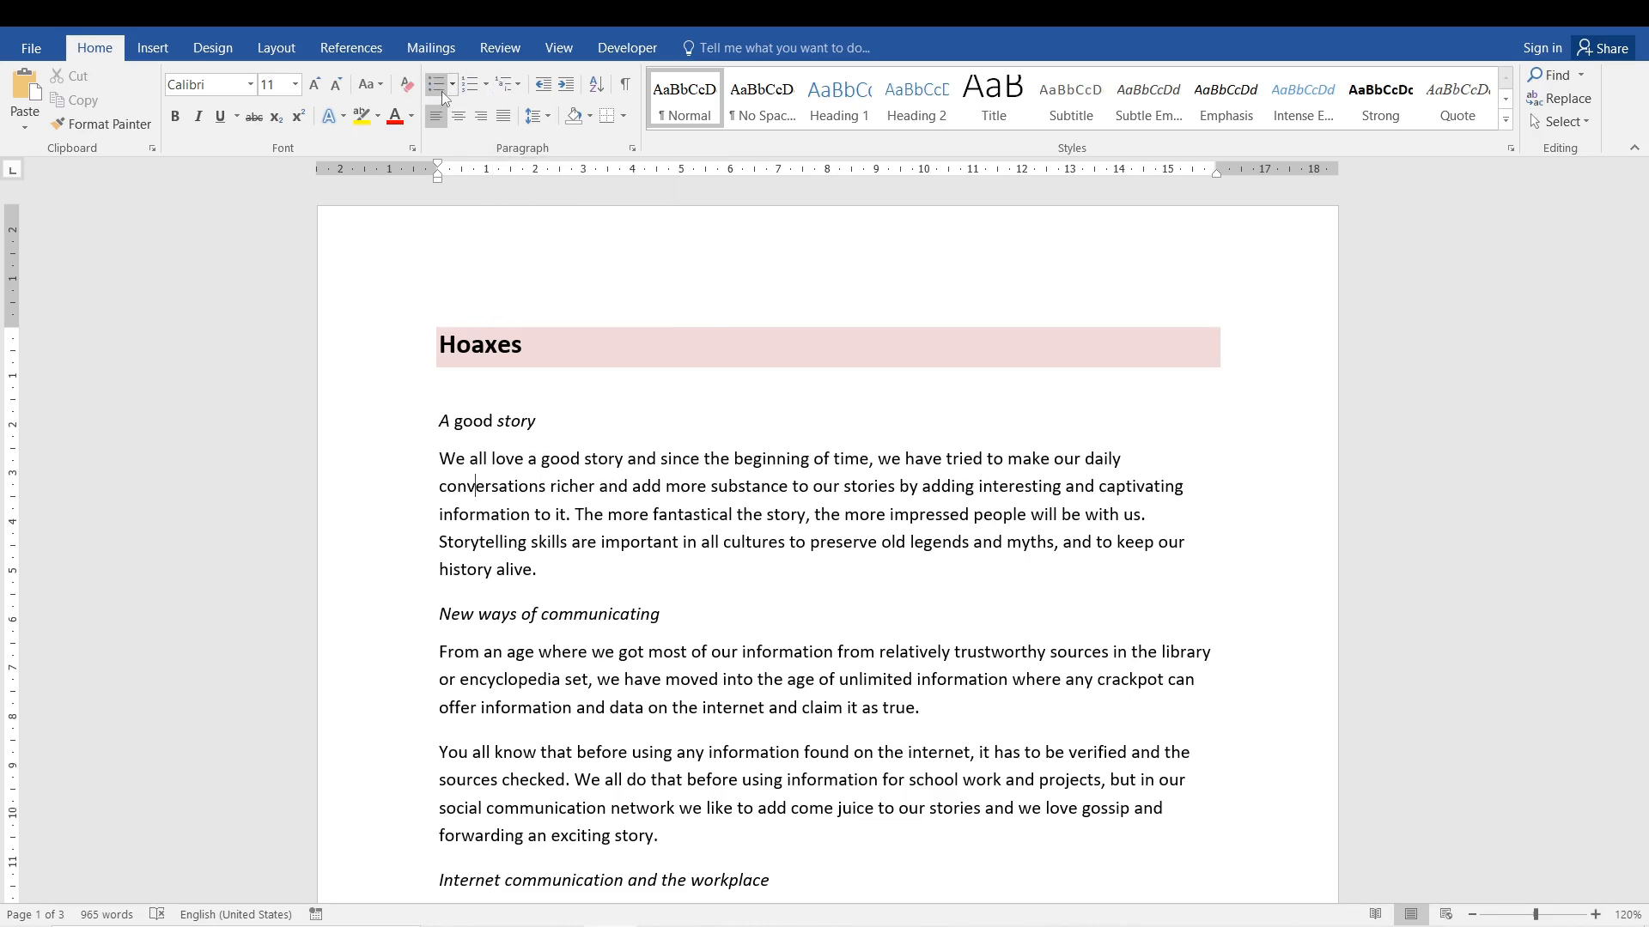
Apply a bullet to the "A good story" line under the Hoaxes title, and undo it.
left_click(449, 443)
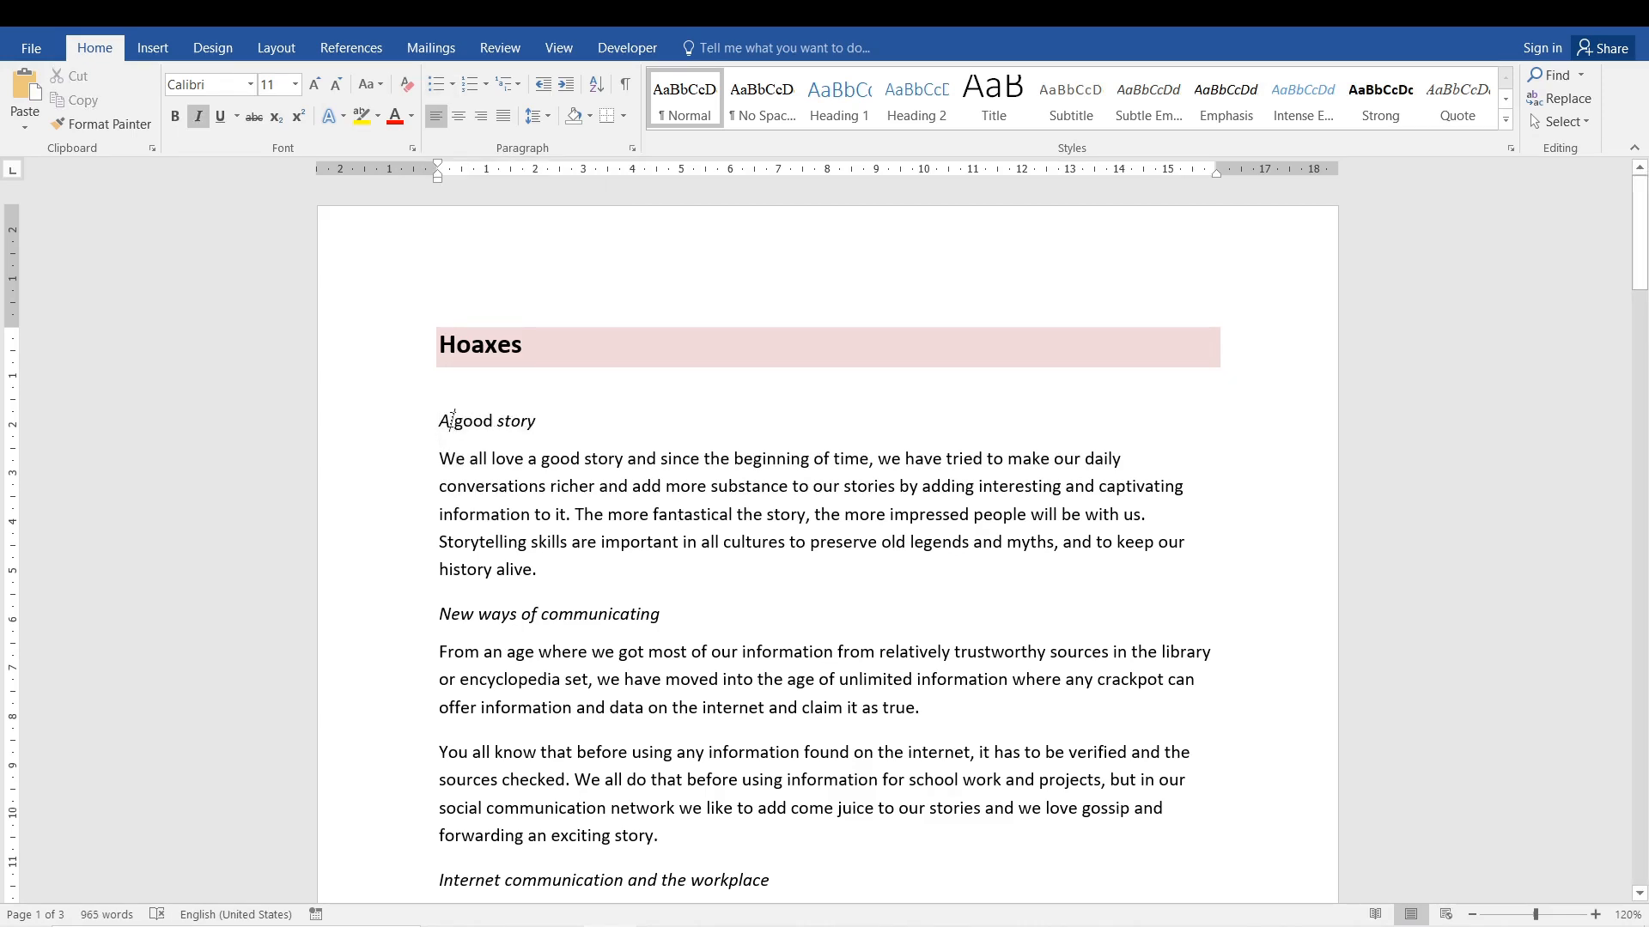
triple_click(453, 424)
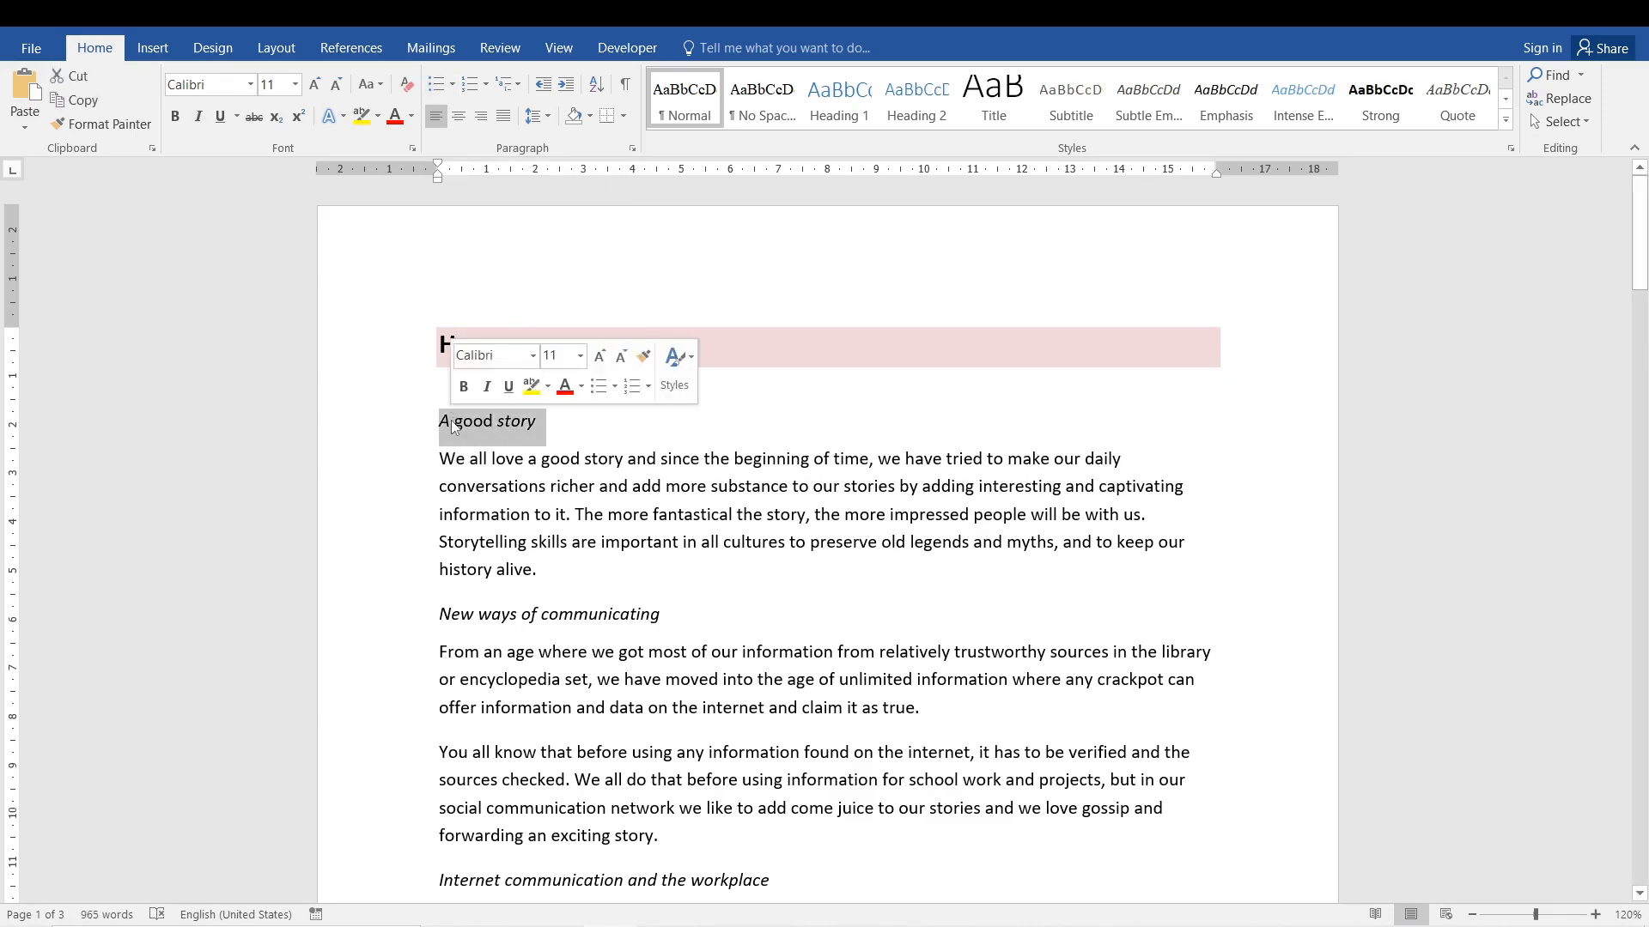
left_click(435, 86)
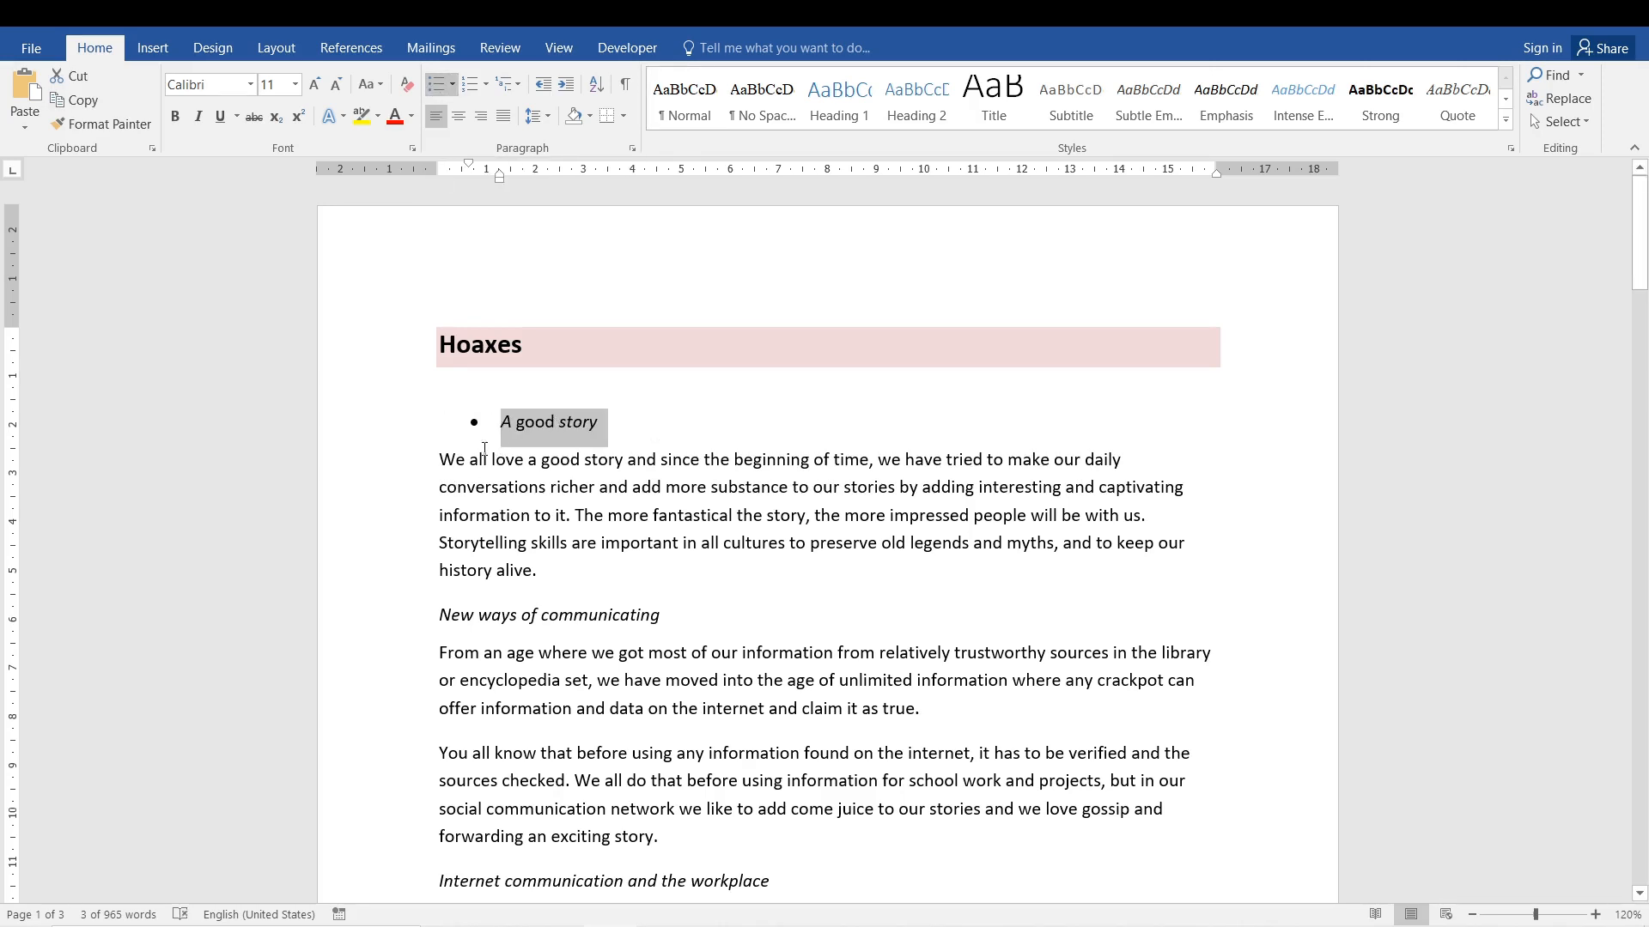
left_click(512, 496)
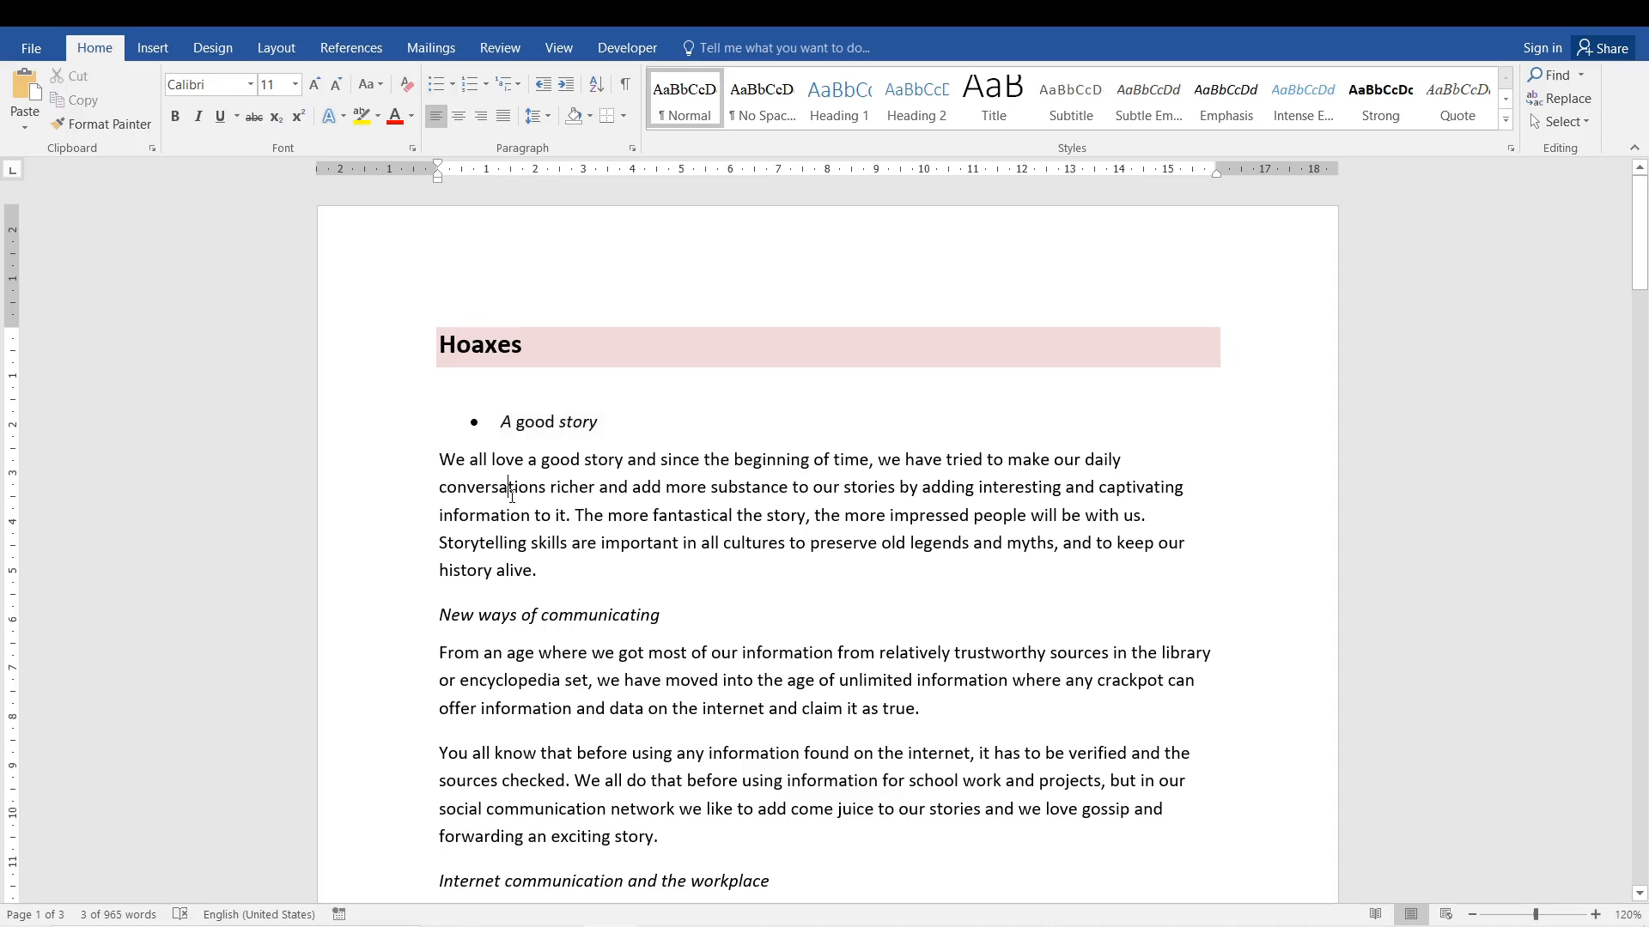
key("ctrl+z")
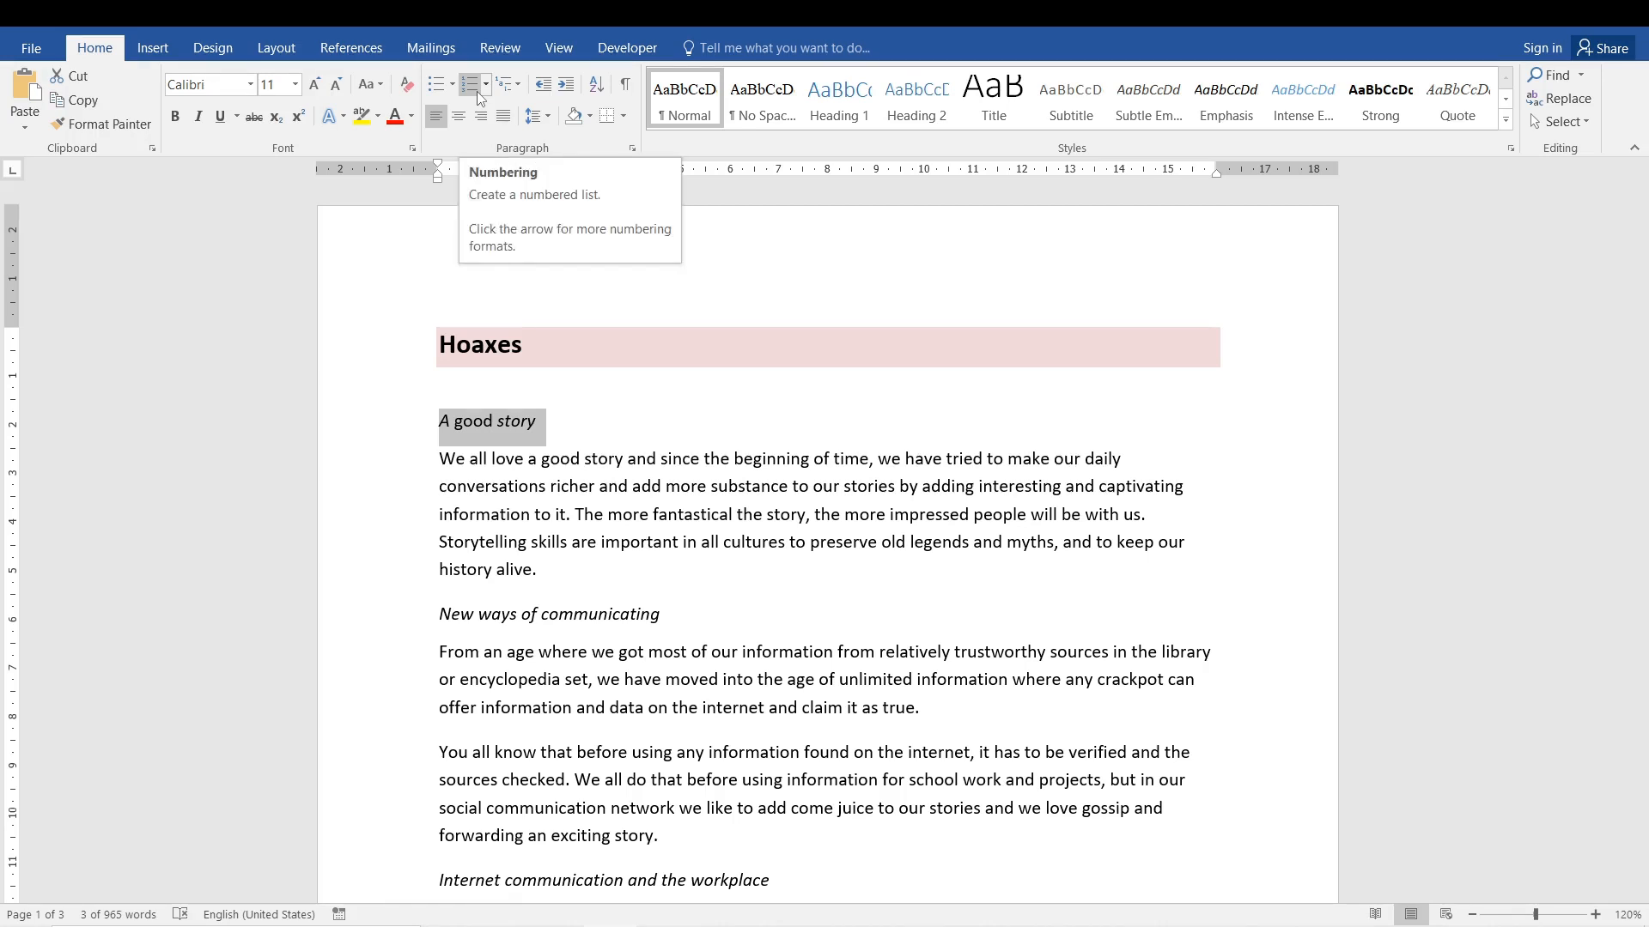
Apply numbering to the "A good story" line, and undo it.
left_click(476, 91)
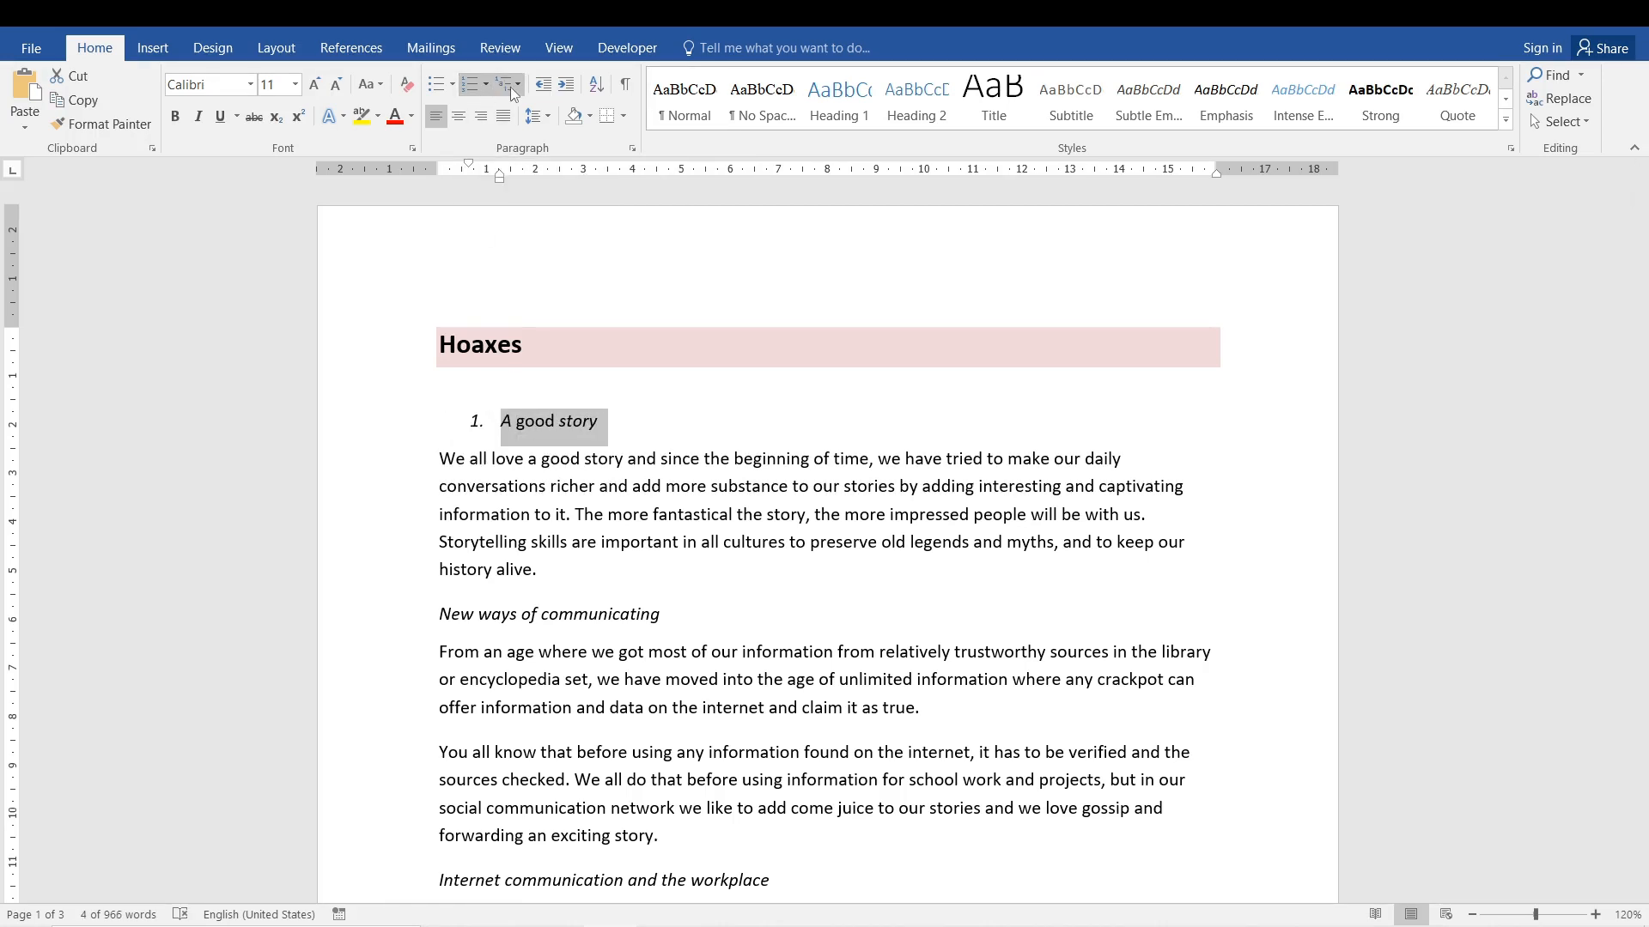
left_click(521, 514)
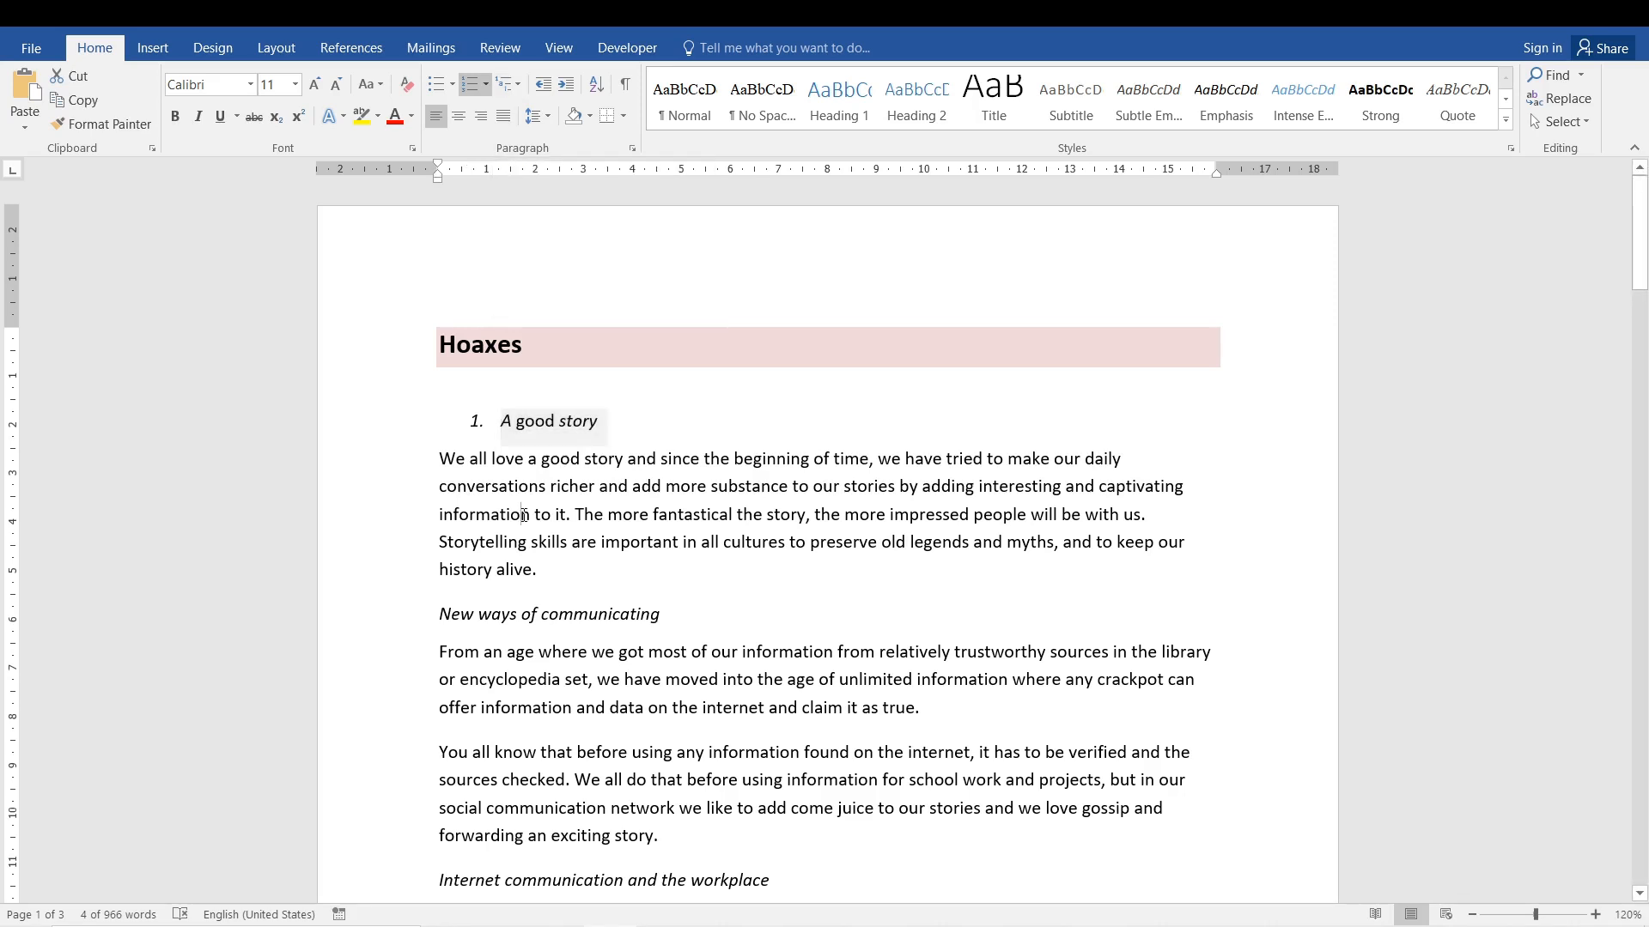
key("ctrl+z")
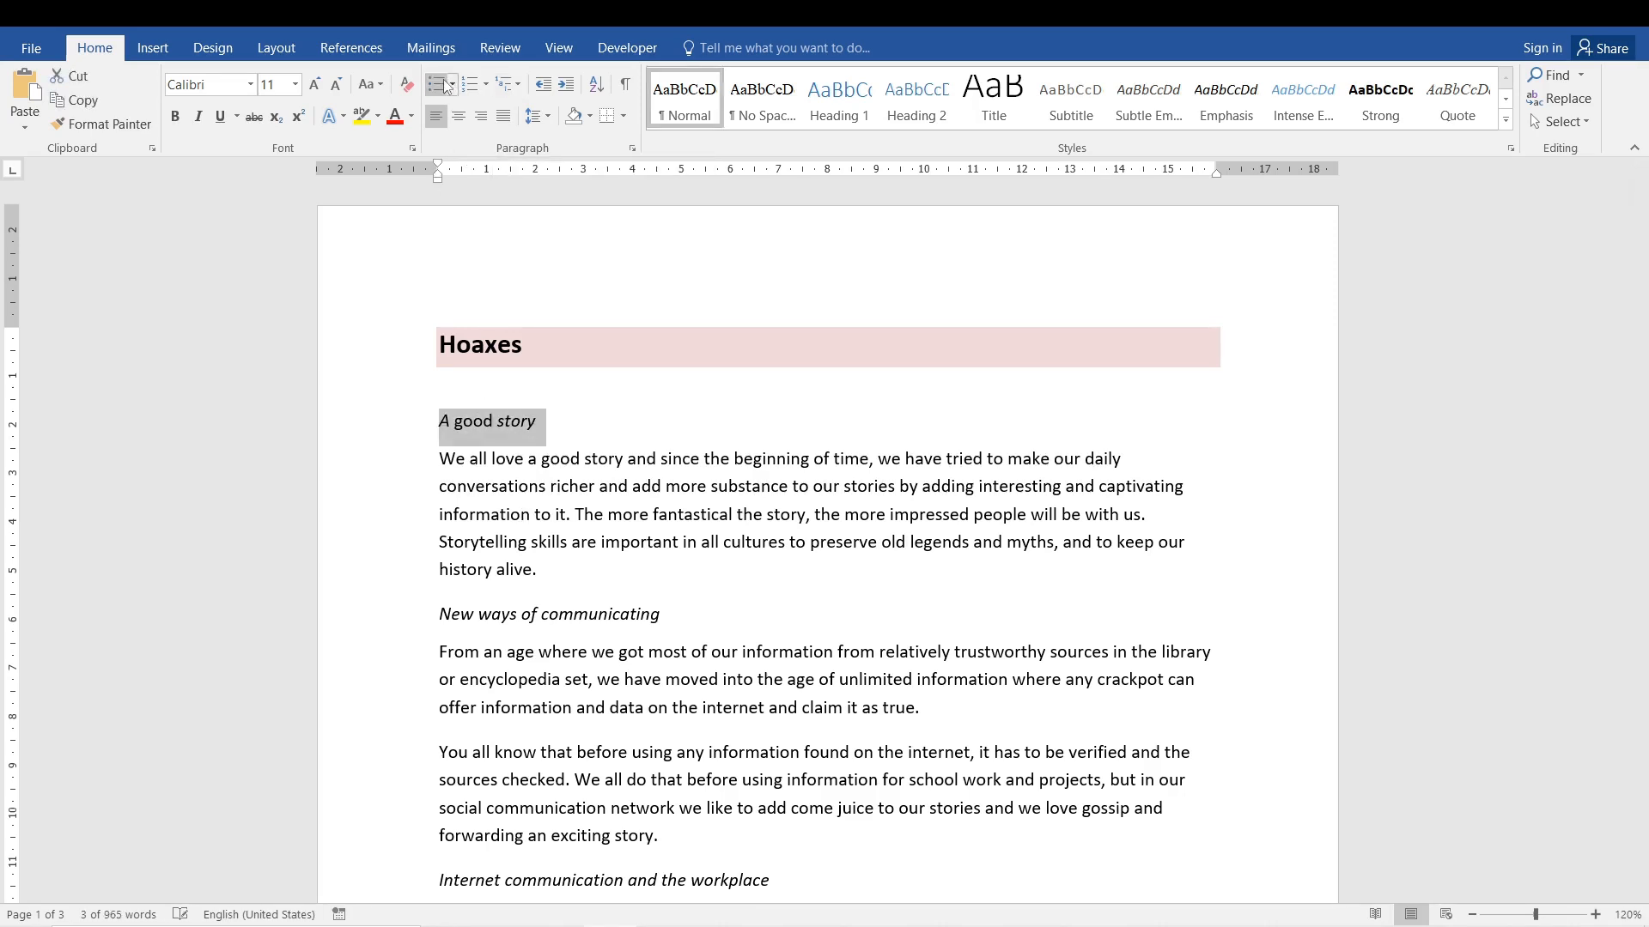
left_click(549, 533)
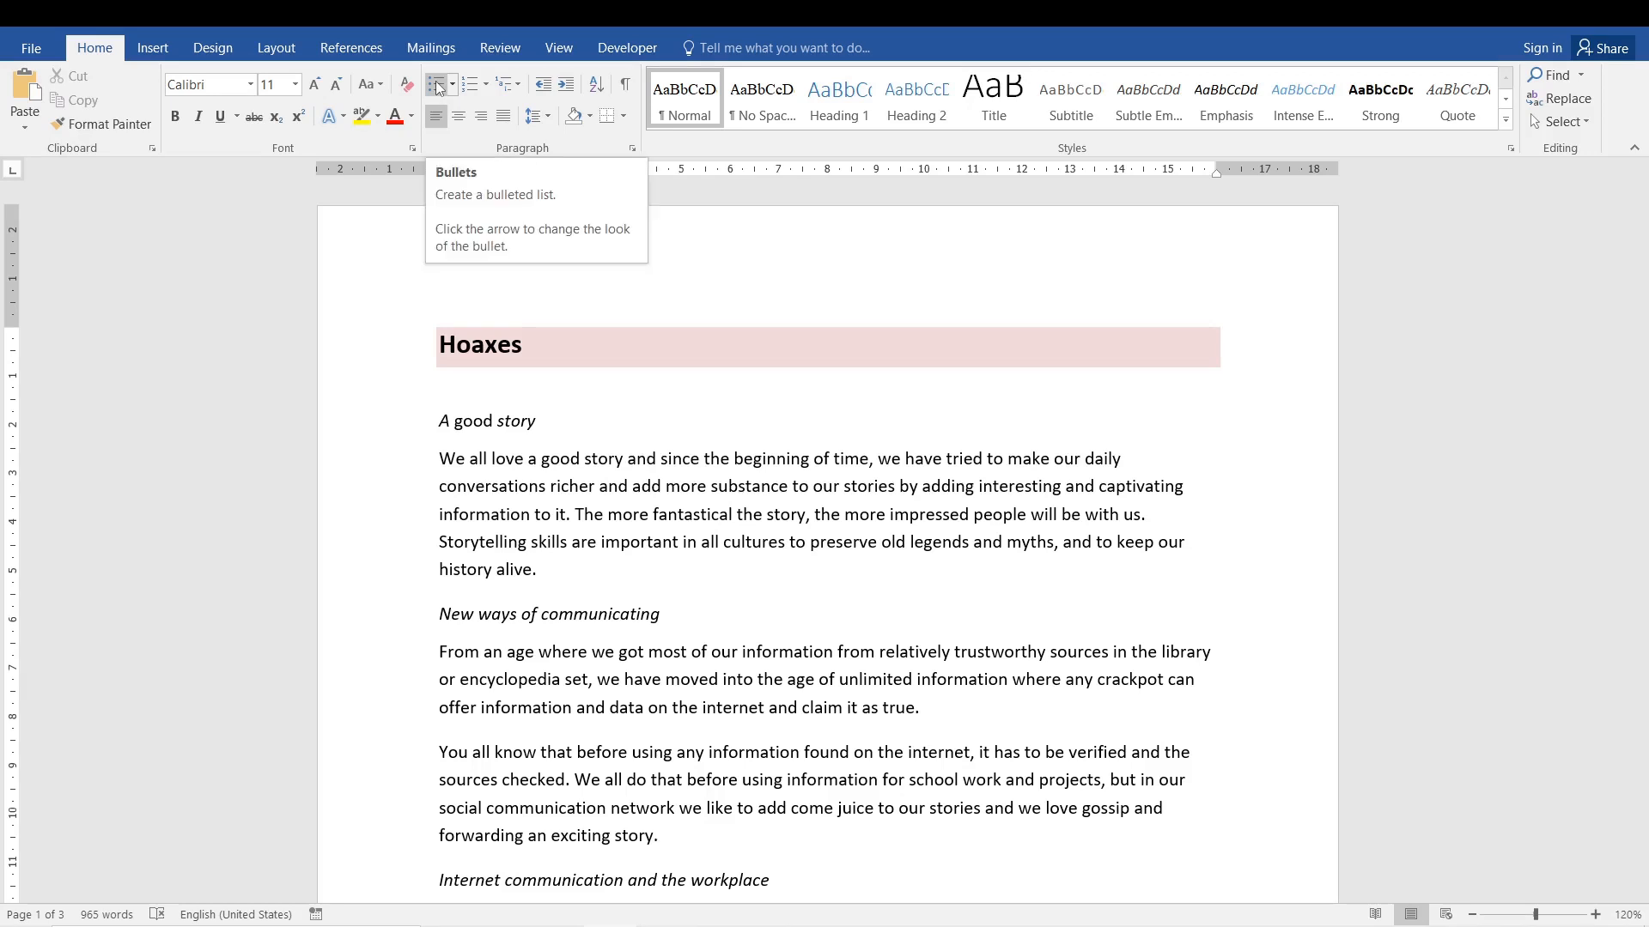
Turn the "A good story" line into a bulleted list item and place the cursor at its end.
double_click(472, 421)
left_click(394, 422)
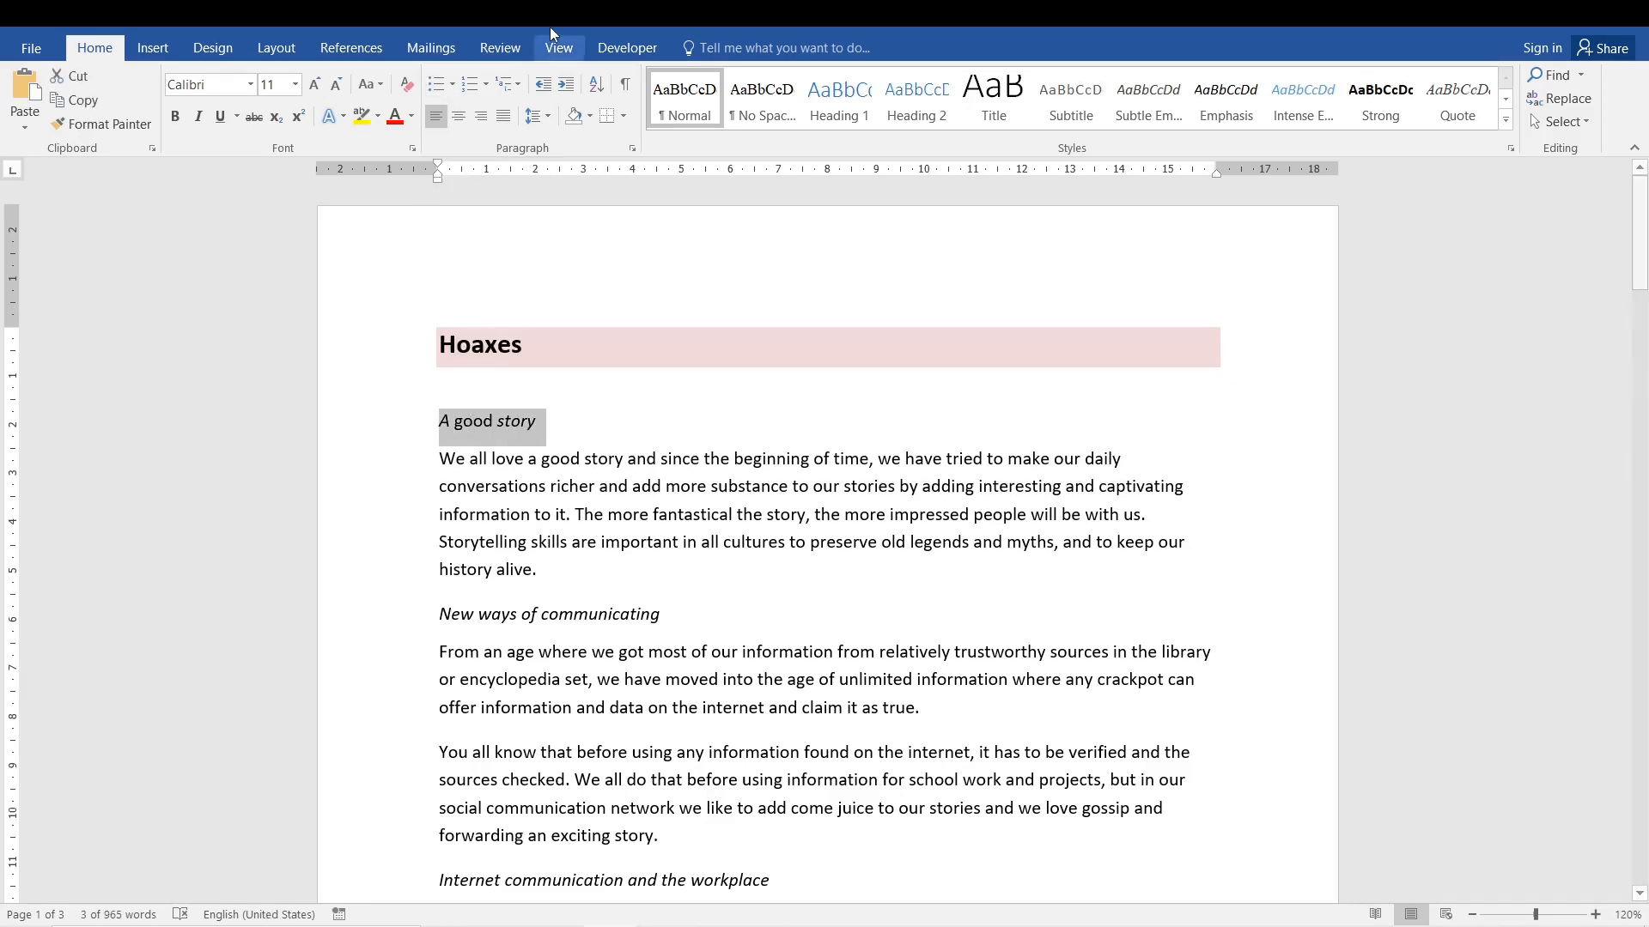
left_click(437, 85)
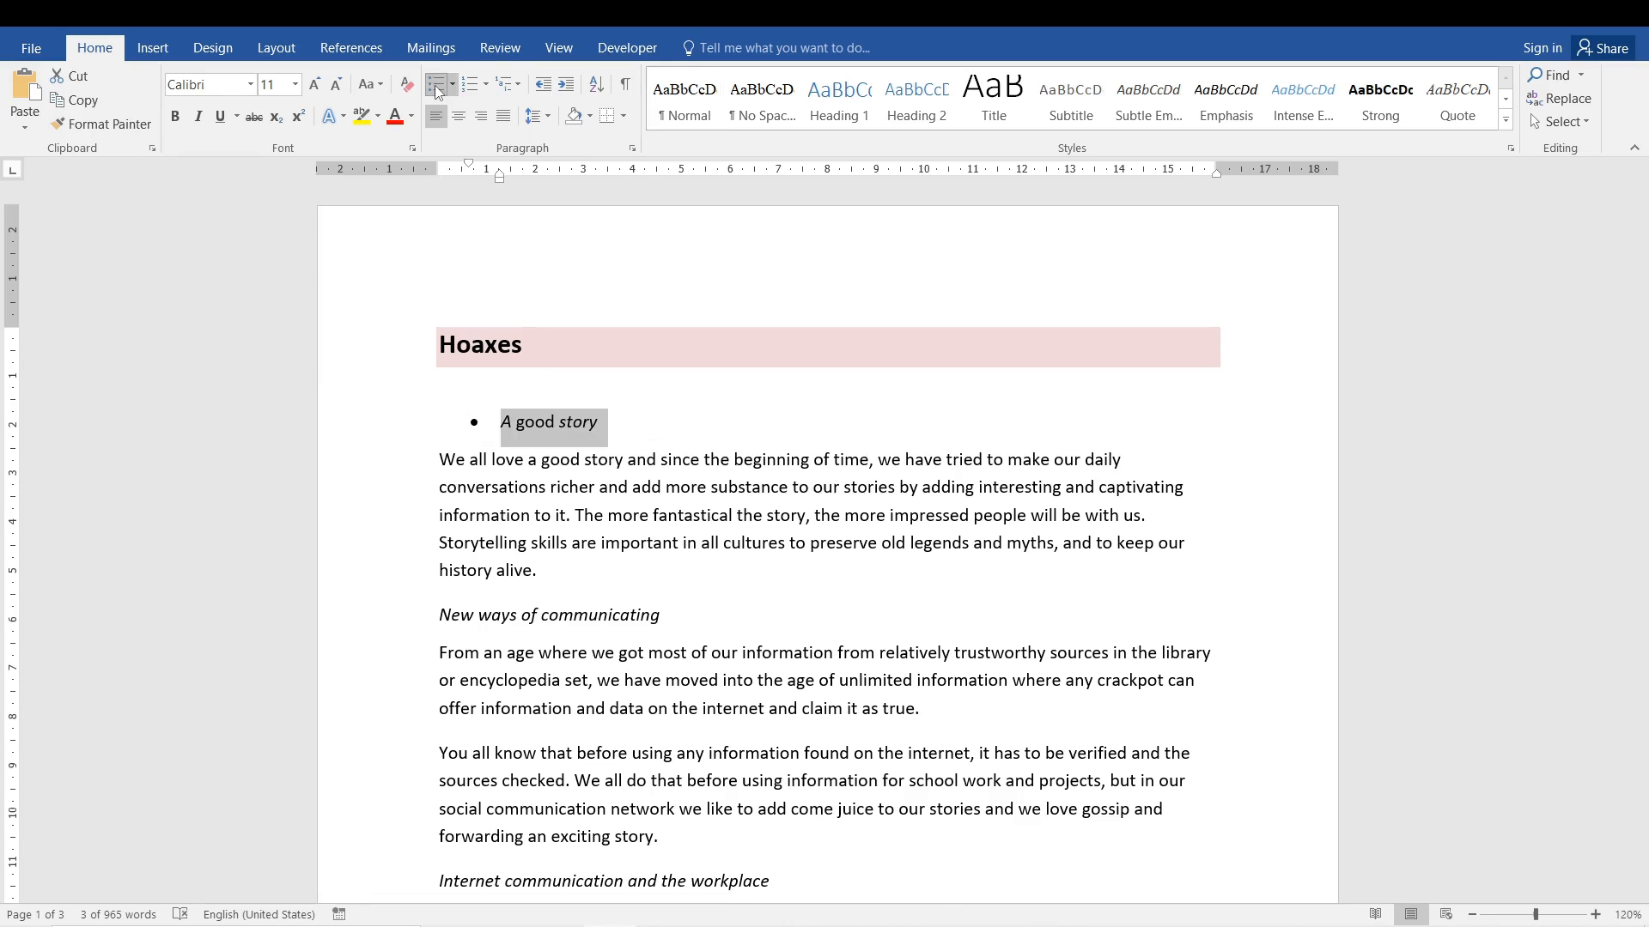
left_click(601, 427)
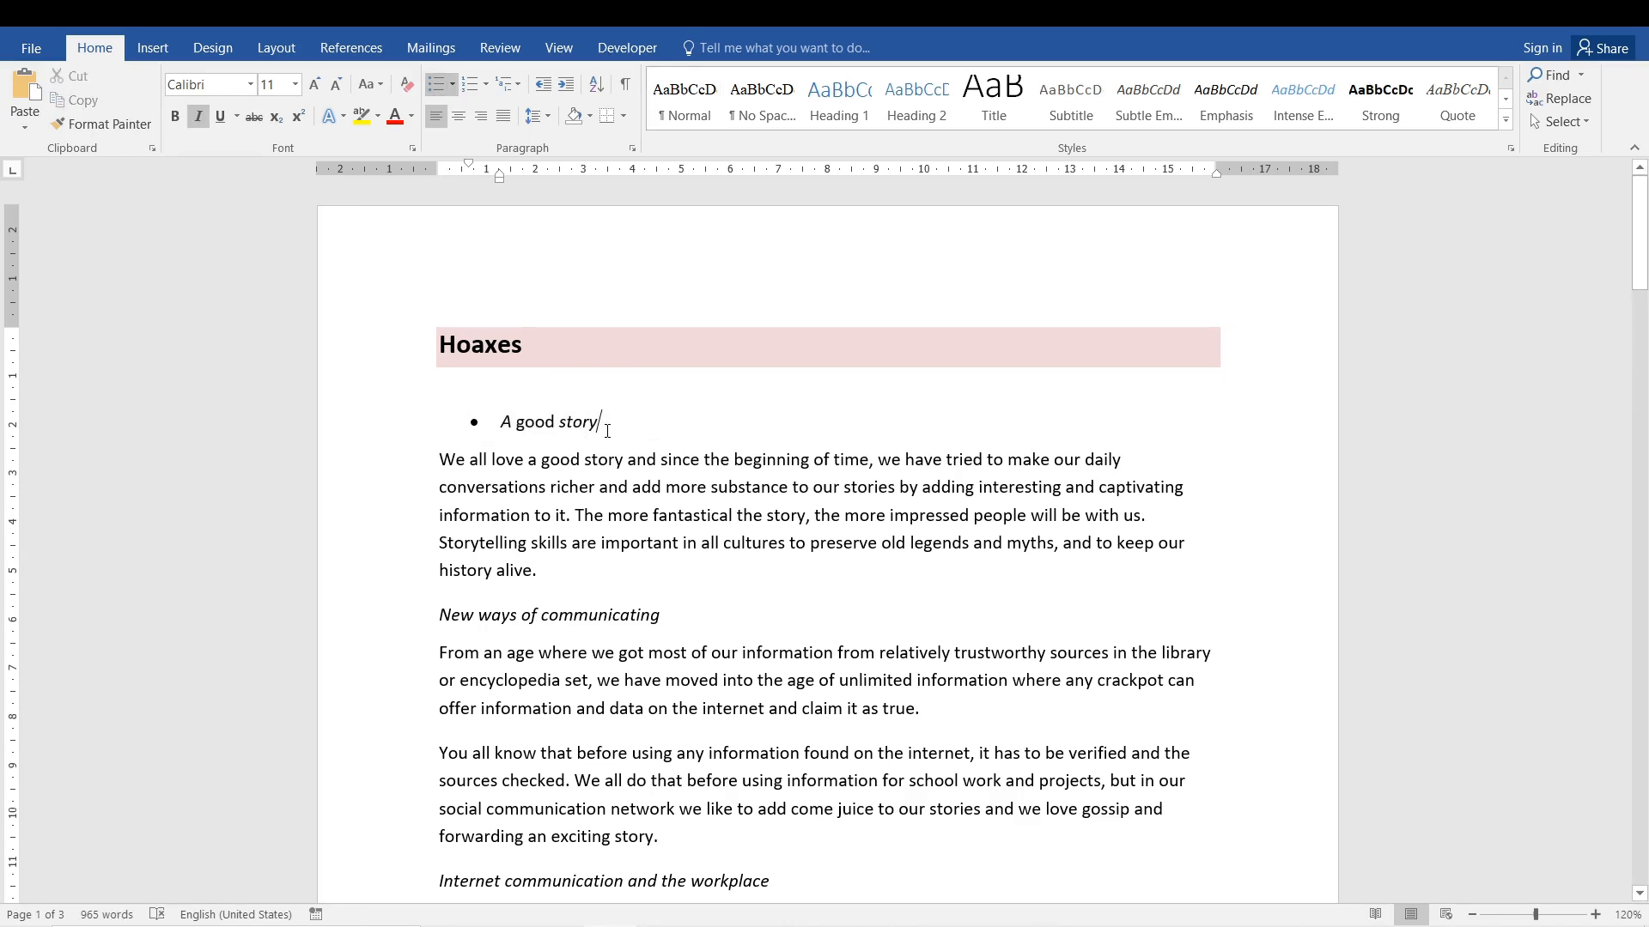
Add empty lines after the "A good story" bullet to end the list, and remove them again.
key("Return")
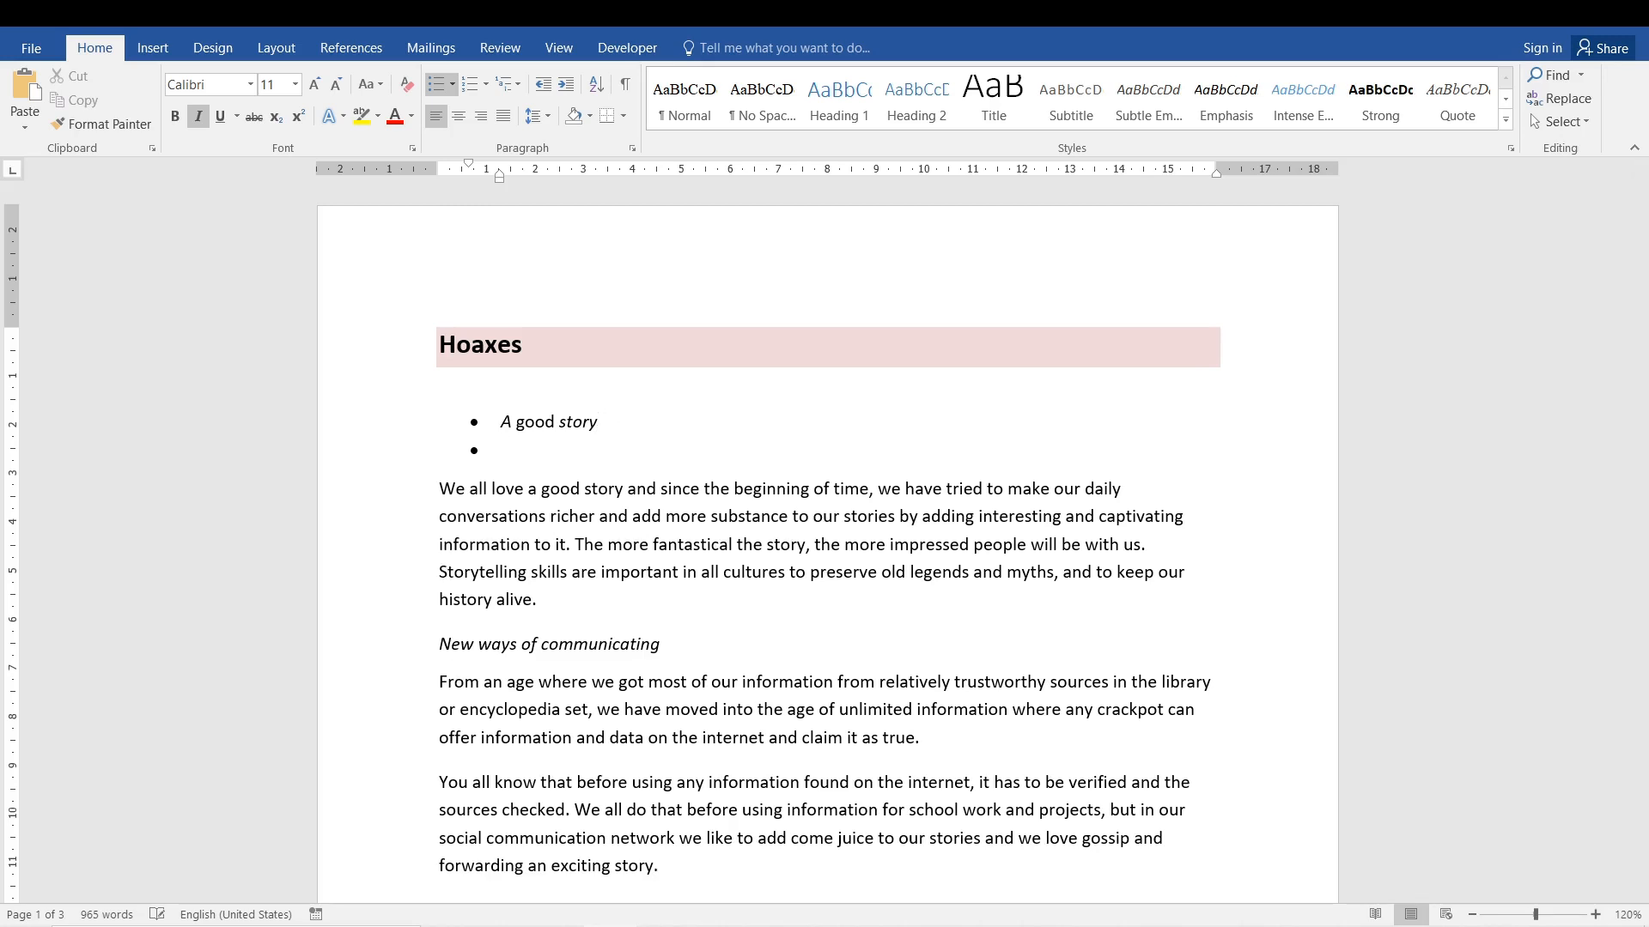
key("Return")
key("Return")
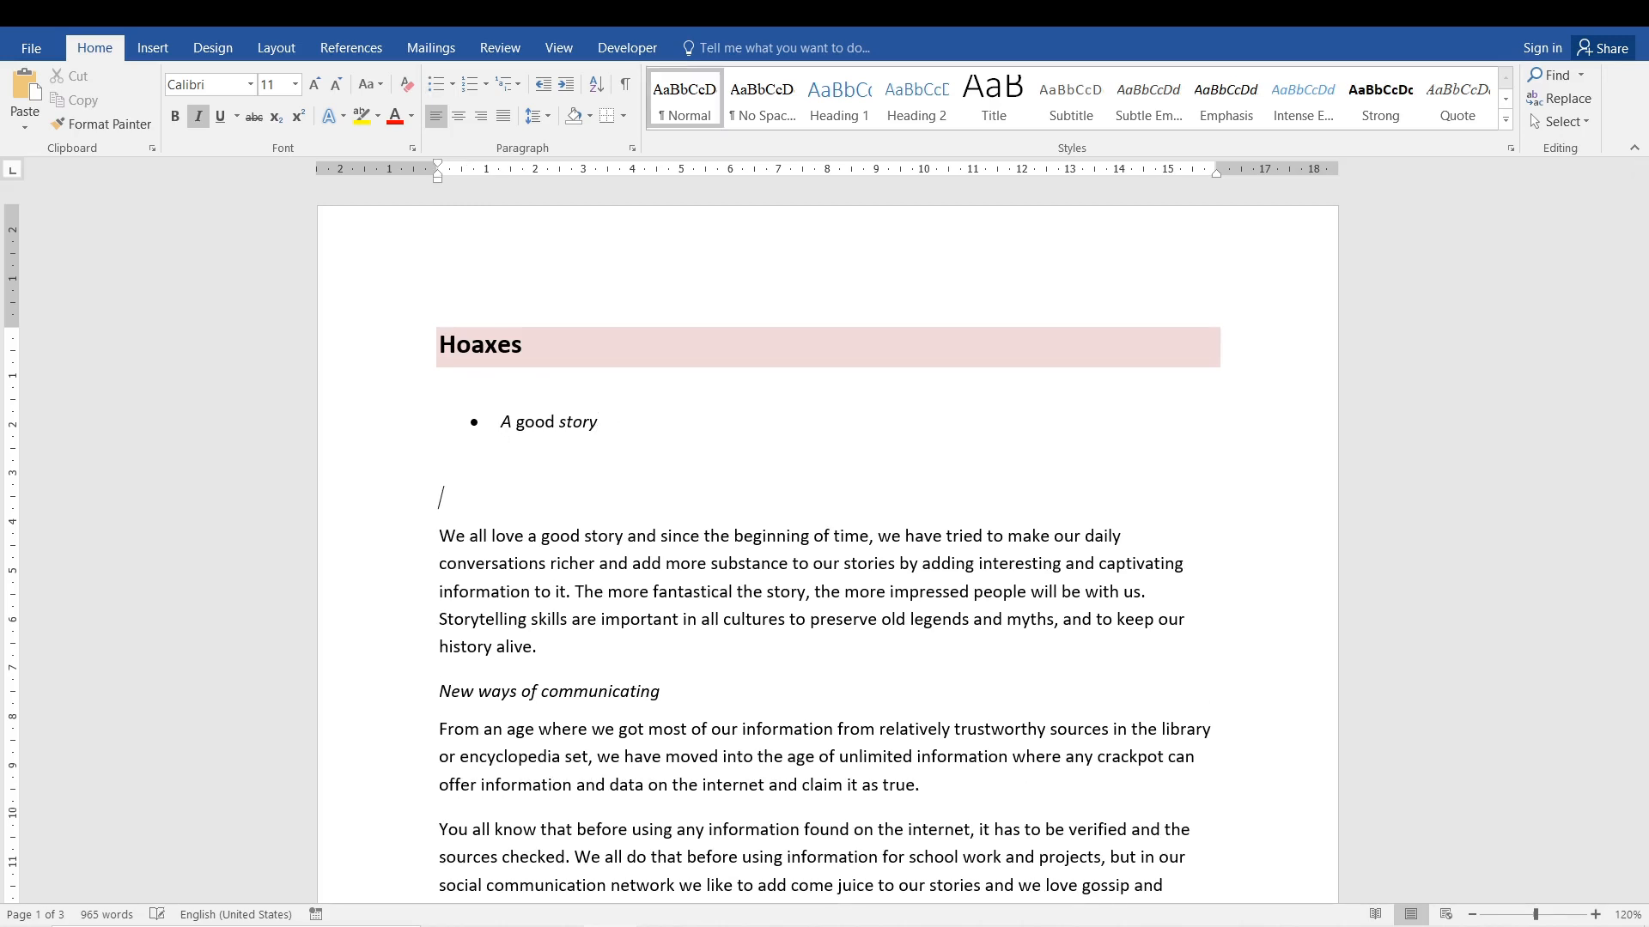
key("BackSpace")
key("BackSpace")
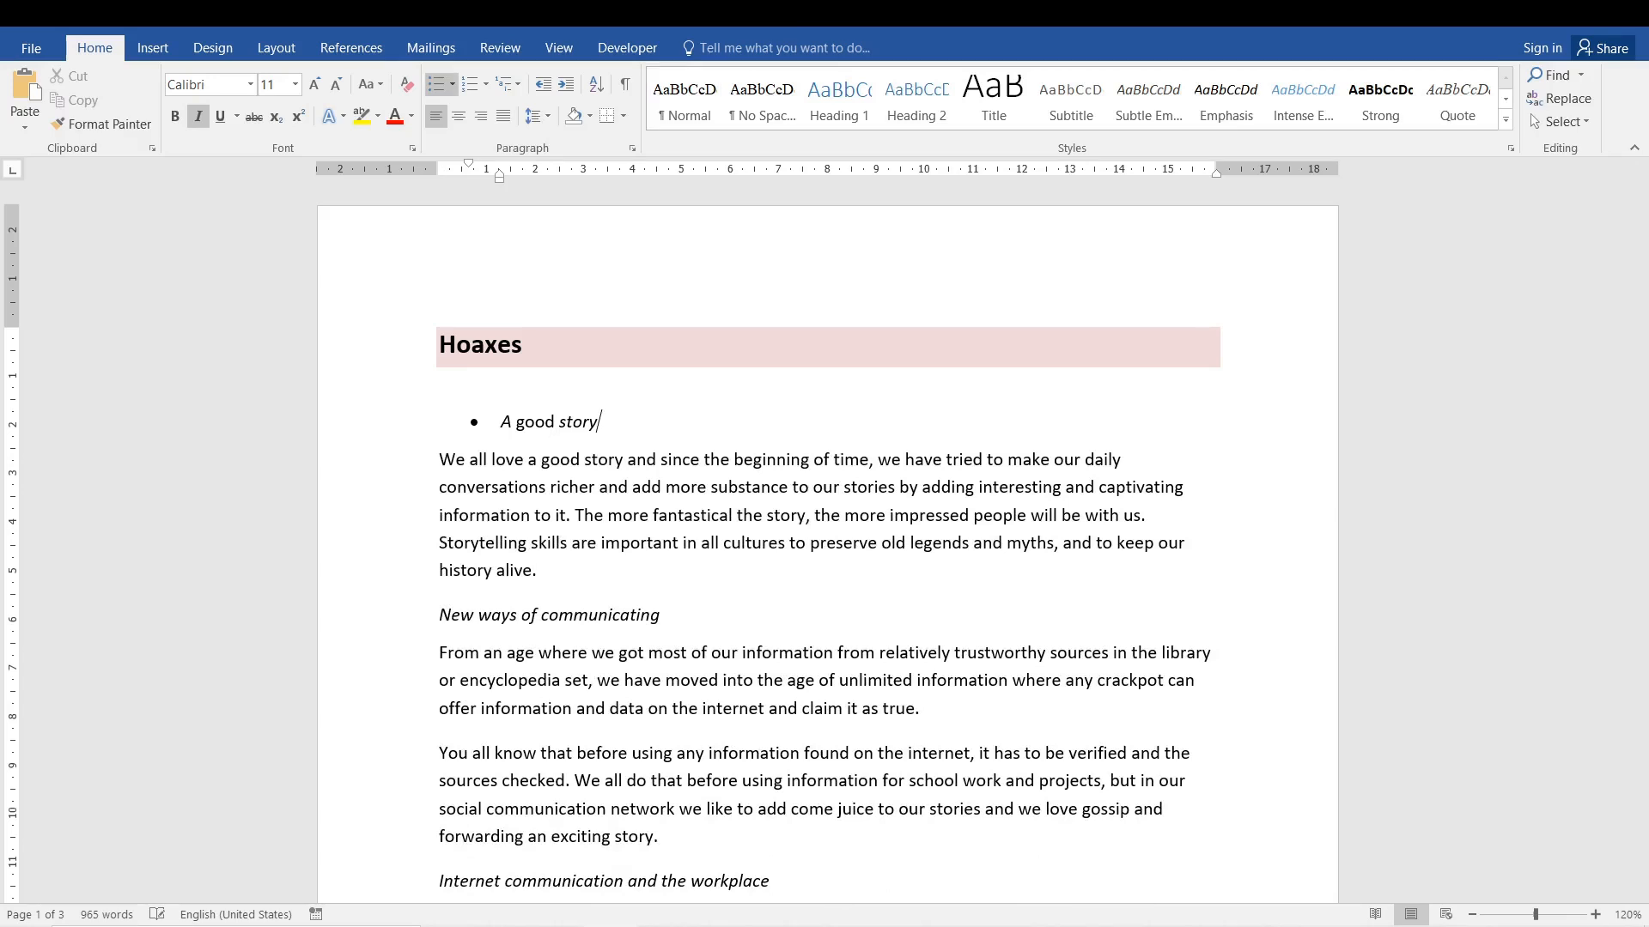
Add the bulleted items "Line2", "Line3" and "etc" below "A good story".
key("Return")
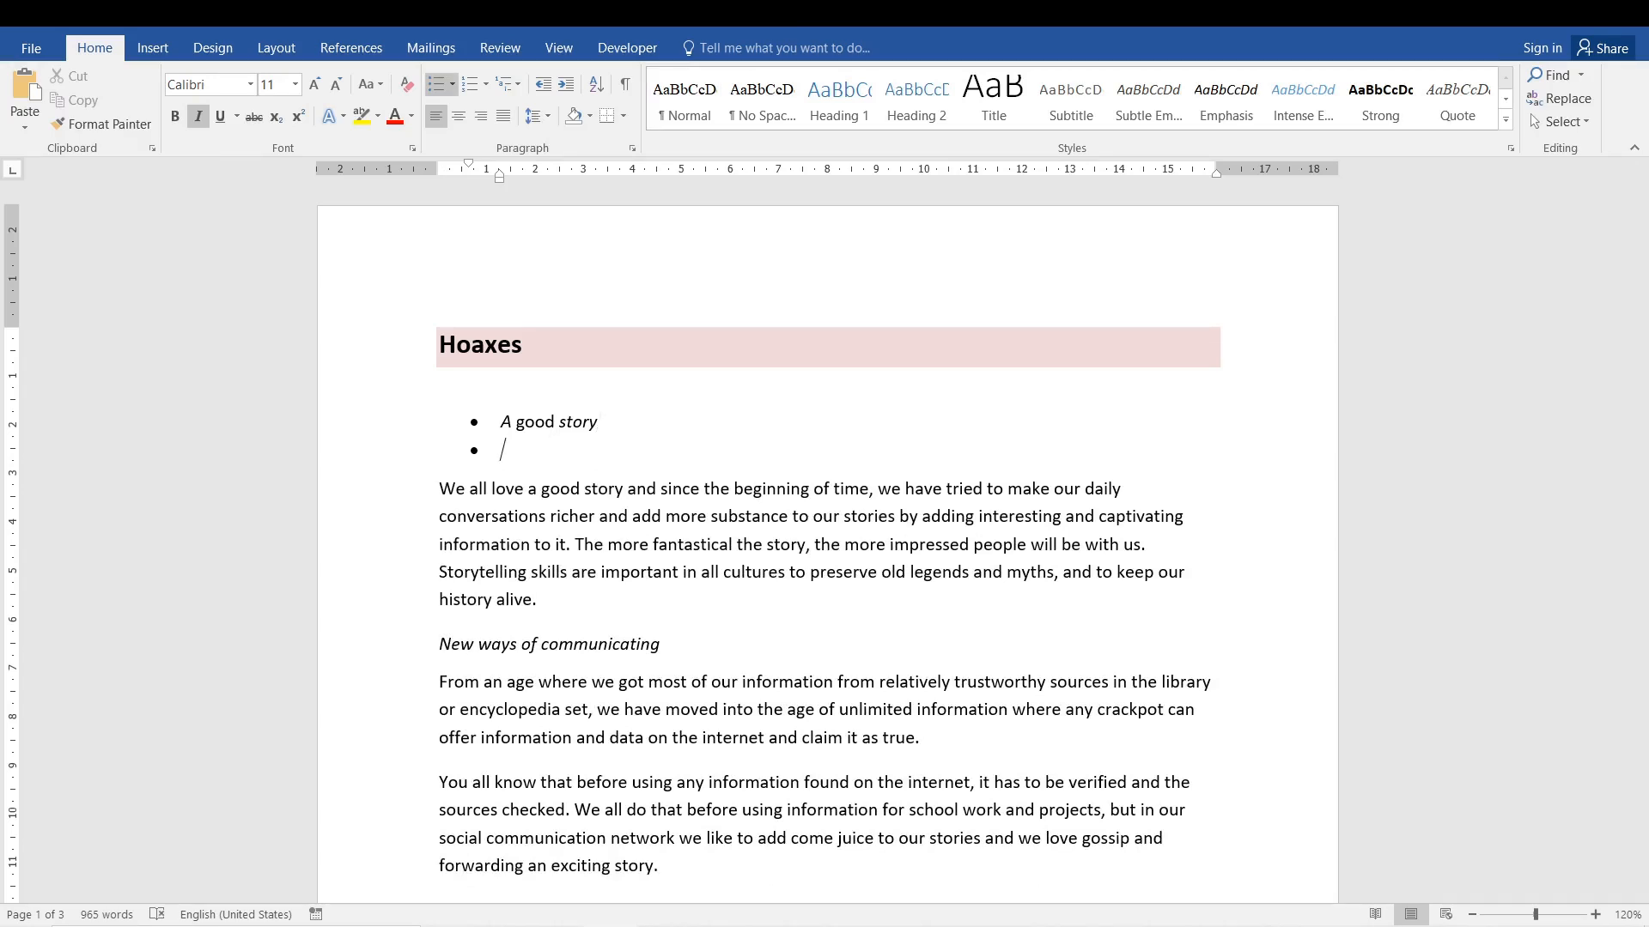
type("Line2")
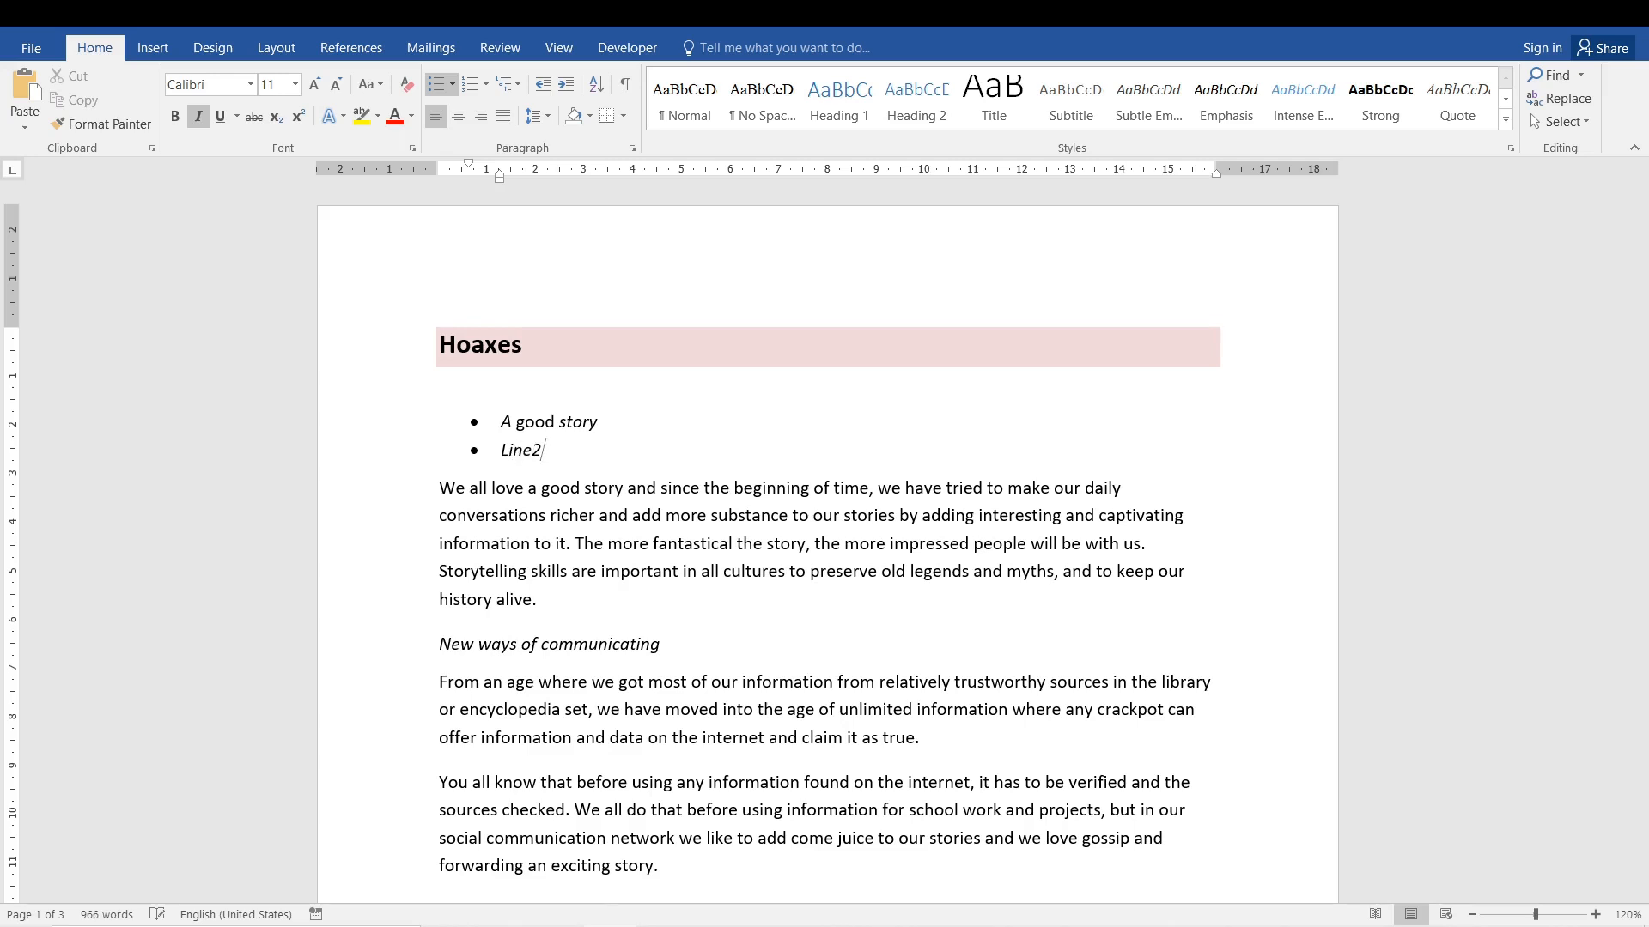
key("Return")
type("Line3")
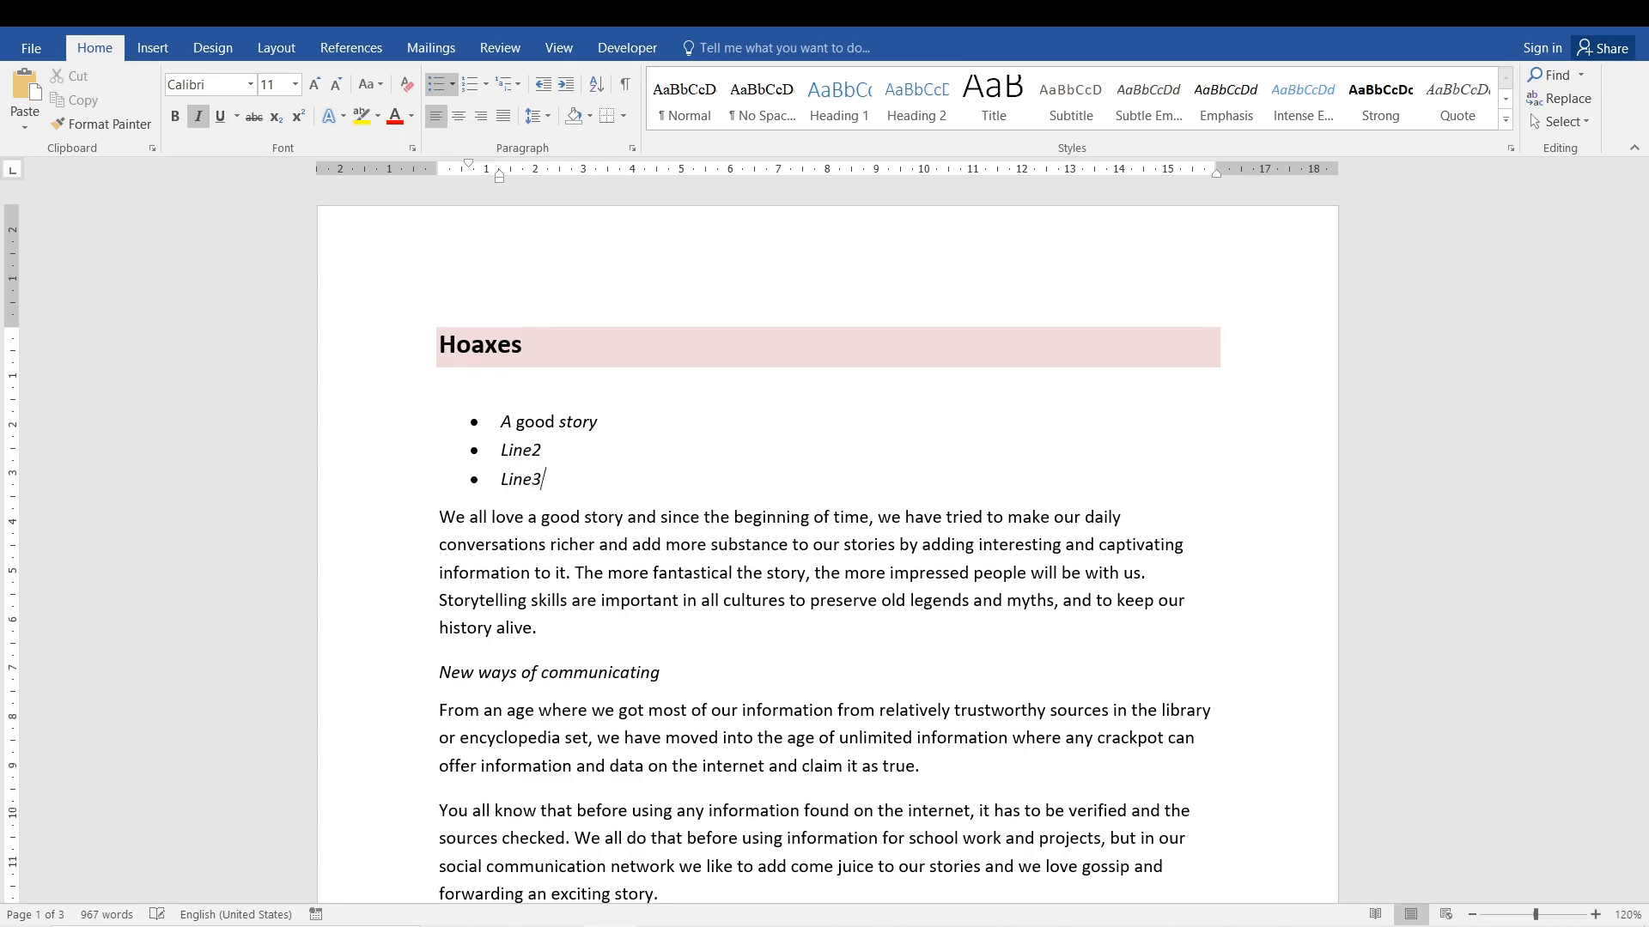
key("Return")
type("etc")
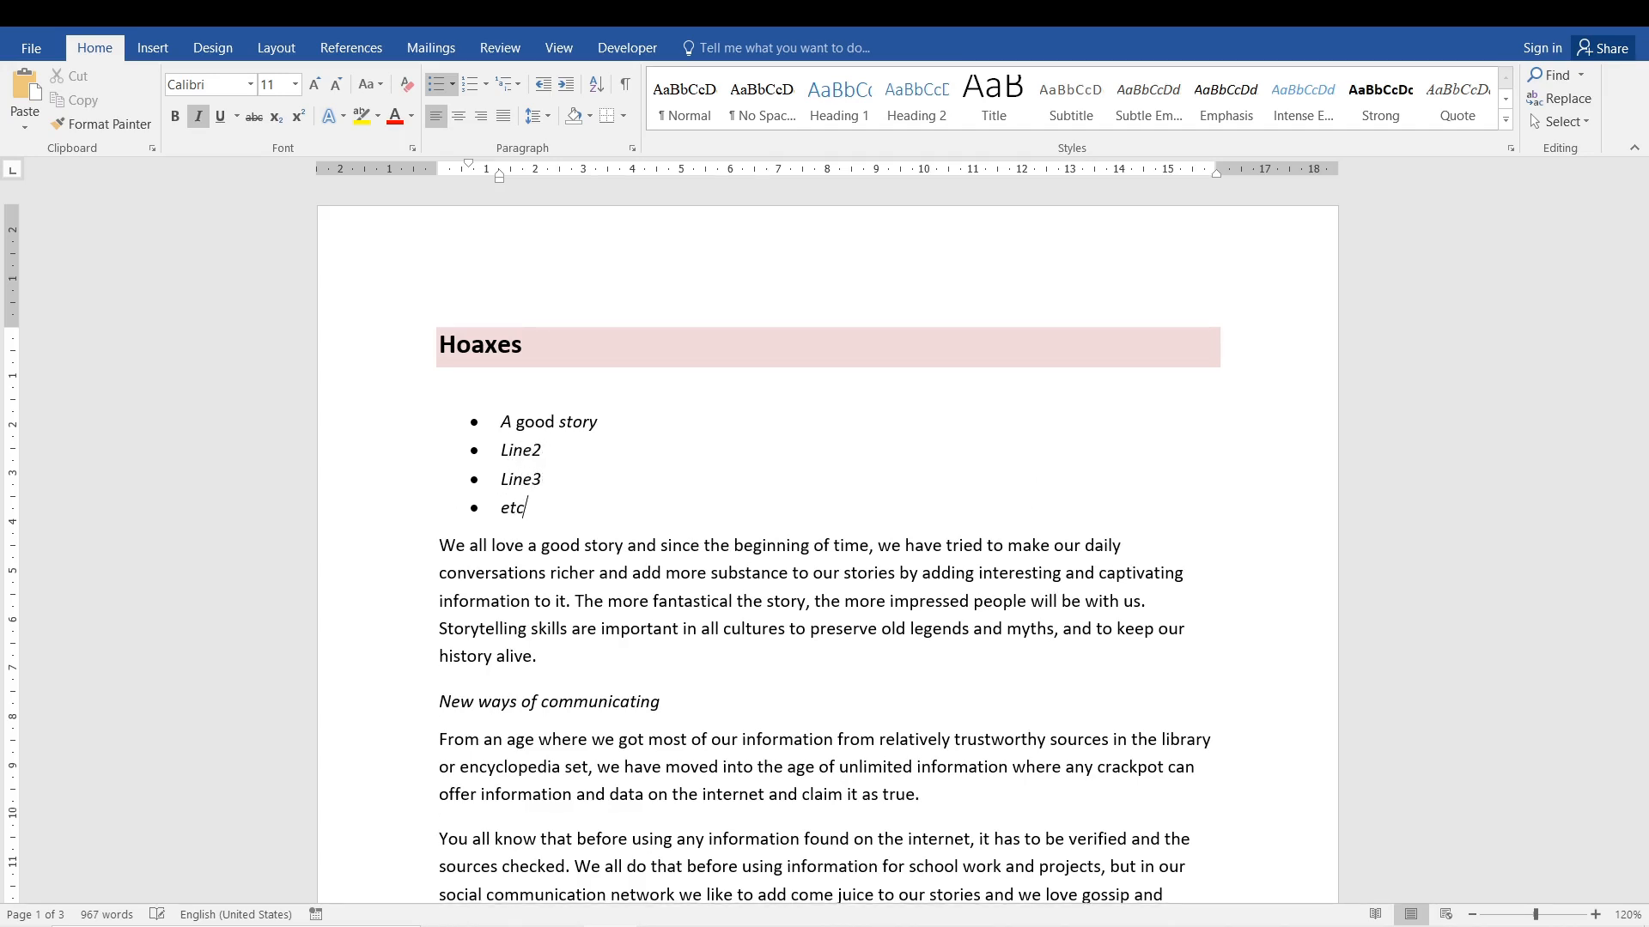
Remove the "etc" item and retype the third bulleted item as "Line3".
key("BackSpace")
key("BackSpace")
key("BackSpace")
key("BackSpace")
key("BackSpace")
key("BackSpace")
key("BackSpace")
key("BackSpace")
key("BackSpace")
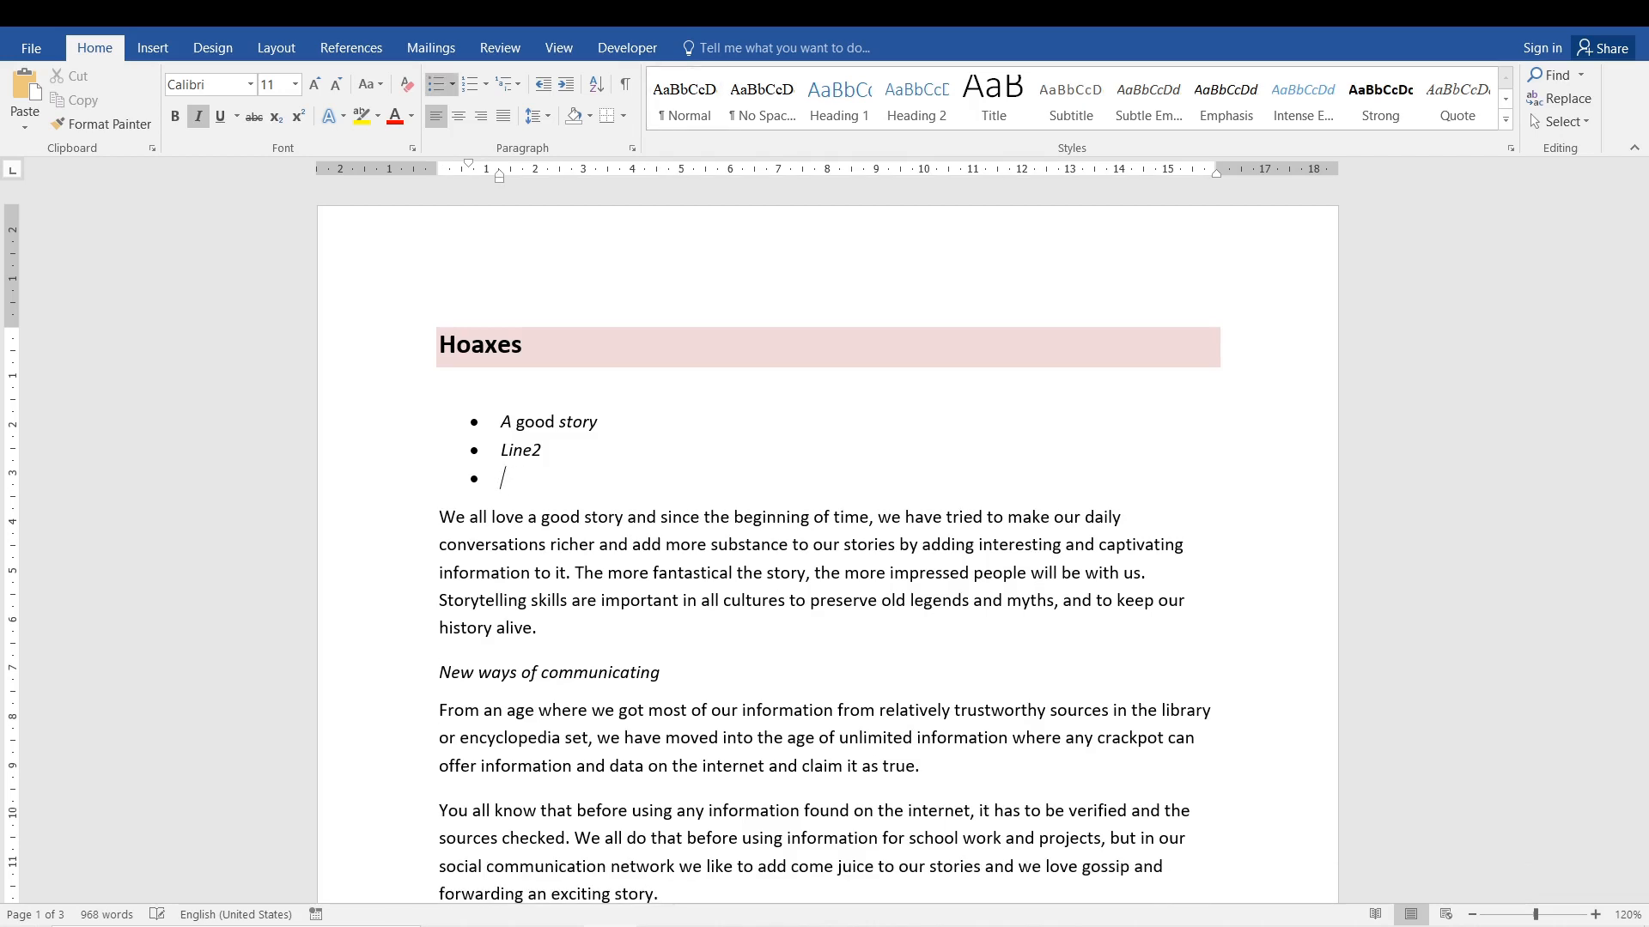
type("LIne")
key("BackSpace")
key("BackSpace")
key("BackSpace")
type("ine3")
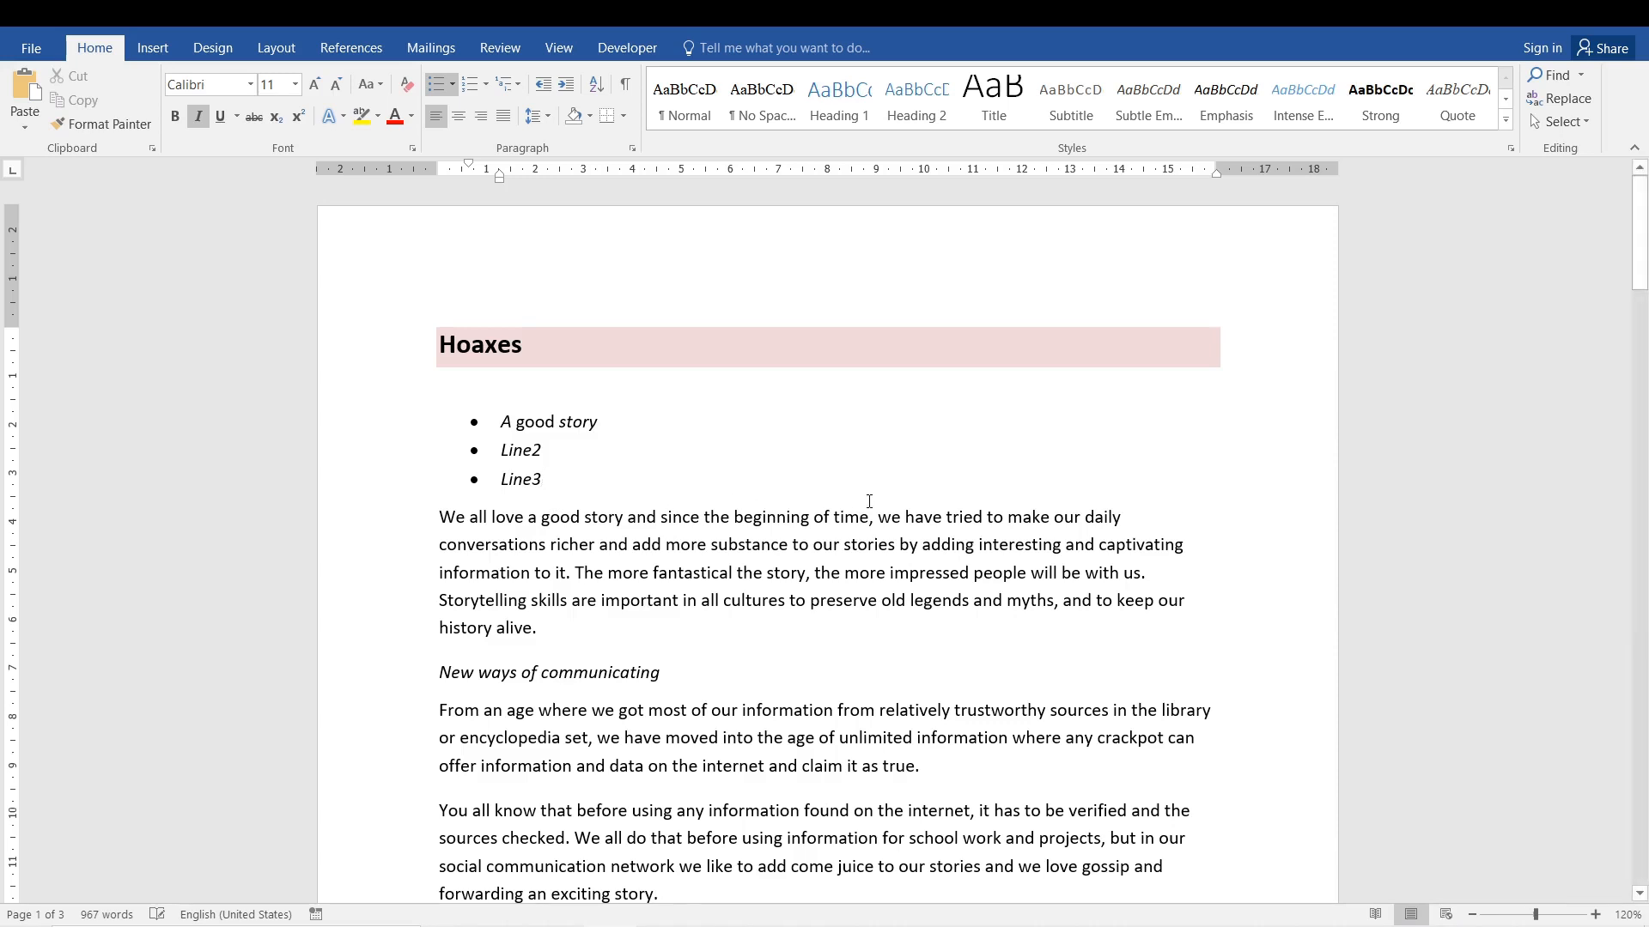
Convert the three bulleted items to a numbered list and view the multilevel list styles without applying one.
left_click_drag(546, 479, 510, 416)
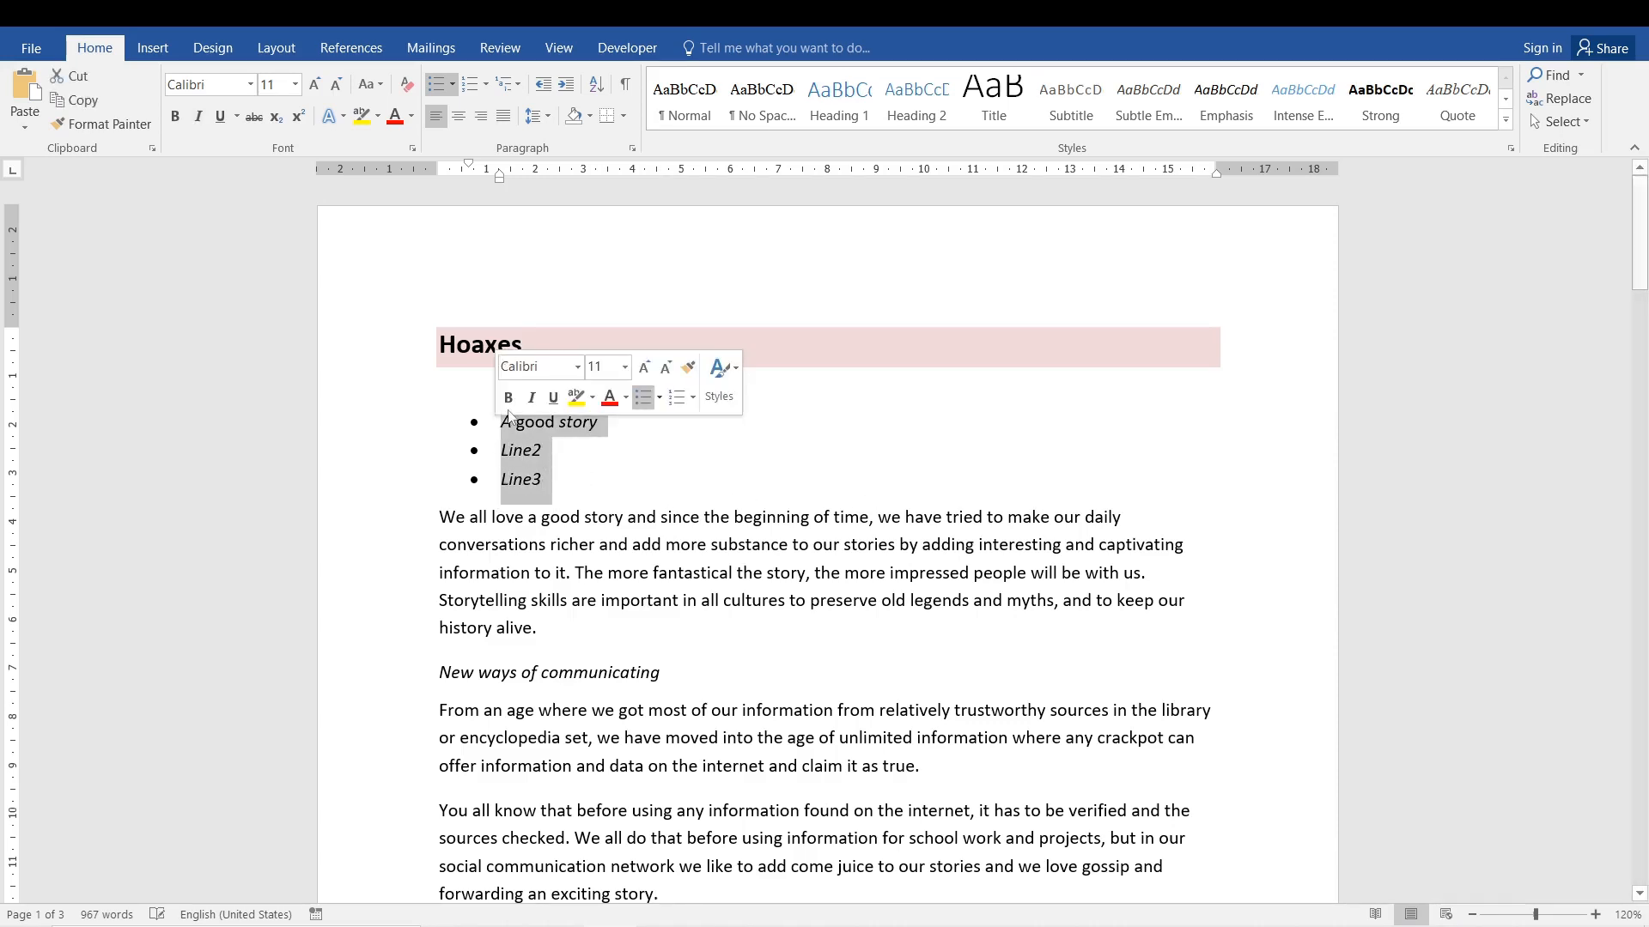
left_click(471, 84)
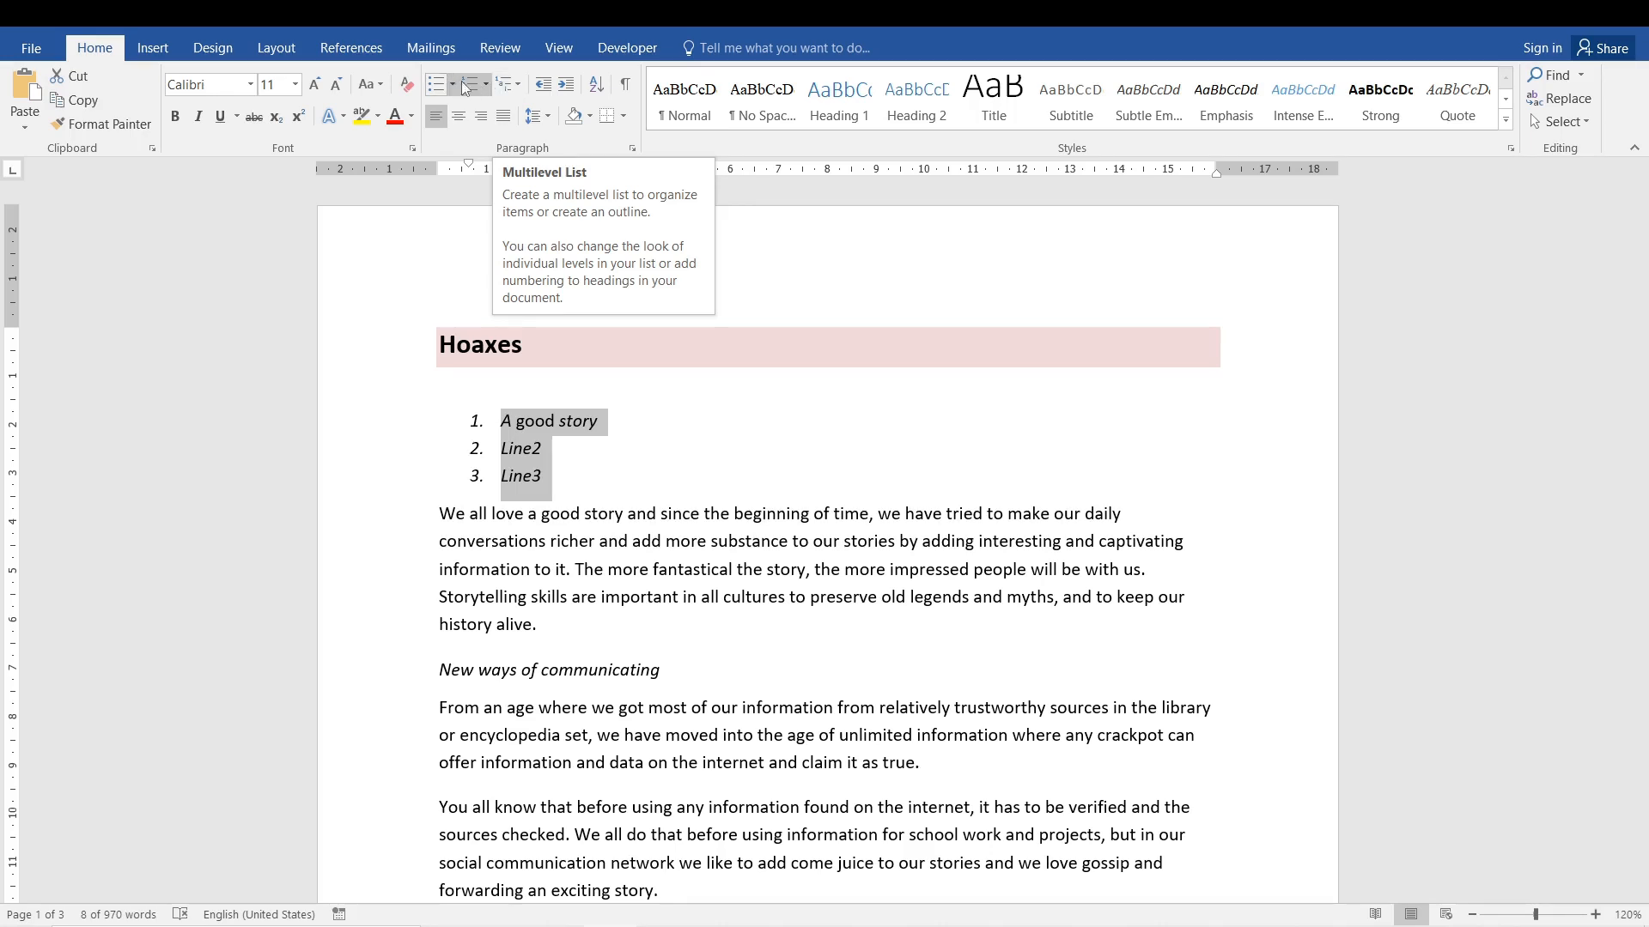
left_click(513, 87)
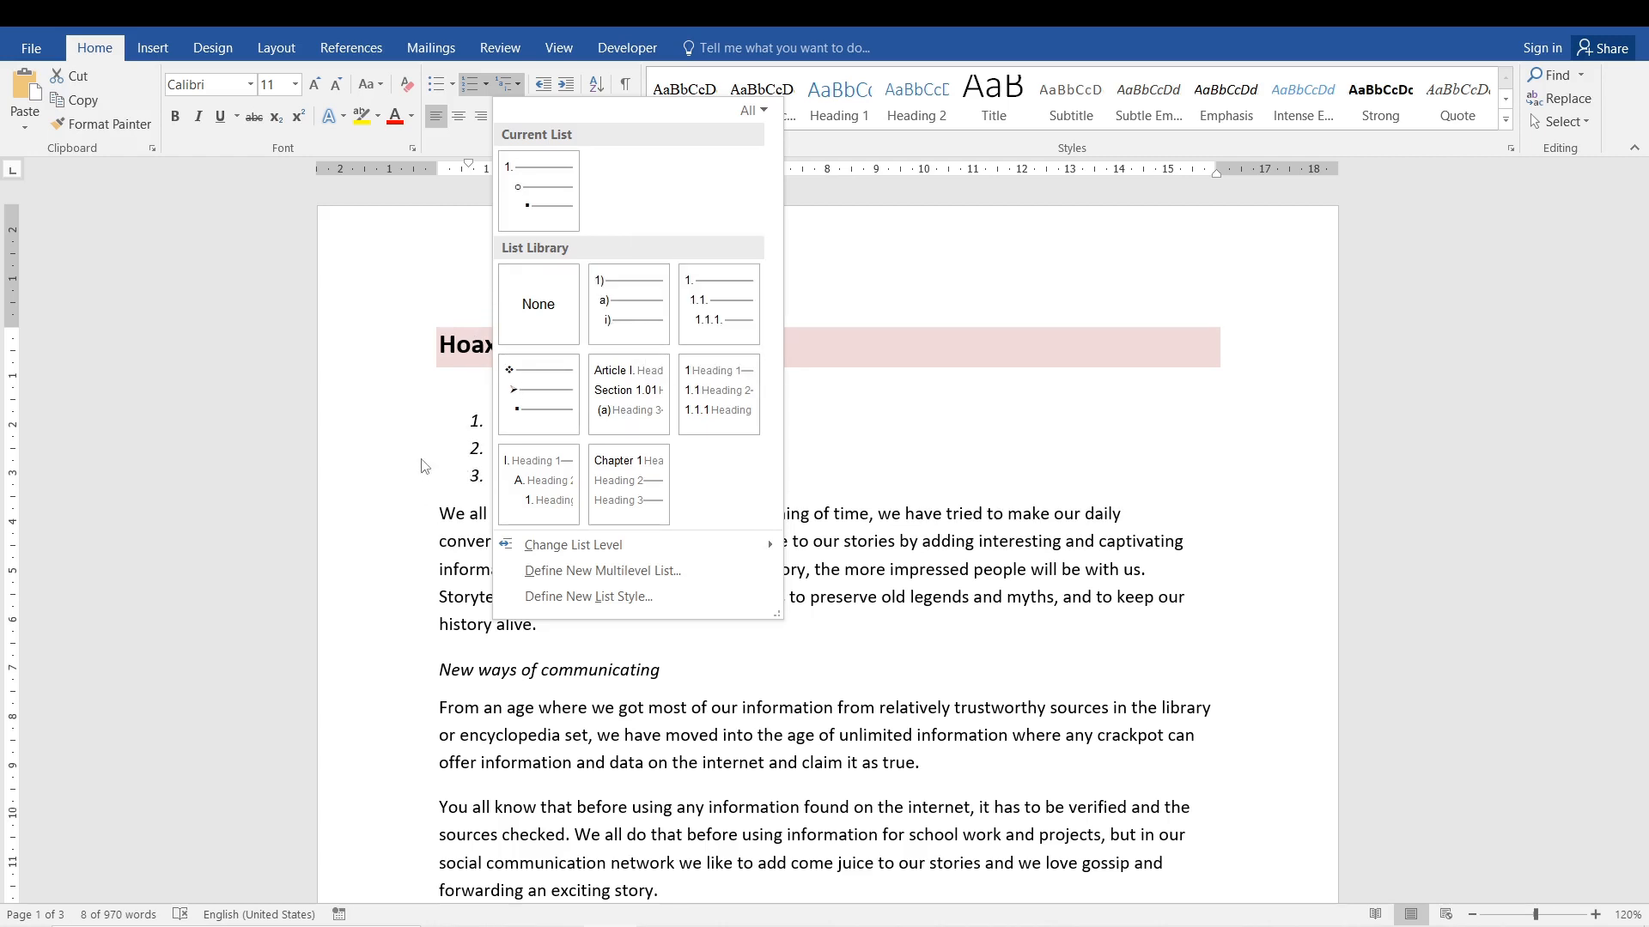
key("Escape")
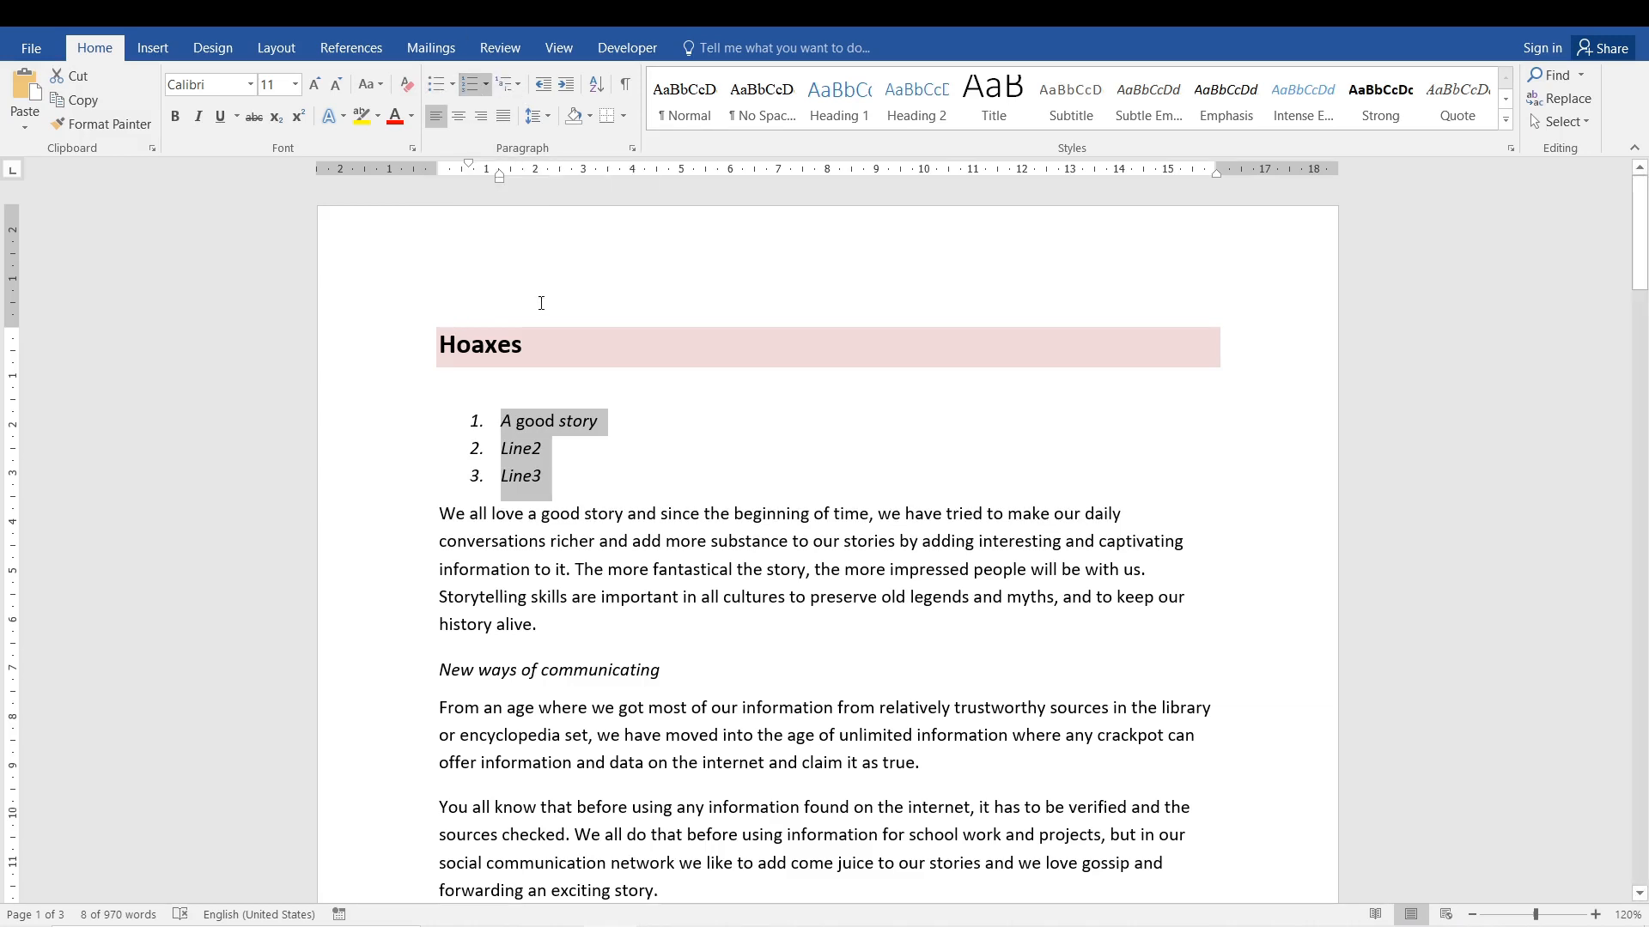
Switch the three list items back to bullets and give them the talking-head symbol.
left_click(437, 83)
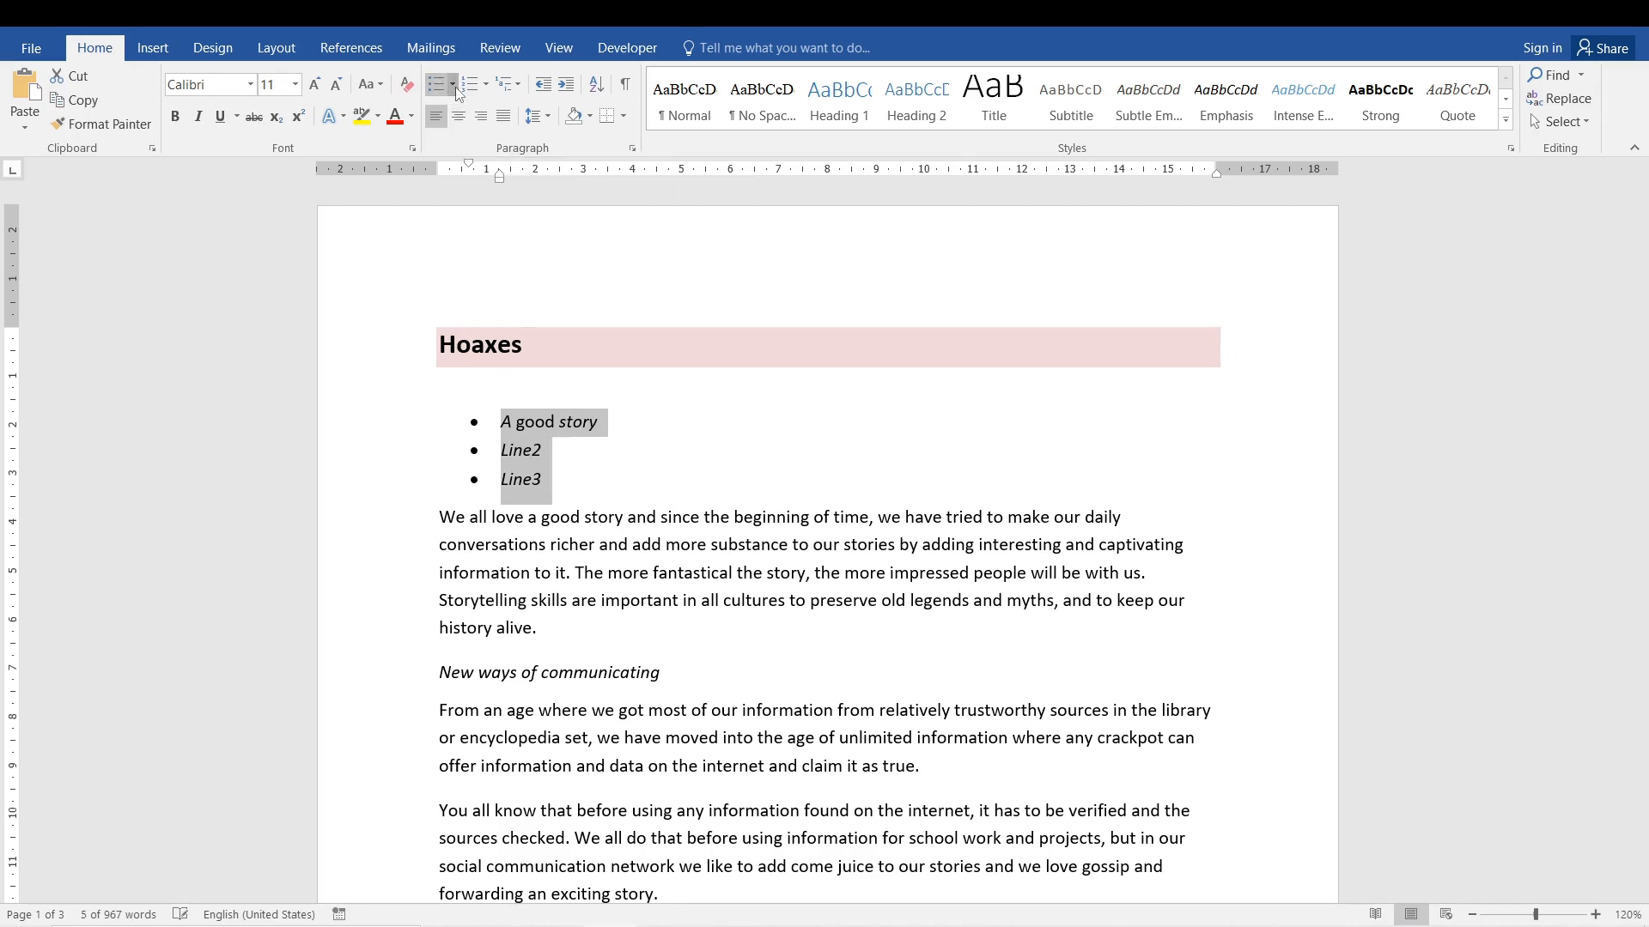
left_click(452, 84)
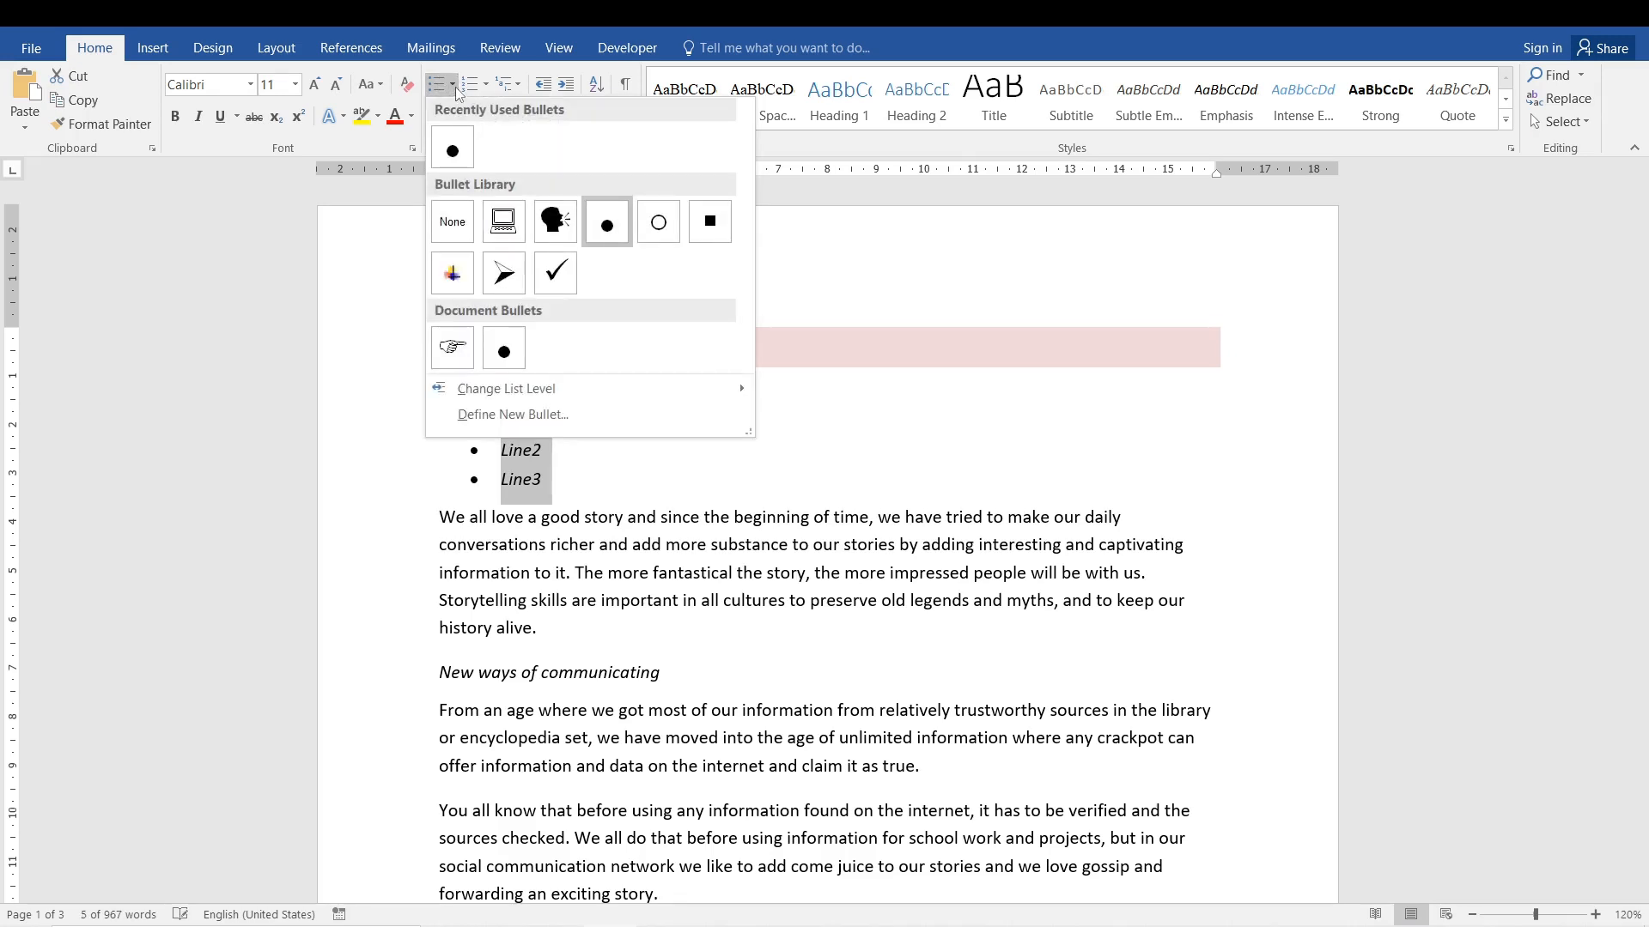
left_click(555, 221)
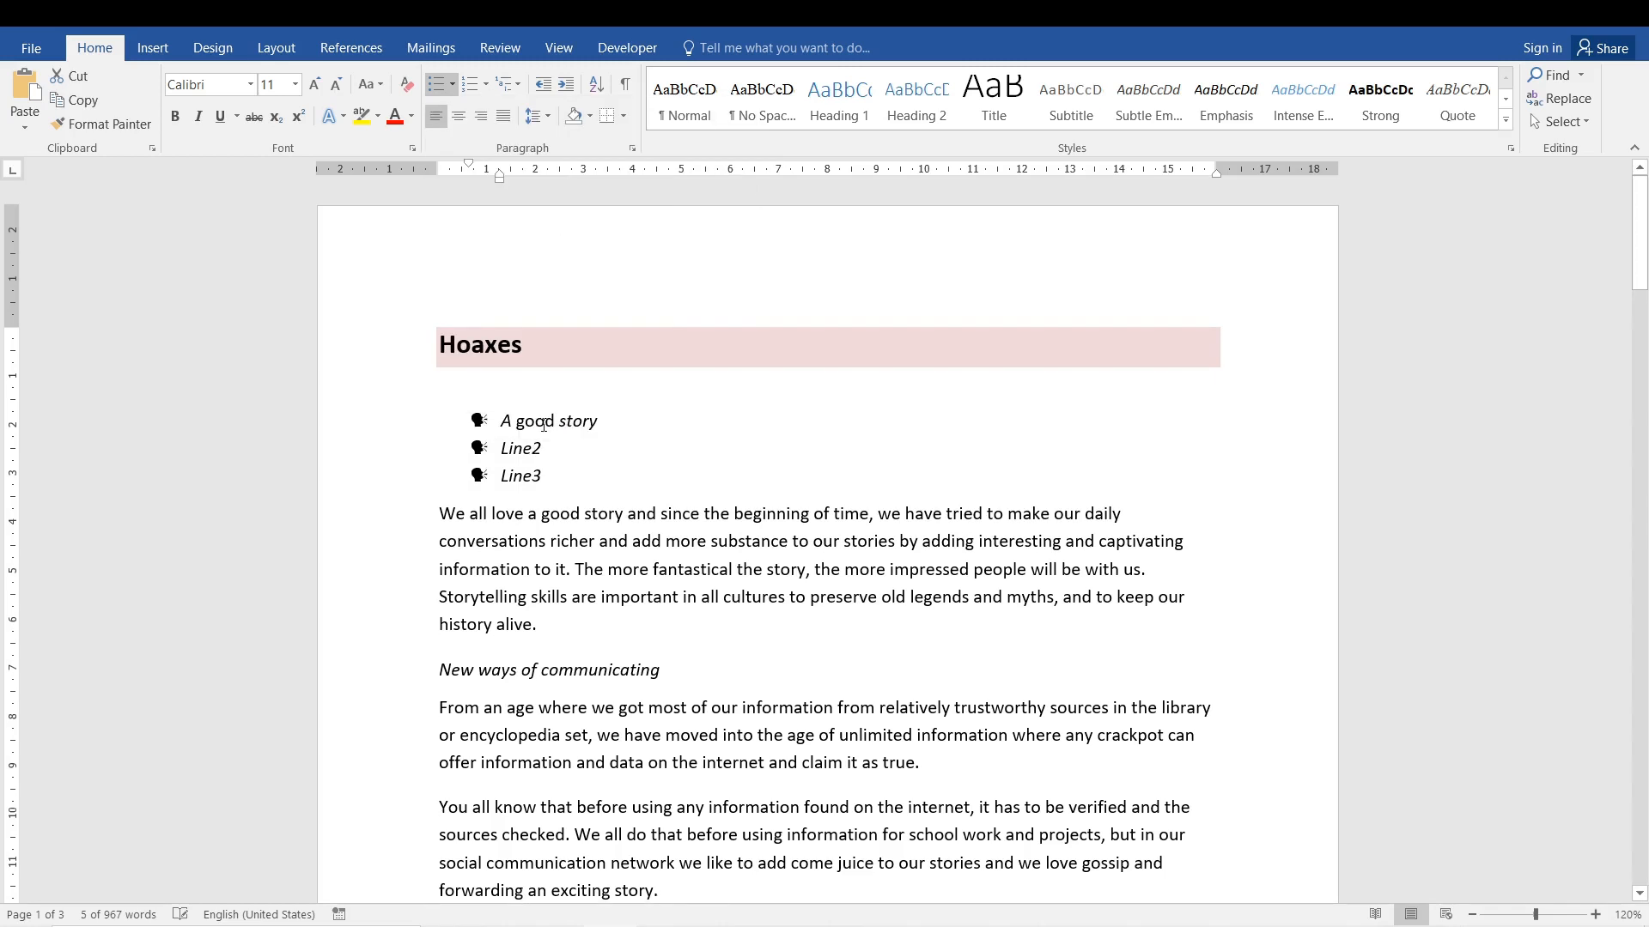
Change the bullet symbol of the three list items to check marks and deselect the list.
left_click(453, 84)
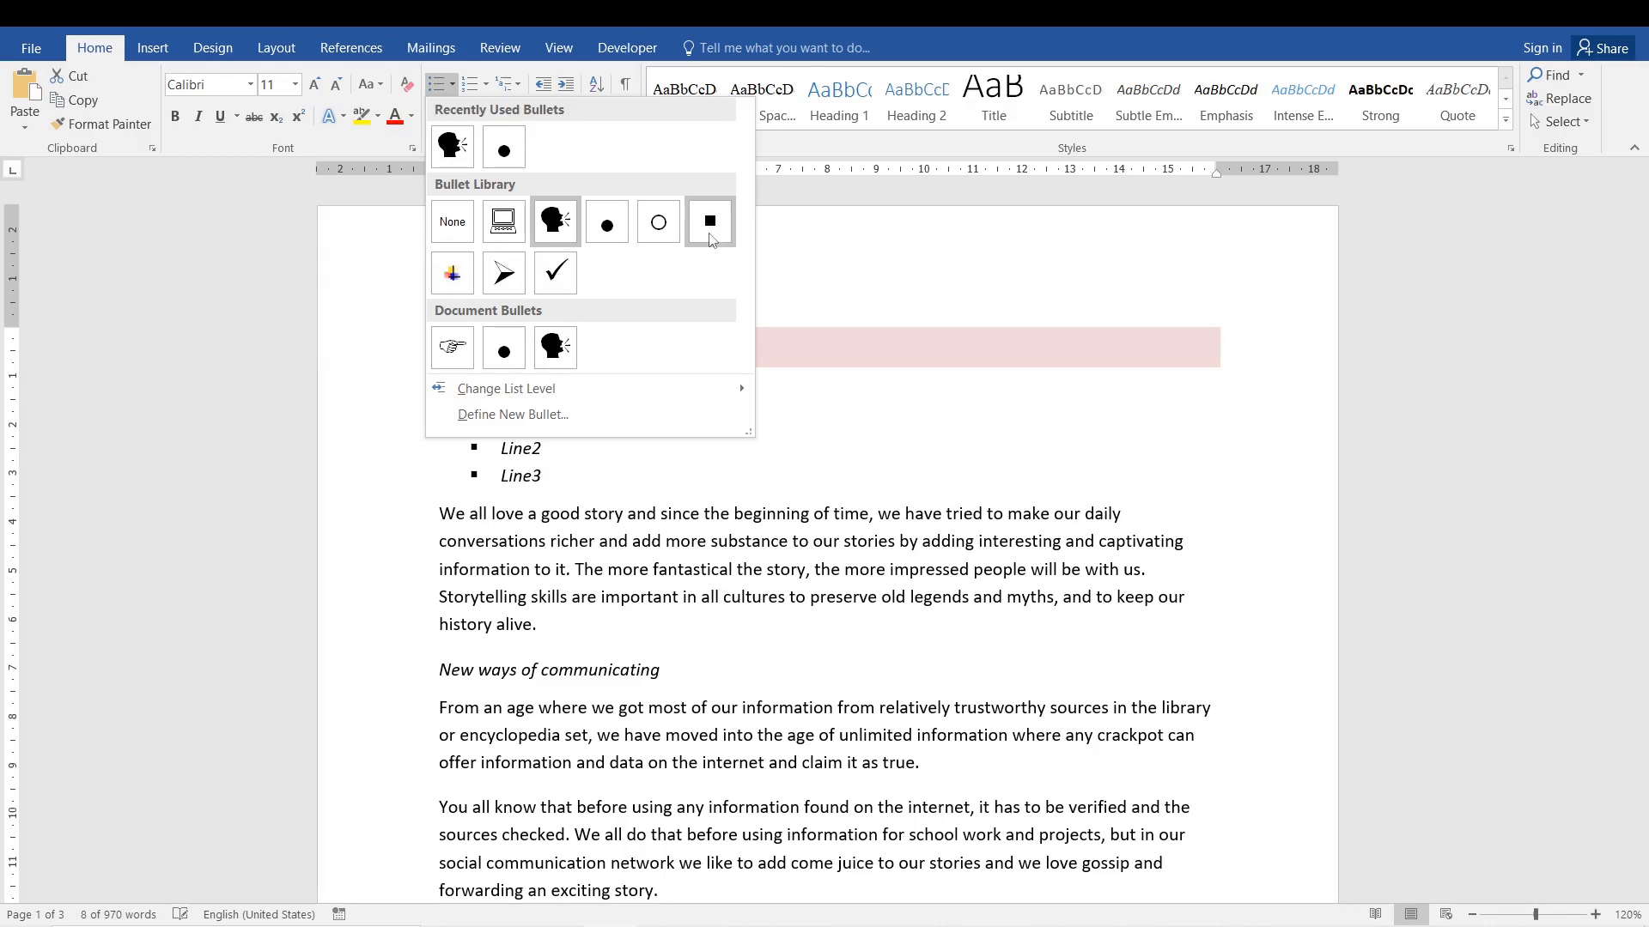
left_click(553, 289)
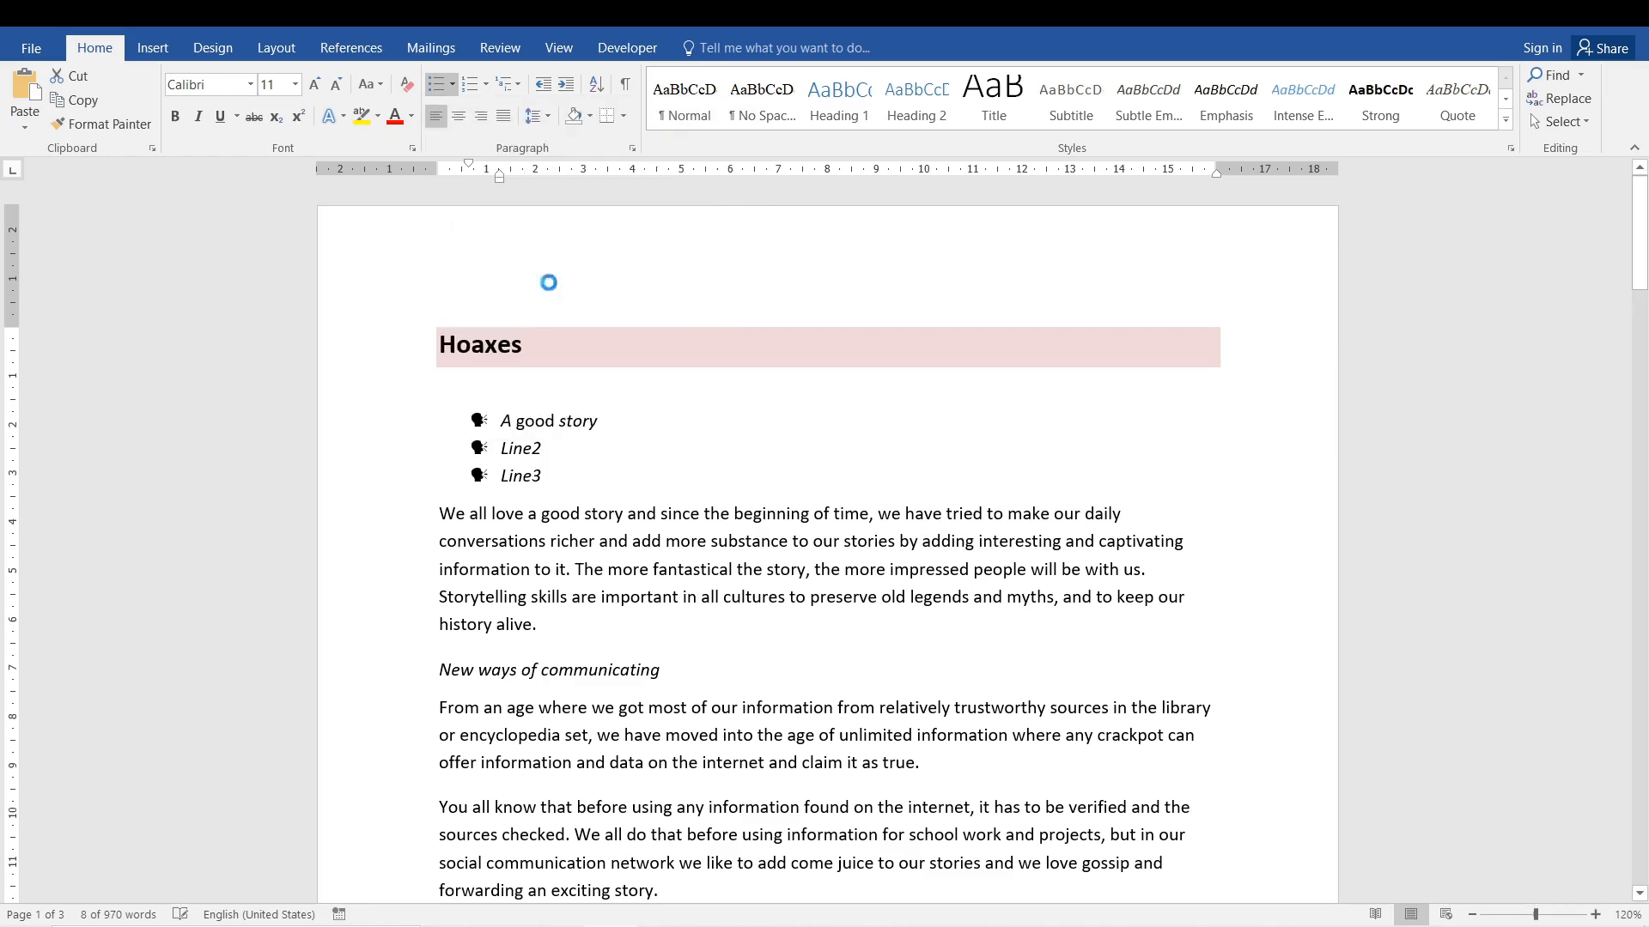
left_click(570, 541)
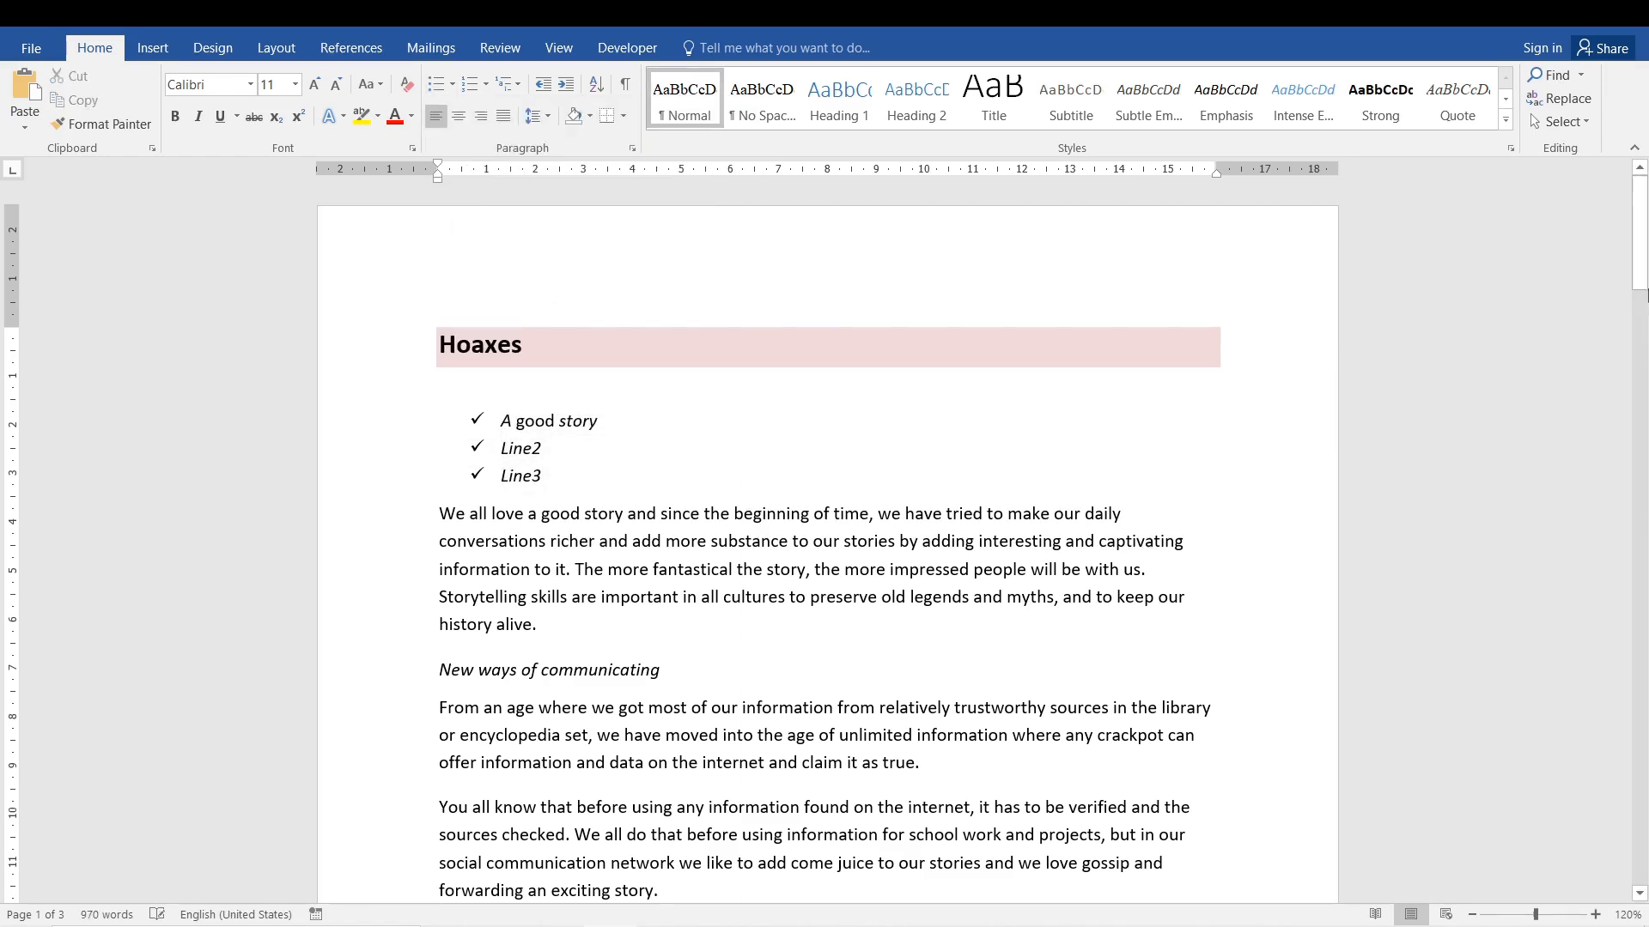
Examine the pointing-hand bullets of the guidelines list at the end of page 2 up close.
left_click_drag(1645, 296, 1646, 646)
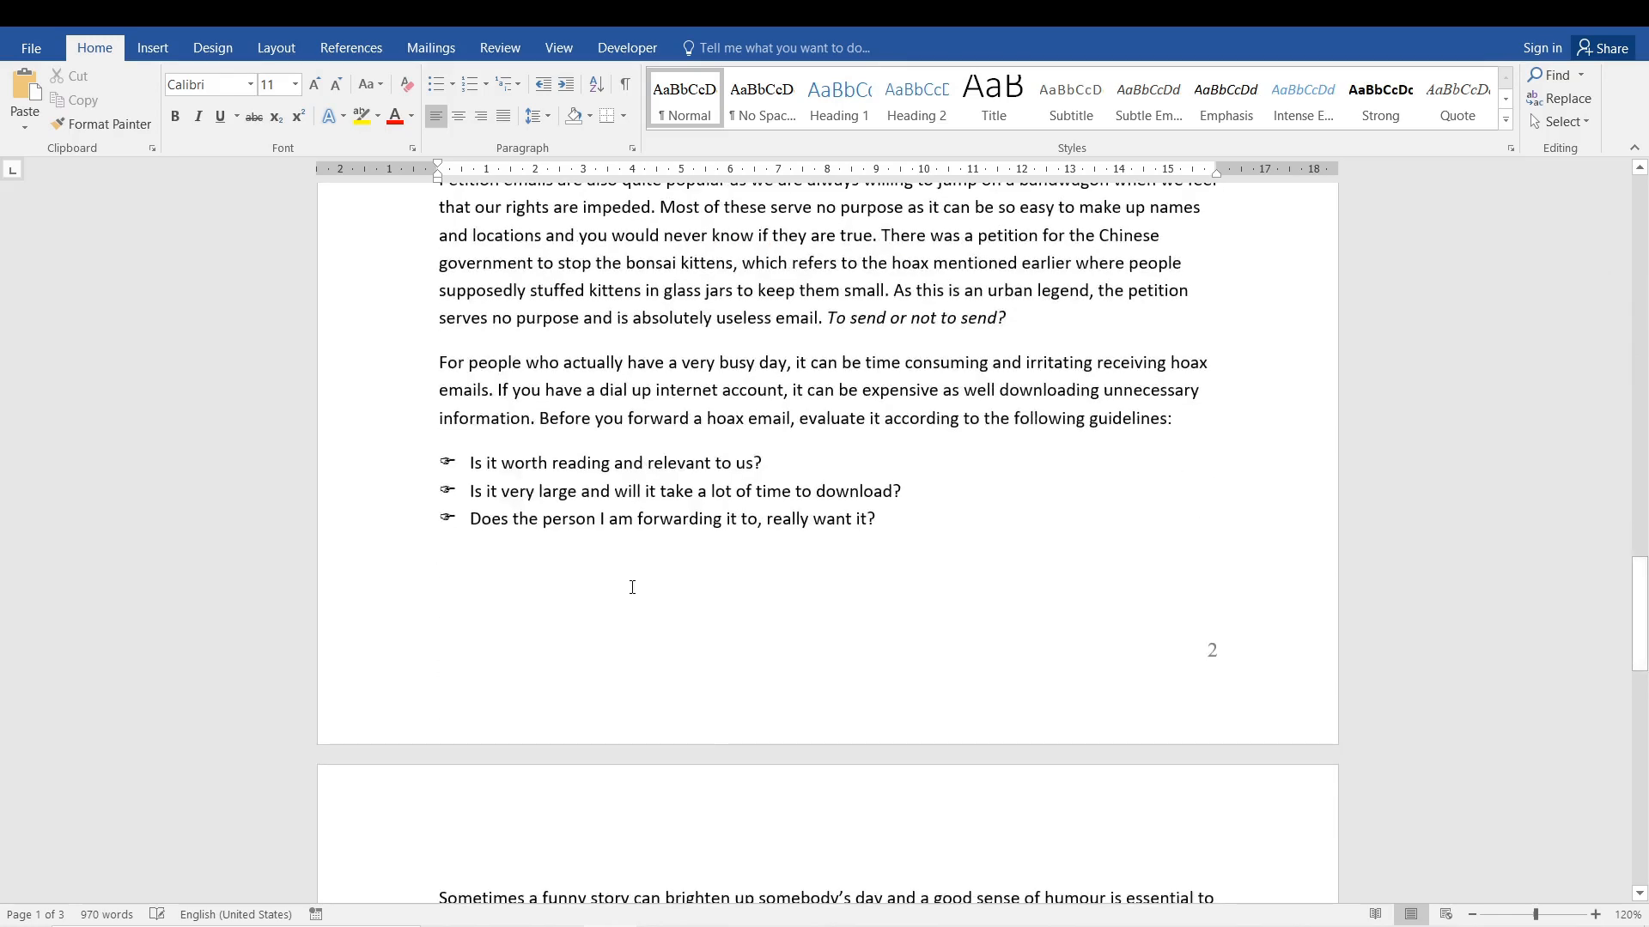
left_click(578, 463)
scroll(444, 463, "up", 20, "ctrl")
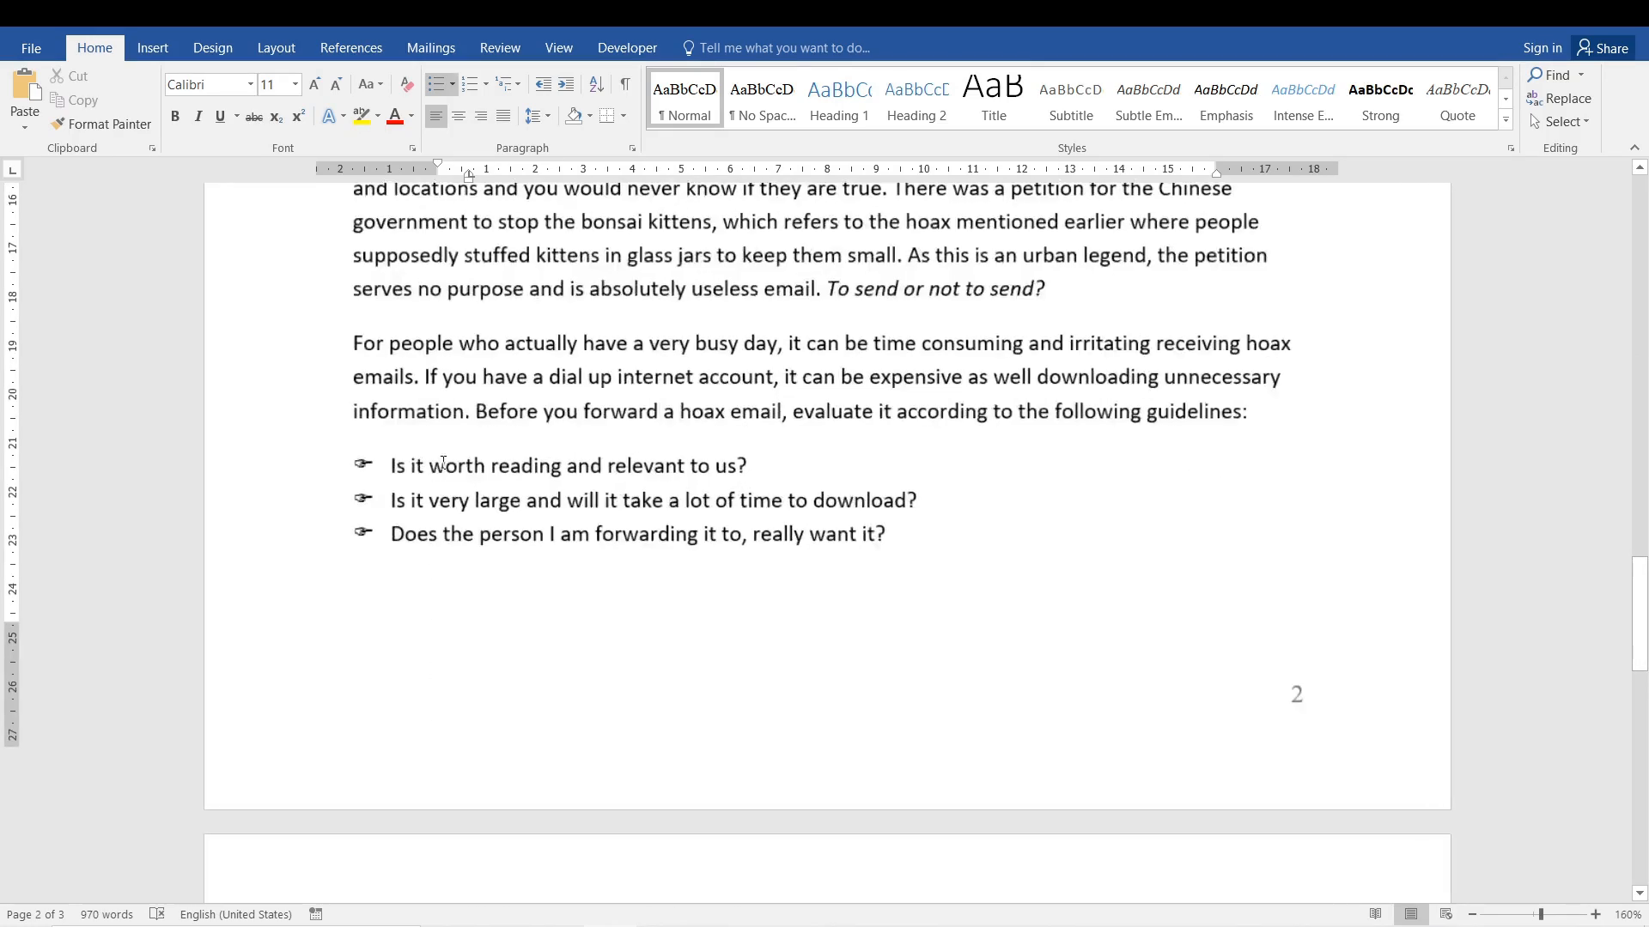
left_click(505, 489)
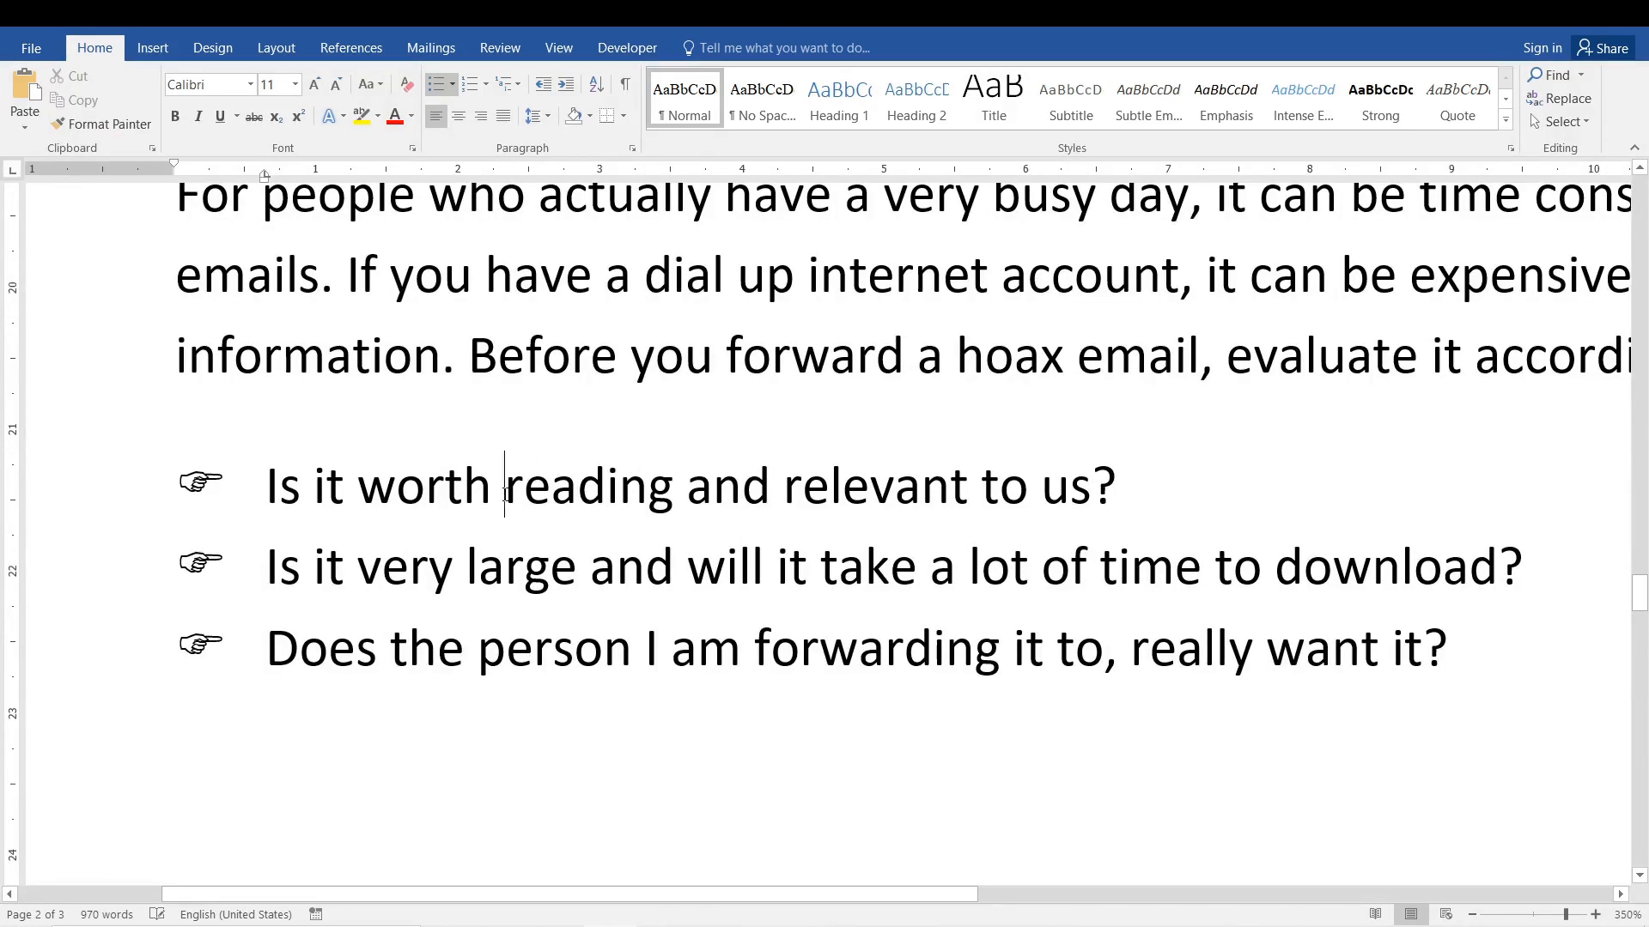
left_click(198, 478)
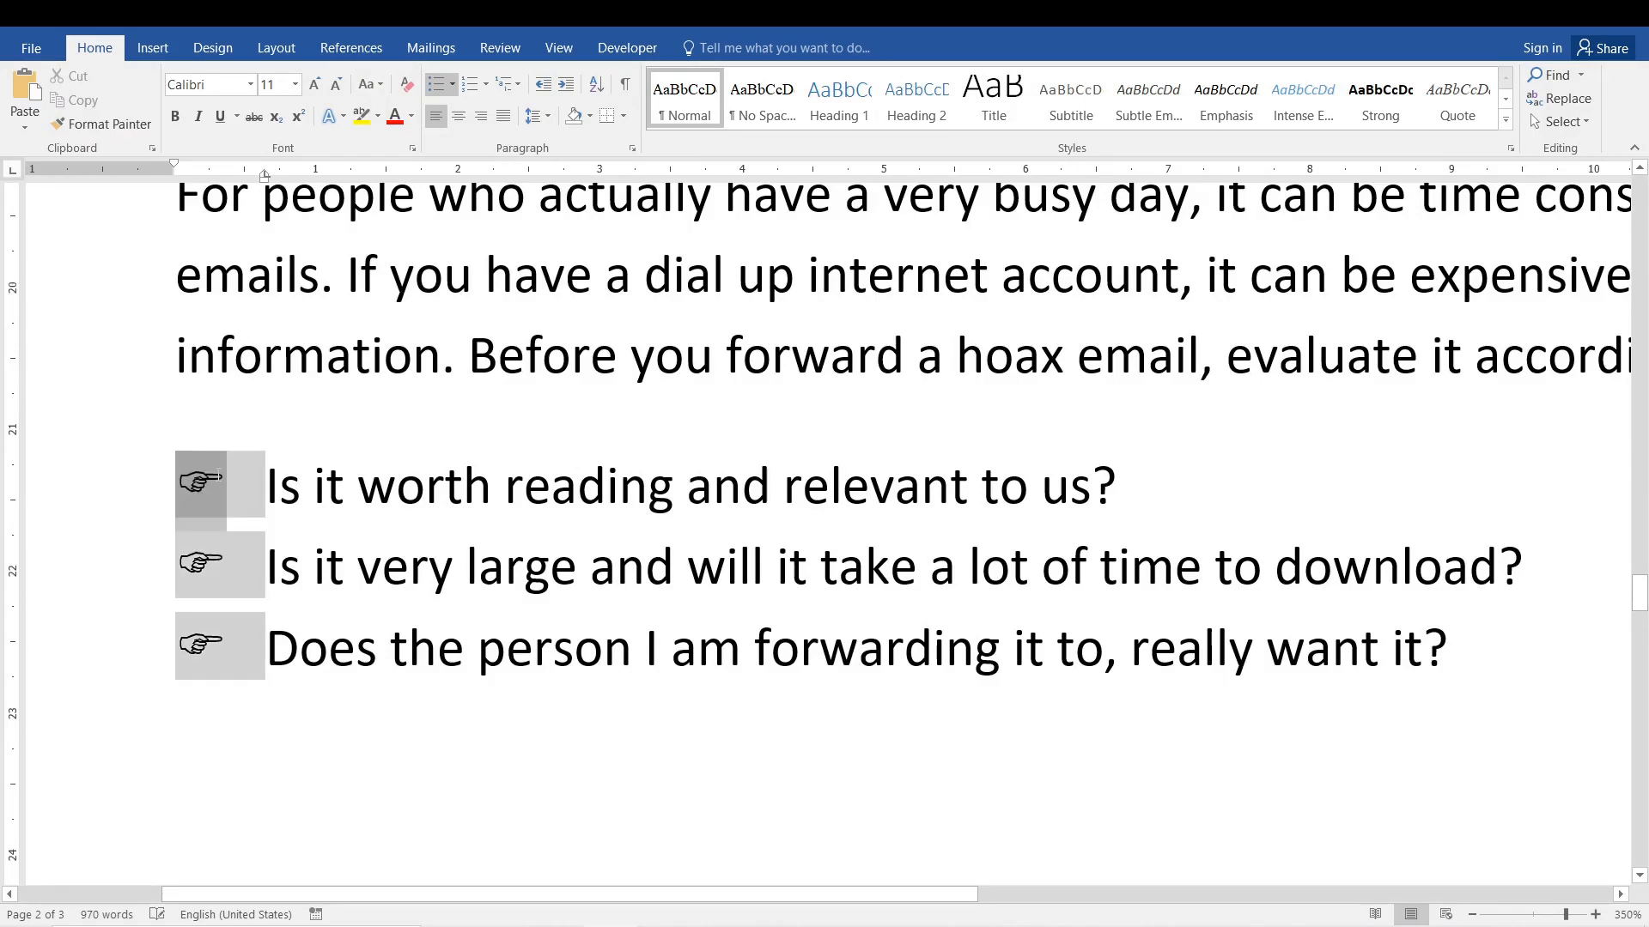
left_click(382, 562)
scroll(602, 539, "down", 15, "ctrl")
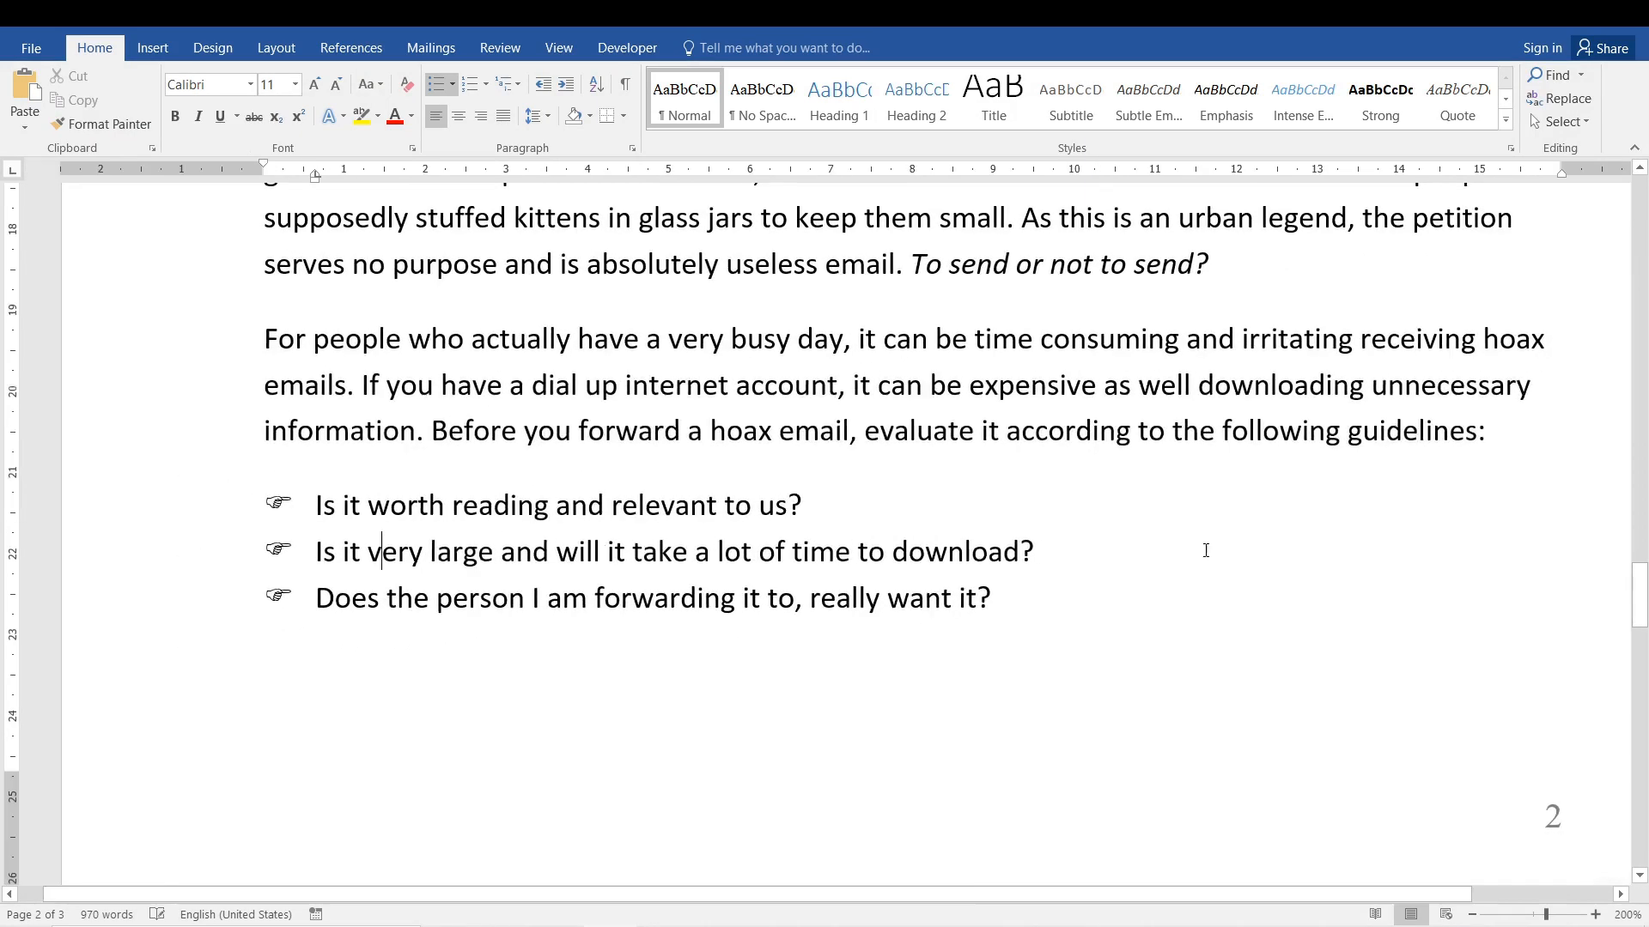
Start defining a new symbol bullet for the three guideline items and pick the Wingdings smiley face.
left_click_drag(1013, 640, 315, 505)
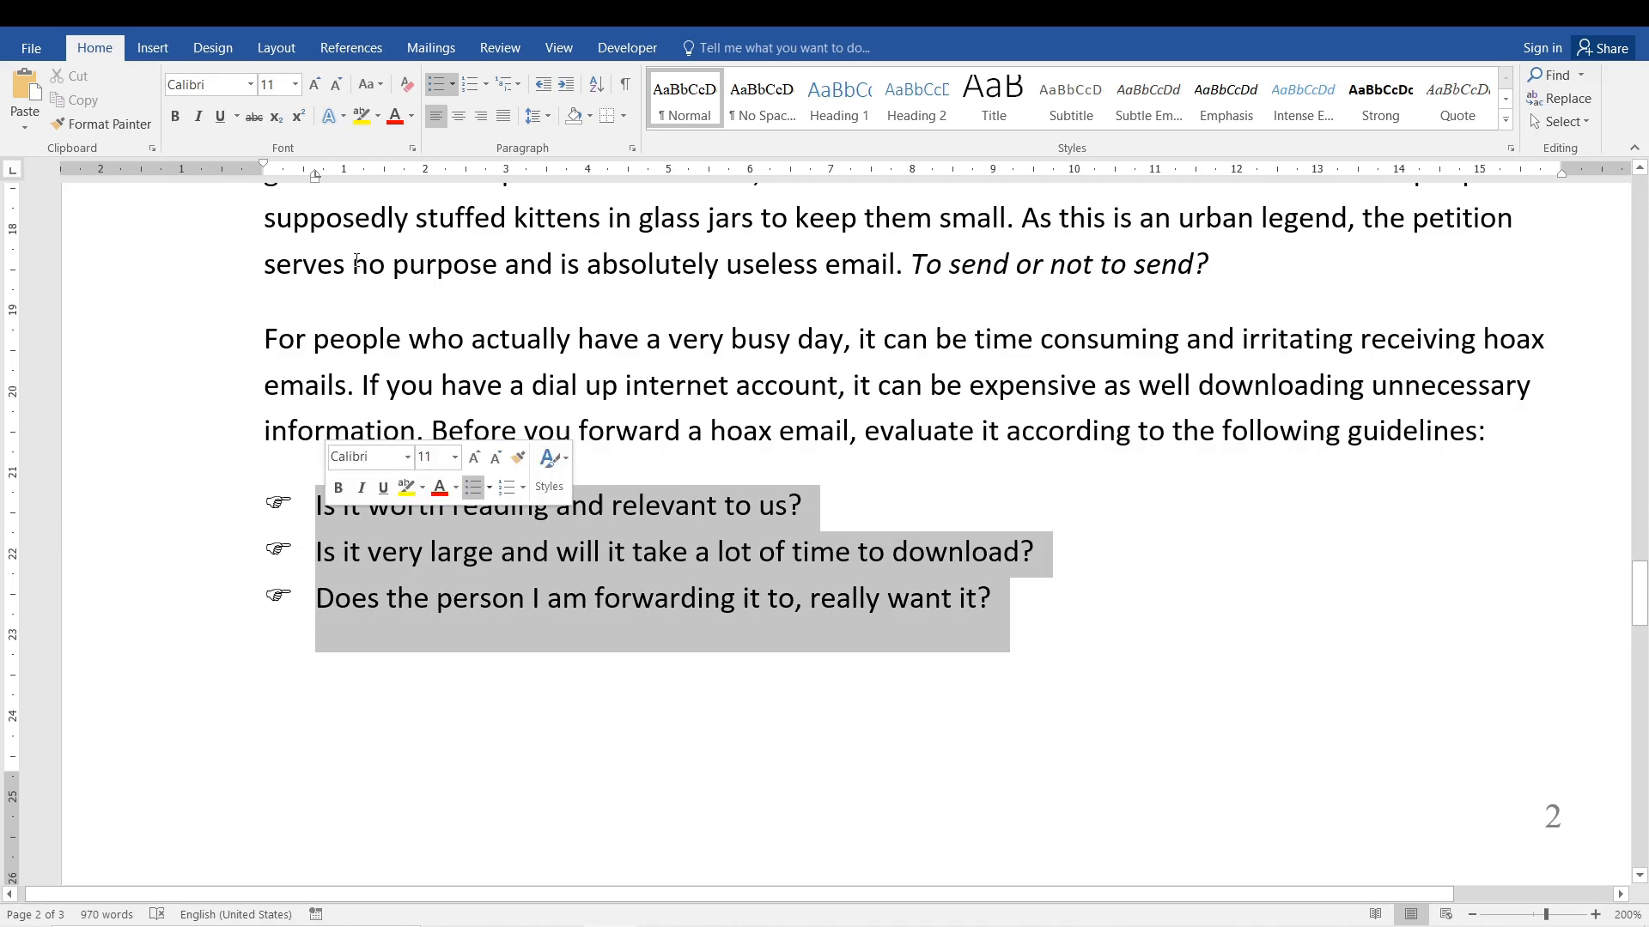
left_click(452, 84)
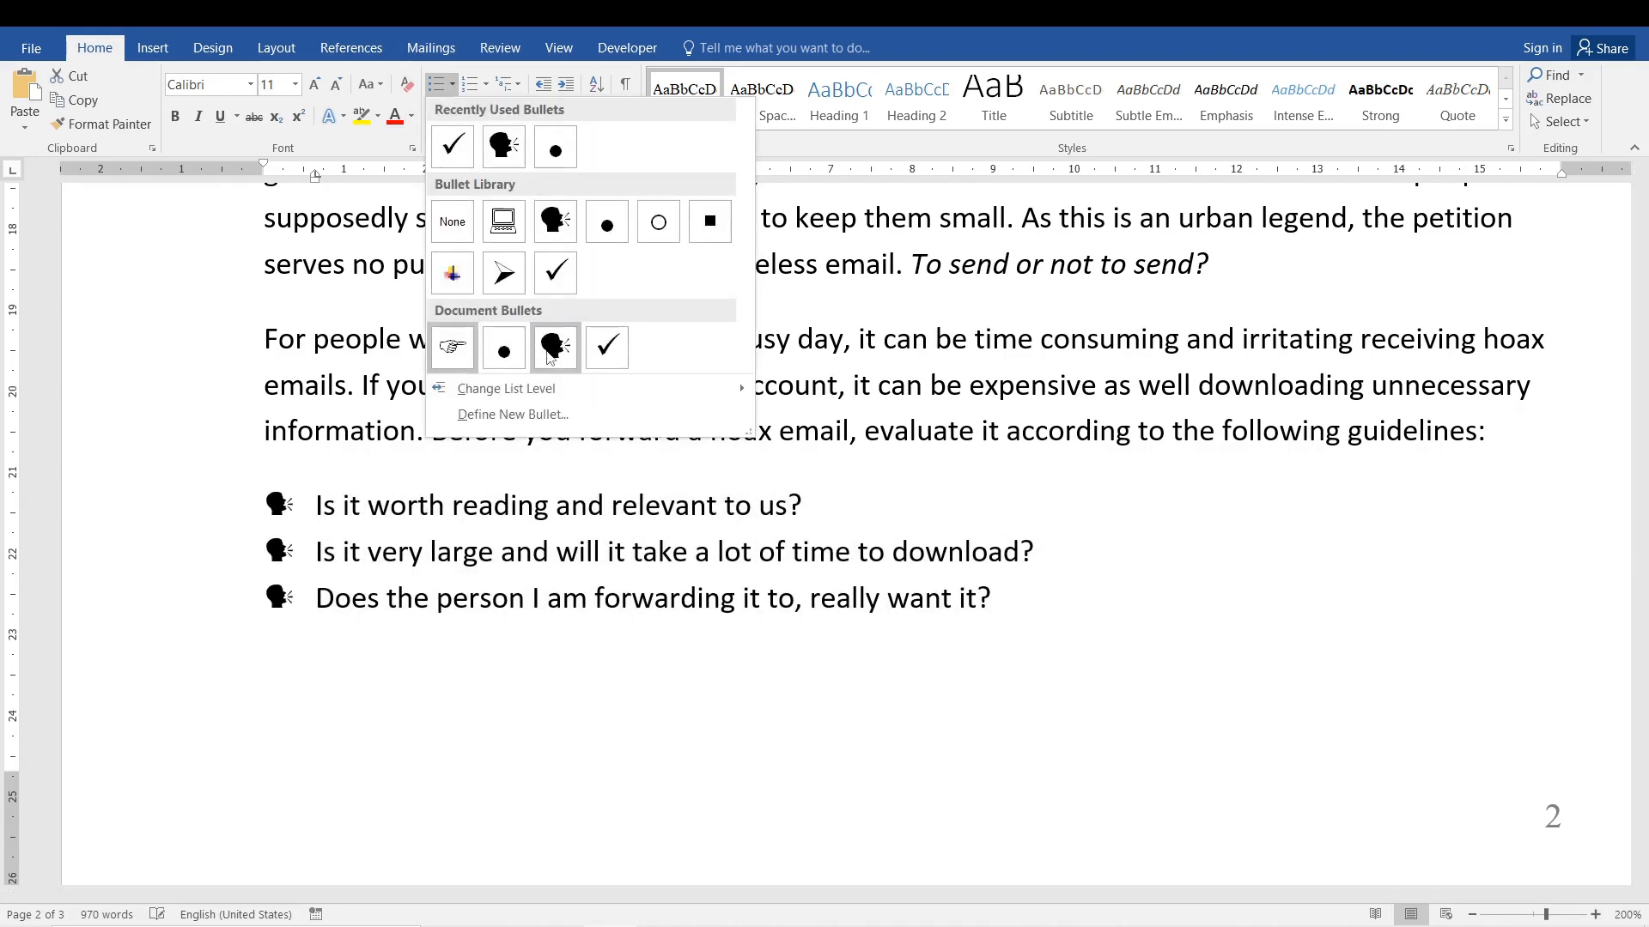
left_click(548, 416)
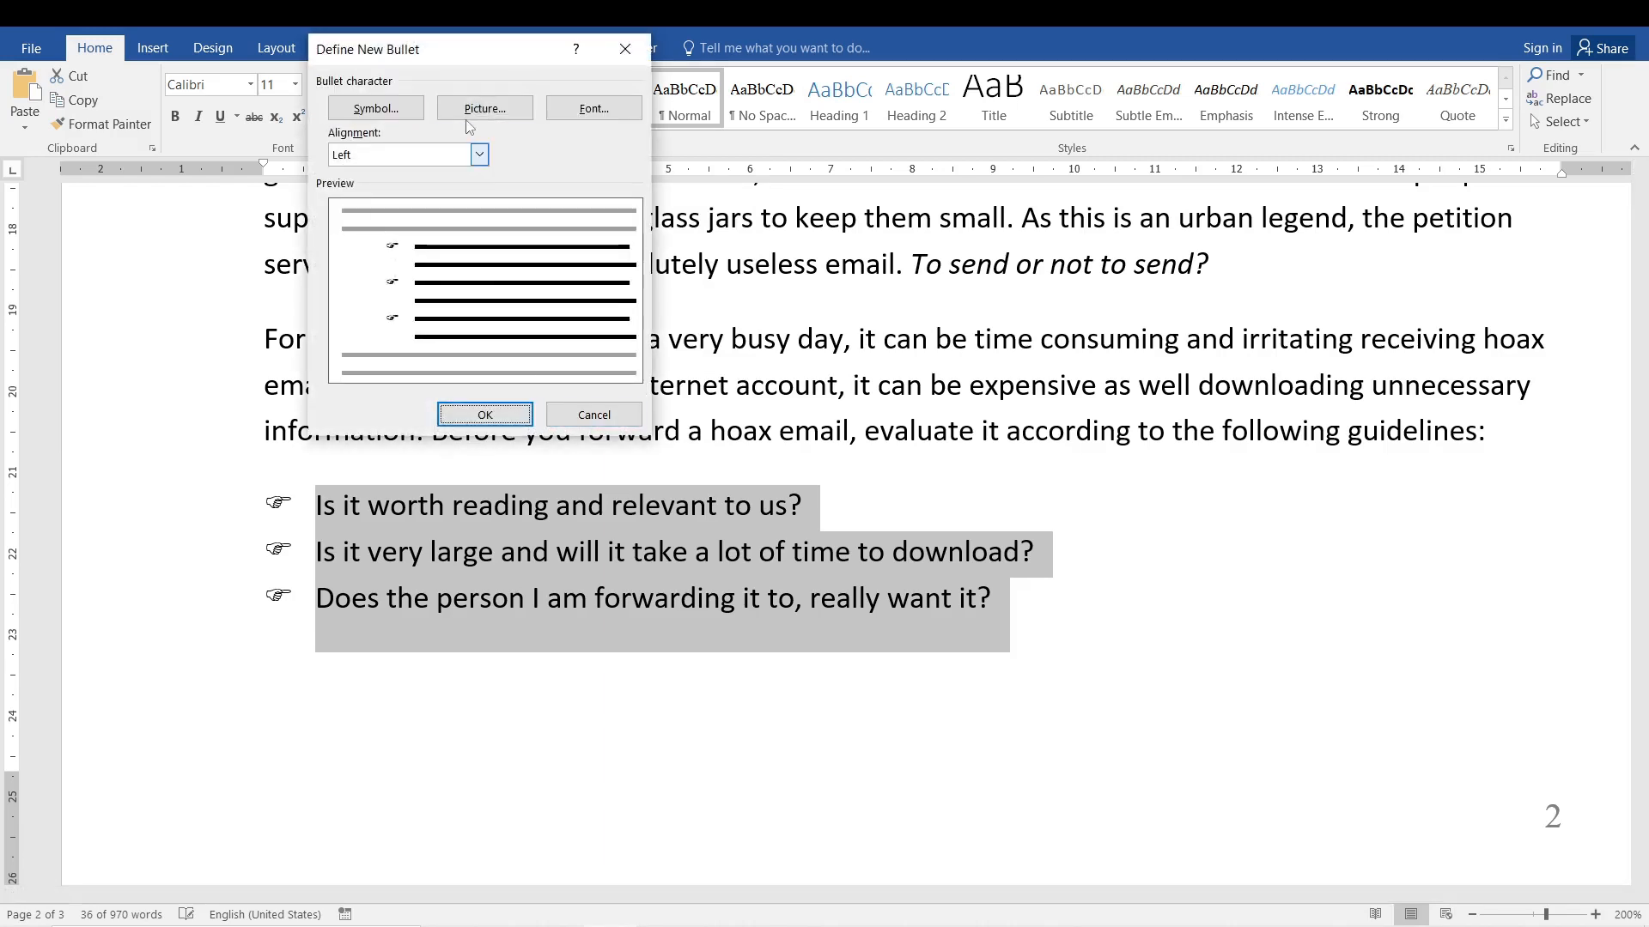
left_click(384, 112)
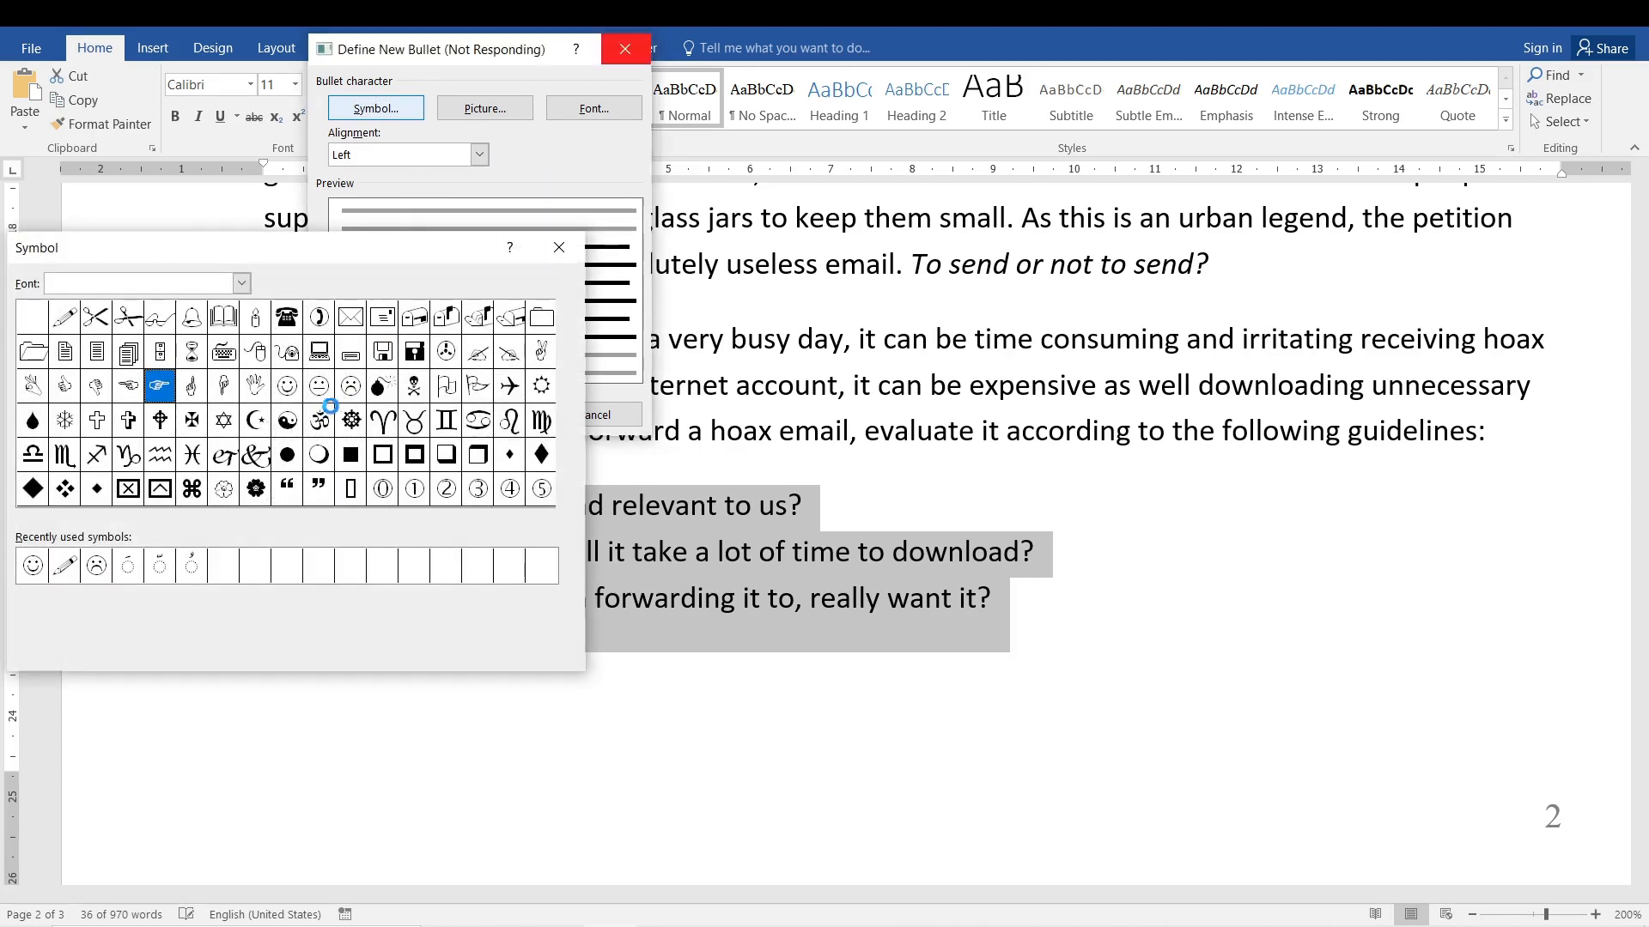
left_click(286, 388)
Browse the symbol characters of the Vladimir Script and Adobe Arabic fonts.
left_click(241, 282)
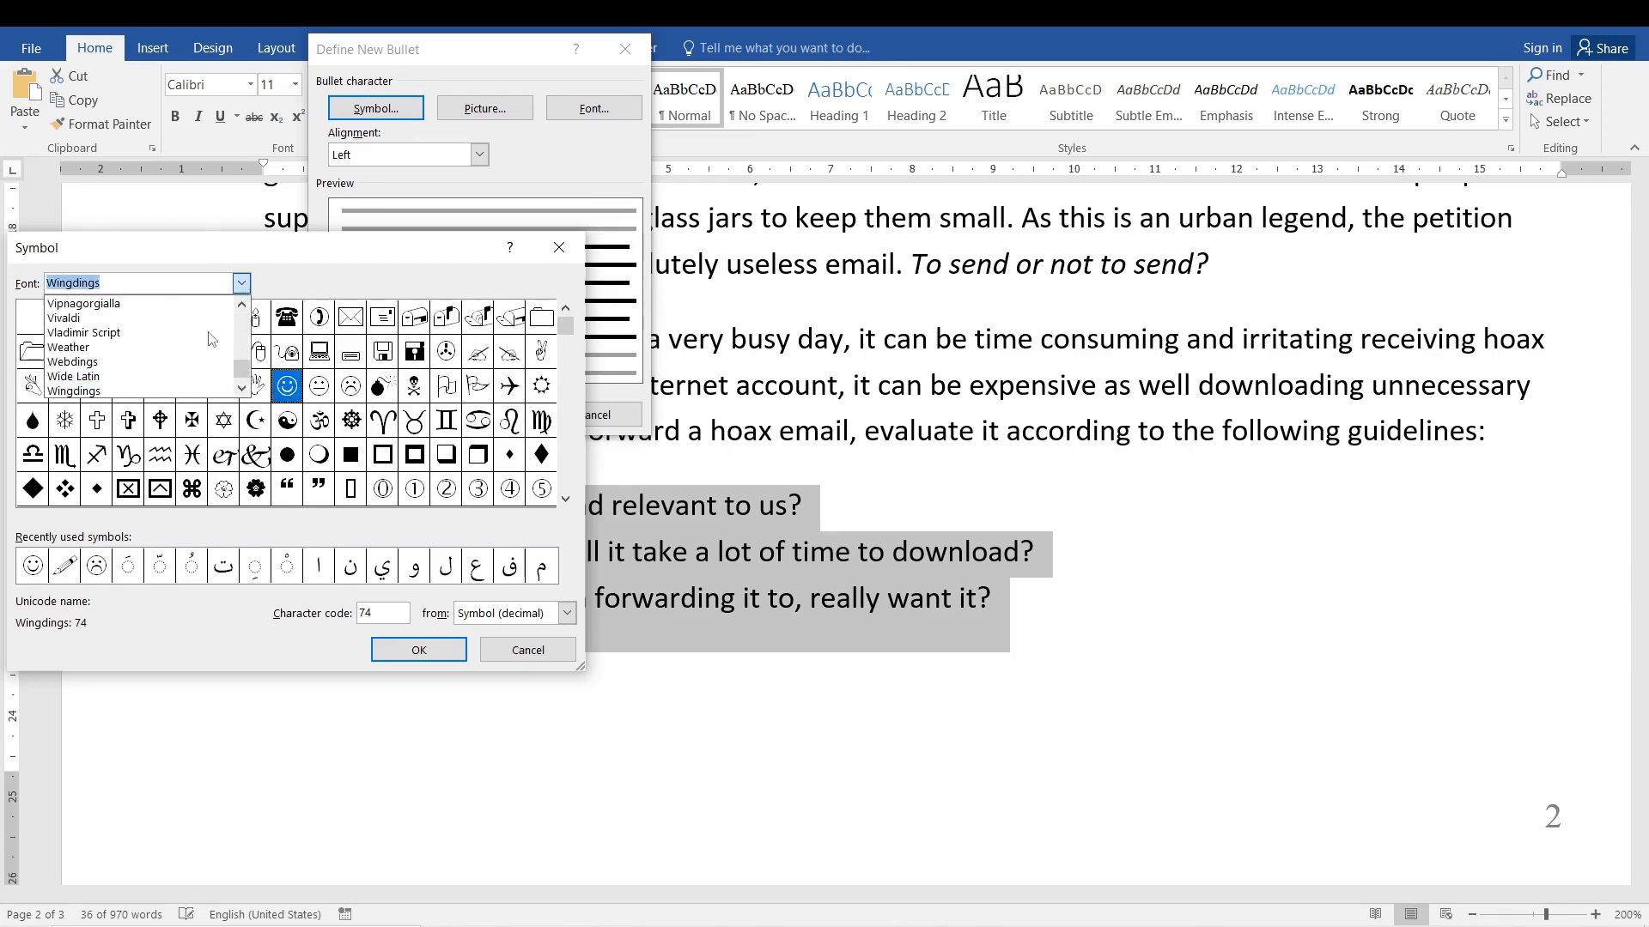
left_click(208, 340)
left_click(241, 282)
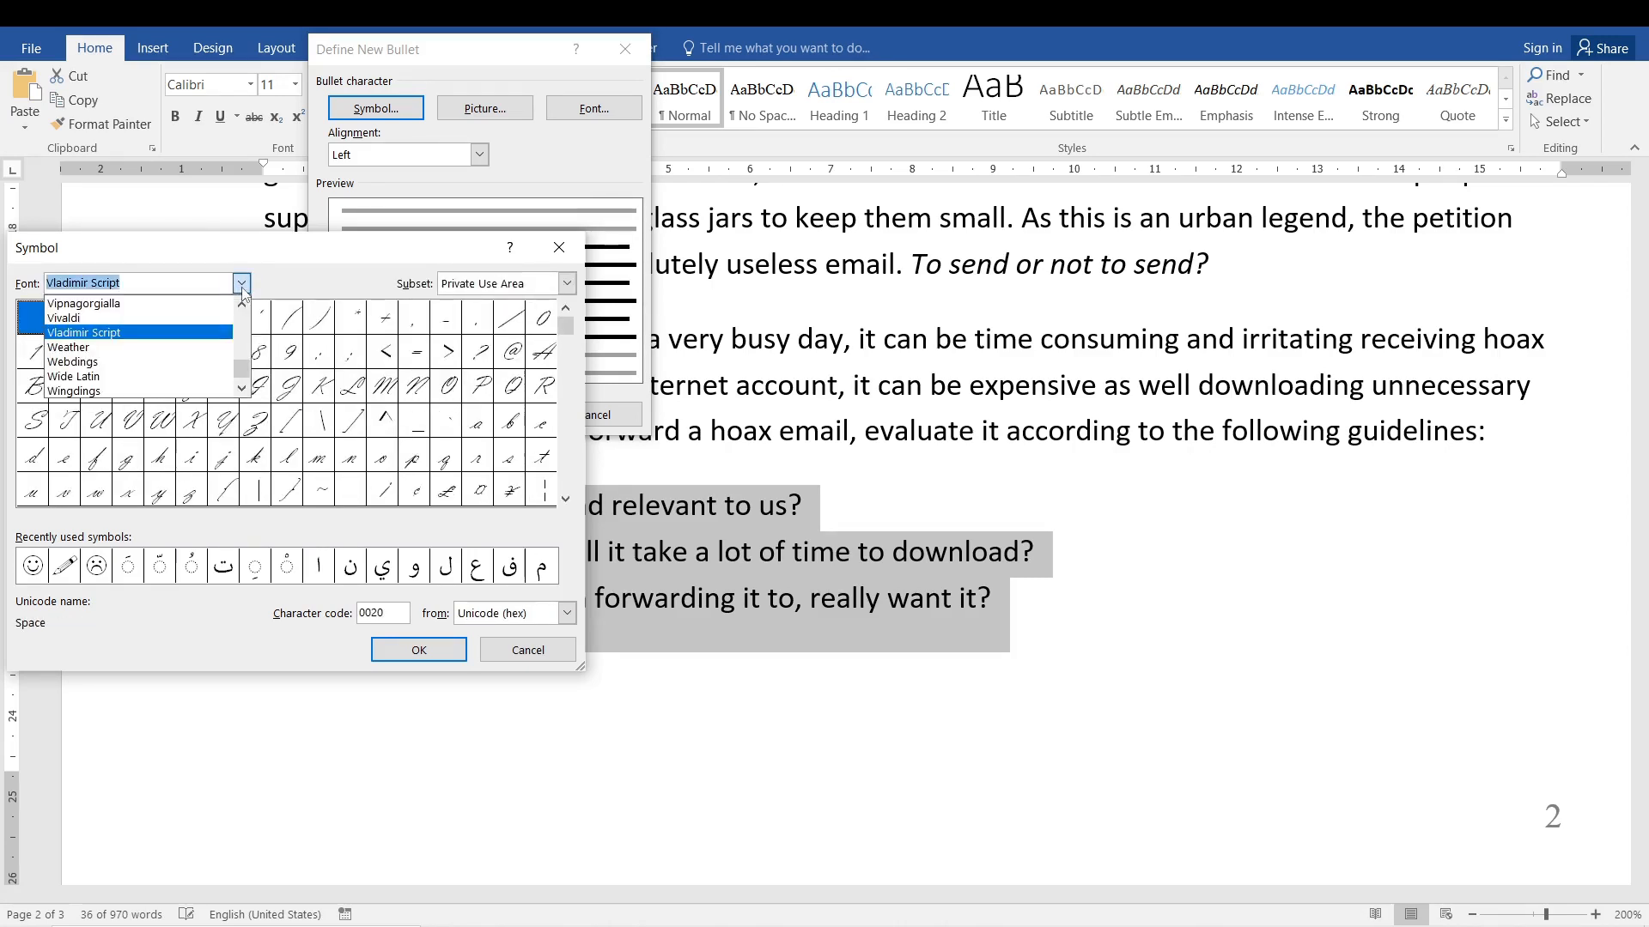
left_click_drag(231, 378, 232, 322)
left_click(161, 333)
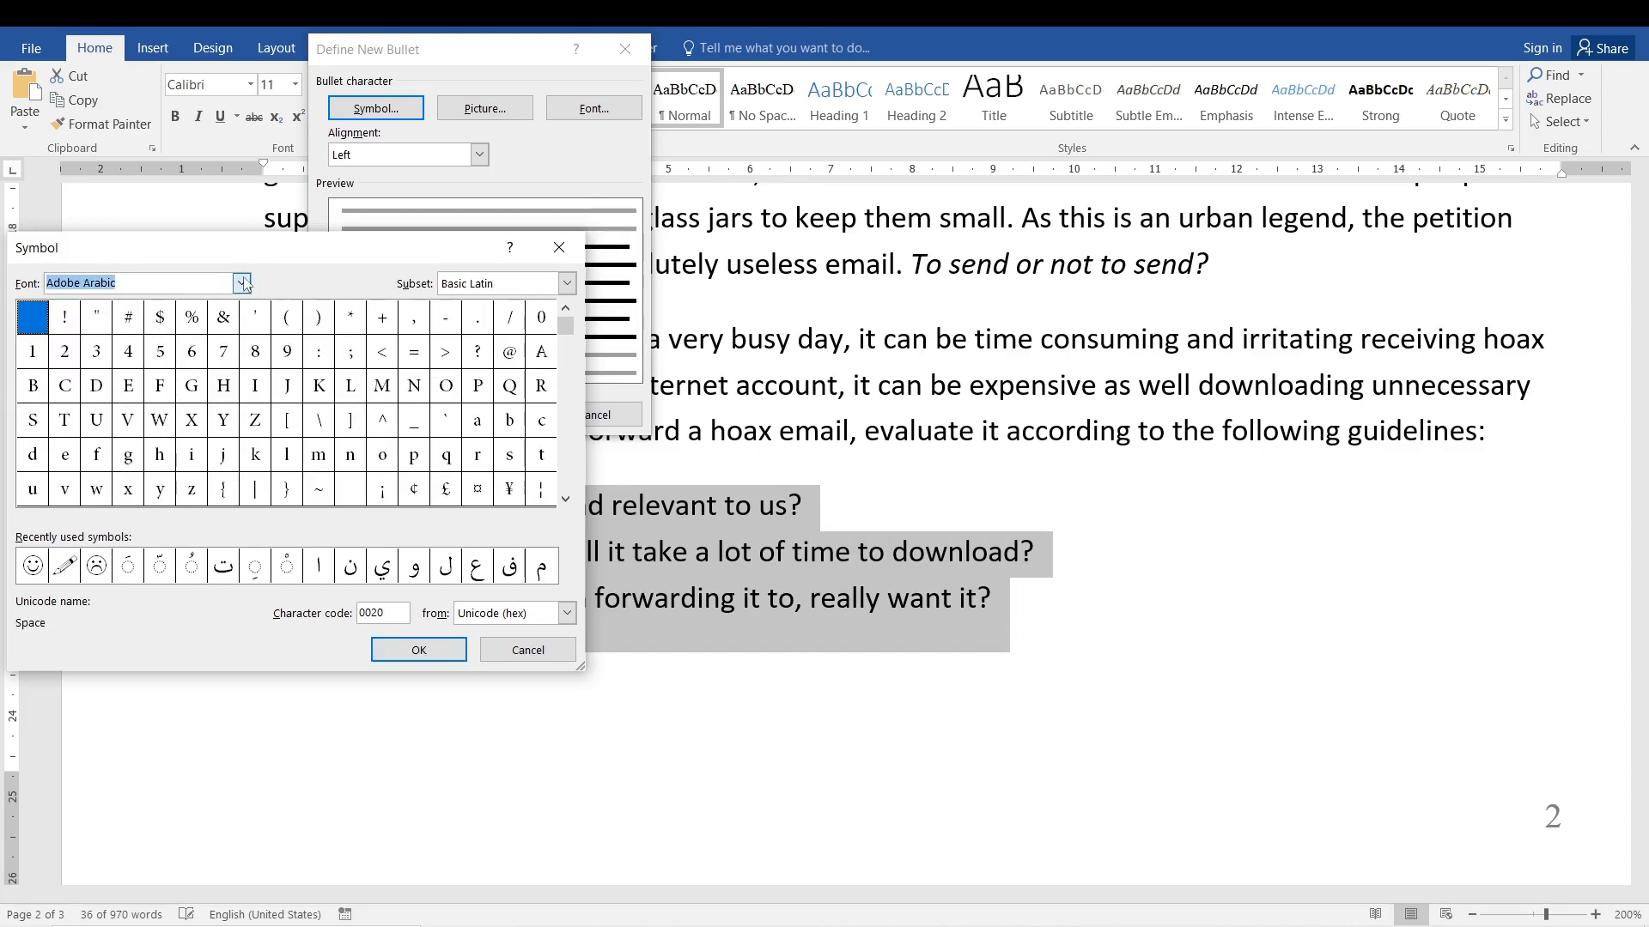
left_click_drag(566, 327, 568, 369)
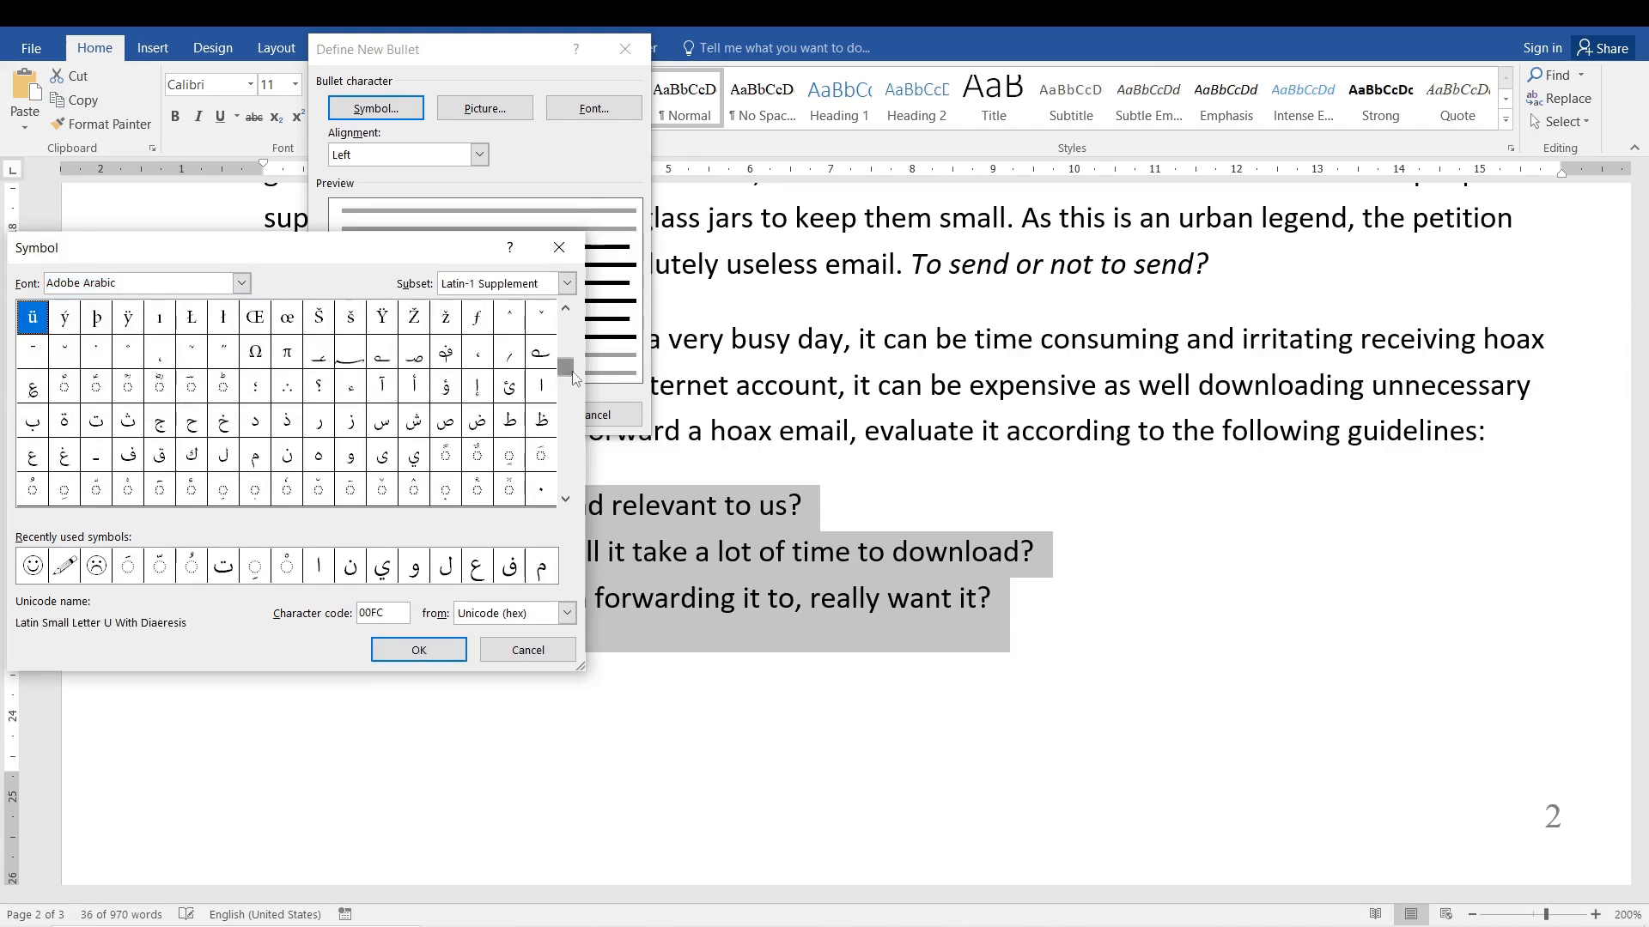
Browse the symbol characters of the Failed Attempt and Roboto Th fonts.
left_click(241, 283)
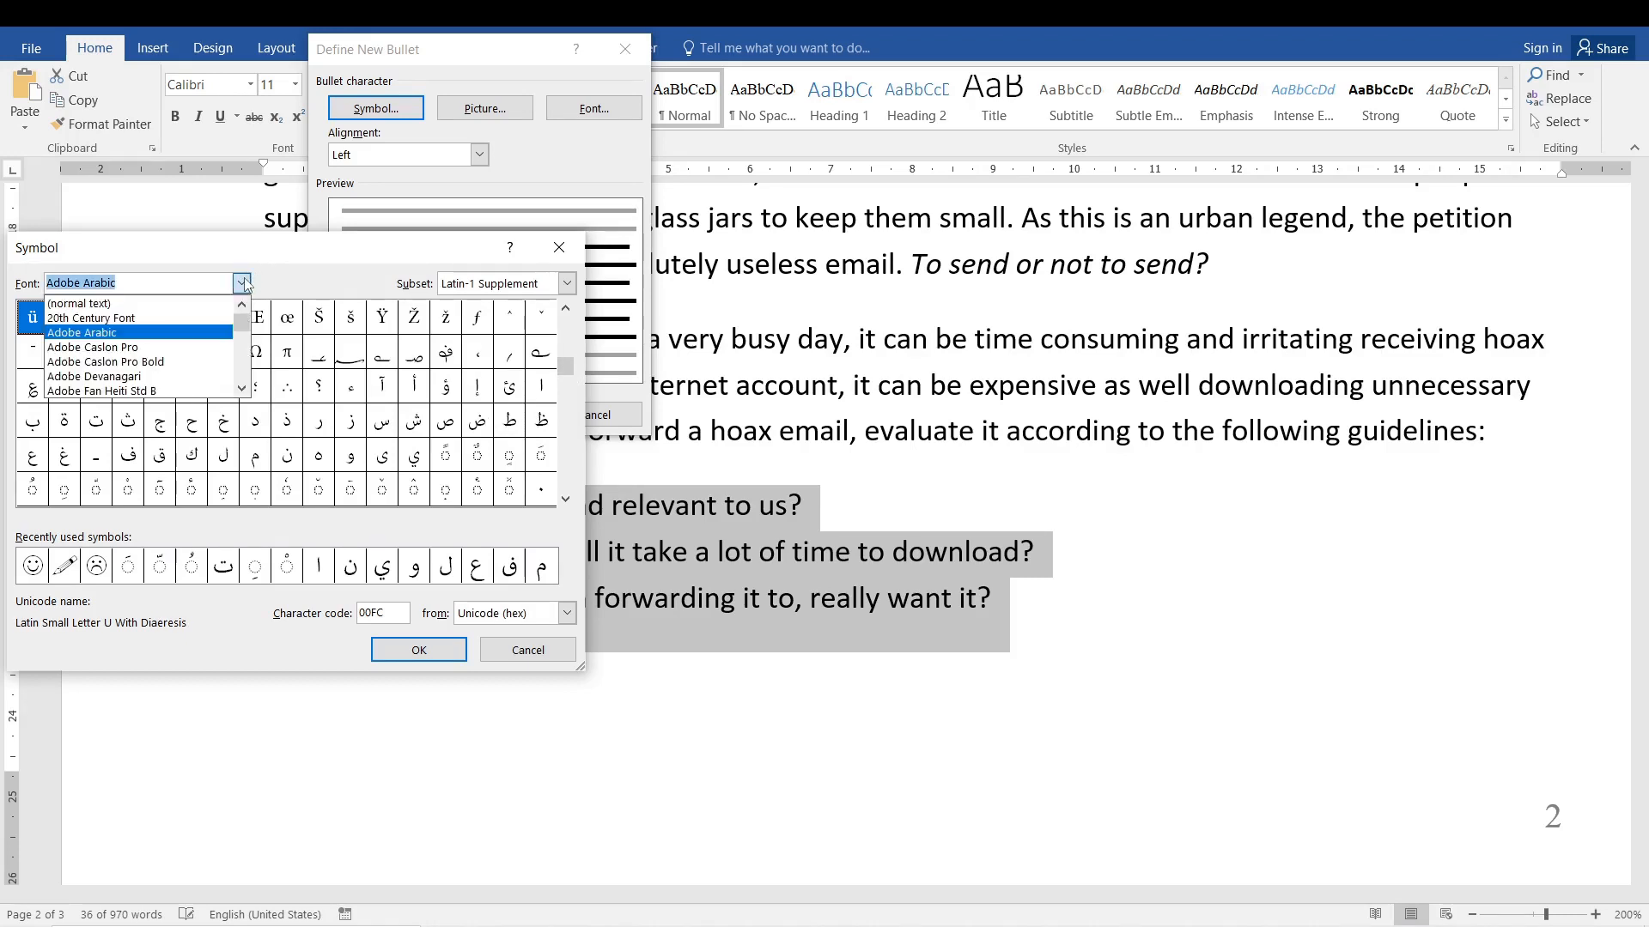
scroll(192, 371, "down", 10)
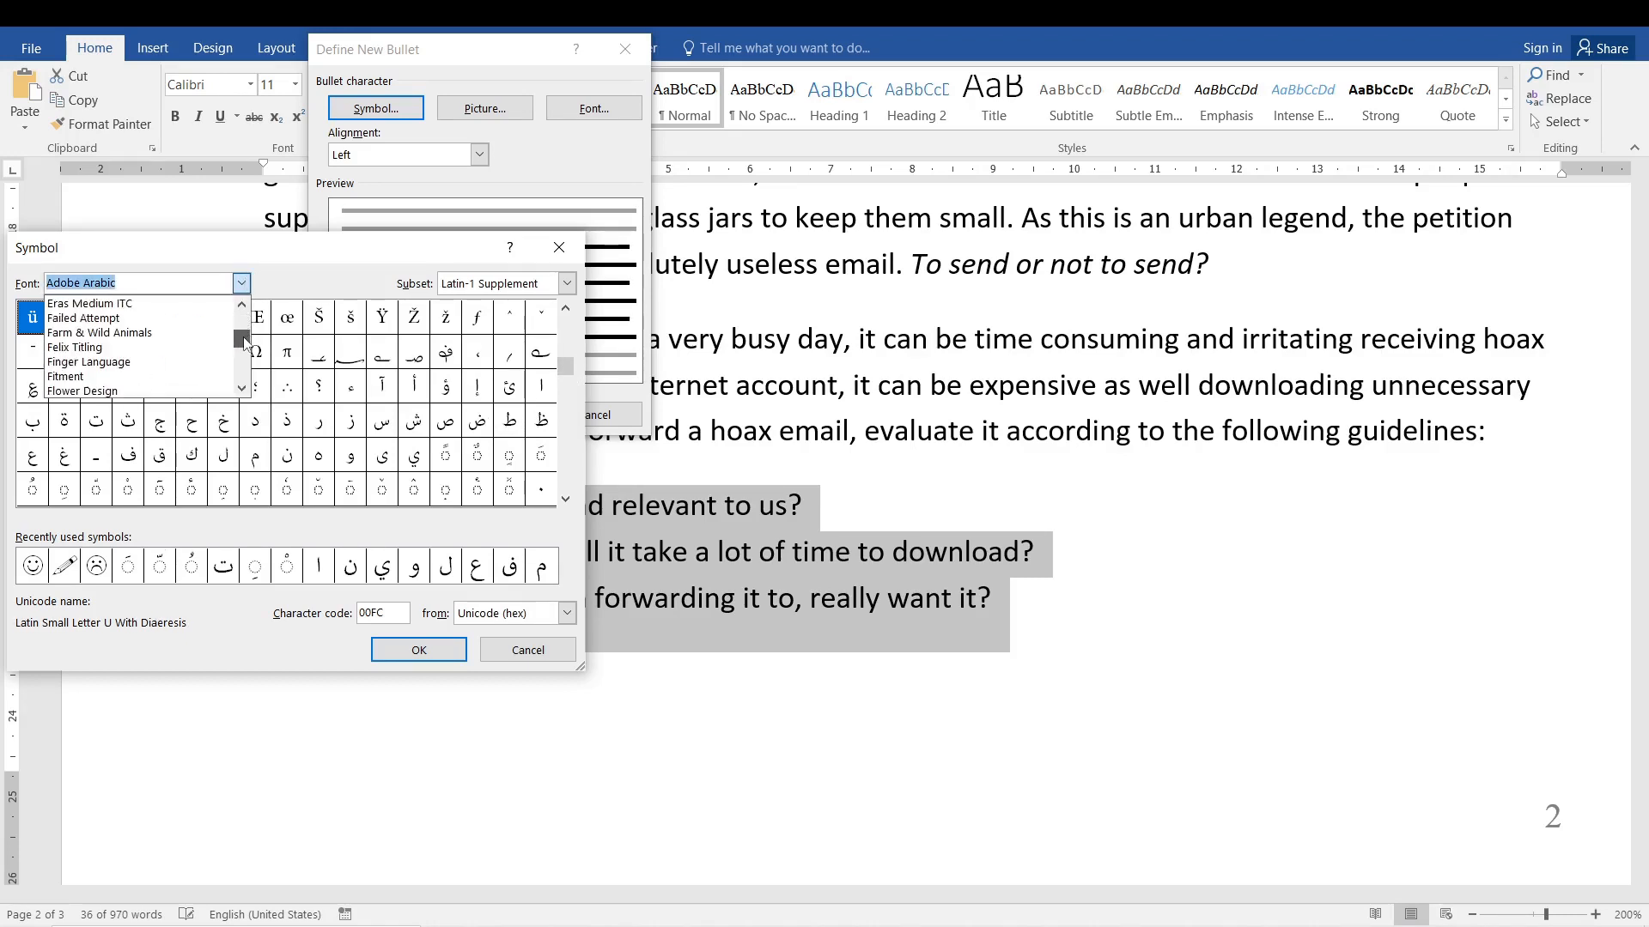
left_click(202, 319)
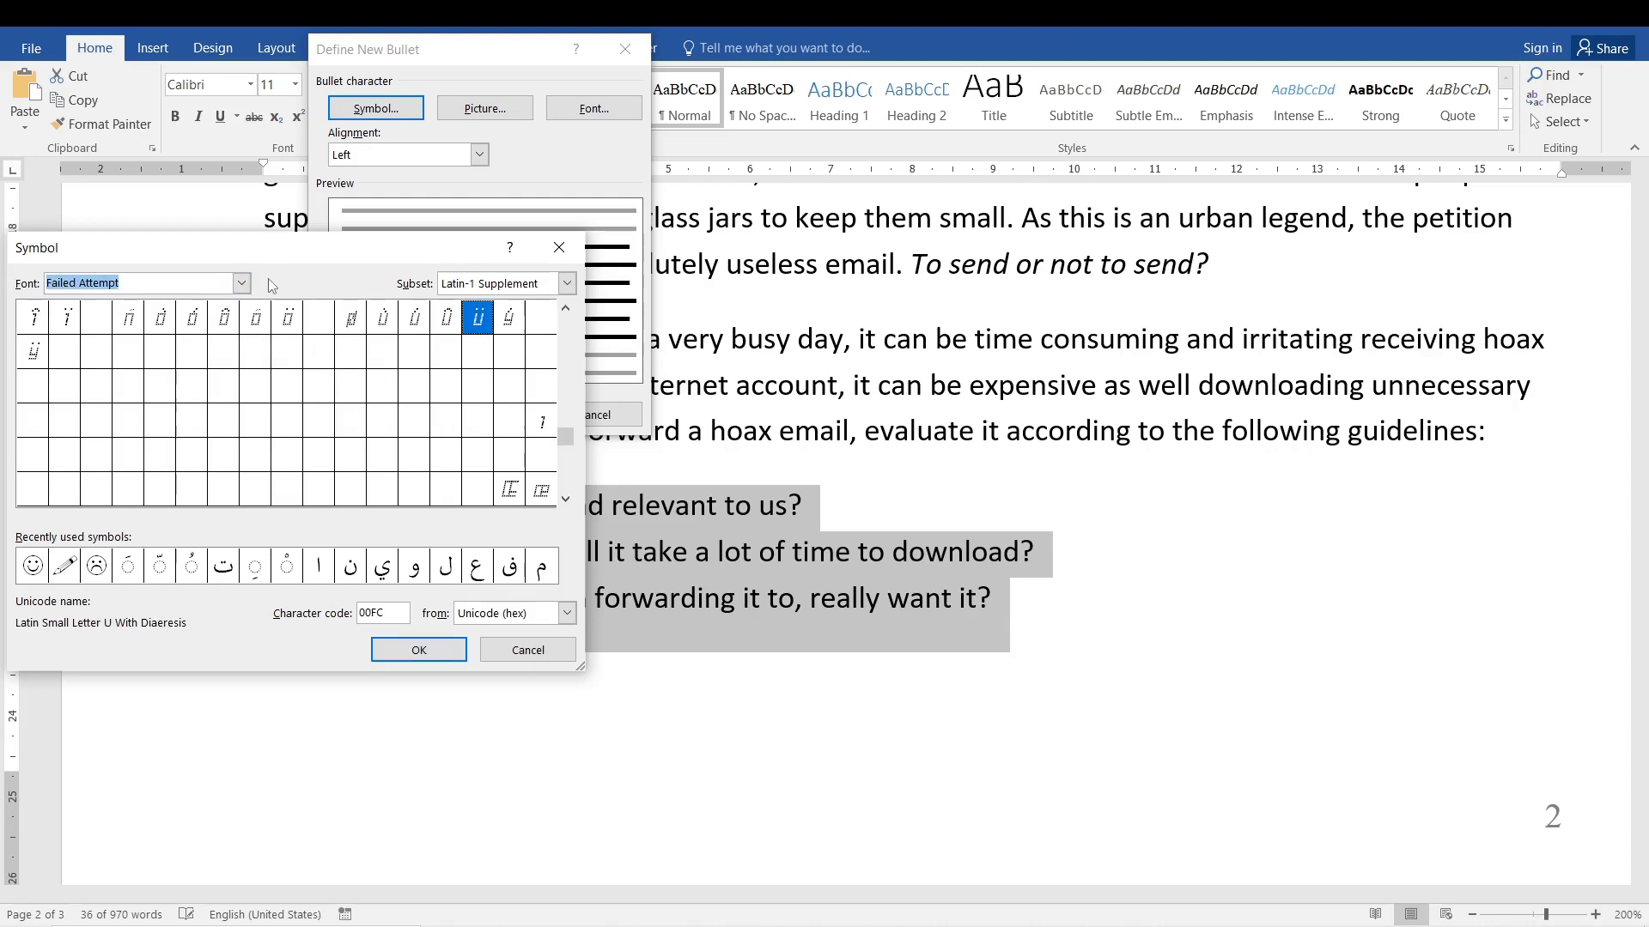
left_click(242, 283)
scroll(208, 357, "down", 10)
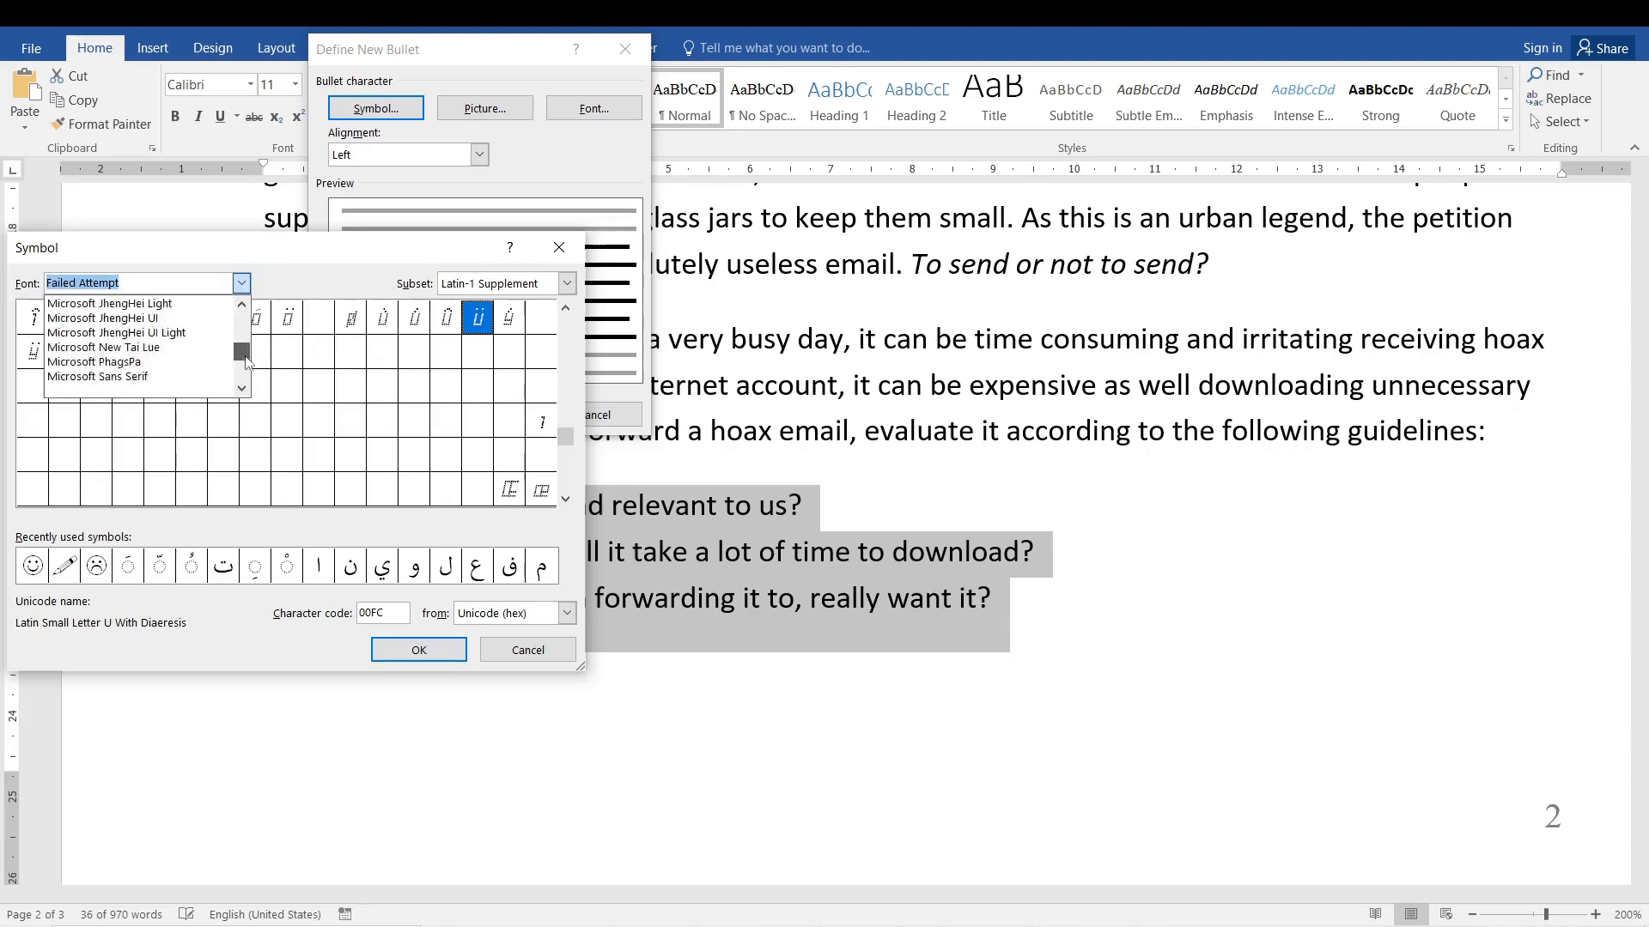
left_click(207, 348)
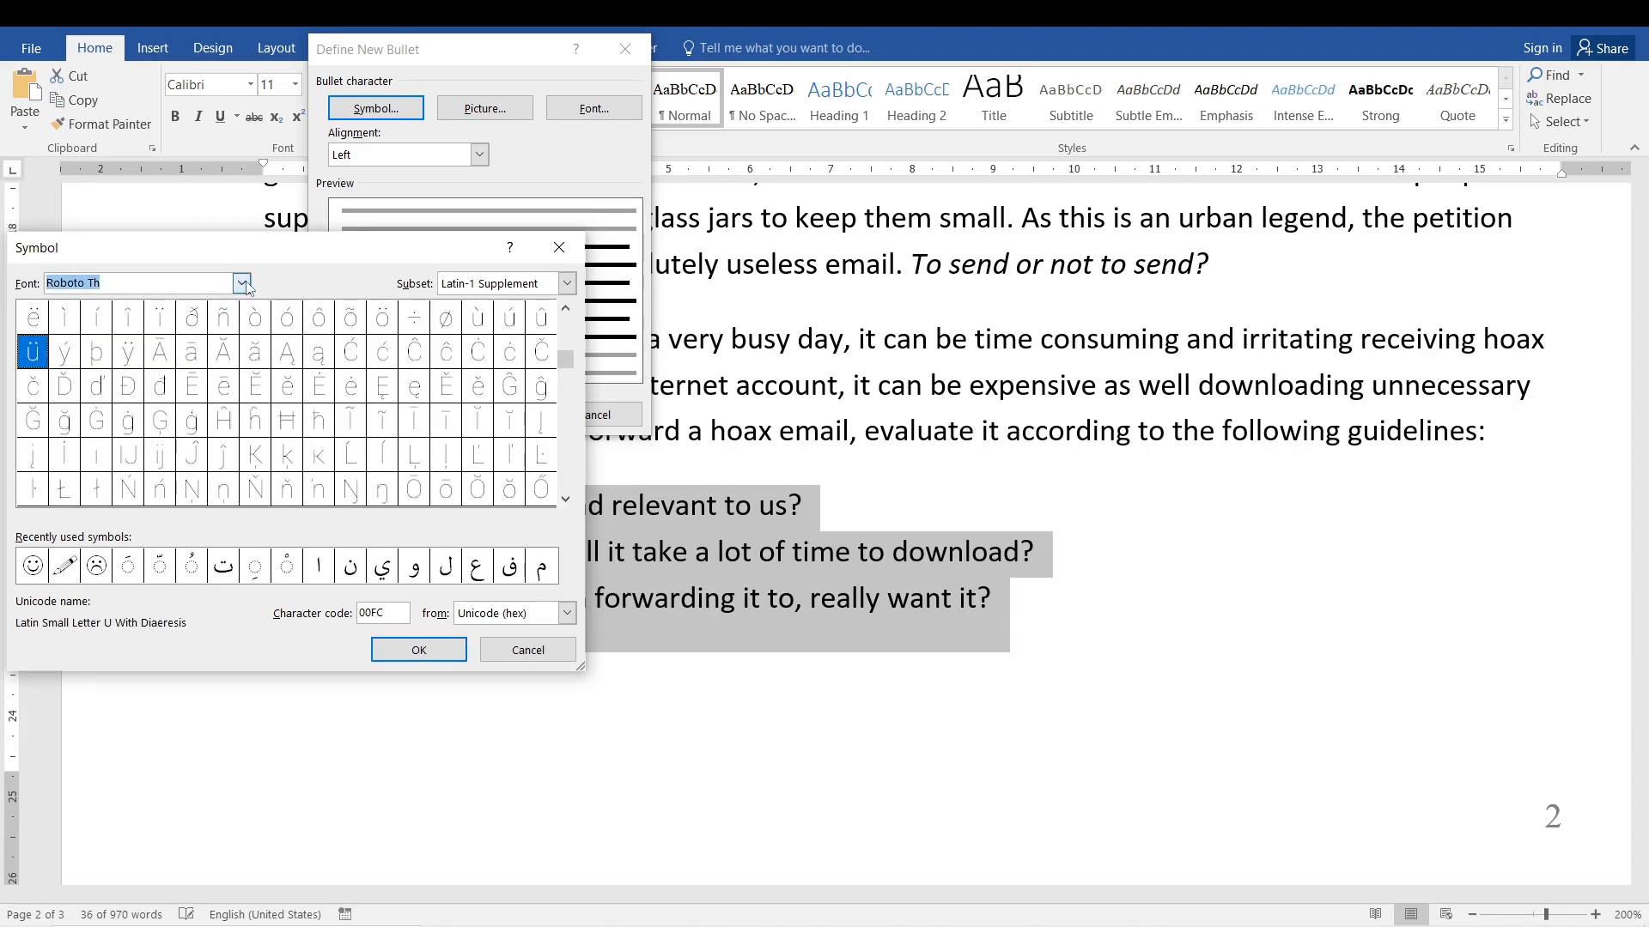
Set the font of the bullet symbol chooser back to Wingdings.
type("wing")
left_click(241, 284)
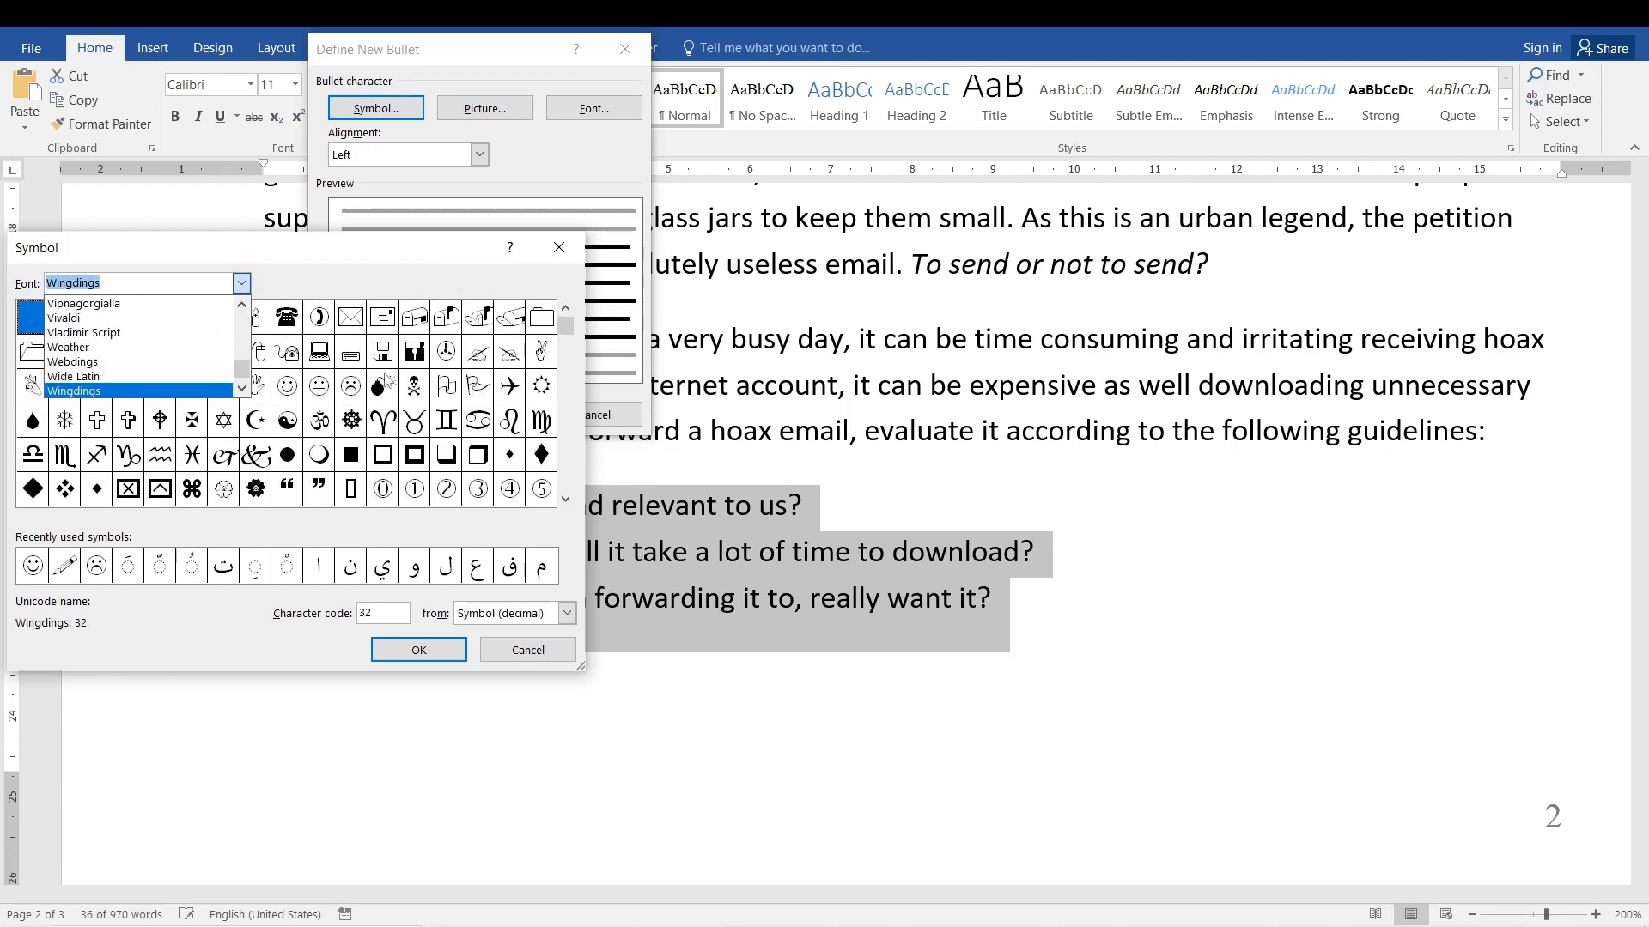
key("Escape")
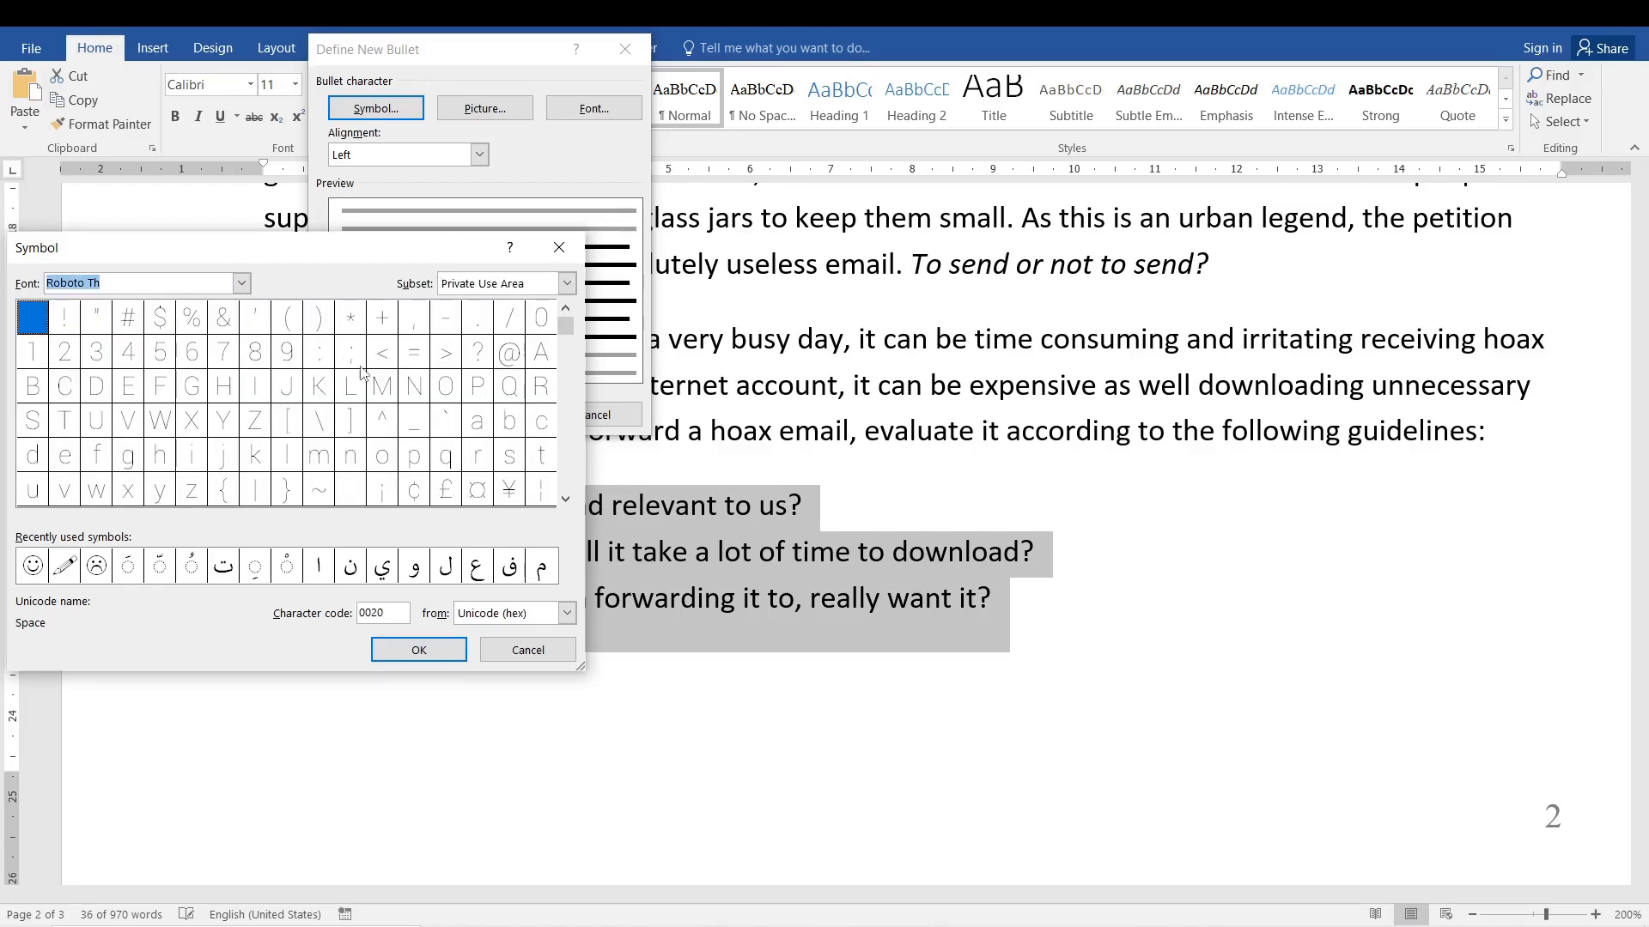
left_click(241, 283)
type("wing")
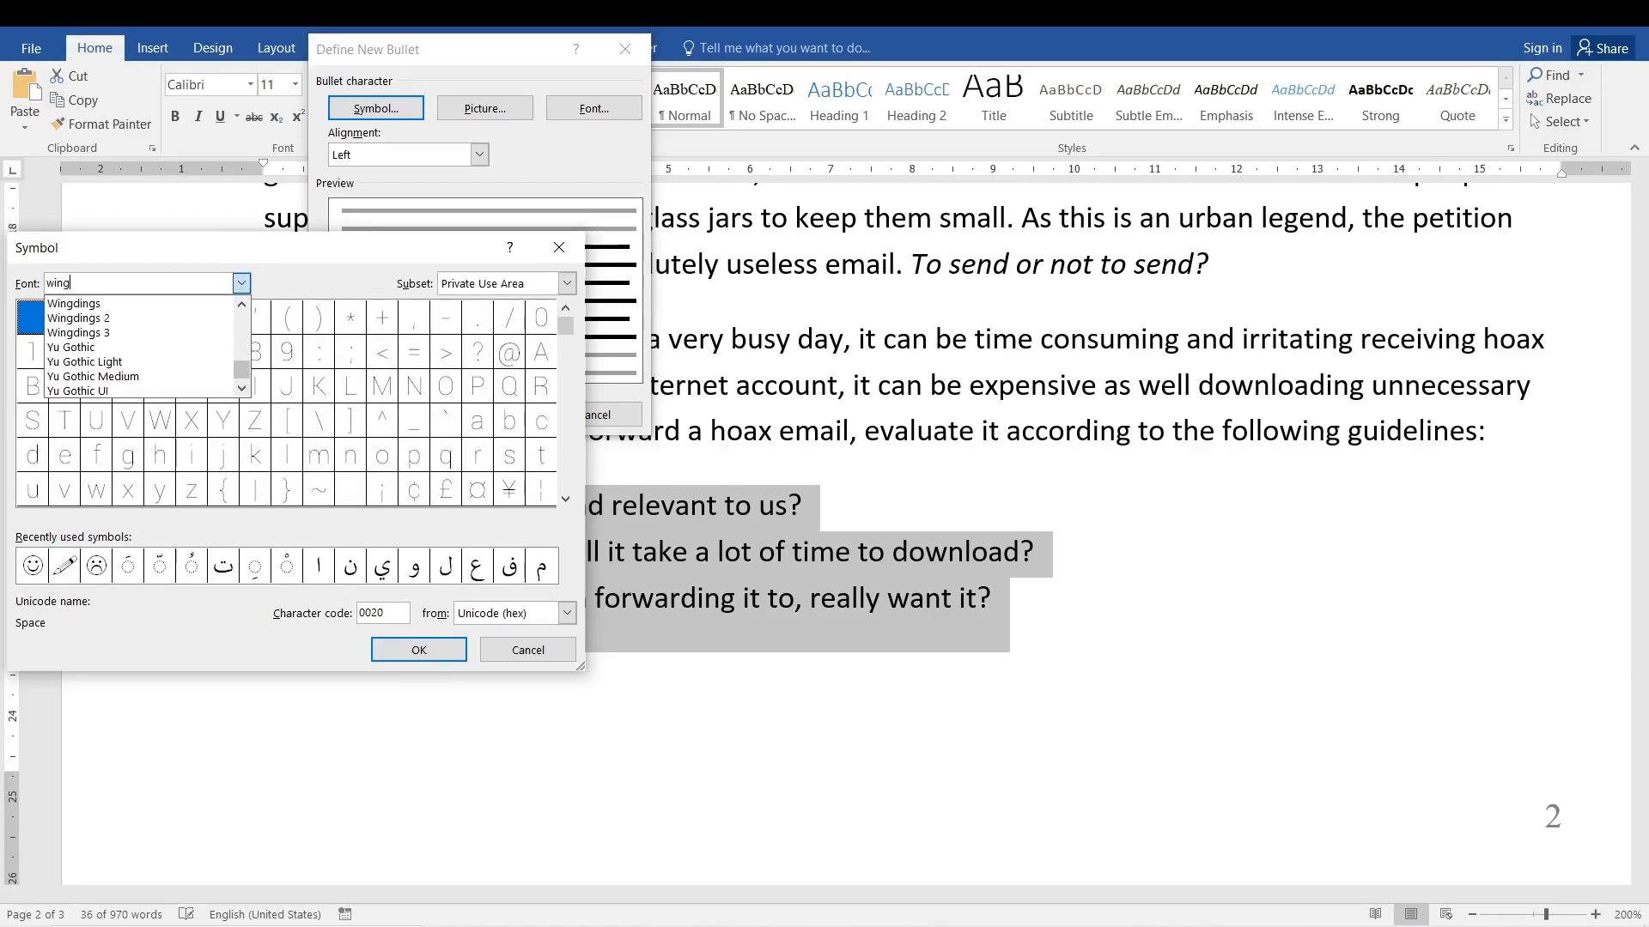
left_click(73, 304)
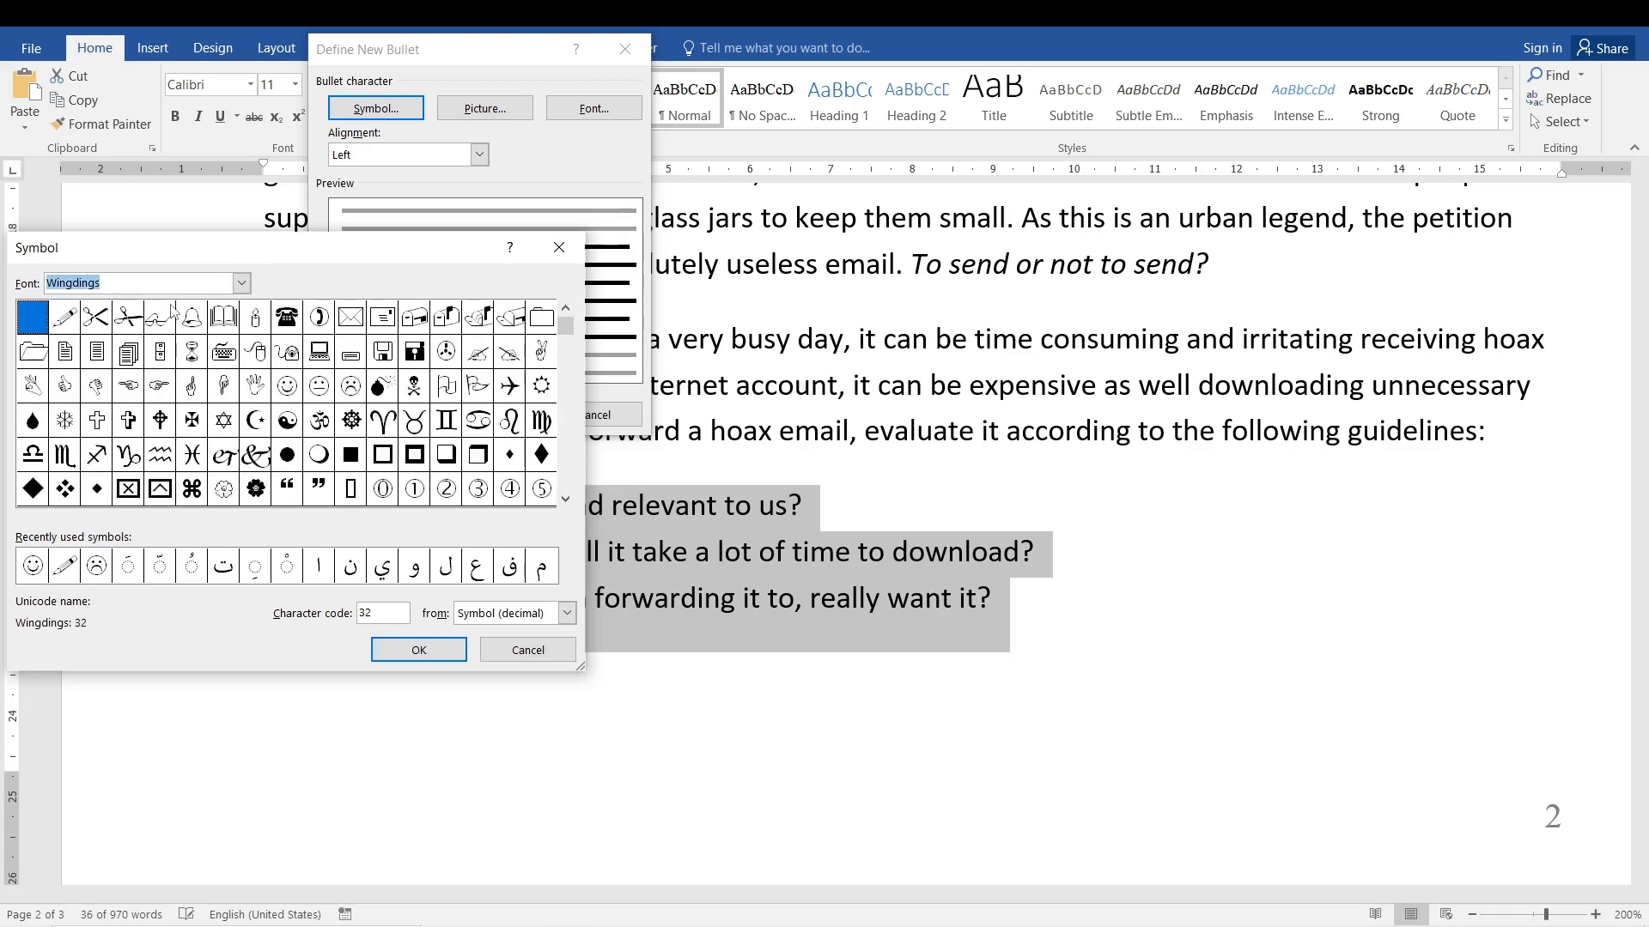
Choose the Wingdings smiley face, character code 74, as the new bullet, apply it to the three guideline items and deselect them.
left_click_drag(567, 328, 574, 345)
scroll(573, 346, "up", 1)
left_click(570, 353)
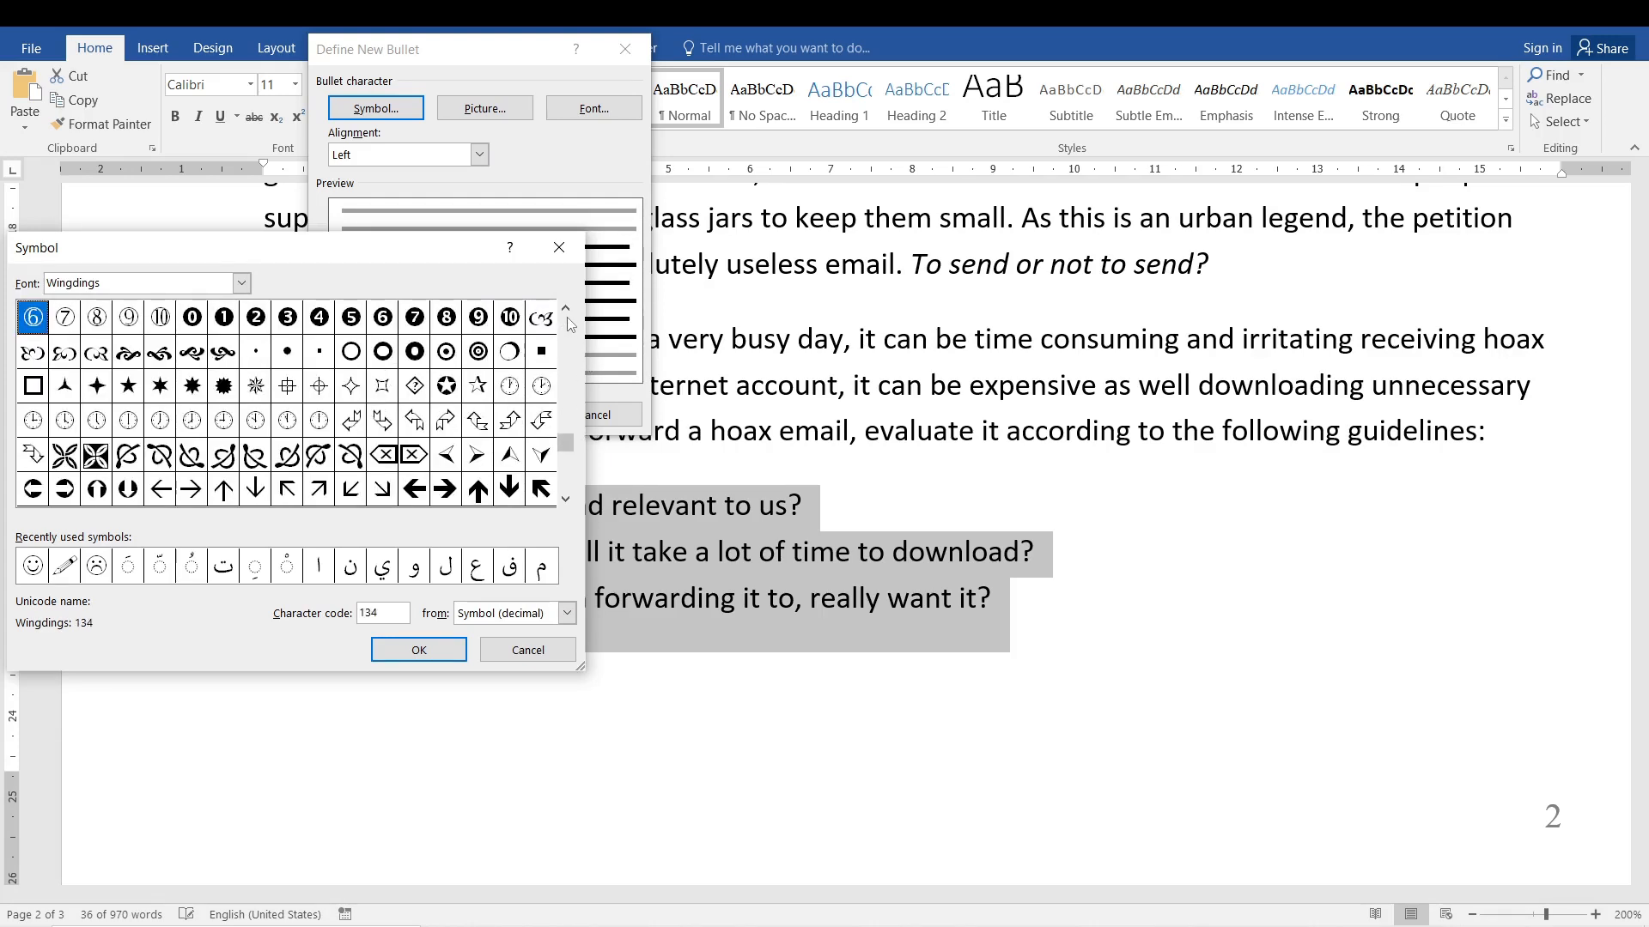
scroll(569, 312, "up", 5)
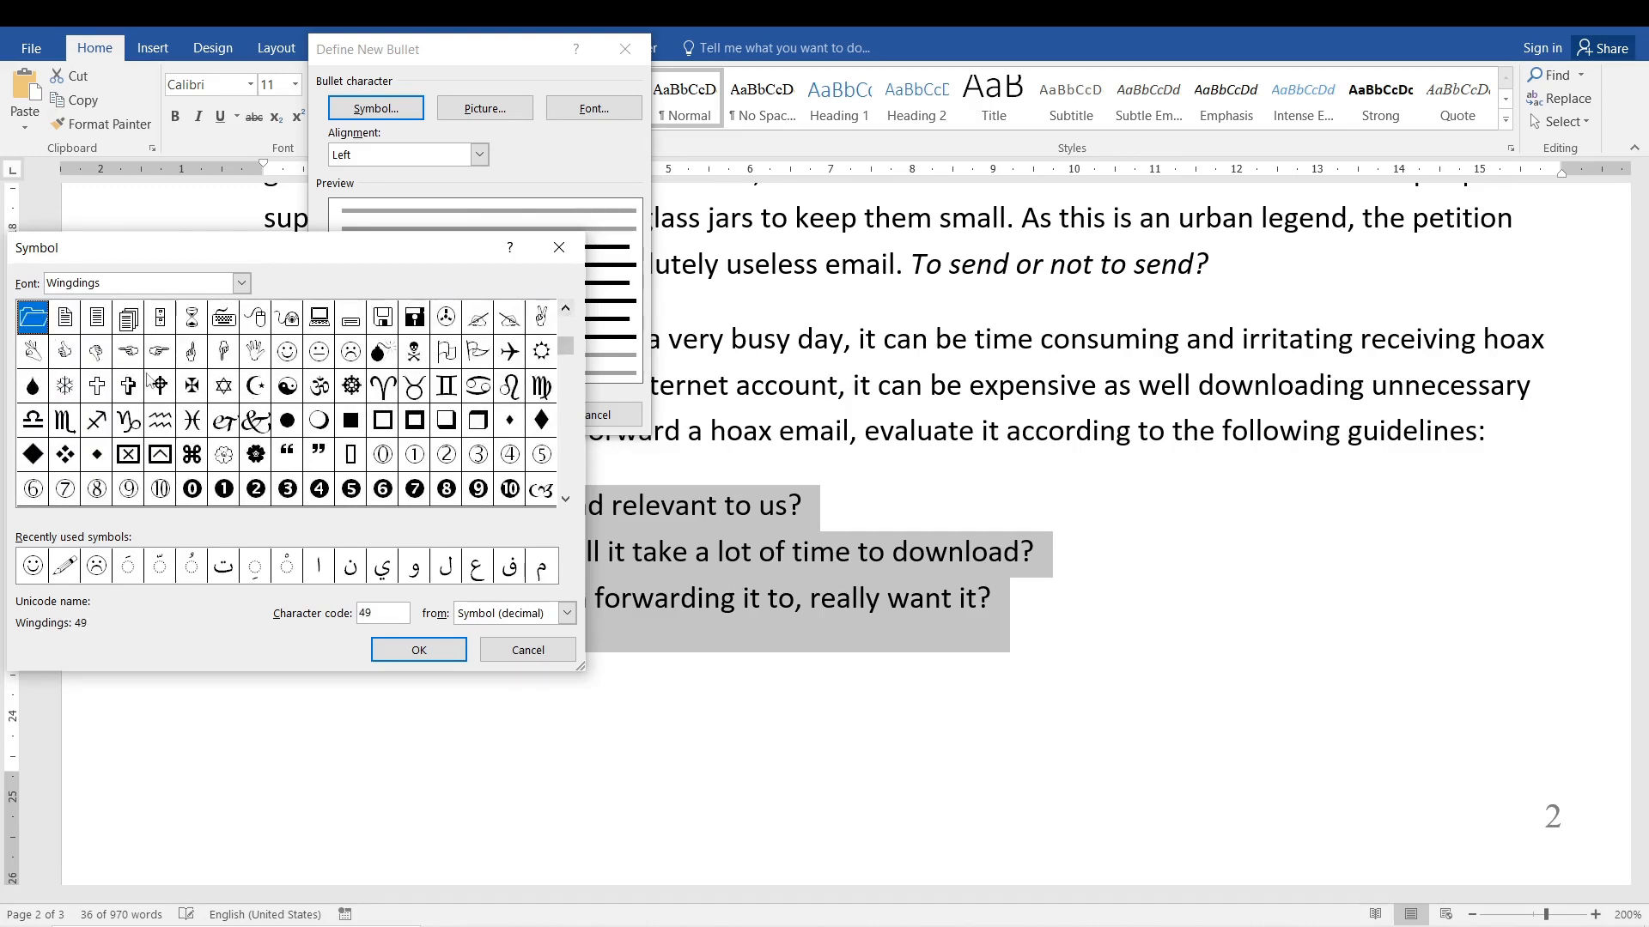
left_click(290, 357)
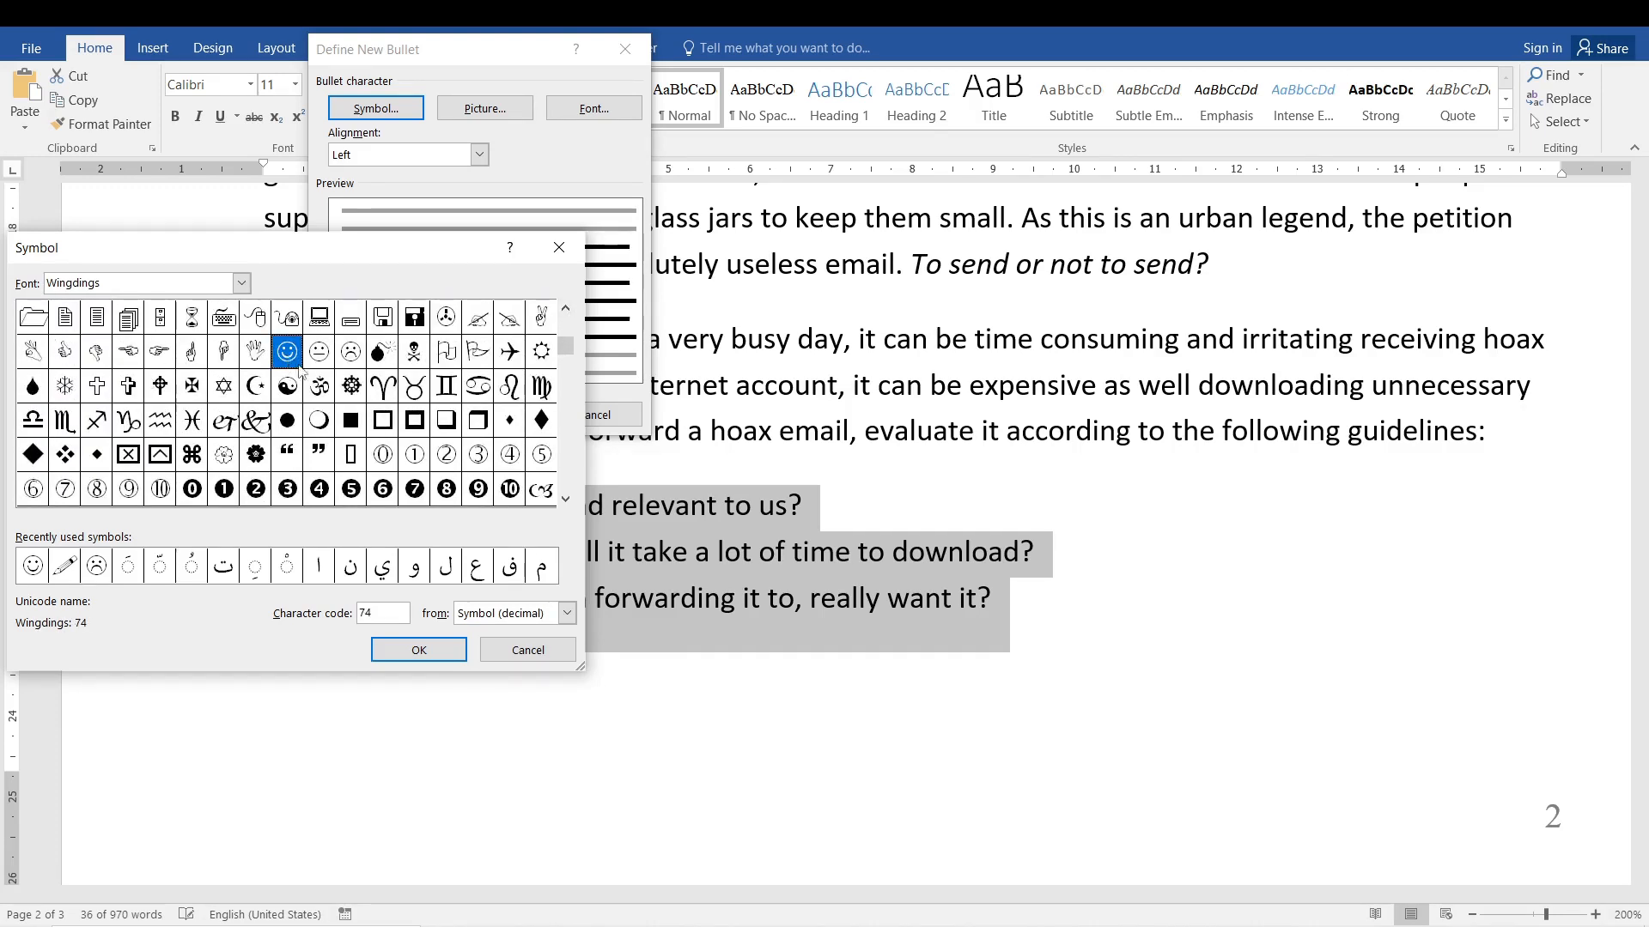
left_click(416, 650)
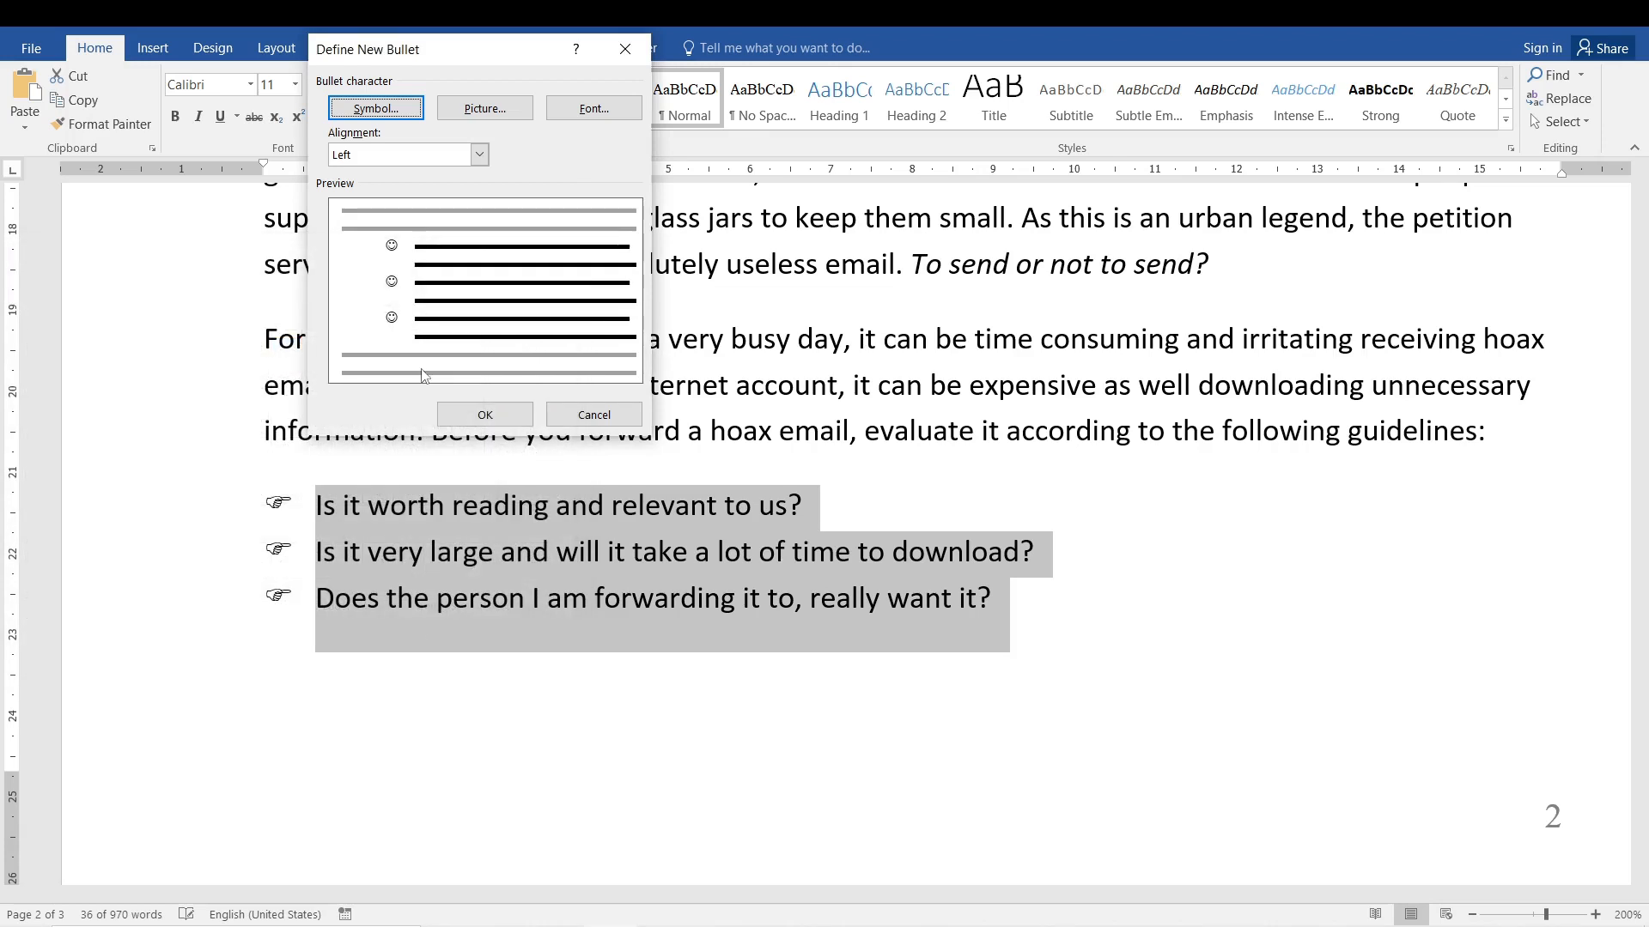
left_click(481, 412)
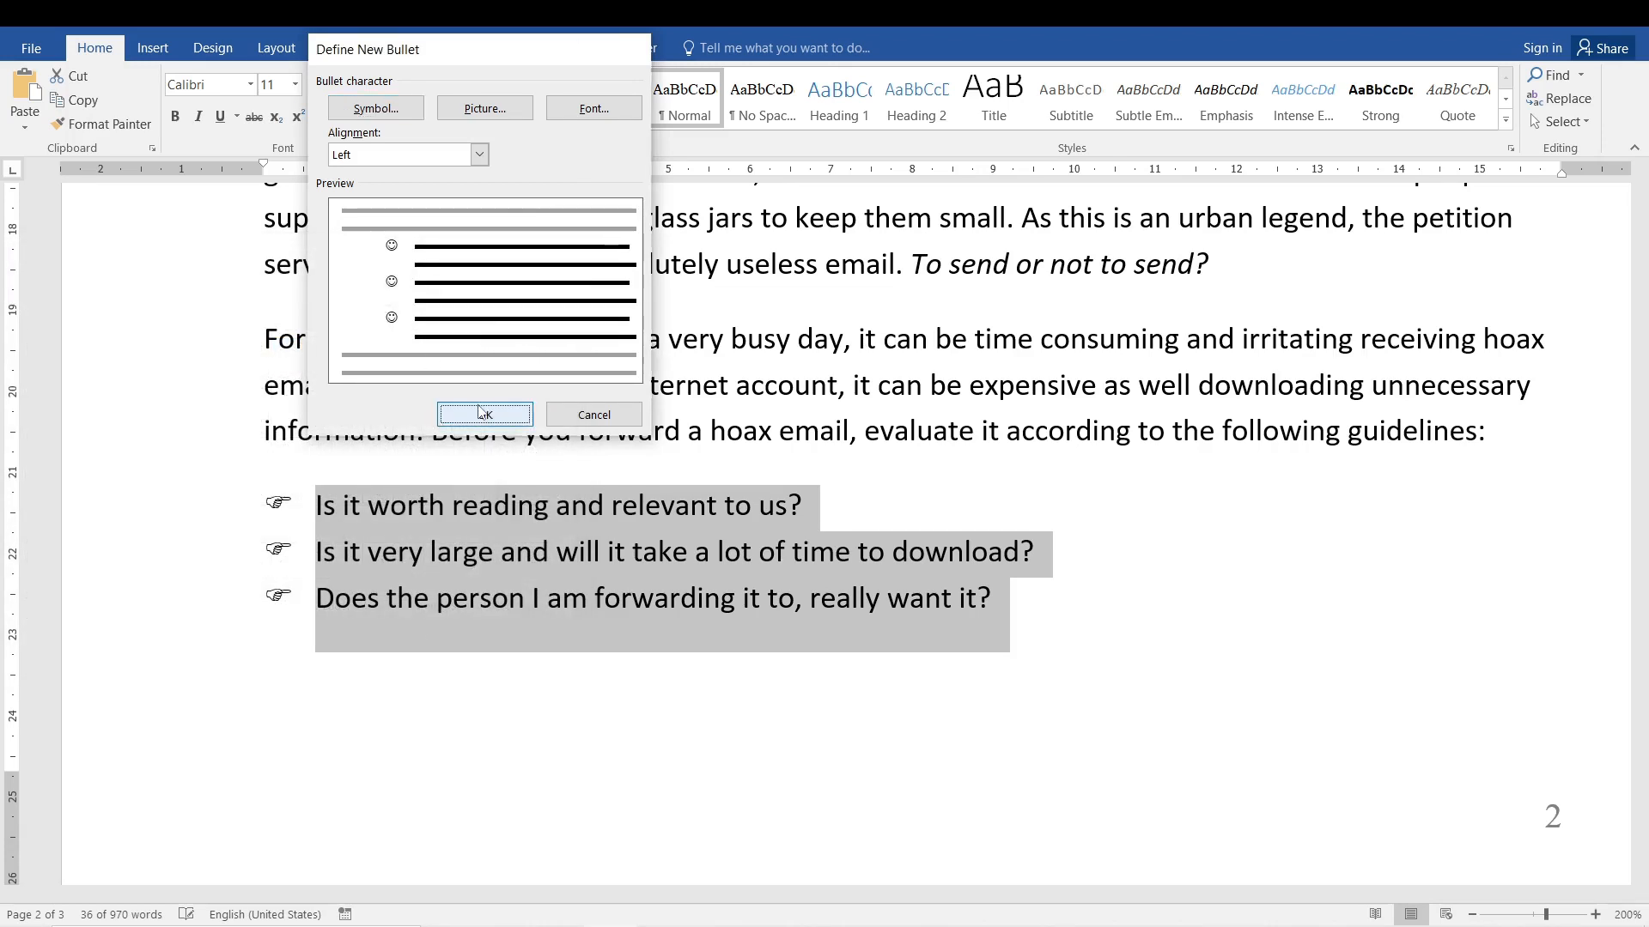
left_click(303, 506)
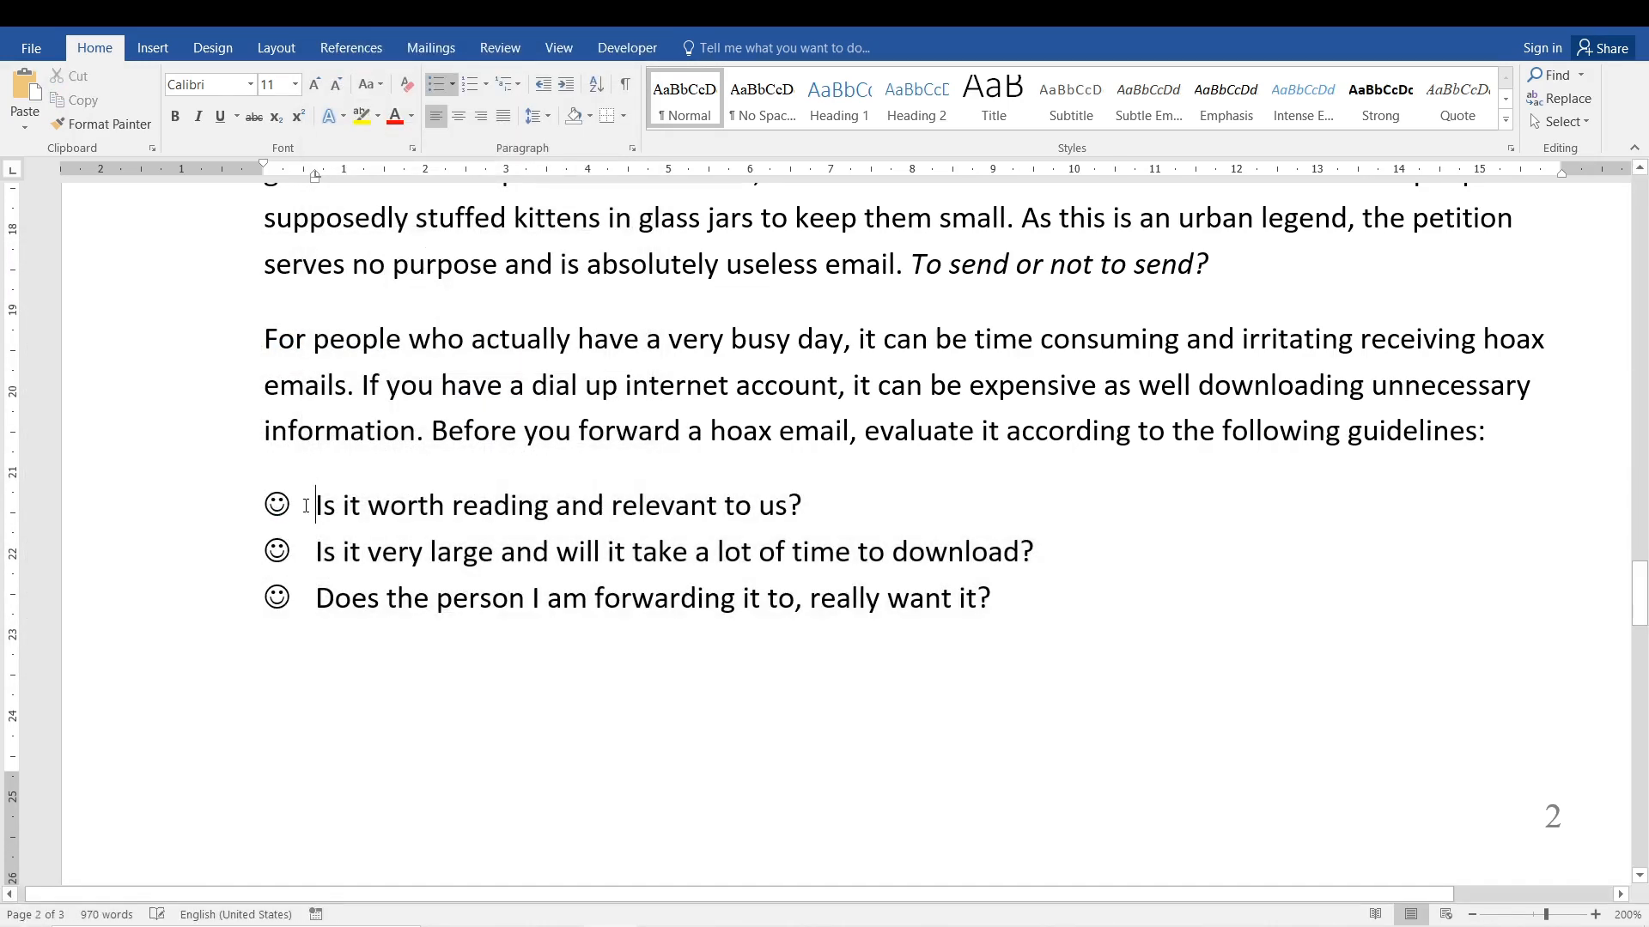
Start another bullet definition for the three guideline items and view the picture bullet chooser without inserting a picture.
scroll(614, 578, "right", 3)
key("alt")
key("alt")
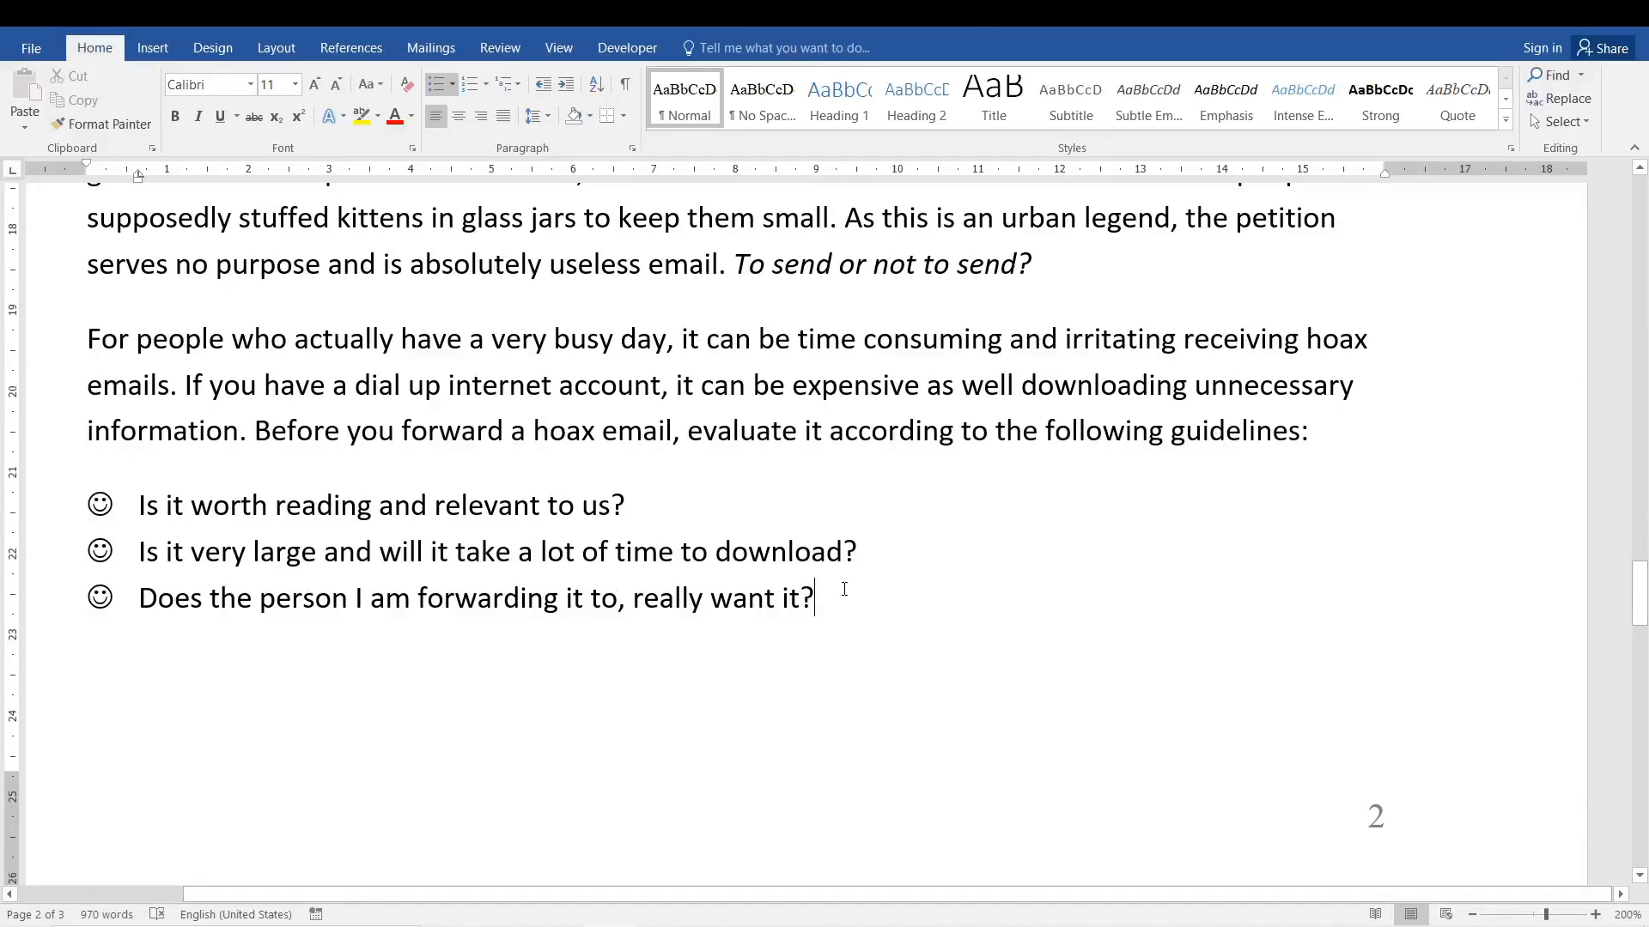
left_click_drag(840, 590, 139, 506)
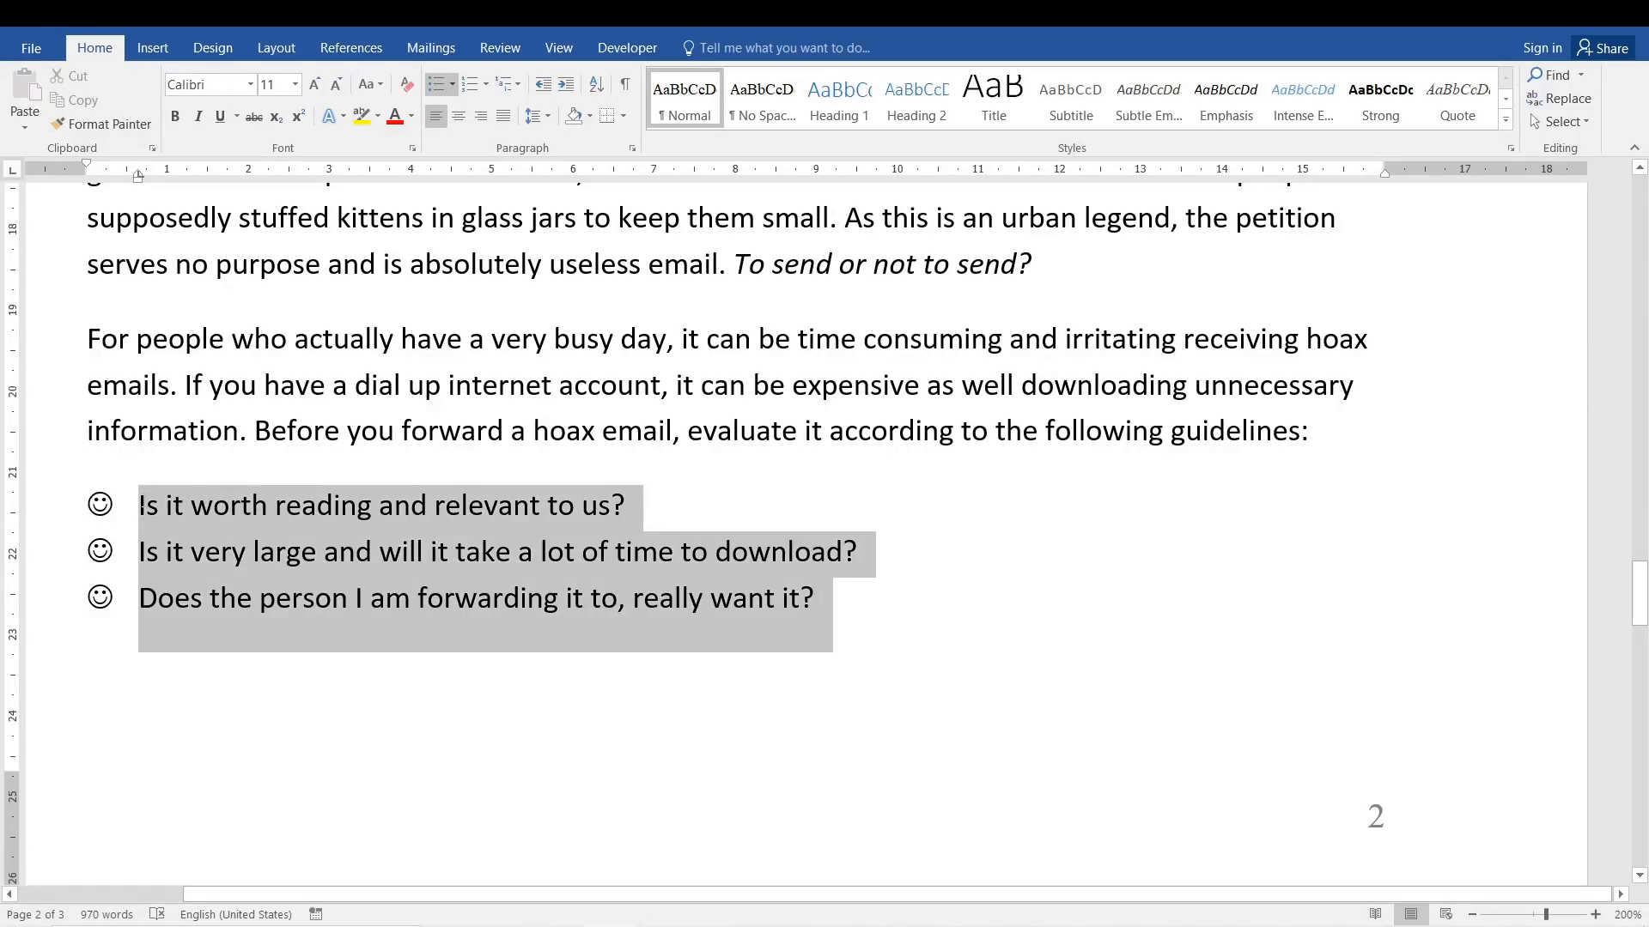
left_click(450, 84)
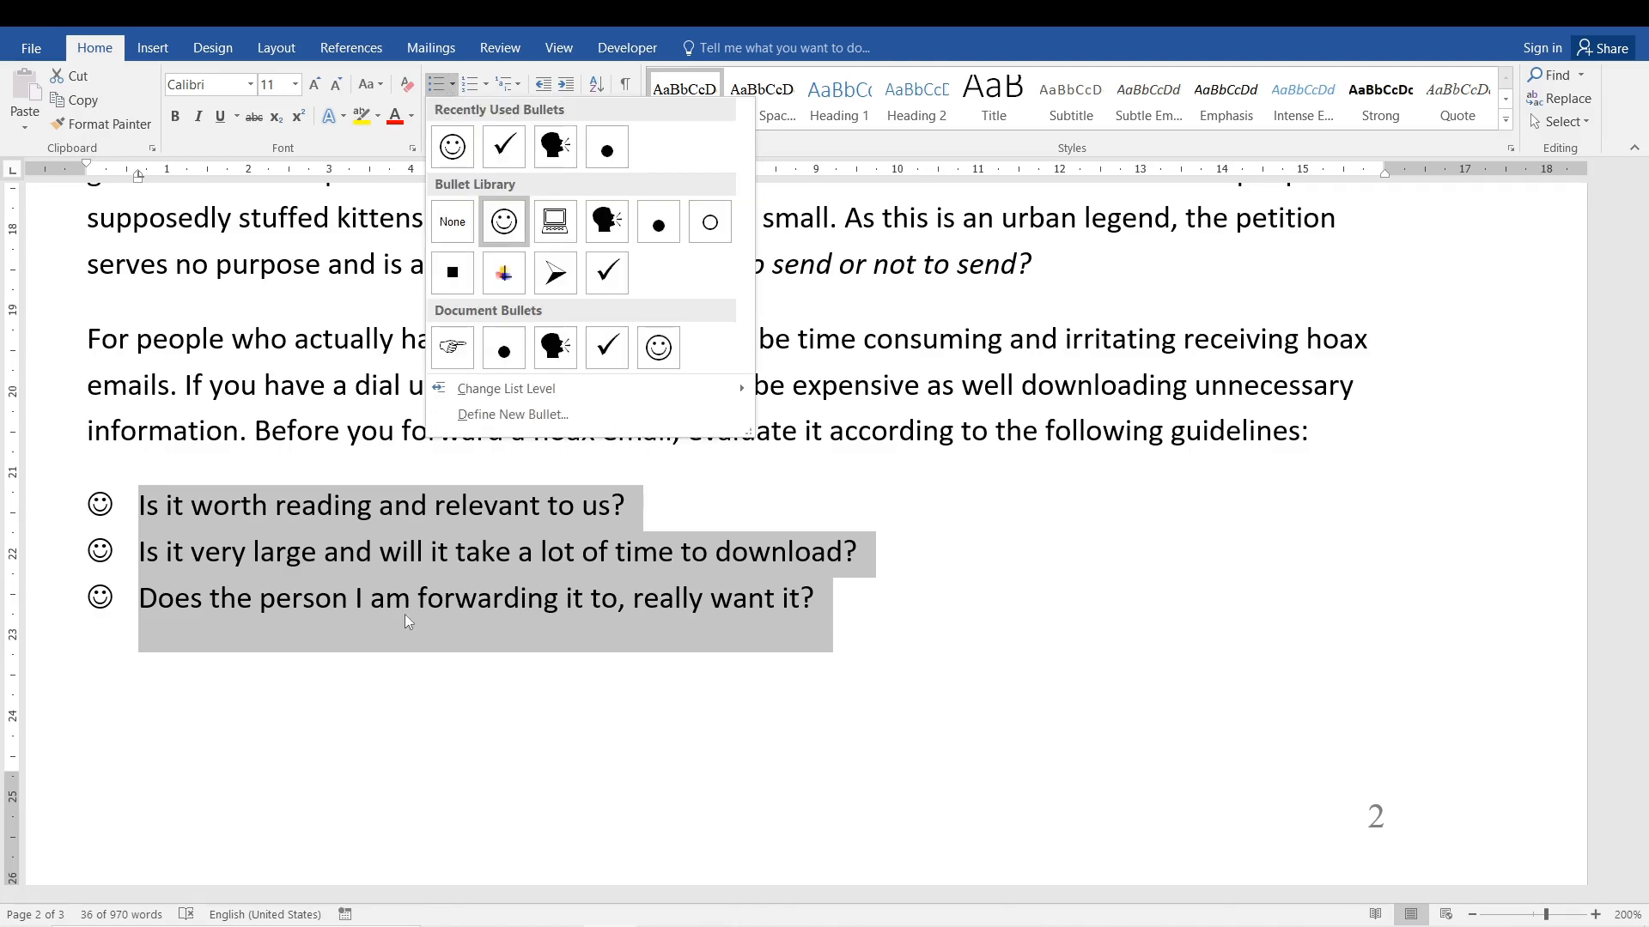
left_click(515, 418)
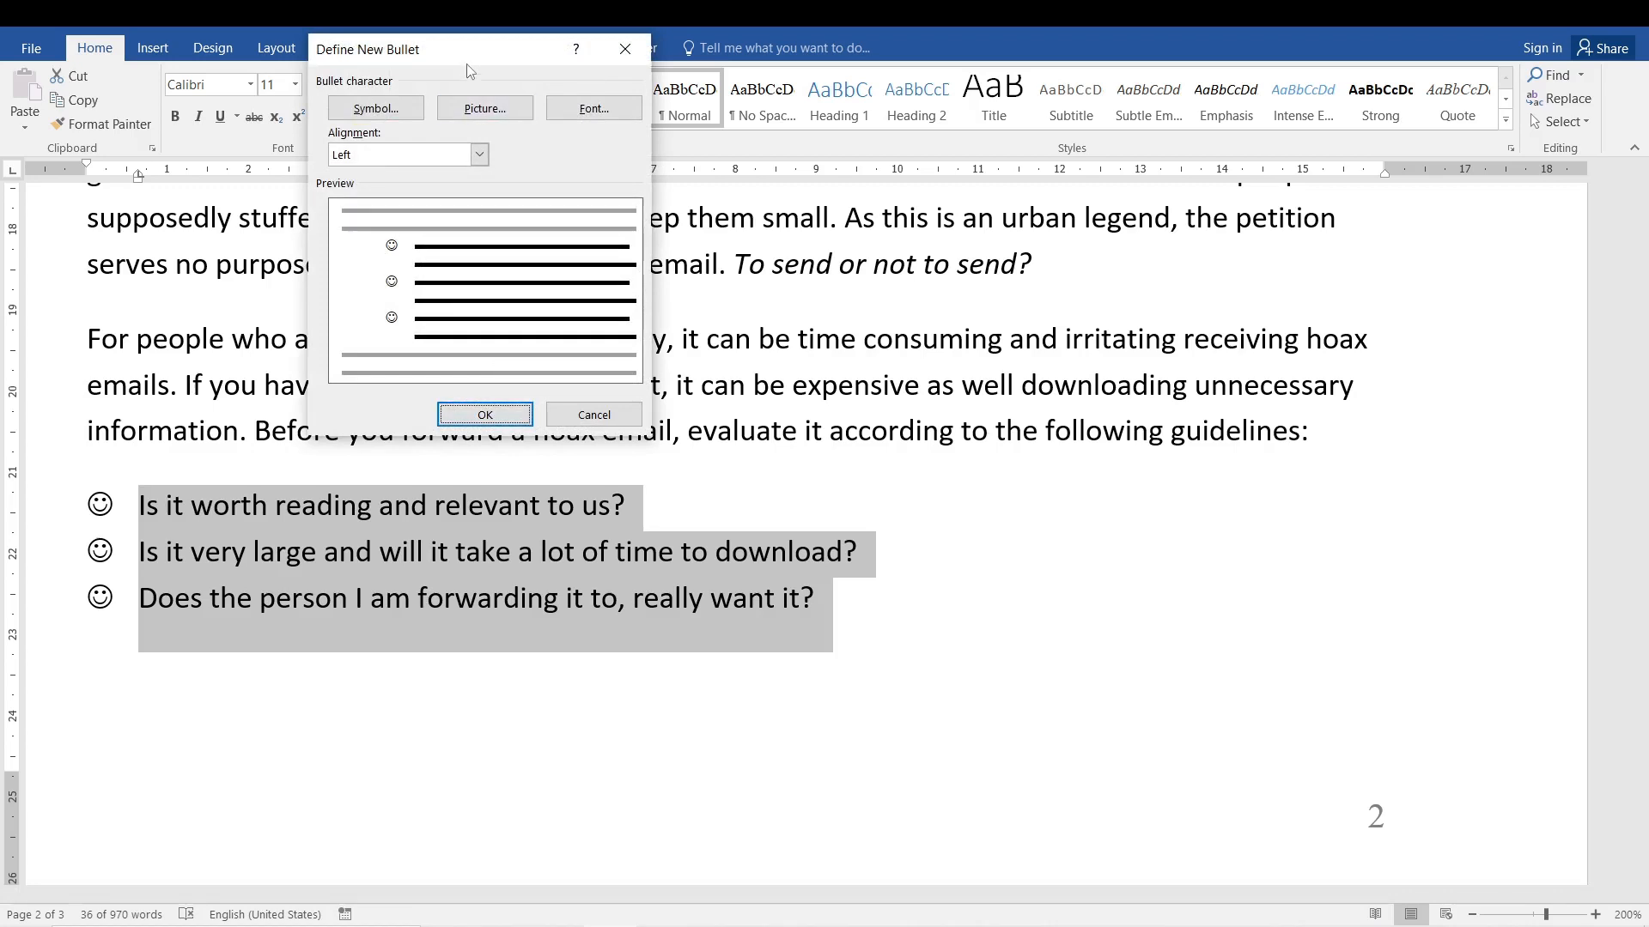
left_click(478, 111)
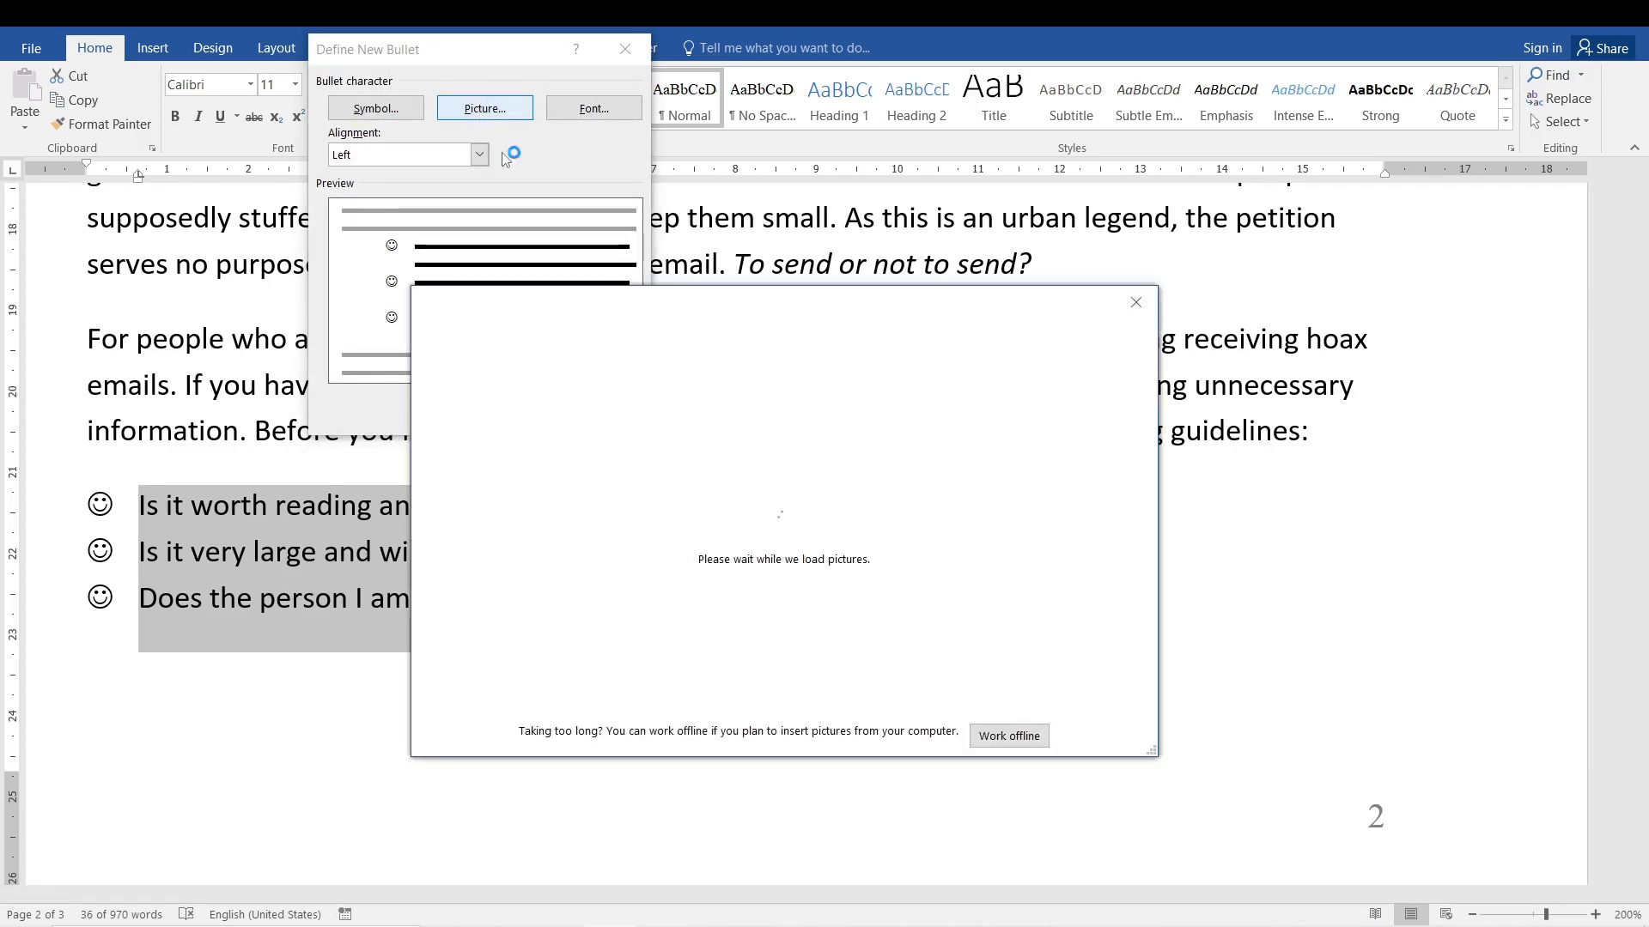
left_click(1138, 306)
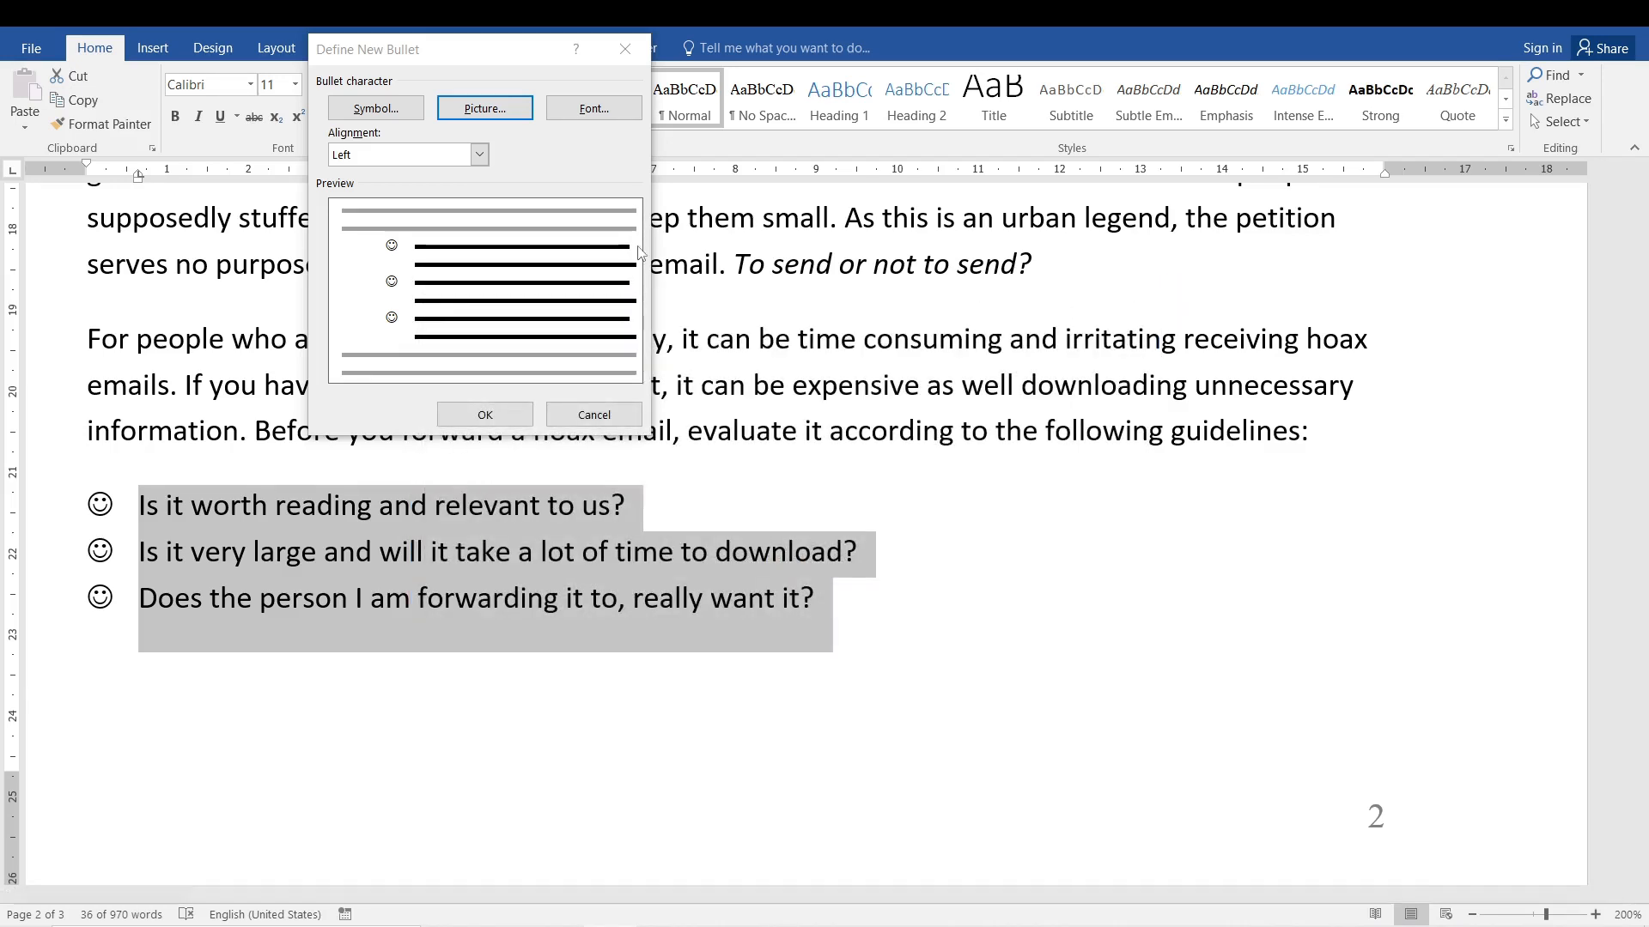
Preview the Centered and Right bullet alignments and set the alignment back to Left.
left_click(475, 156)
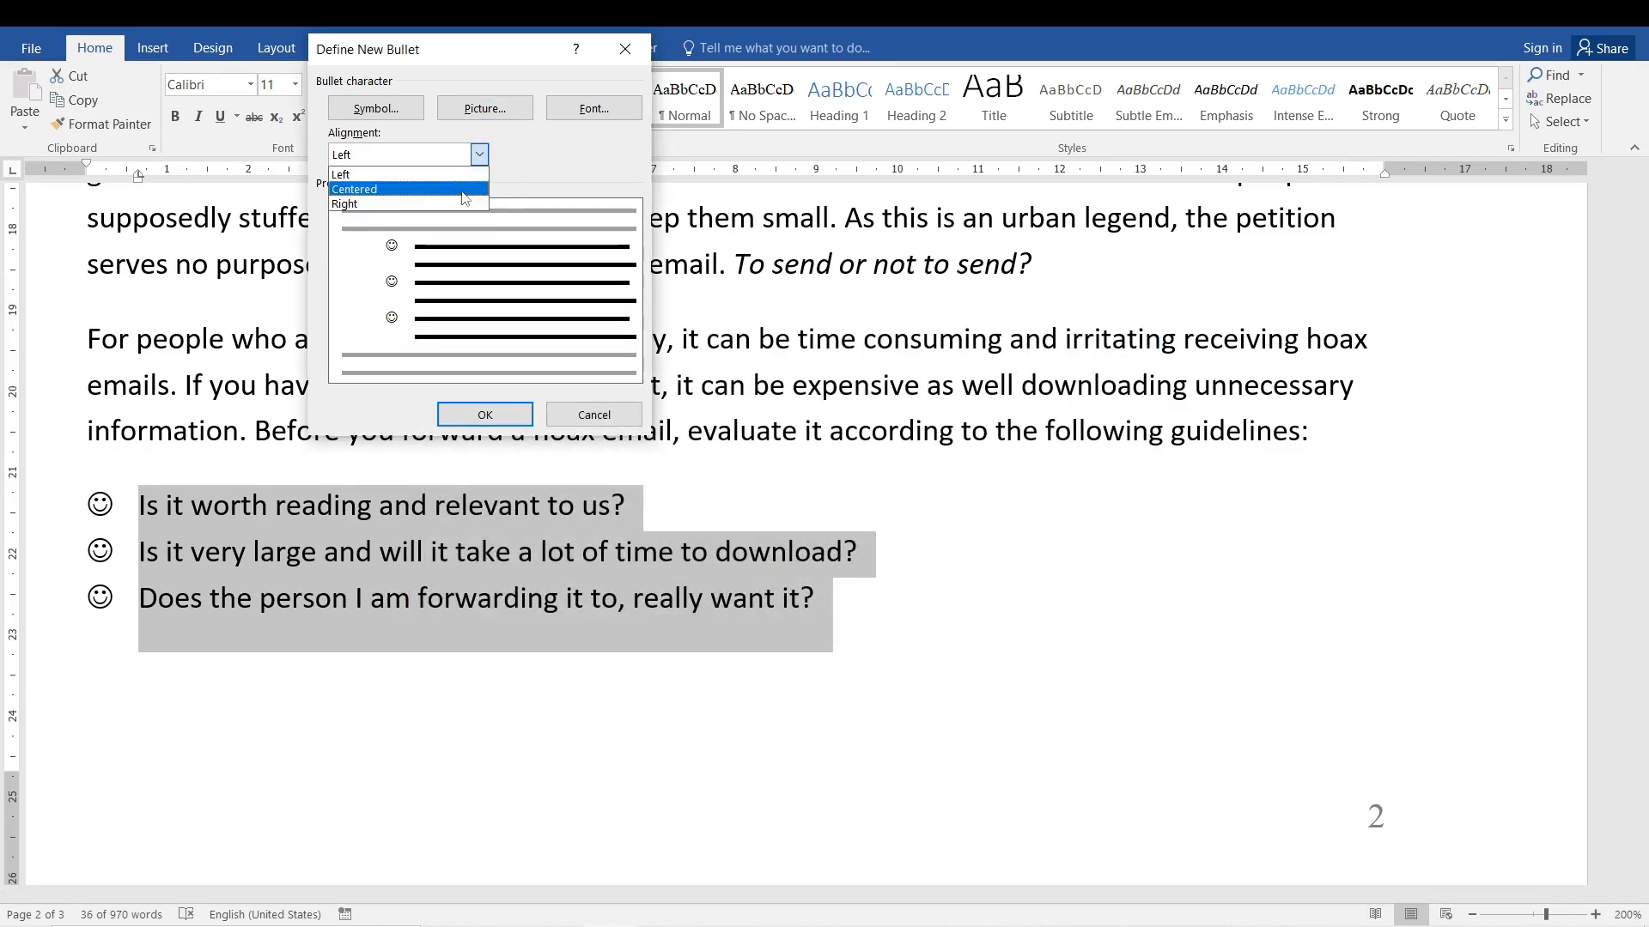
left_click(463, 189)
left_click(478, 155)
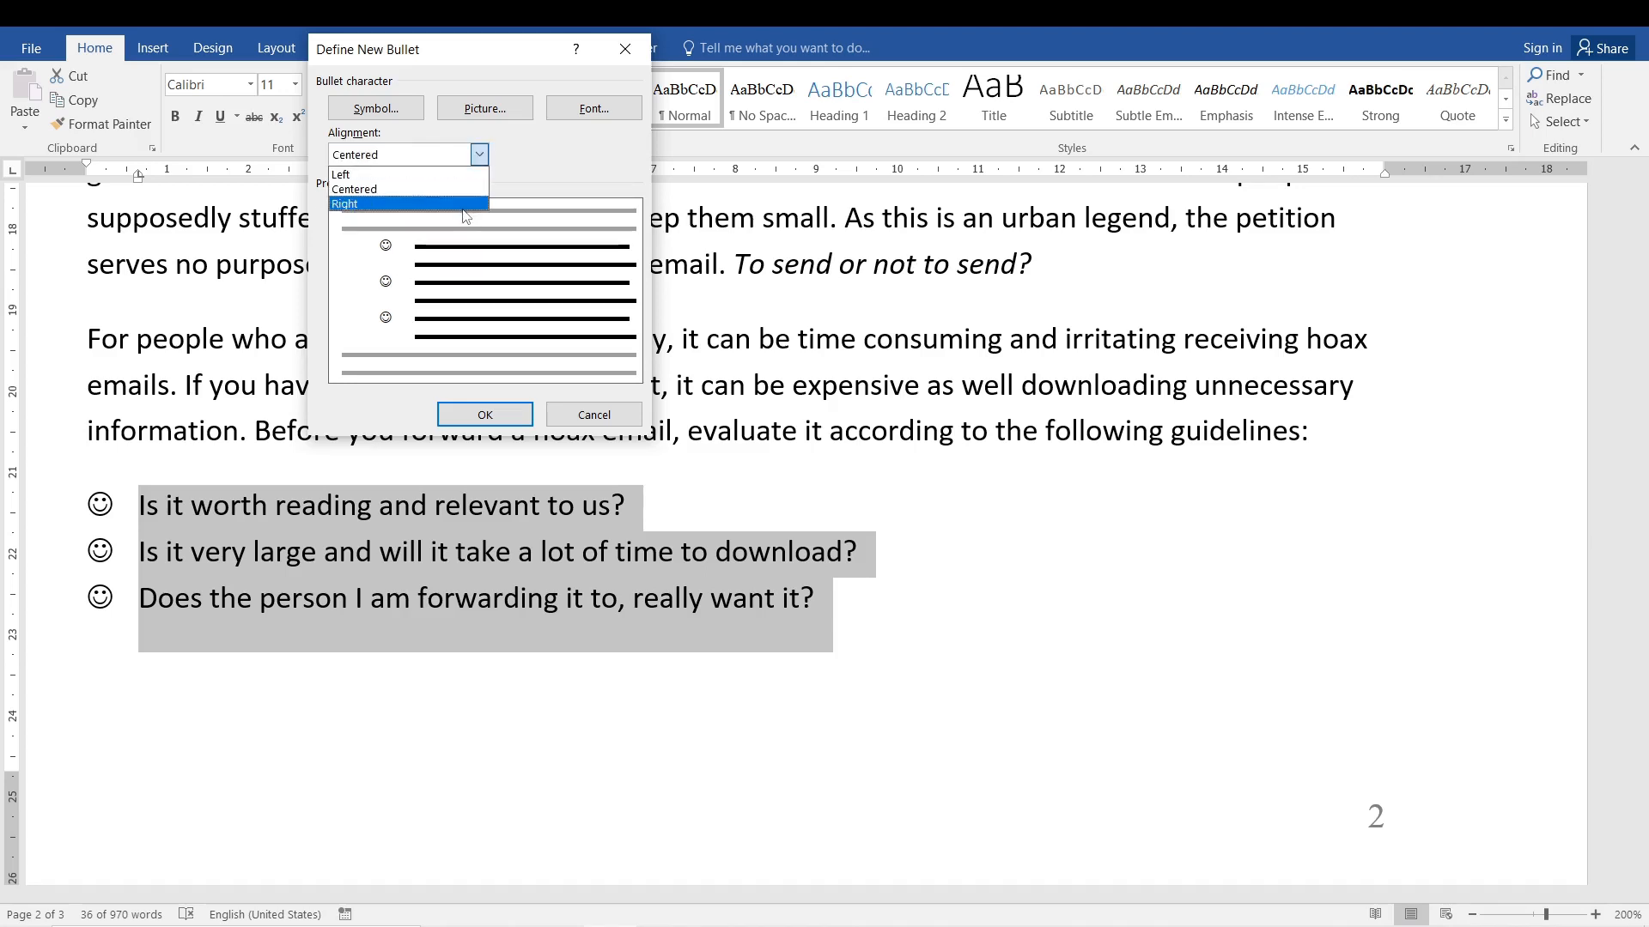
left_click(447, 209)
left_click(479, 155)
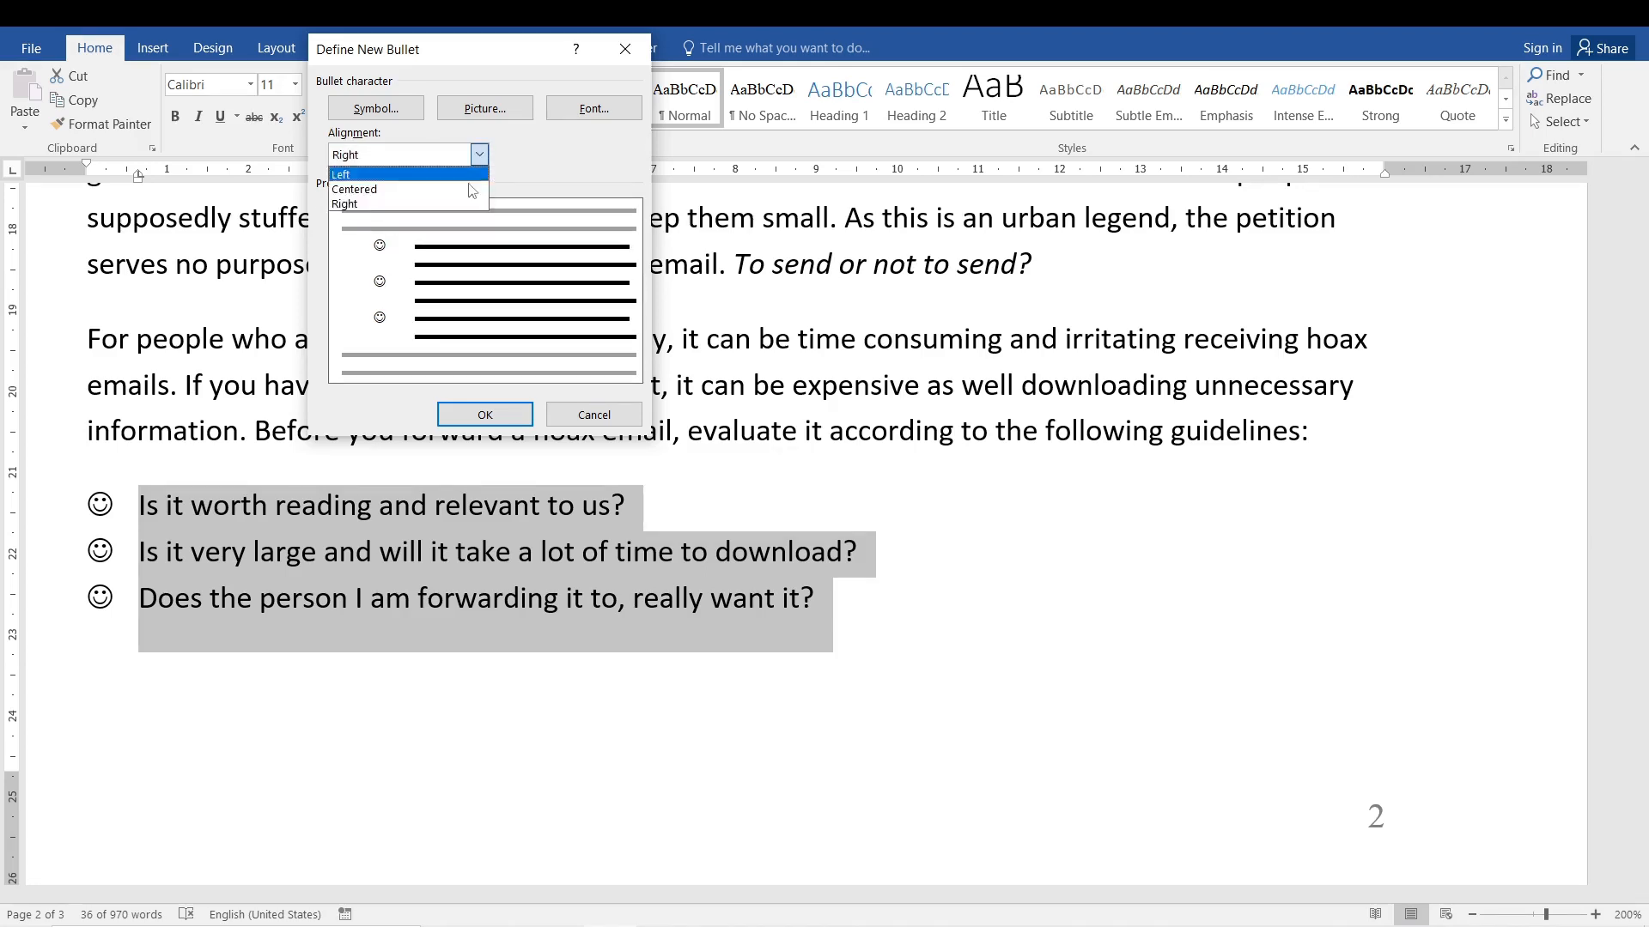
left_click(461, 172)
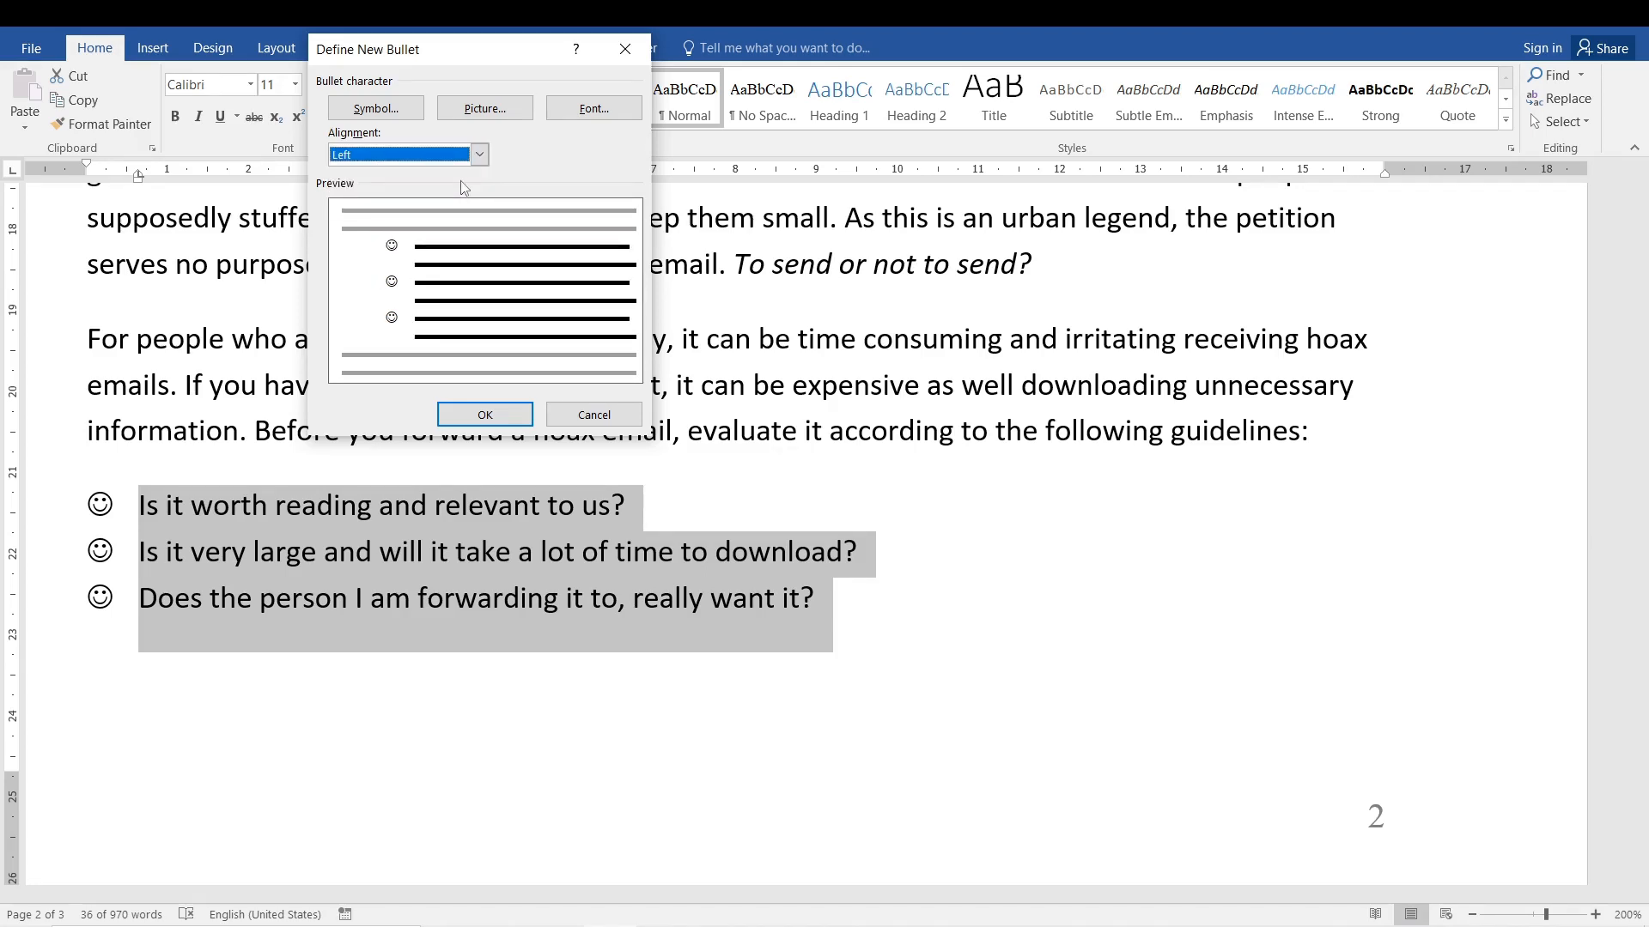
Open the font settings of the new bullet and preview the bullet character in Vladimir Script and Wide Latin.
left_click(577, 120)
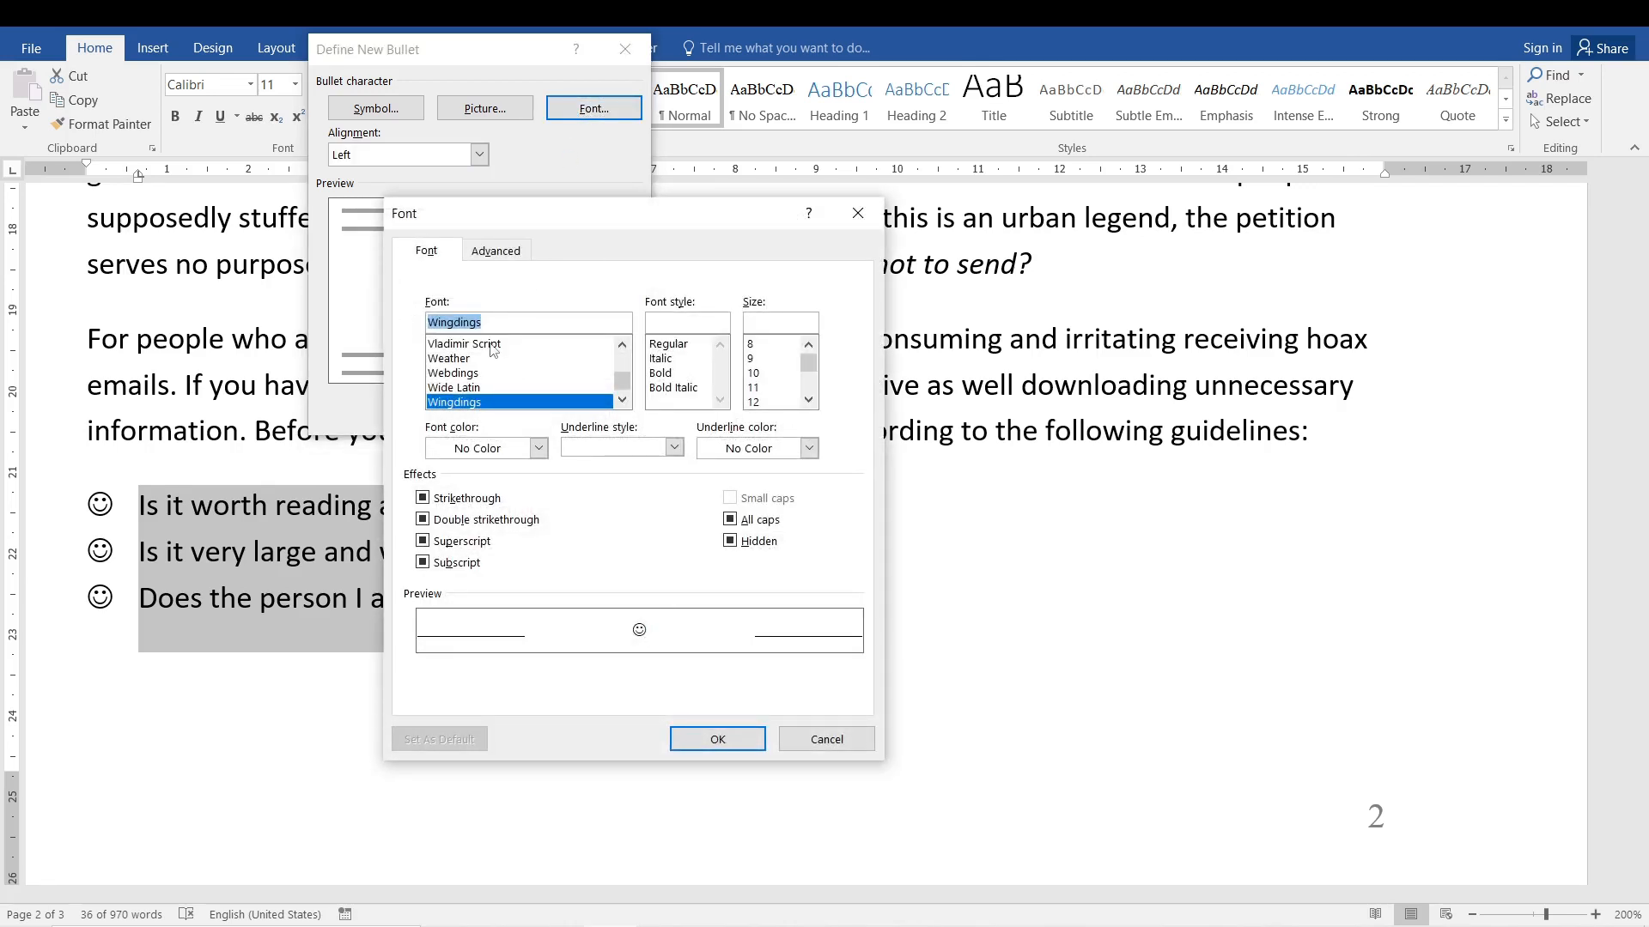
left_click(462, 360)
left_click(515, 346)
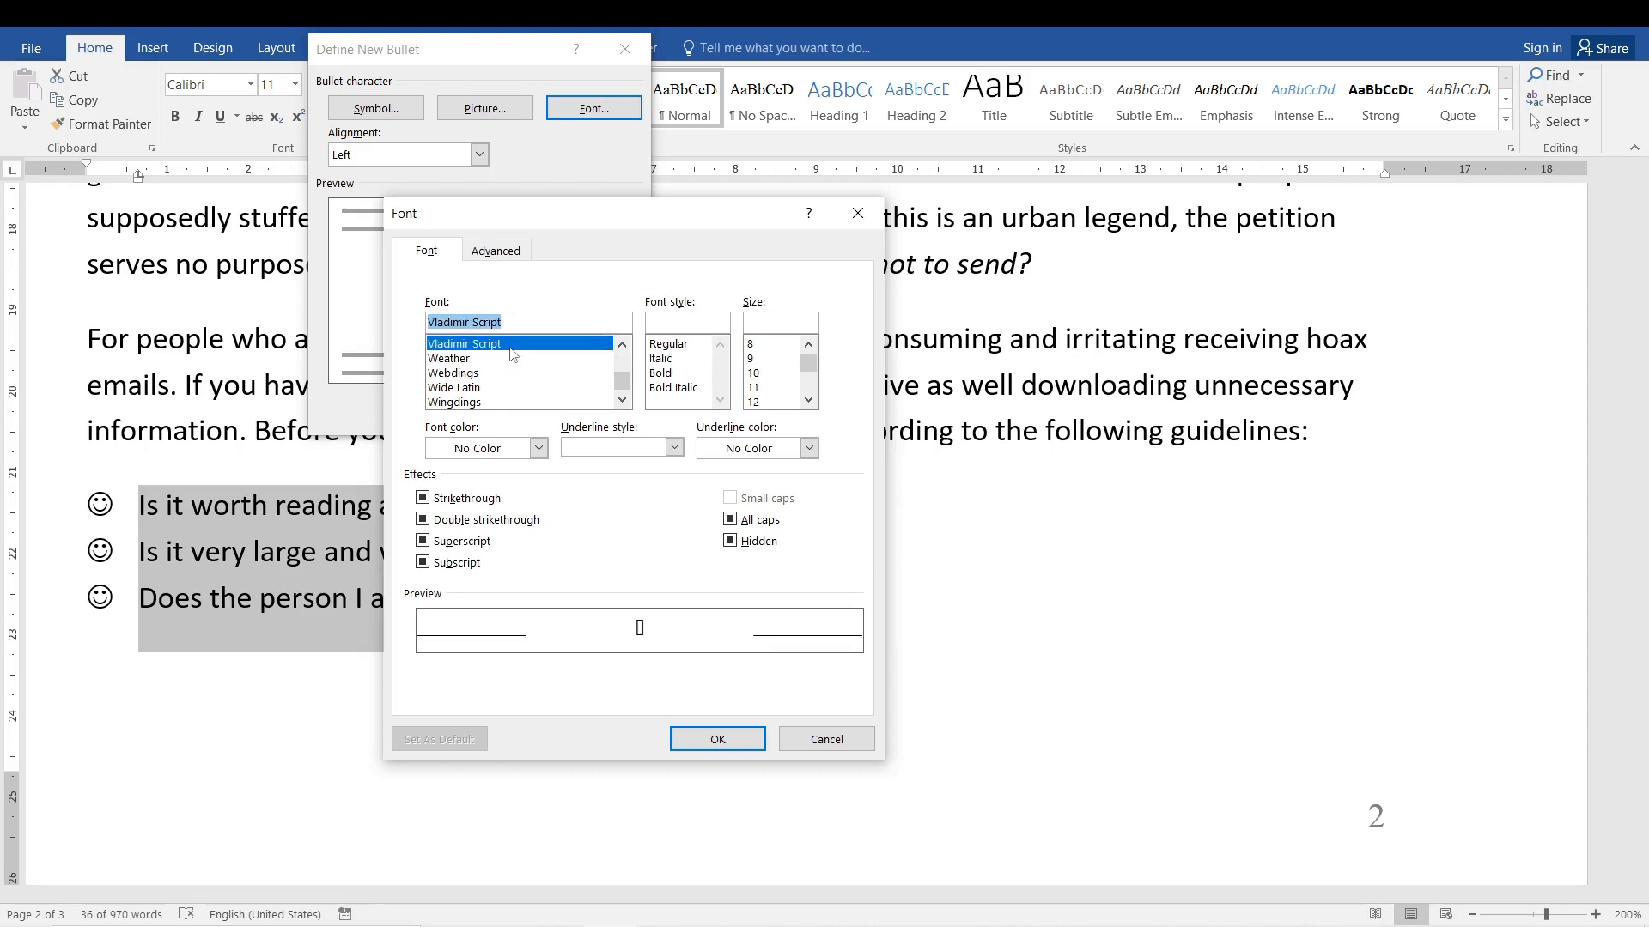
left_click(516, 385)
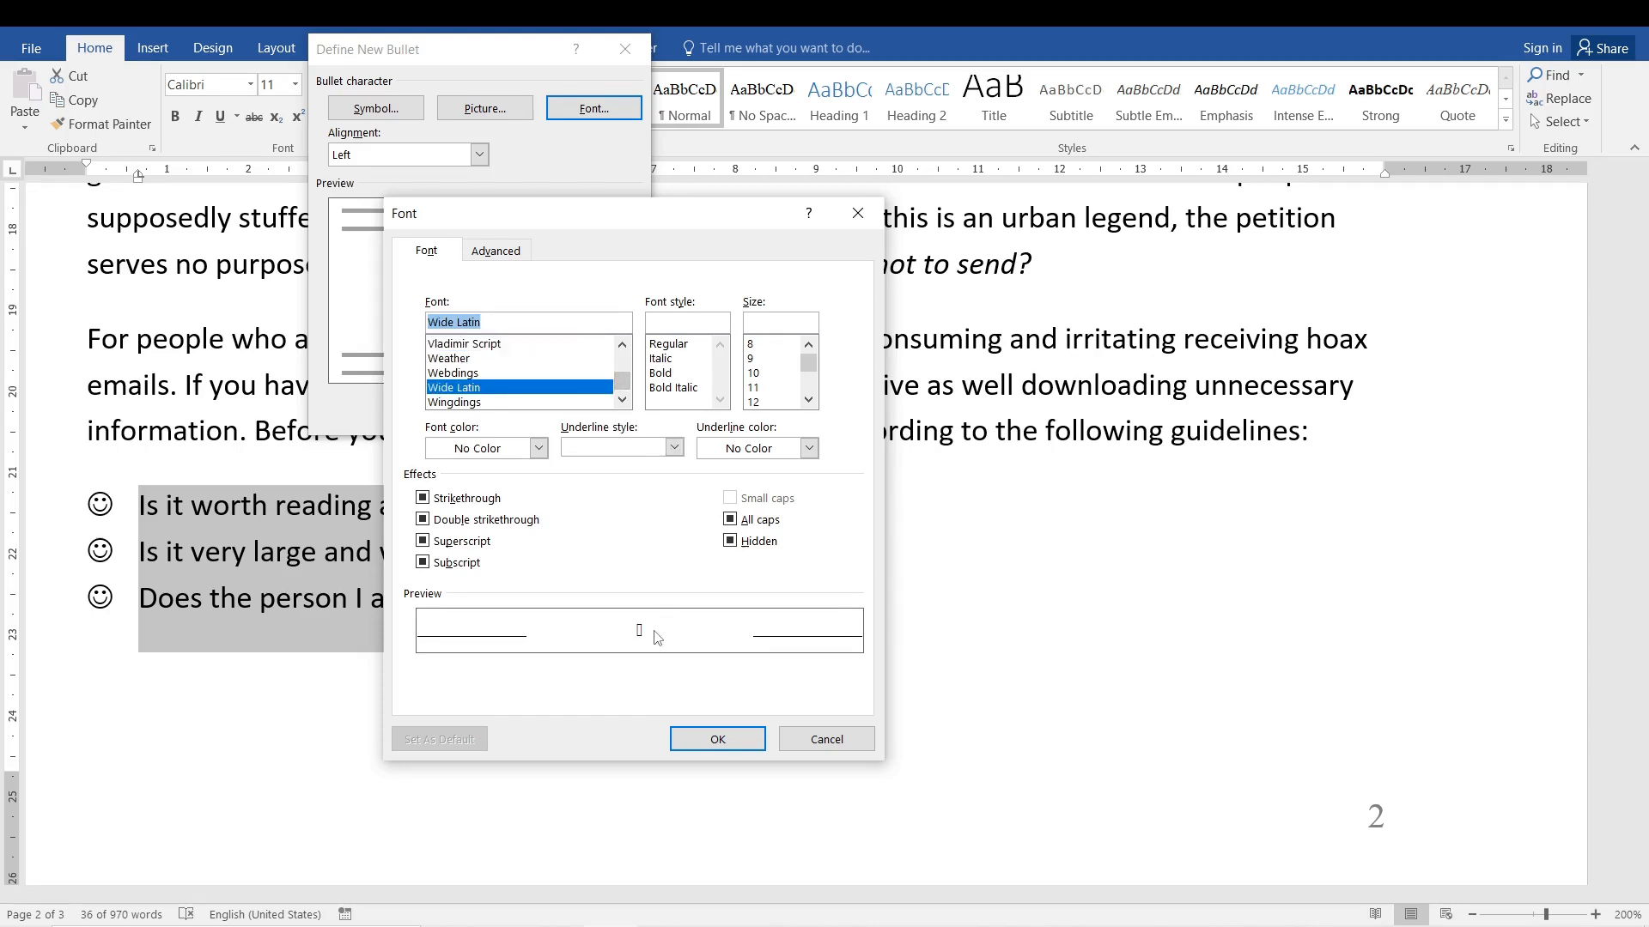
Preview the bullet in Trebuchet MS, Tw Cen MT Condensed Extra Bold, ZapfDingbats BT and Yu Gothic UI Semibold, and discard the font change.
left_click(622, 364)
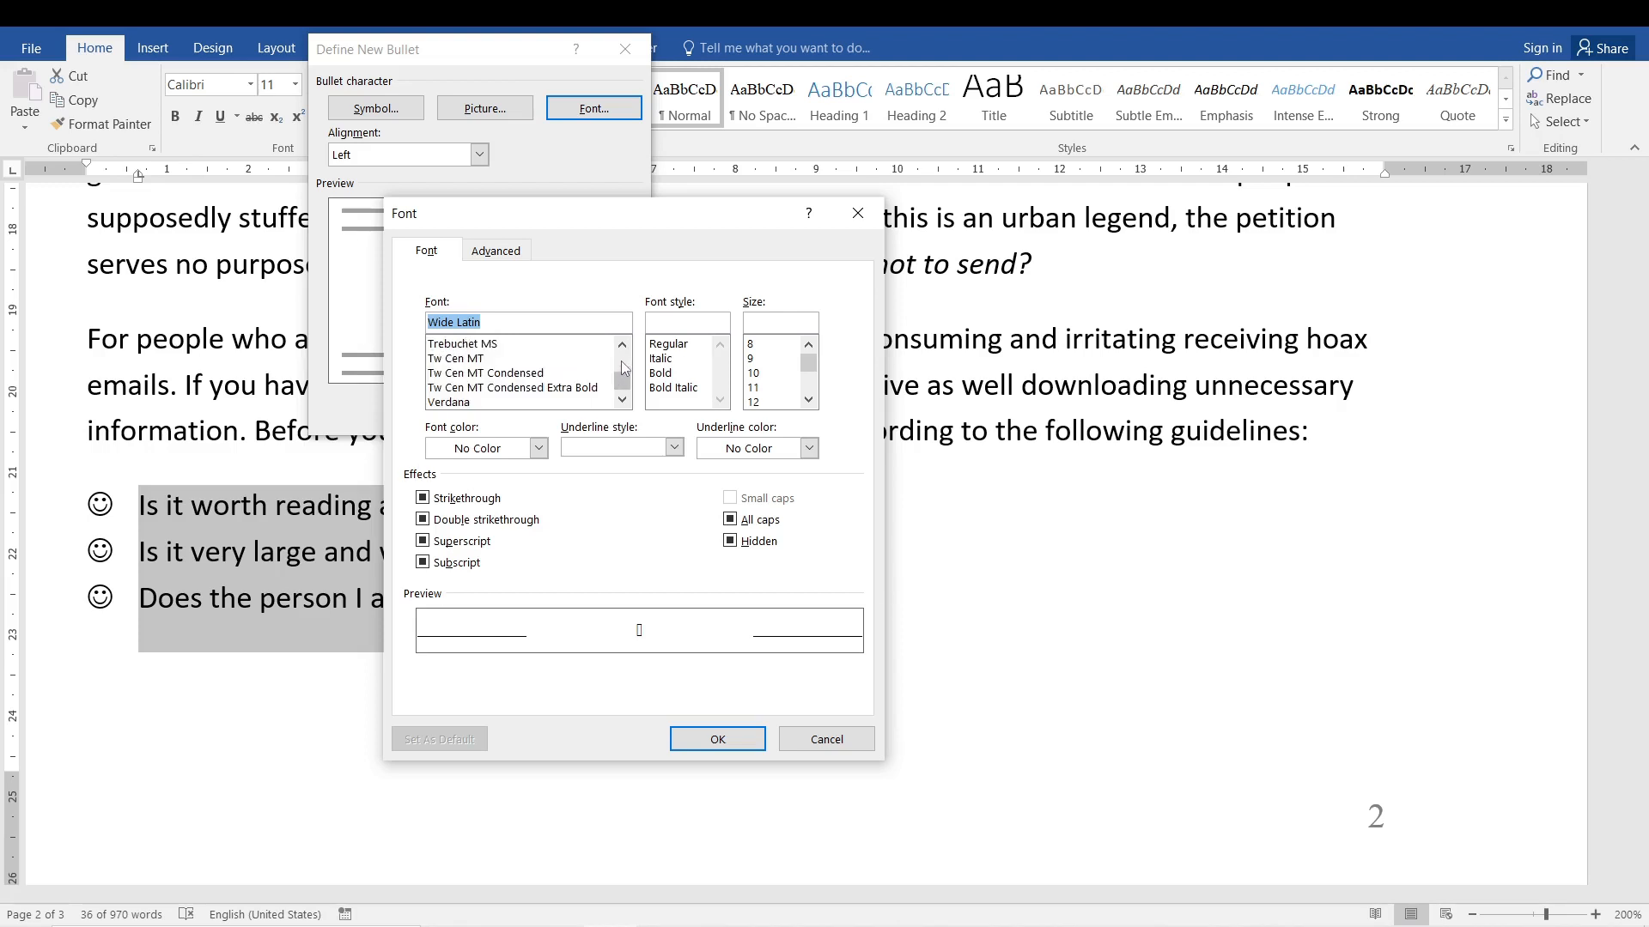
left_click(545, 387)
left_click(535, 359)
left_click(556, 345)
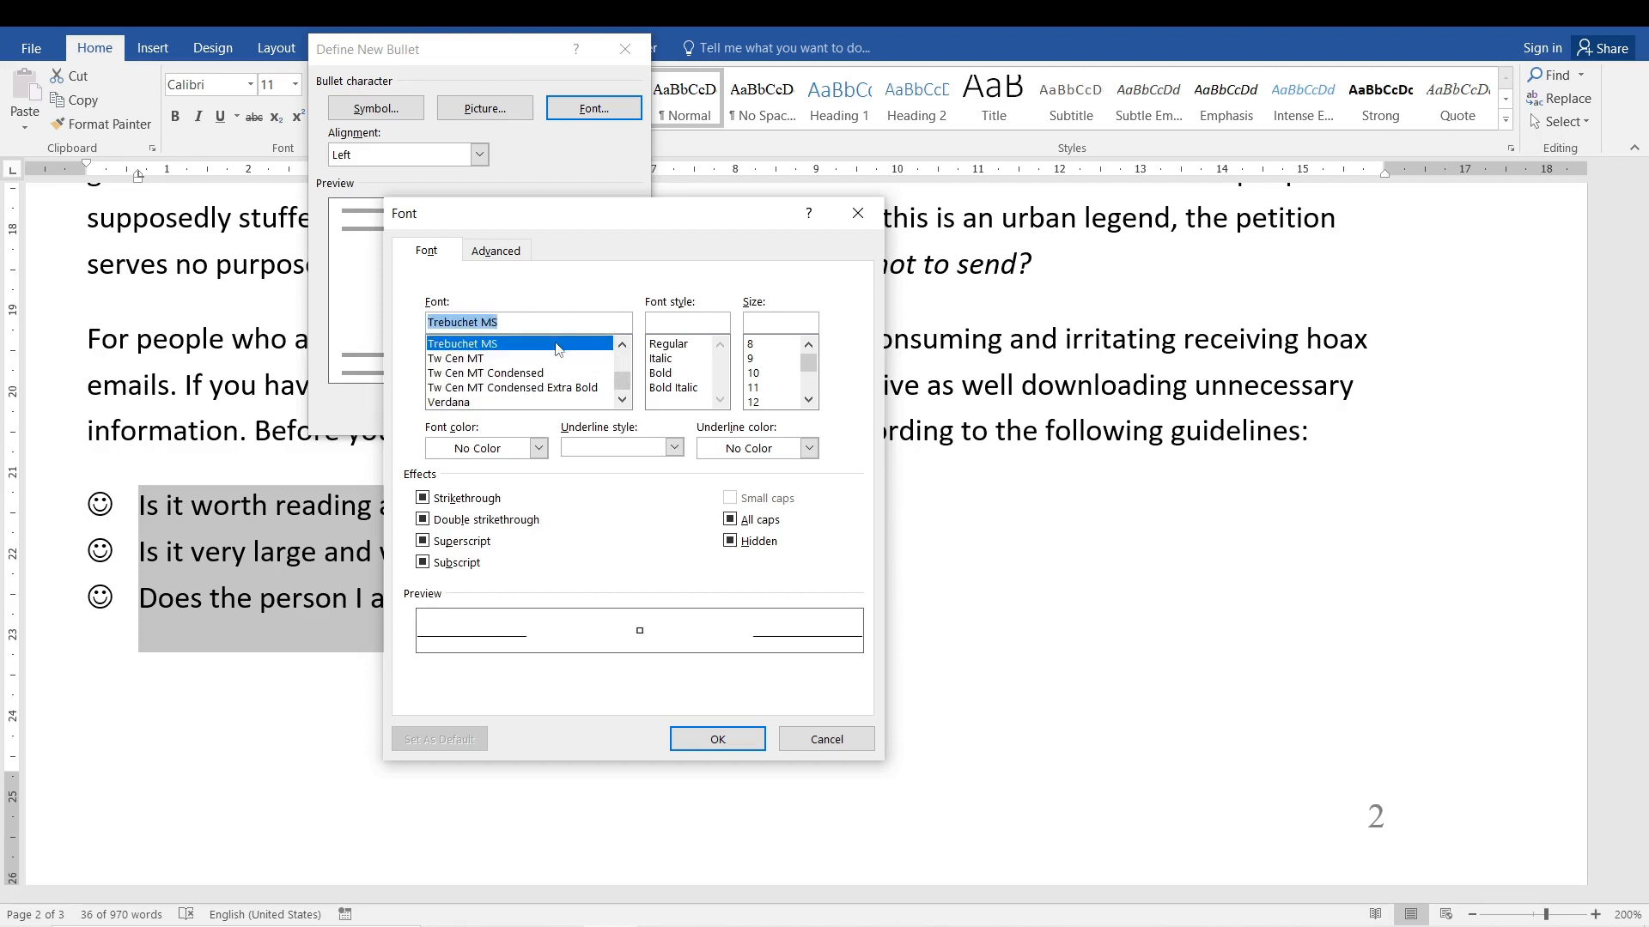
left_click(526, 391)
scroll(624, 398, "down", 4)
left_click(554, 388)
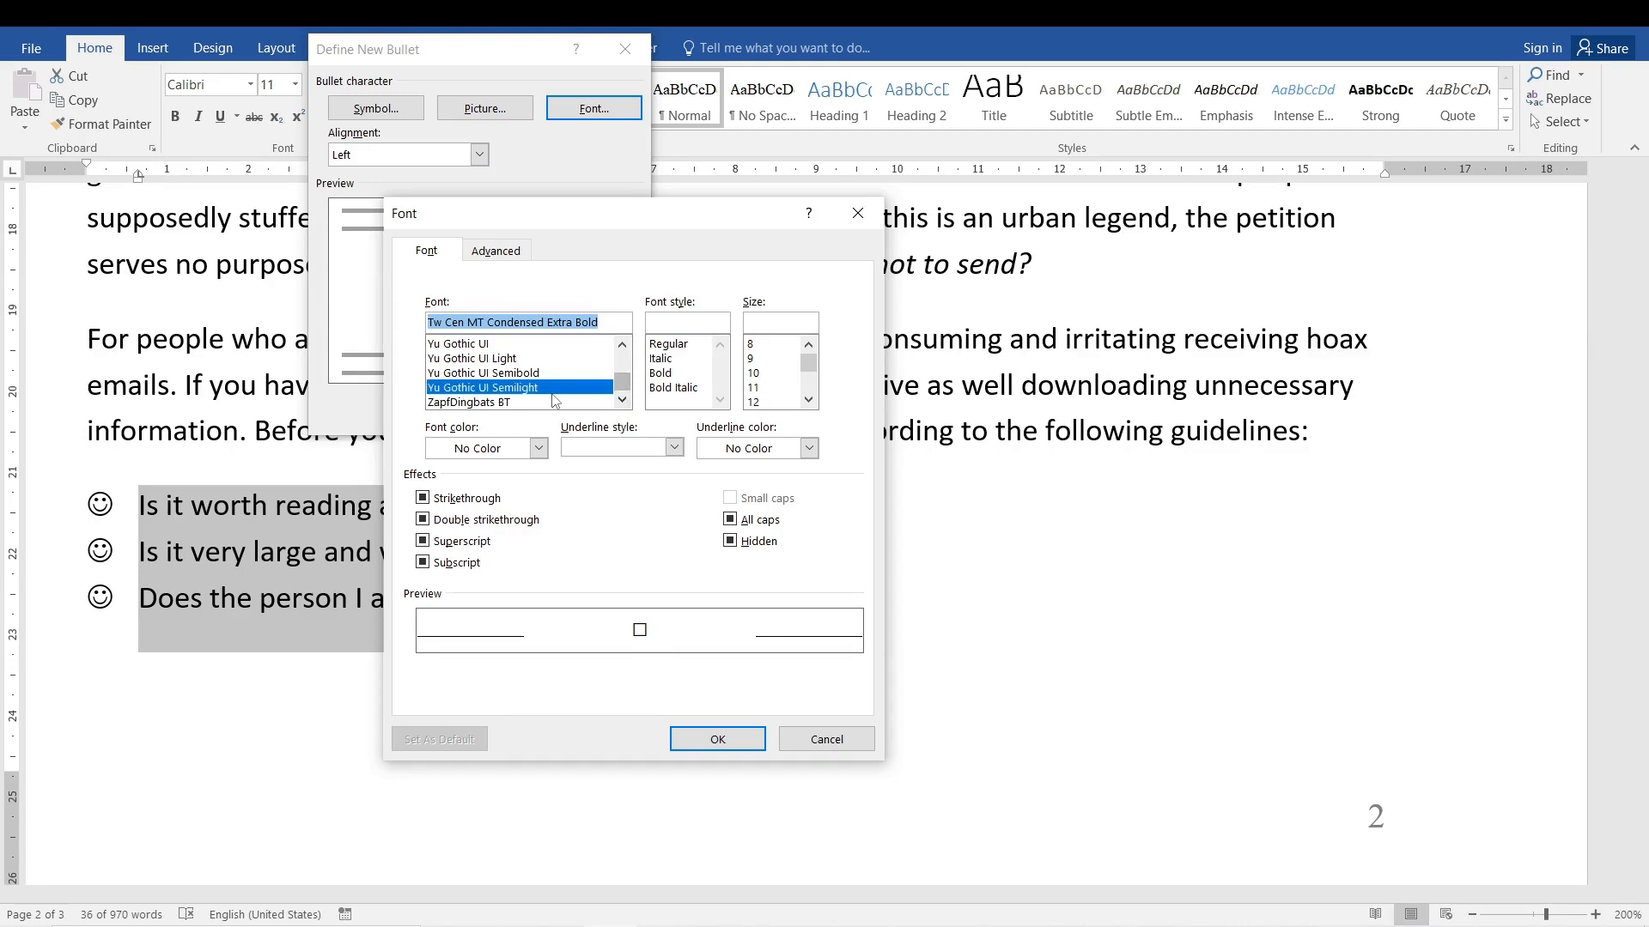
left_click(555, 402)
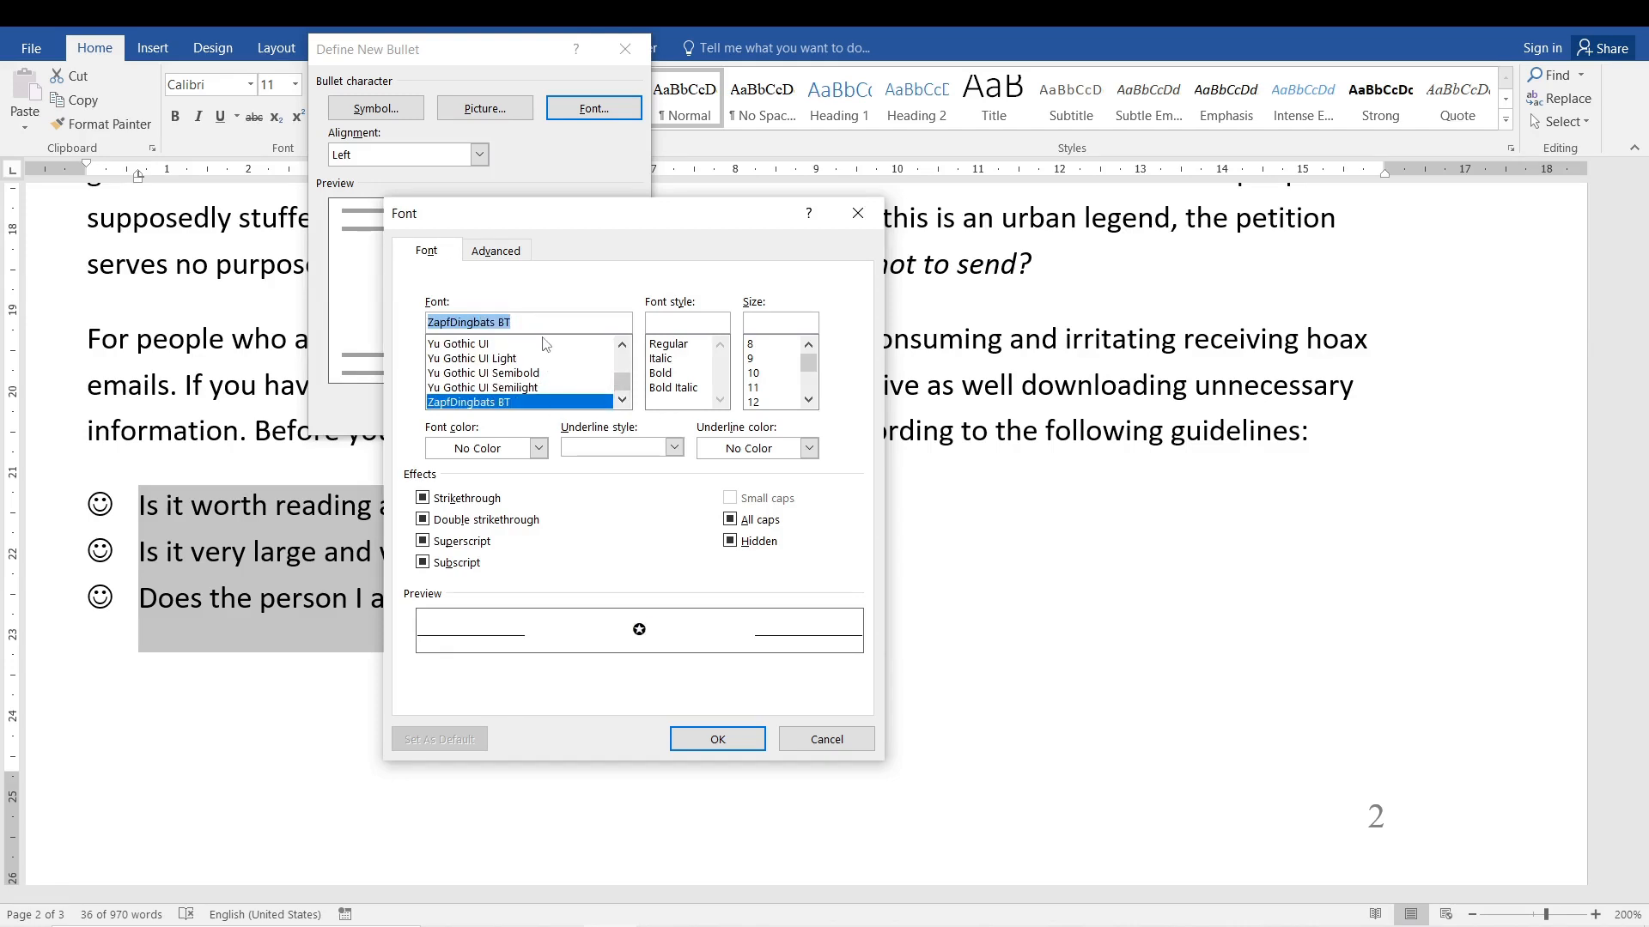
left_click(546, 372)
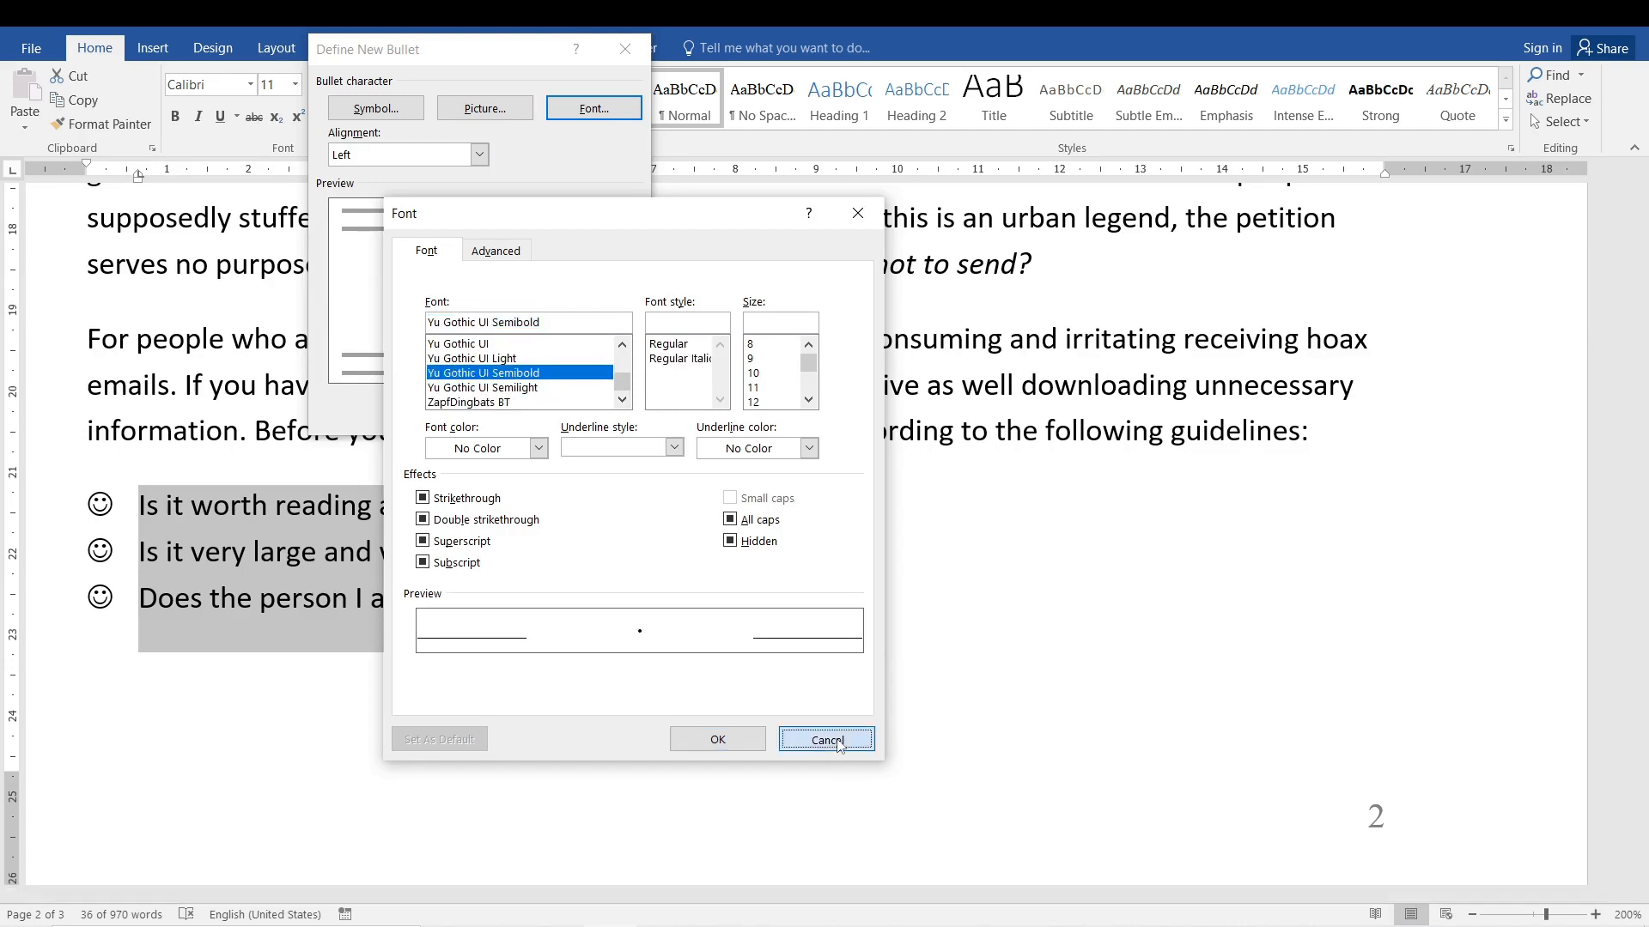
left_click(827, 740)
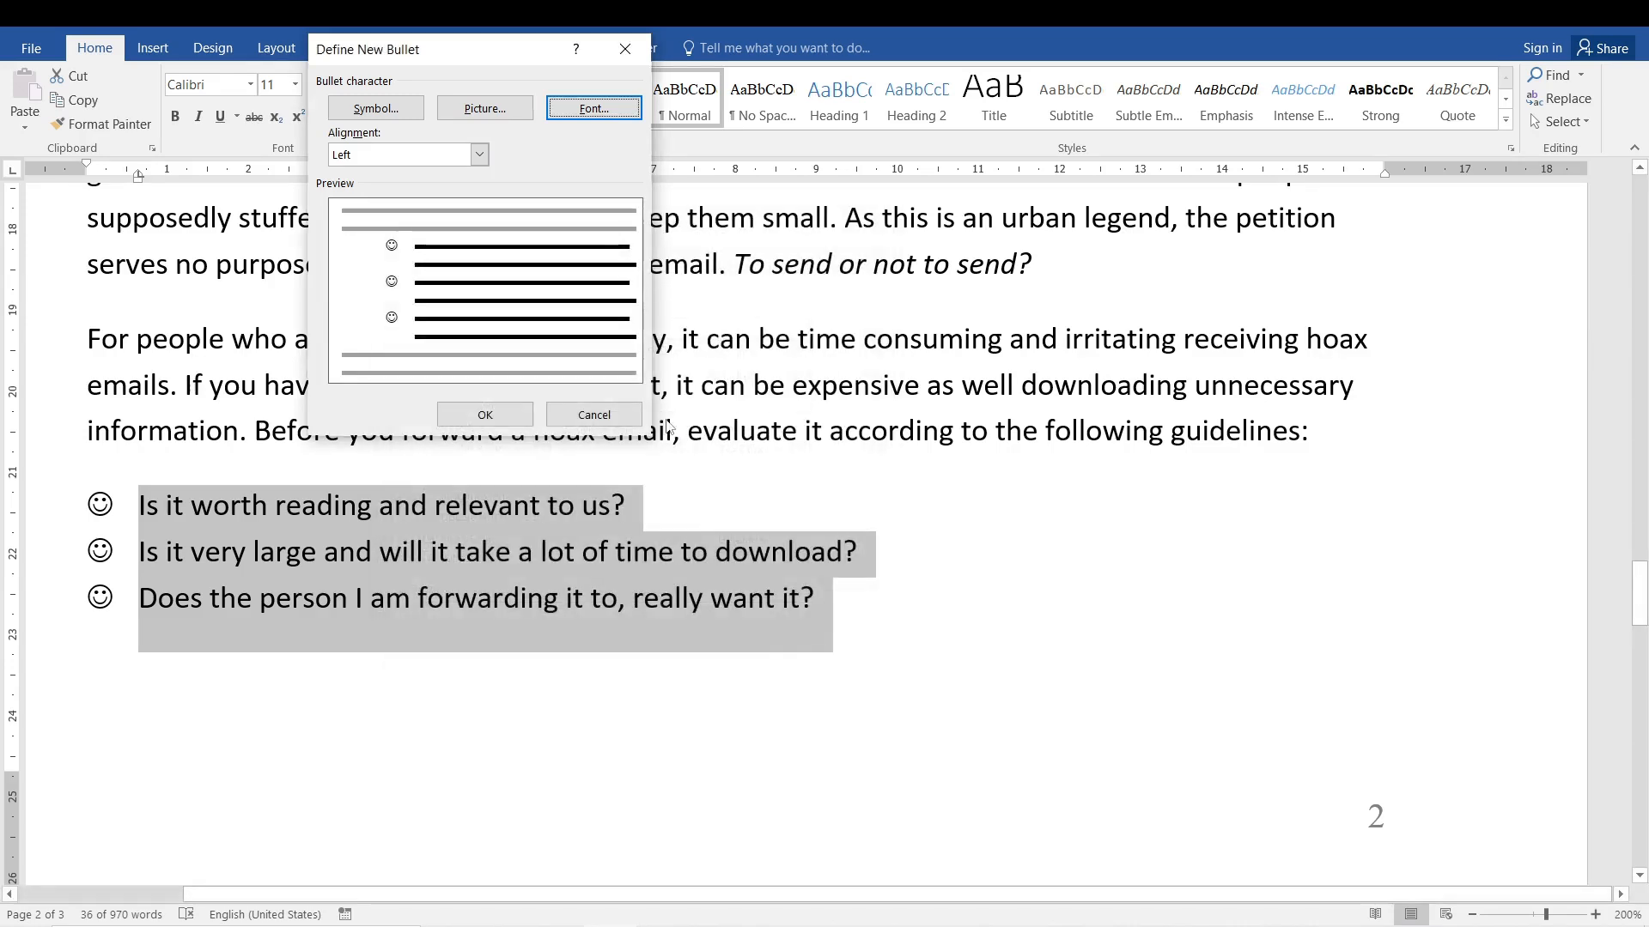
Enlarge the smiley bullets of the three guideline items to size 72, apply them, and undo the change.
left_click(594, 108)
left_click(777, 388)
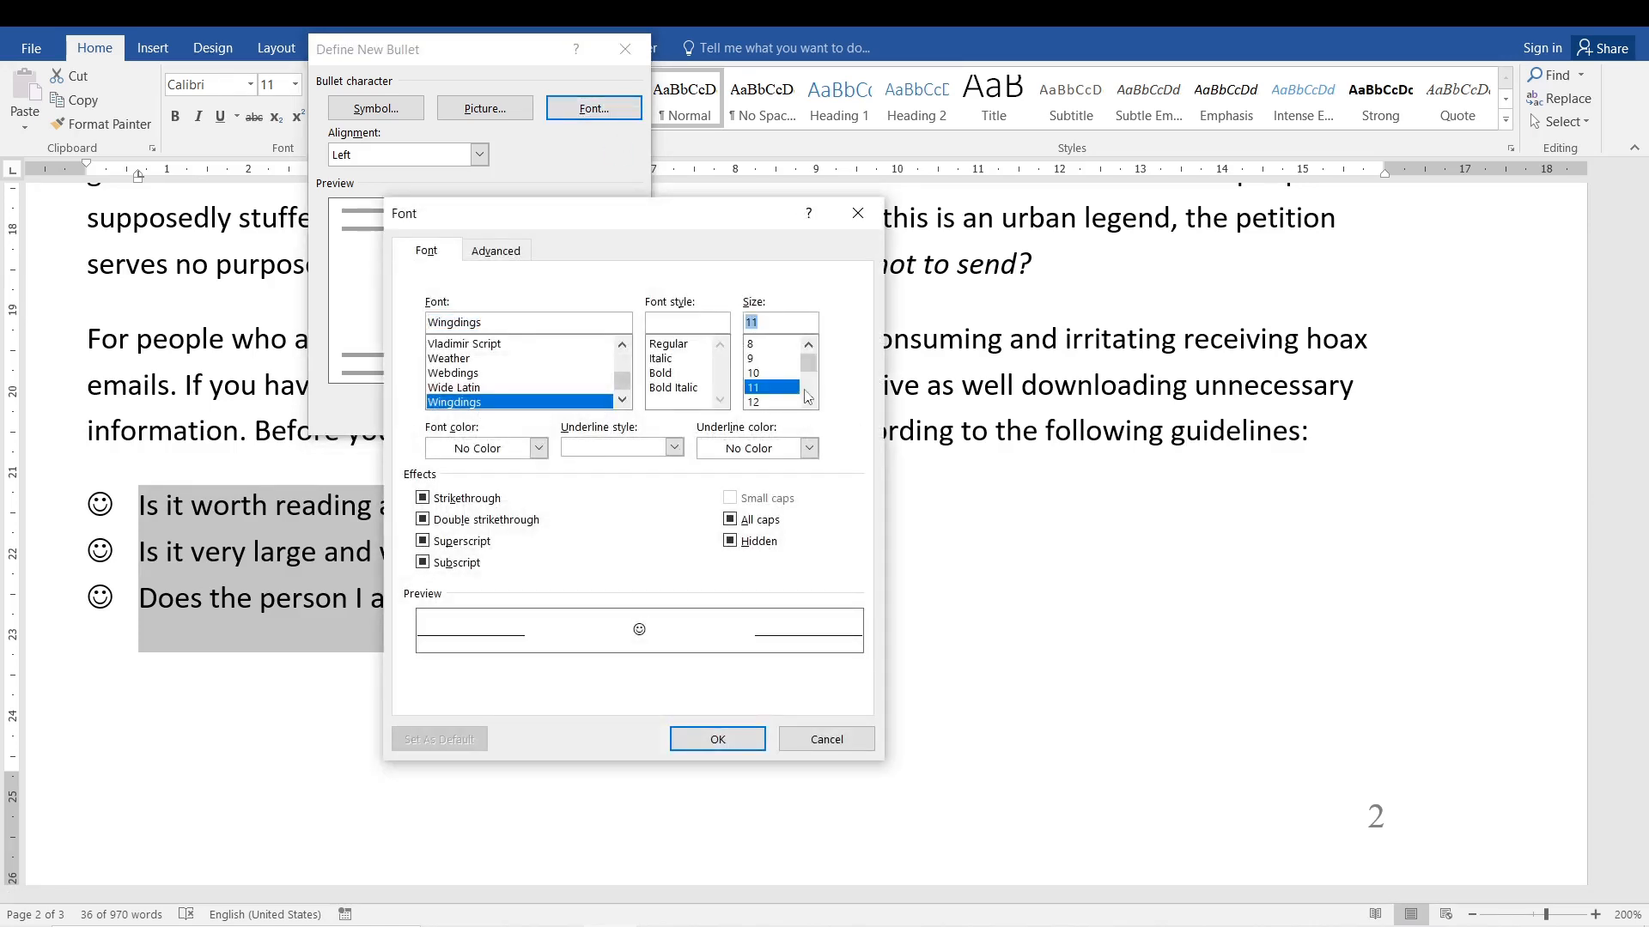
scroll(778, 391, "down", 4)
left_click(780, 388)
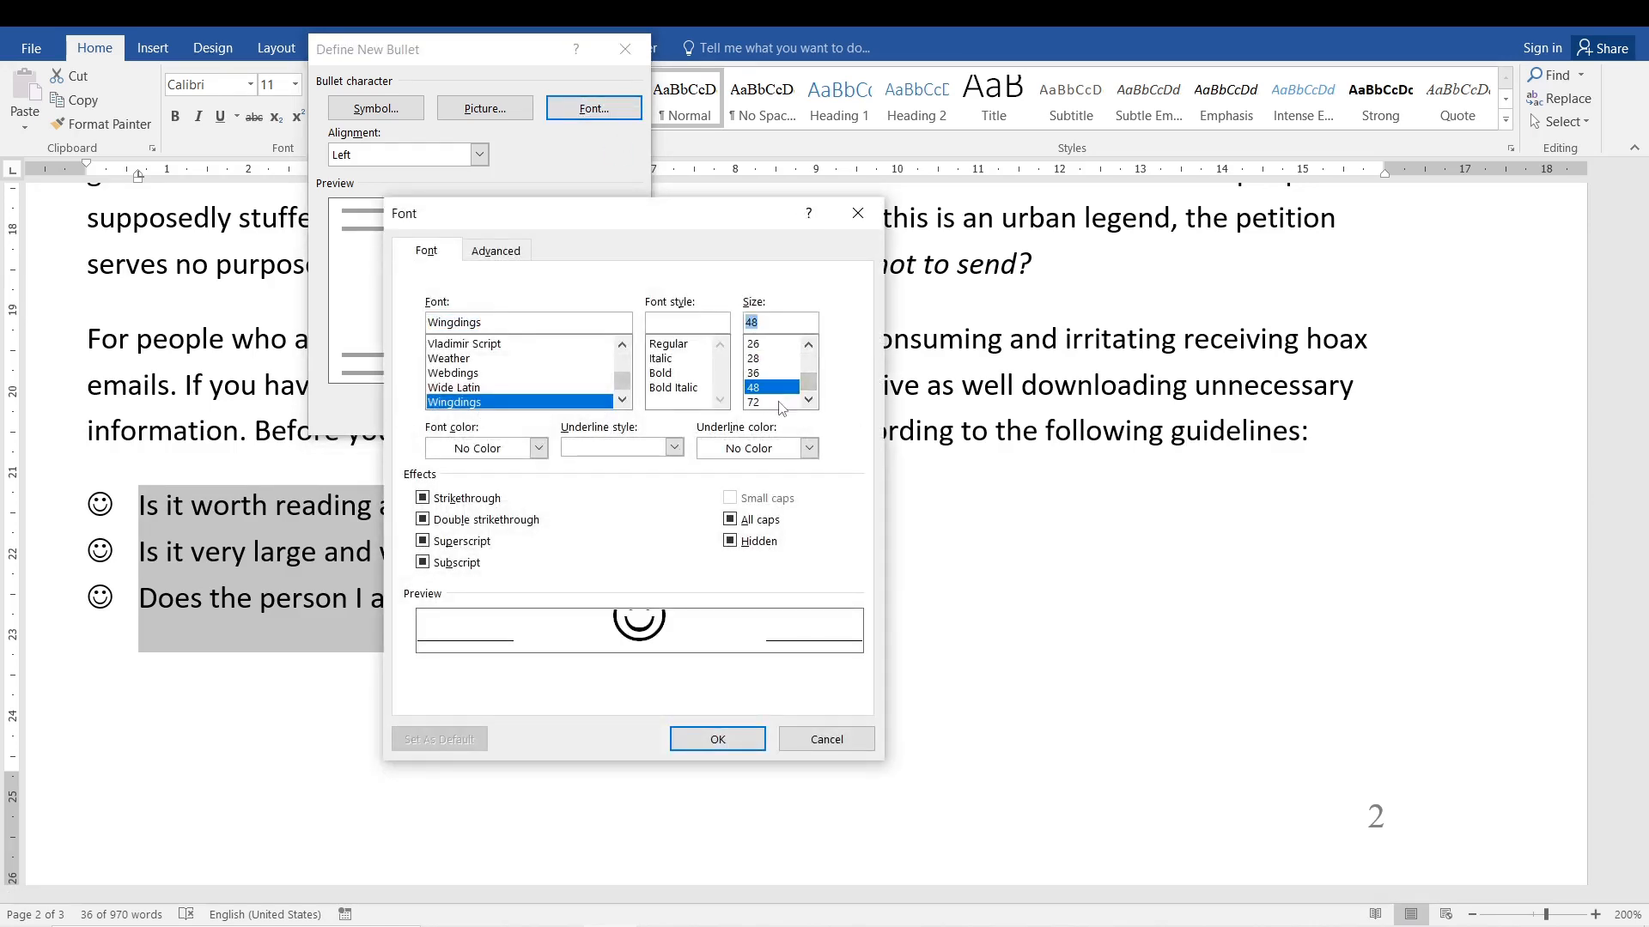
left_click(781, 402)
left_click(698, 737)
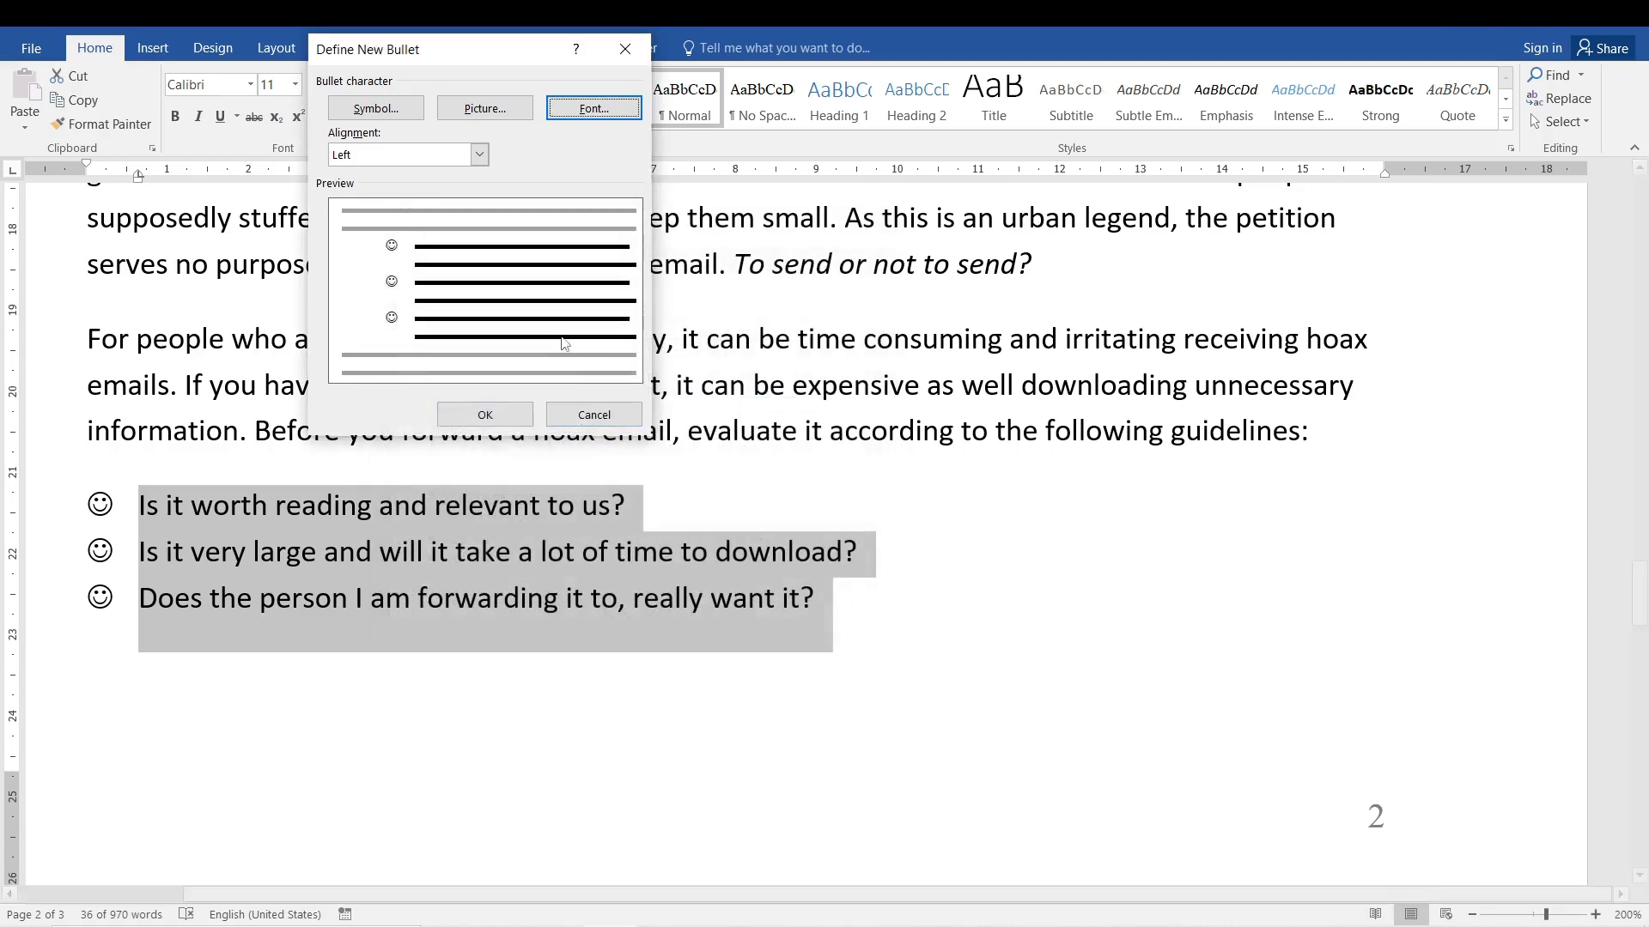
left_click(498, 424)
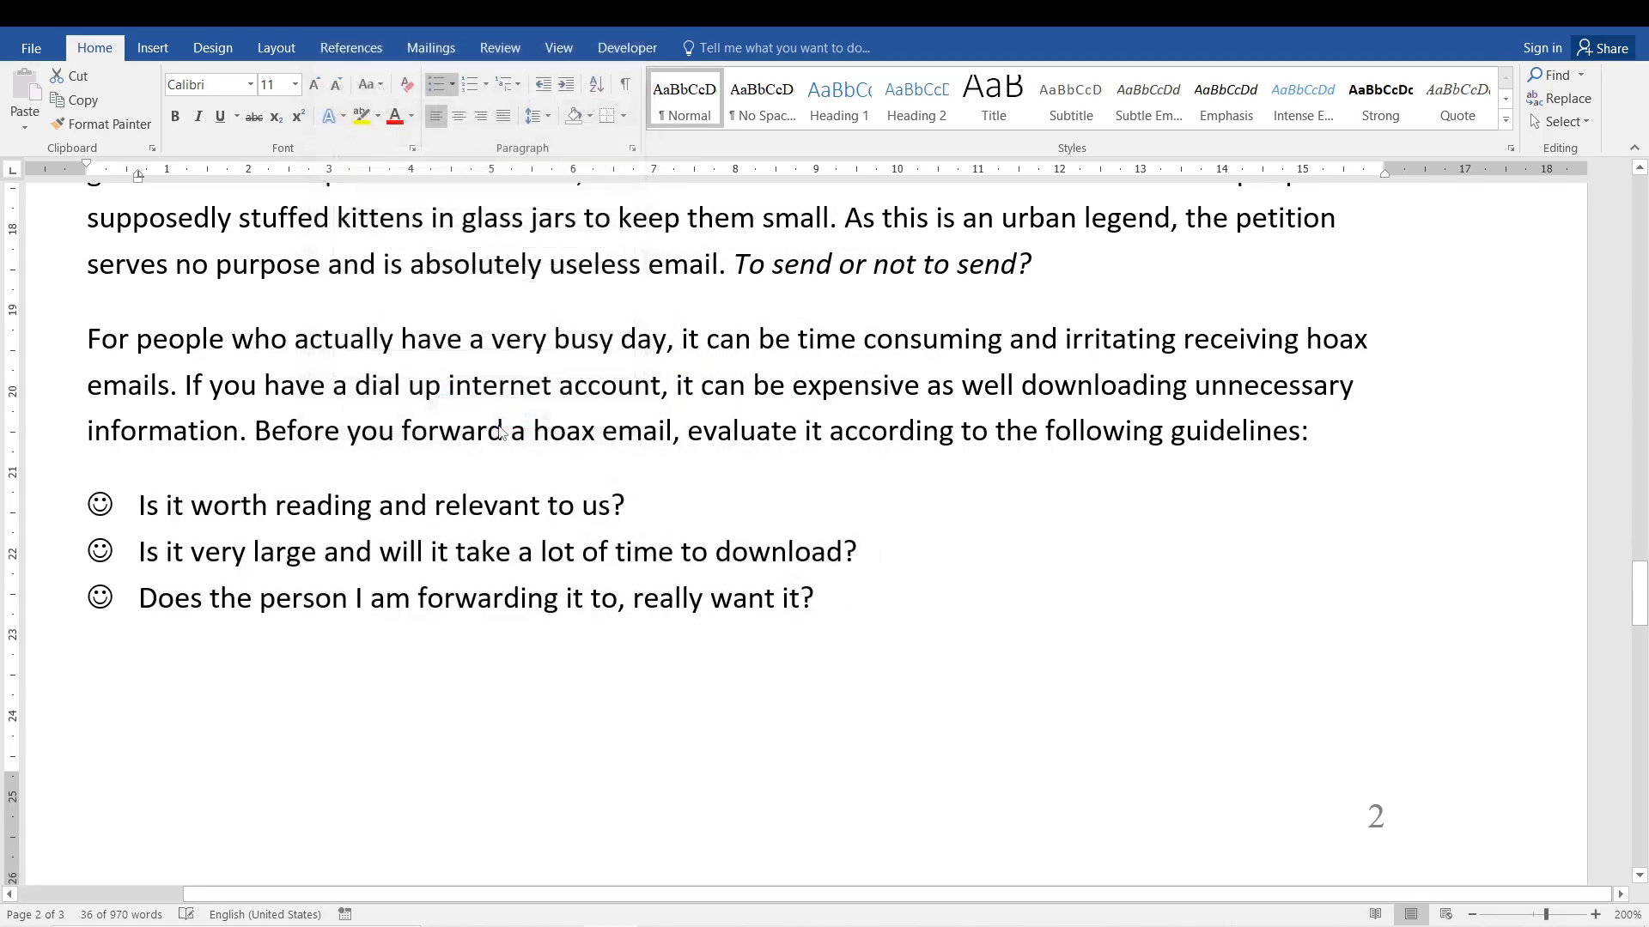
left_click(431, 605)
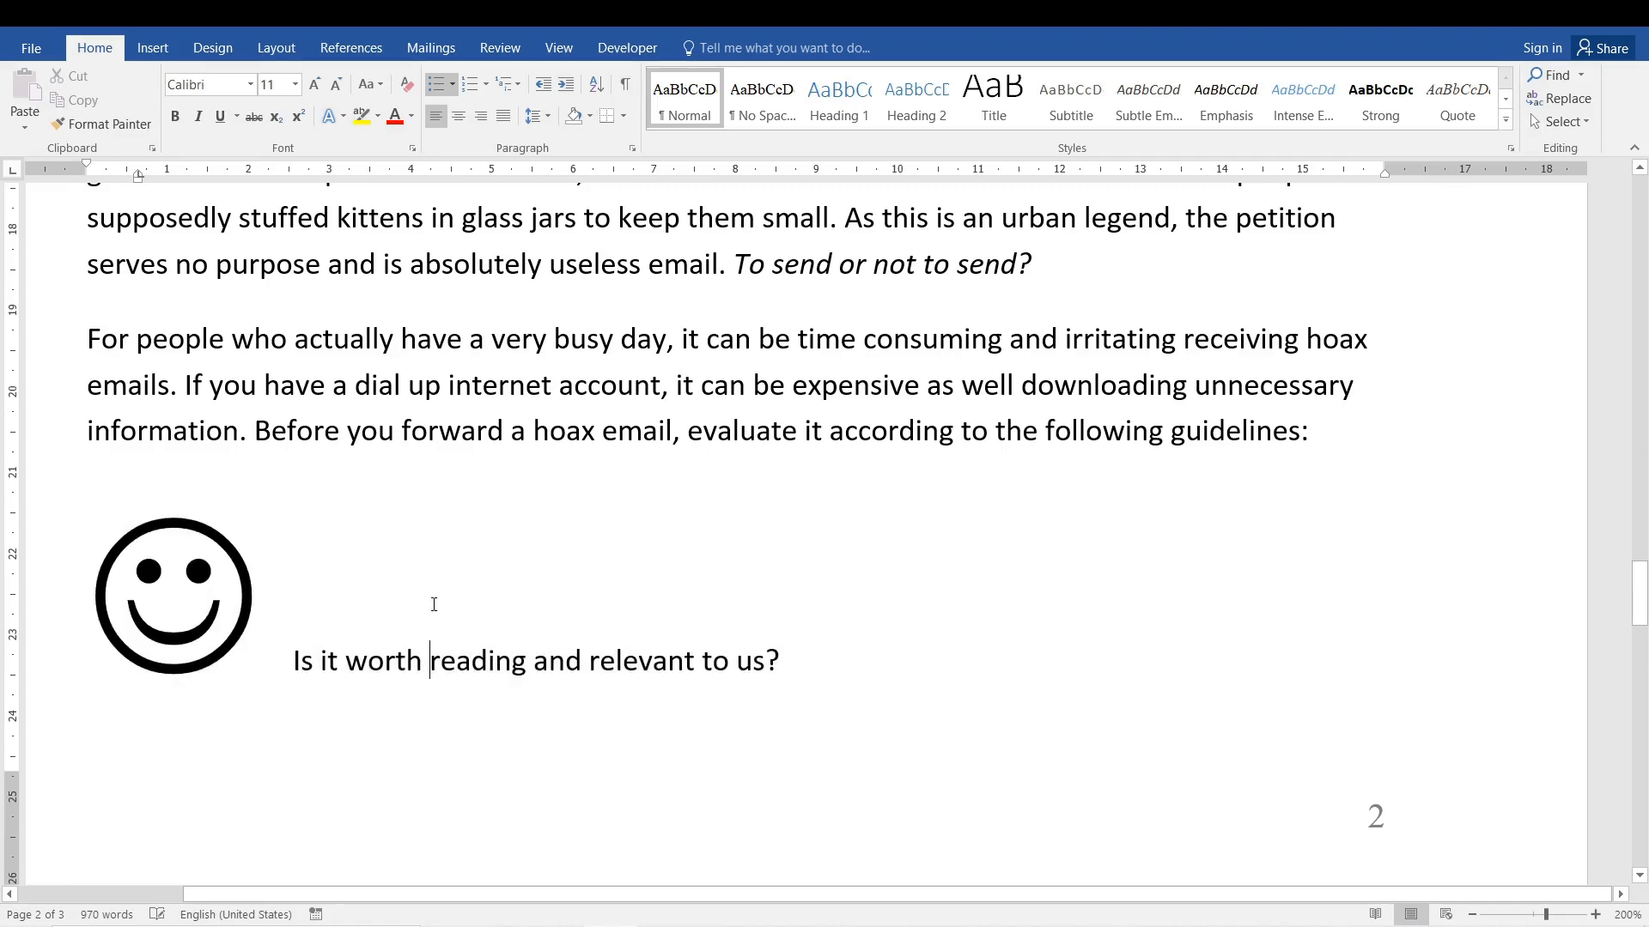
key("ctrl+z")
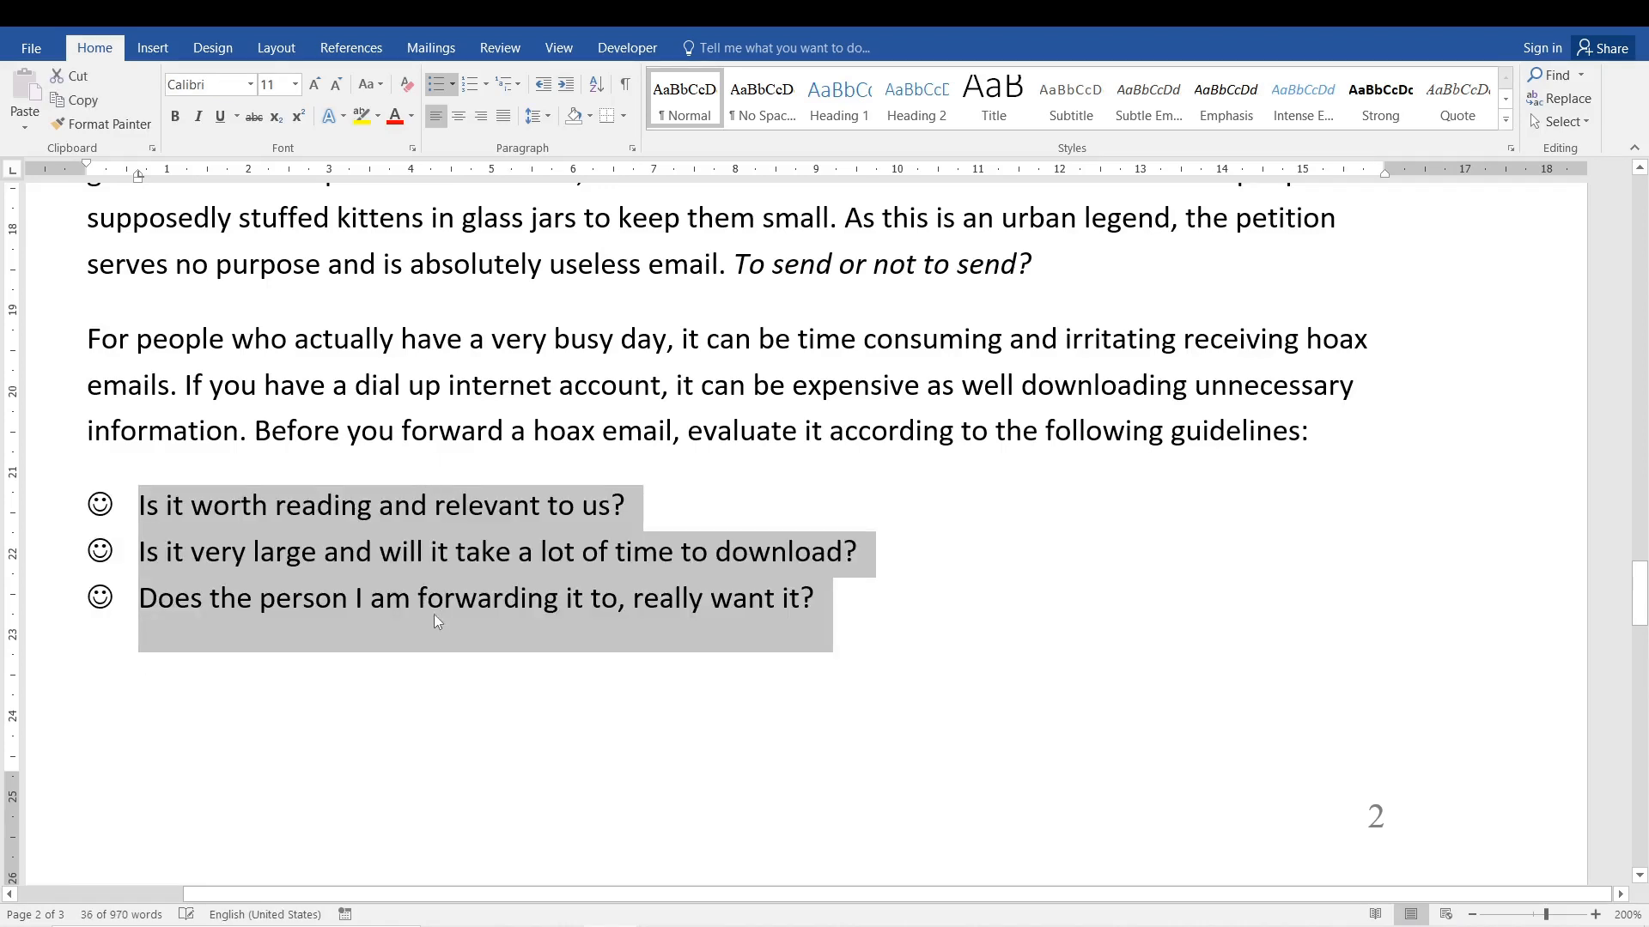
left_click(465, 554)
Change the three guideline items from smiley bullets to a 1., 2., 3. numbered list and deselect them.
left_click_drag(816, 593, 138, 506)
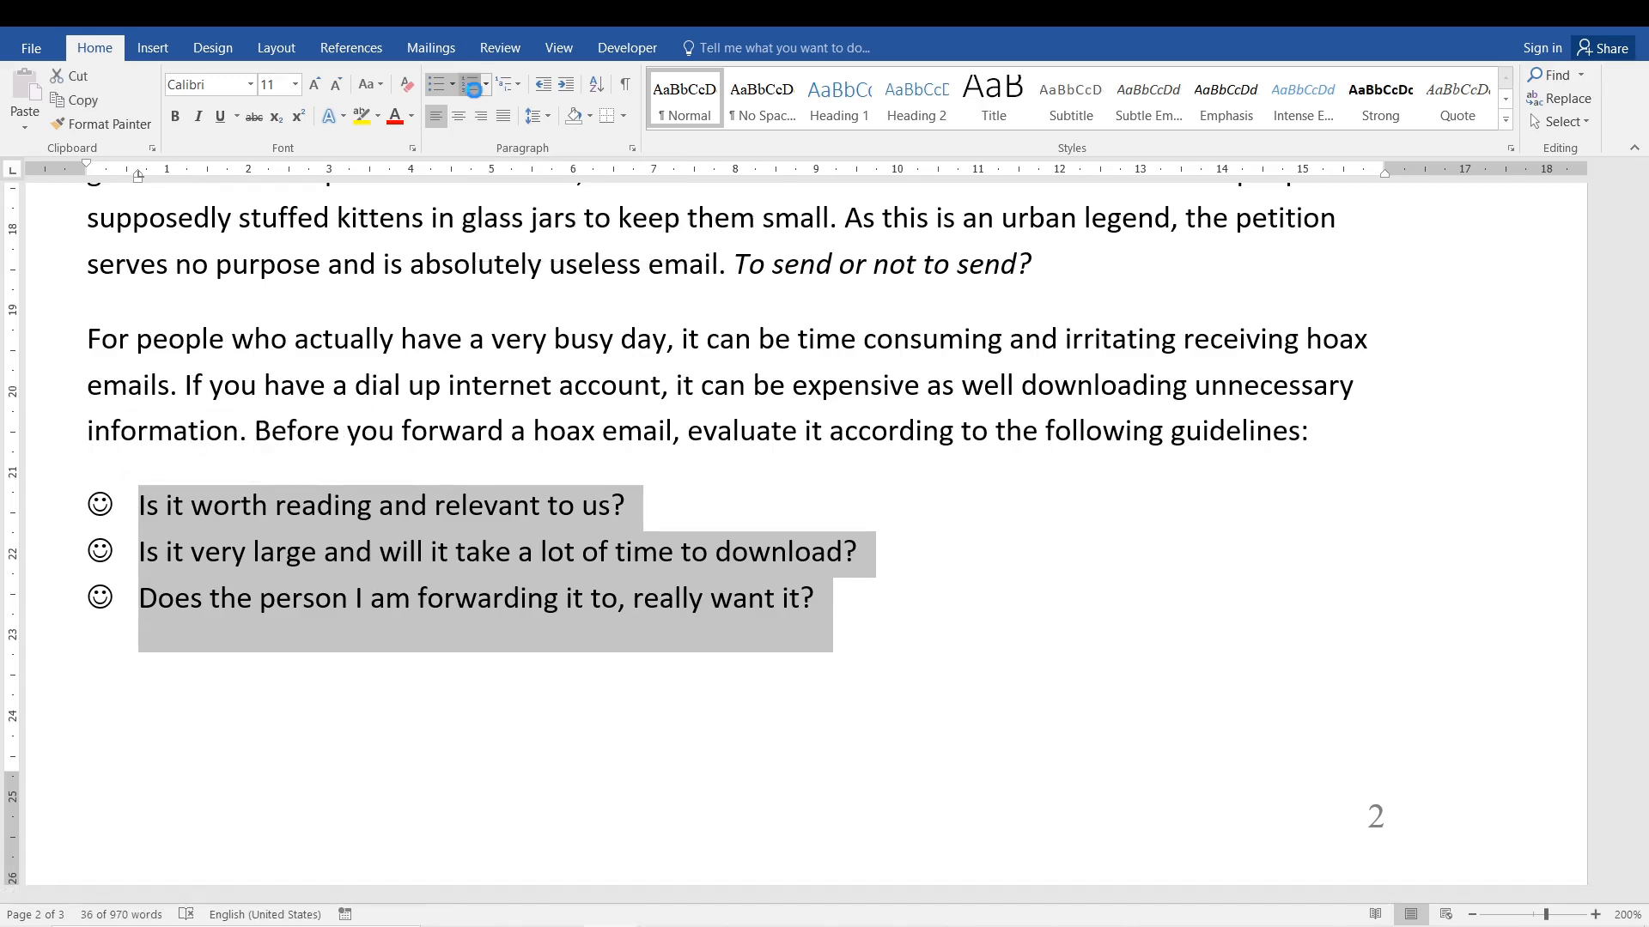
left_click(472, 85)
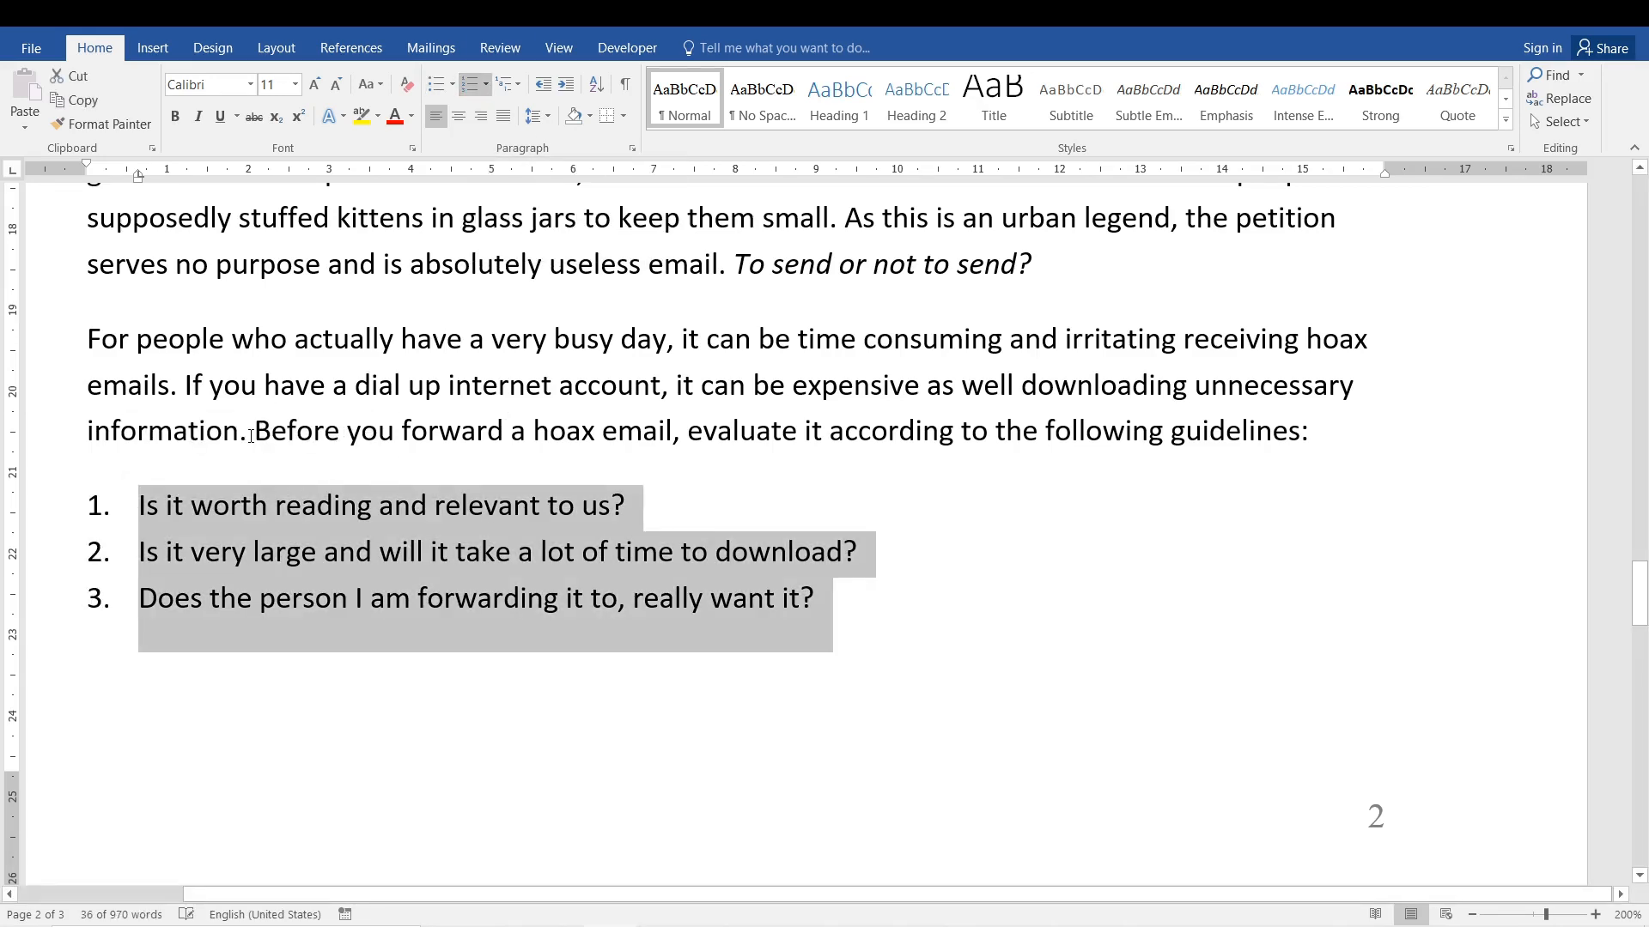
left_click_drag(251, 436, 1172, 433)
left_click(478, 598)
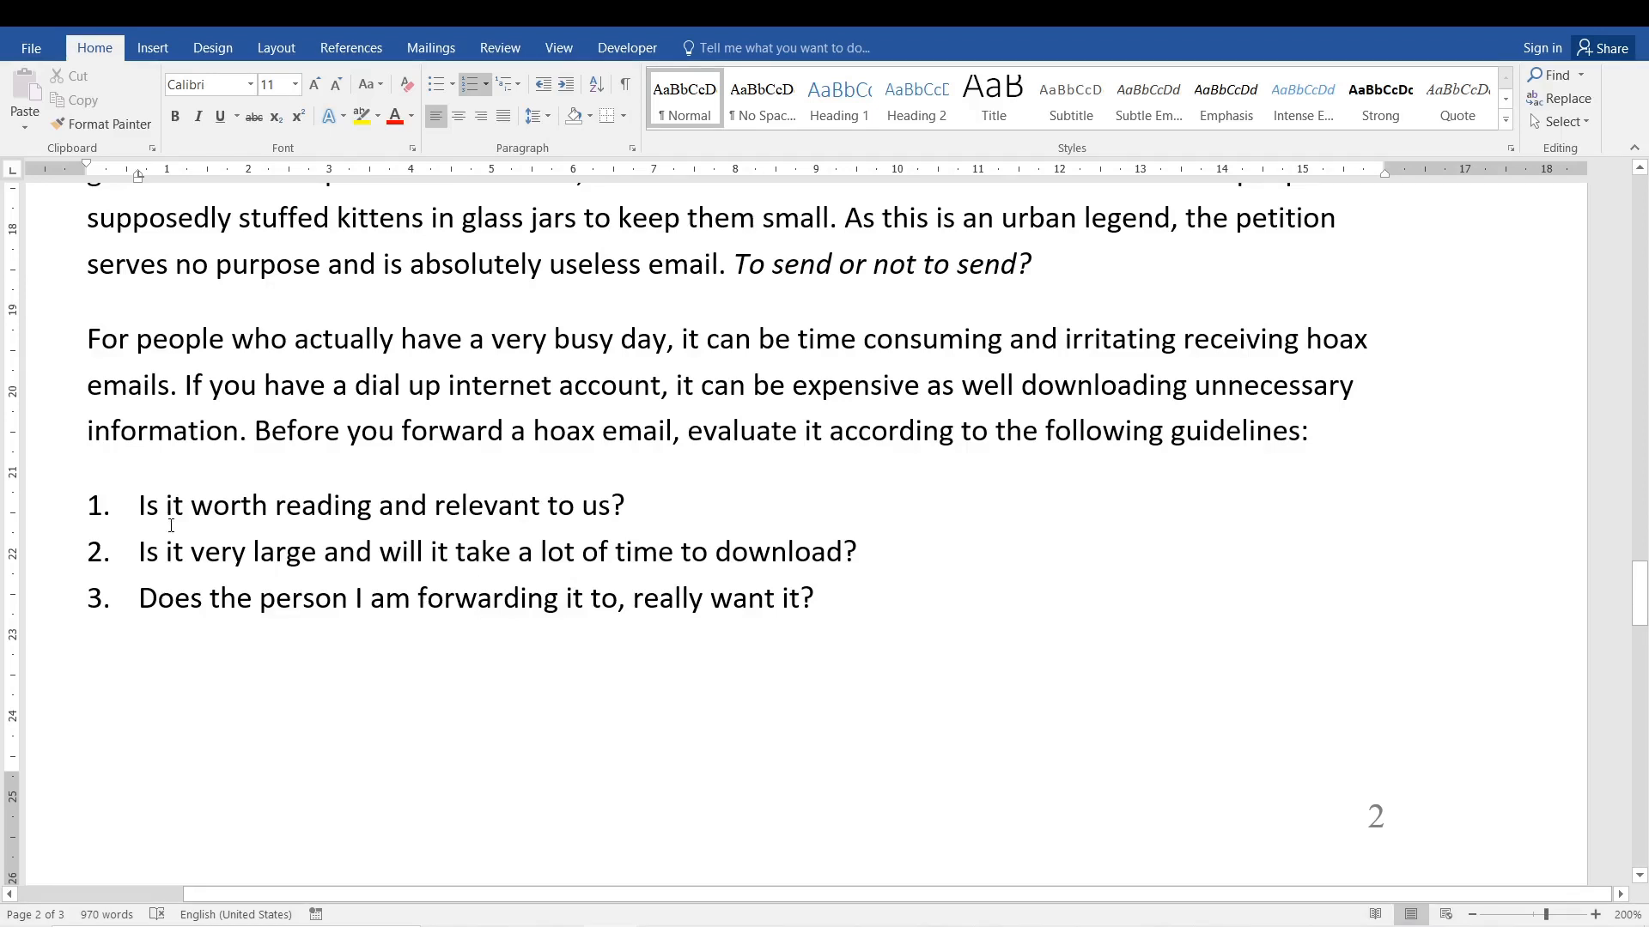
left_click_drag(144, 550, 82, 429)
left_click(411, 599)
left_click(191, 508)
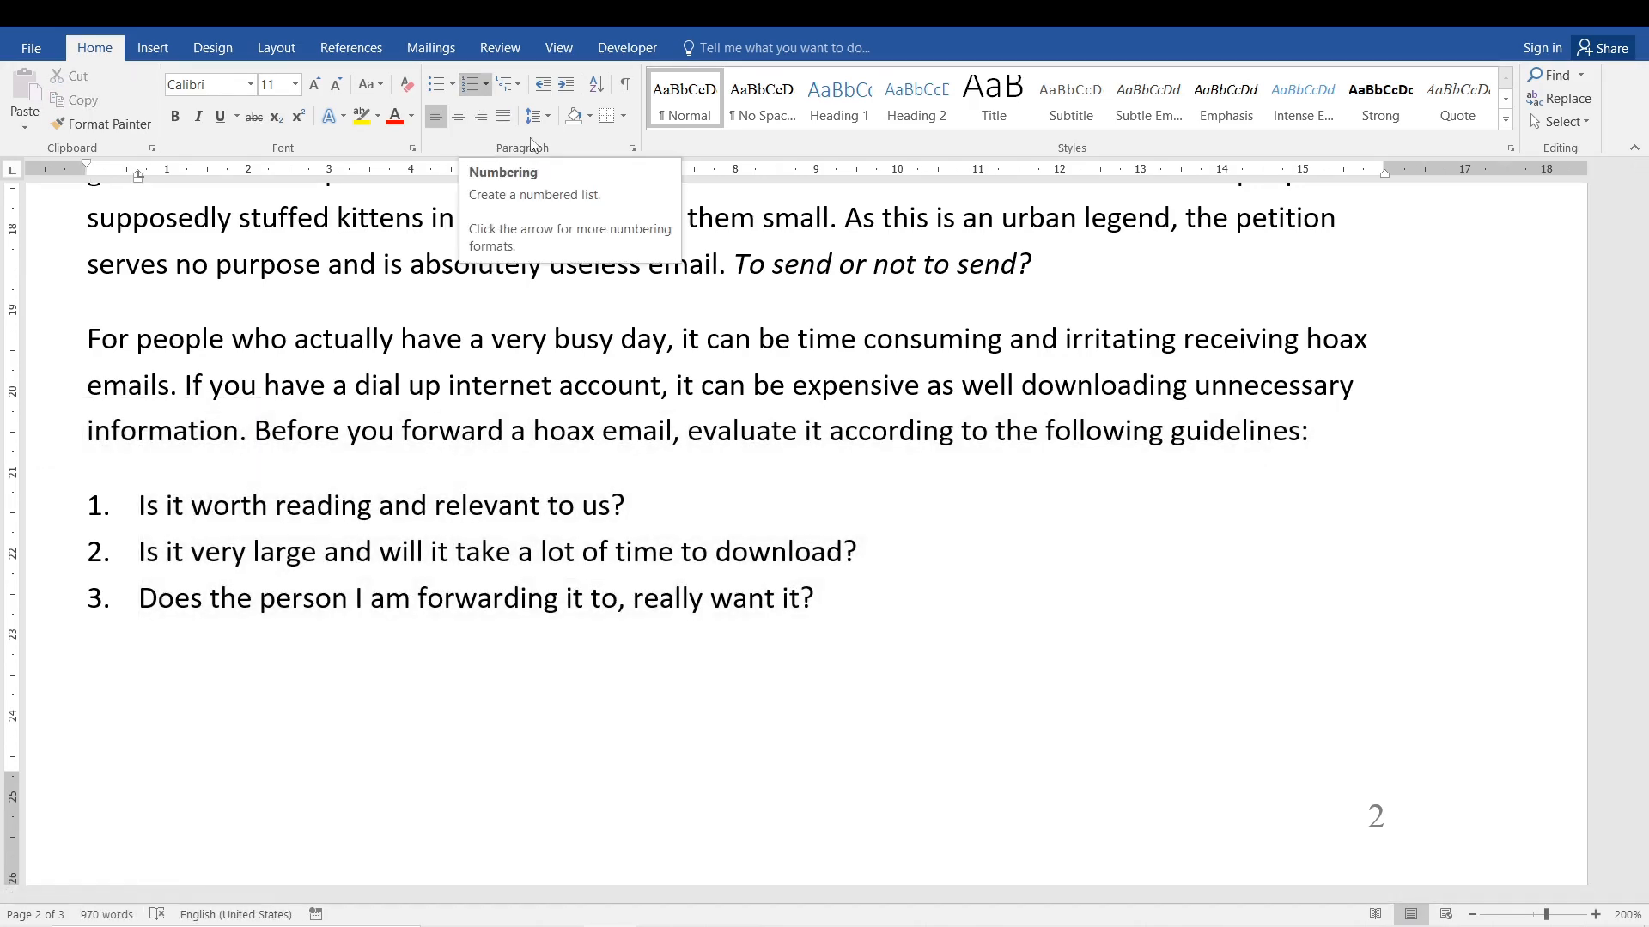
Start defining a new number format for the three numbered guideline items and view the available number styles, keeping 1, 2, 3.
left_click_drag(817, 598, 129, 505)
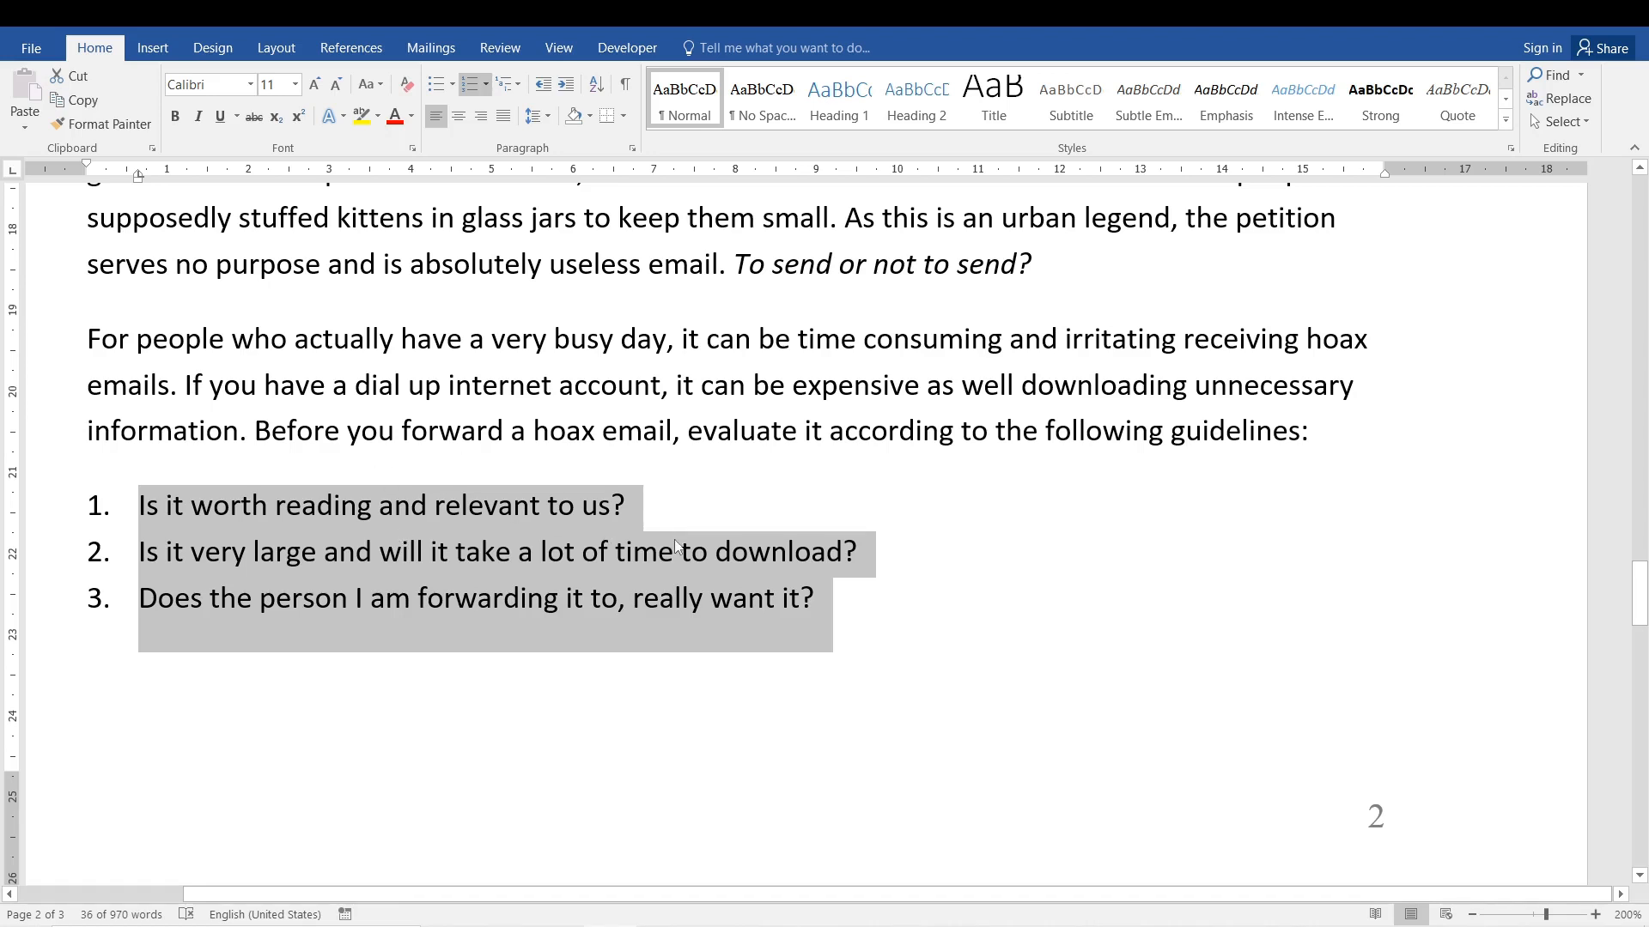
left_click(491, 86)
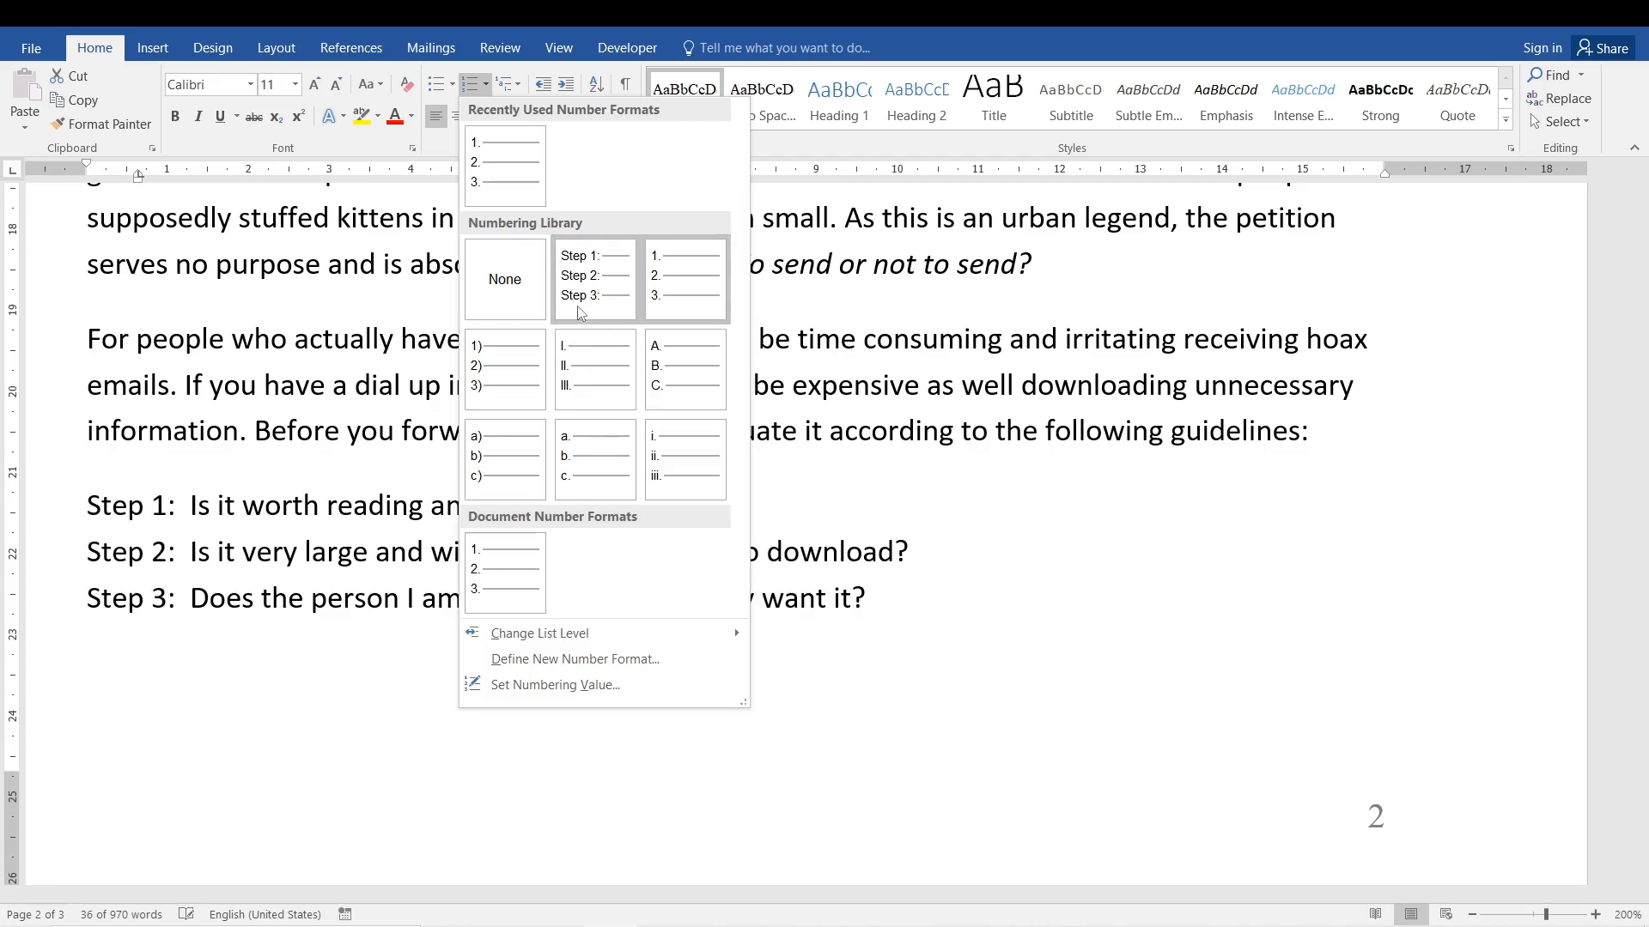
mouse_move(597, 644)
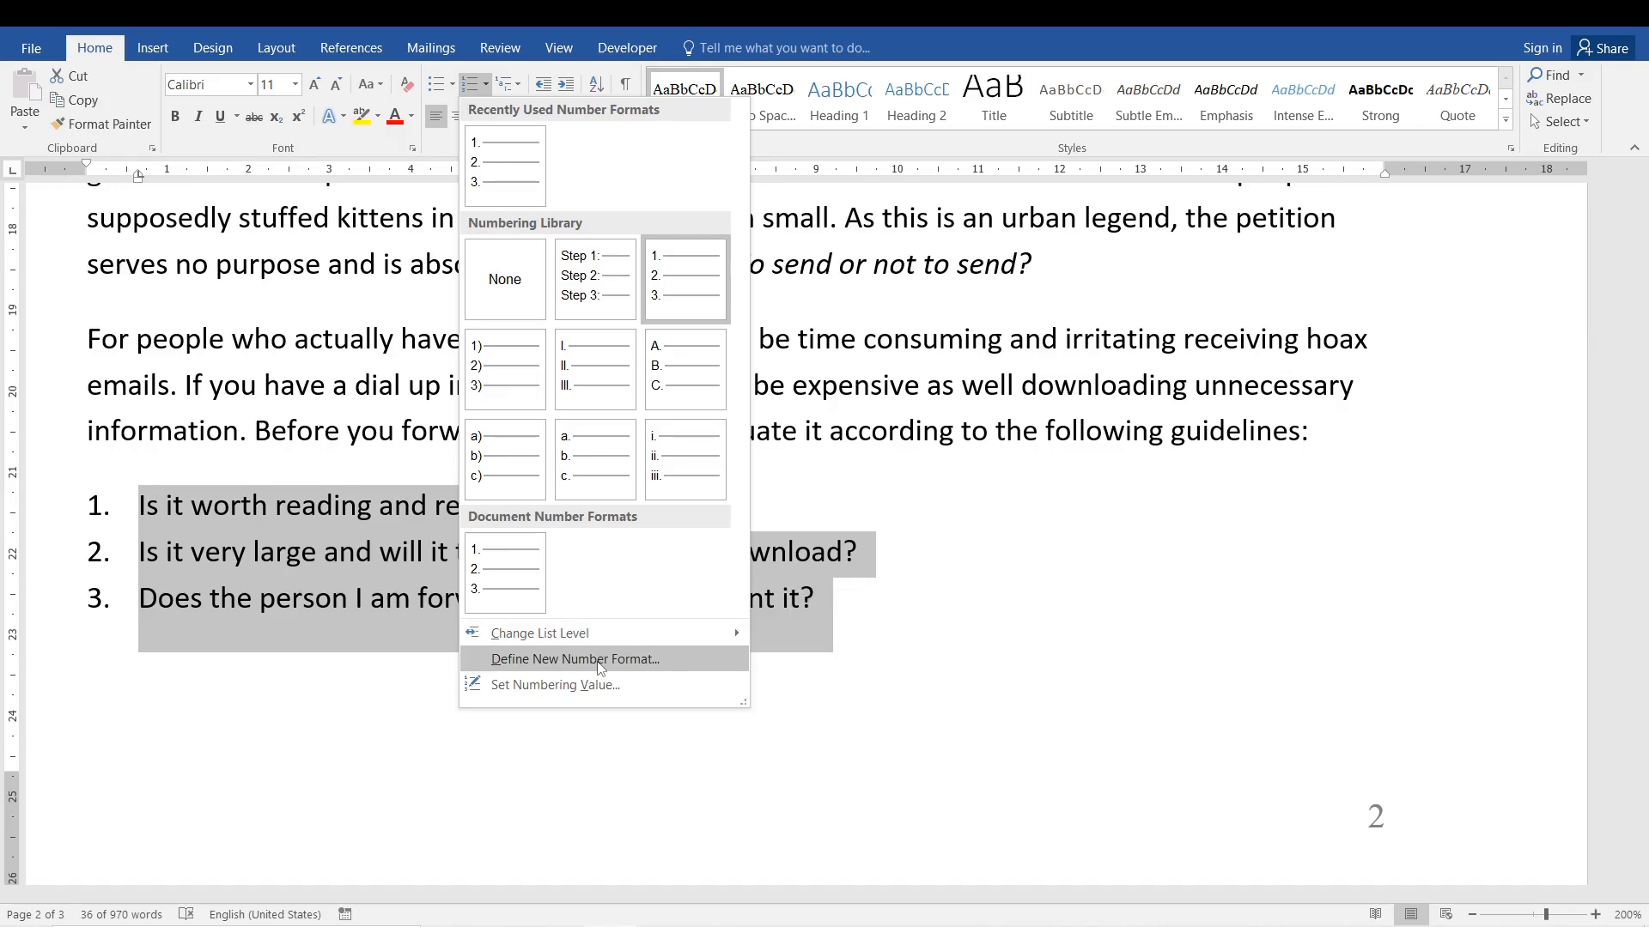
left_click(600, 660)
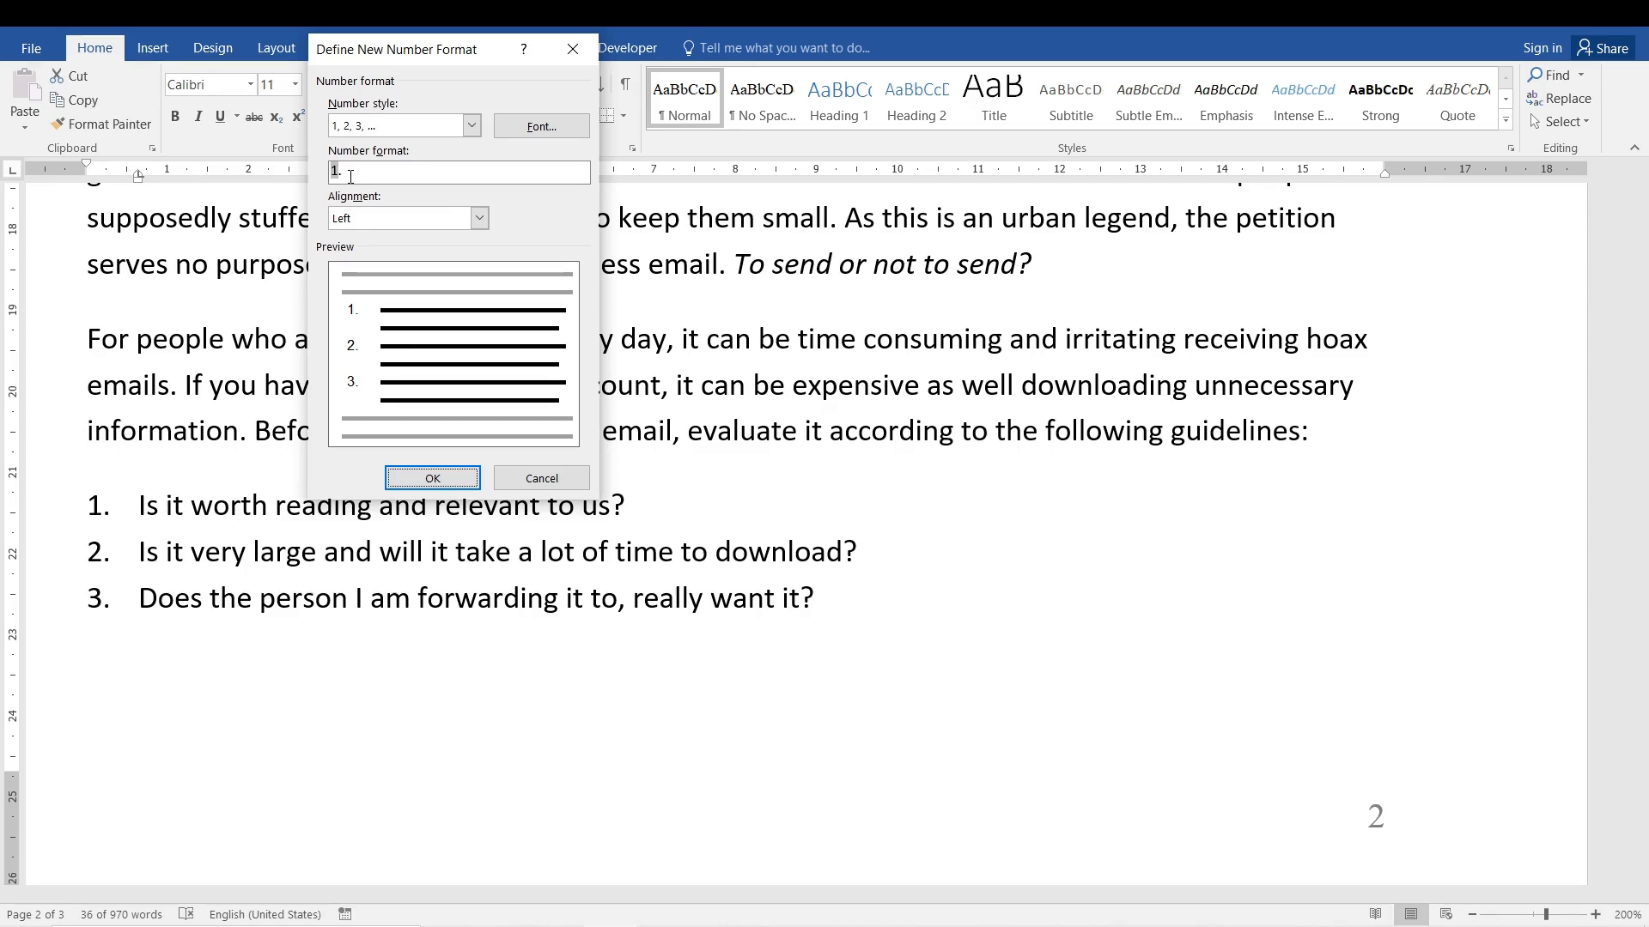
left_click(471, 126)
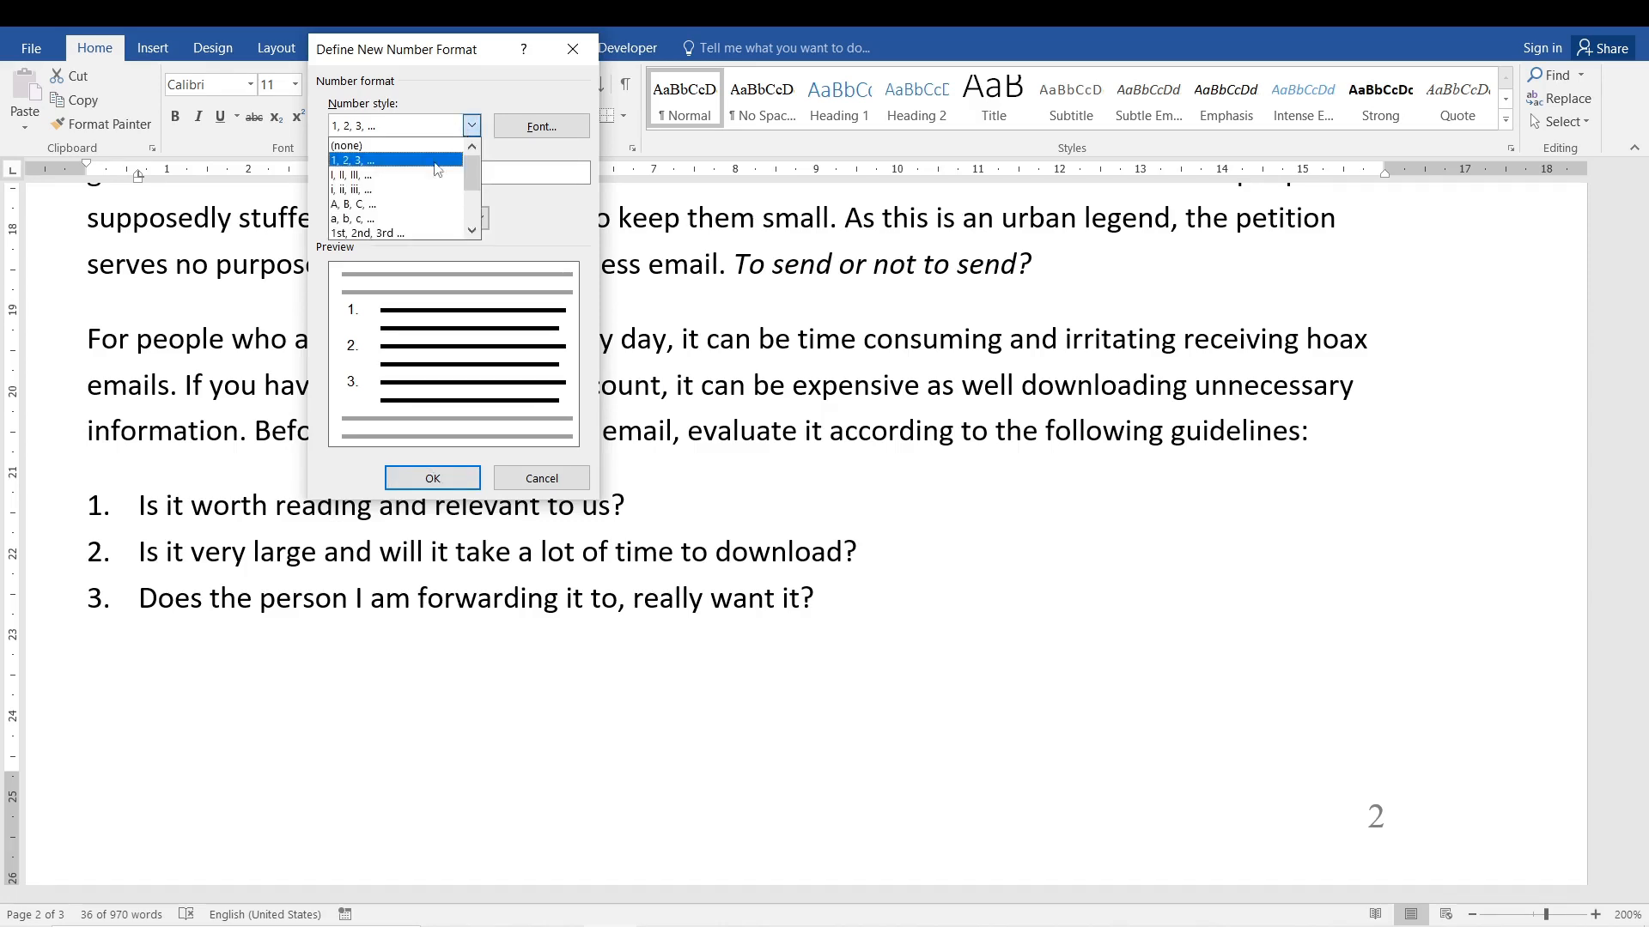
mouse_move(473, 174)
left_mouse_down()
mouse_move(477, 225)
mouse_move(478, 141)
left_mouse_up()
left_click(560, 213)
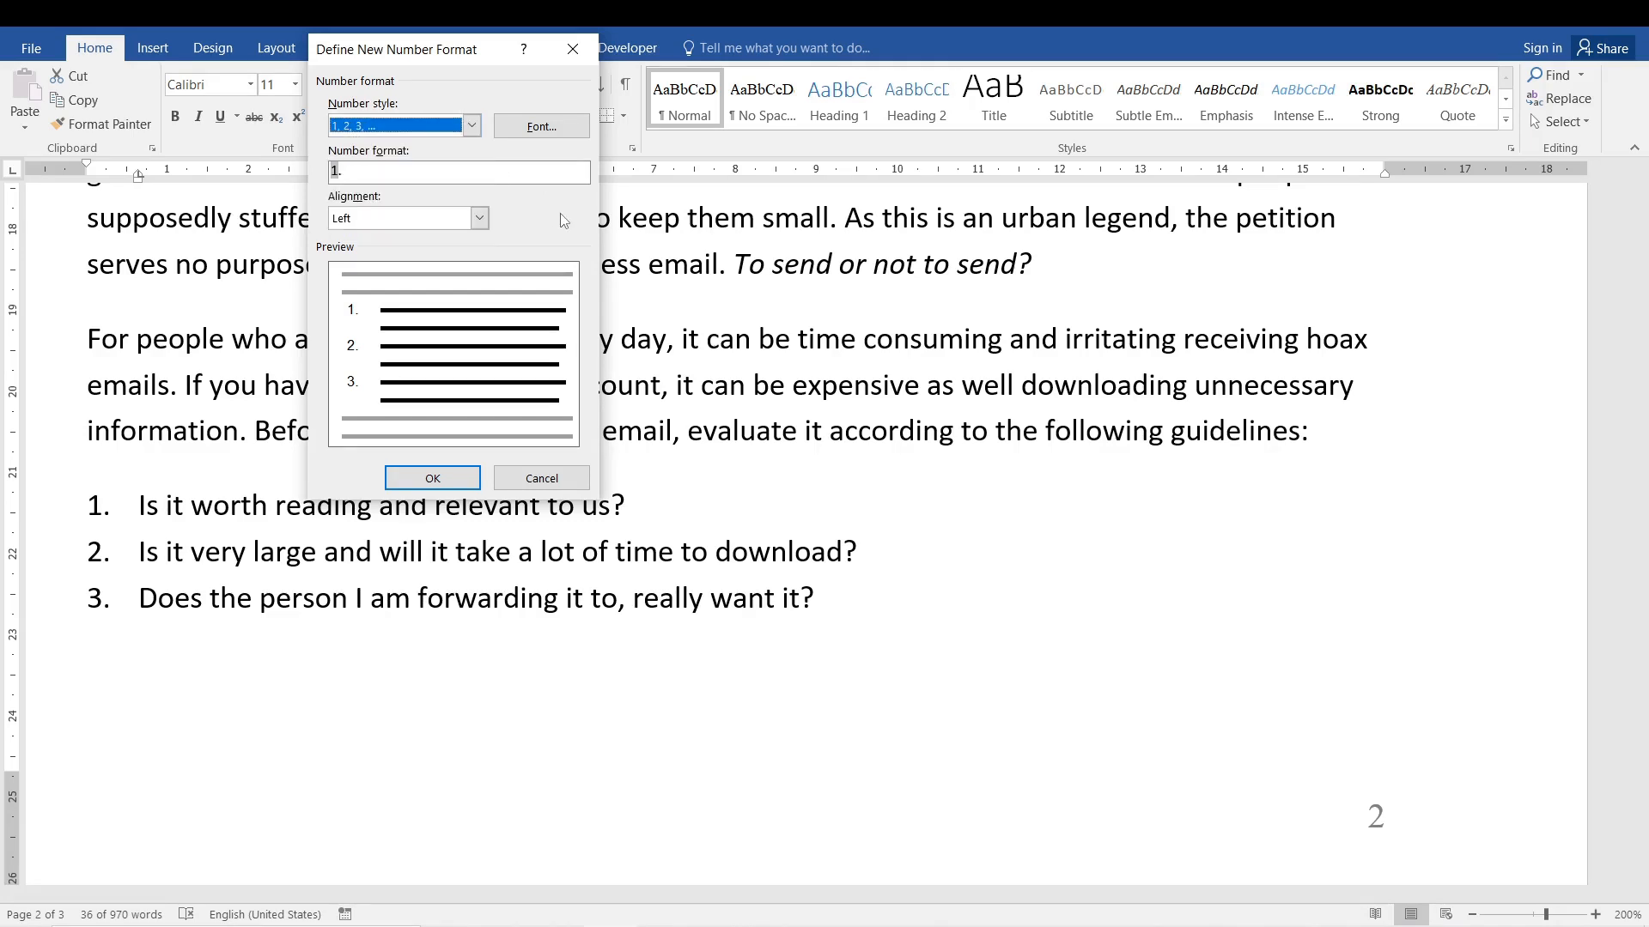
Try a closing parenthesis, three dots and a hyphen after the number in the number format, and discard the new format.
left_click(355, 171)
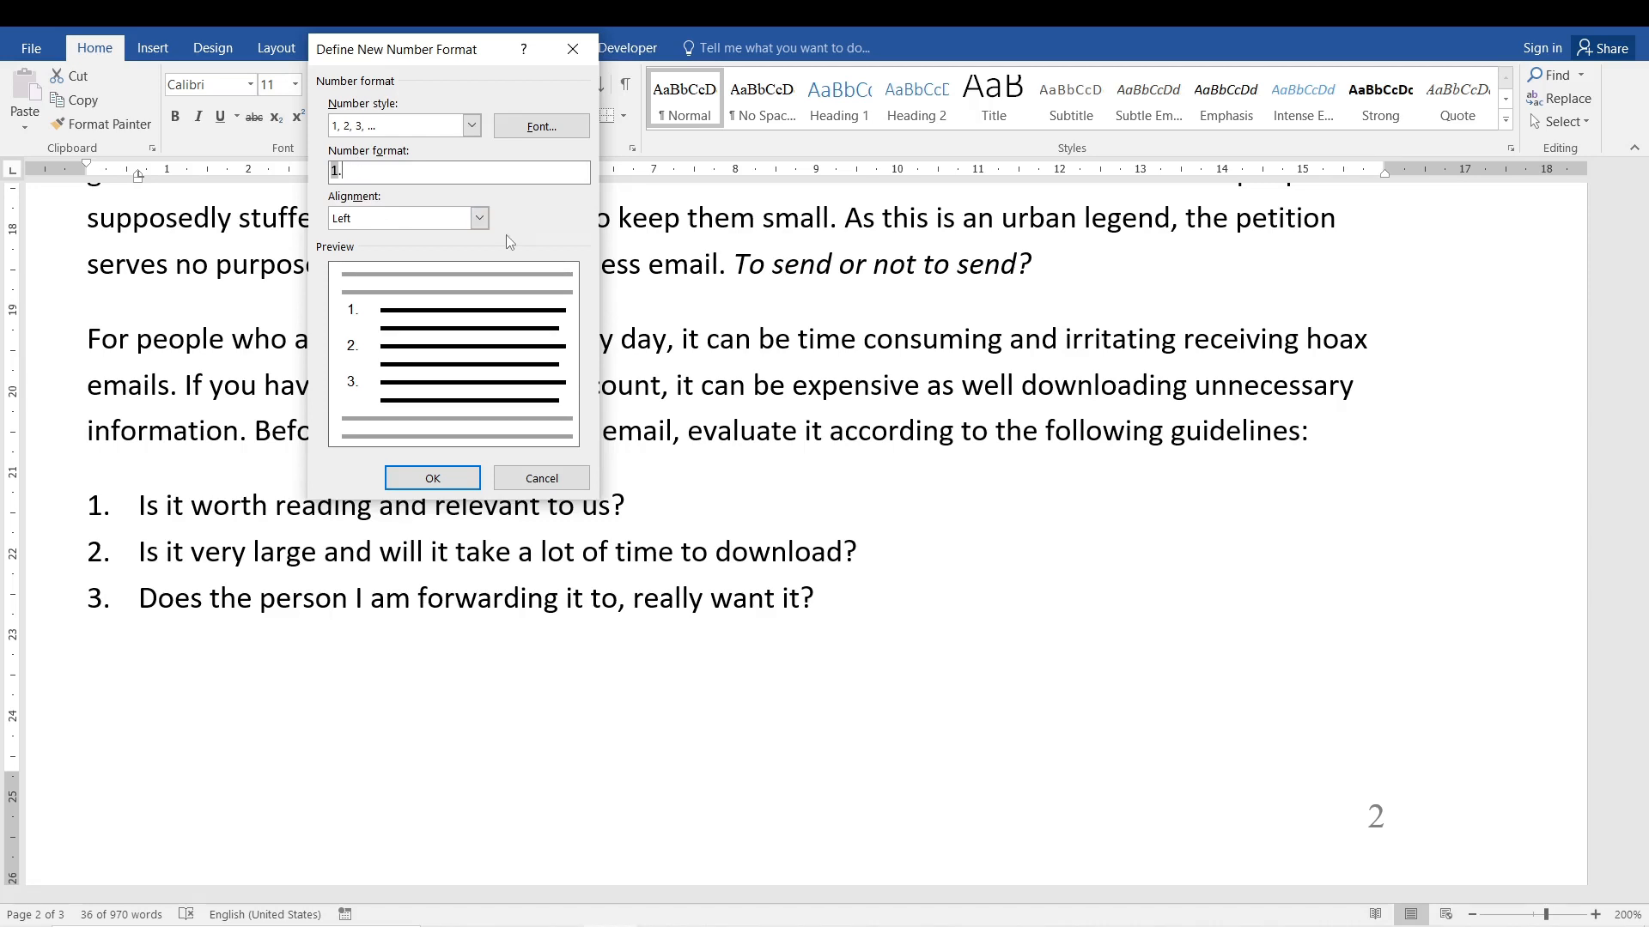
key("BackSpace")
type(")")
key("BackSpace")
type("...")
key("BackSpace")
key("BackSpace")
key("BackSpace")
type("-")
key("Escape")
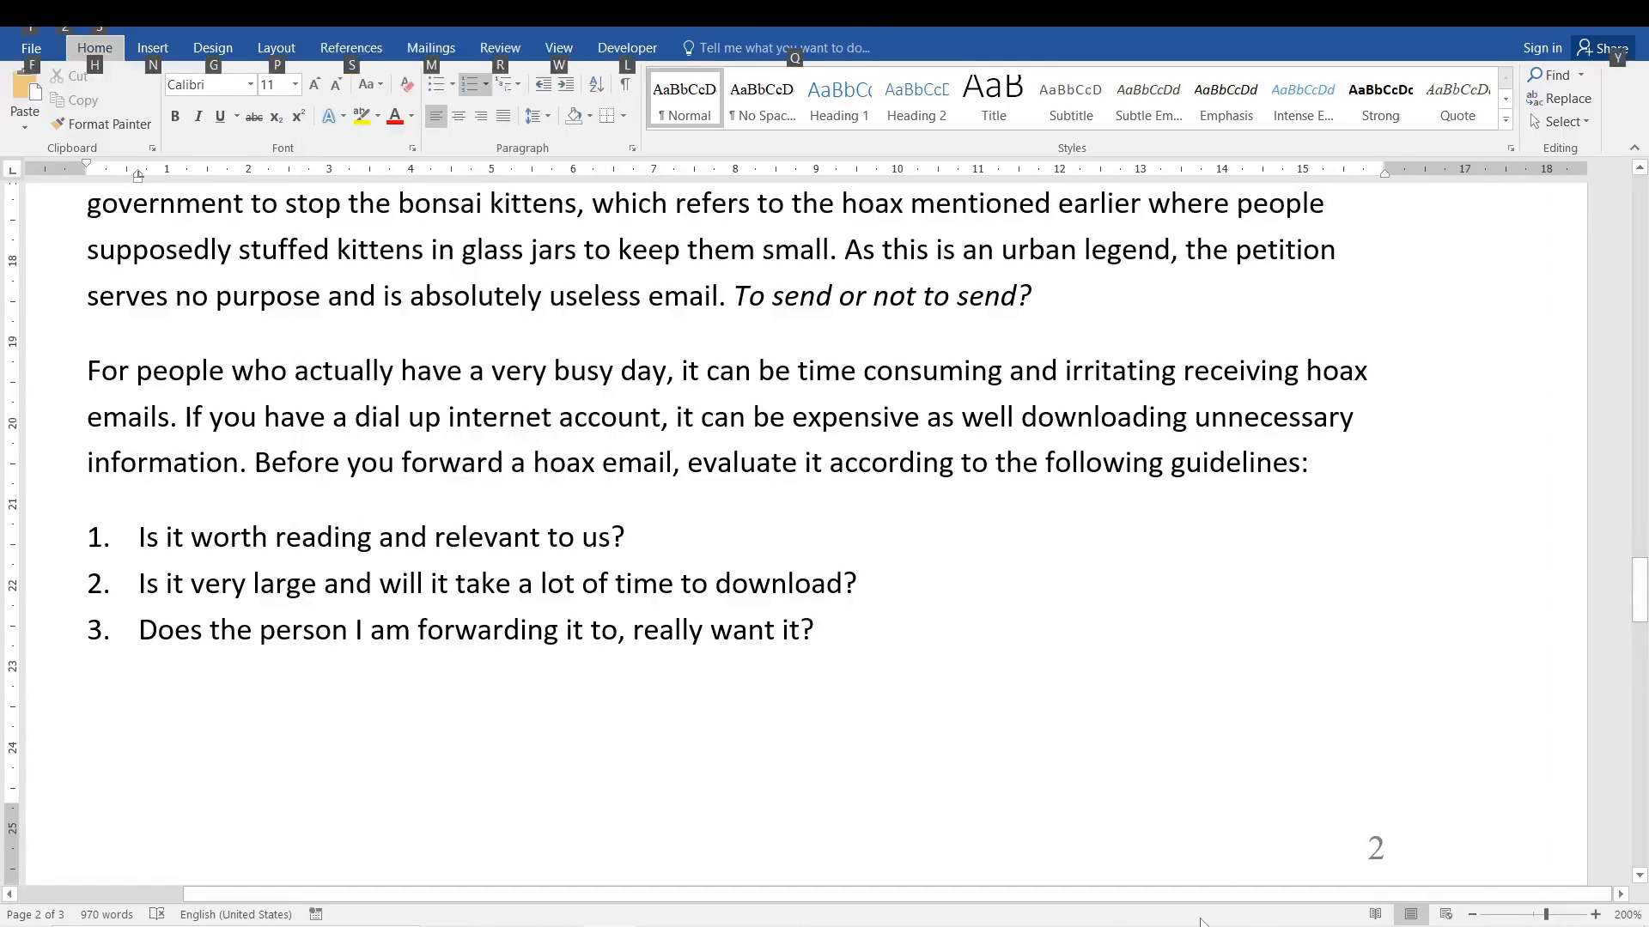
key("alt")
left_click(878, 569)
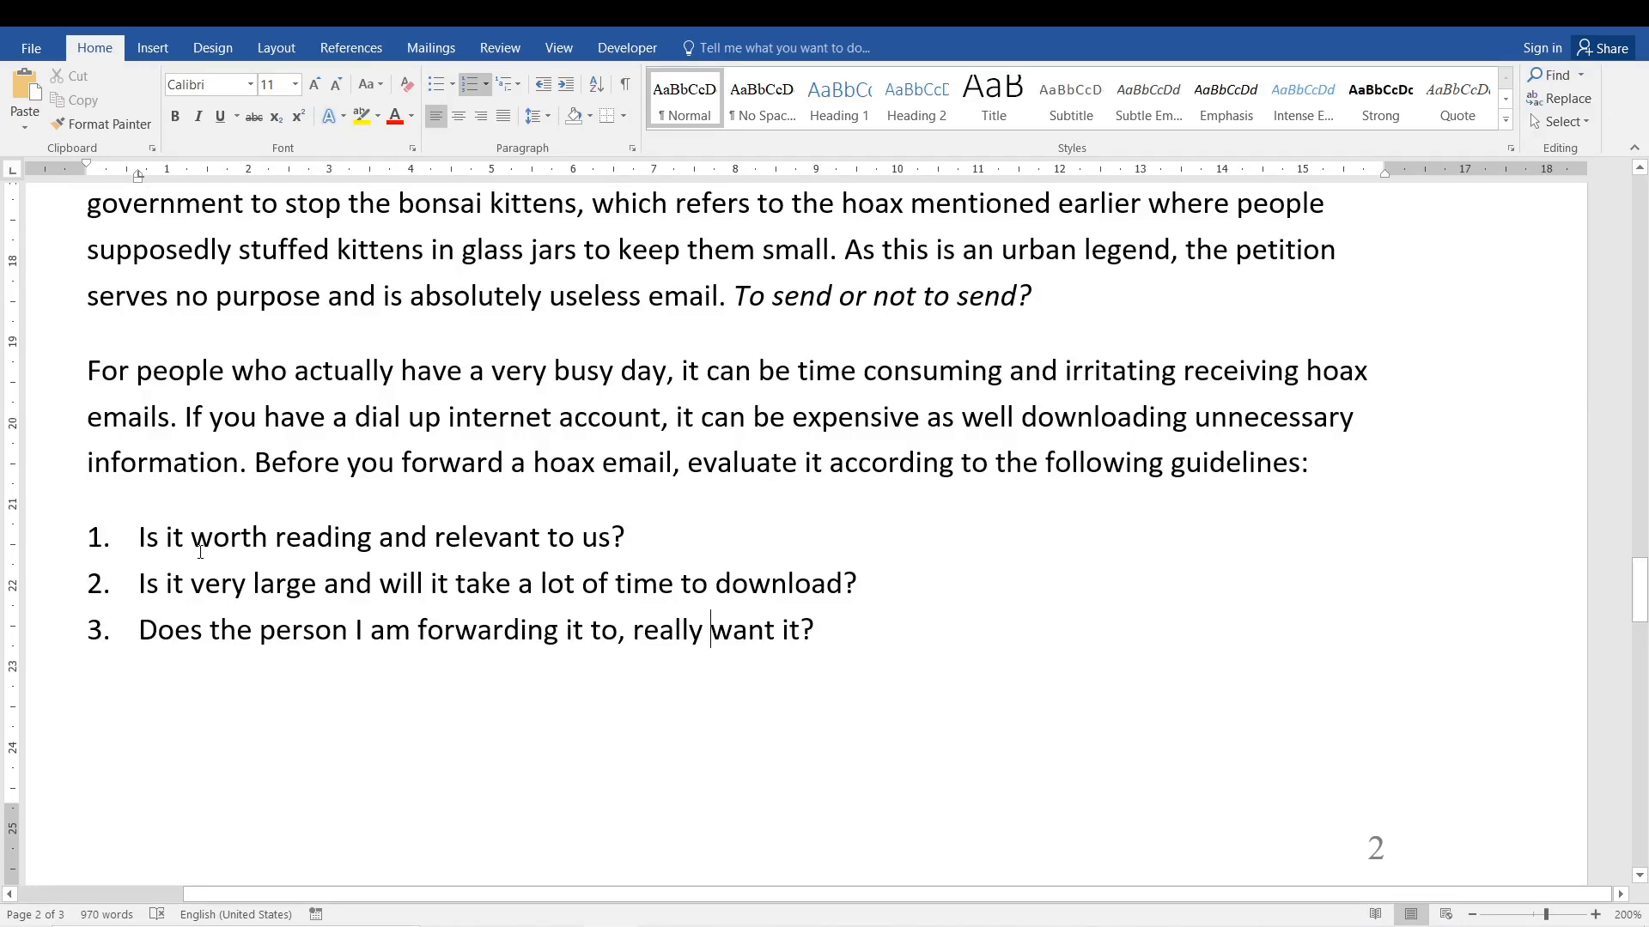
left_click_drag(140, 541, 610, 537)
left_click(305, 541)
left_click(428, 538)
left_click(557, 538)
left_click(599, 539)
left_click_drag(691, 468, 839, 472)
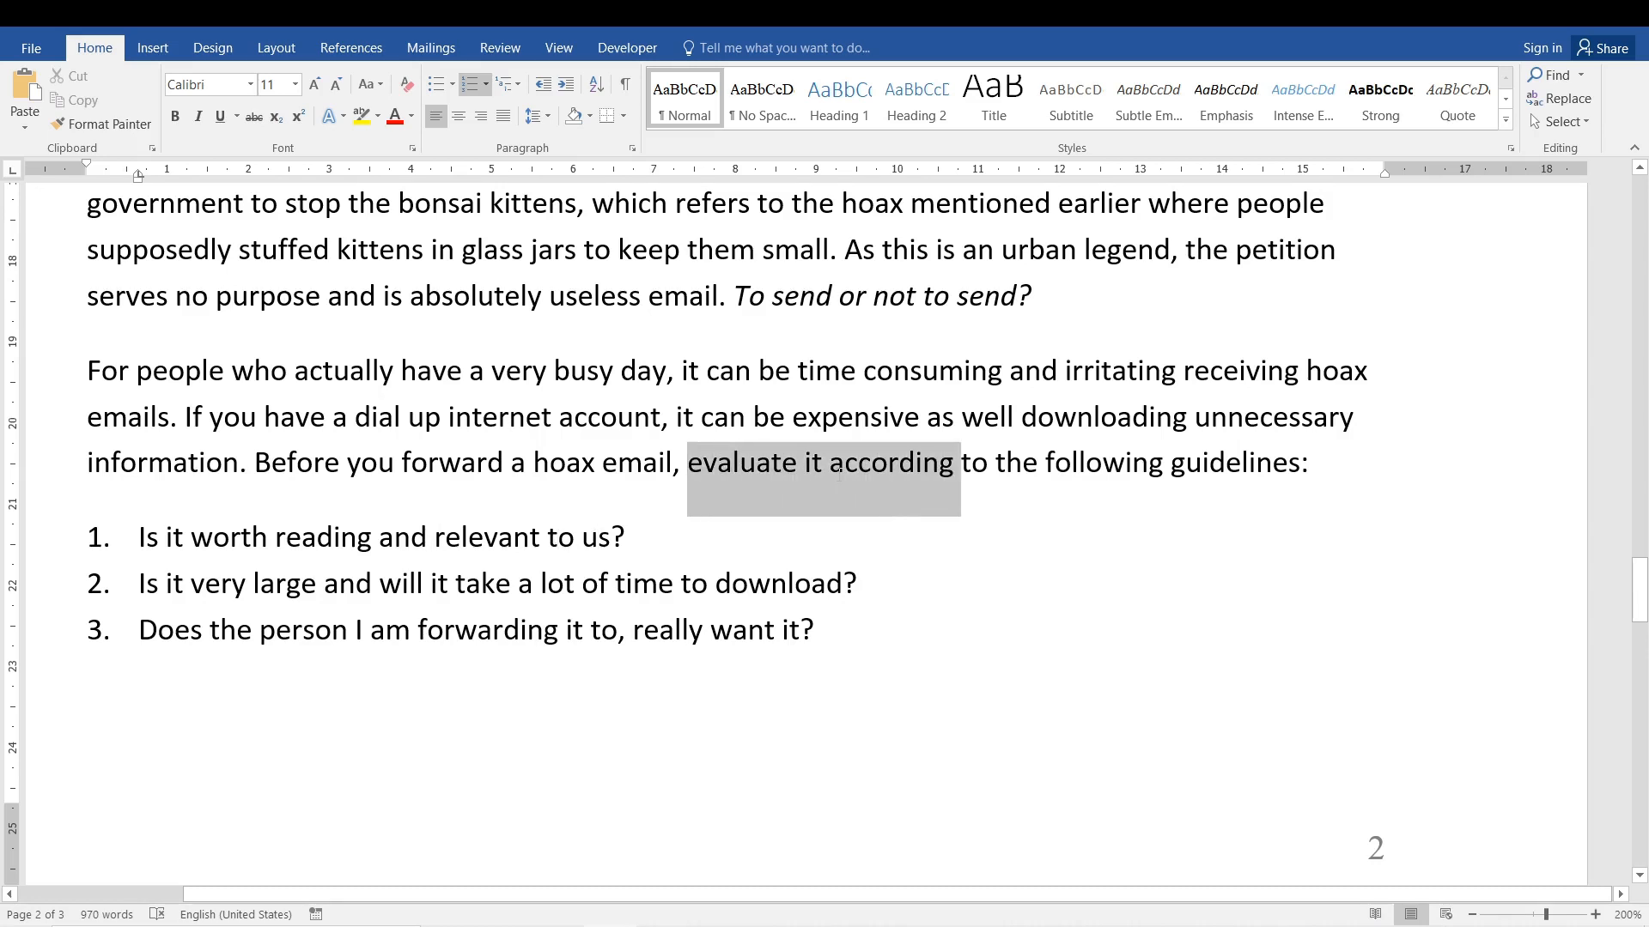
left_click_drag(869, 468, 1298, 480)
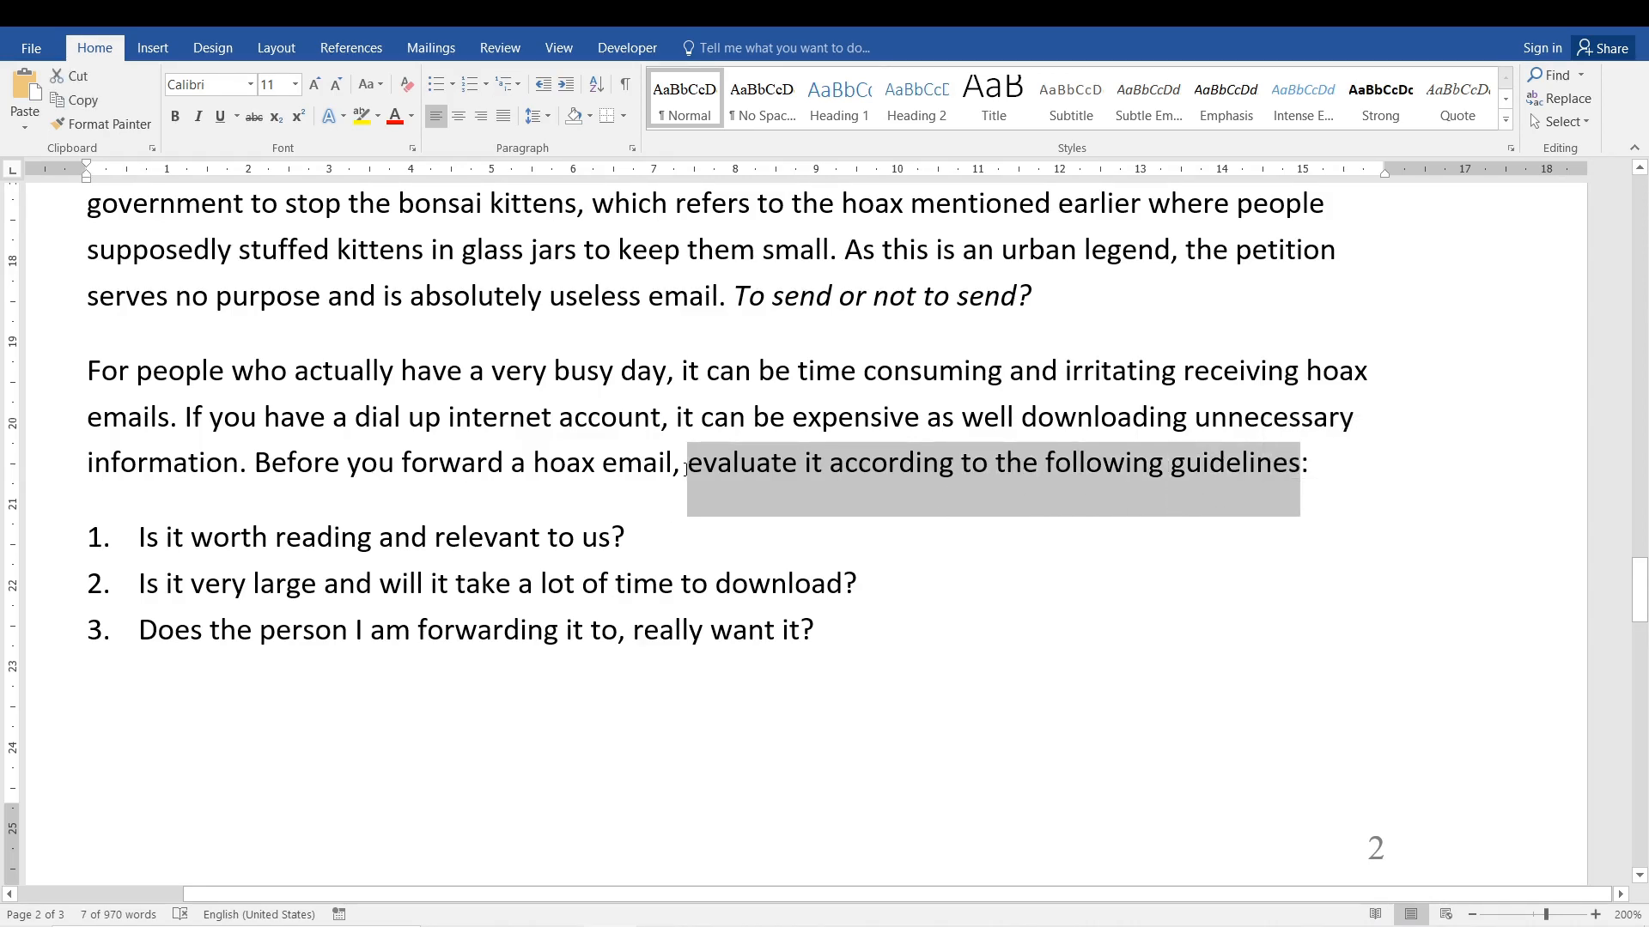
left_click(184, 539)
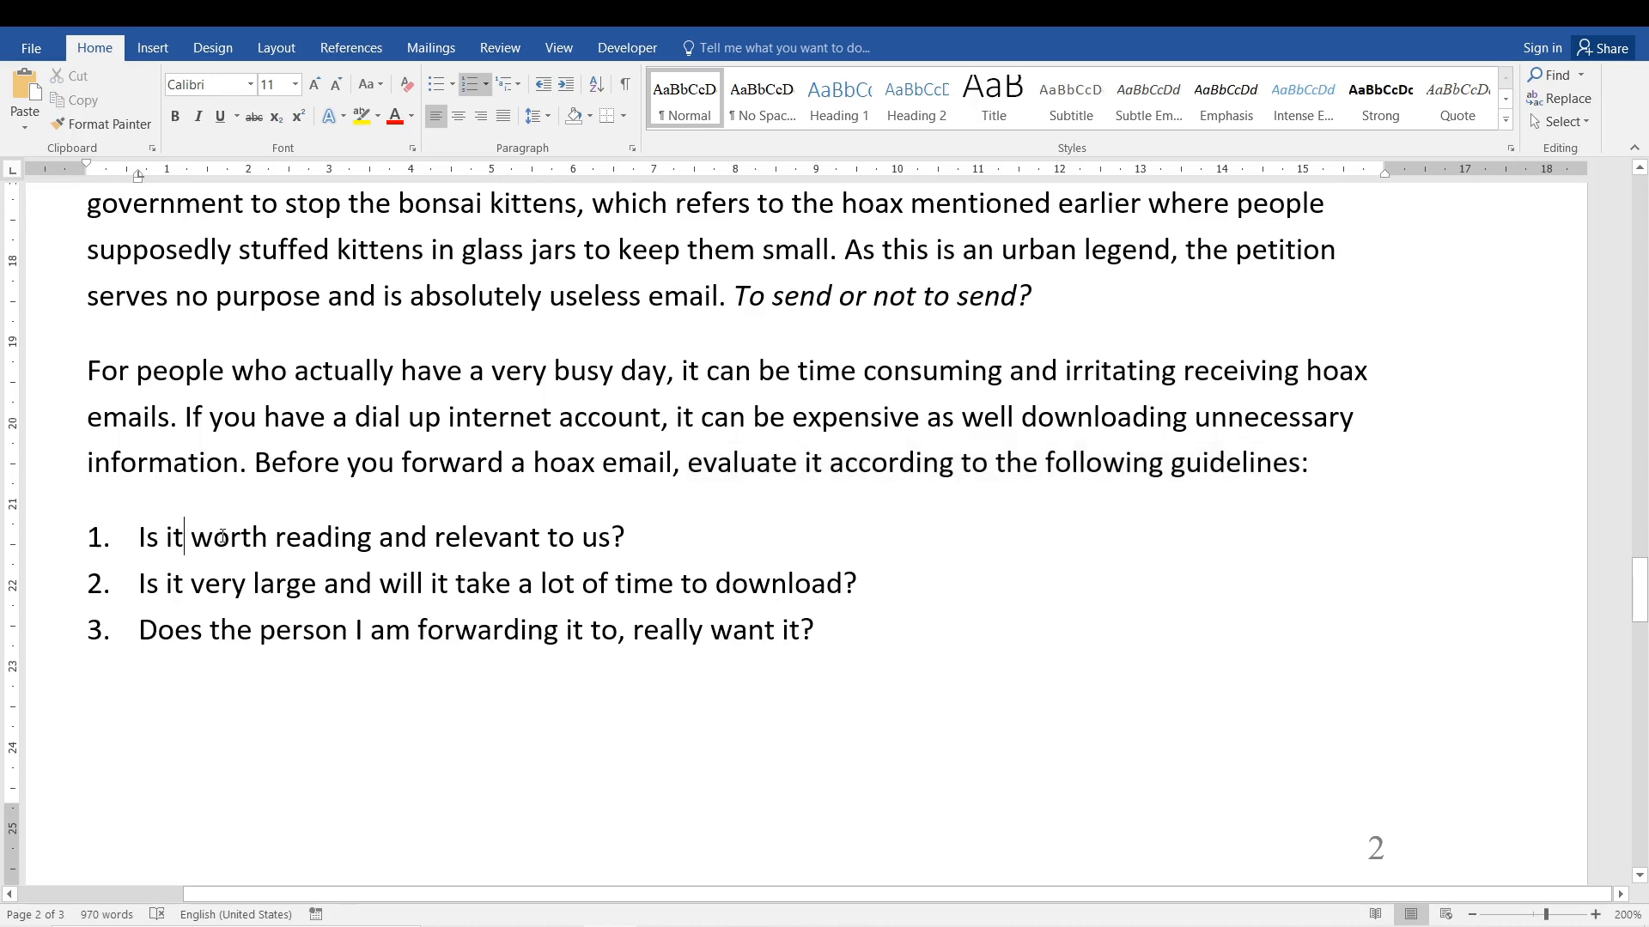
left_click(640, 546)
left_click_drag(67, 541, 67, 629)
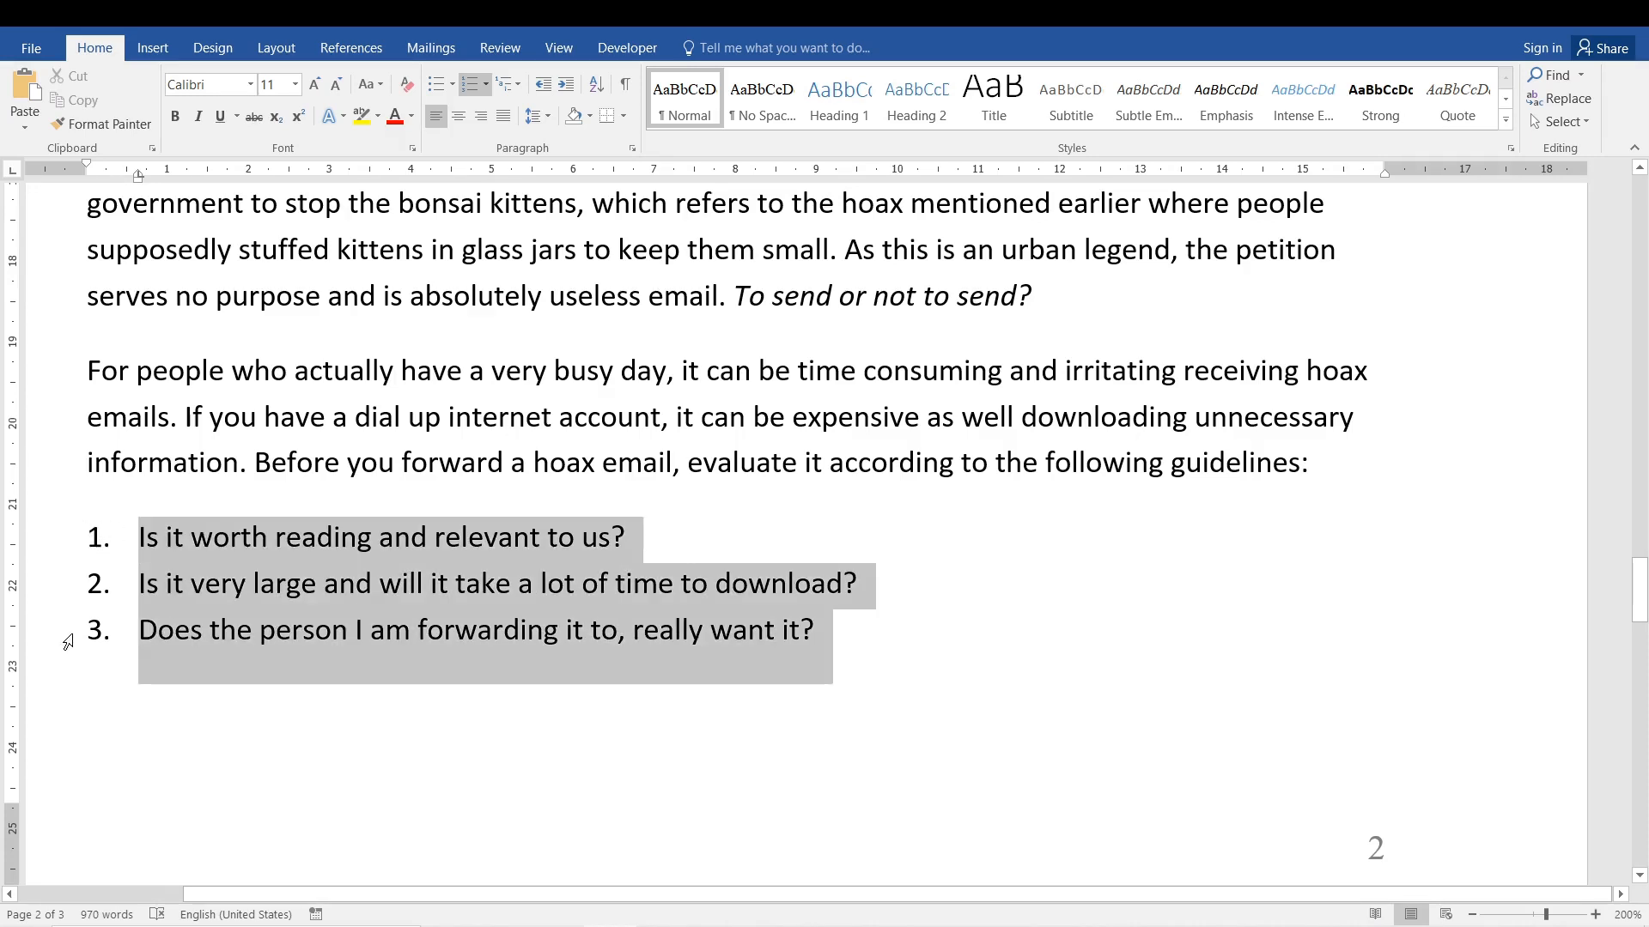
Add a numbered item reading "Yes, it's worth reading" below the first guideline question.
left_click(667, 534)
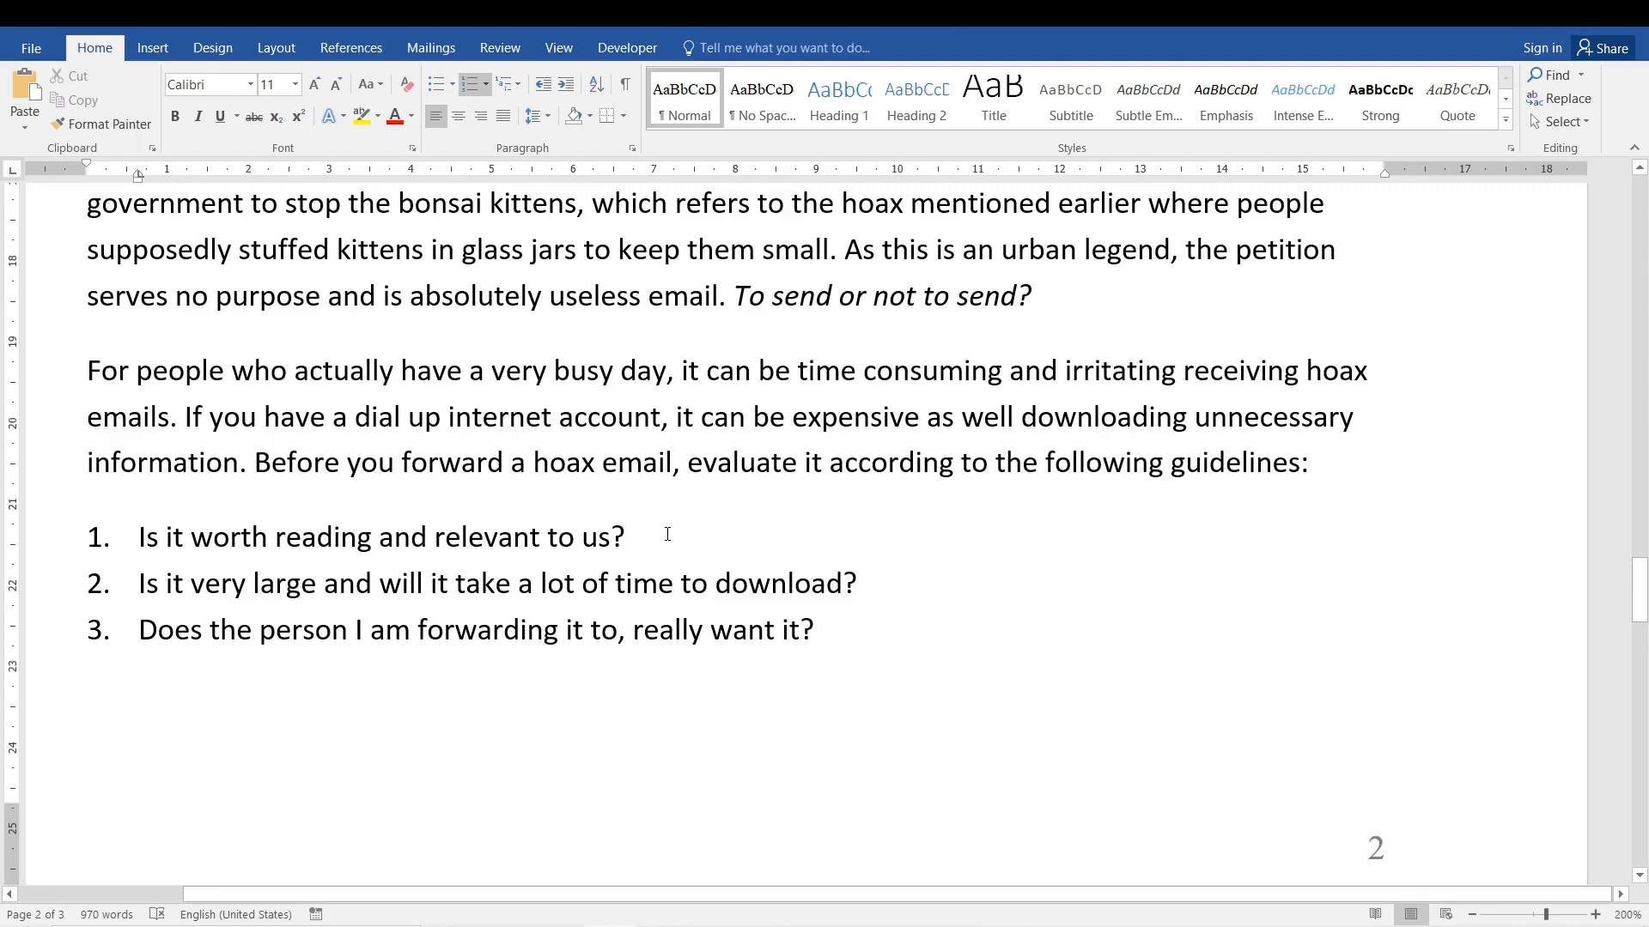
key("Return")
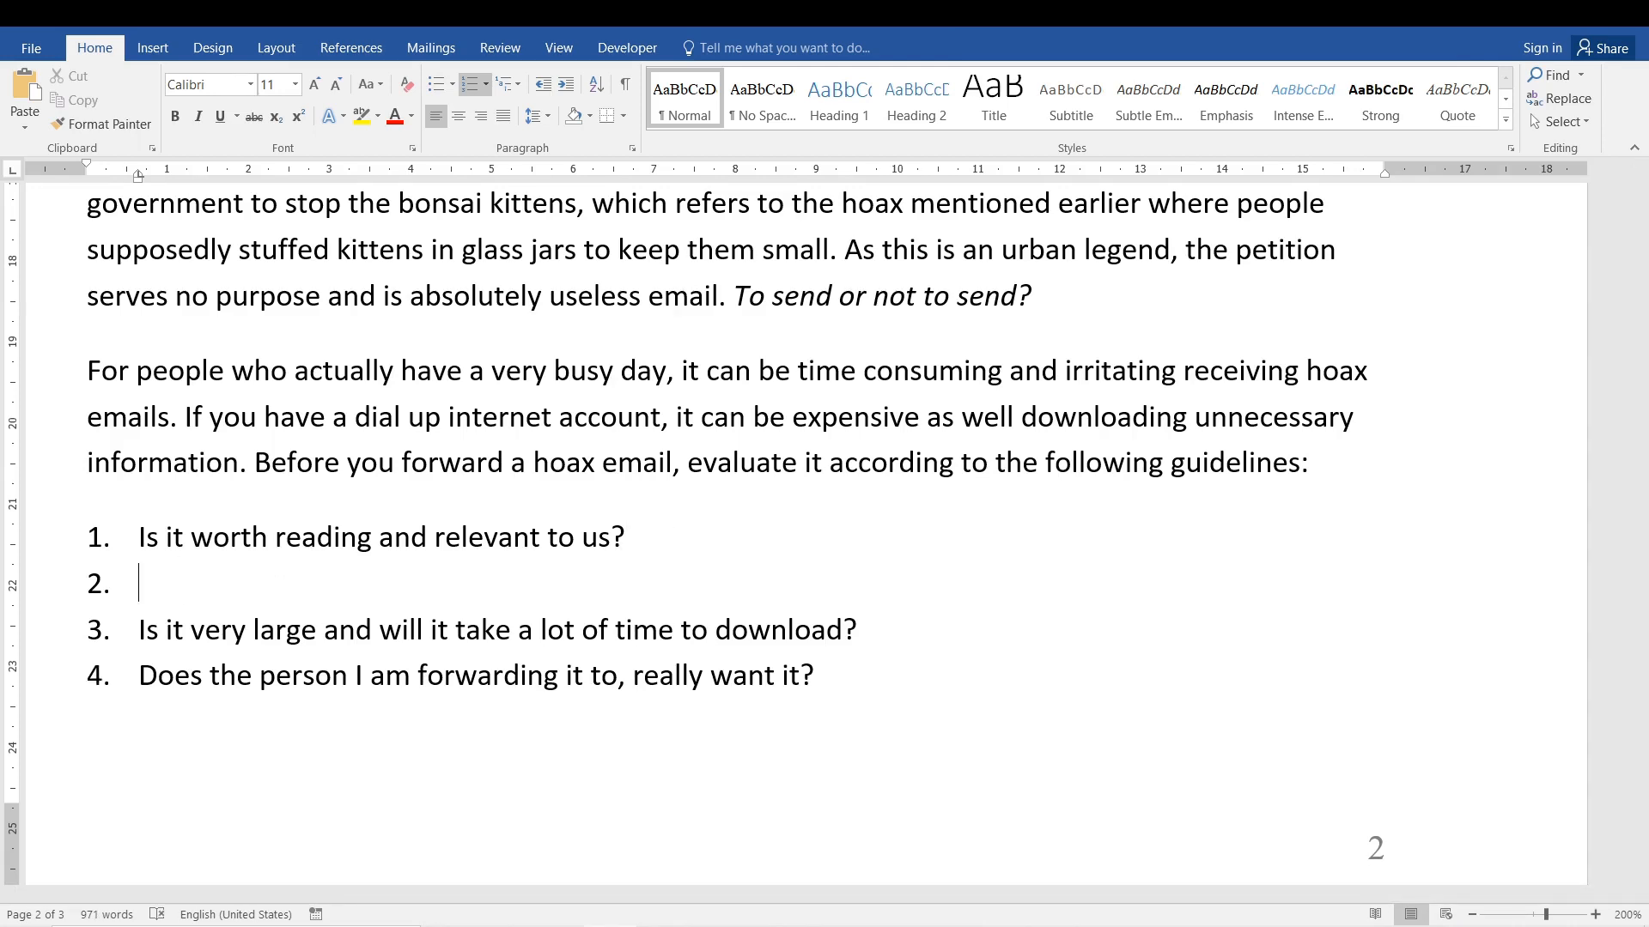
type("Yes")
type(", i")
type("t’s")
key("BackSpace")
type("'s ")
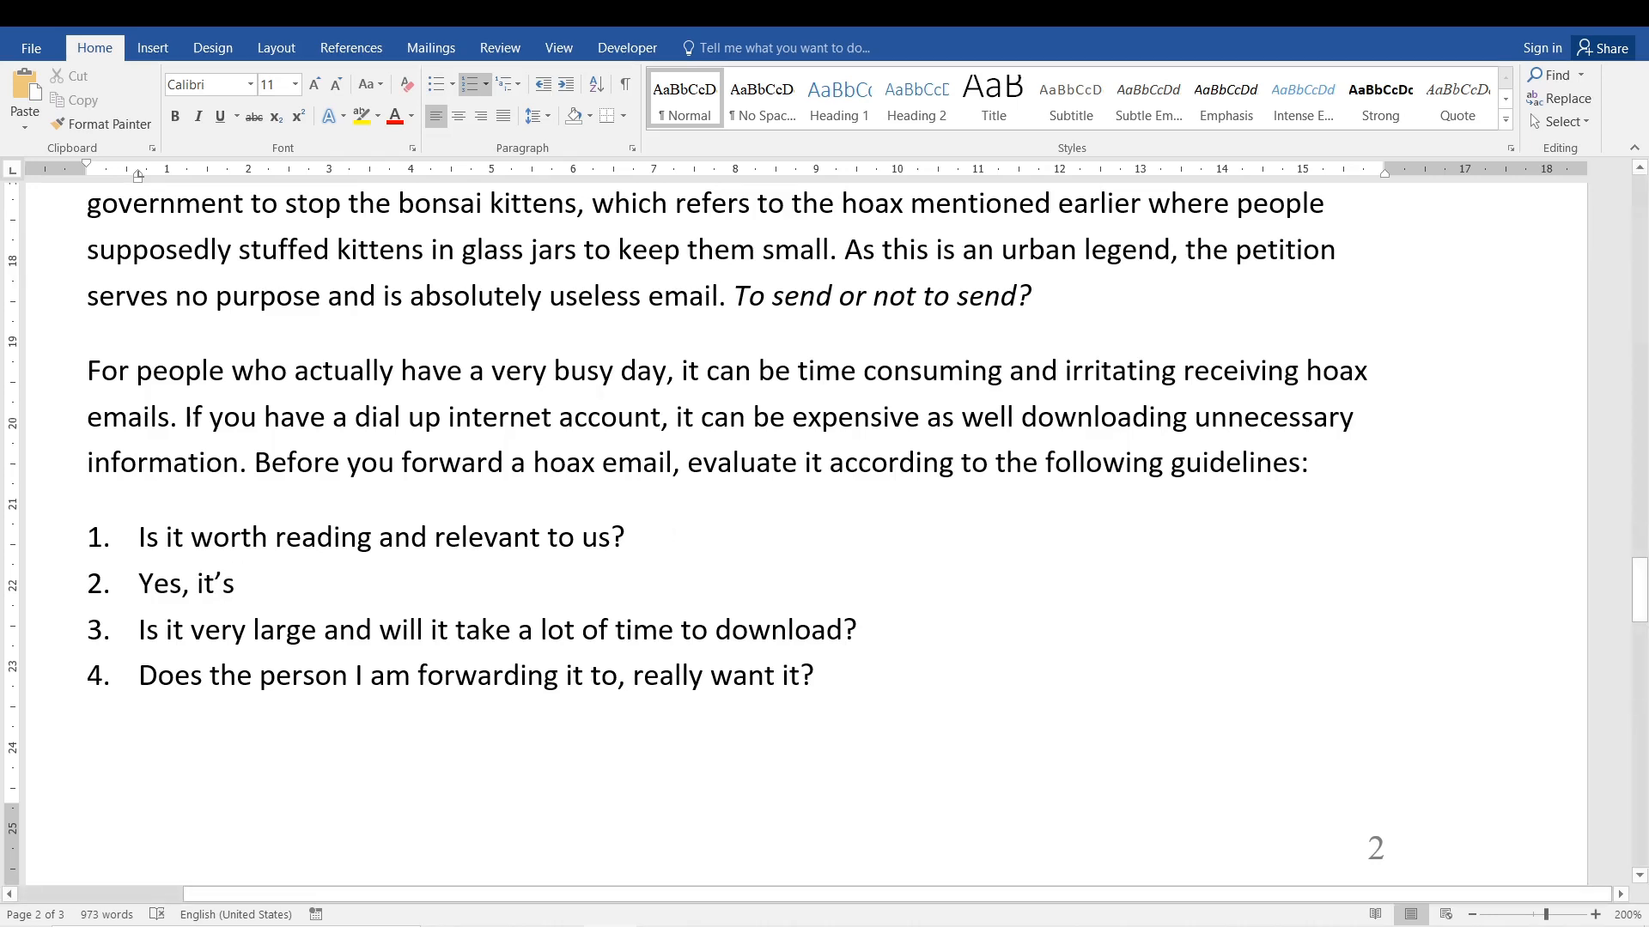
type("worth reading")
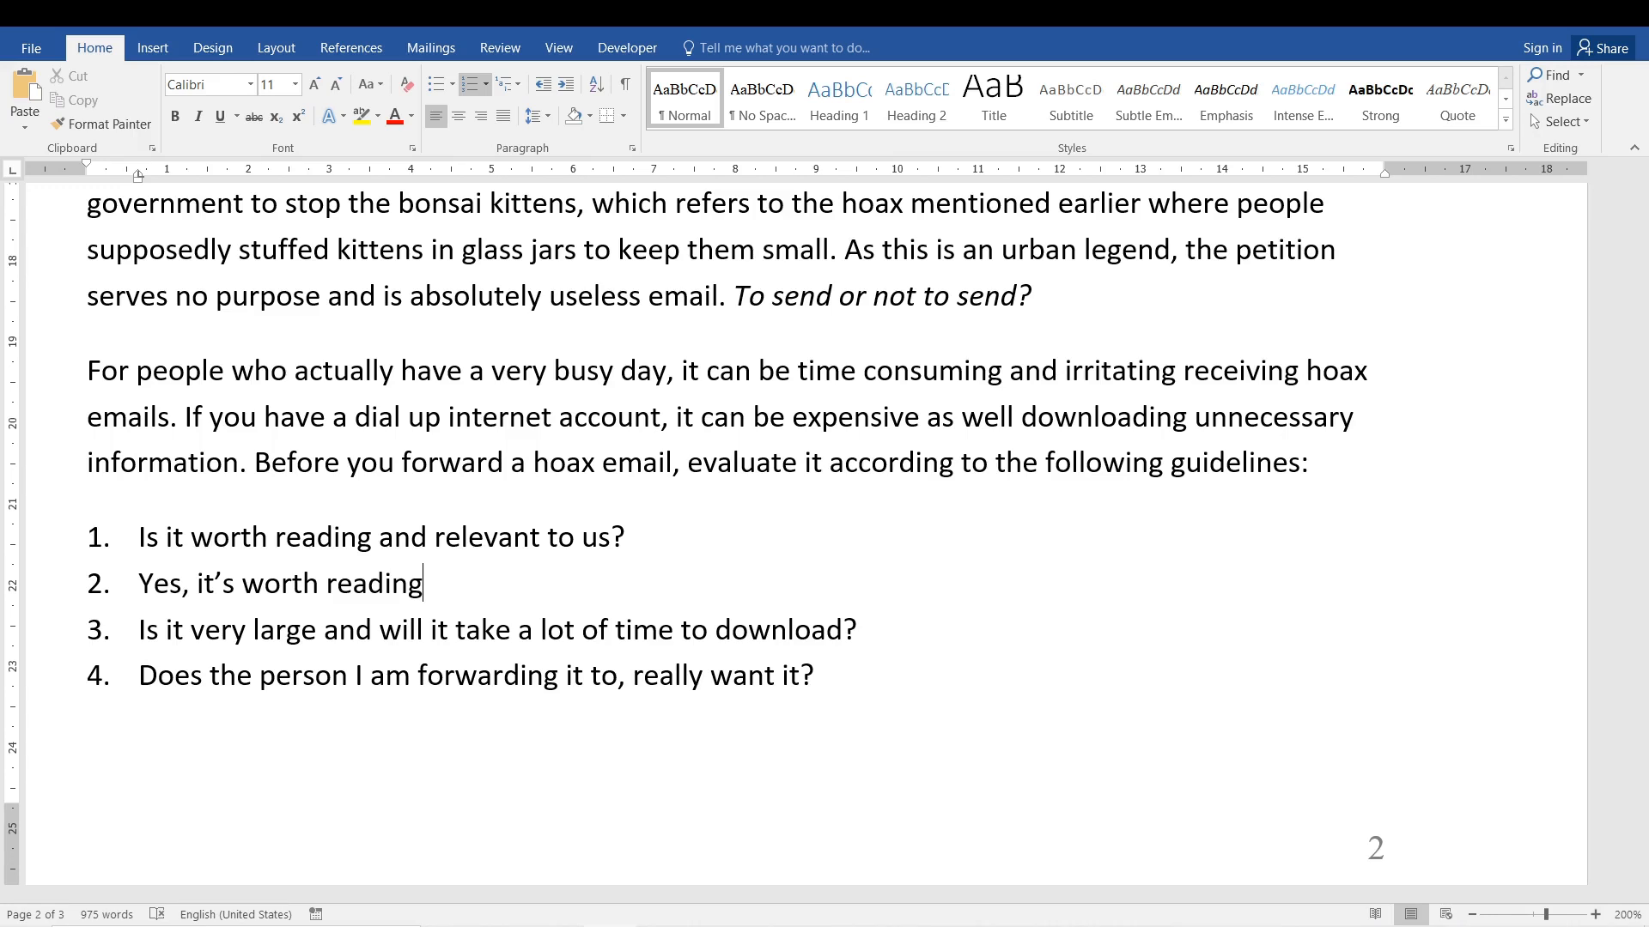
type(".")
Replace the text of the new item with "Yes?" and add another numbered item "No?" below it.
key("BackSpace")
key("BackSpace")
key("BackSpace")
key("BackSpace")
key("BackSpace")
key("BackSpace")
key("BackSpace")
key("BackSpace")
key("BackSpace")
key("BackSpace")
key("BackSpace")
key("BackSpace")
key("BackSpace")
key("BackSpace")
key("BackSpace")
key("BackSpace")
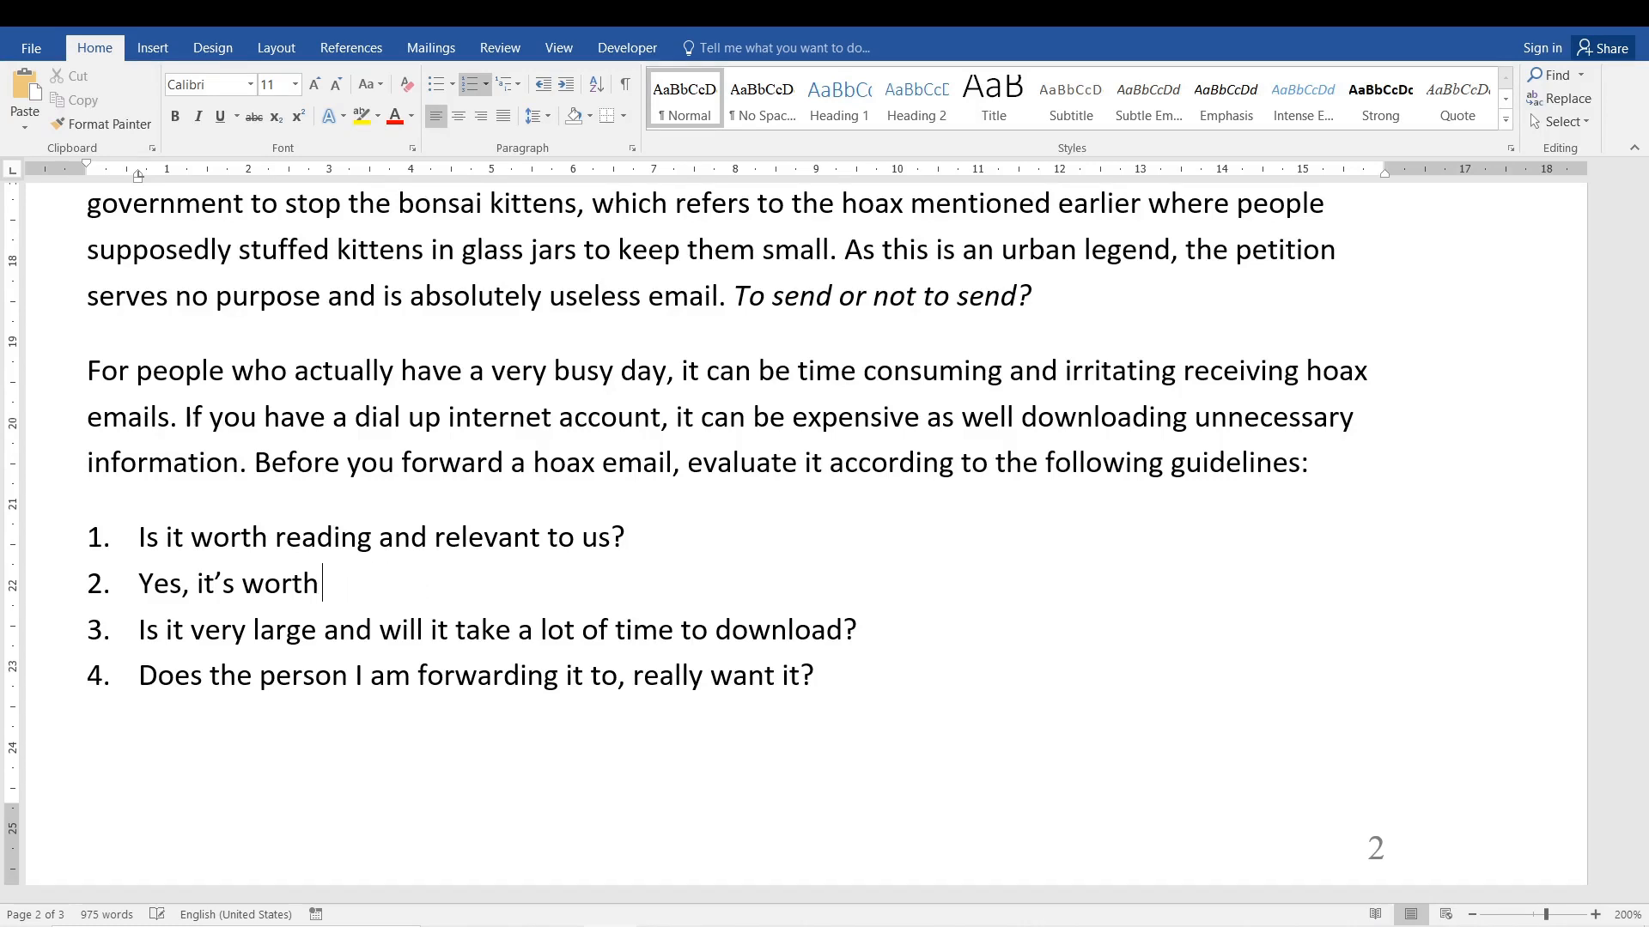
key("BackSpace")
key("BackSpace")
key("BackSpace")
key("BackSpace")
key("BackSpace")
key("BackSpace")
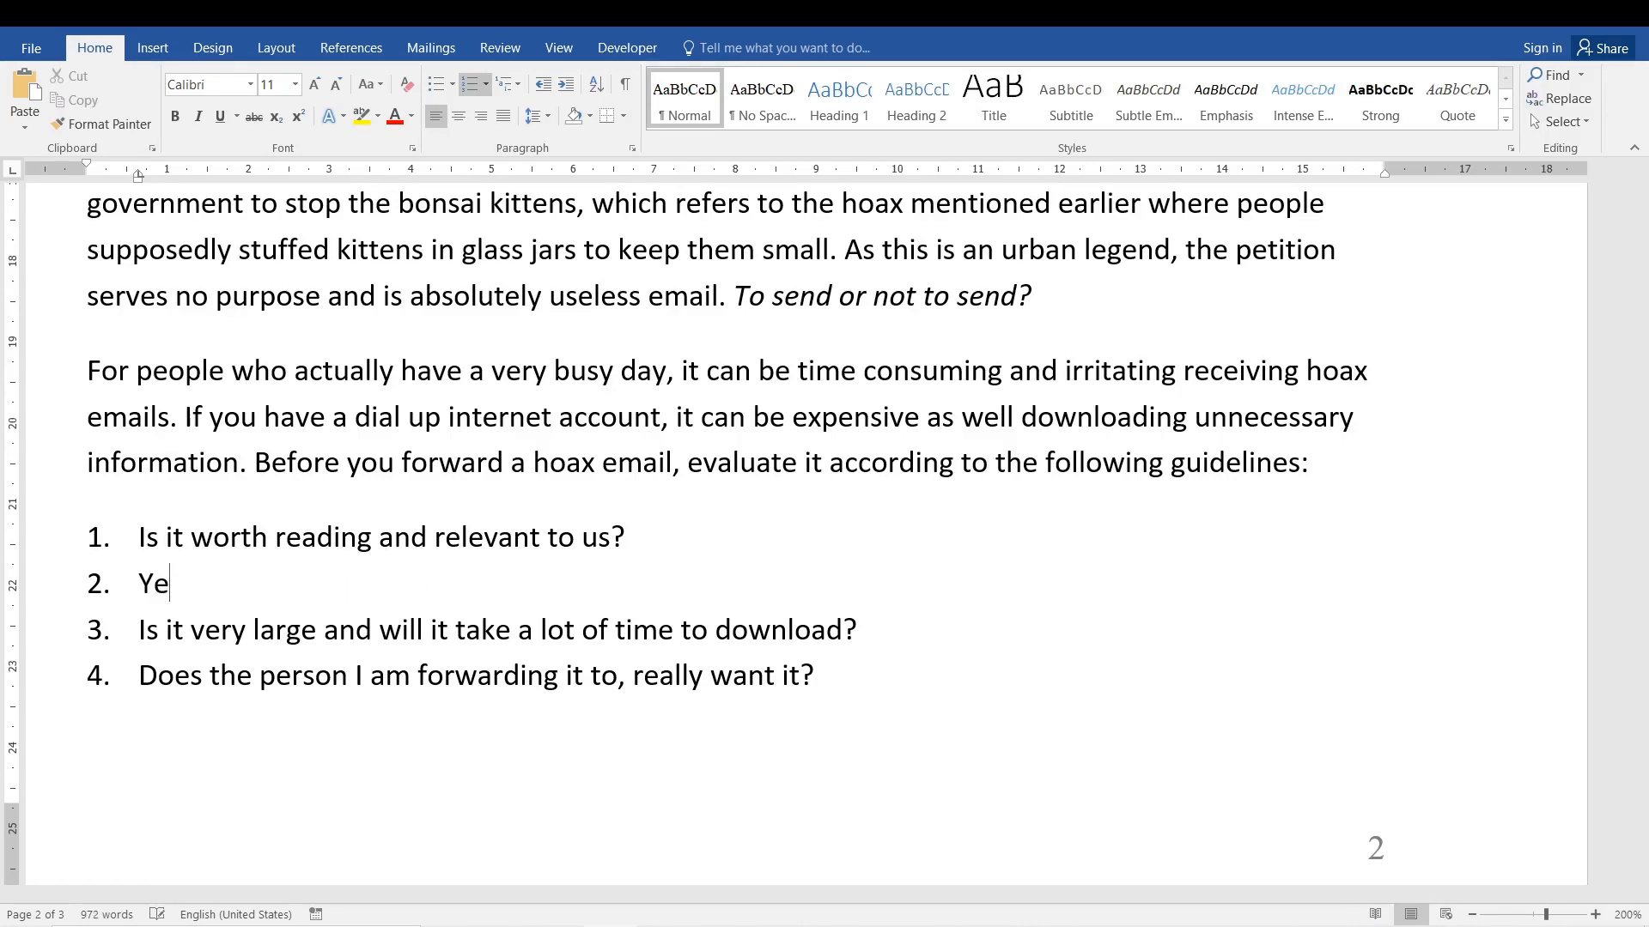
type("s?")
key("Return")
type("No?")
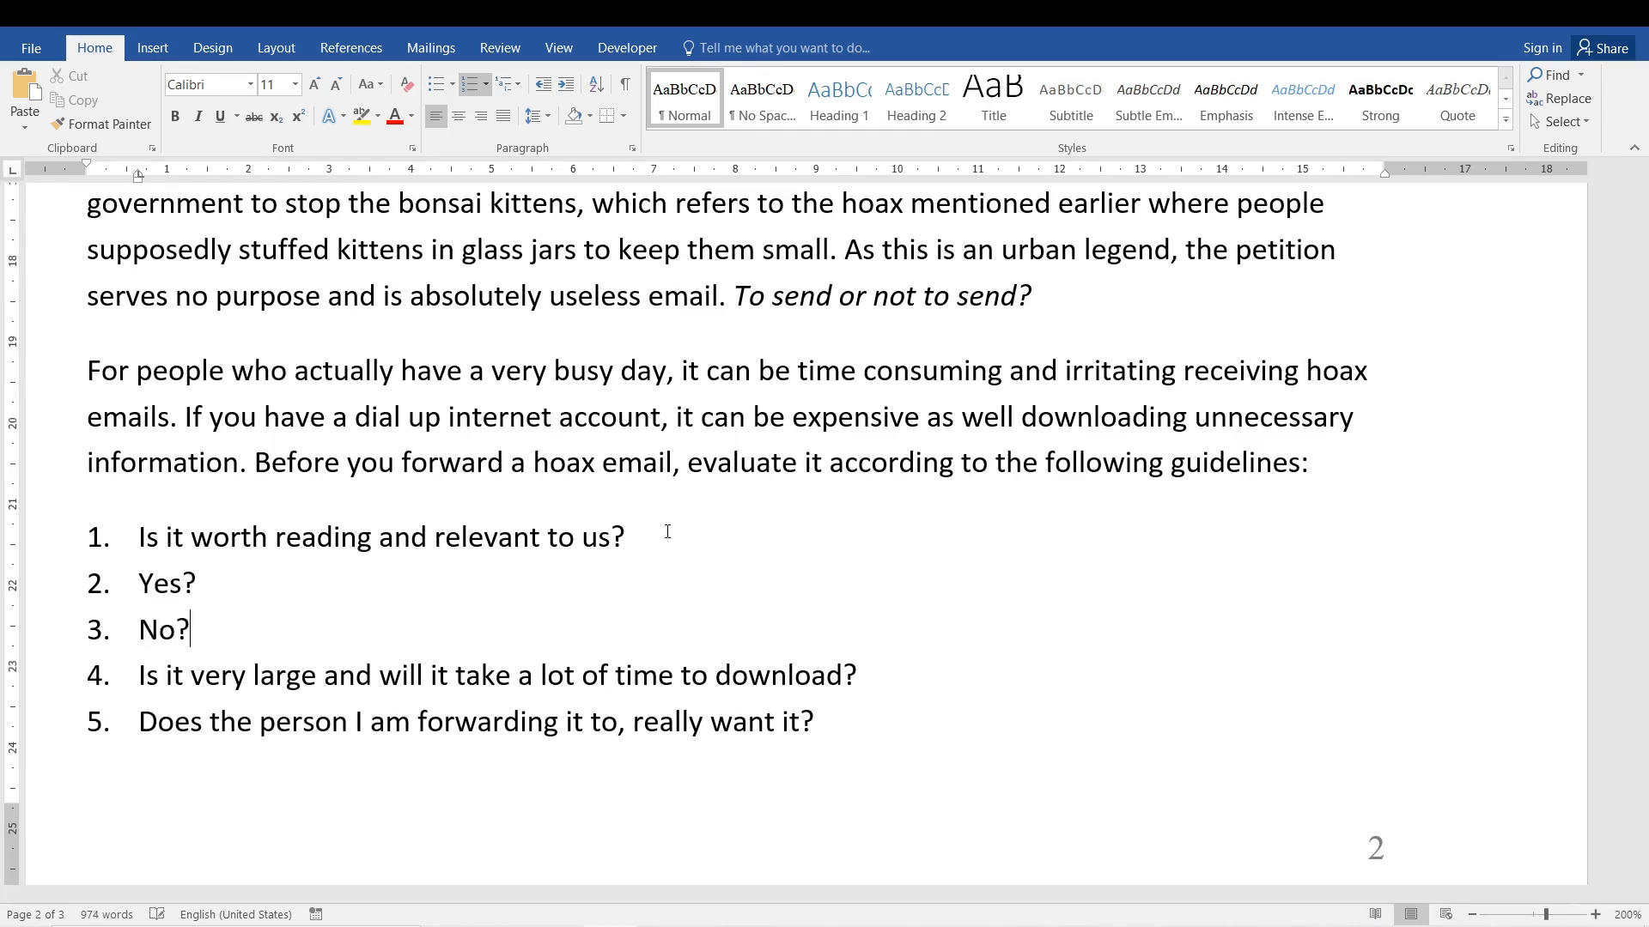
Examine how the Yes? and No? answers are numbered within the guideline list.
left_click(139, 584)
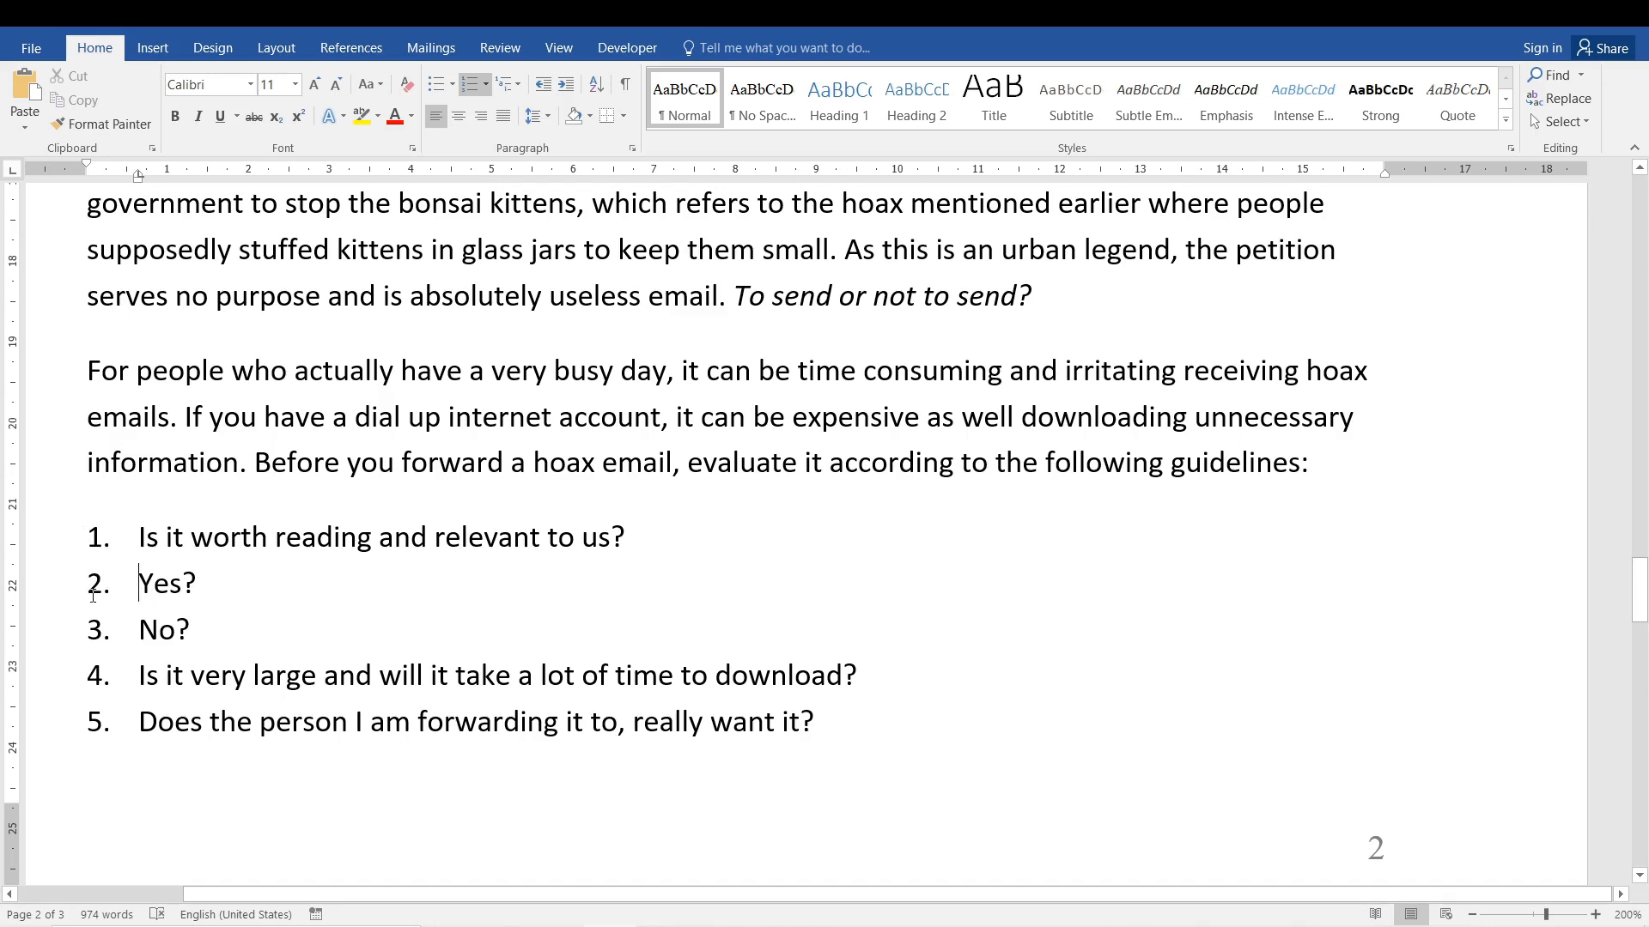
left_click(97, 586)
left_click(95, 631)
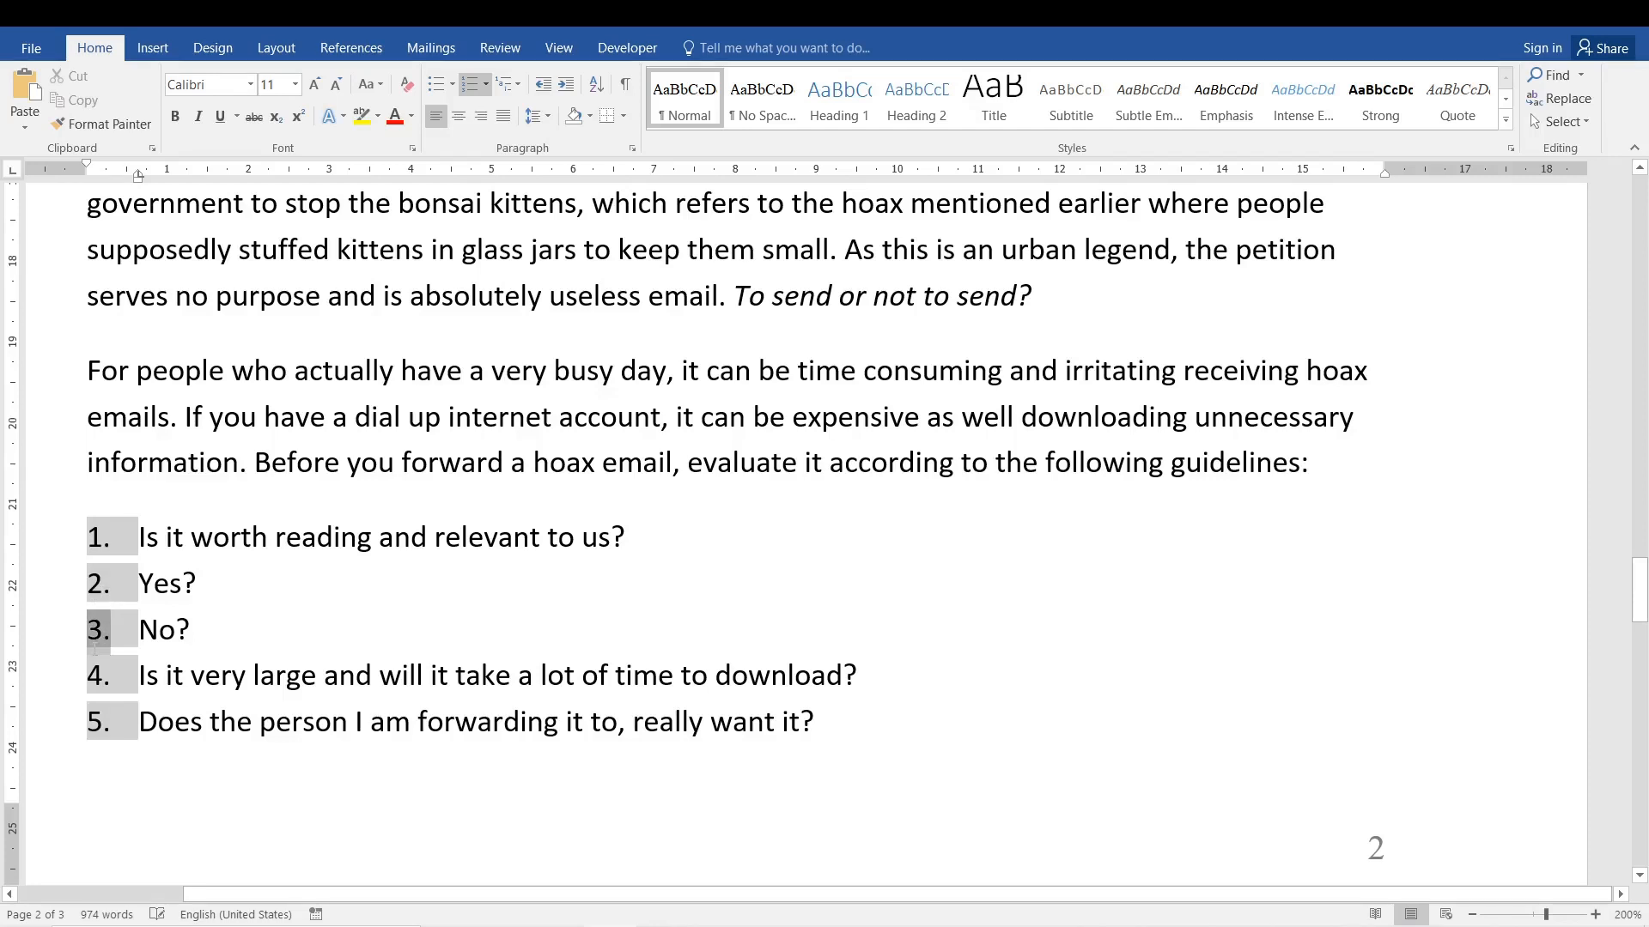
left_click(263, 634)
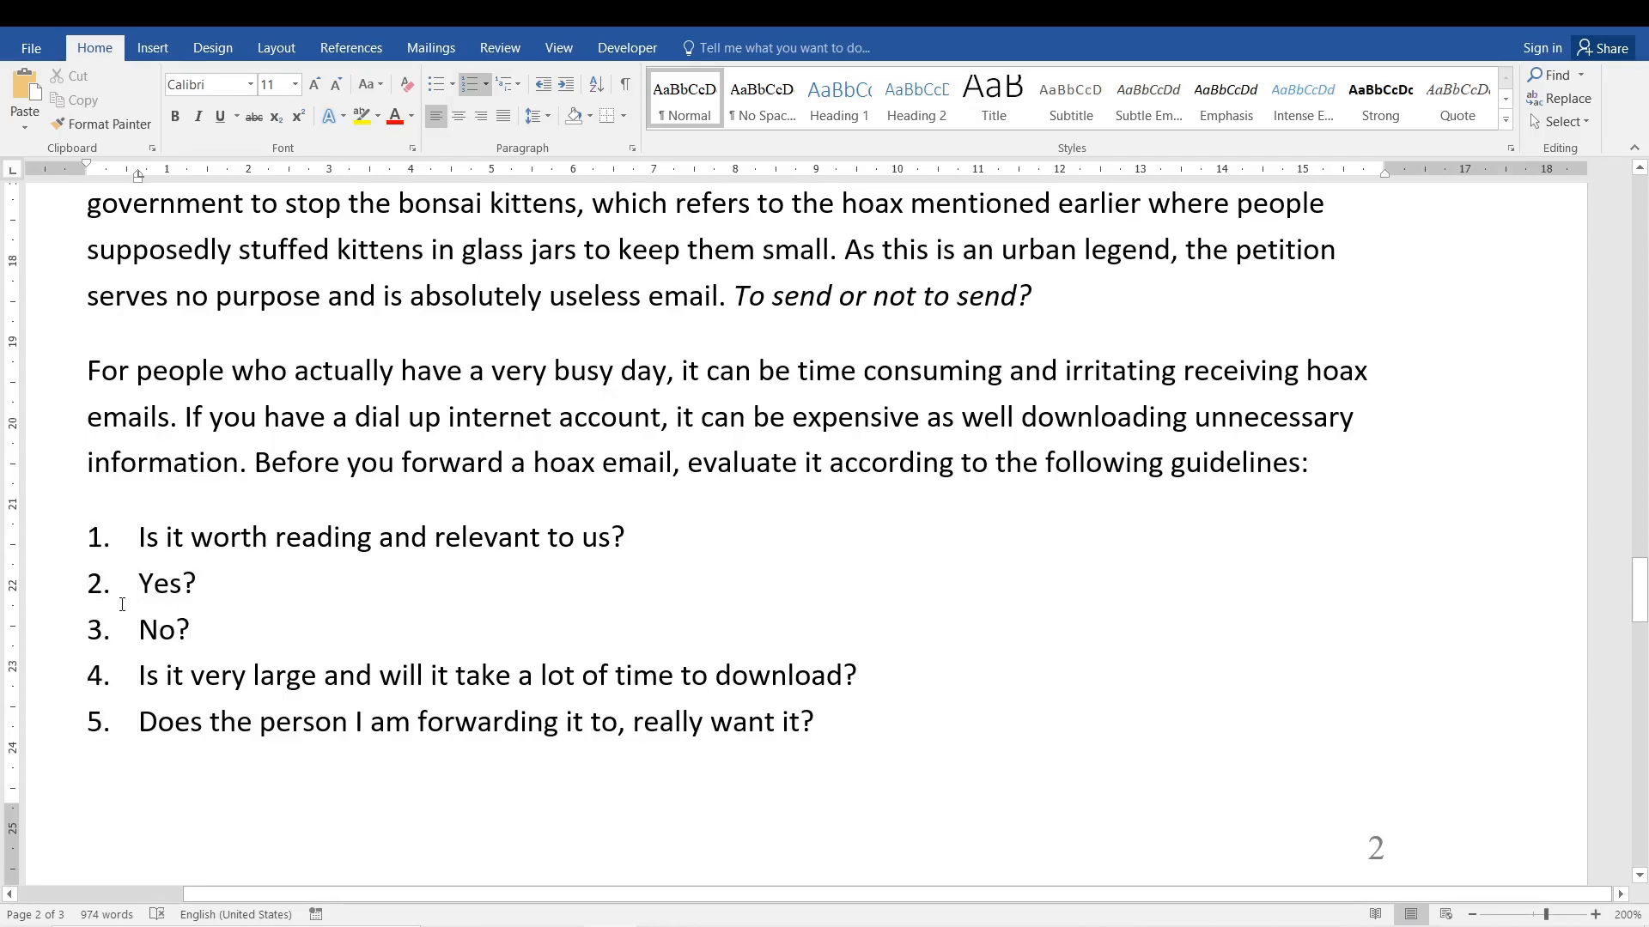
left_click(92, 583)
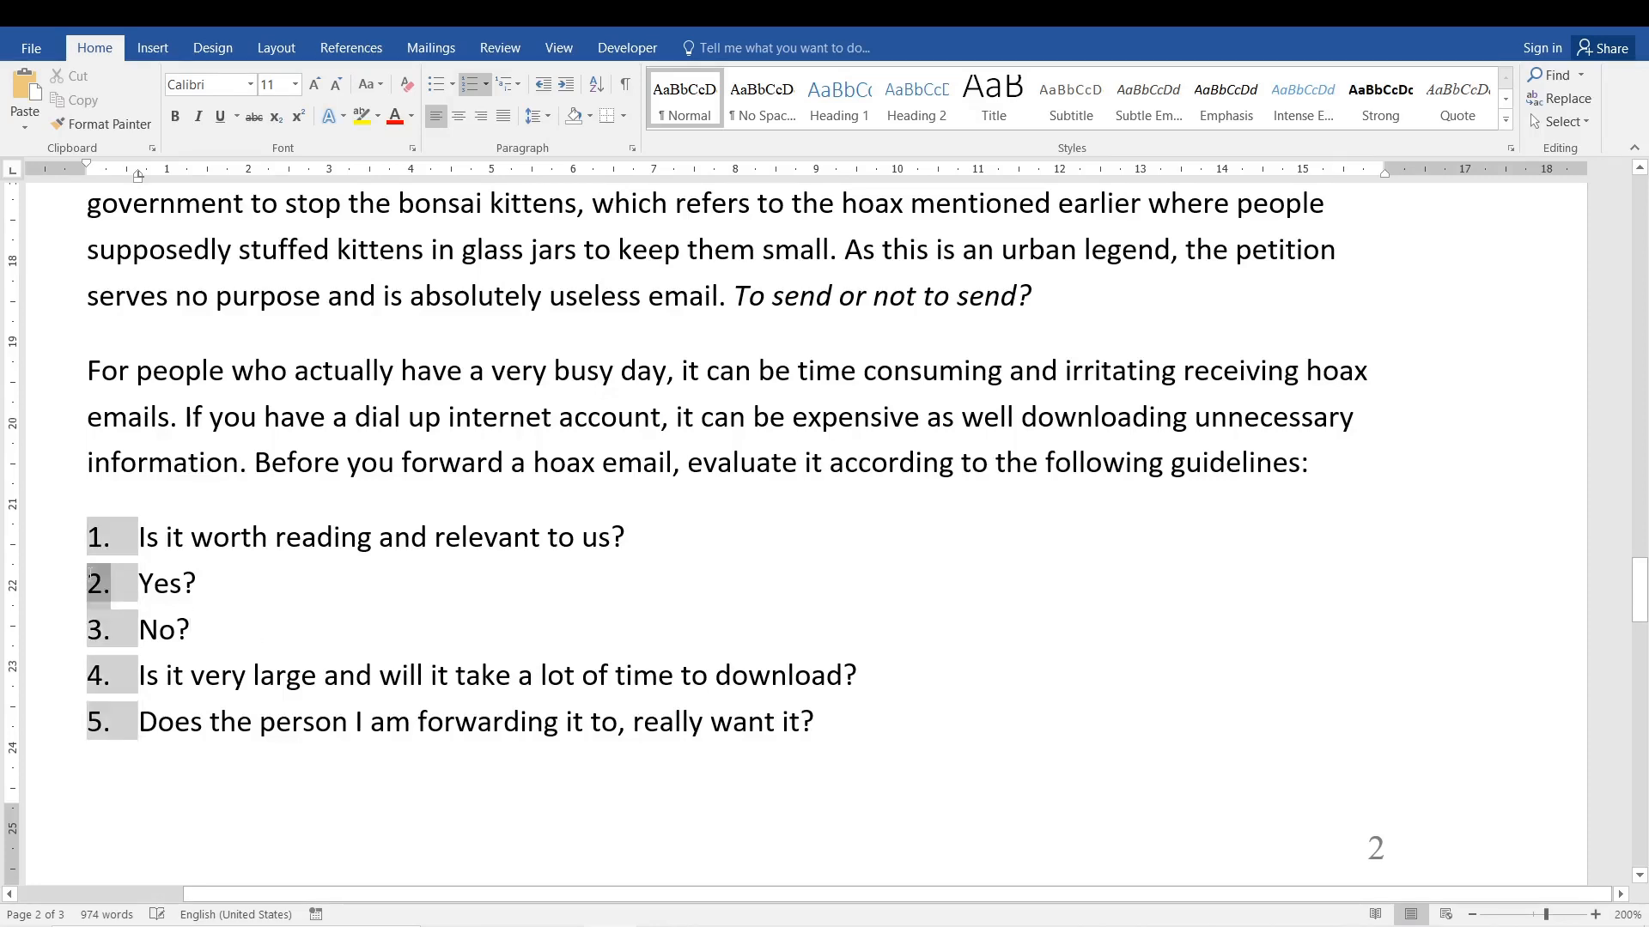
left_click(152, 584)
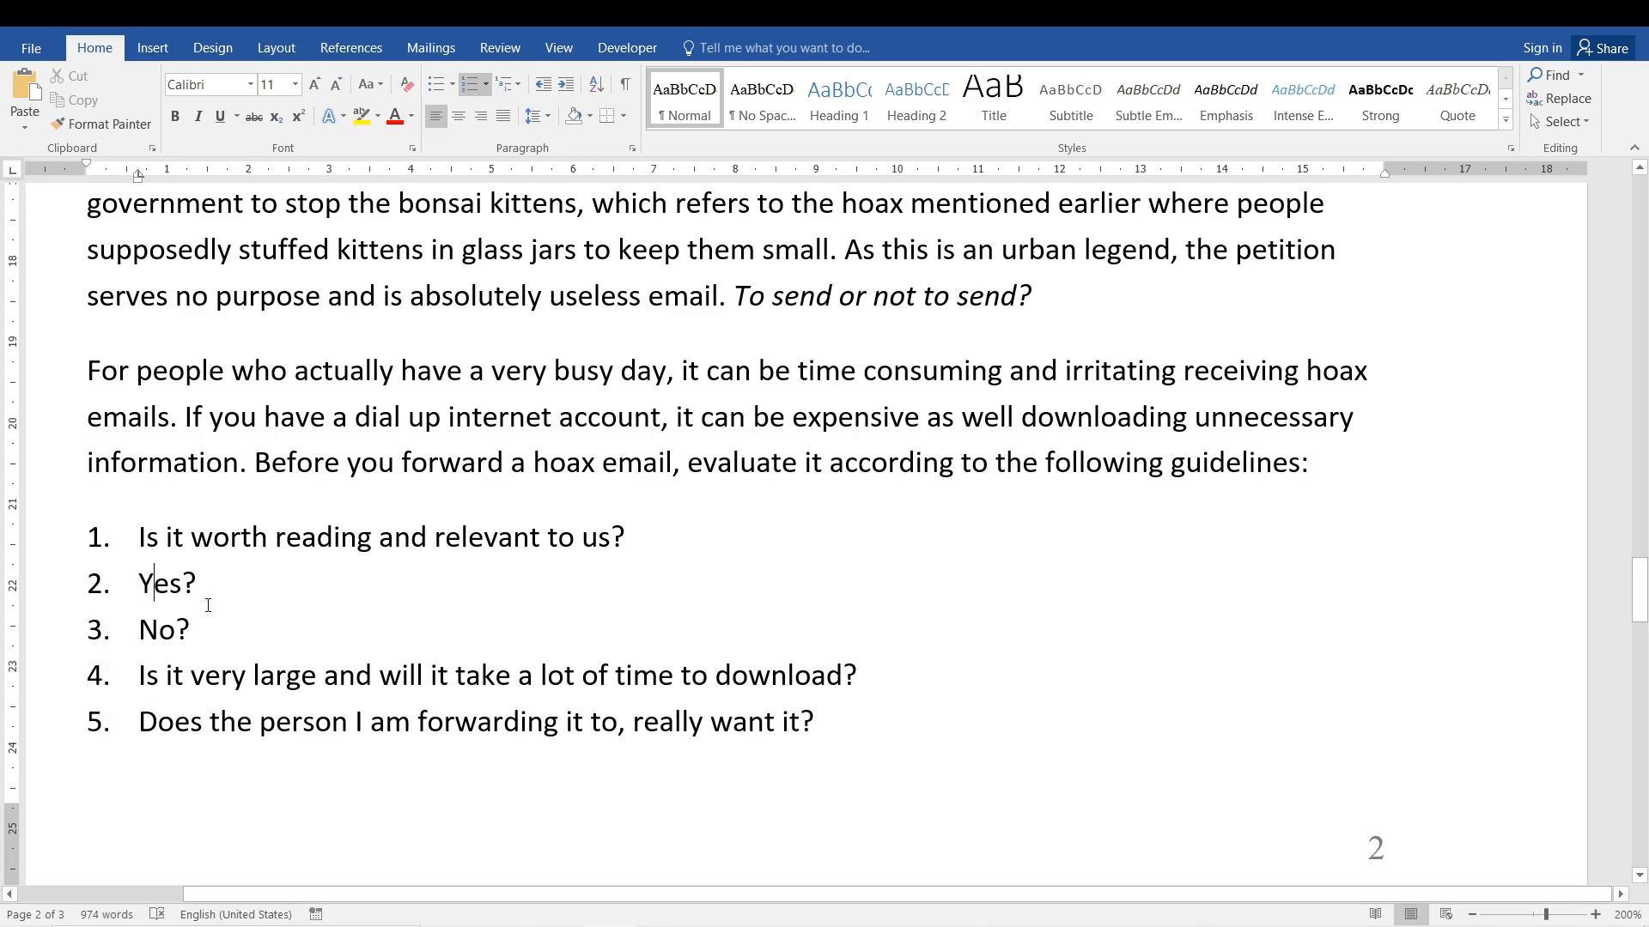
left_click_drag(191, 631, 668, 549)
left_click(369, 604)
left_click(180, 632)
View the numbering library for the first question and its two answers, and apply the 1., 1.1., 1.1.1. multilevel list to them.
left_click_drag(198, 634, 142, 534)
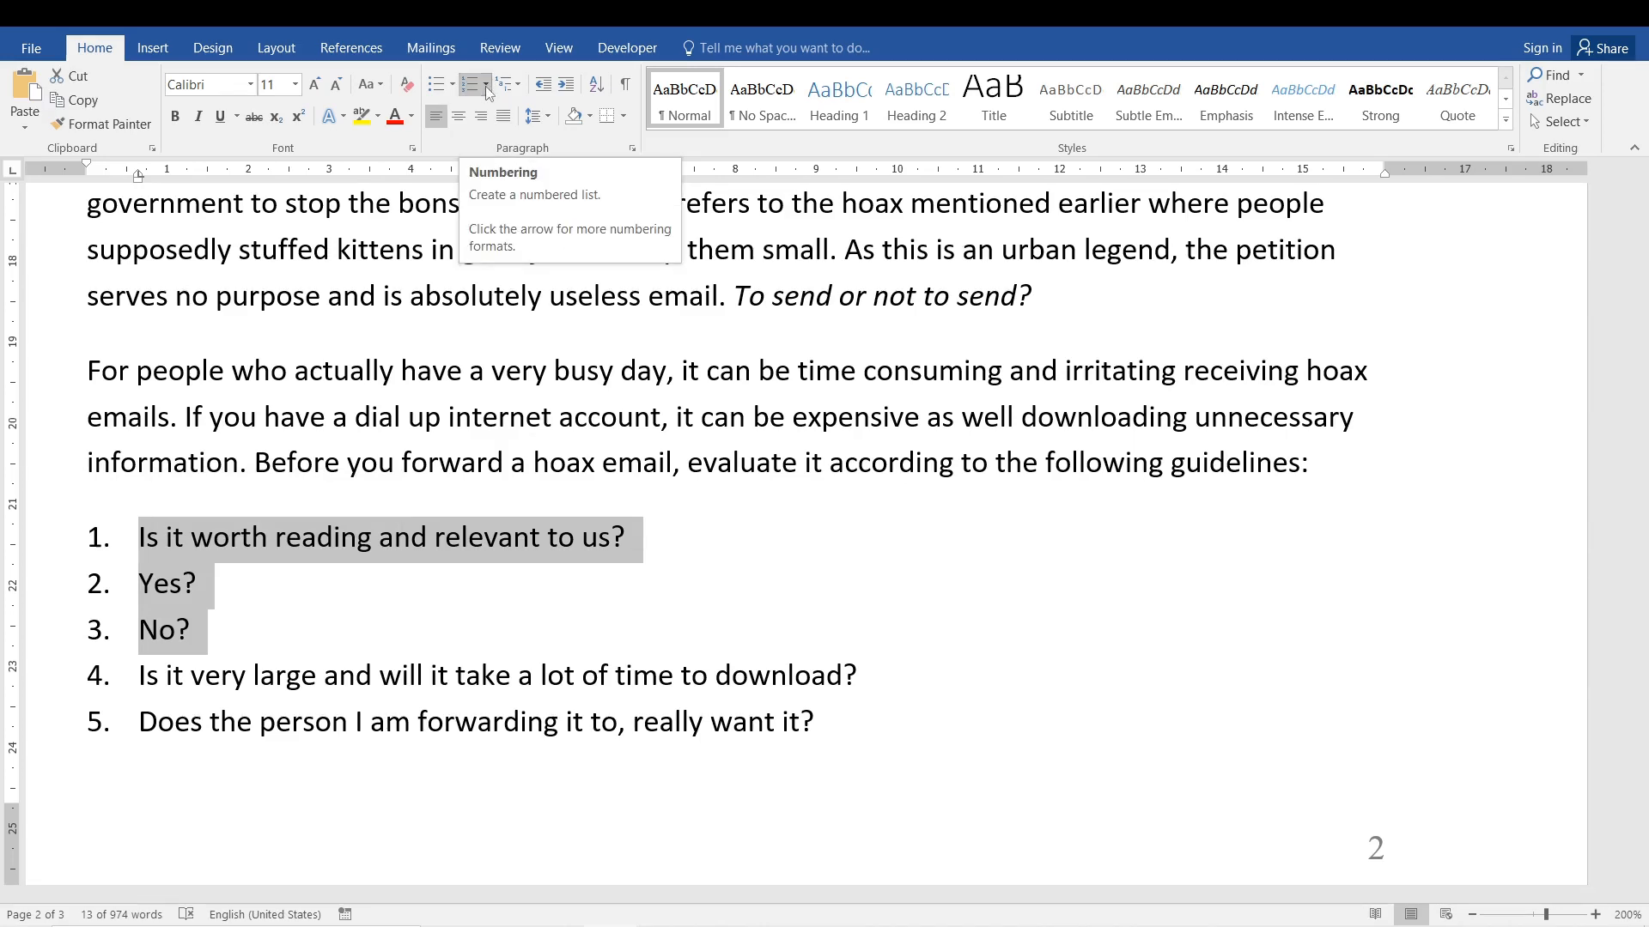
left_click(486, 86)
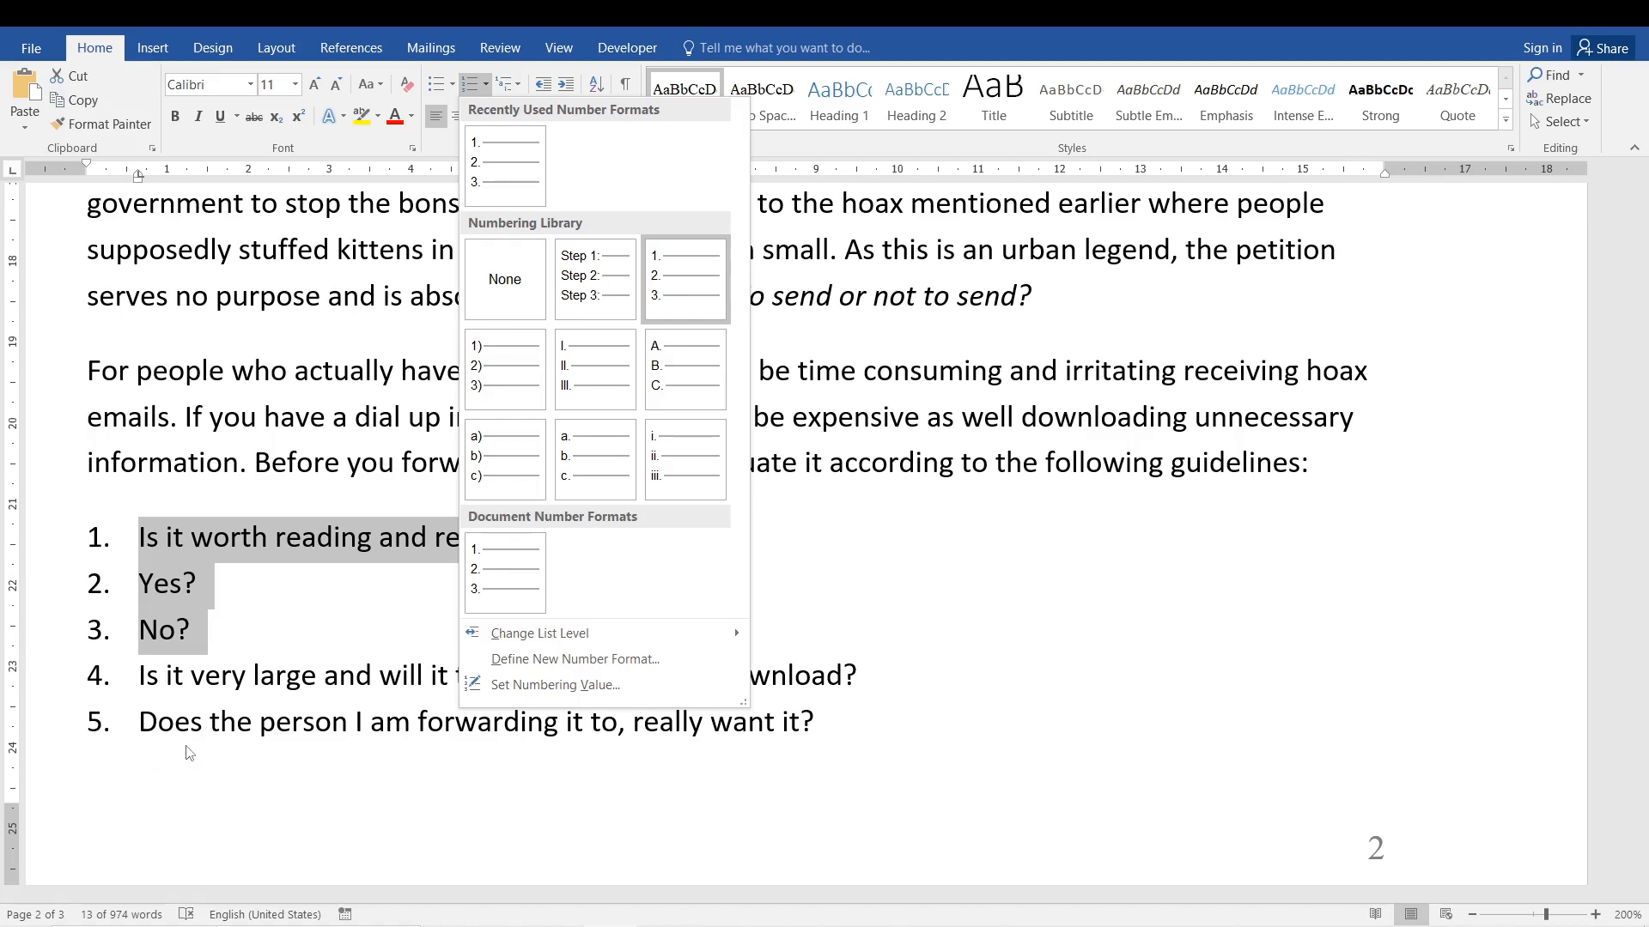
left_click(143, 785)
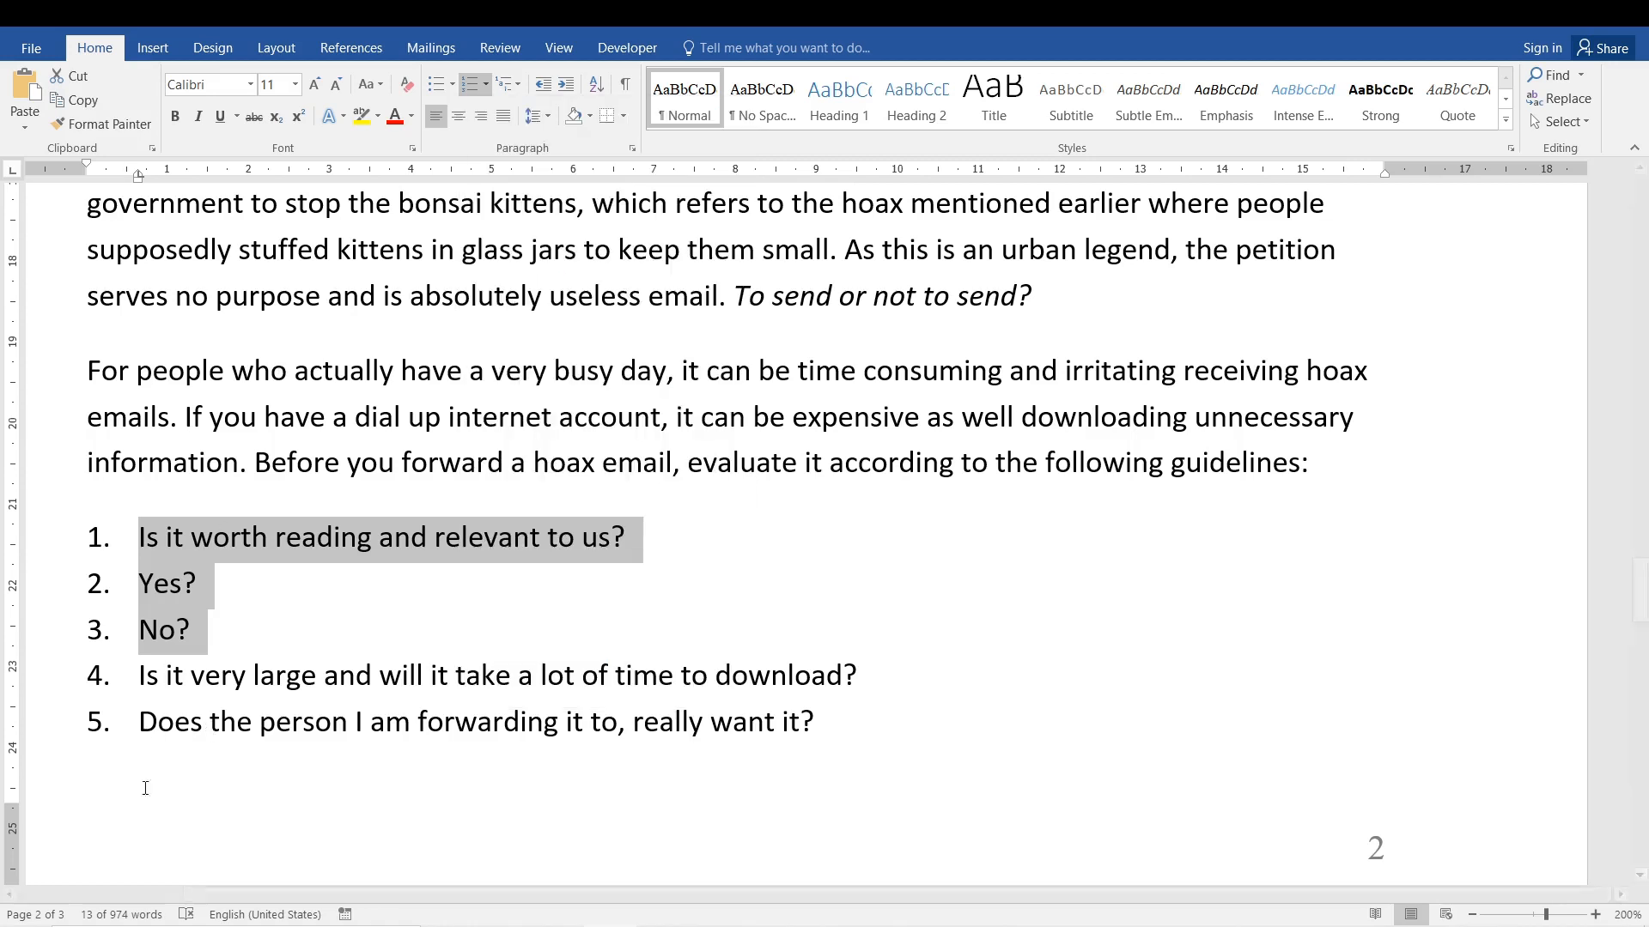
left_click(508, 89)
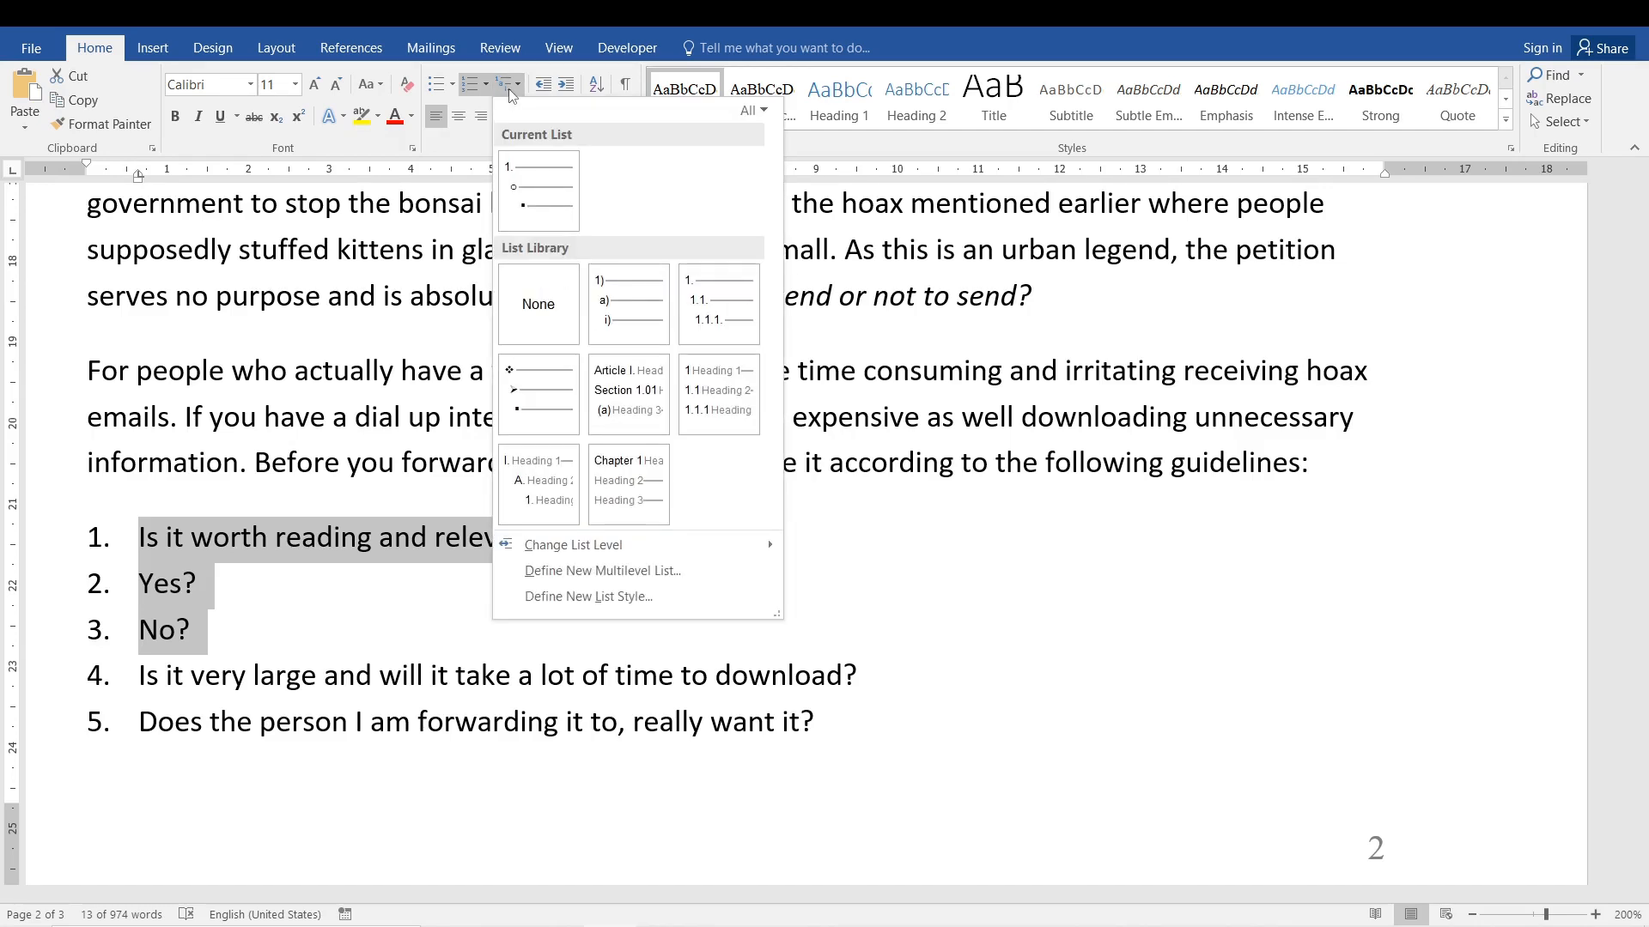
left_click(731, 326)
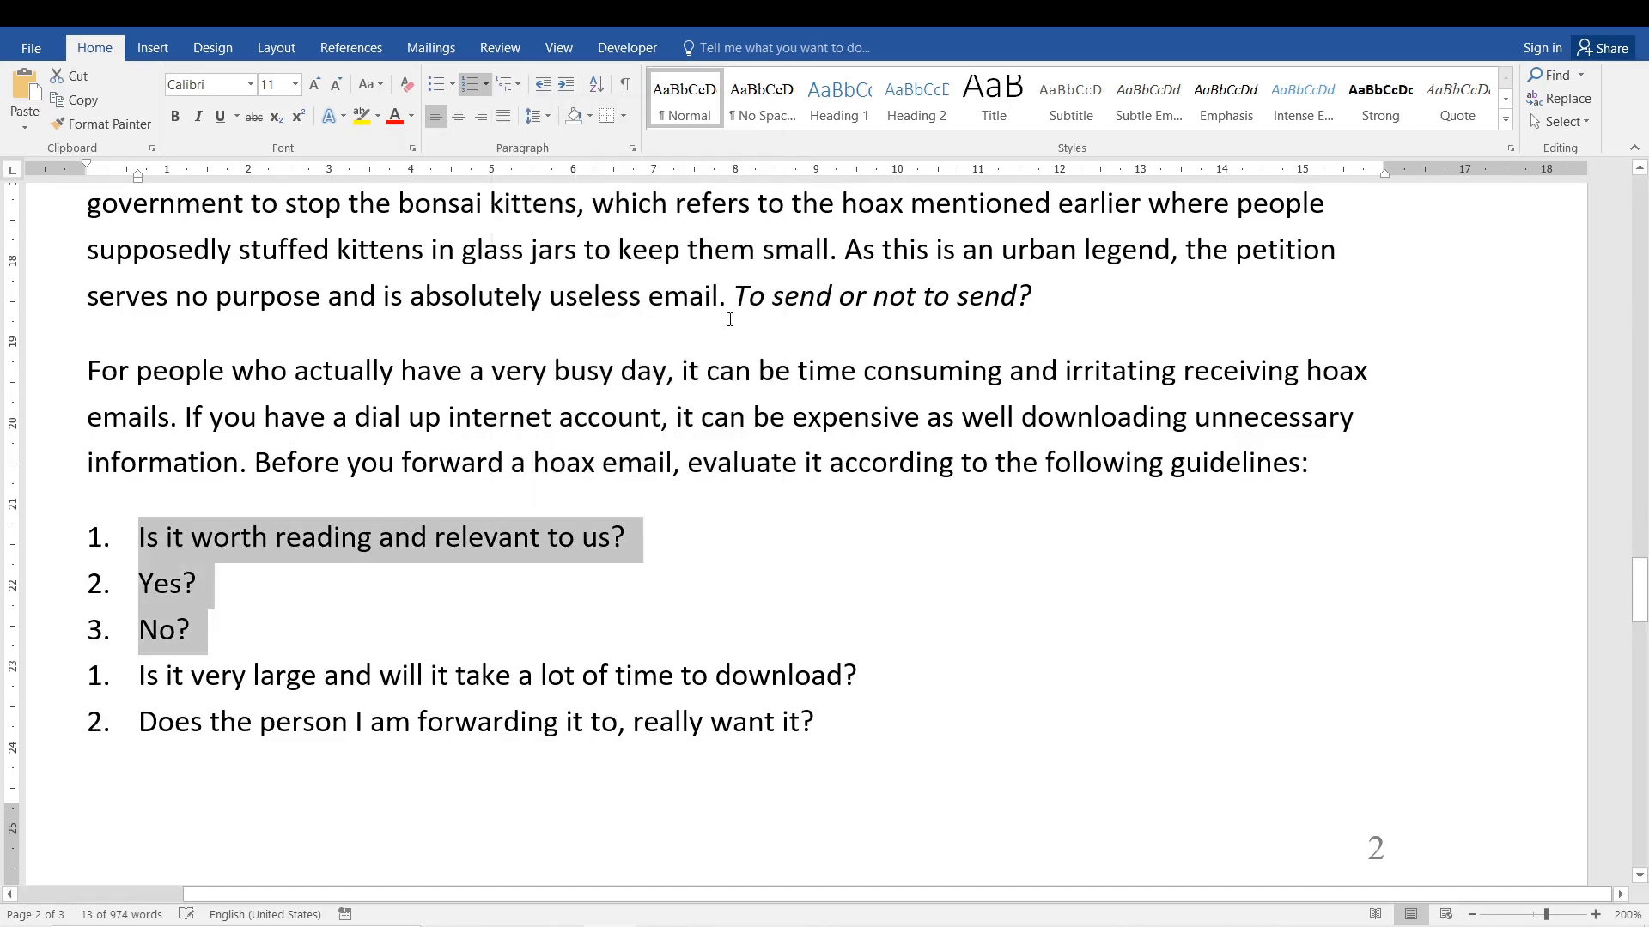
left_click(211, 569)
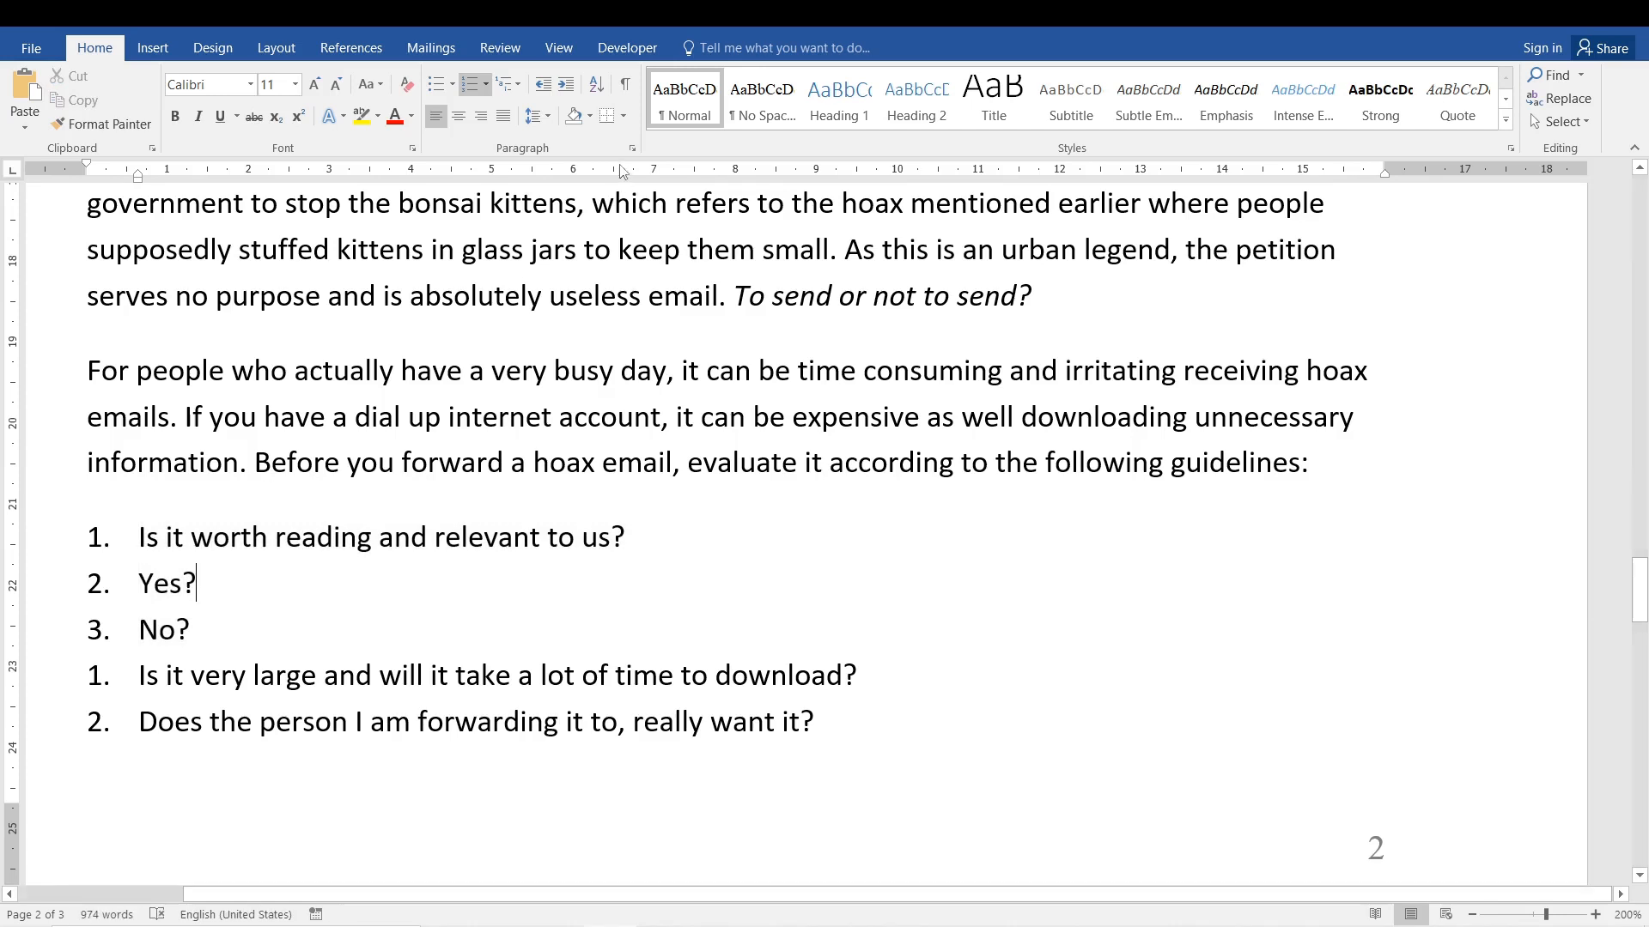
Try to apply the 1., 1.1., 1.1.1. multilevel list to all five guideline items together.
left_click_drag(136, 536, 887, 718)
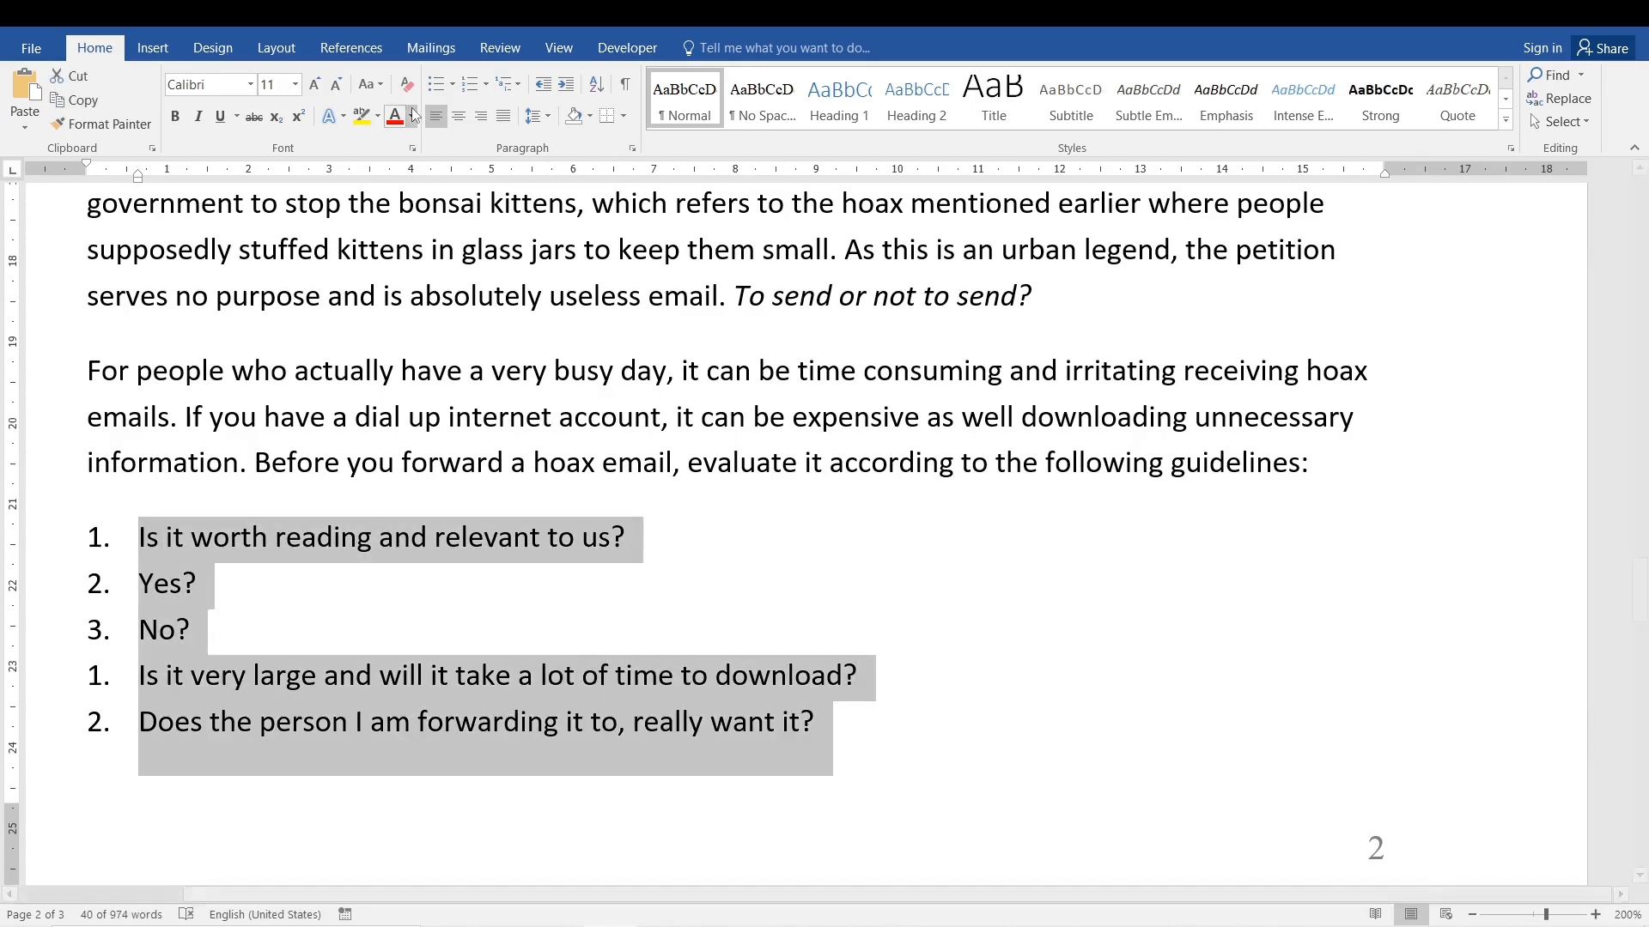
left_click(513, 89)
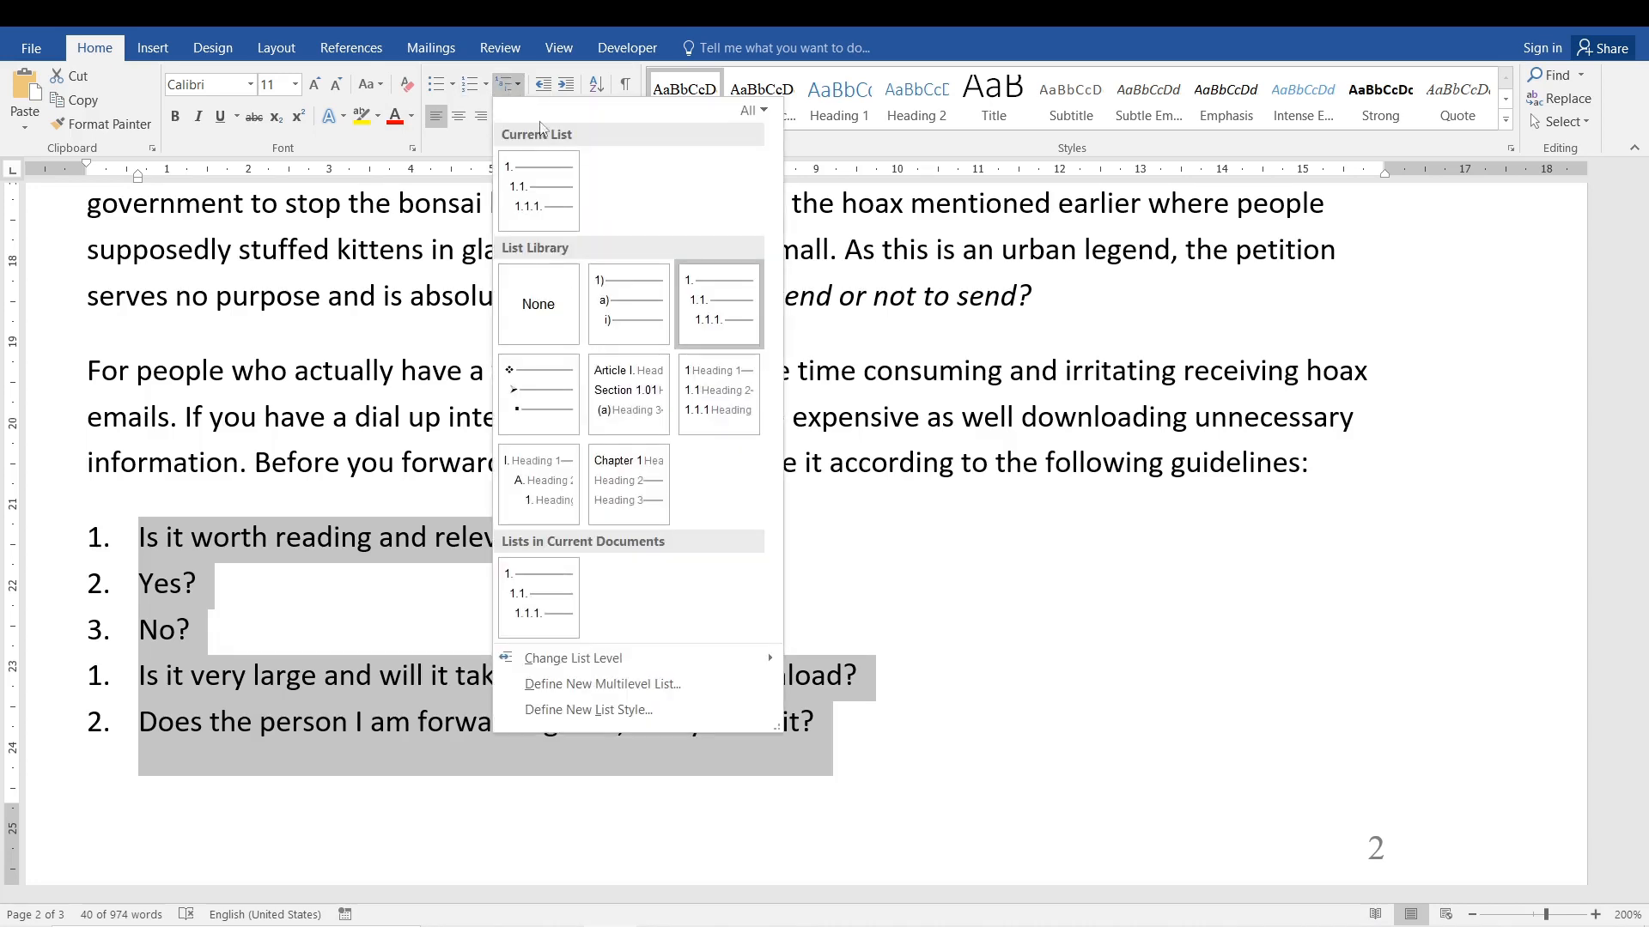
left_click(743, 306)
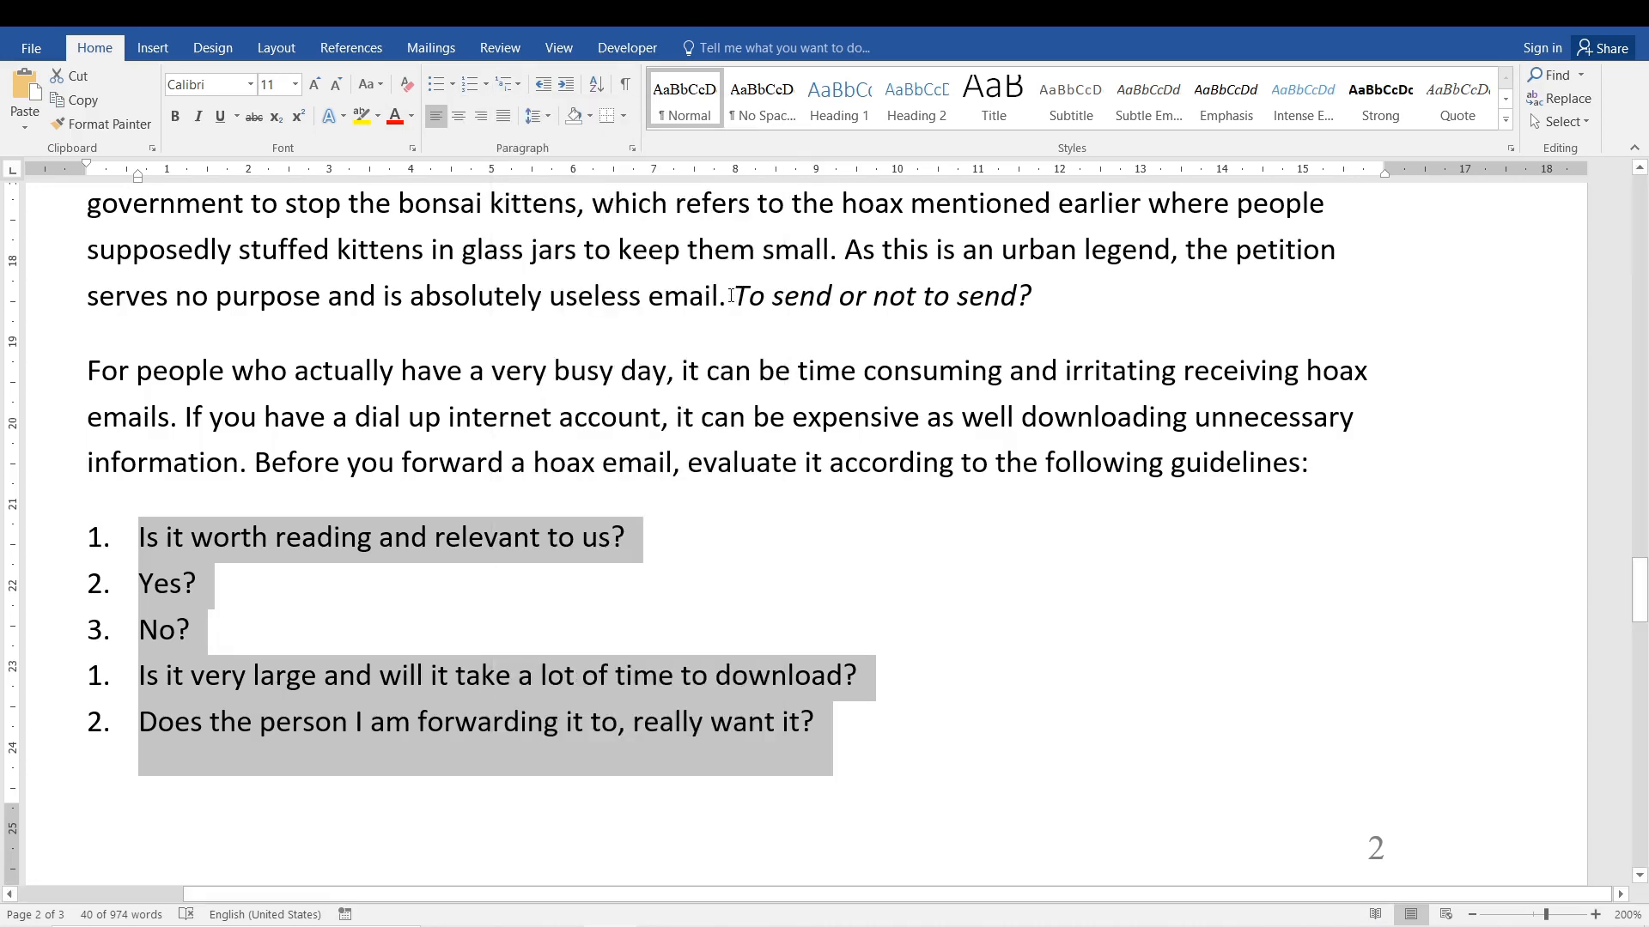
left_click(295, 608)
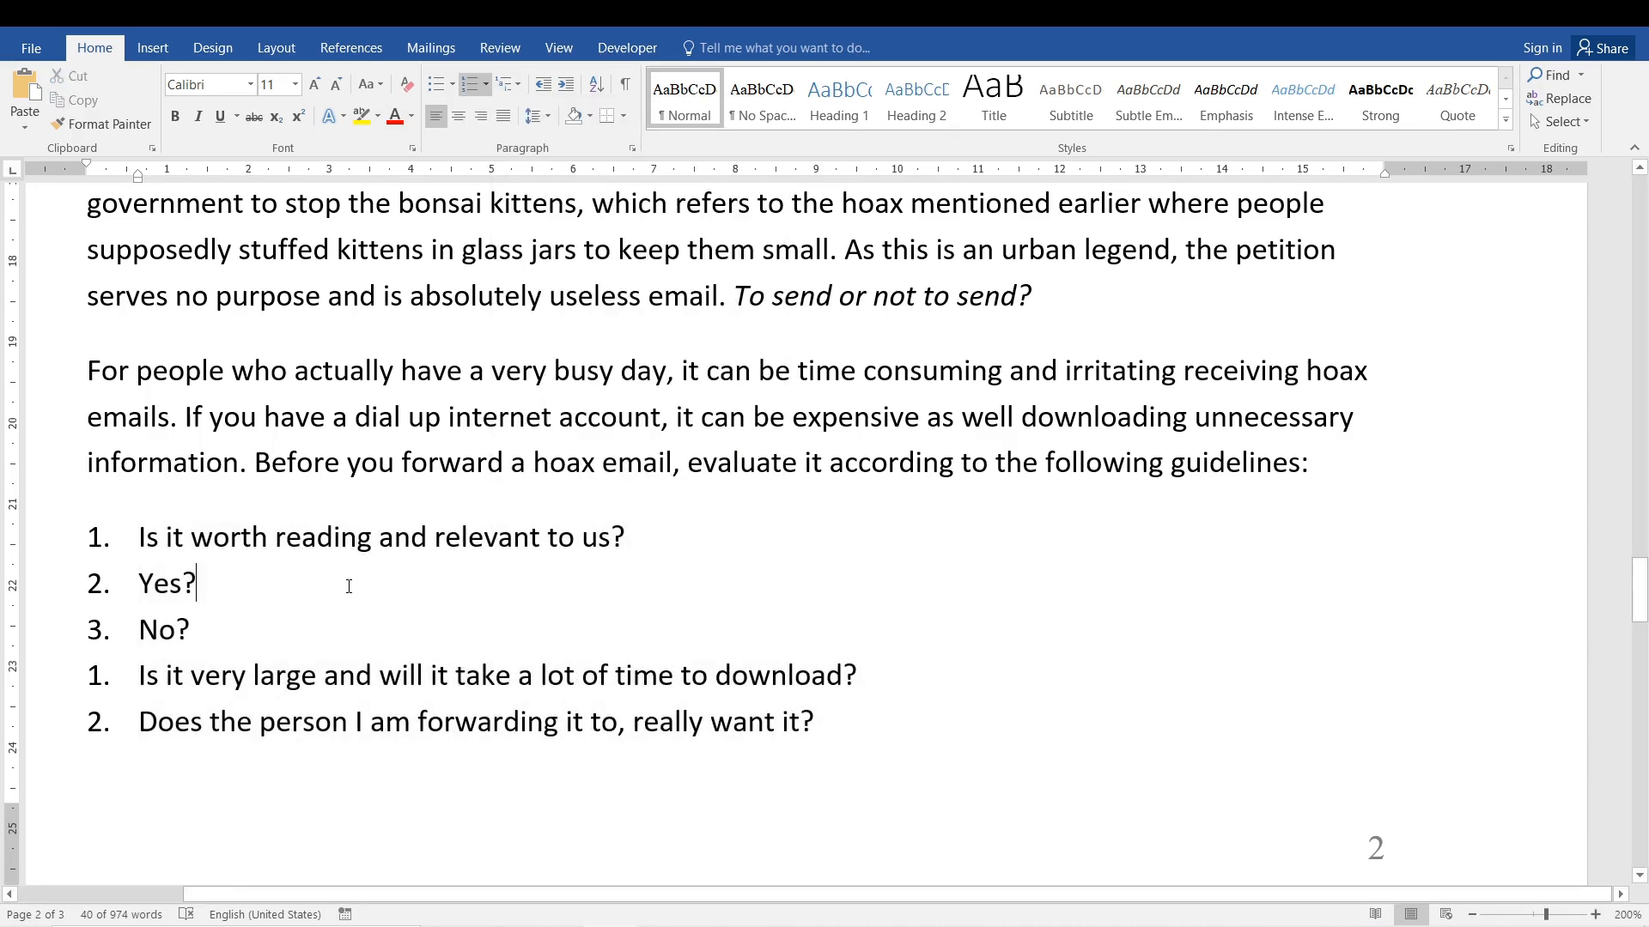
Demote the Yes? and No? items to second-level sub-items 1.1. and 1.2. beneath the first question.
left_click(137, 583)
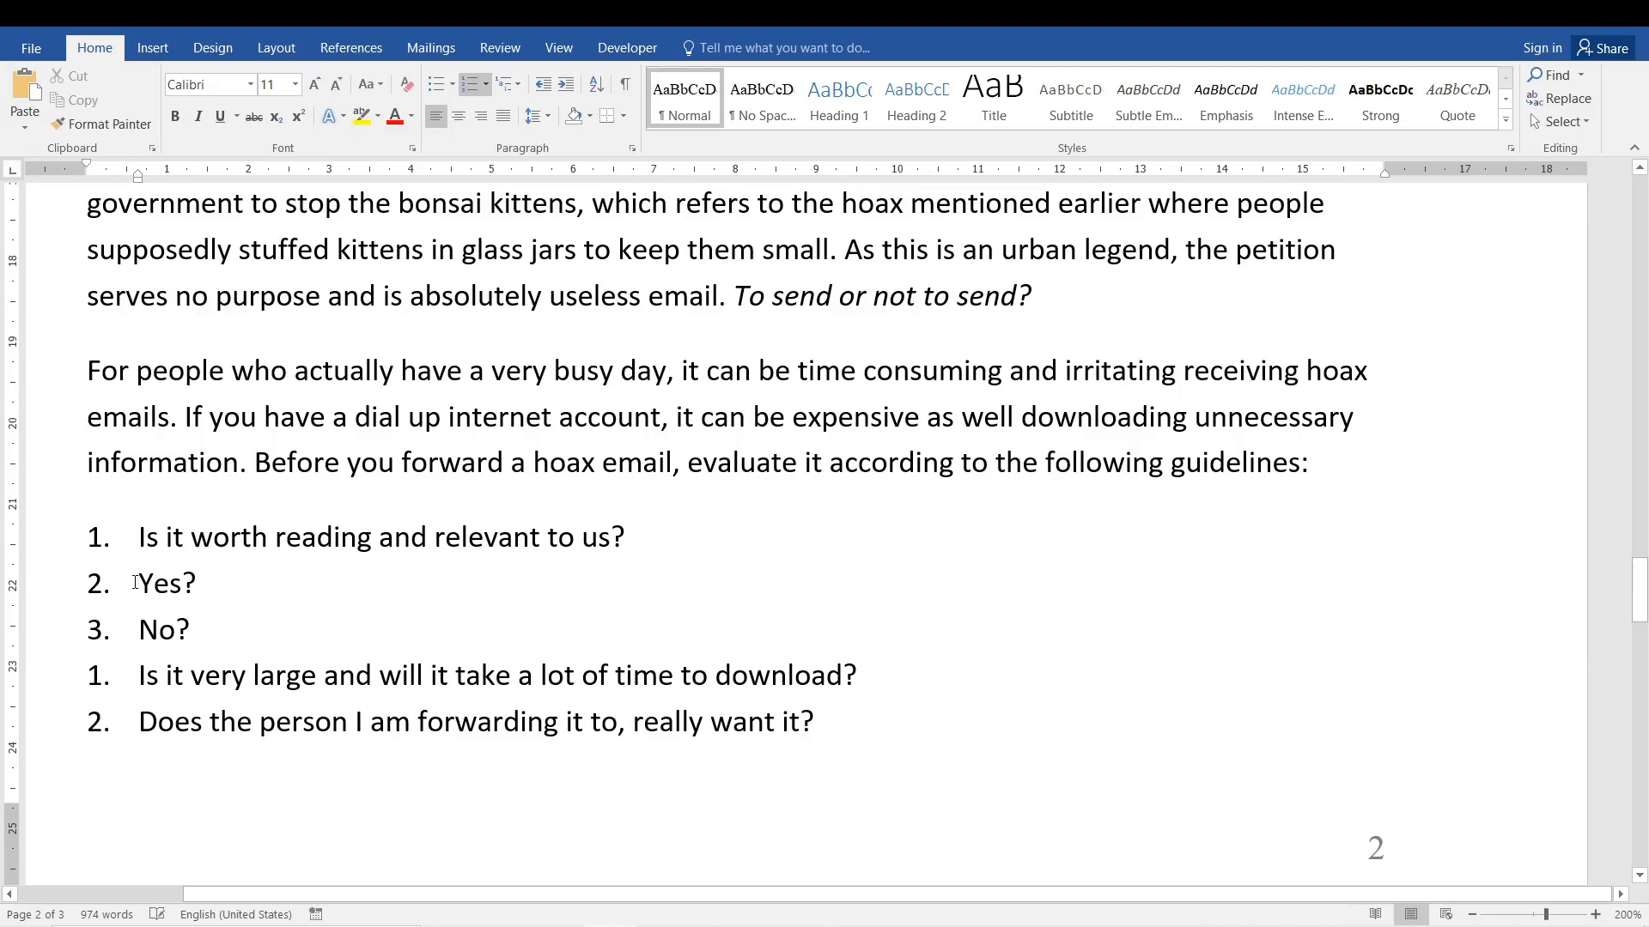
key("Tab")
left_click(136, 623)
key("Tab")
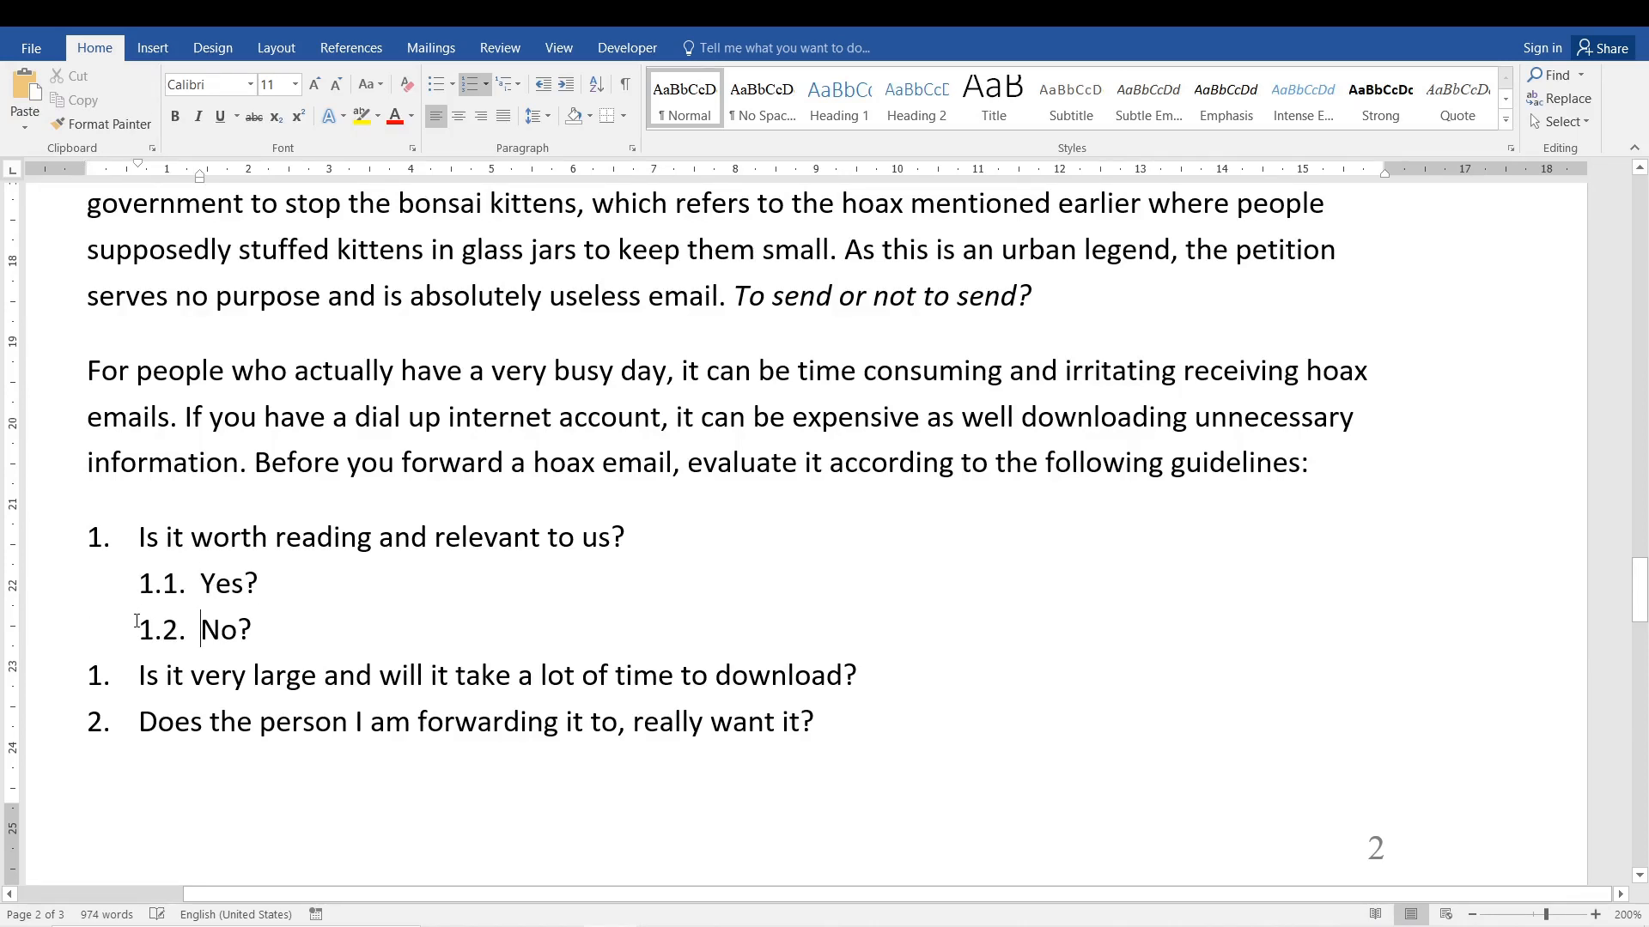
Examine the sub-numbers of the Yes? and No? items and the numbering of the questions that follow.
left_click(300, 675)
left_click_drag(273, 587, 206, 584)
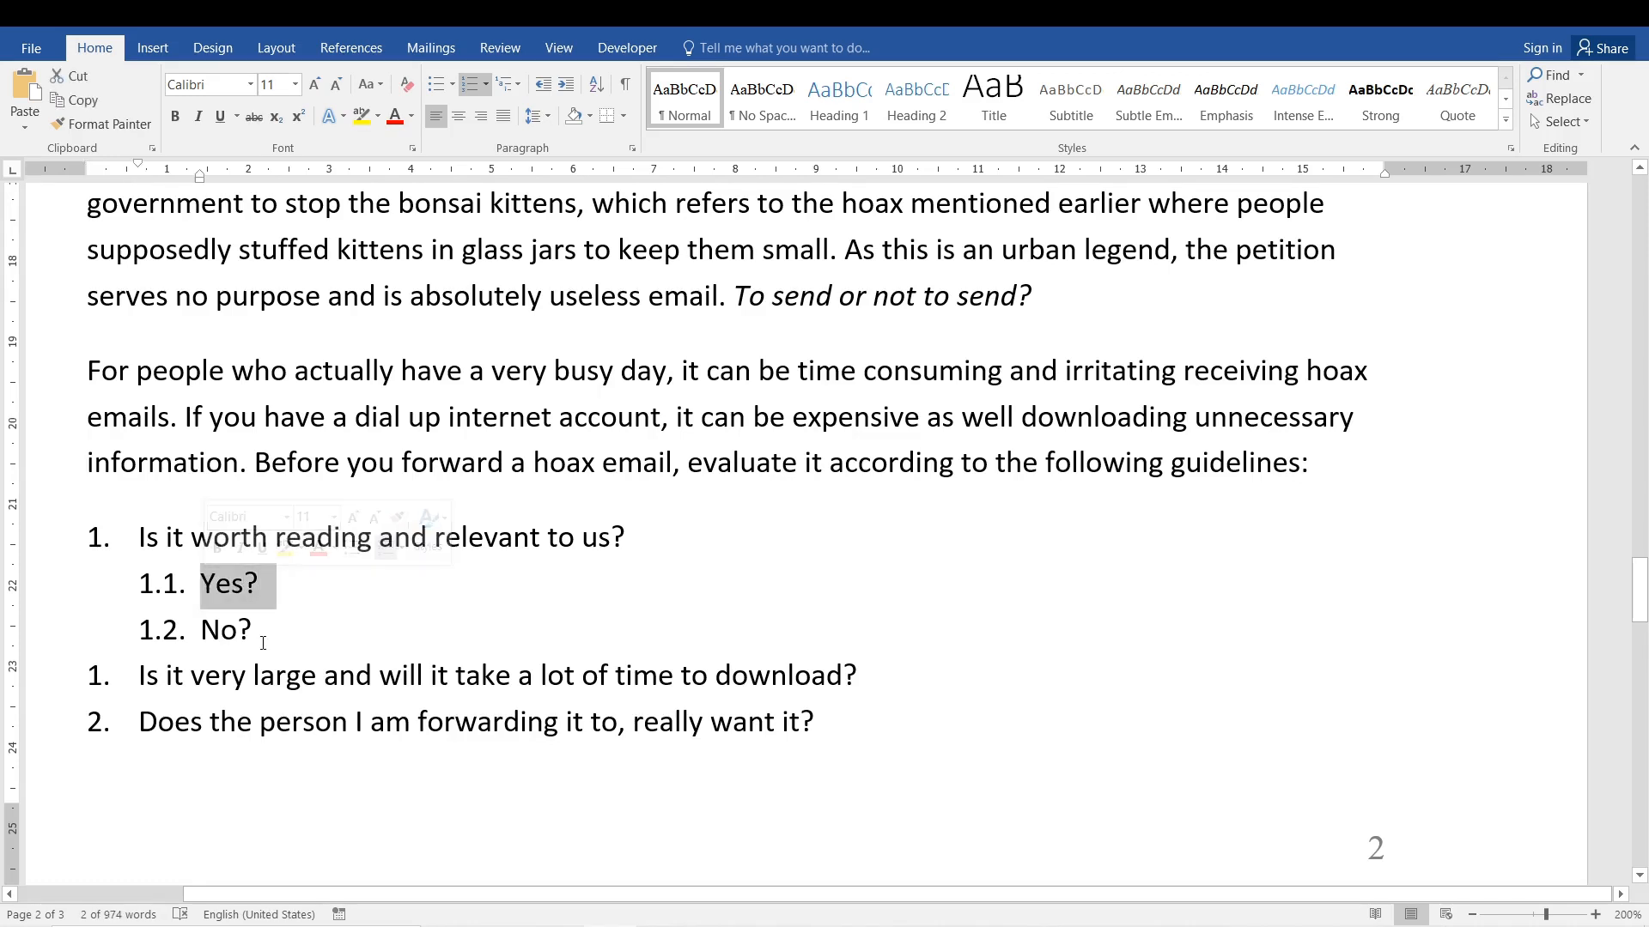
left_click_drag(274, 633, 200, 633)
left_click(163, 591)
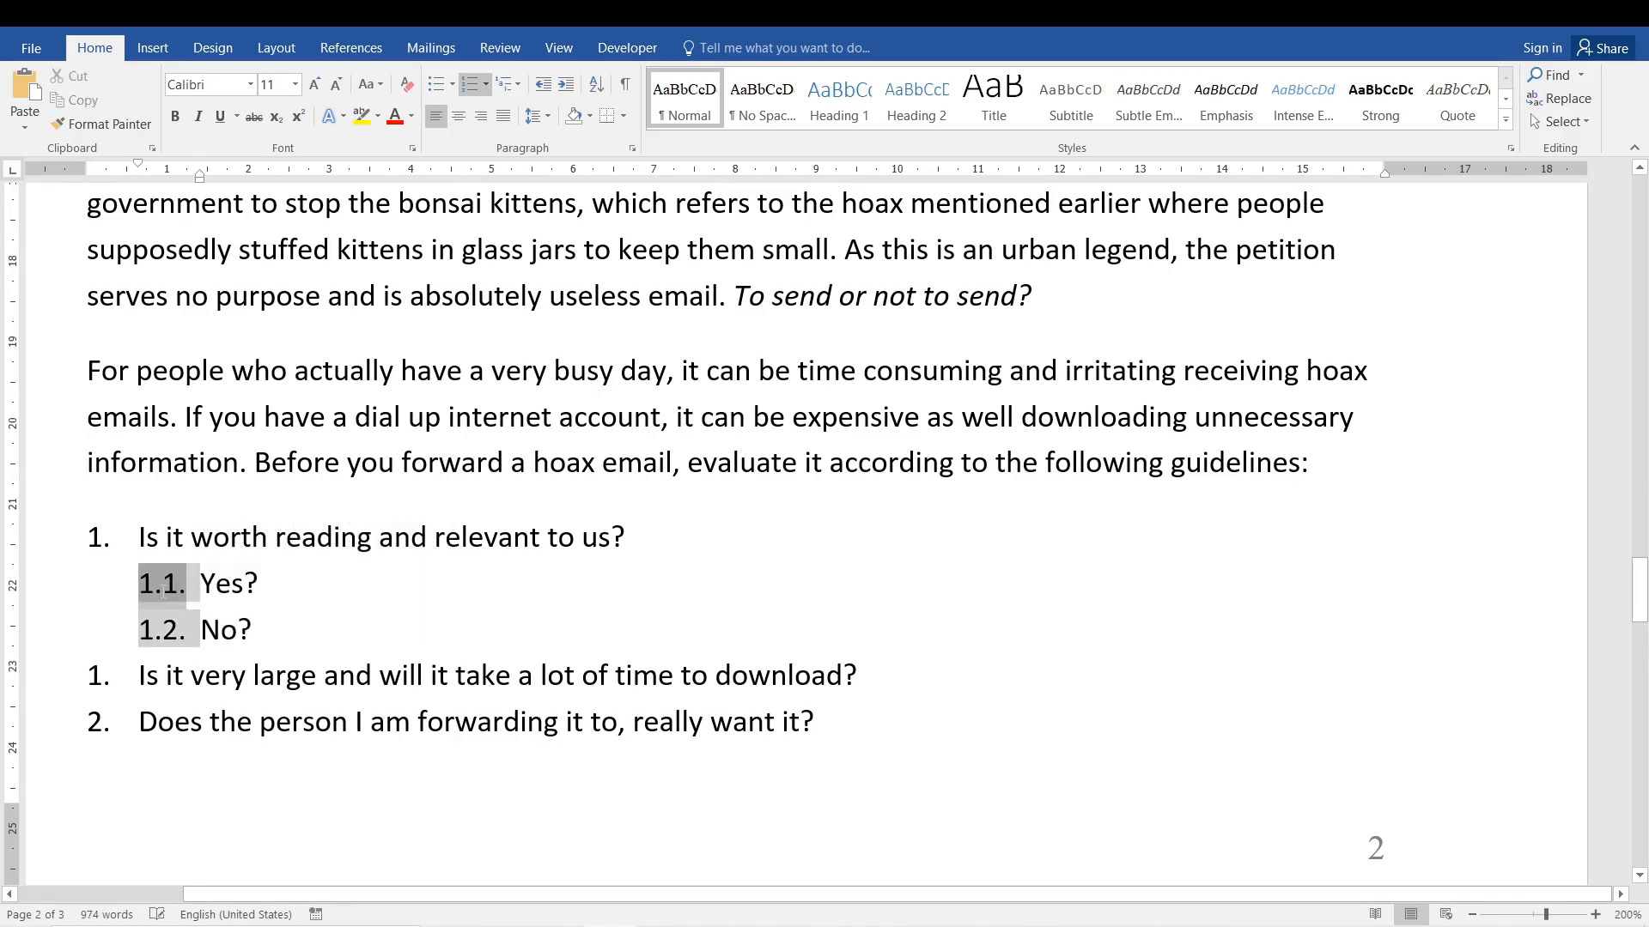
left_click(168, 633)
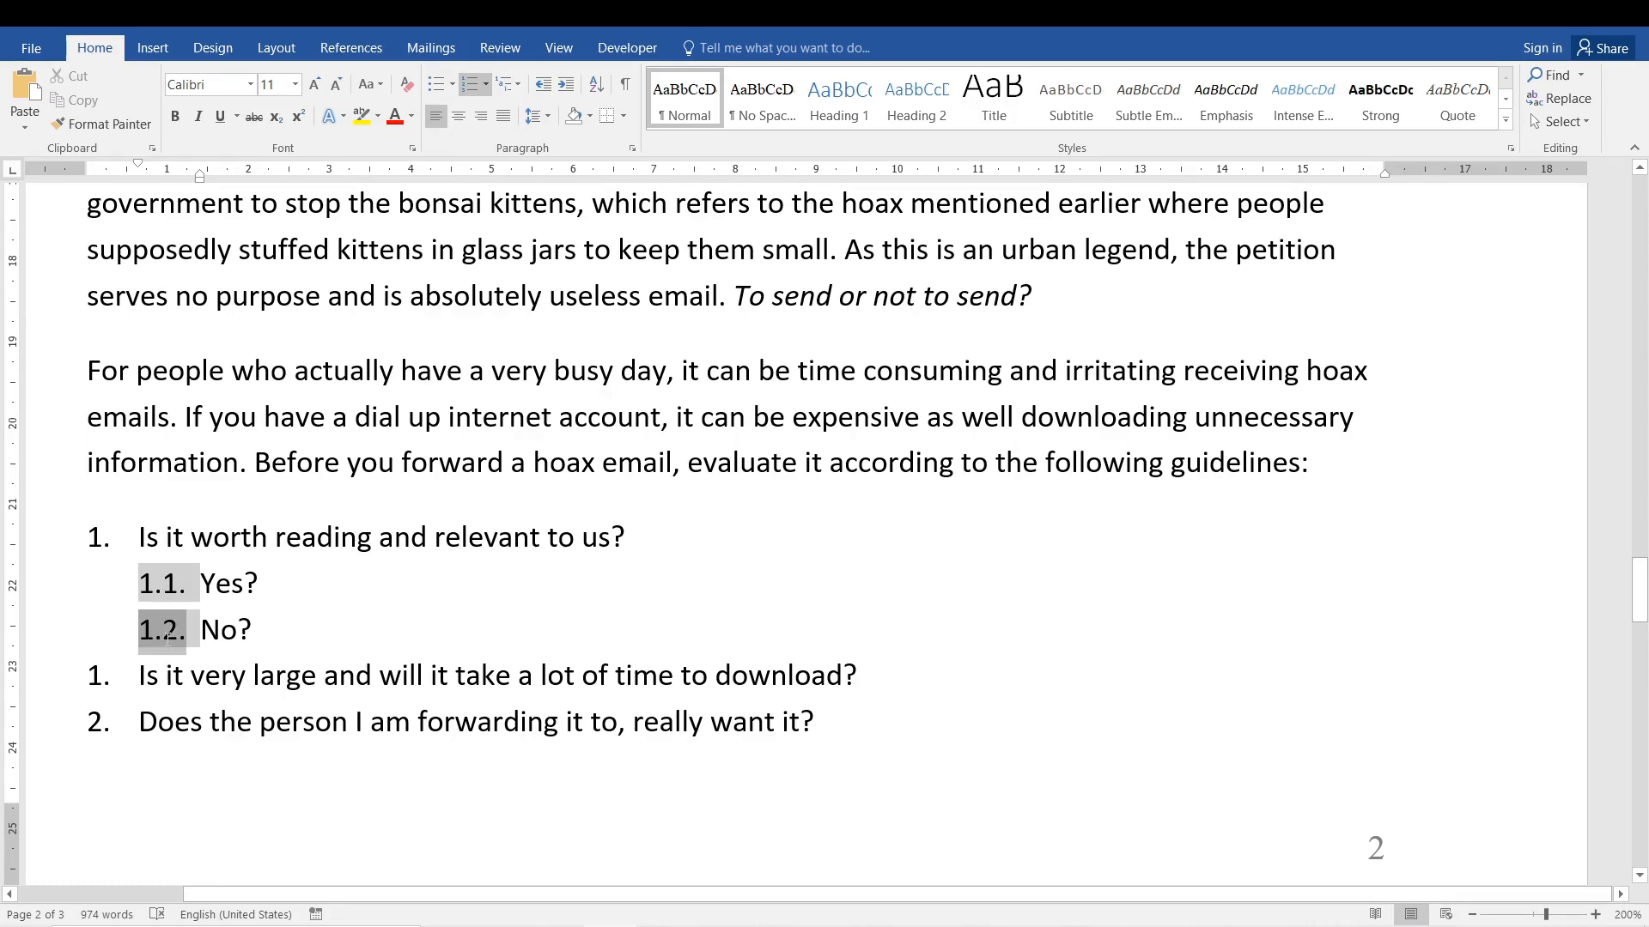
left_click(191, 675)
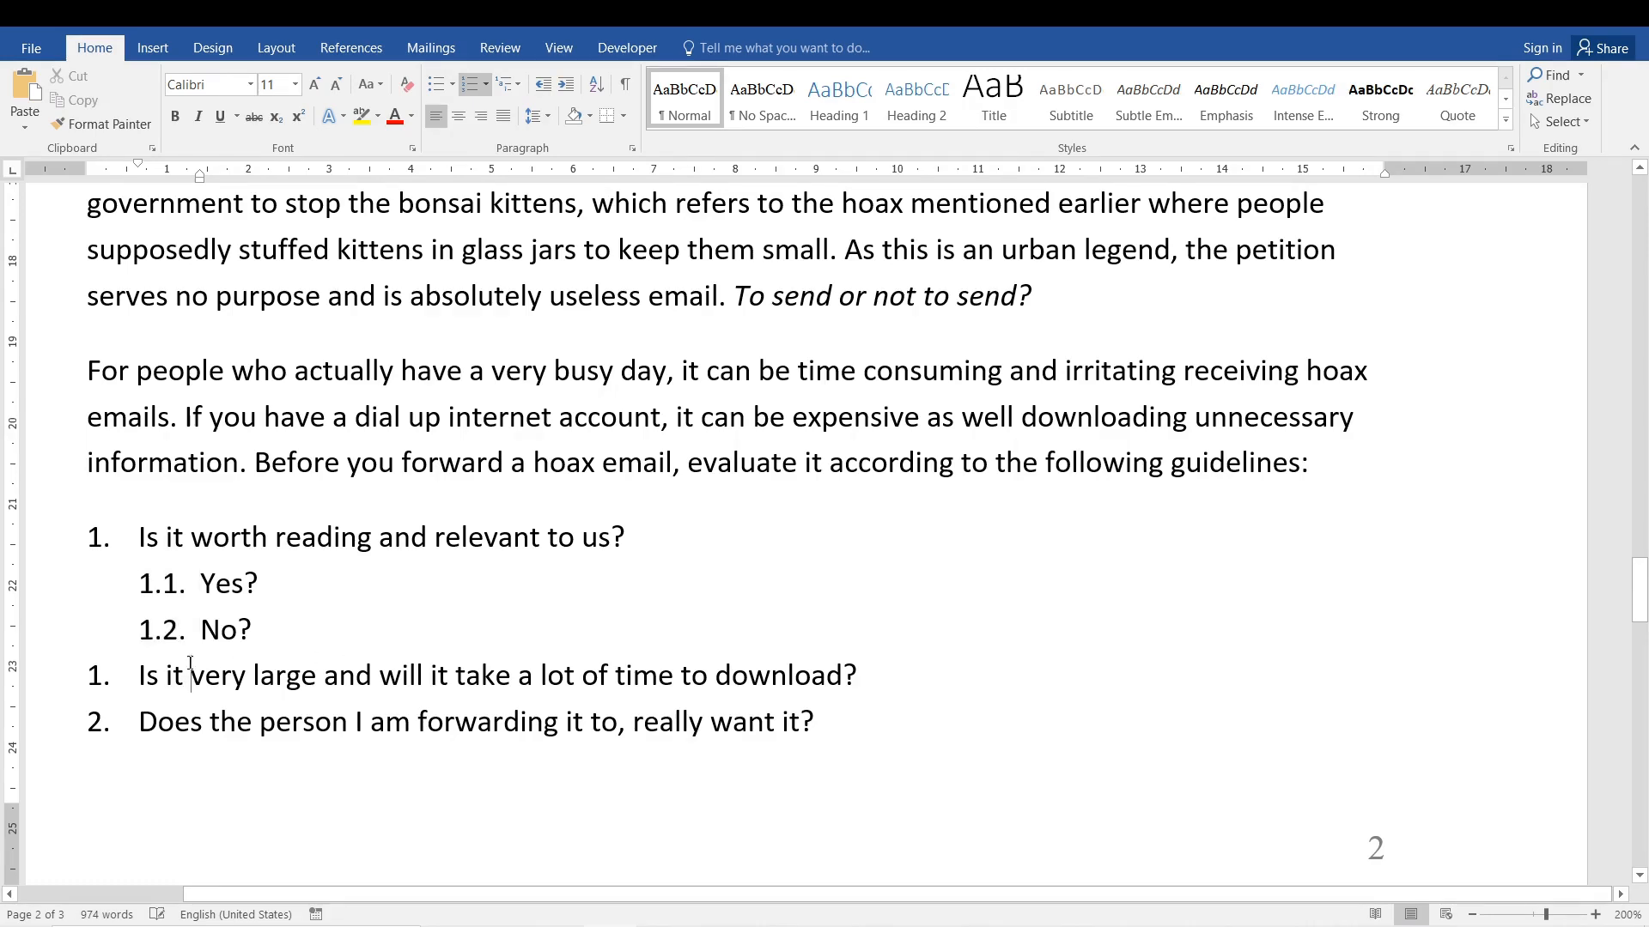
left_click(93, 675)
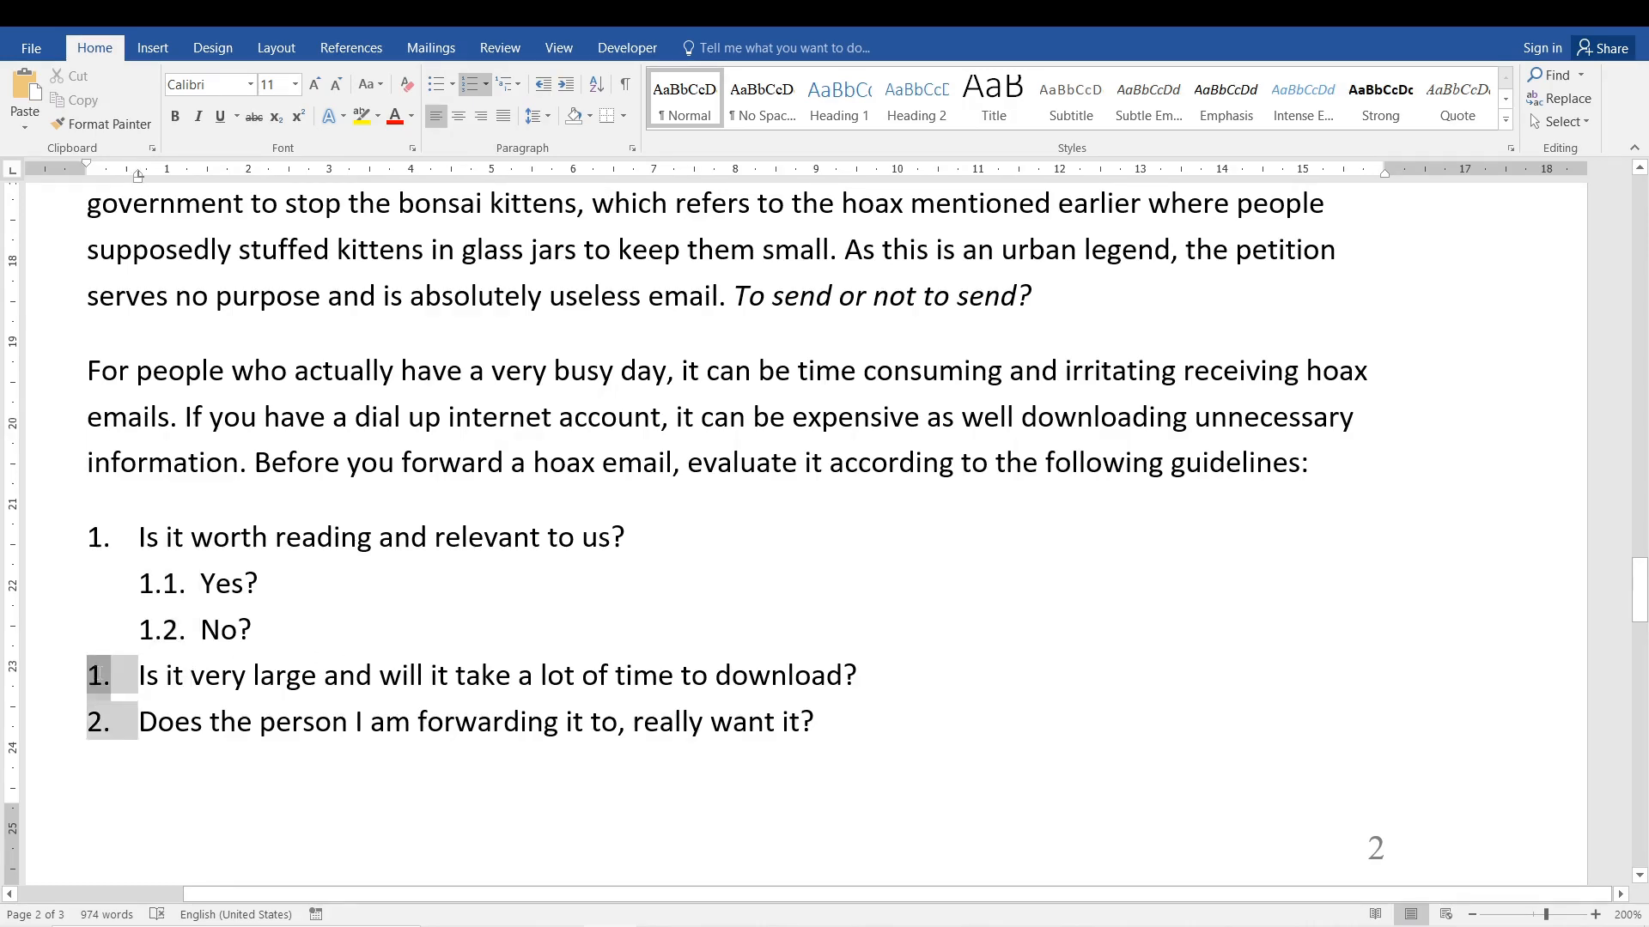
left_click(310, 745)
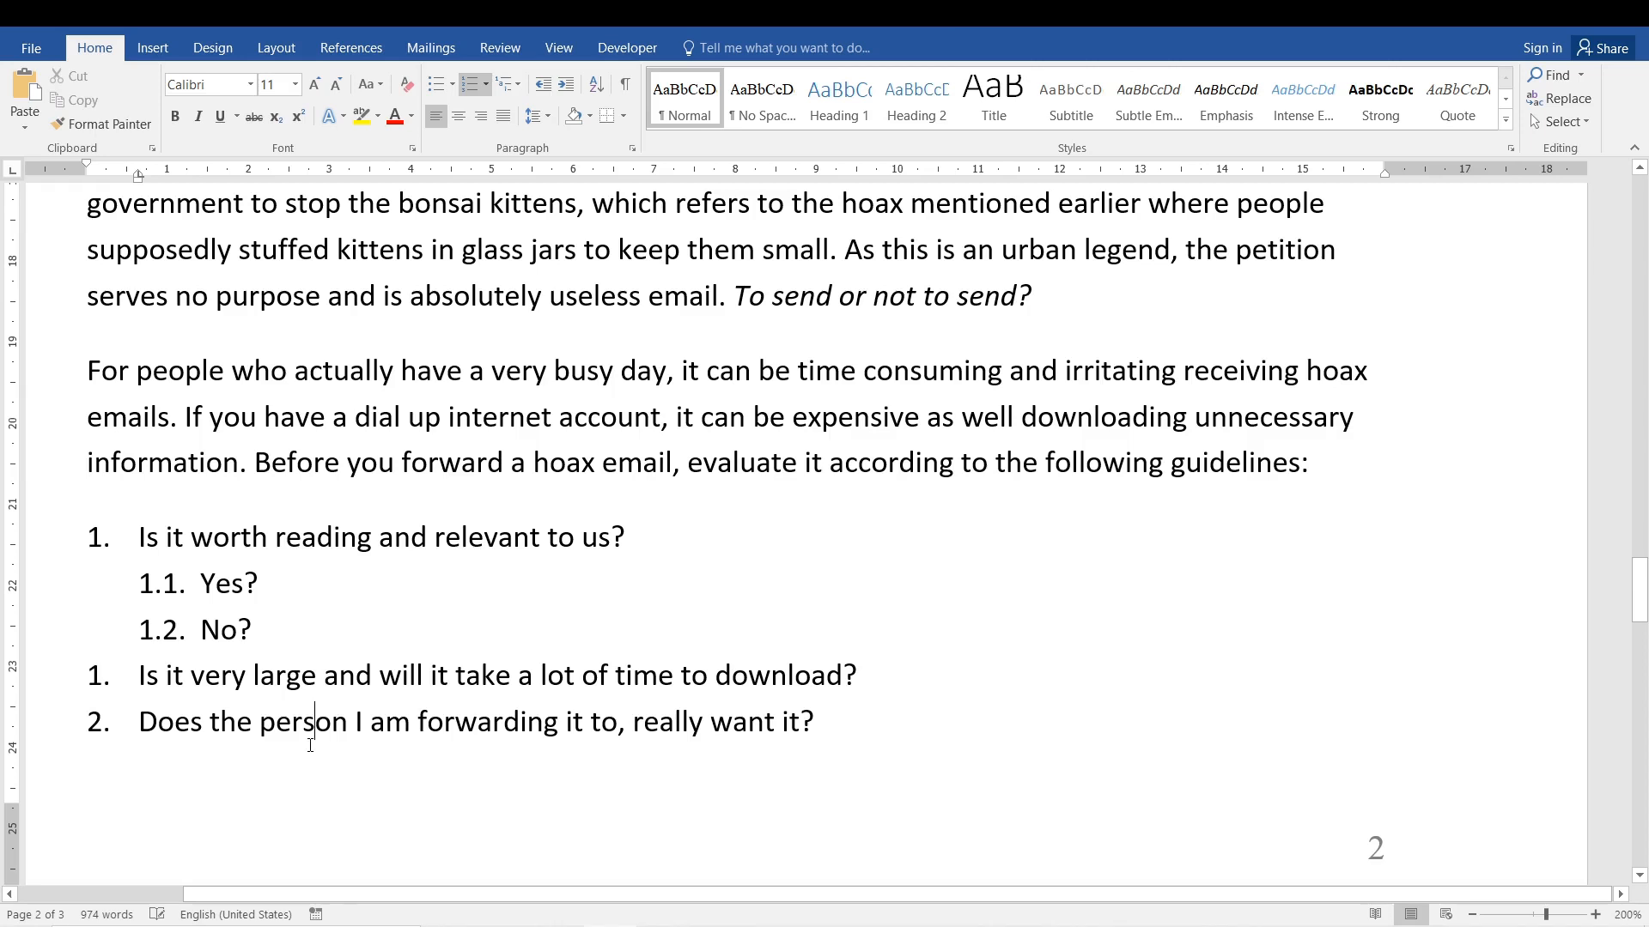
Delete the Yes? and No? sub-items beneath the first question.
left_click(256, 606)
left_click_drag(256, 606, 174, 603)
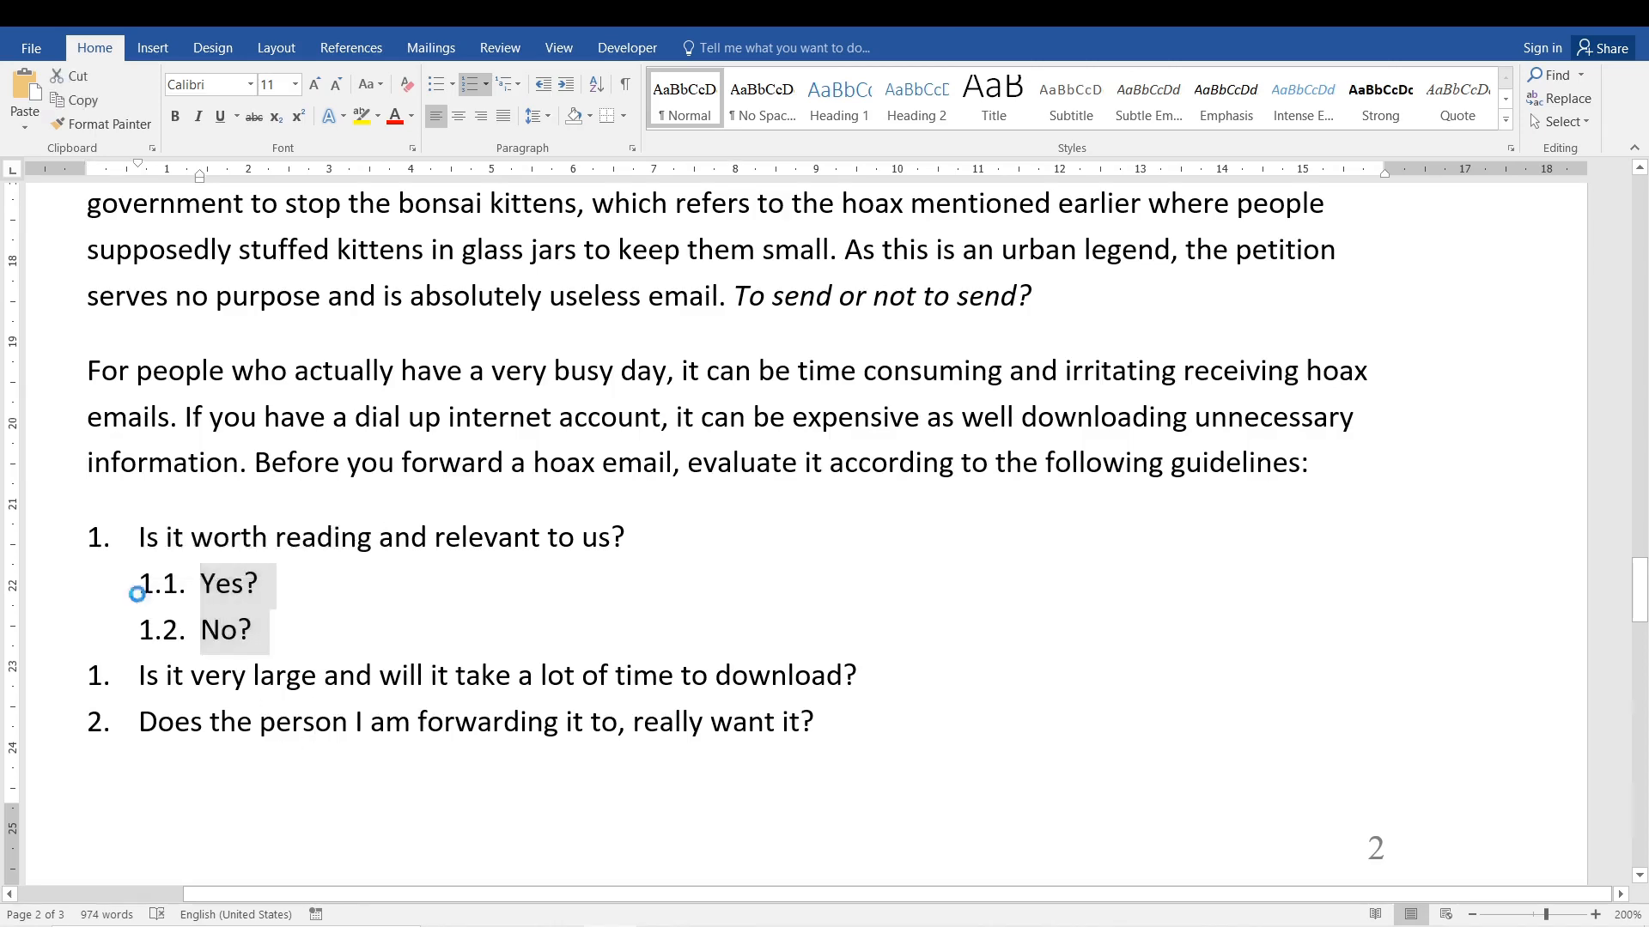
key("Delete")
Try to apply the current multilevel list format to the three remaining guideline questions.
left_click_drag(823, 620, 139, 536)
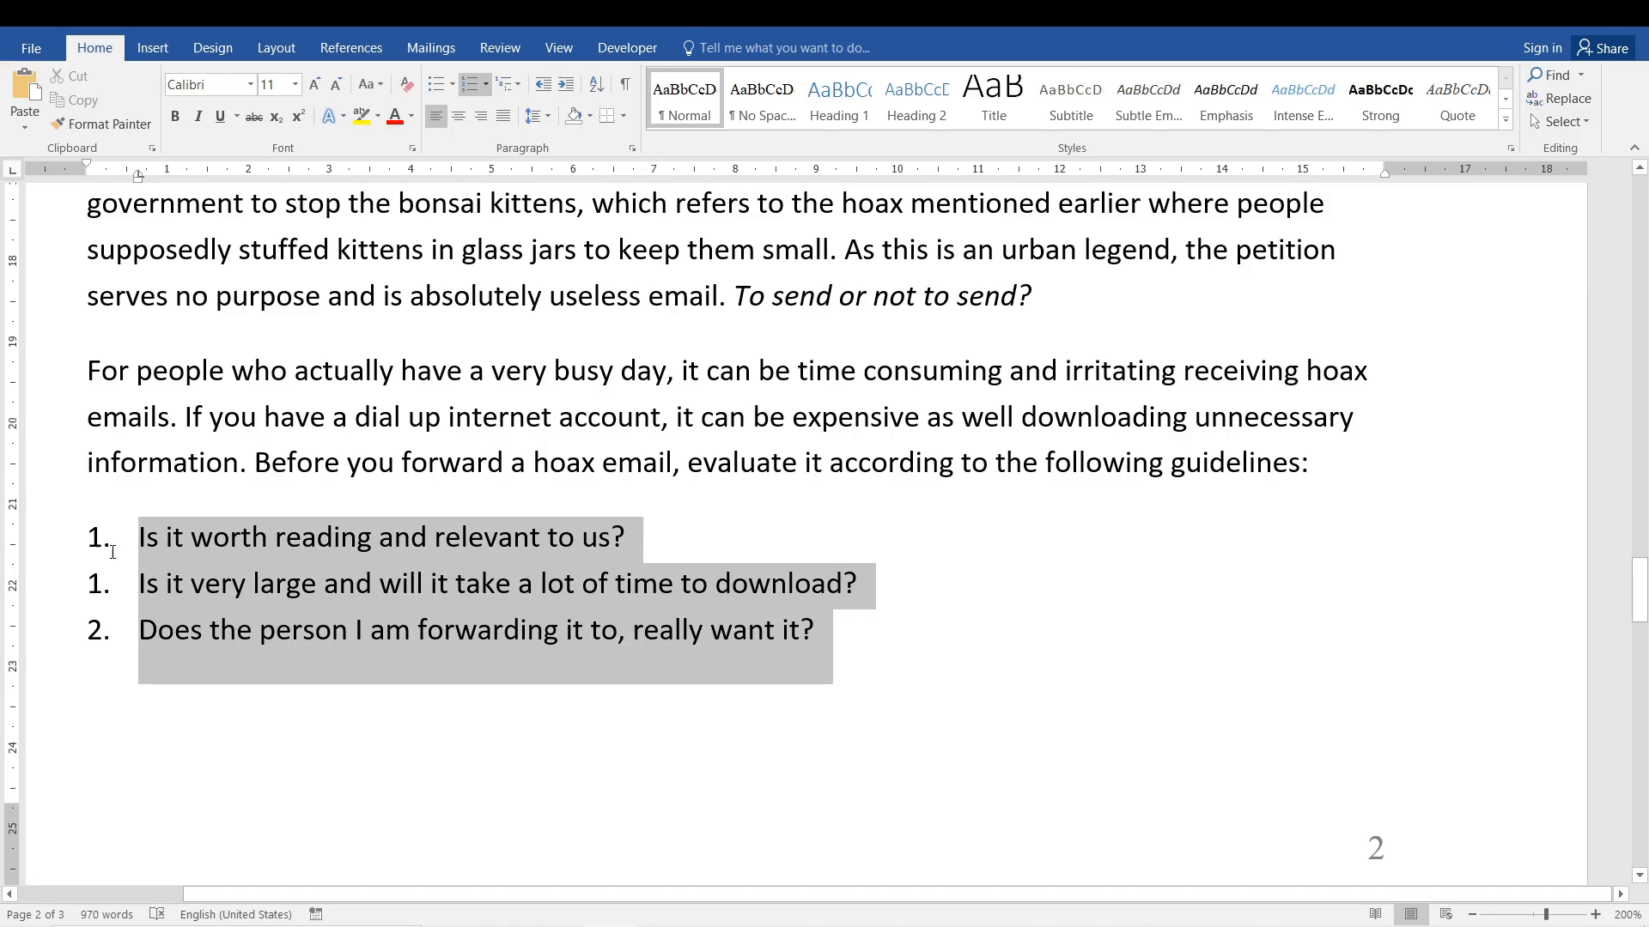
left_click(508, 84)
left_click(570, 206)
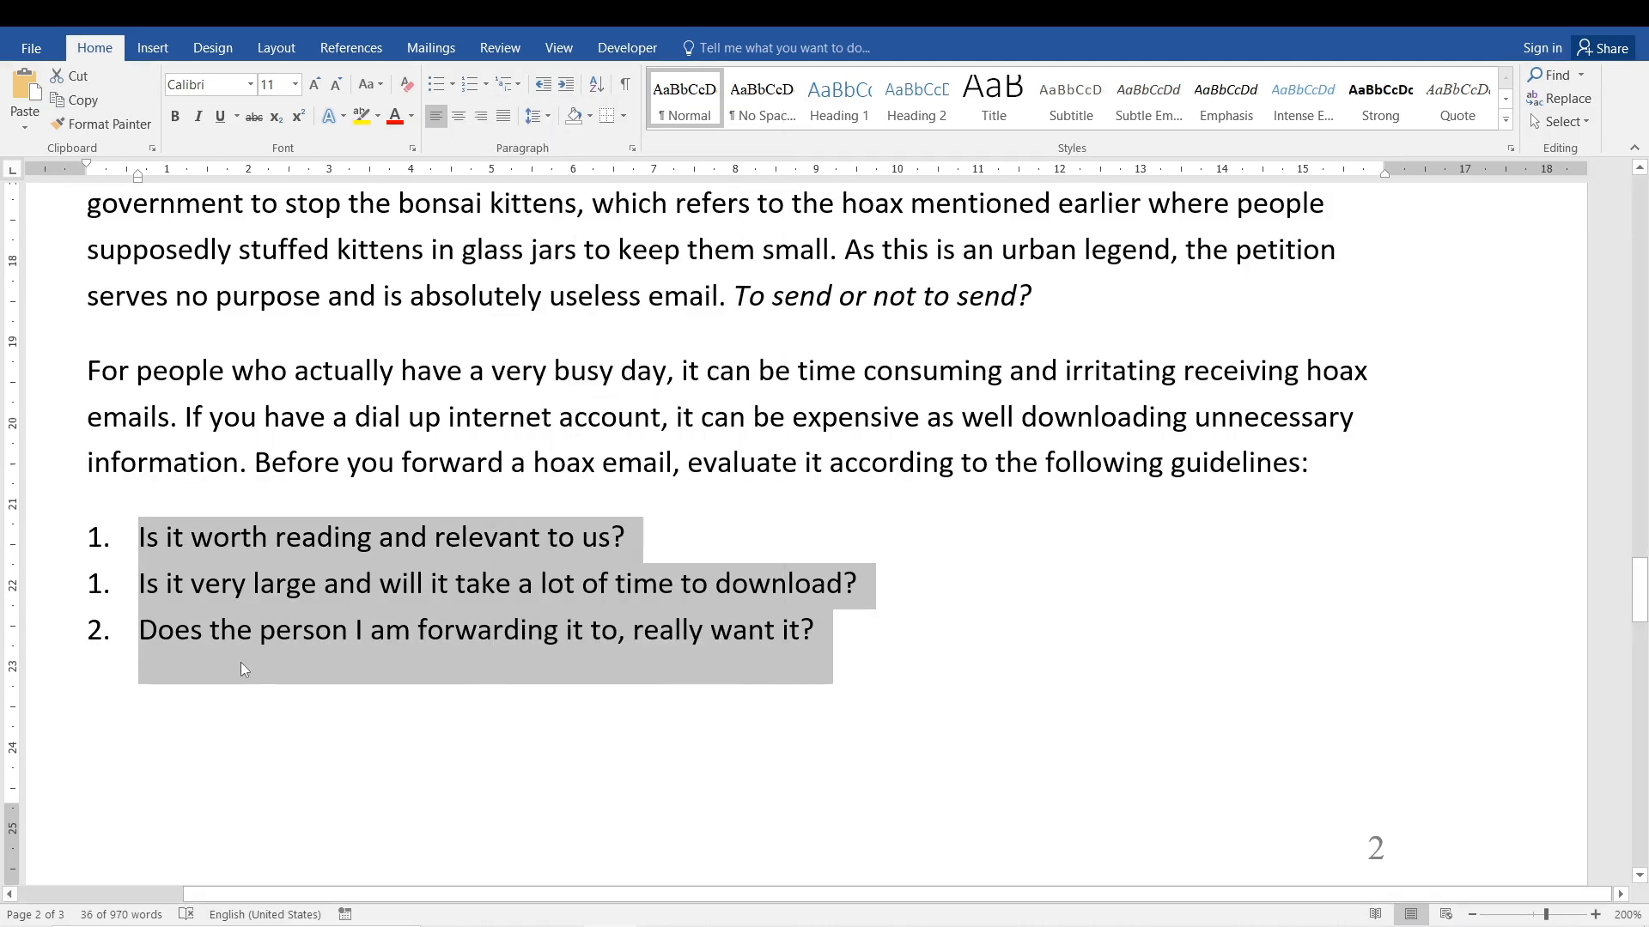
left_click(339, 584)
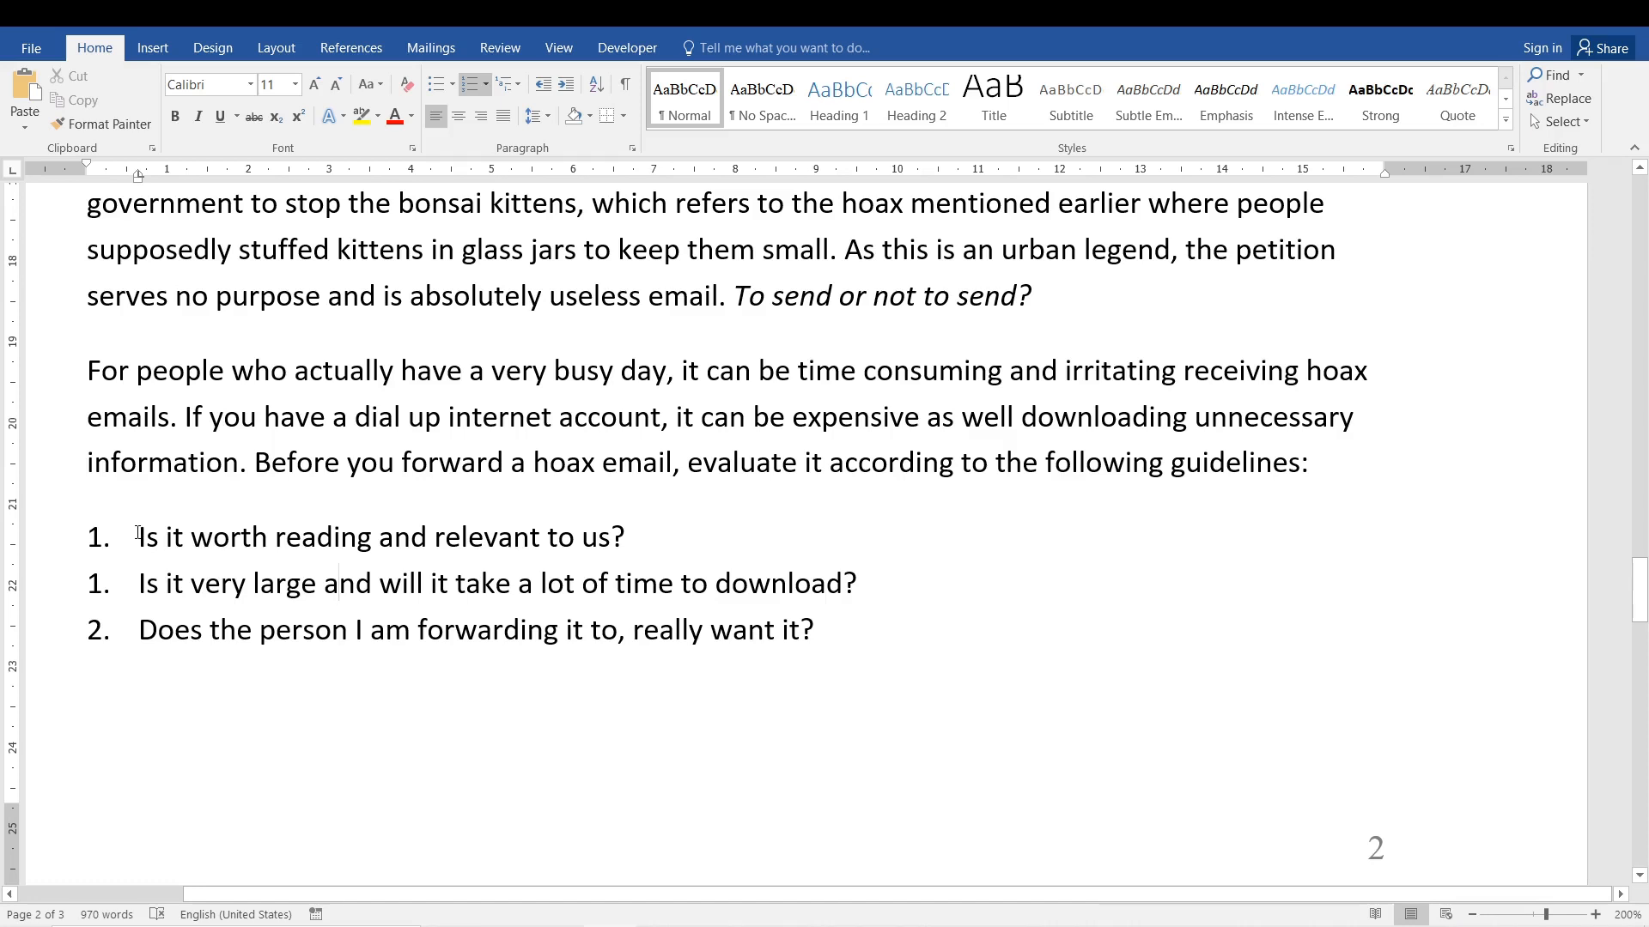
Change the three guideline questions from numbers to a round-bullet list.
left_click_drag(141, 532, 828, 678)
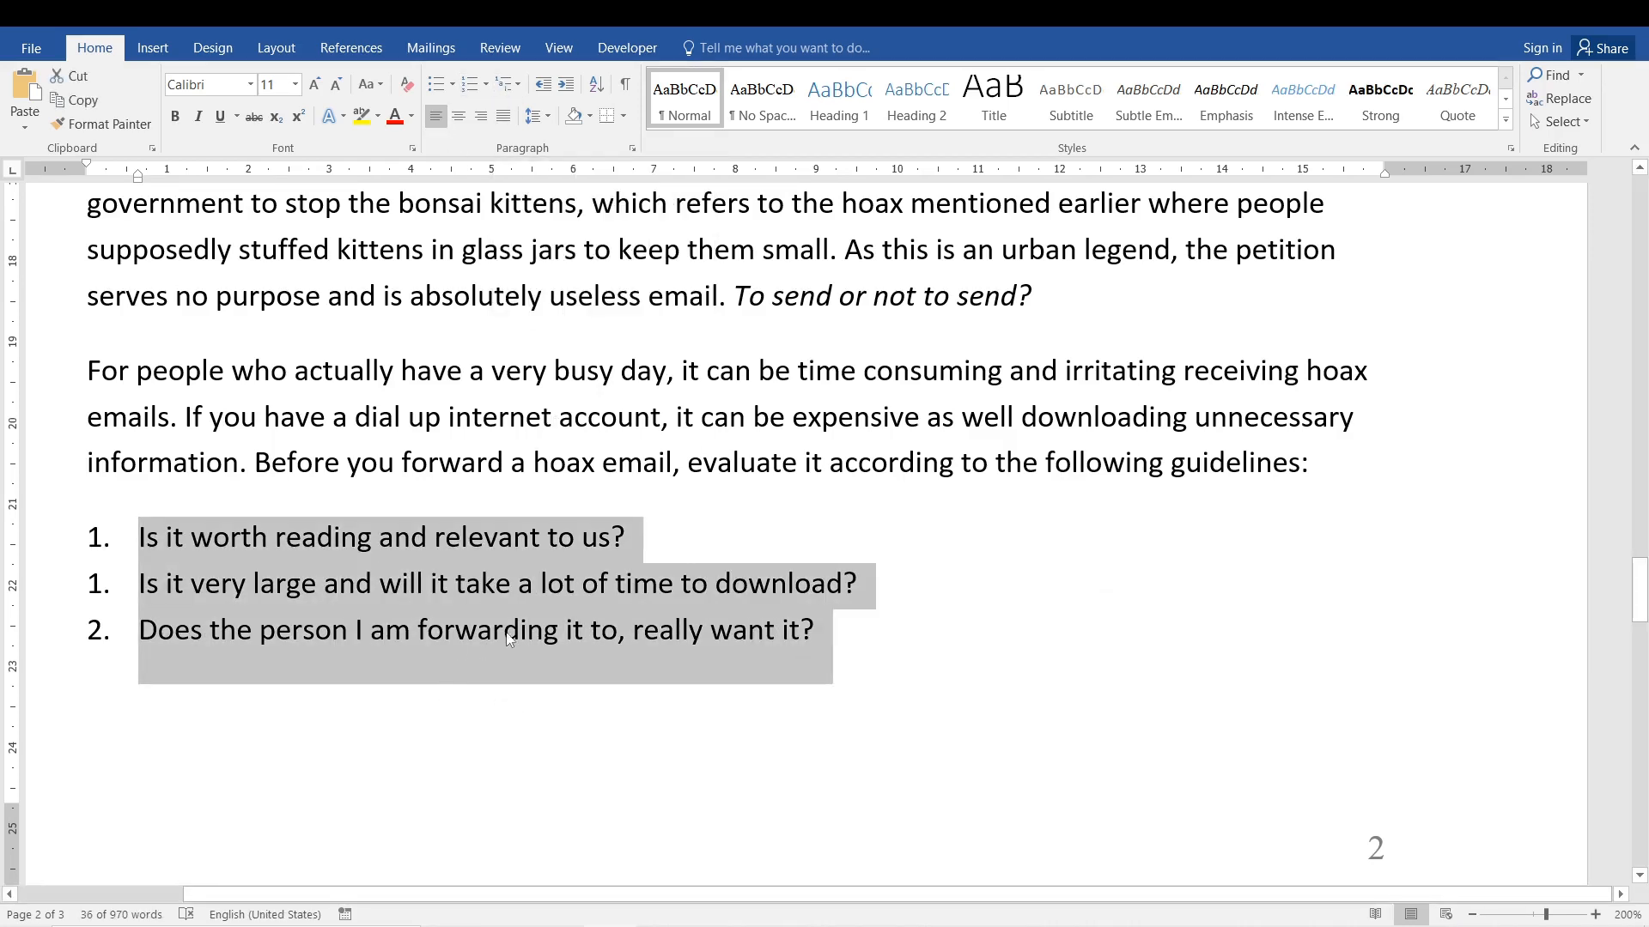
left_click(435, 89)
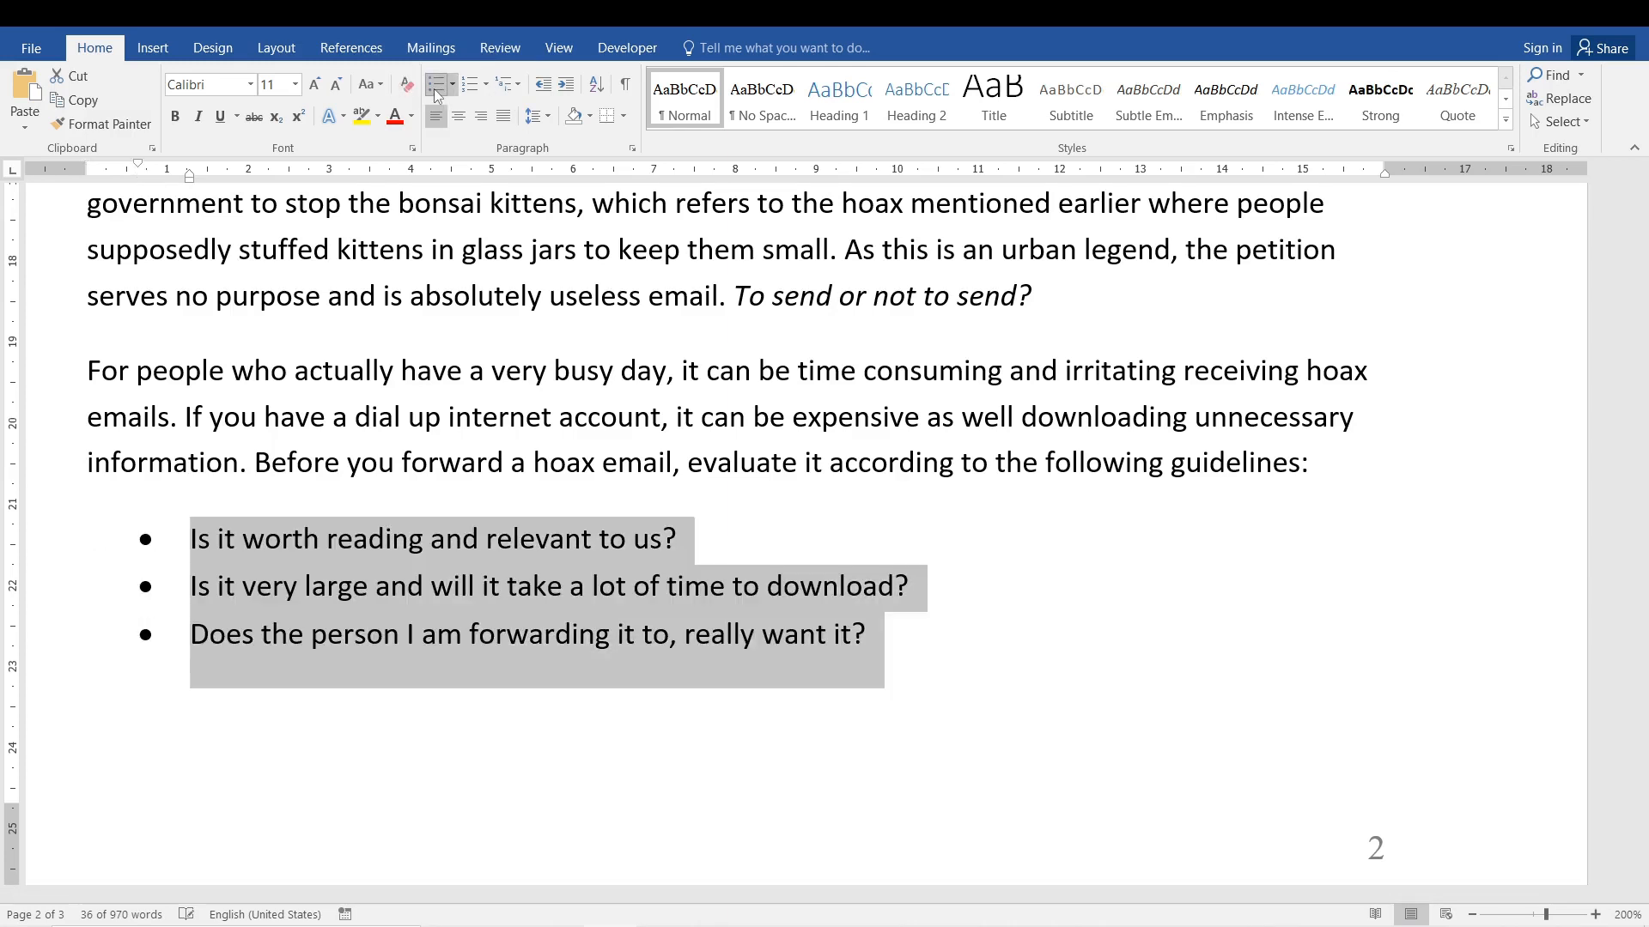
Apply the 1., 1.1., 1.1.1. multilevel list format to the three guideline questions.
left_click(503, 87)
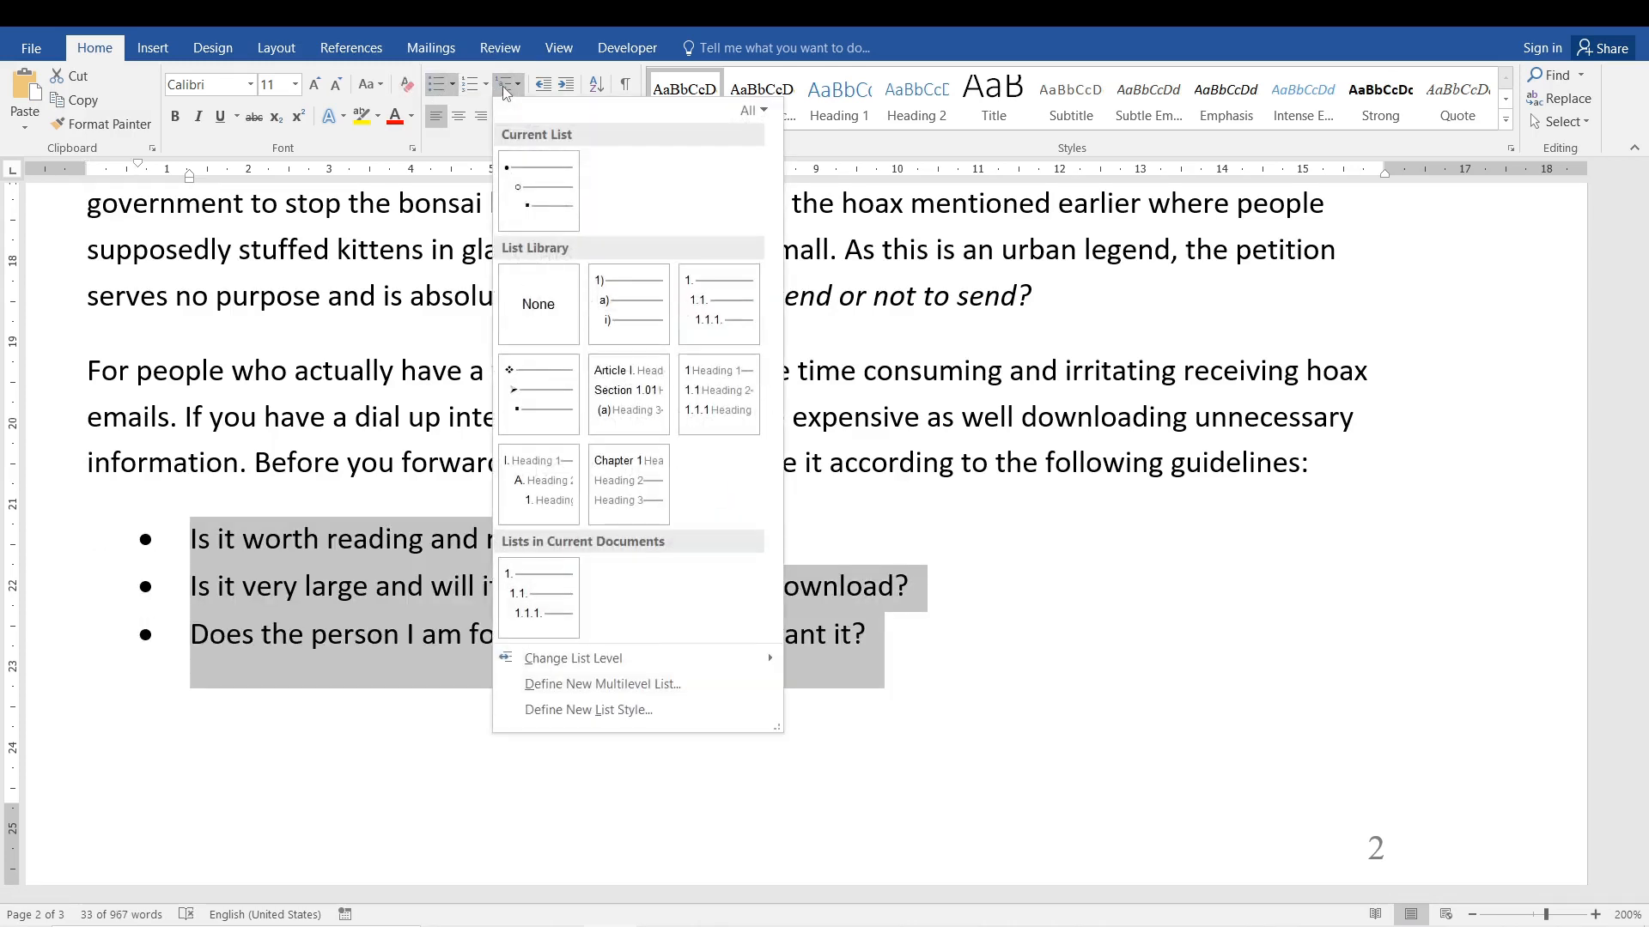
left_click(731, 281)
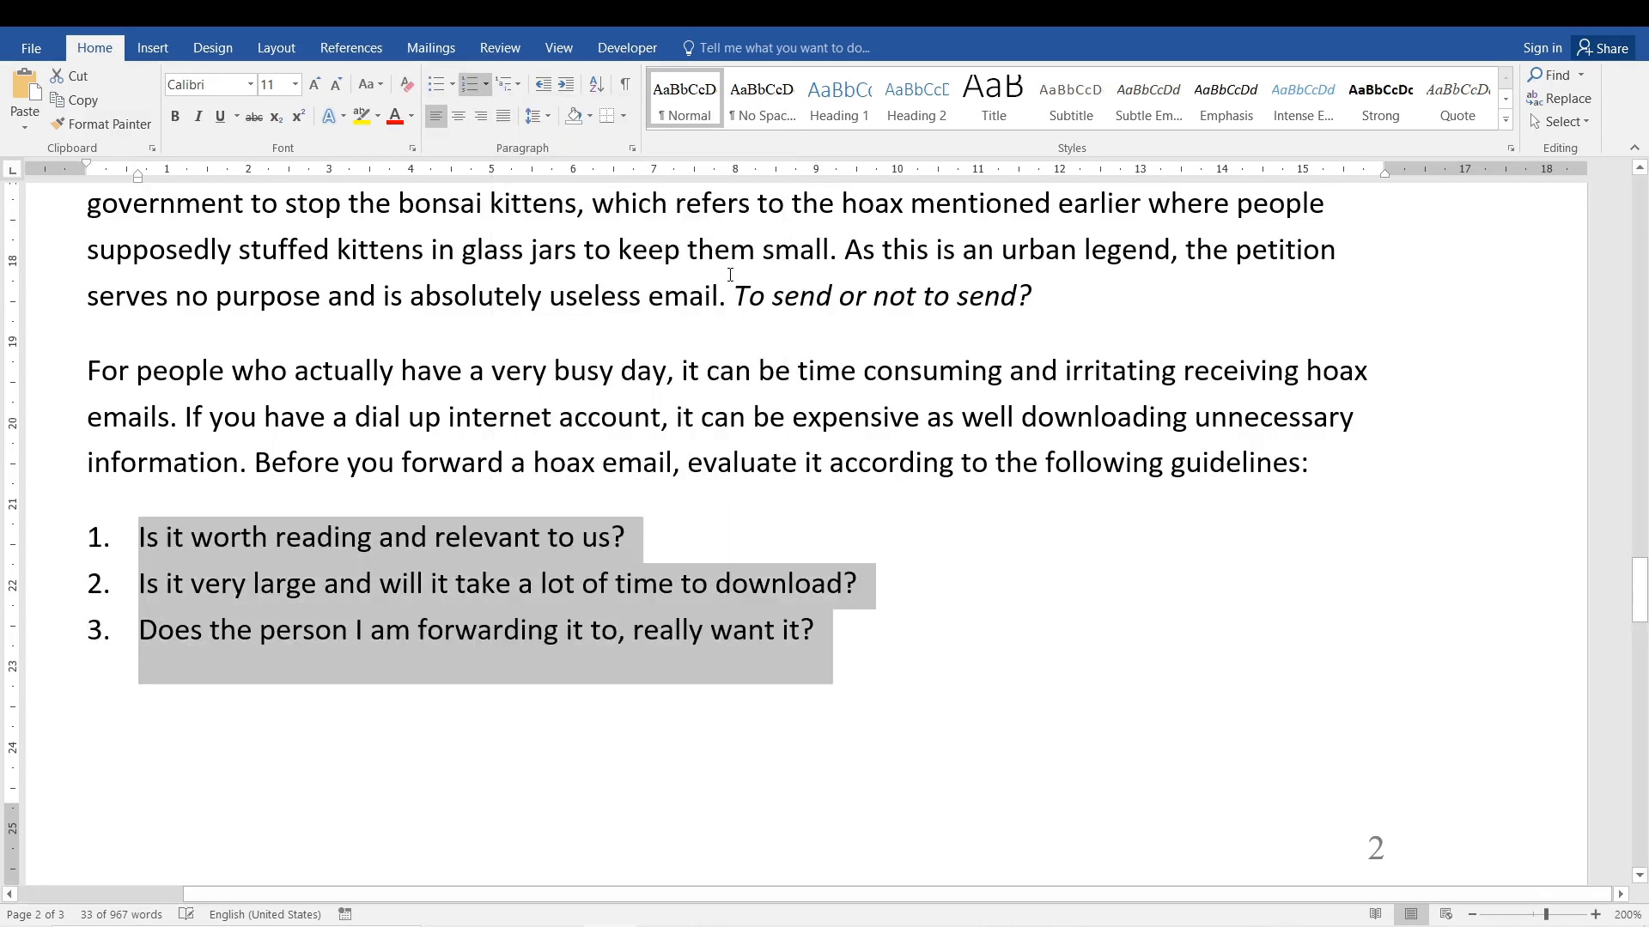
left_click(430, 544)
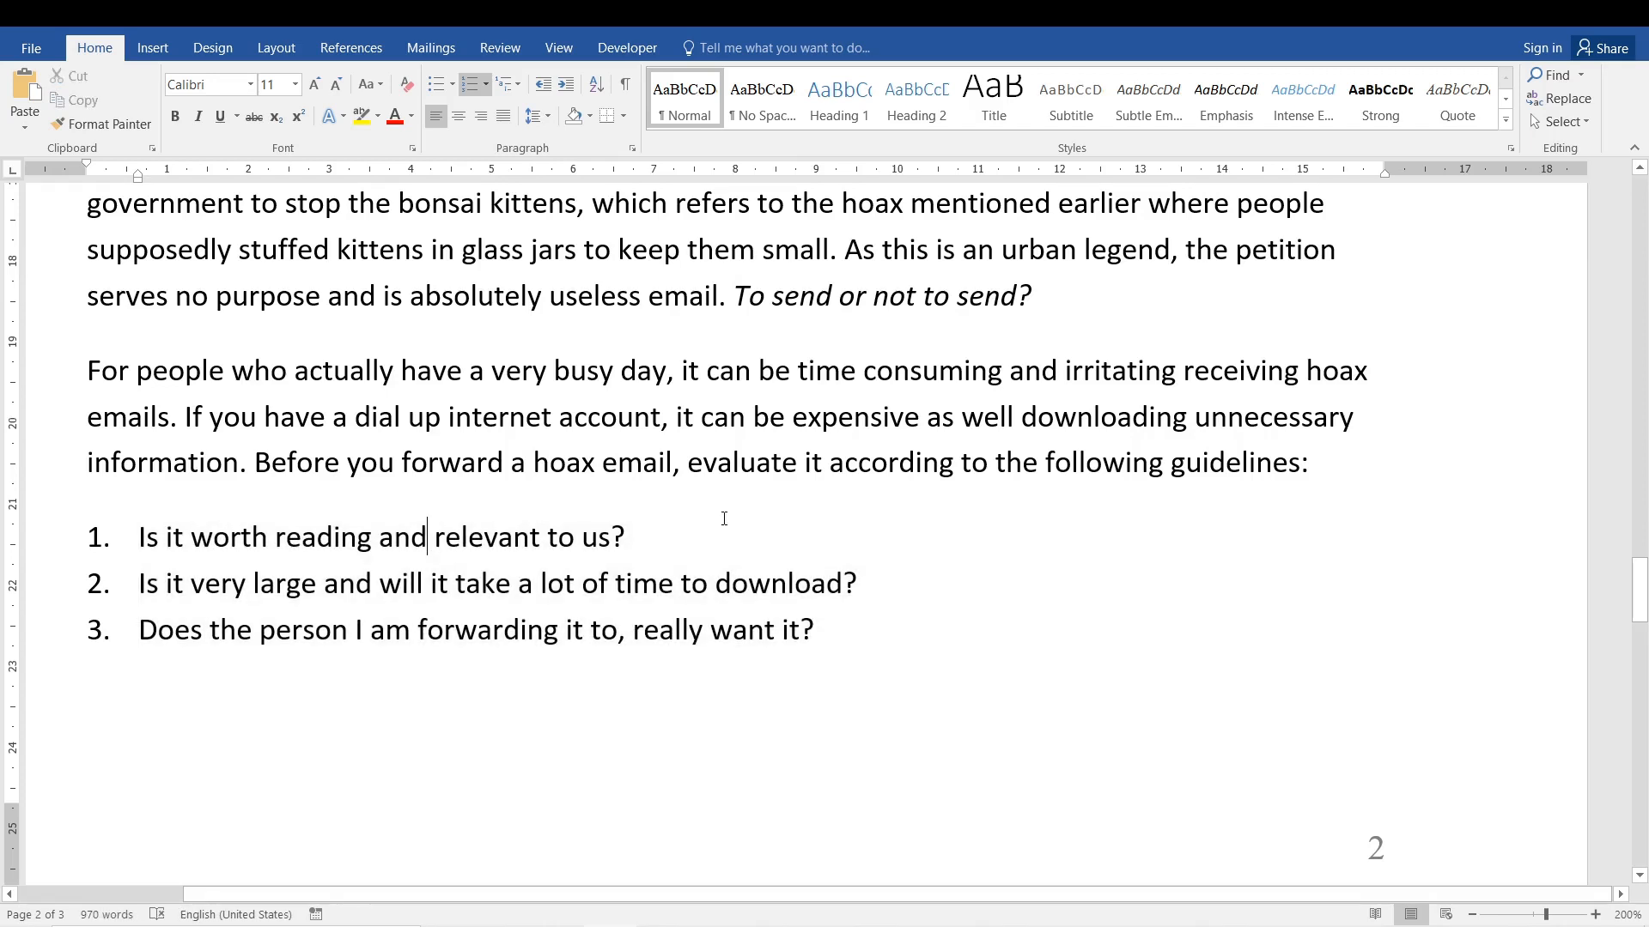
Try adding a blank second-level item beneath the first guideline question, about being worth reading and relevant.
left_click(696, 541)
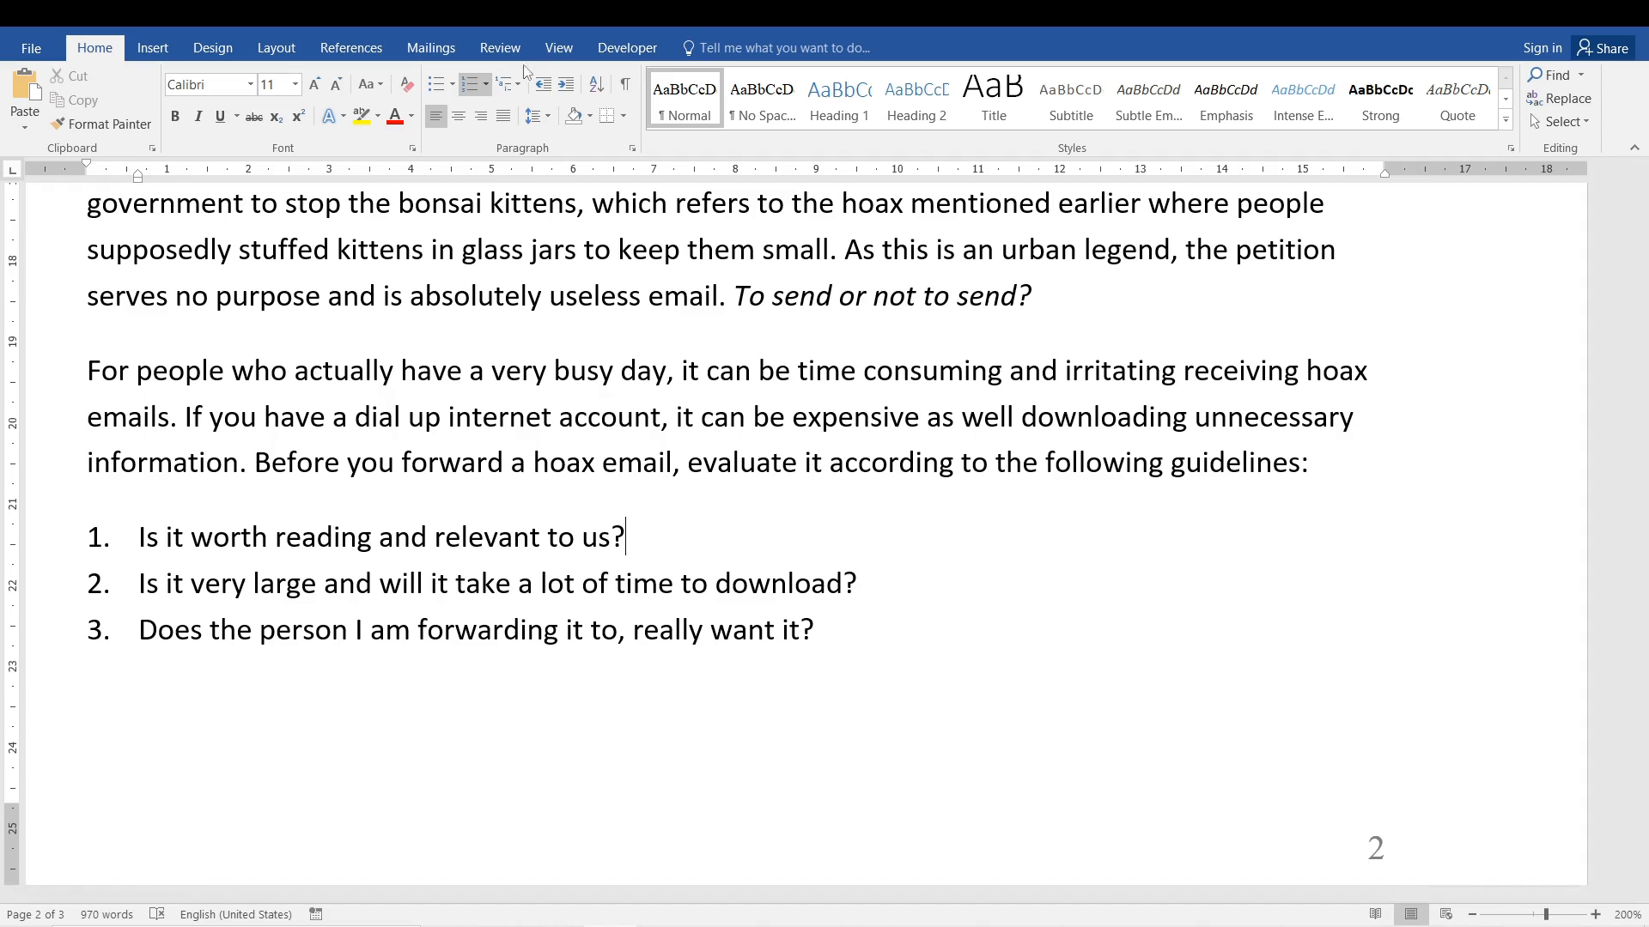
left_click(504, 93)
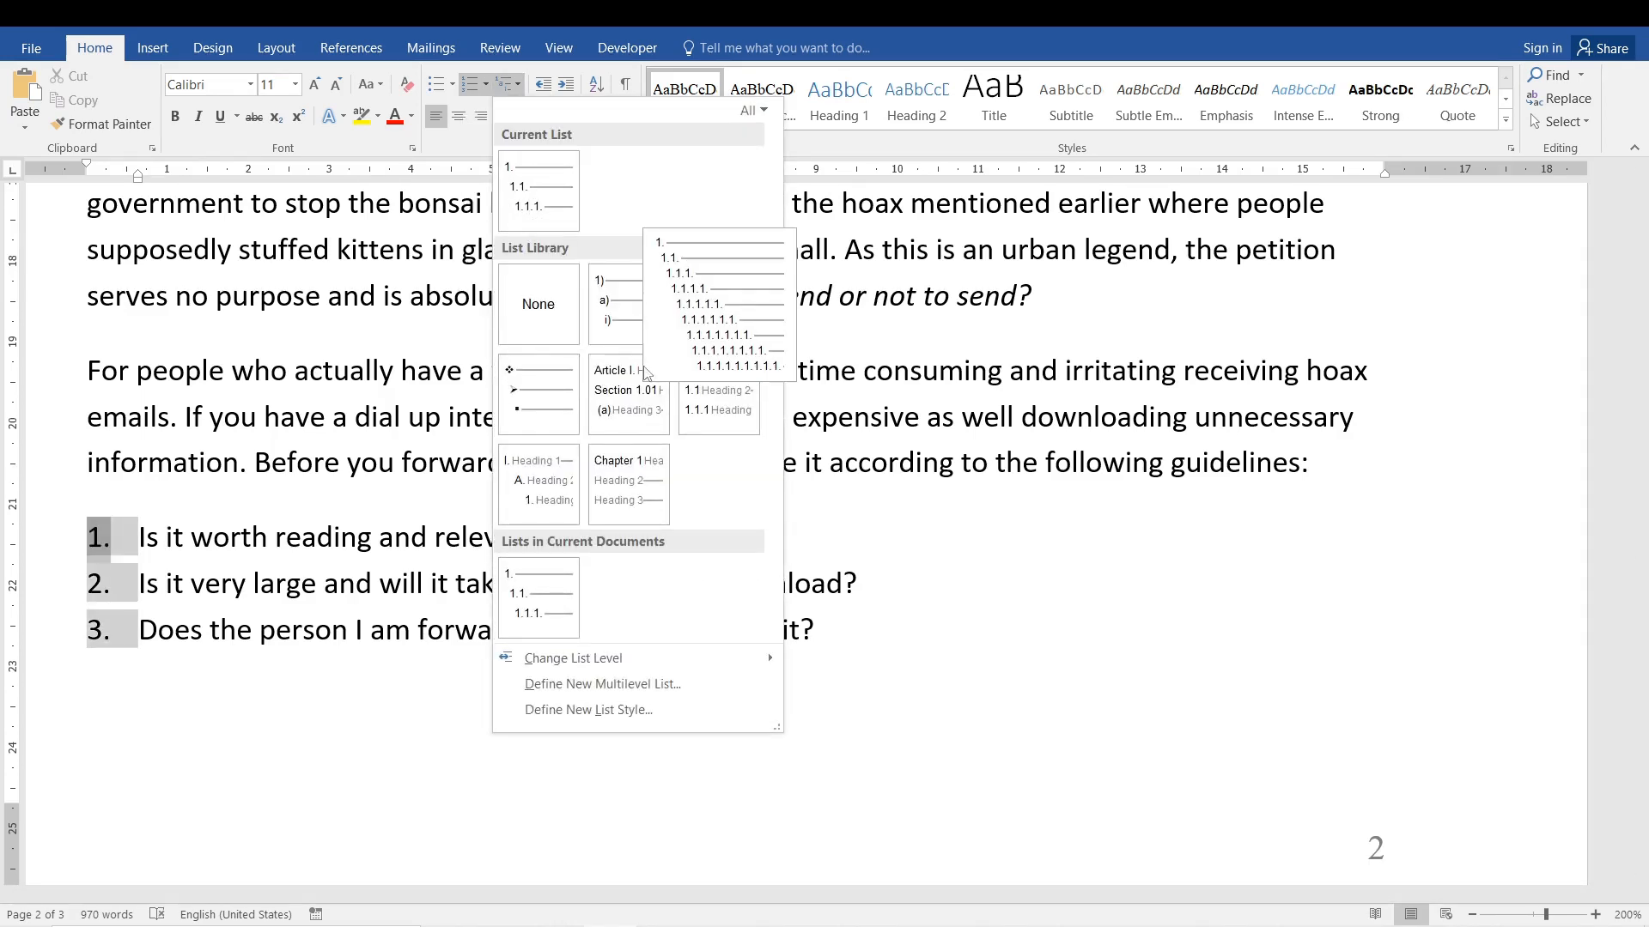
left_click(268, 646)
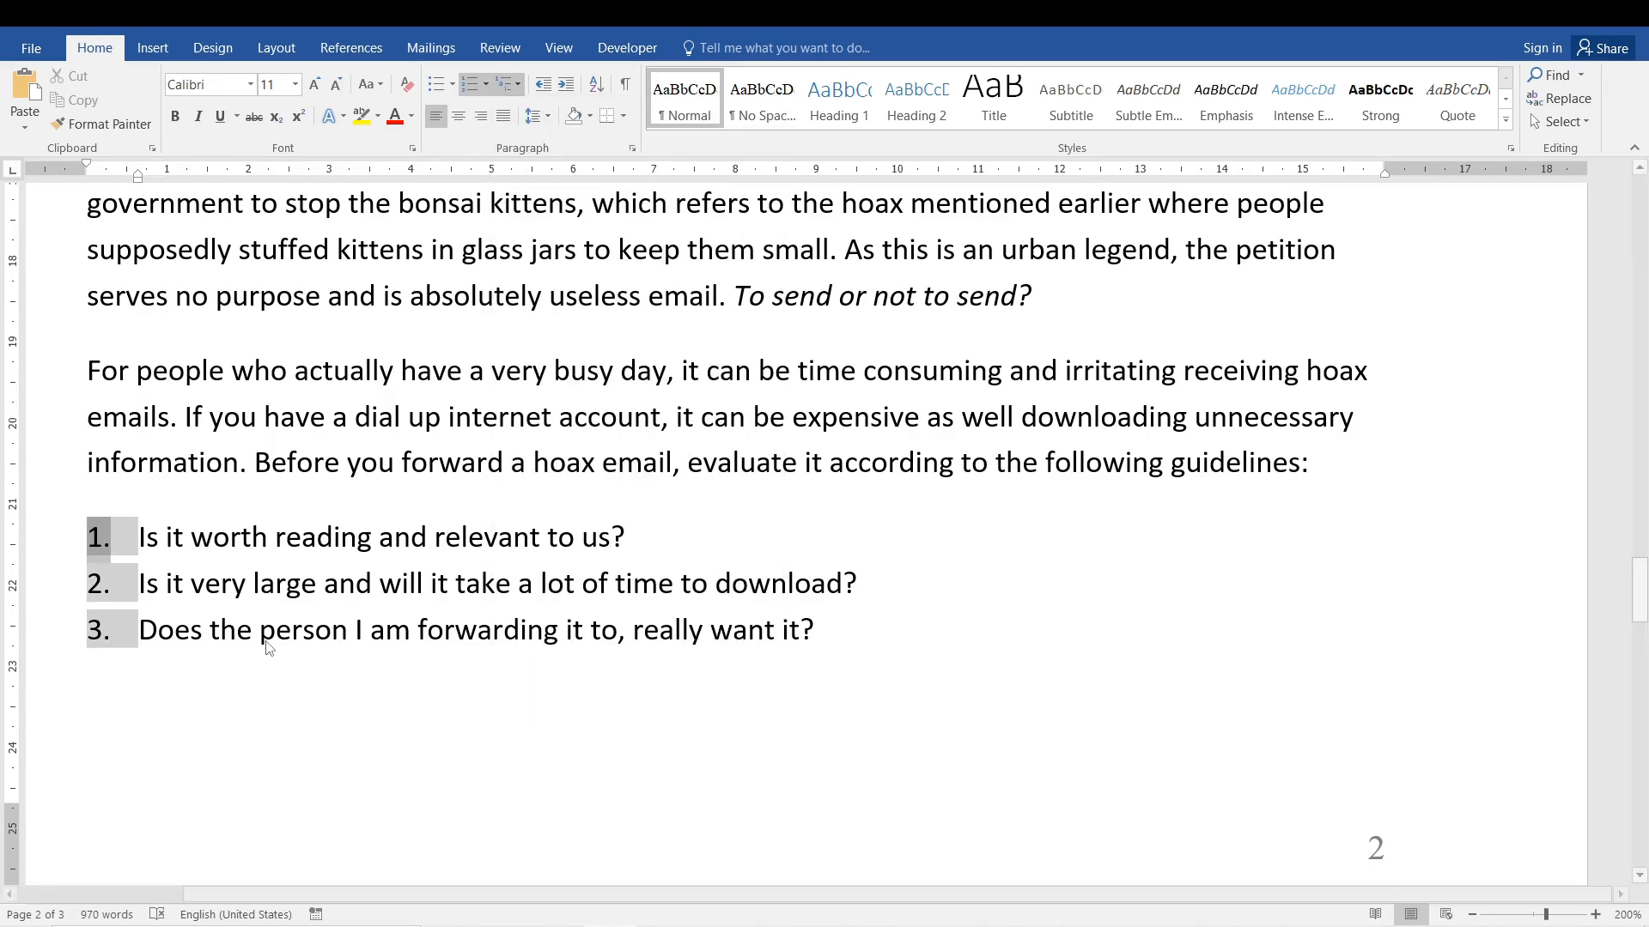
left_click(509, 88)
left_click(508, 87)
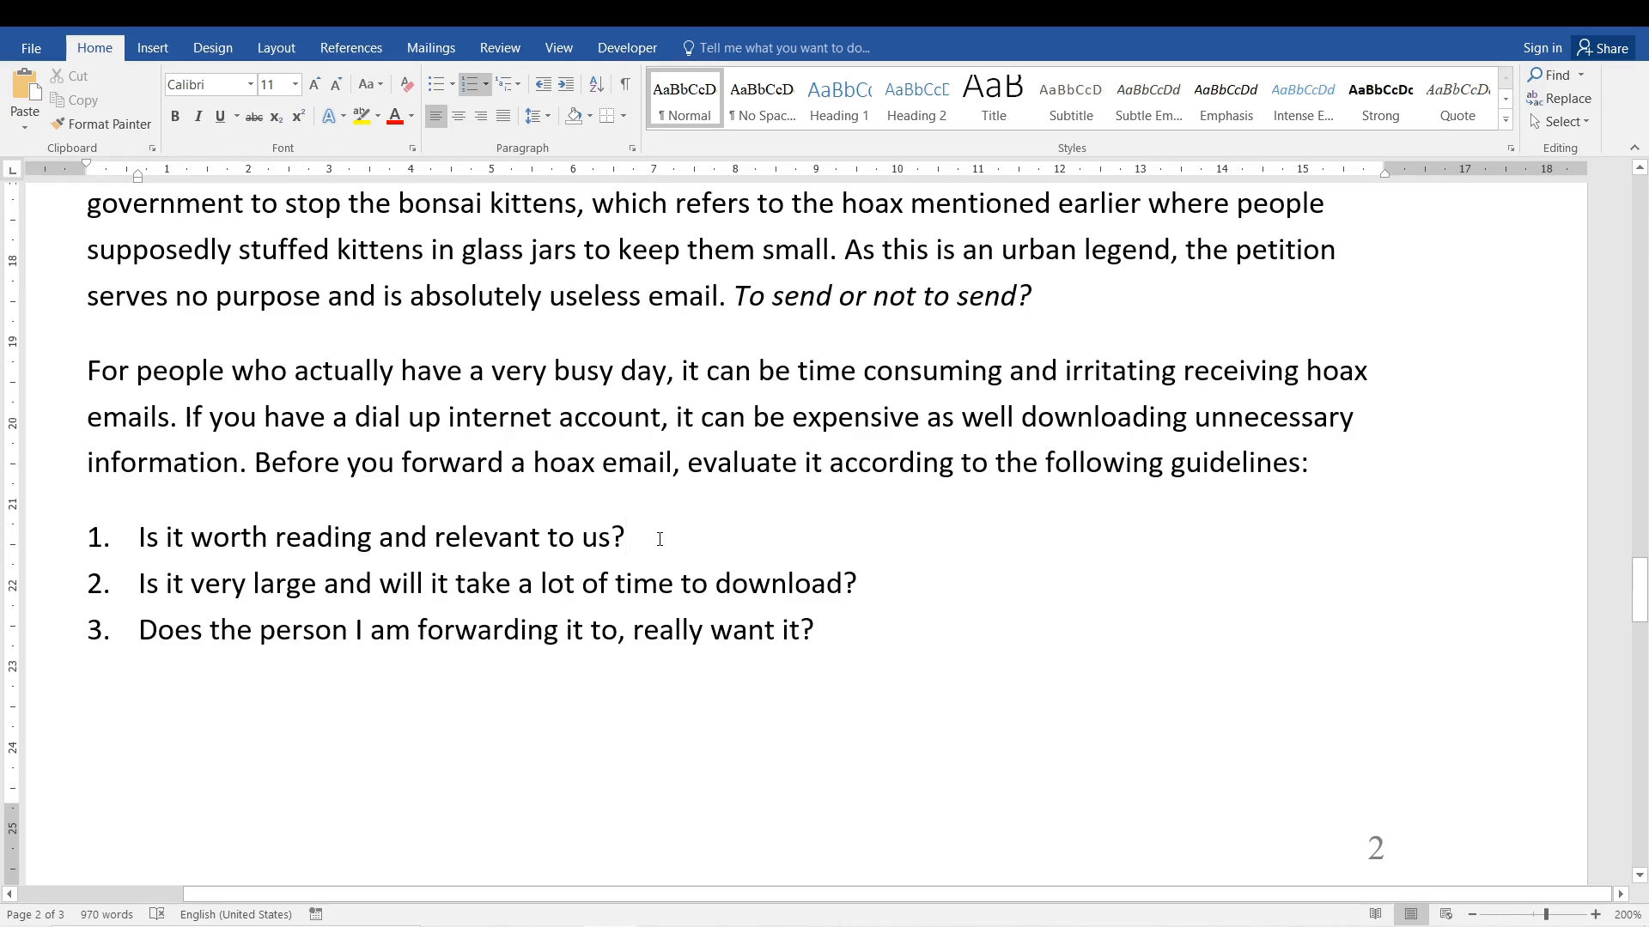
key("Return")
key("Tab")
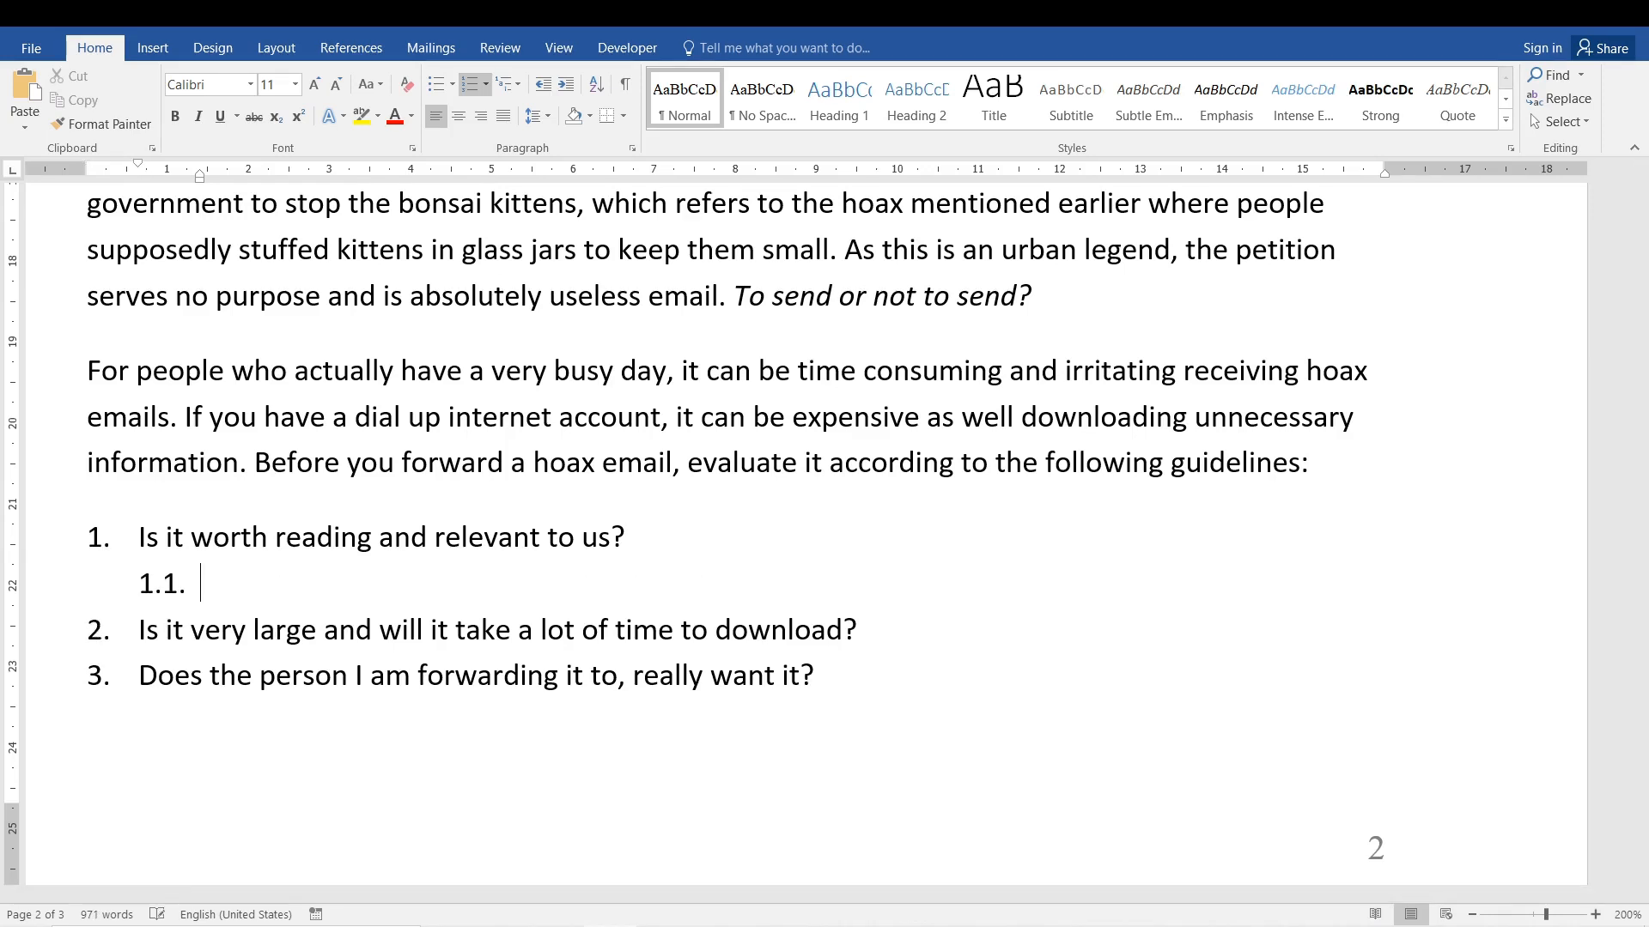
key("BackSpace")
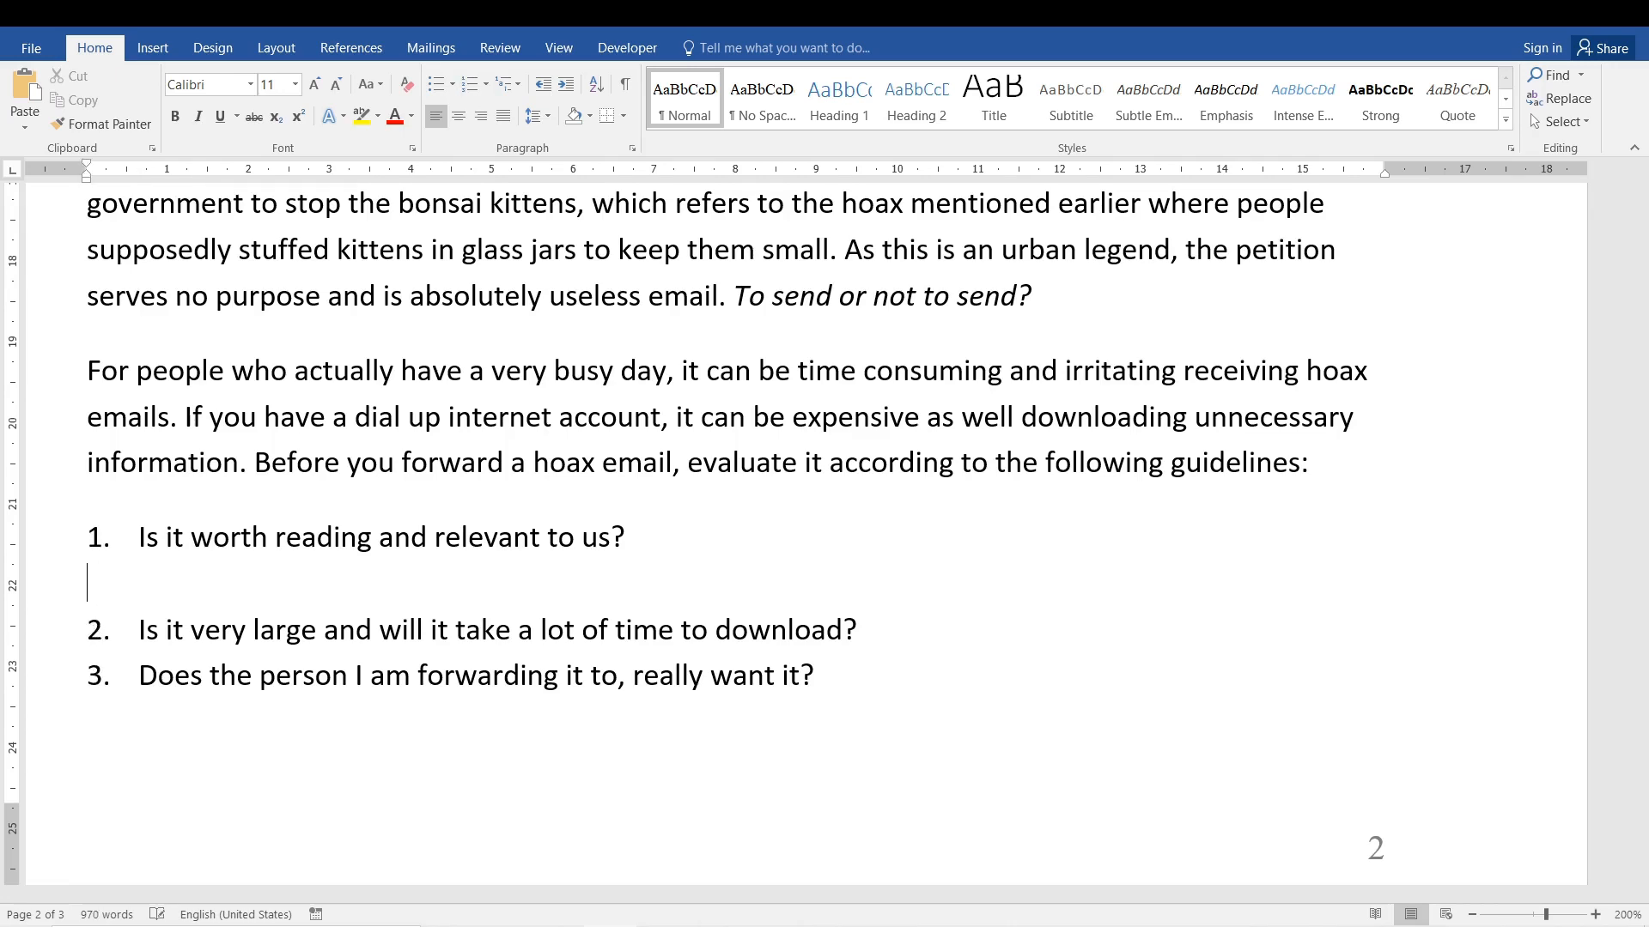
key("BackSpace")
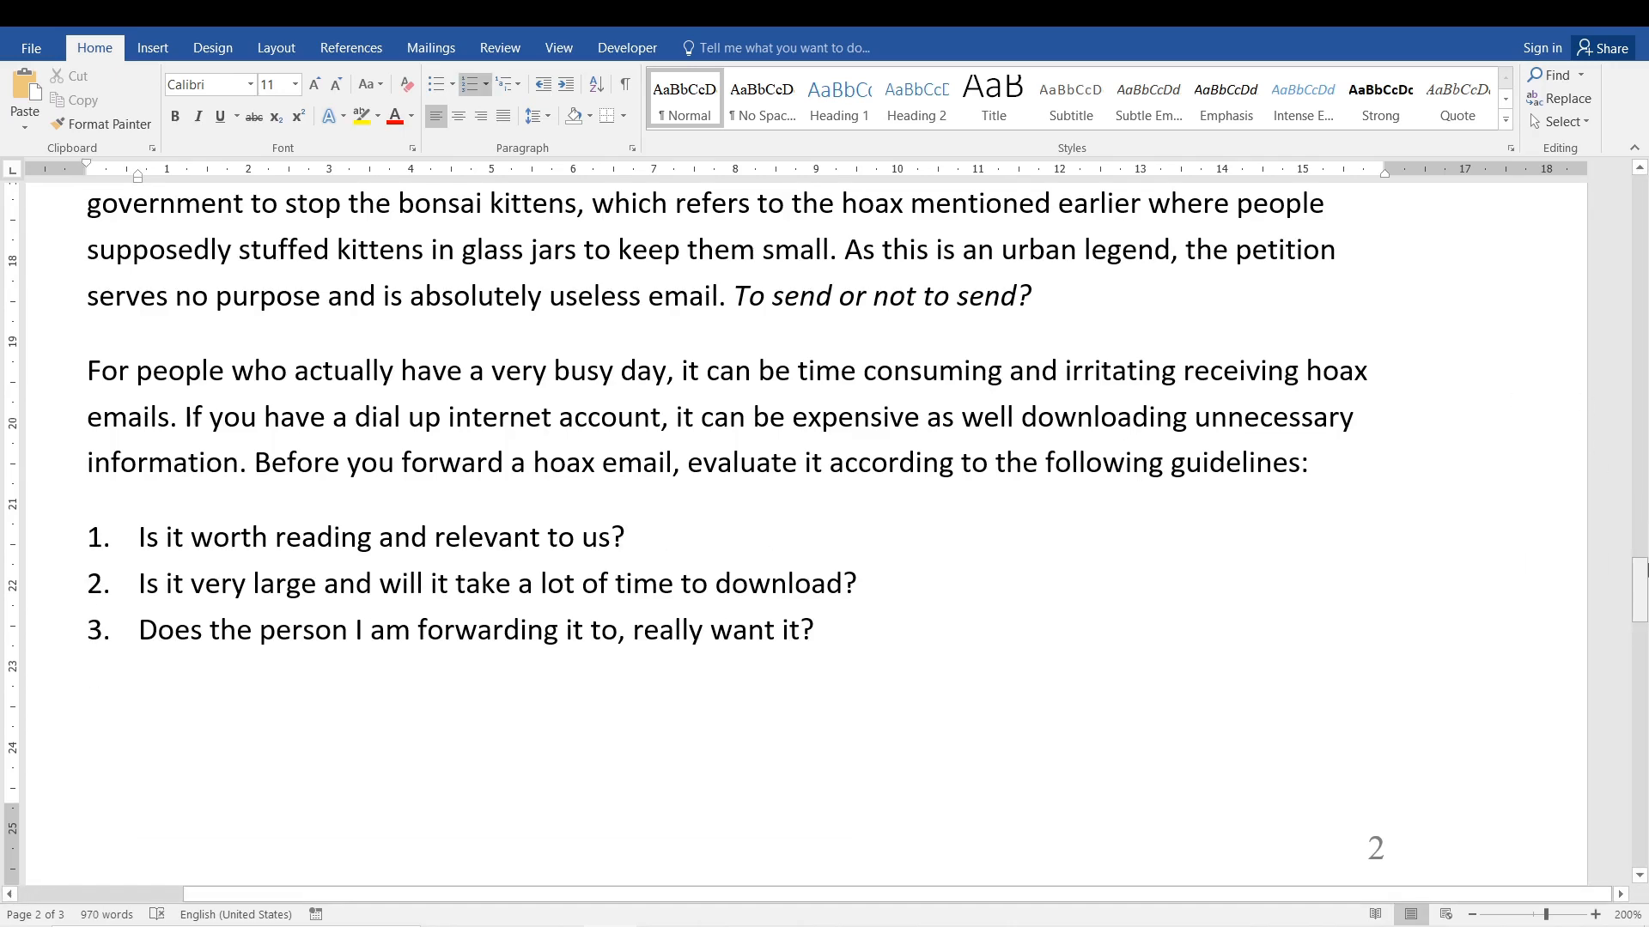
Paste the copied list of nutrients and elements below the closing paragraph on page 3.
left_click_drag(1640, 588, 1640, 605)
scroll(1197, 666, "down", 6)
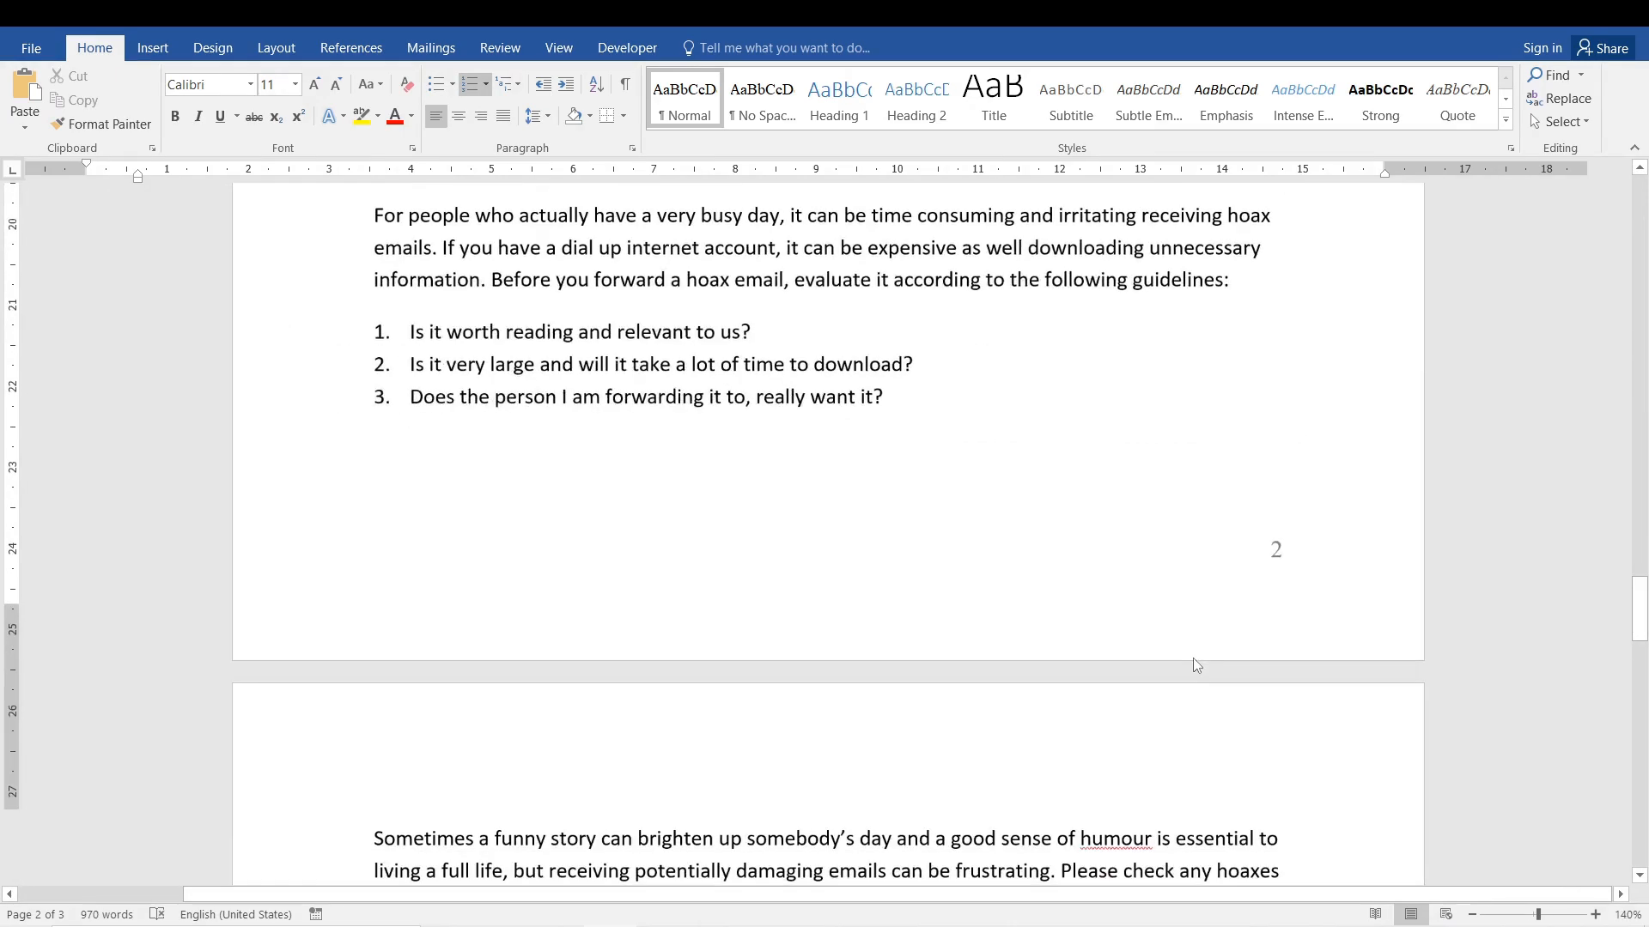
scroll(1197, 666, "down", 10)
left_click(1193, 658)
scroll(1192, 659, "down", 3)
scroll(1193, 658, "up", 6)
key("Up")
key("Up")
key("Up")
key("Up")
key("Up")
scroll(1192, 659, "down", 3)
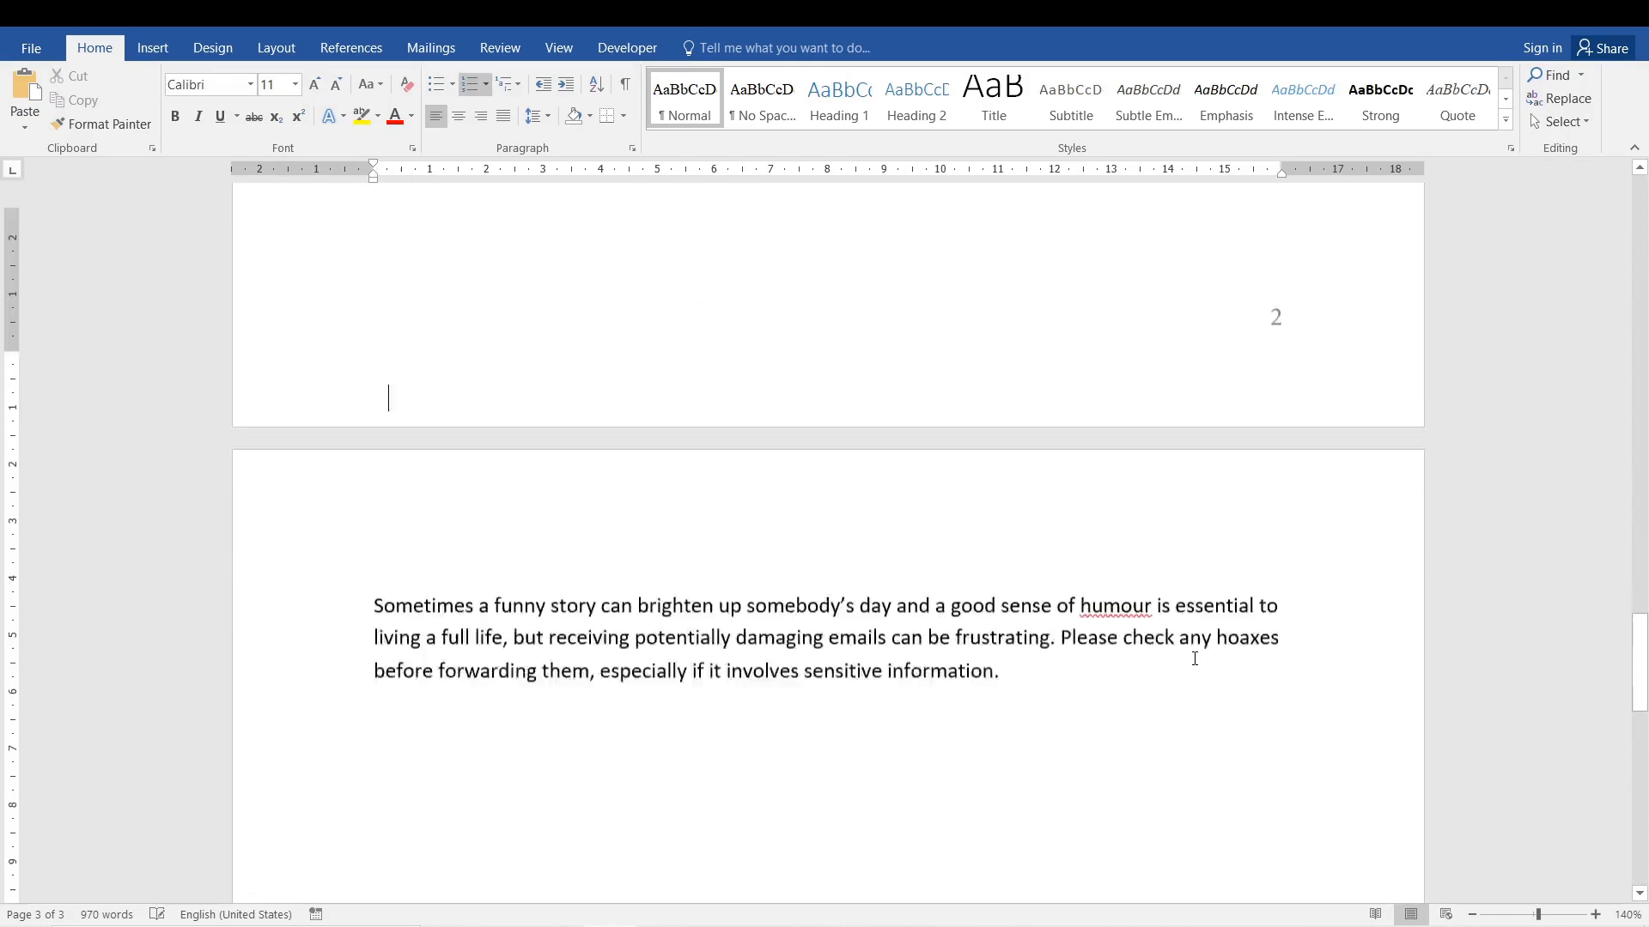
key("Down")
left_click(464, 503)
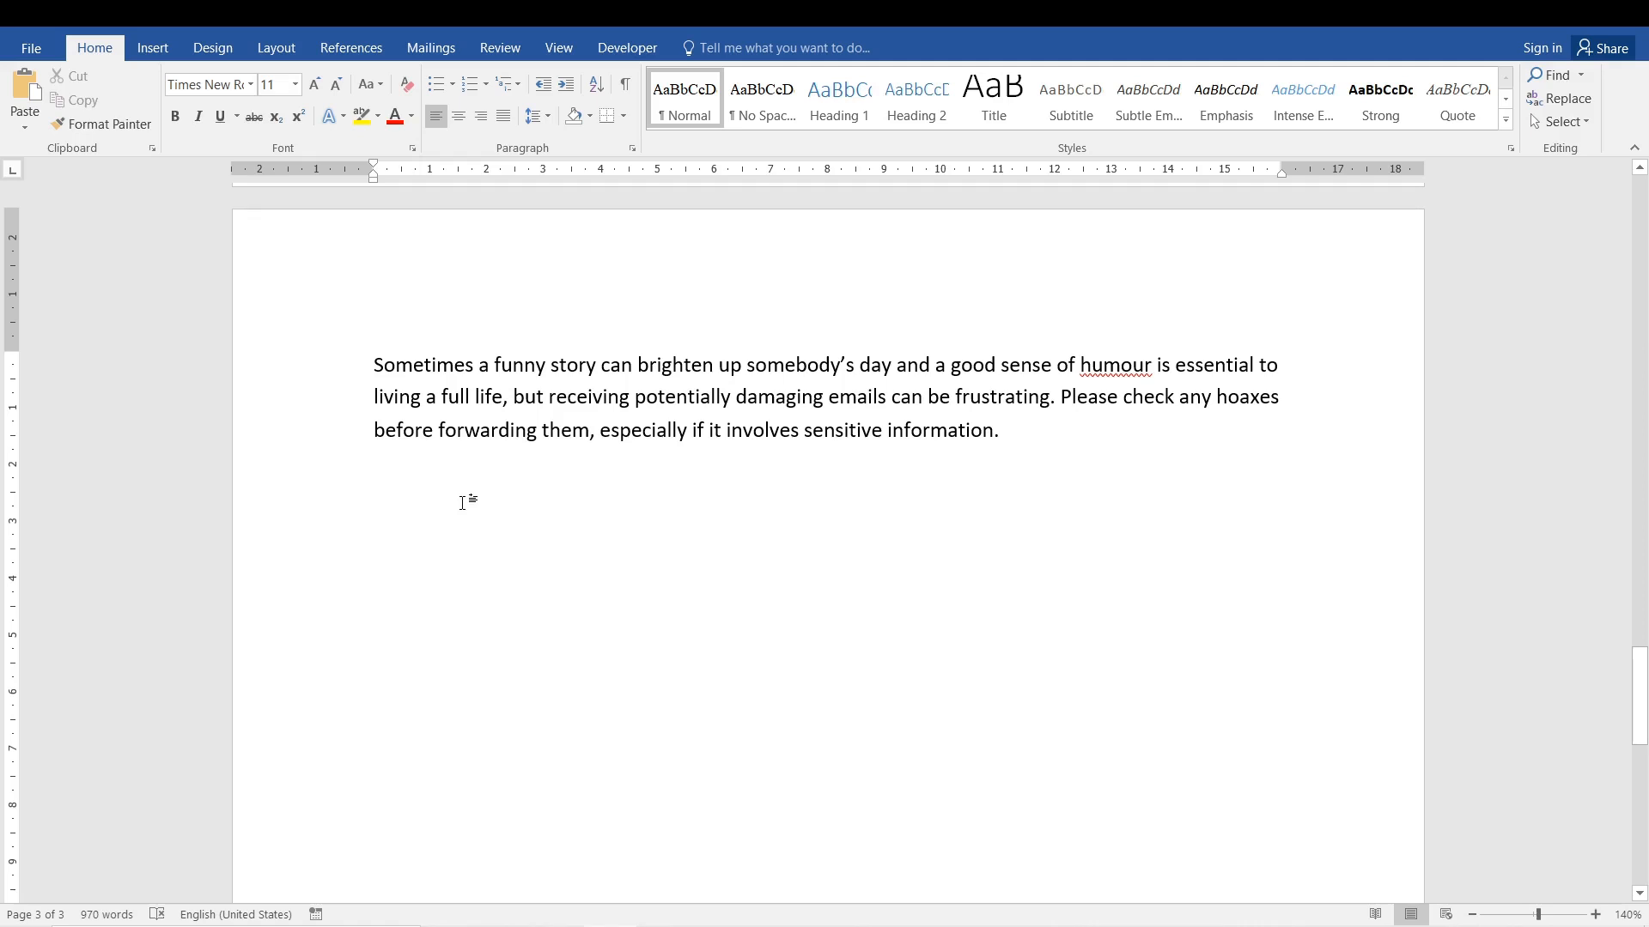
left_click(34, 92)
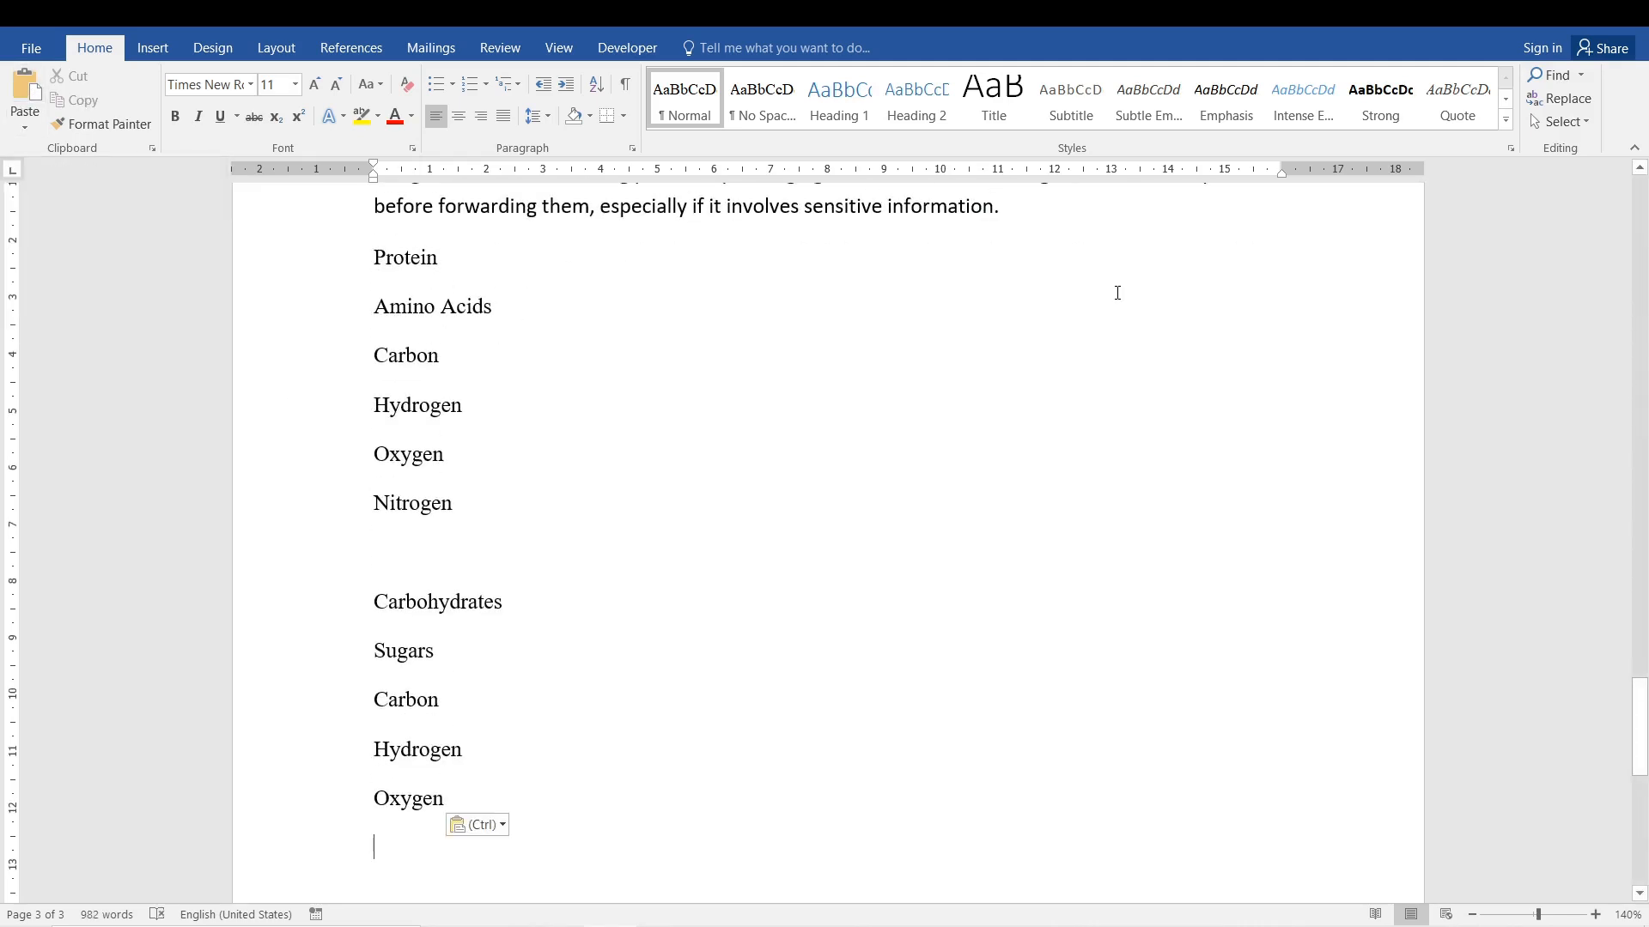
Insert a blank line above Protein and delete the empty line between Nitrogen and Carbohydrates.
left_click(1033, 207)
key("Return")
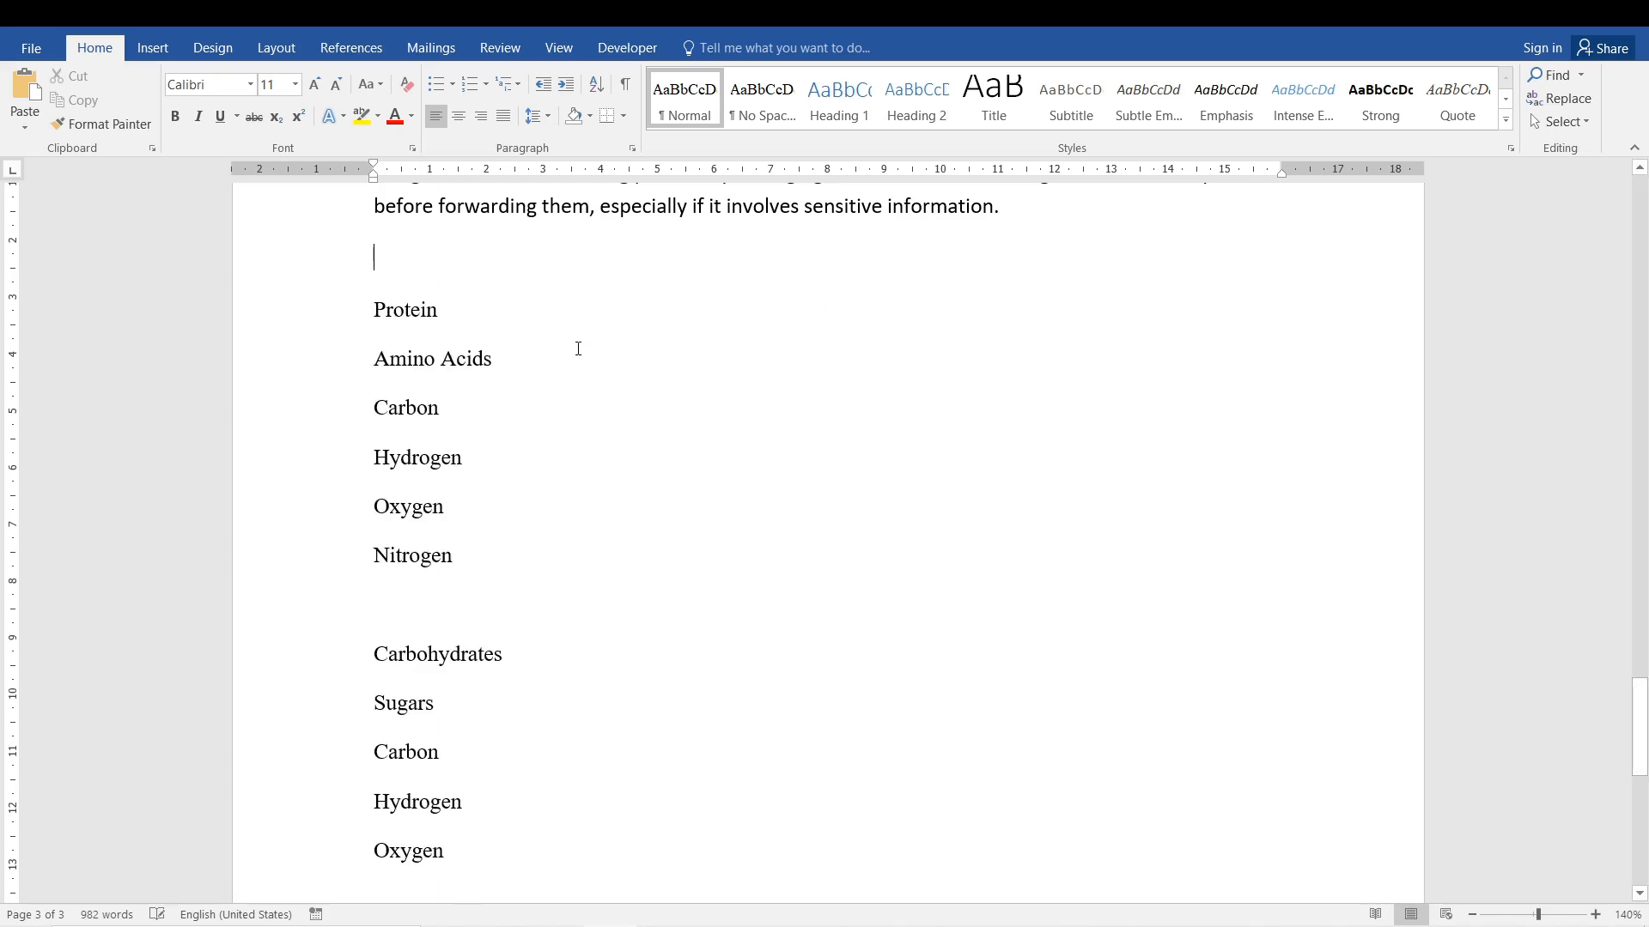
left_click(484, 397)
left_click_drag(375, 309, 438, 313)
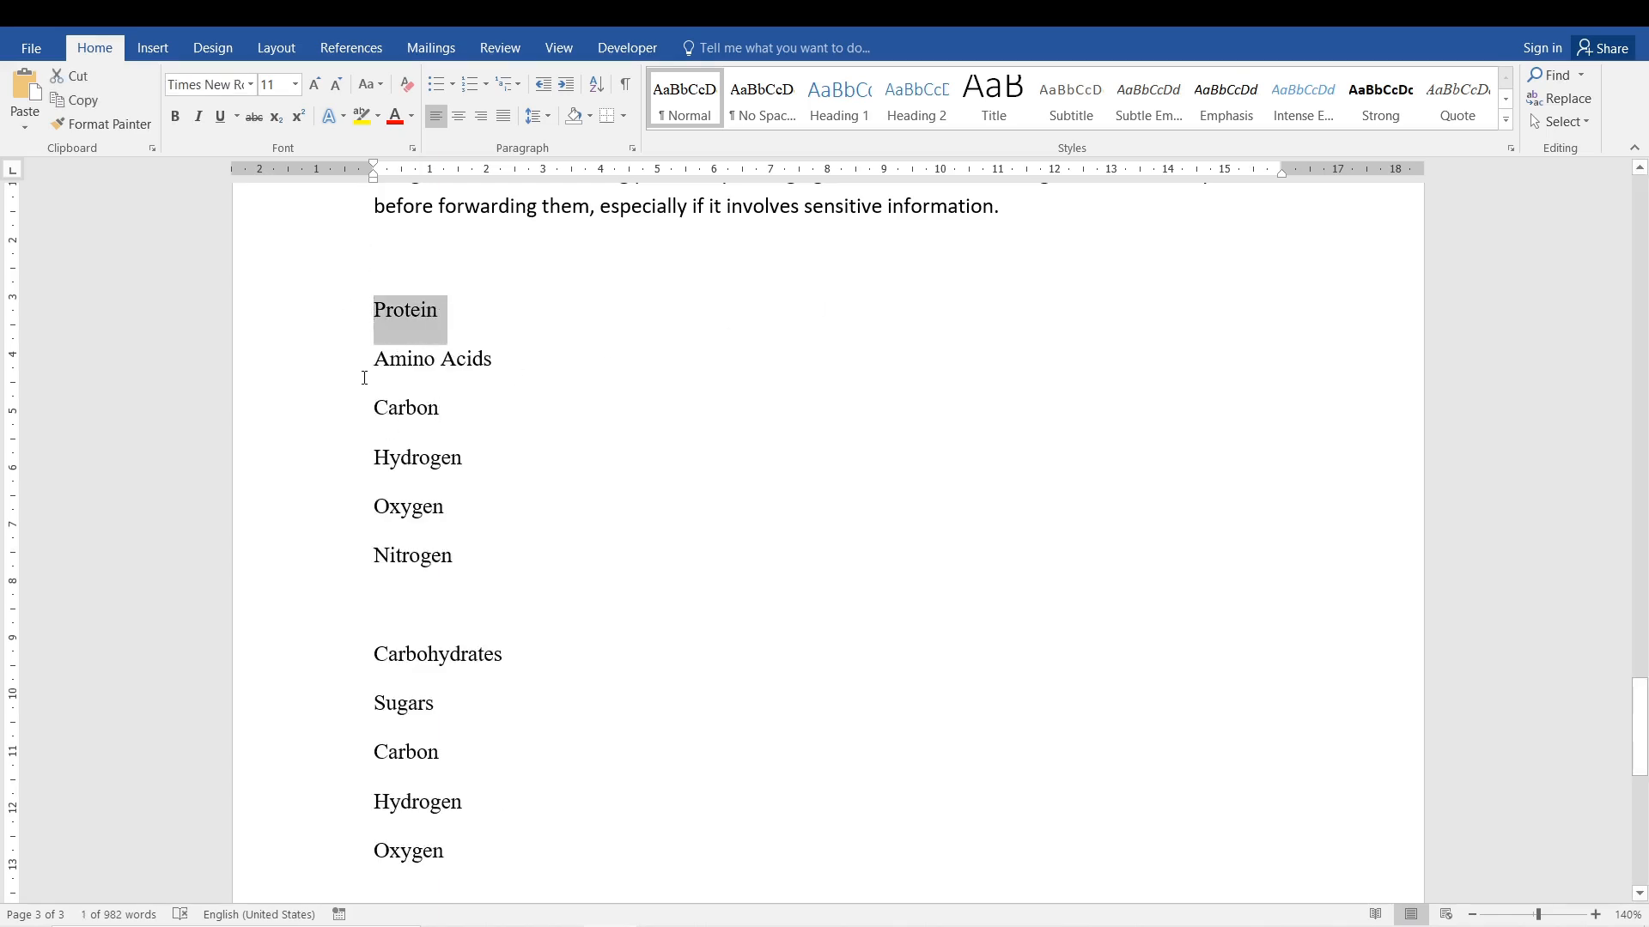
left_click_drag(365, 365, 520, 354)
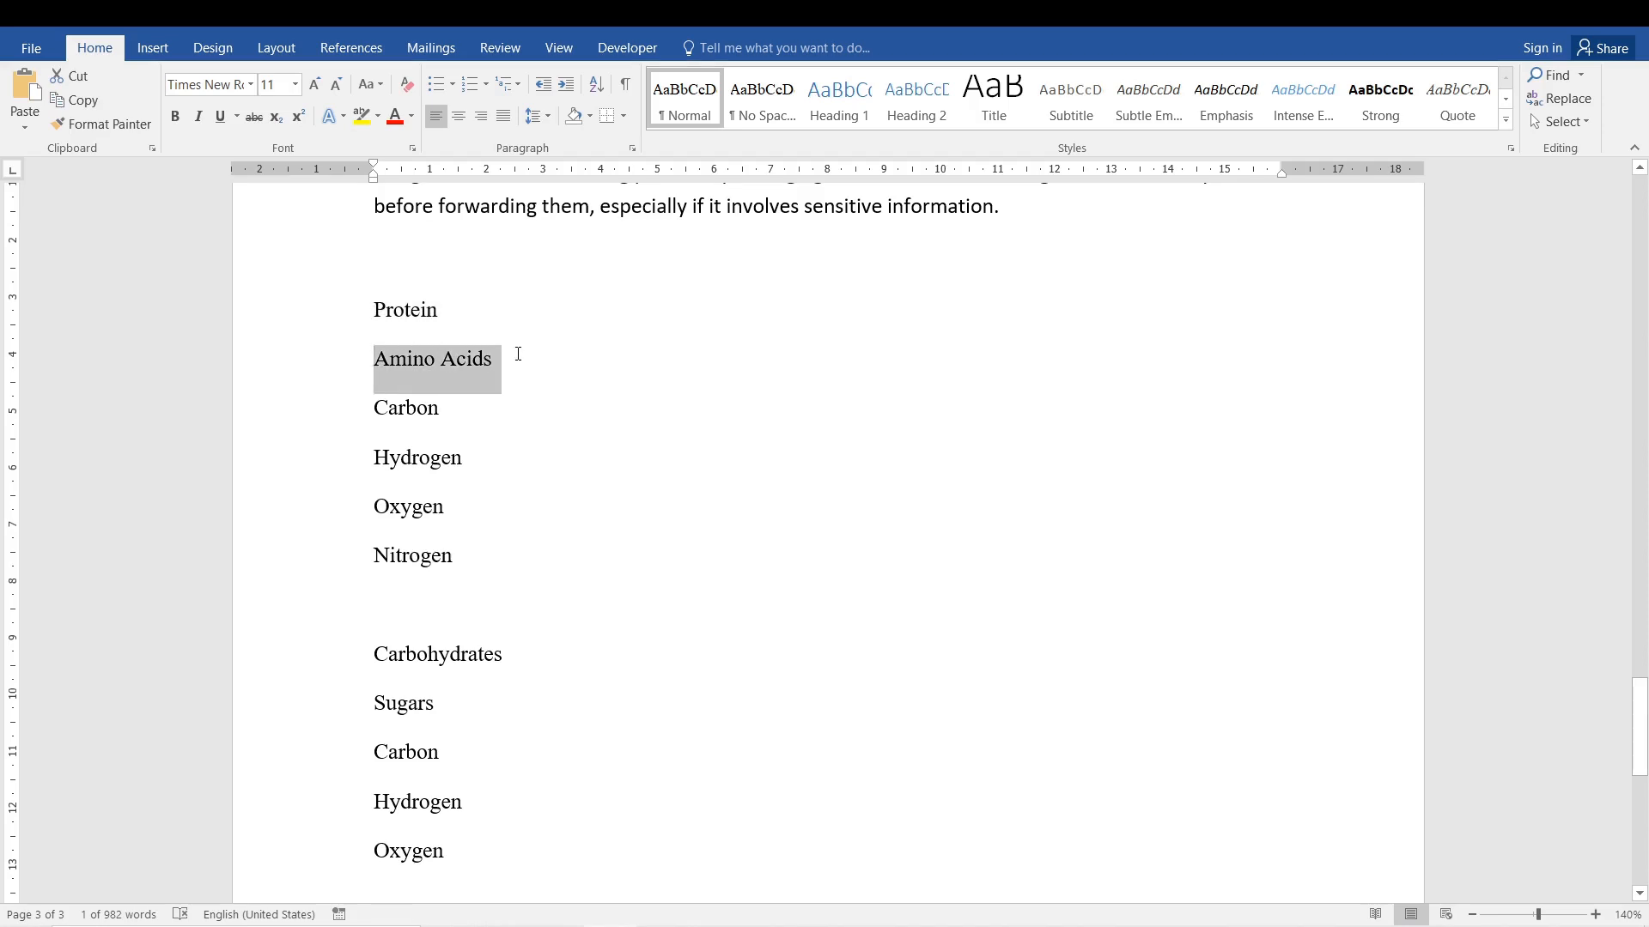
left_click_drag(375, 311, 446, 317)
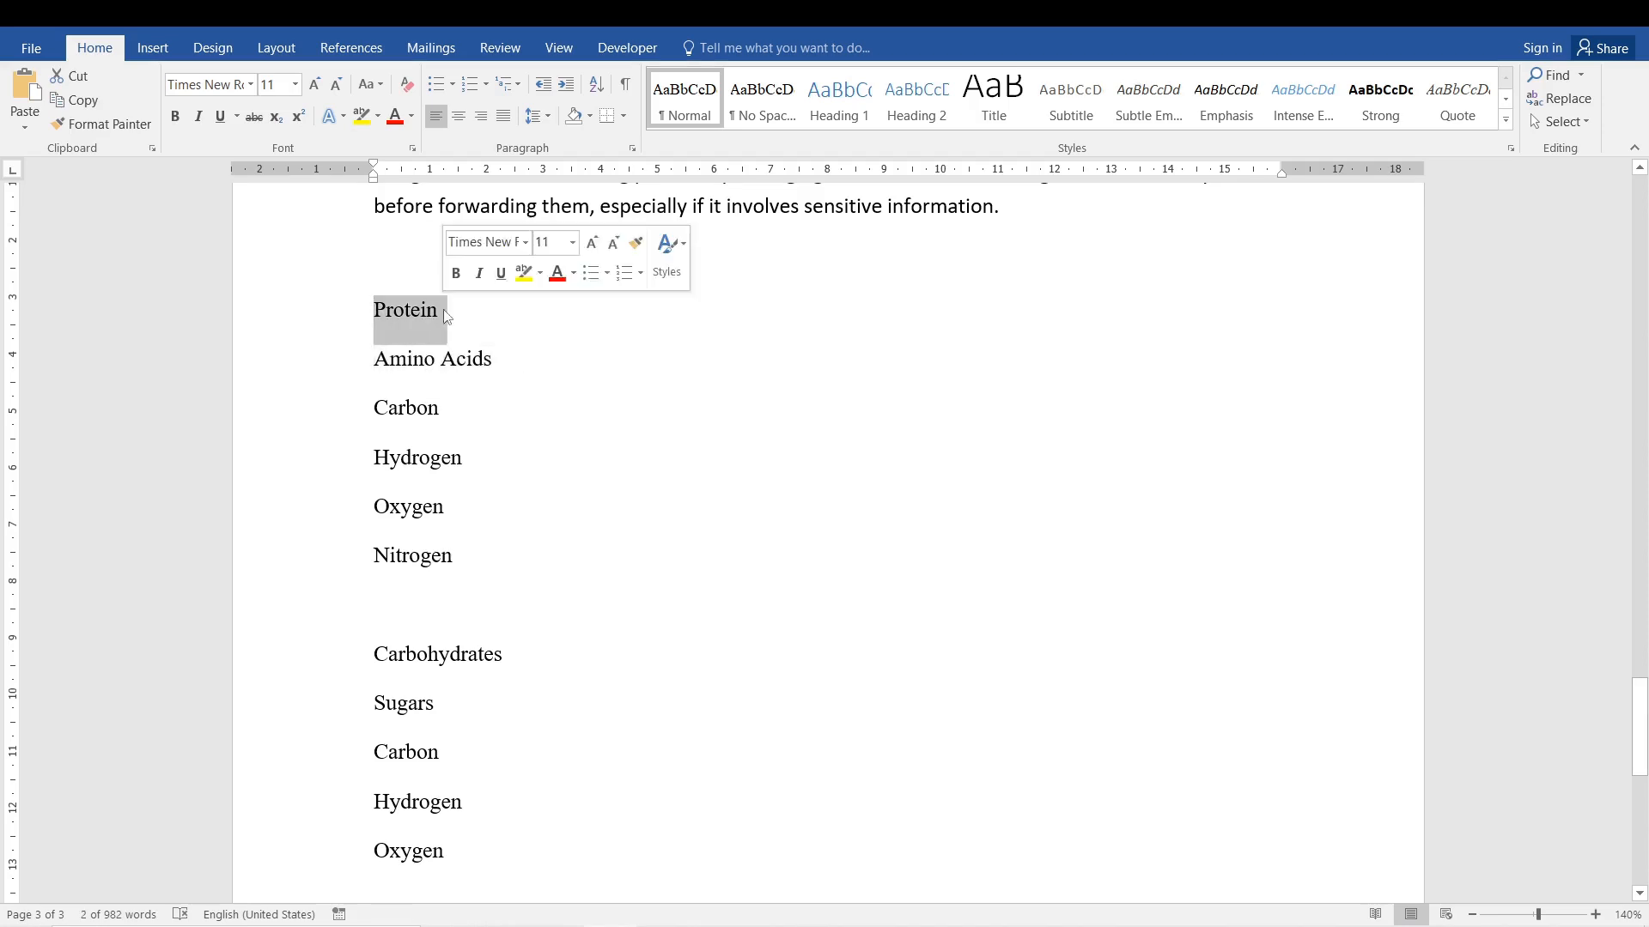
left_click(383, 608)
key("BackSpace")
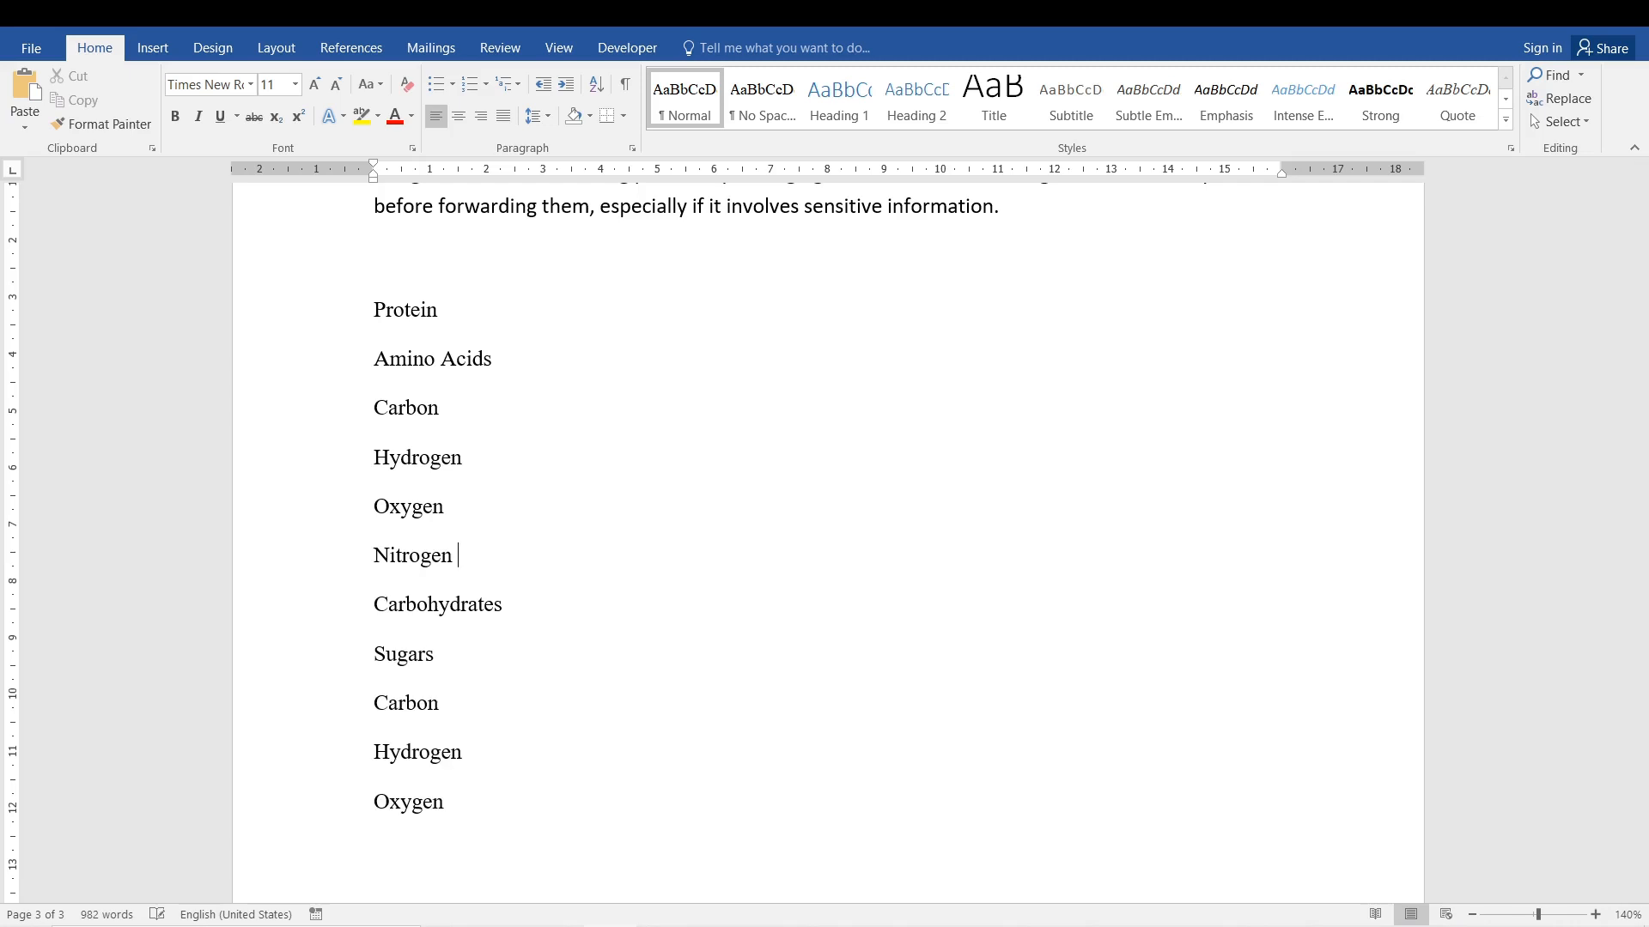
Apply the 1., 1.1., 1.1.1. multilevel list format to all pasted lines from Protein through the final Oxygen.
left_click_drag(468, 777, 335, 322)
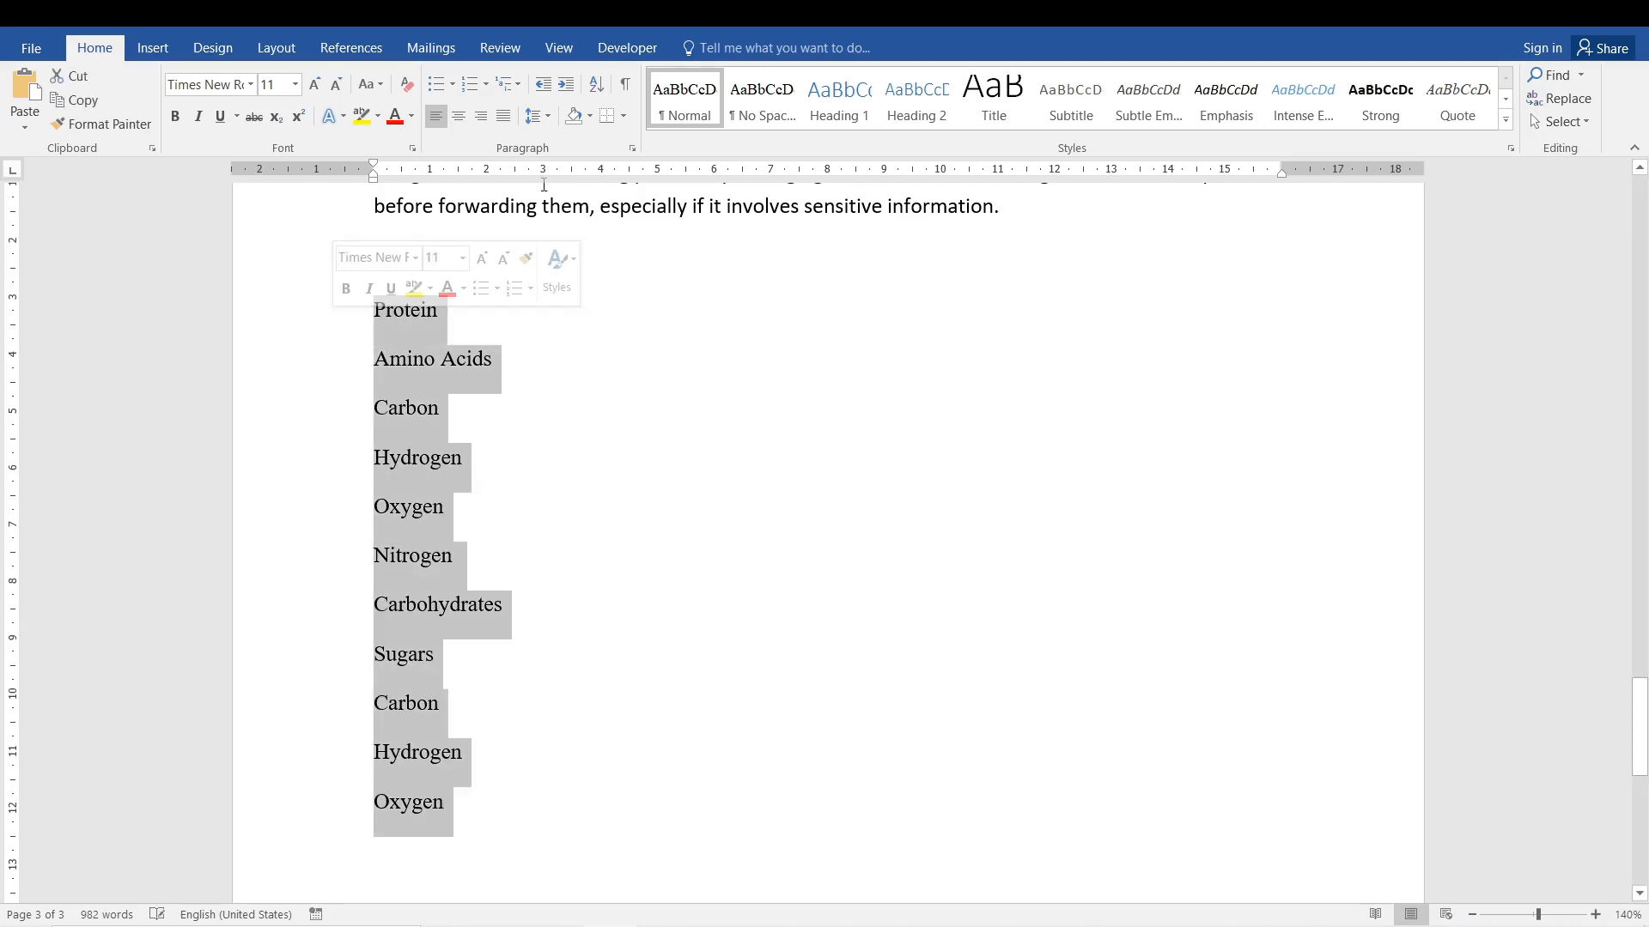
left_click(507, 83)
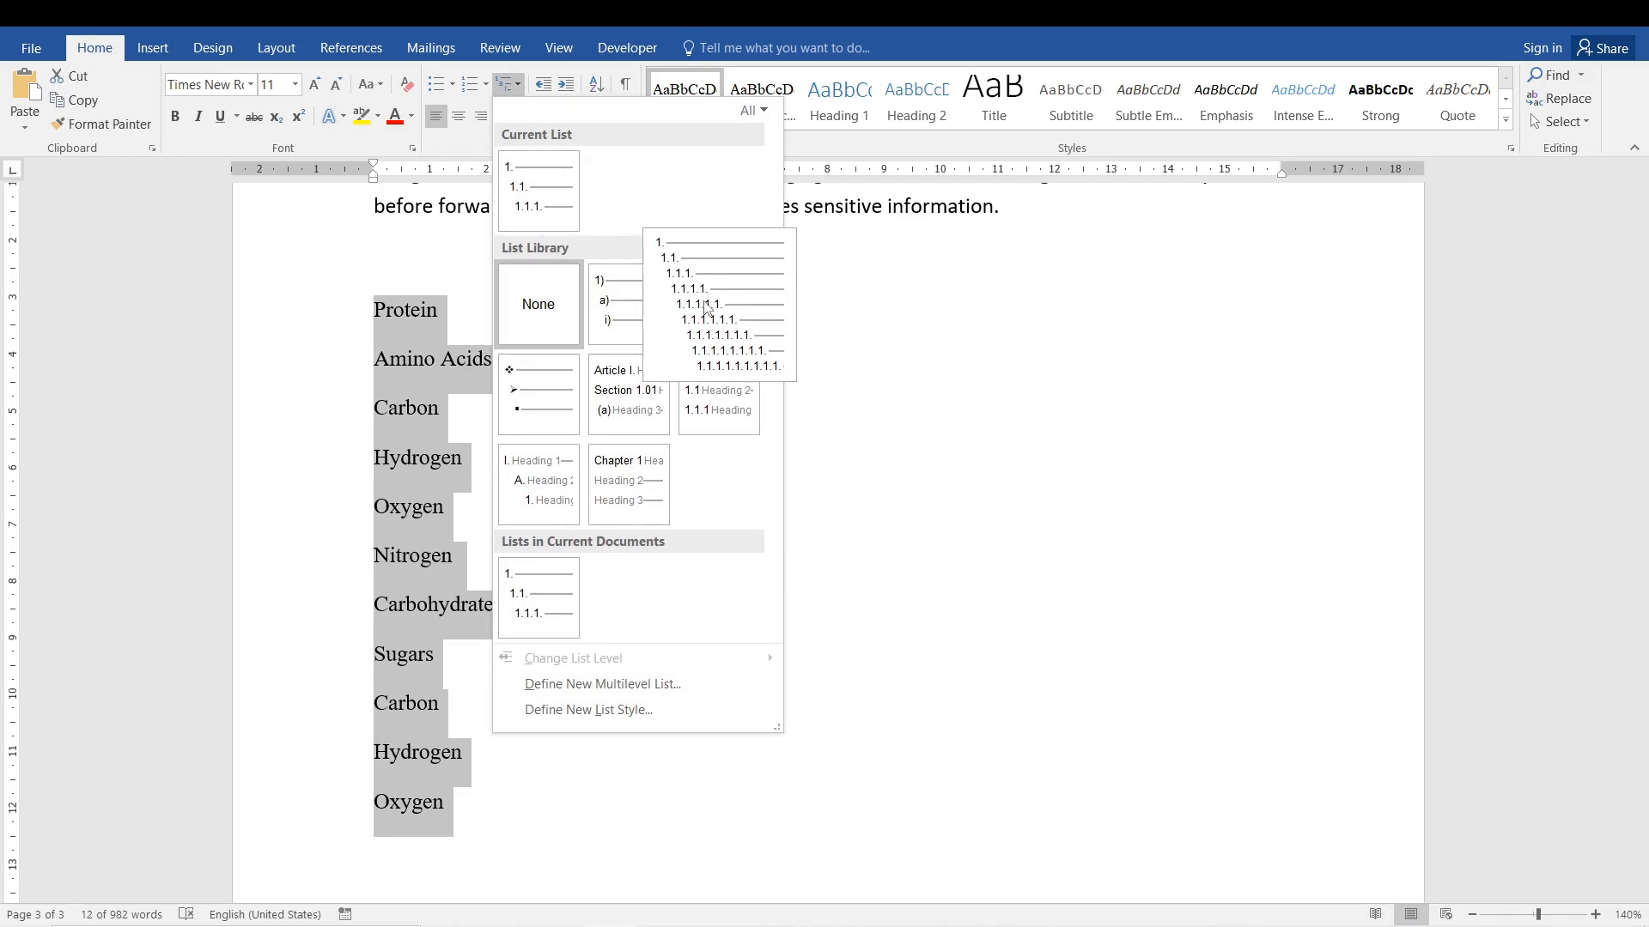
left_click(706, 307)
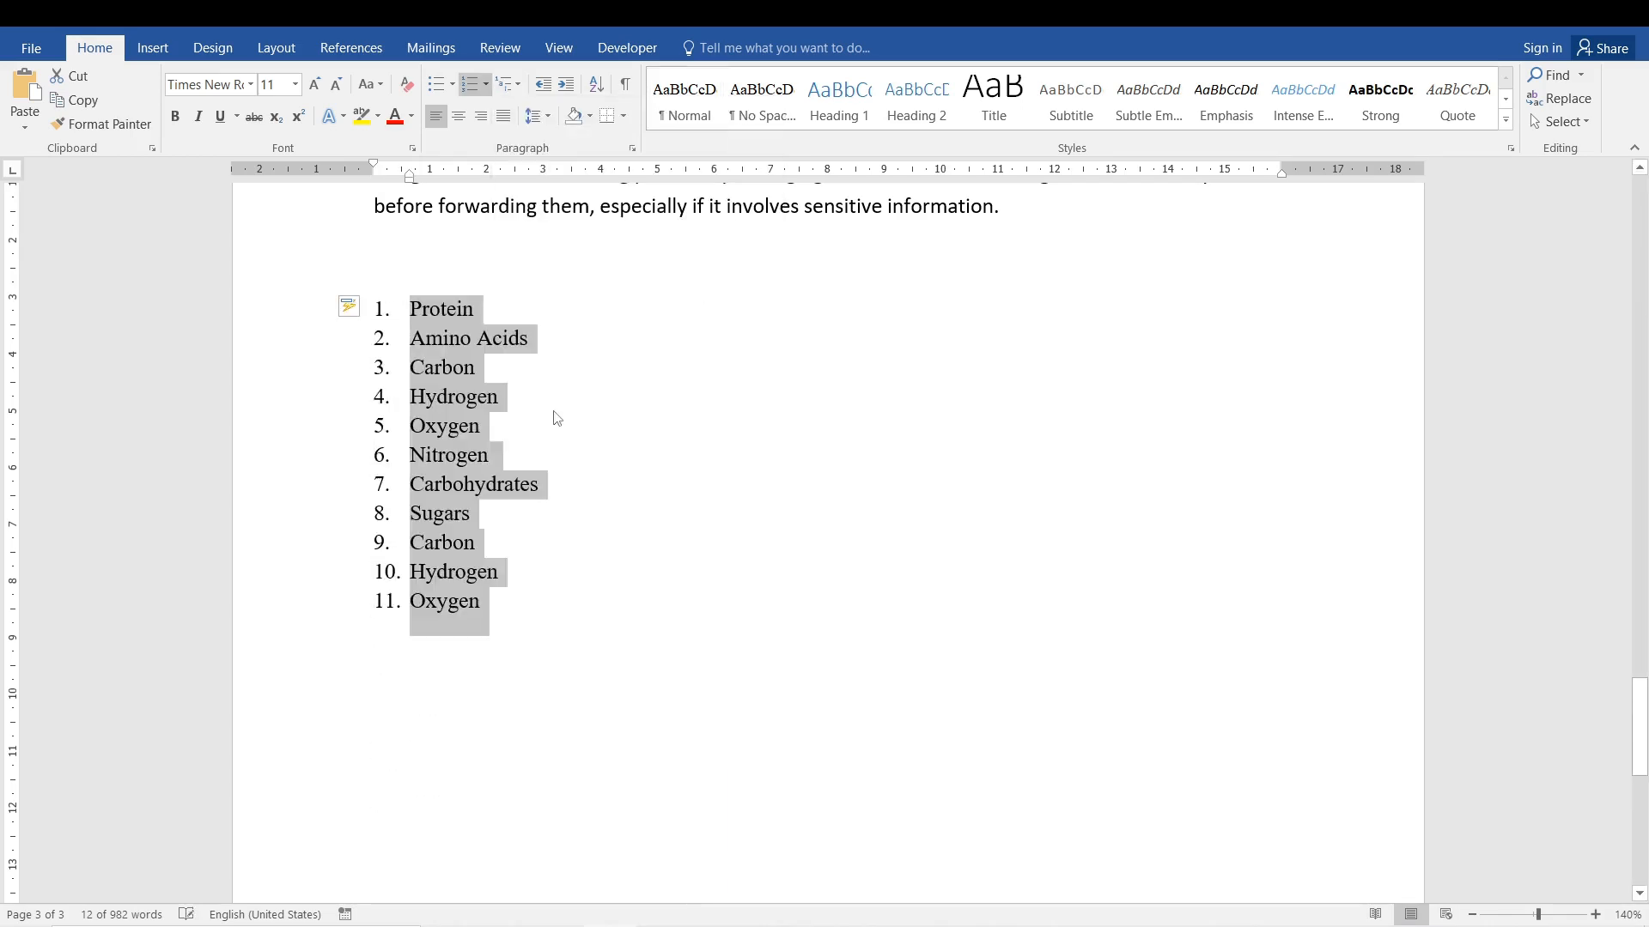
left_click(491, 524)
Demote Amino Acids to a second-level item beneath Protein.
left_click(410, 309)
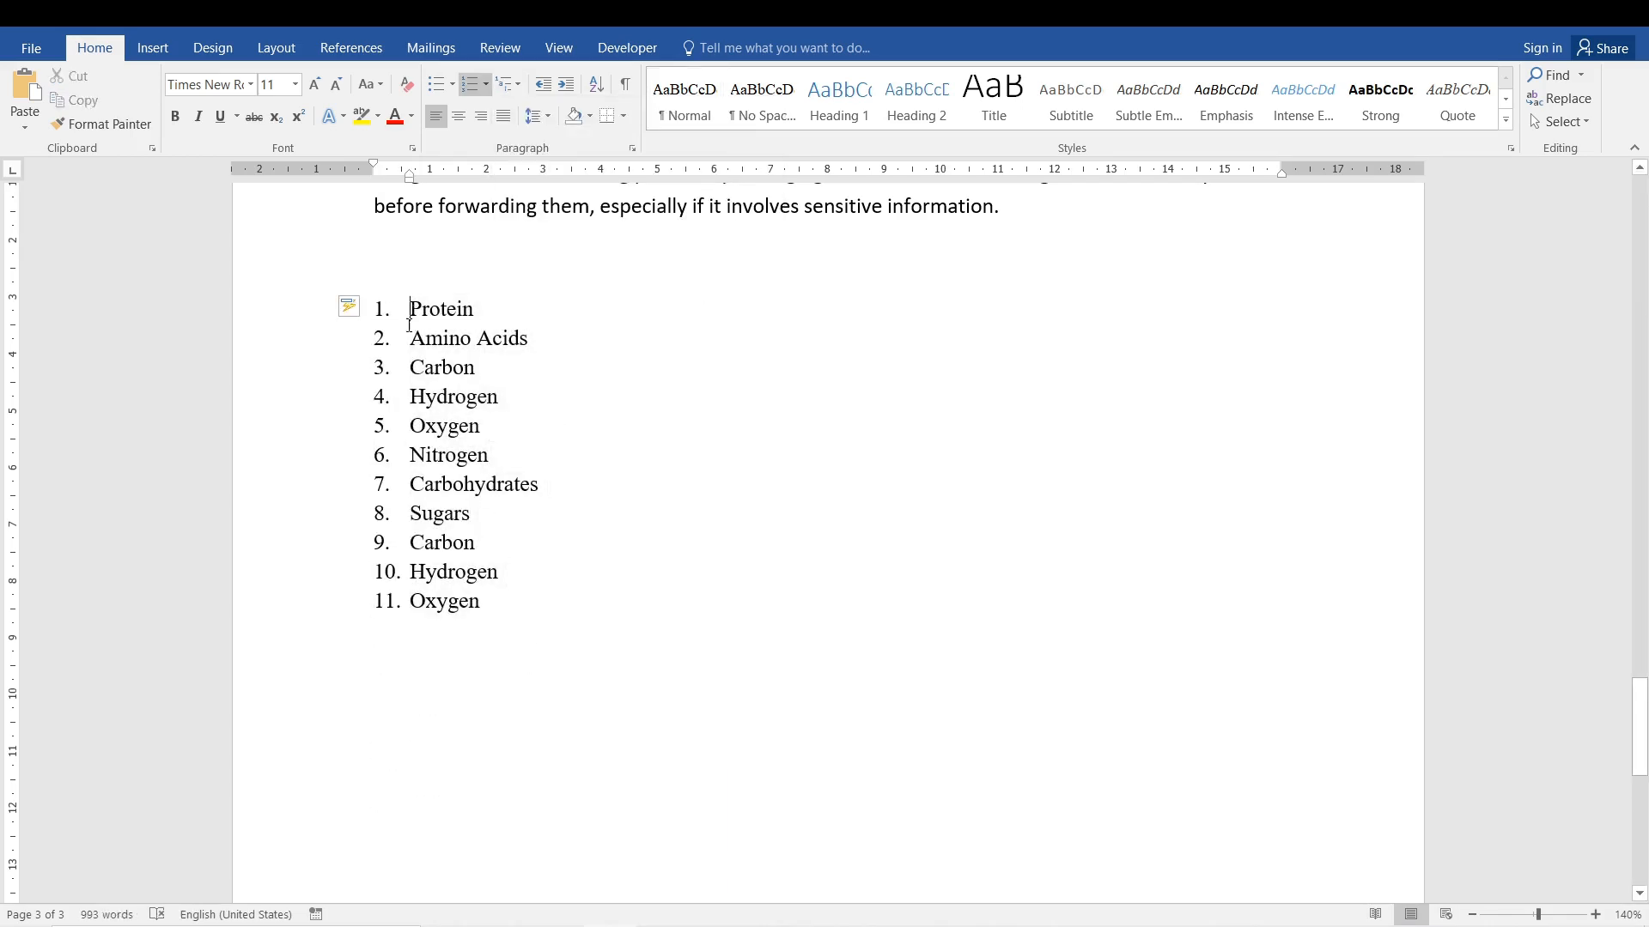
left_click(411, 338)
key("Tab")
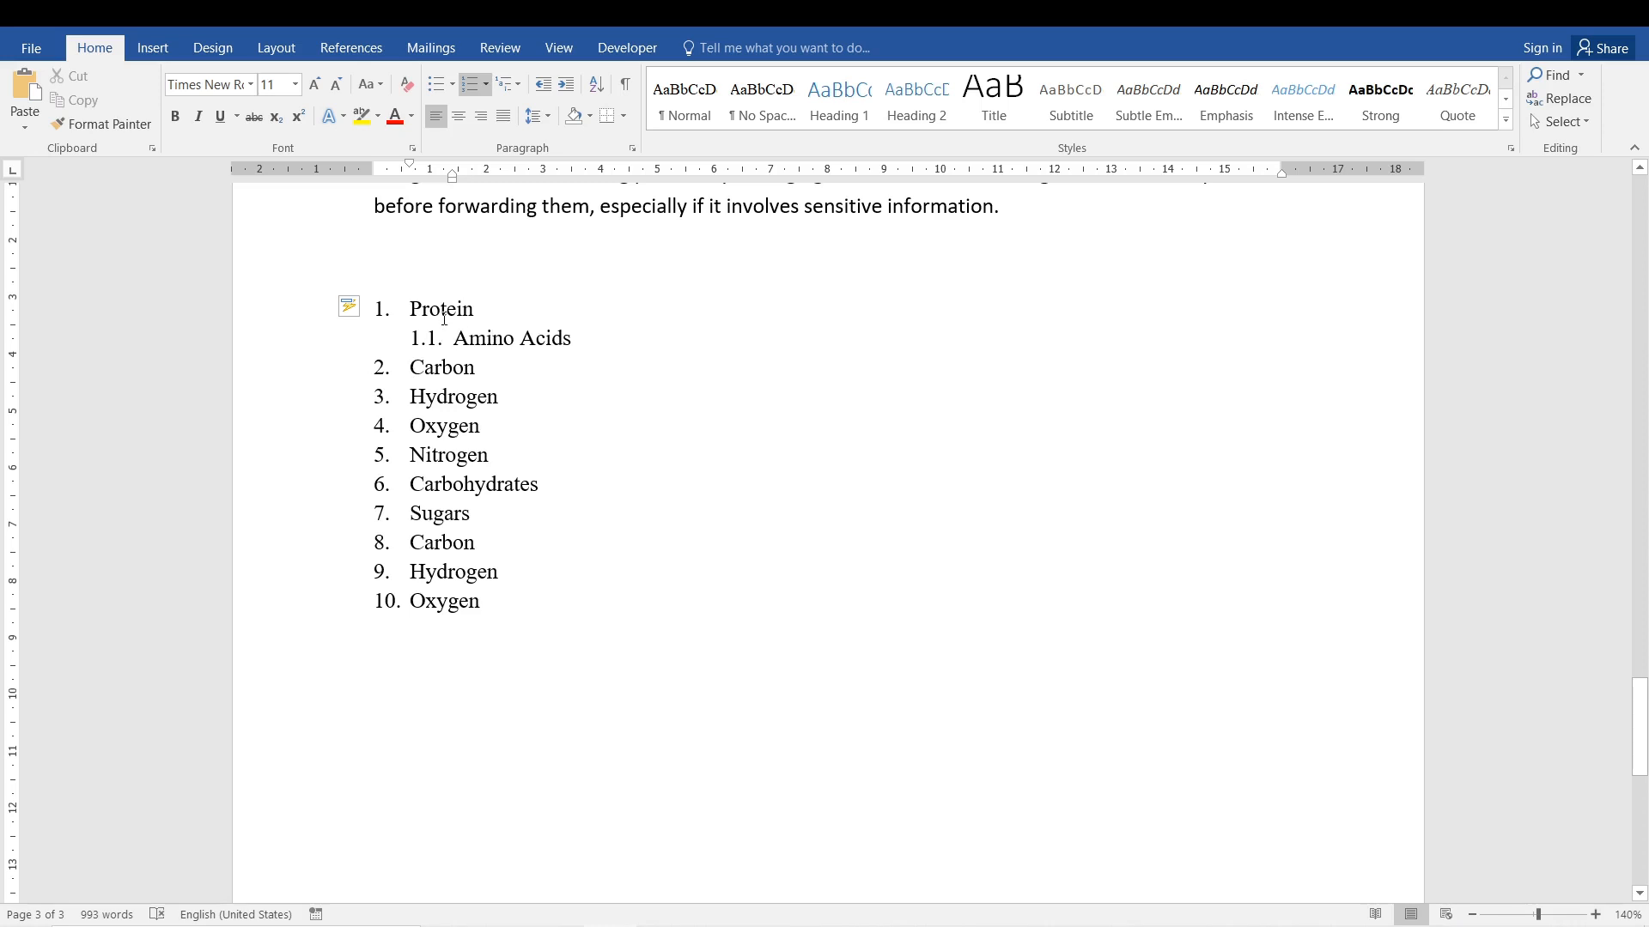
left_click(444, 318)
left_click_drag(474, 345, 581, 343)
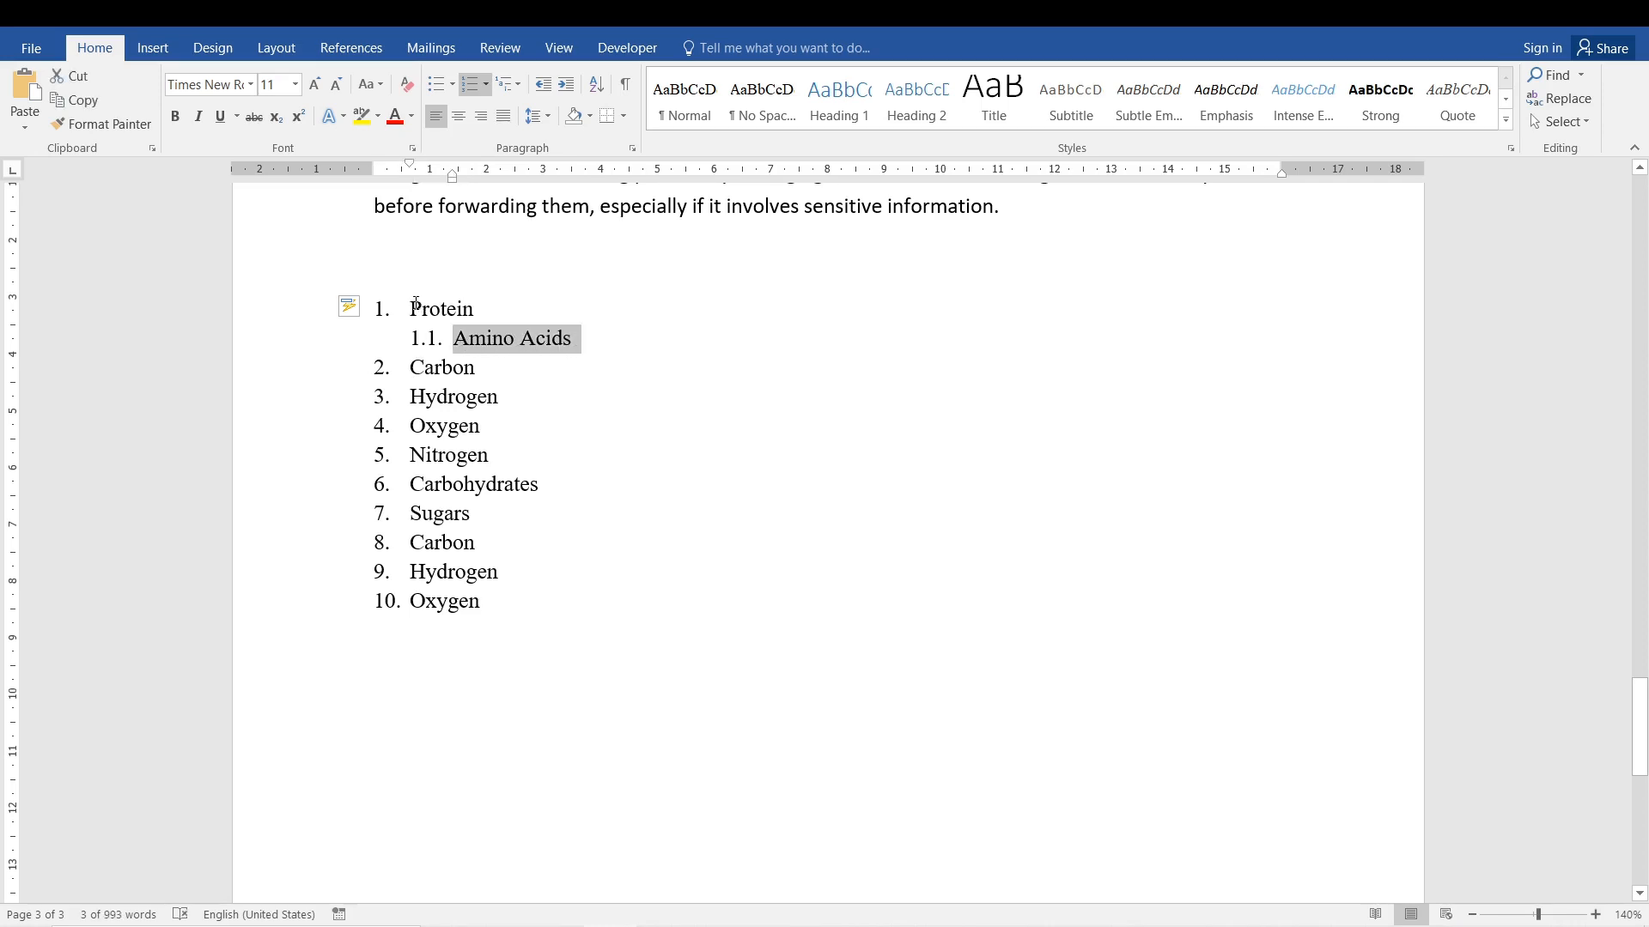
left_click(568, 356)
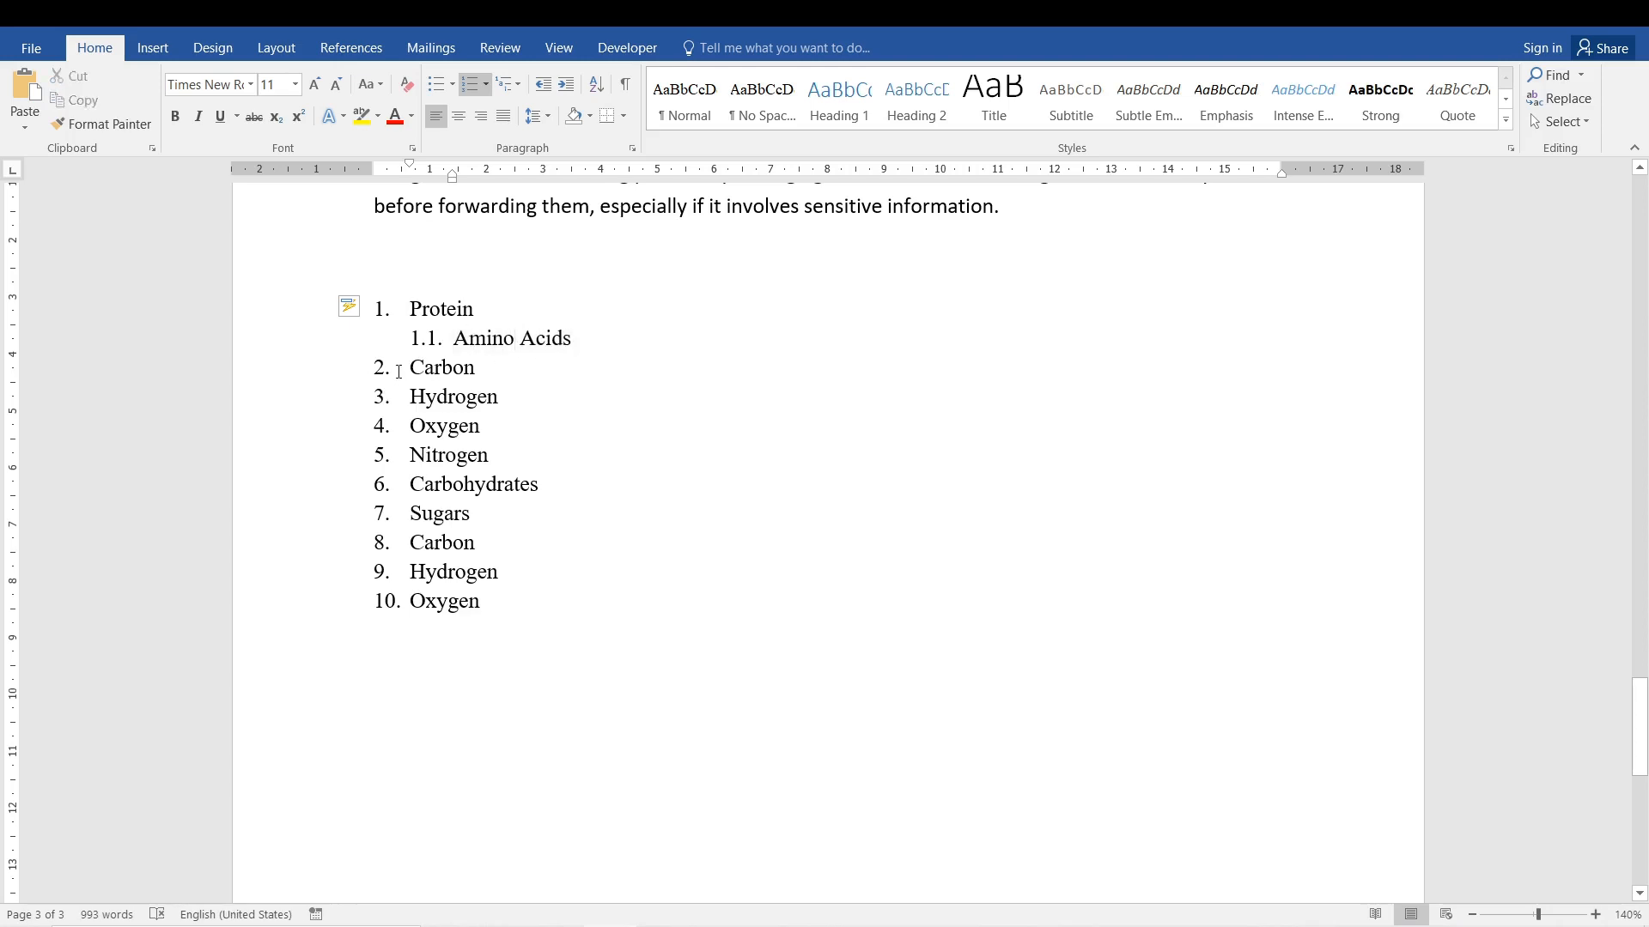
Demote Carbon, Hydrogen, Oxygen and Nitrogen to third-level items beneath Amino Acids.
mouse_move(414, 368)
left_mouse_down()
mouse_move(466, 423)
mouse_move(414, 395)
mouse_move(418, 377)
left_mouse_up()
key("Tab")
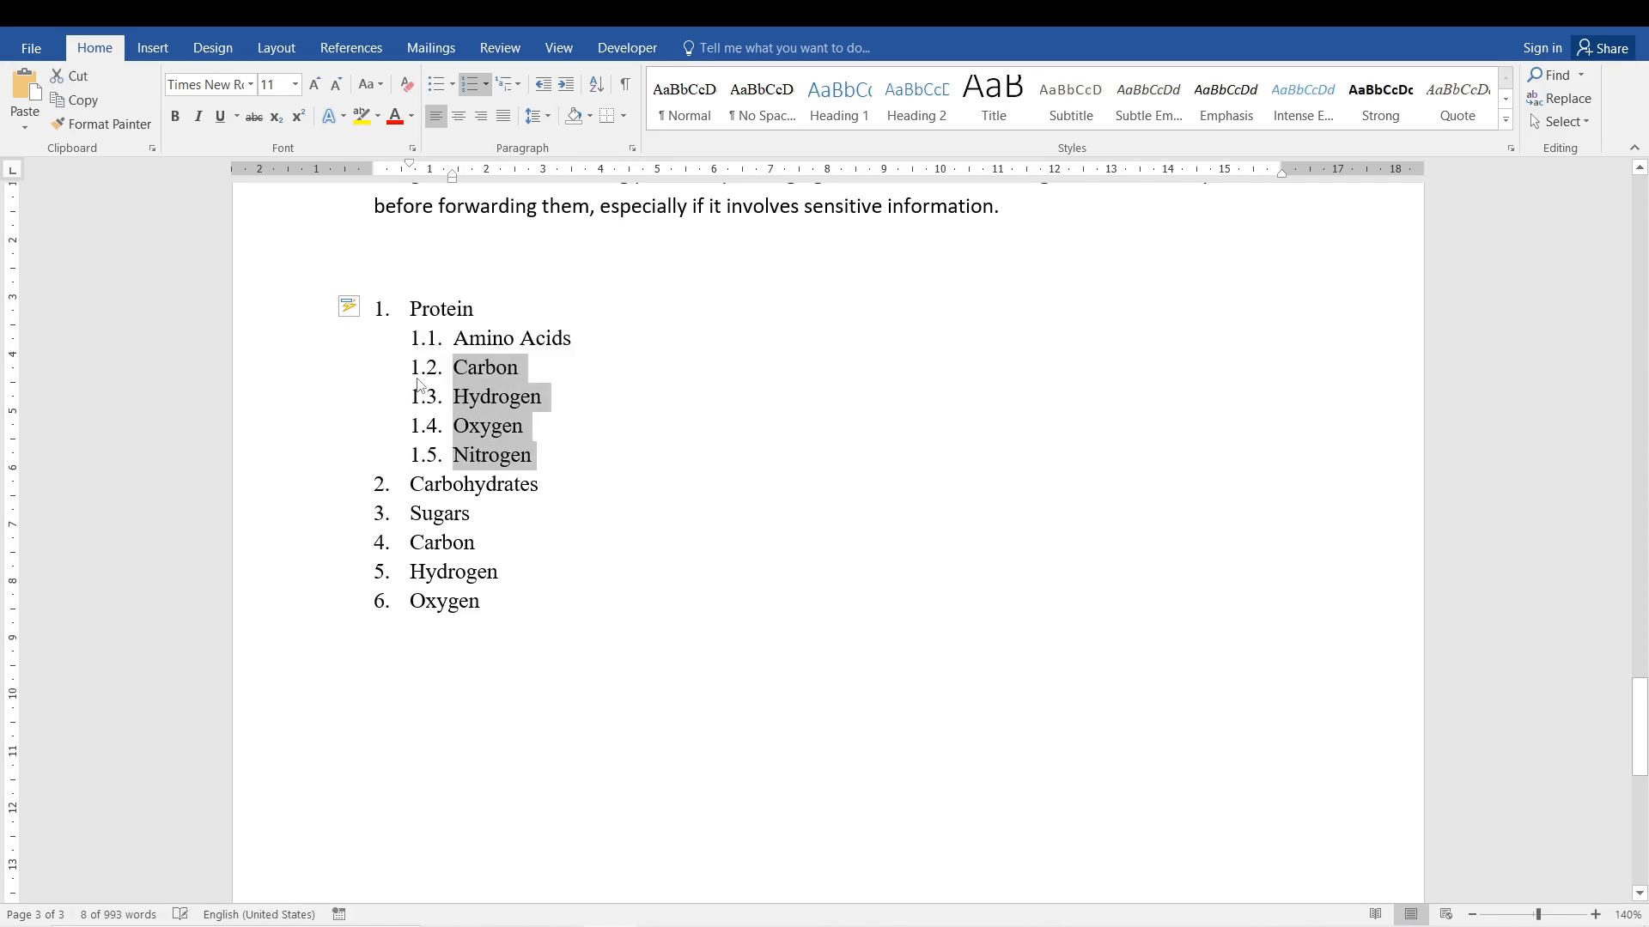
key("Tab")
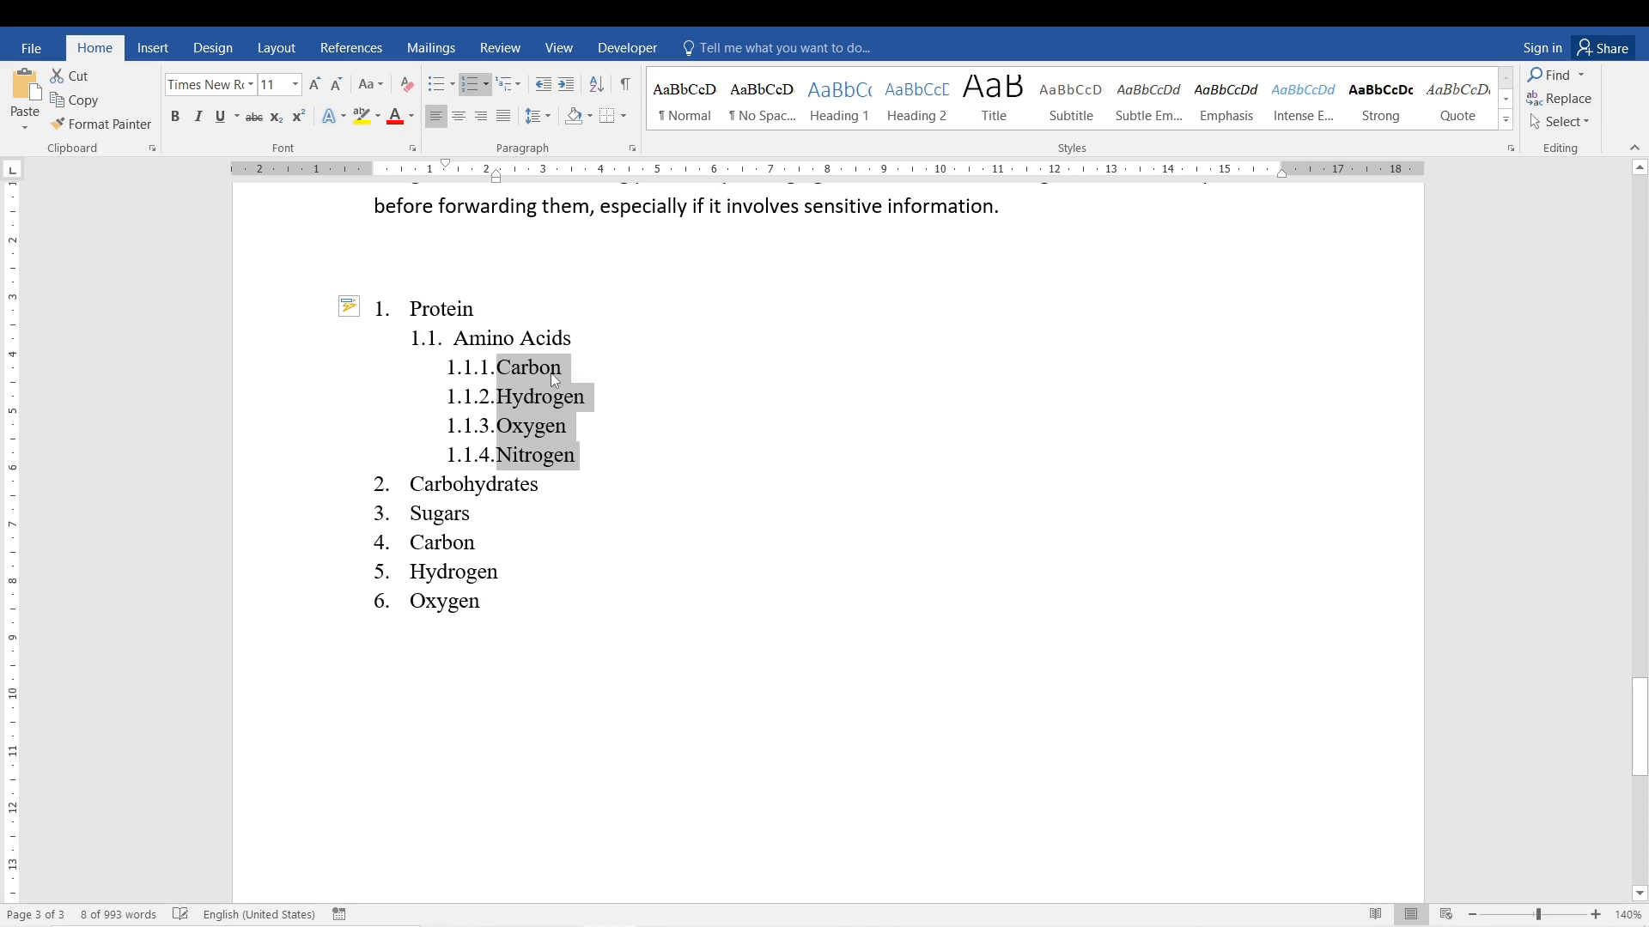
left_click(554, 396)
key("Down")
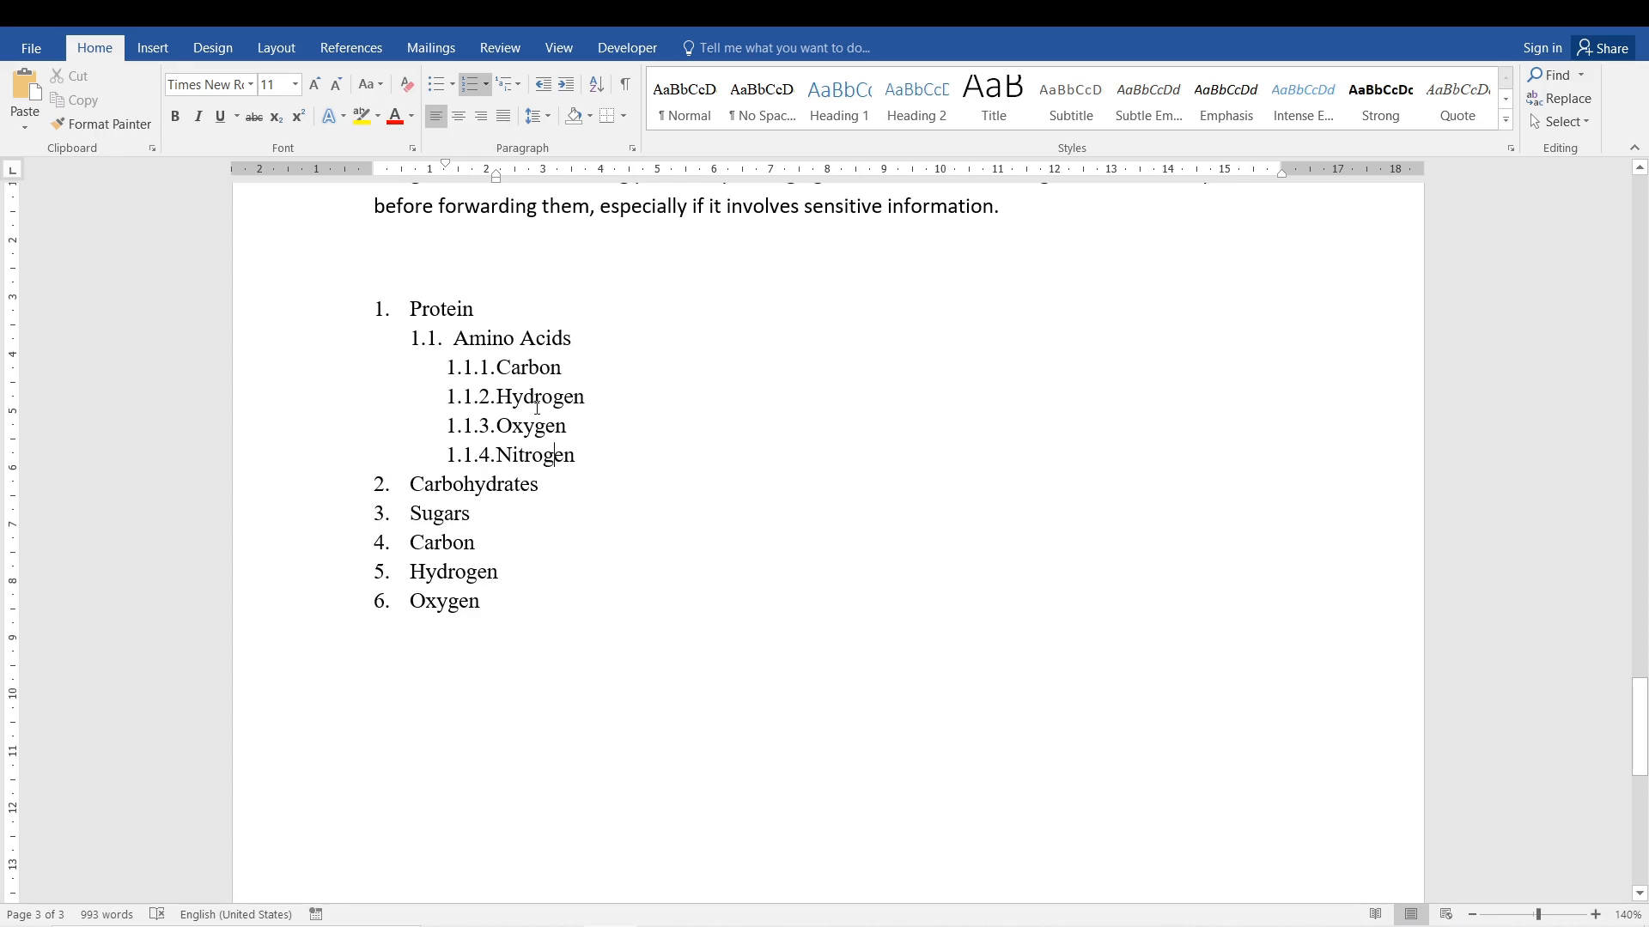
Demote Sugars to the second level beneath Carbohydrates, and the Carbon, Hydrogen and Oxygen that follow it to the third level.
left_click_drag(508, 608, 415, 525)
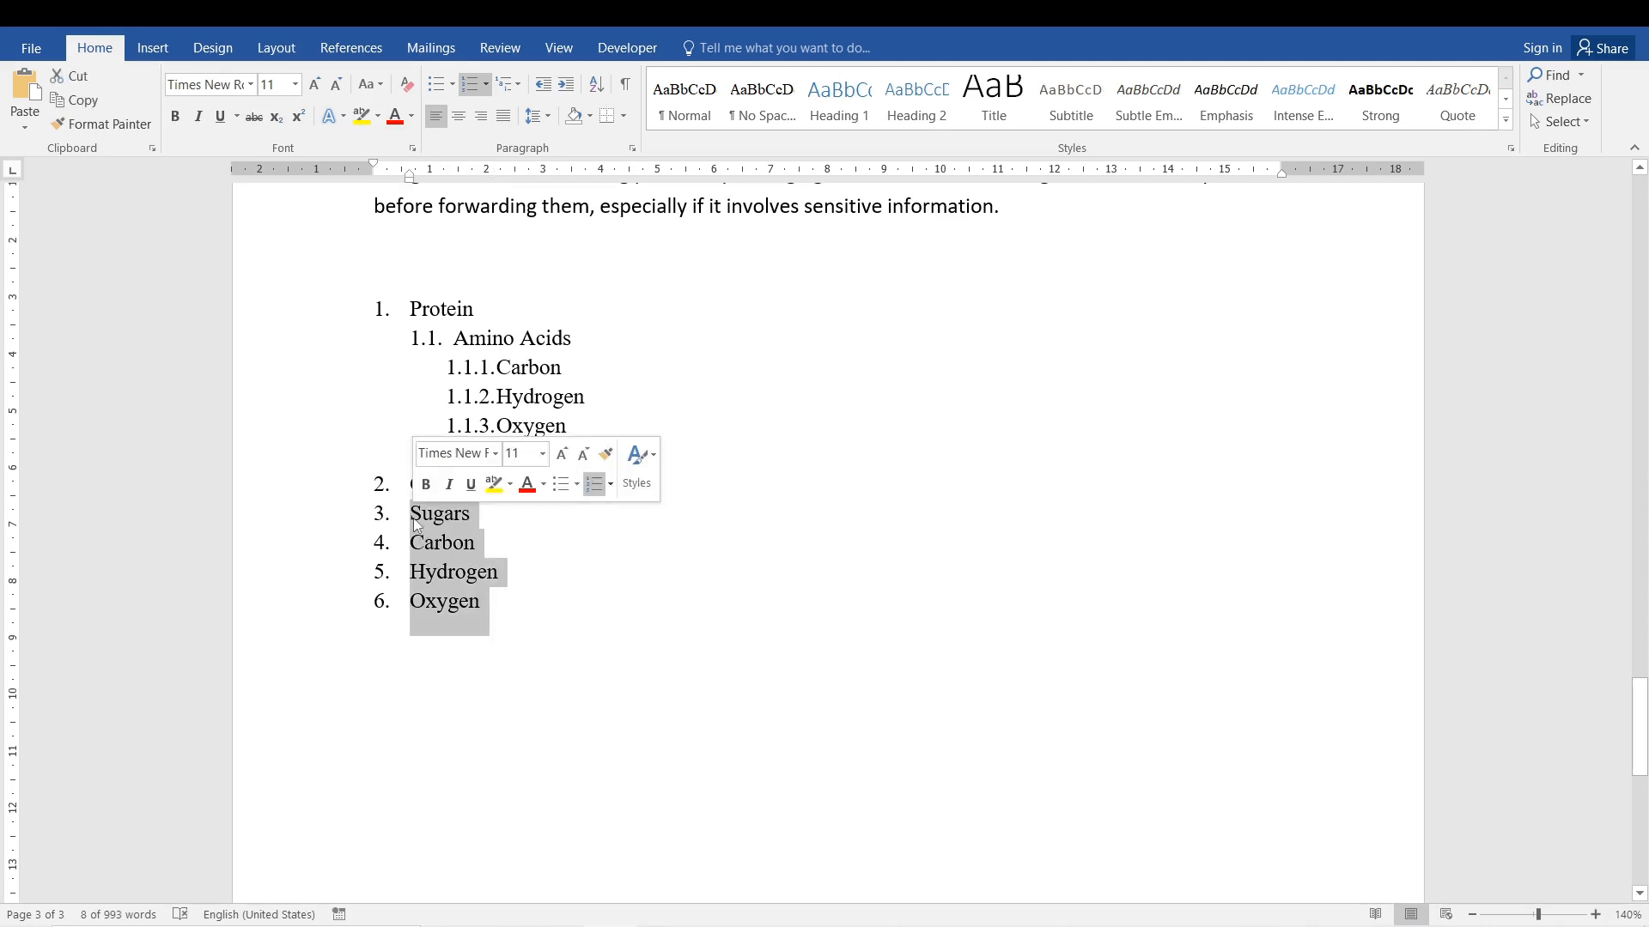
key("Tab")
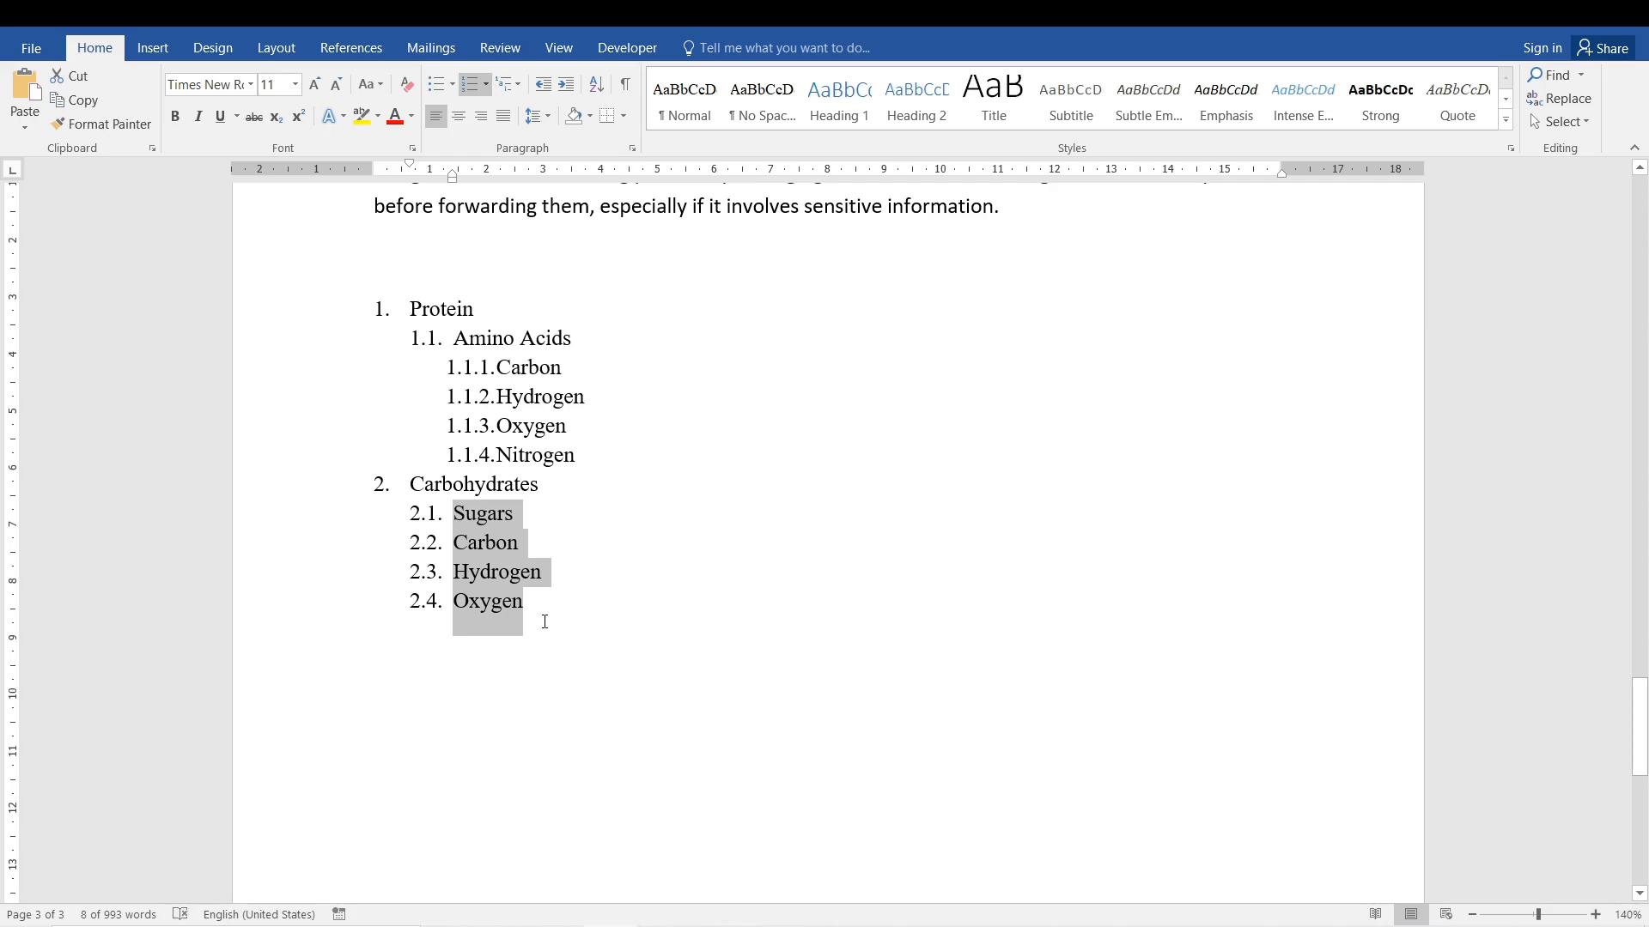
left_click_drag(523, 610, 461, 554)
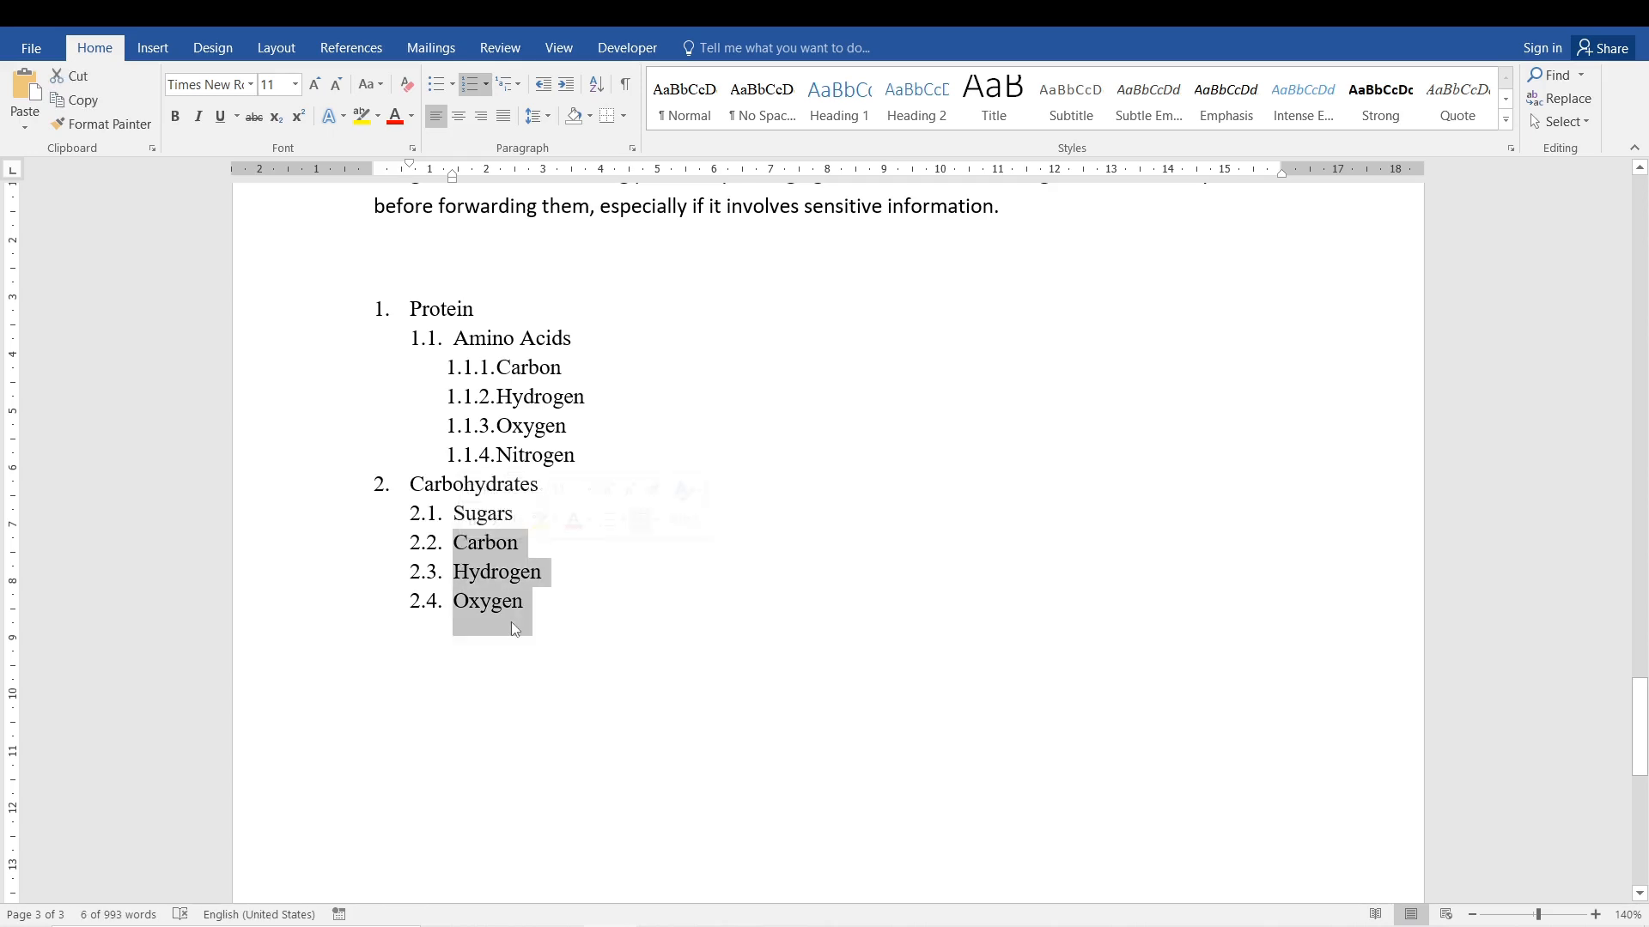
key("Tab")
left_click(635, 574)
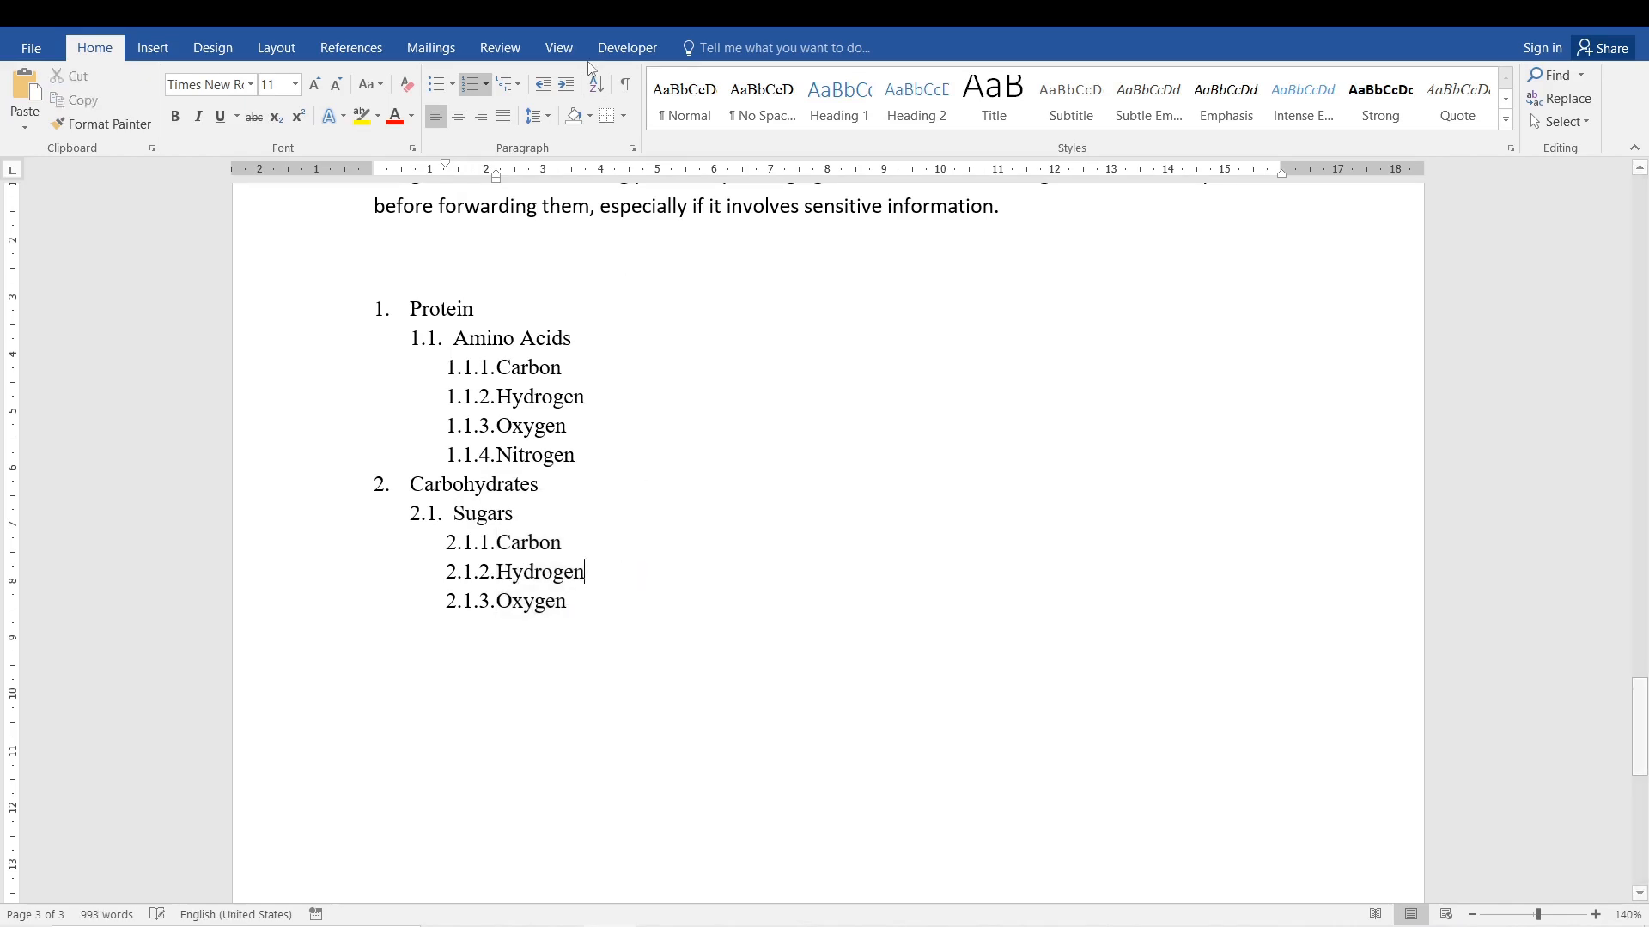
Examine the numbering levels of the Protein, Amino Acids and element items in the multilevel list.
left_click(488, 599)
left_click(564, 600)
double_click(455, 310)
double_click(484, 339)
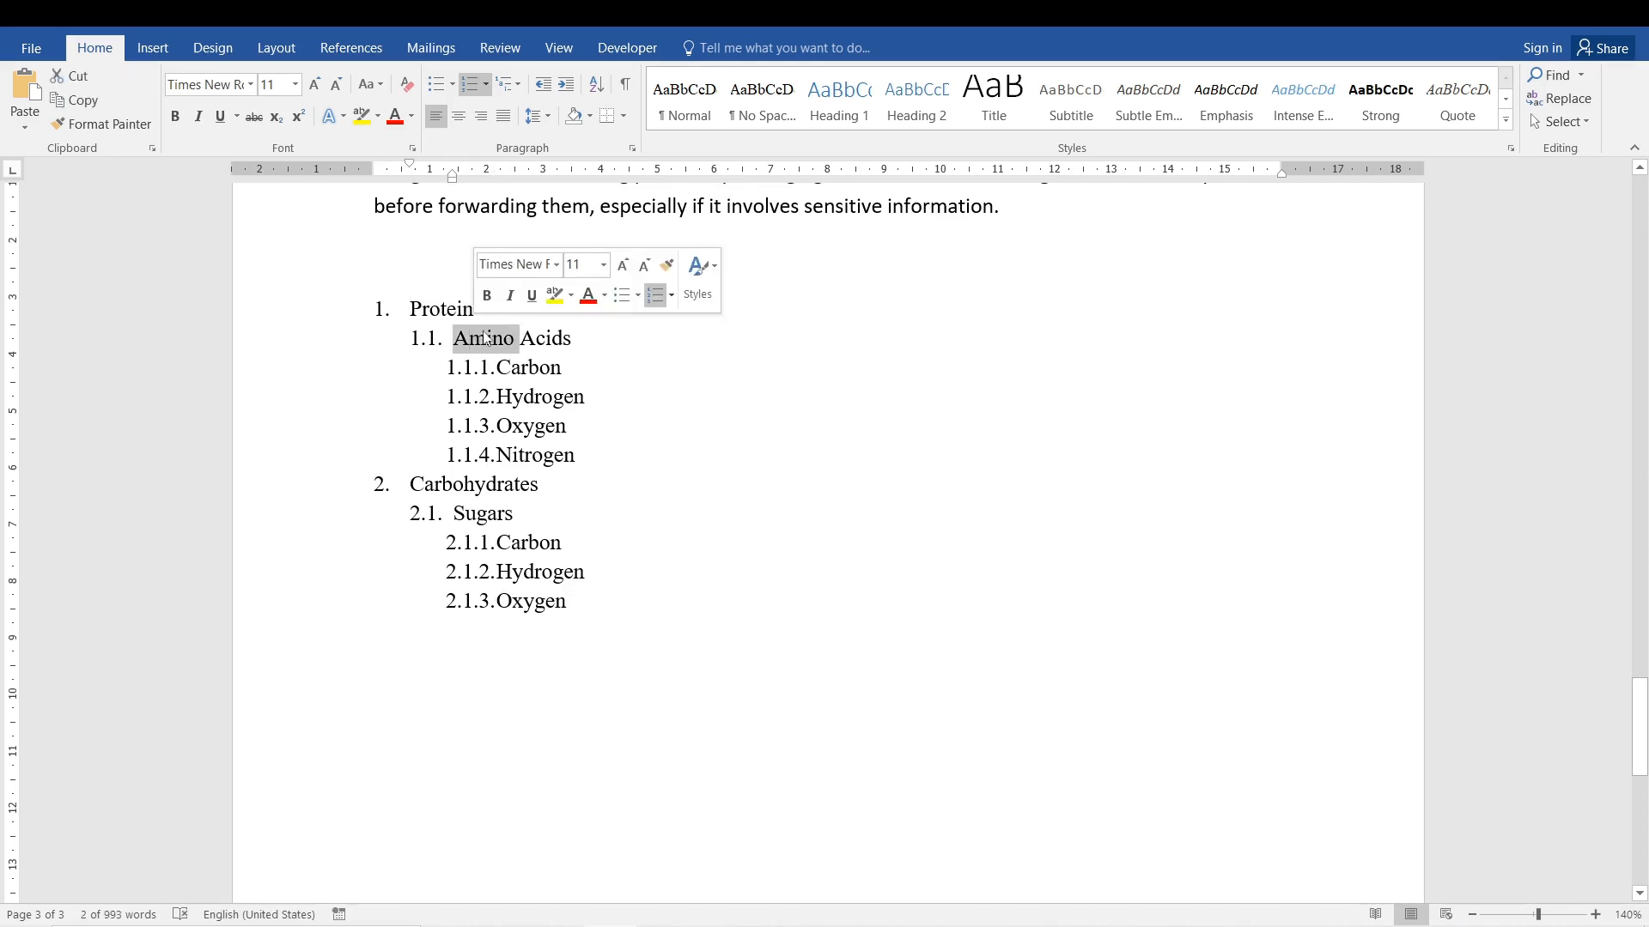
left_click_drag(519, 338, 571, 338)
left_click(539, 368)
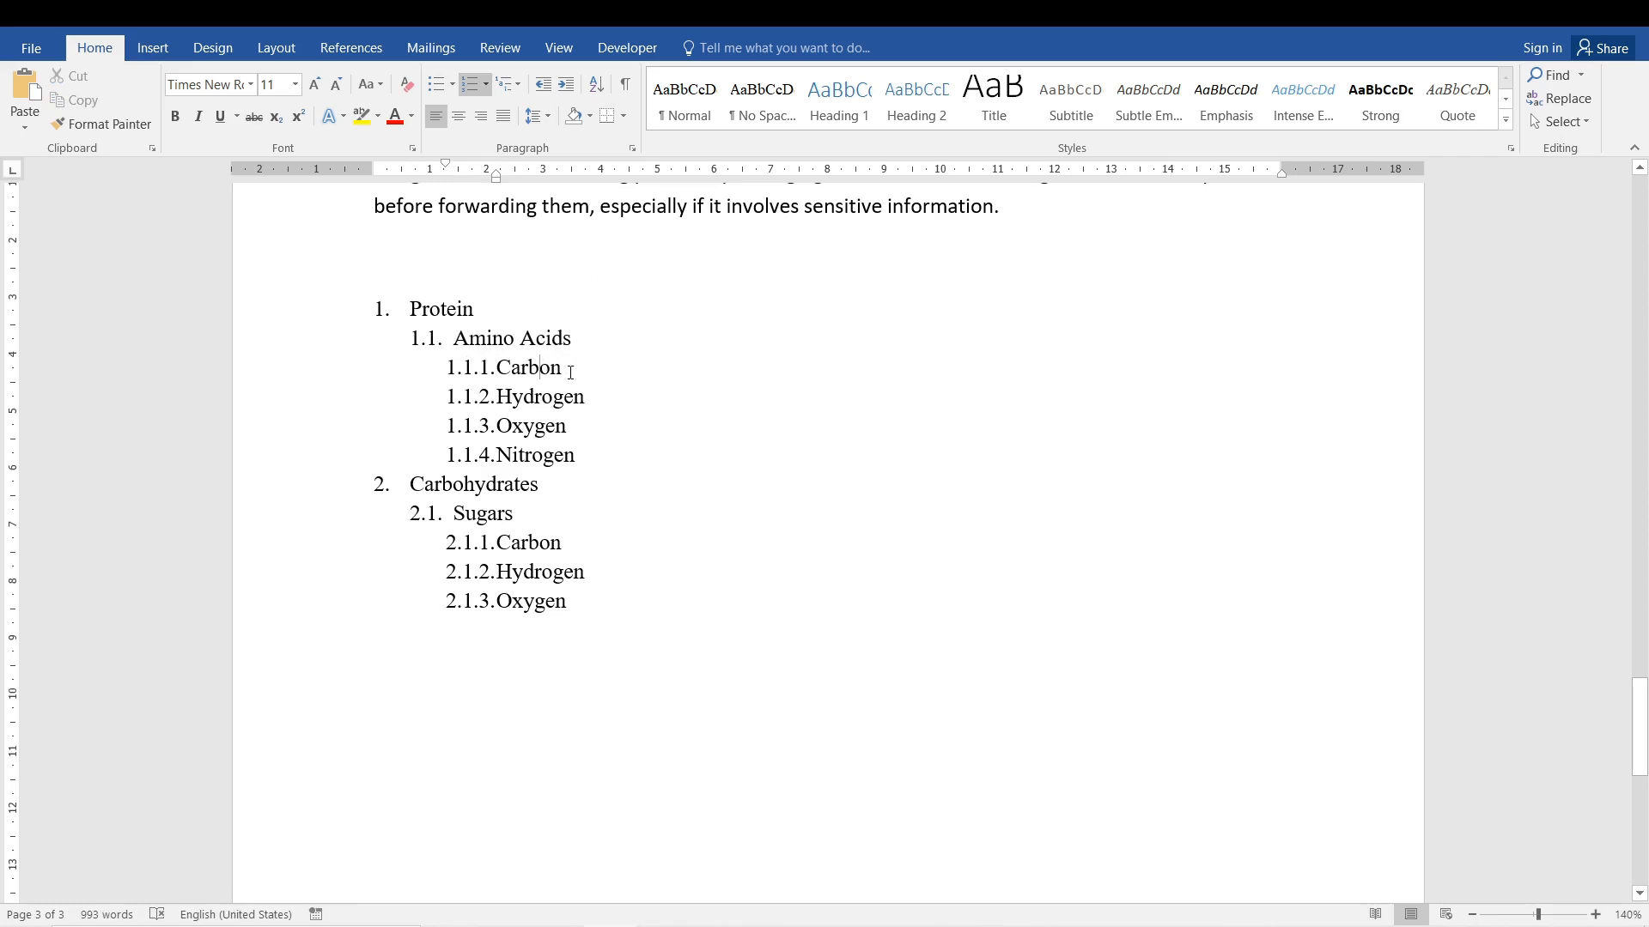
Change the Carbohydrates item to the singular Carbohydrate and its Sugars sub-item to Sugar.
triple_click(464, 348)
left_click(550, 368)
left_click(555, 455)
left_click_drag(413, 486, 539, 486)
left_click(540, 486)
key("BackSpace")
left_click(513, 514)
key("BackSpace")
left_click_drag(497, 543, 551, 544)
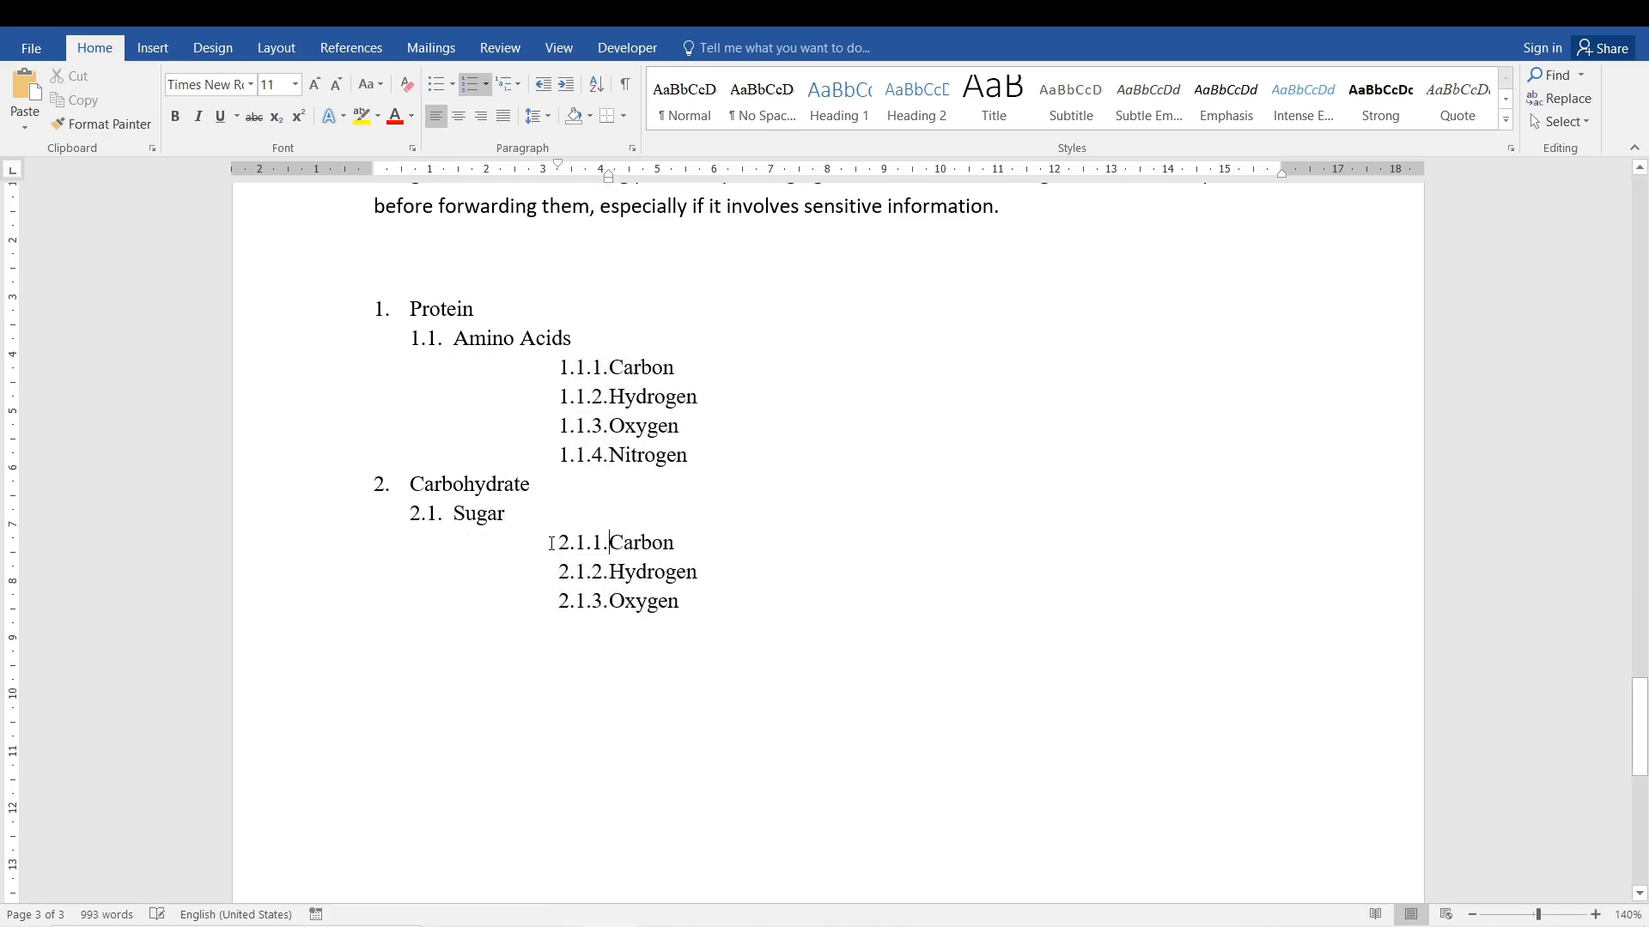
key("ctrl+z")
left_click(608, 554)
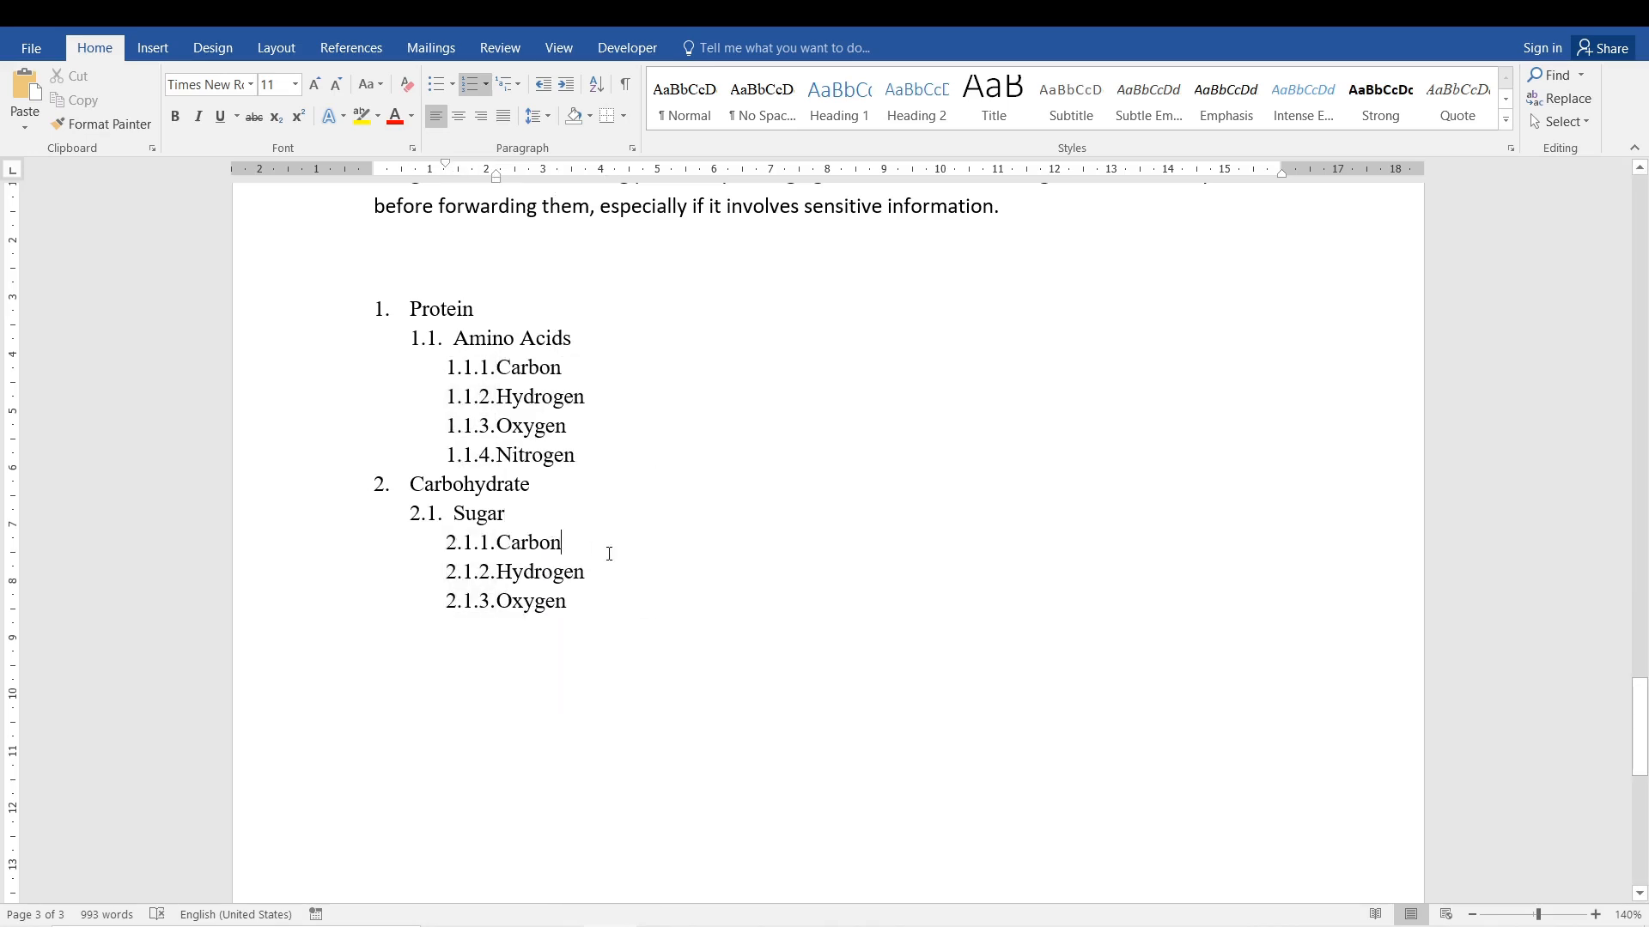
double_click(529, 541)
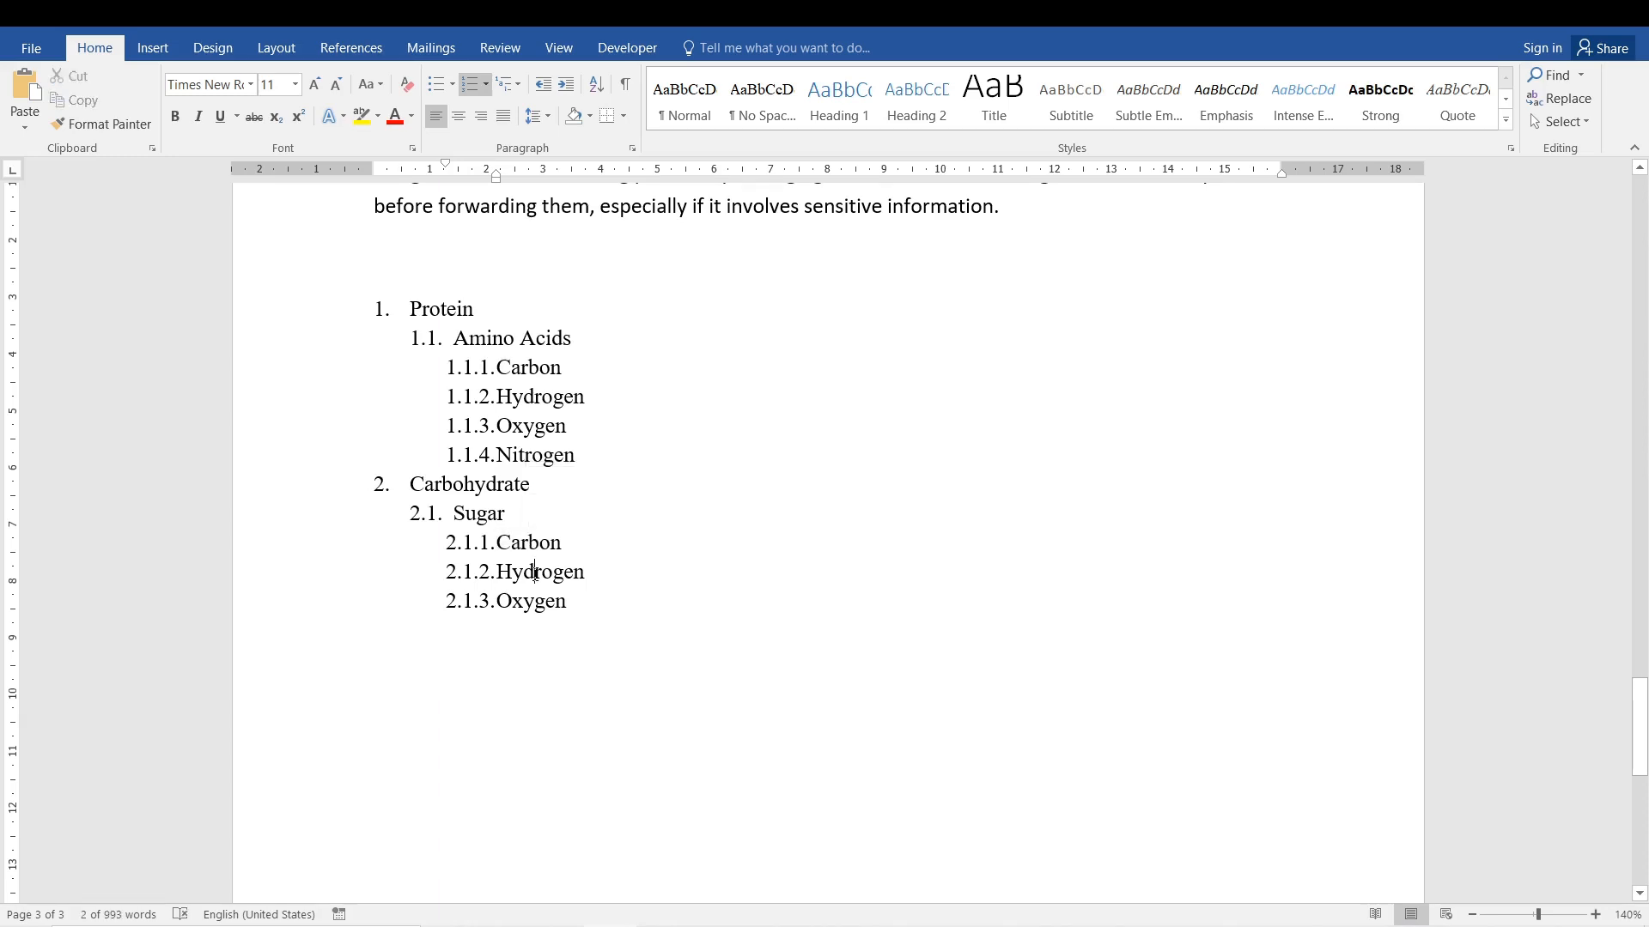
double_click(537, 572)
double_click(534, 603)
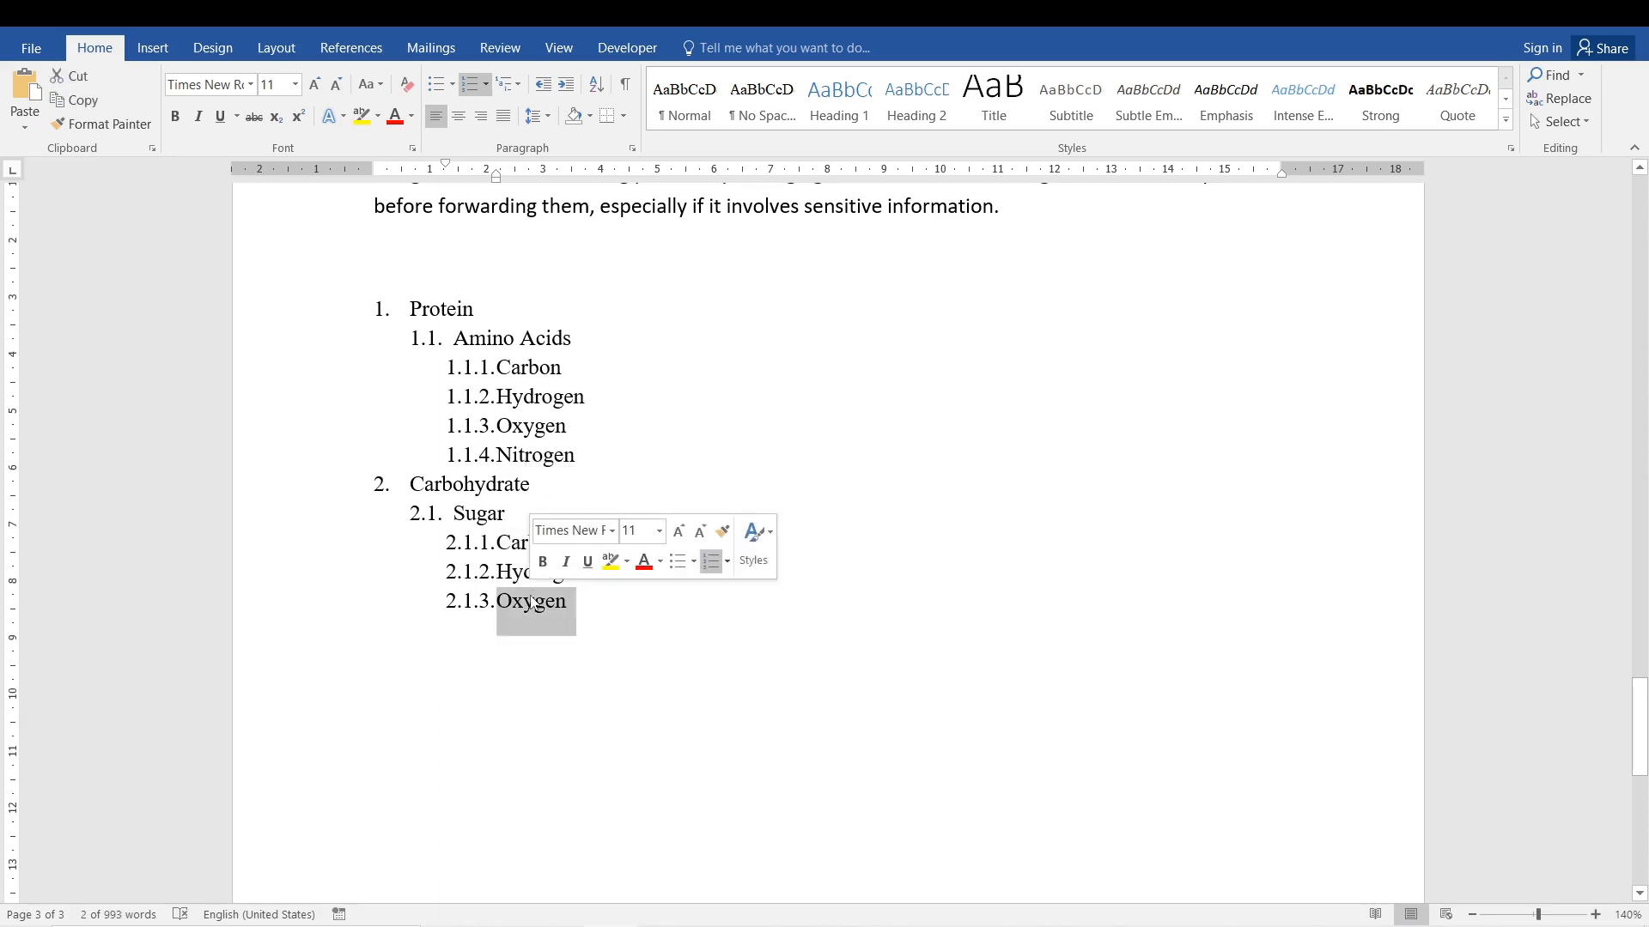
left_click(575, 630)
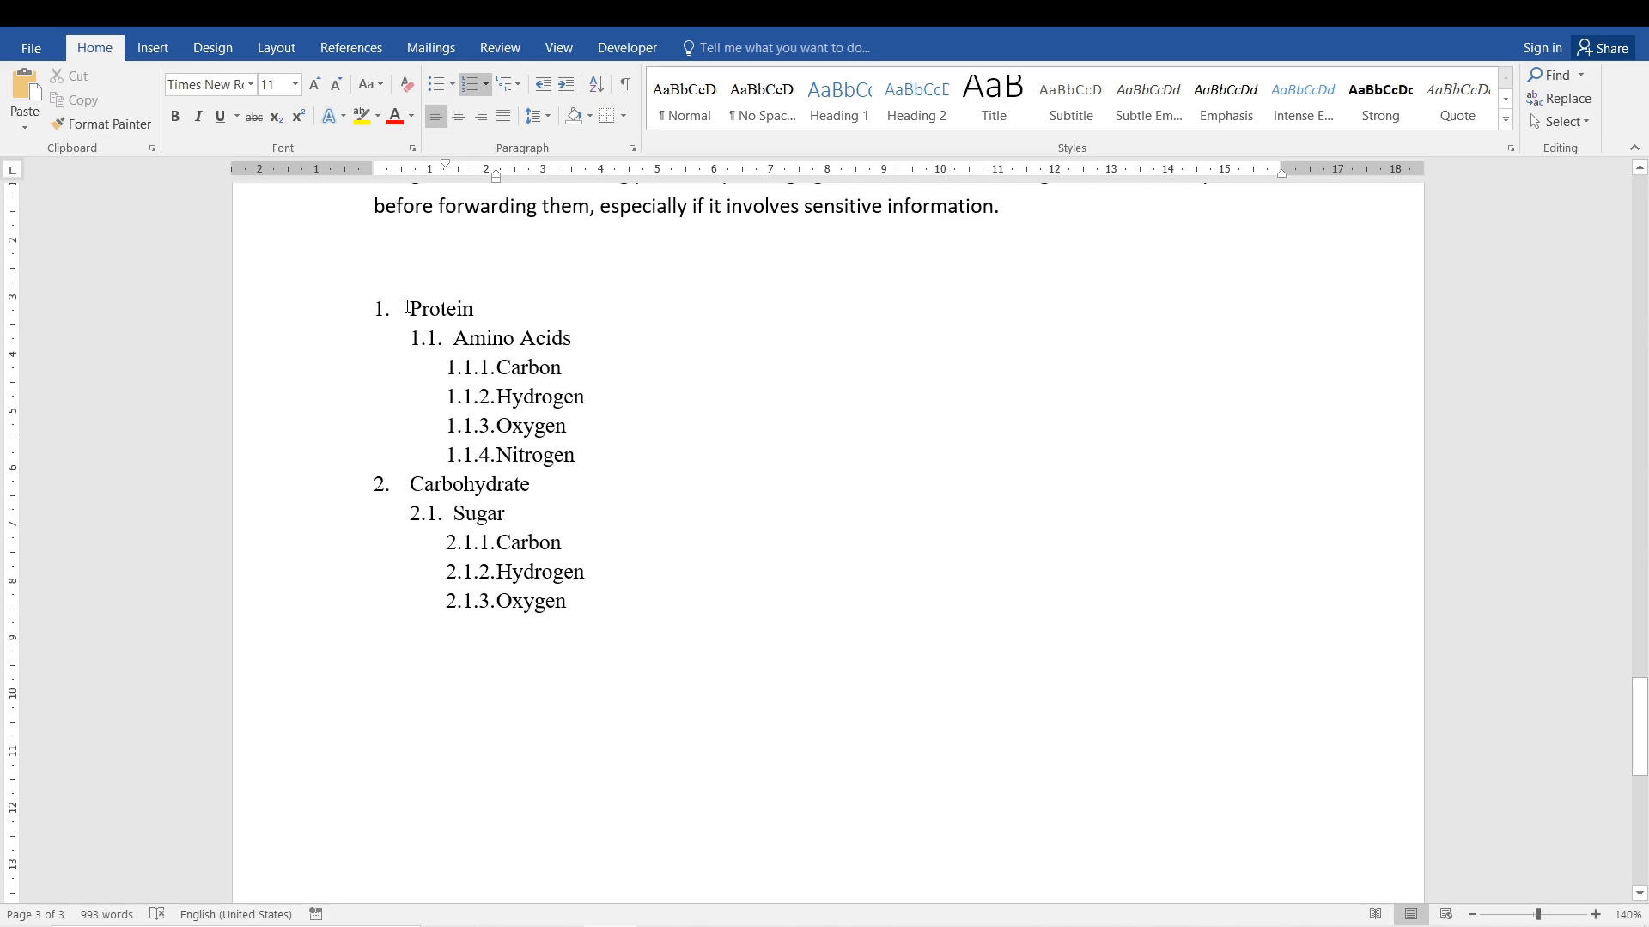
left_click_drag(407, 308, 650, 614)
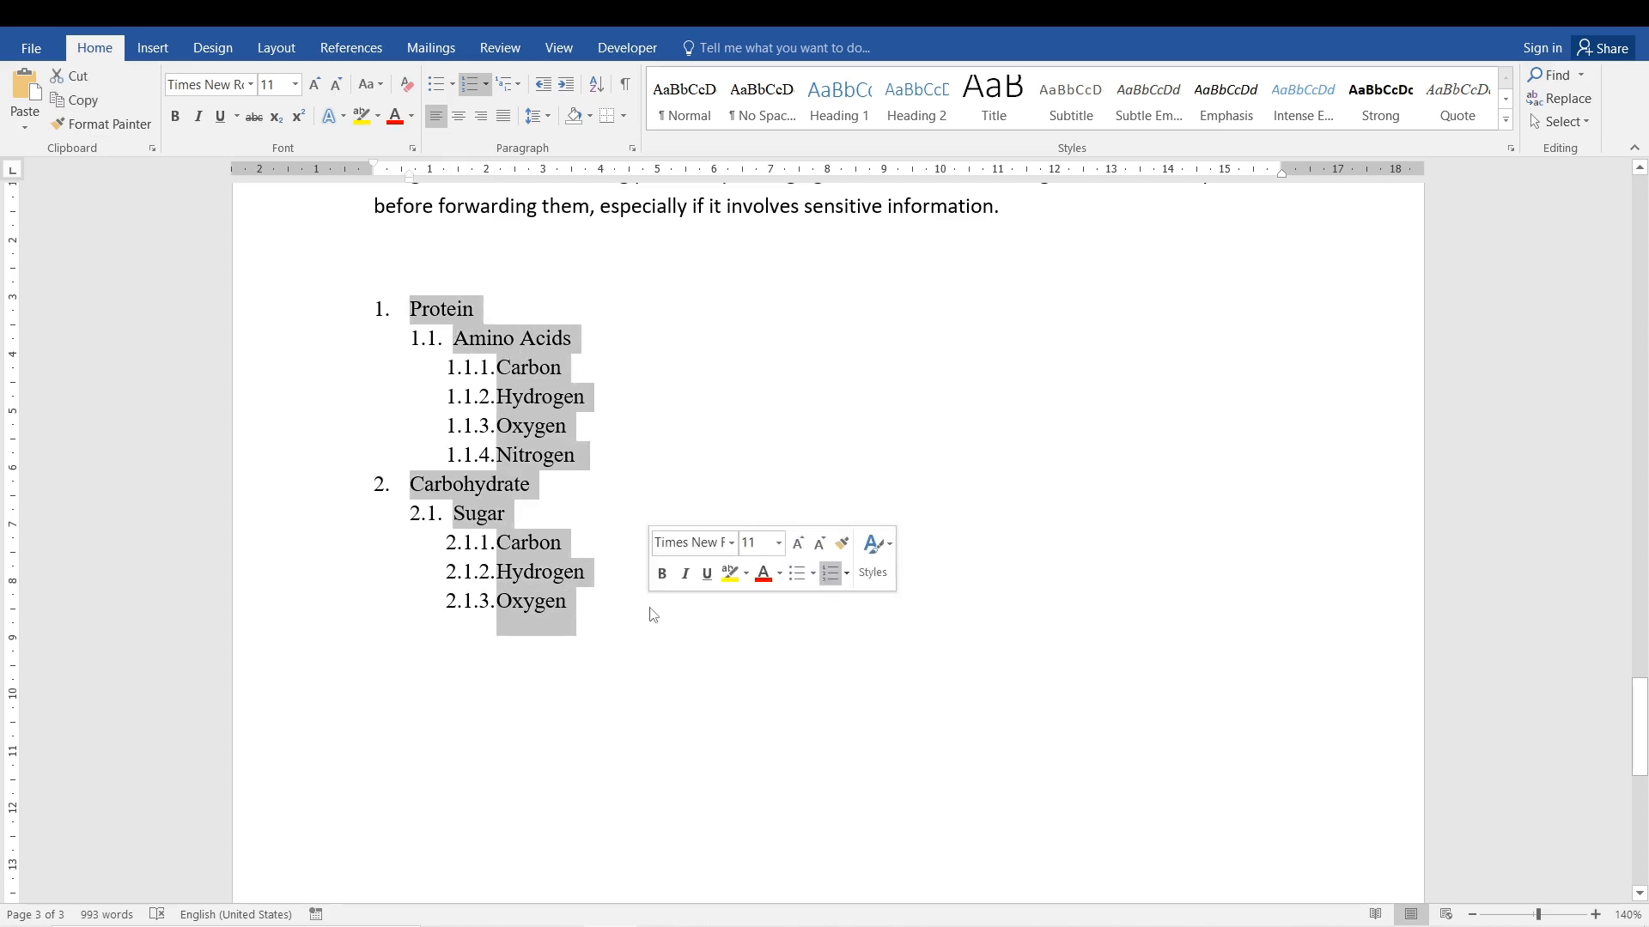
left_click(613, 574)
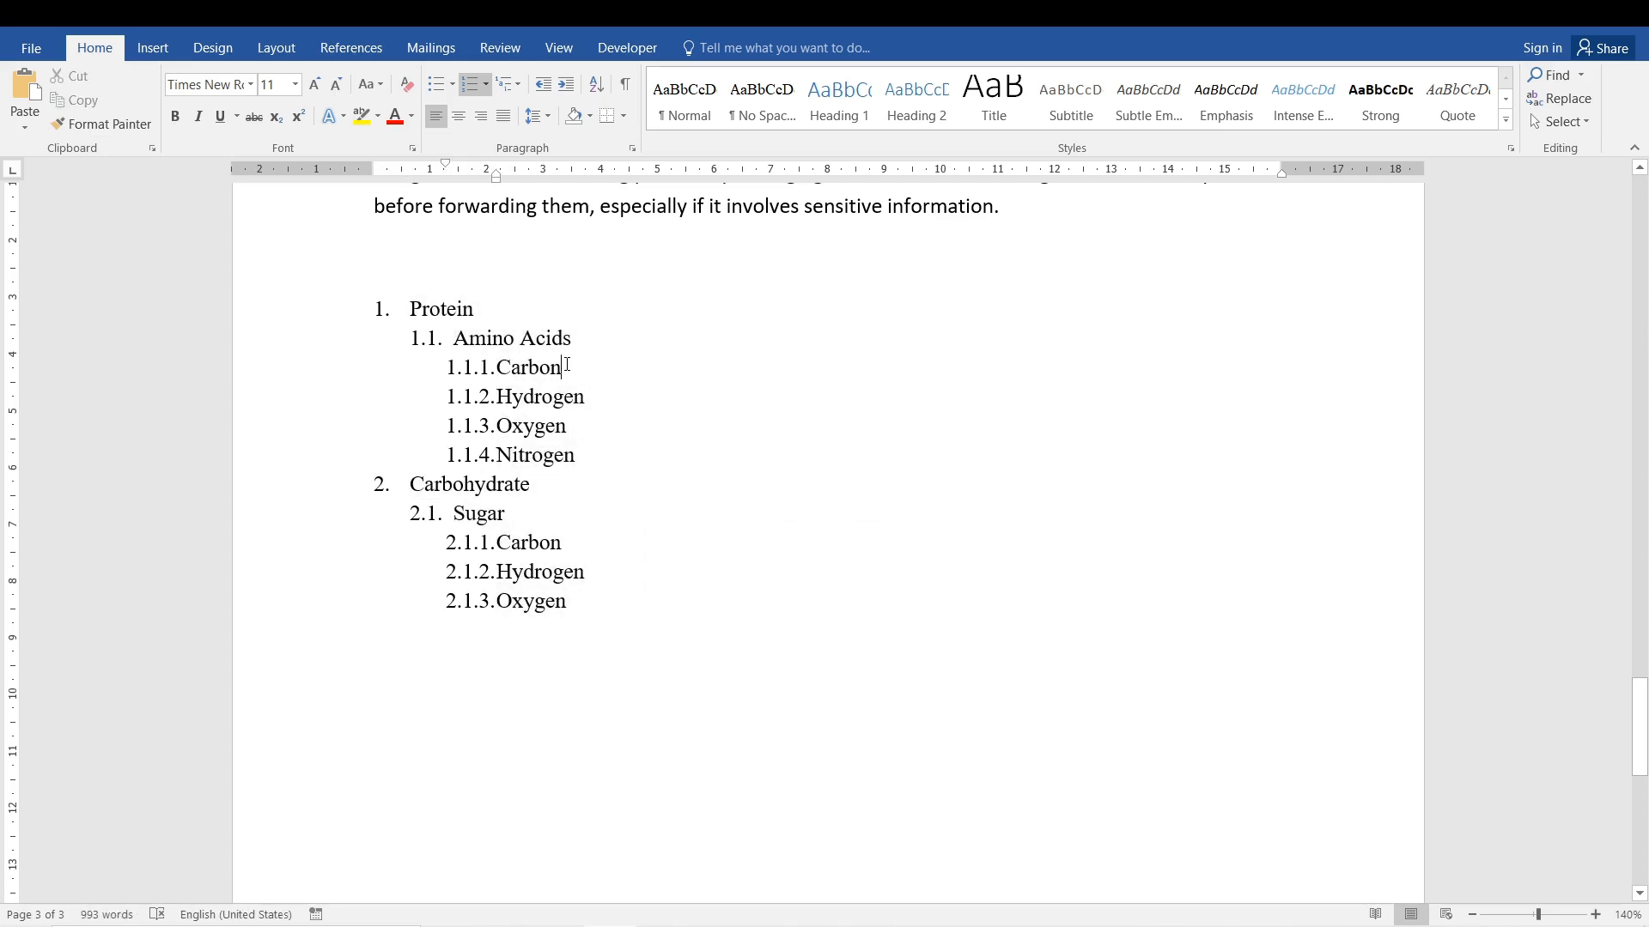
Add a fourth-level item reading "6 protons, 6 electrons" beneath Carbon in the Amino Acids group.
left_click(567, 367)
key("Return")
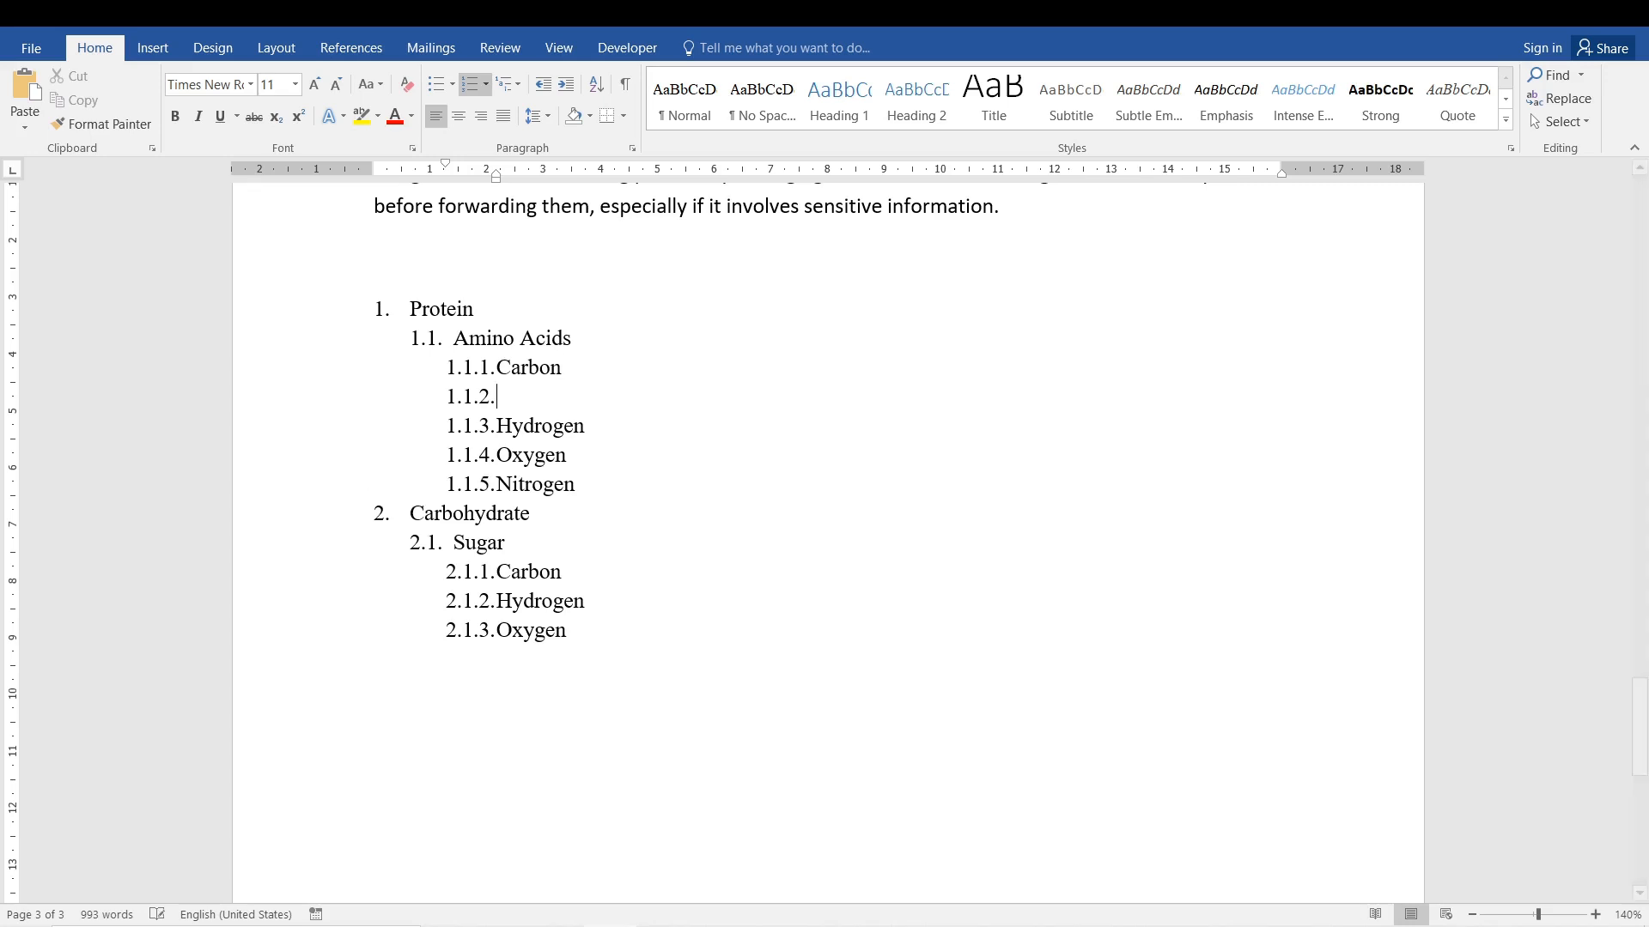
key("Tab")
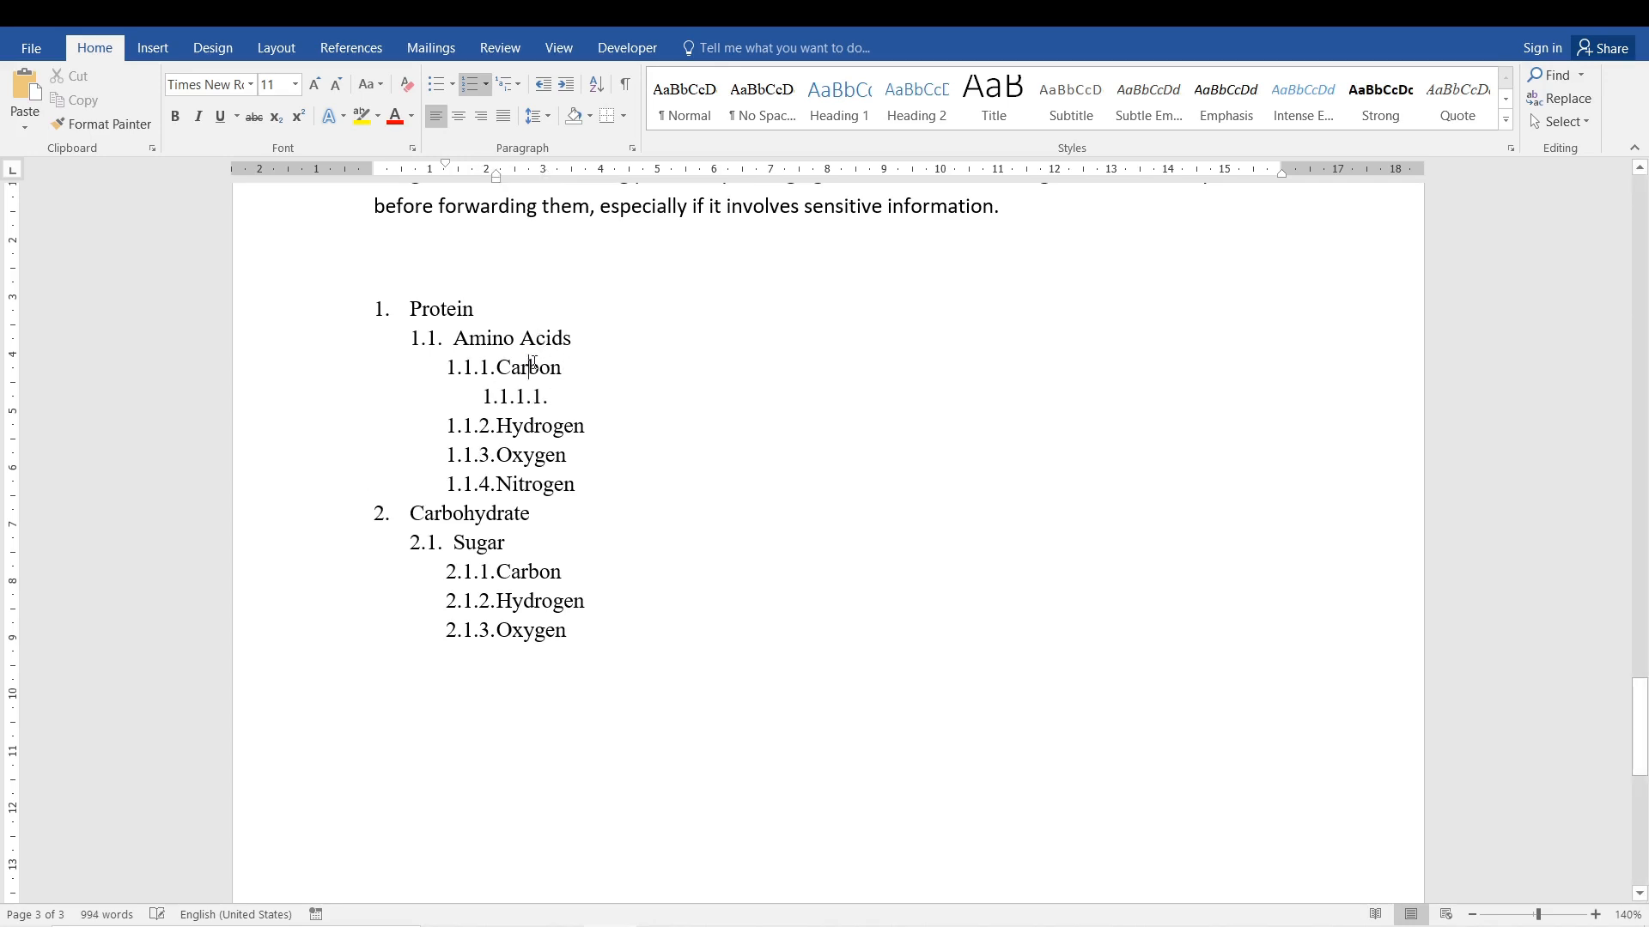
key("BackSpace")
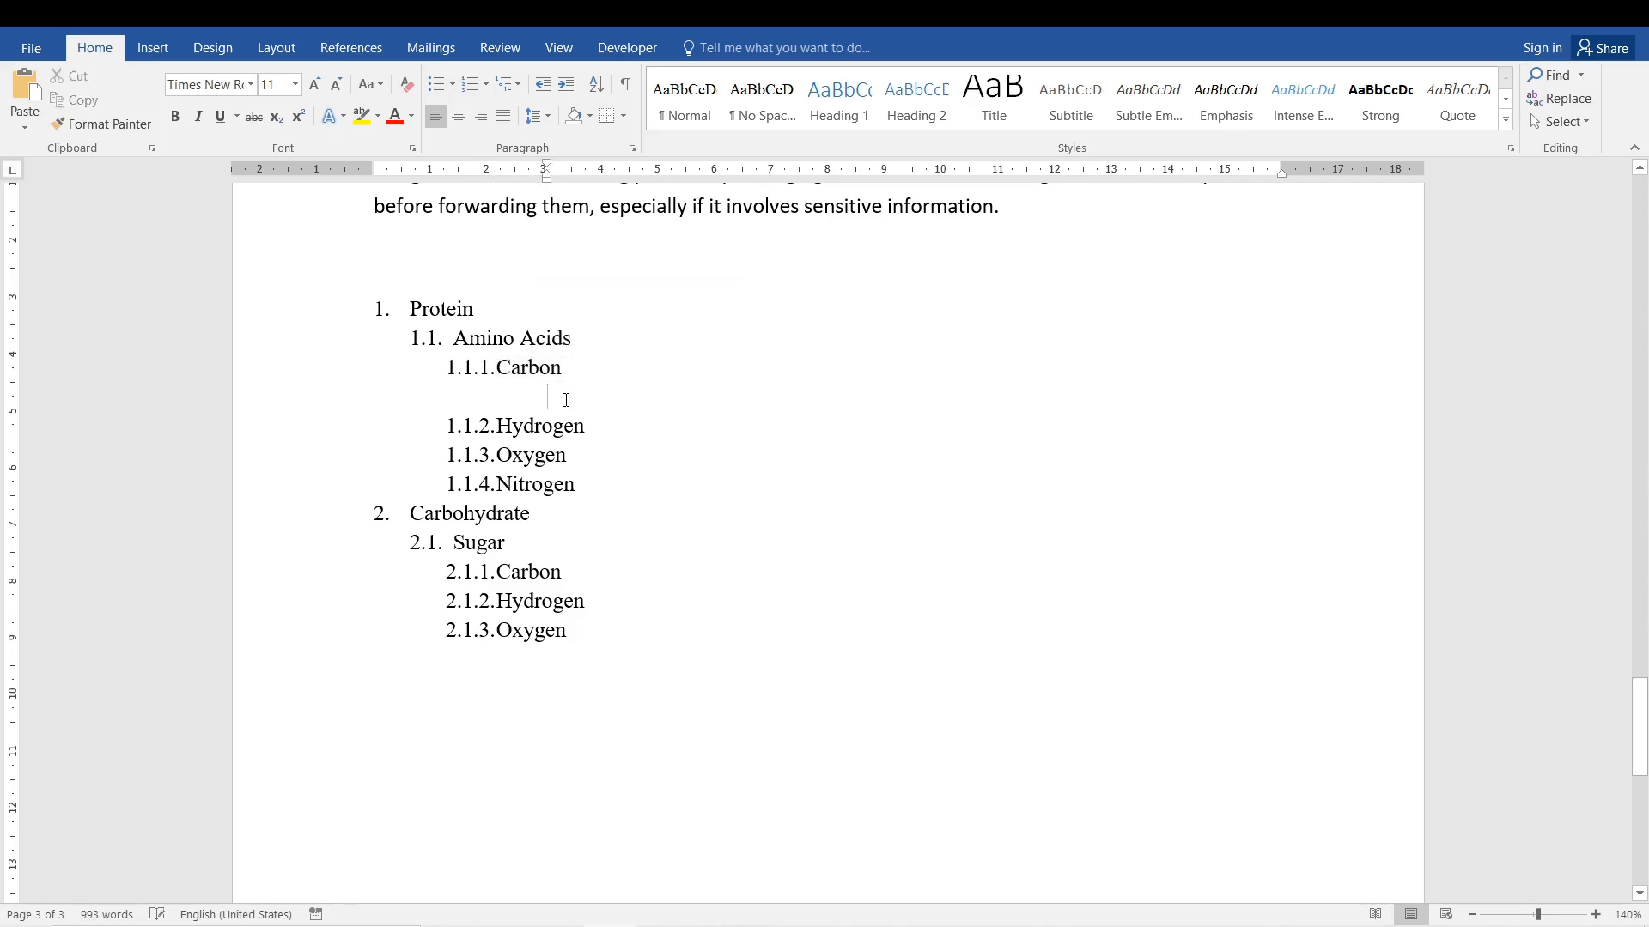
key("BackSpace")
key("BackSpace")
key("Return")
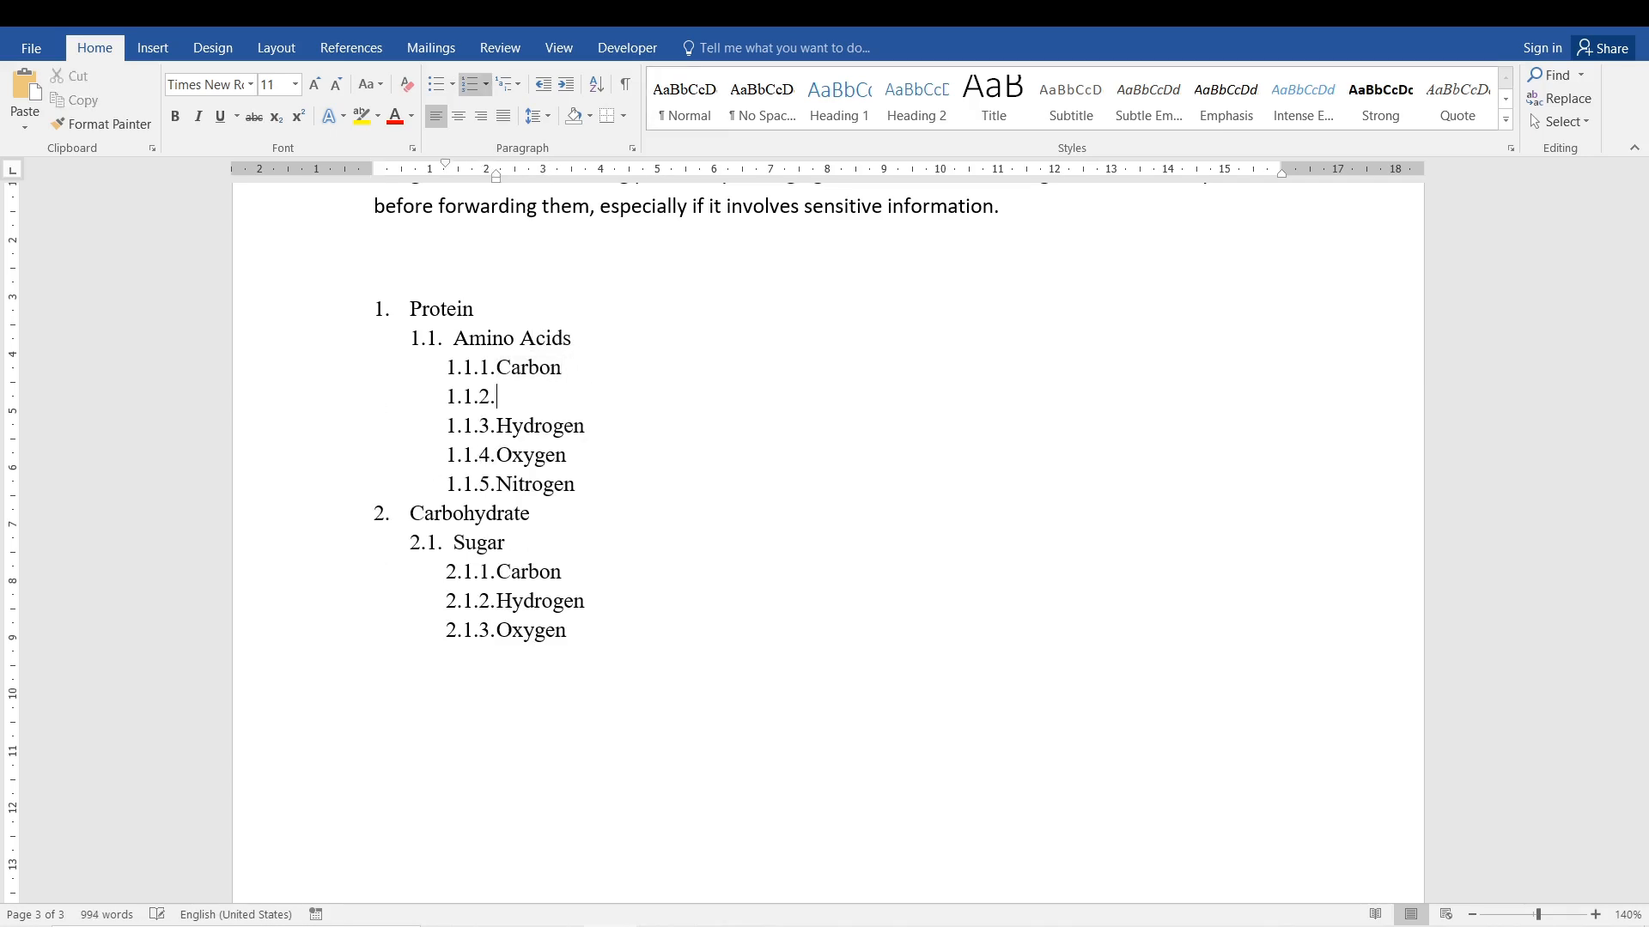
key("Tab")
type("protons")
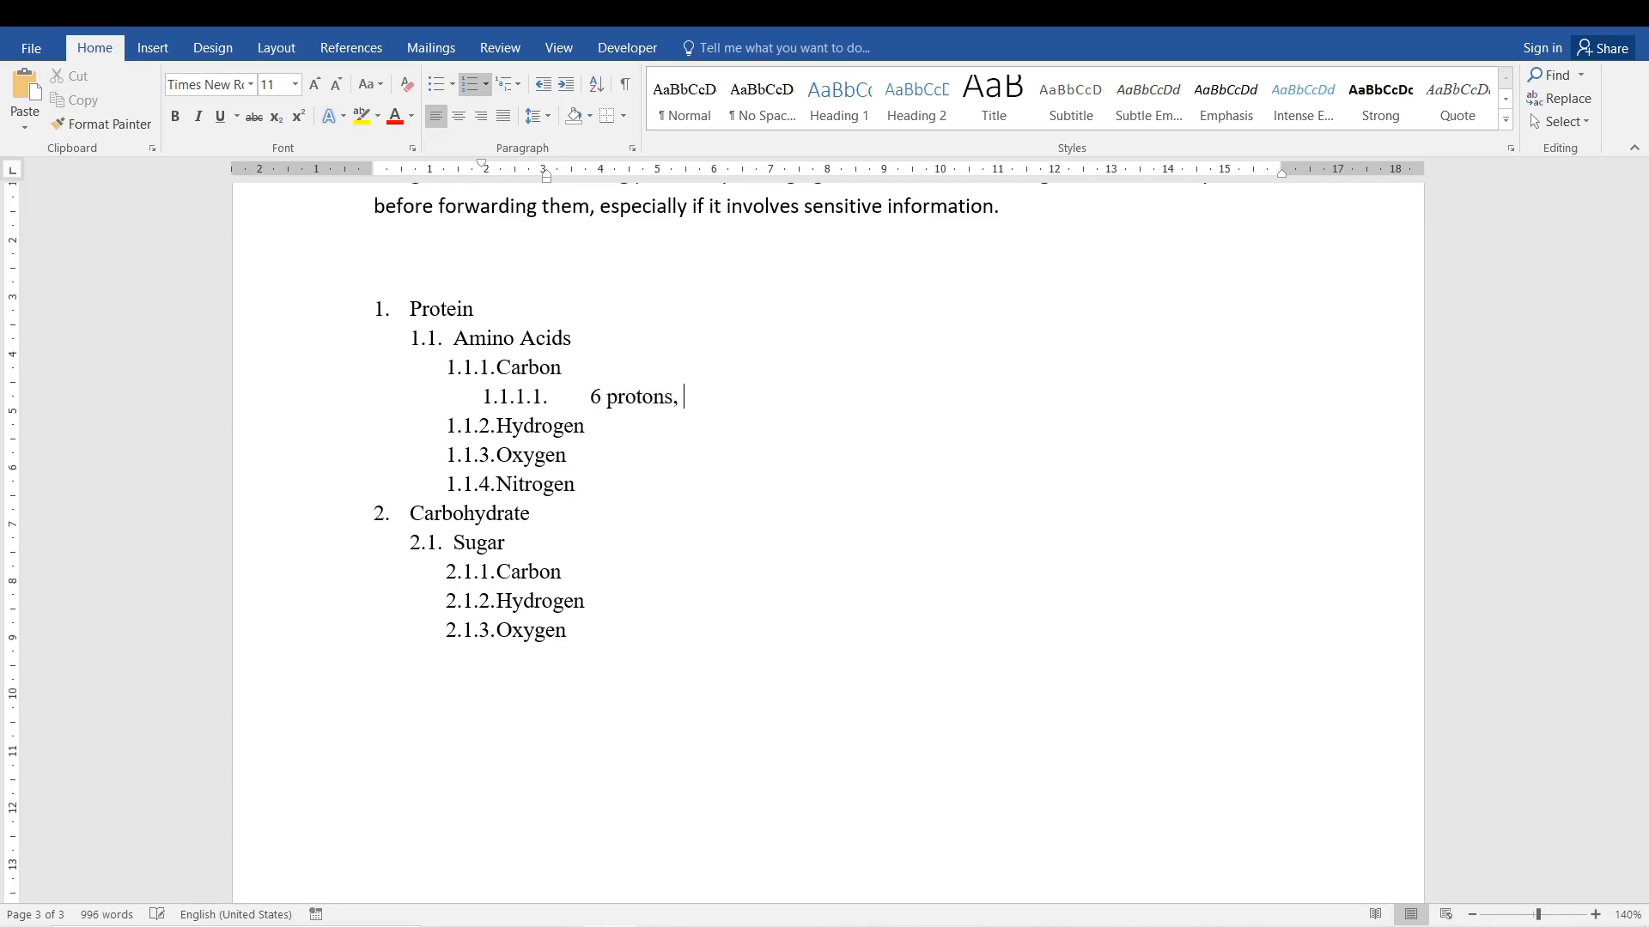
type(", 6 electrons")
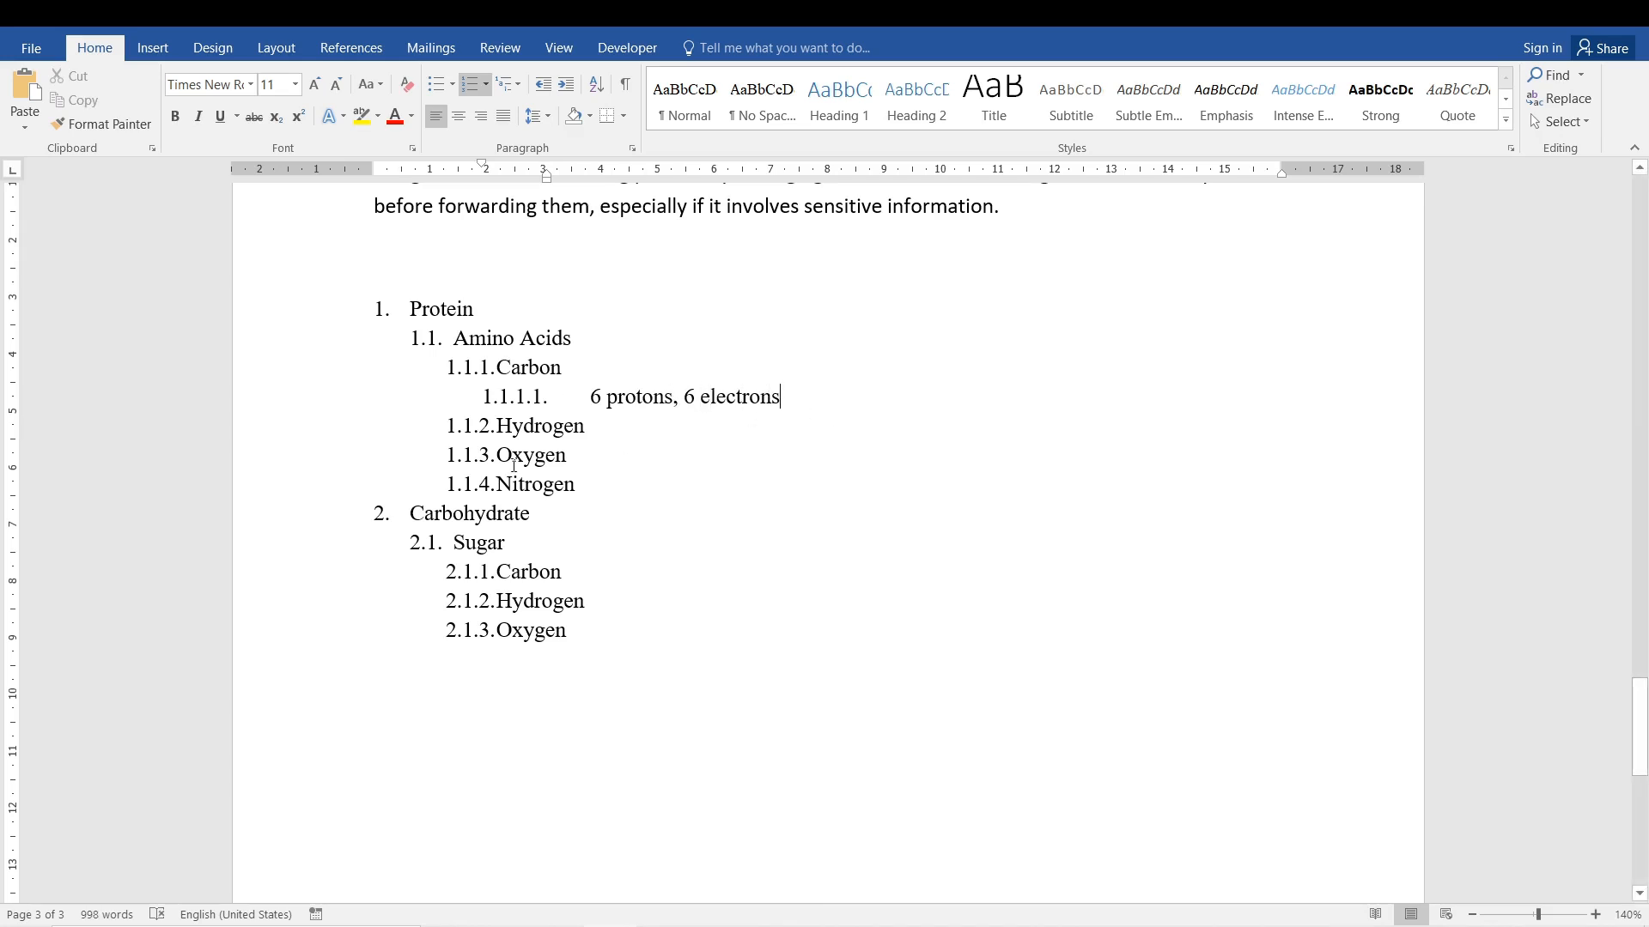
Delete the fourth-level "6 protons, 6 electrons" item beneath Carbon.
left_click(572, 444)
left_click_drag(592, 634, 545, 558)
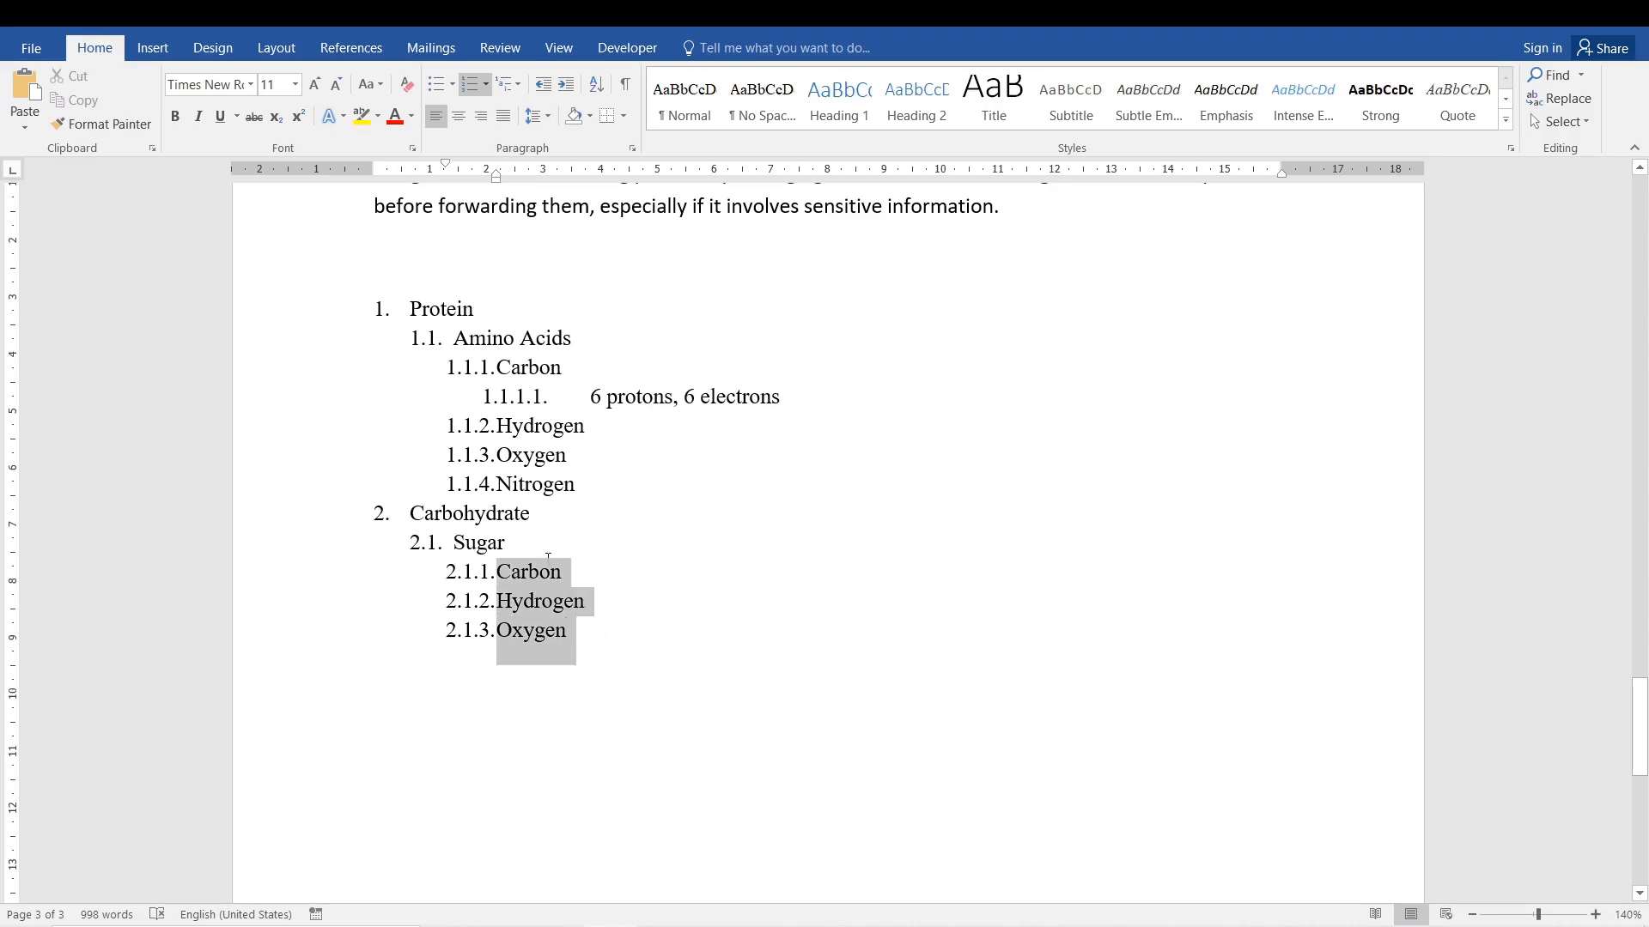
left_click(771, 501)
left_click(805, 424)
left_click_drag(783, 396, 591, 397)
key("Delete")
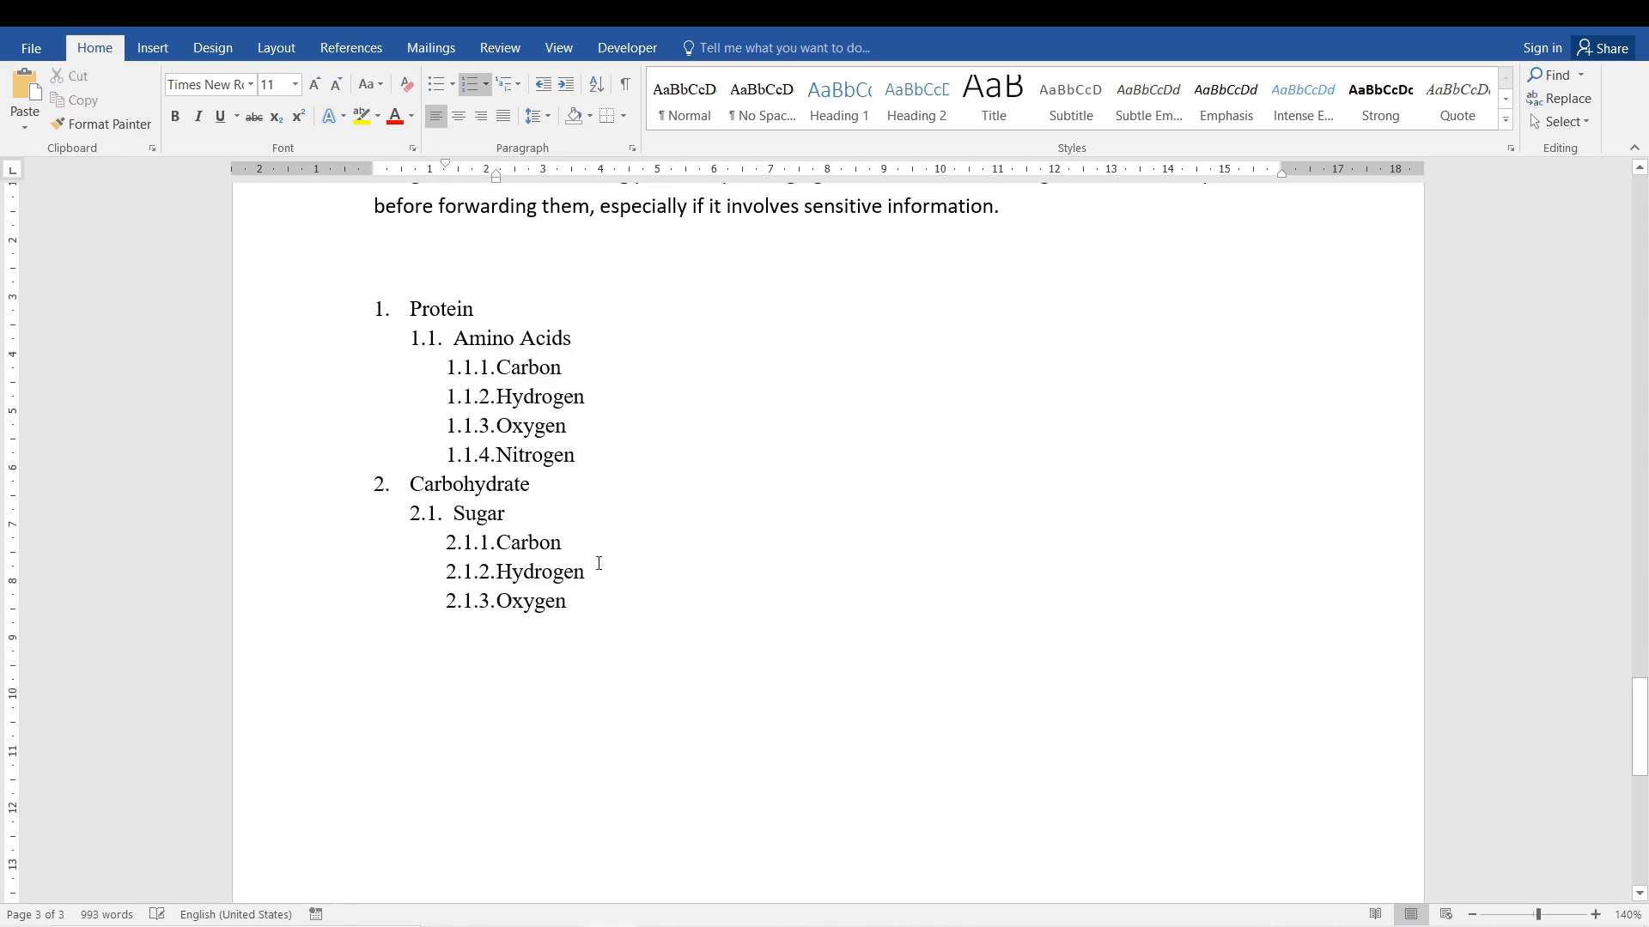
Review the multilevel list library and the list level choices for the whole nutrient list, keeping the current format.
left_click_drag(583, 611, 390, 310)
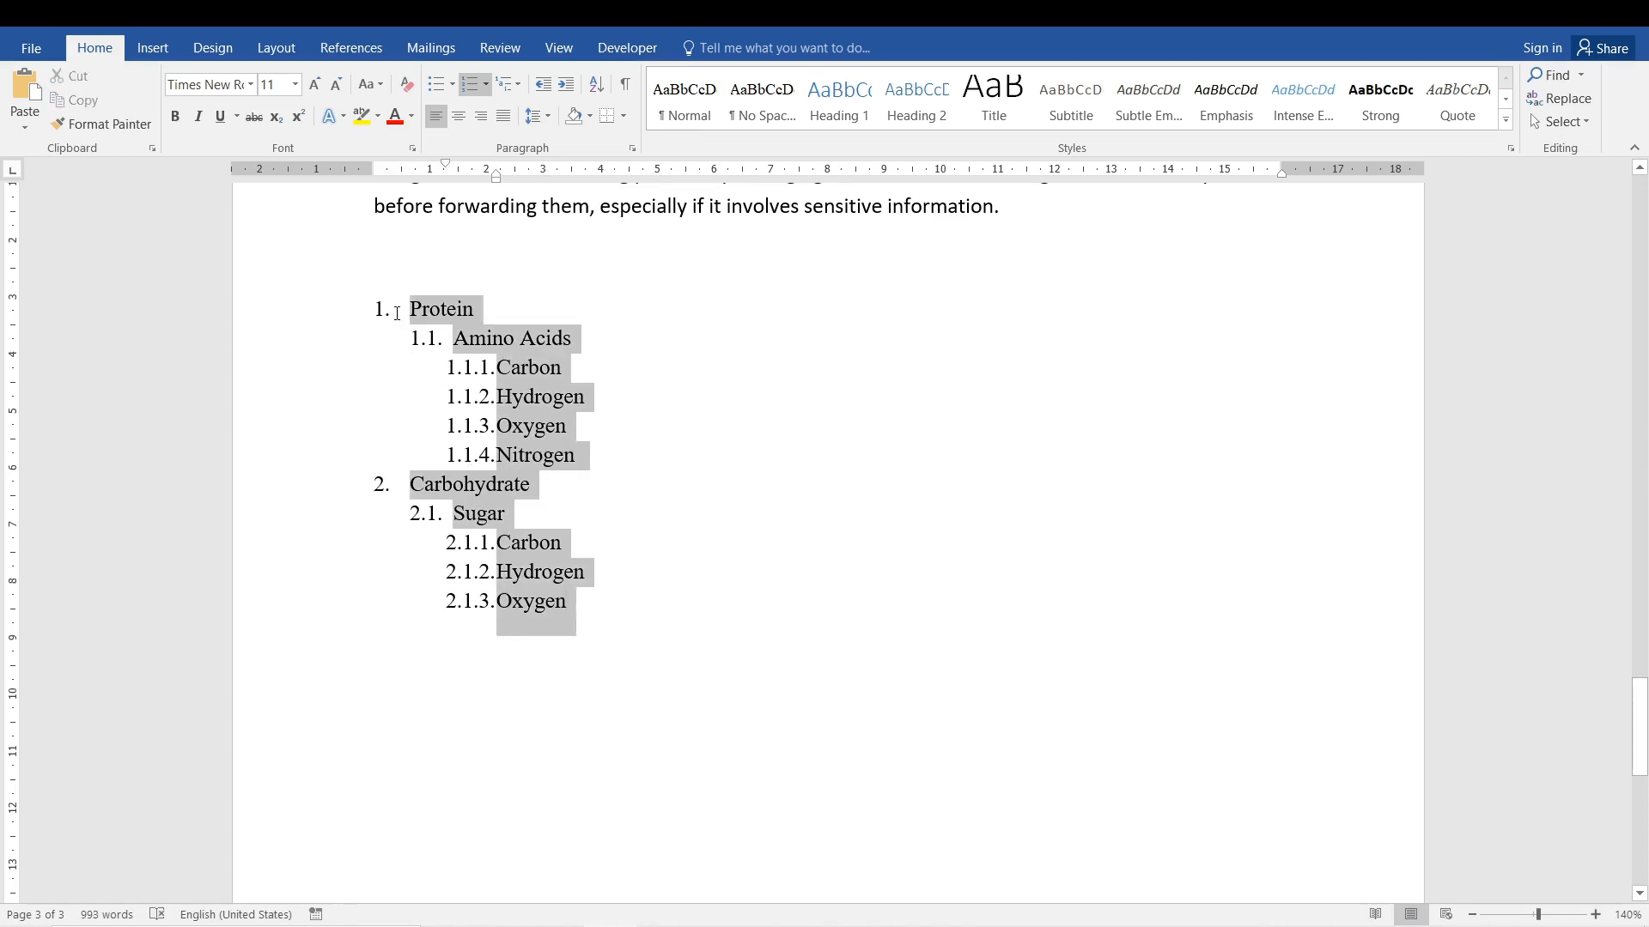
left_click(518, 86)
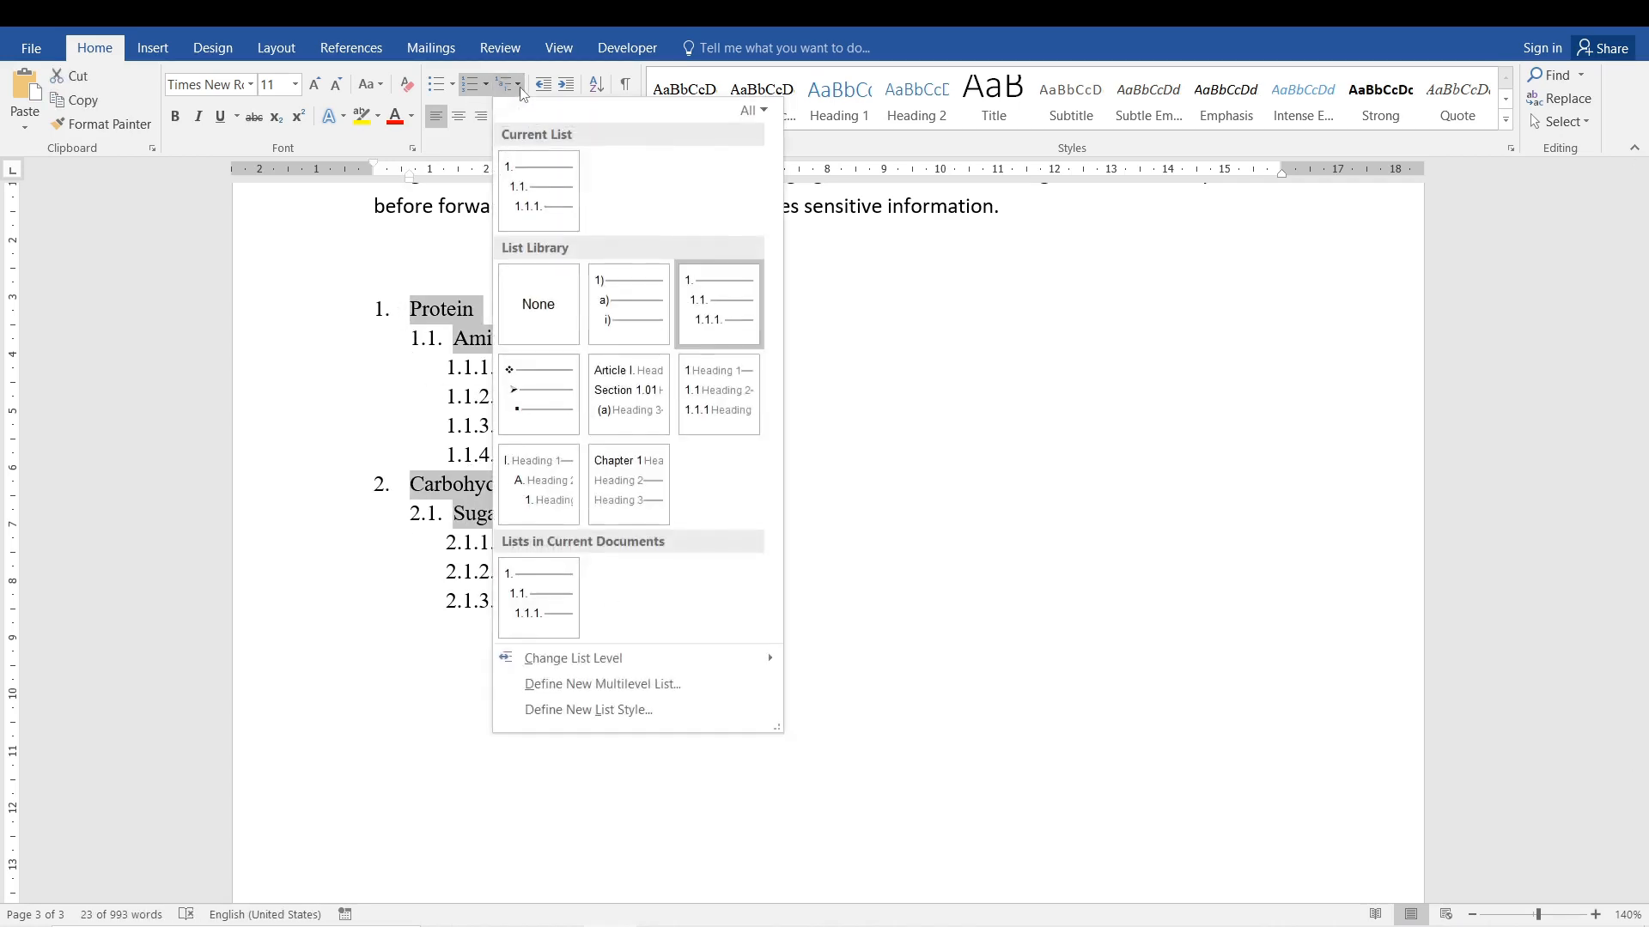
mouse_move(650, 296)
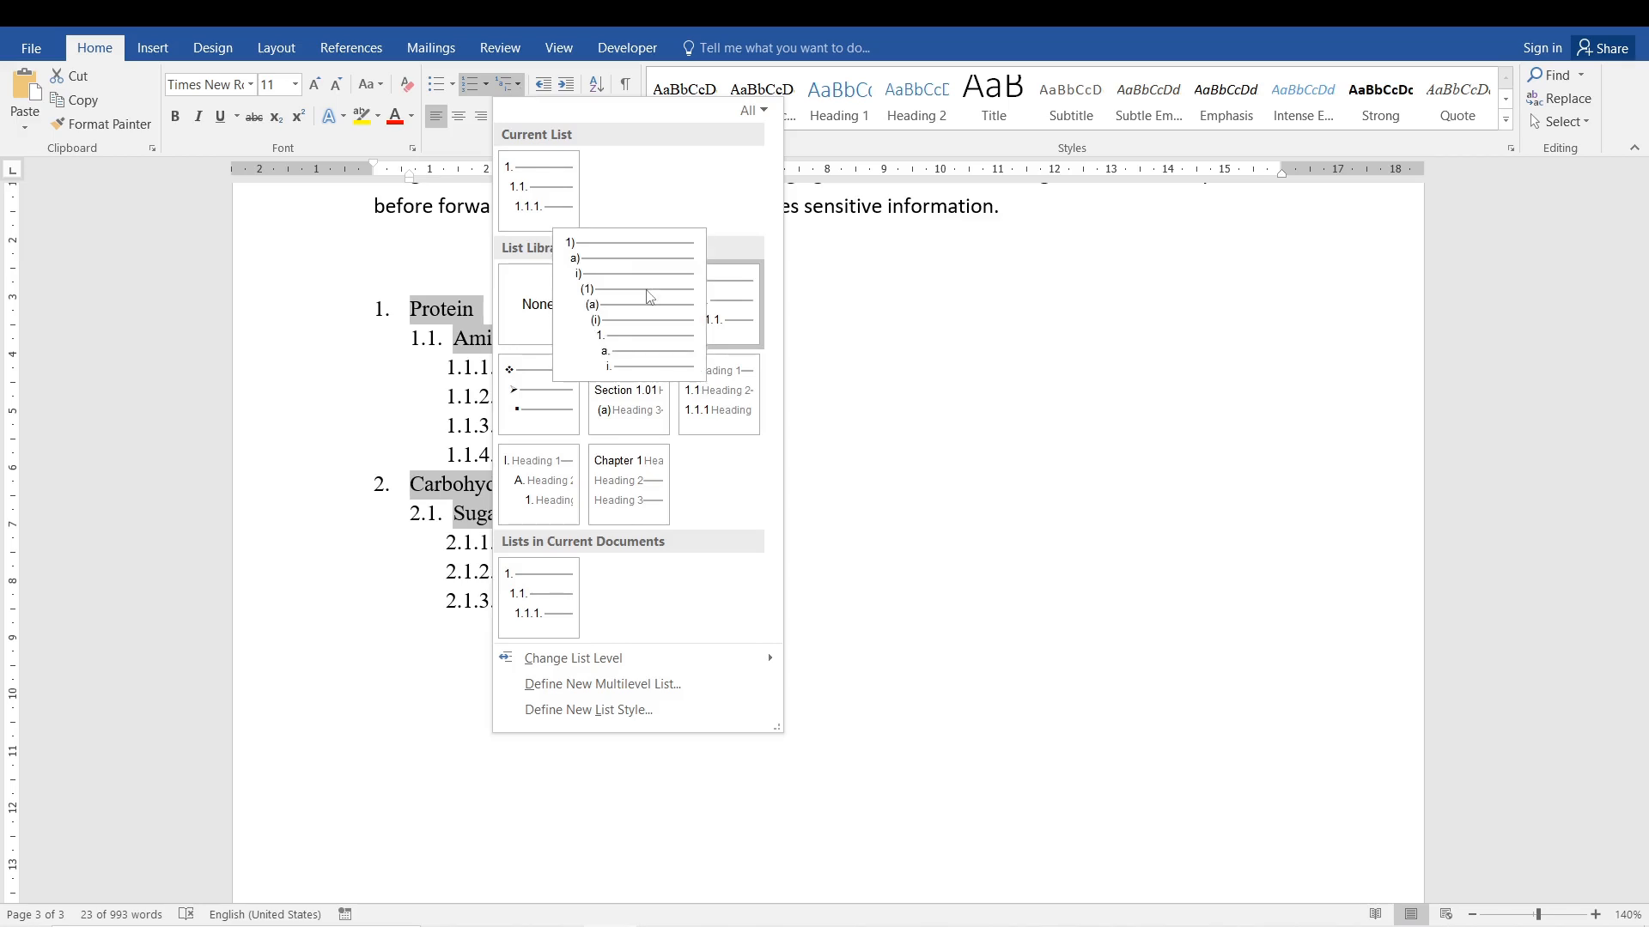
mouse_move(646, 416)
mouse_move(626, 658)
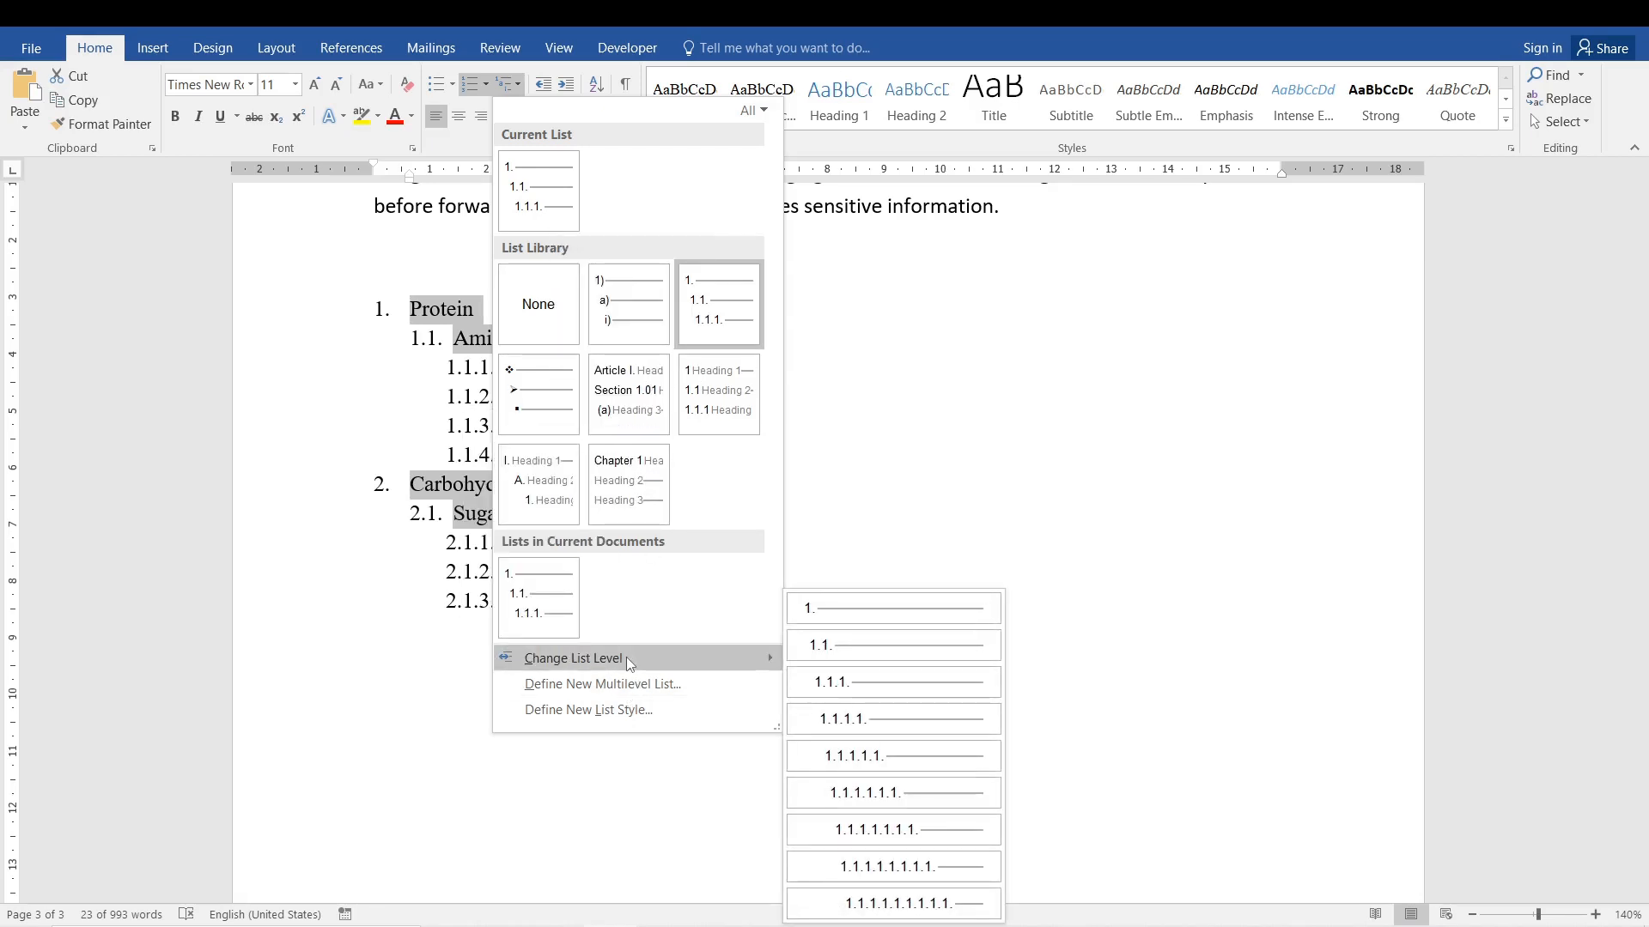
left_click(951, 349)
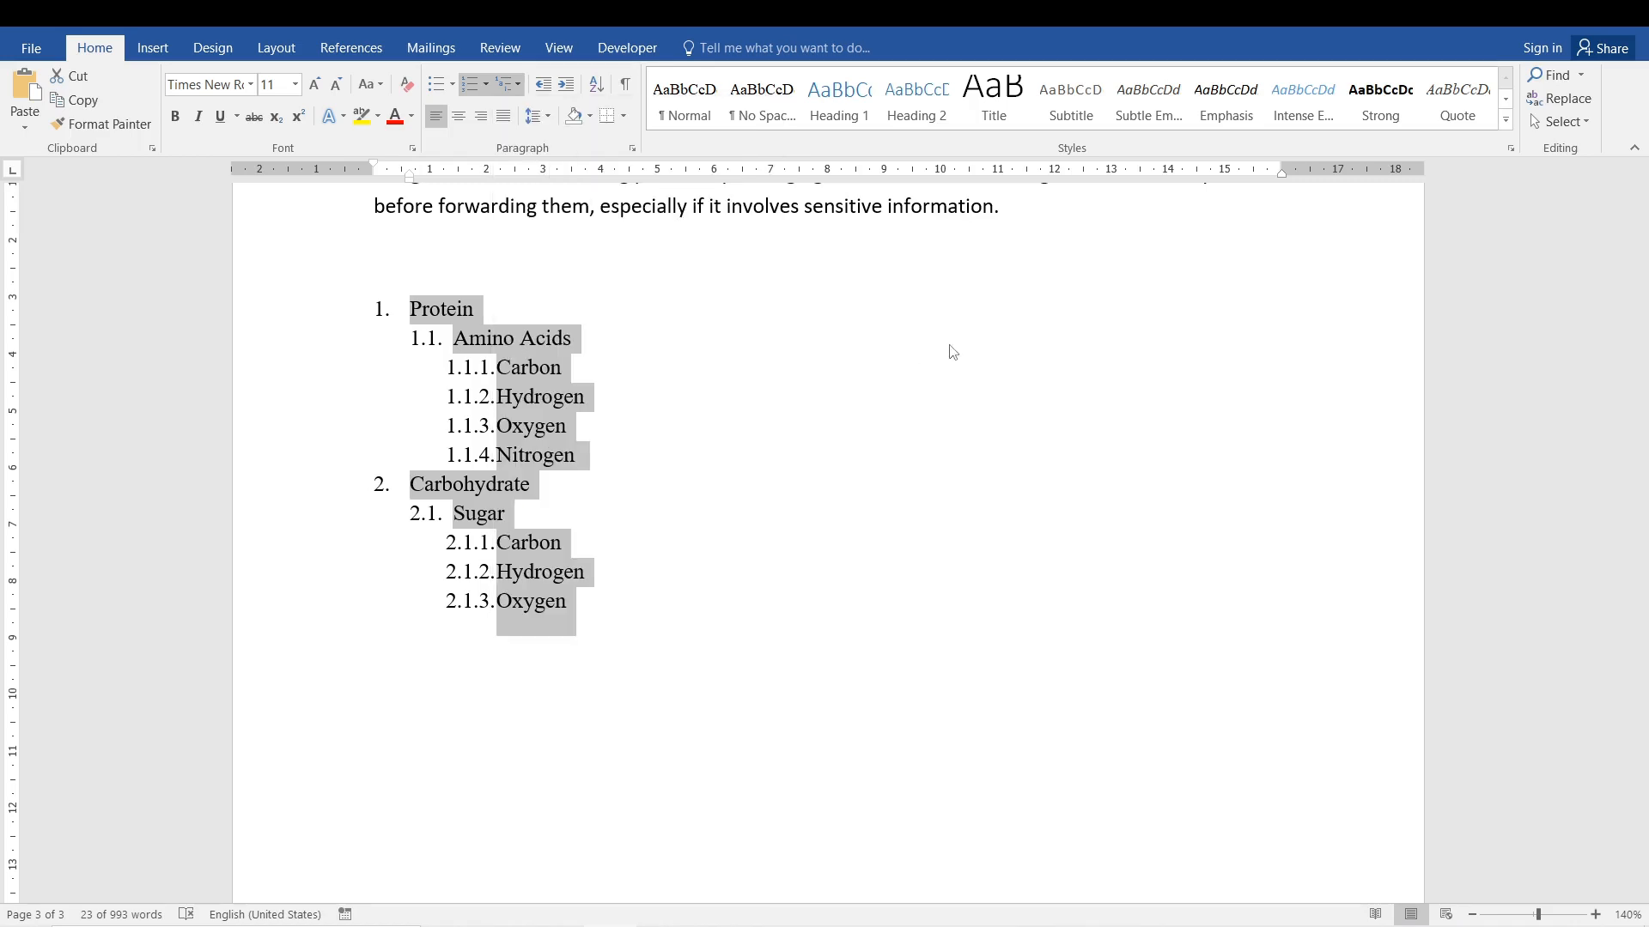
left_click(573, 421)
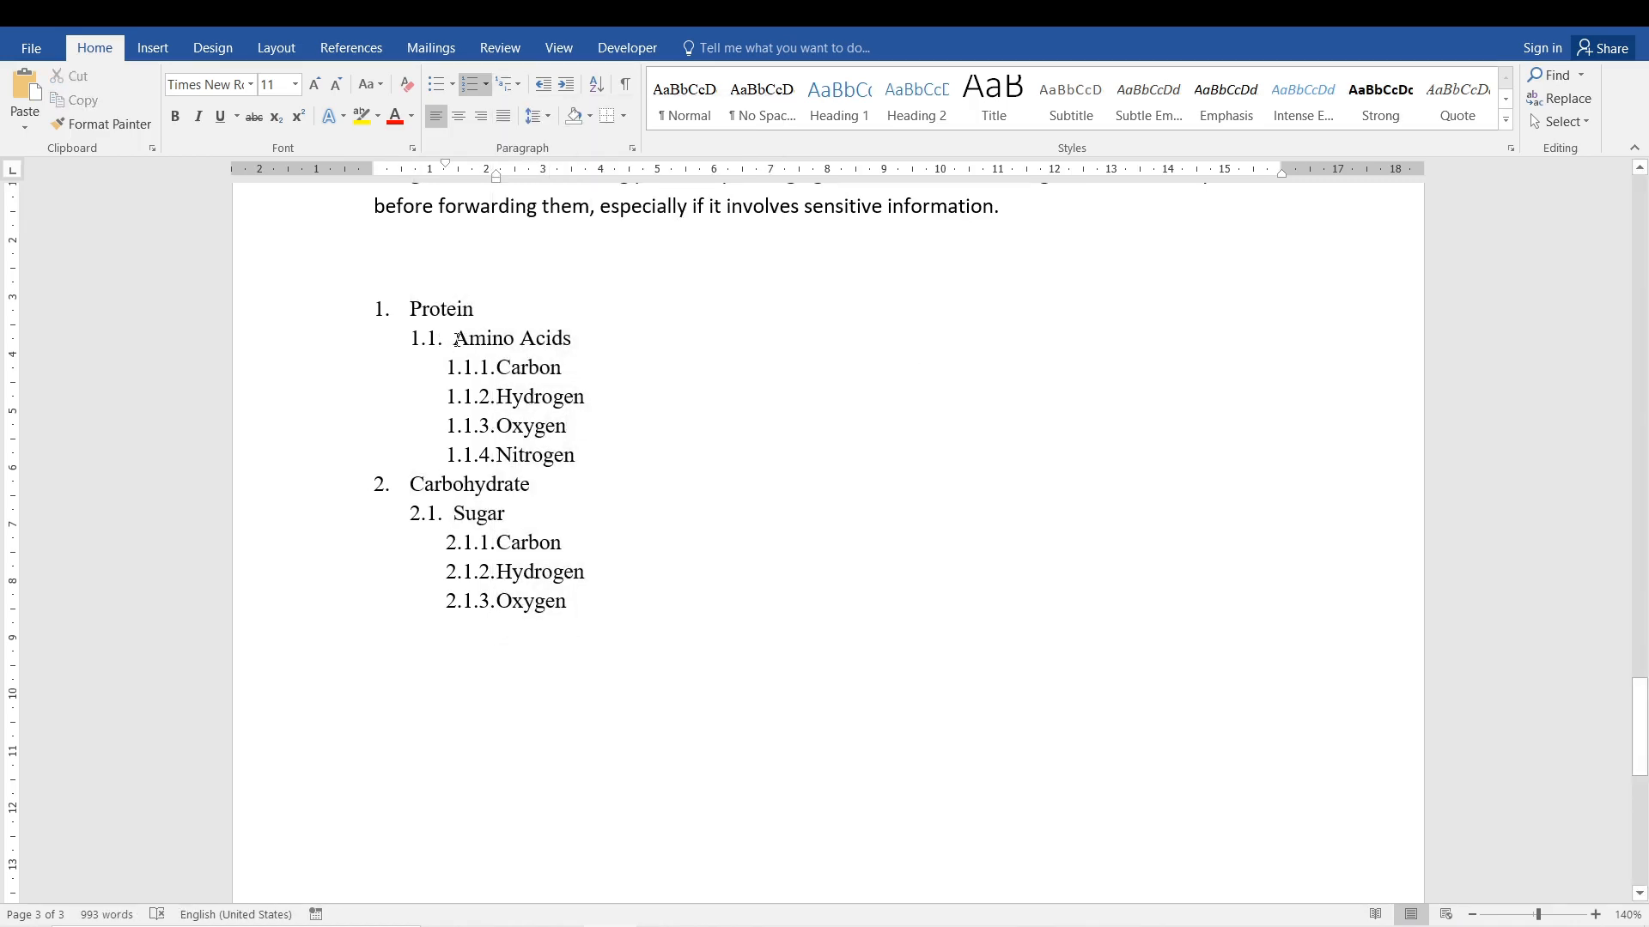
Promote Carbon, Hydrogen, Oxygen and Nitrogen under Amino Acids to the second level.
left_click_drag(583, 457, 510, 389)
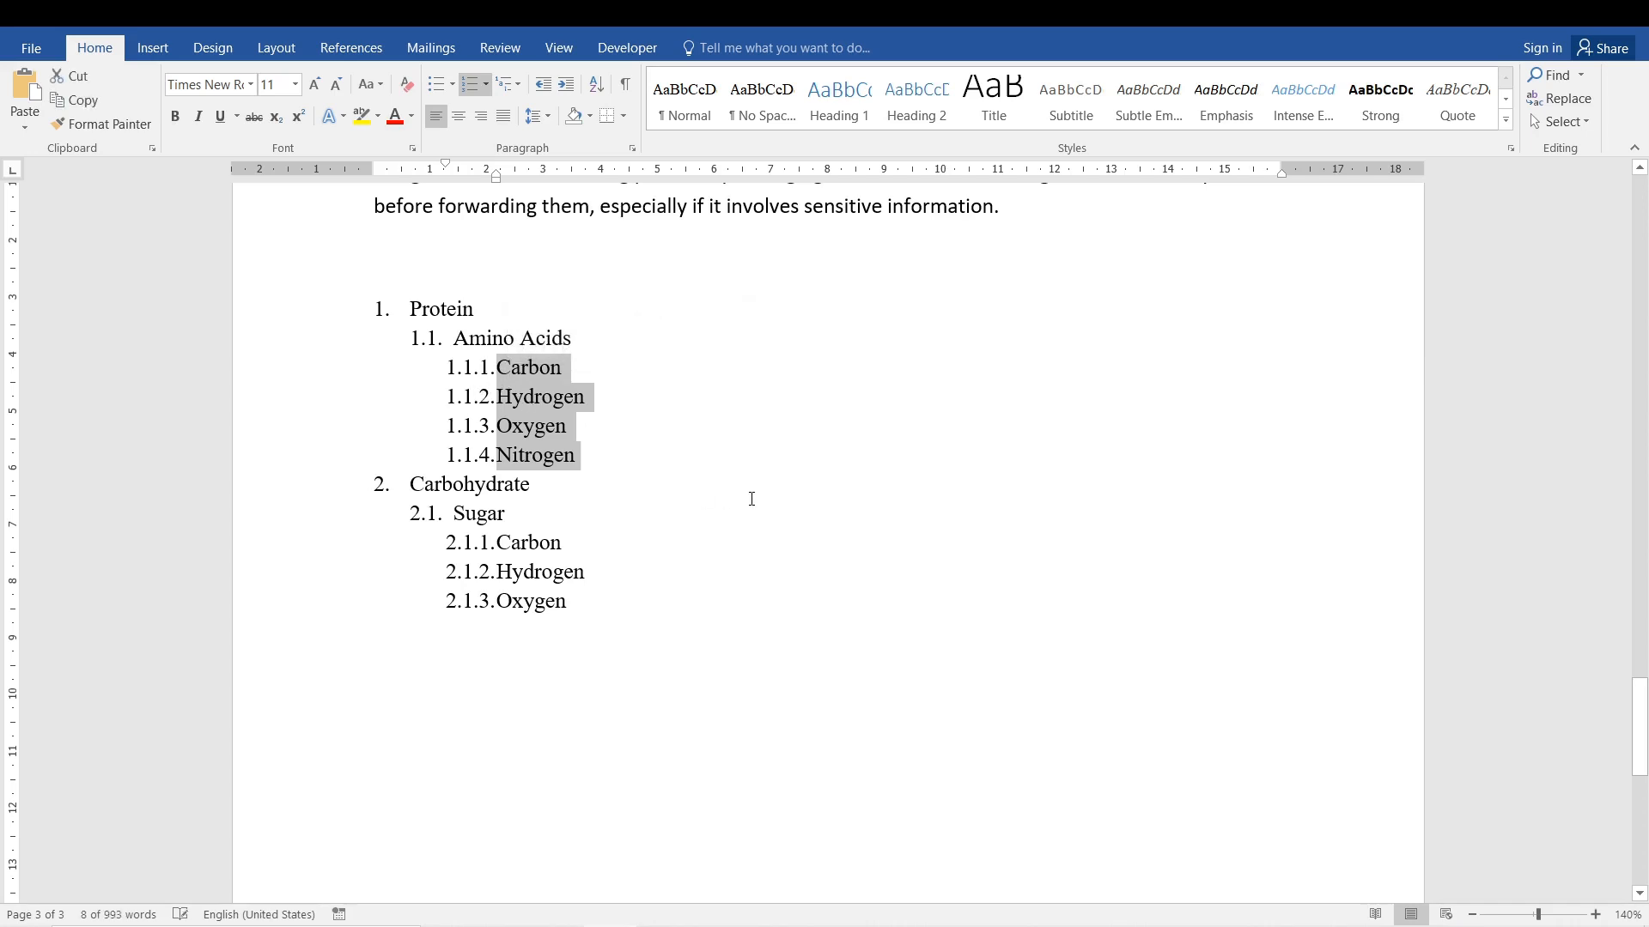
key("shift+Tab")
left_click(609, 471)
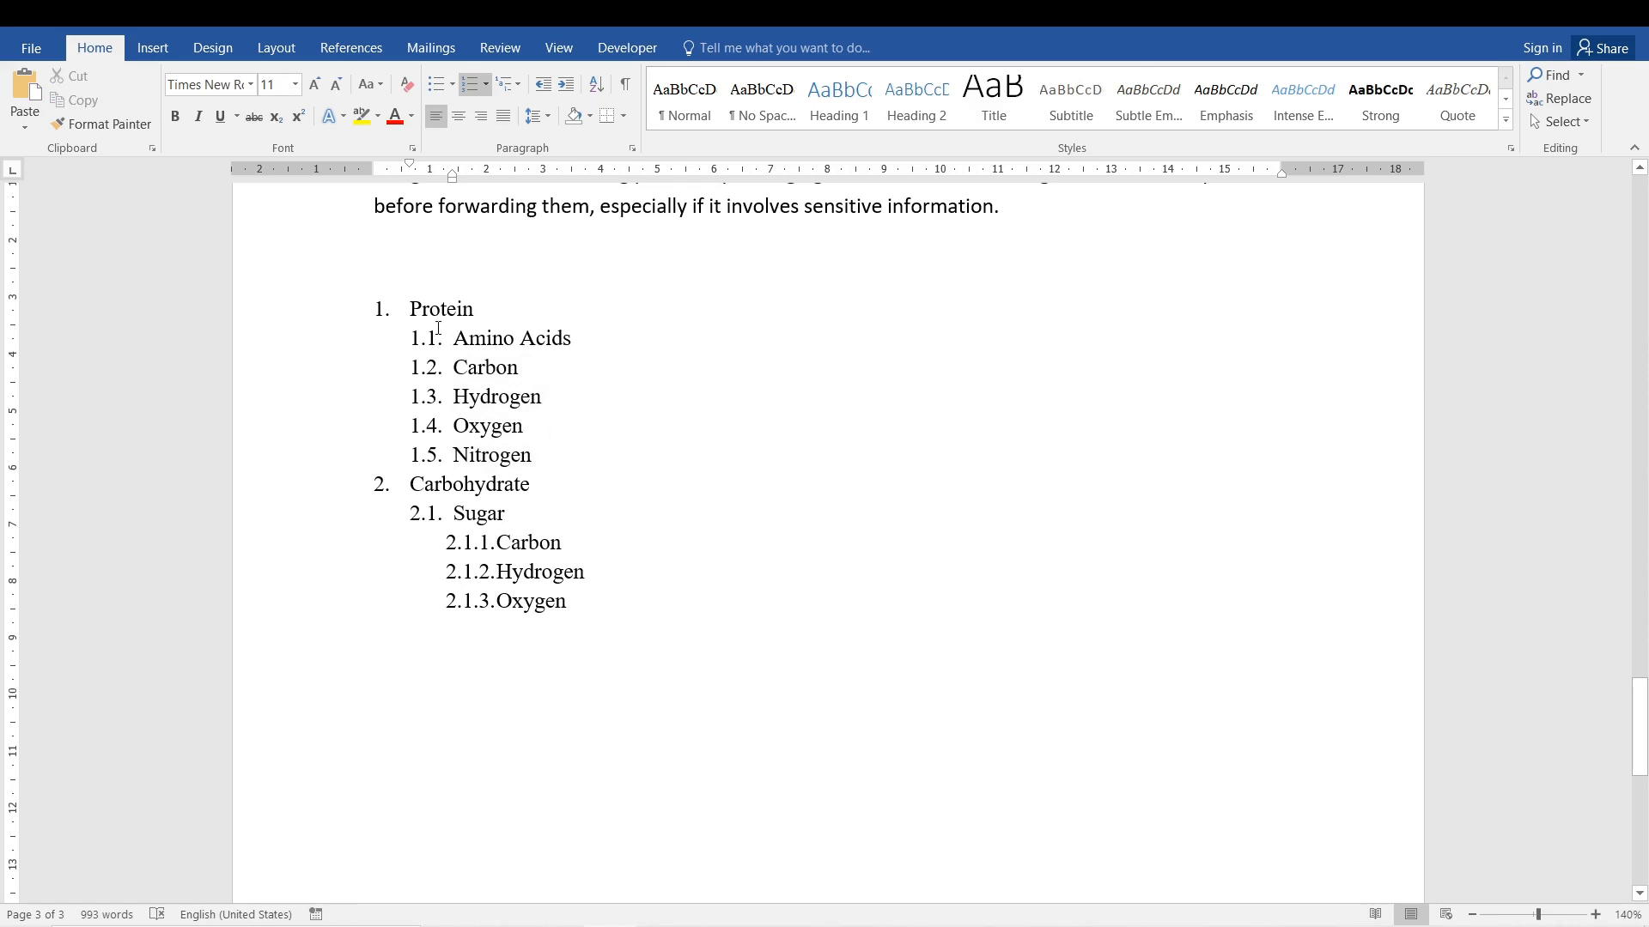
Compare the numbering levels of the items beneath Protein with those beneath Carbohydrate.
left_click_drag(539, 455, 453, 368)
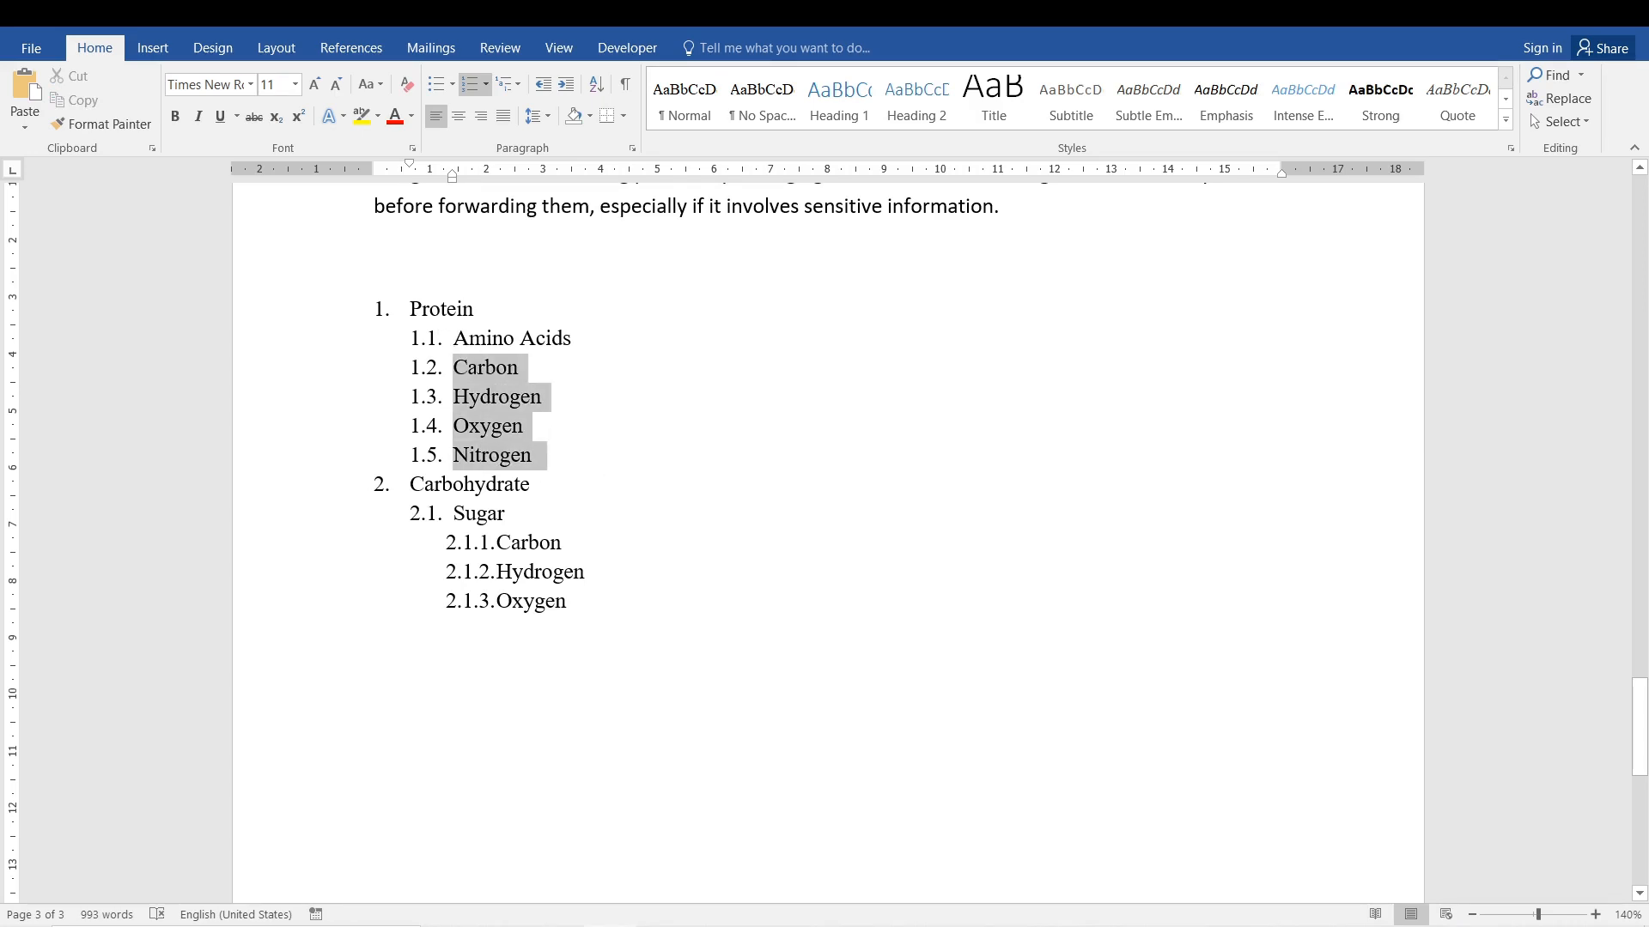
left_click(436, 539)
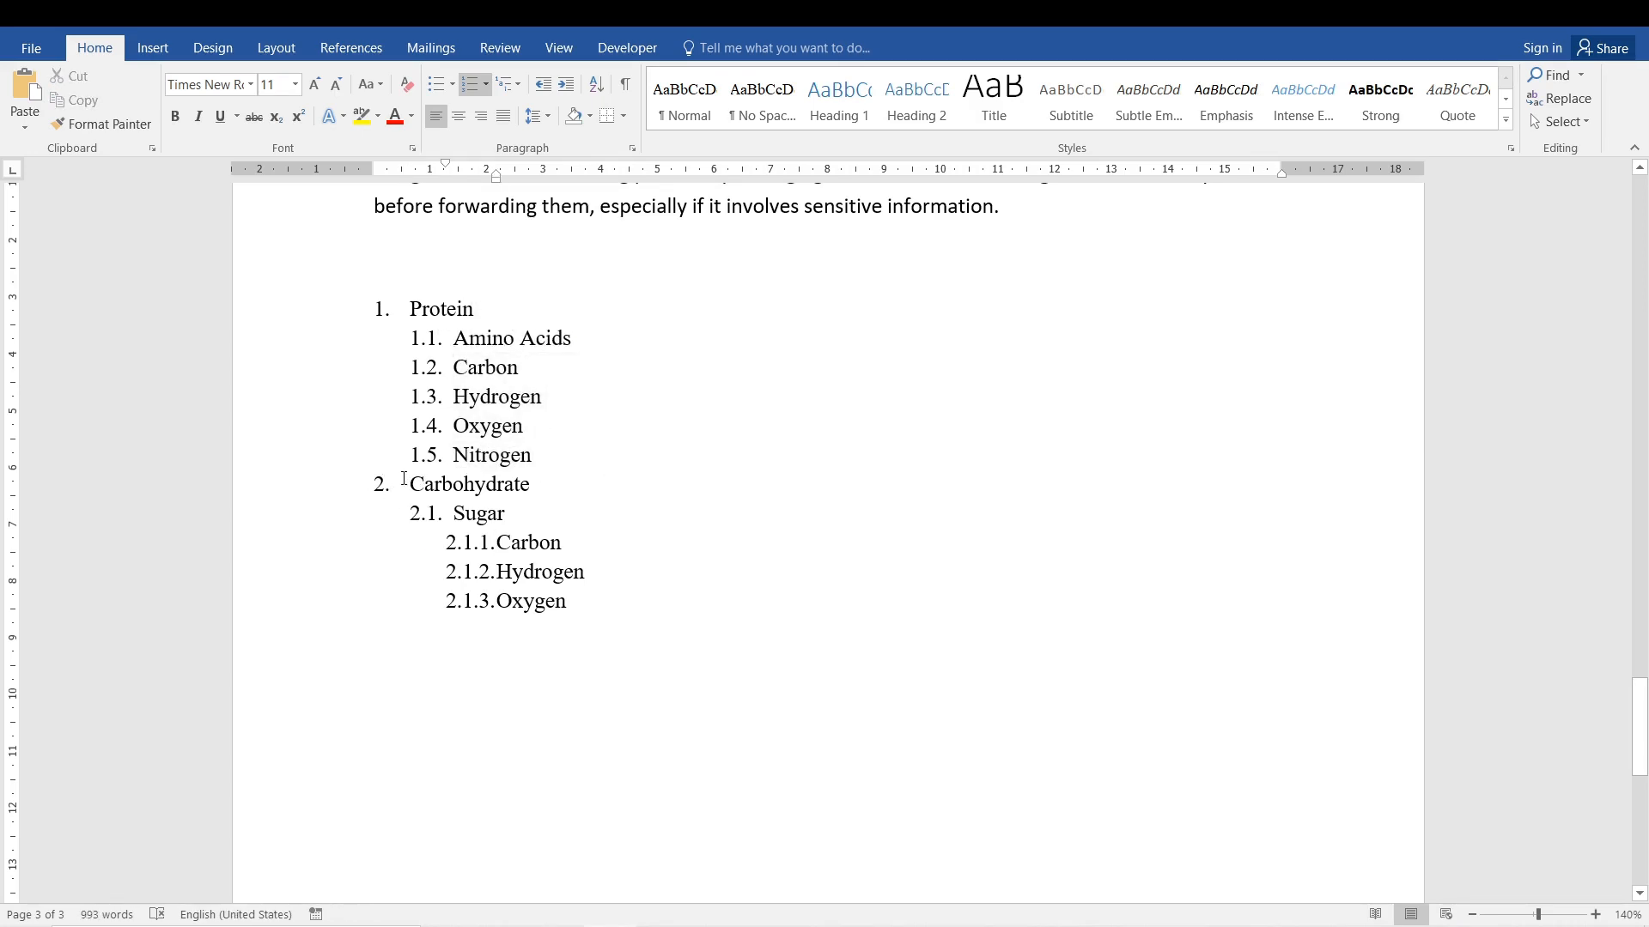
left_click_drag(404, 483, 571, 612)
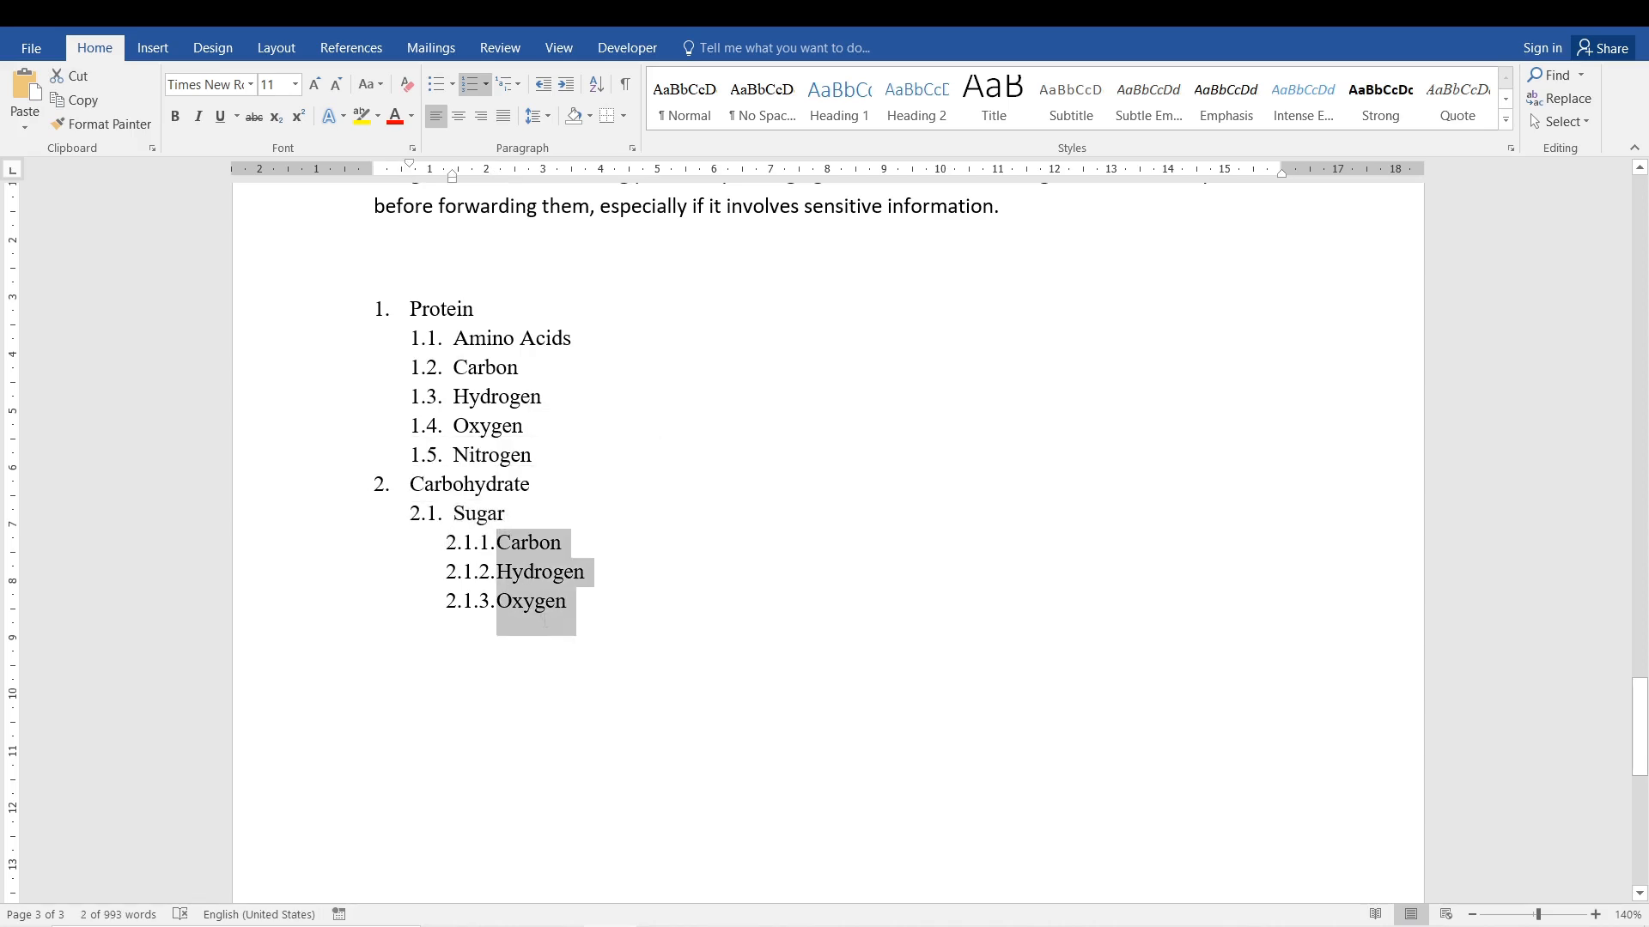
left_click(736, 453)
left_click_drag(539, 467, 448, 364)
left_click(427, 338)
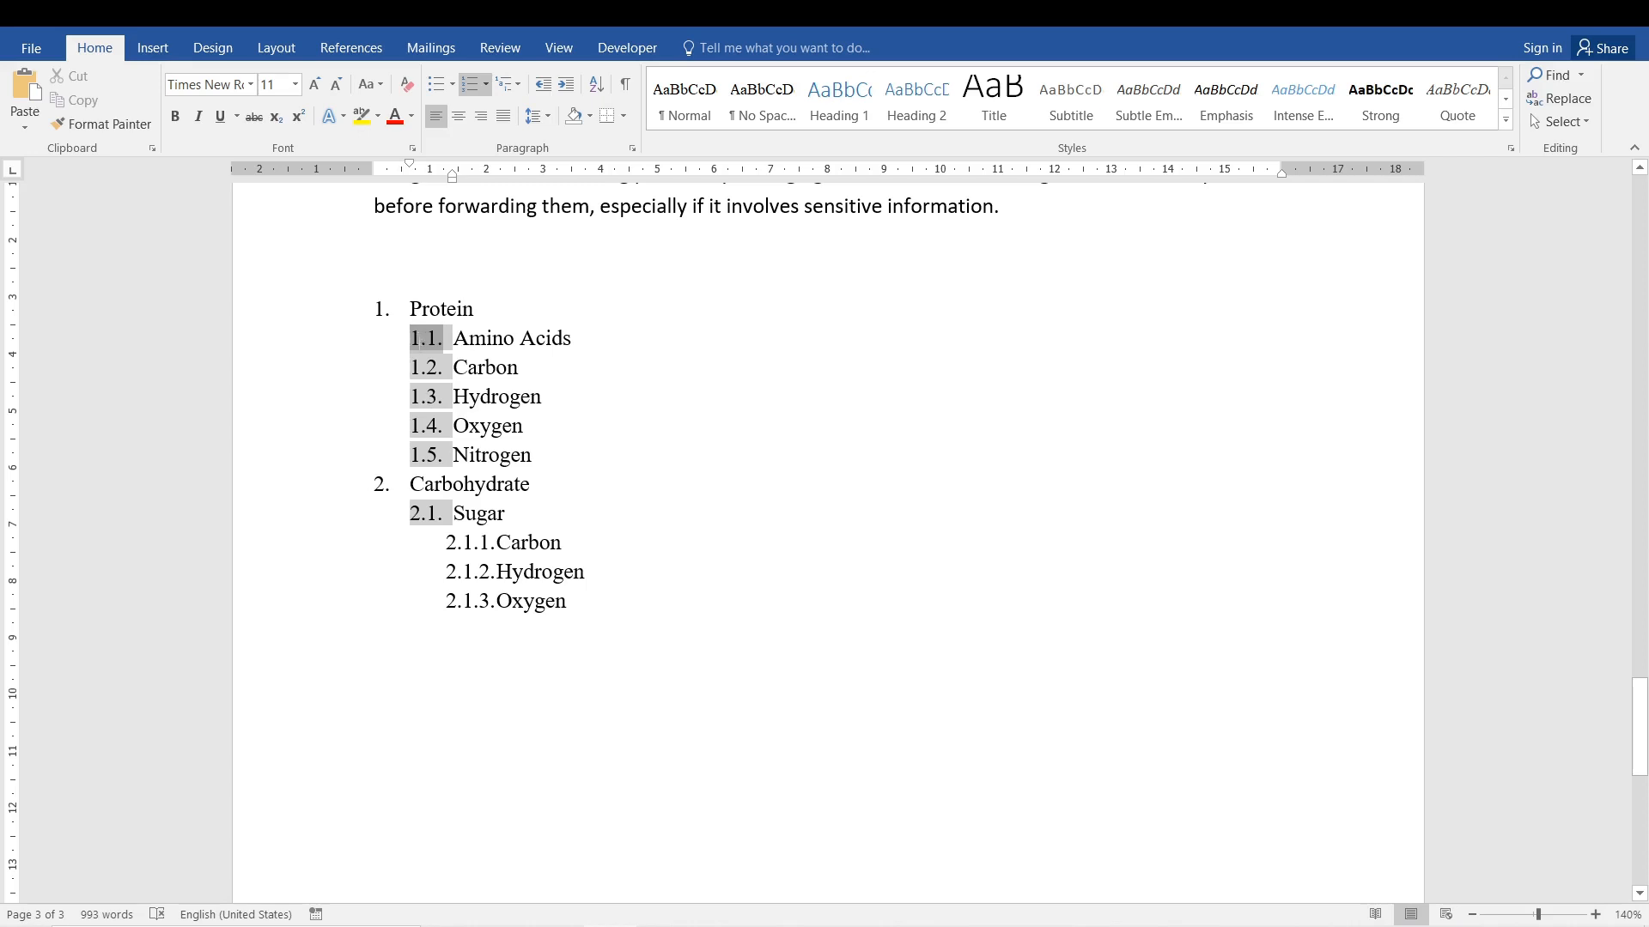
left_click(553, 469)
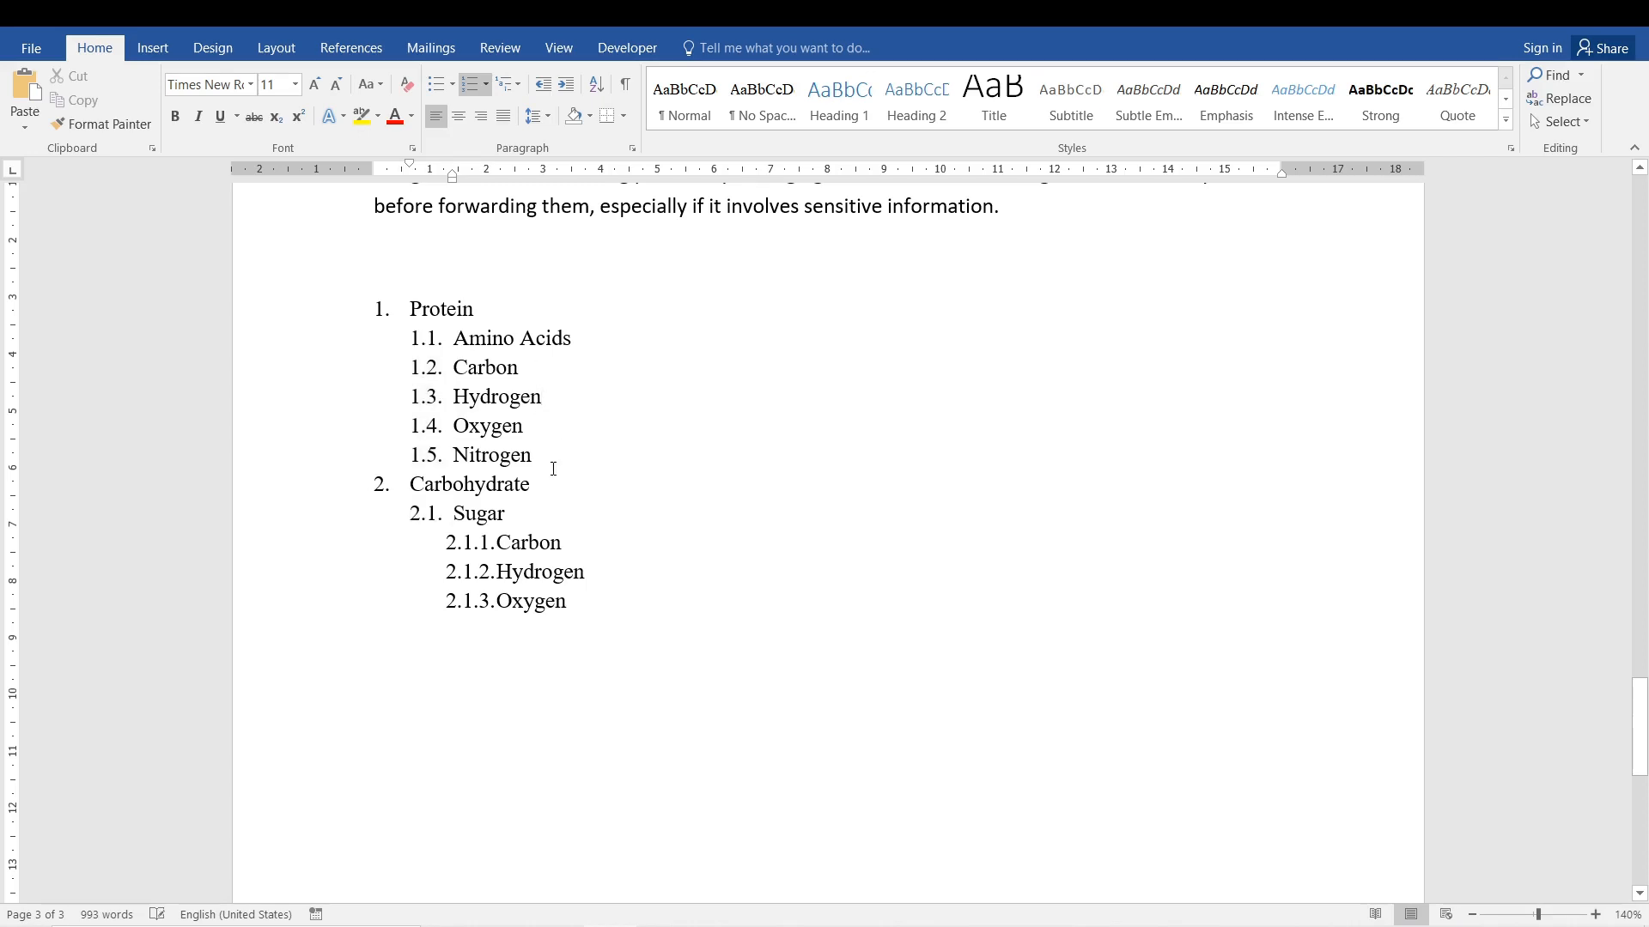
Change the list level of Carbon, Hydrogen, Oxygen and Nitrogen under Protein to the third level, 1.1.1.
left_click_drag(542, 457, 450, 367)
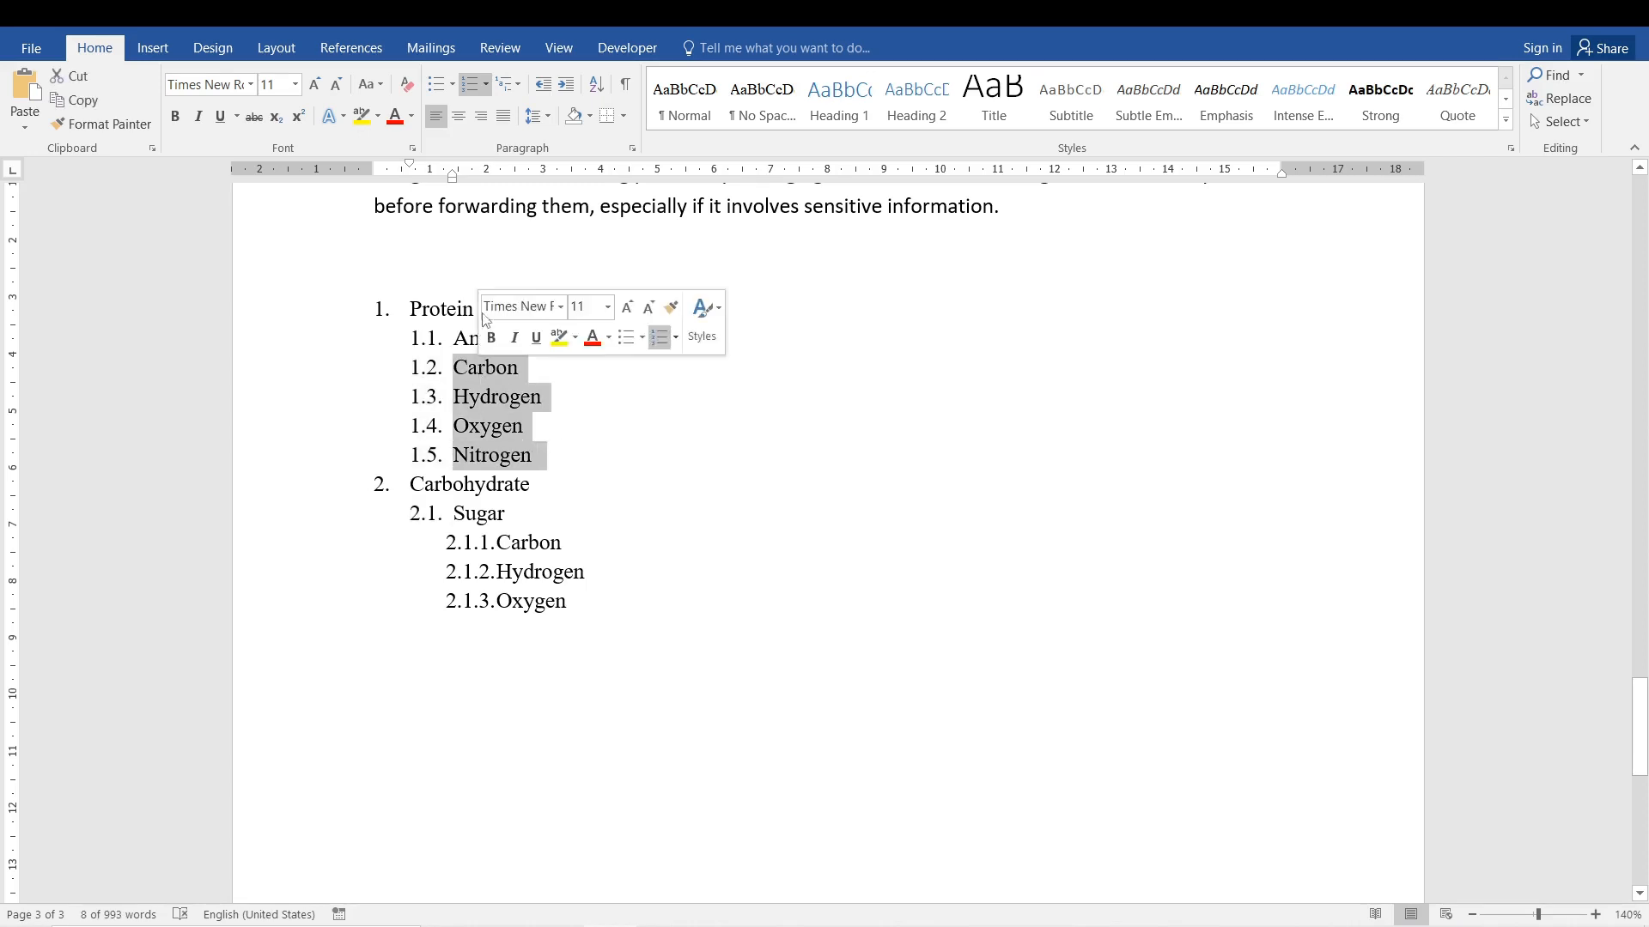
left_click(518, 79)
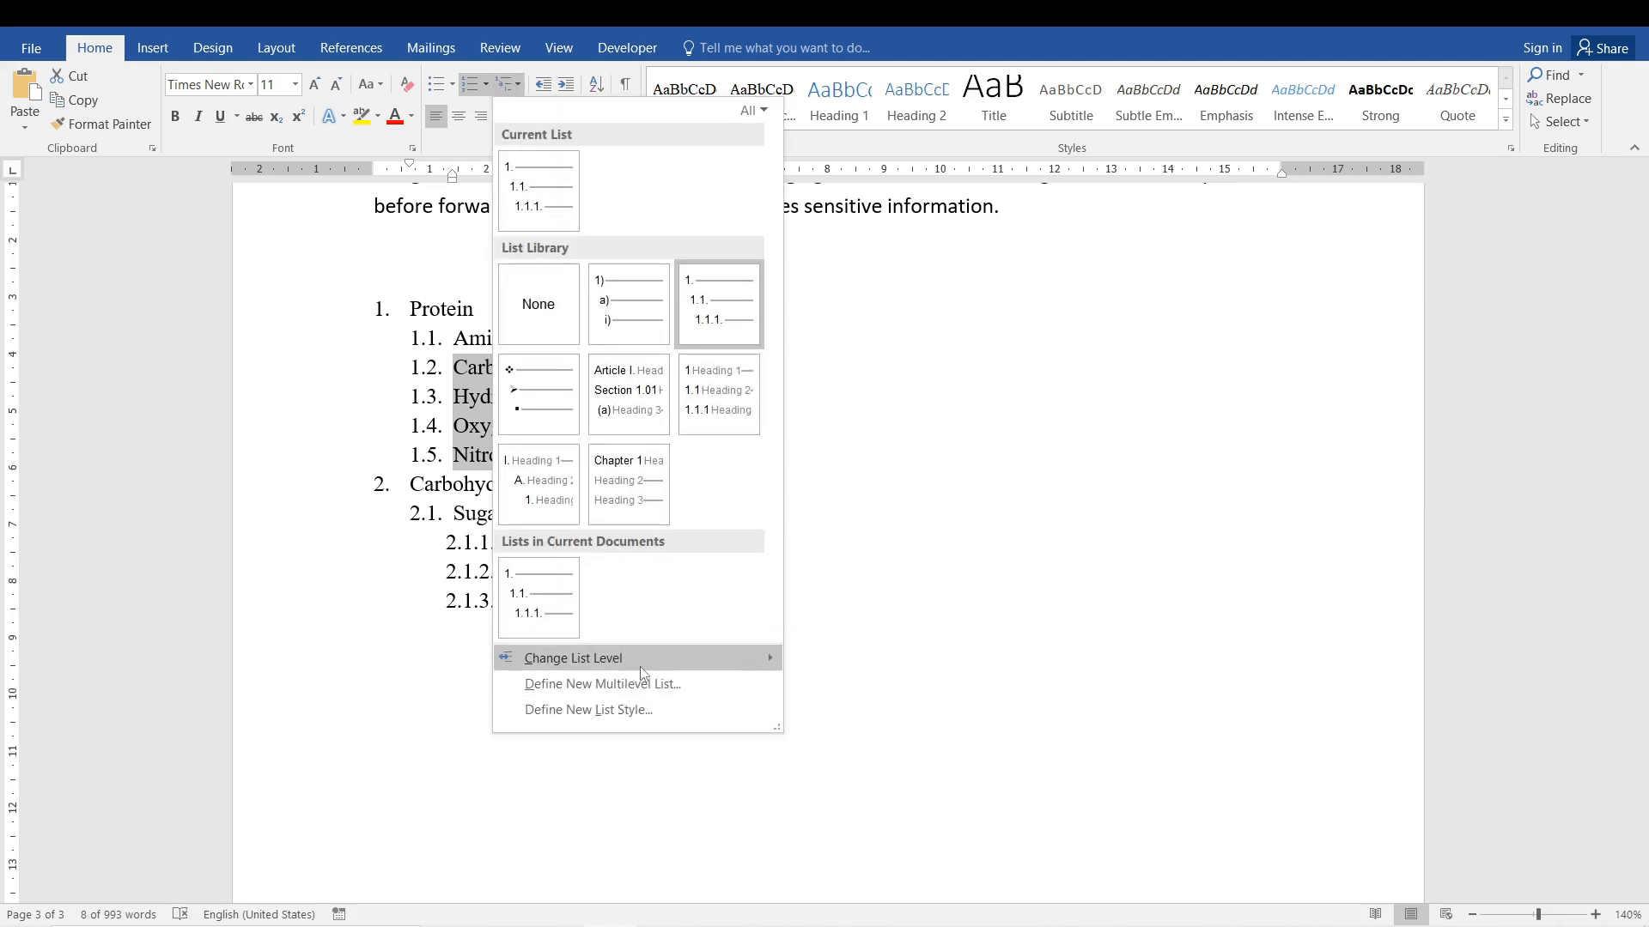
mouse_move(642, 669)
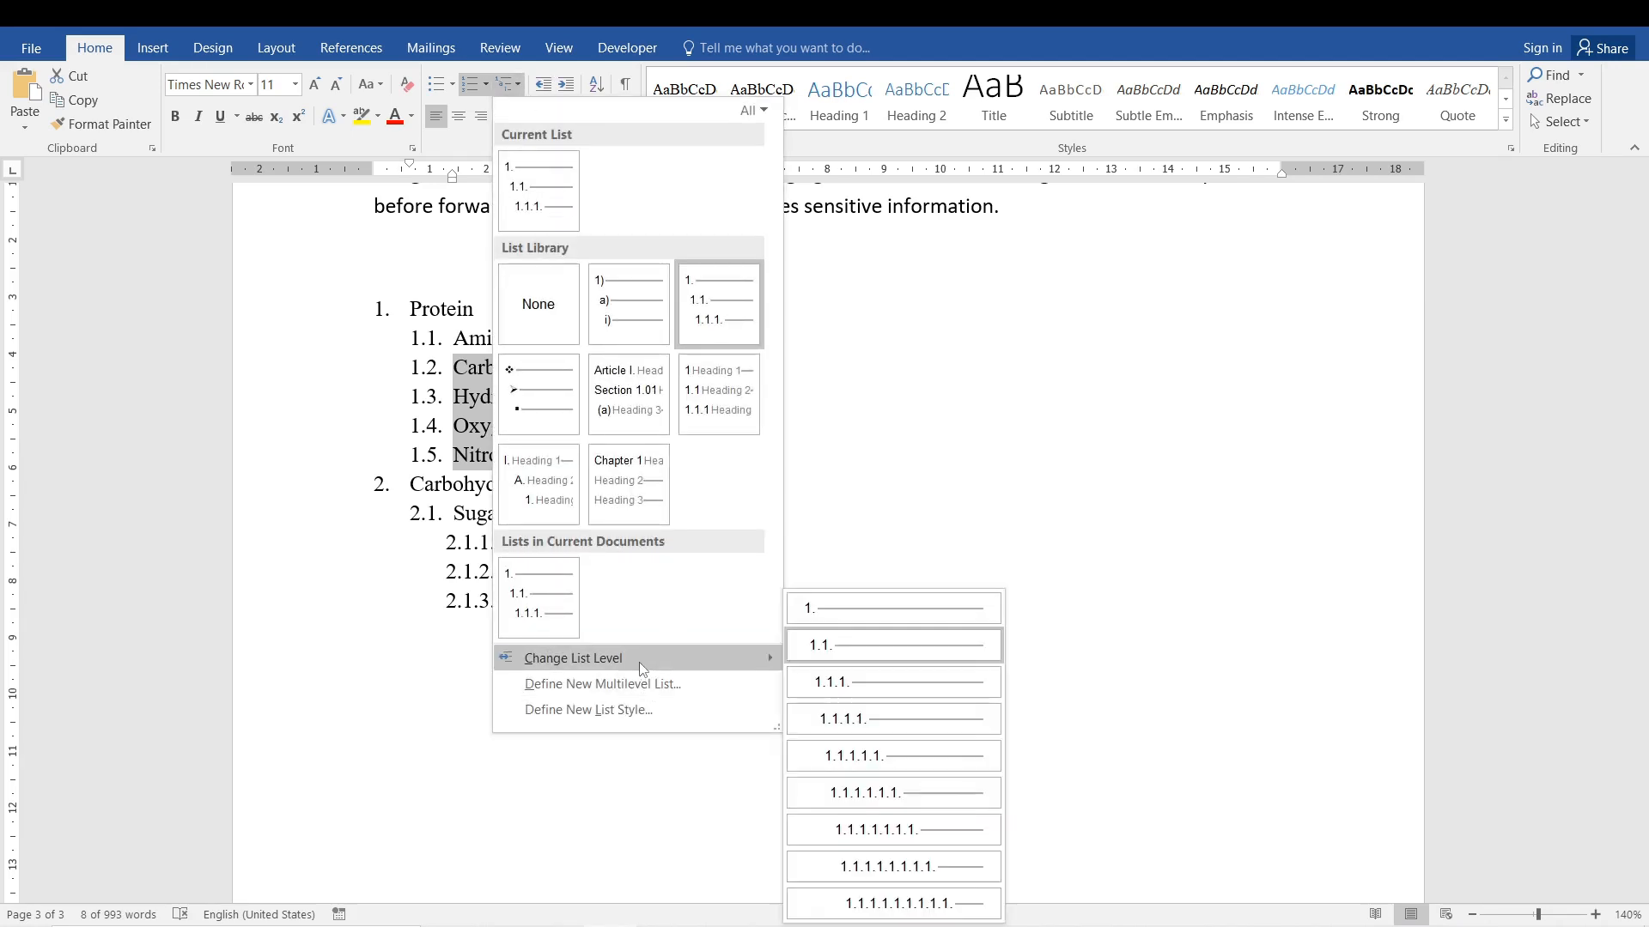
left_click(956, 680)
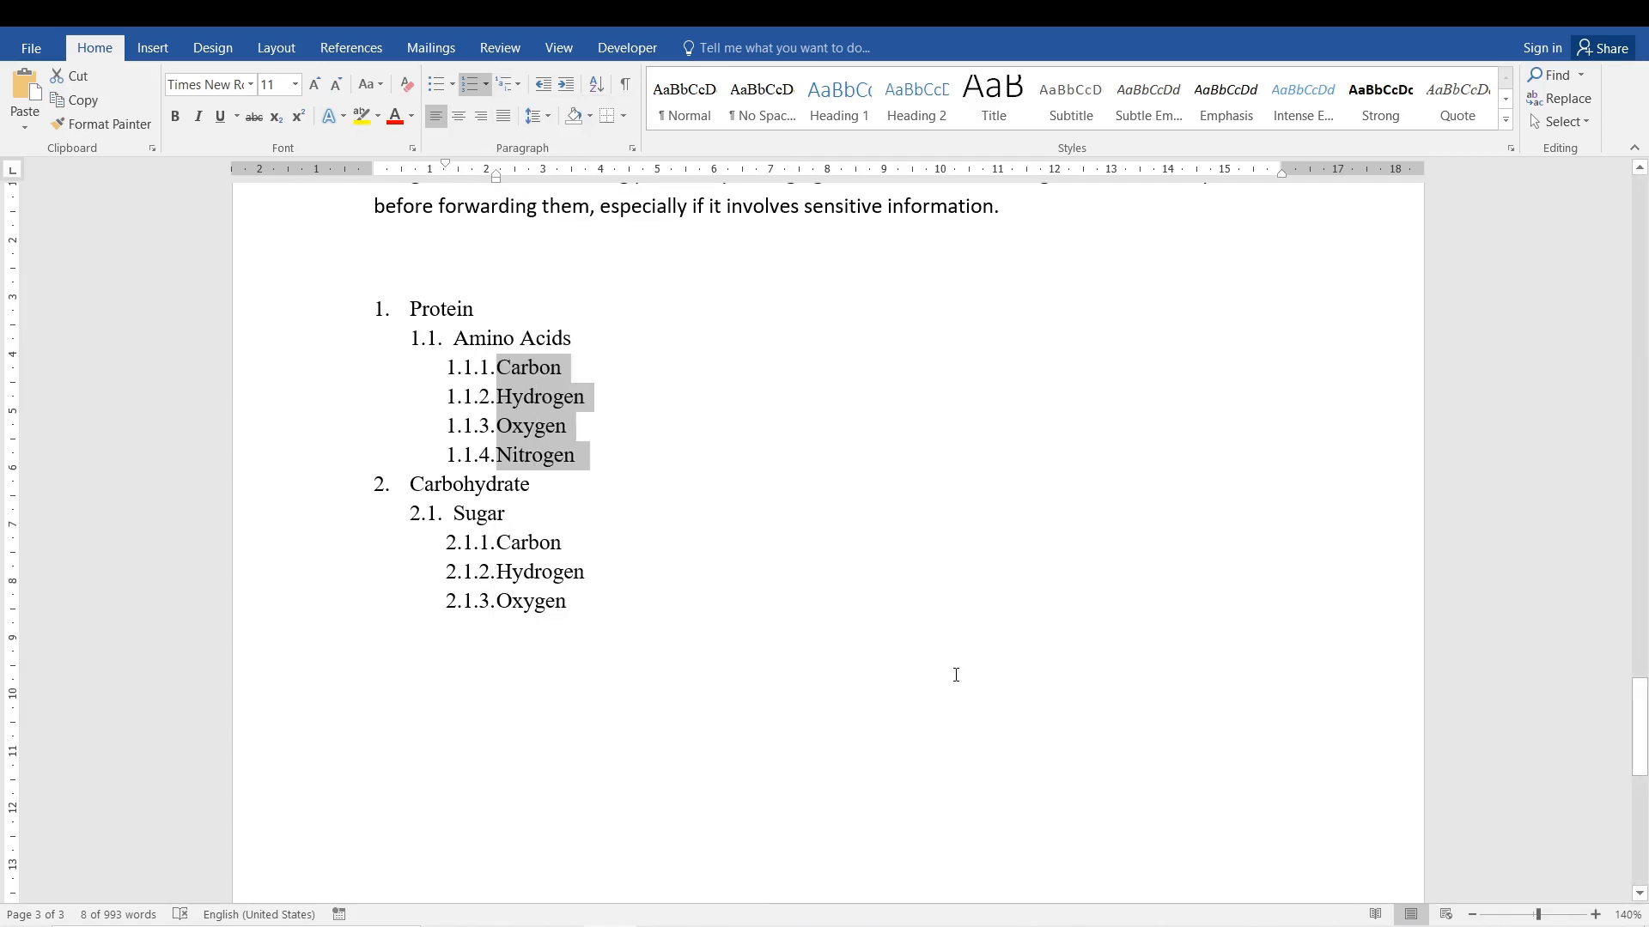
left_click(588, 395)
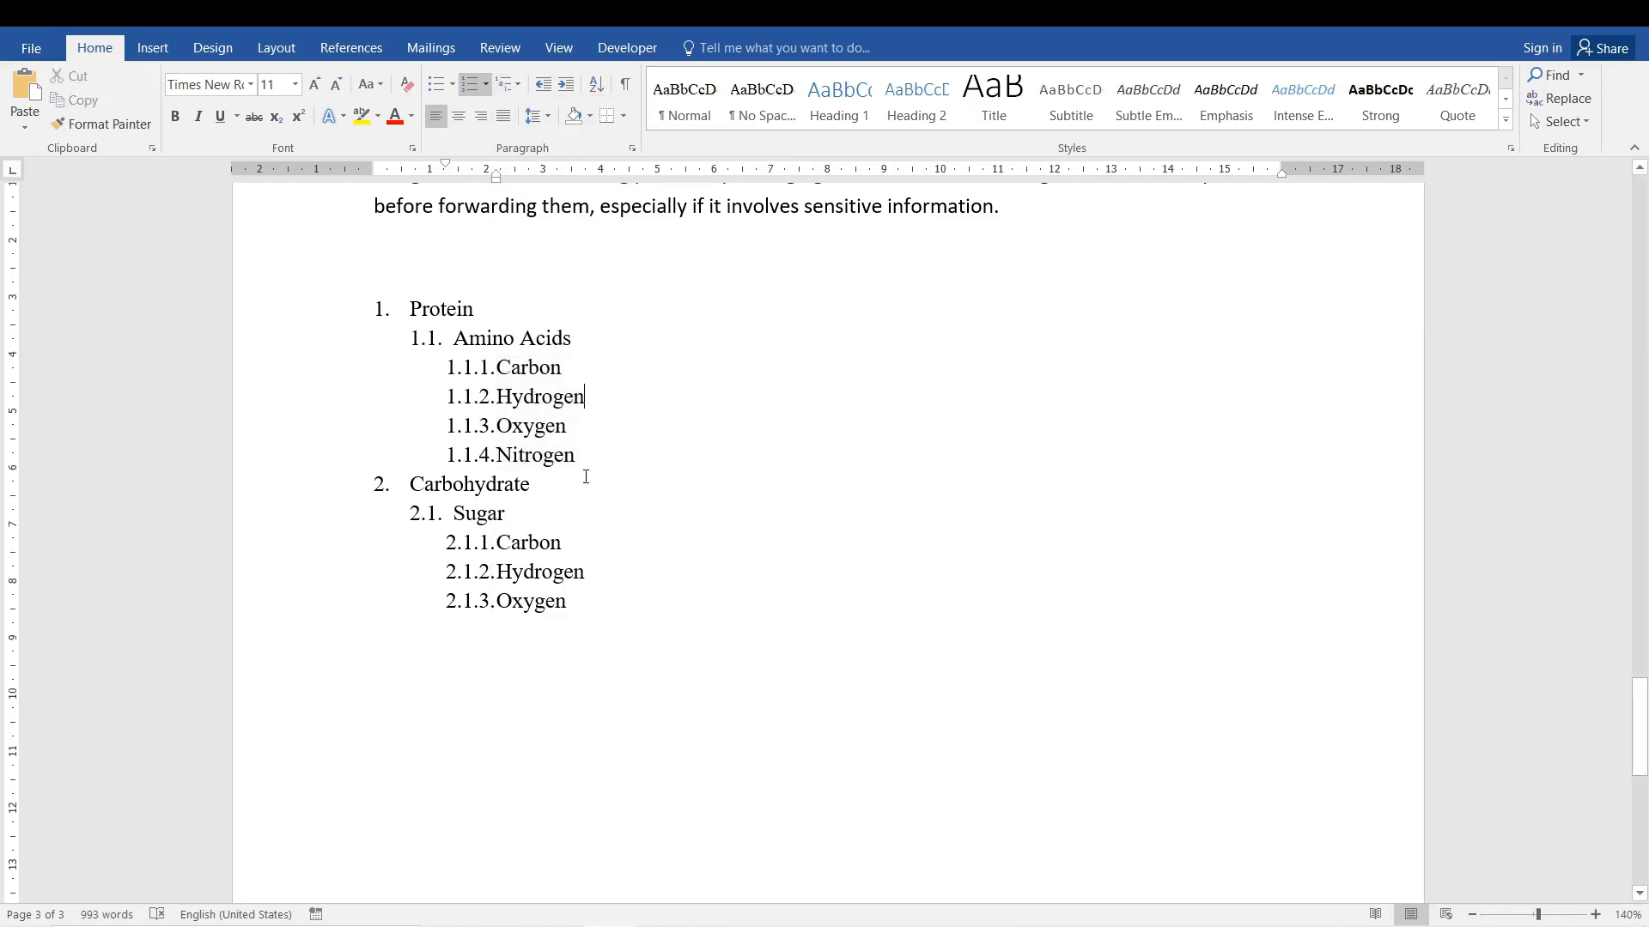
Review the multilevel list library for the whole nutrient list, and select the second-level numbers beside Amino Acids and Sugar.
mouse_move(593, 624)
left_mouse_down()
mouse_move(507, 397)
mouse_move(410, 309)
left_mouse_up()
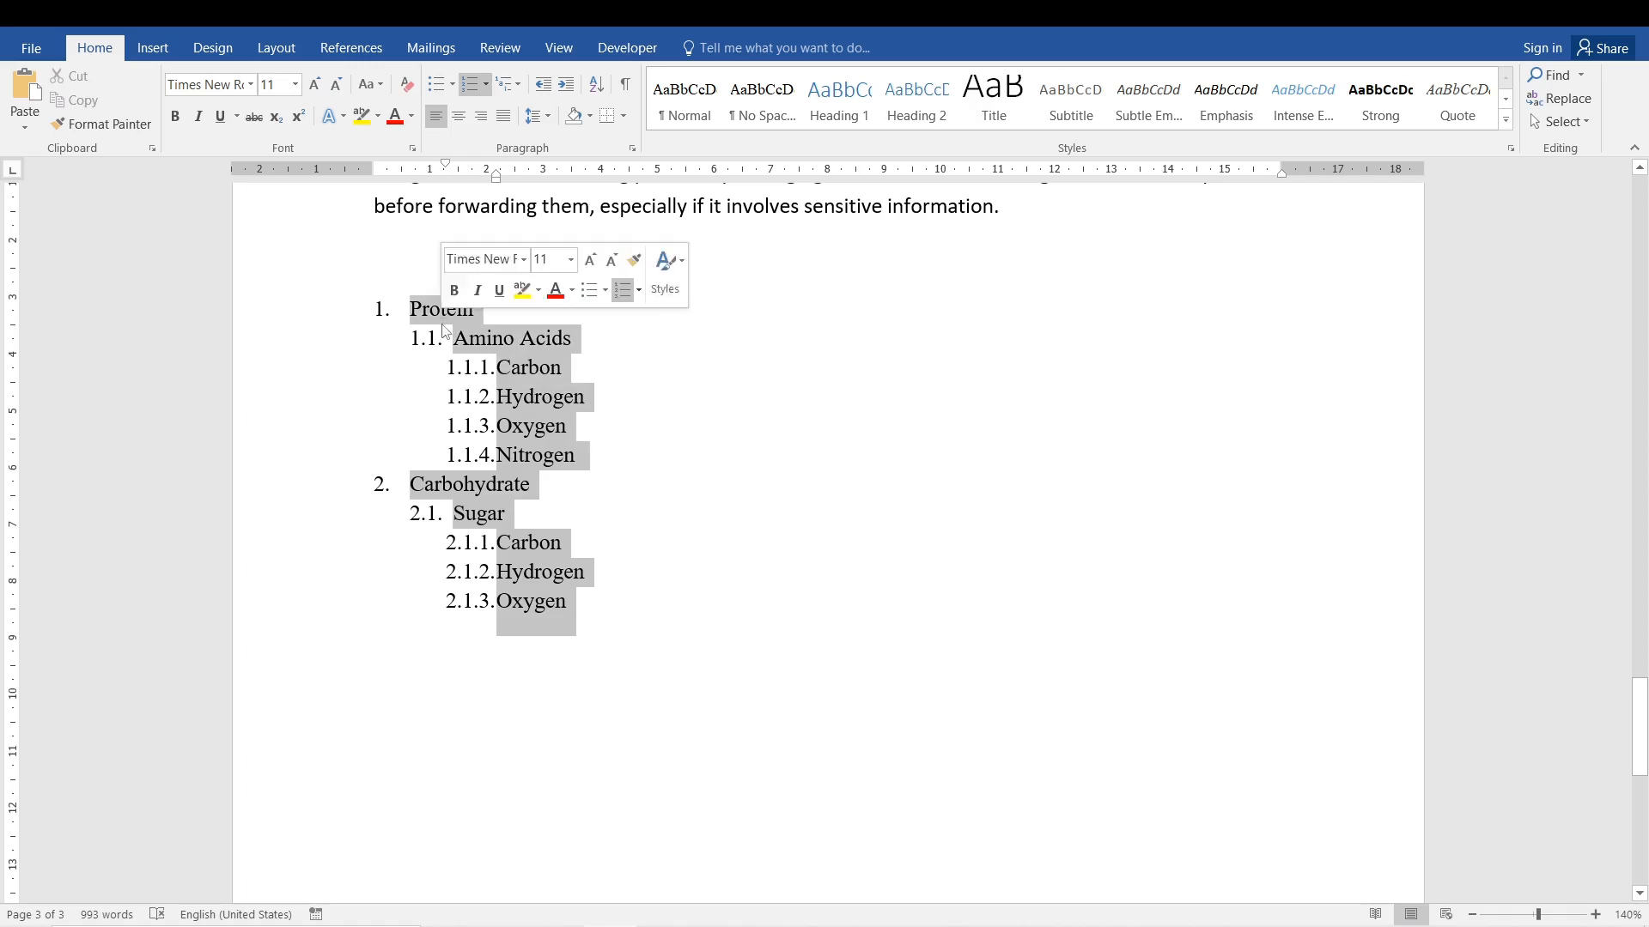
left_click(507, 86)
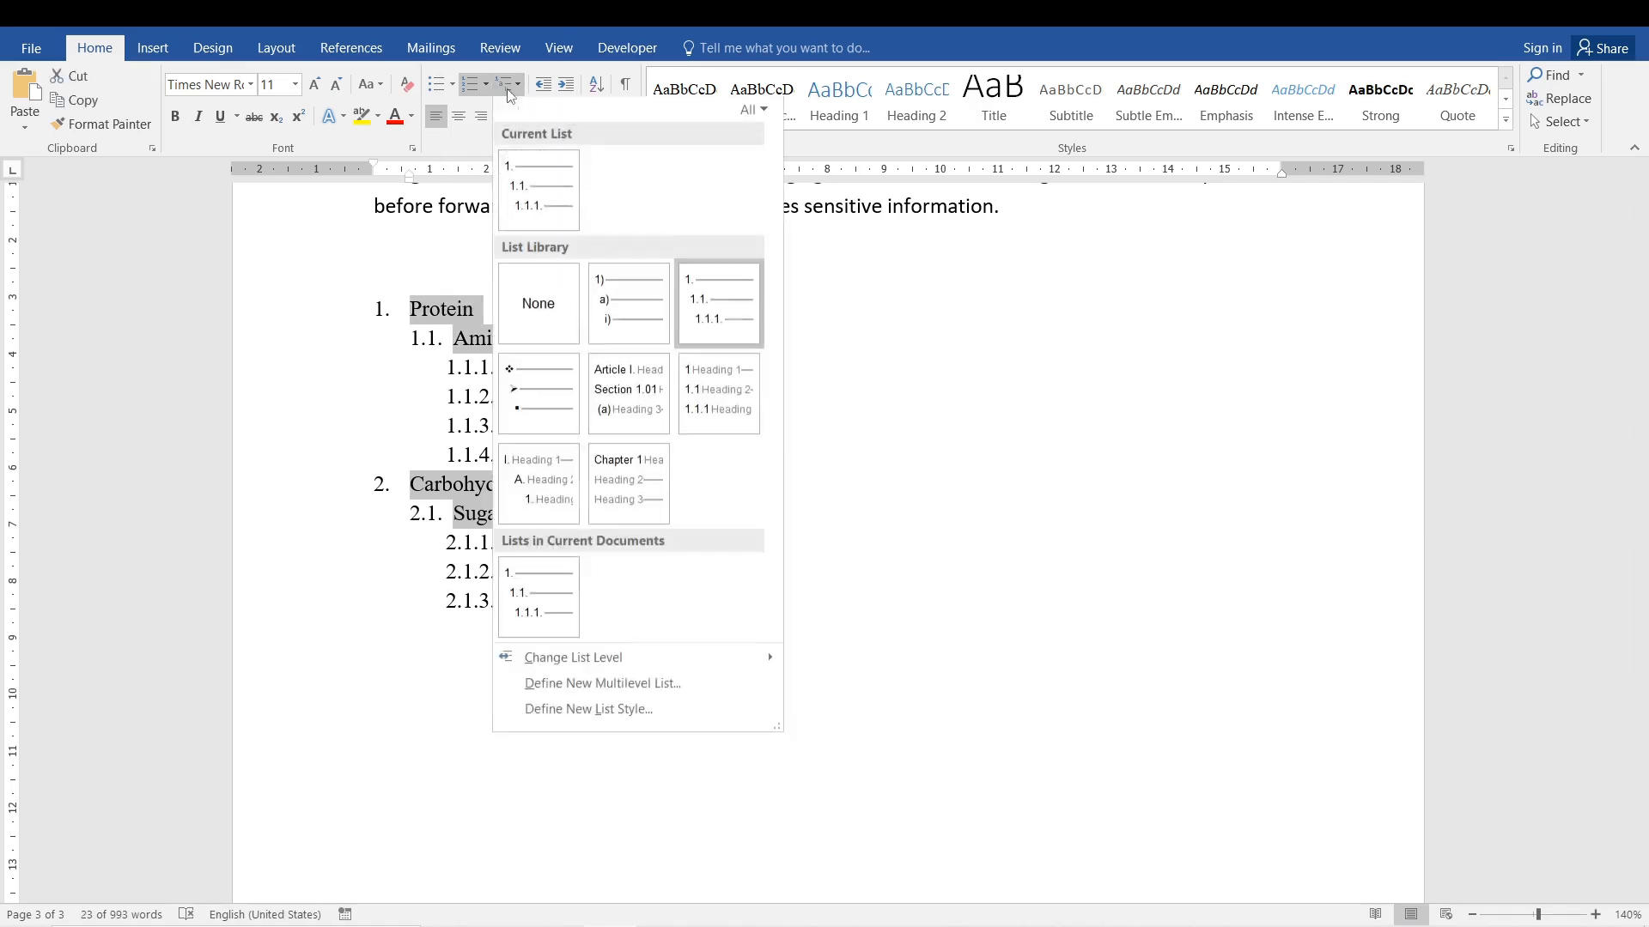
left_click(429, 350)
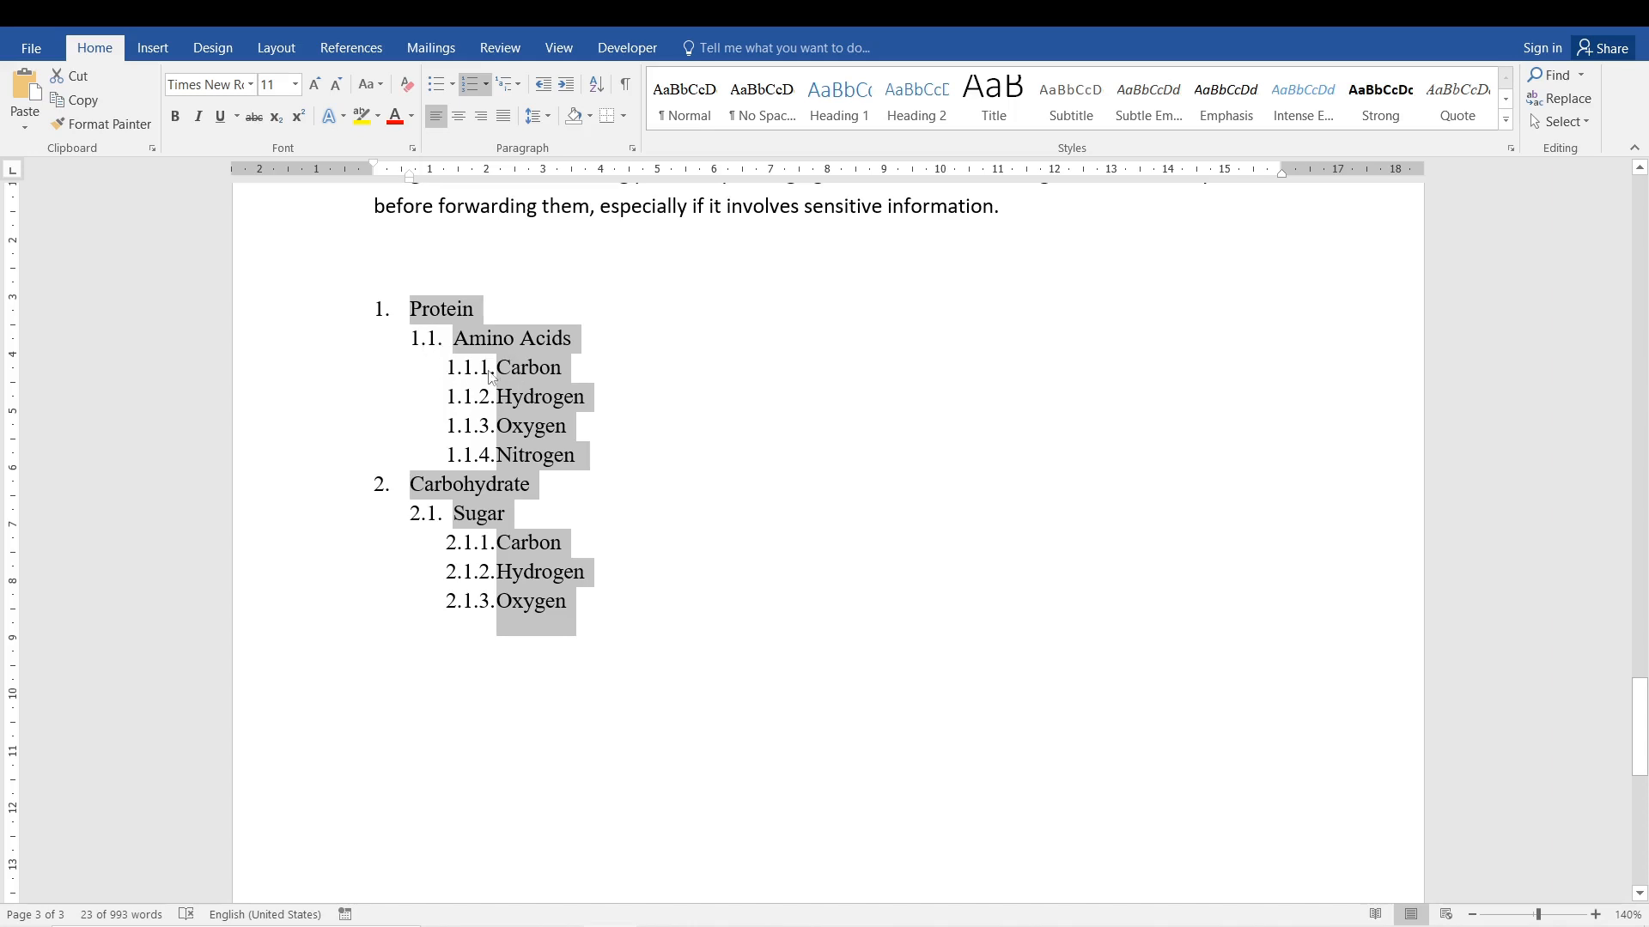
left_click(434, 340)
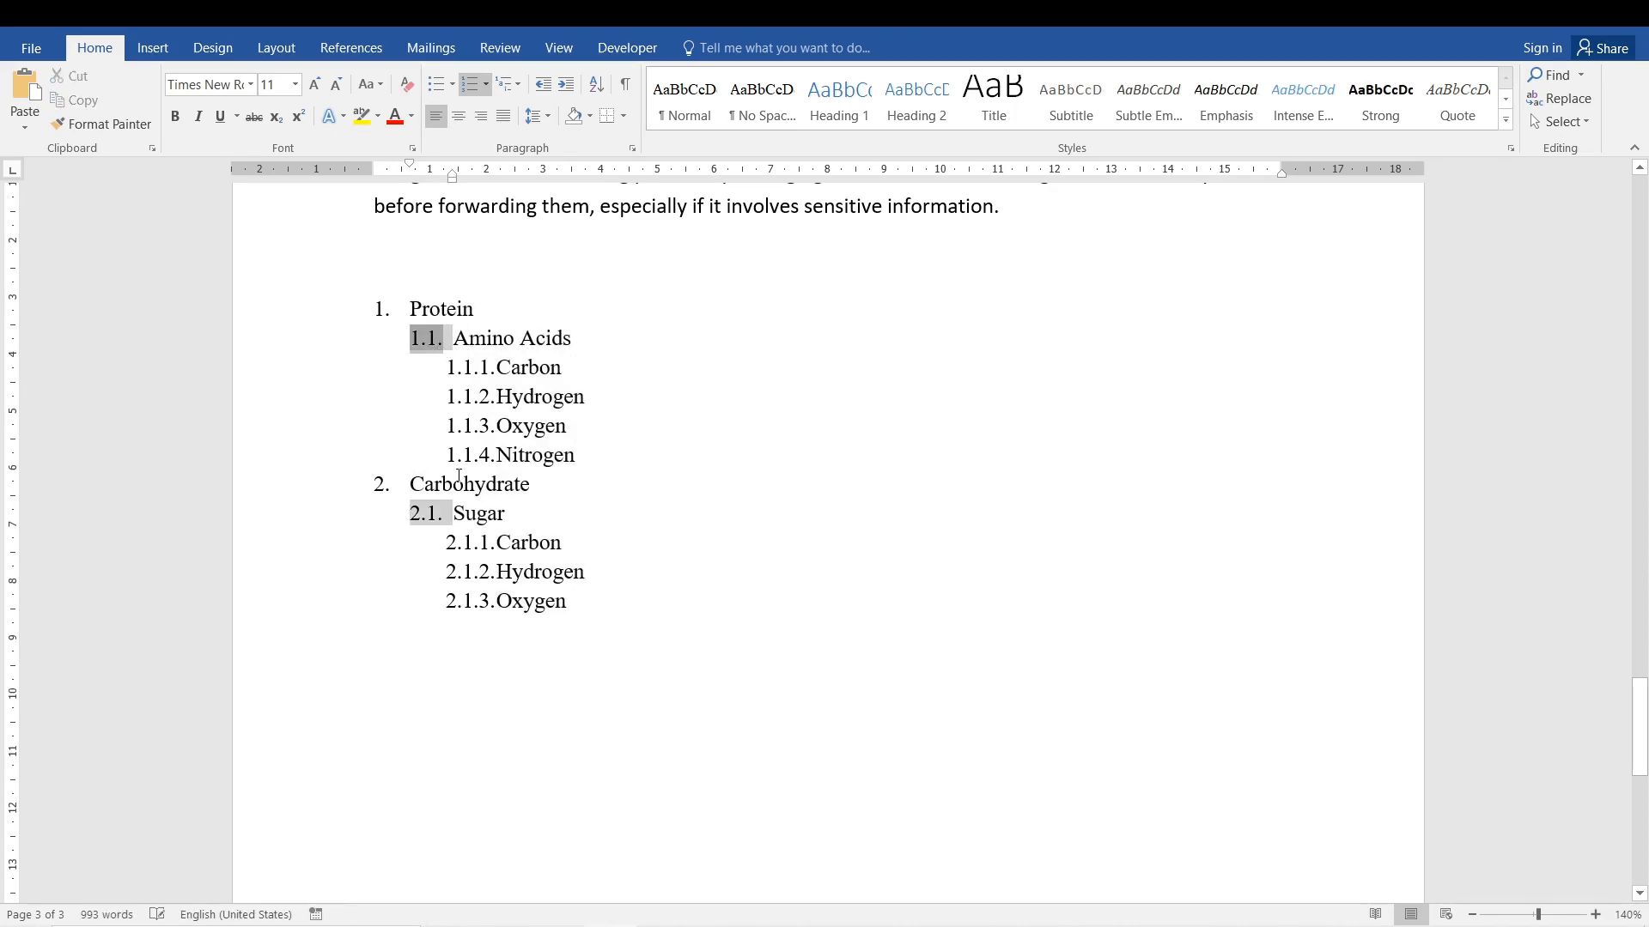
Examine the Define New List Style settings for the whole nutrient list without creating a style.
left_click_drag(571, 601, 400, 302)
left_click(520, 93)
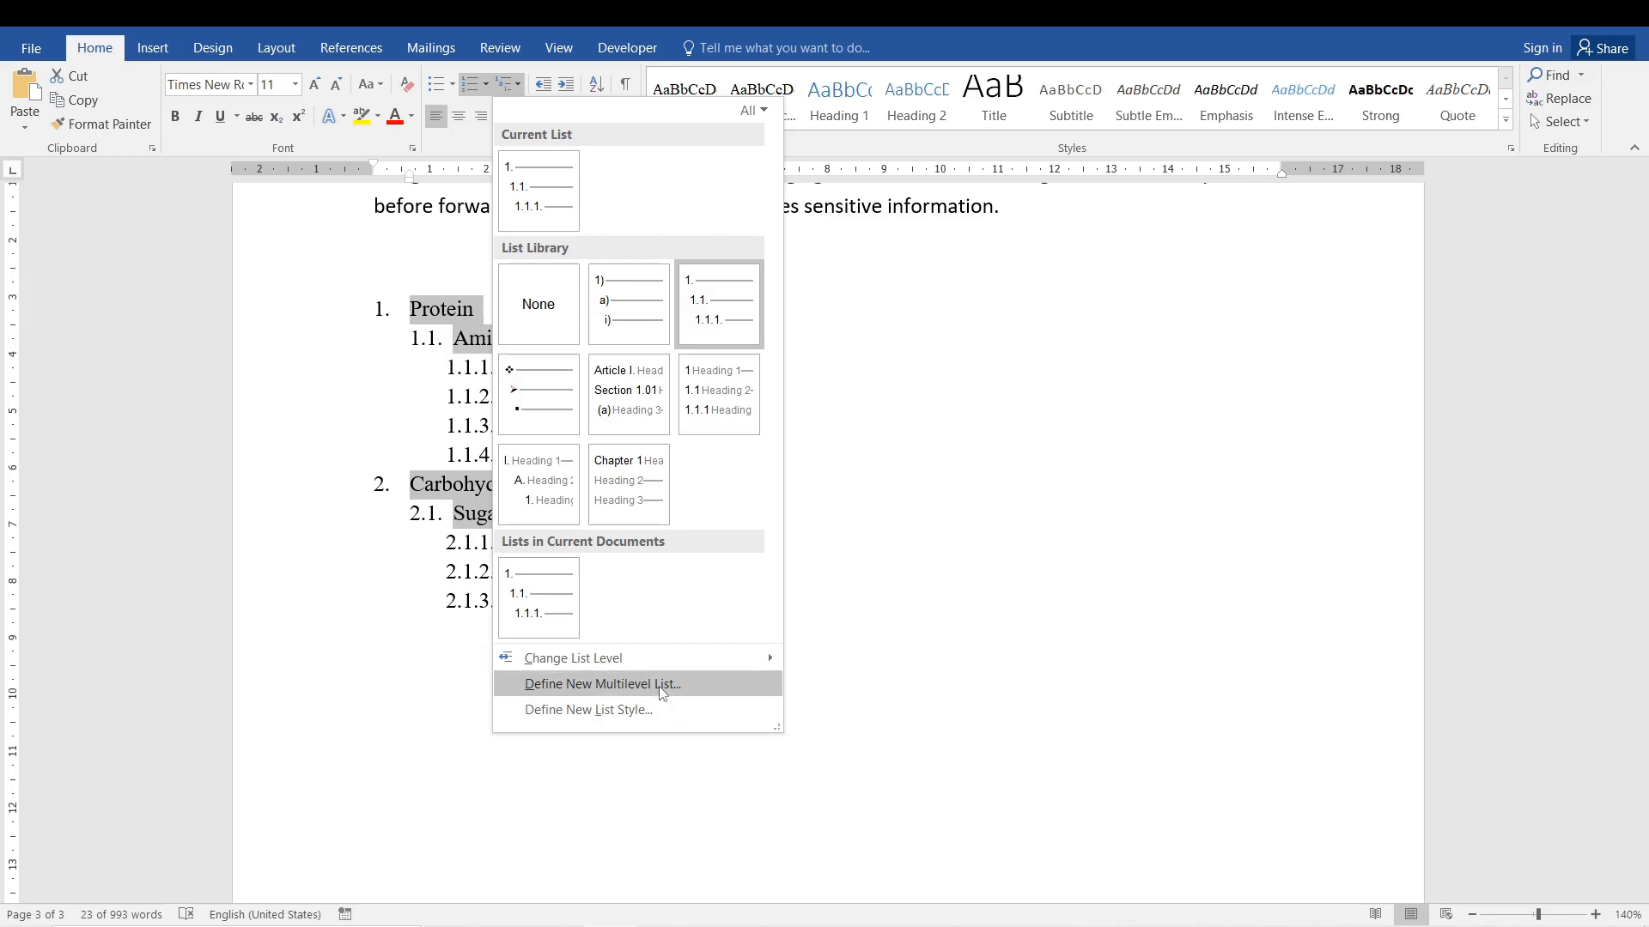
left_click(659, 719)
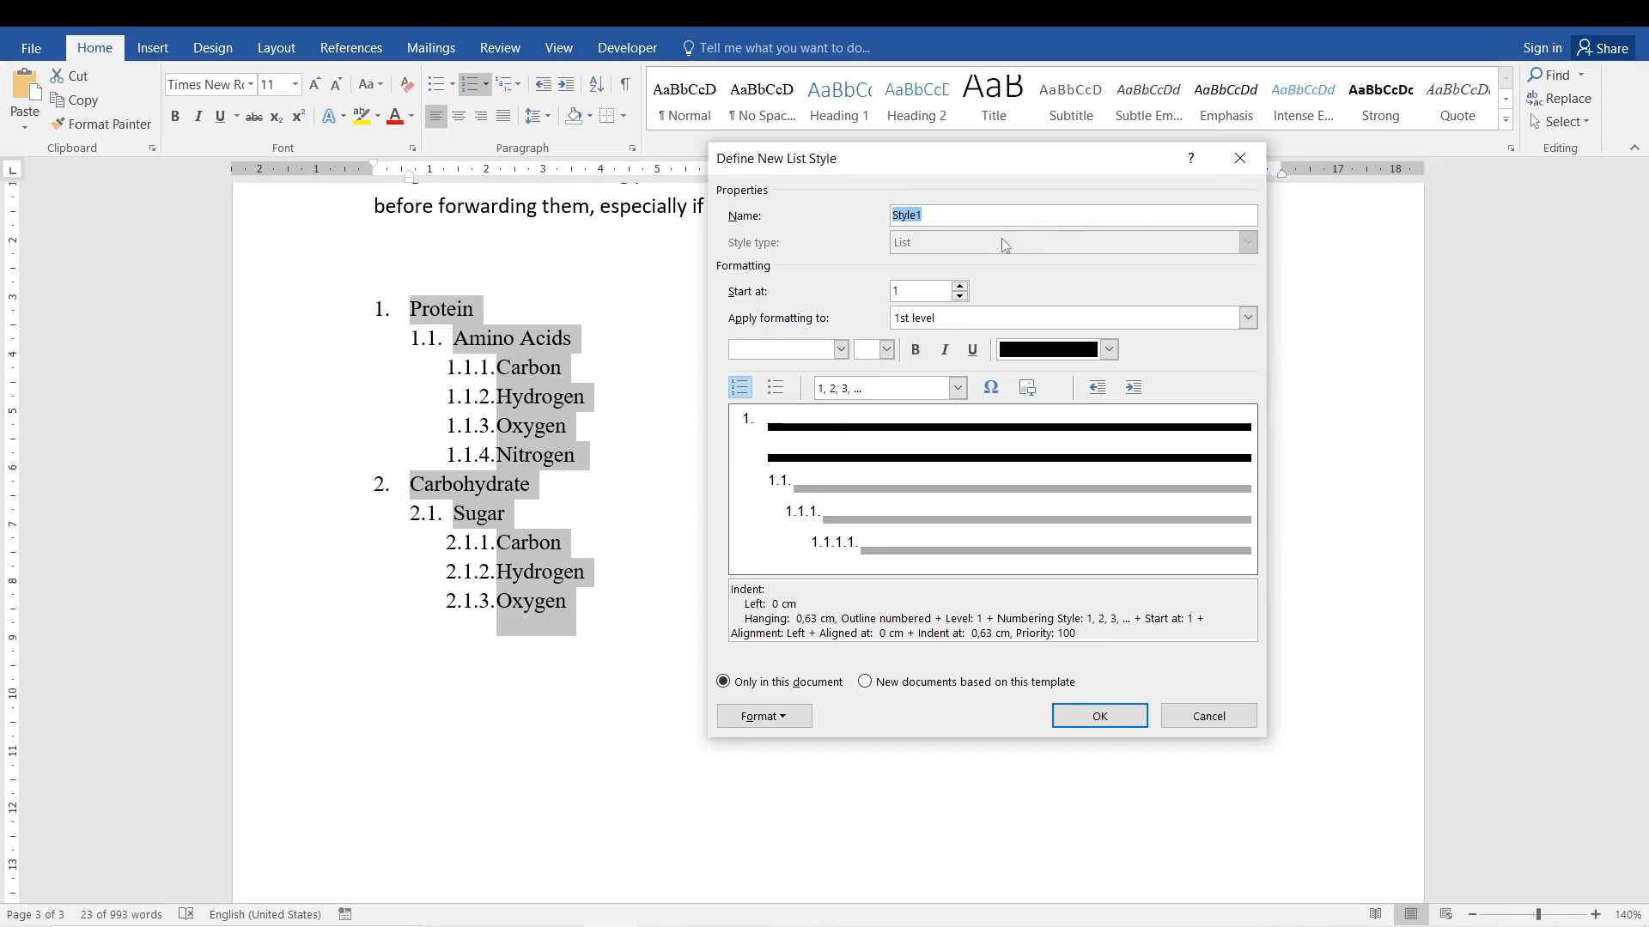
left_click(1228, 165)
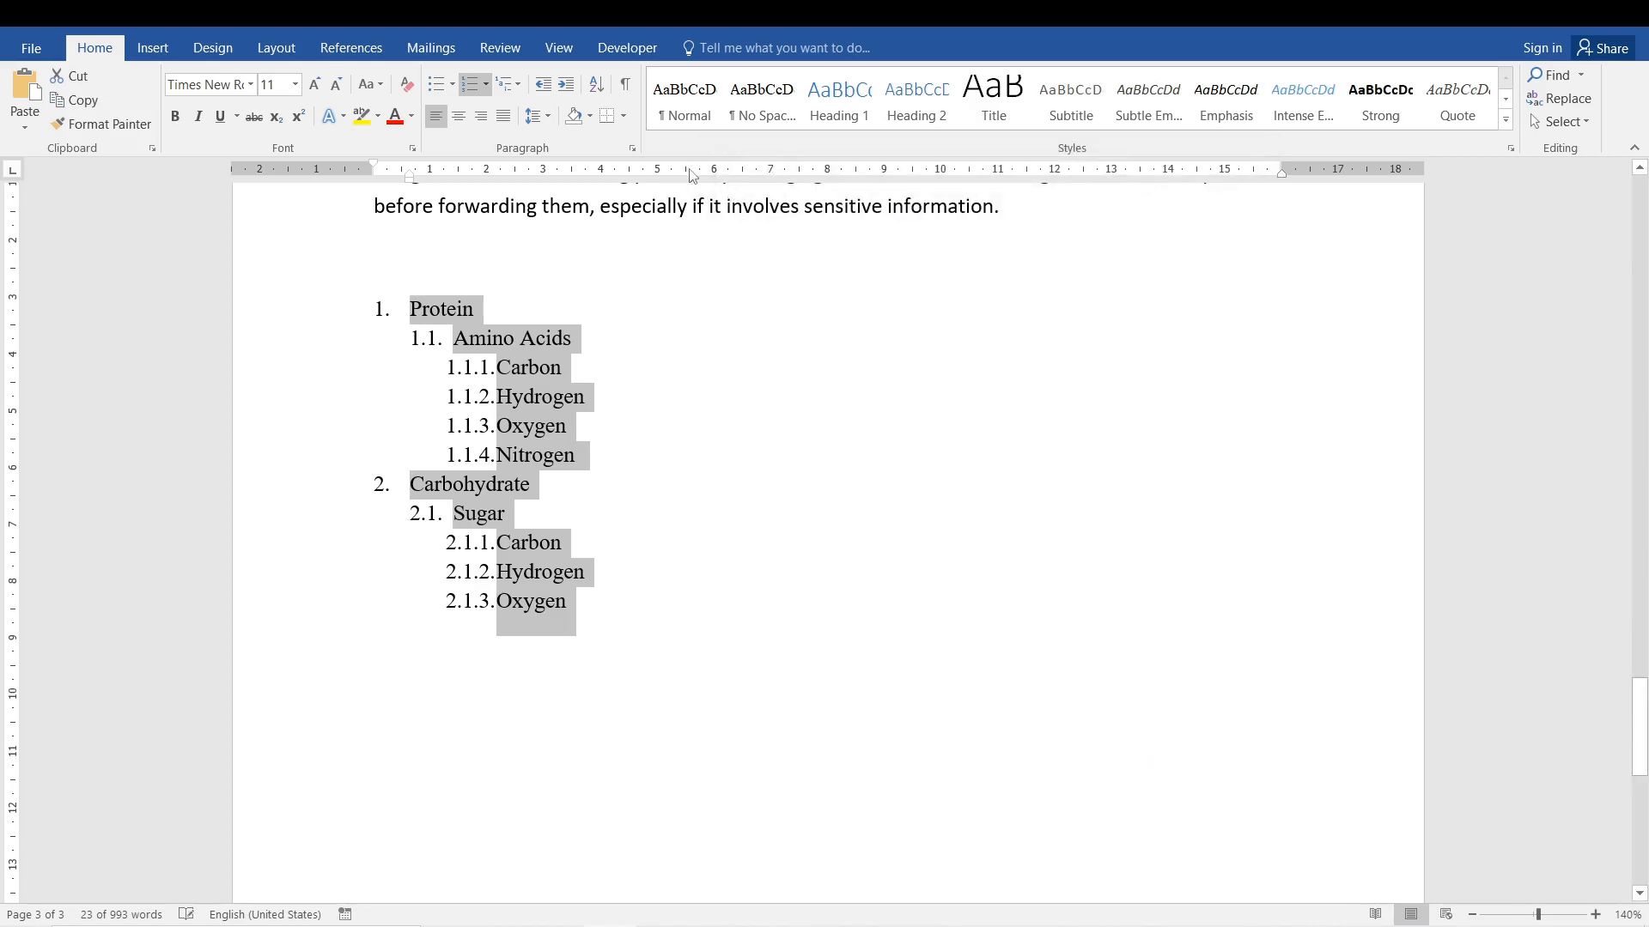
Examine the number format and position settings of levels 1, 2, 3 and 9 for defining a new multilevel list.
left_click(509, 90)
left_click(619, 682)
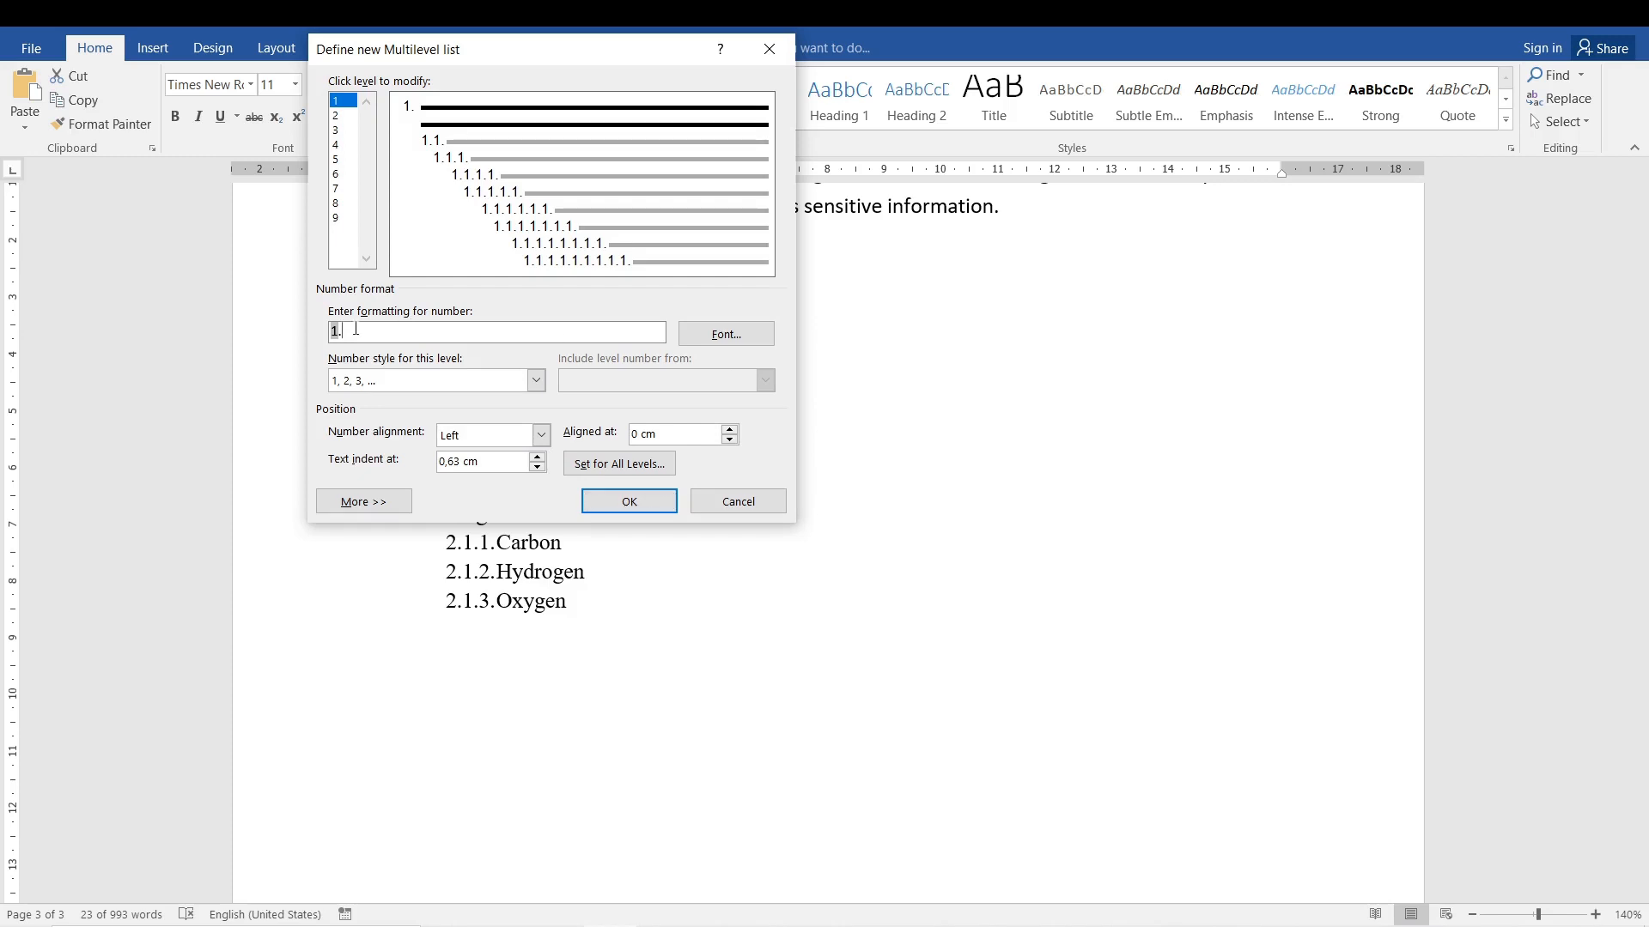
left_click_drag(496, 54, 976, 113)
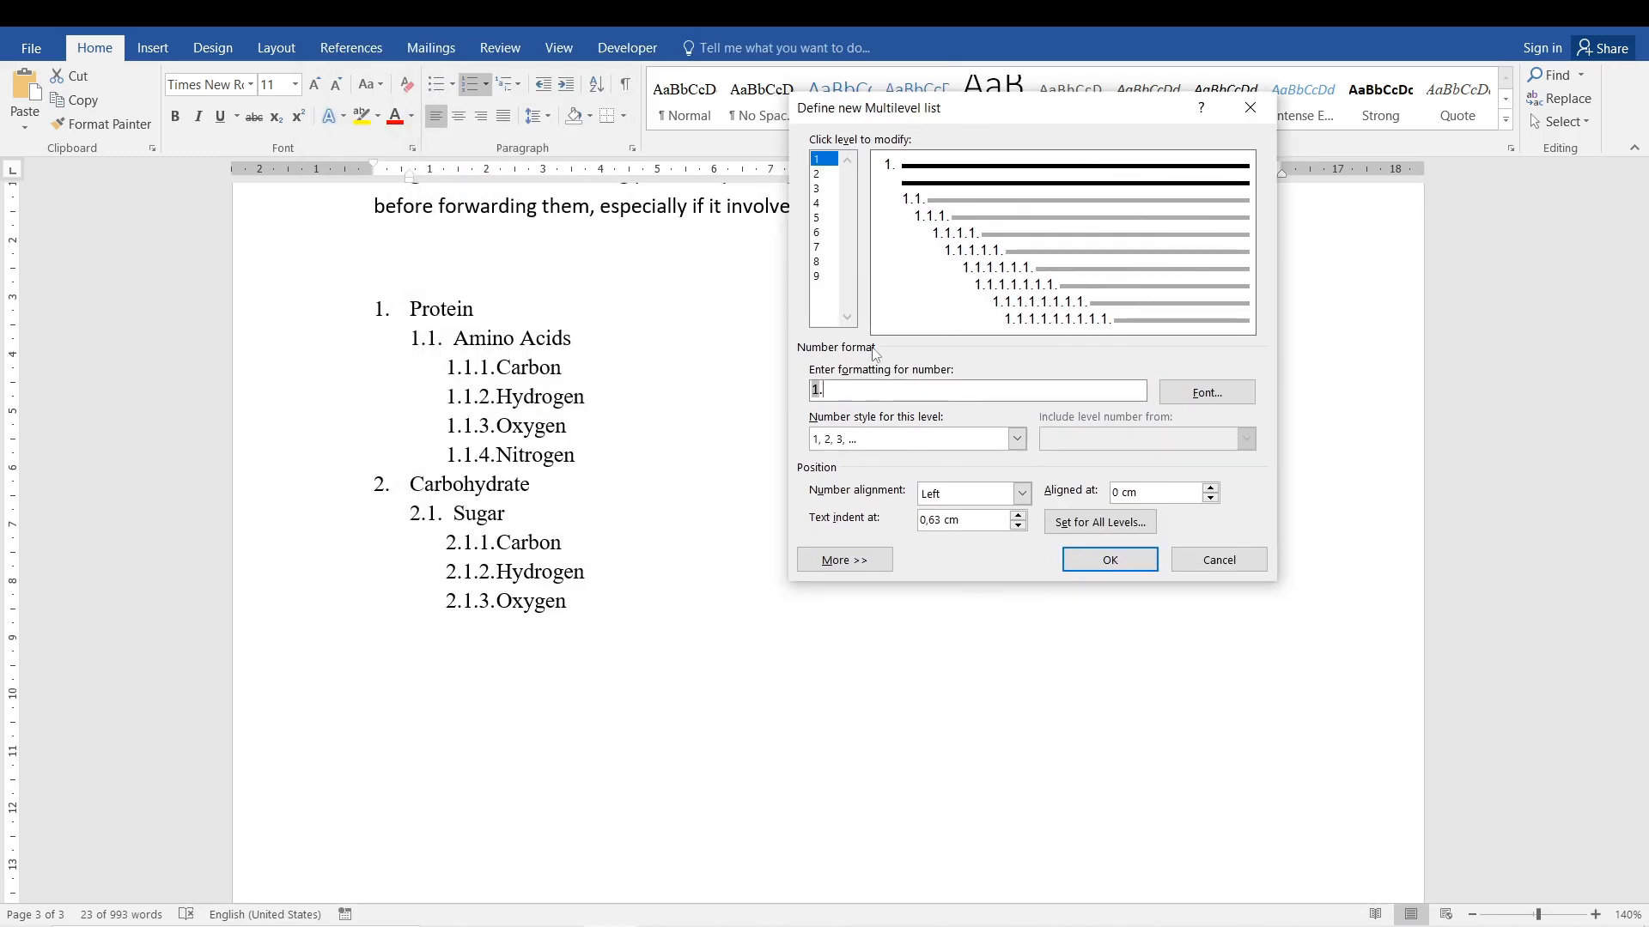
left_click(821, 175)
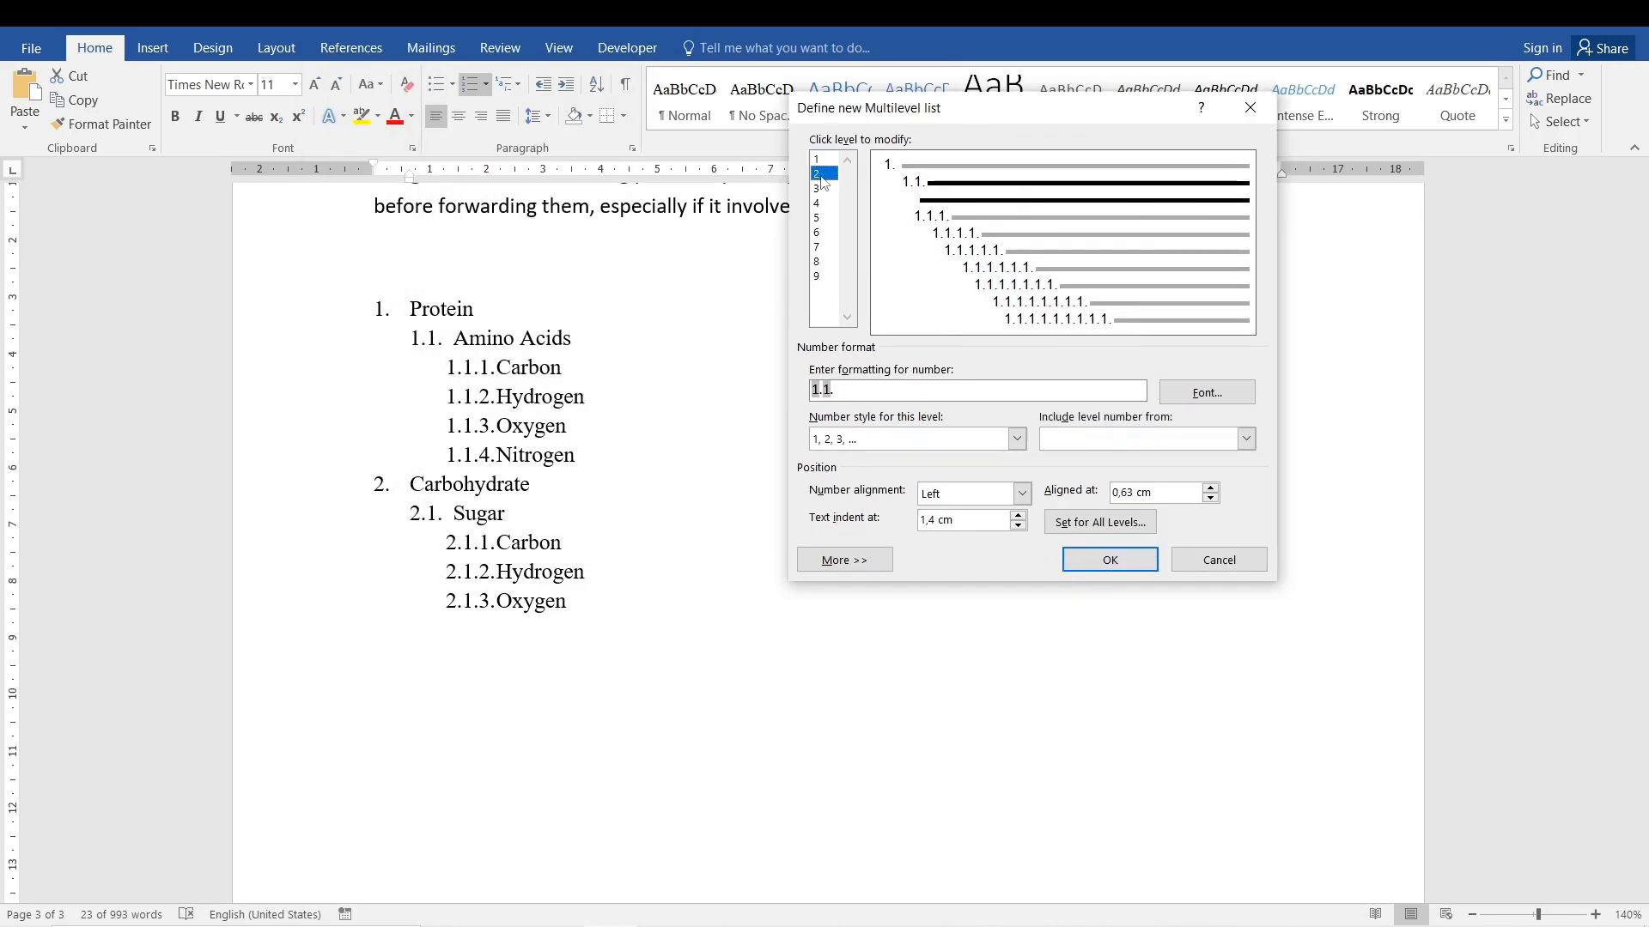
left_click(820, 160)
left_click(822, 175)
left_click(820, 161)
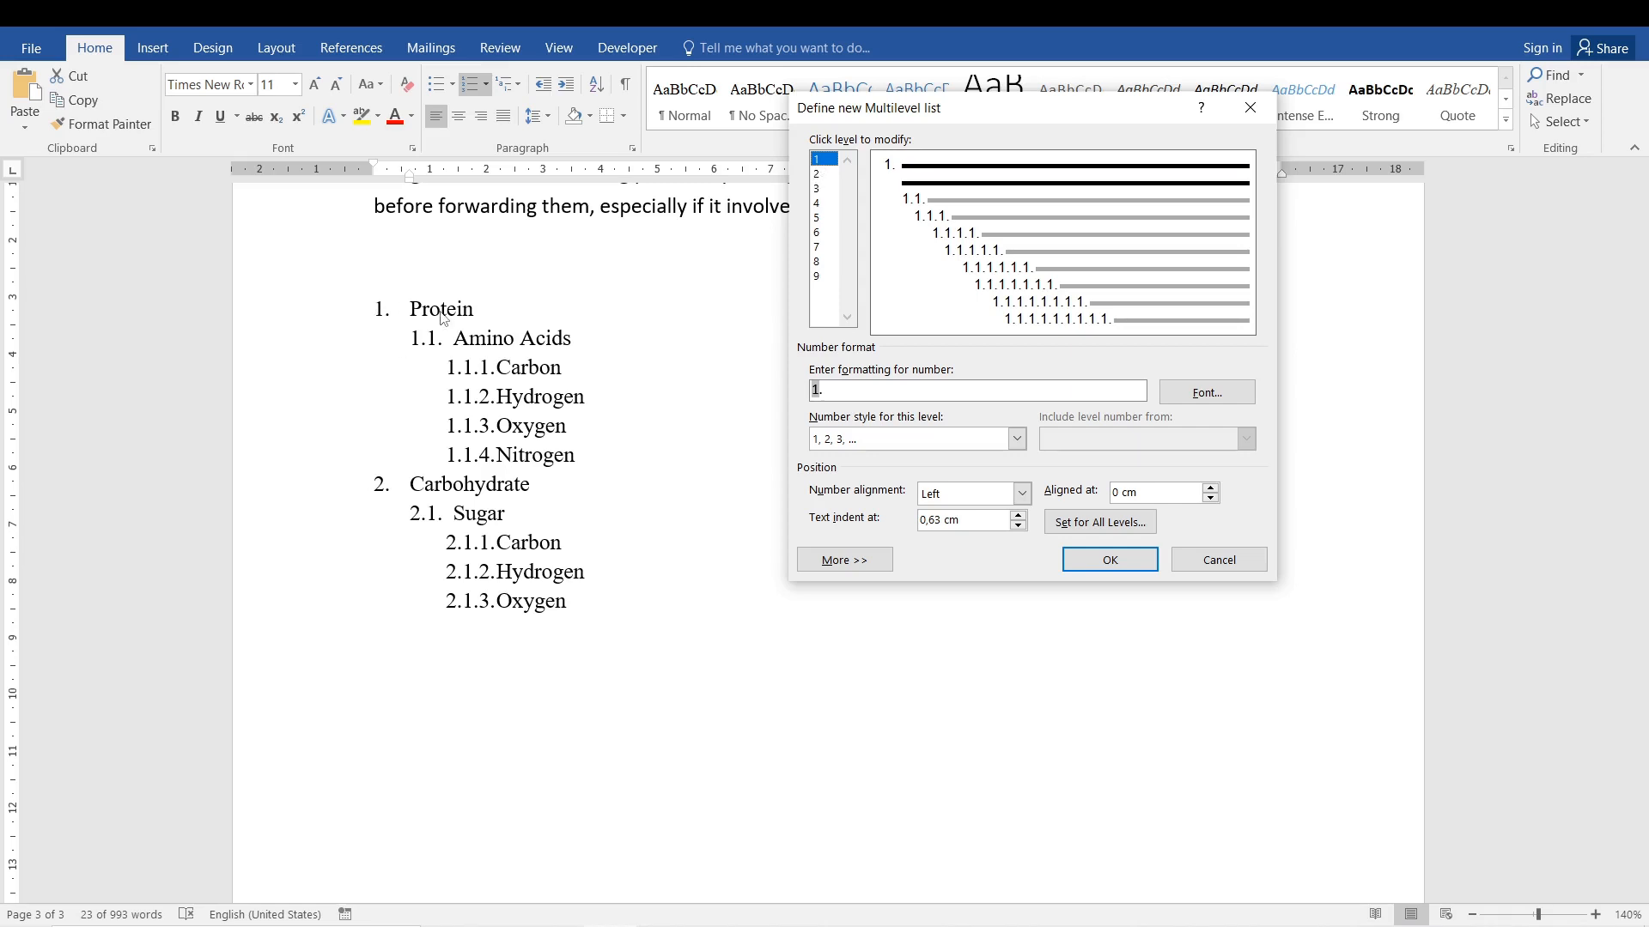
left_click(827, 175)
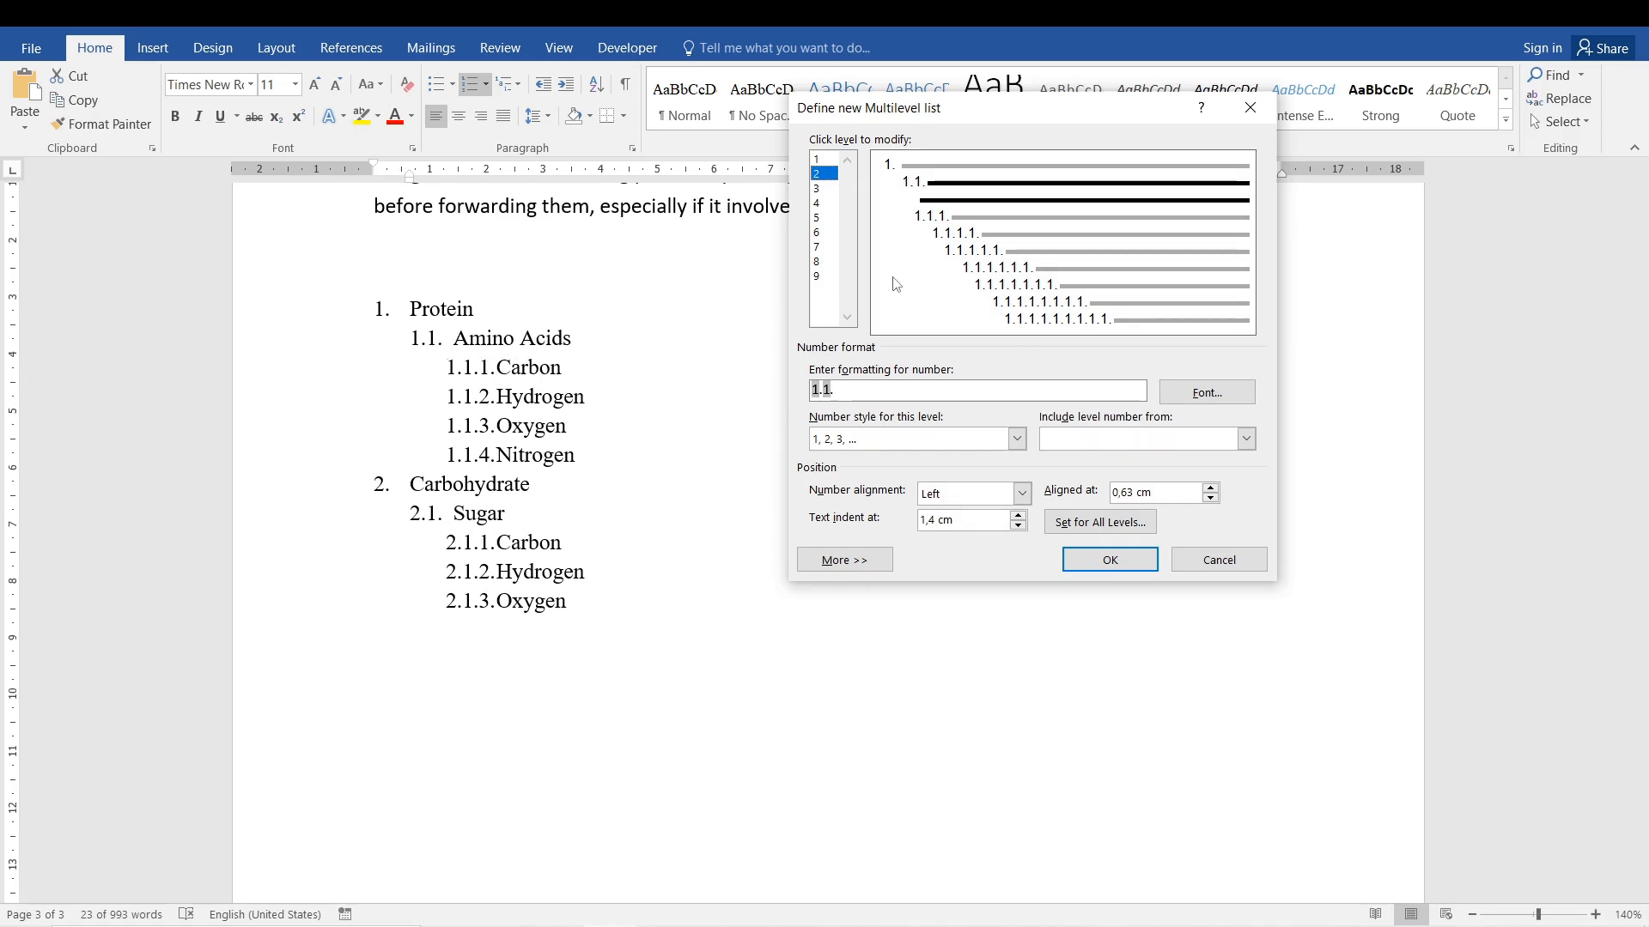
left_click(826, 188)
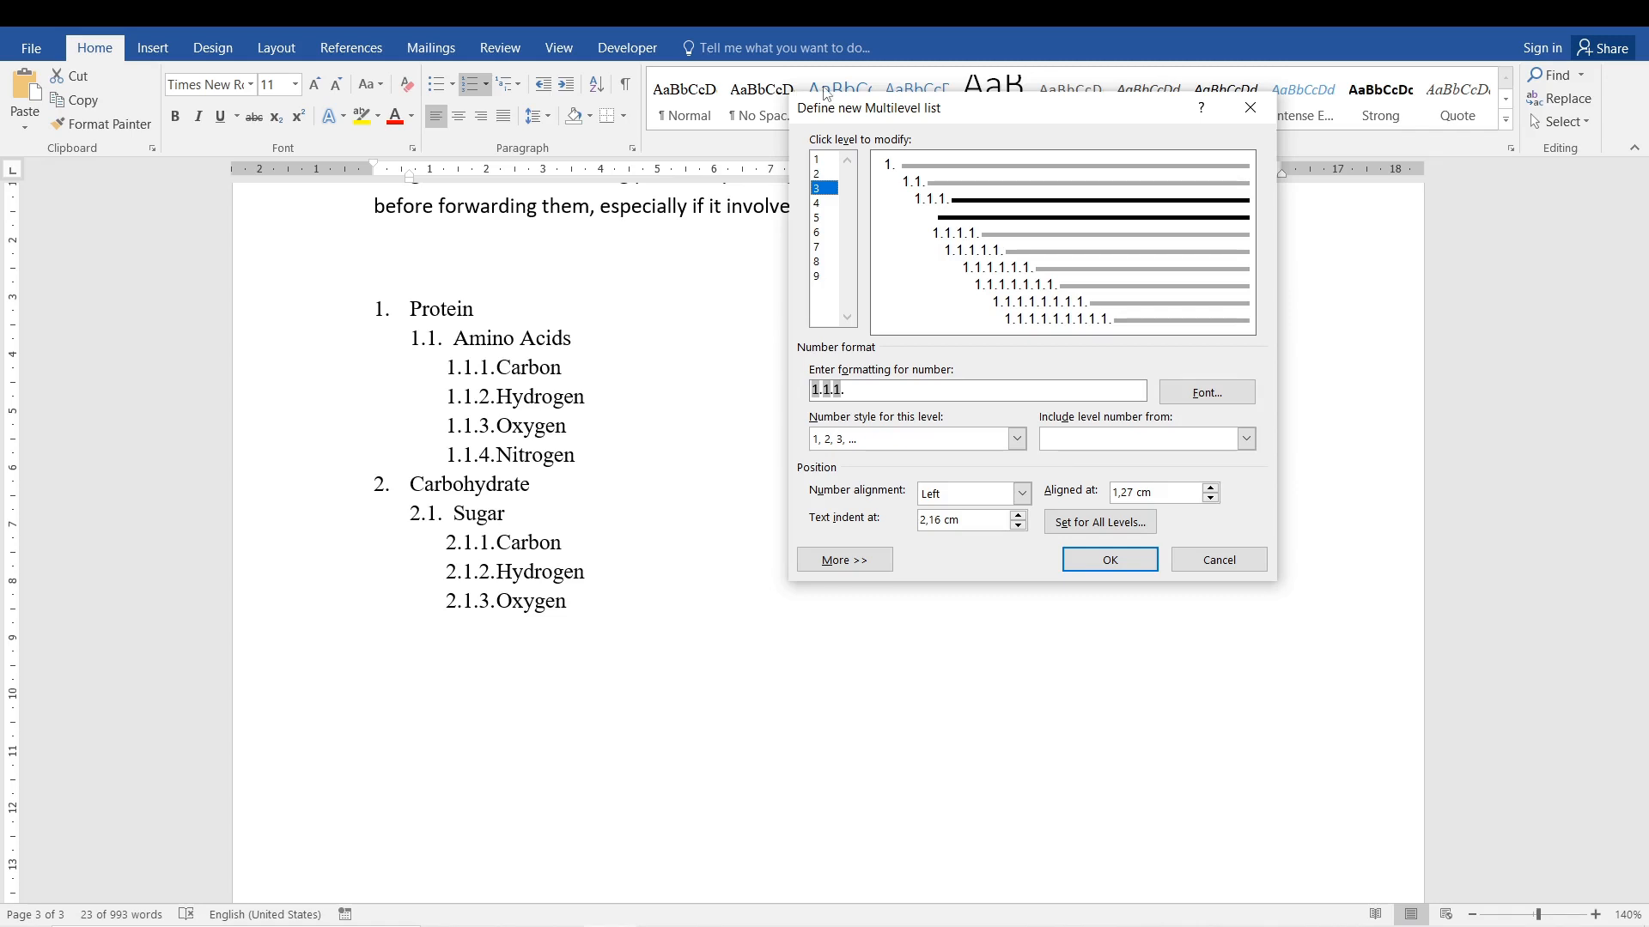
left_click(820, 276)
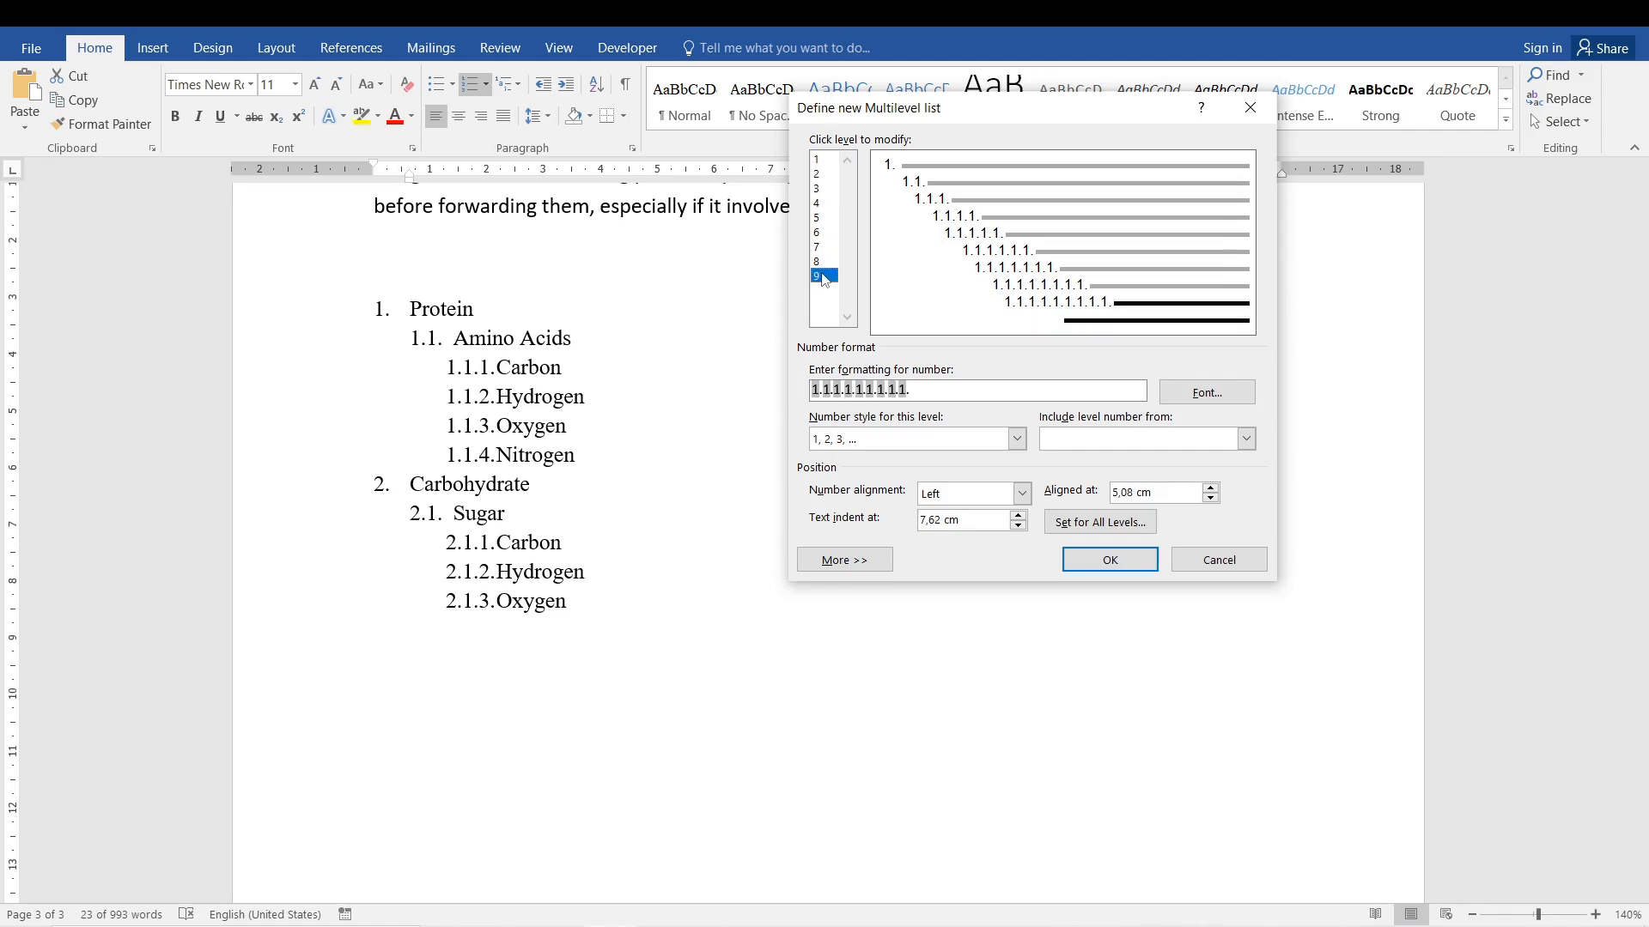
left_click(818, 160)
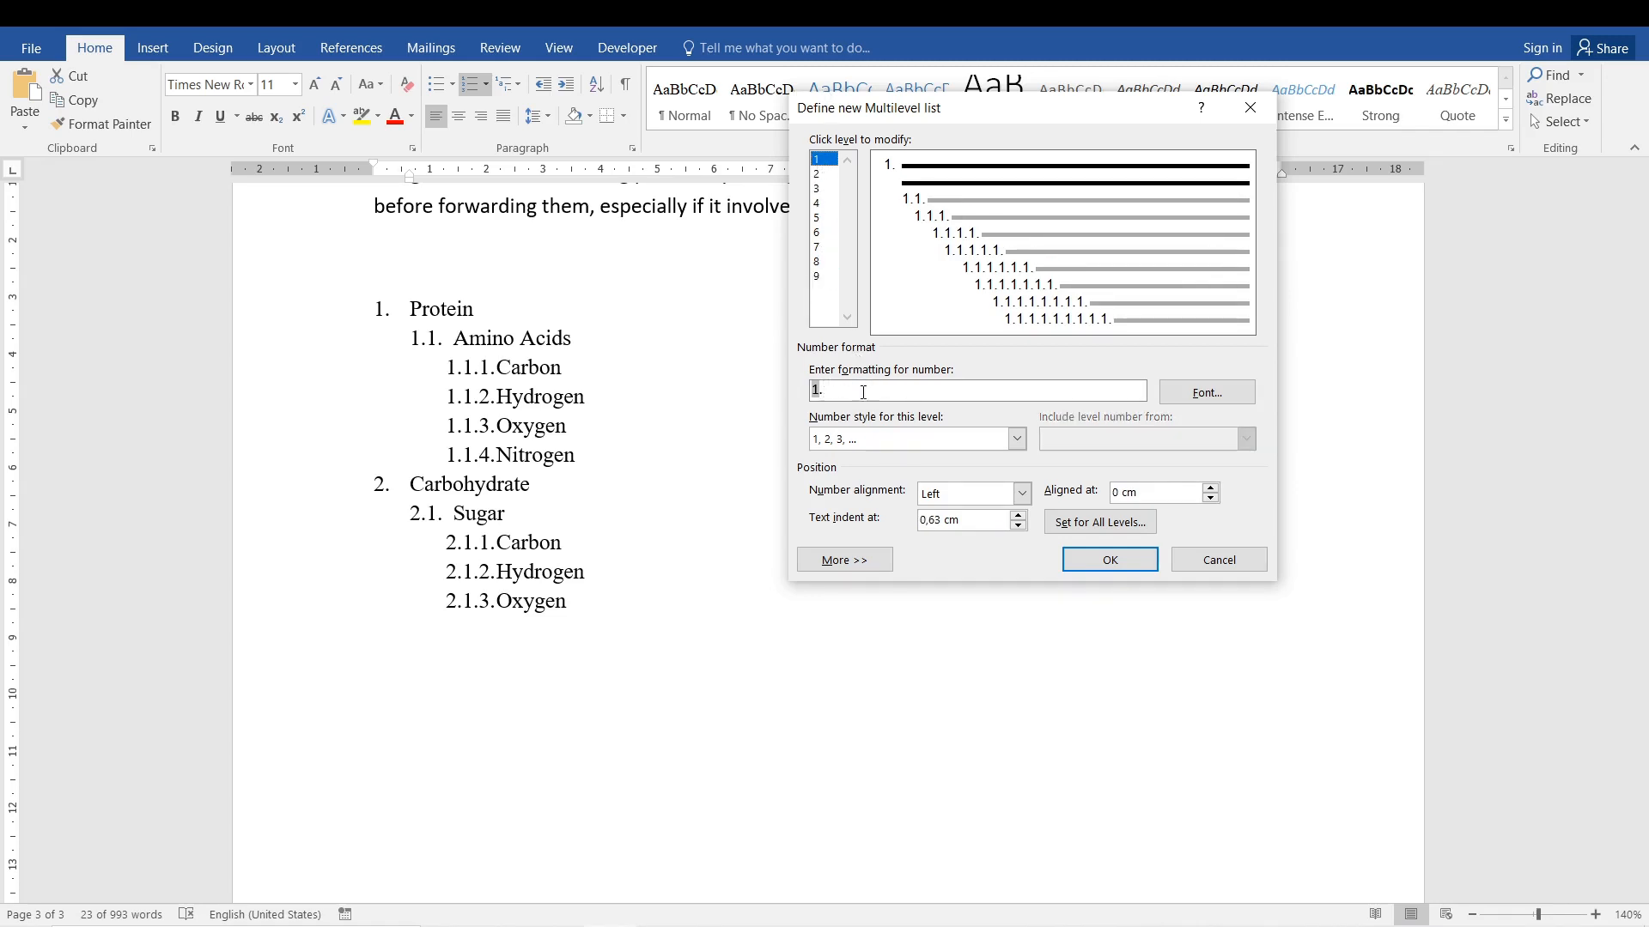
Try removing and retyping the final period in the level 2 number format, and discard the new multilevel list.
left_click(819, 173)
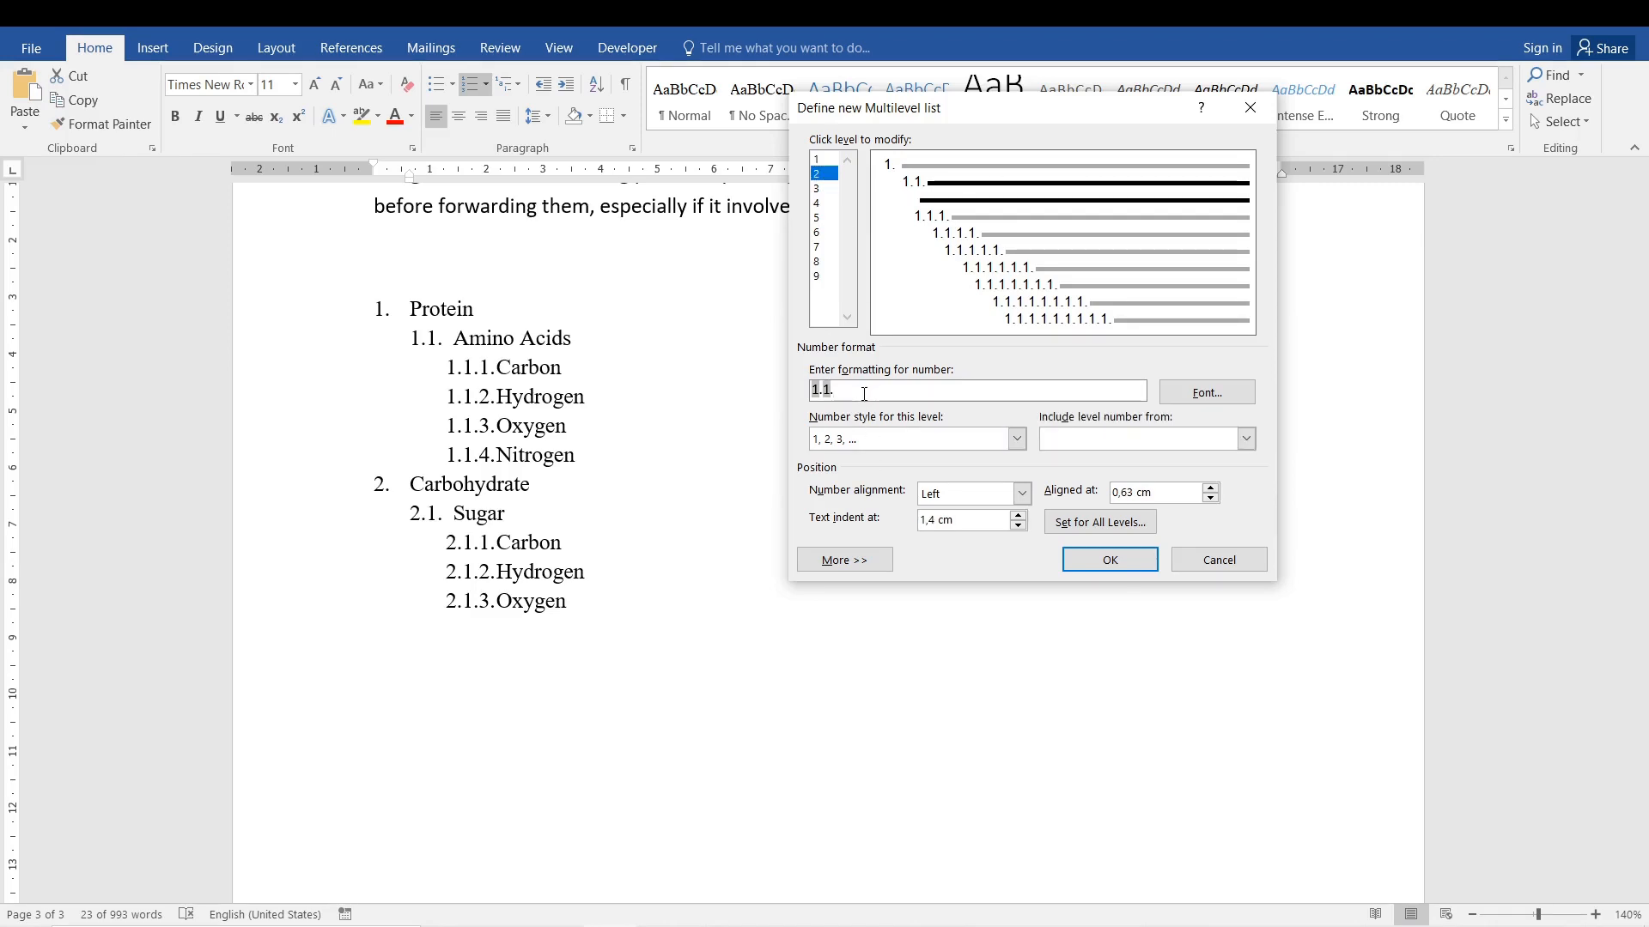
key("BackSpace")
type(".")
left_click(1219, 565)
Examine the period after the second-level number beside Amino Acids at a larger magnification.
scroll(450, 381, "up", 12)
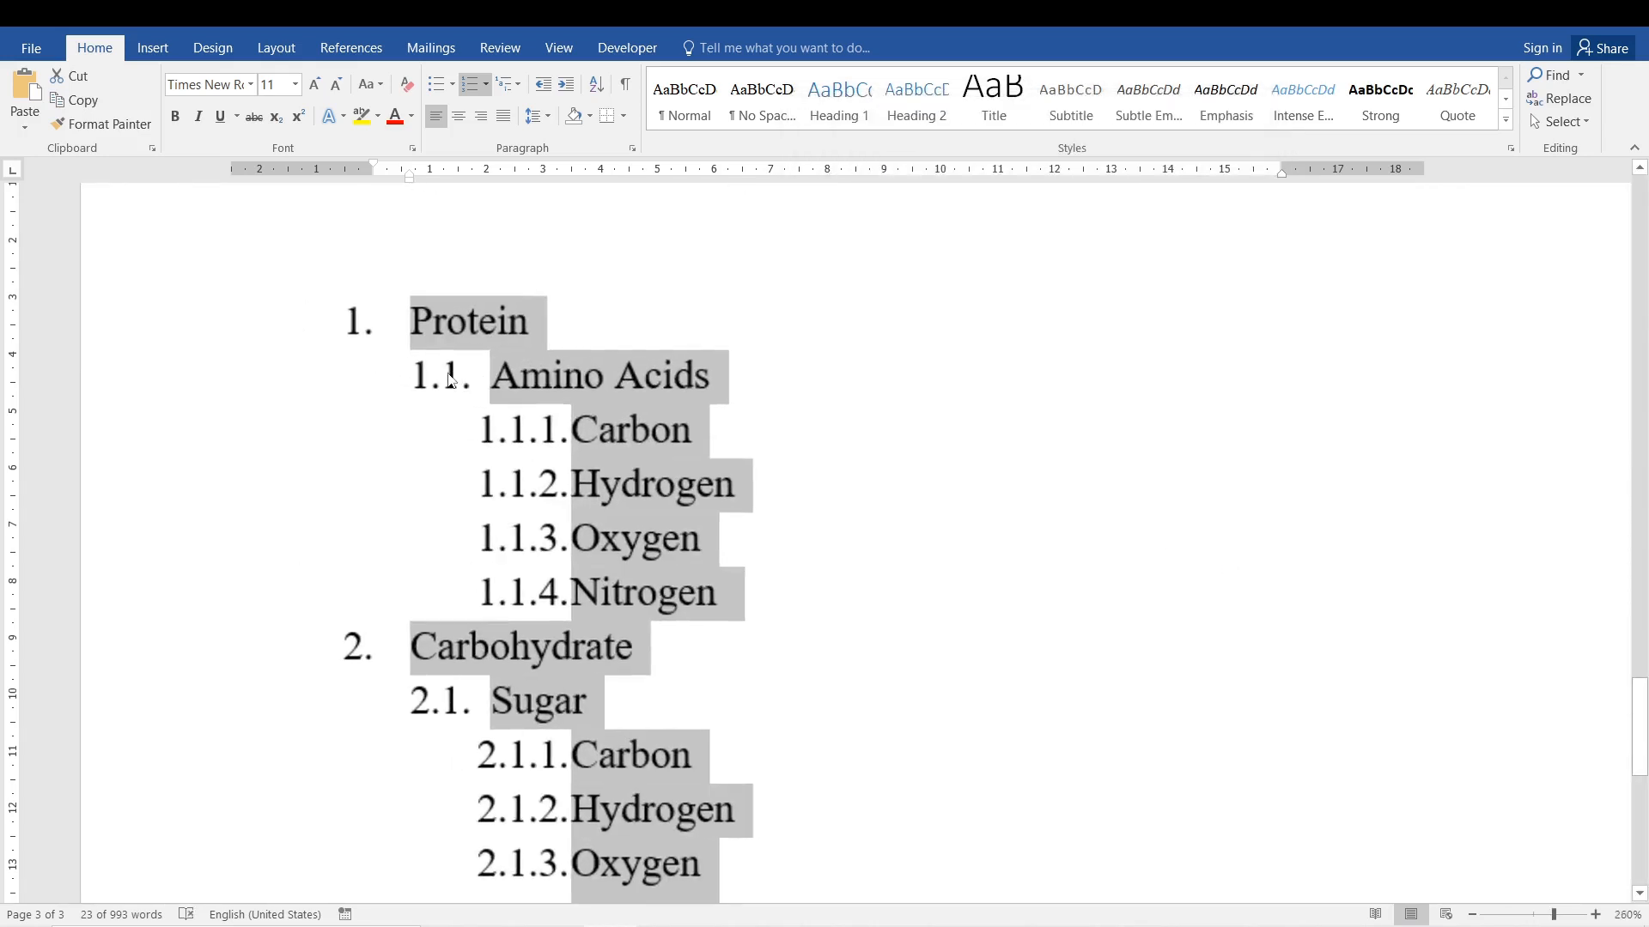
scroll(450, 380, "up", 12)
left_click(488, 419)
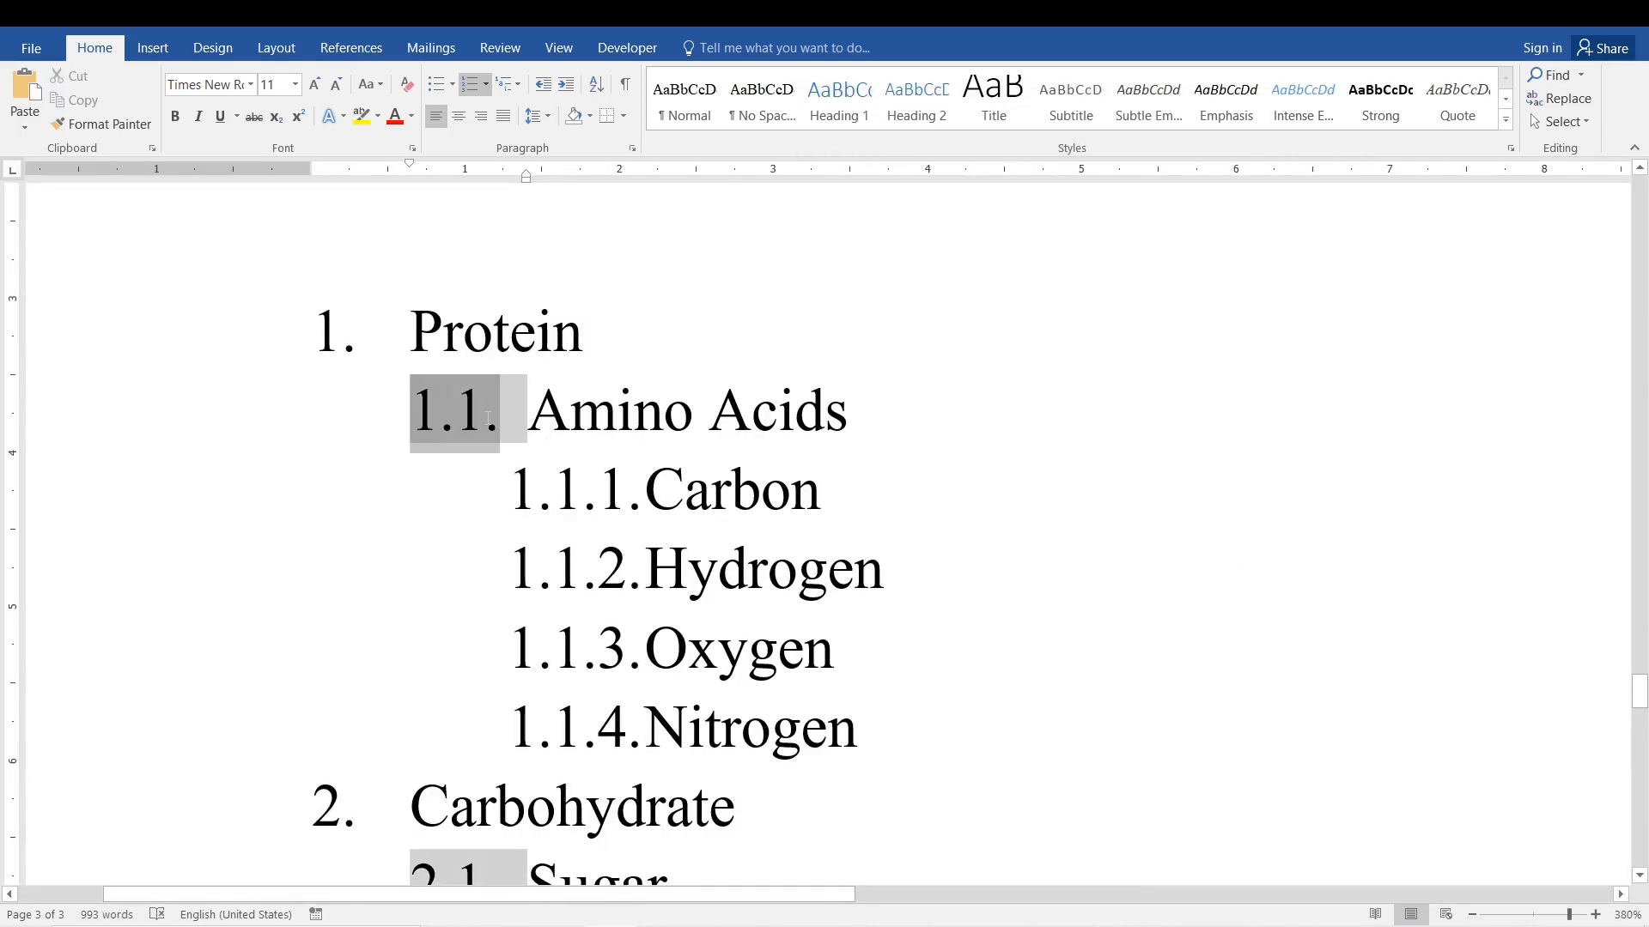
key("Down")
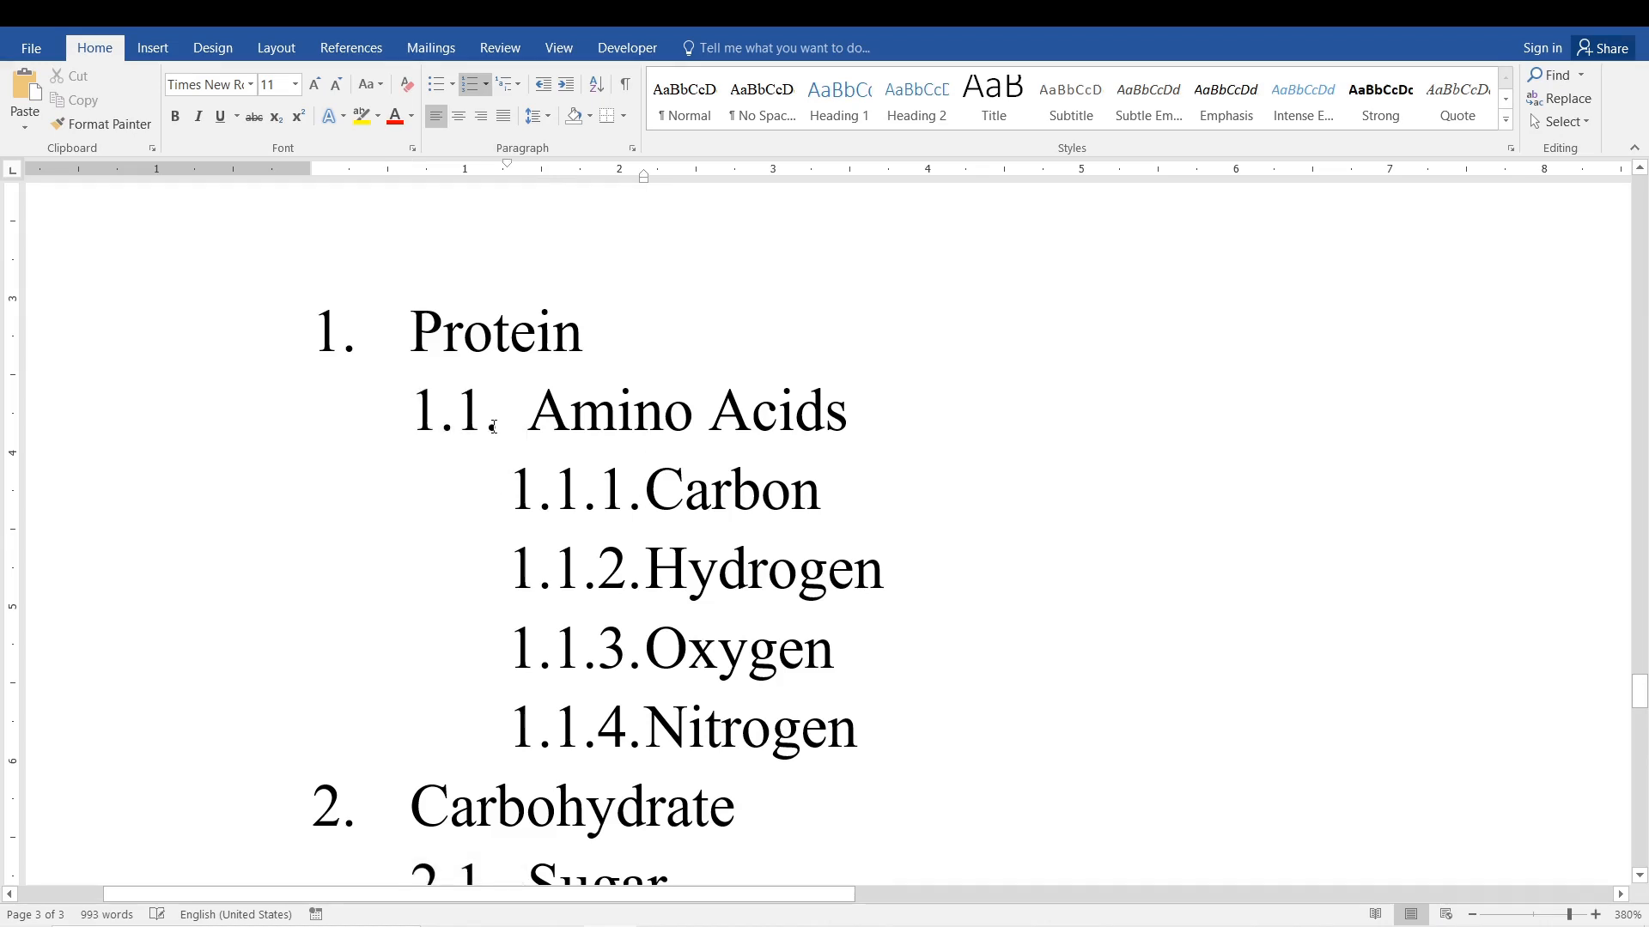
scroll(493, 426, "up", 12)
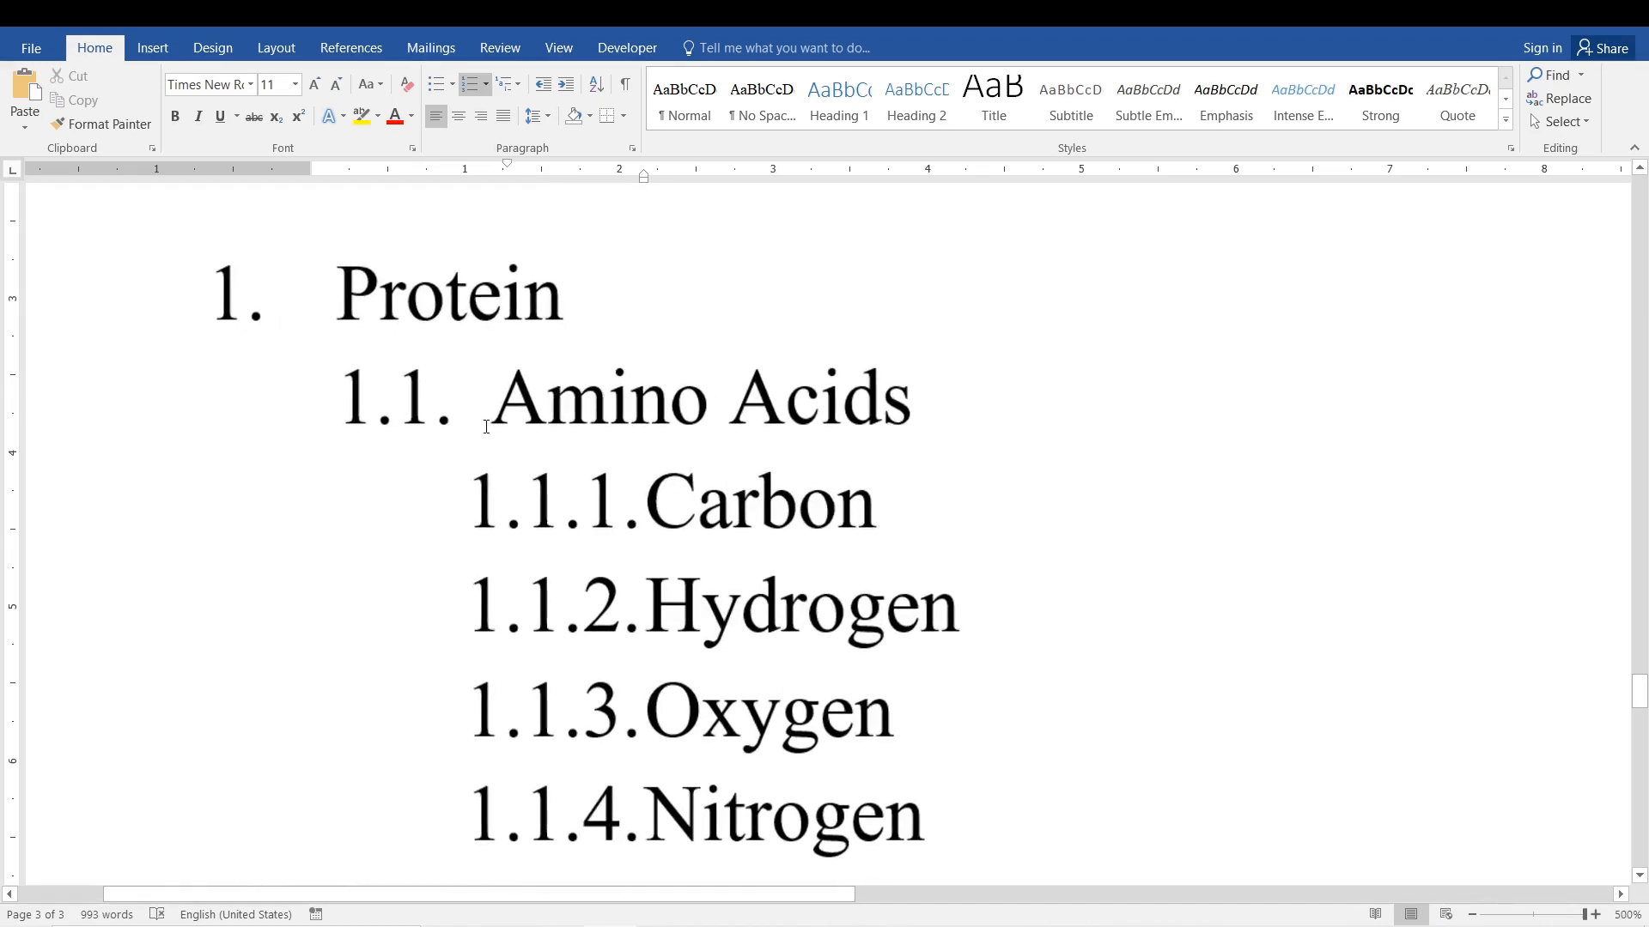
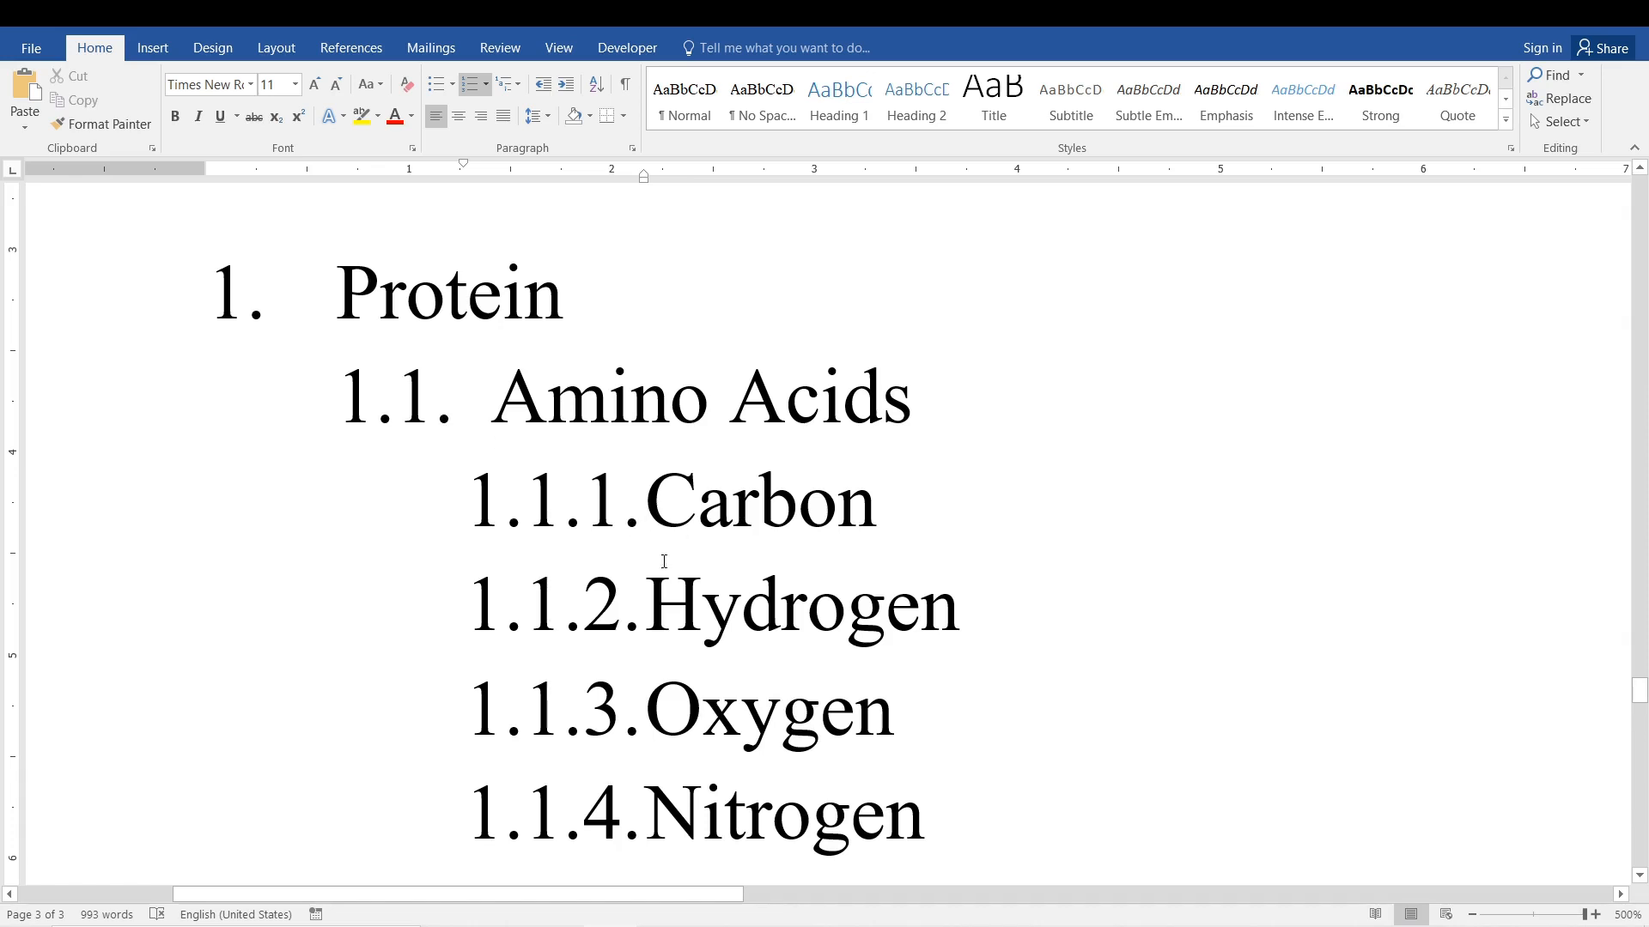
Start defining a new multilevel list for the whole nutrient list and set the level 2 number format to 1.1 without a final period.
scroll(664, 562, "down", 20)
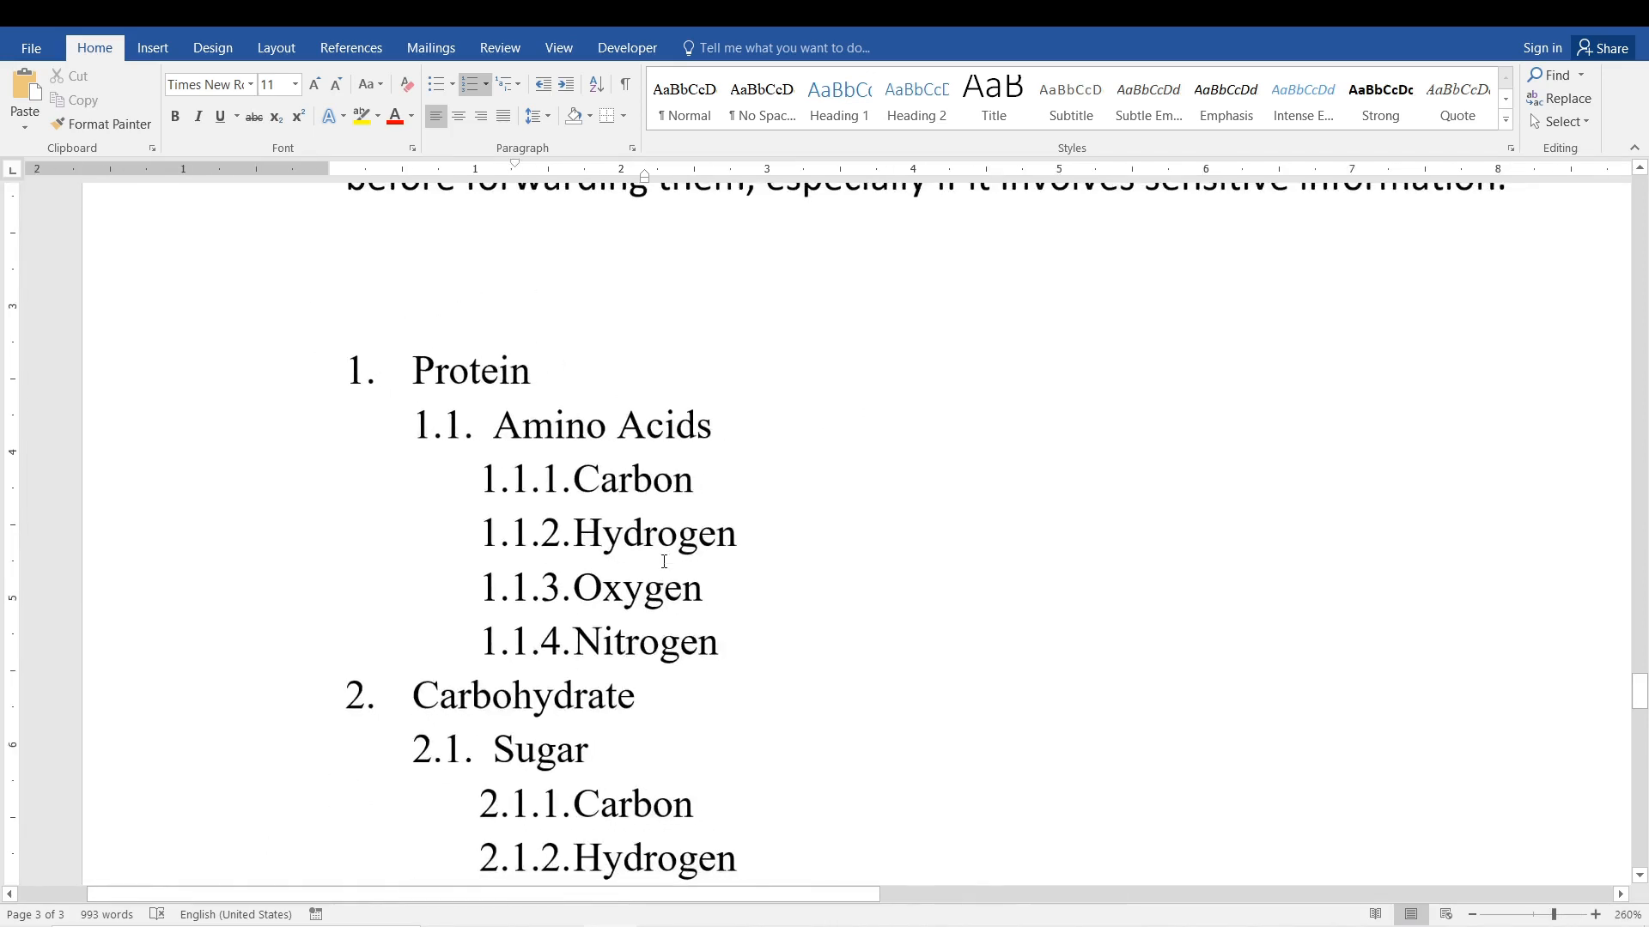
scroll(1164, 676, "down", 3)
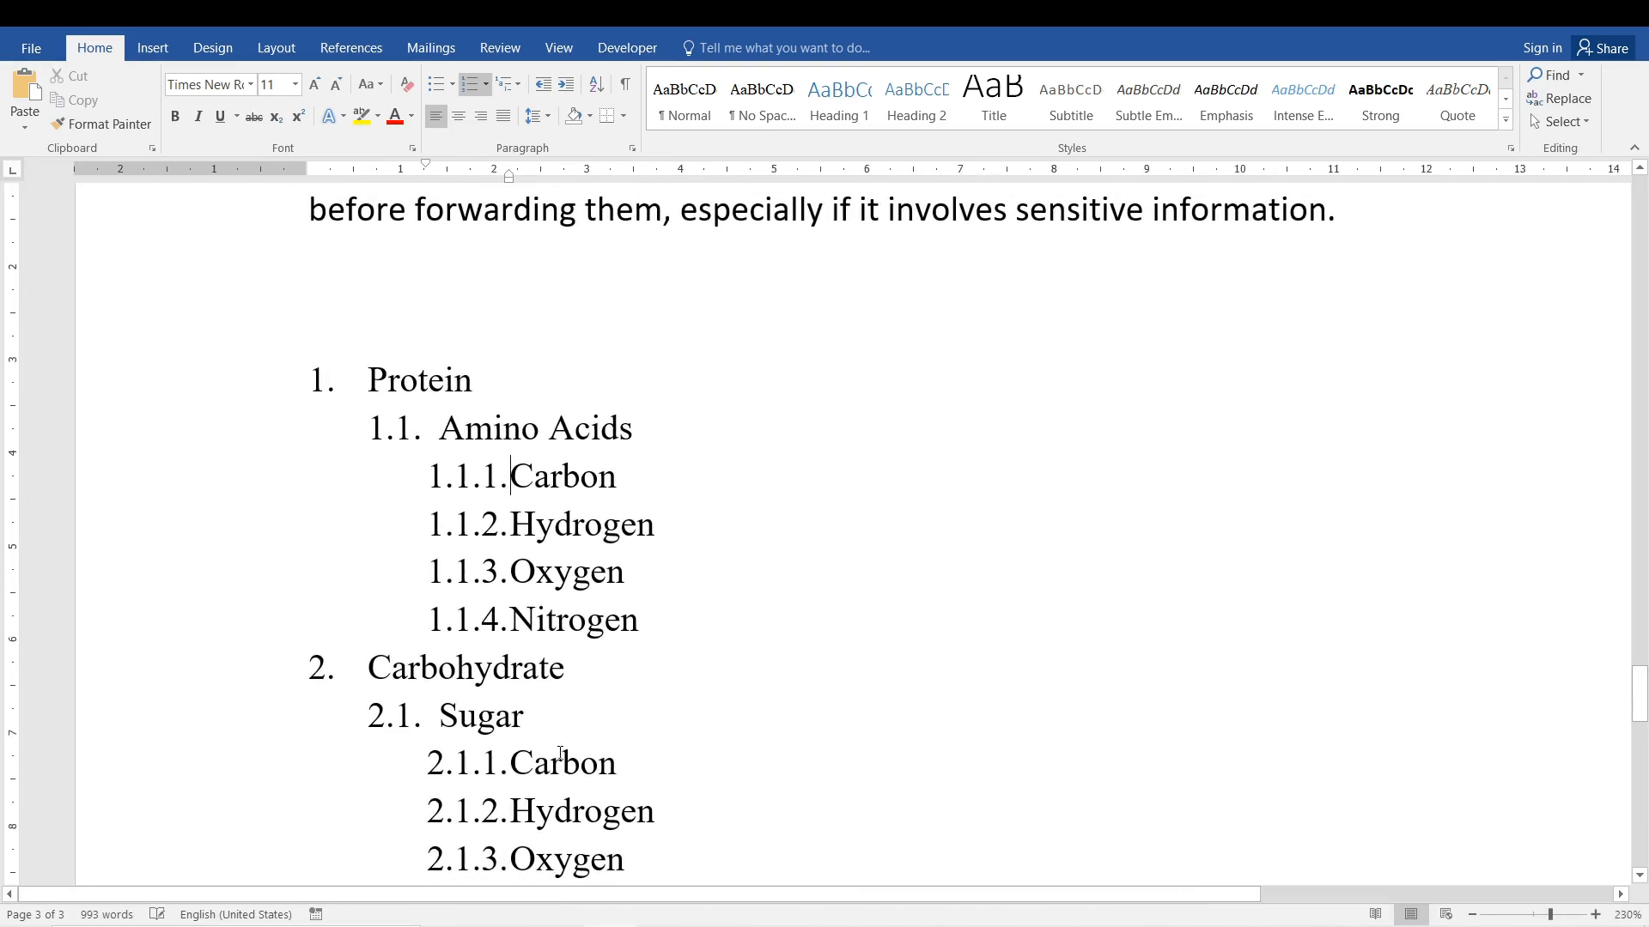
mouse_move(1639, 692)
left_mouse_down()
mouse_move(1640, 711)
mouse_move(1640, 694)
left_mouse_up()
left_click_drag(615, 828, 365, 360)
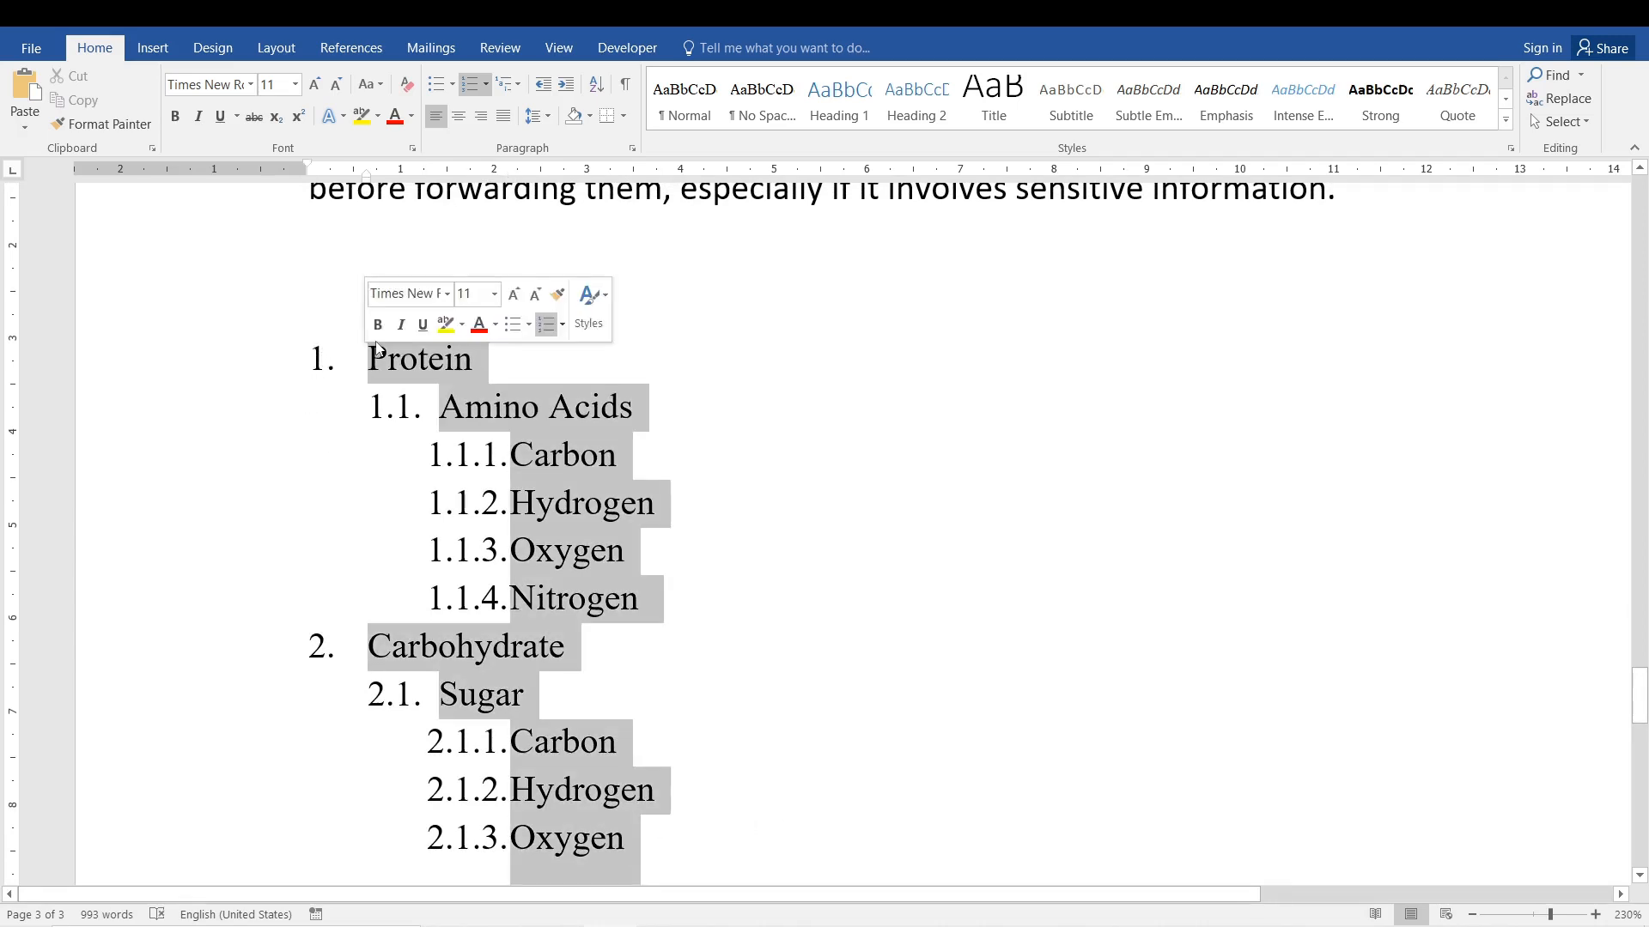
left_click(509, 86)
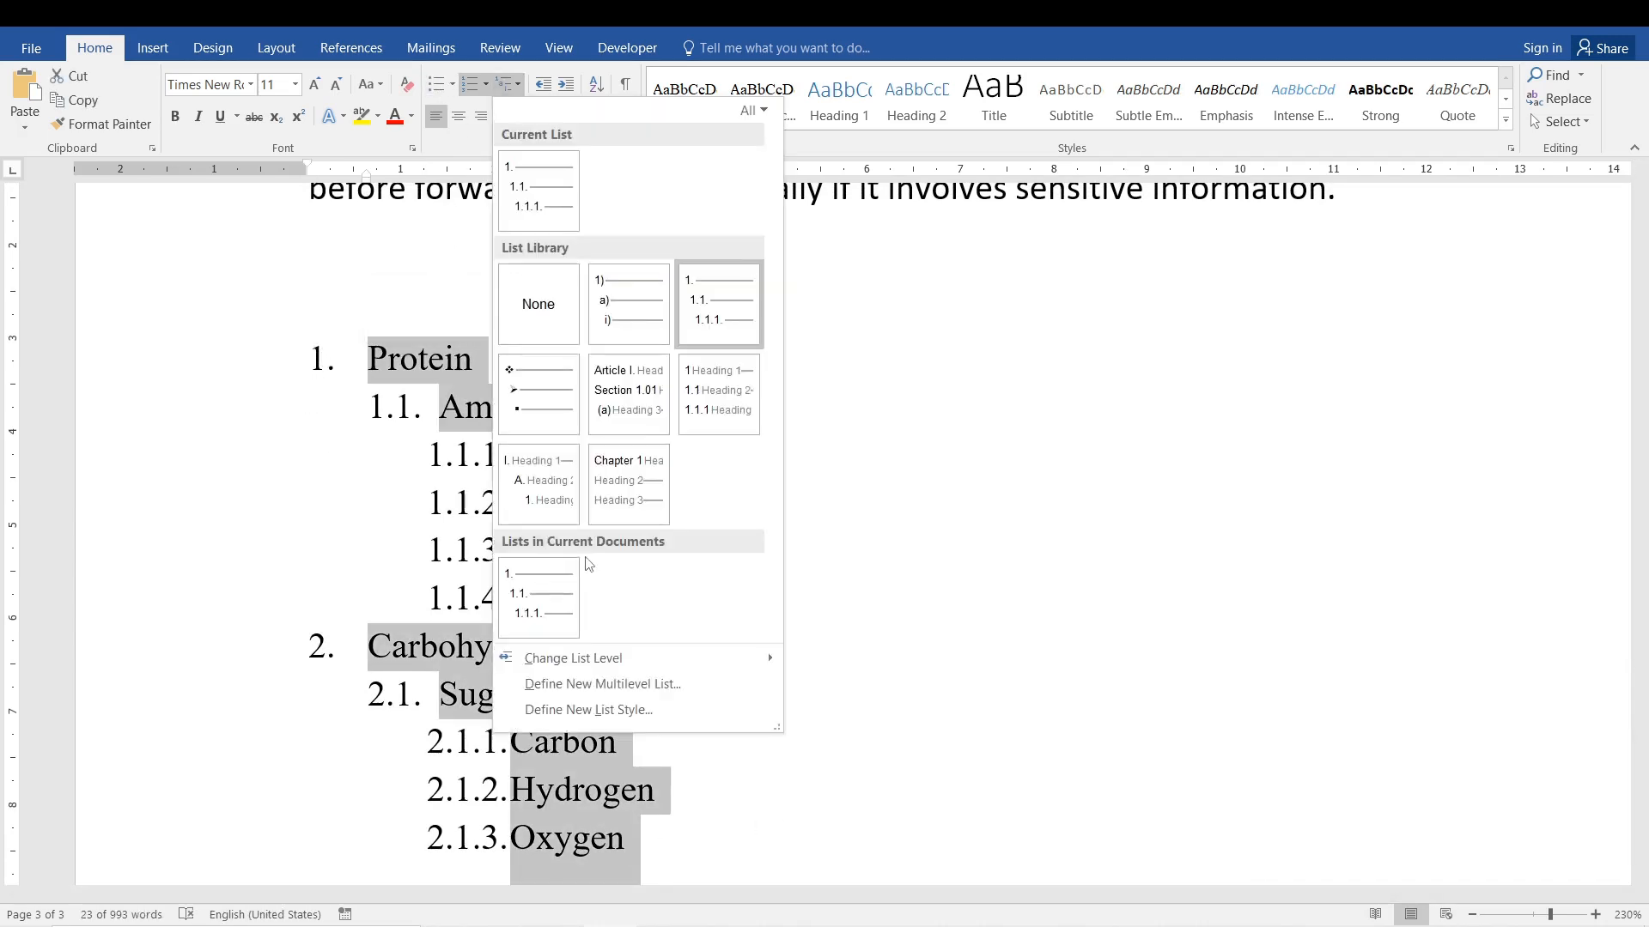
left_click(575, 683)
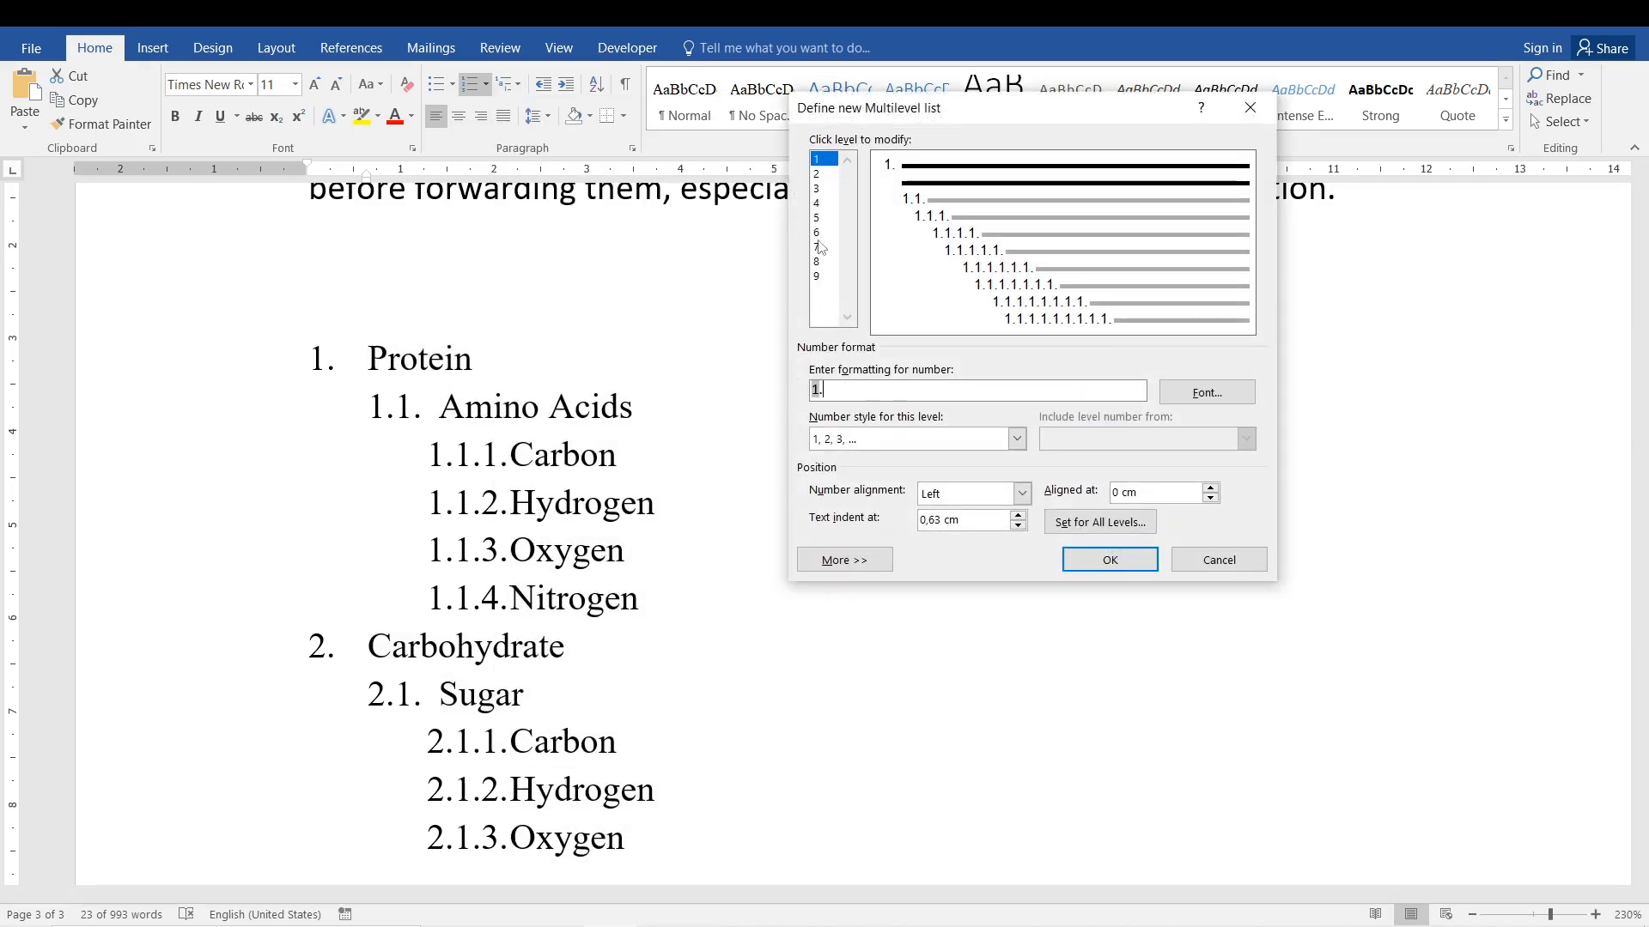
left_click(817, 173)
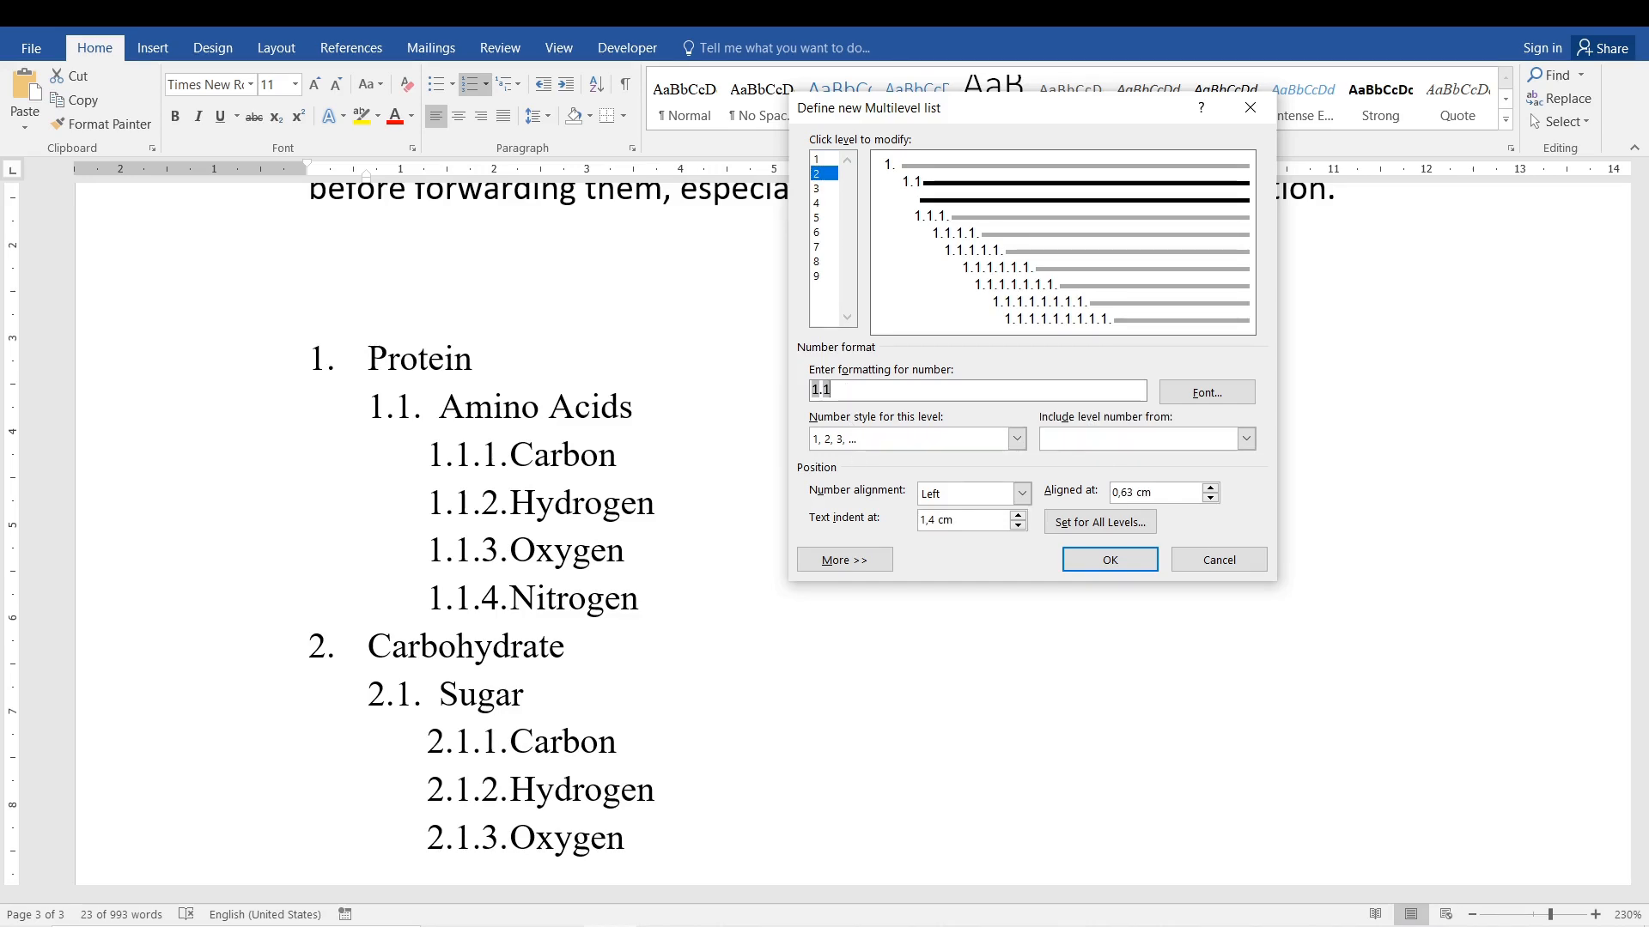
Set the level 3 number format to 1.1.1) with a closing parenthesis and apply the new multilevel list.
left_click(818, 189)
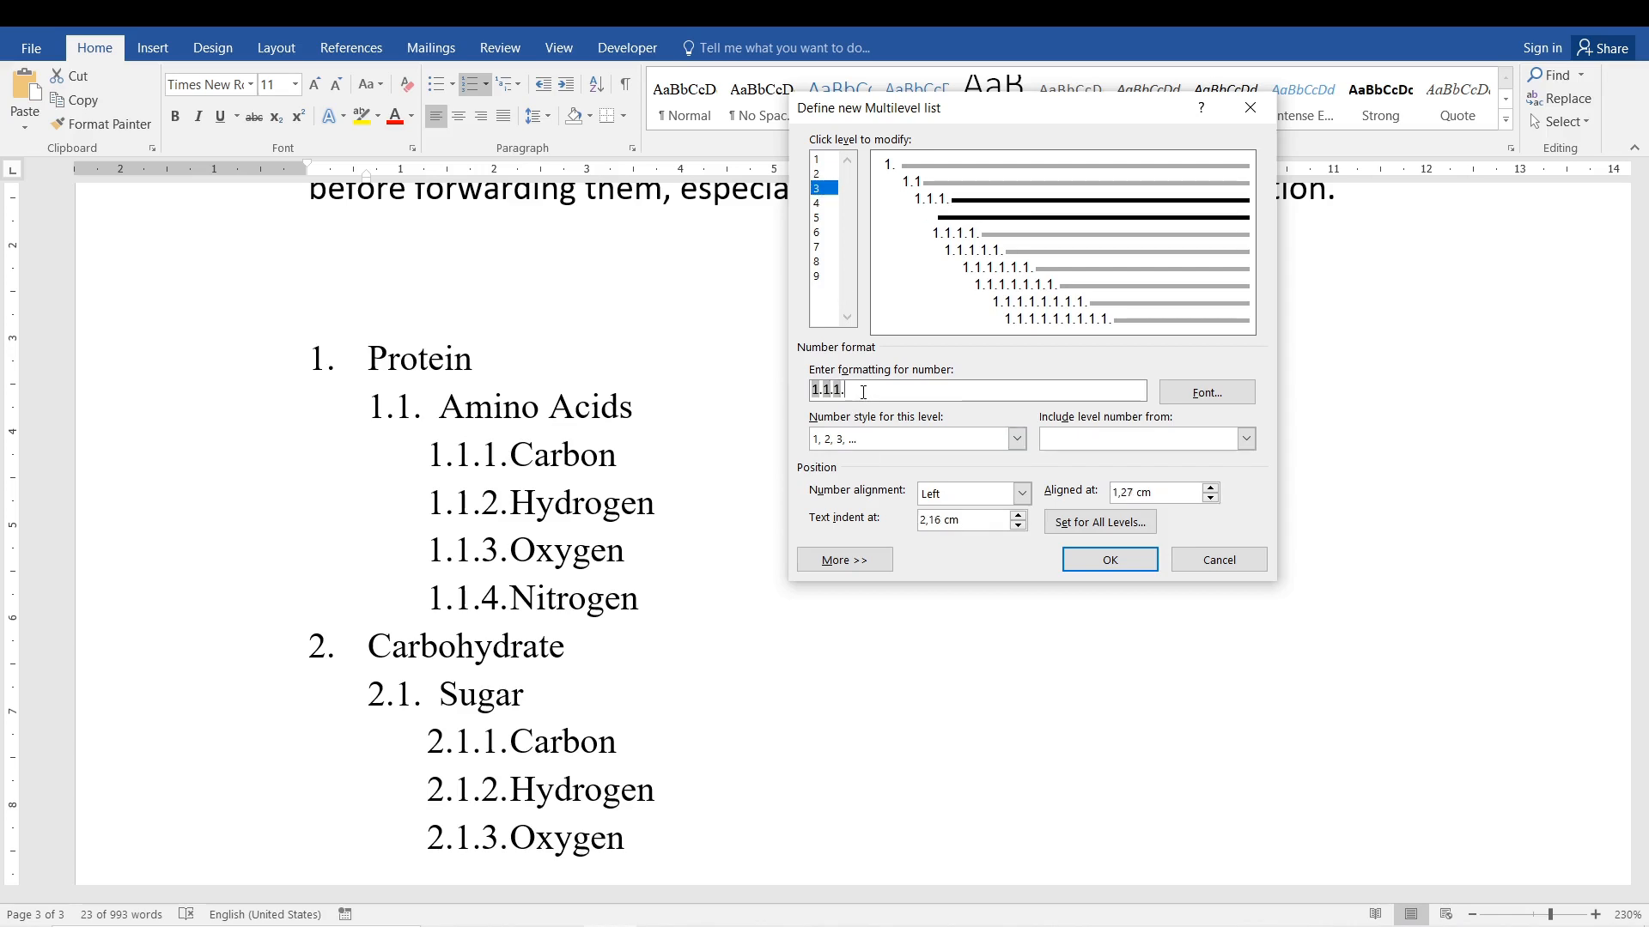
key("BackSpace")
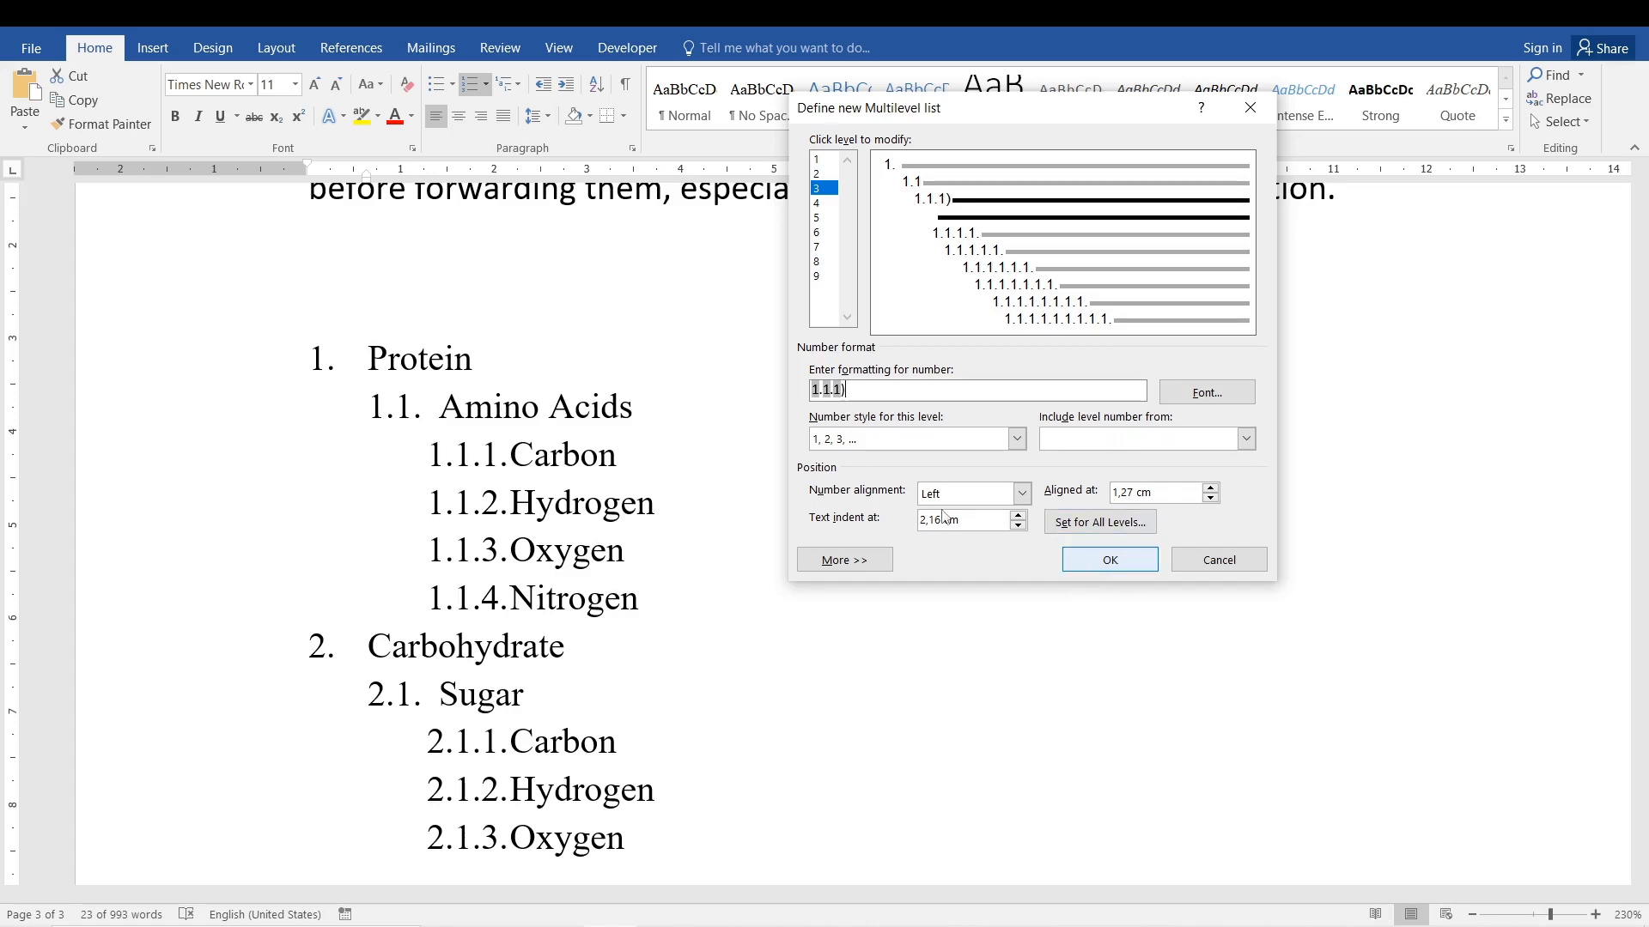
left_click(1111, 572)
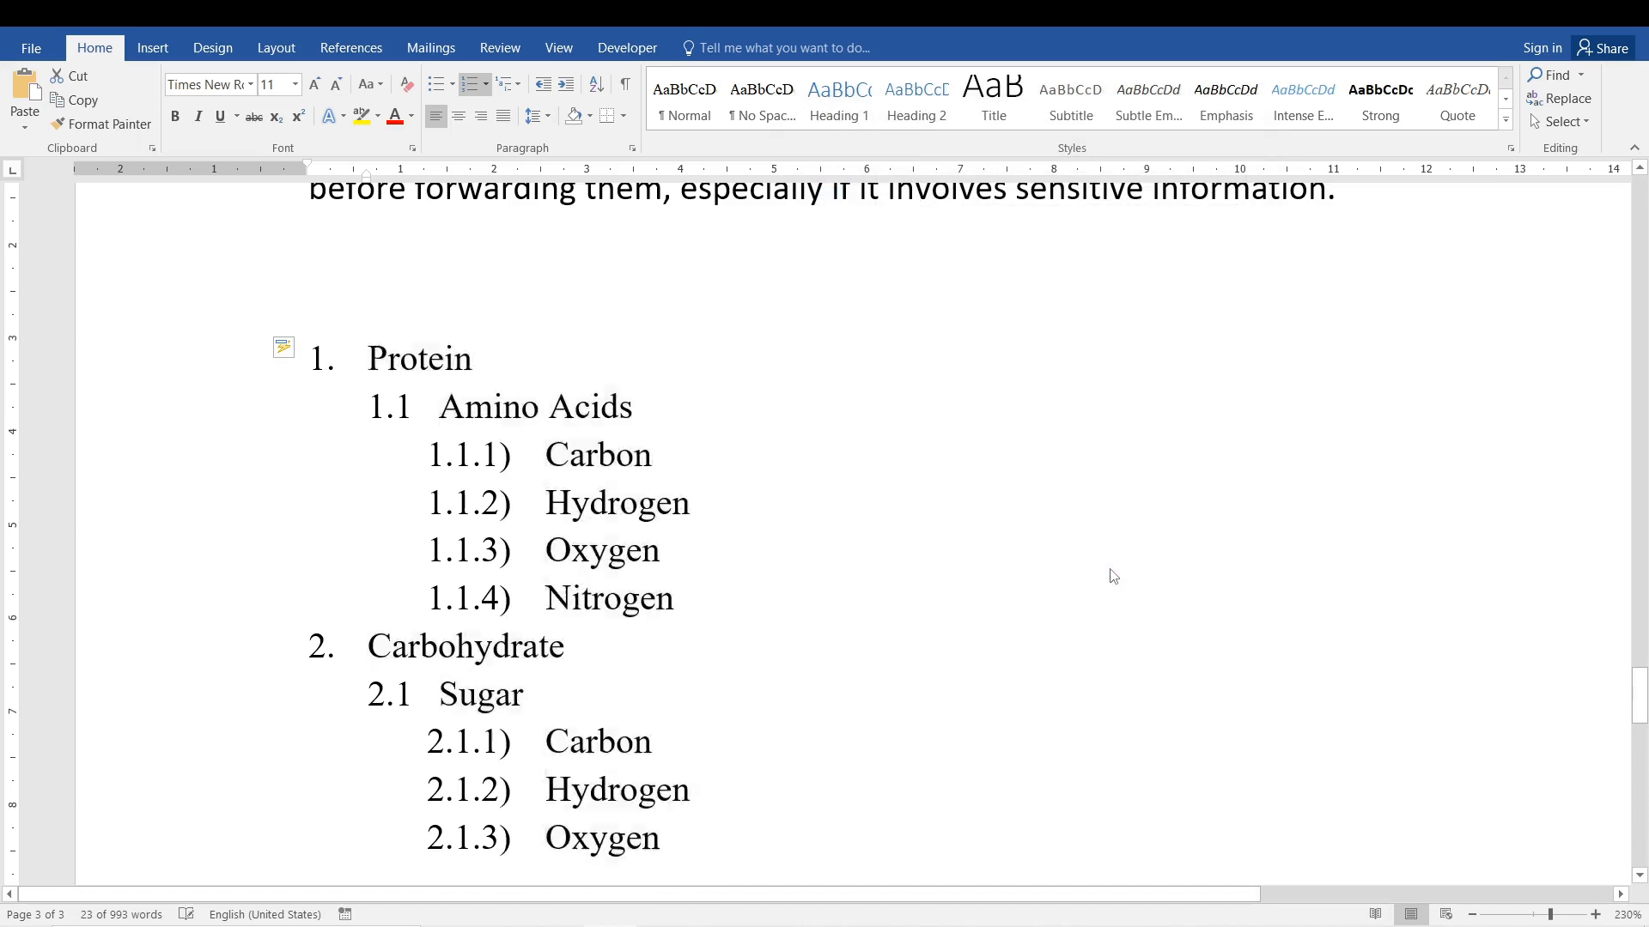
left_click(516, 477)
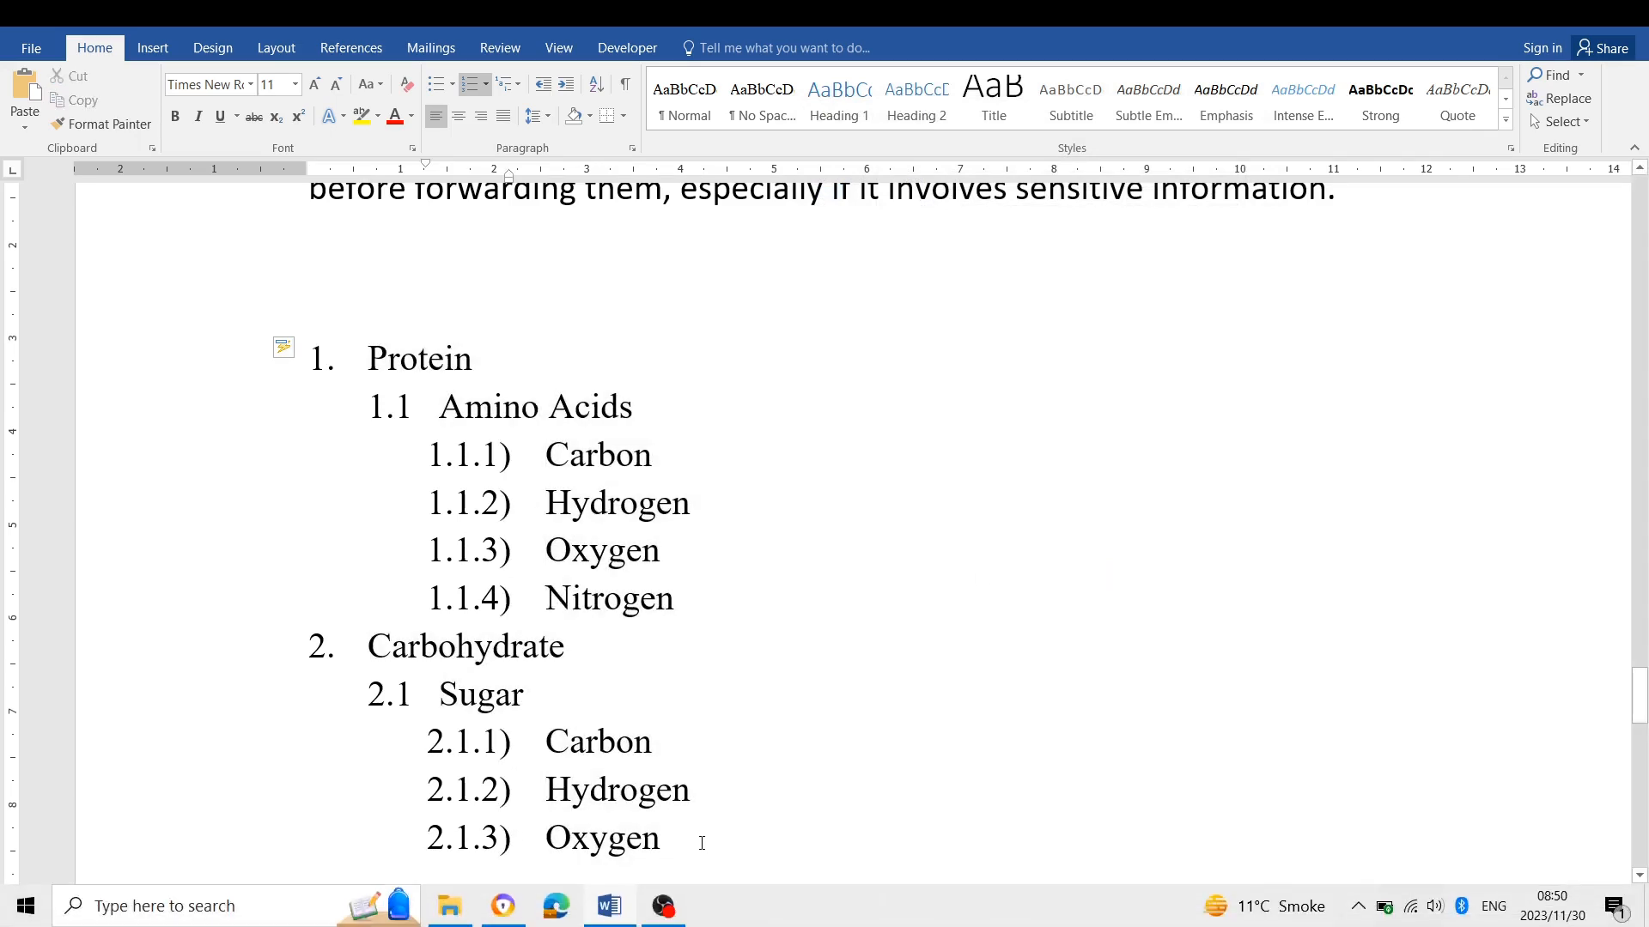
Start defining another new multilevel list for the whole nutrient list and set the level 1 number font to Arial.
left_click_drag(681, 822, 370, 356)
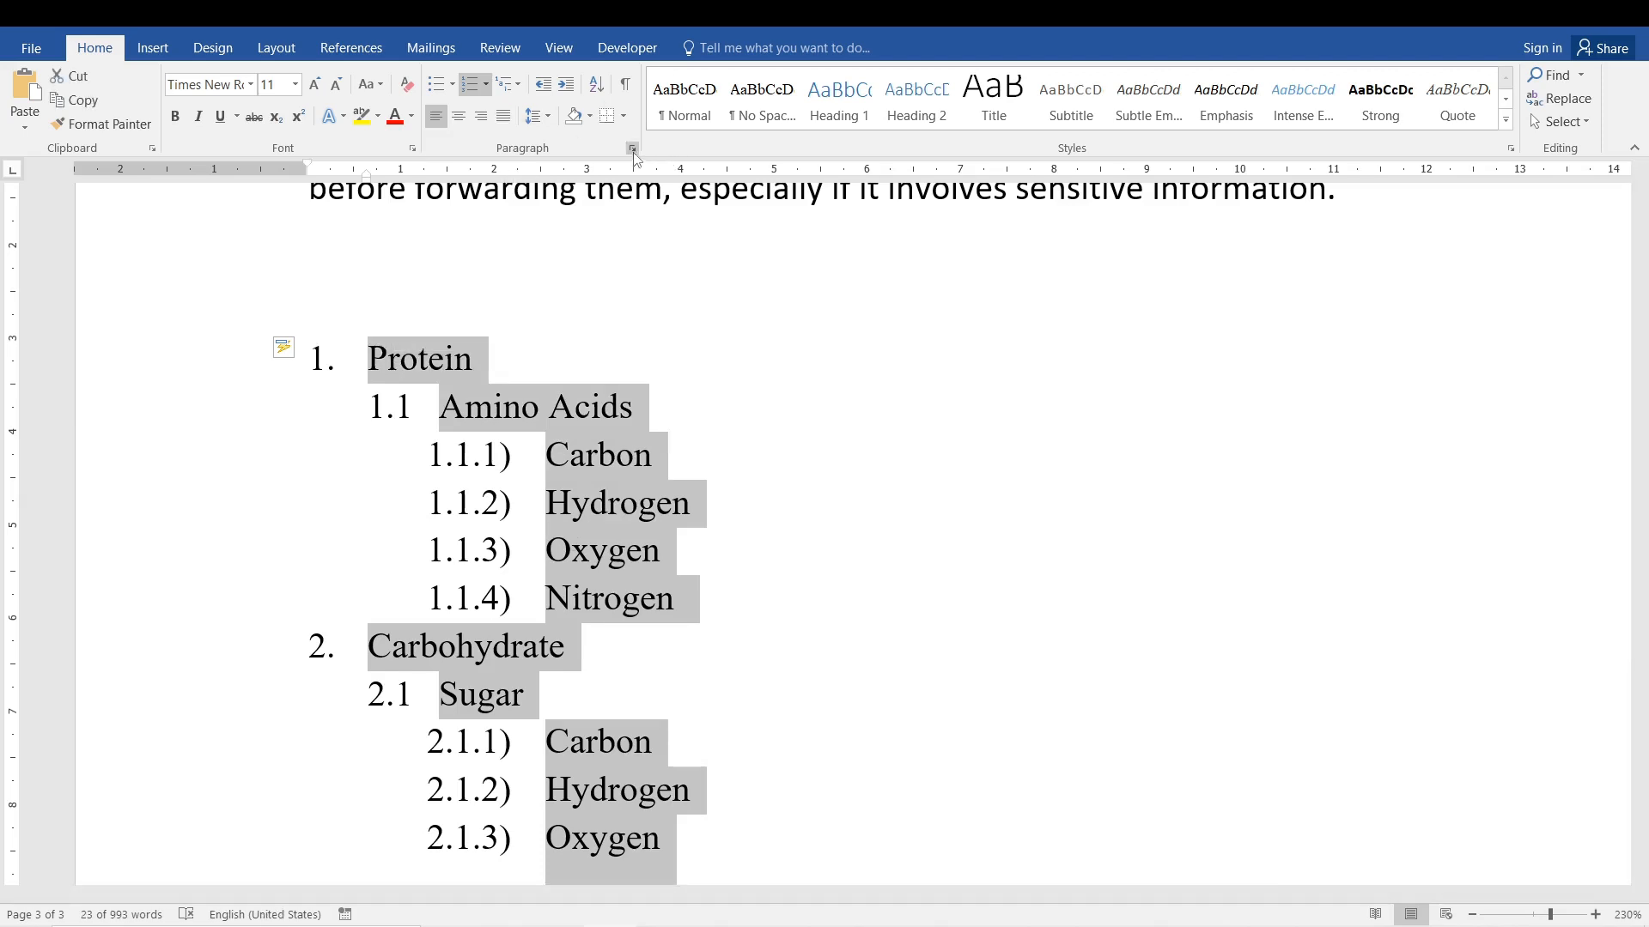
left_click(515, 87)
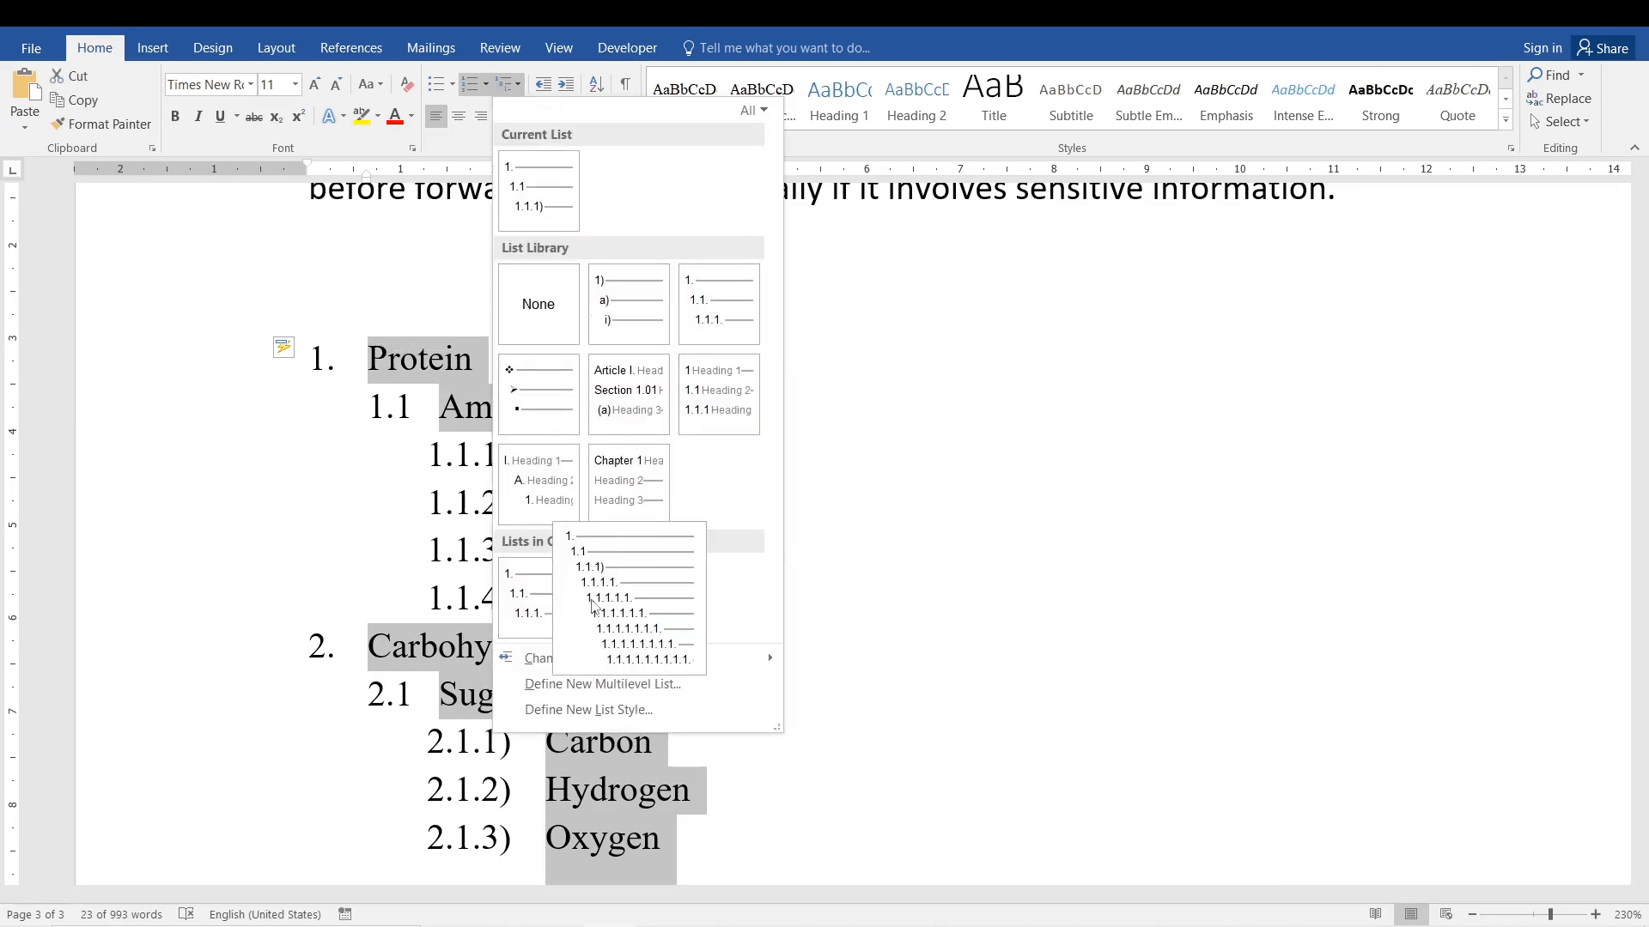
left_click(653, 684)
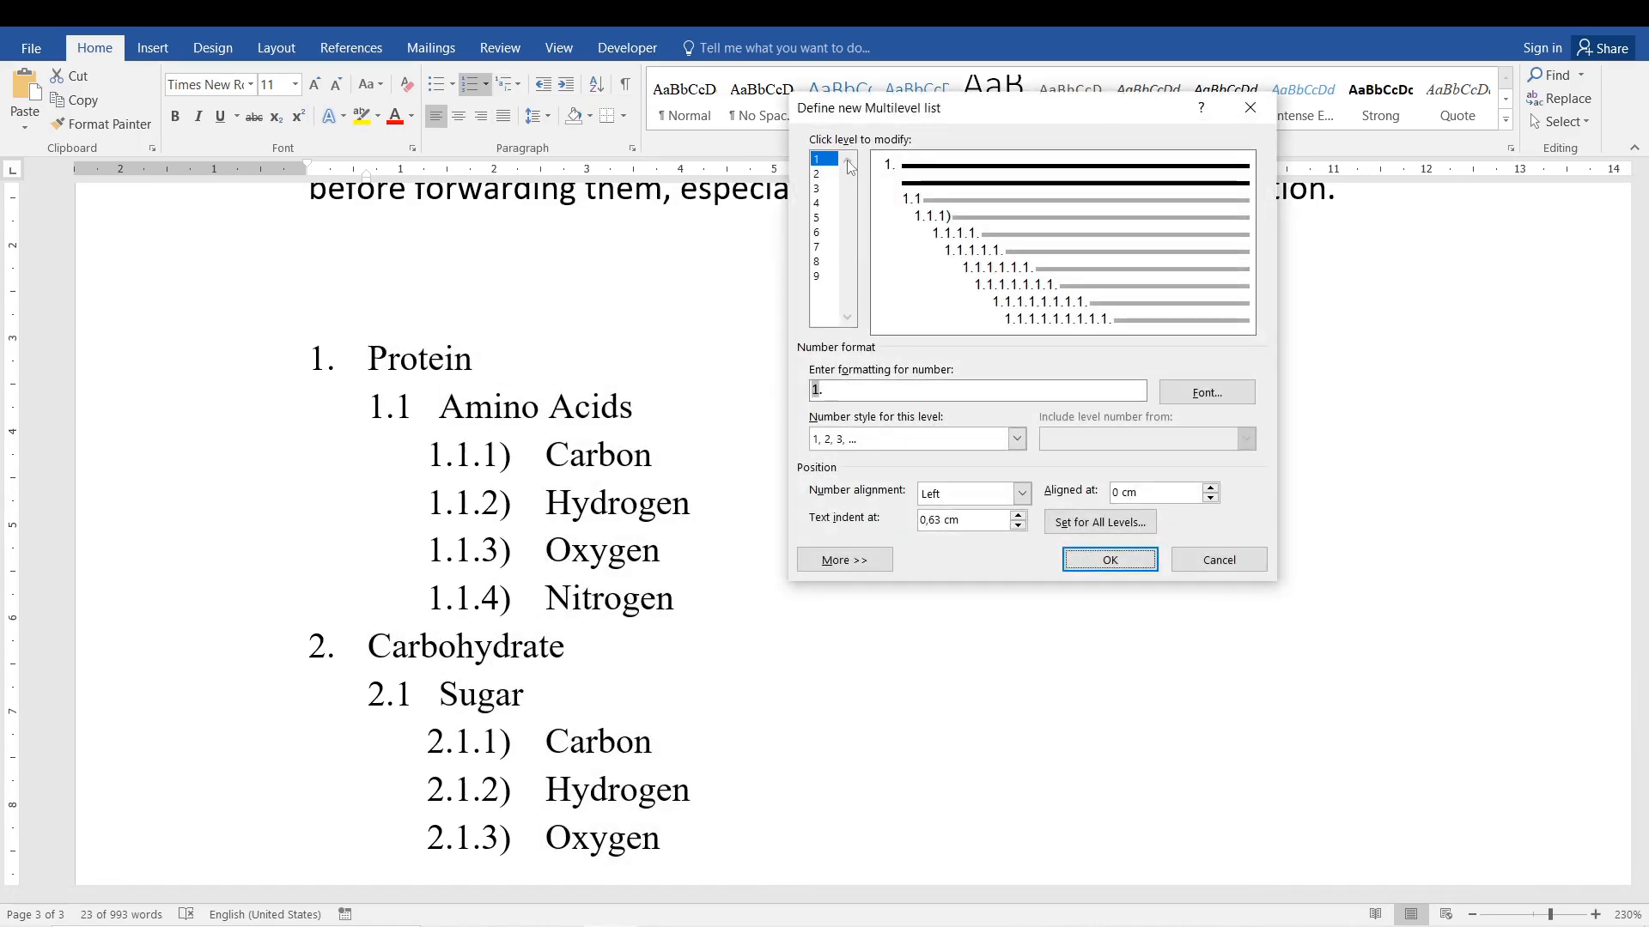
left_click(1206, 398)
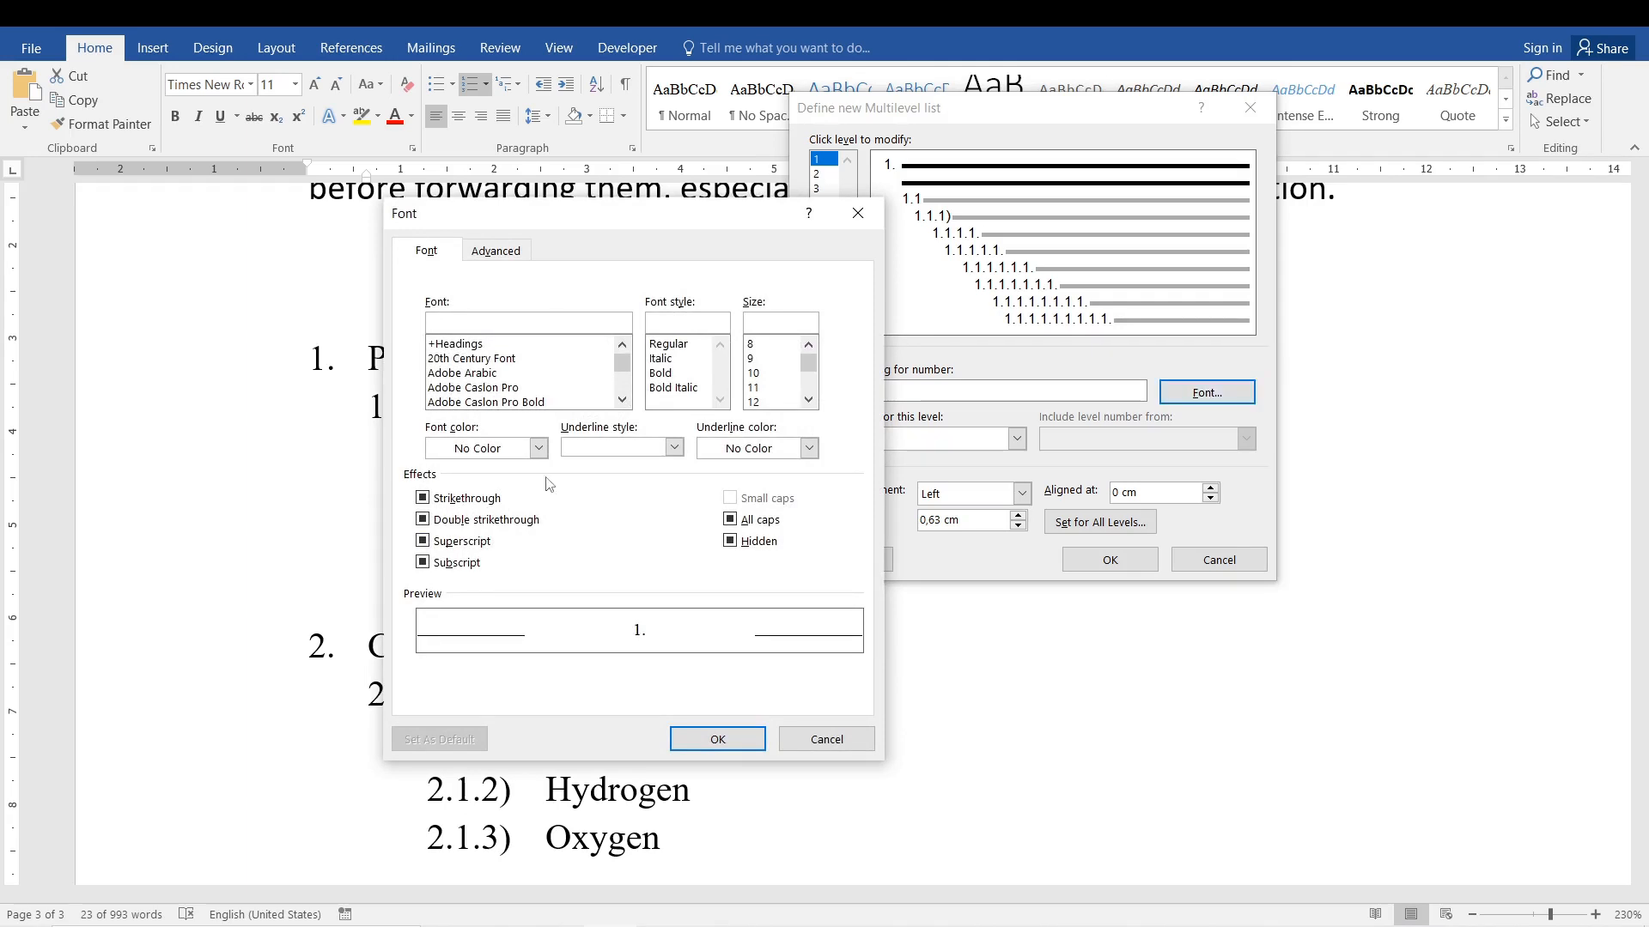
left_click_drag(712, 215, 1114, 224)
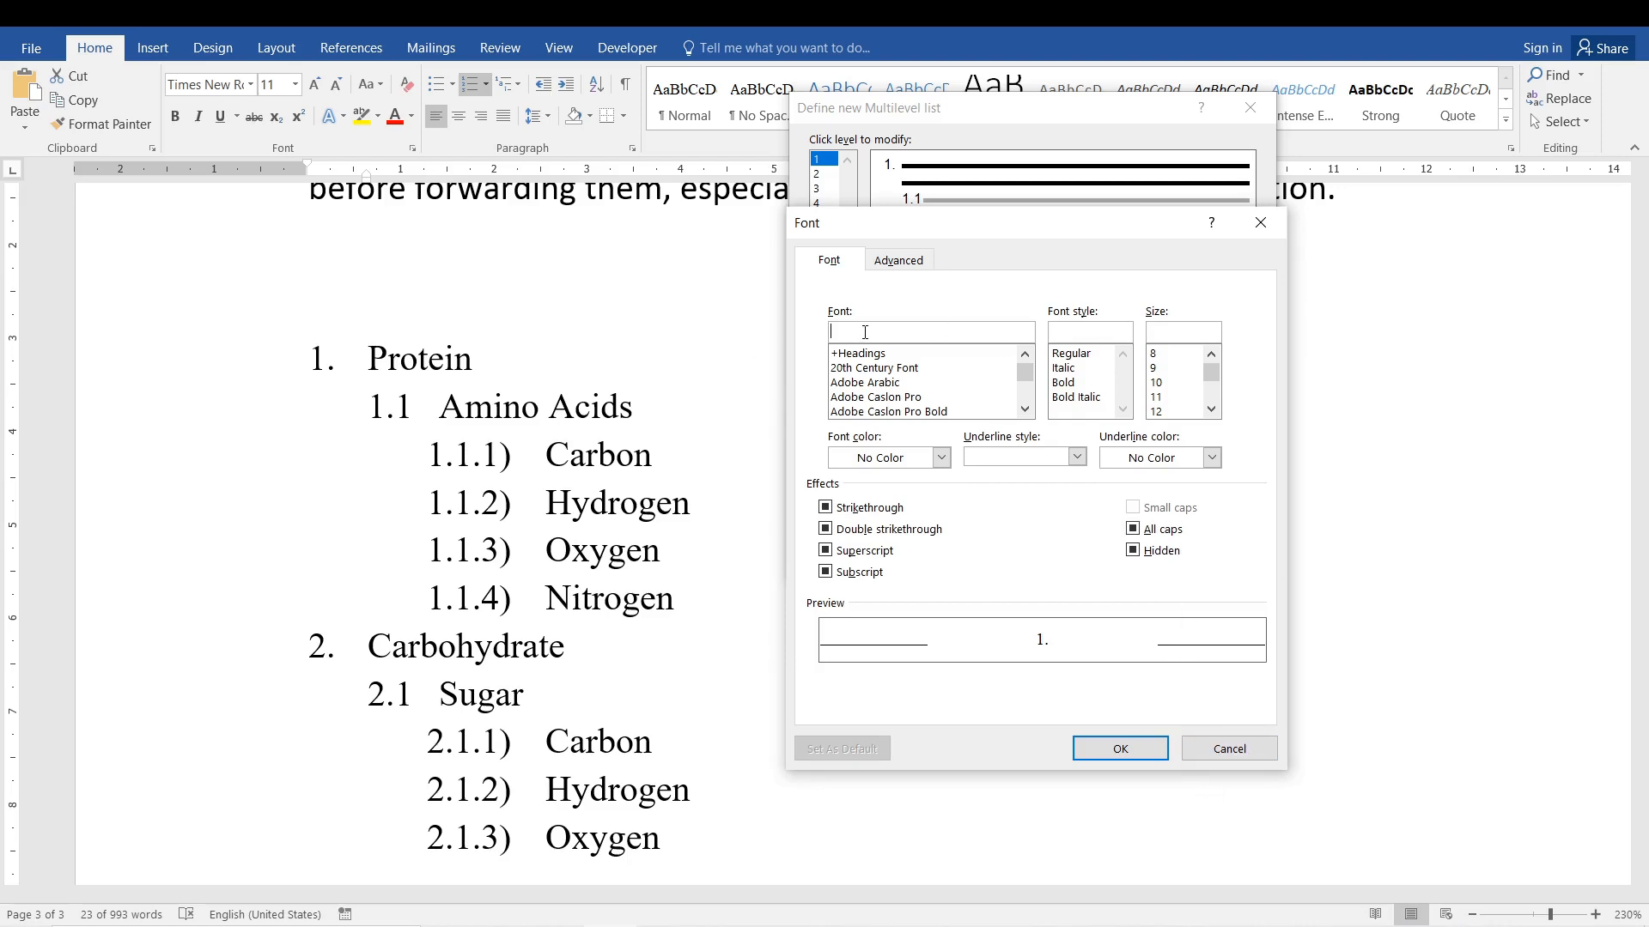
type("ar")
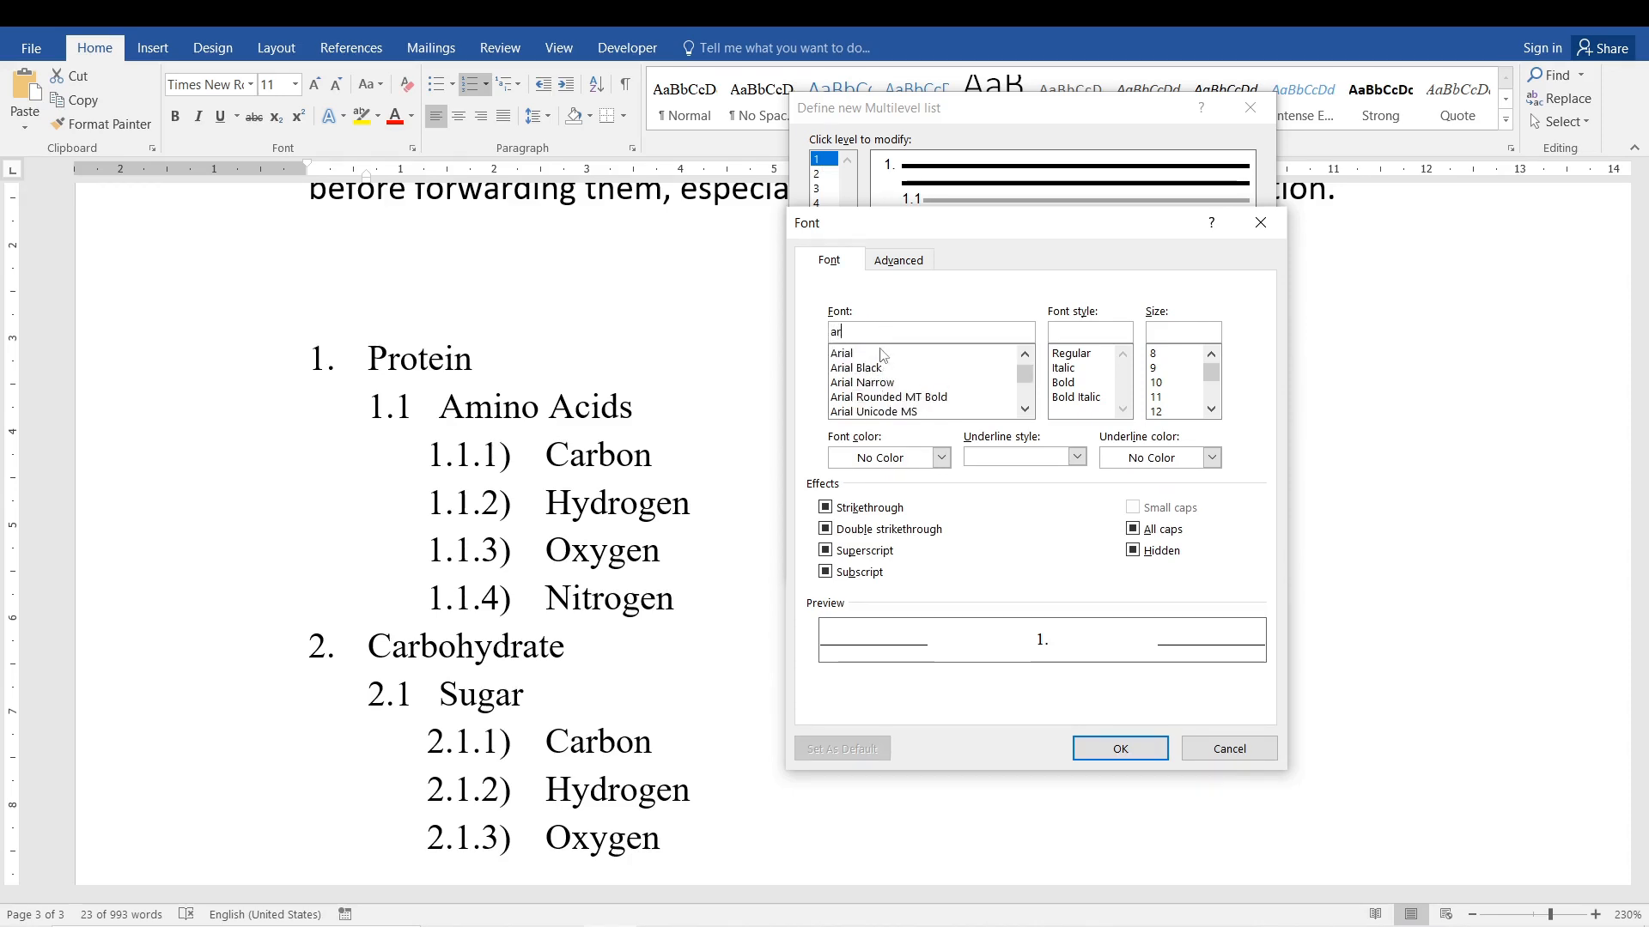
left_click(882, 355)
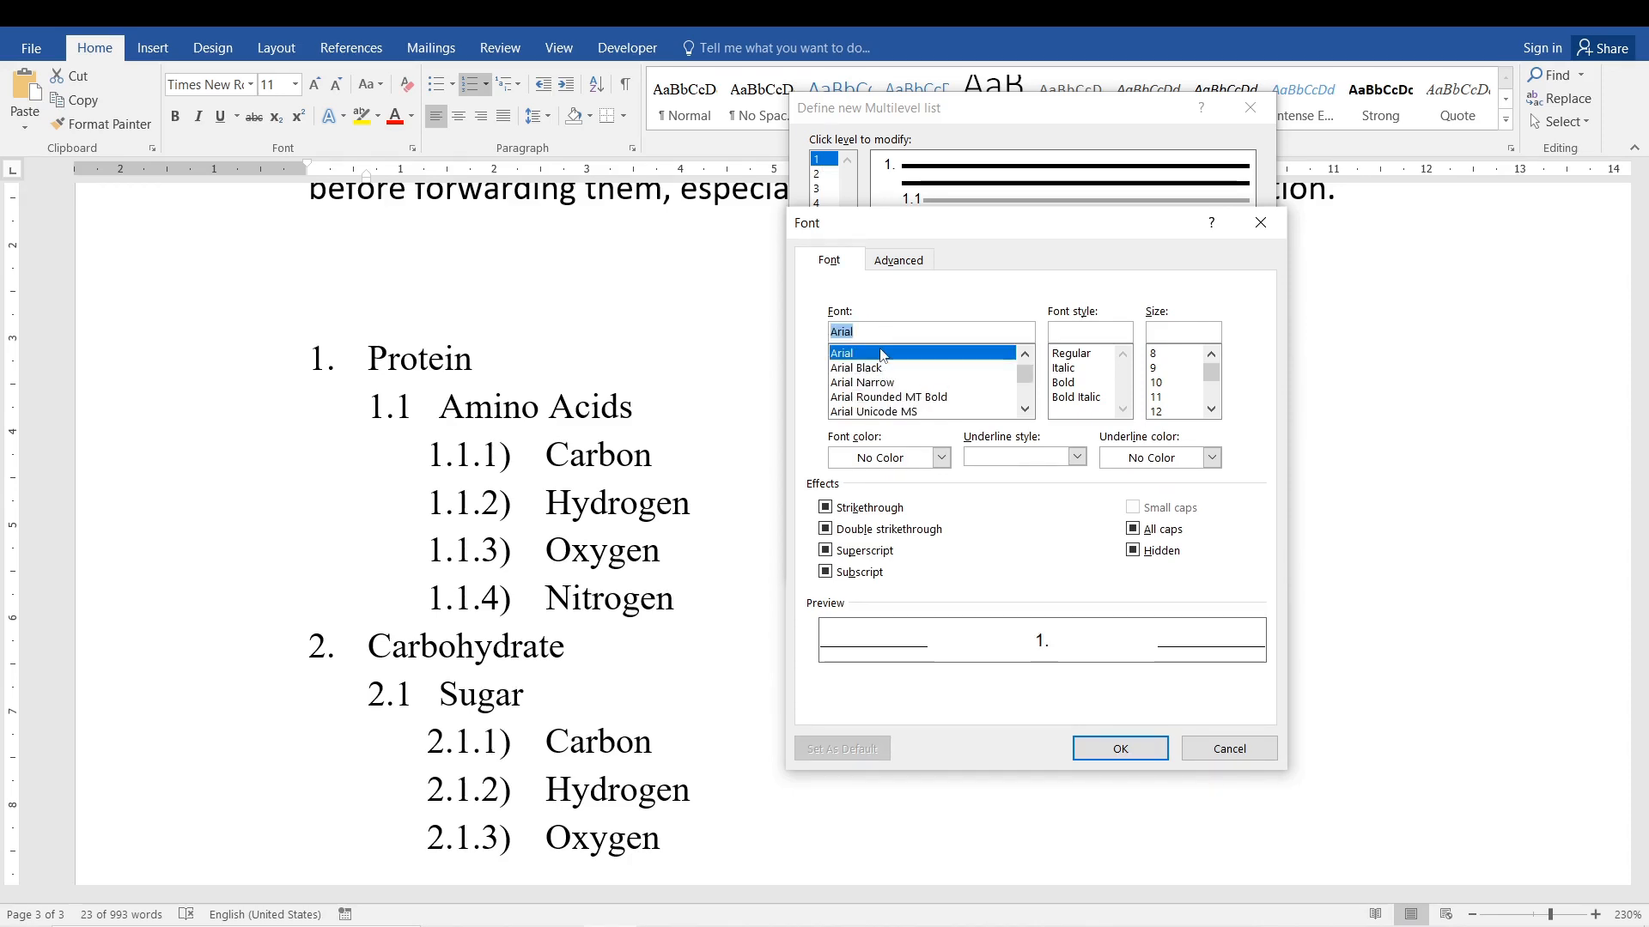
left_click(1103, 745)
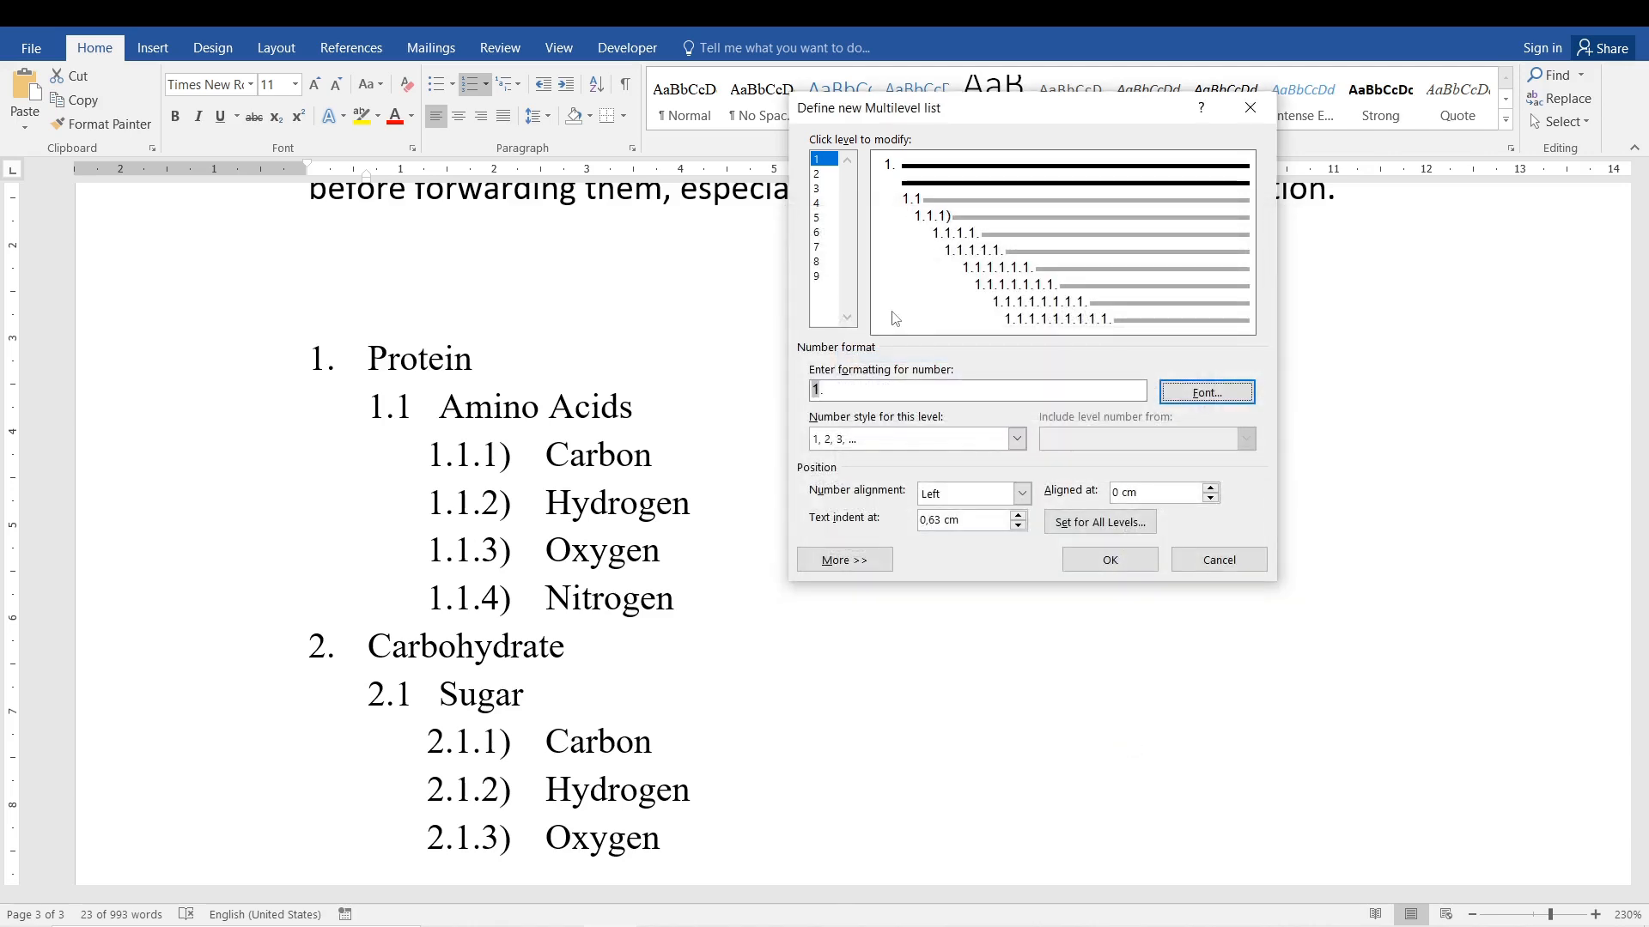
Set the level 2 number font to Times New Roman and open the font settings for the level 3 numbers.
left_click(820, 174)
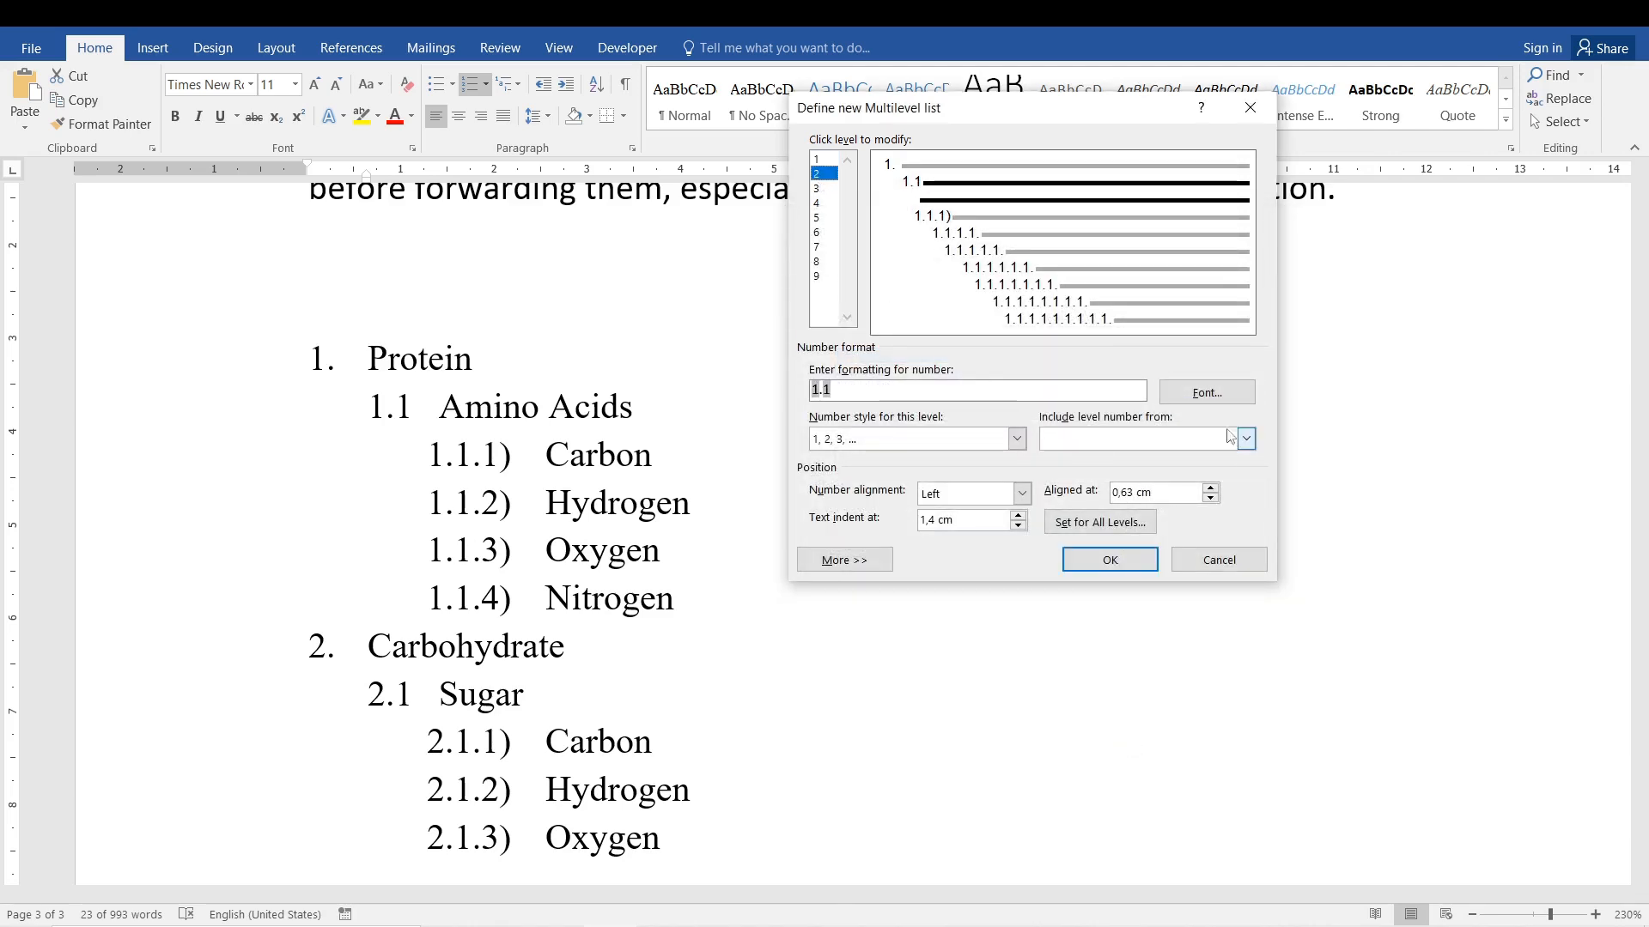
left_click(1207, 391)
type("tie")
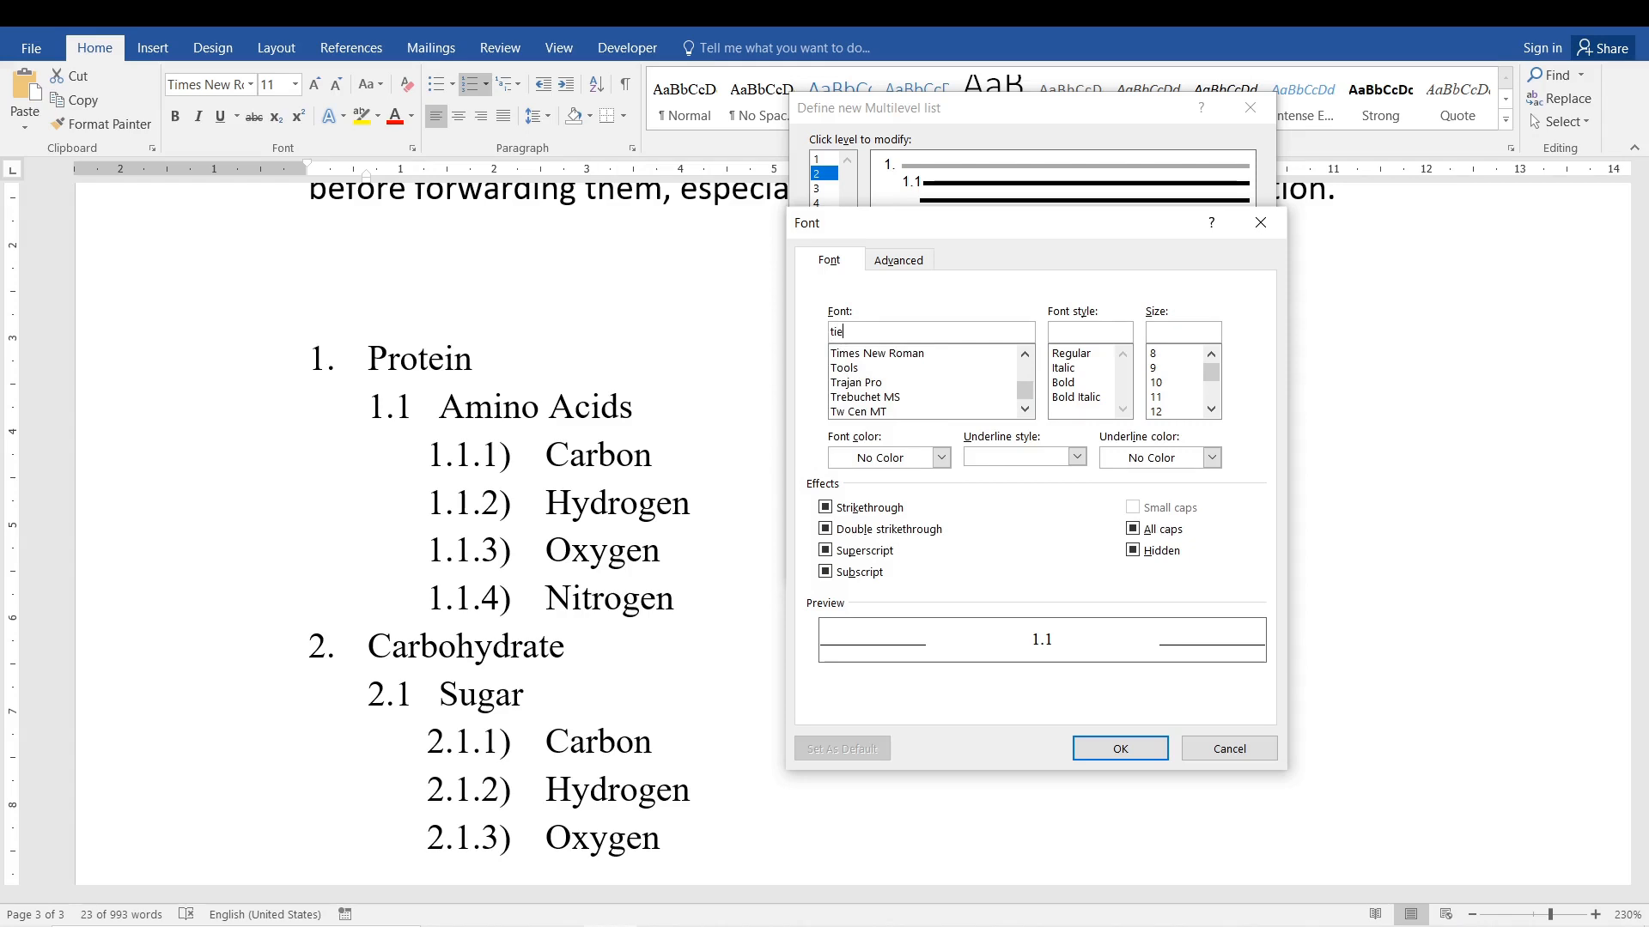
left_click(888, 353)
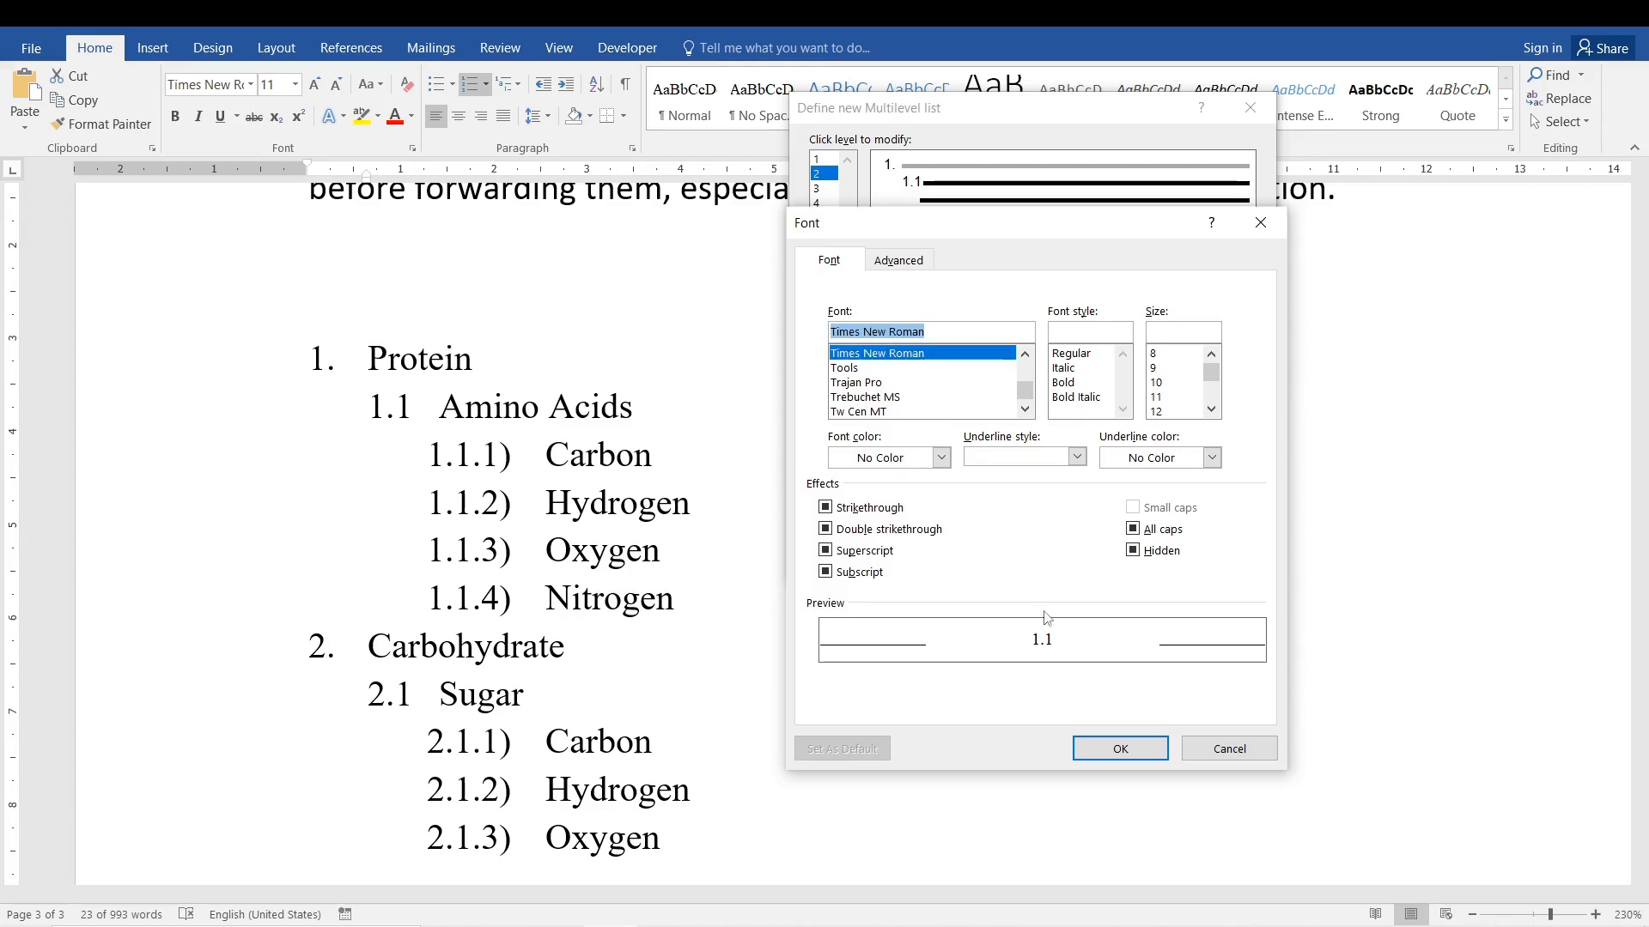
left_click(1104, 750)
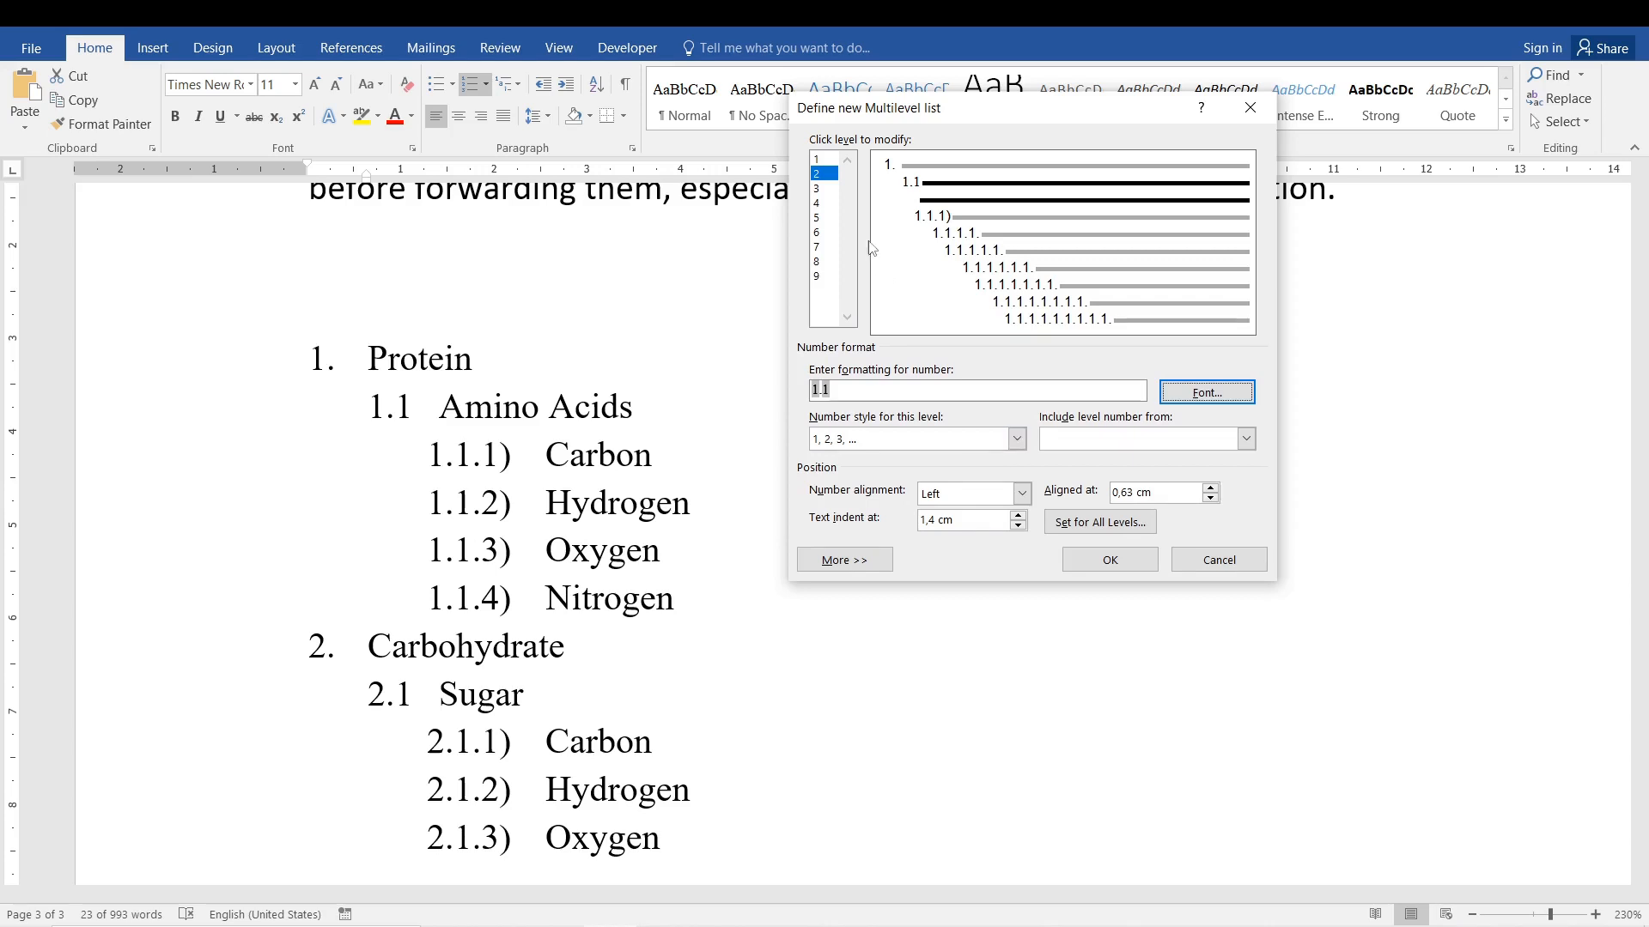
left_click(820, 188)
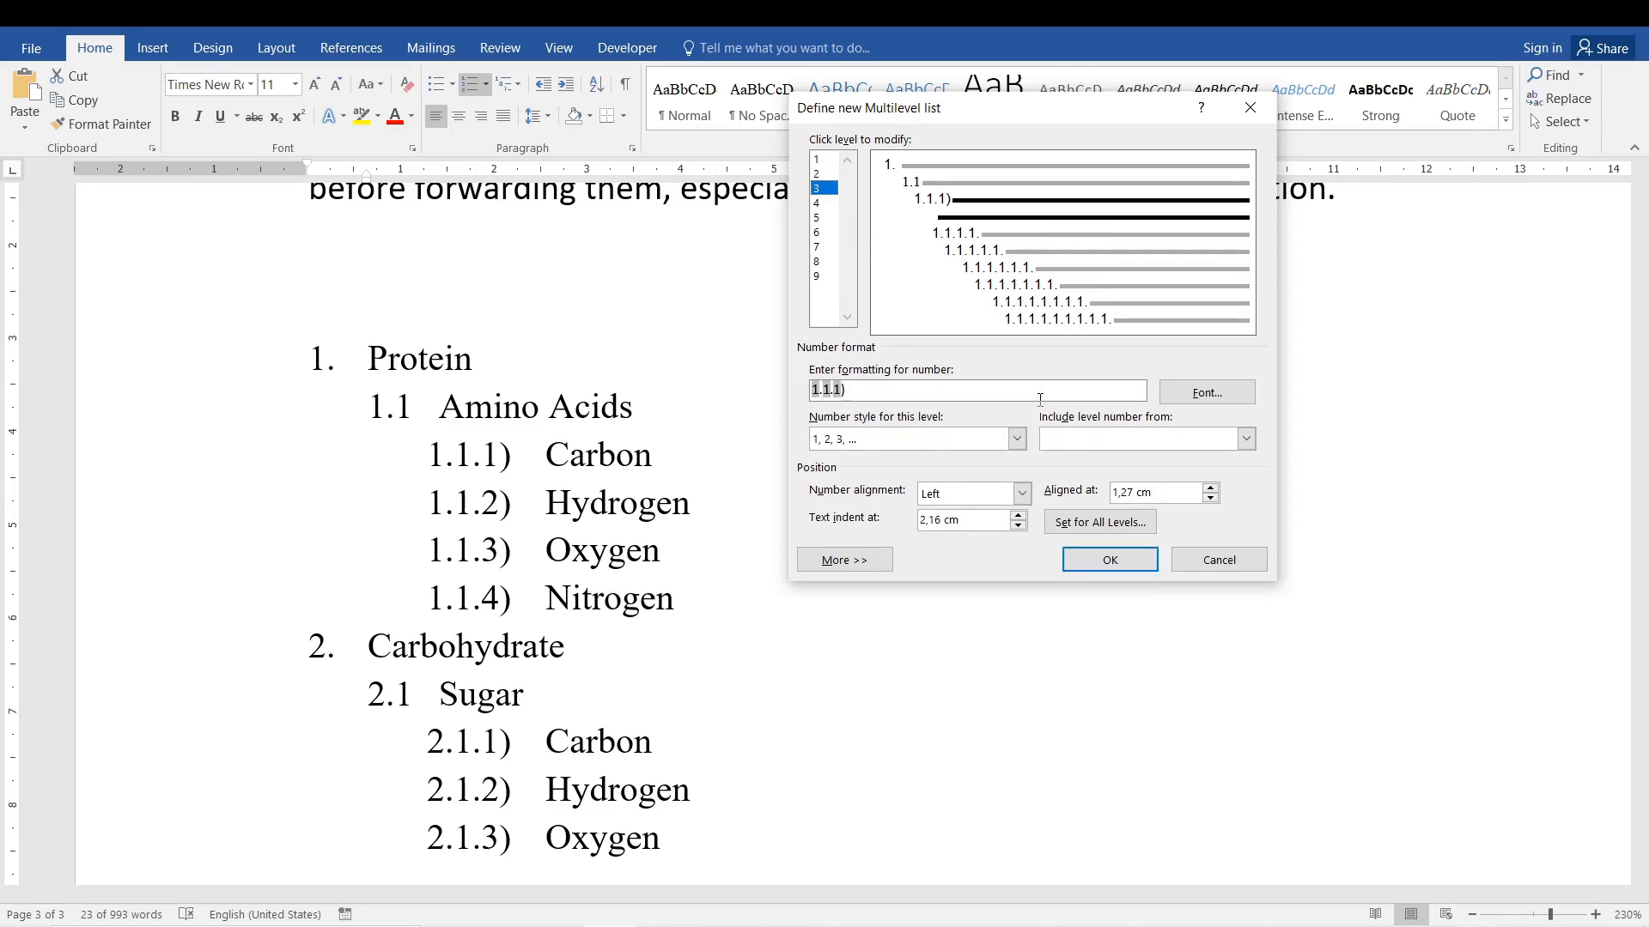
left_click(1206, 392)
Try several Adobe fonts for the level 3 numbers, including Adobe Caslon Pro Bold, Adobe Fangsong Std R, Adobe Gothic Std B and Adobe Ming Std L.
left_click(900, 371)
left_click(900, 383)
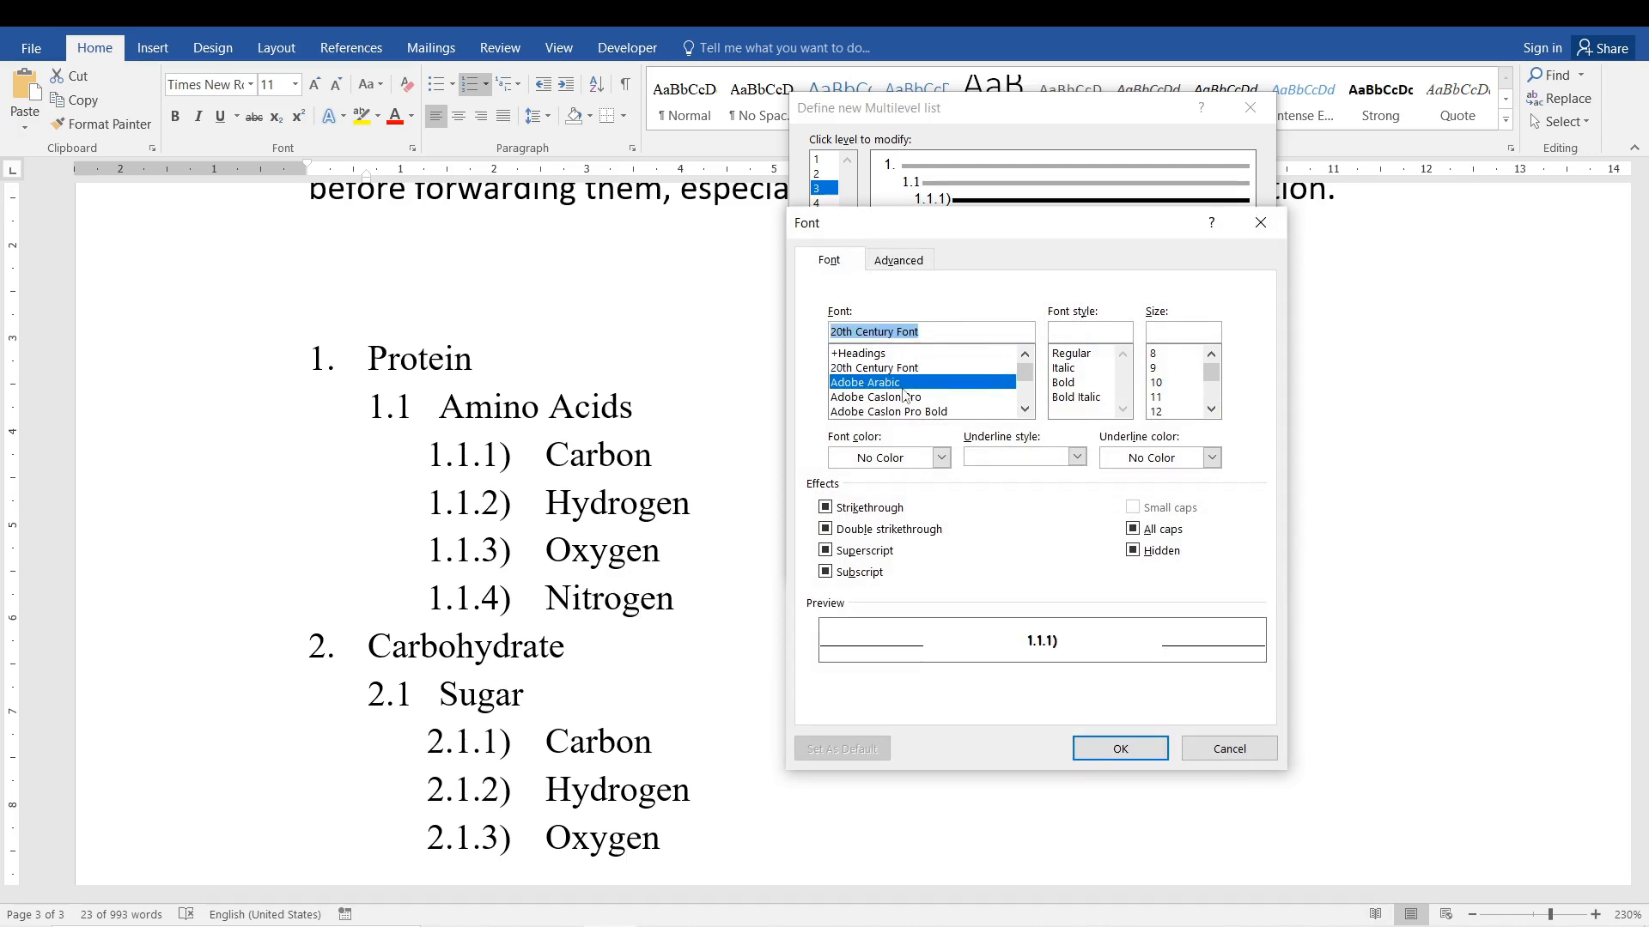
left_click(872, 411)
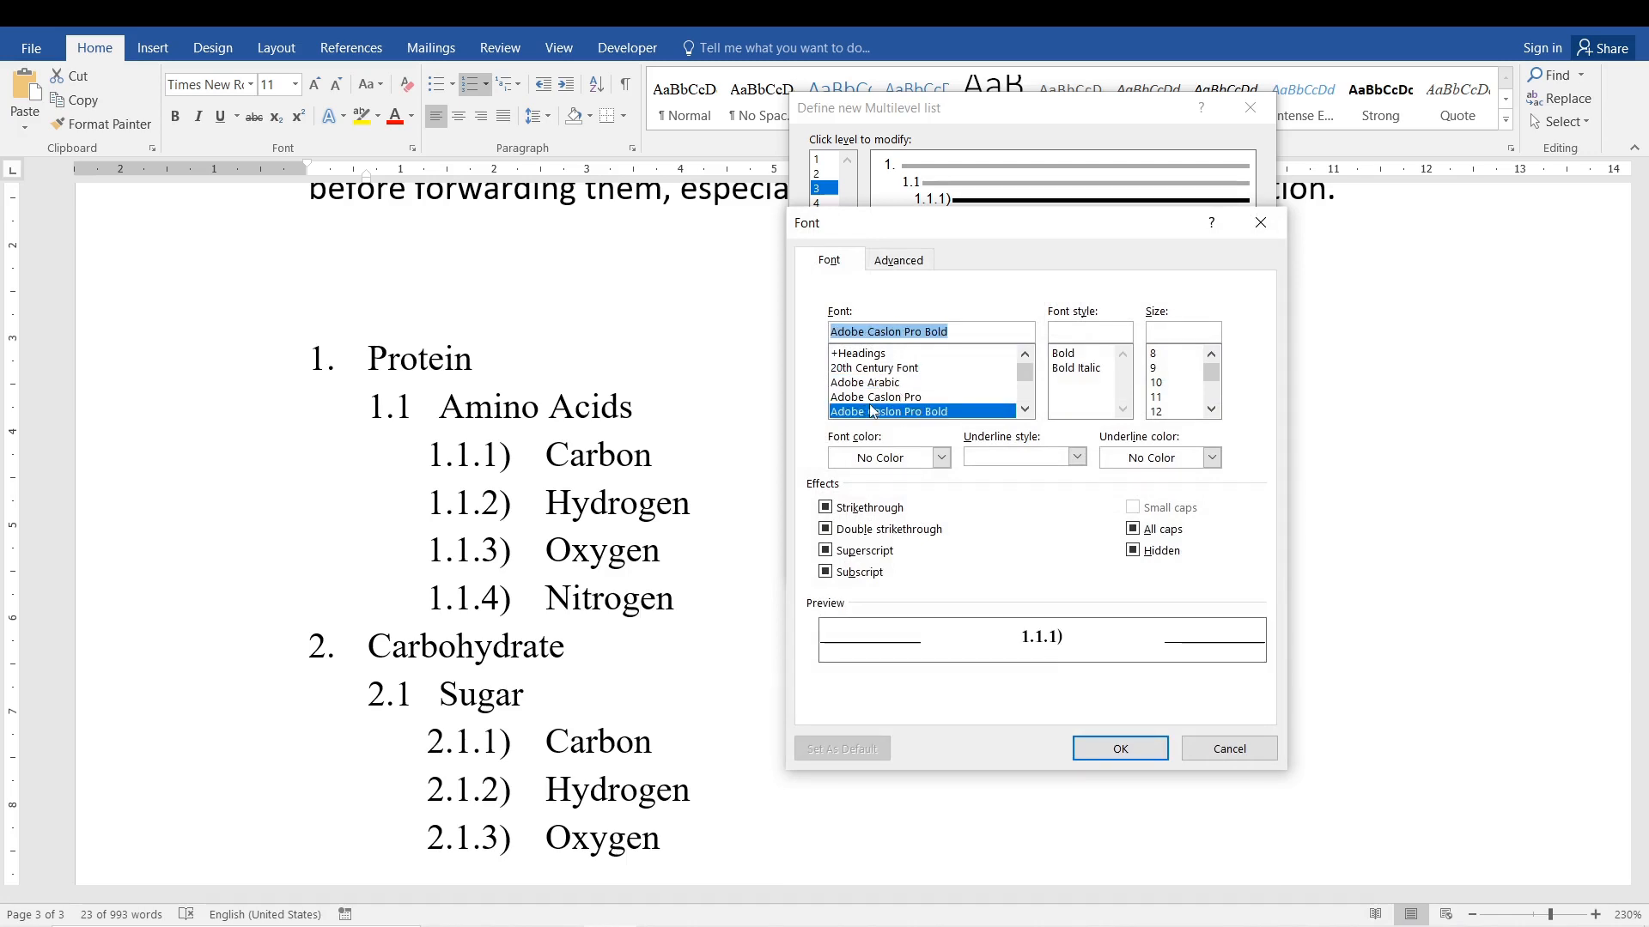
left_click(1025, 397)
left_click(953, 397)
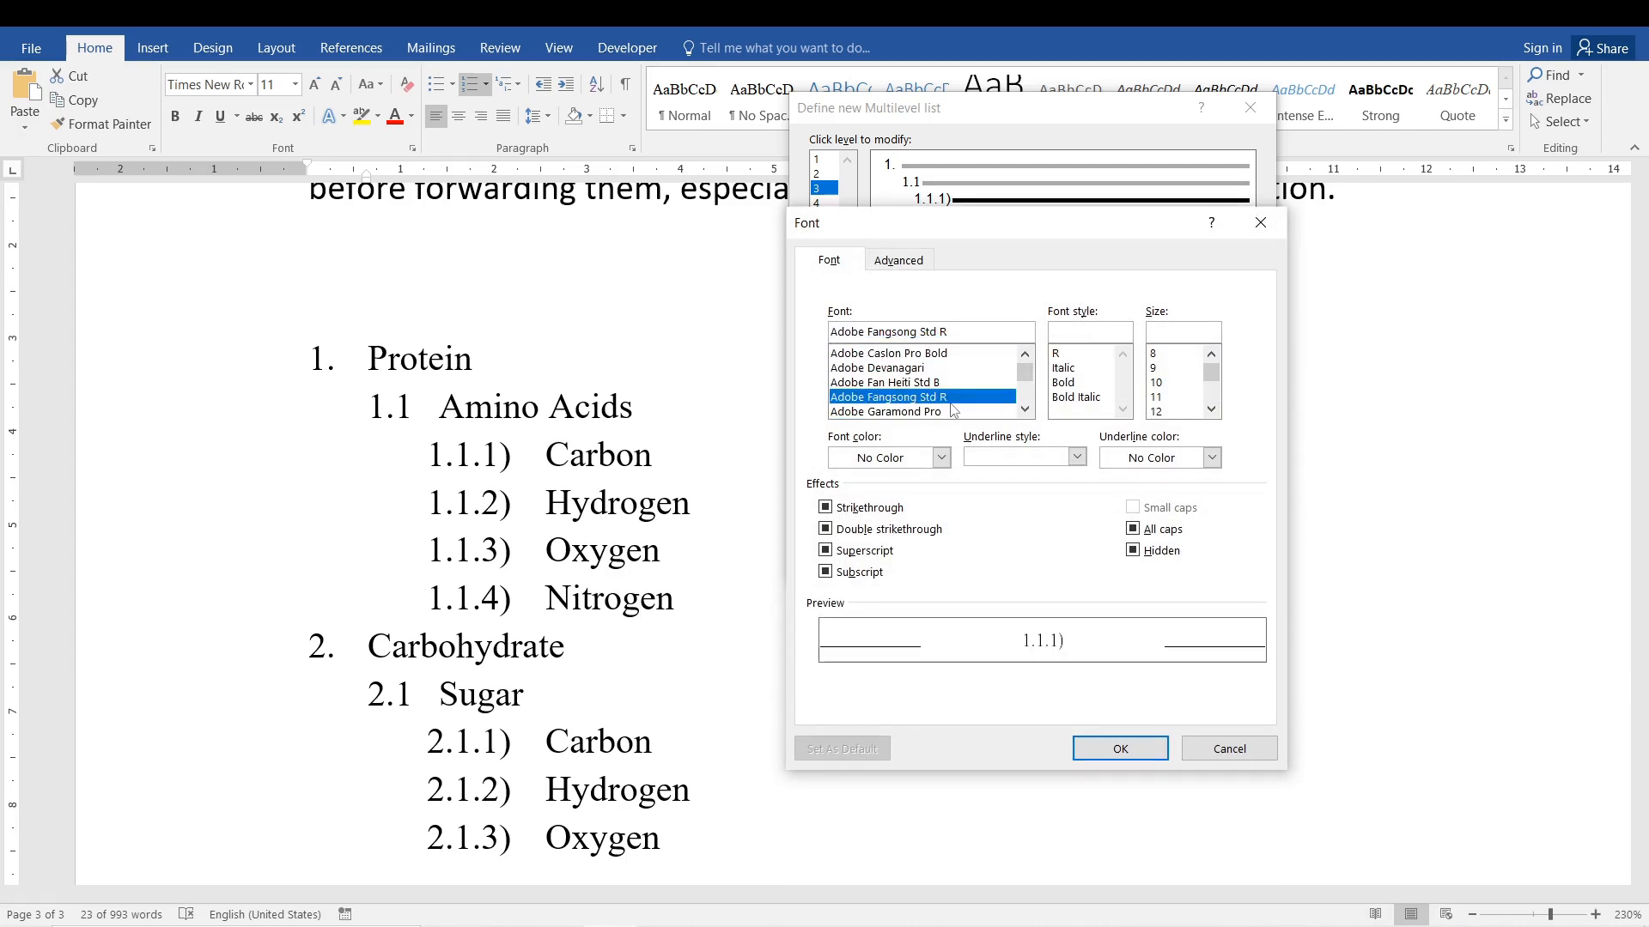
key("Down")
key("Down")
key("Down")
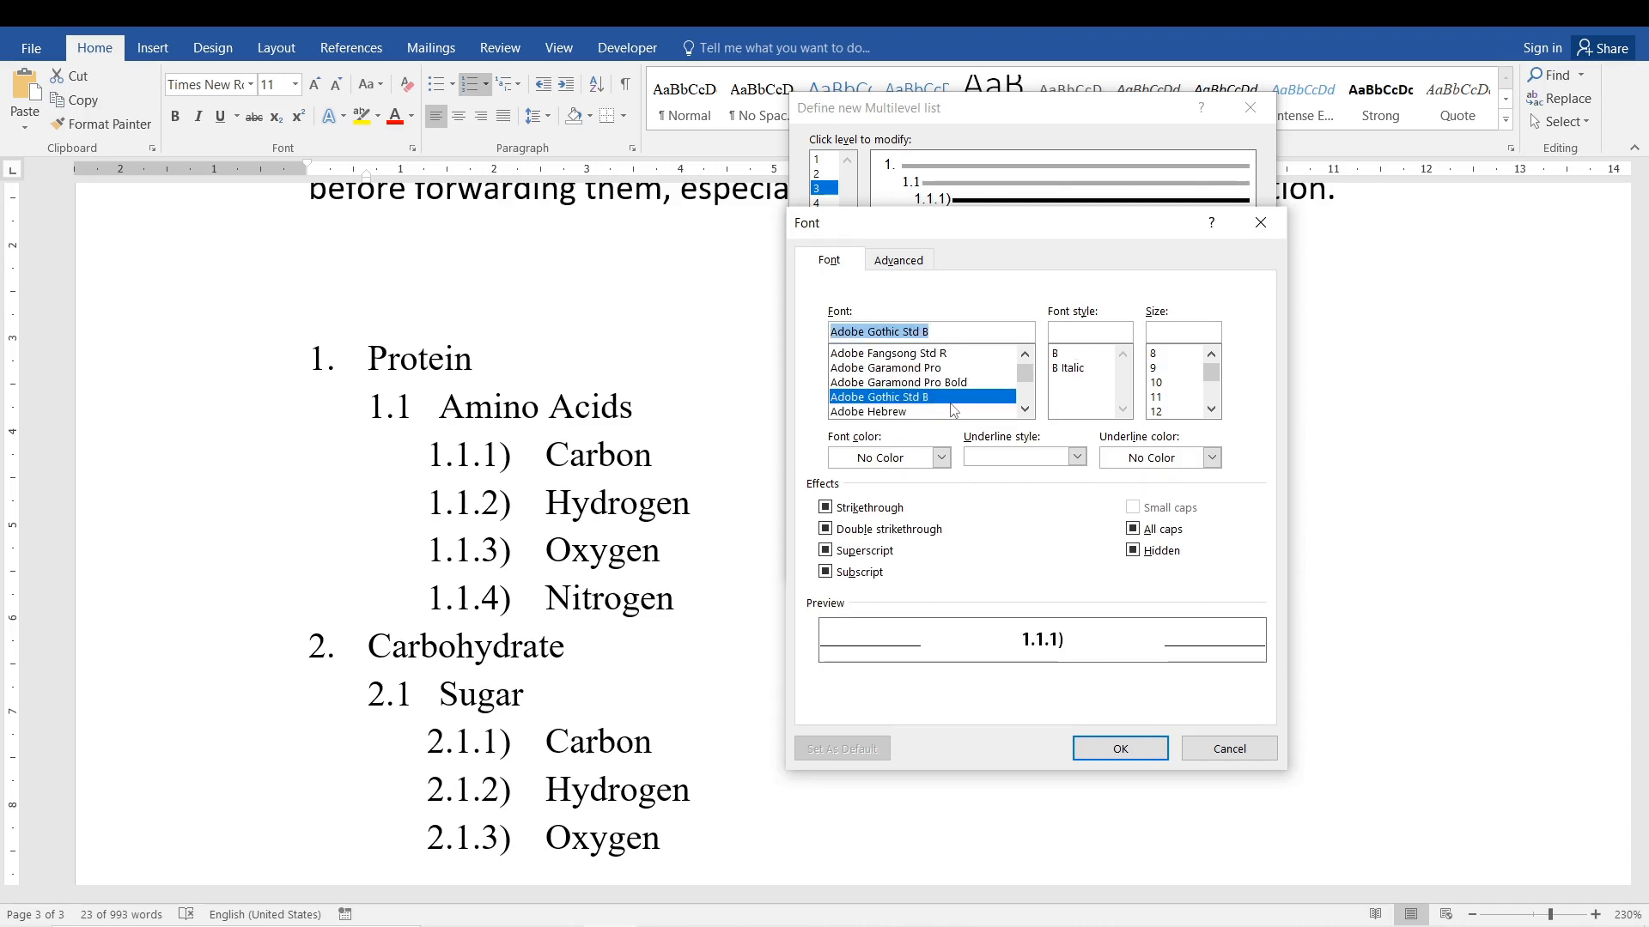
key("Down")
key("Down")
key("Down")
key("Down")
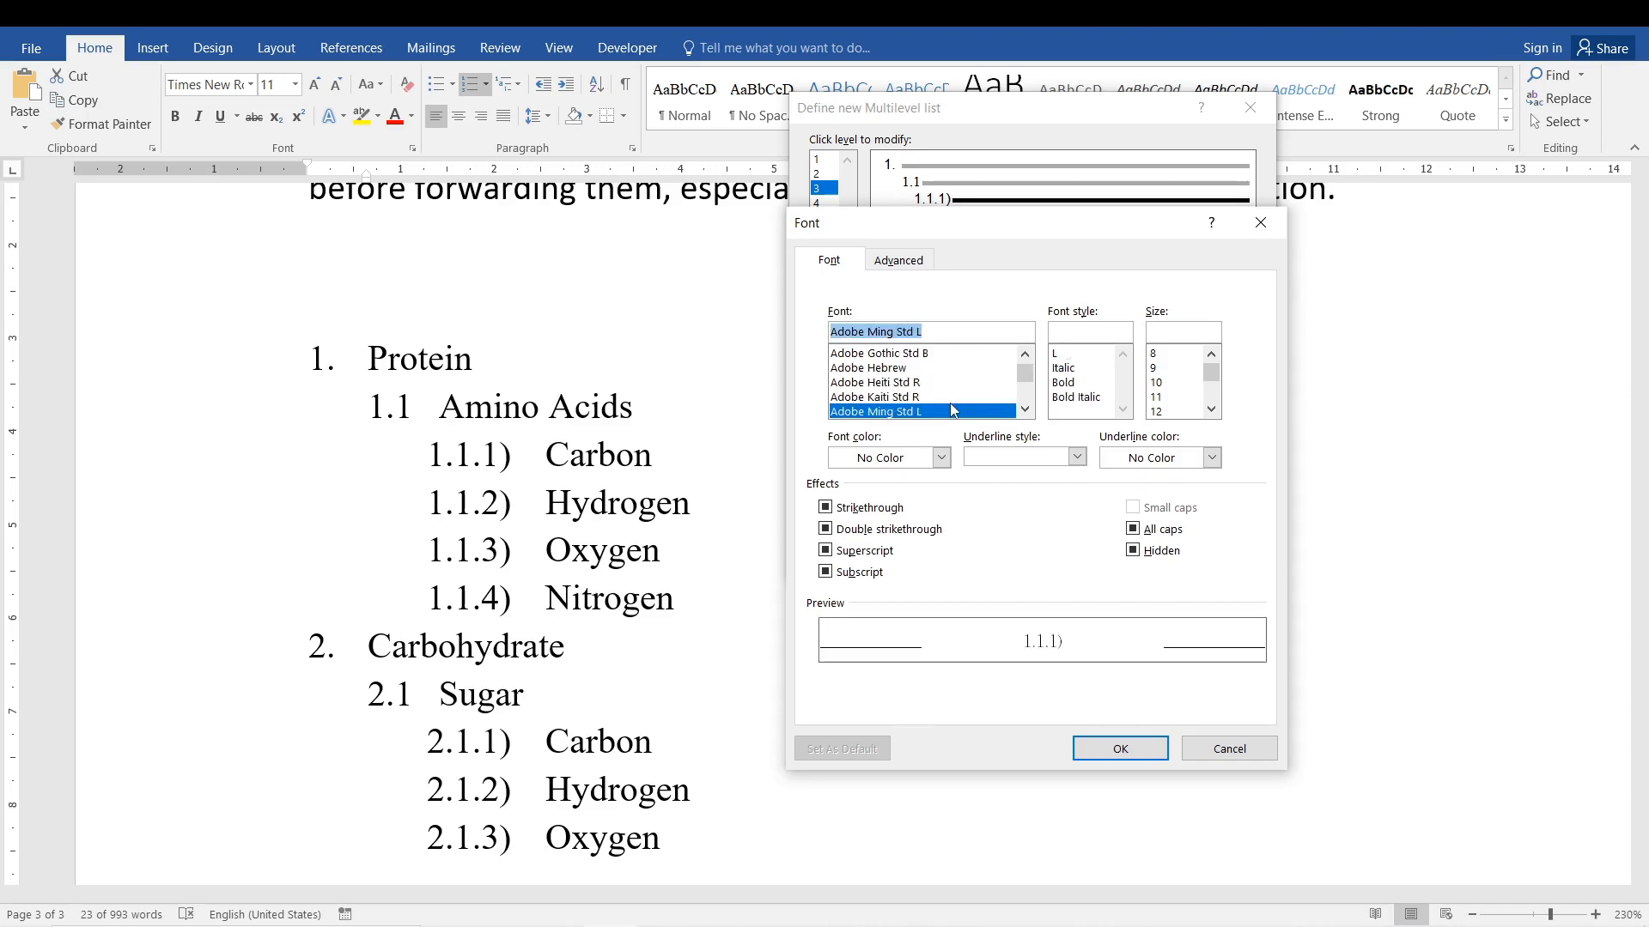
Try Impact, Centaur and Century Gothic as the font for the level 3 numbers.
left_click_drag(941, 331, 830, 331)
type("impact")
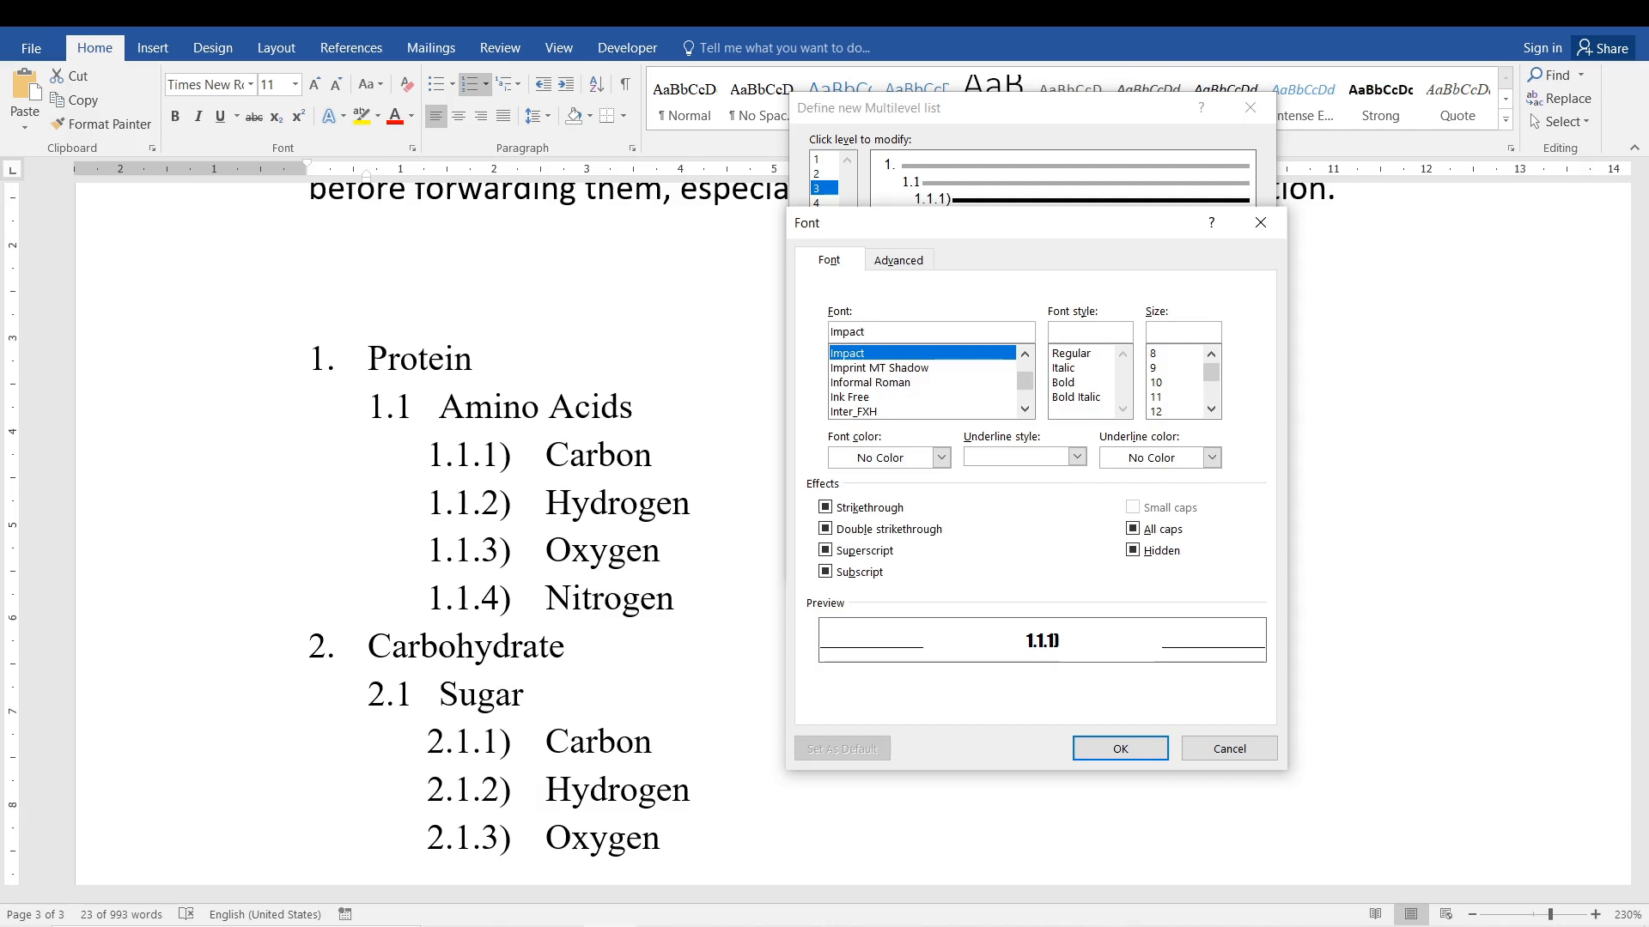
key("BackSpace")
key("BackSpace")
key("BackSpace")
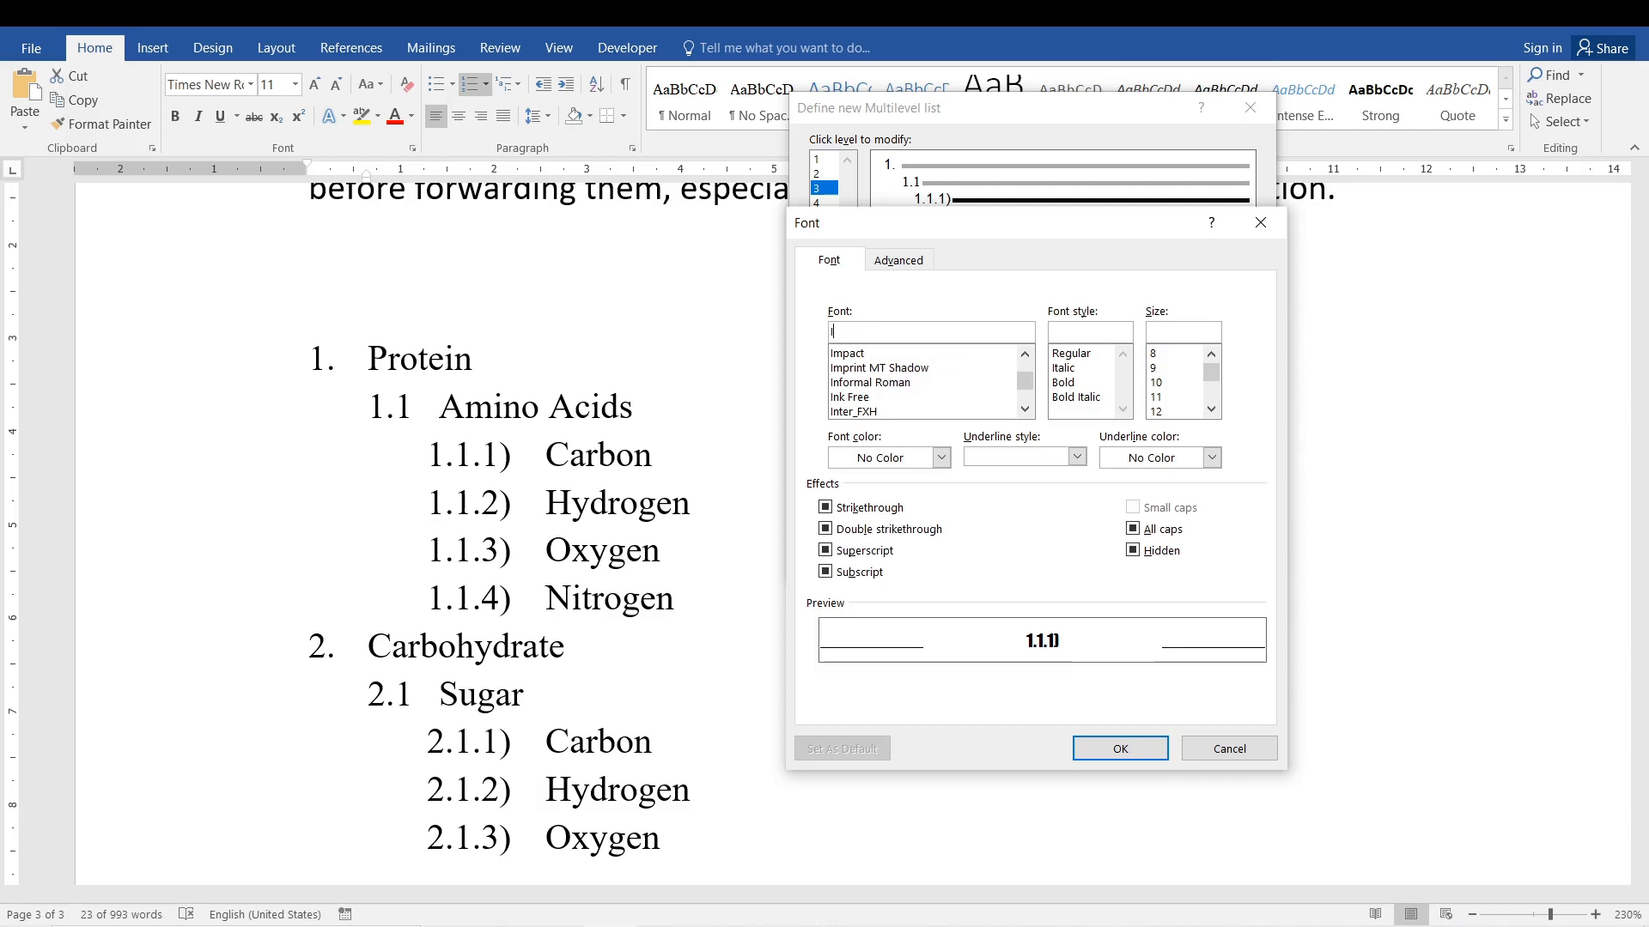
type("caste")
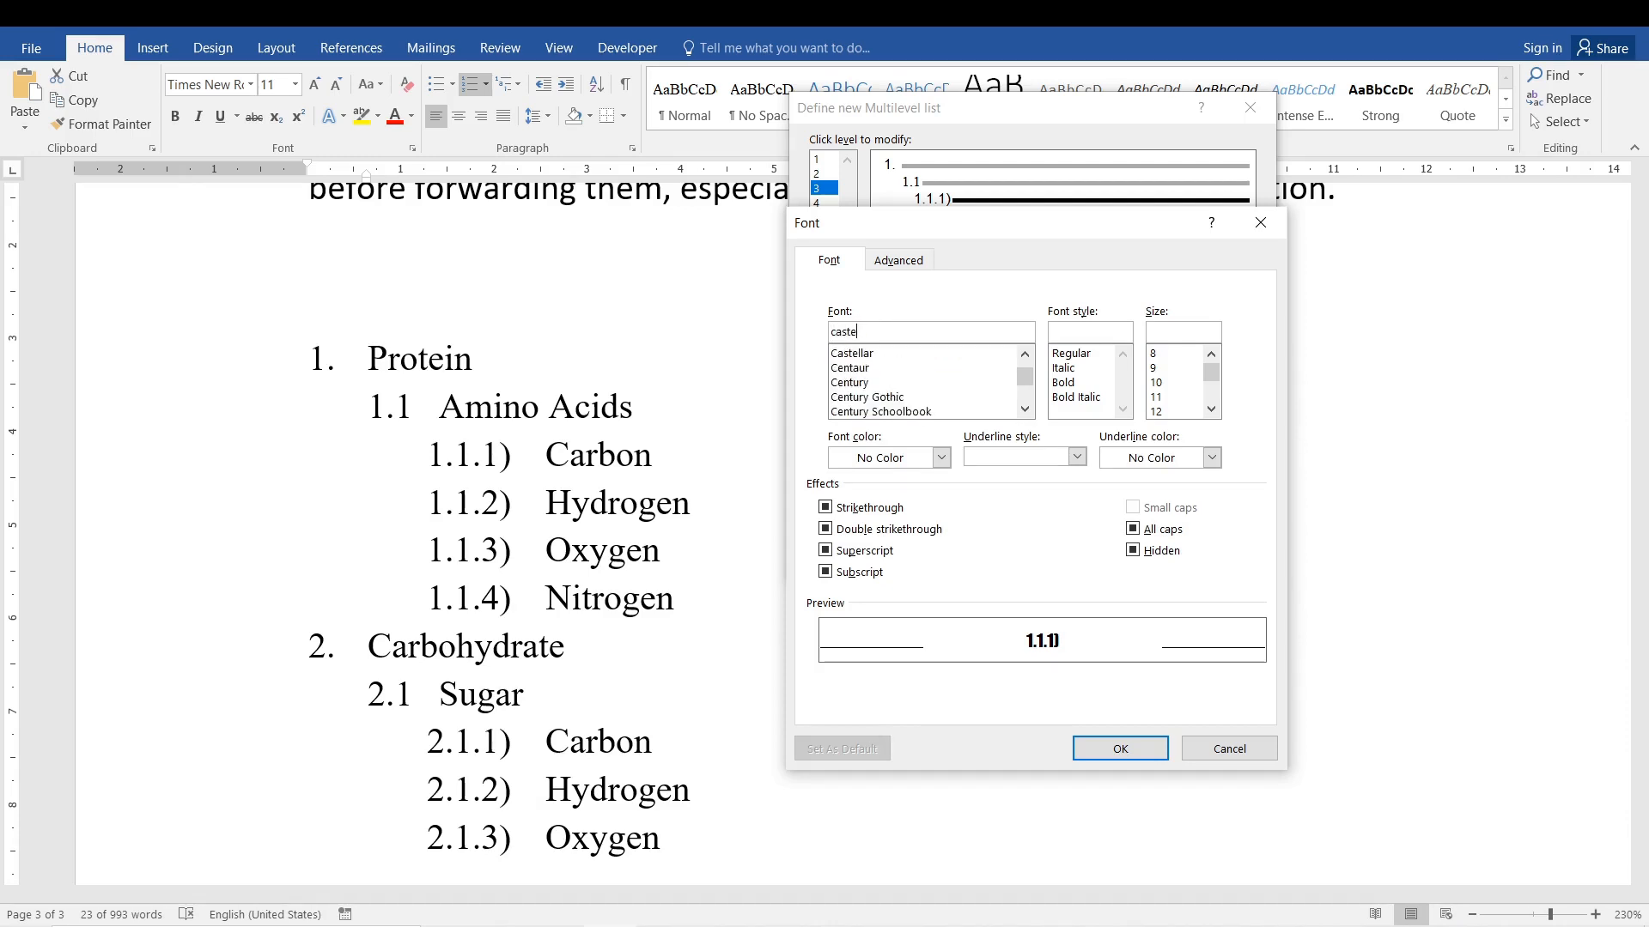
left_click(902, 355)
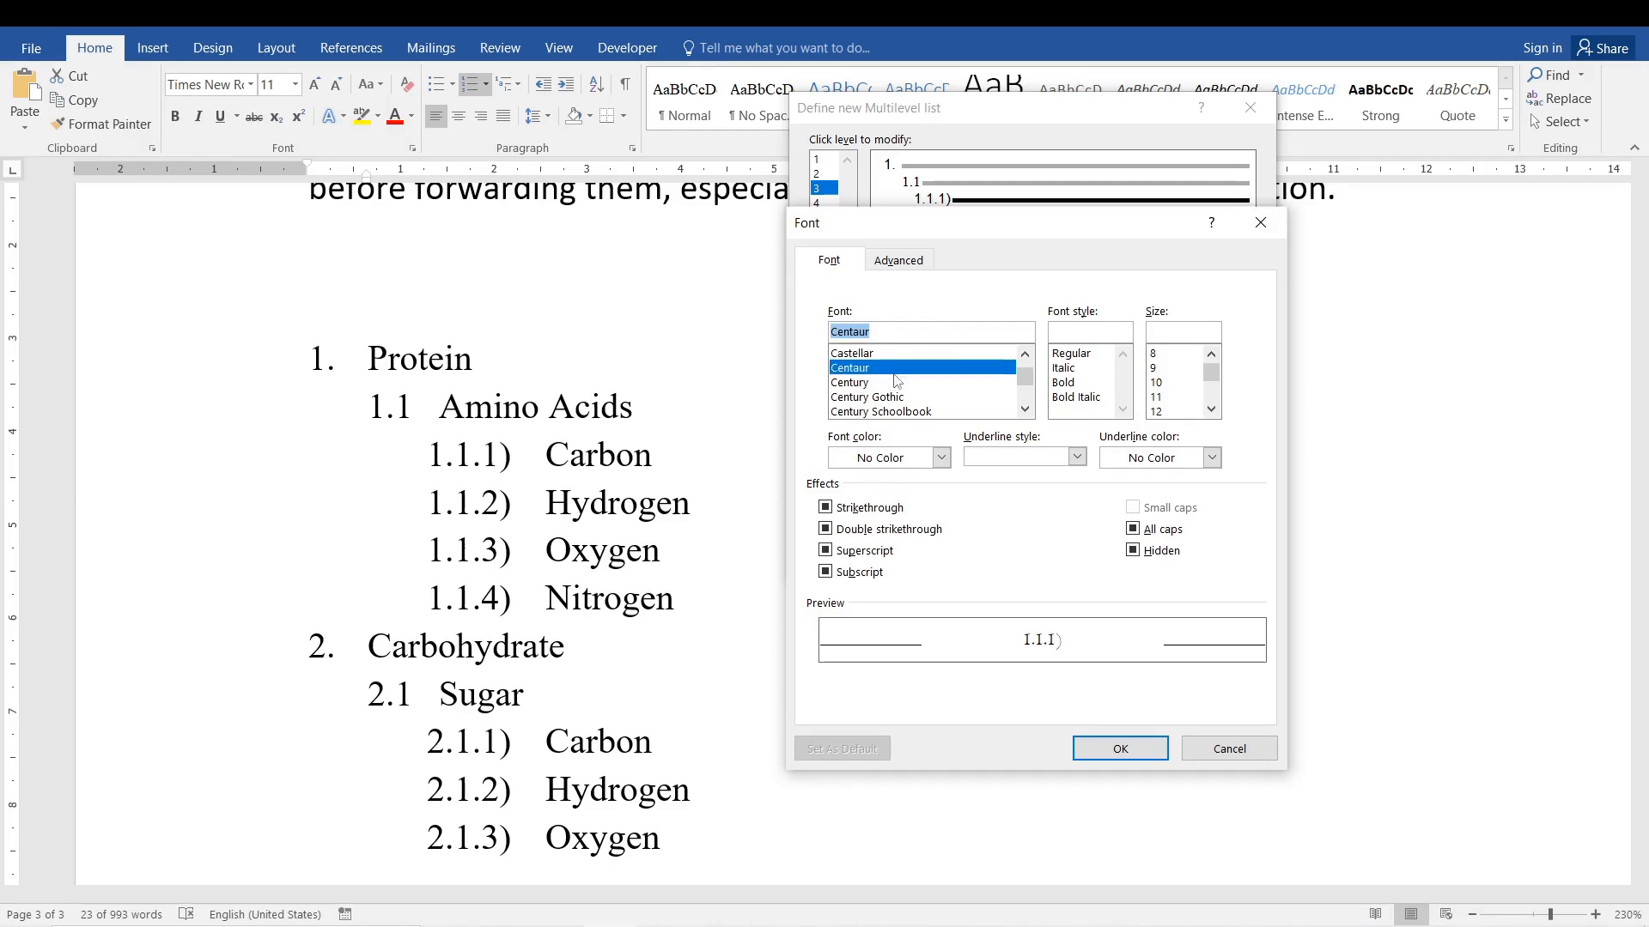
left_click(957, 398)
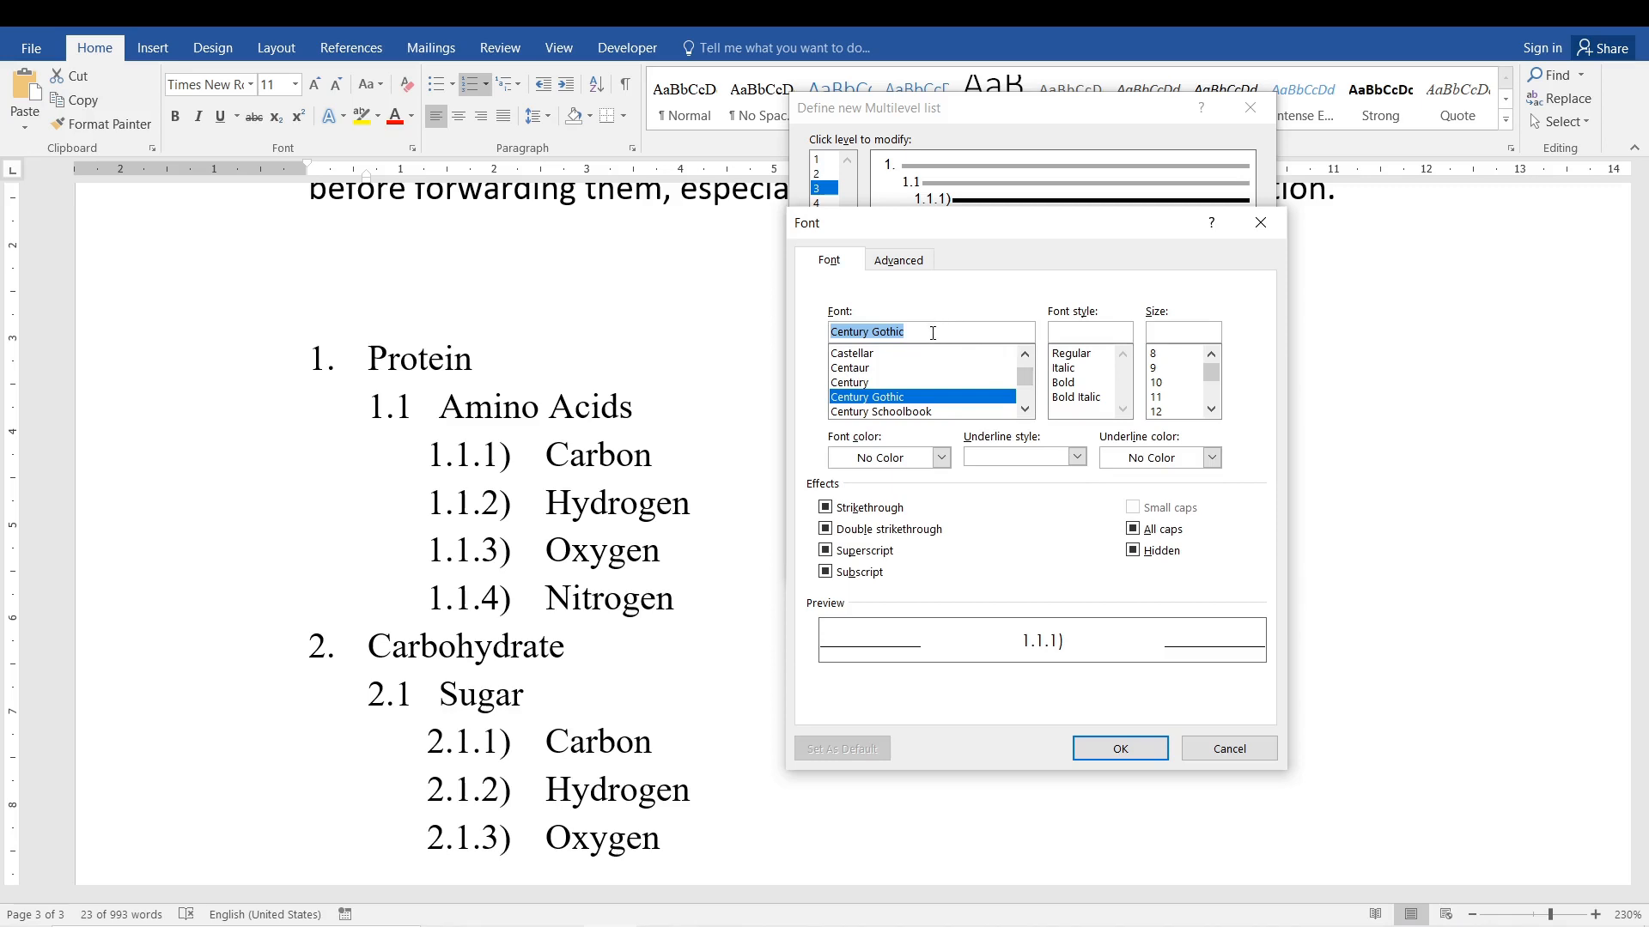
Set the level 3 number font to Calibri, Italic, size 9.
type("calib")
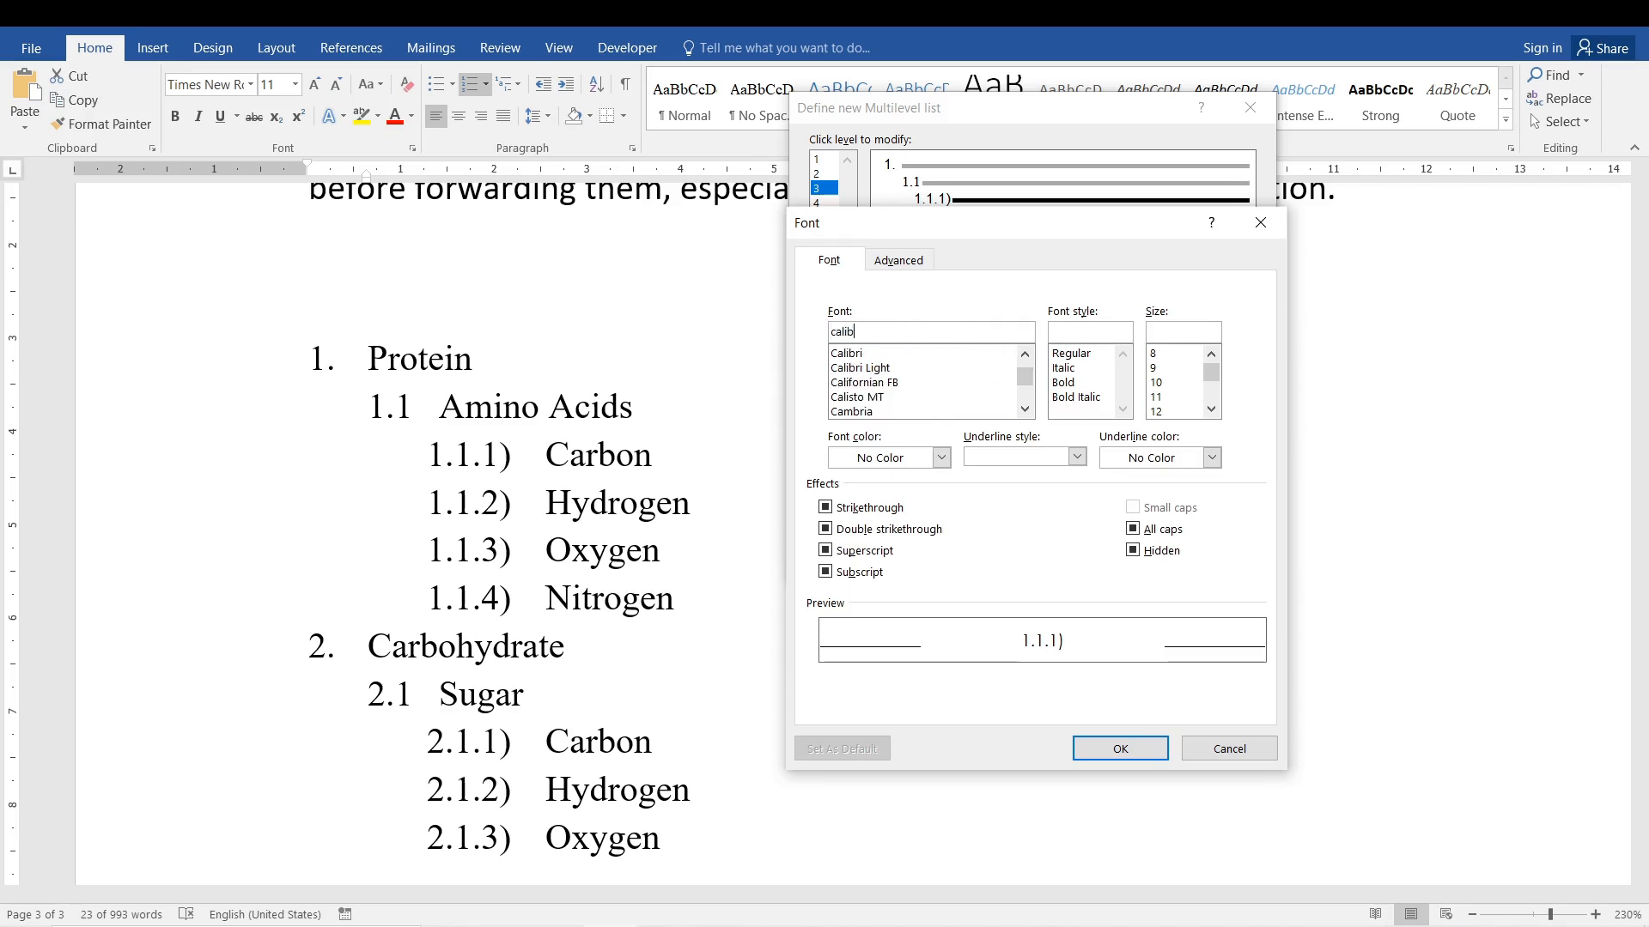
type("ri")
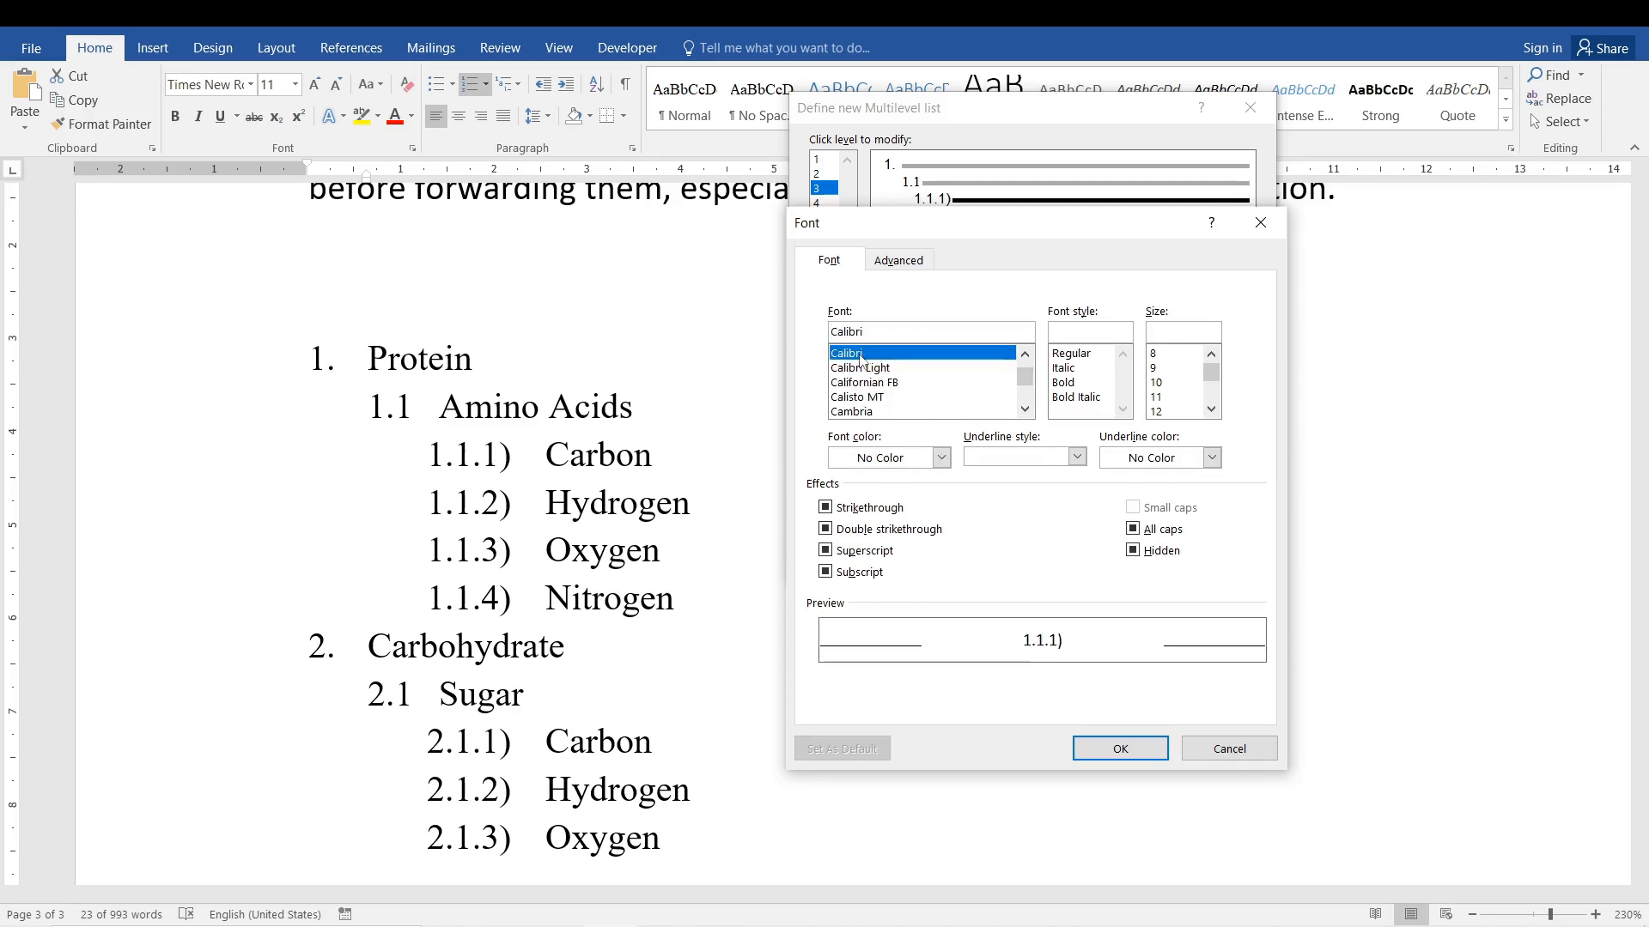
left_click(881, 377)
left_click(870, 355)
left_click(1064, 367)
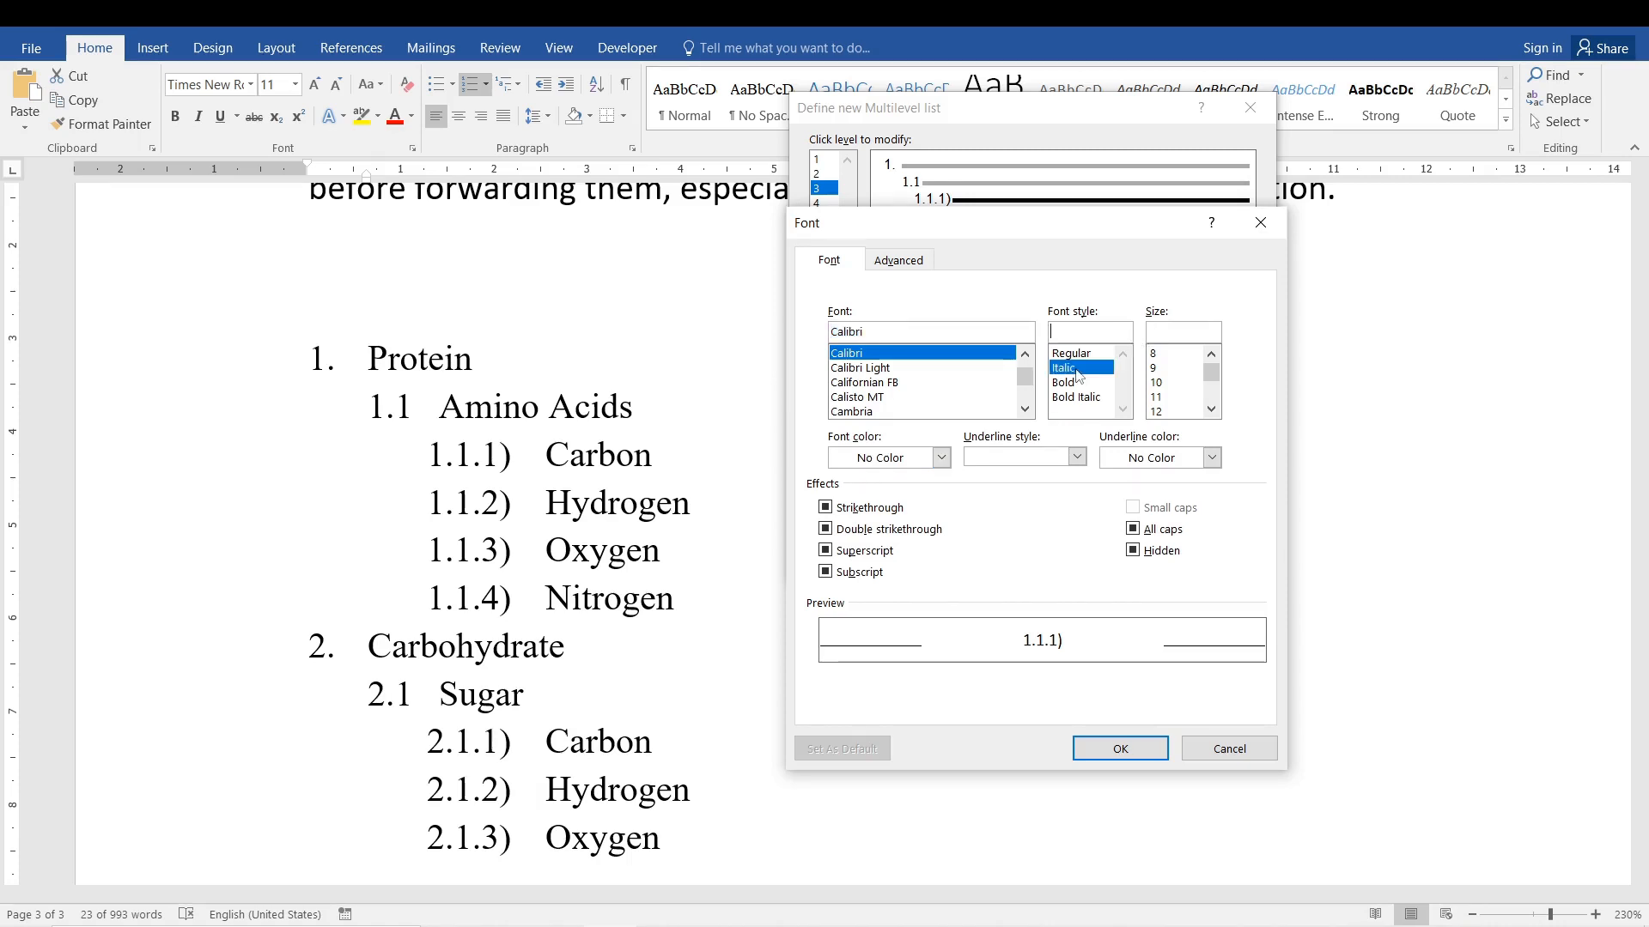
left_click(1155, 356)
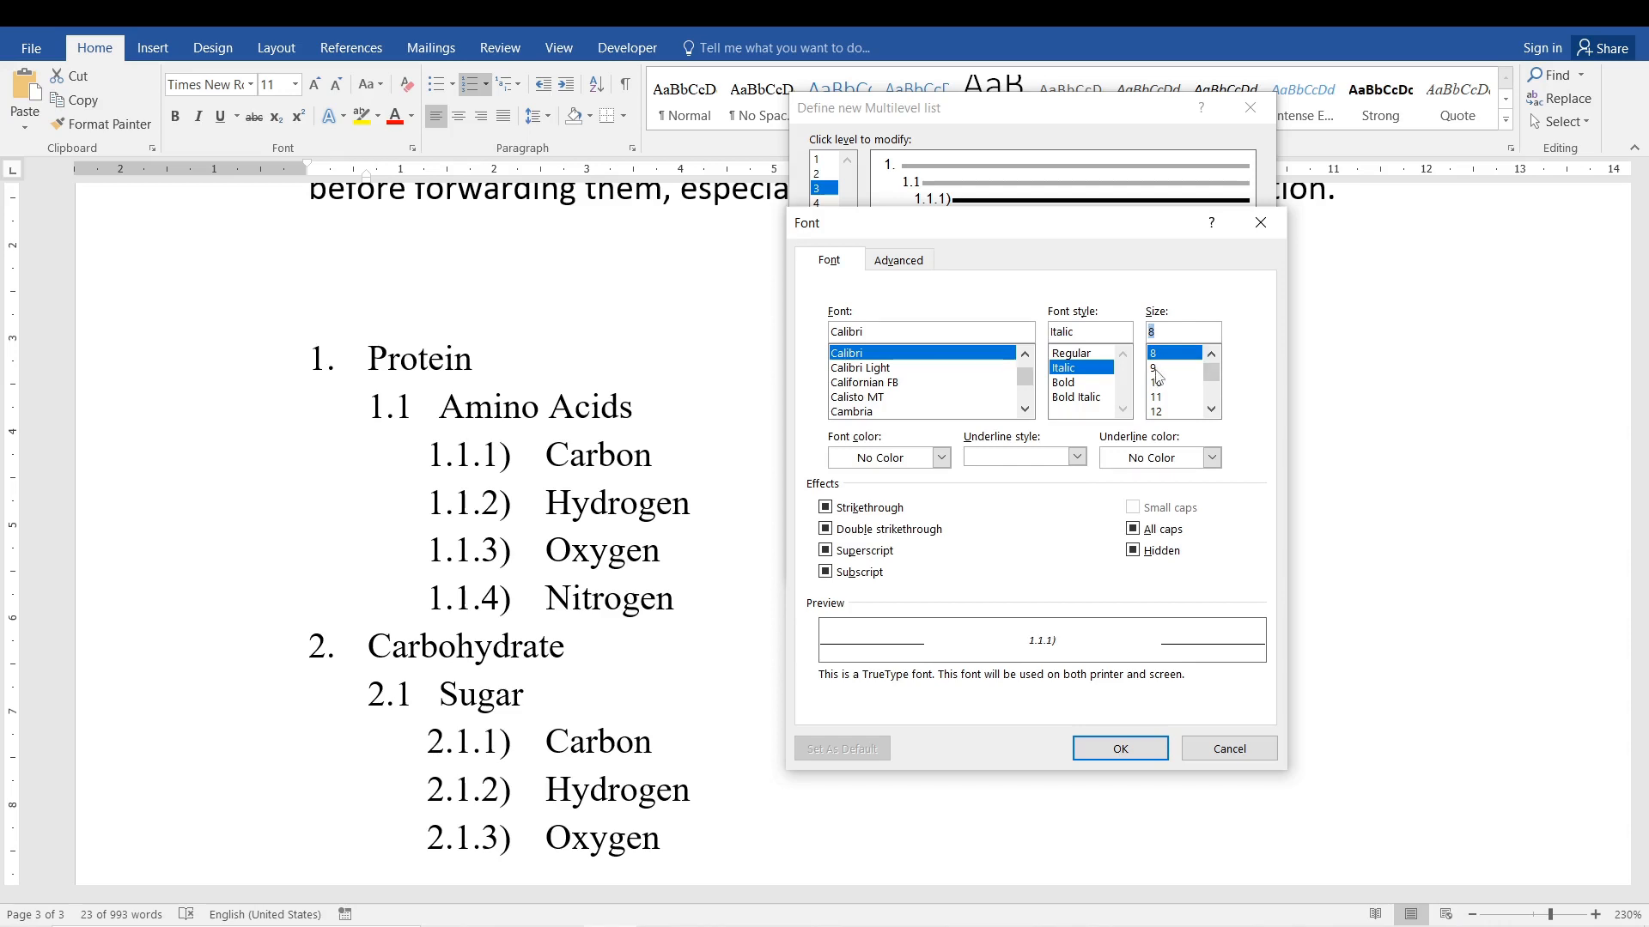
key("Return")
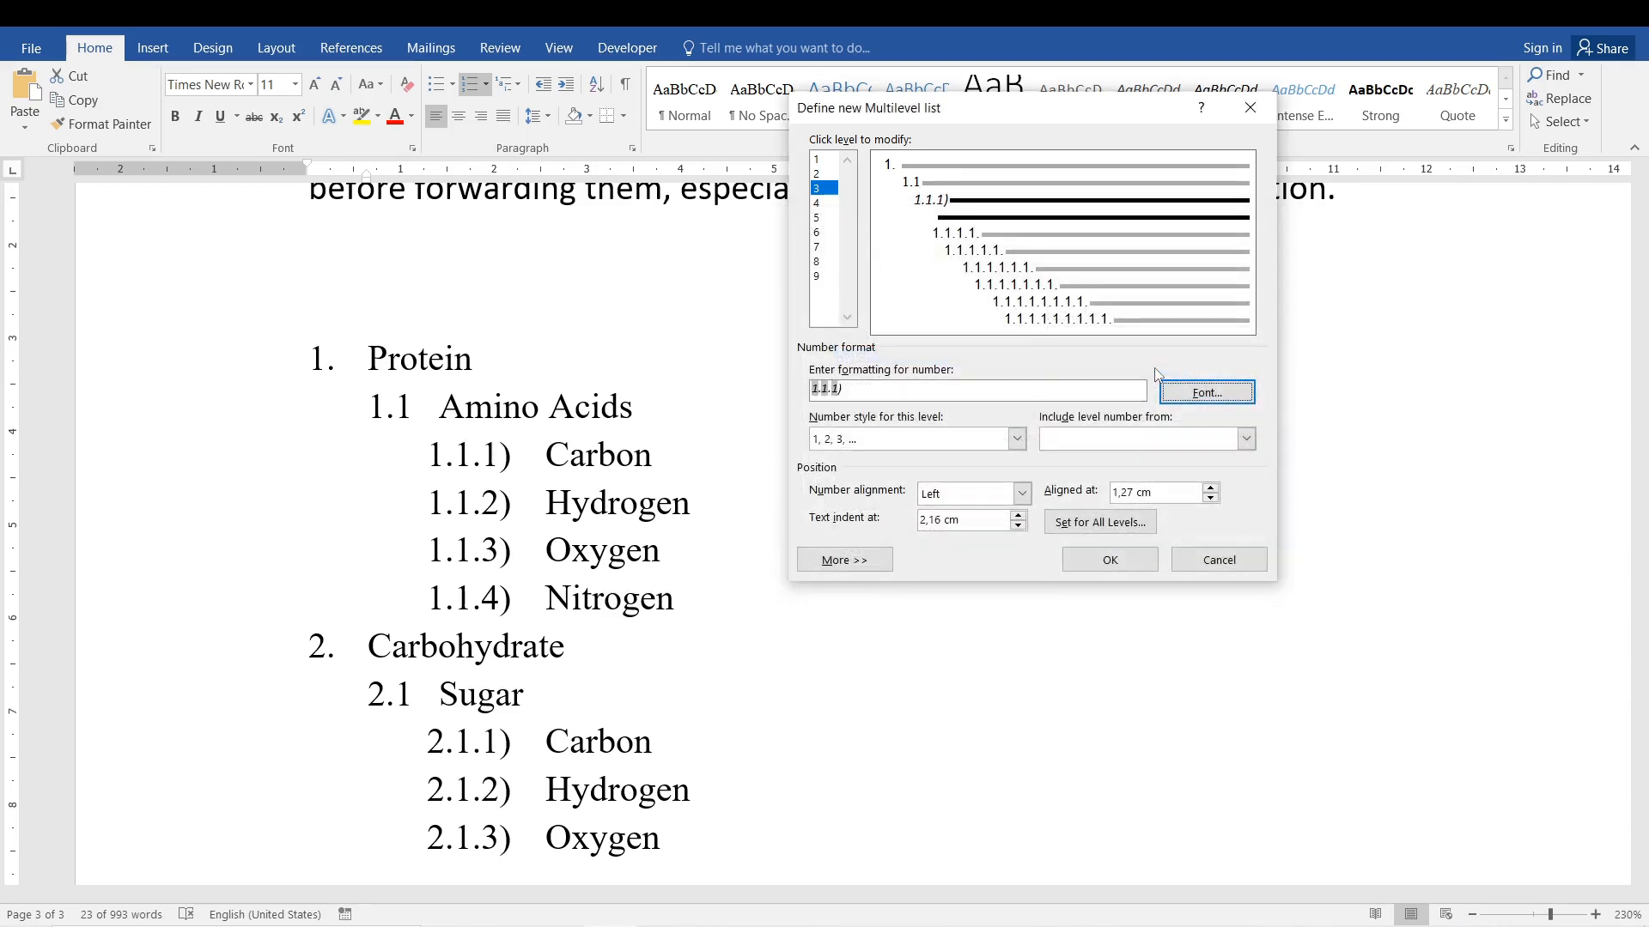
Color the level 3 numbers orange and apply the new multilevel list definition to the nutrient list.
left_click(1199, 389)
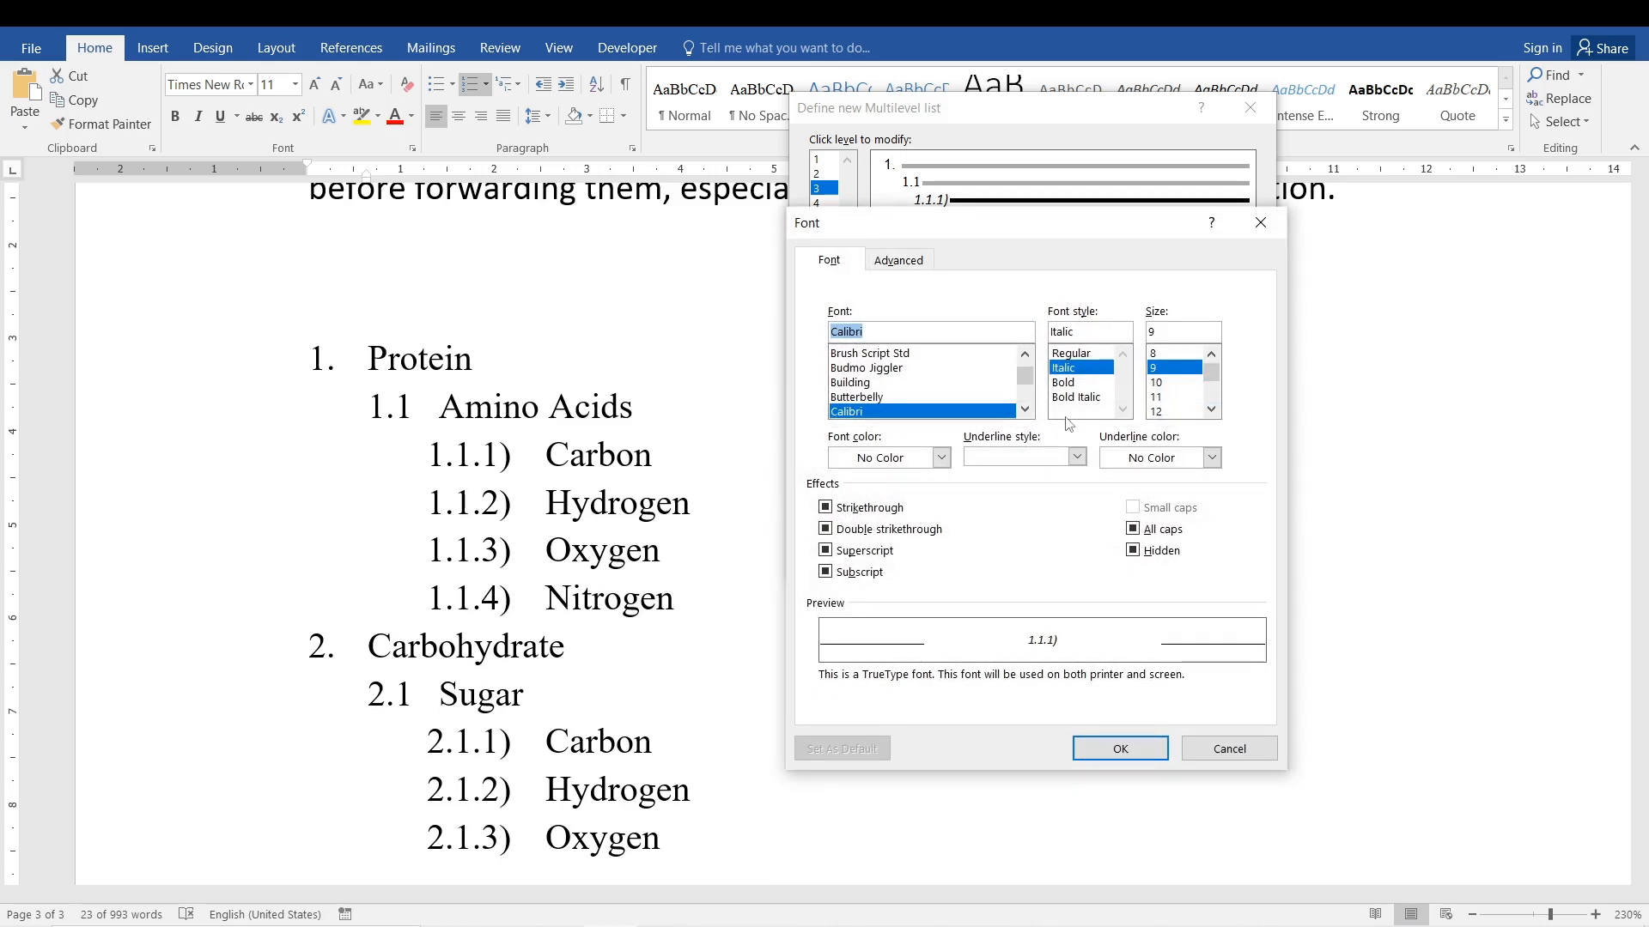
left_click(1075, 457)
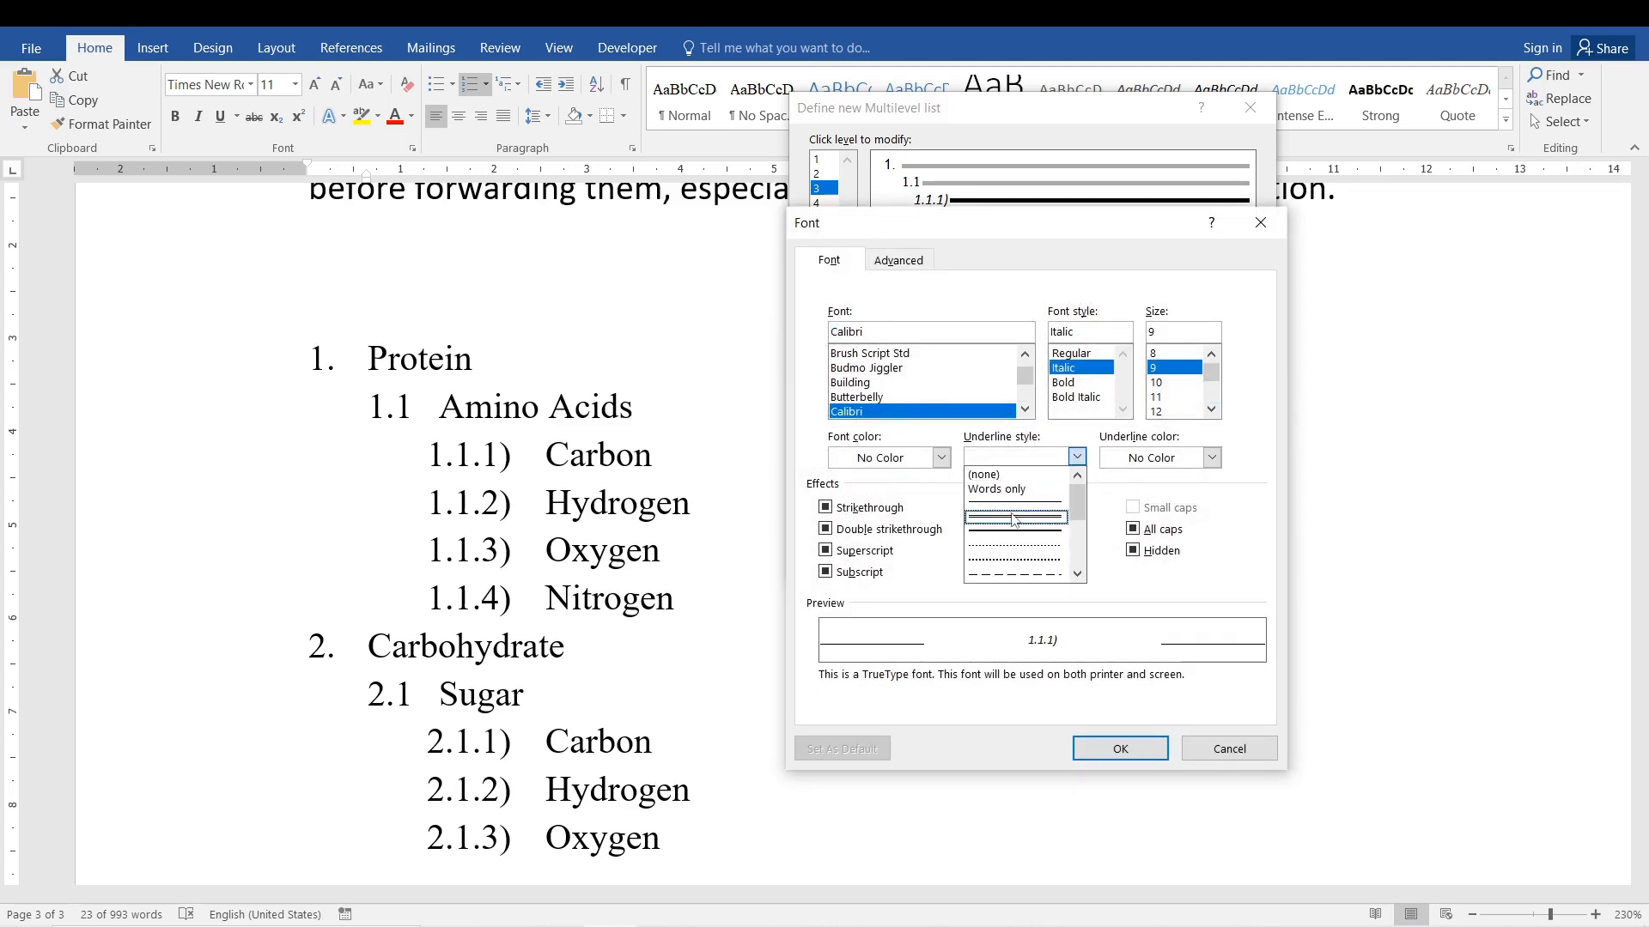
left_click(927, 492)
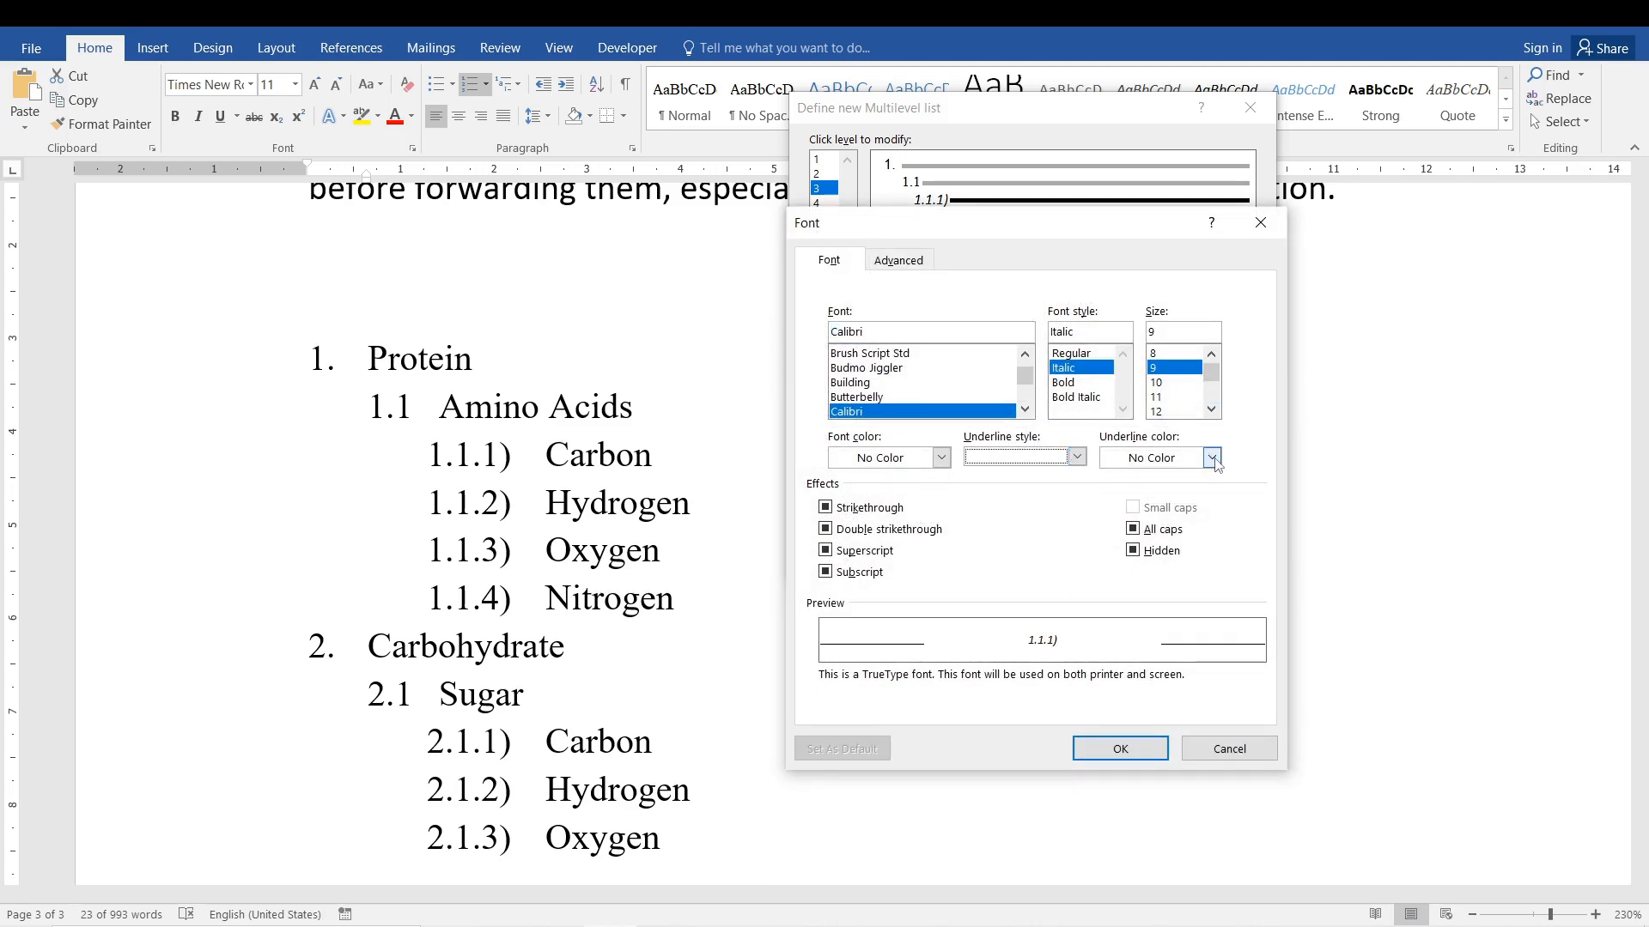
left_click(943, 458)
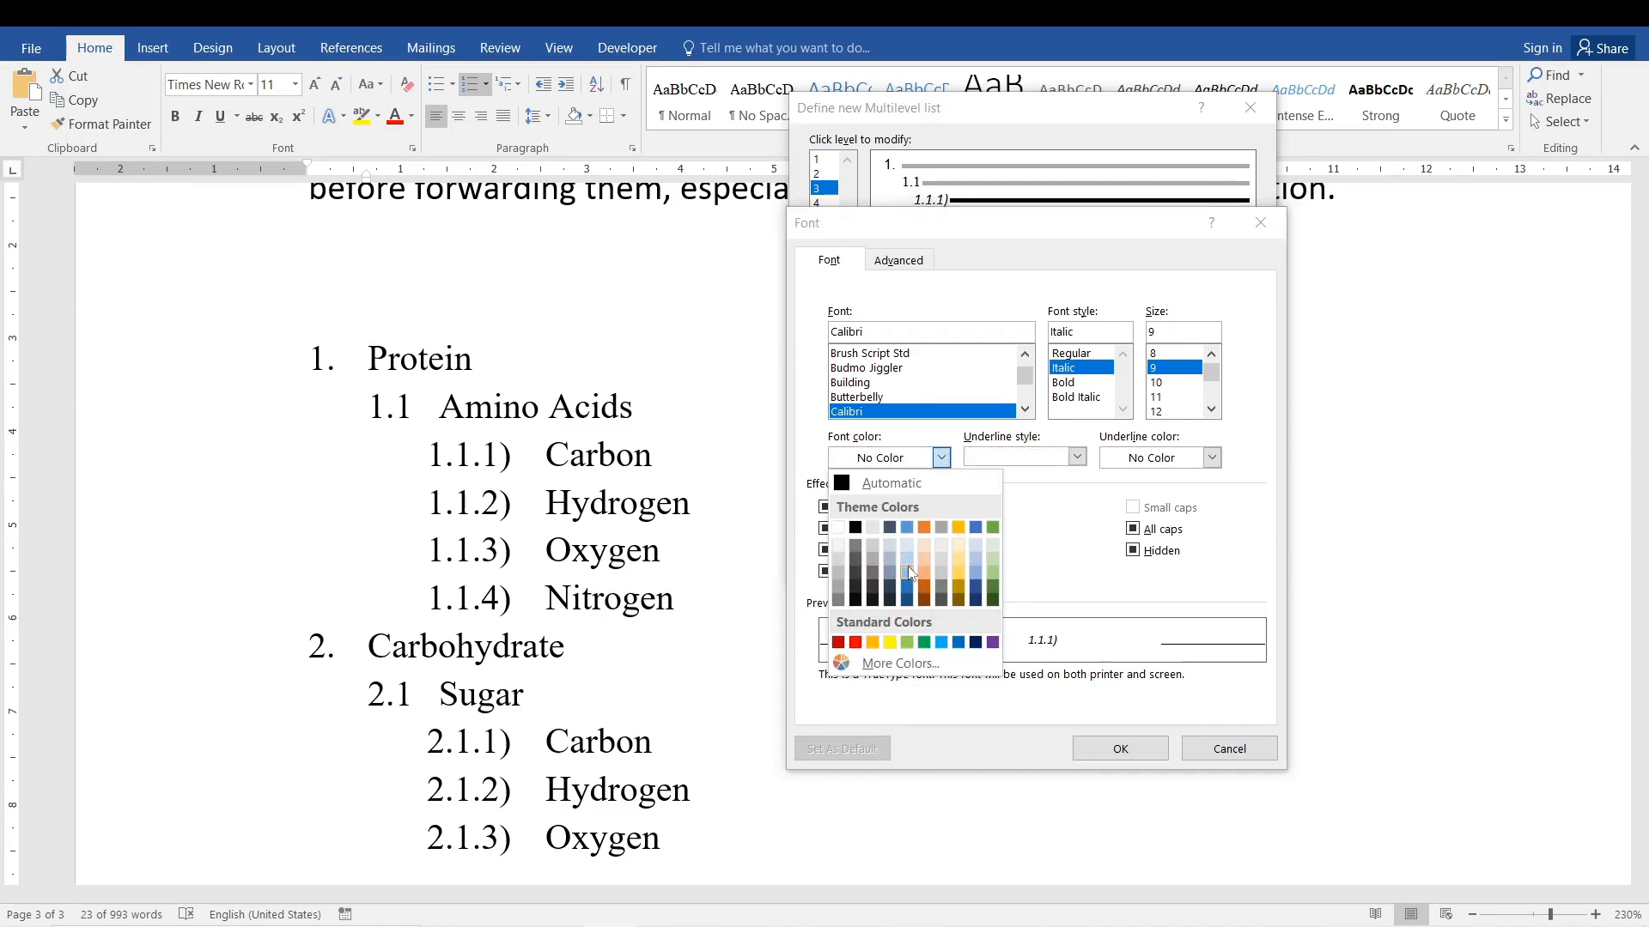
left_click(924, 531)
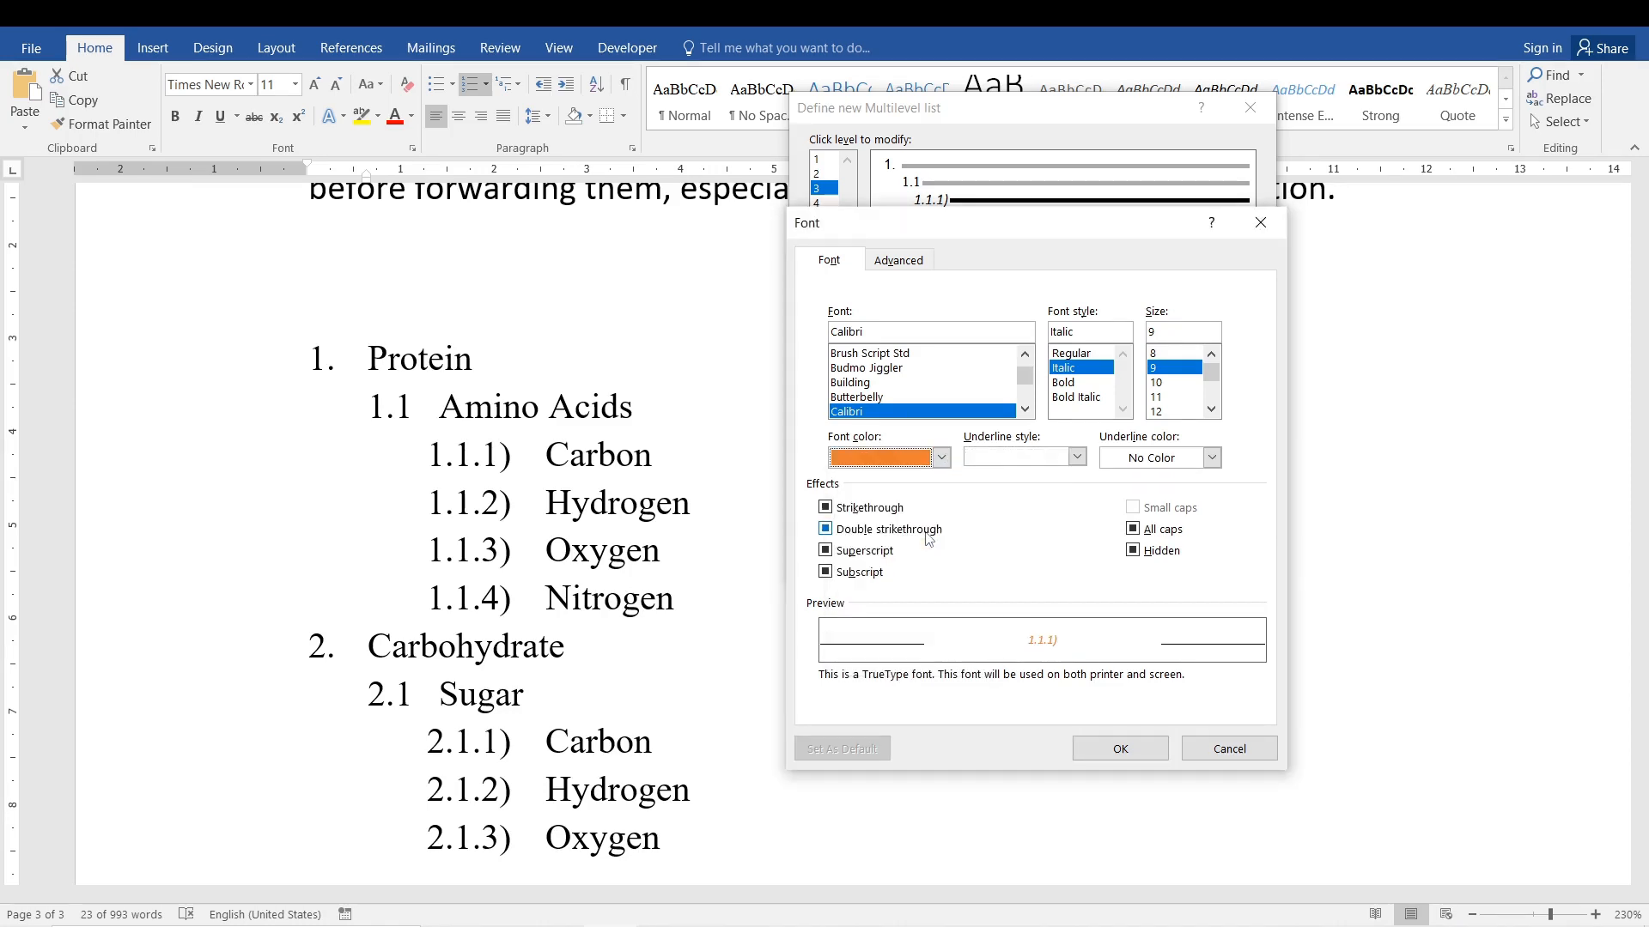
left_click(1125, 756)
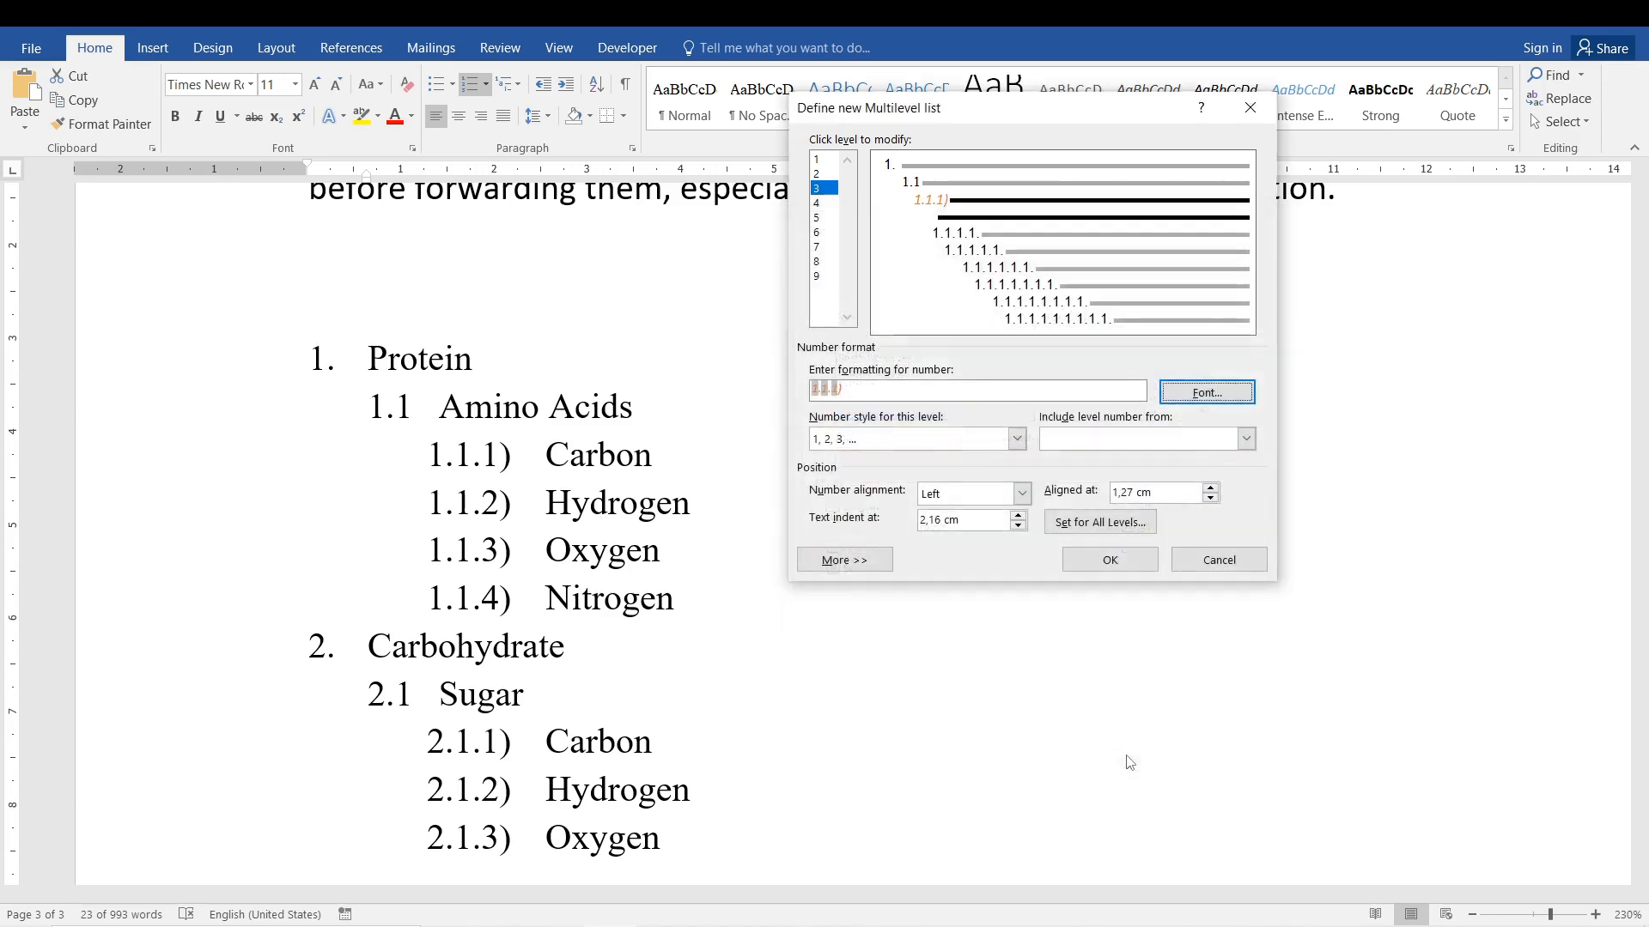
left_click(1108, 560)
left_click(484, 515)
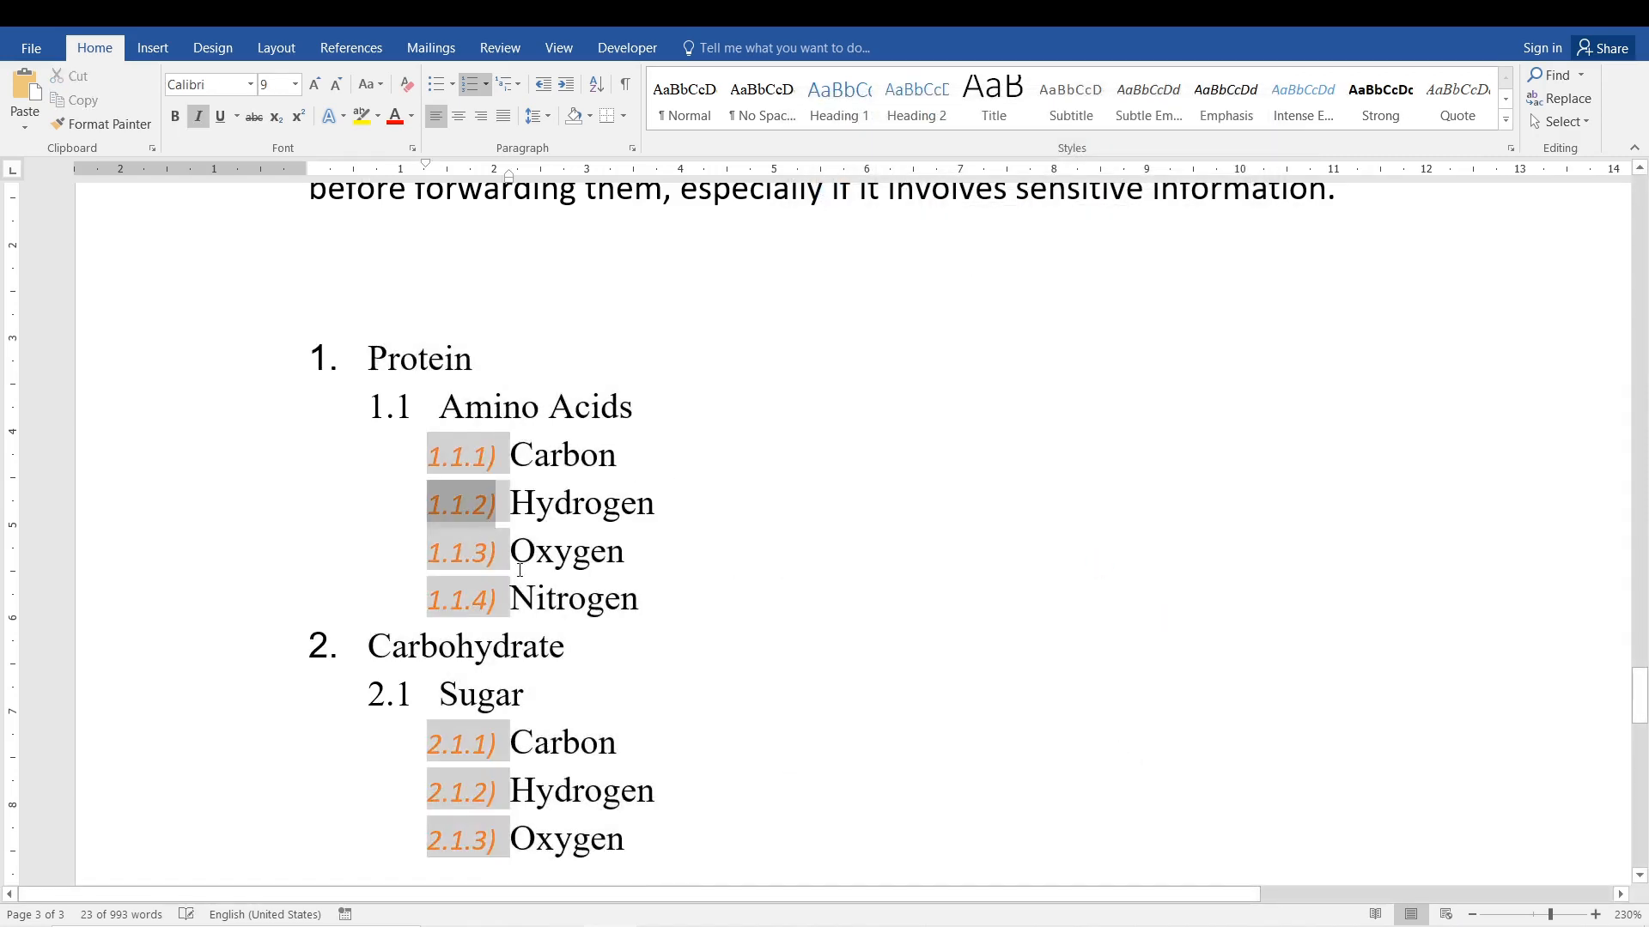
left_click(409, 406)
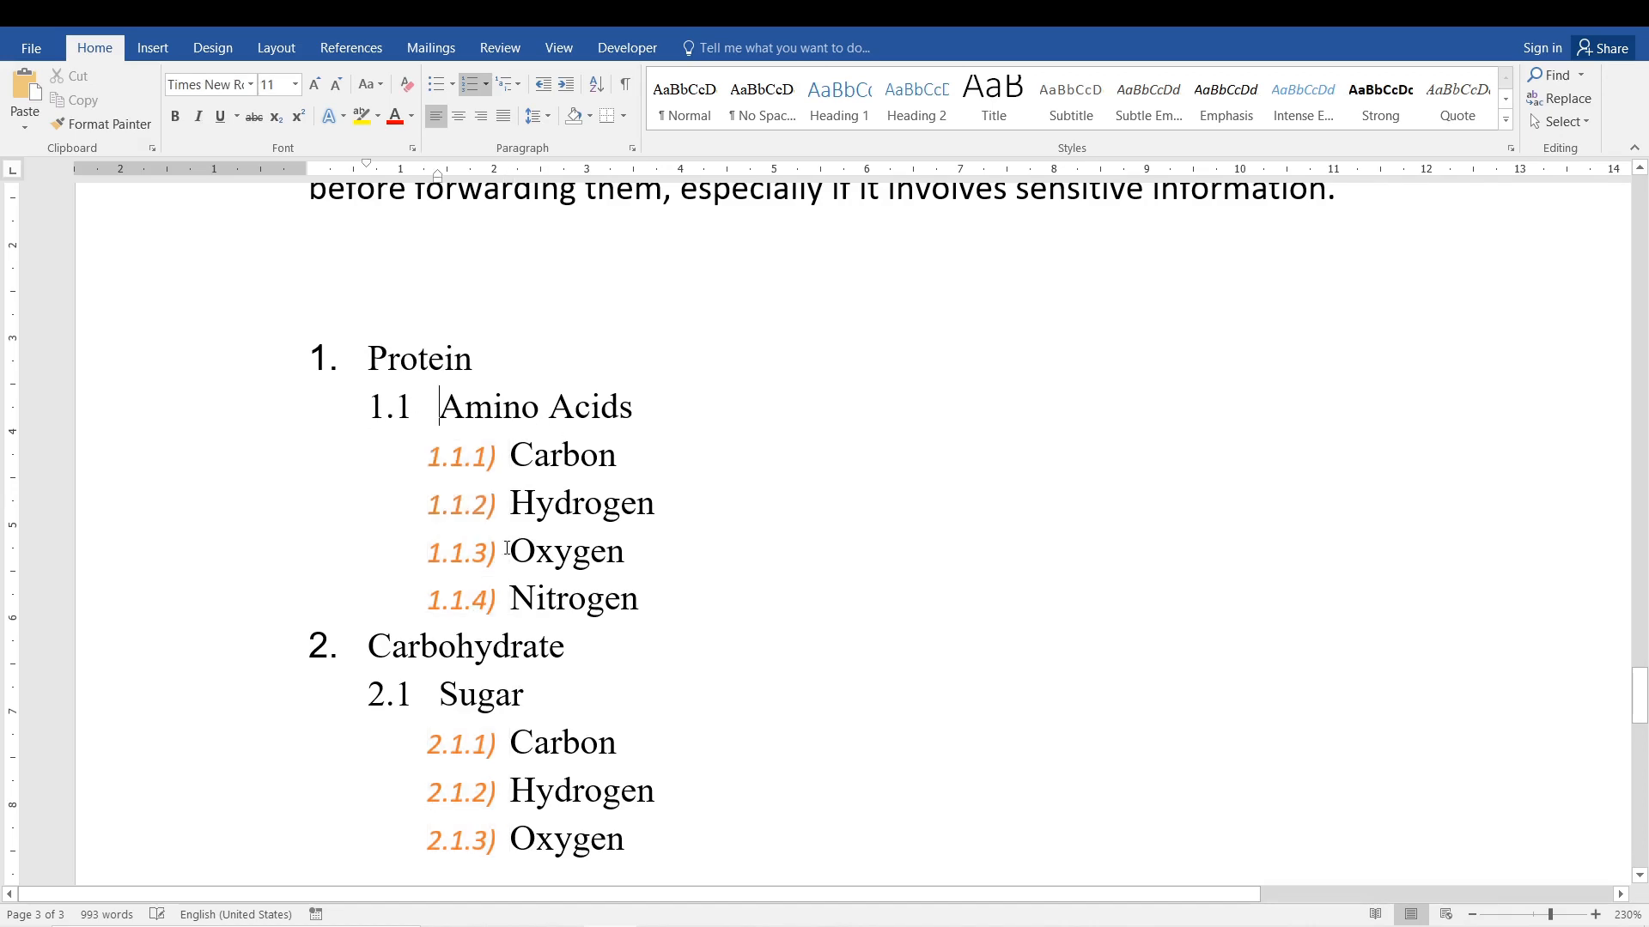
Start defining a new multilevel list for the whole nutrient list and set the level 1 numbers to blue, size 12.
left_click_drag(358, 341, 636, 600)
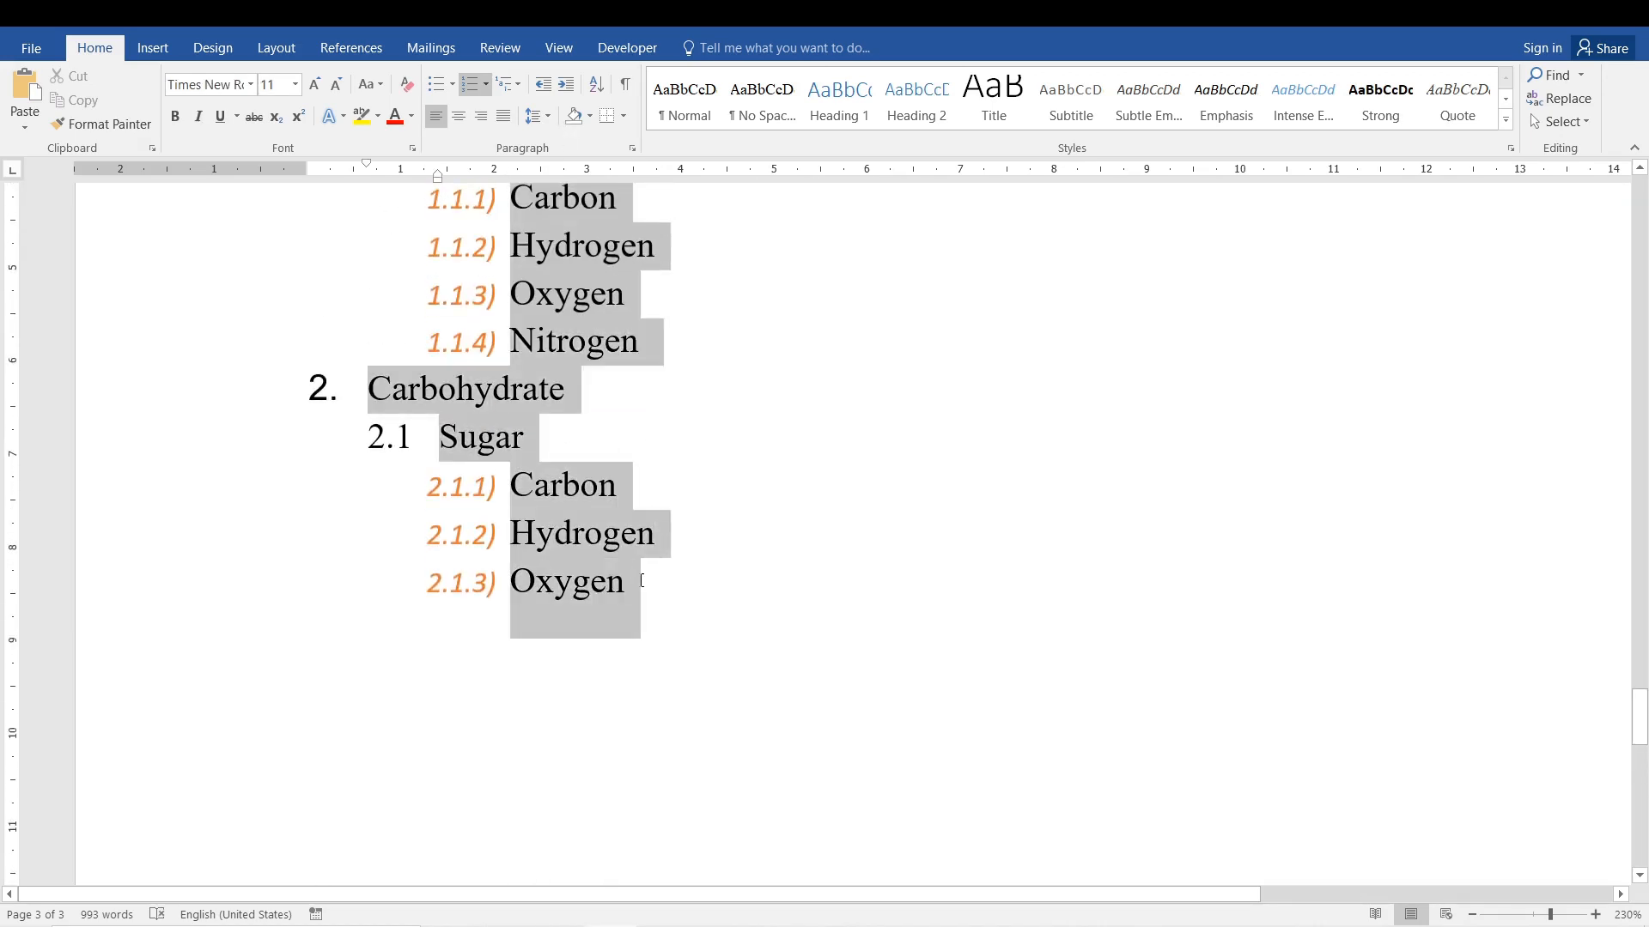
left_click(514, 88)
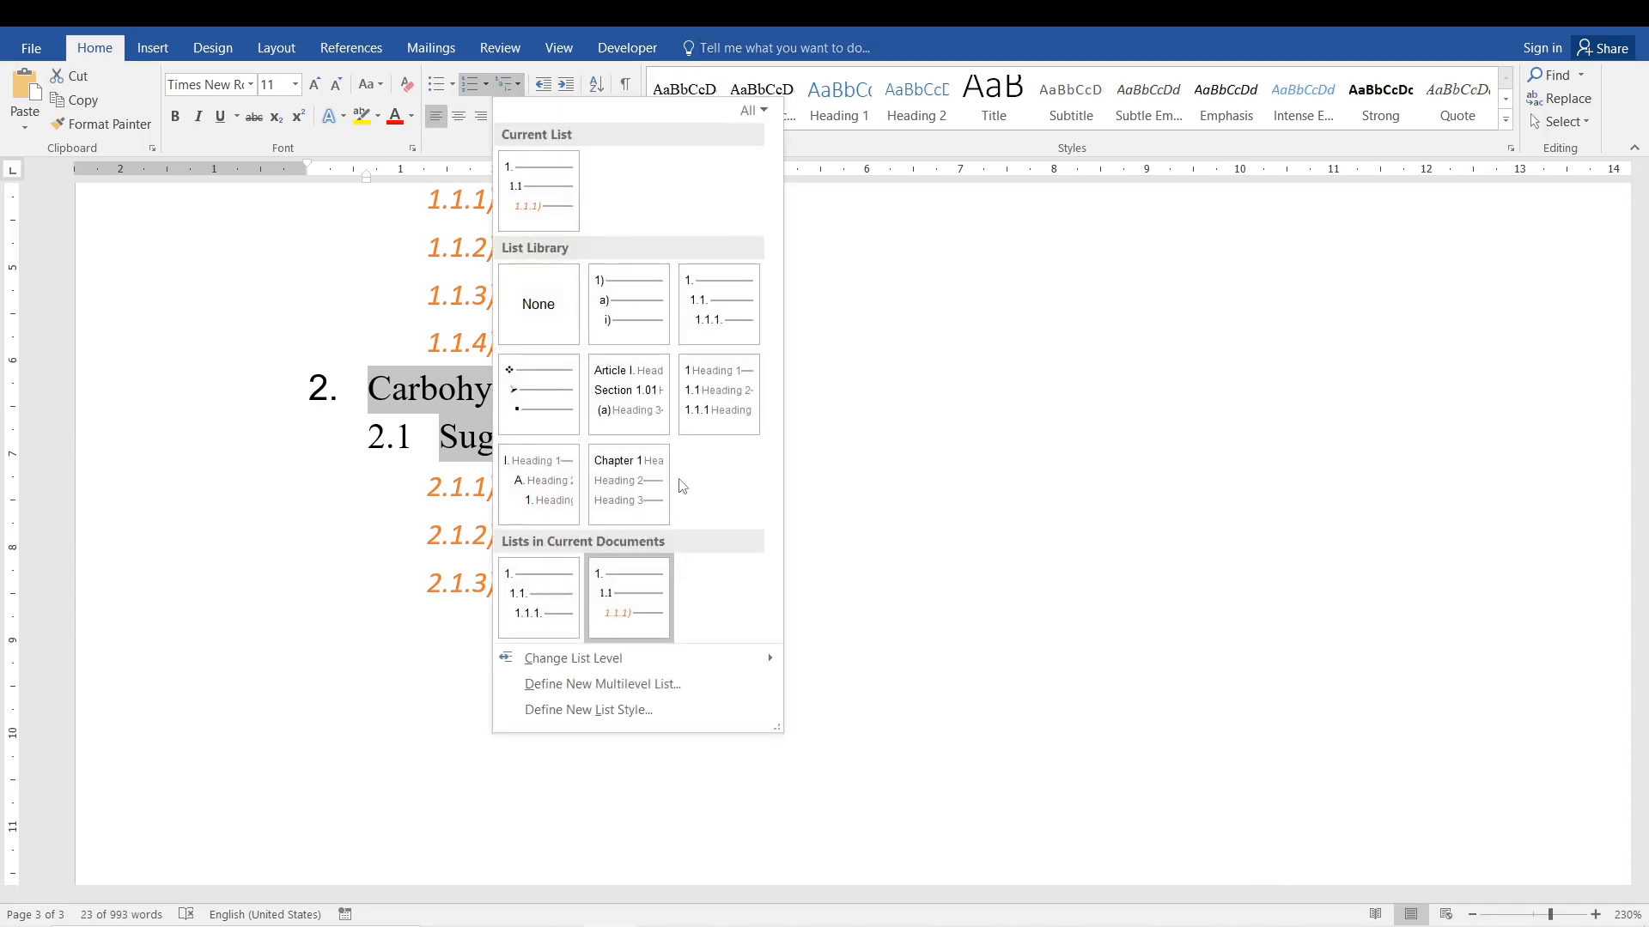
left_click(639, 675)
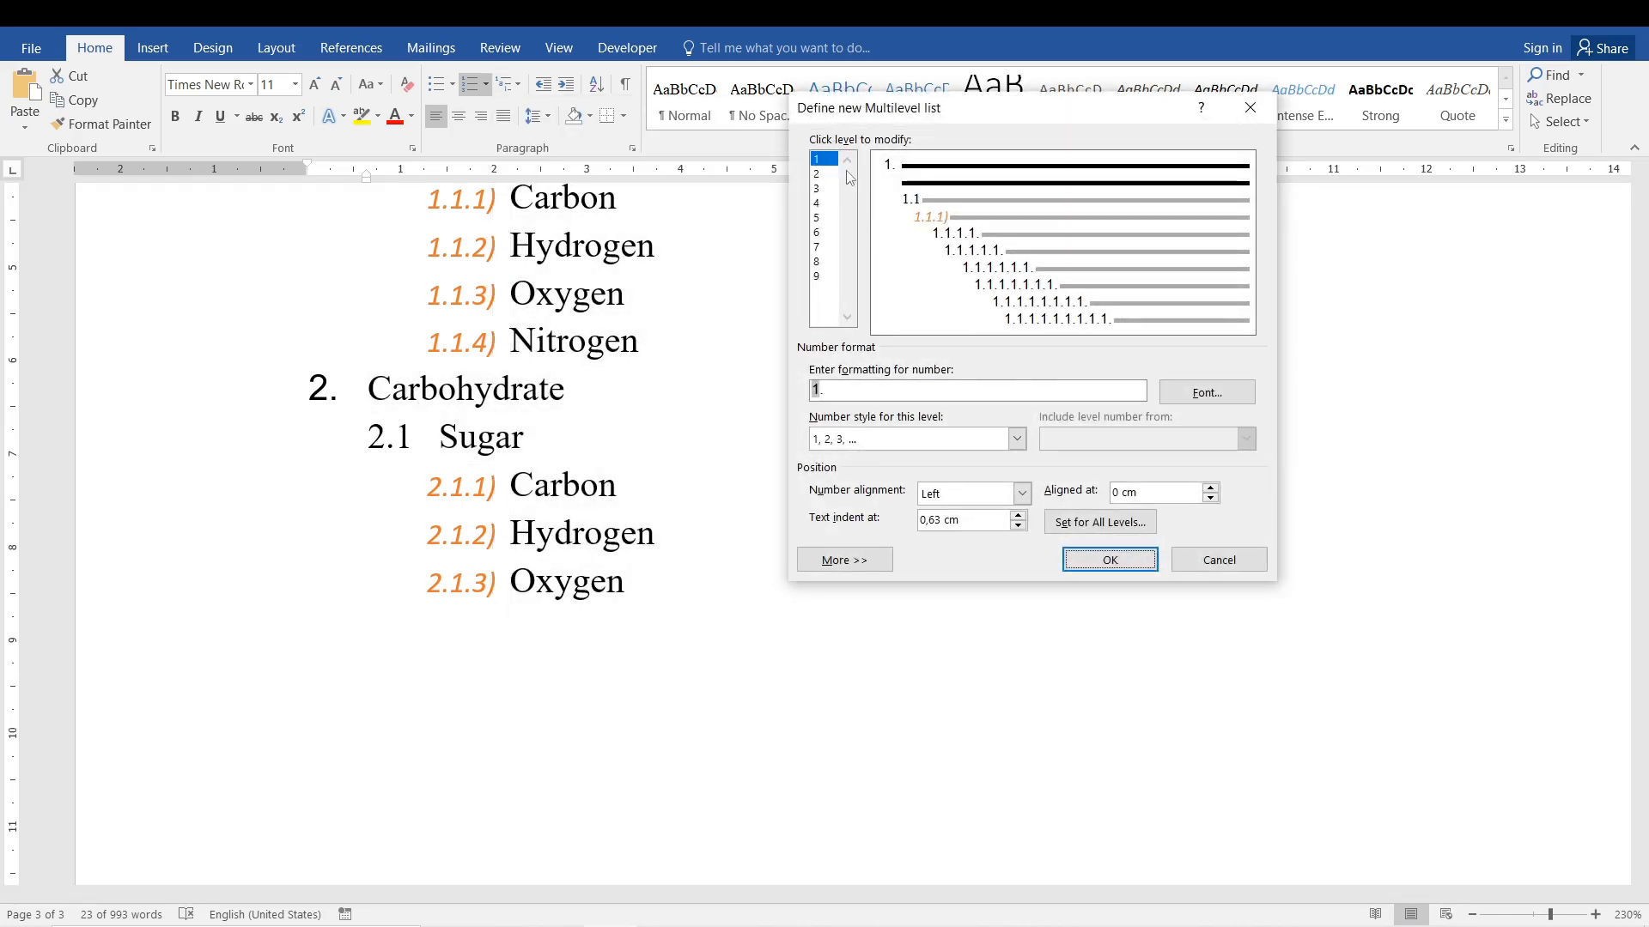
left_click(1206, 393)
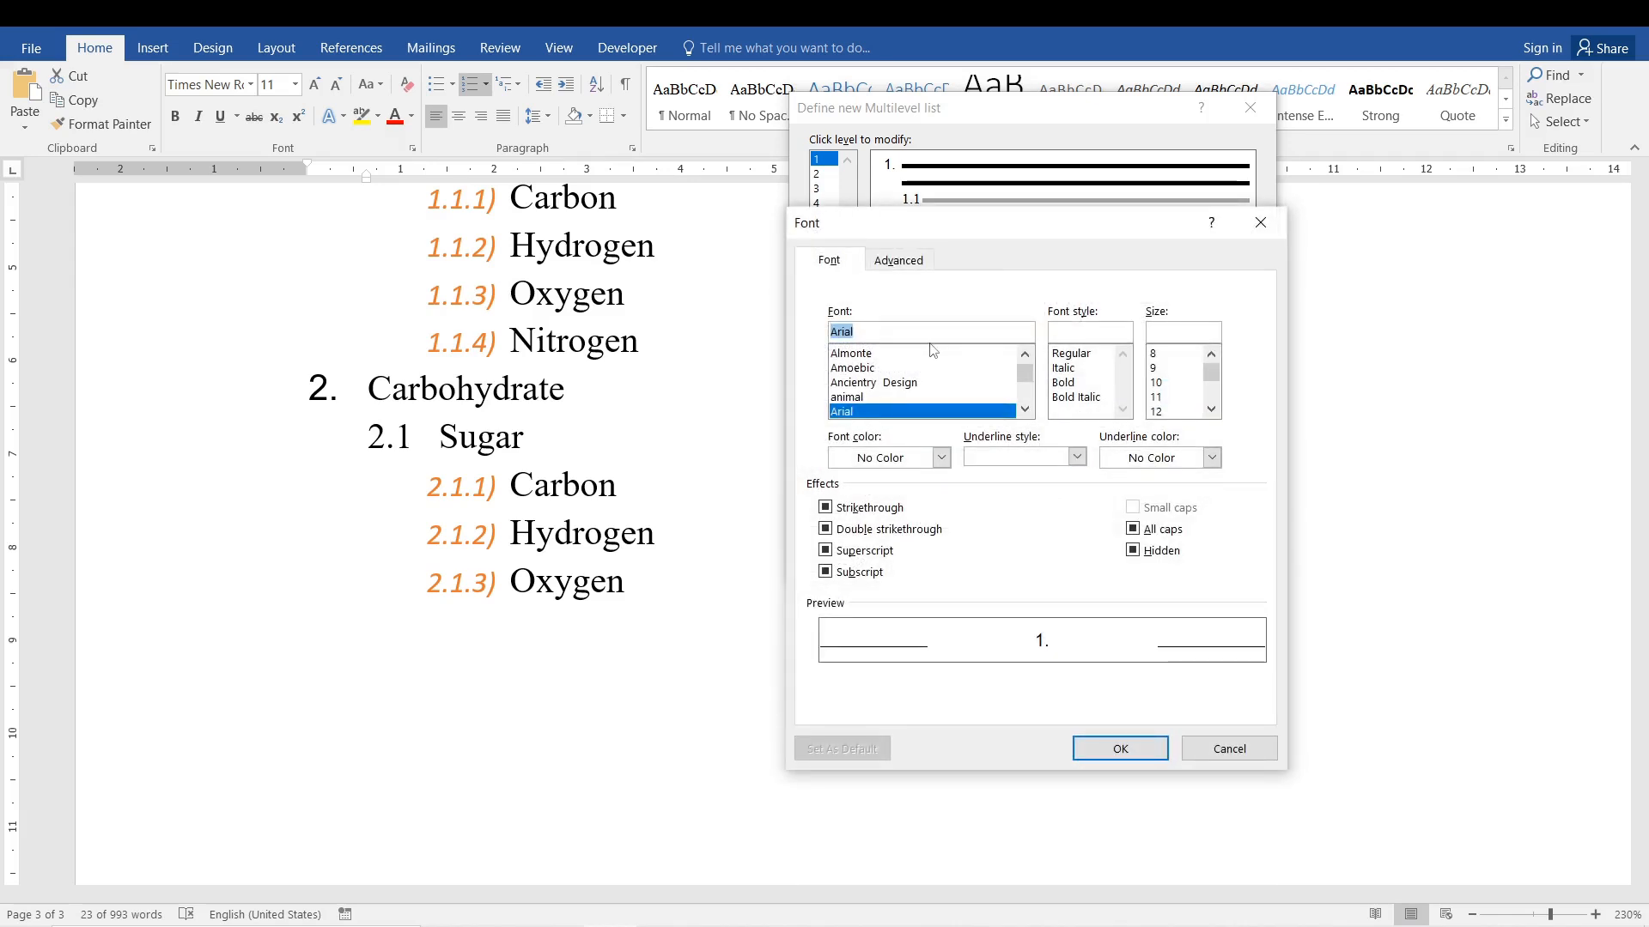
left_click(941, 458)
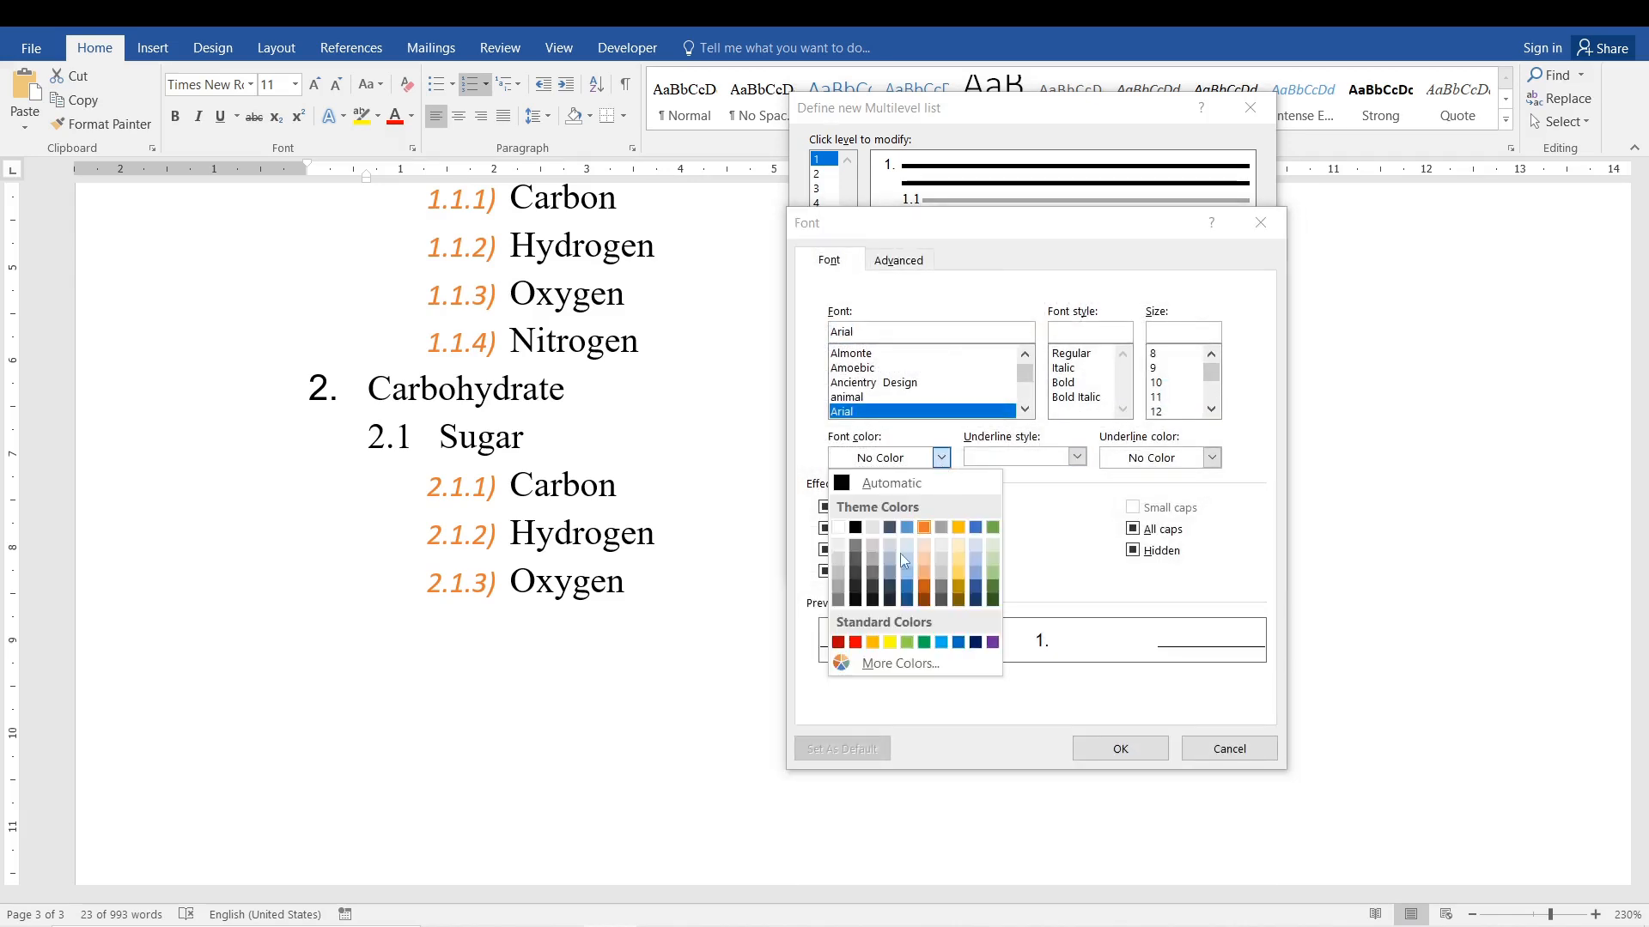
left_click(912, 537)
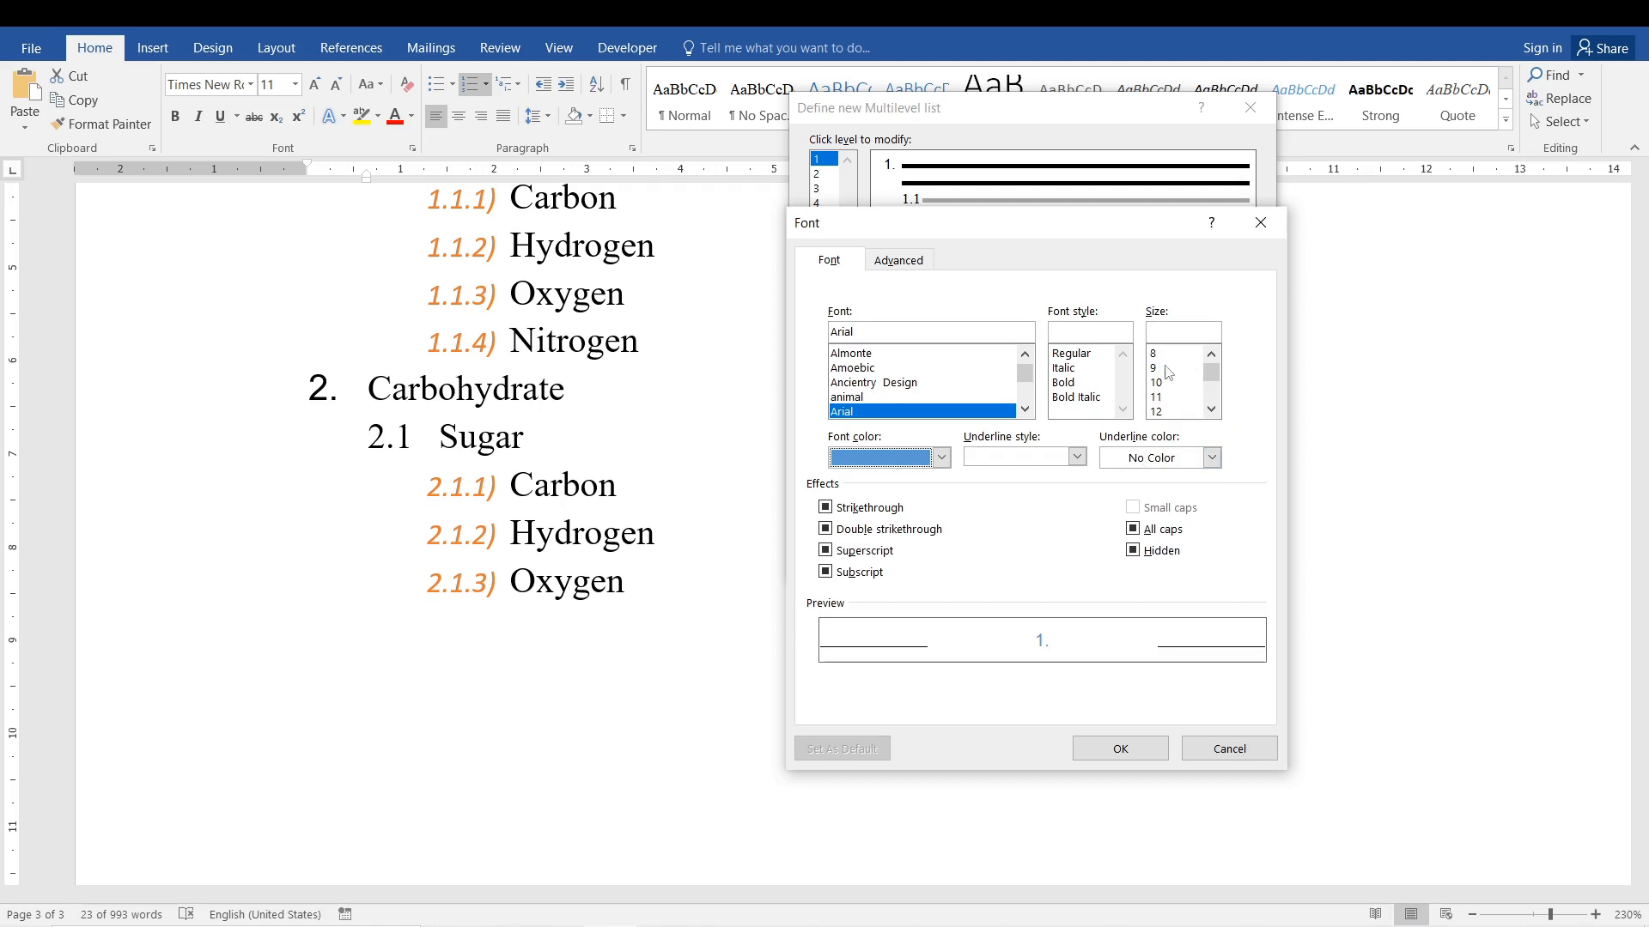
left_click(1170, 413)
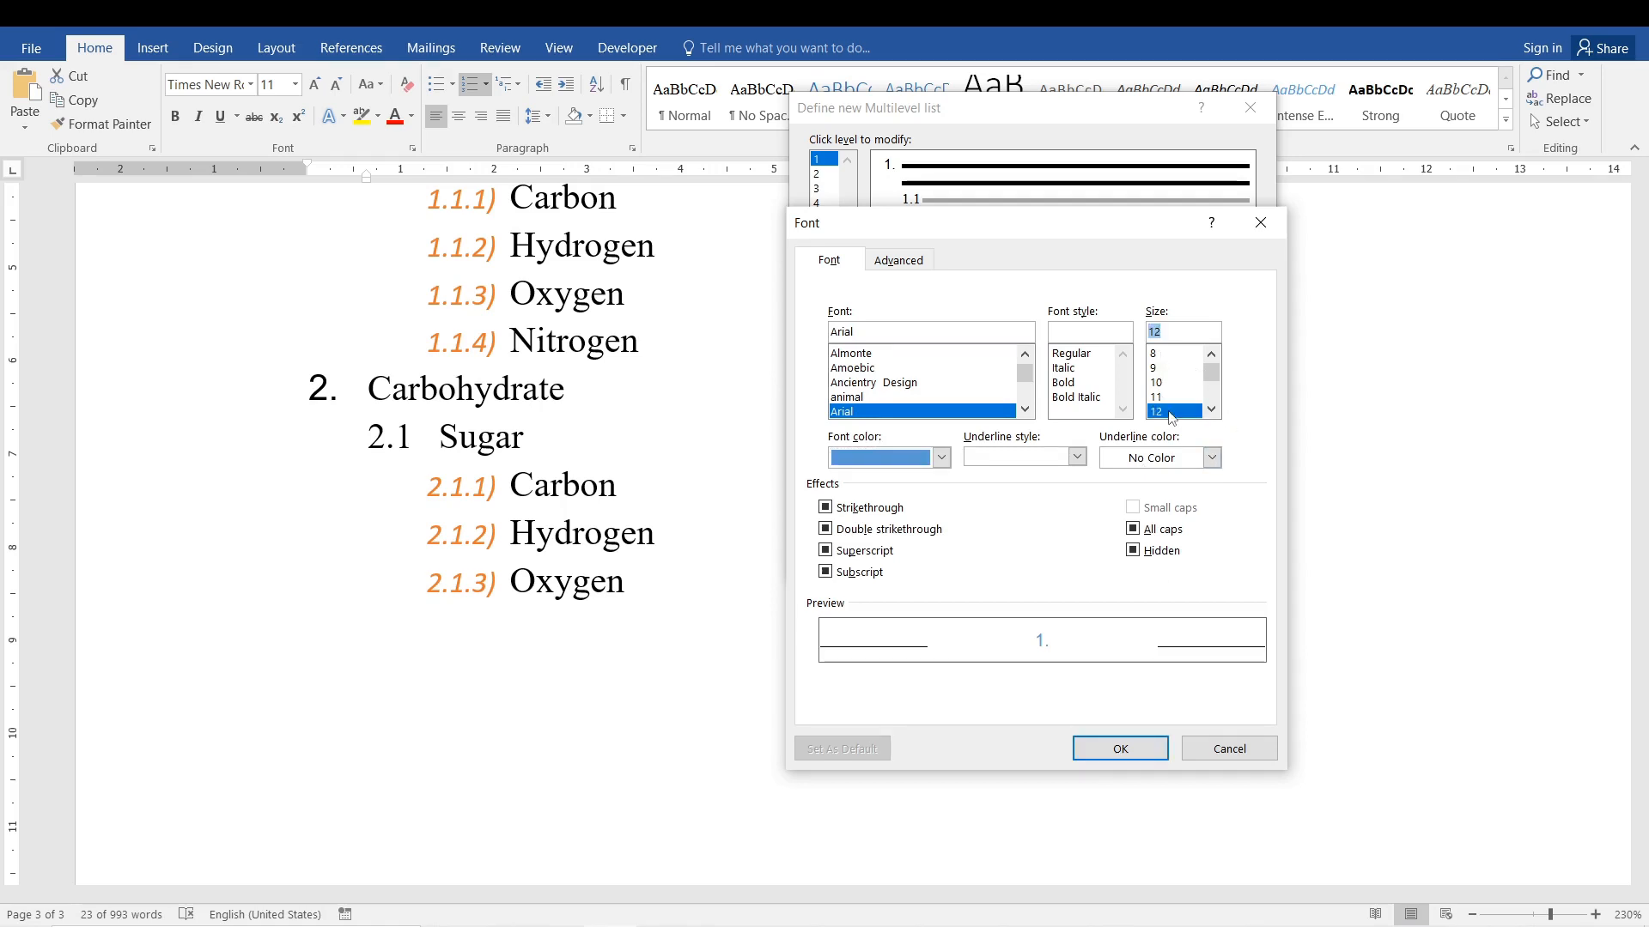
left_click(1116, 747)
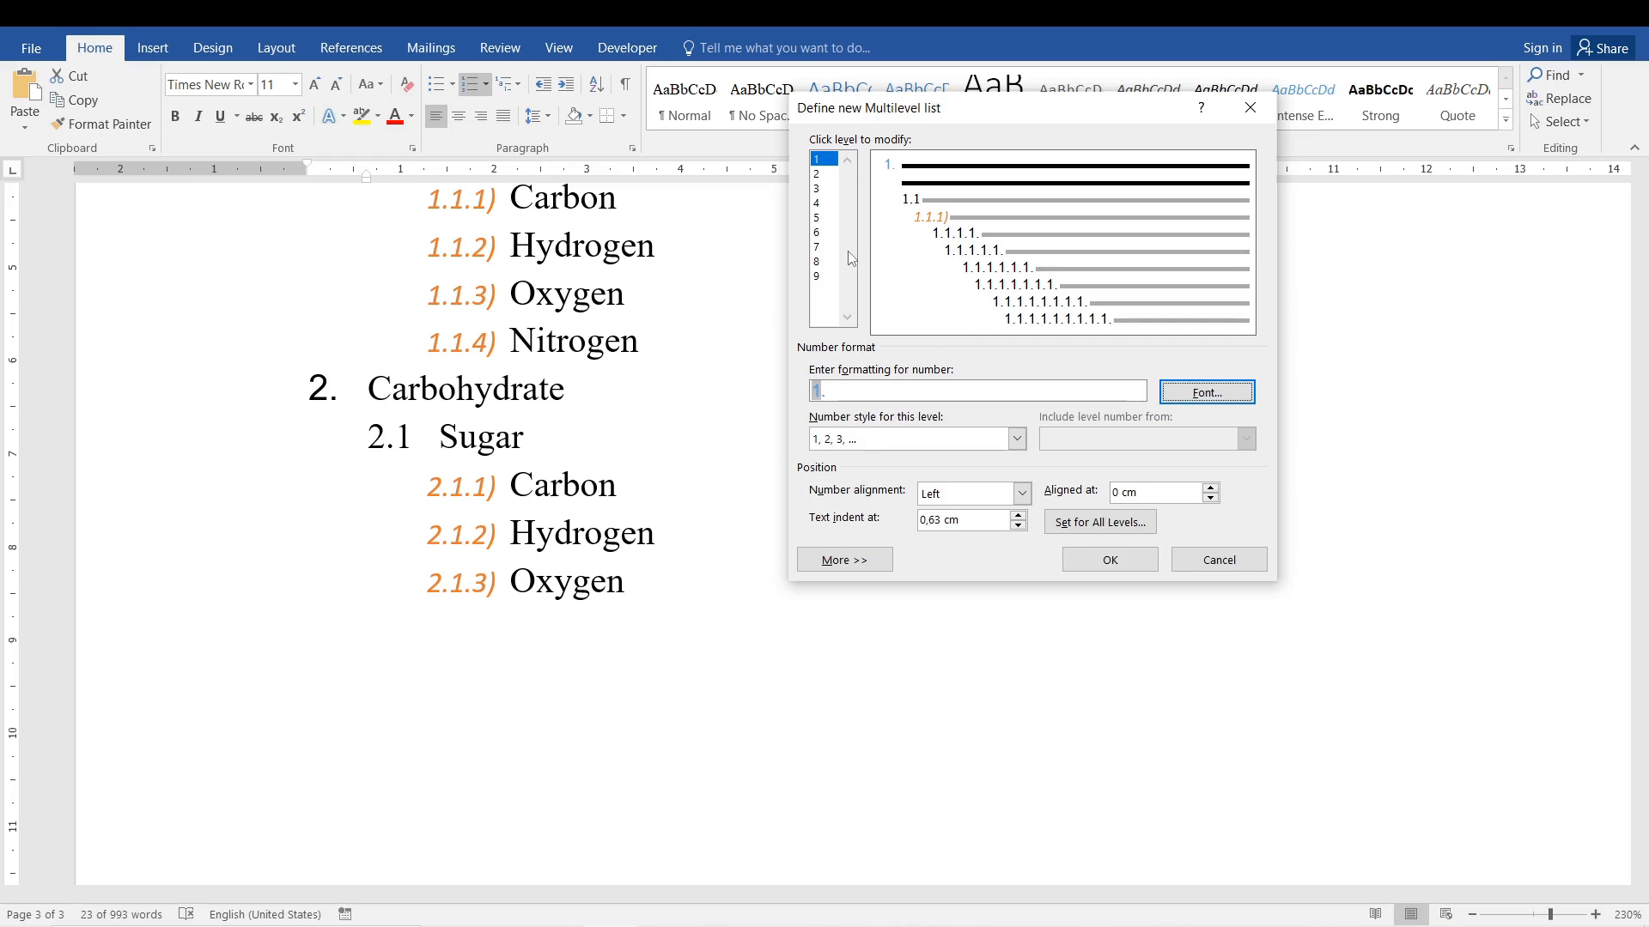
Set the level 2 numbers to size 11 in green and apply the multilevel list definition.
left_click(820, 173)
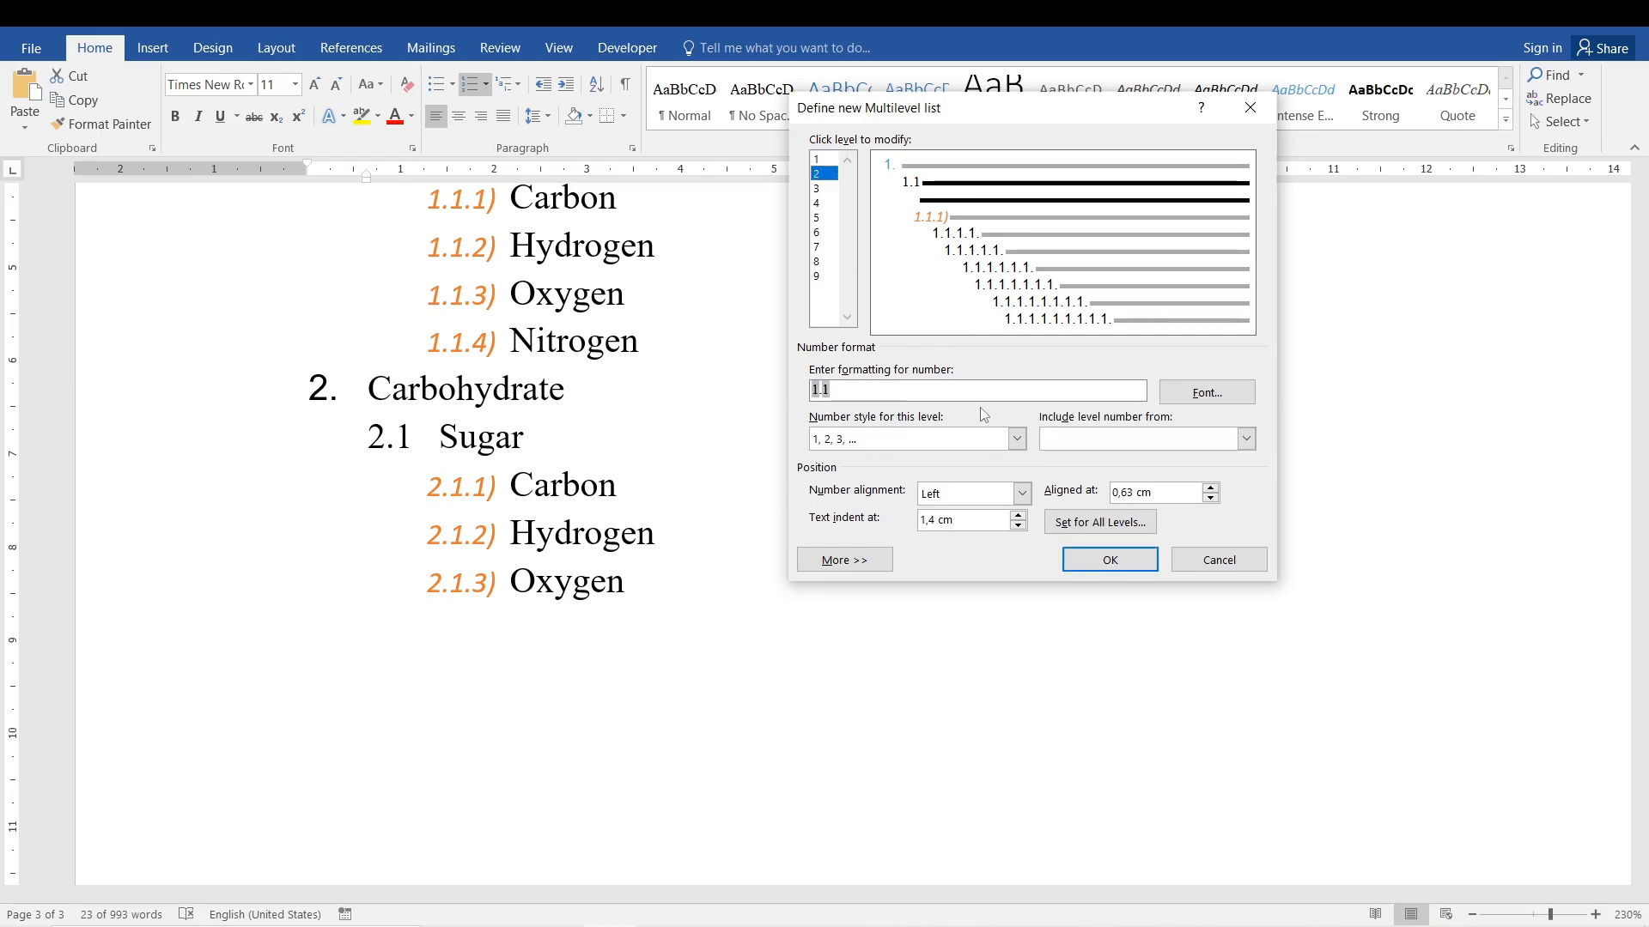
left_click(1207, 392)
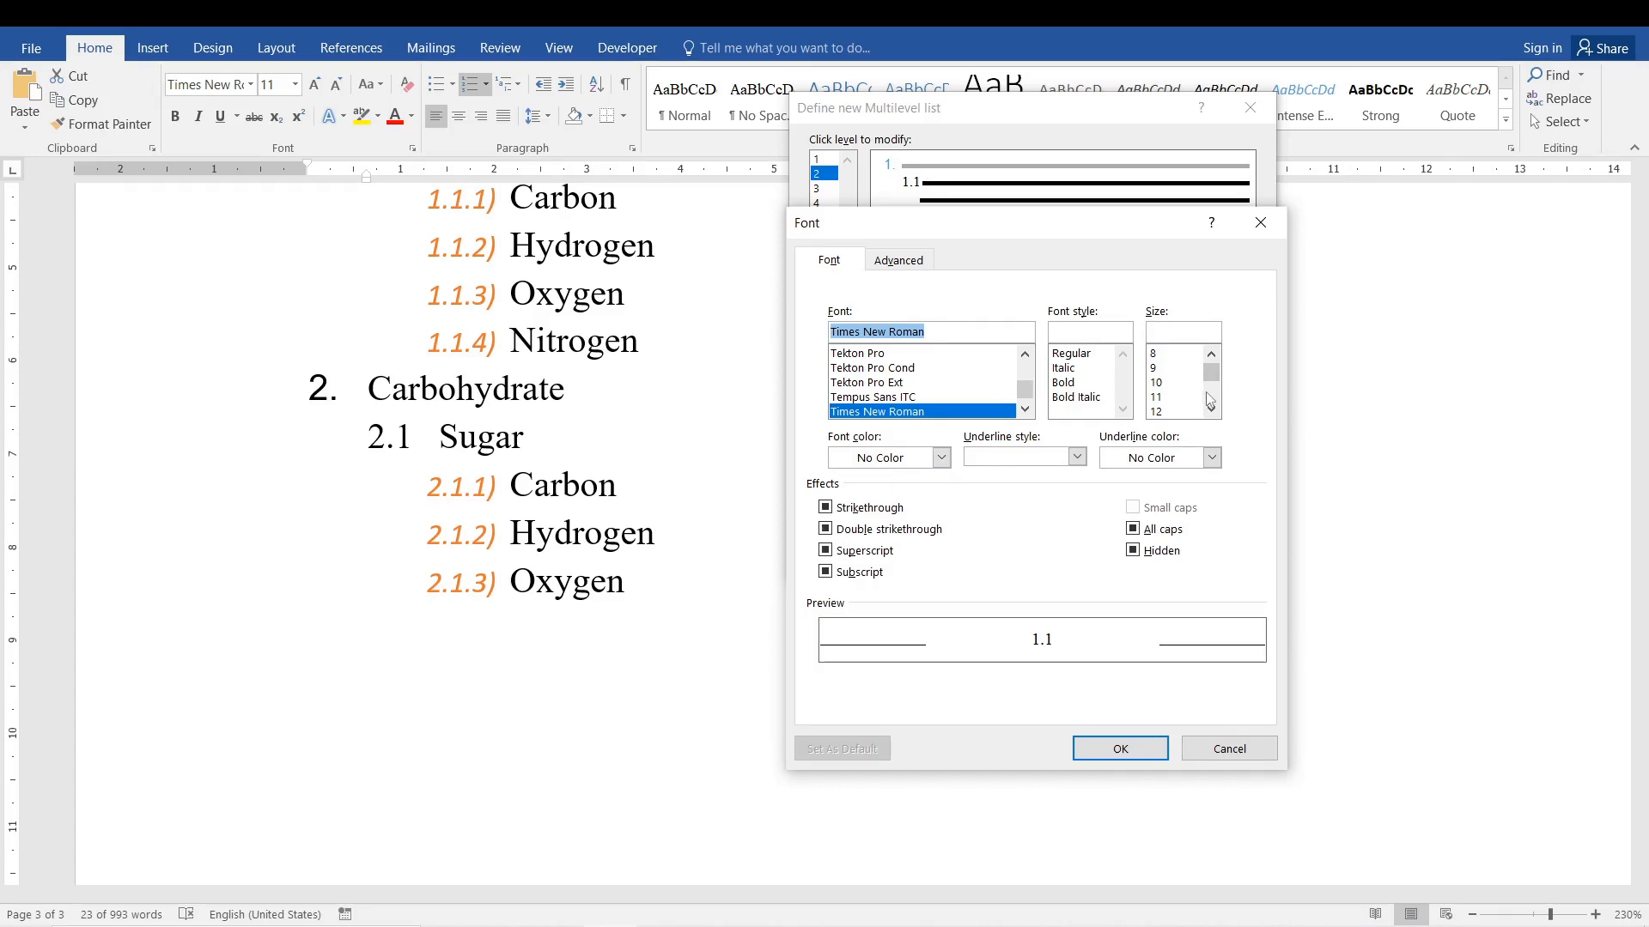
left_click(1174, 397)
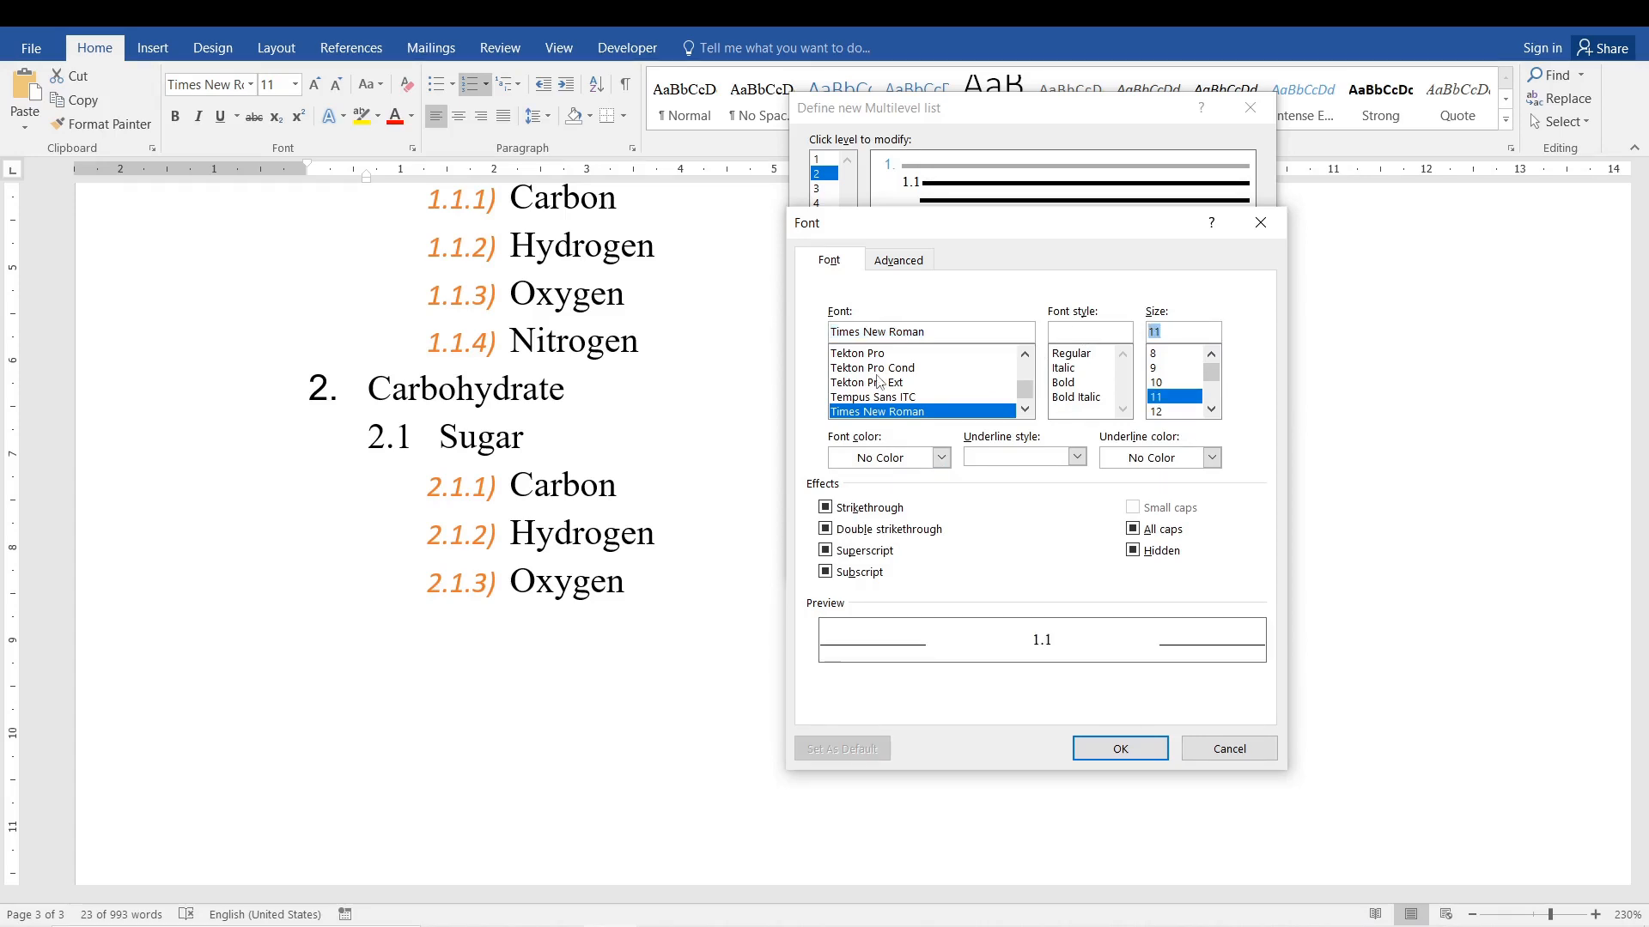
left_click(942, 457)
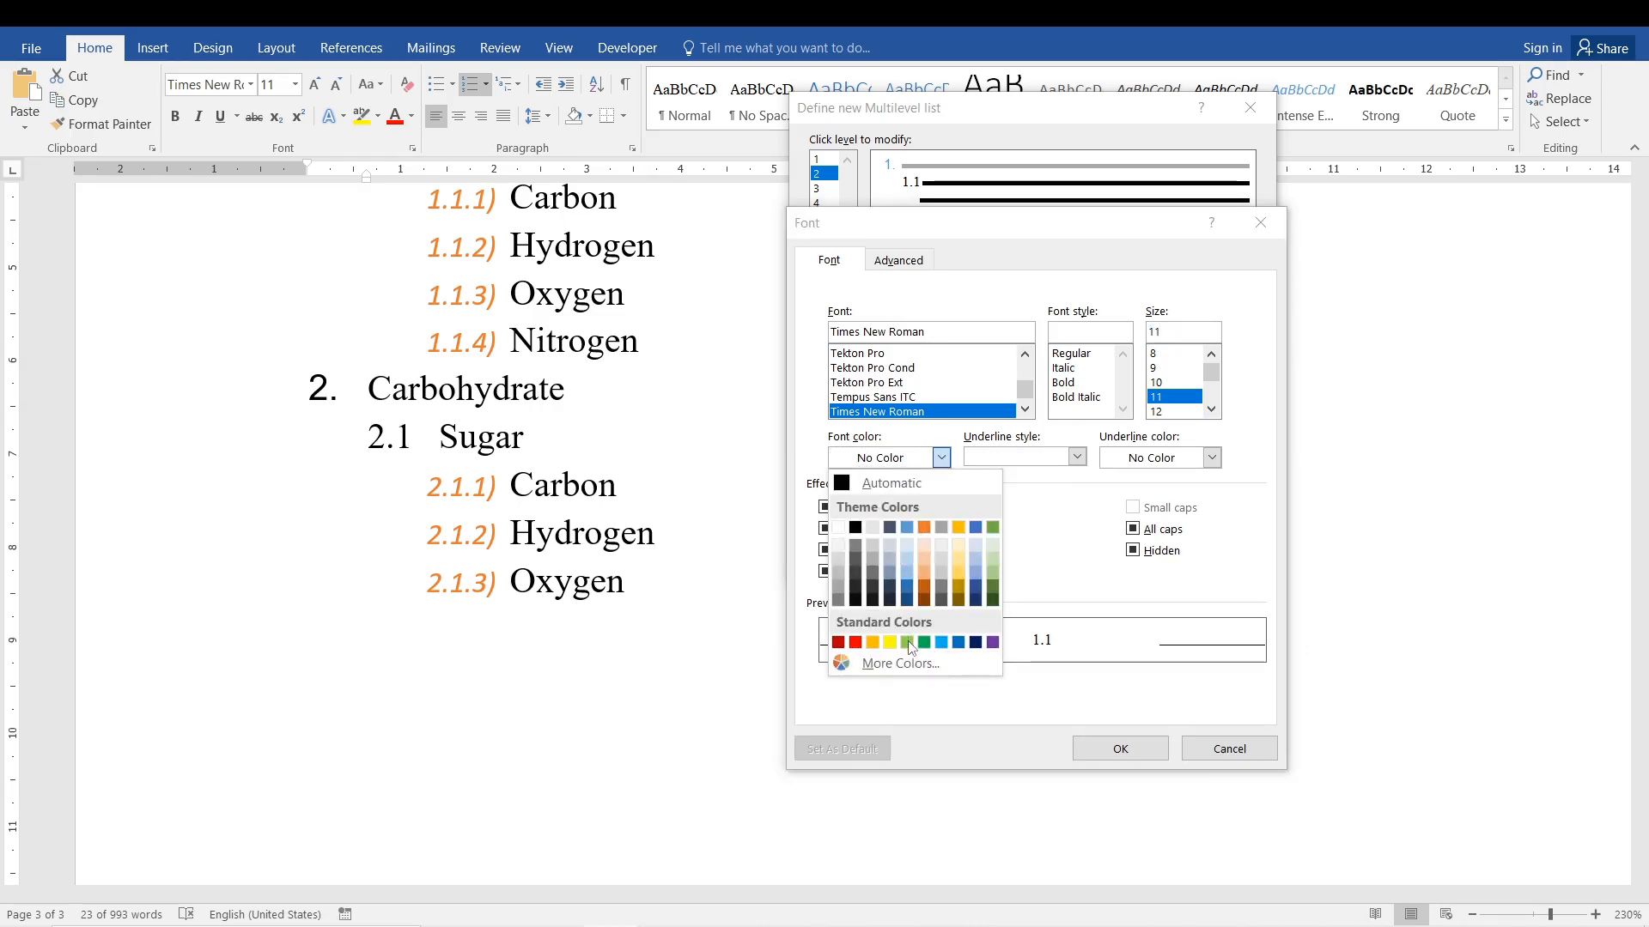
left_click(994, 527)
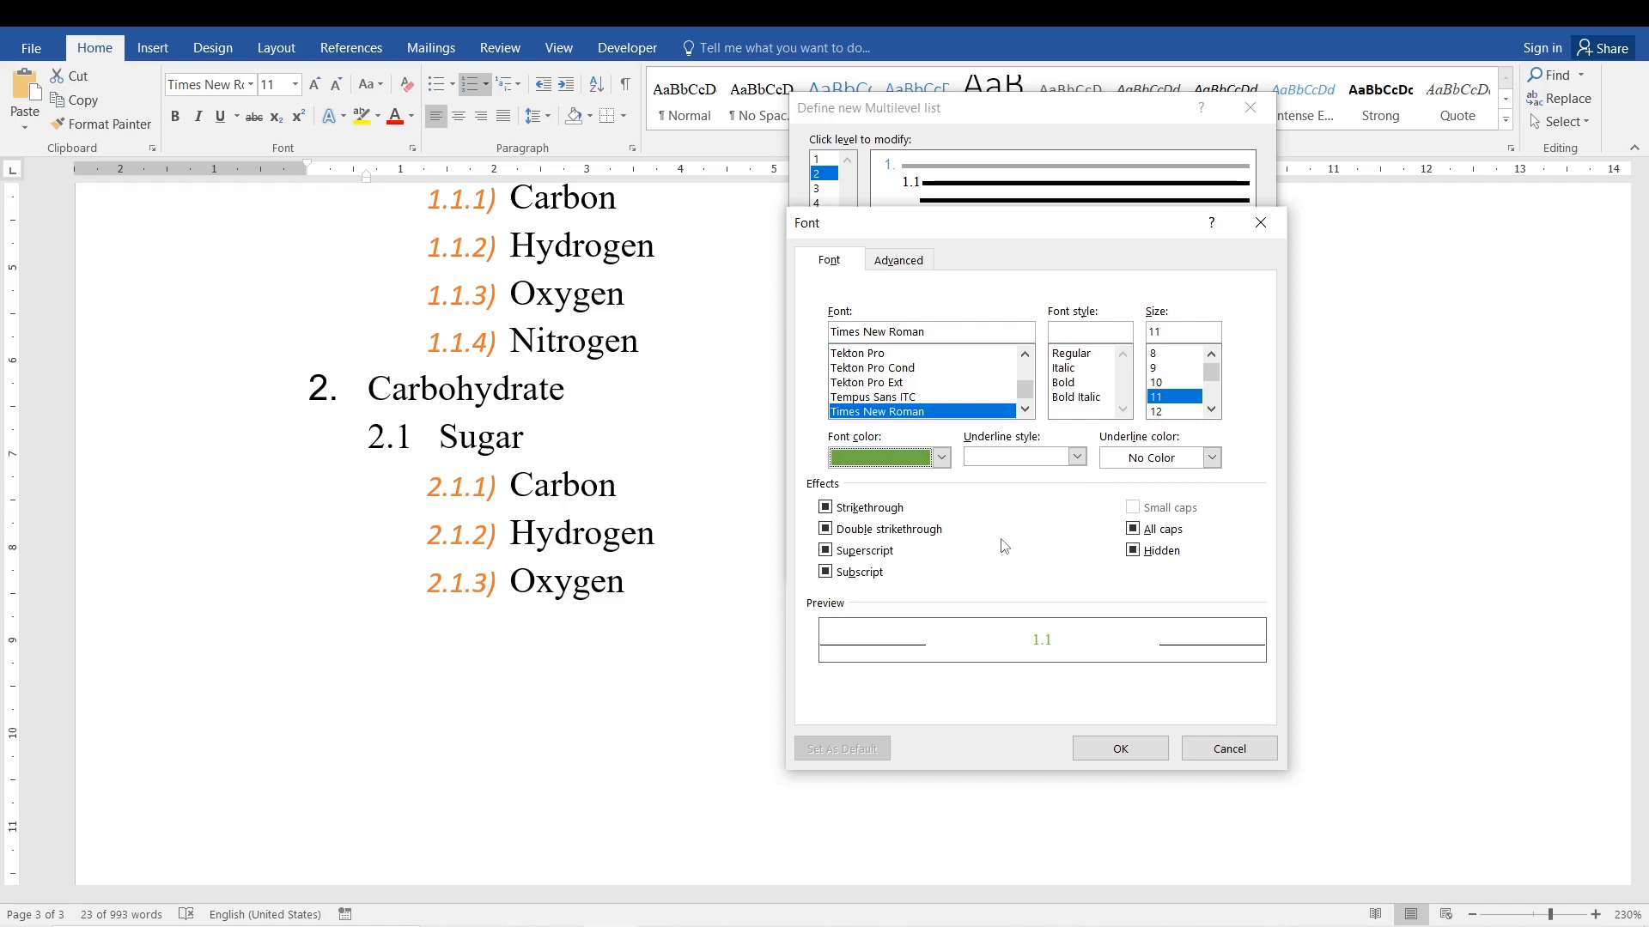
left_click(1104, 751)
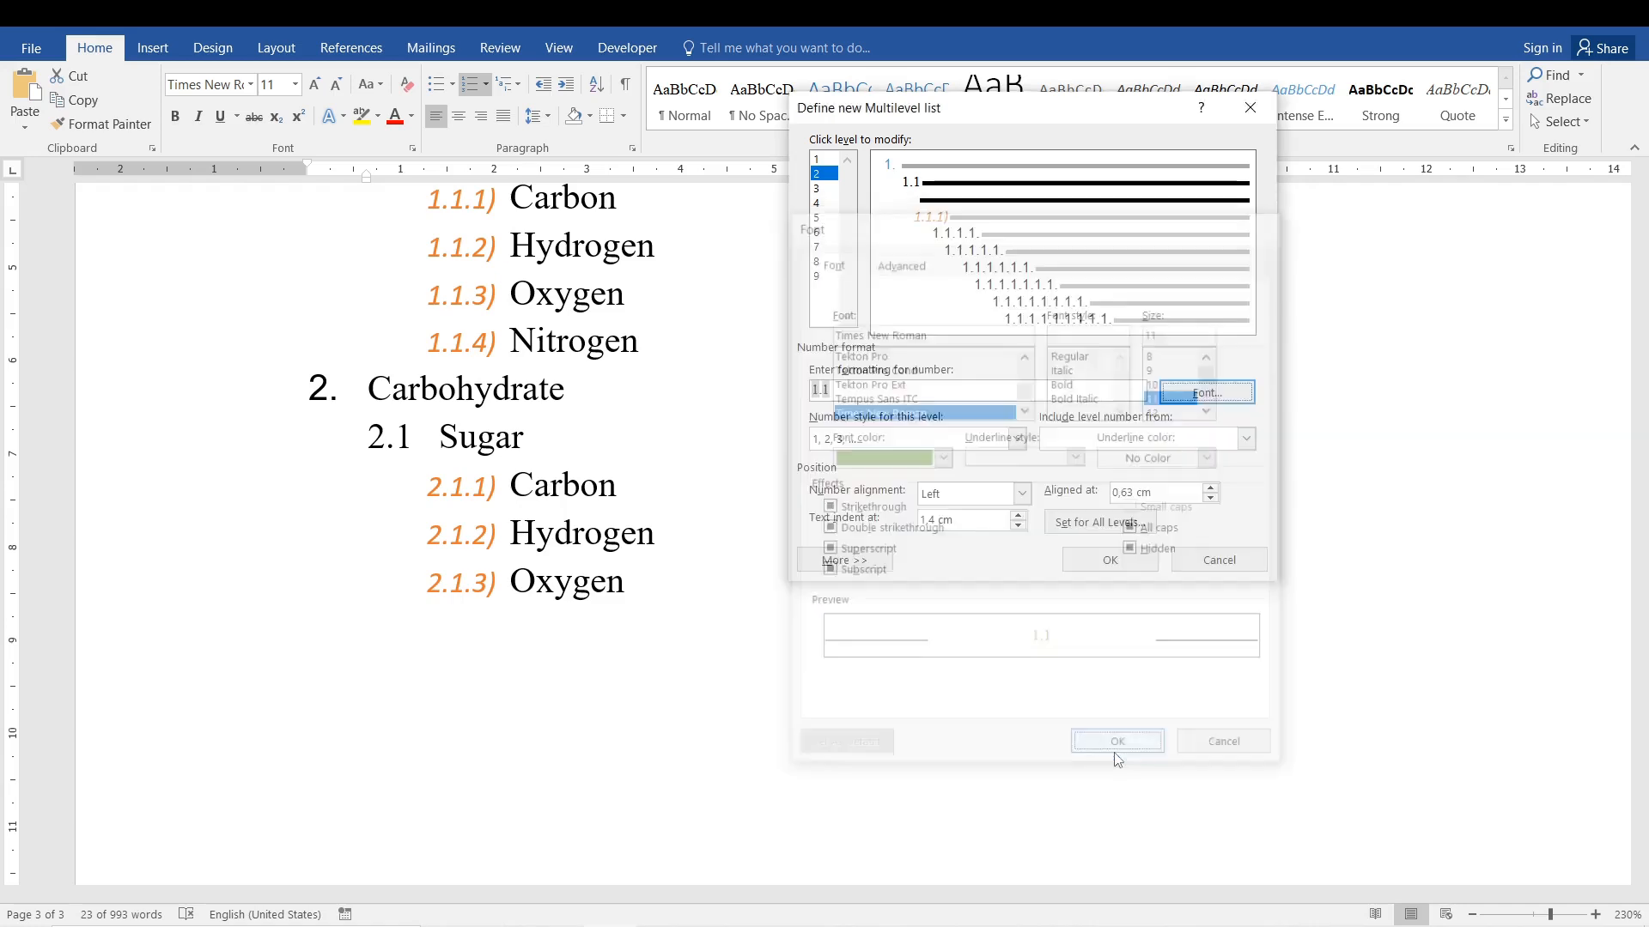
left_click(1093, 570)
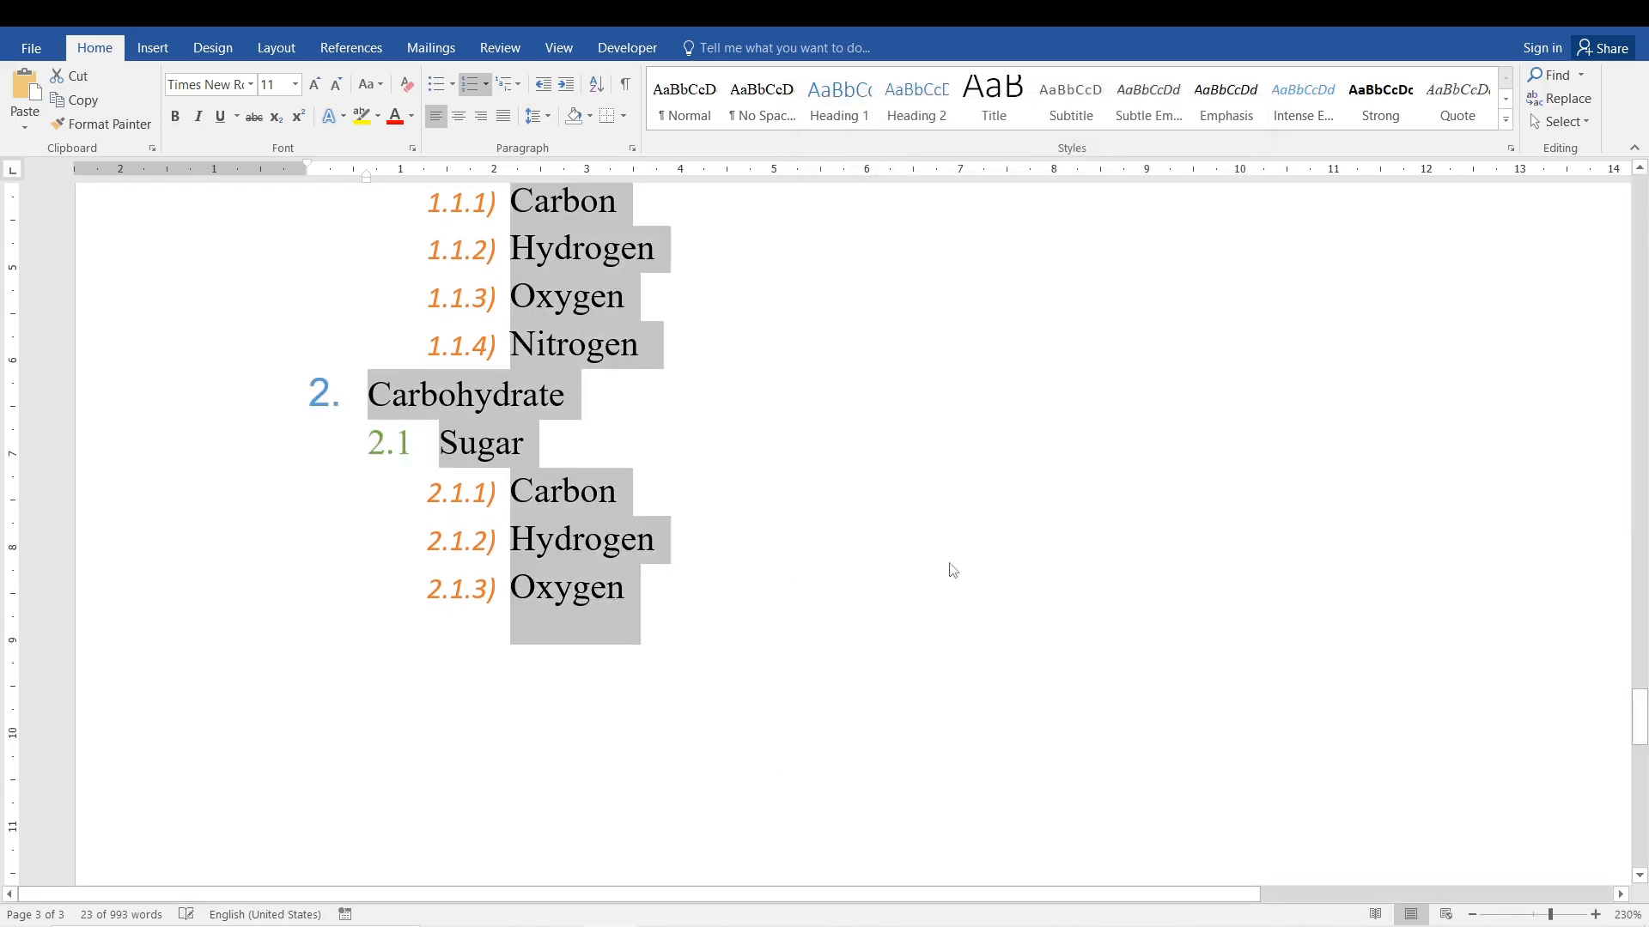
left_click(572, 543)
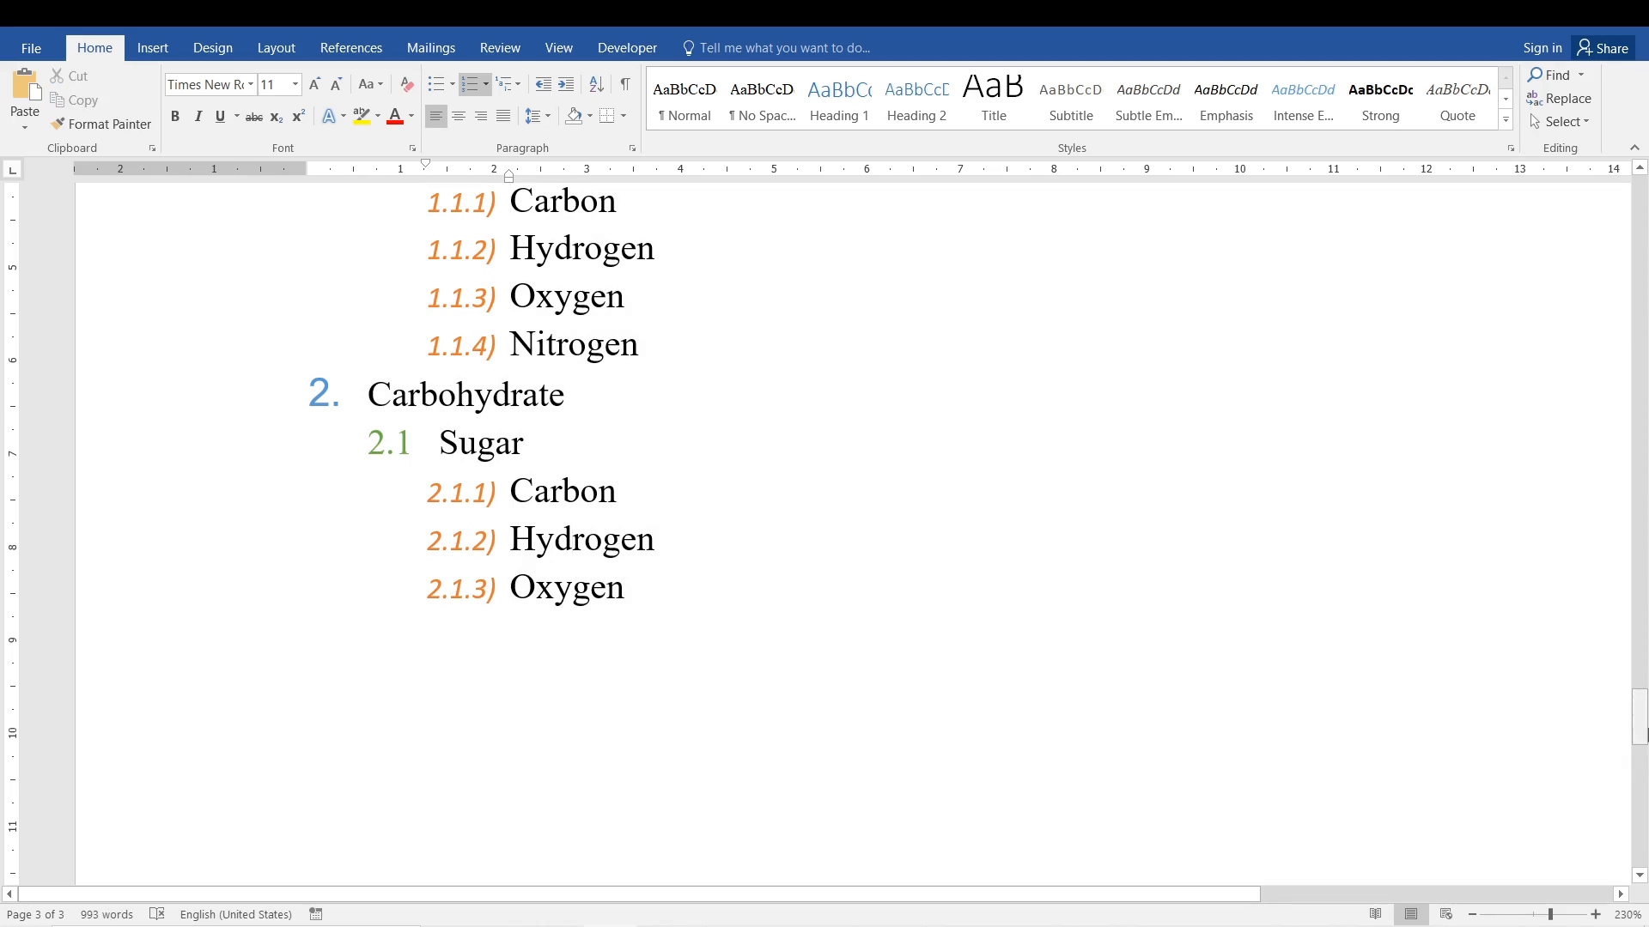
Start defining a new multilevel list for the whole nutrient list, from Protein down to the last Oxygen item.
mouse_move(1640, 713)
left_mouse_down()
mouse_move(1640, 682)
mouse_move(1640, 720)
left_mouse_up()
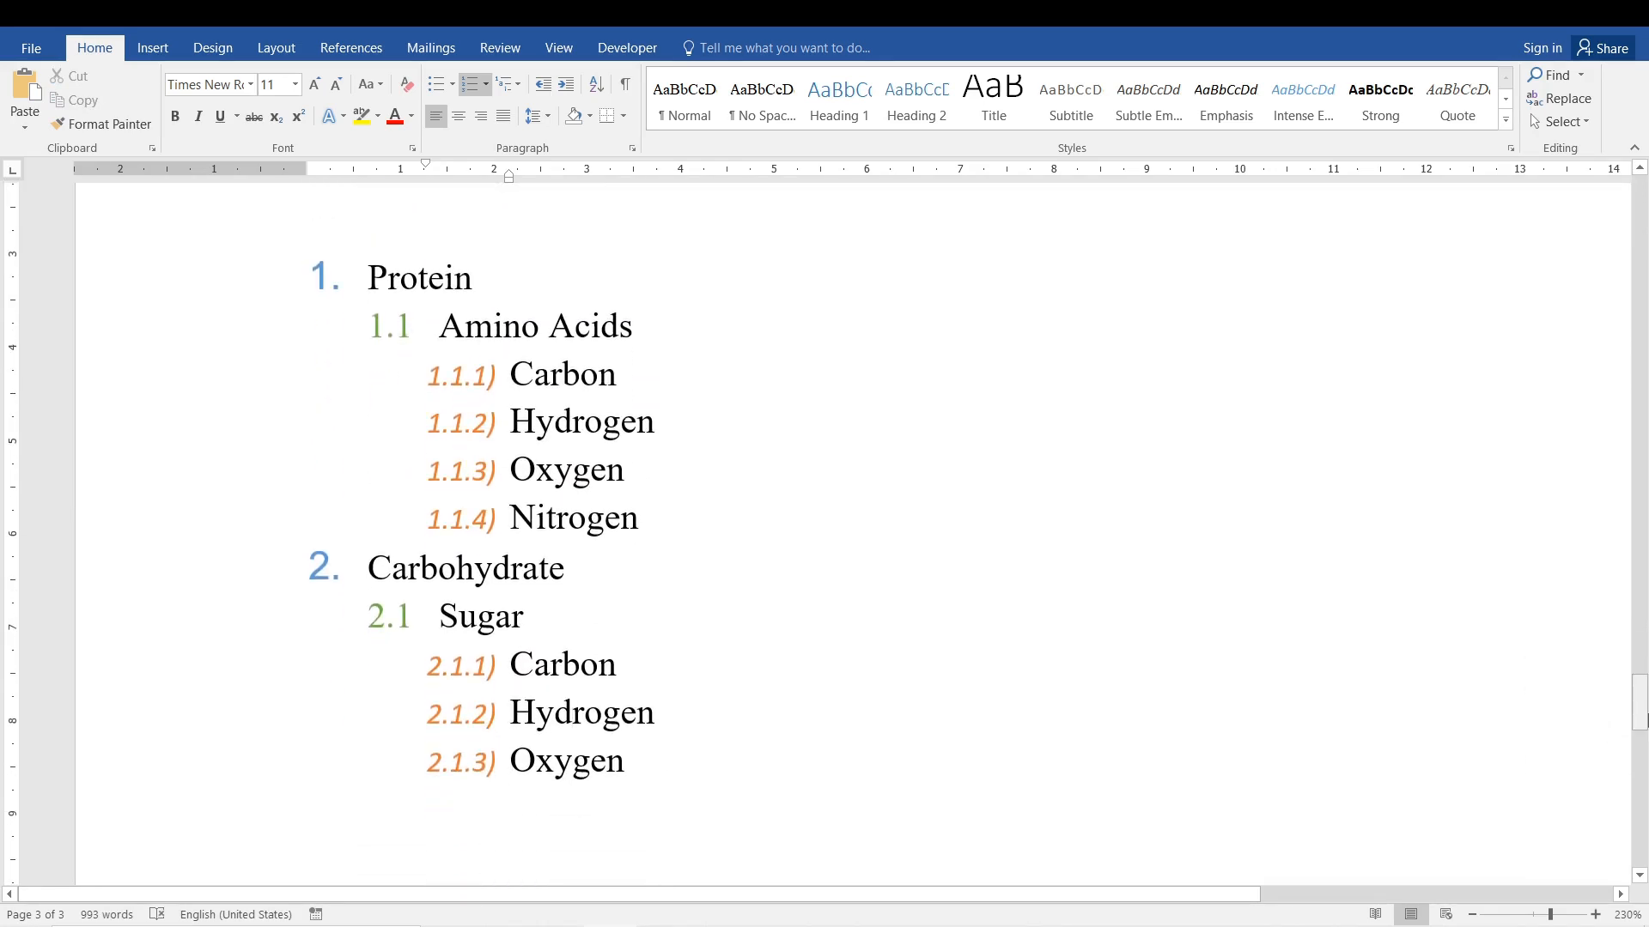
left_click_drag(640, 786, 367, 275)
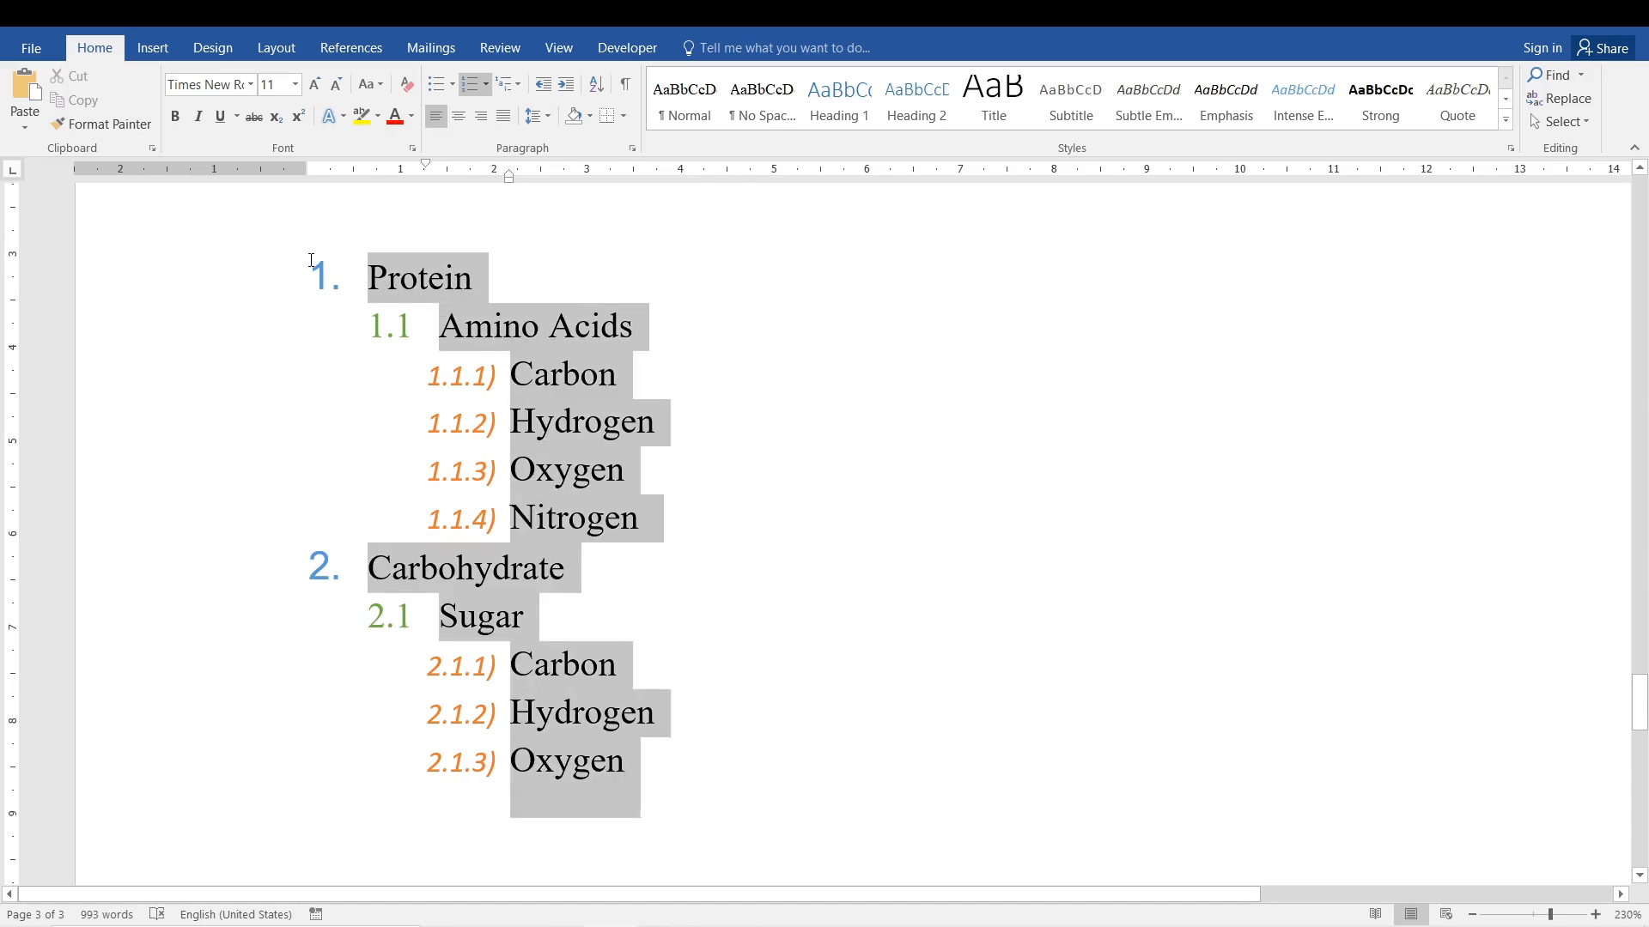
left_click(510, 84)
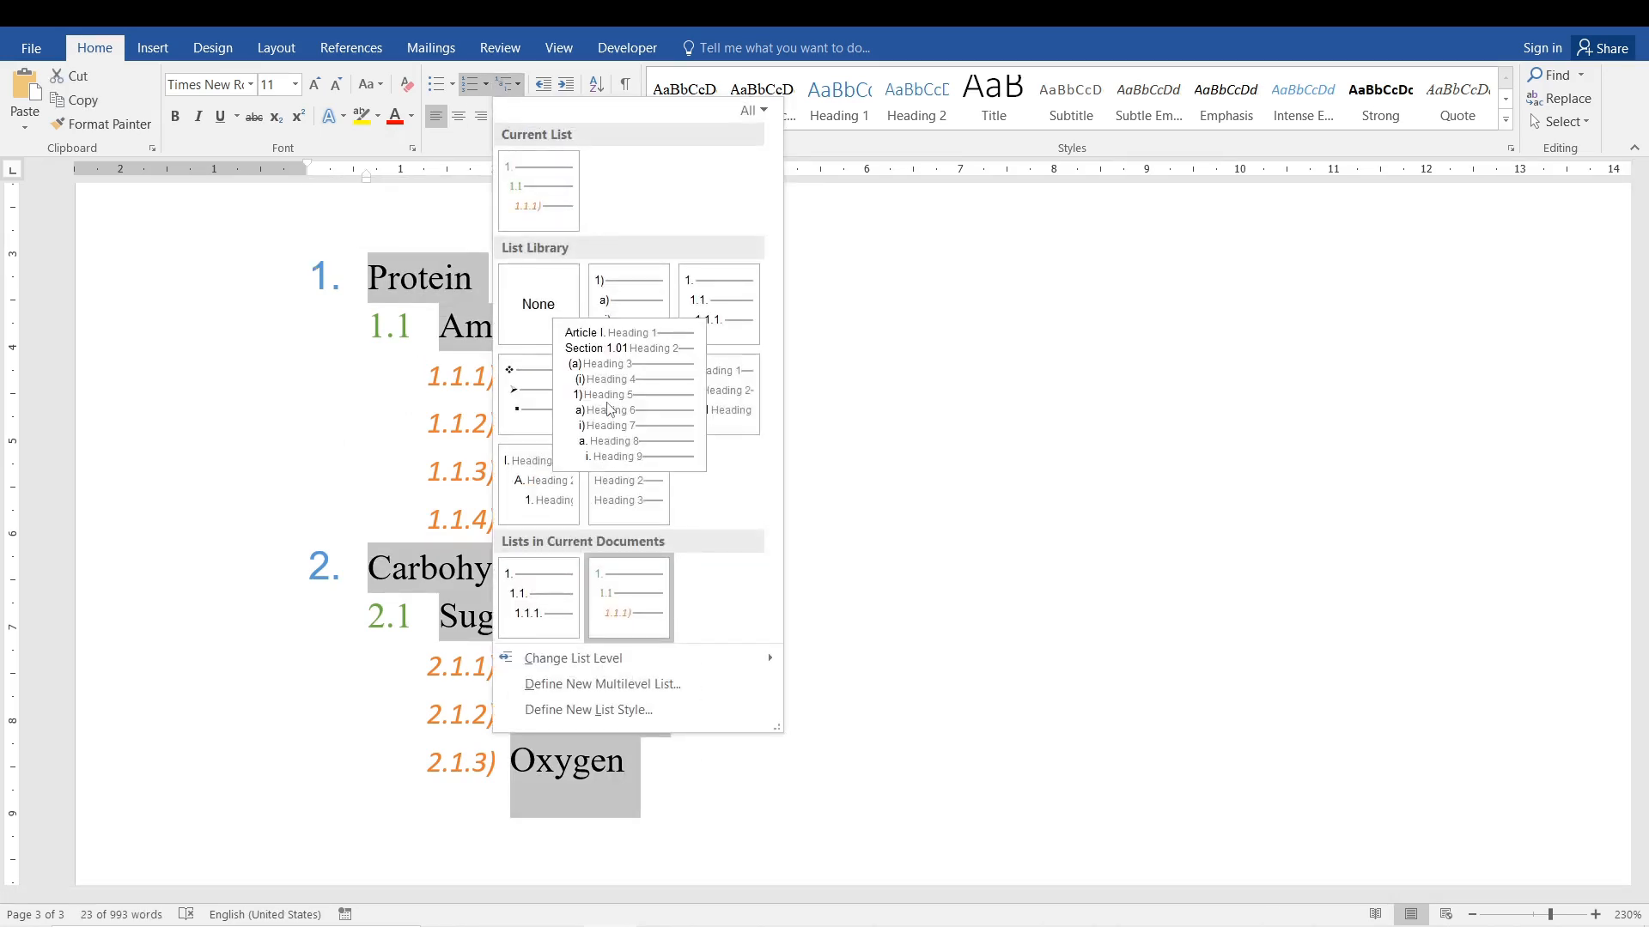
mouse_move(636, 607)
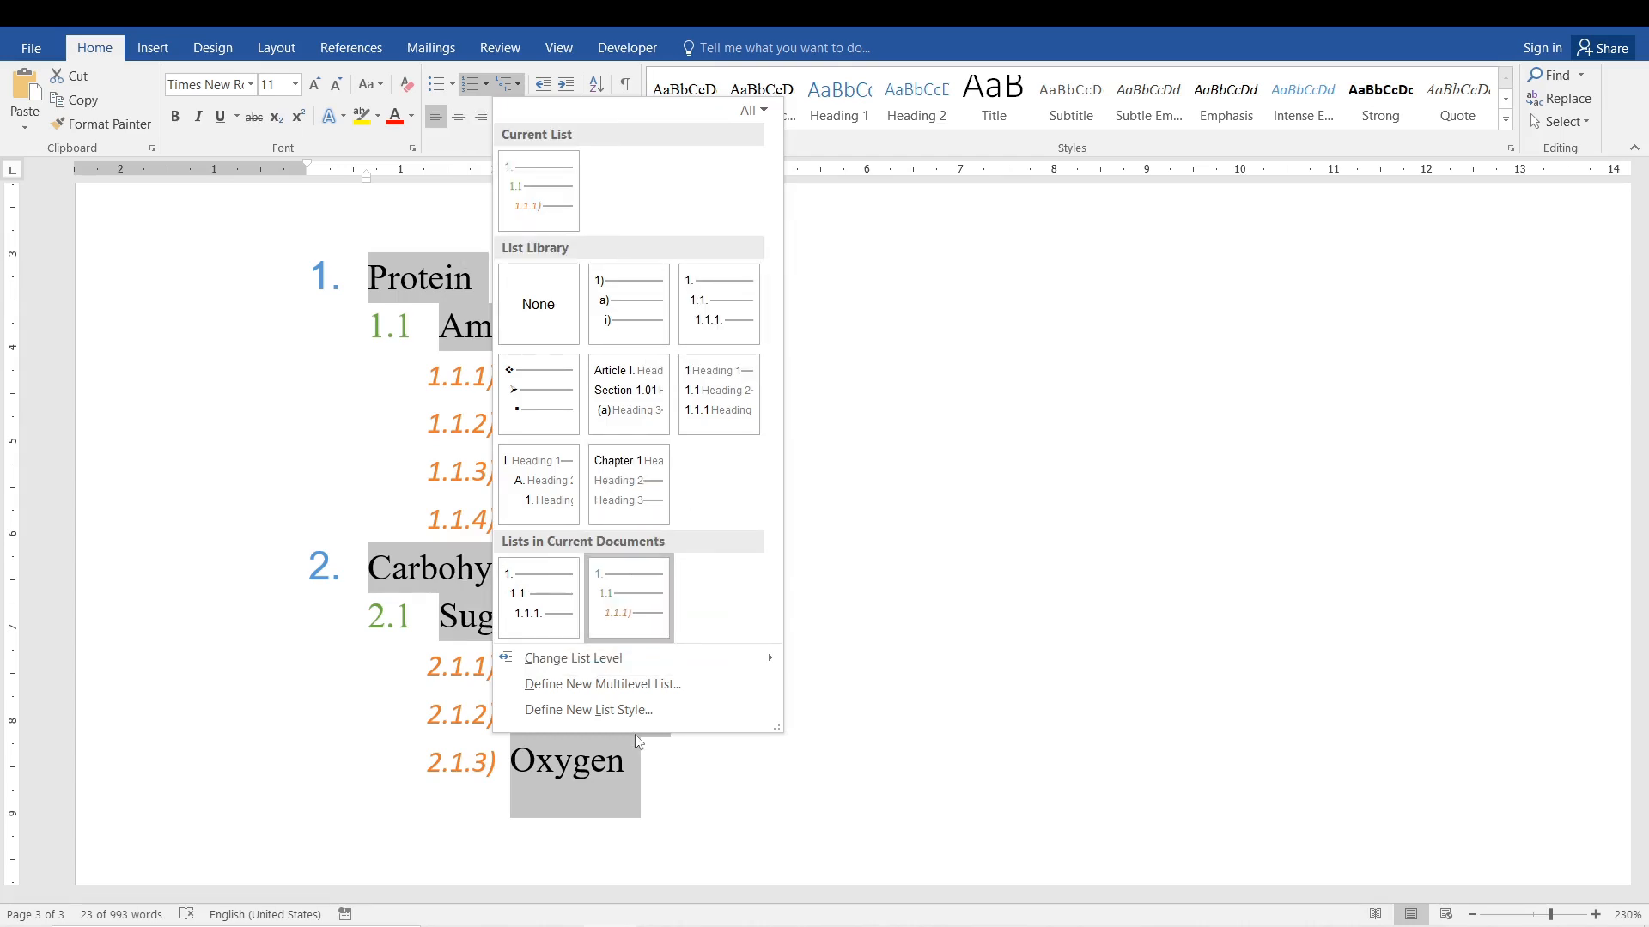
left_click(622, 683)
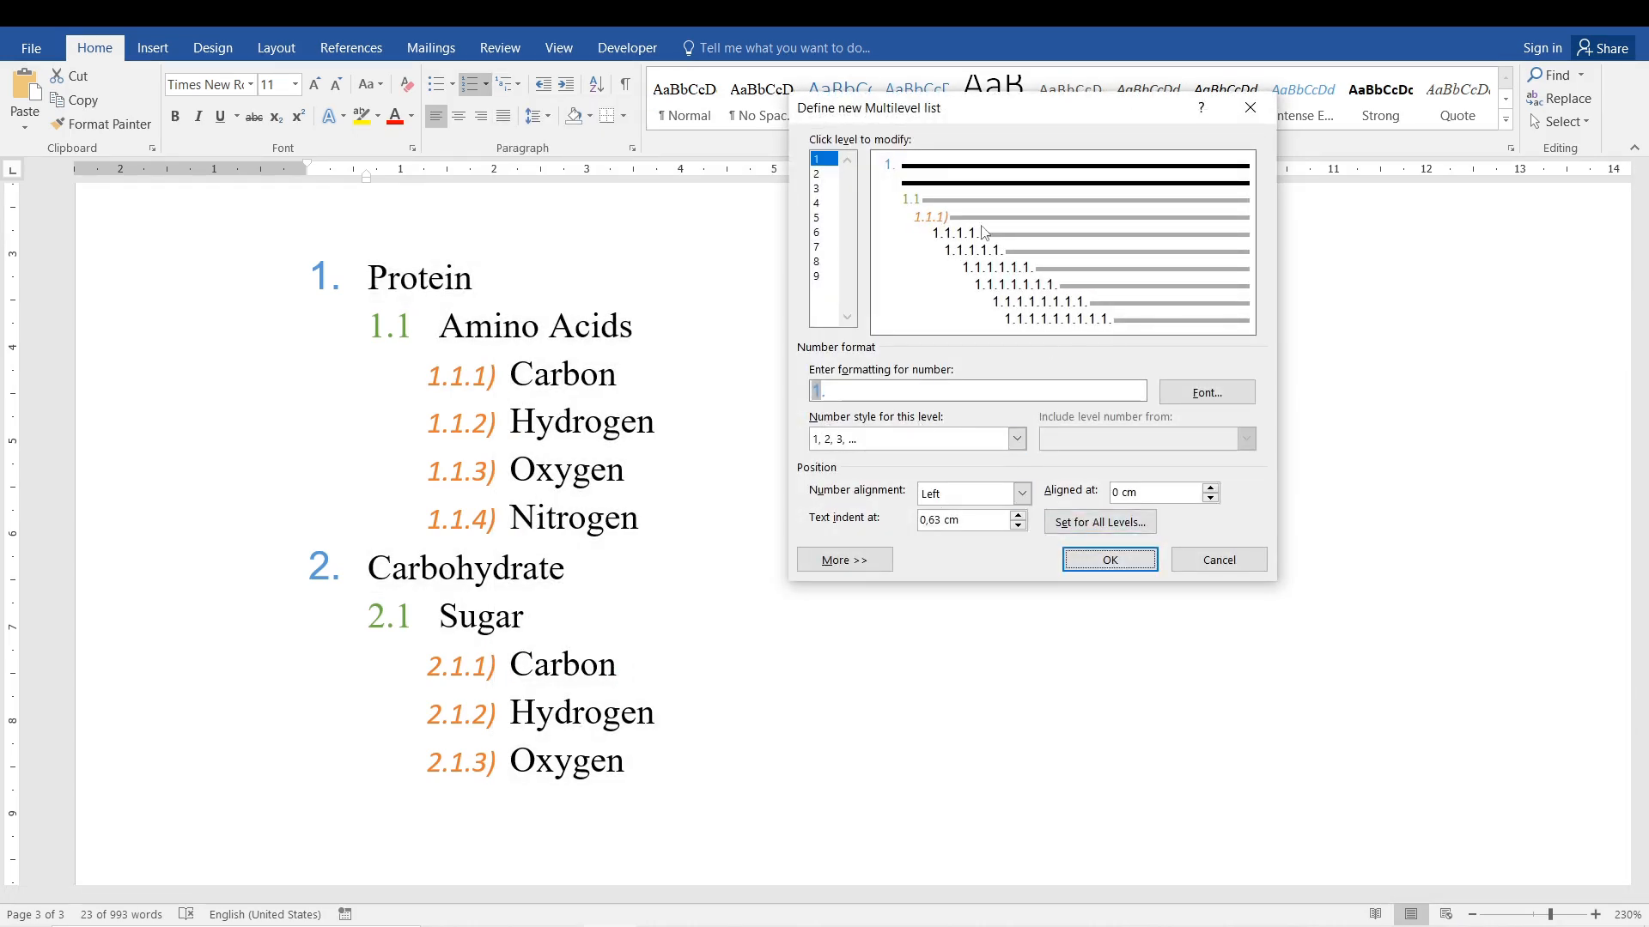
Set the number style of level 3 to a, b, c in the new multilevel list.
left_click(831, 174)
left_click(824, 160)
left_click(1015, 439)
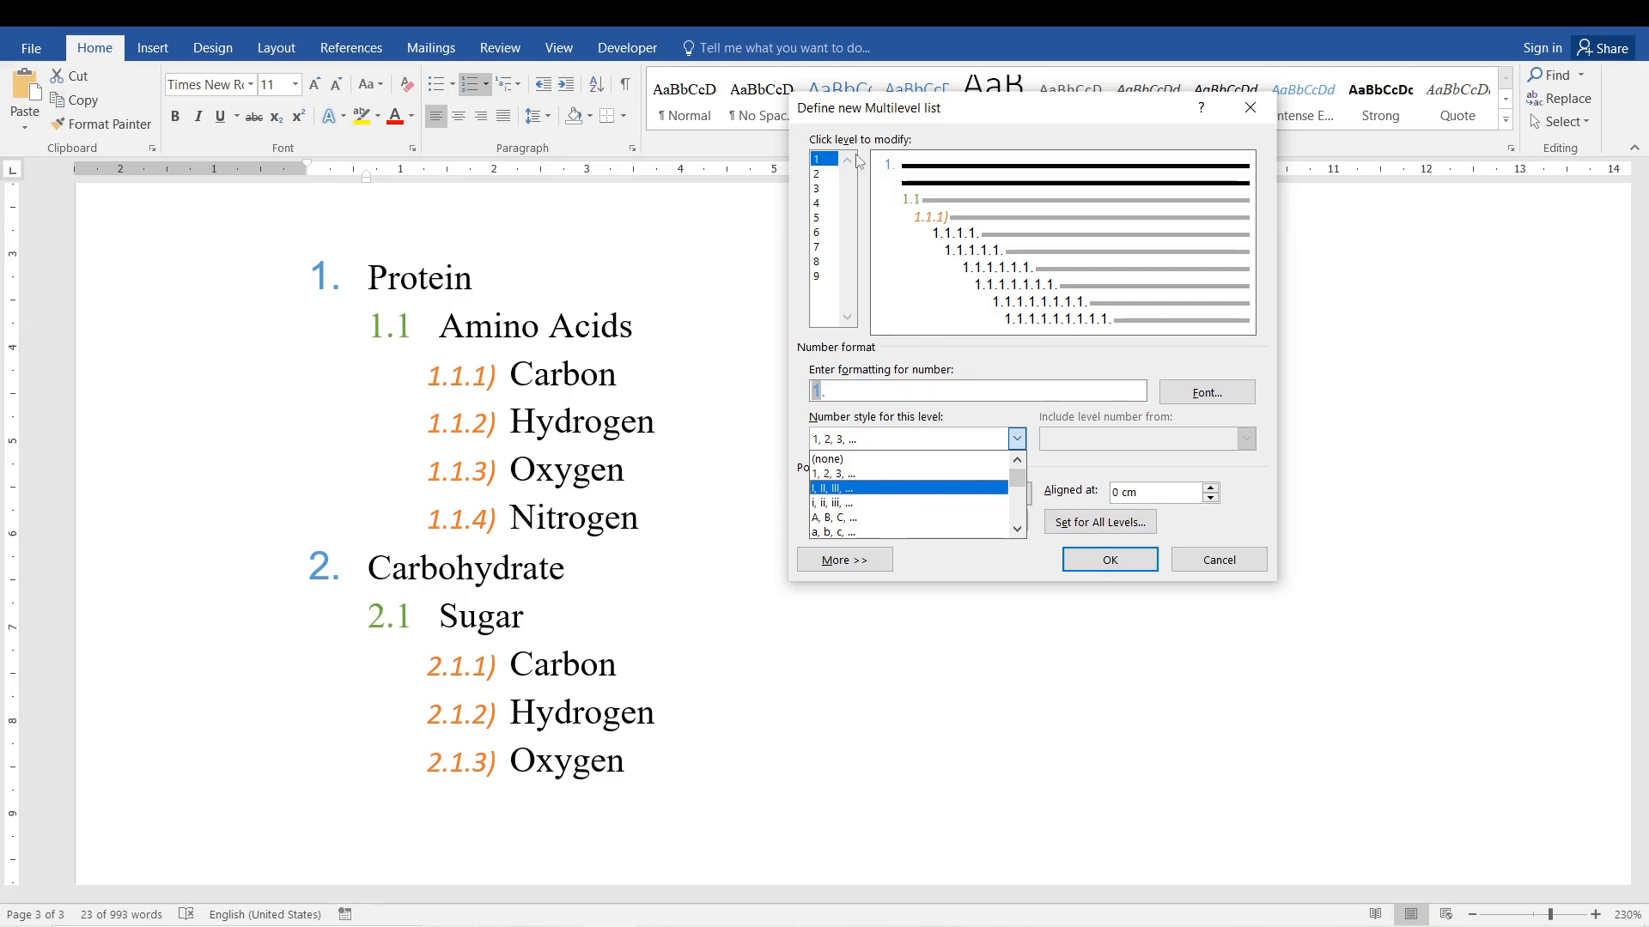
left_click(831, 189)
left_click(830, 189)
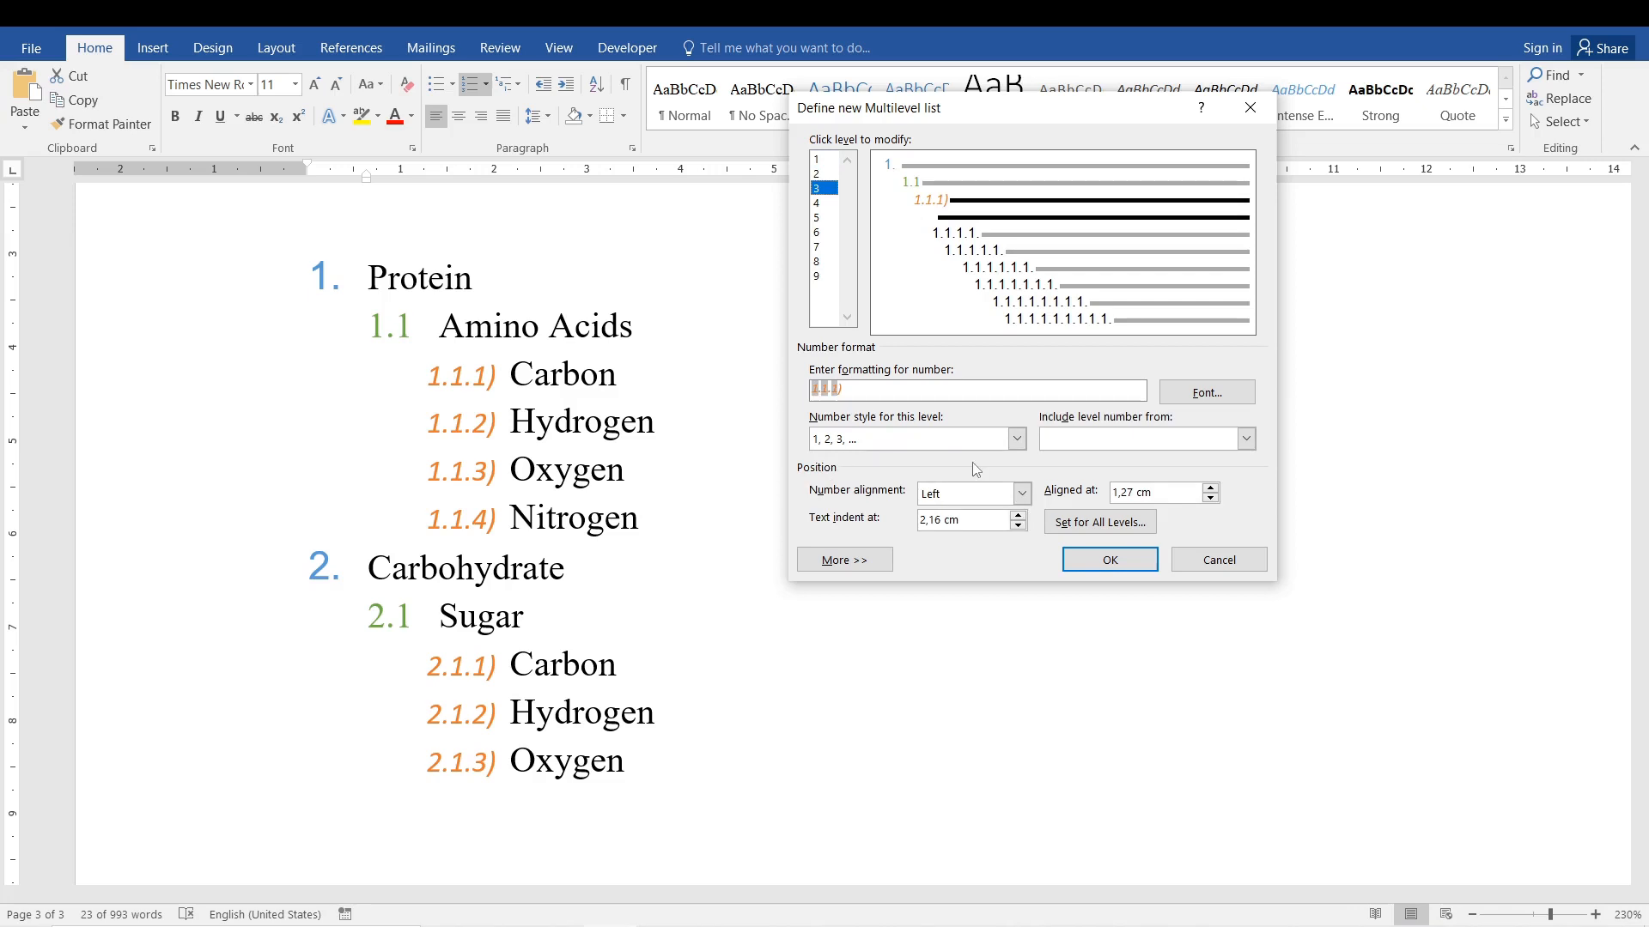
left_click(1017, 440)
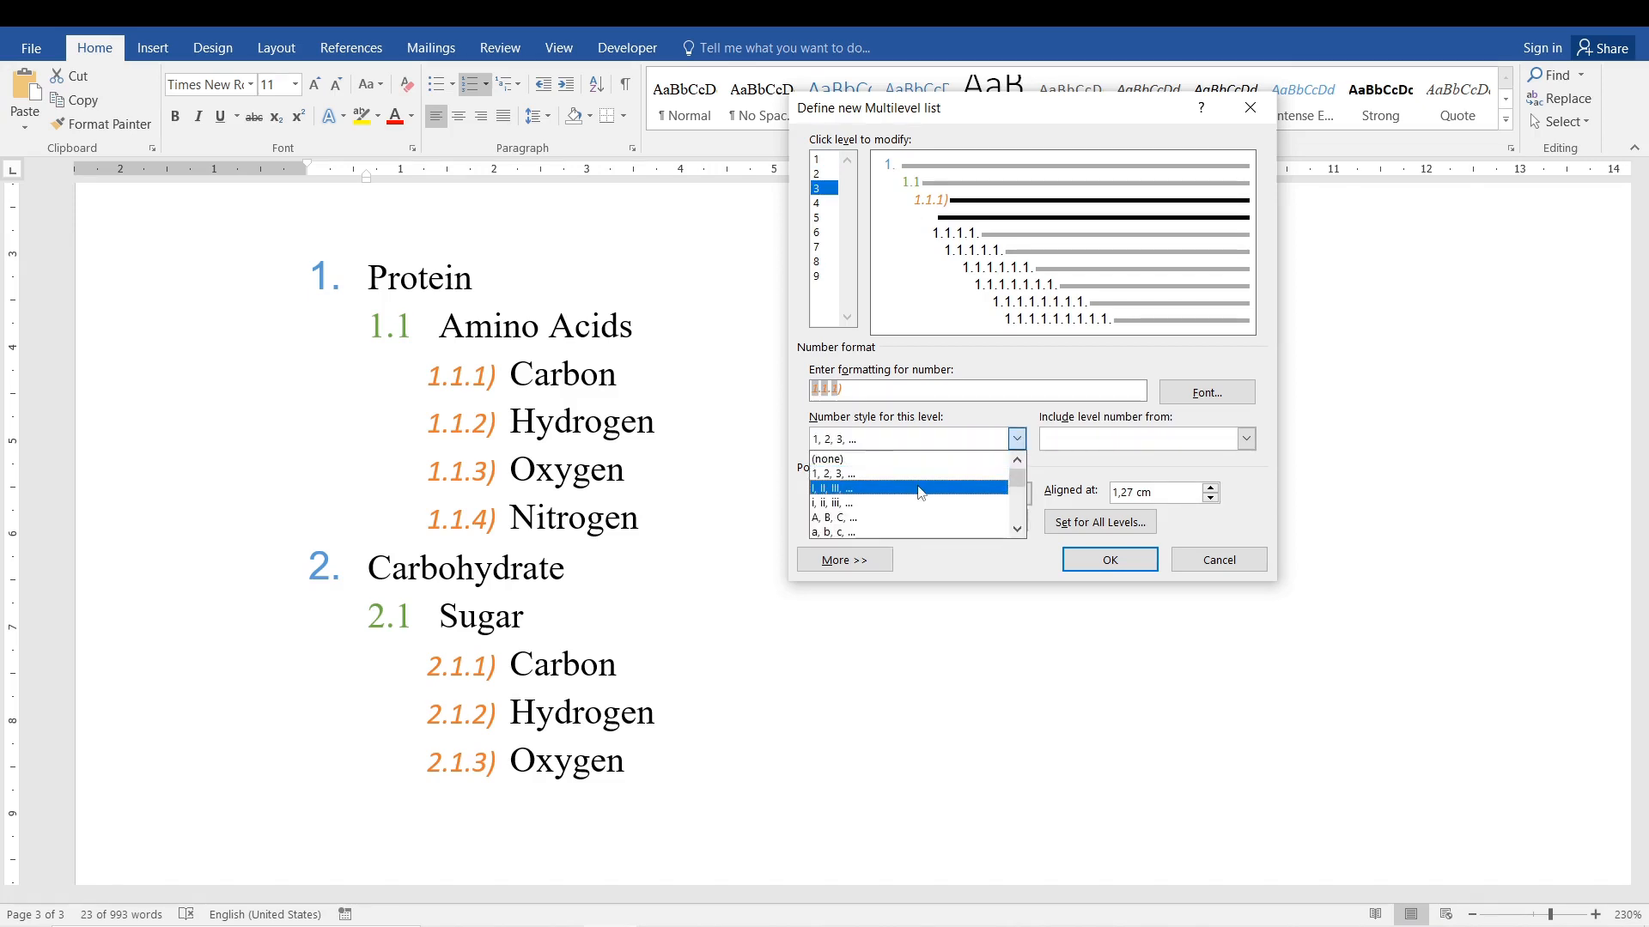
left_click(886, 532)
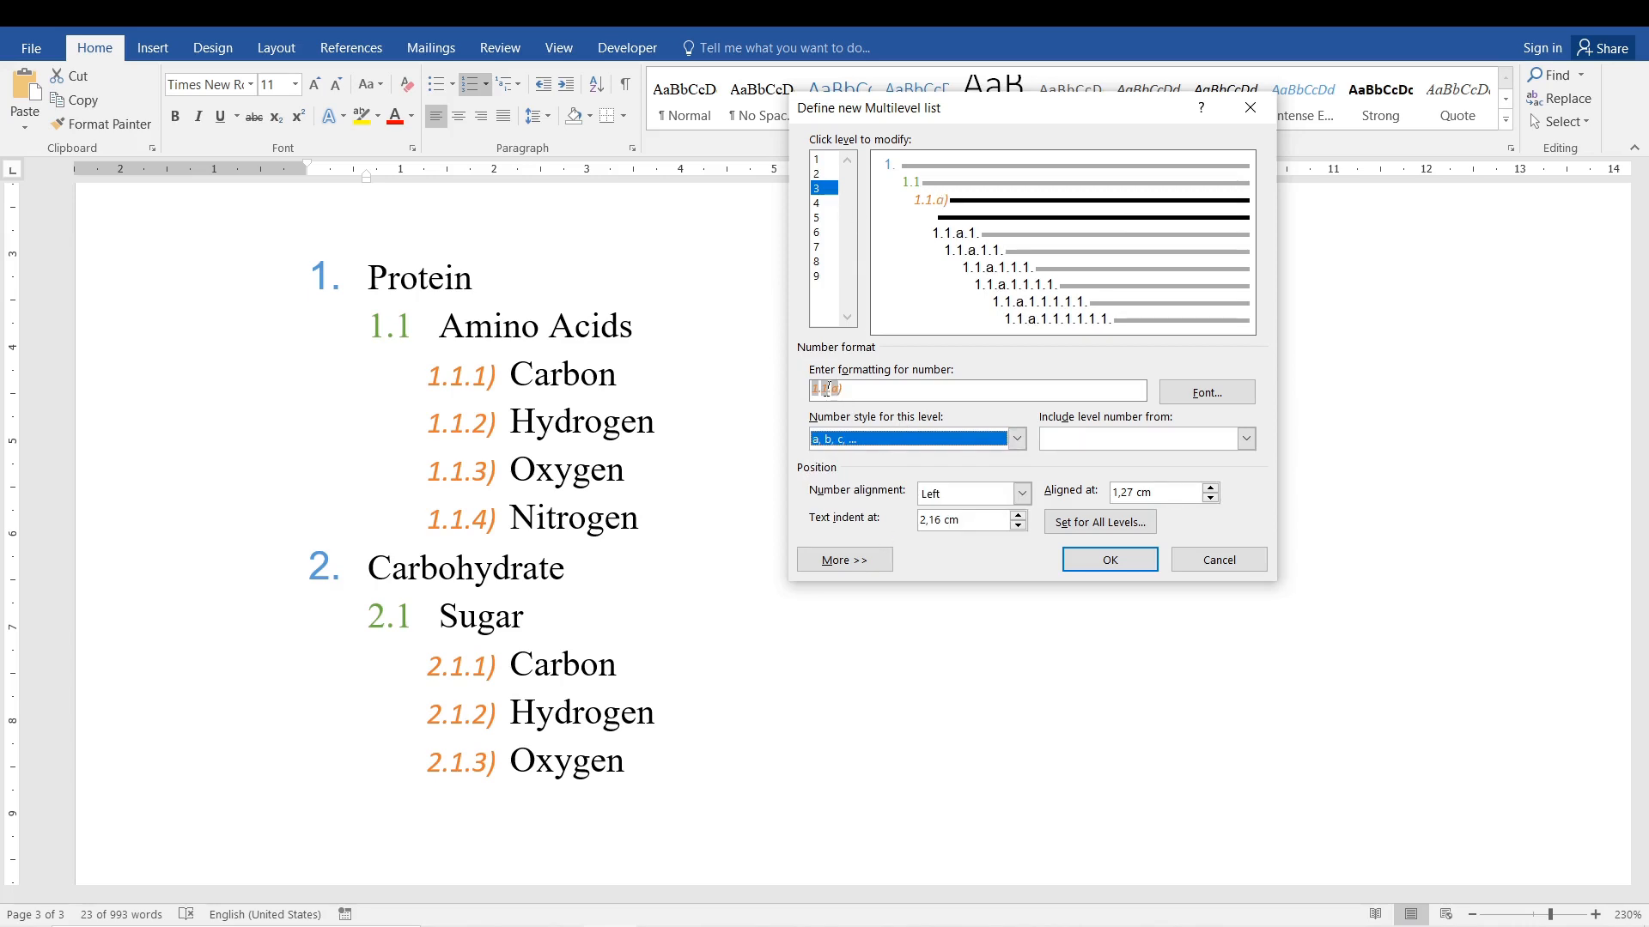
Set the number style of level 2 to I, II, III.
left_click(821, 173)
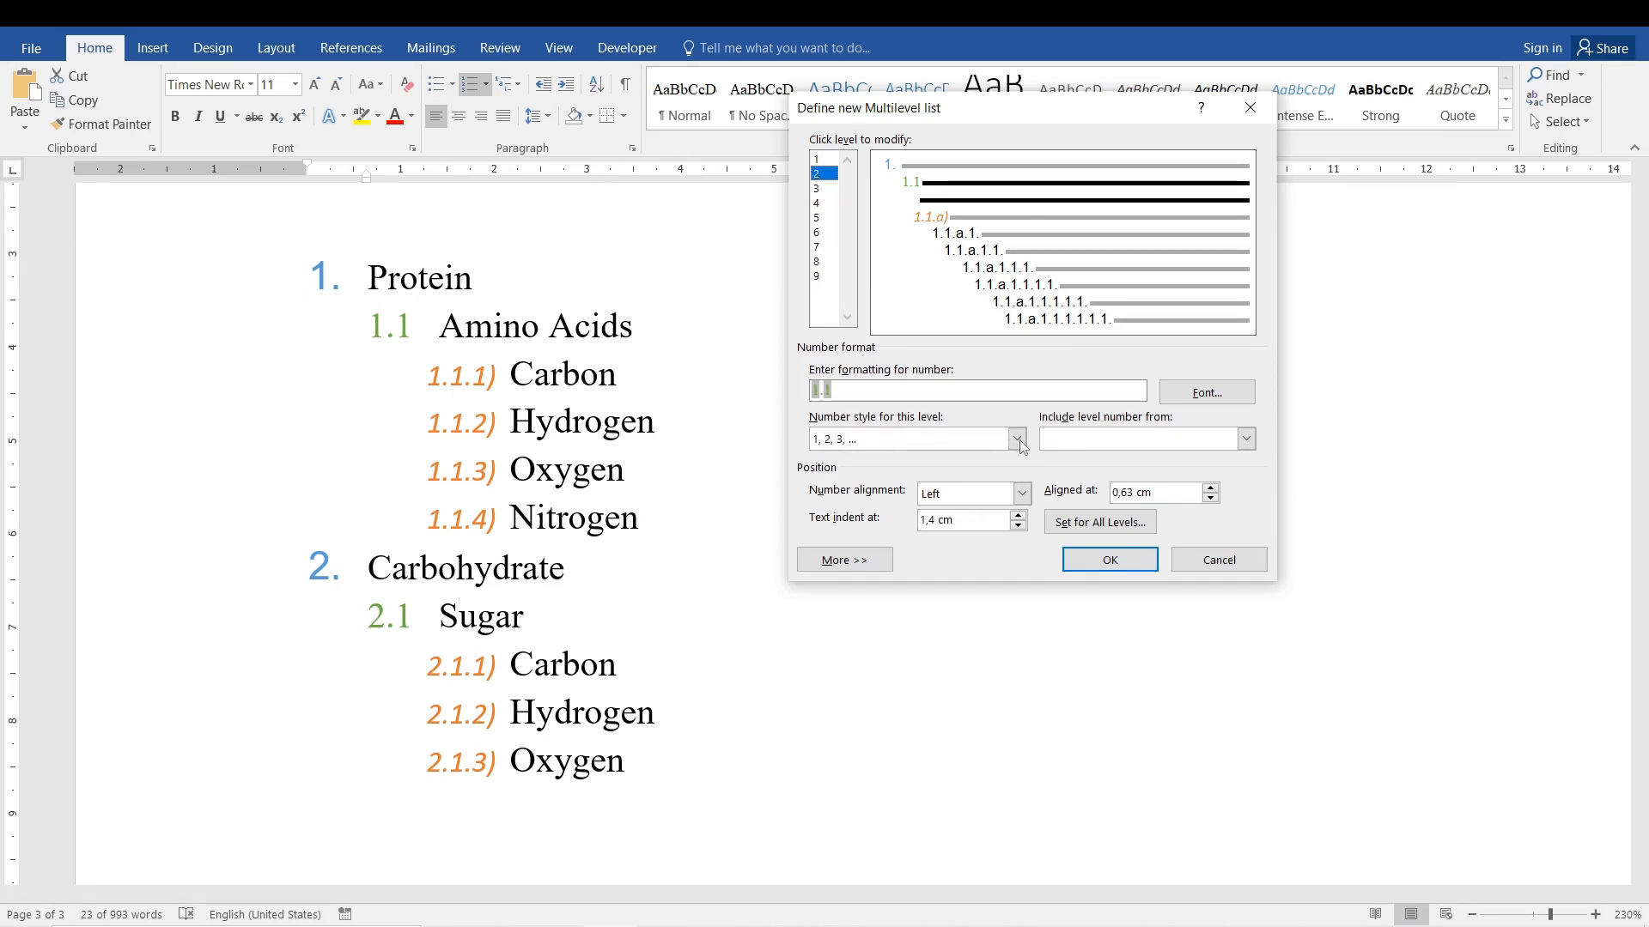
left_click(1017, 439)
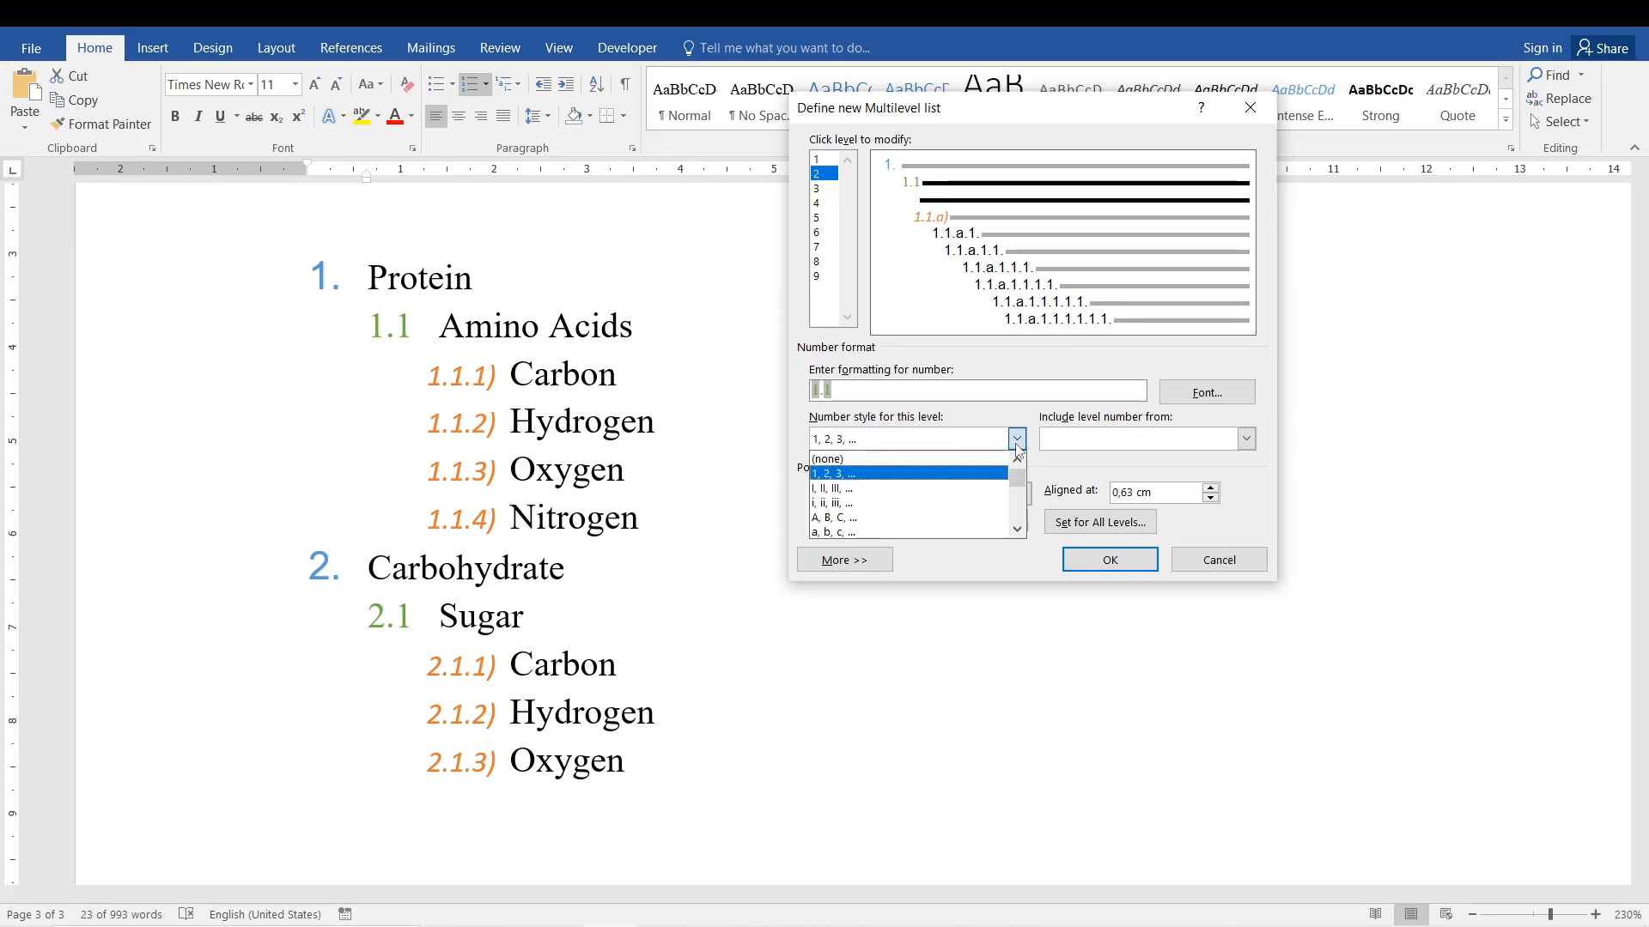
left_click(852, 496)
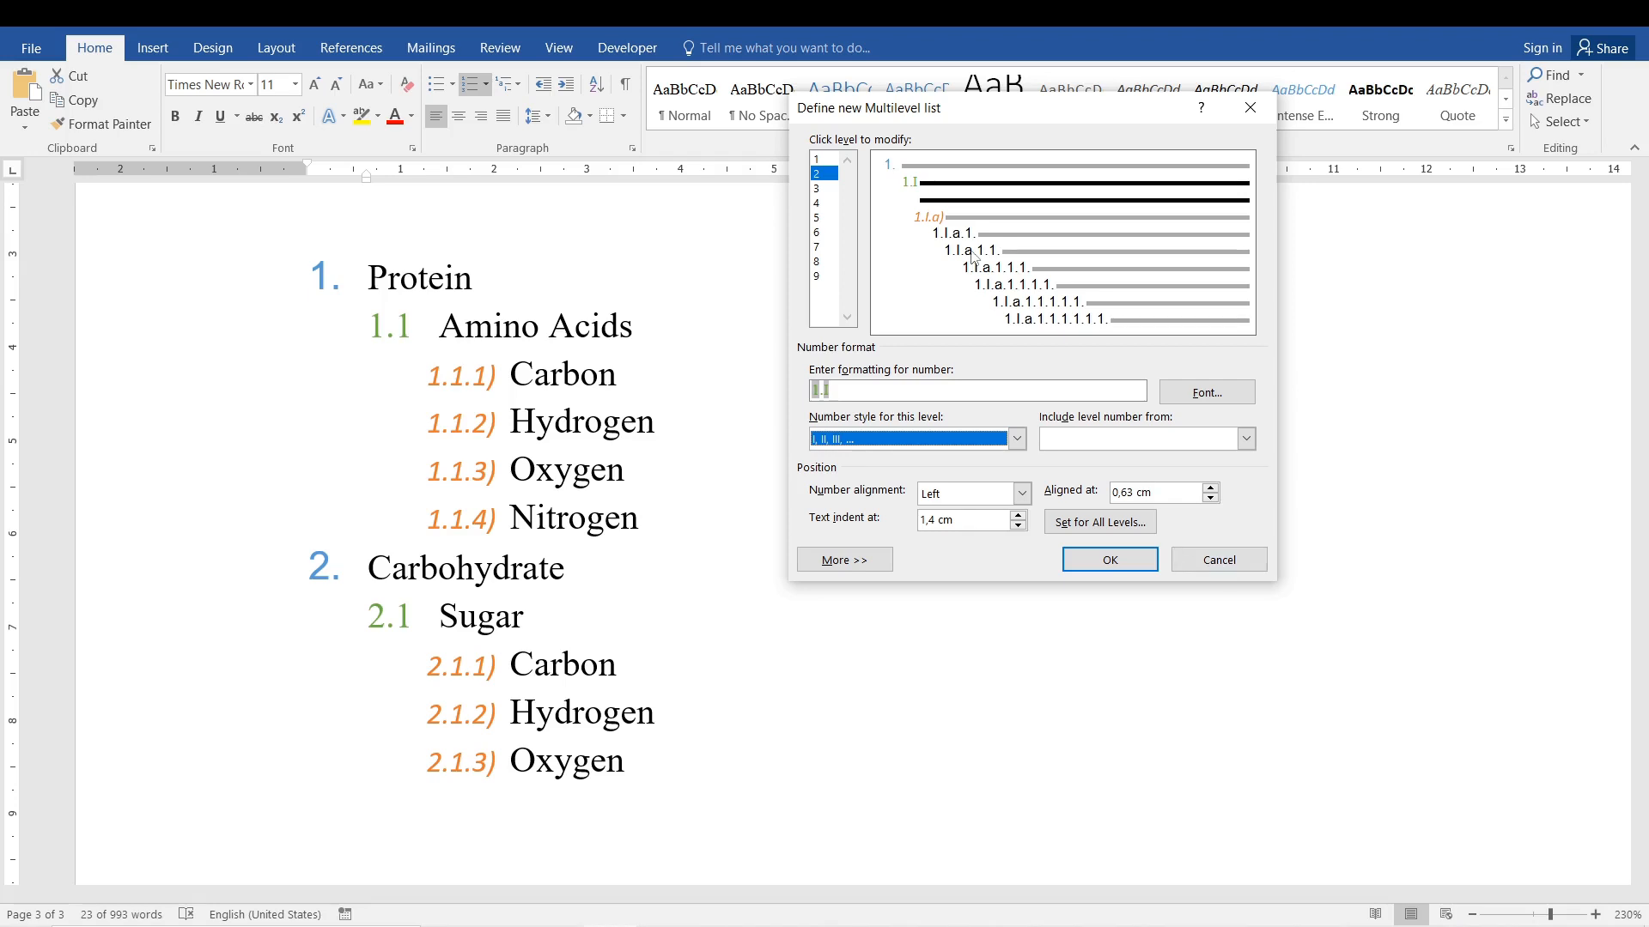
Set the number style to A, B, C for level 1 and to a, b, c for level 2.
left_click(829, 160)
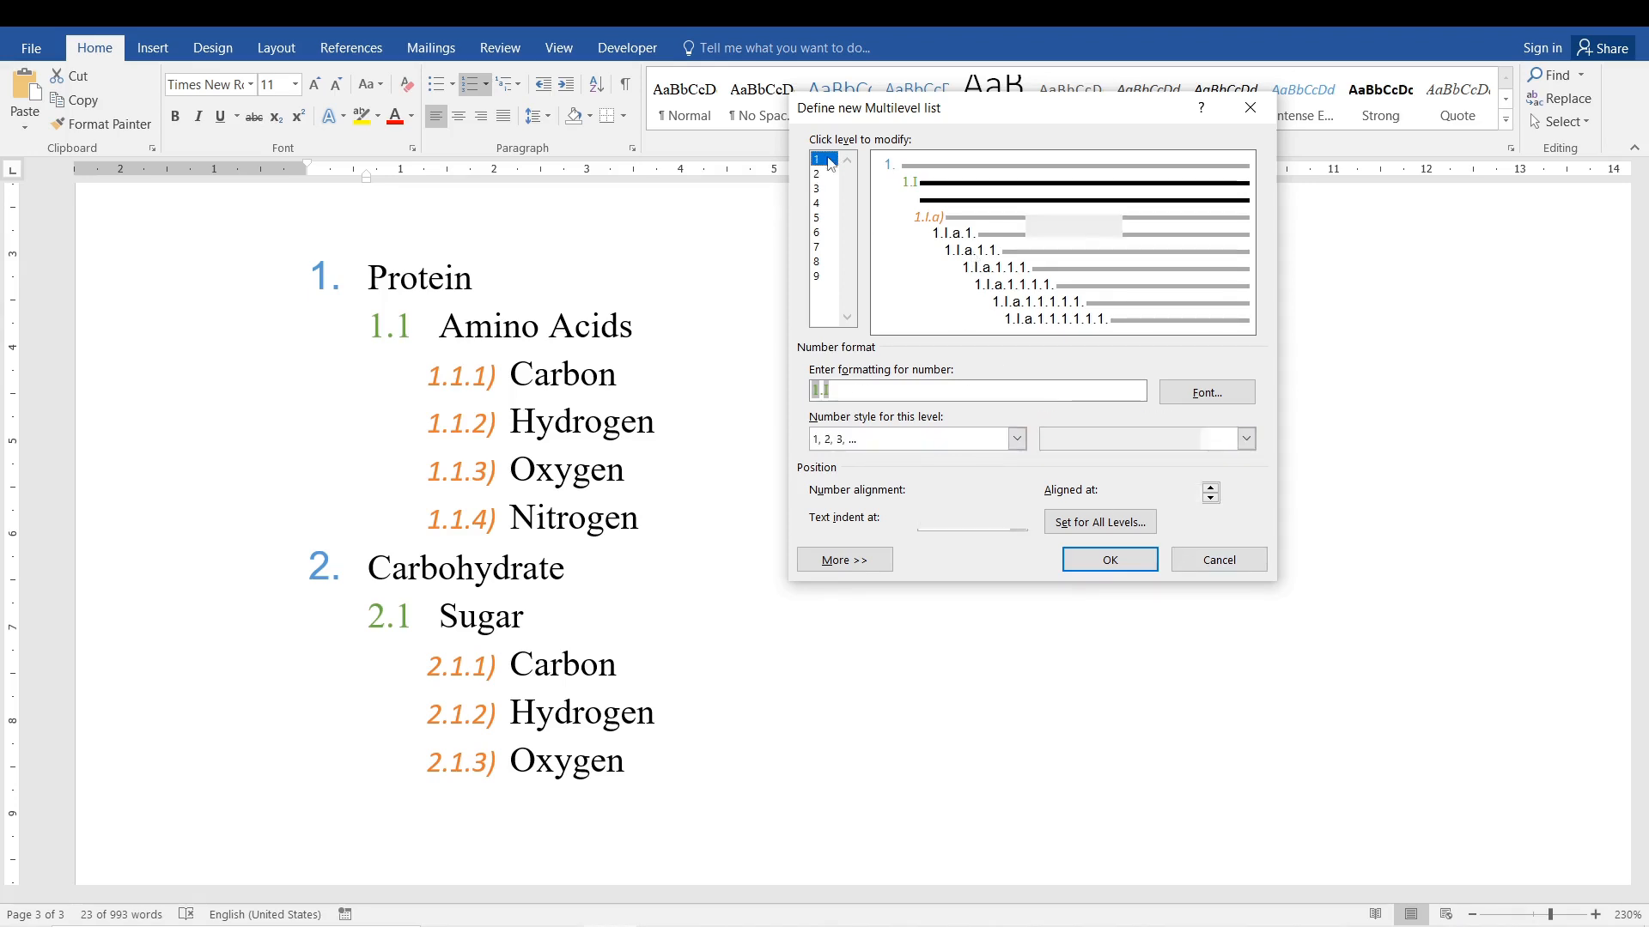
left_click(1017, 439)
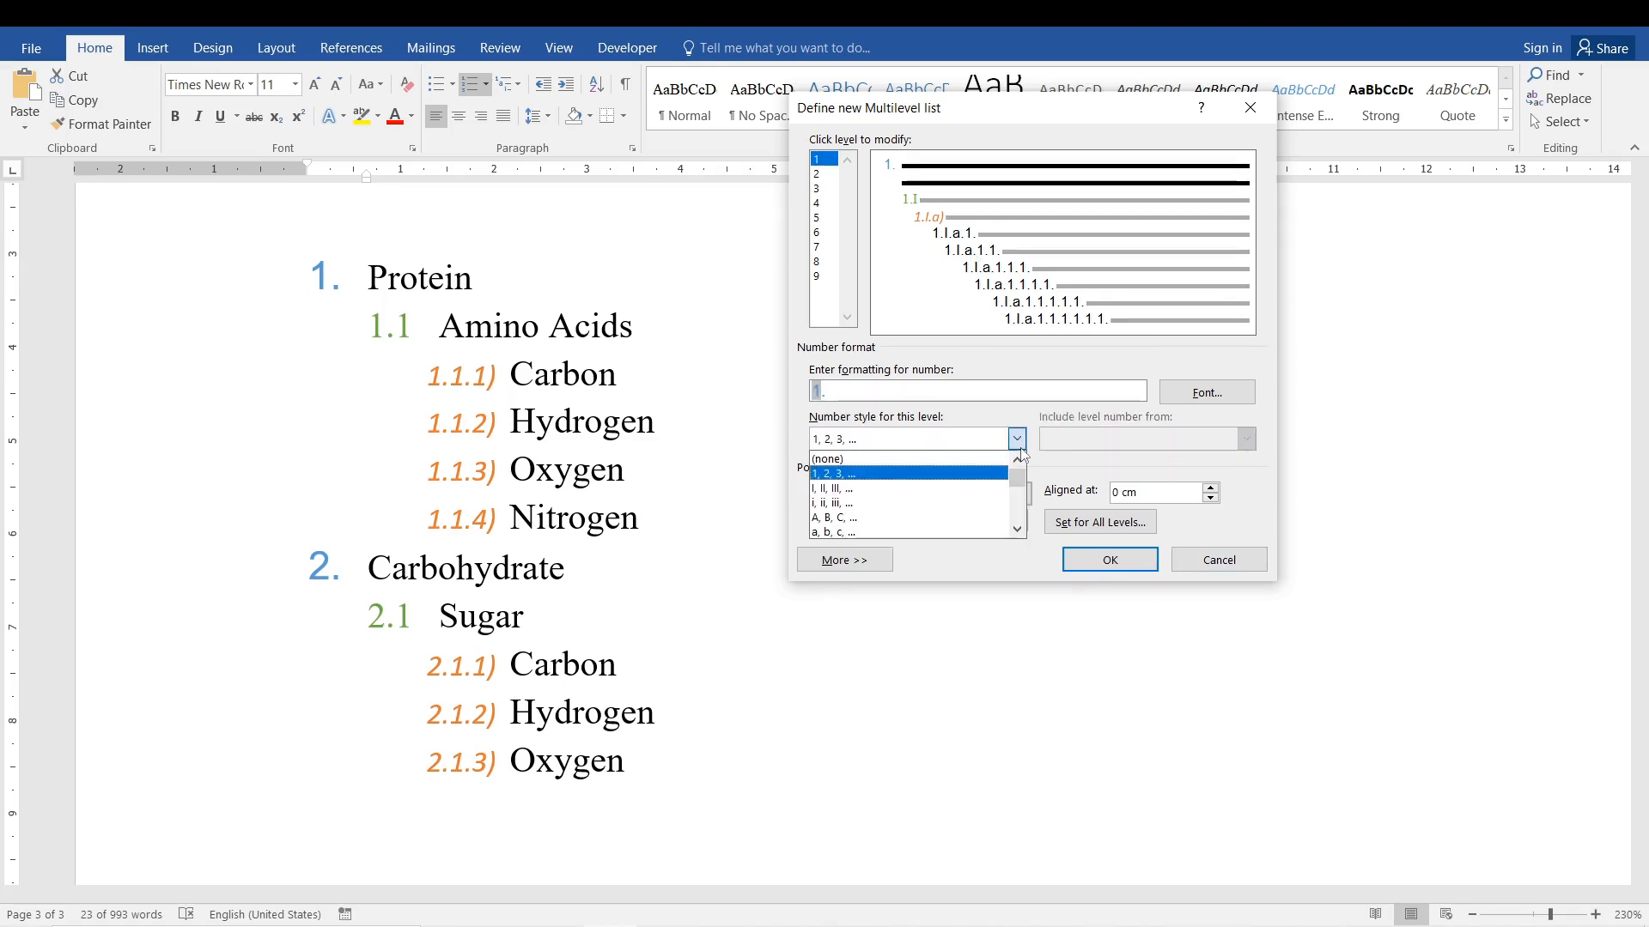
left_click(919, 517)
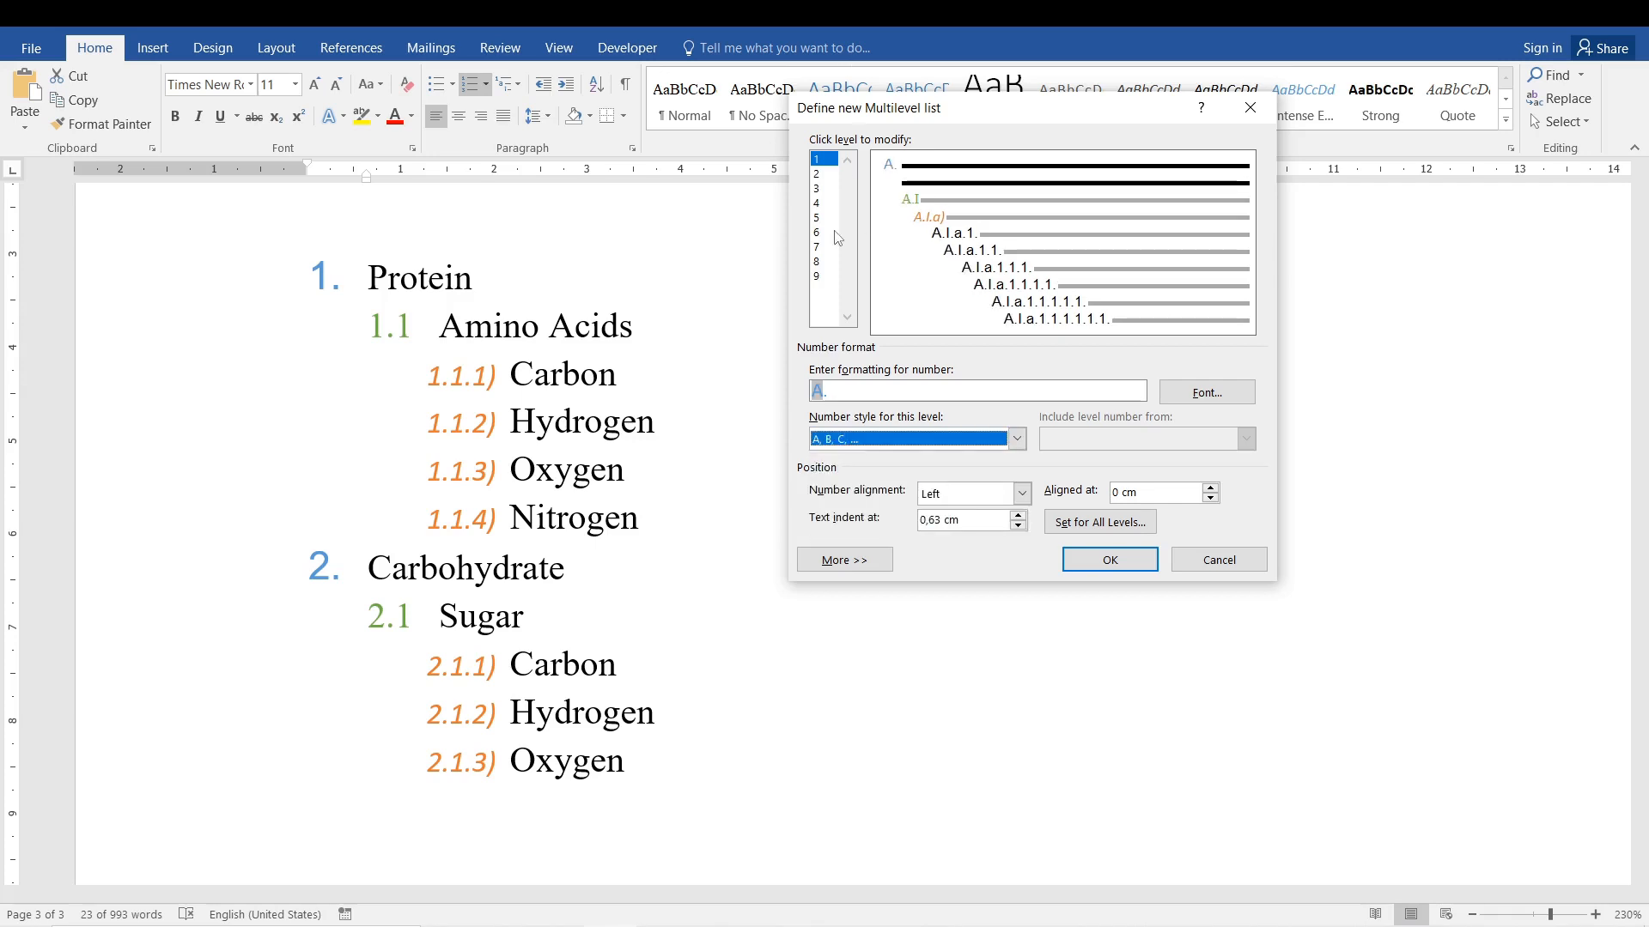
left_click(824, 175)
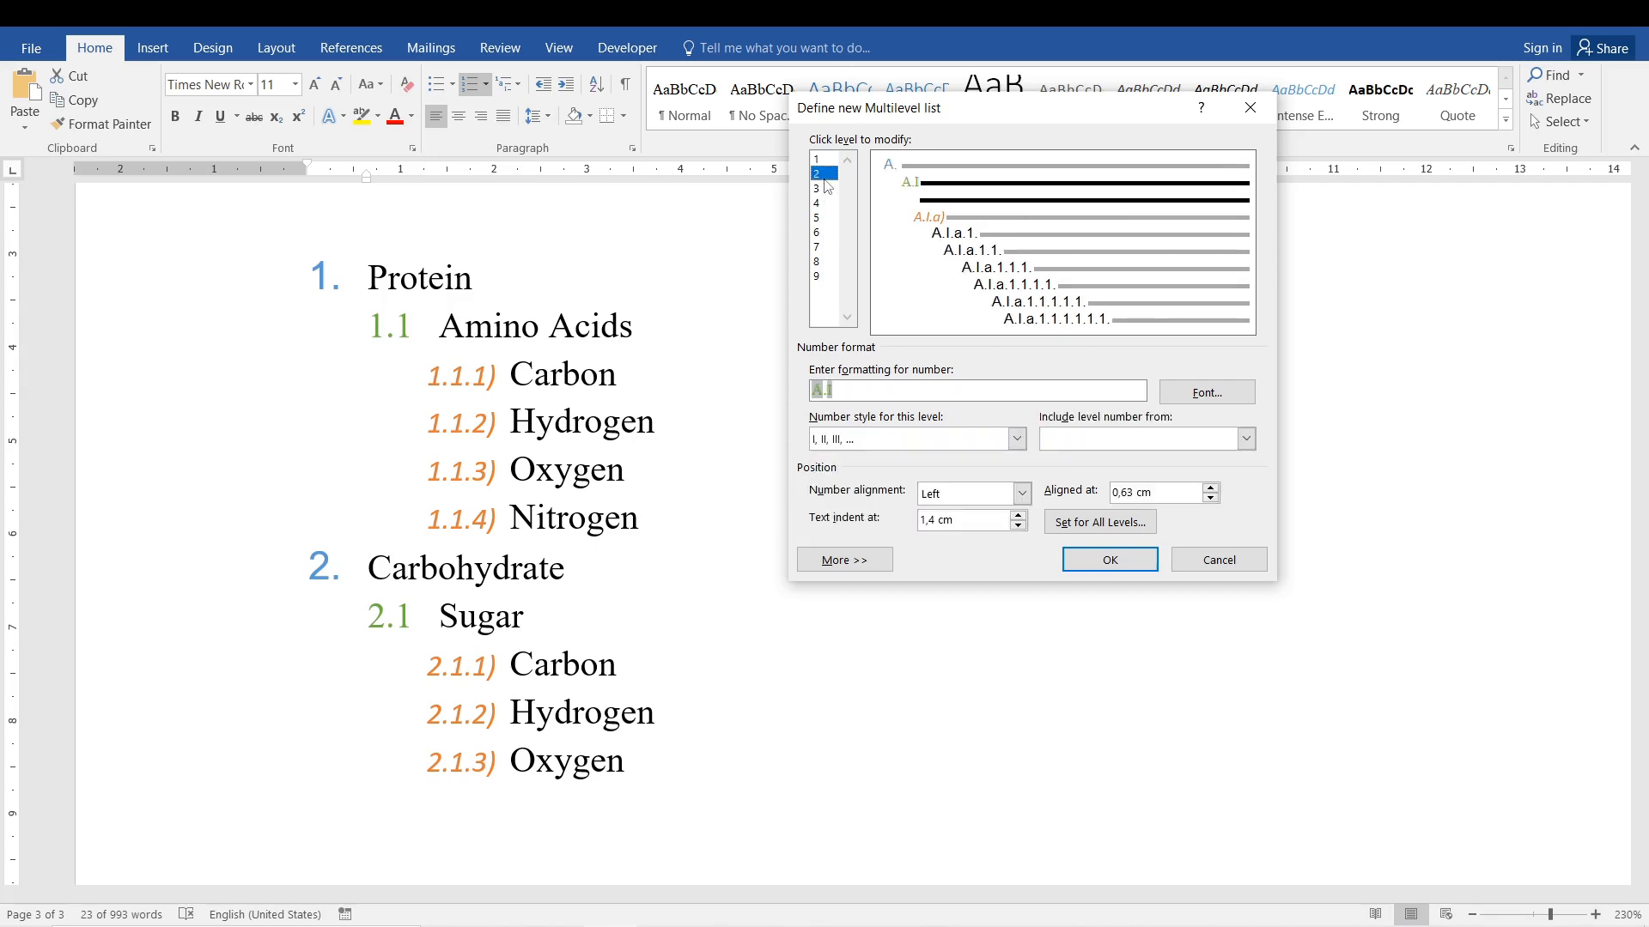
left_click(1017, 439)
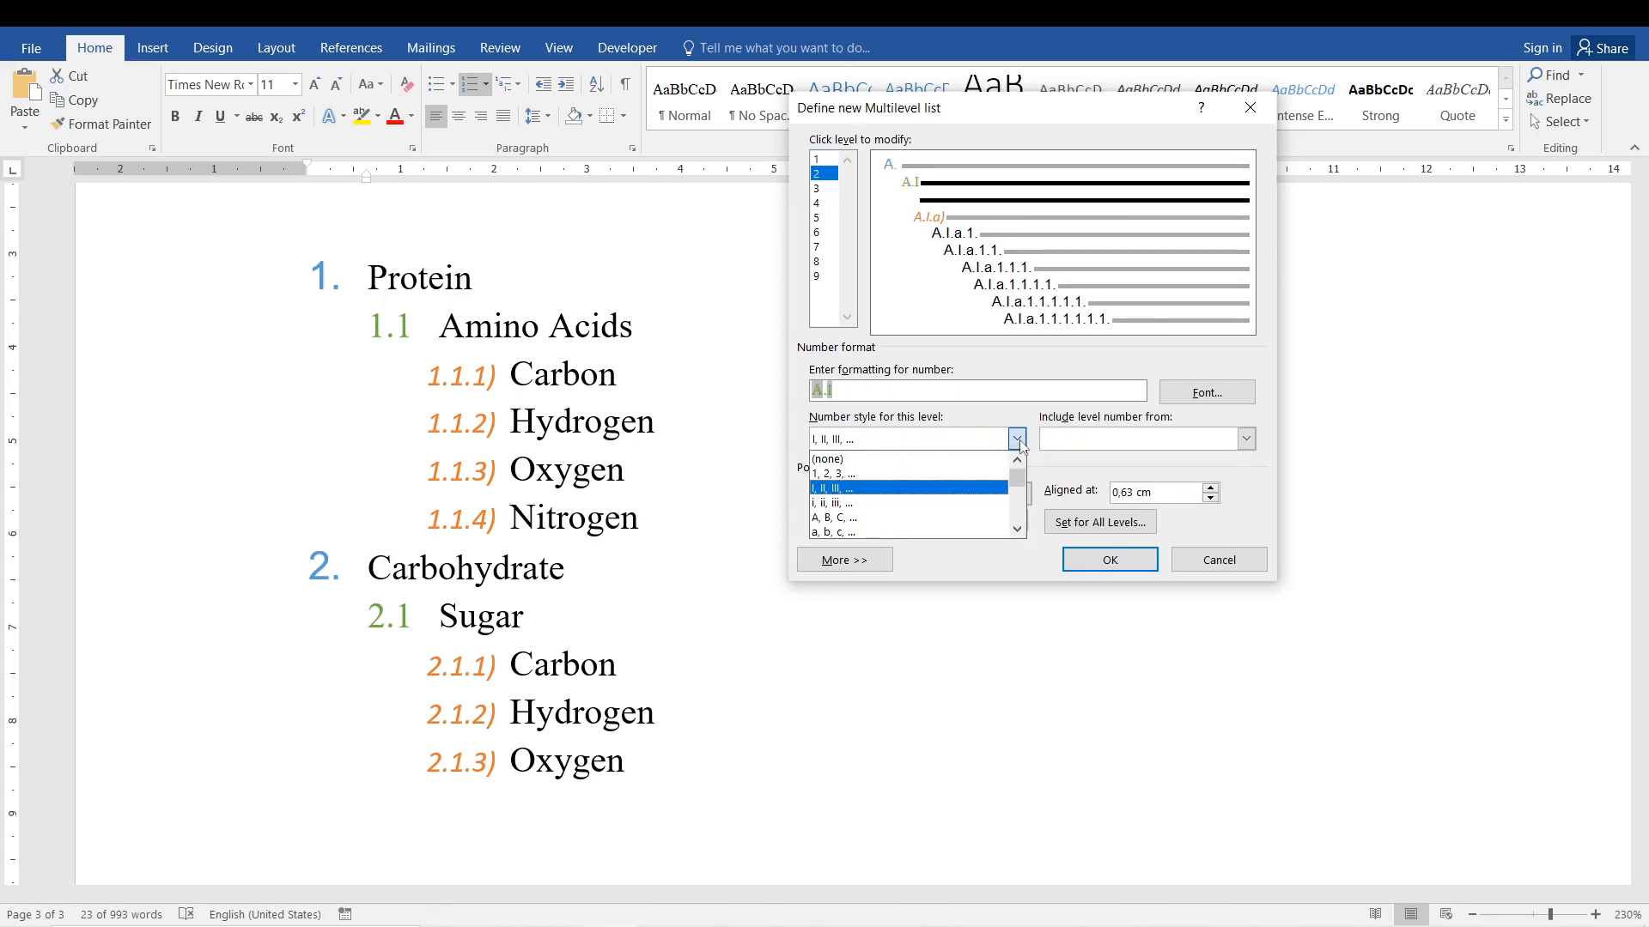
left_click(923, 532)
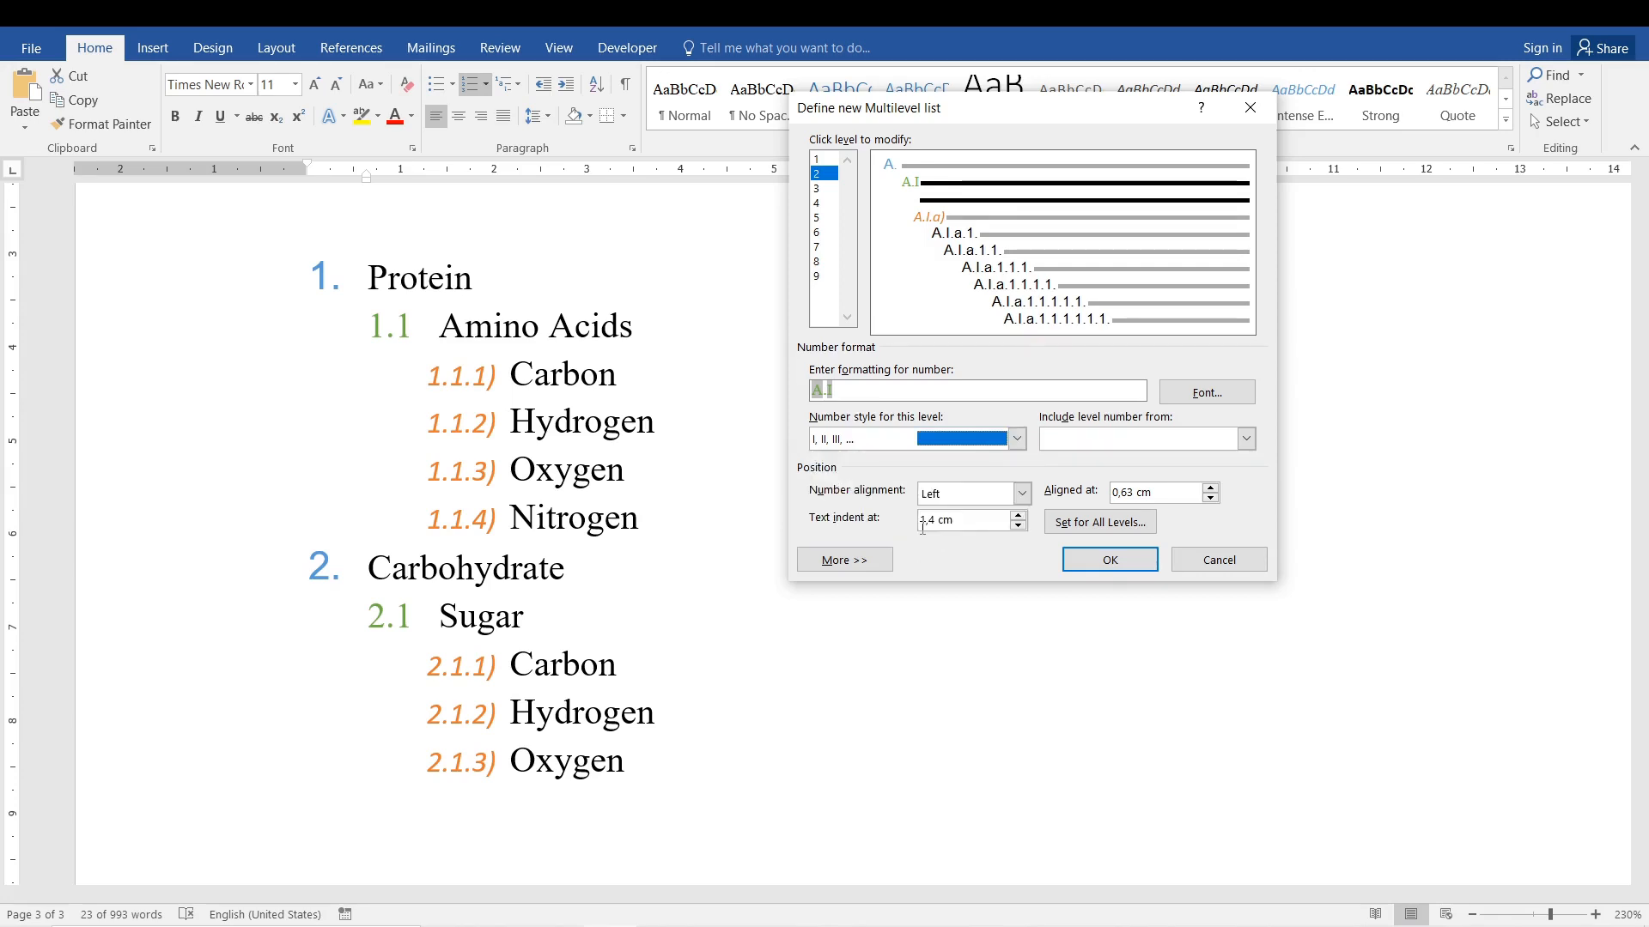
Set the number style of level 3 to 1, 2, 3.
left_click(818, 188)
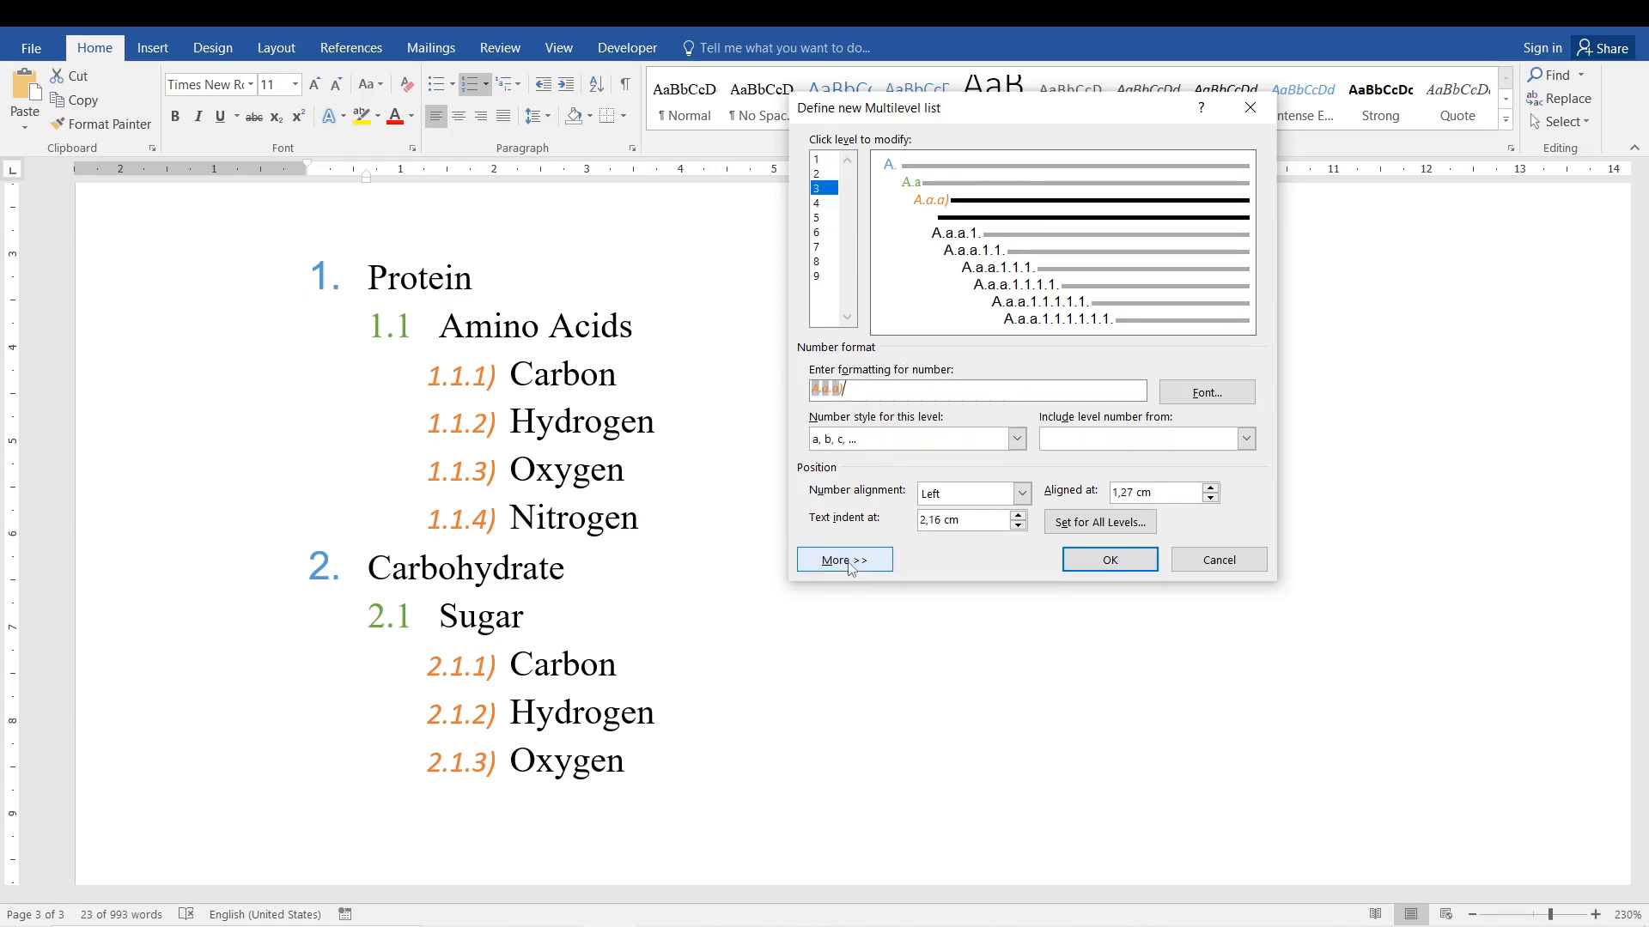
left_click(1017, 445)
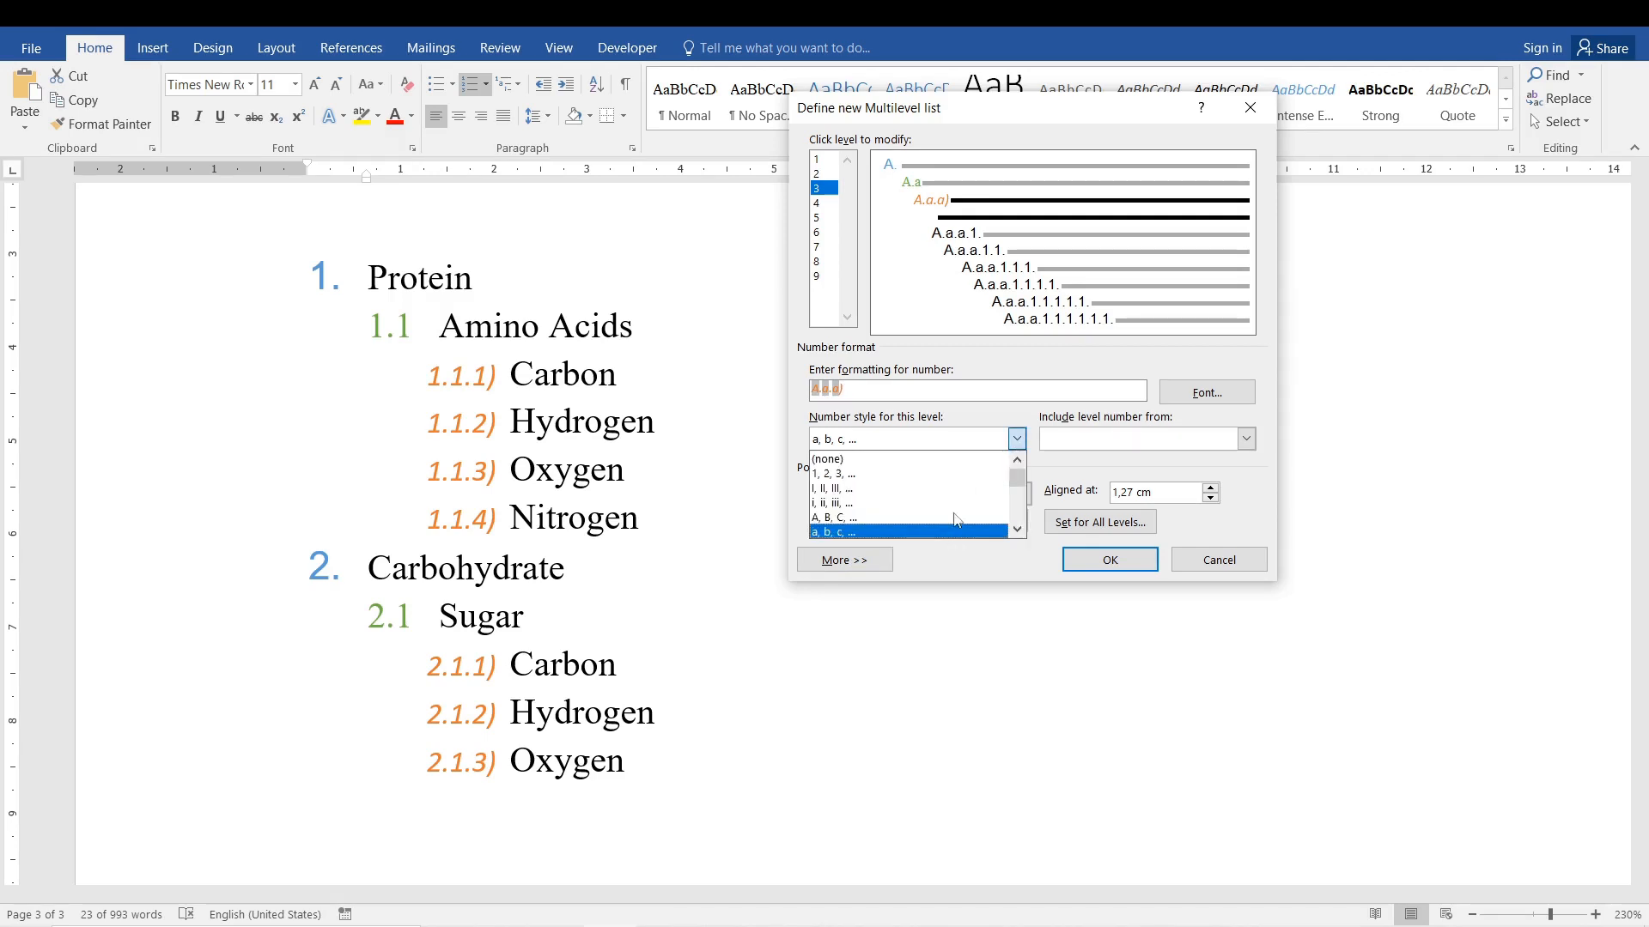
left_click(984, 474)
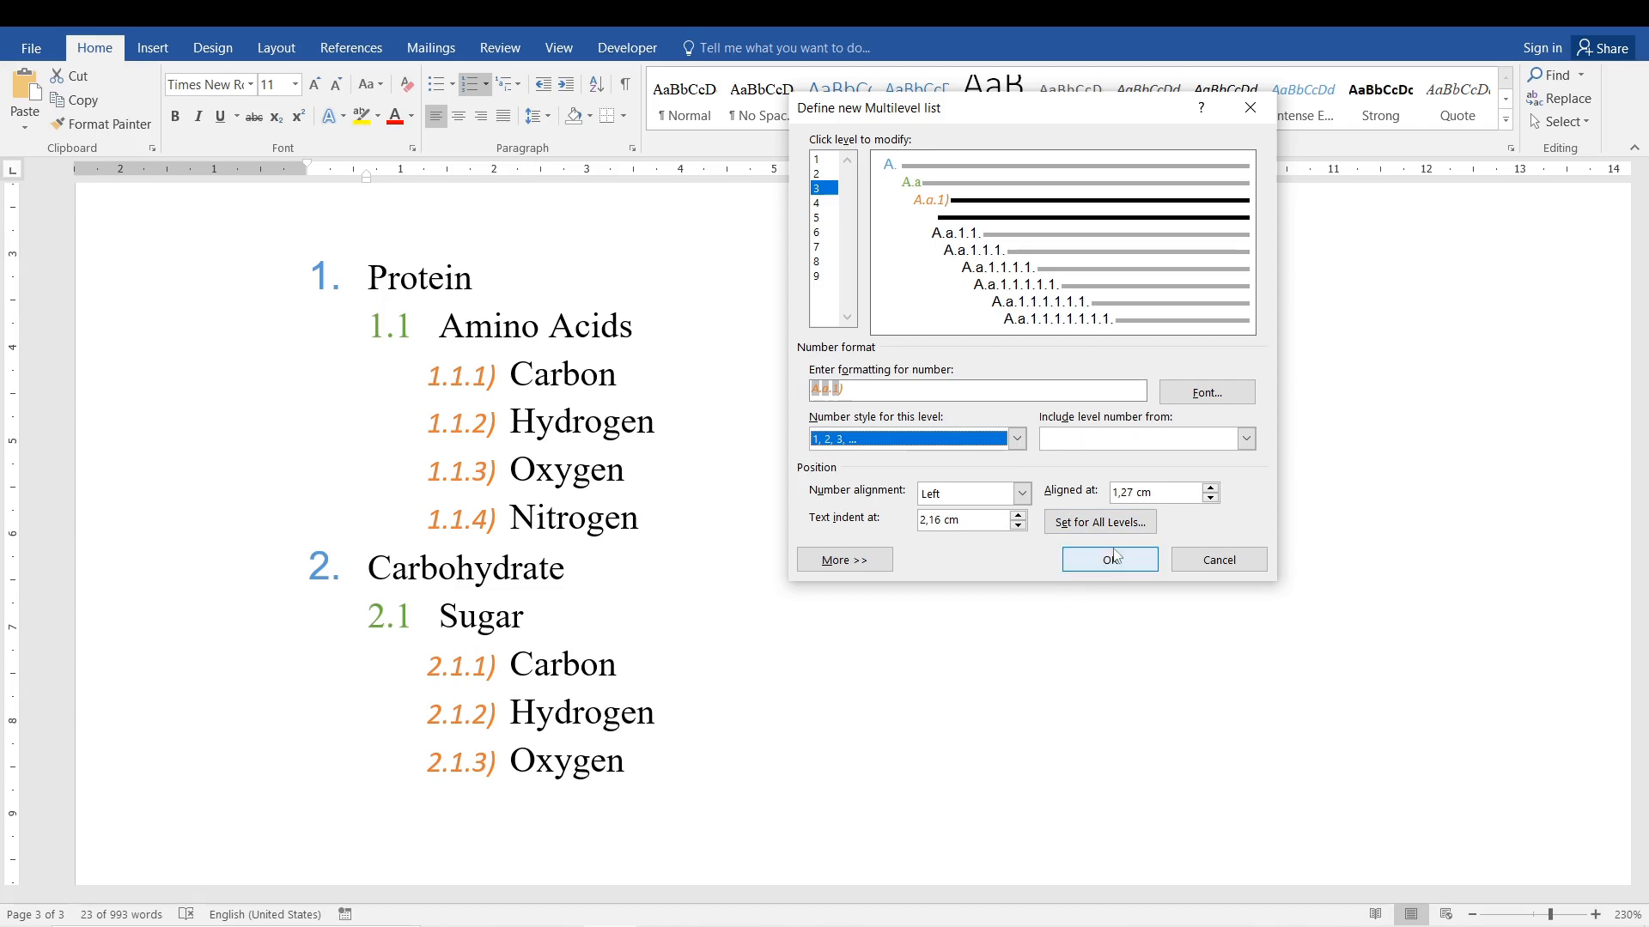
Try the Centered number alignment for level 3 and set it back to Left.
left_click(1246, 440)
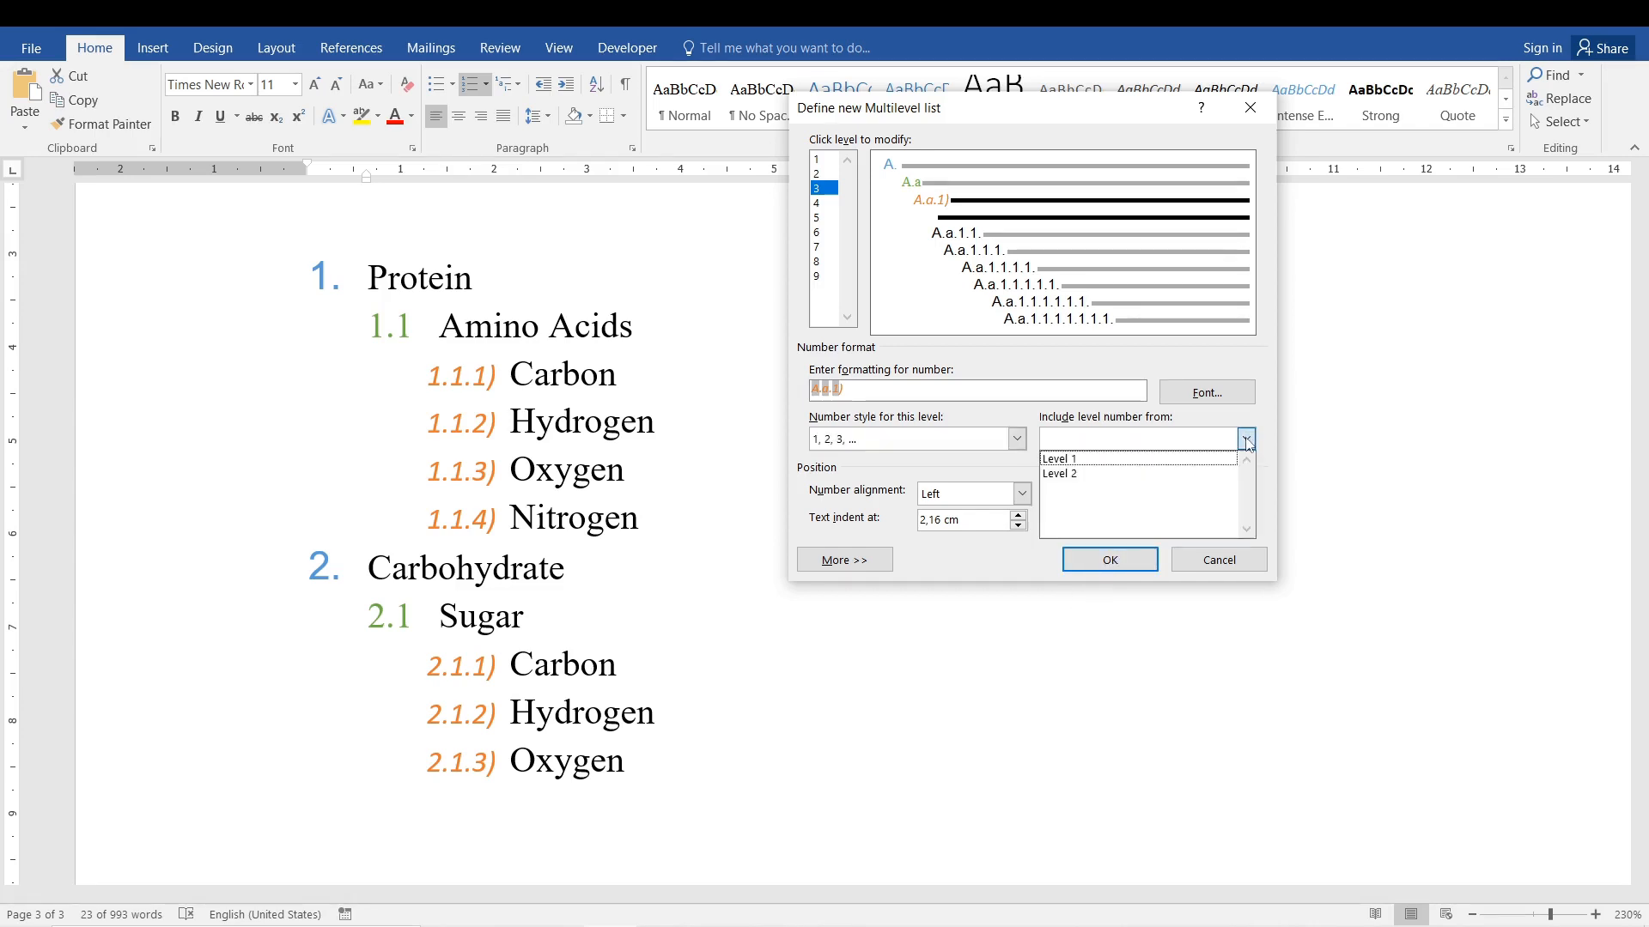
left_click(1246, 440)
left_click(1246, 440)
left_click(1095, 377)
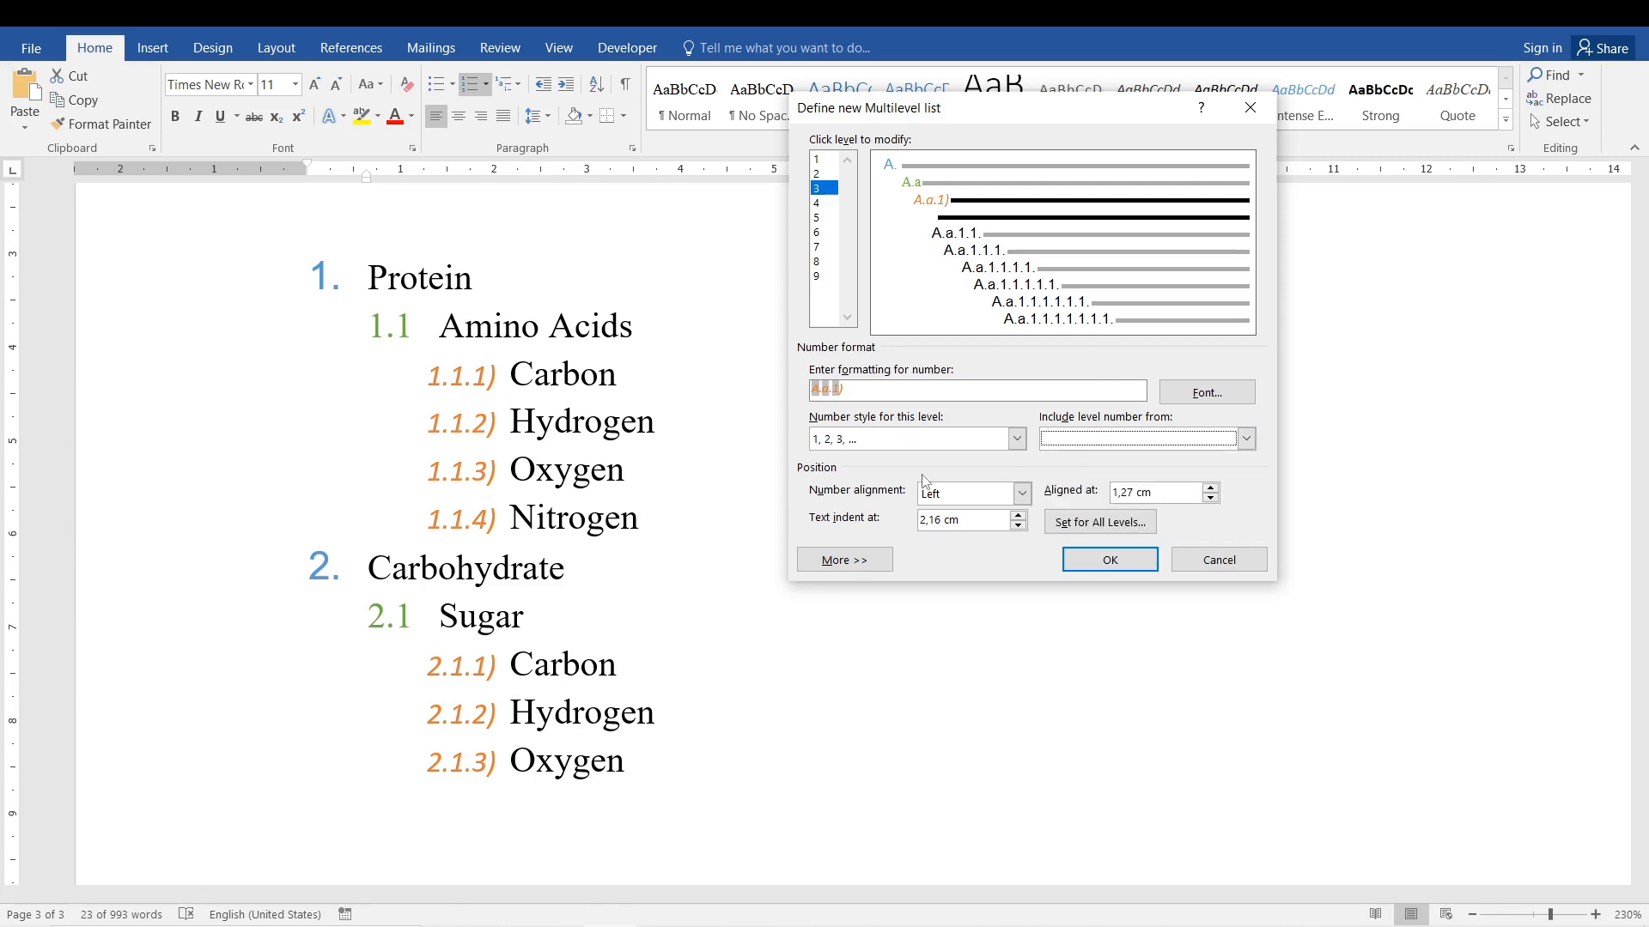
left_click(1022, 496)
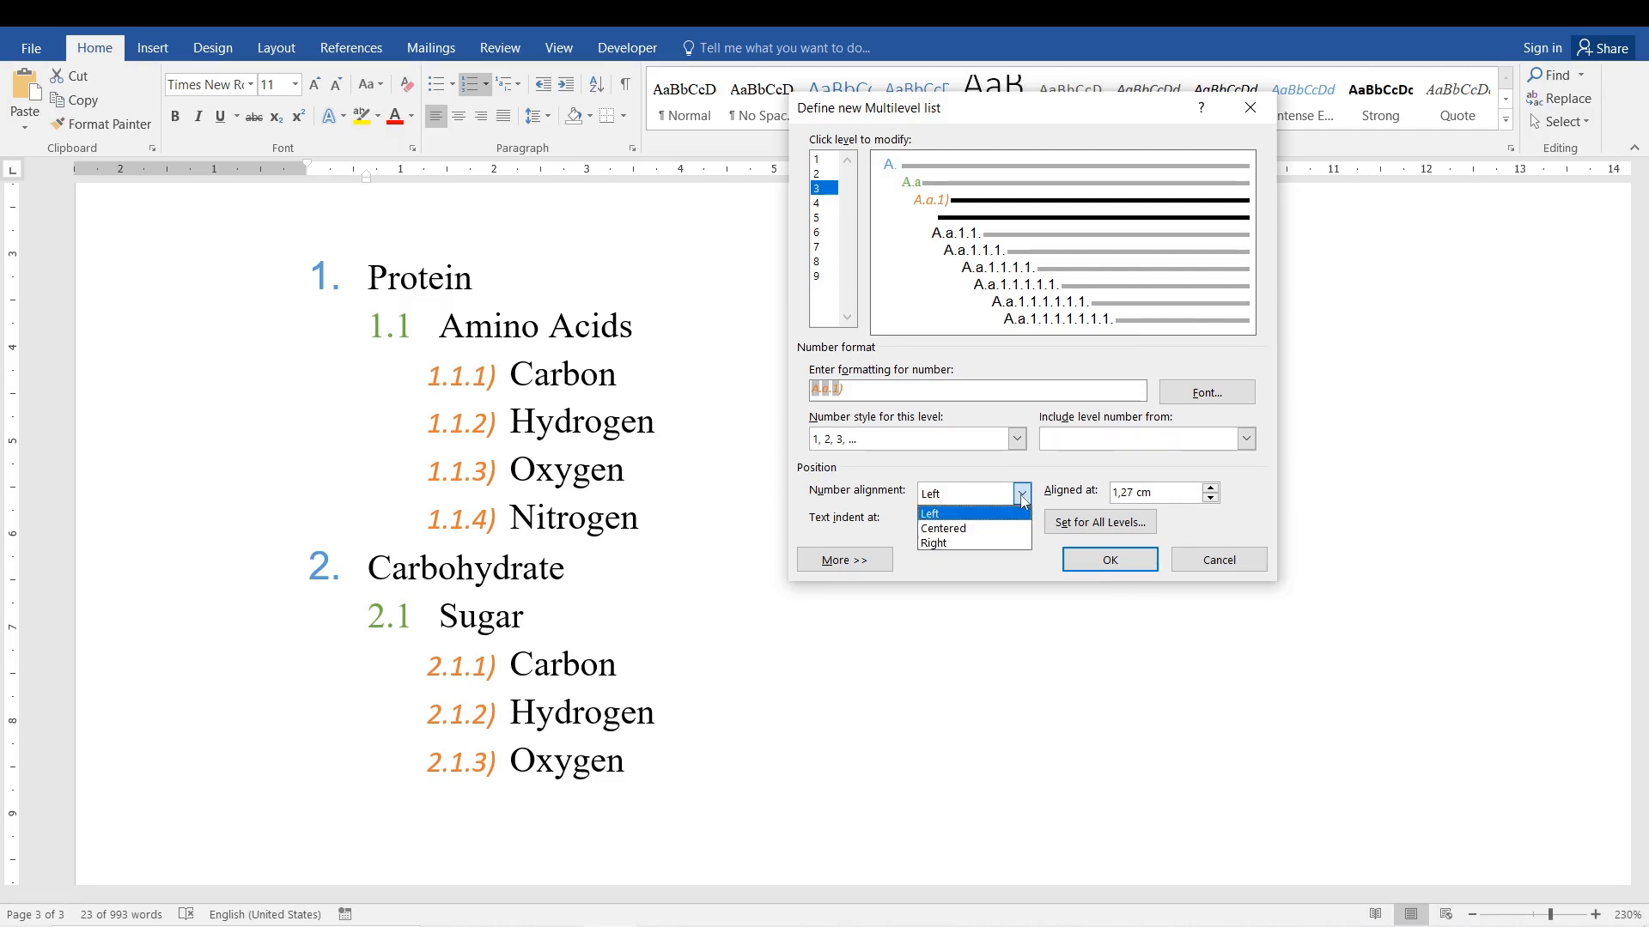
left_click(984, 529)
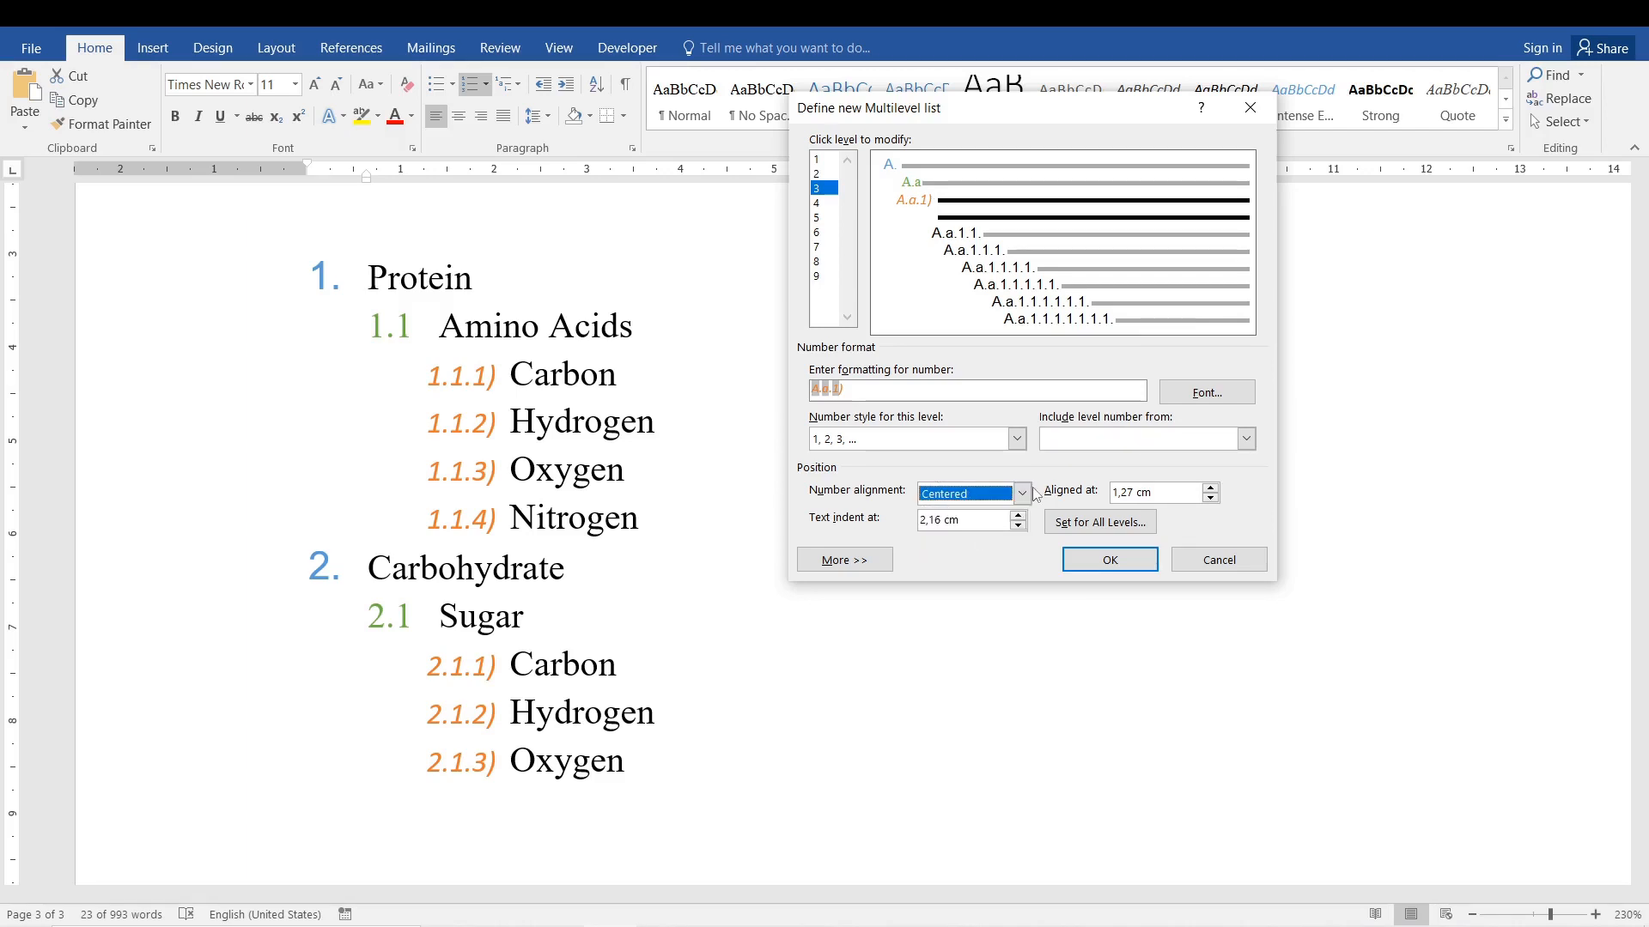
left_click(1023, 496)
left_click(932, 514)
left_click(1022, 495)
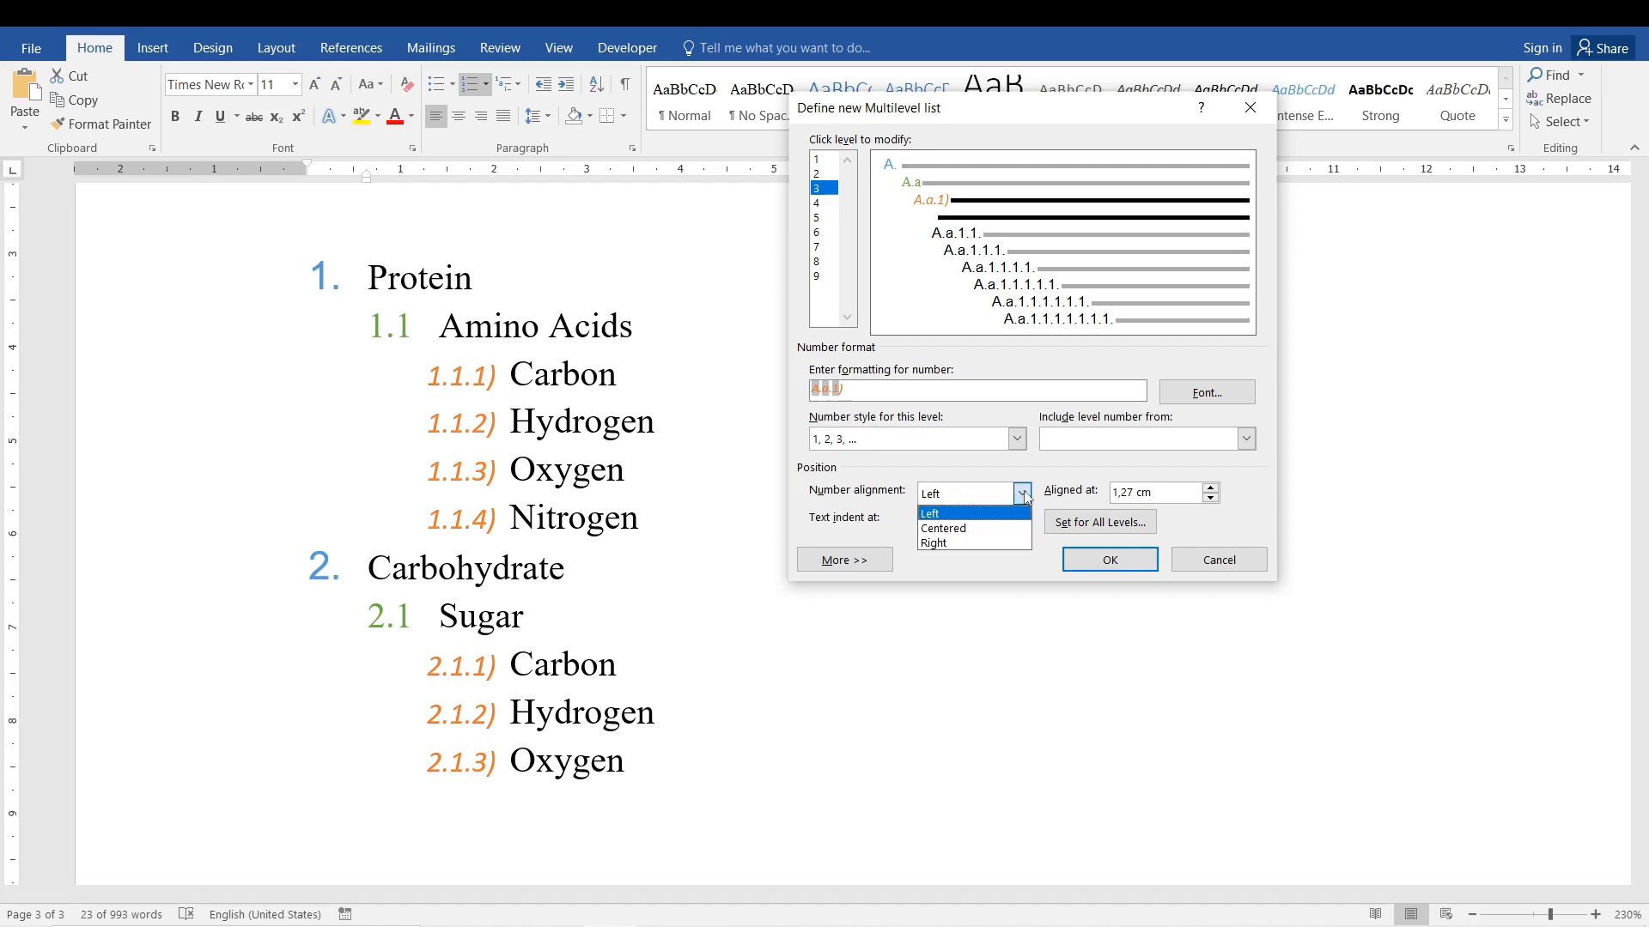
left_click(1034, 465)
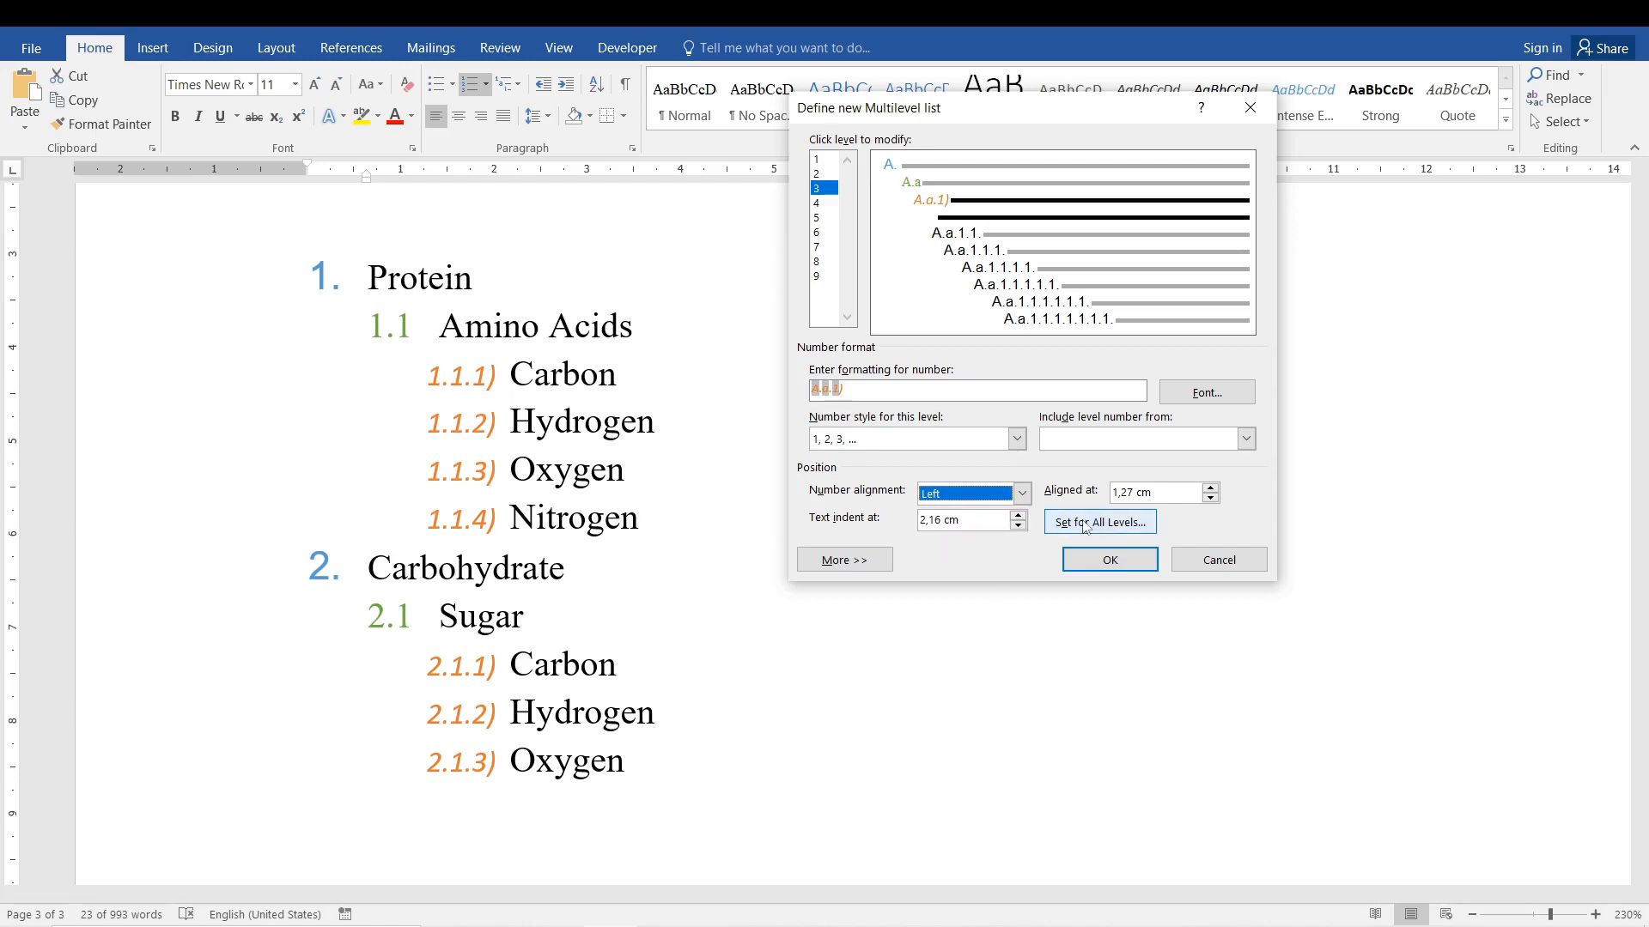
Apply the new multilevel list definition to the nutrient list.
left_click(959, 523)
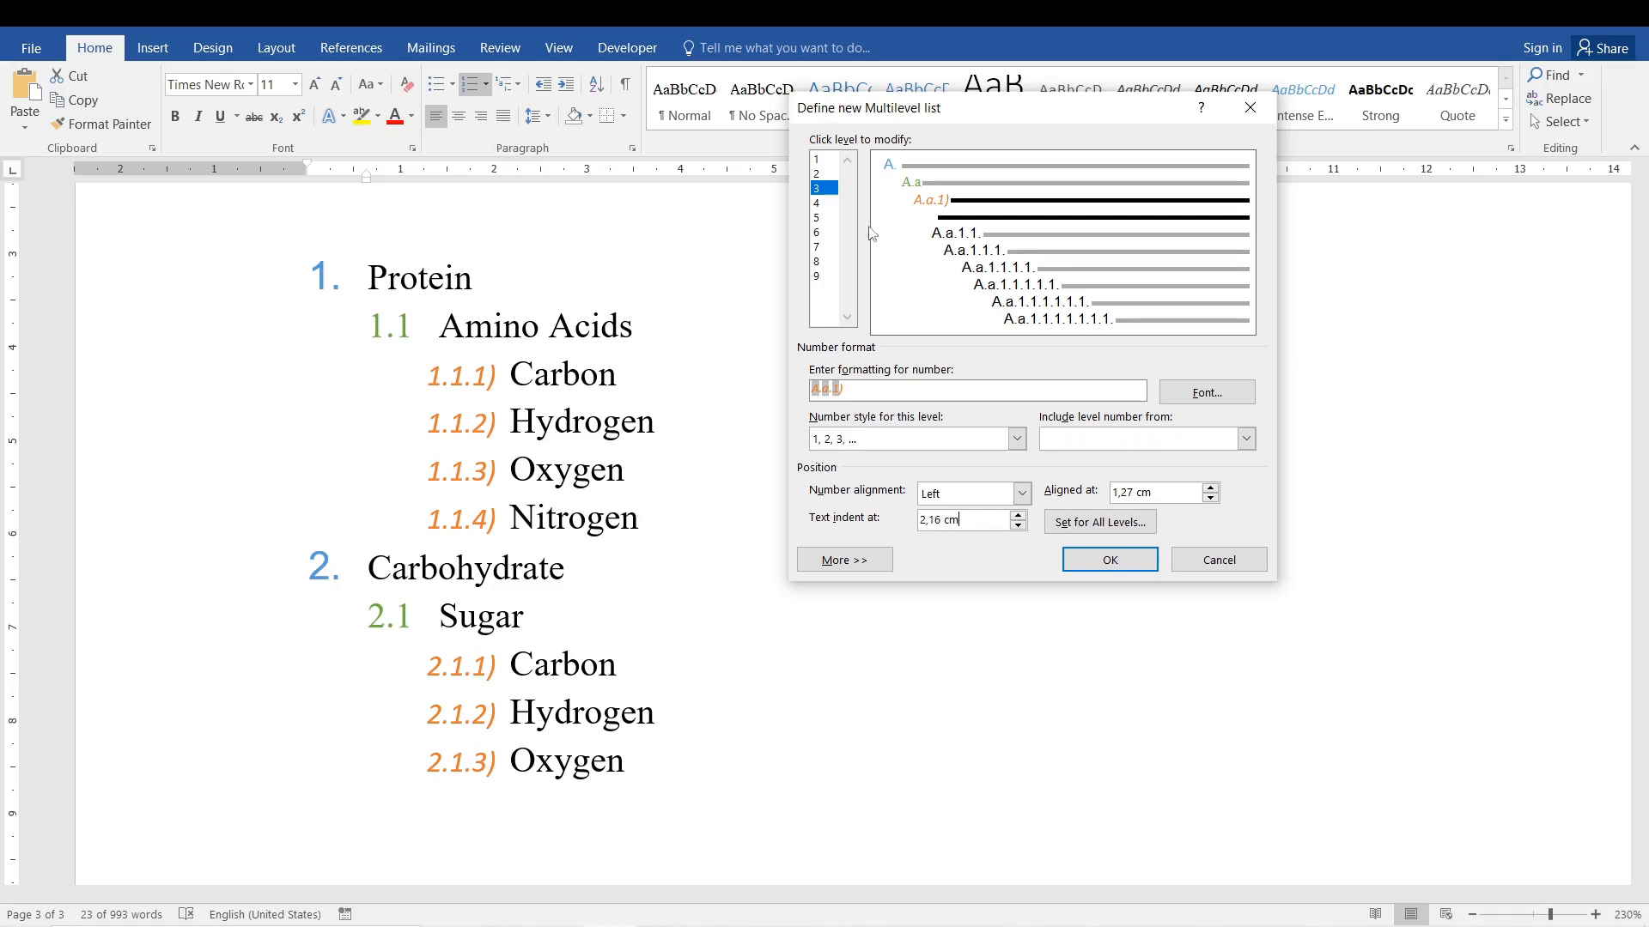
left_click(820, 174)
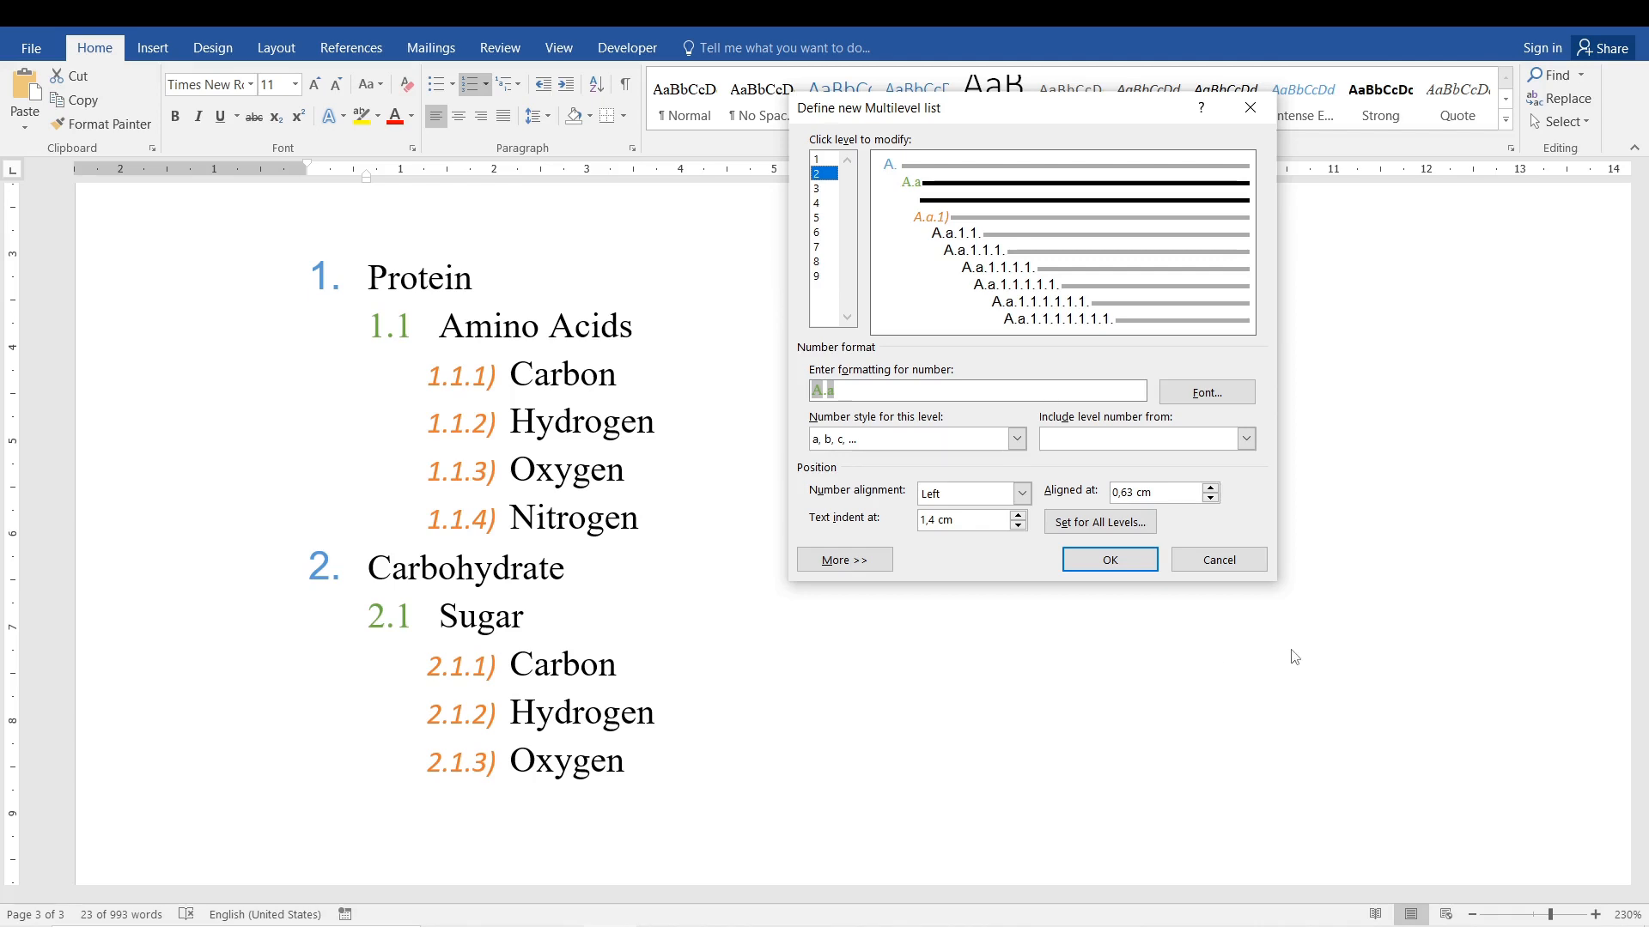
left_click(1146, 560)
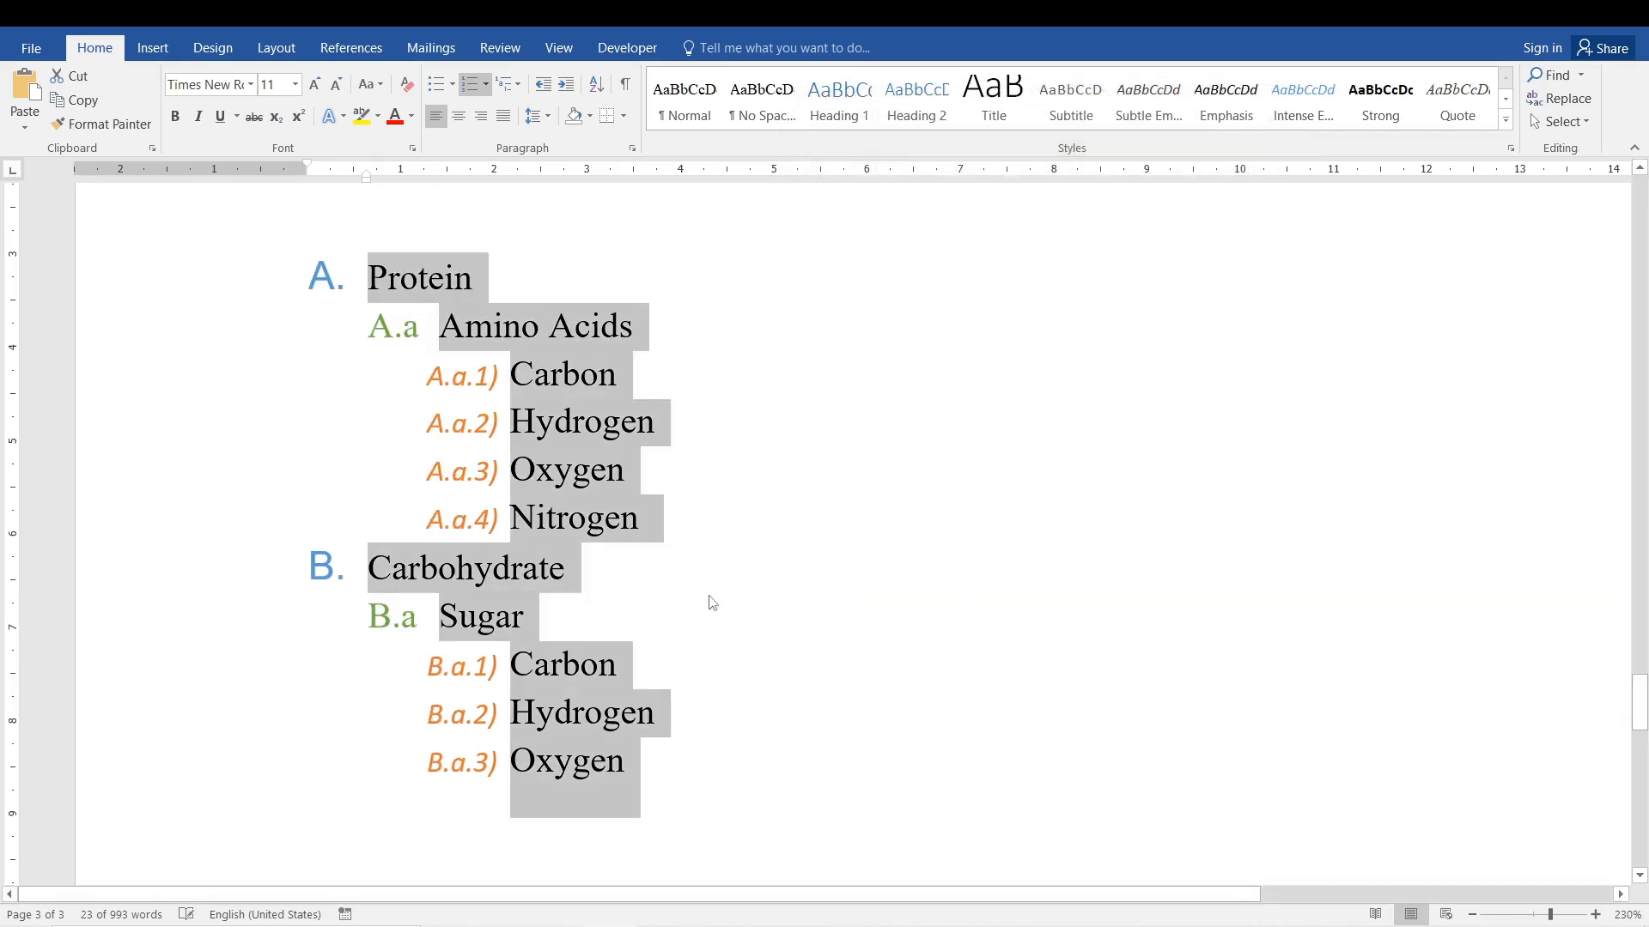
left_click(455, 379)
left_click(392, 326)
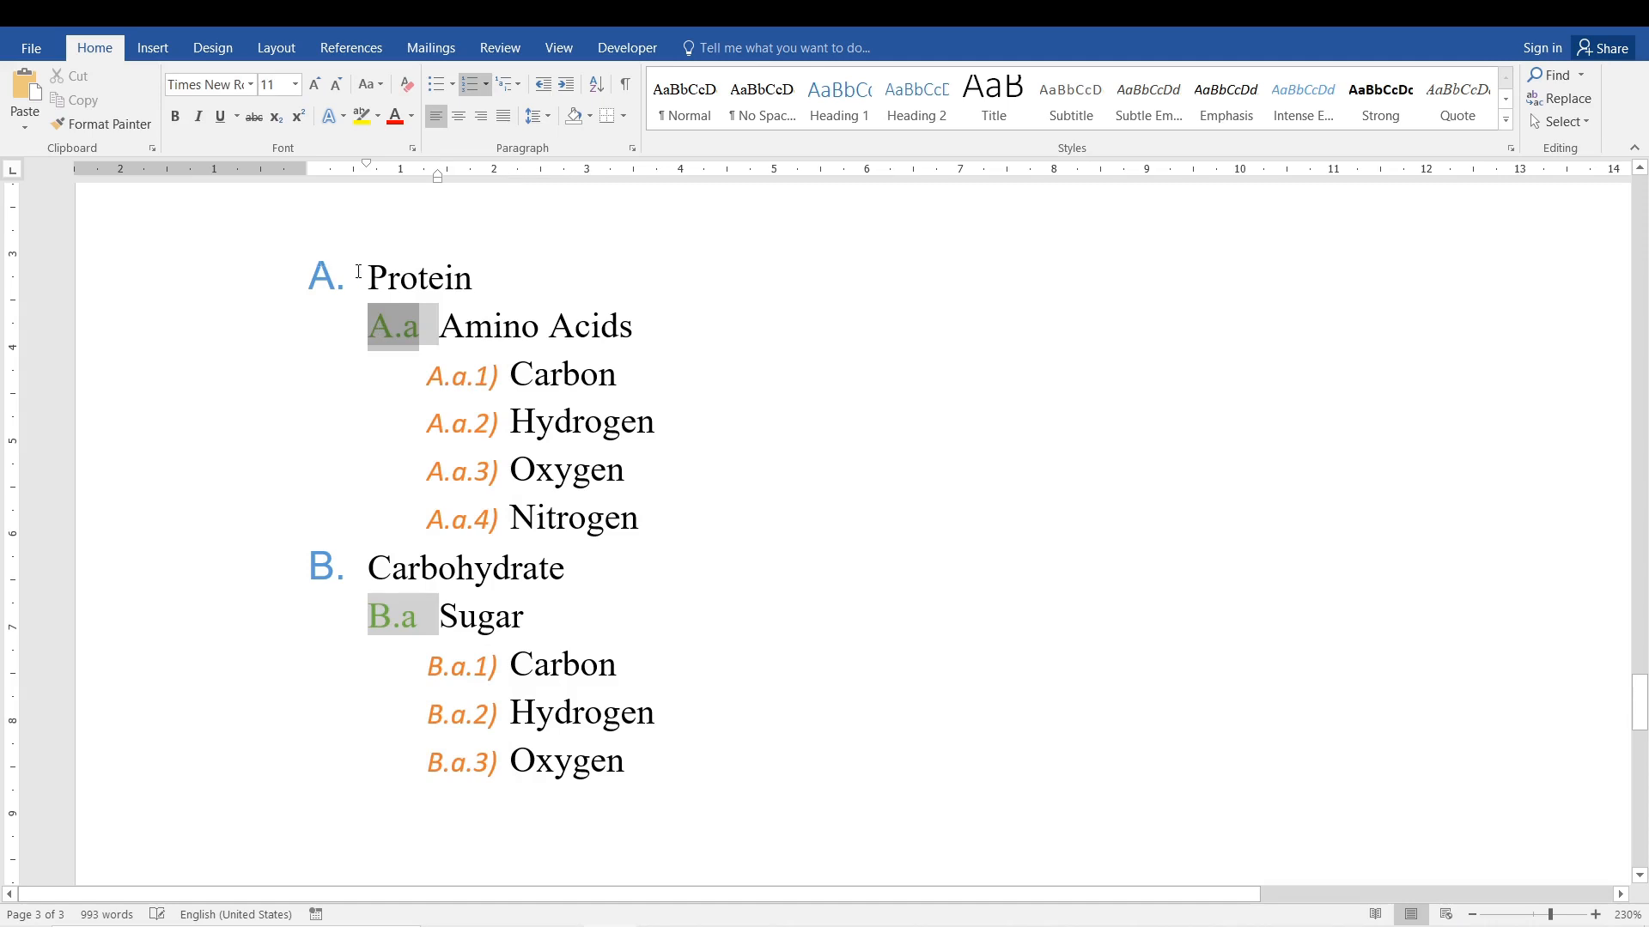
left_click(367, 275)
left_click(502, 323)
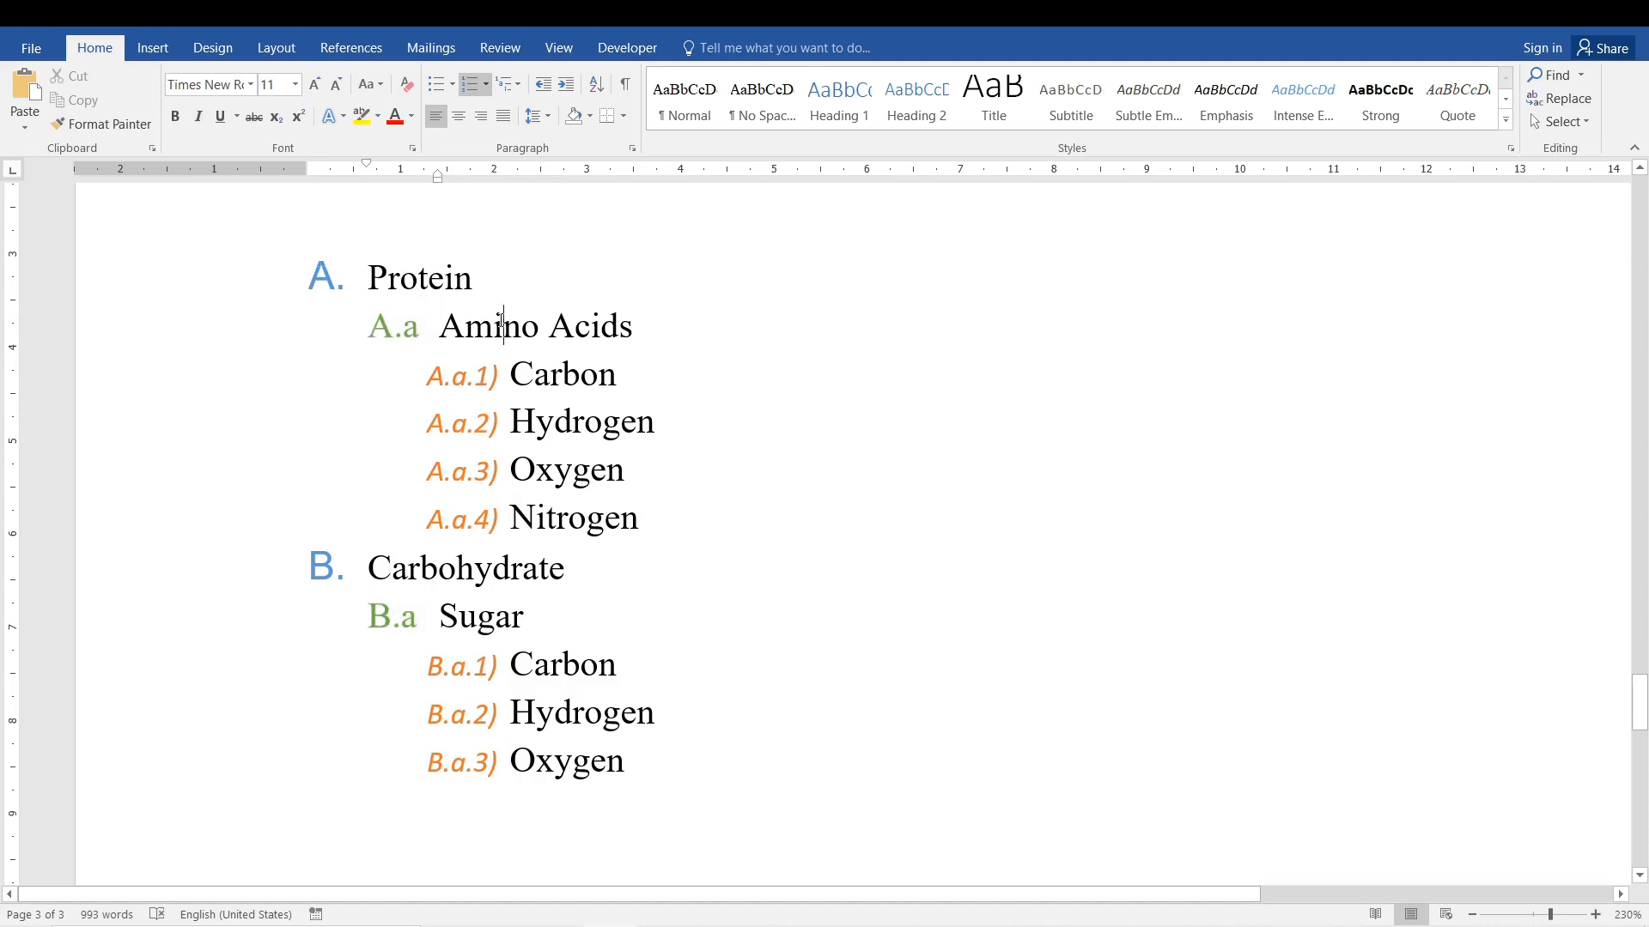
left_click(510, 388)
left_click_drag(452, 327, 648, 325)
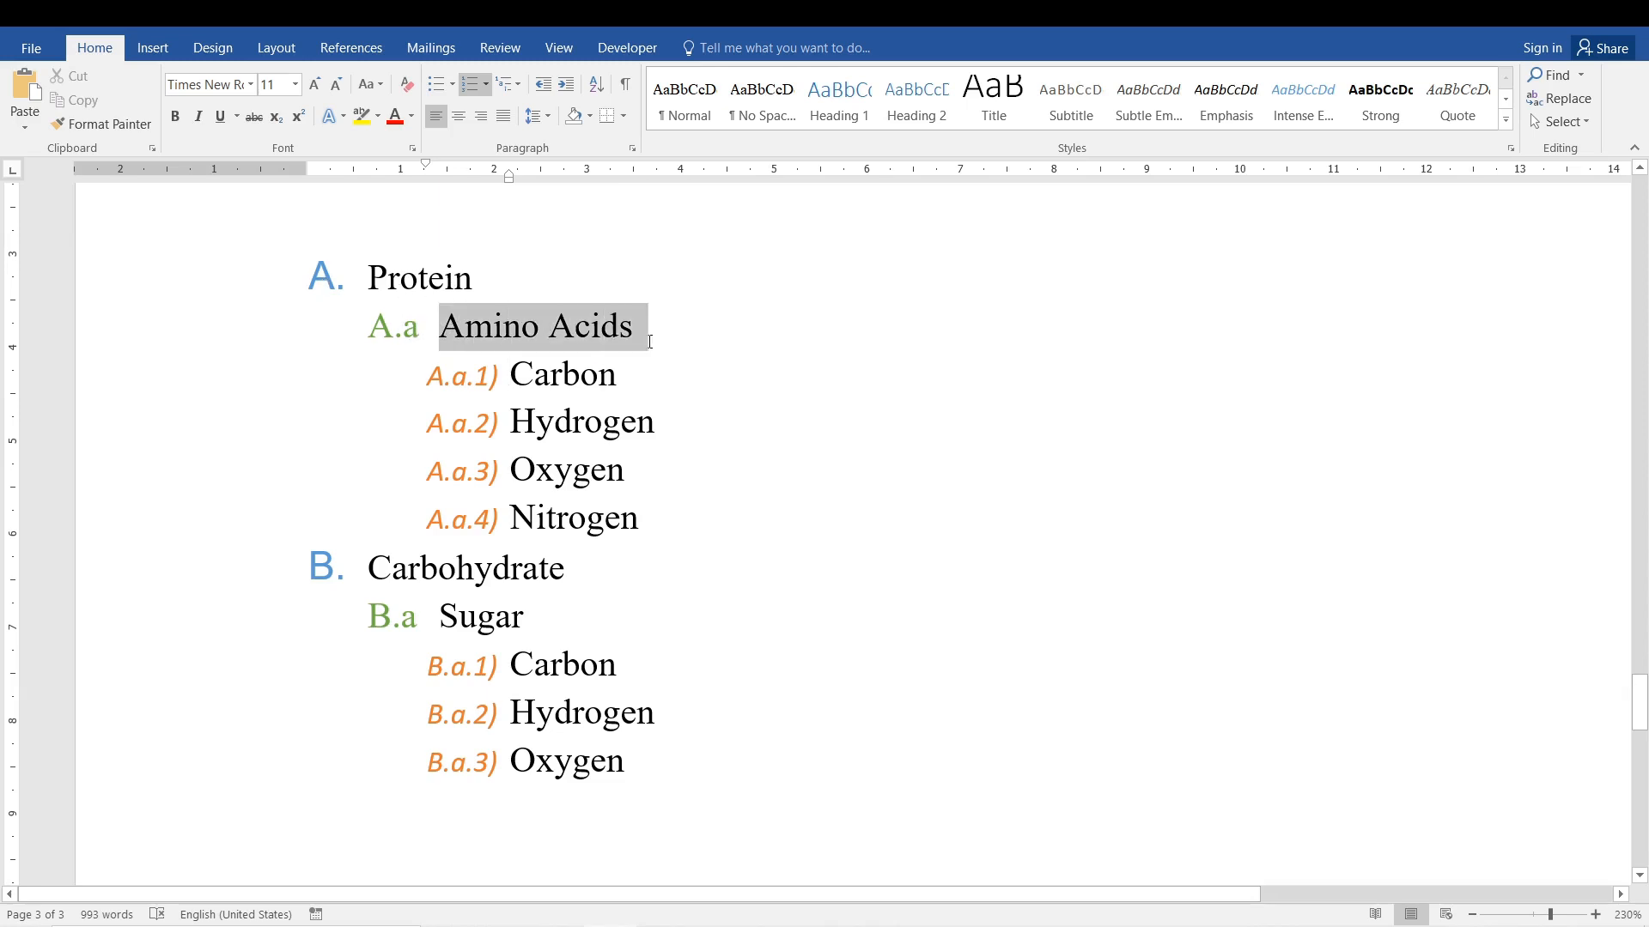
left_click(501, 404)
left_click(573, 422)
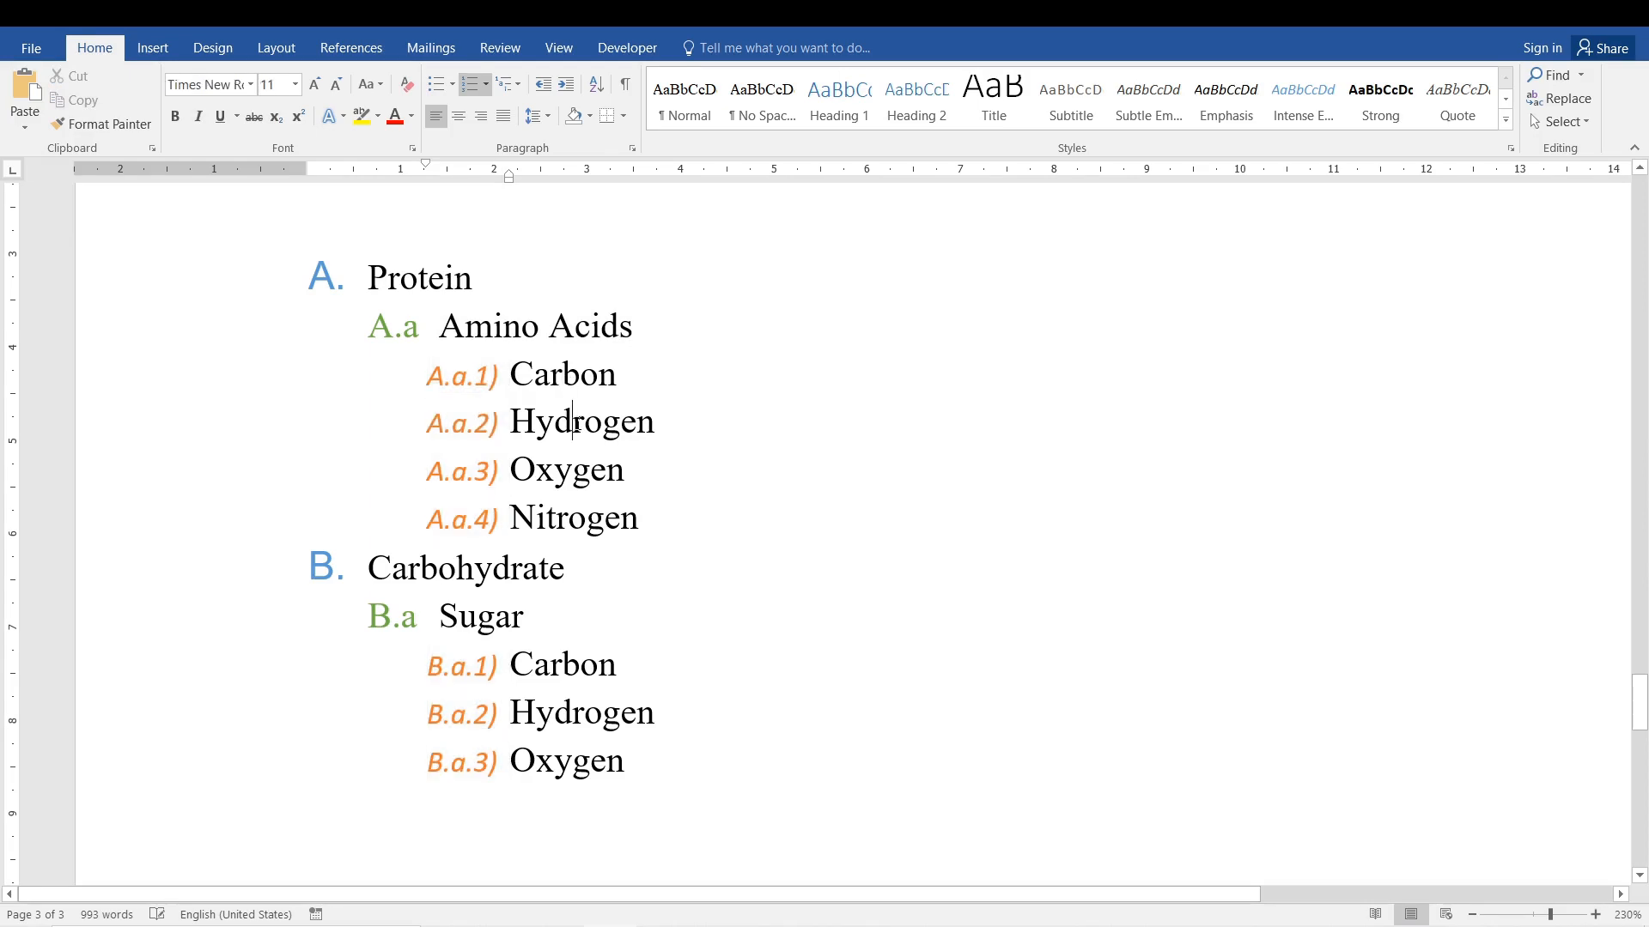
Review the included-level and number style options for level 2 in a new multilevel list definition for the nutrient list.
double_click(542, 239)
left_click_drag(375, 343, 640, 633)
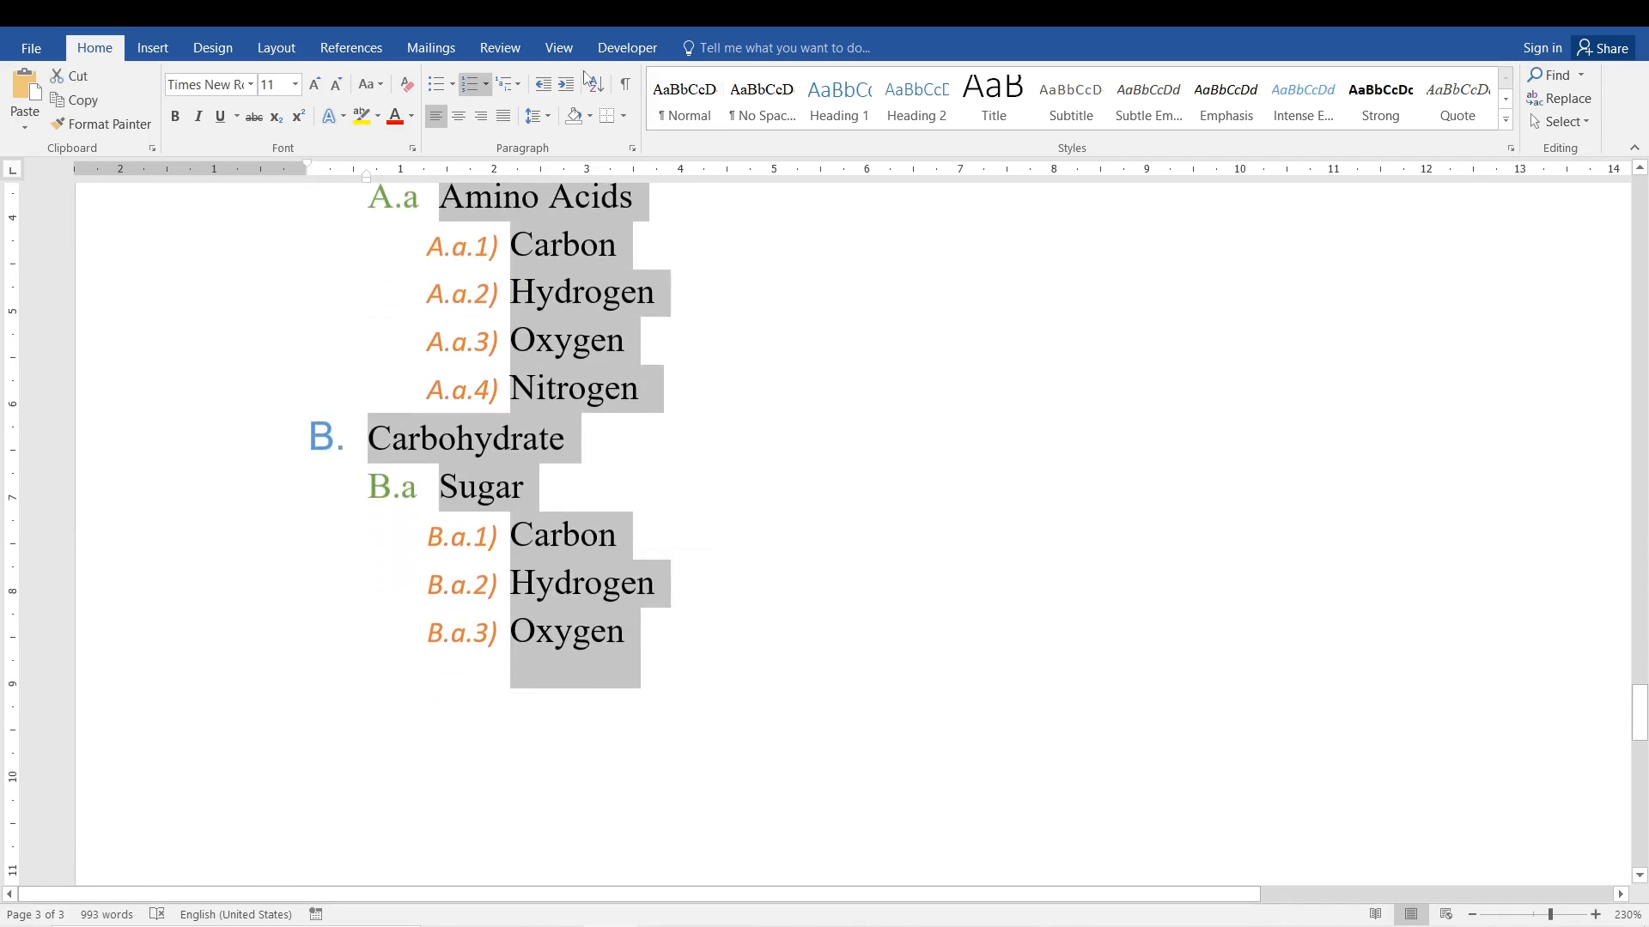
left_click(505, 90)
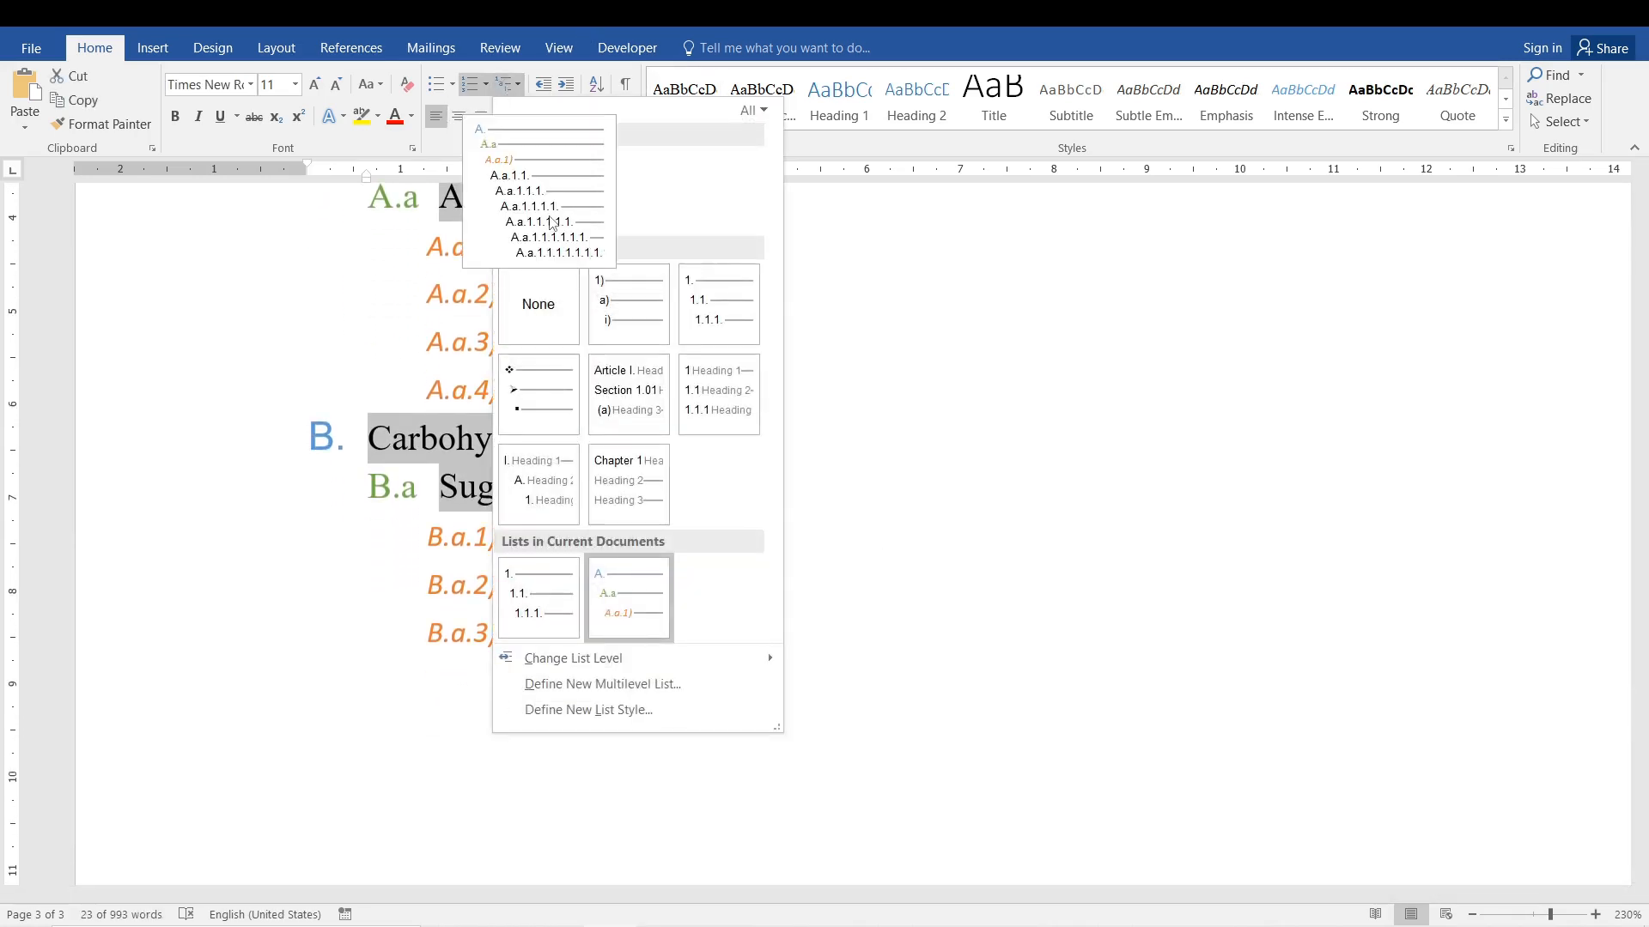
right_click(552, 222)
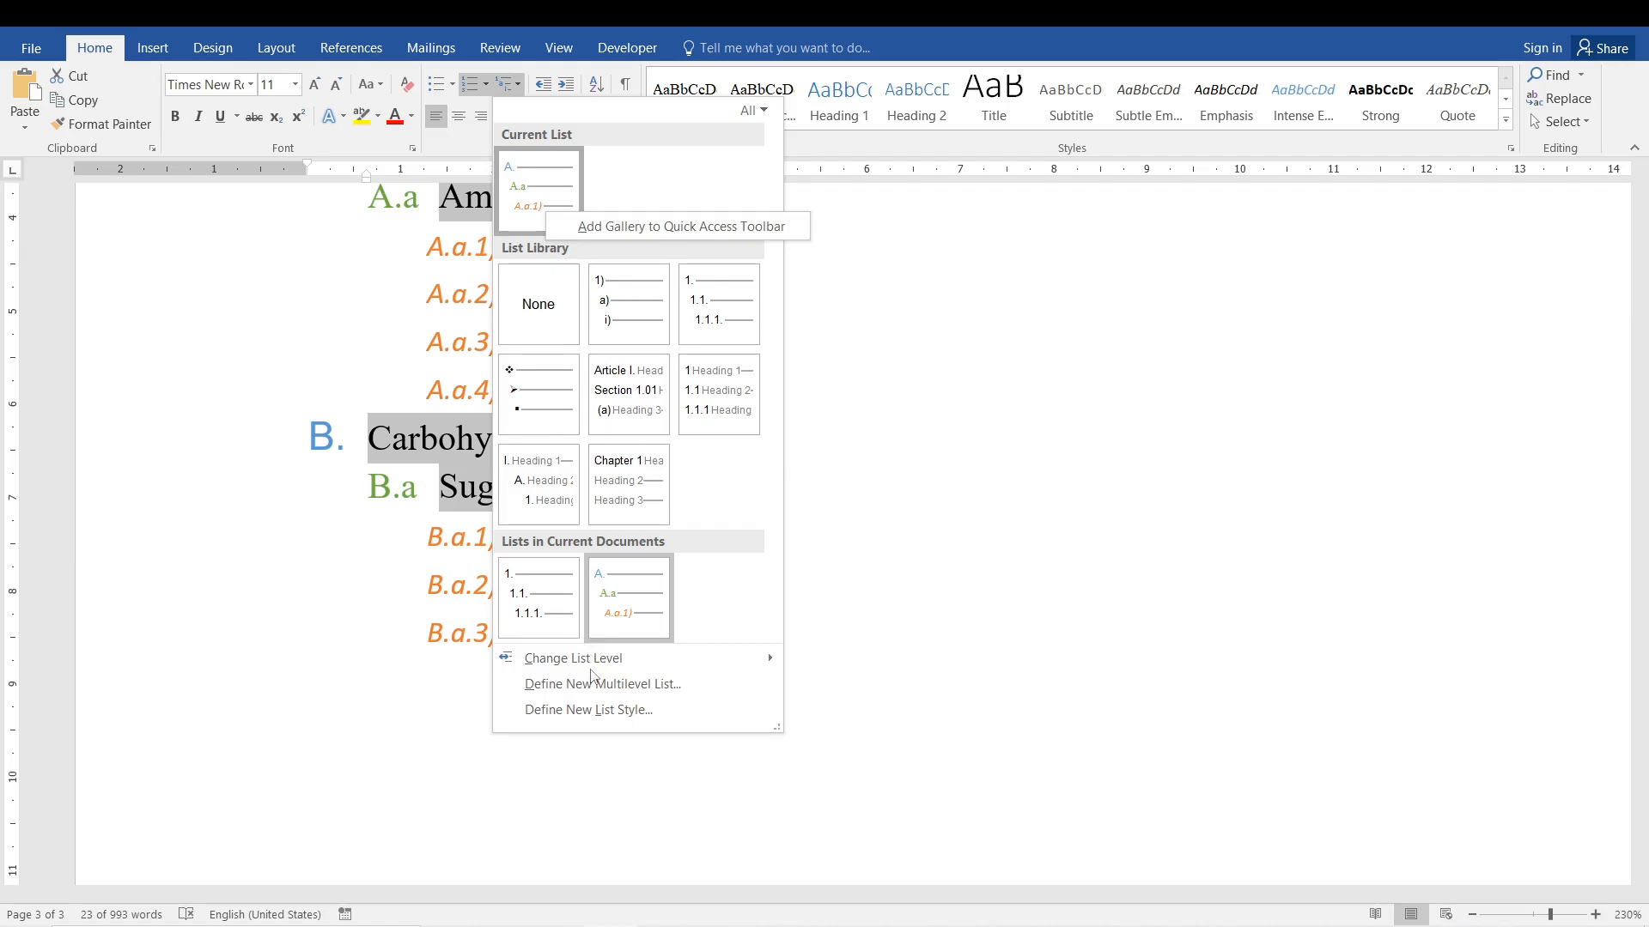
left_click(602, 685)
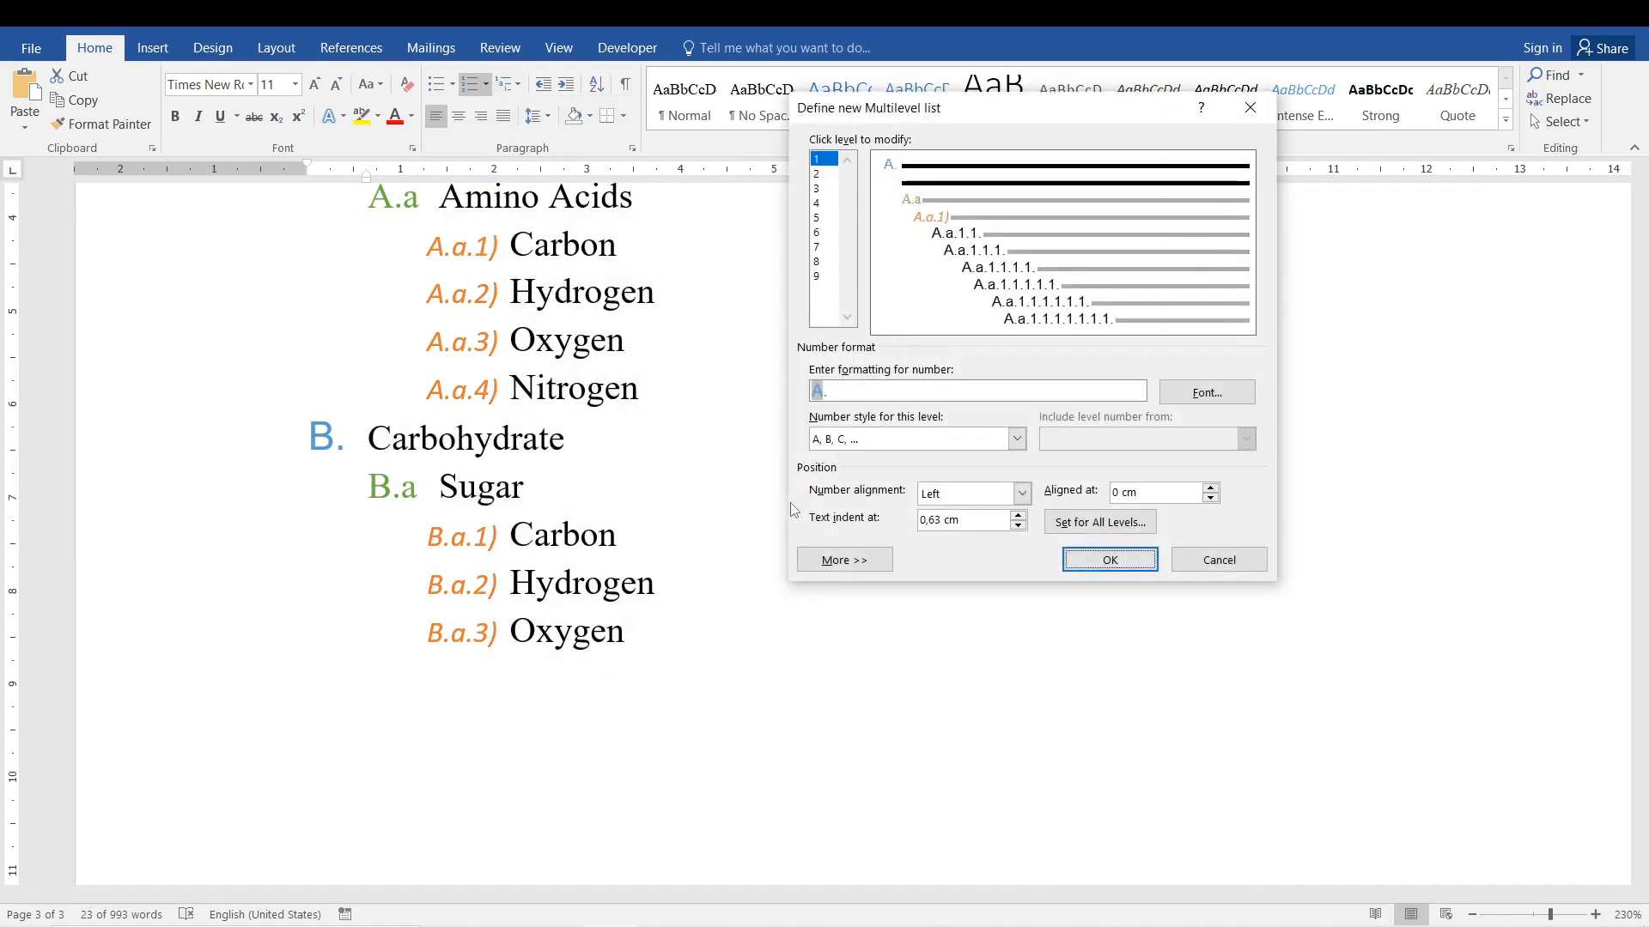
left_click(823, 174)
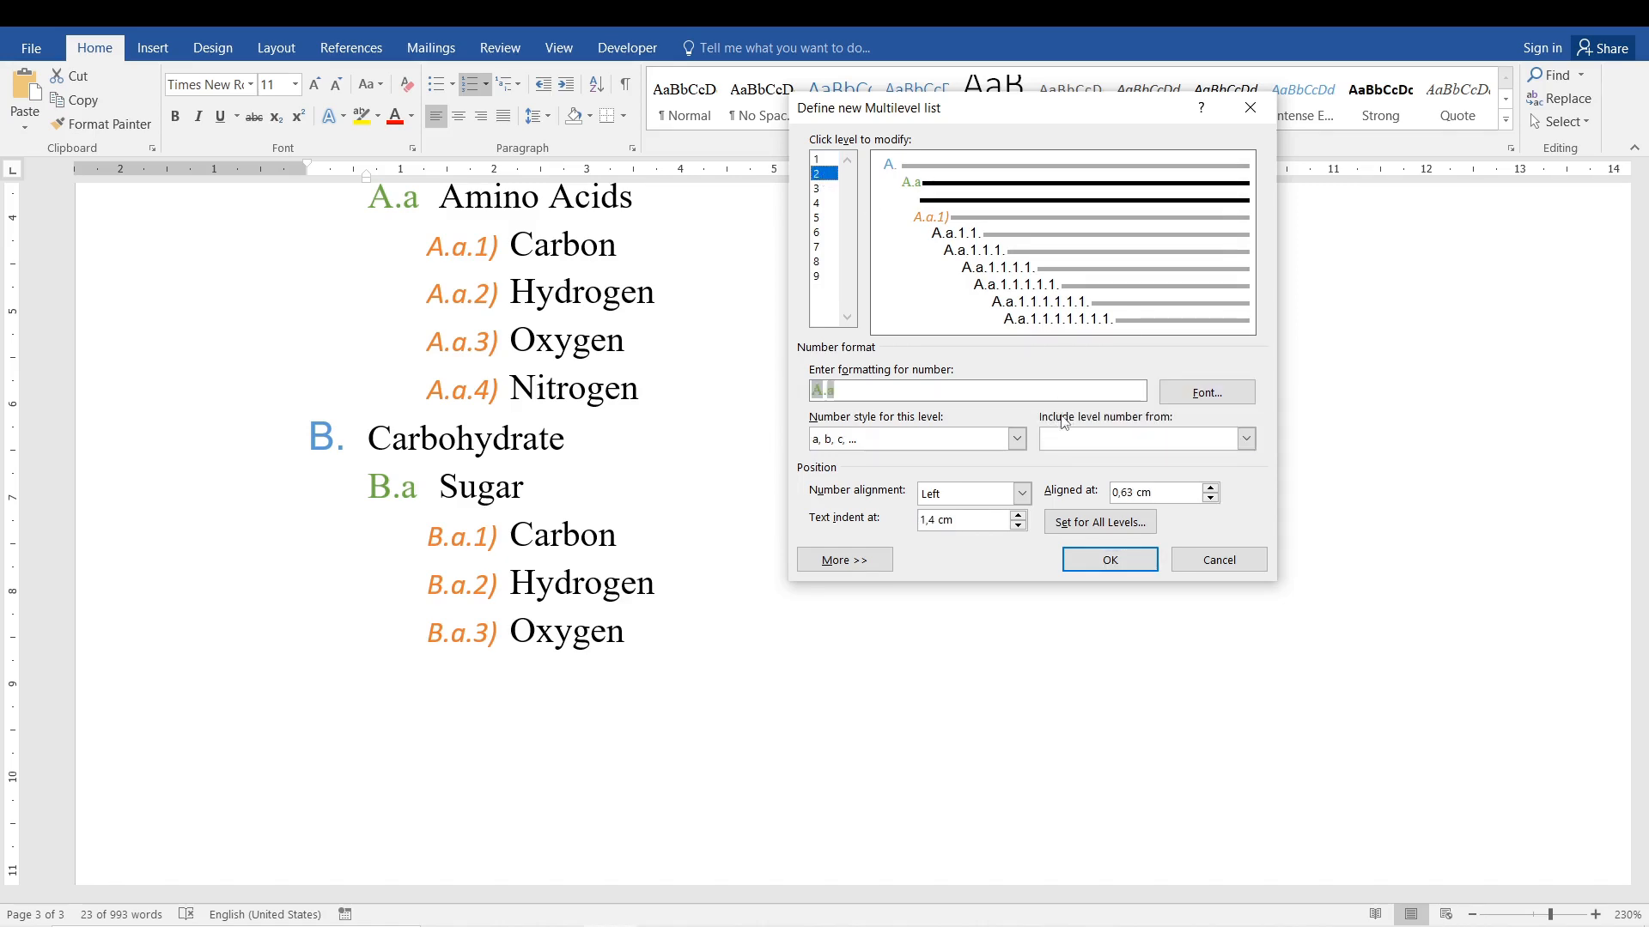
left_click(1246, 439)
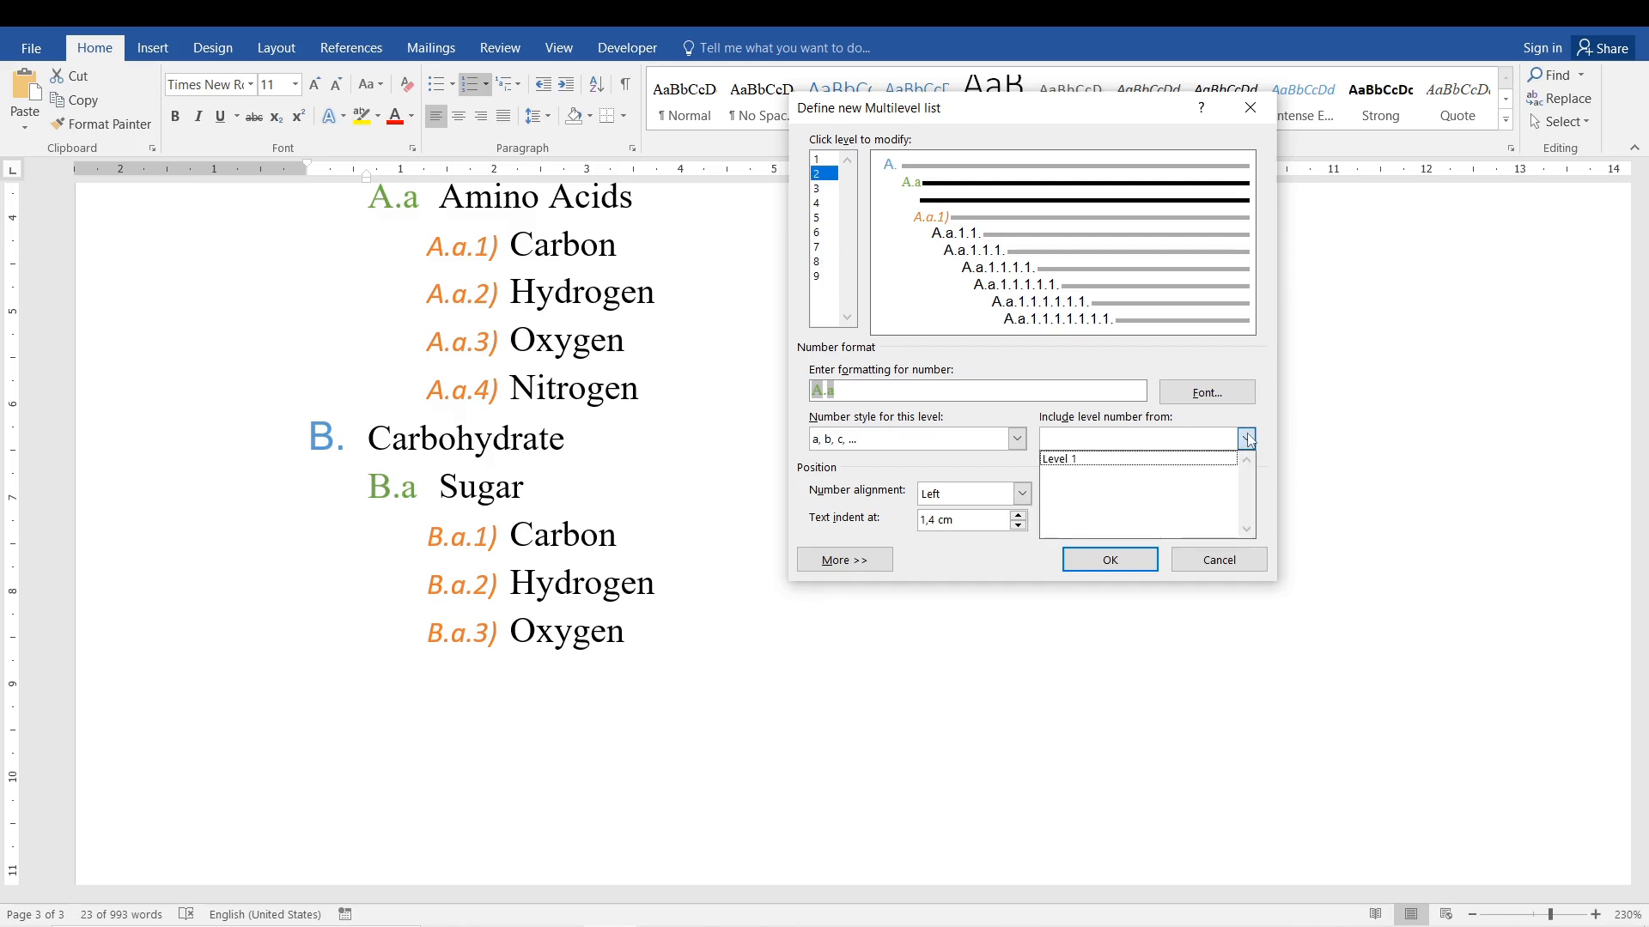
left_click(1166, 461)
left_click(1246, 439)
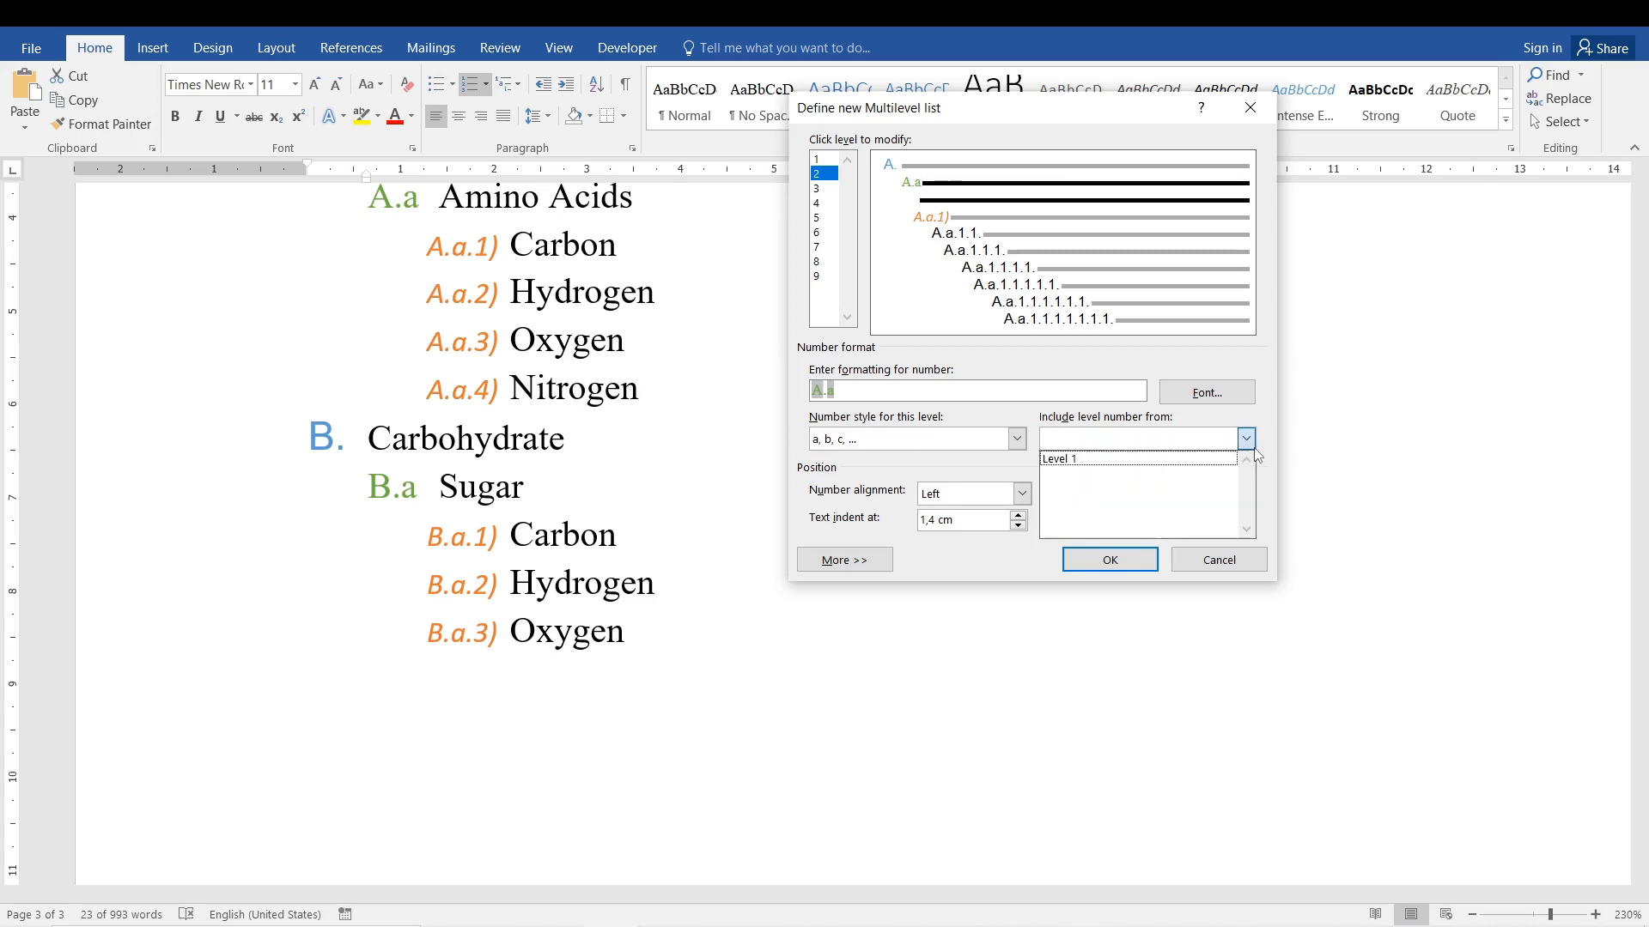
left_click(1189, 471)
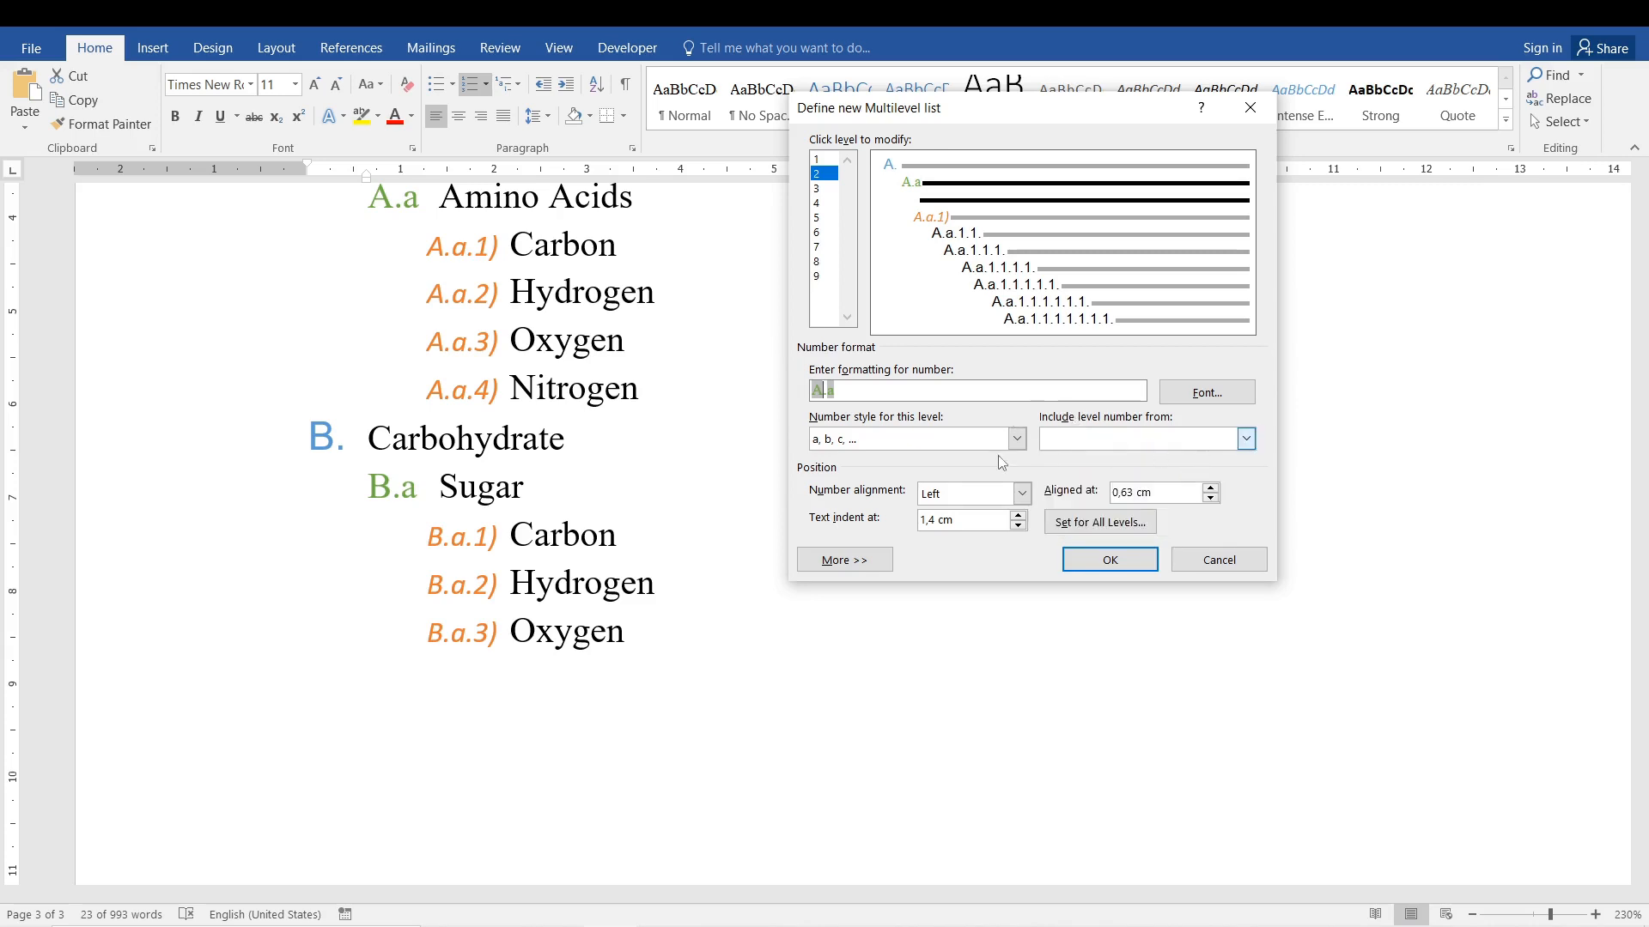
left_click(1017, 439)
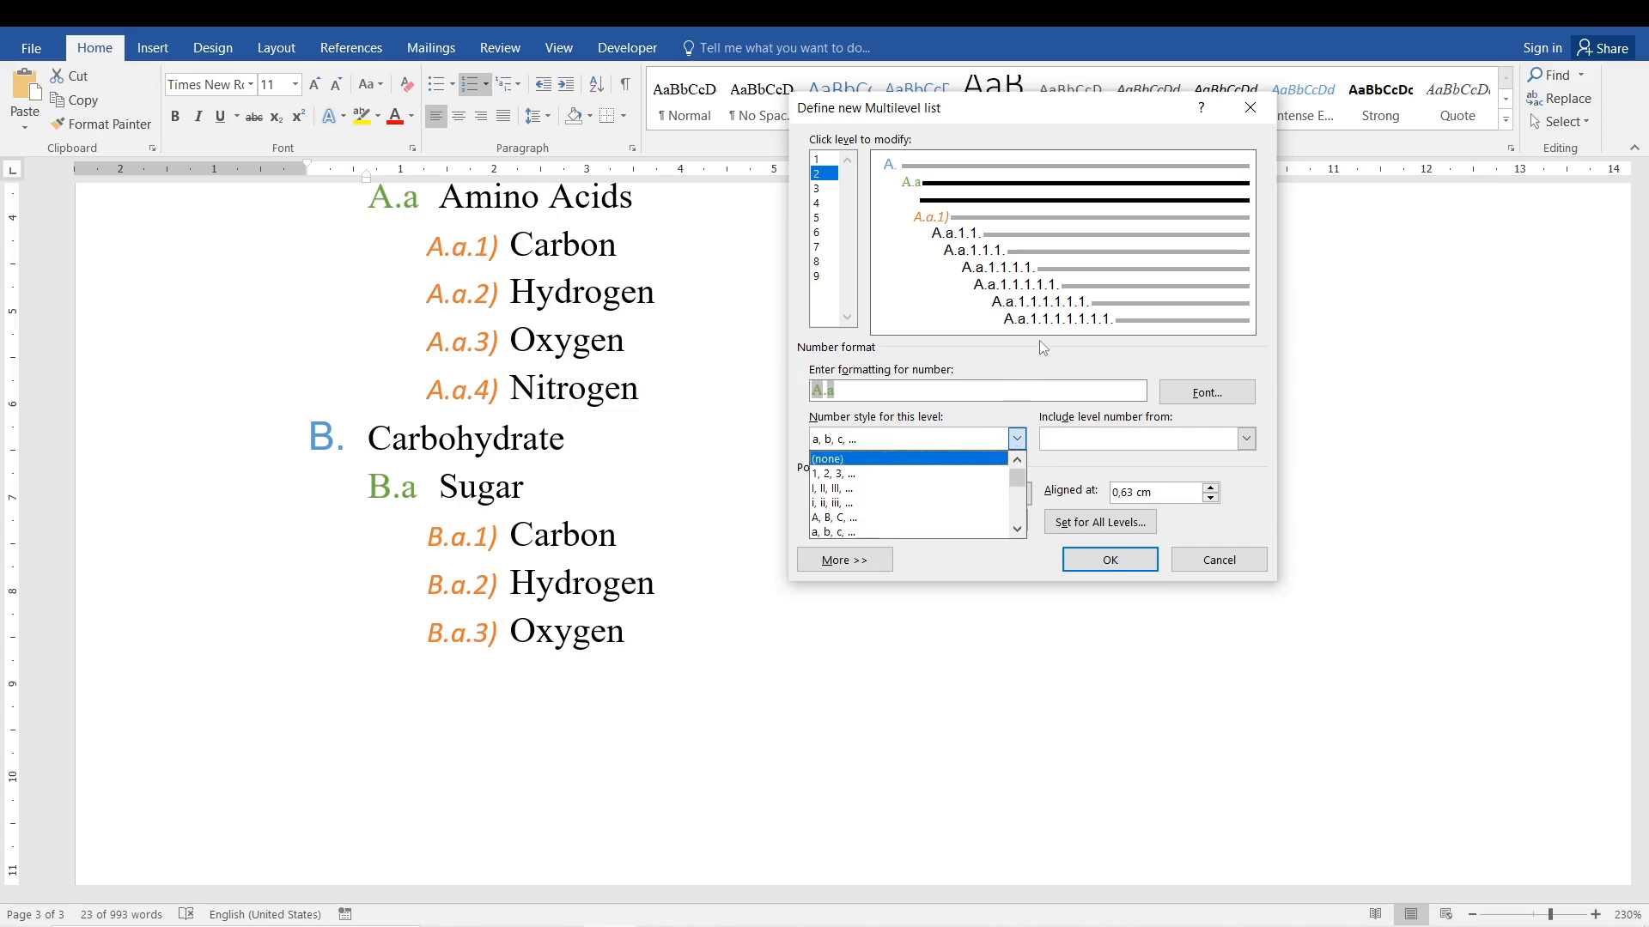
key("Escape")
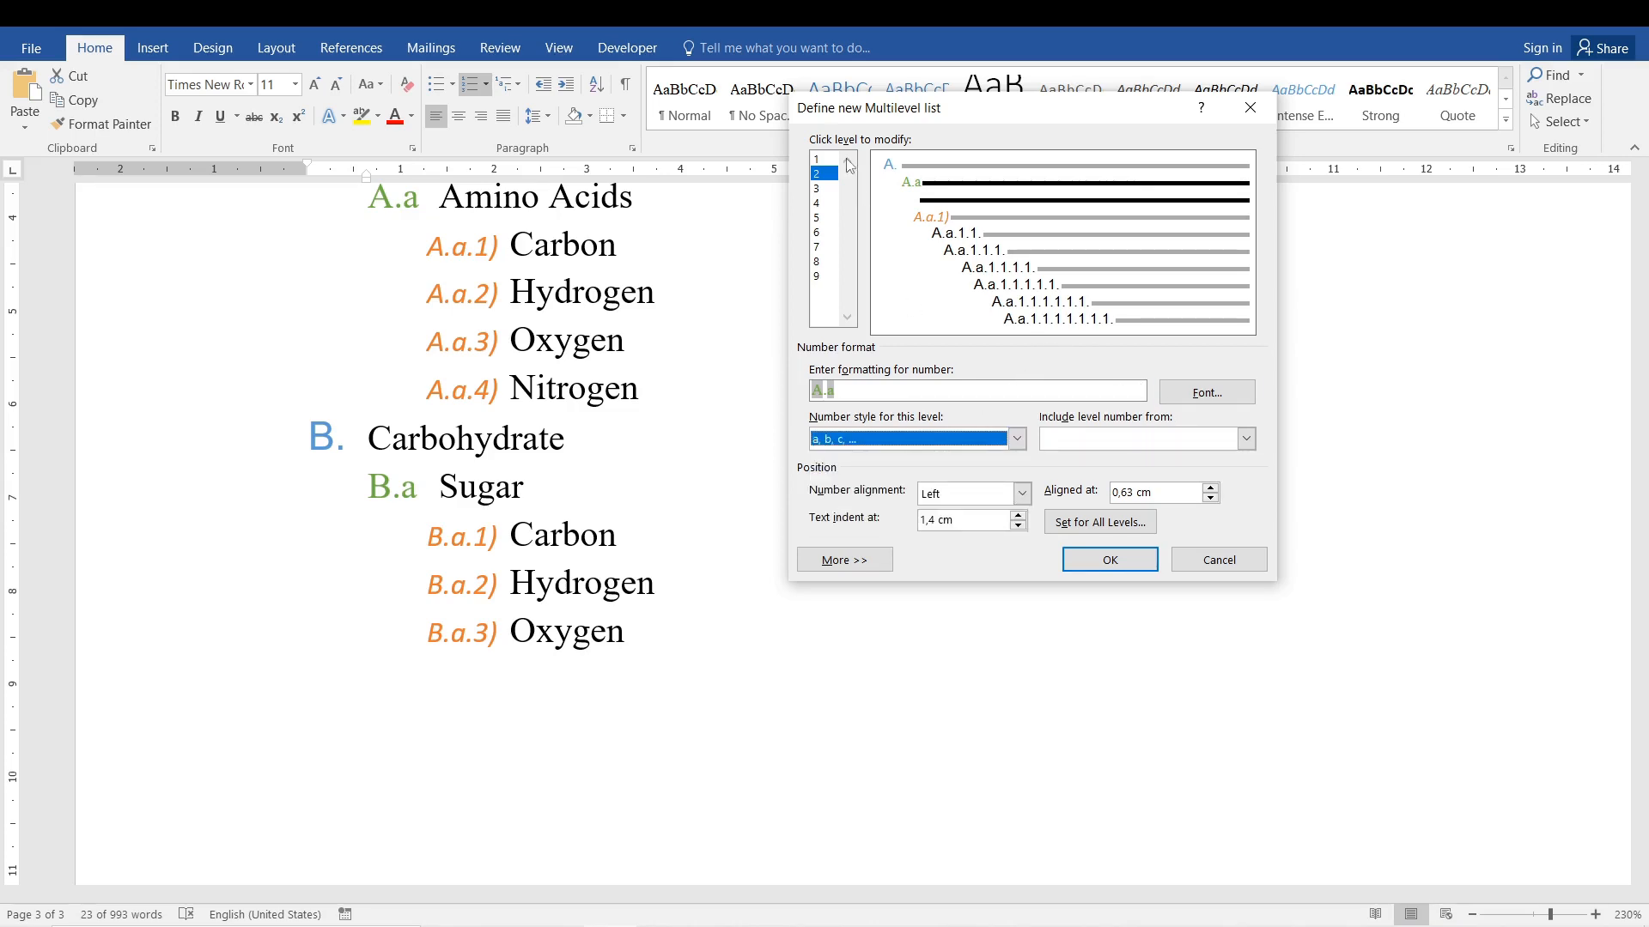
Try including the level 2 number in level 3's number format and apply the definition to the nutrient list.
left_click(824, 188)
left_click(1246, 441)
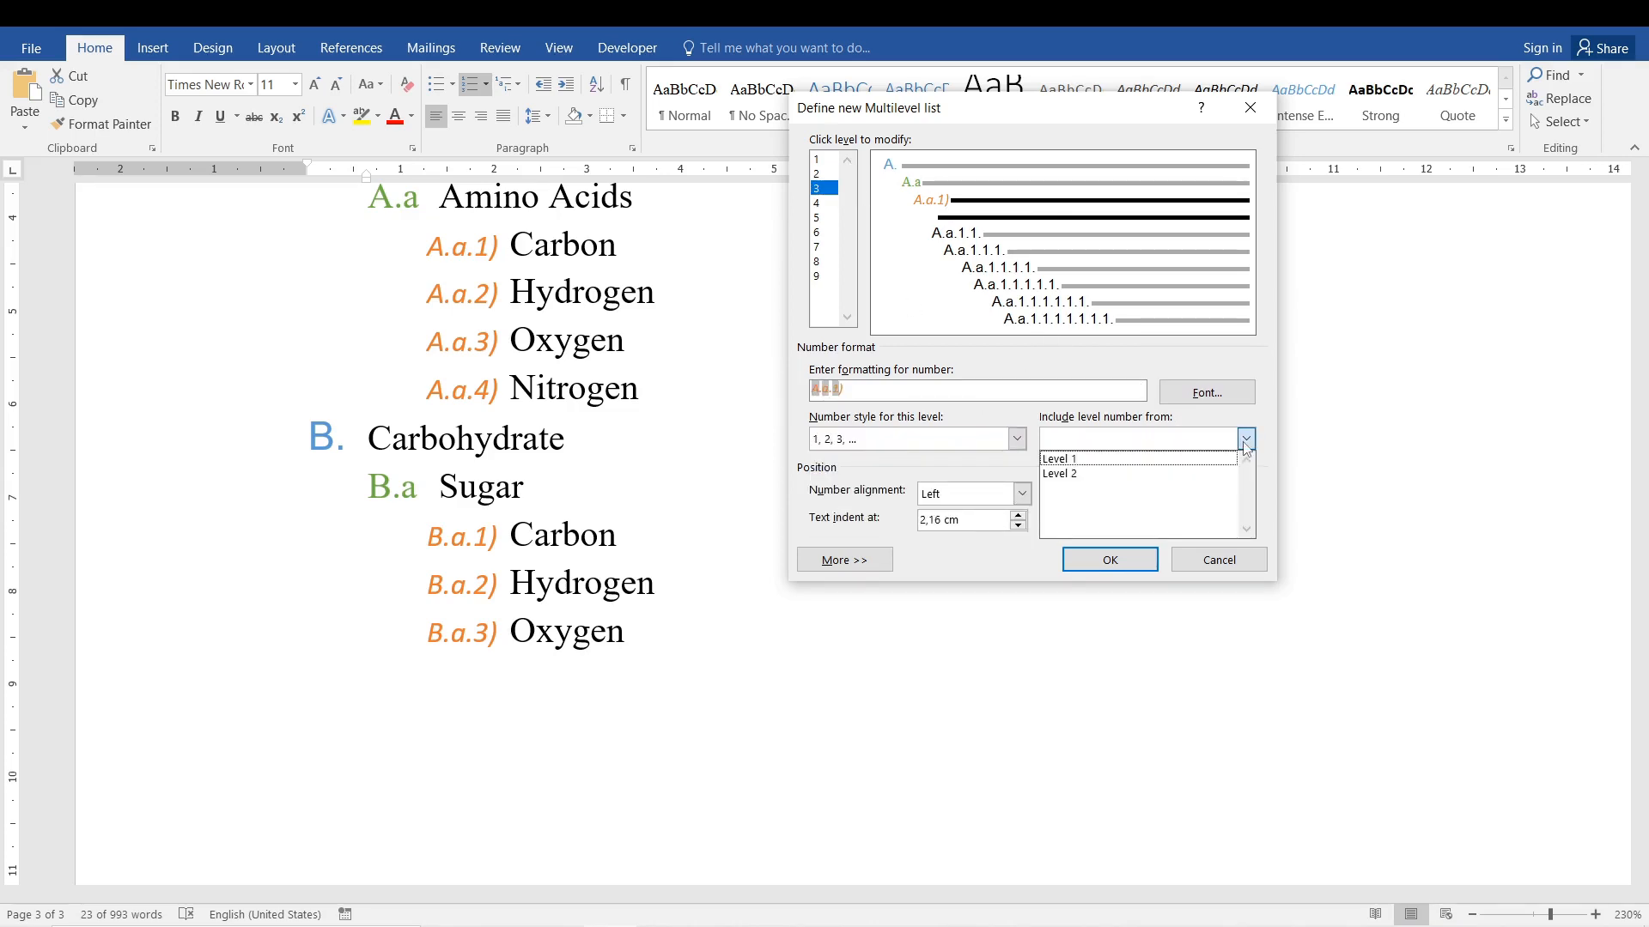
left_click(1170, 474)
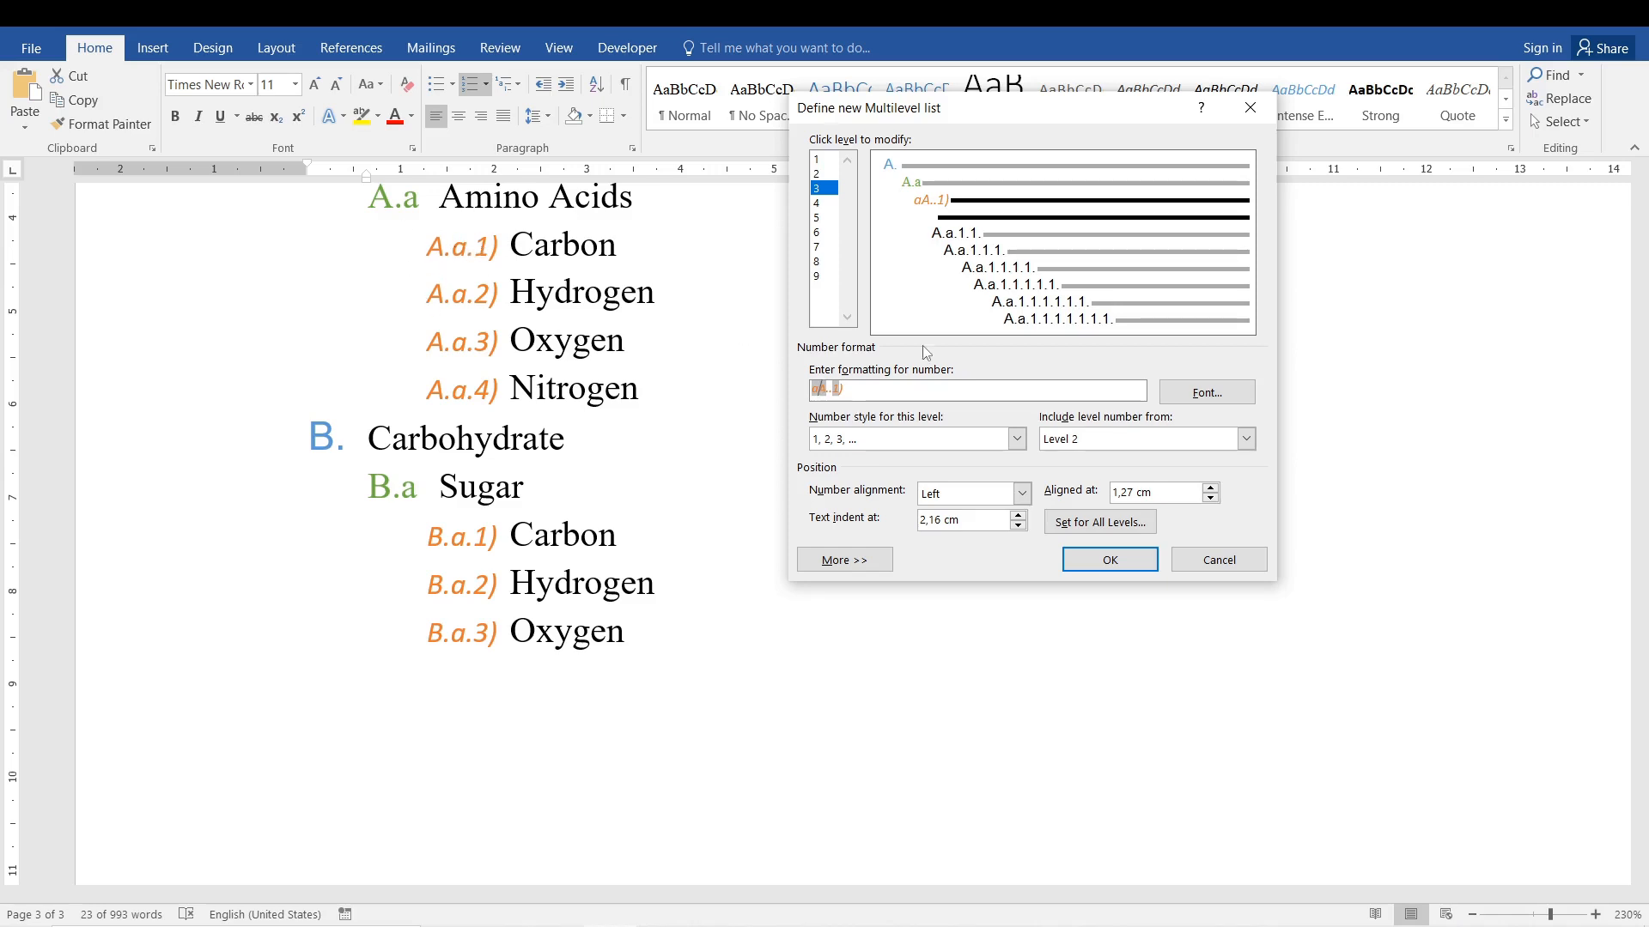
left_click(1071, 567)
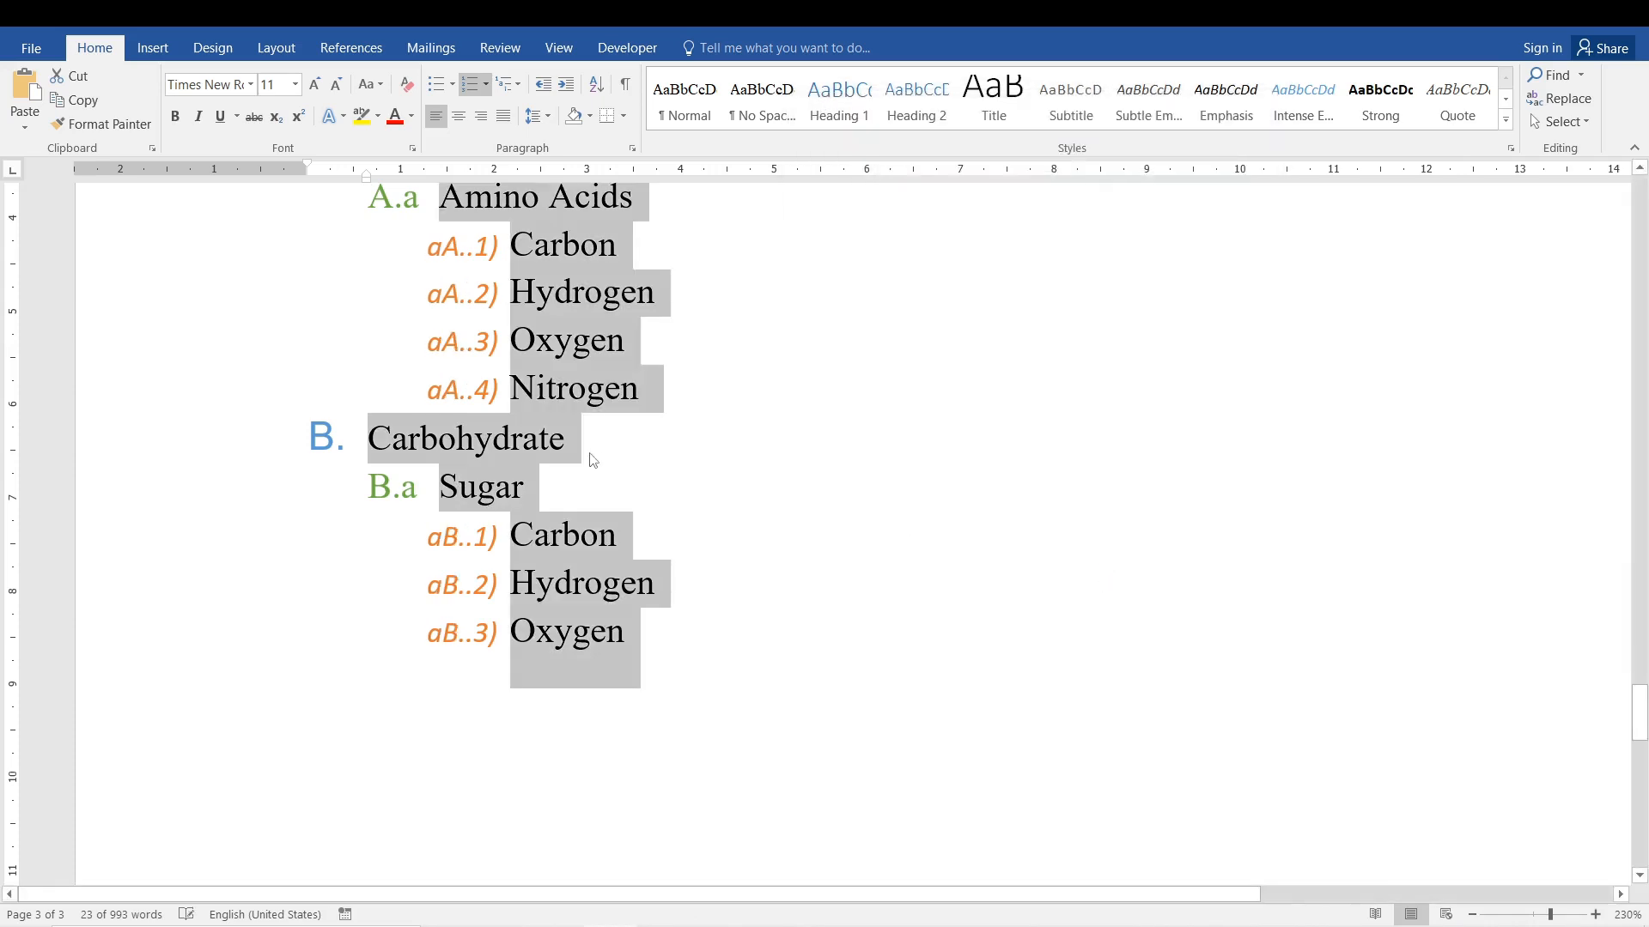
Undo the last numbering change to the nutrient list.
left_click(491, 345)
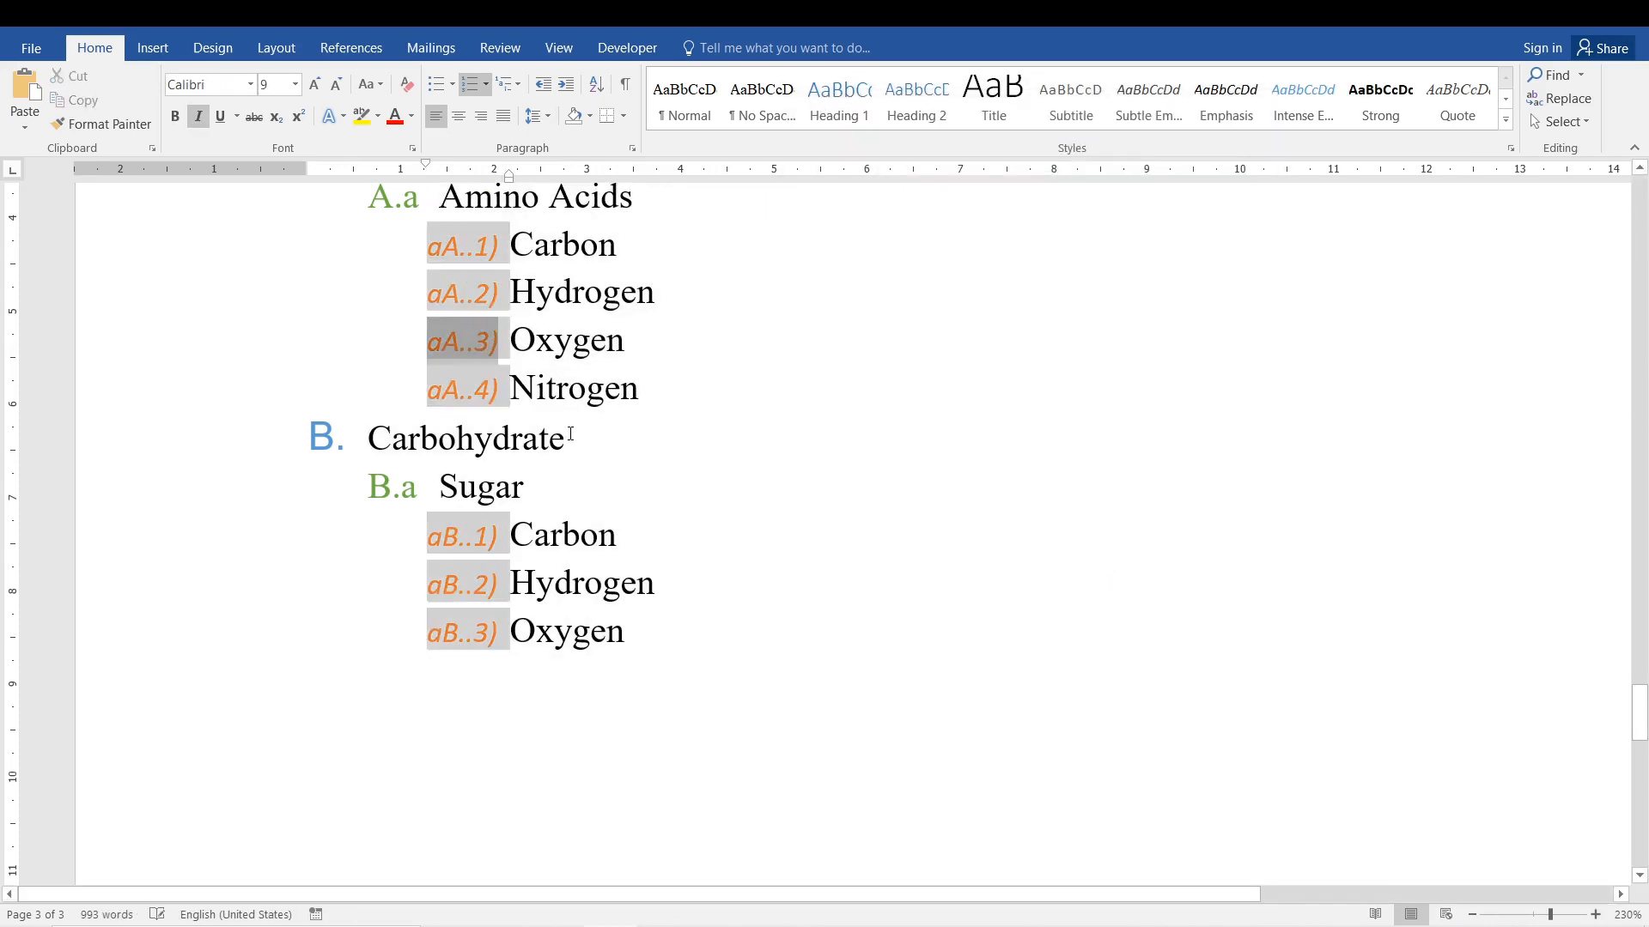
left_click(649, 542)
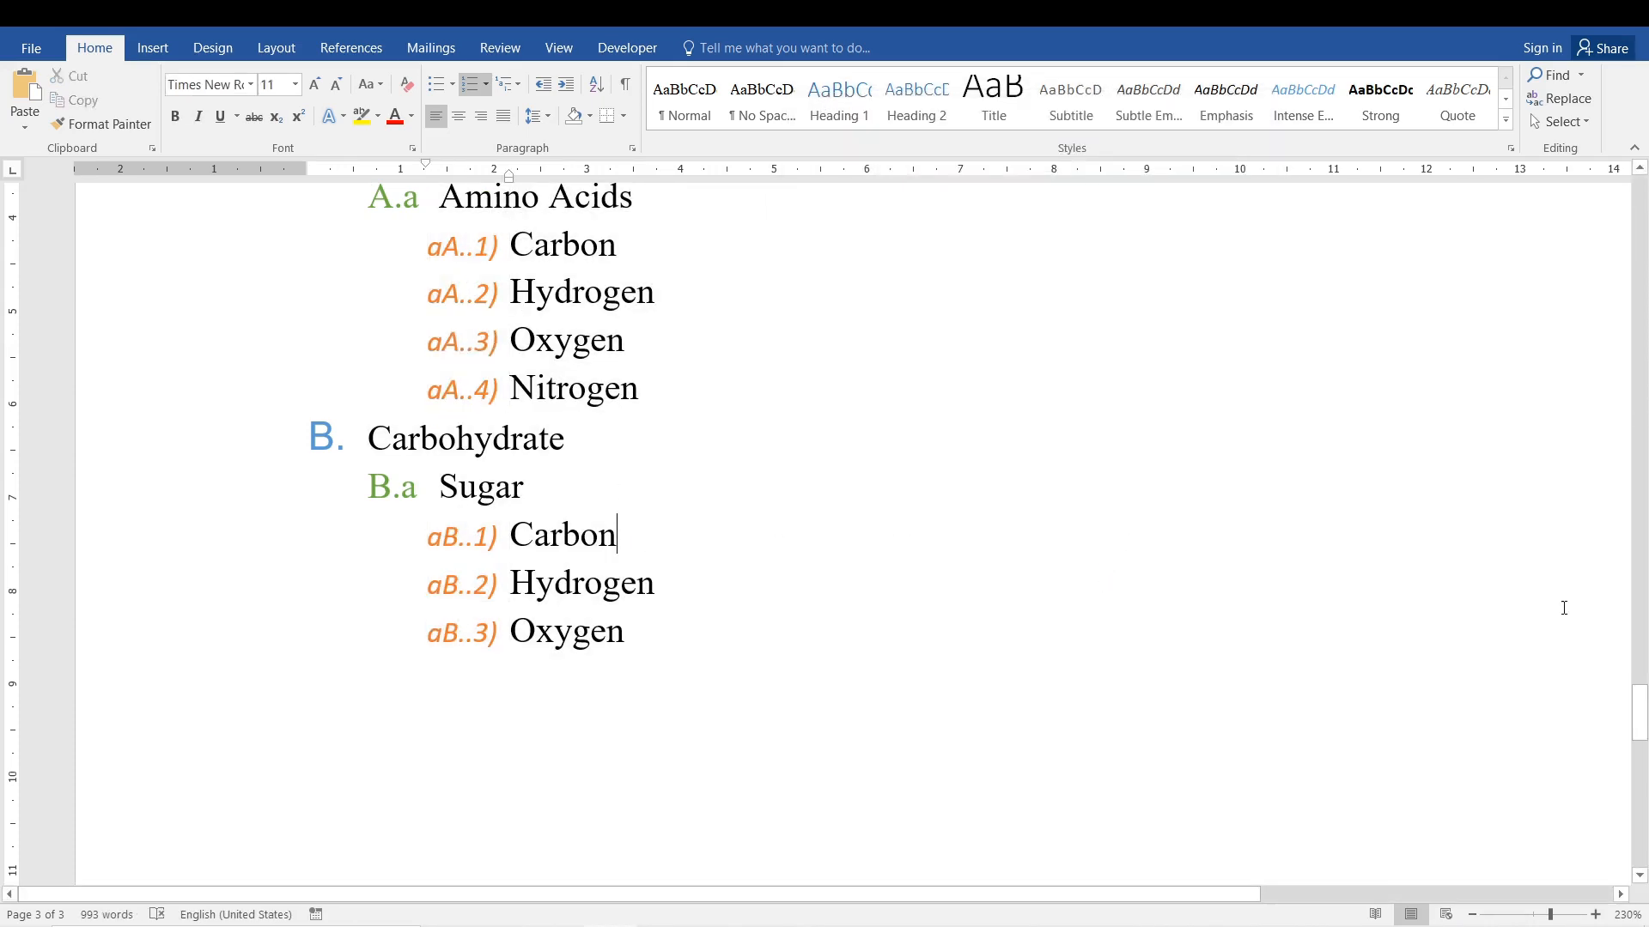
left_click_drag(1639, 714, 1639, 698)
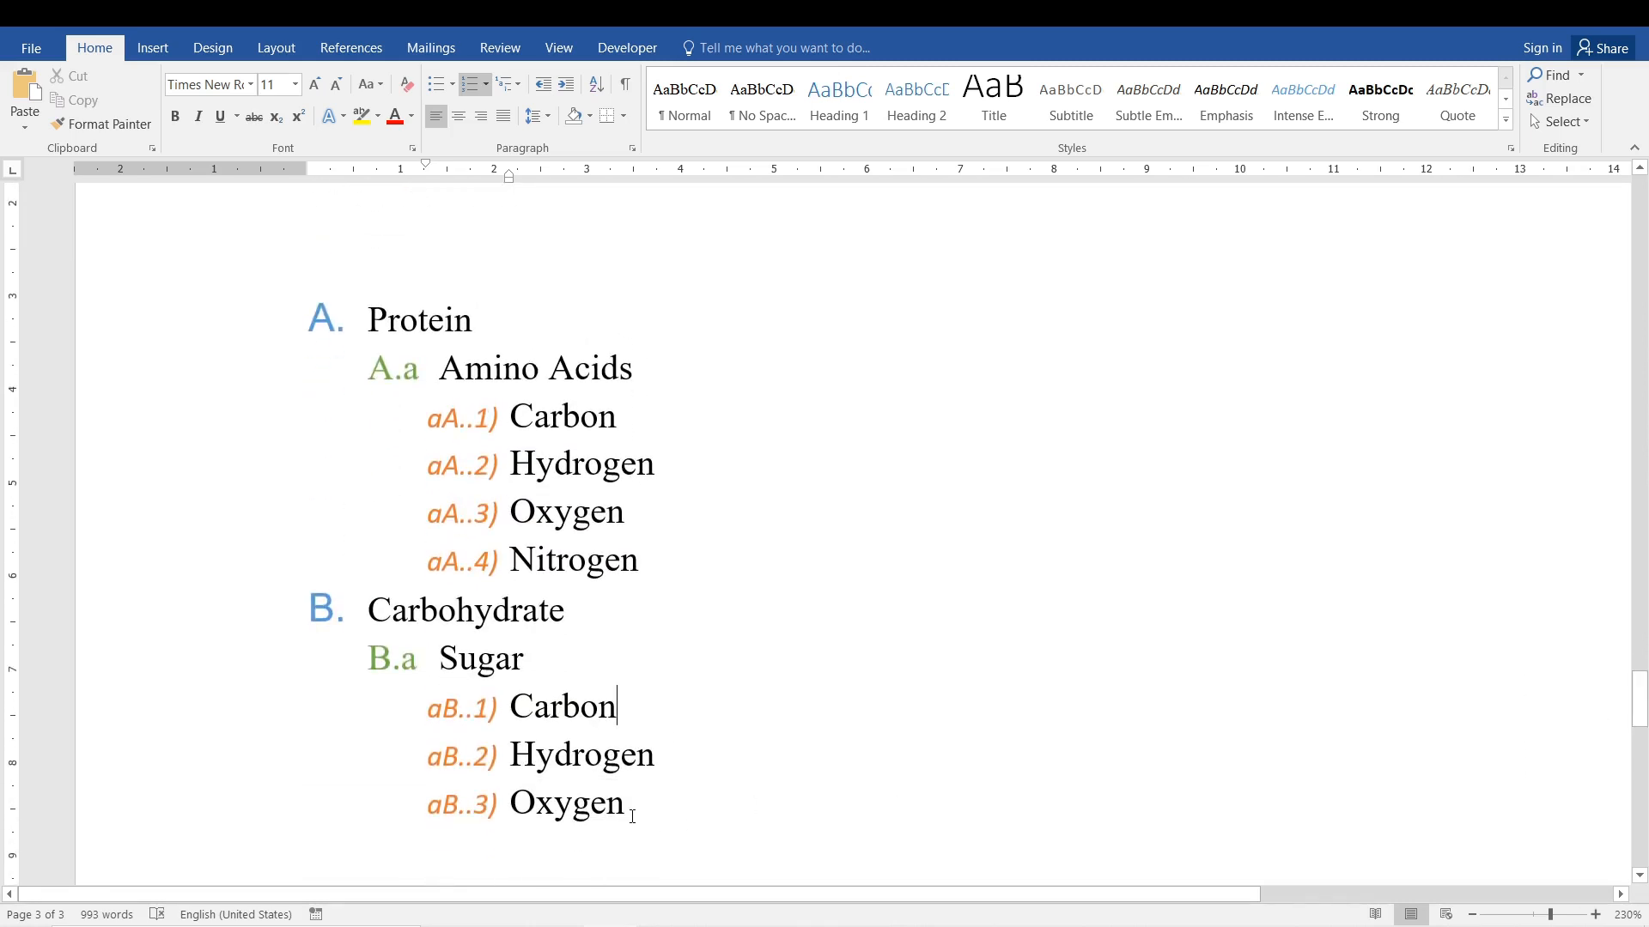
key("ctrl+a")
key("F9")
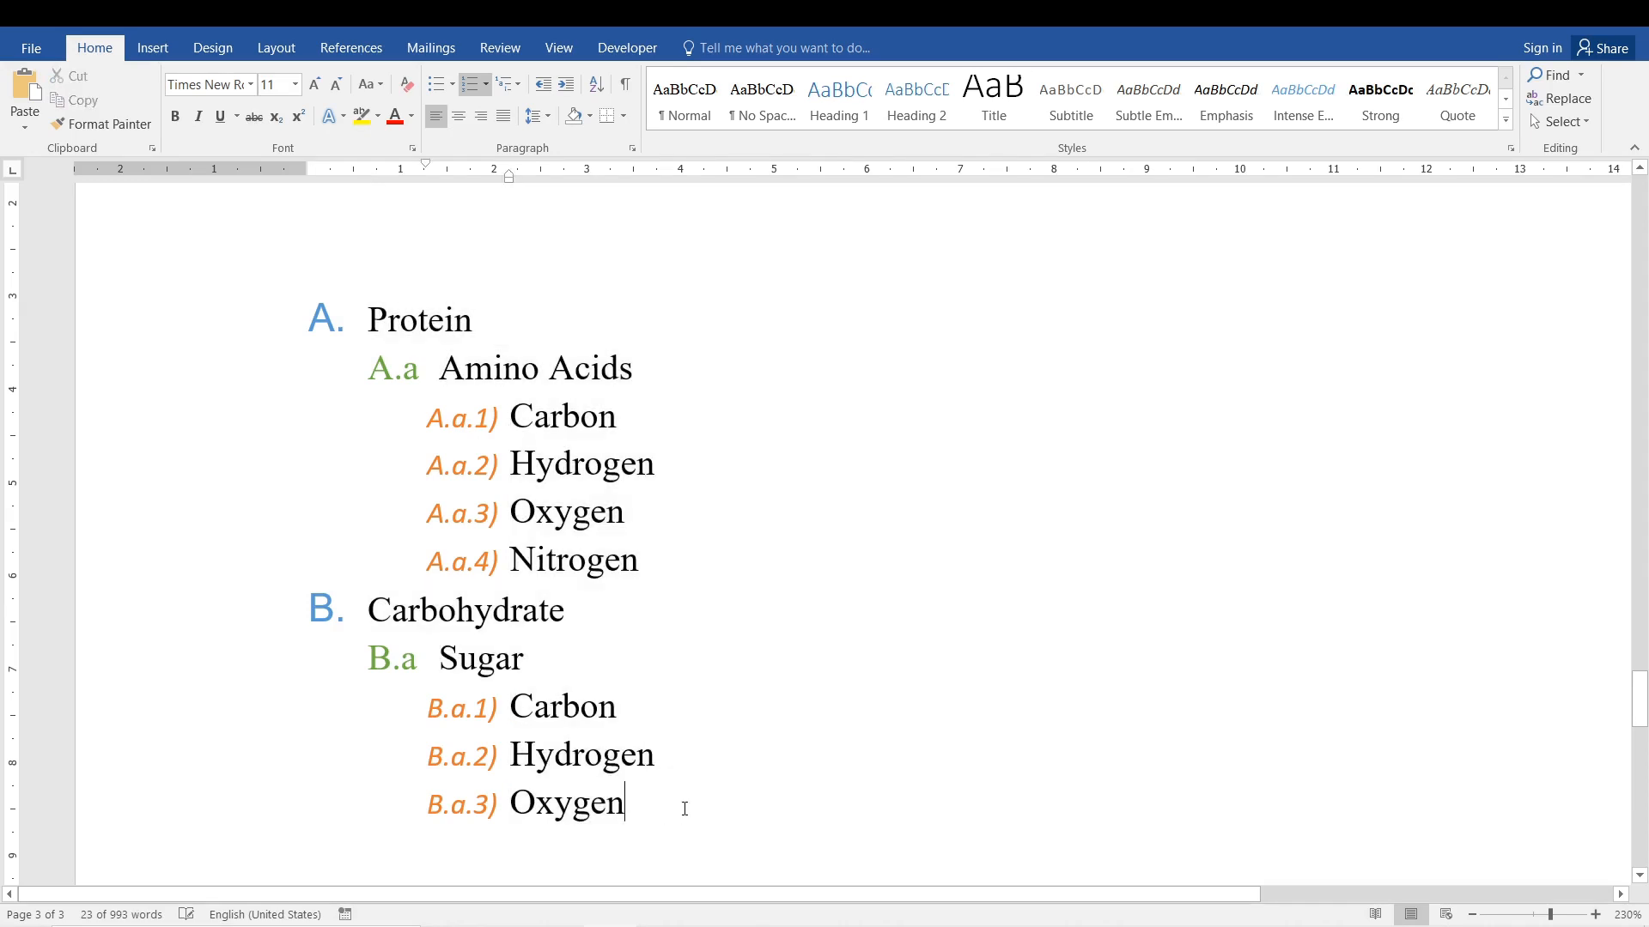
Define a new multilevel list for the whole nutrient list and reduce level 2's number format to just a, without the level 1 prefix.
left_click(680, 804)
left_click_drag(651, 804, 367, 314)
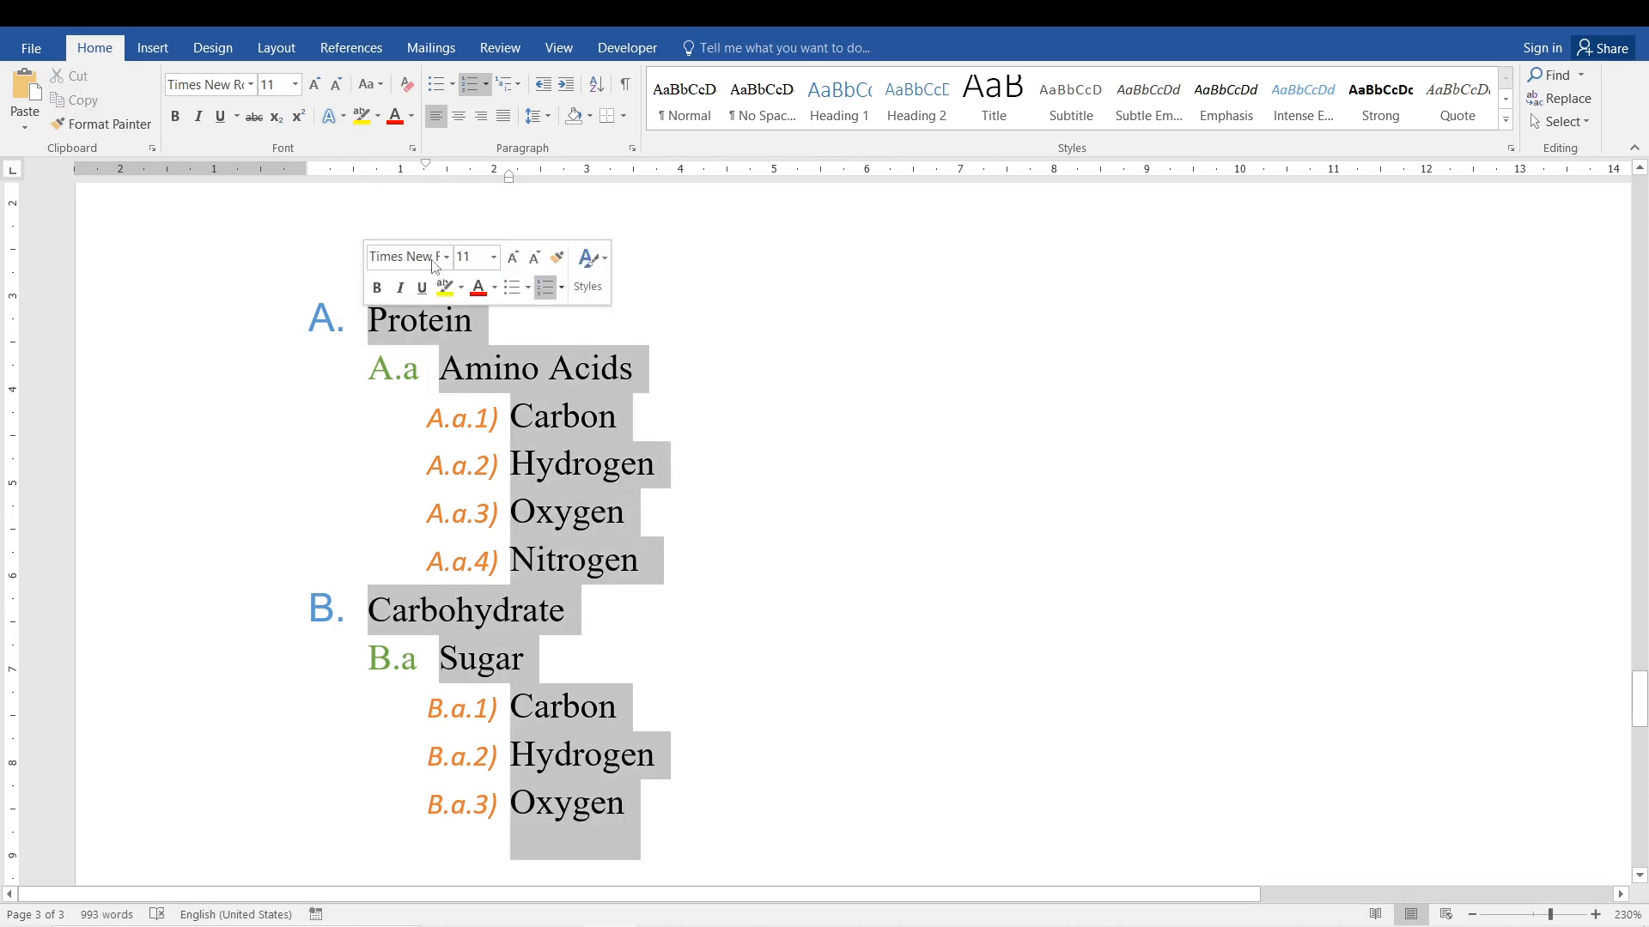
left_click(516, 85)
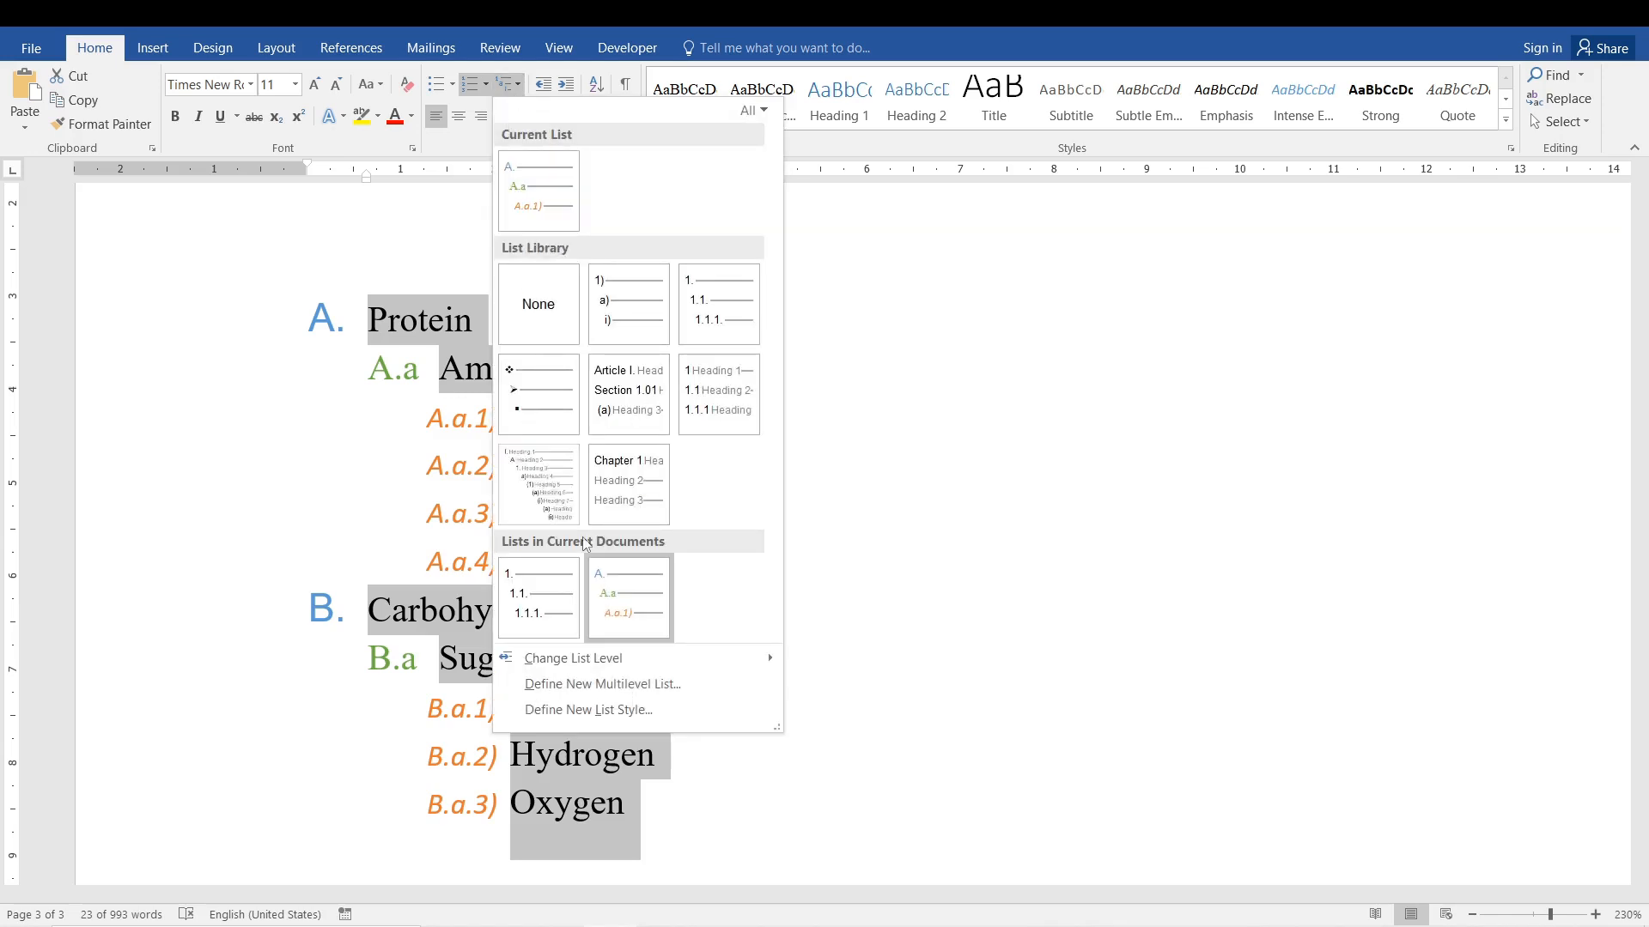
left_click(621, 686)
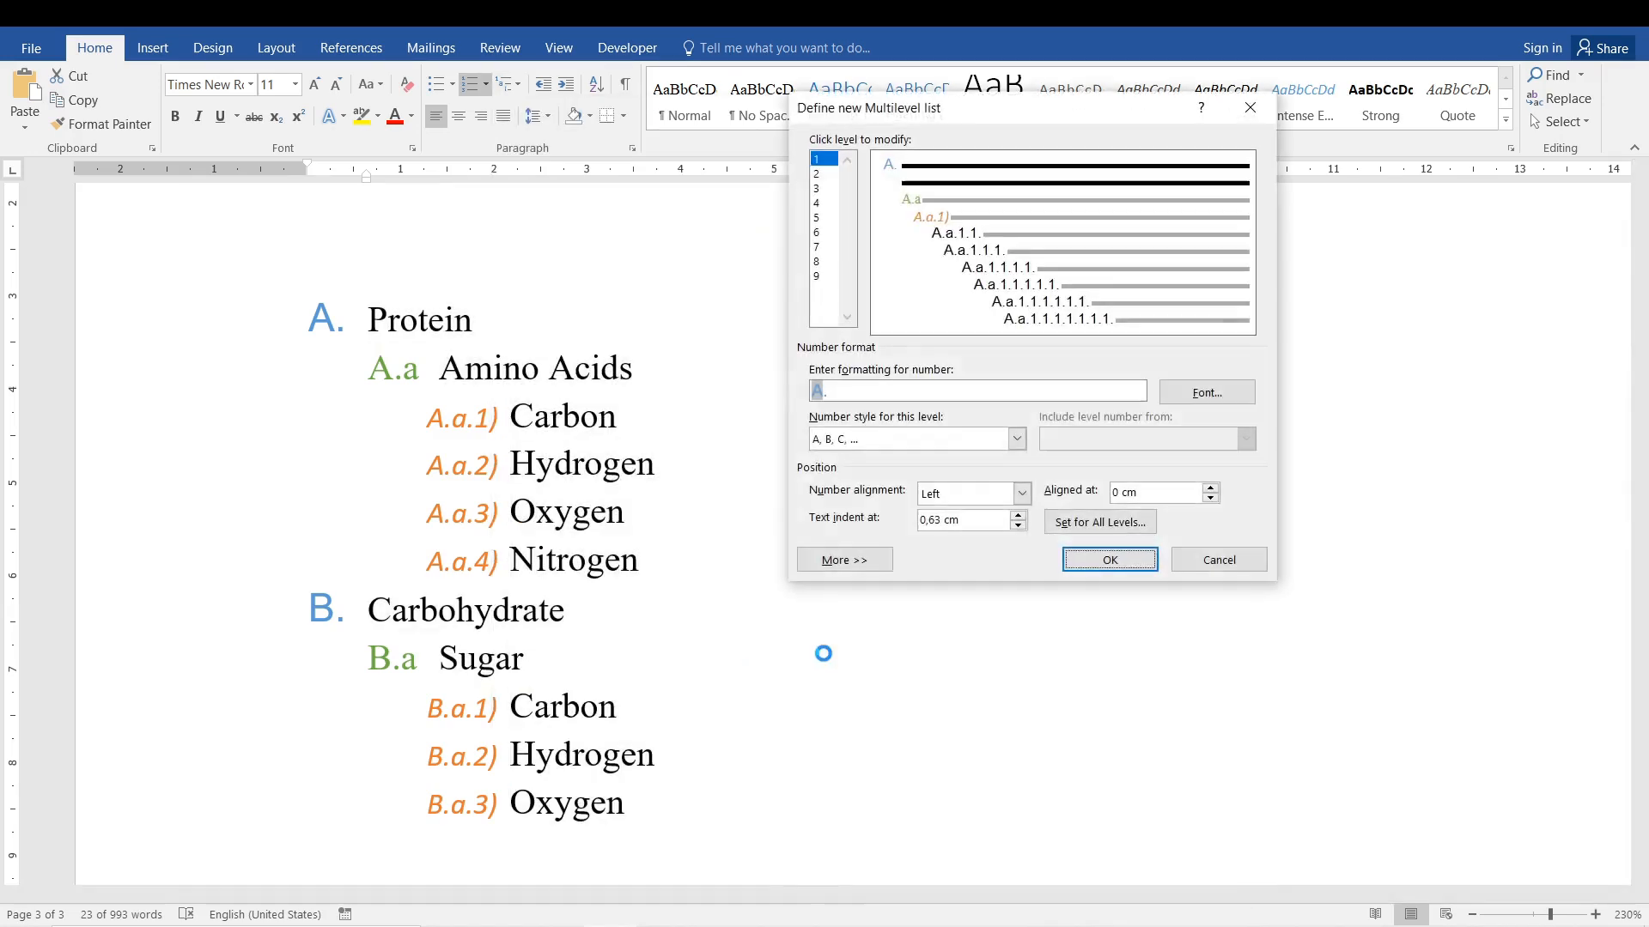
left_click(817, 175)
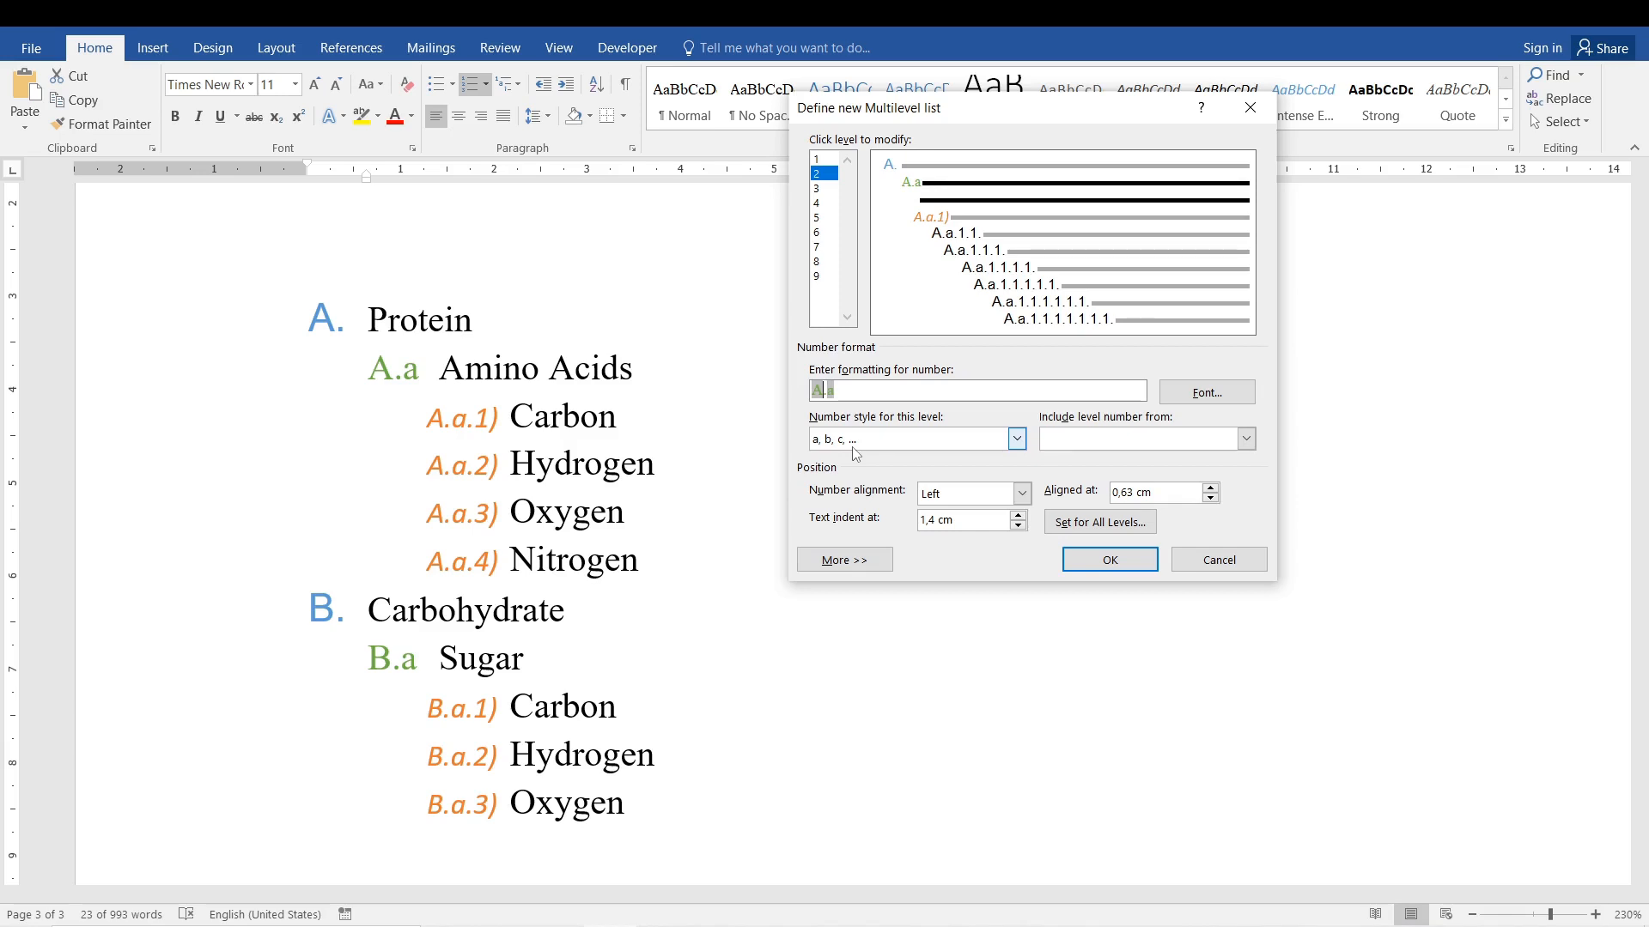
key("BackSpace")
key("BackSpace")
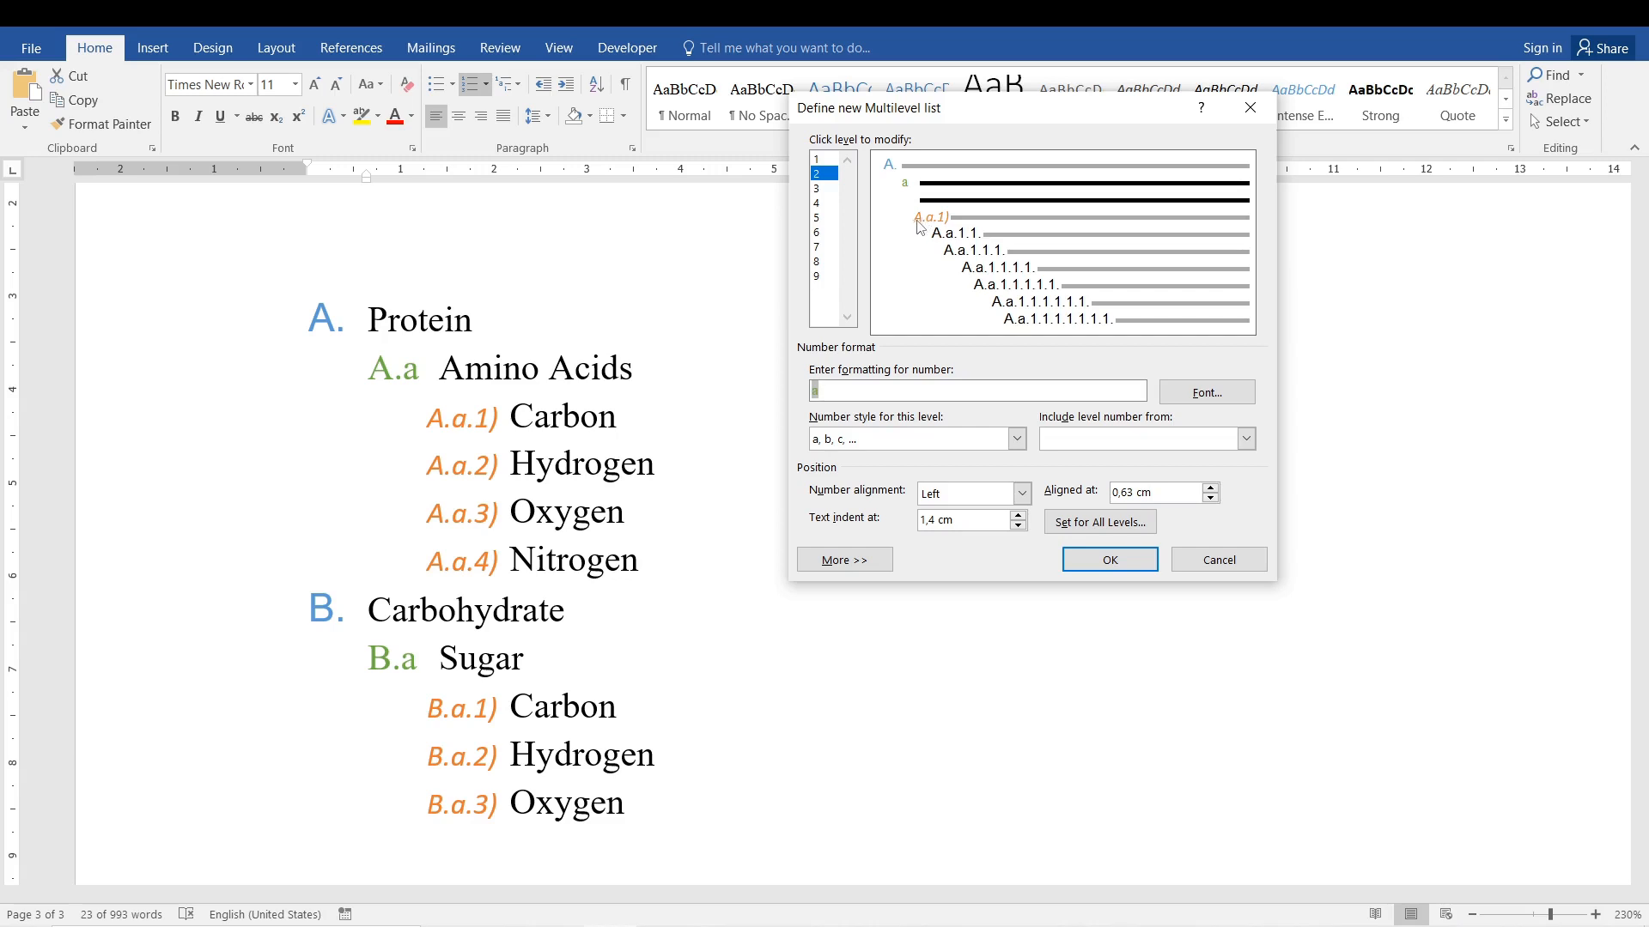
Reduce level 3's number format to 1) by removing the higher-level prefixes, and apply the definition to the nutrient list.
left_click(827, 190)
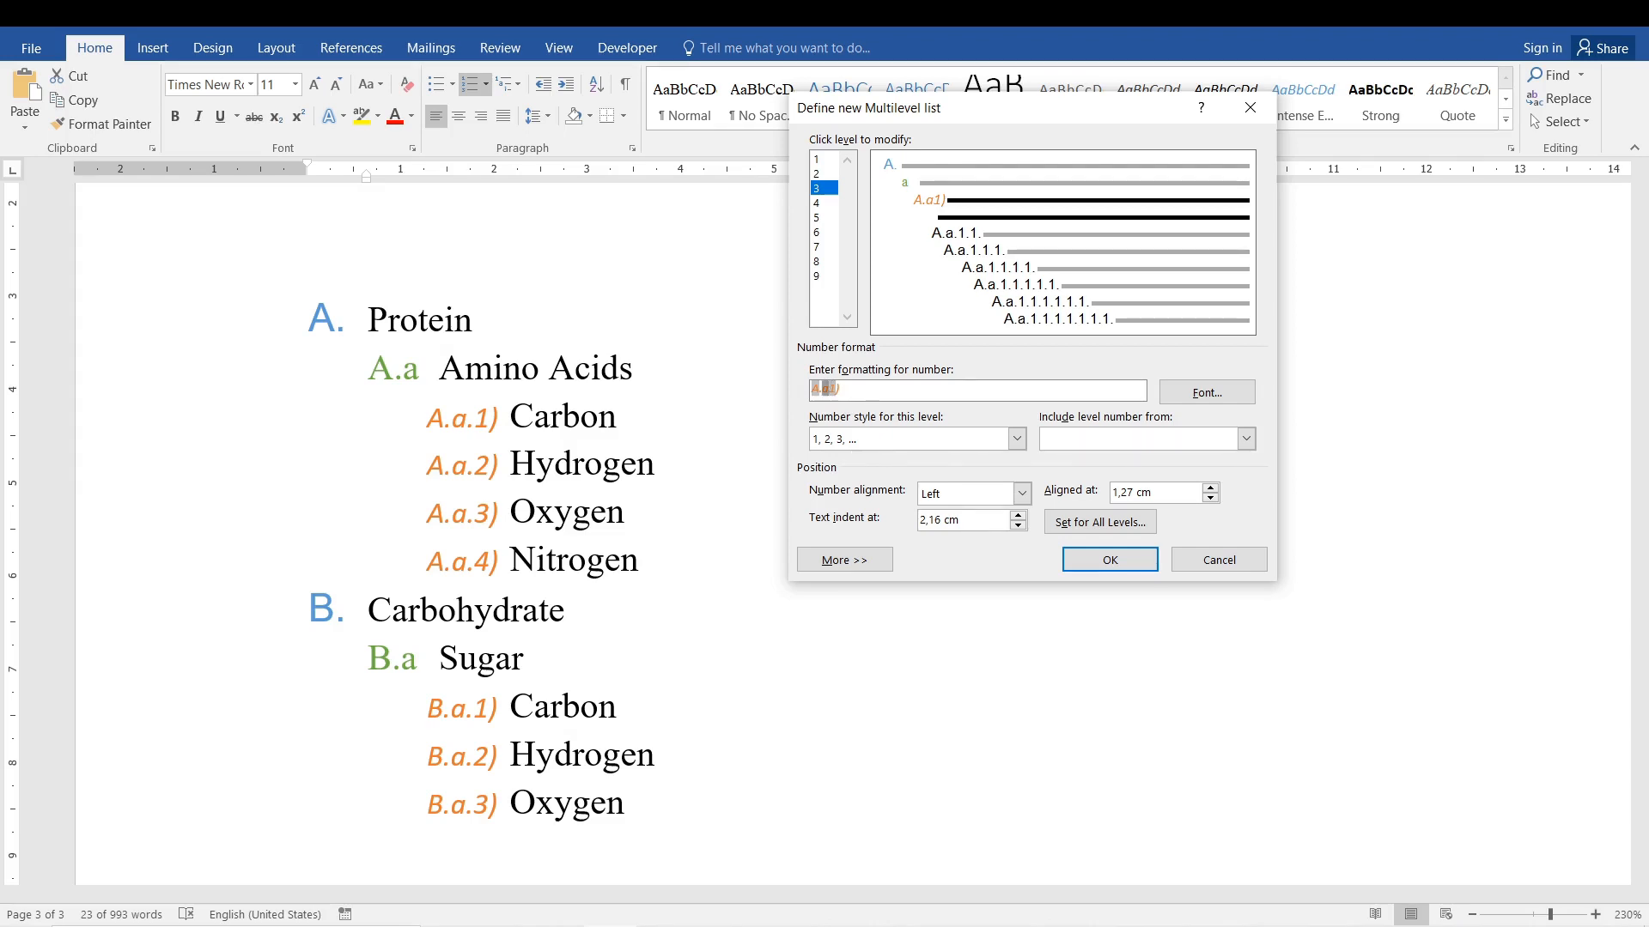
key("BackSpace")
key("BackSpace")
key("BackSpace")
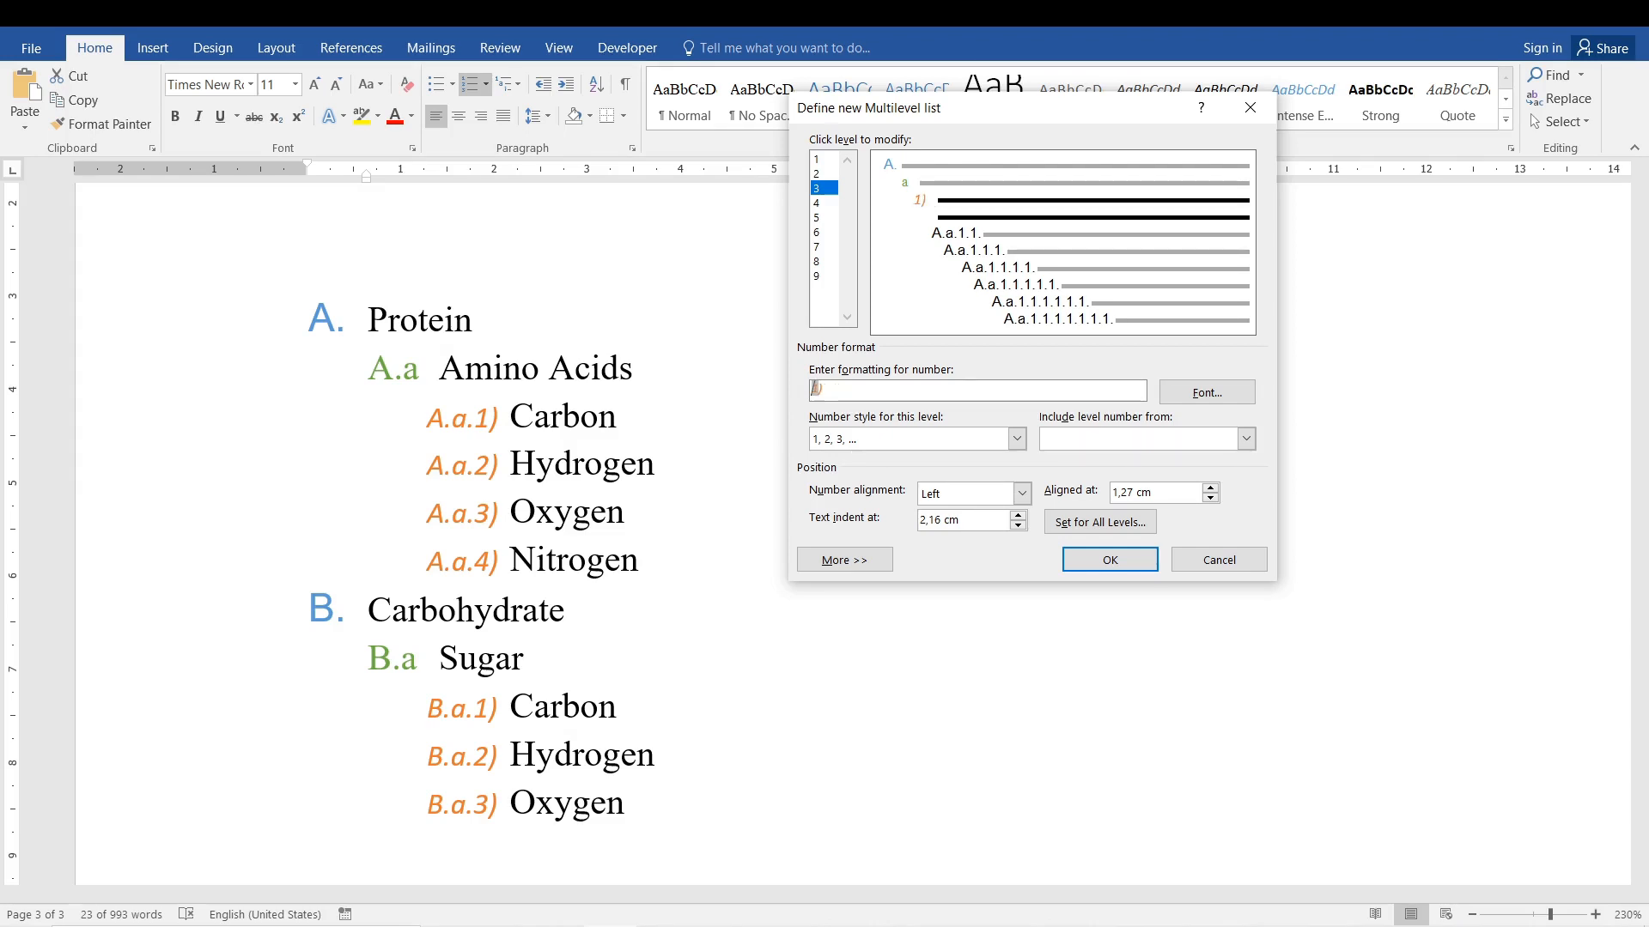
left_click(1106, 560)
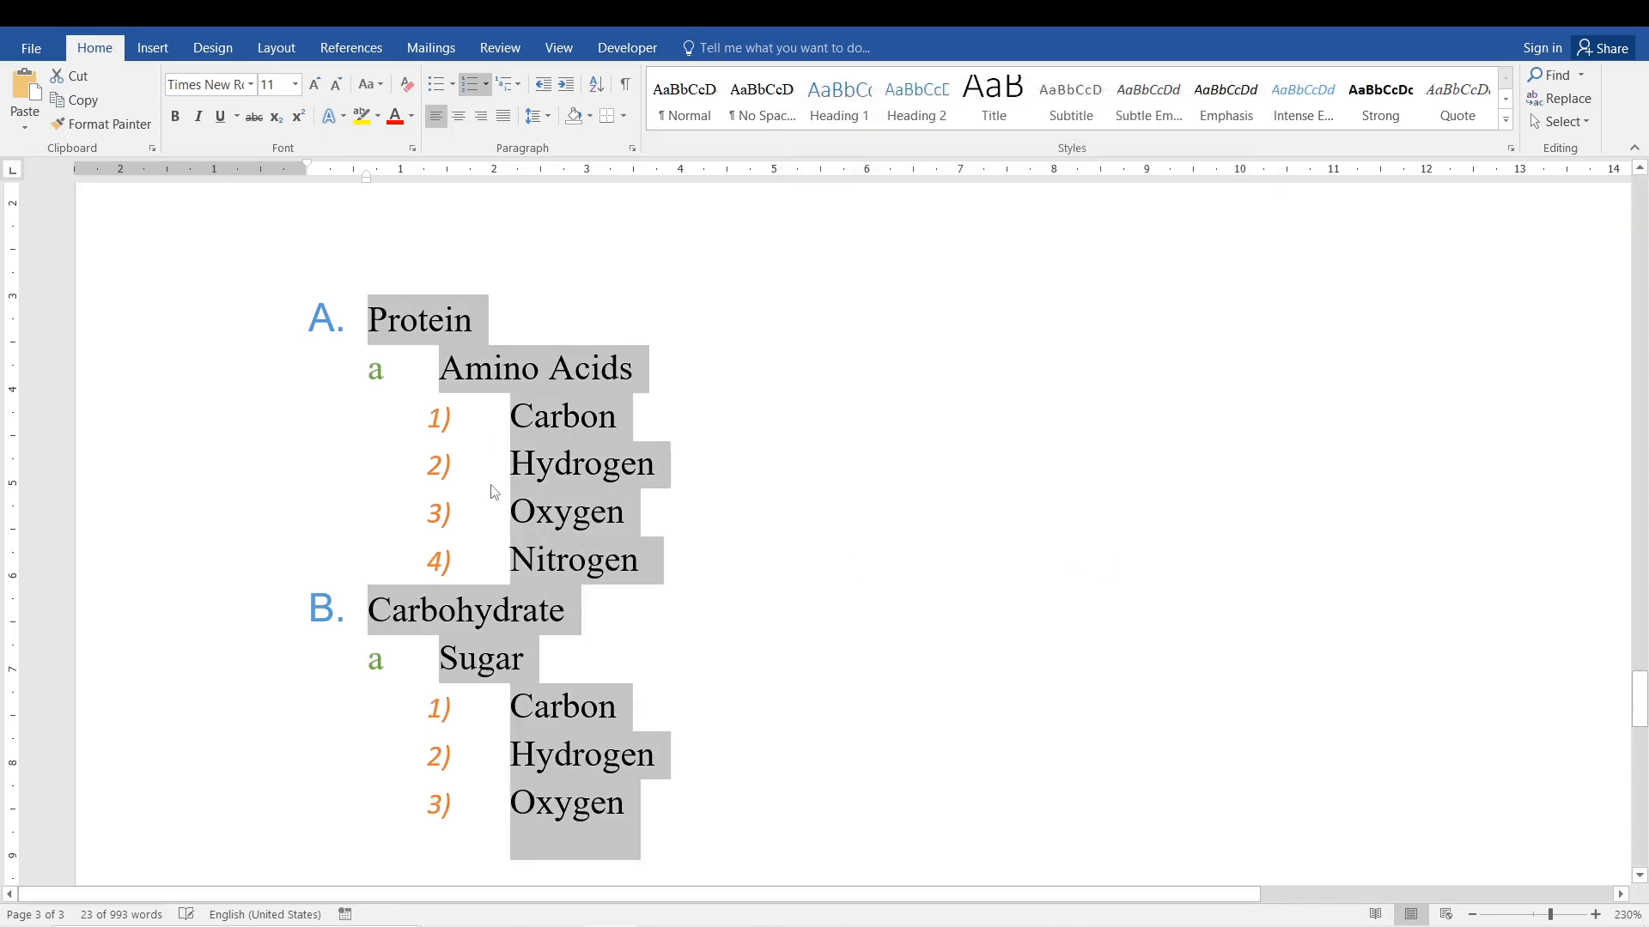
left_click(492, 485)
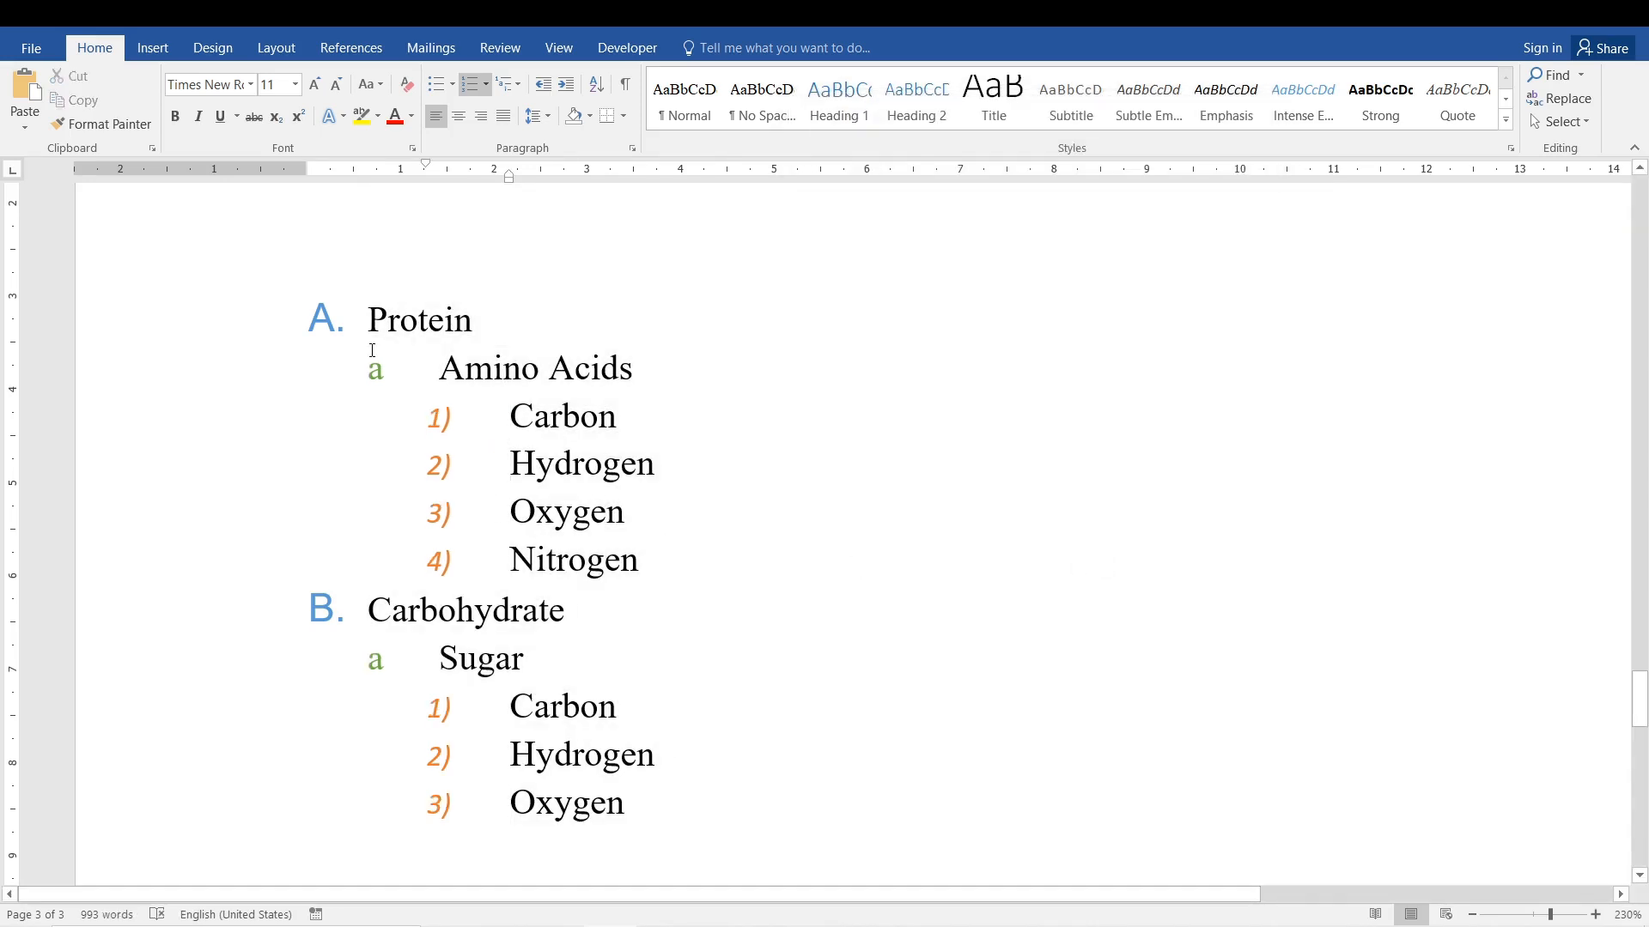
left_click(310, 315)
left_click(290, 324)
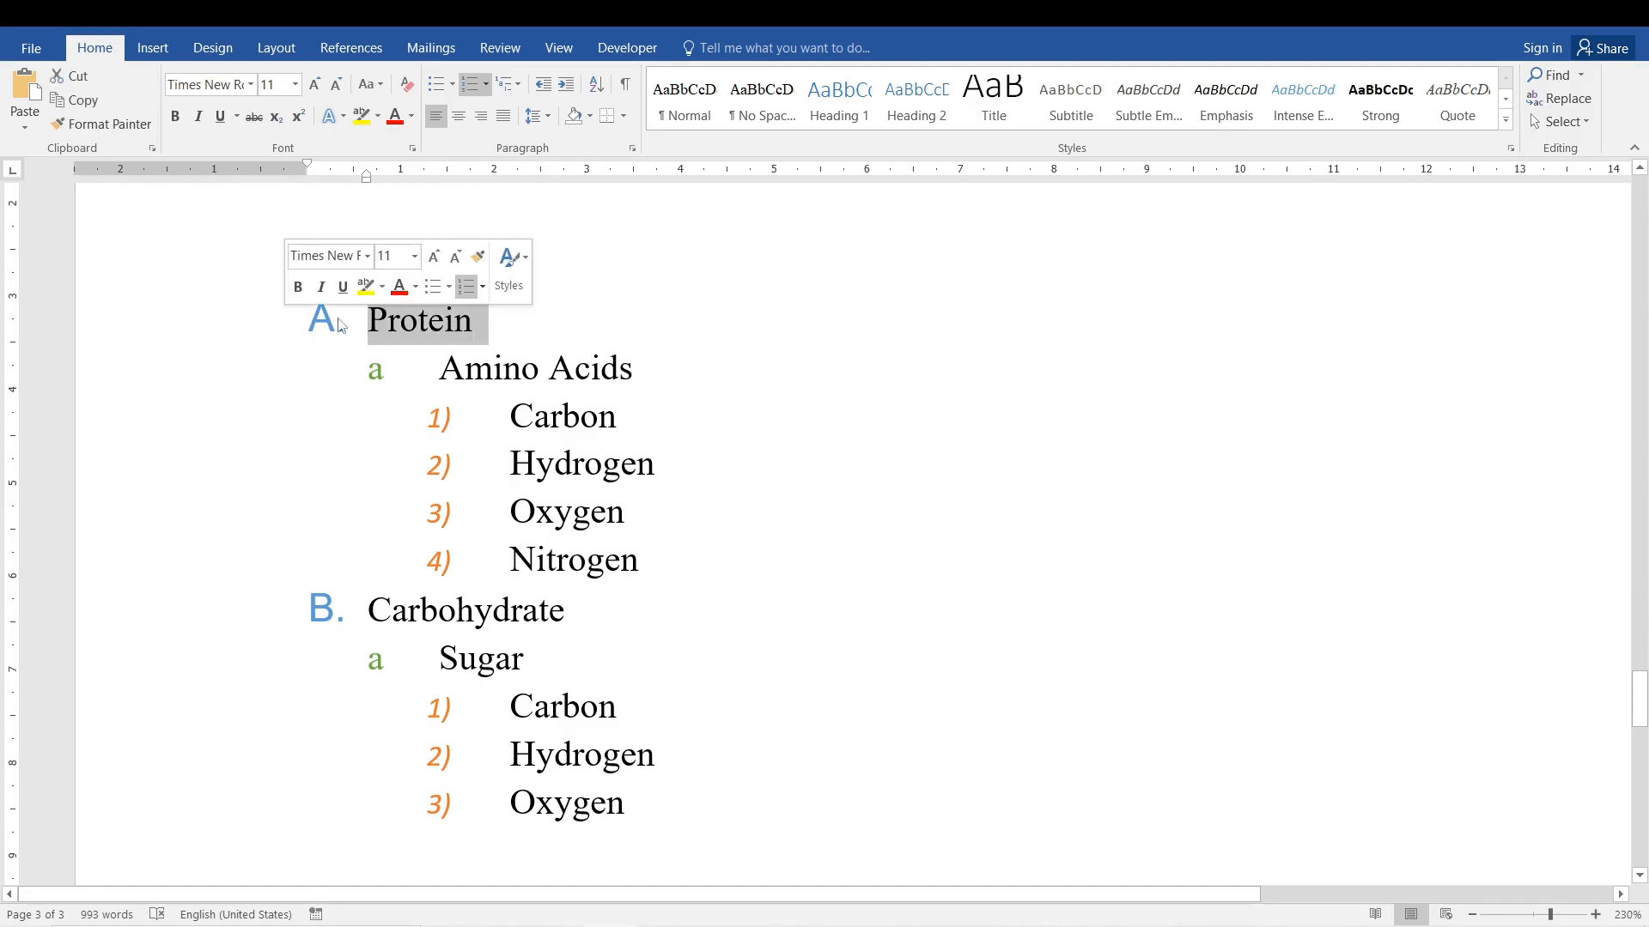
left_click(382, 376)
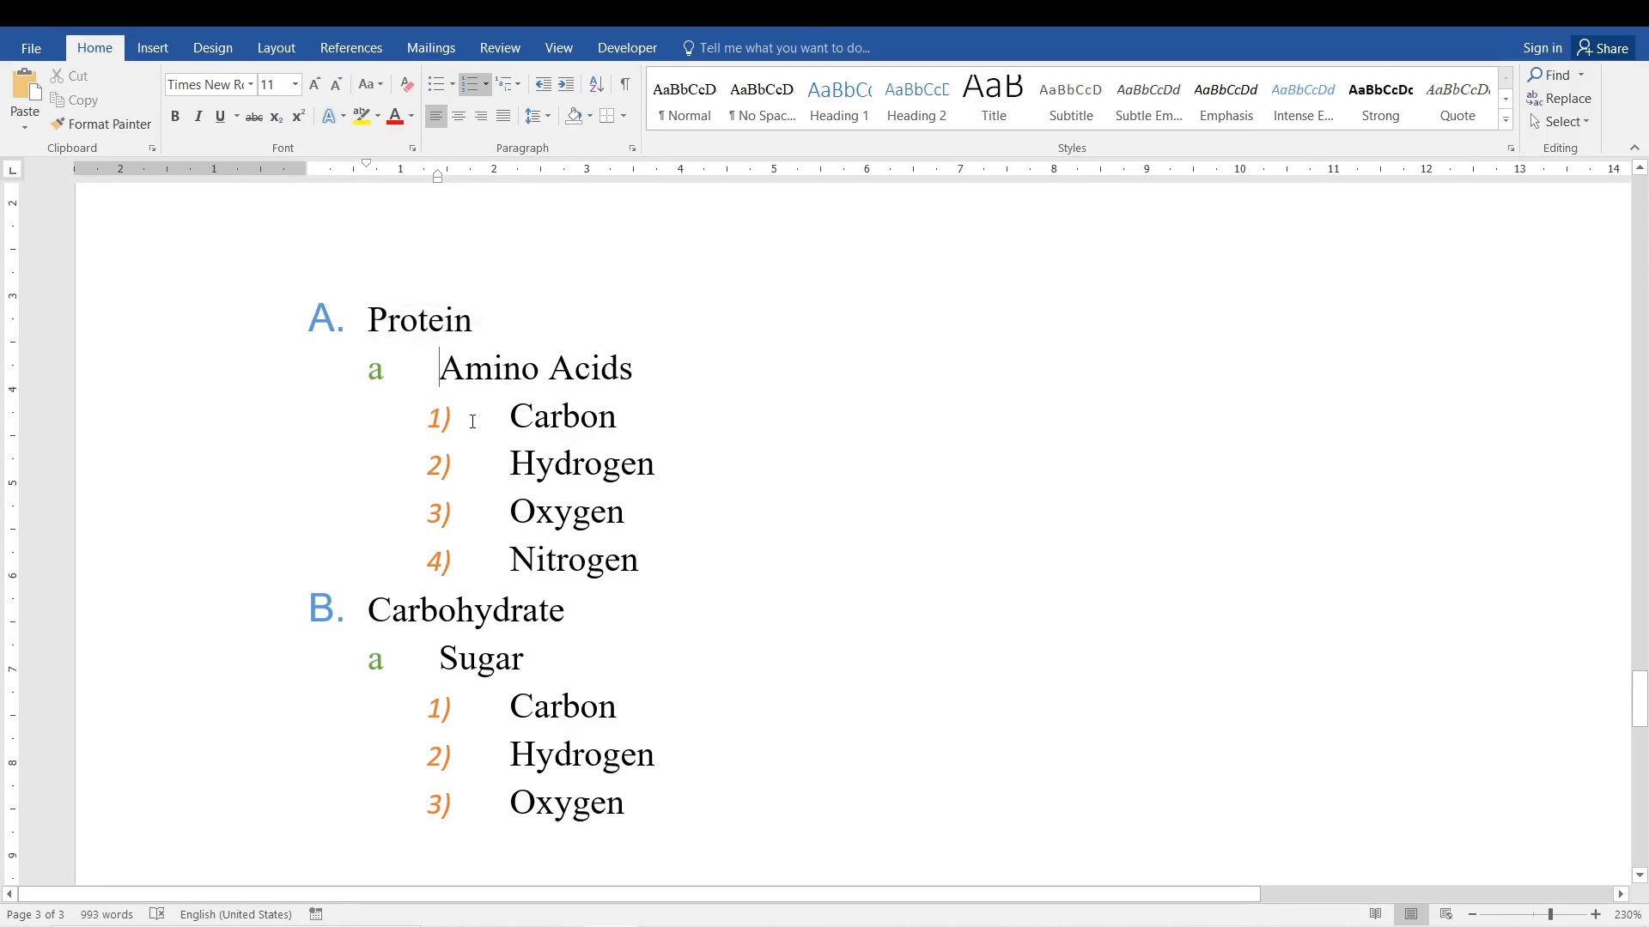
left_click_drag(472, 421, 490, 563)
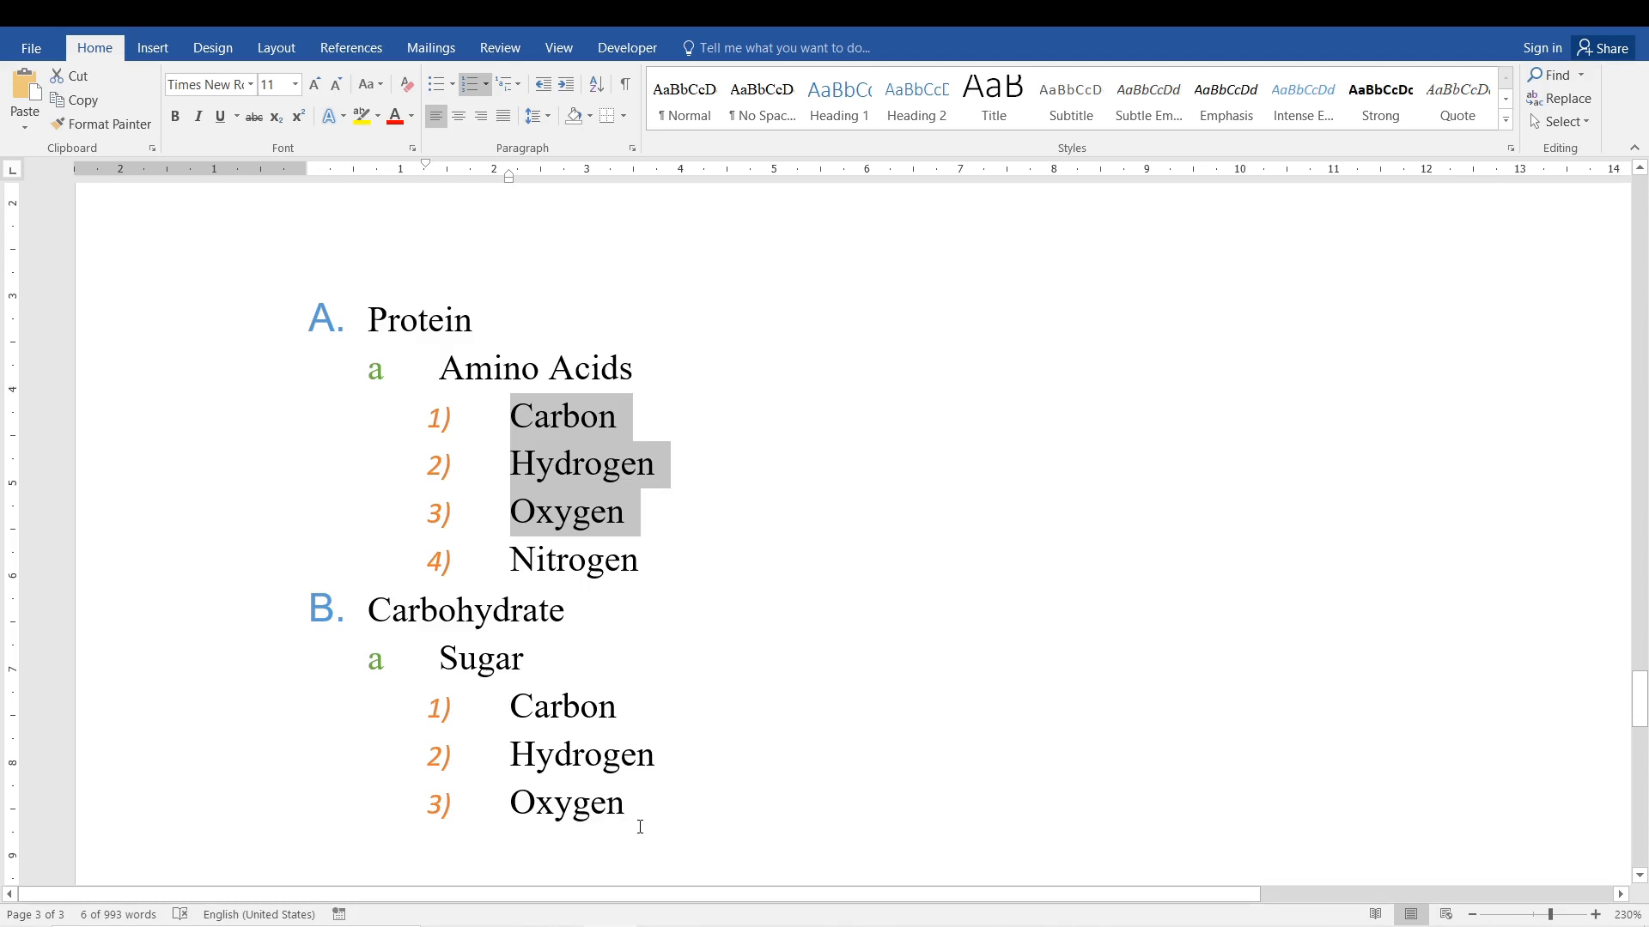
Start defining a new list style for the whole nutrient list and set its 1st level to the smiley face bullet.
left_click_drag(639, 827, 338, 309)
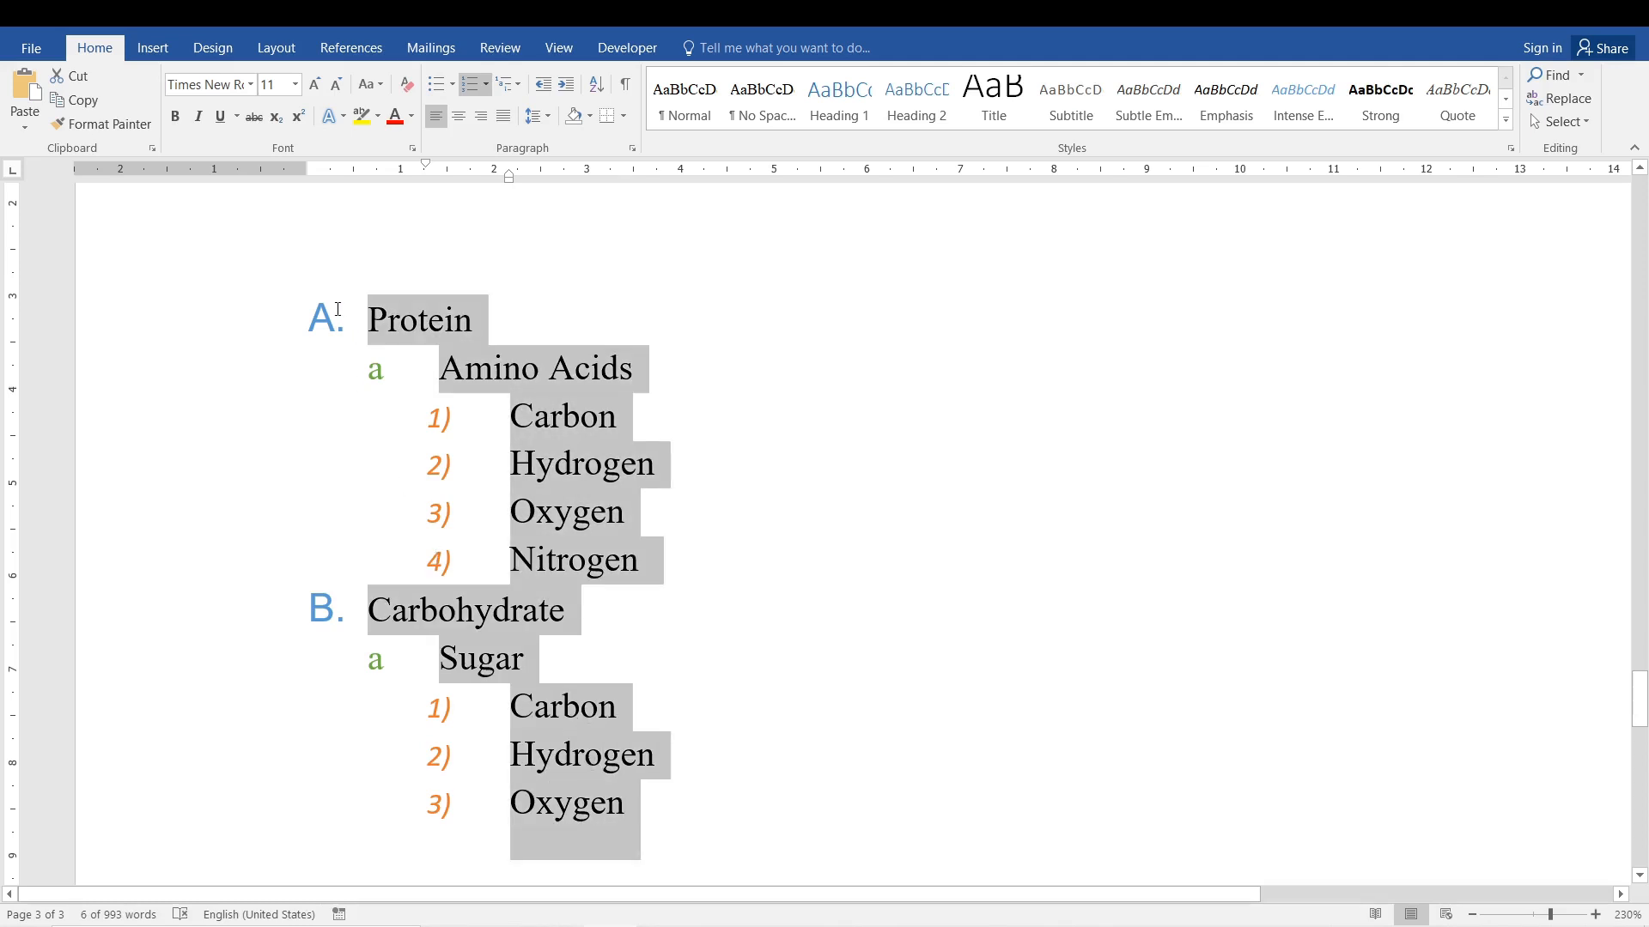
left_click(508, 86)
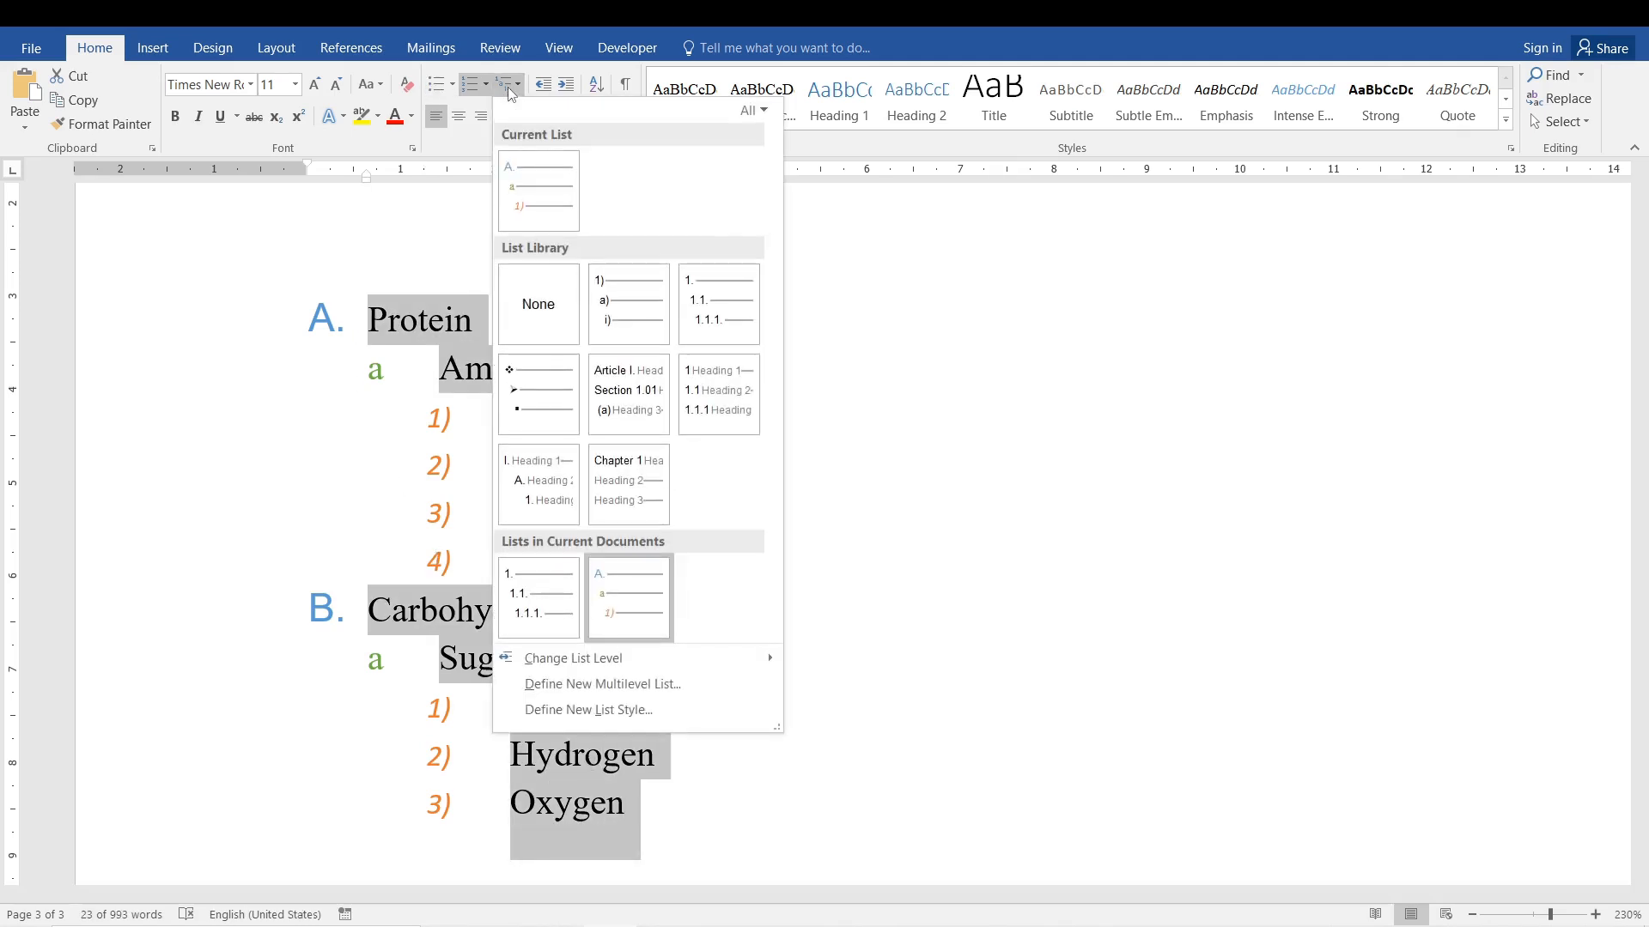
left_click(660, 718)
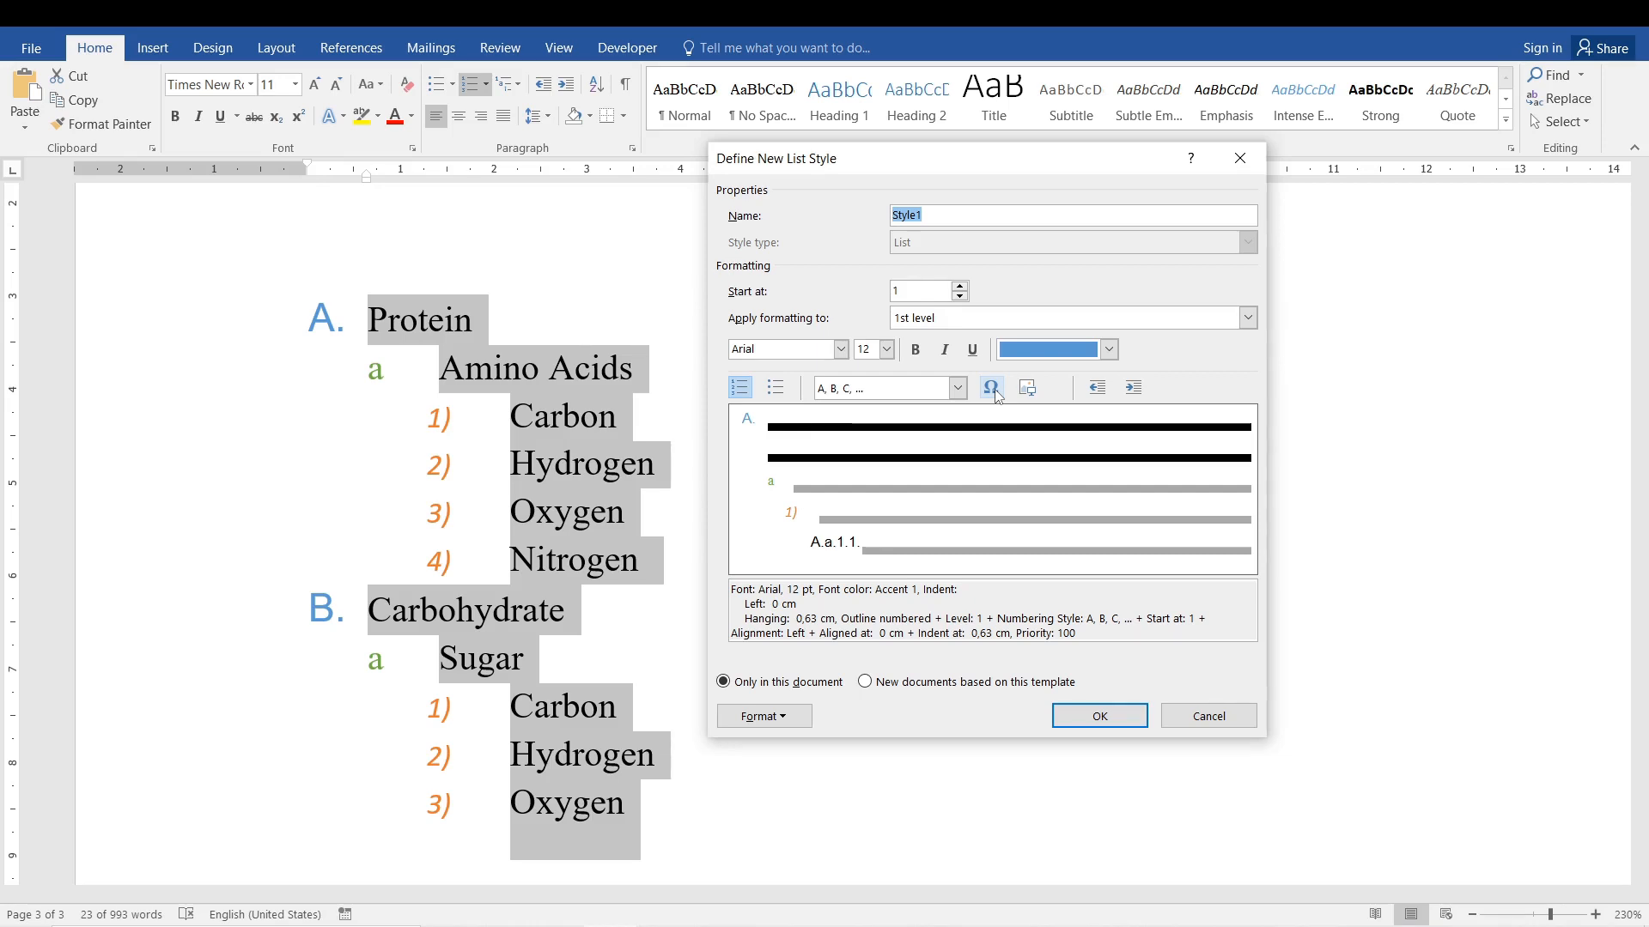
left_click(958, 388)
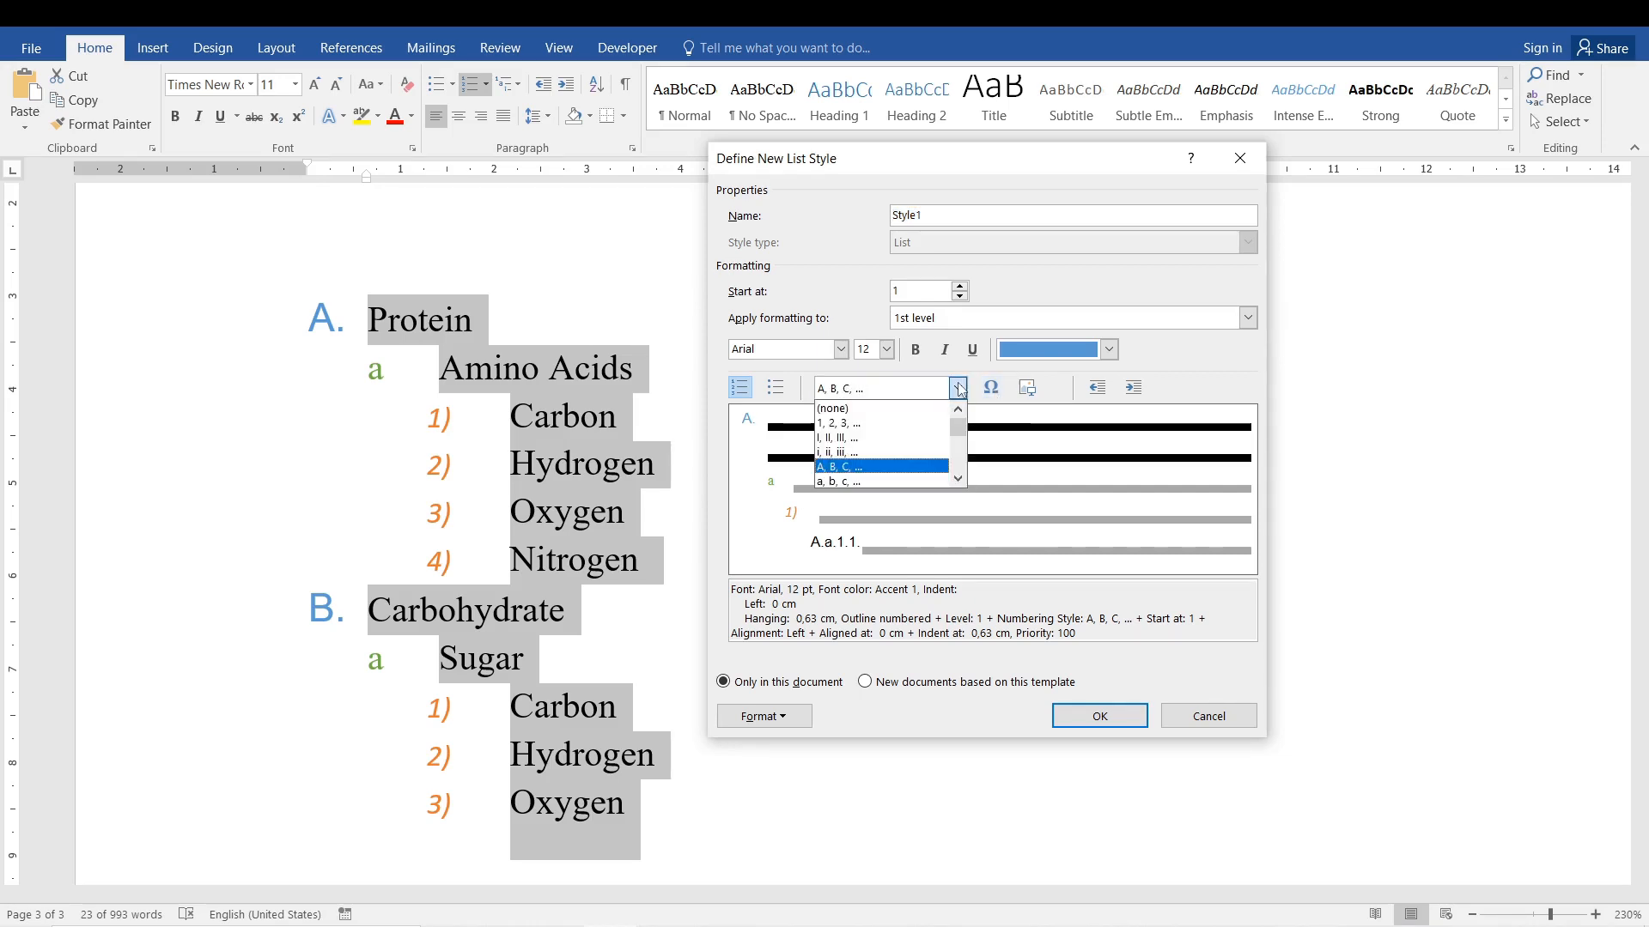
mouse_move(959, 429)
left_mouse_down()
mouse_move(962, 473)
mouse_move(961, 455)
left_mouse_up()
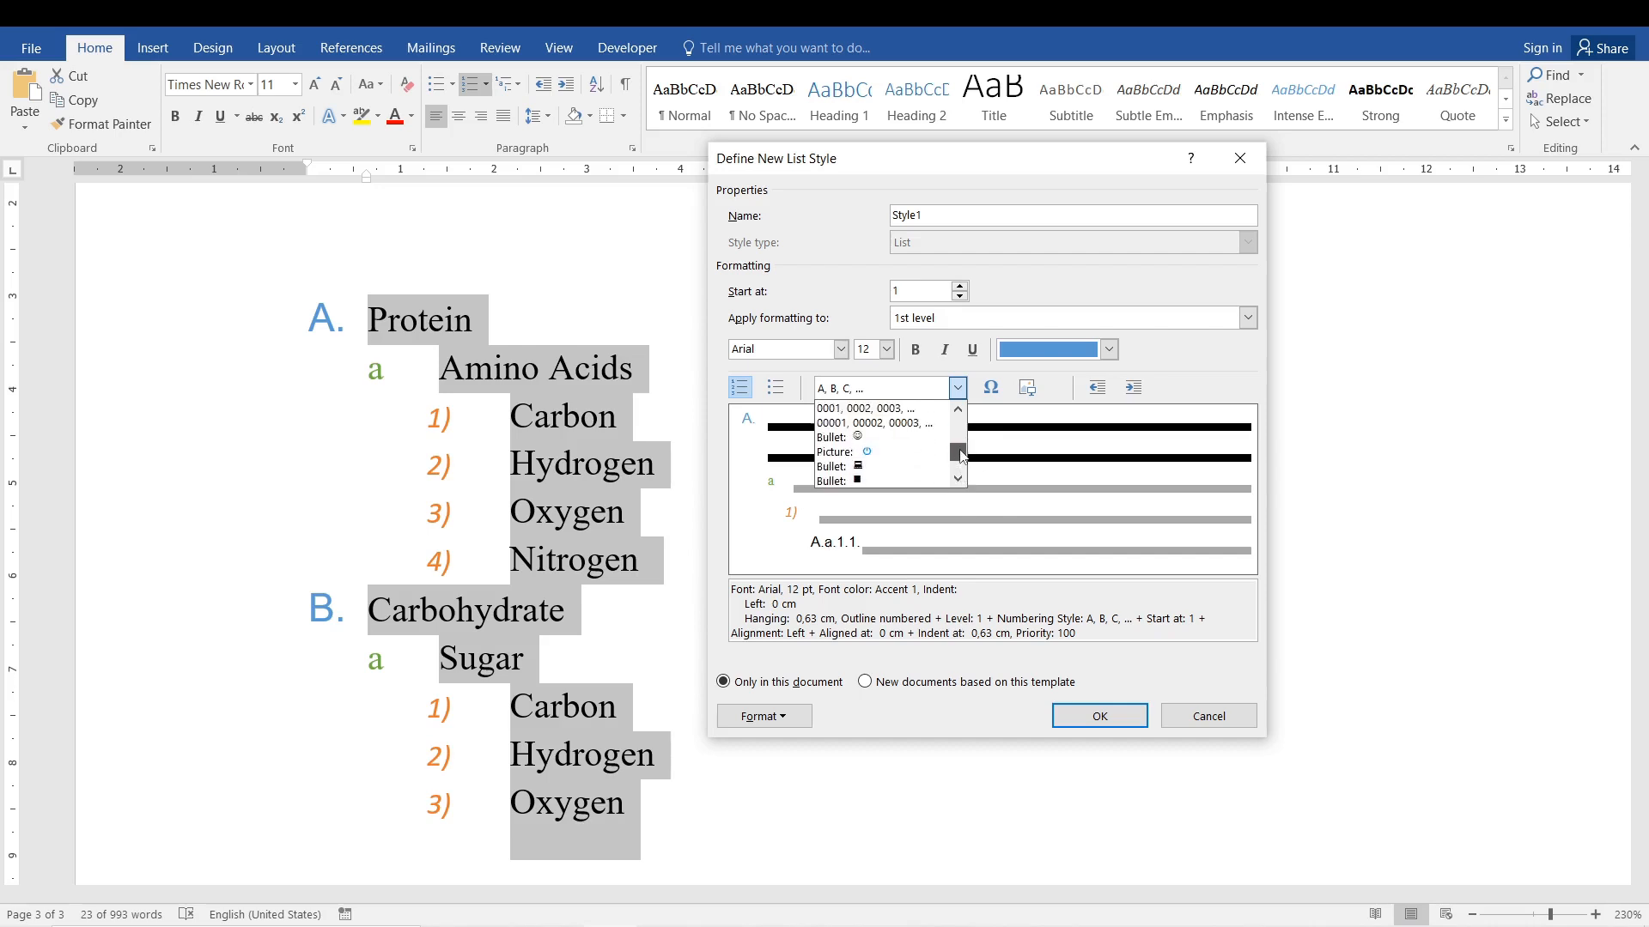
left_click(917, 438)
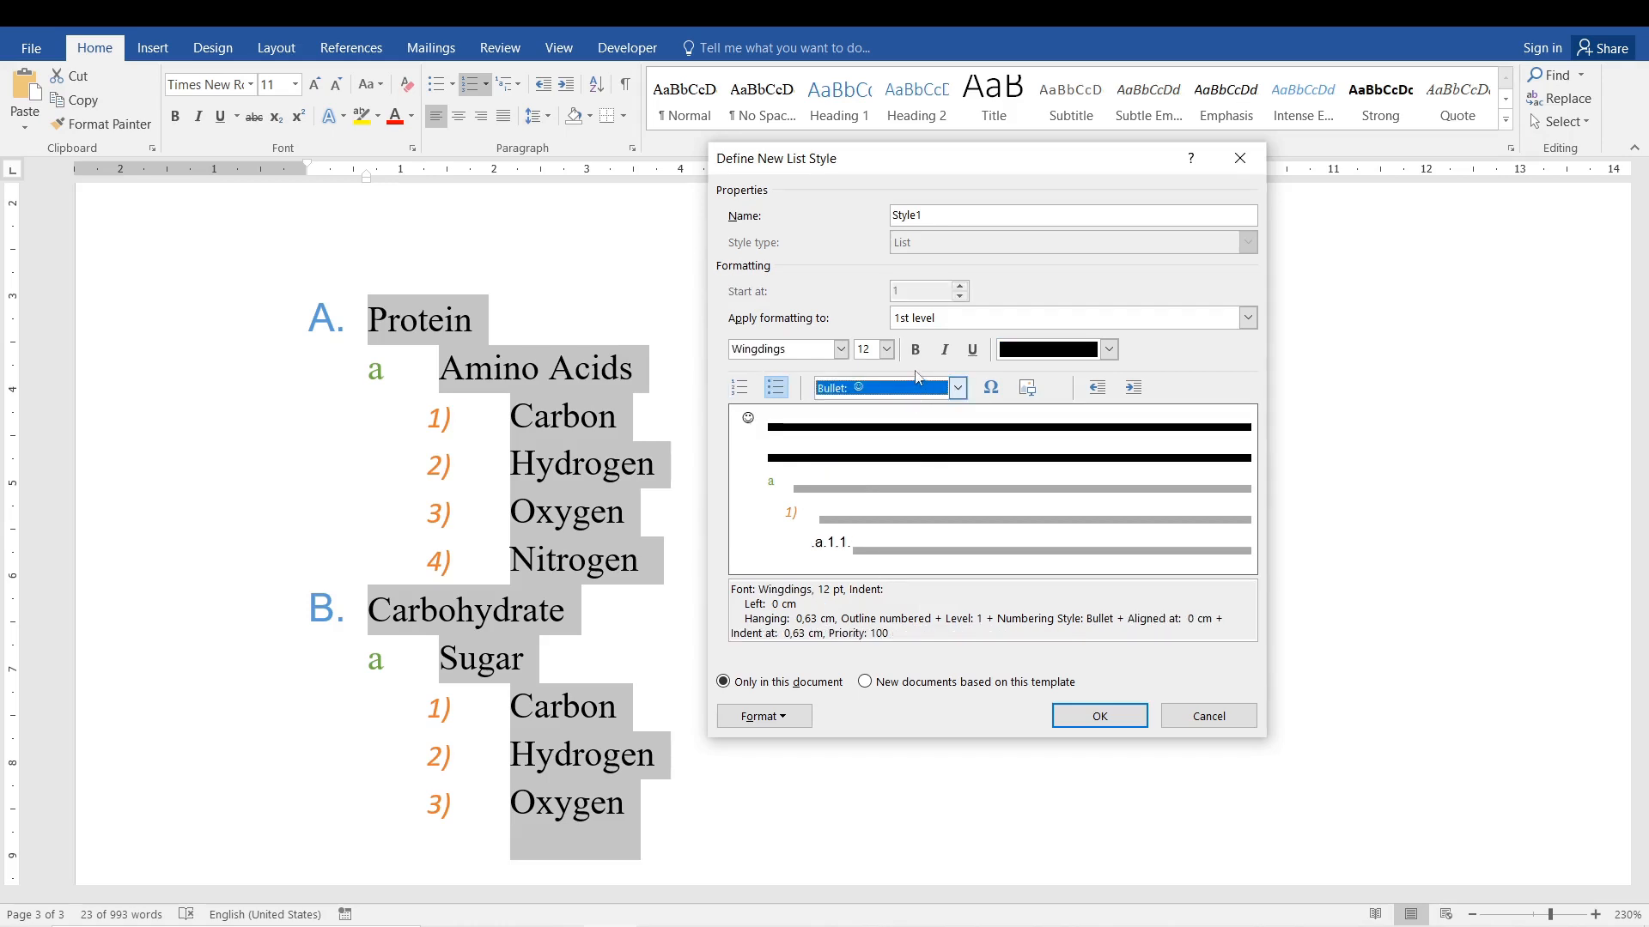
Set the list style's 2nd level to the neutral face bullet, Wingdings character 75.
left_click(1247, 319)
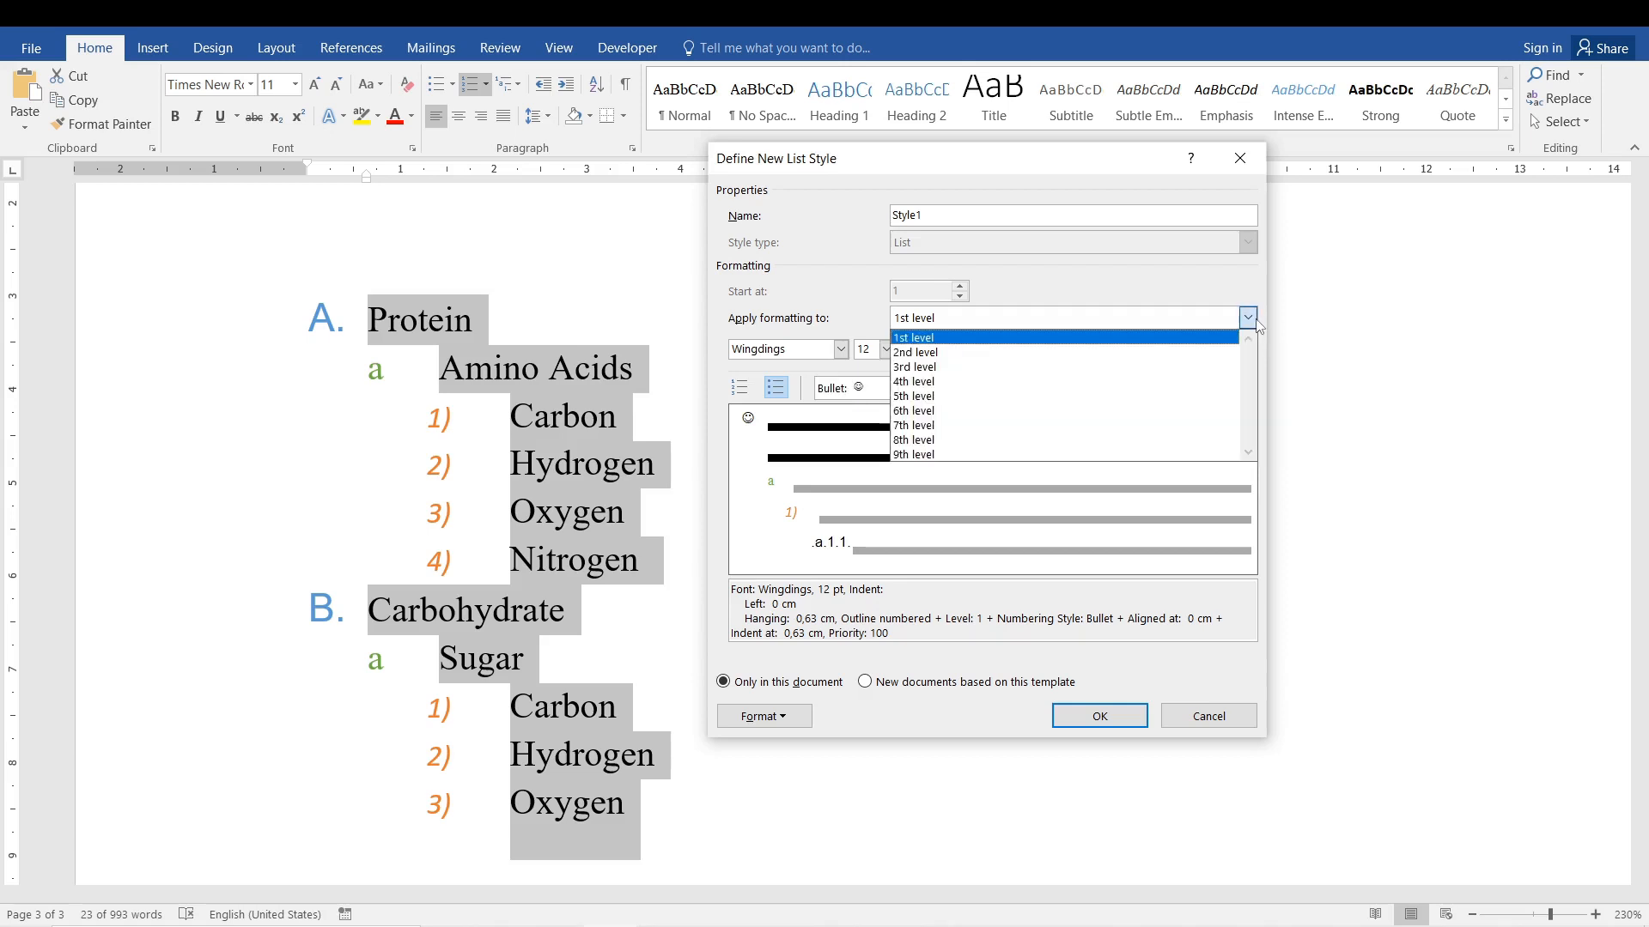
left_click(1106, 352)
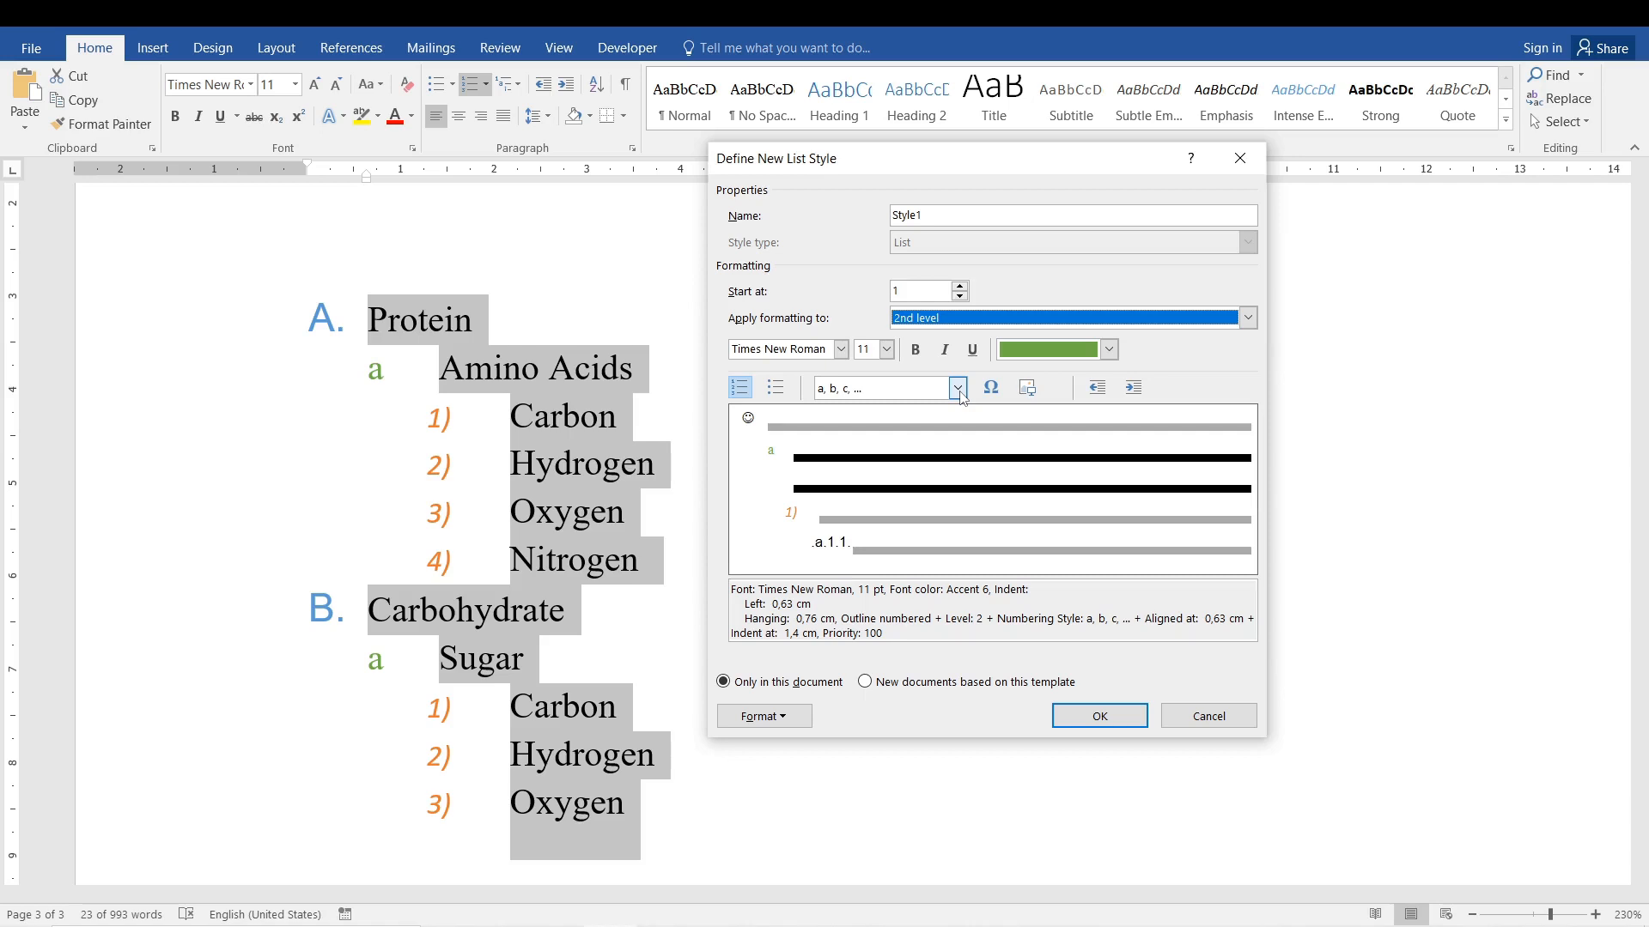
left_click(991, 387)
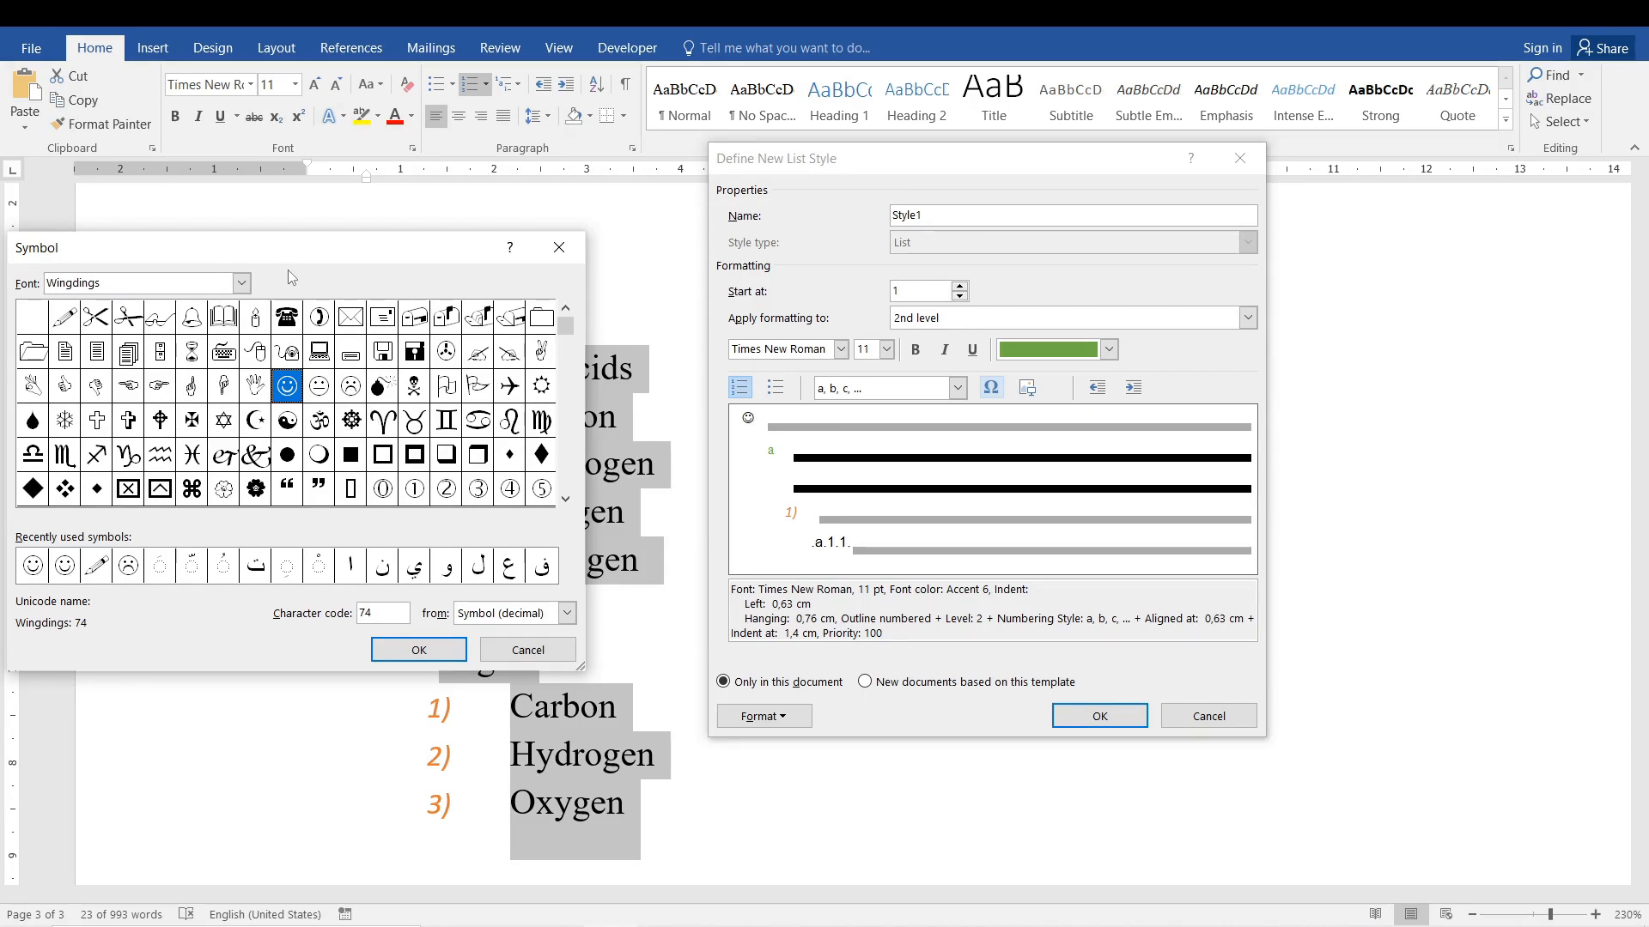
left_click(326, 391)
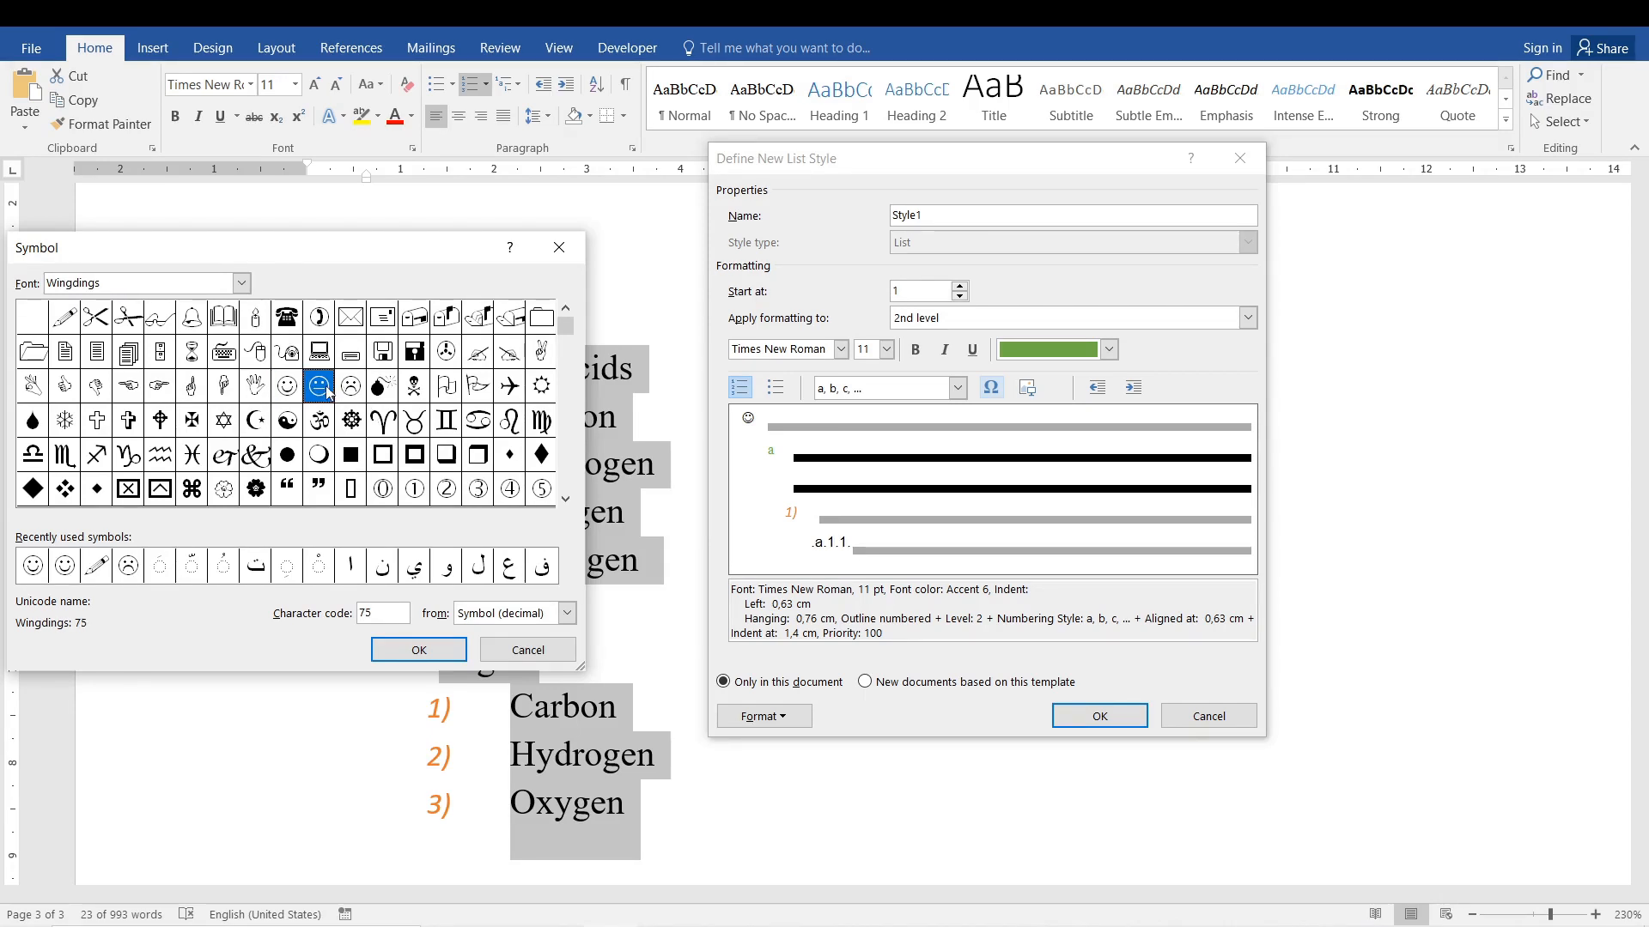
left_click(419, 650)
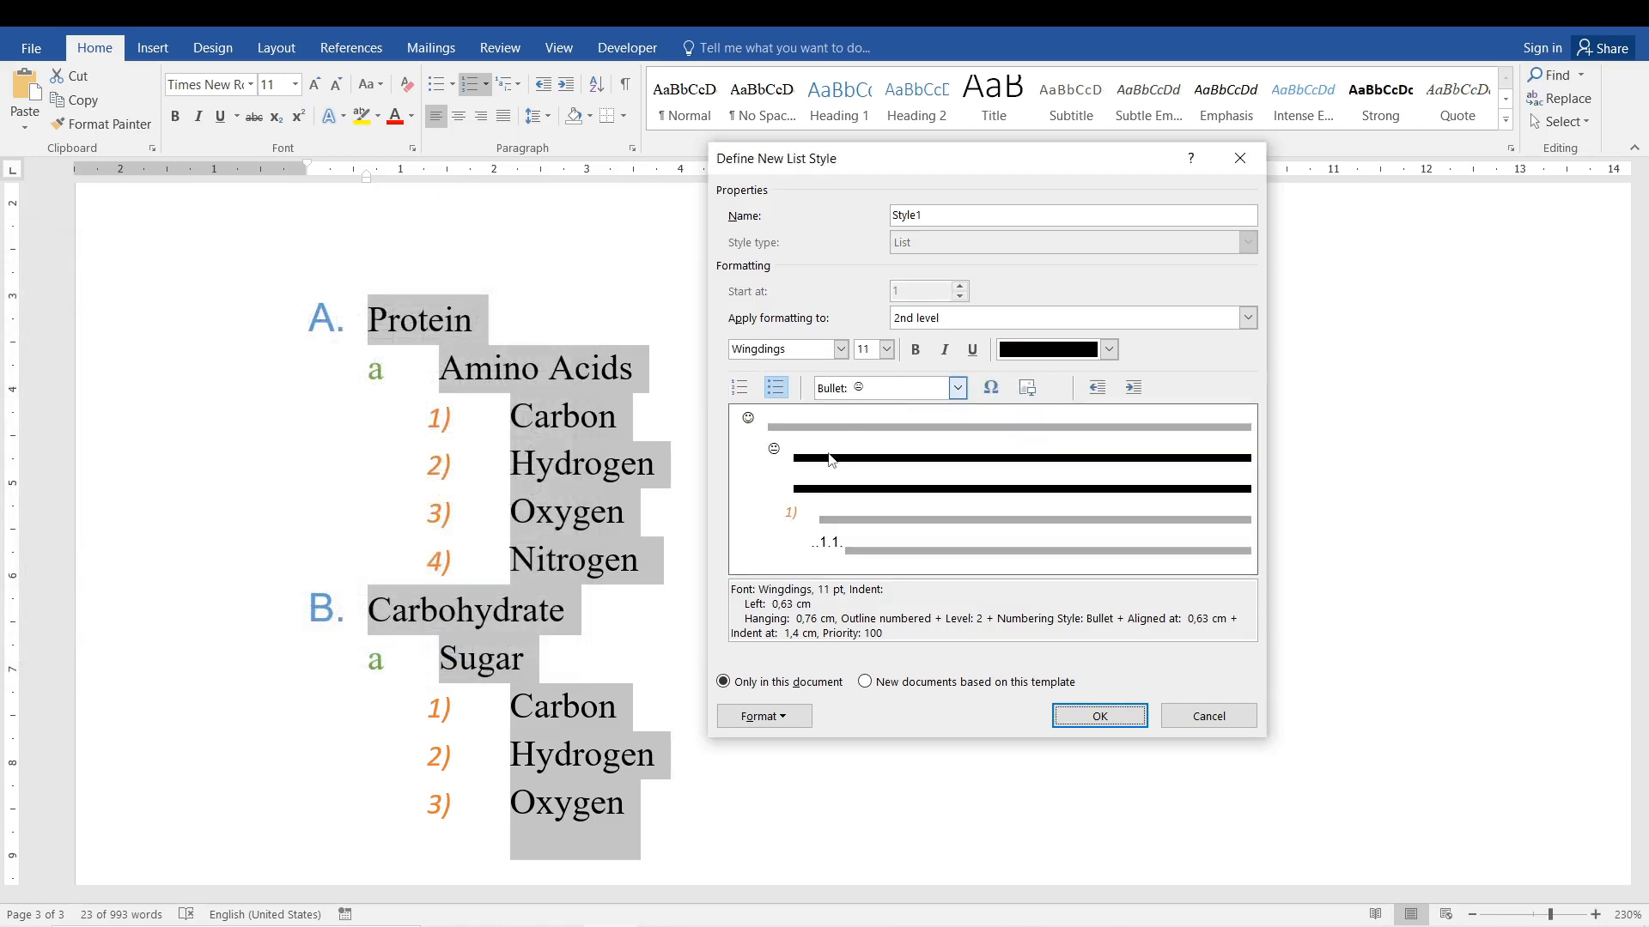
Set the list style's 3rd level to the frowning face bullet, Wingdings character 76, and turn off its italics.
left_click(1247, 318)
left_click(1130, 366)
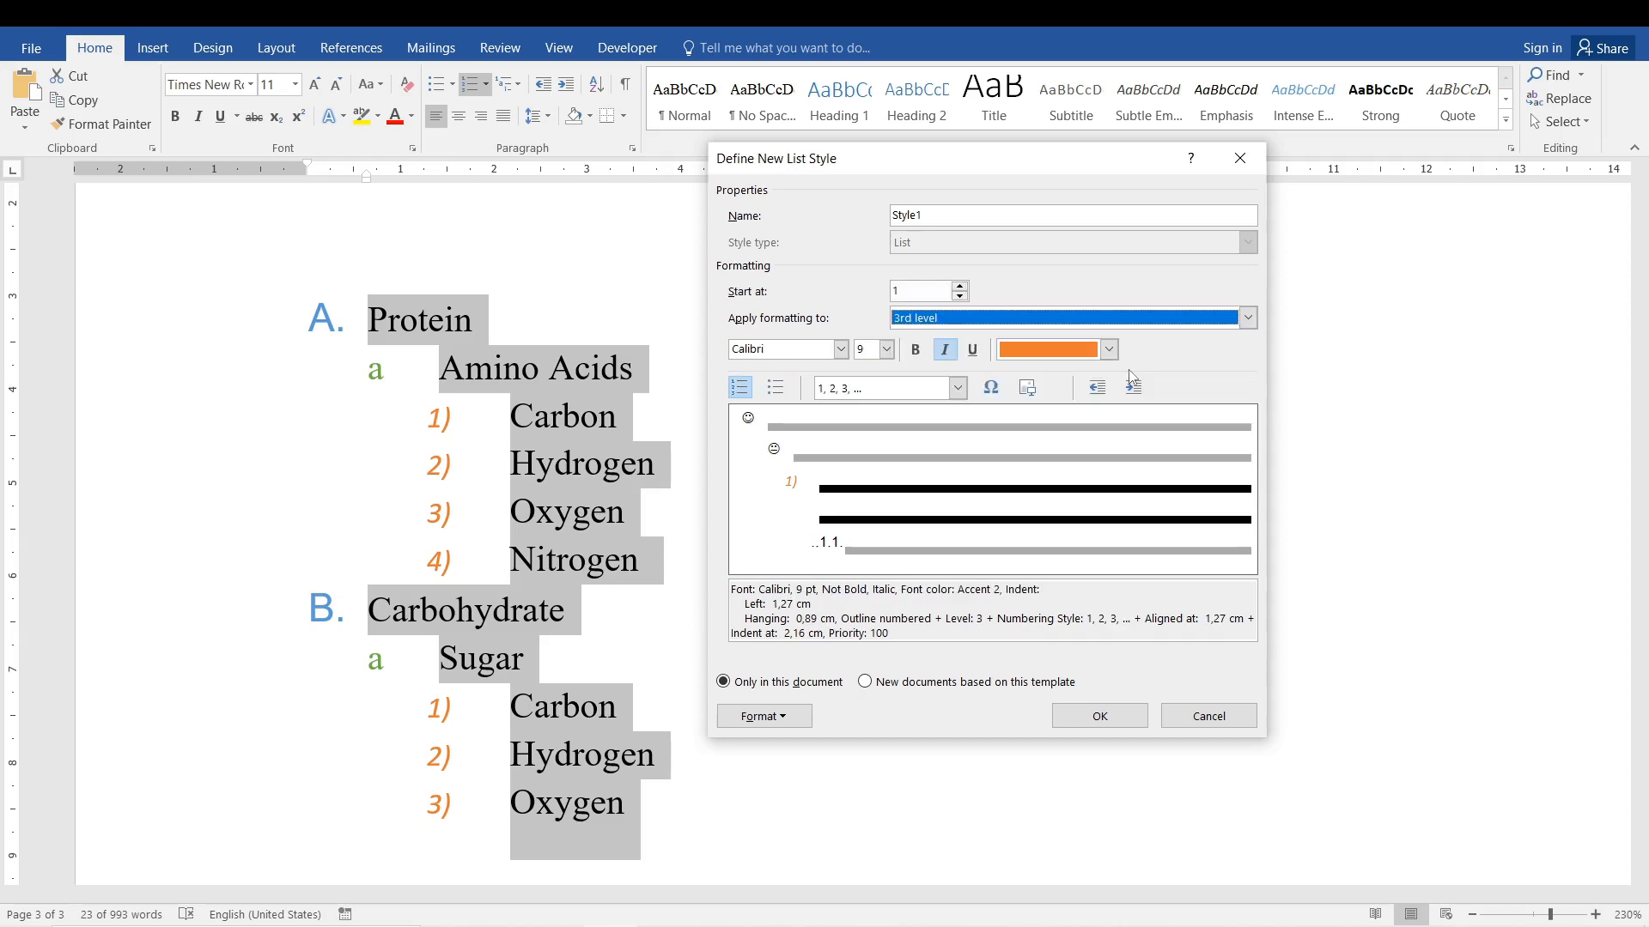
left_click(957, 388)
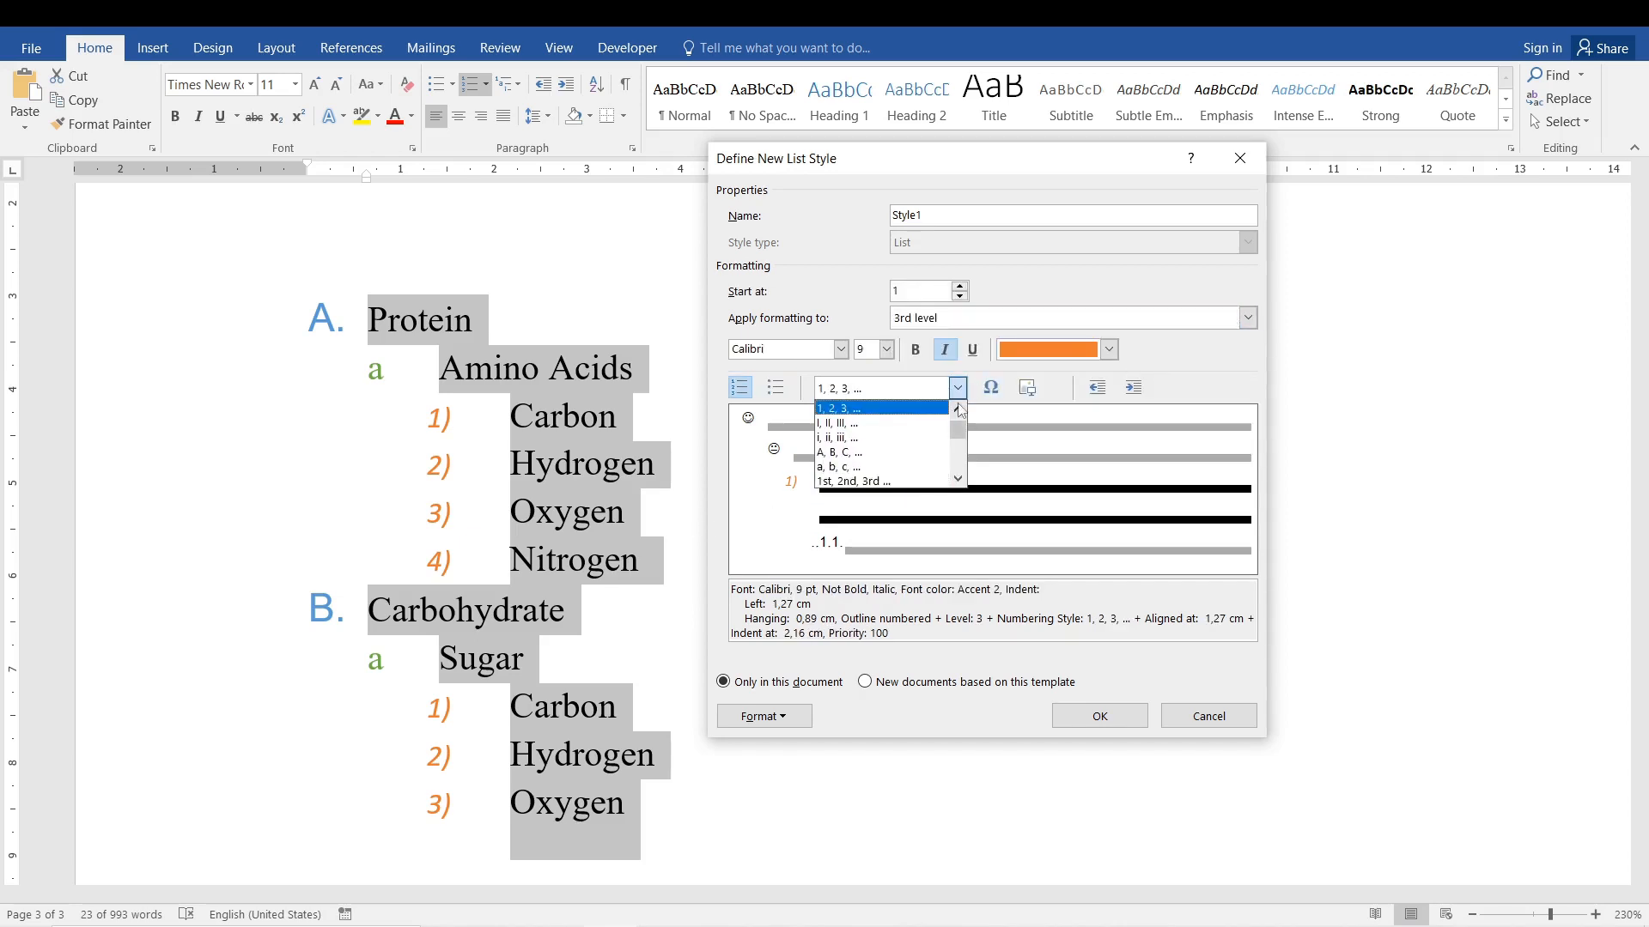
left_click(923, 409)
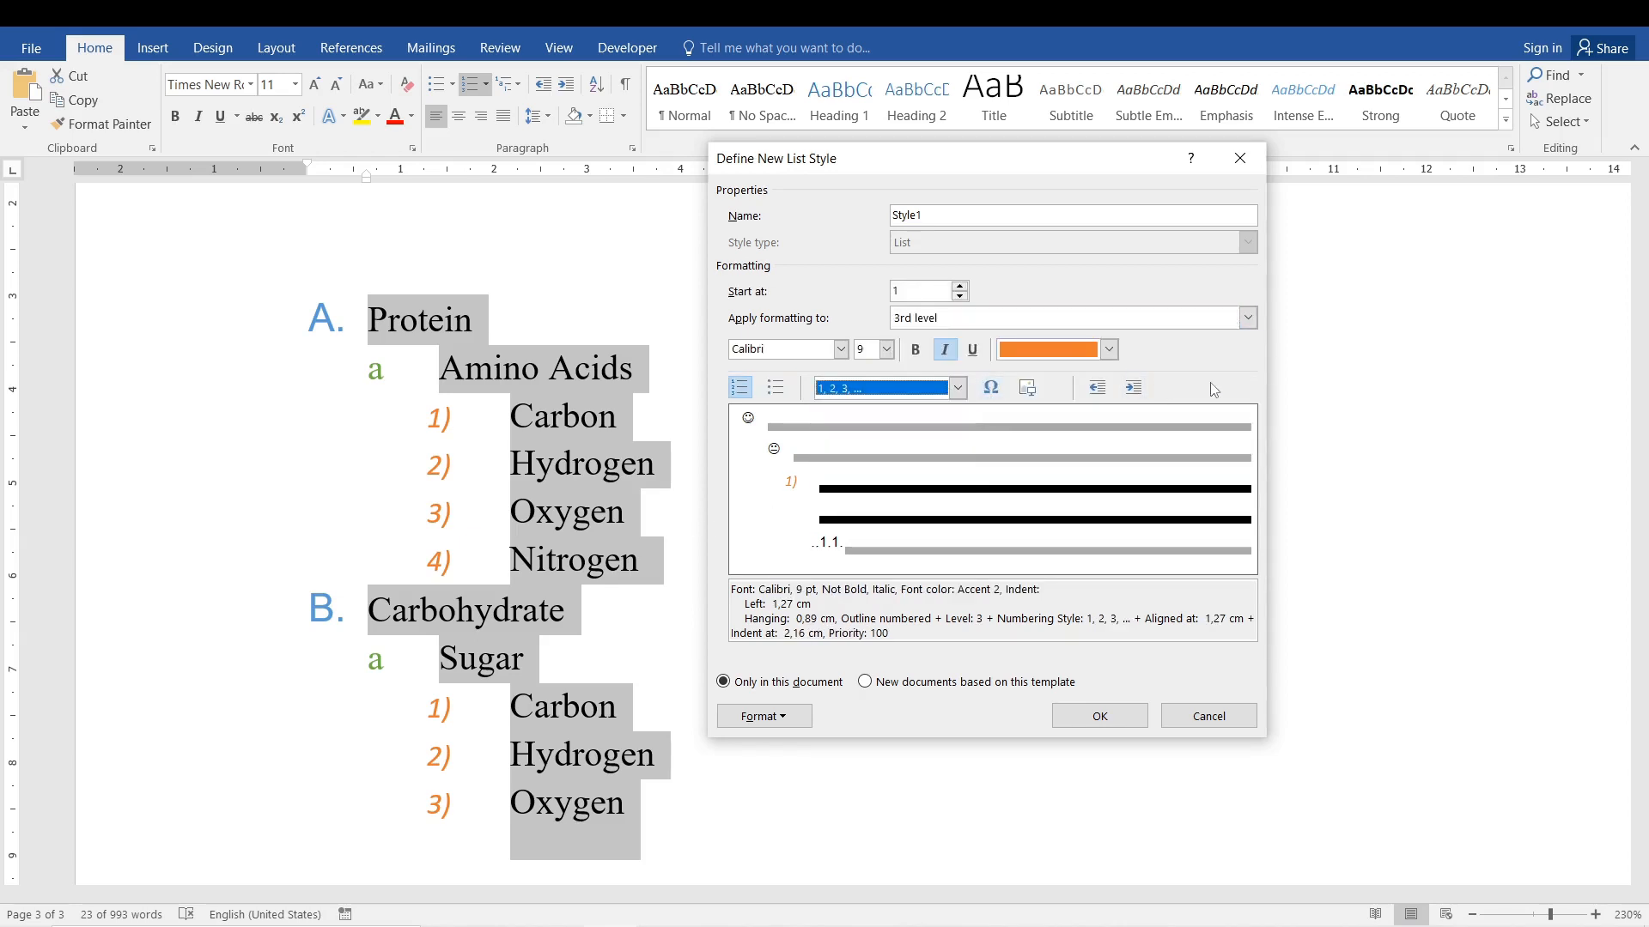
left_click(991, 387)
left_click(350, 393)
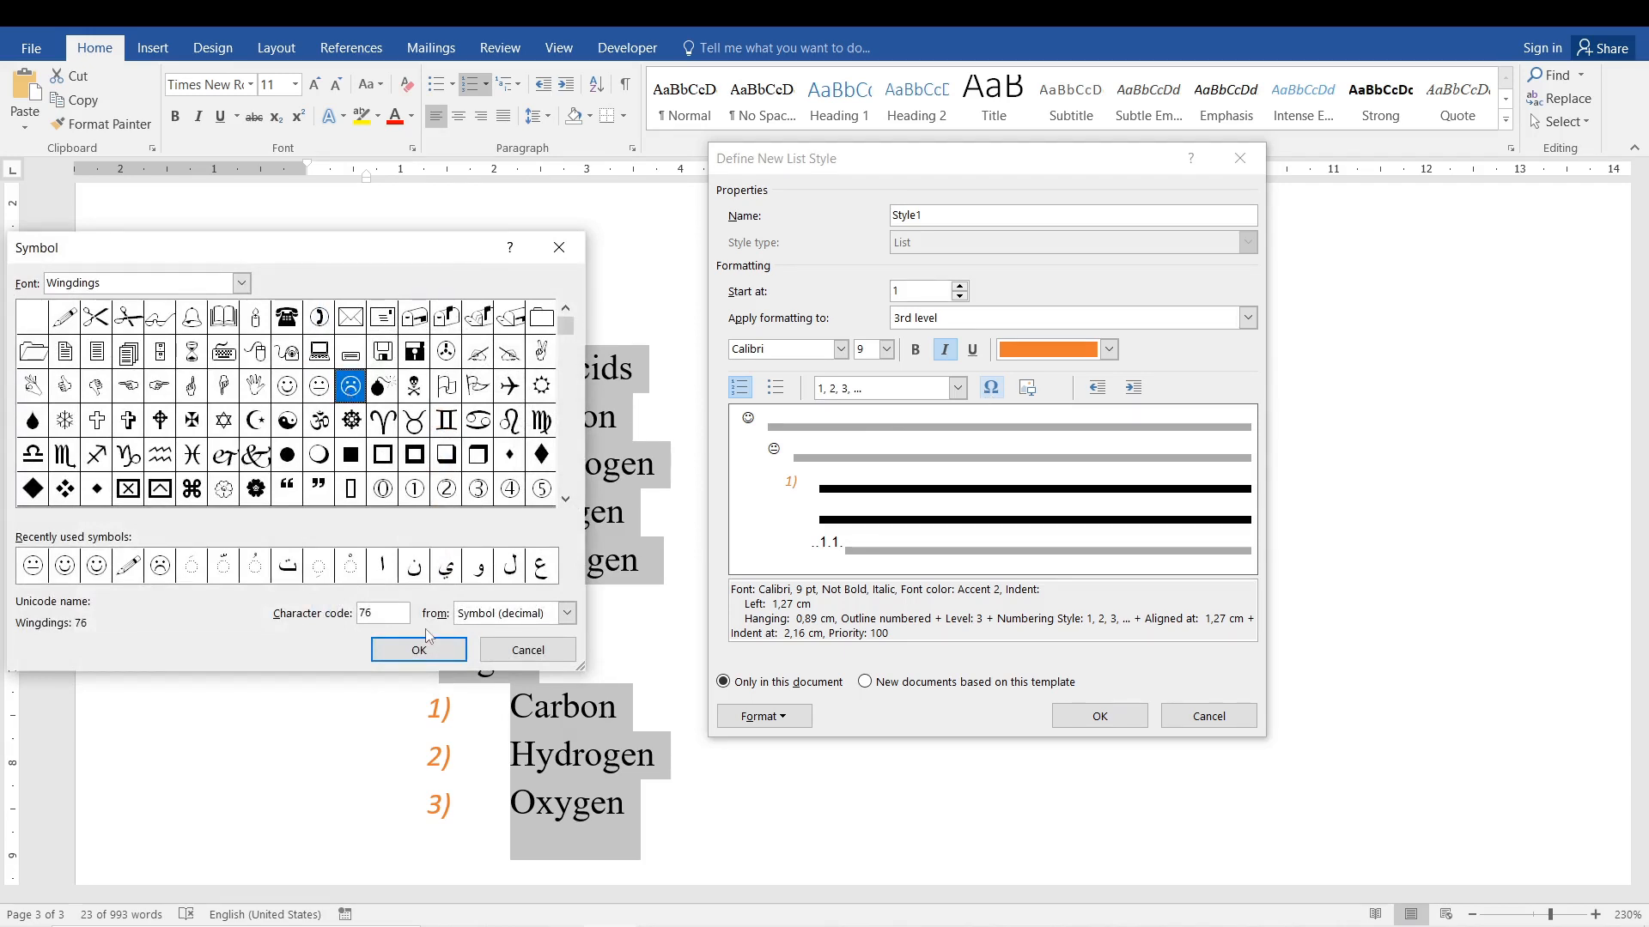
left_click(429, 650)
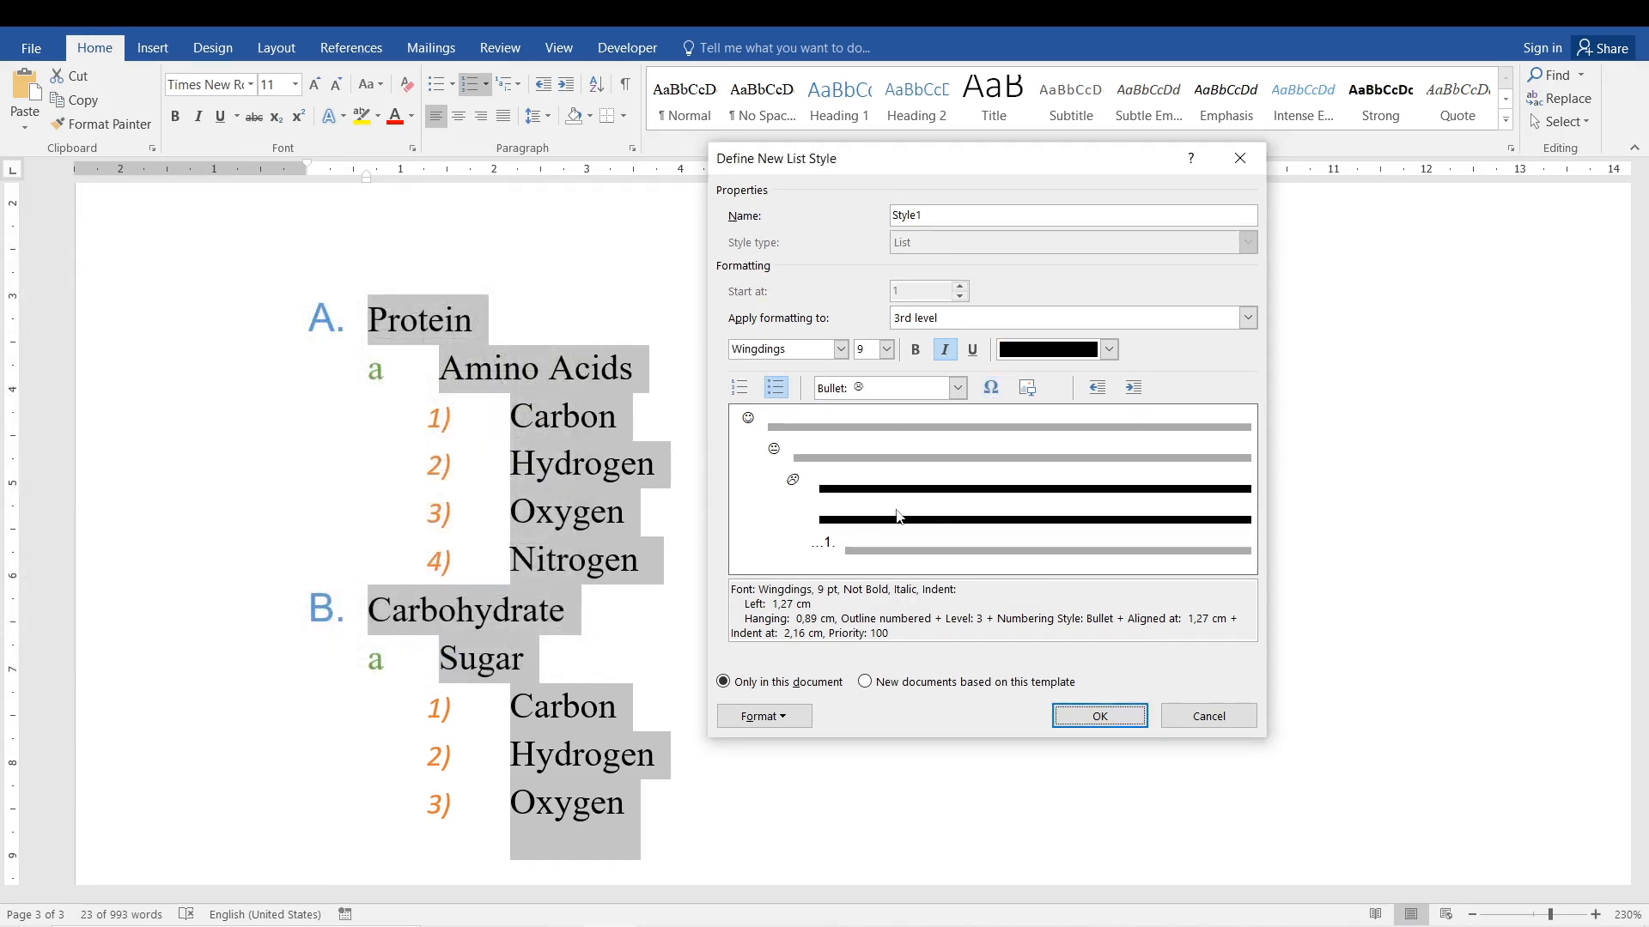
left_click(944, 350)
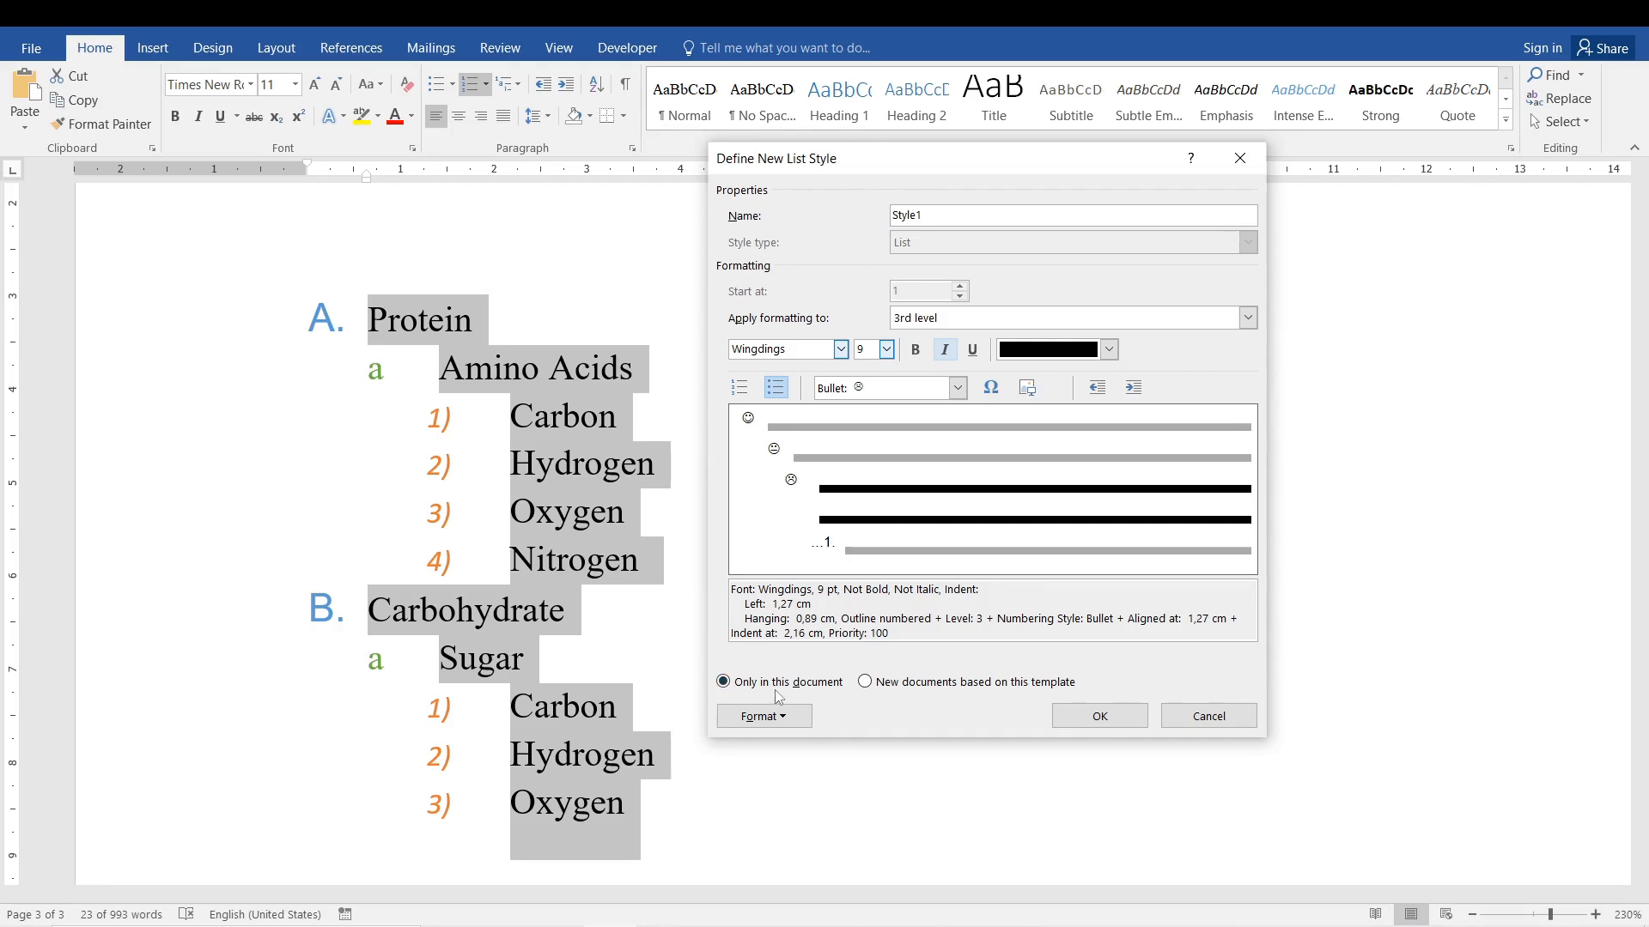
Check the style's multilevel numbering settings without changing them, and save the new list style for this document only.
left_click(864, 683)
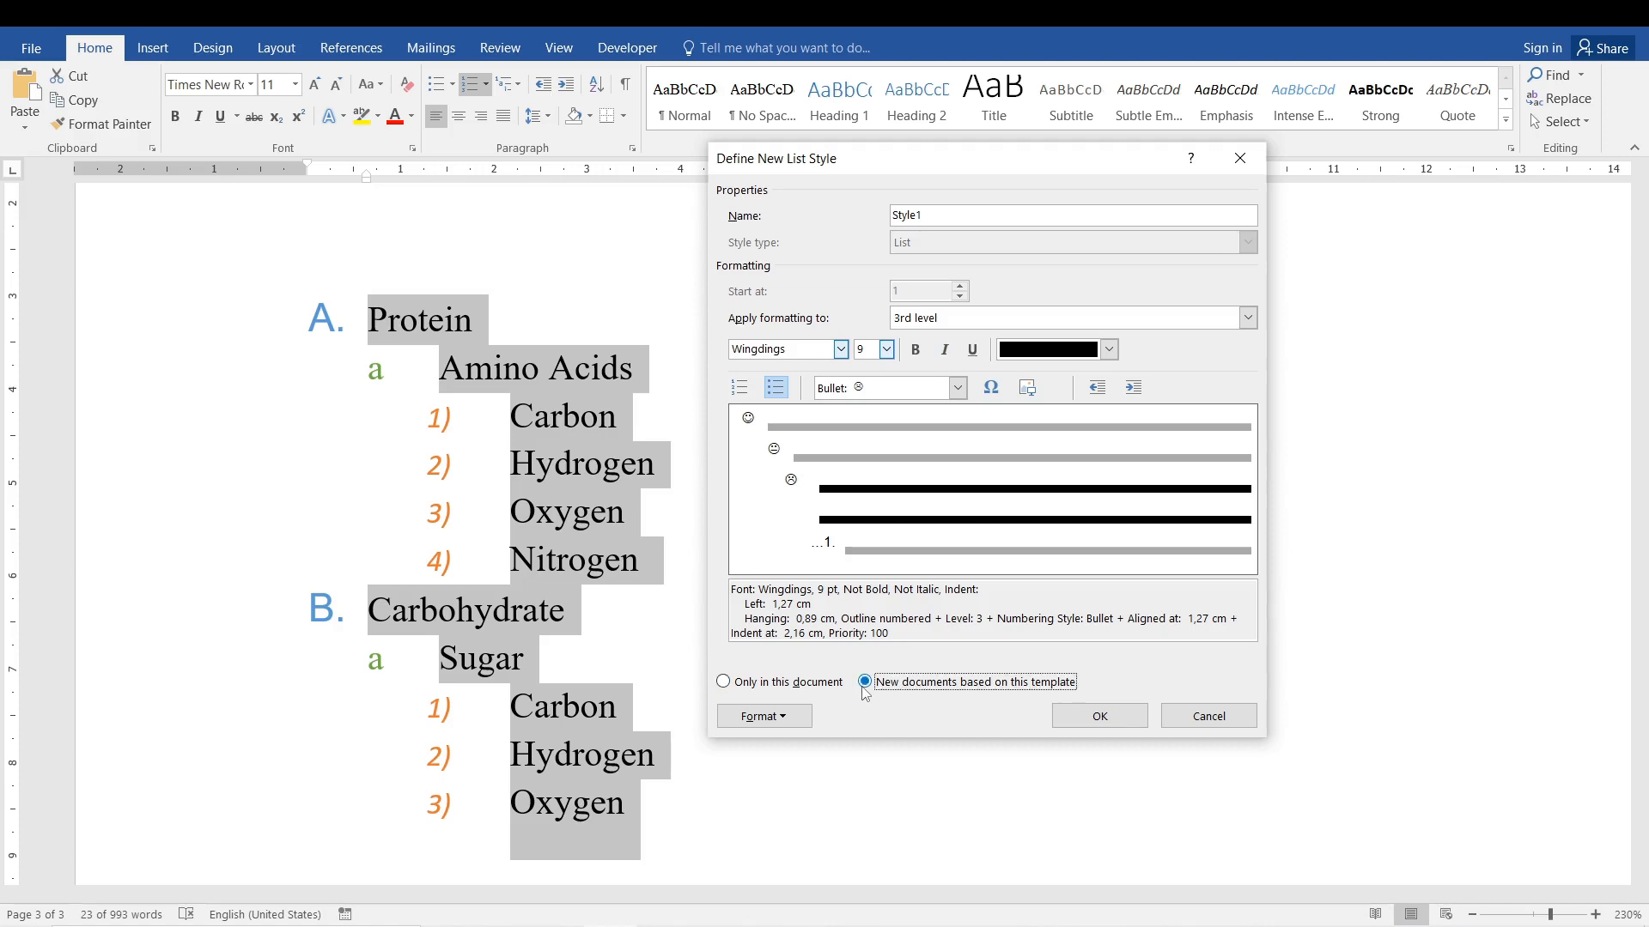
left_click(772, 717)
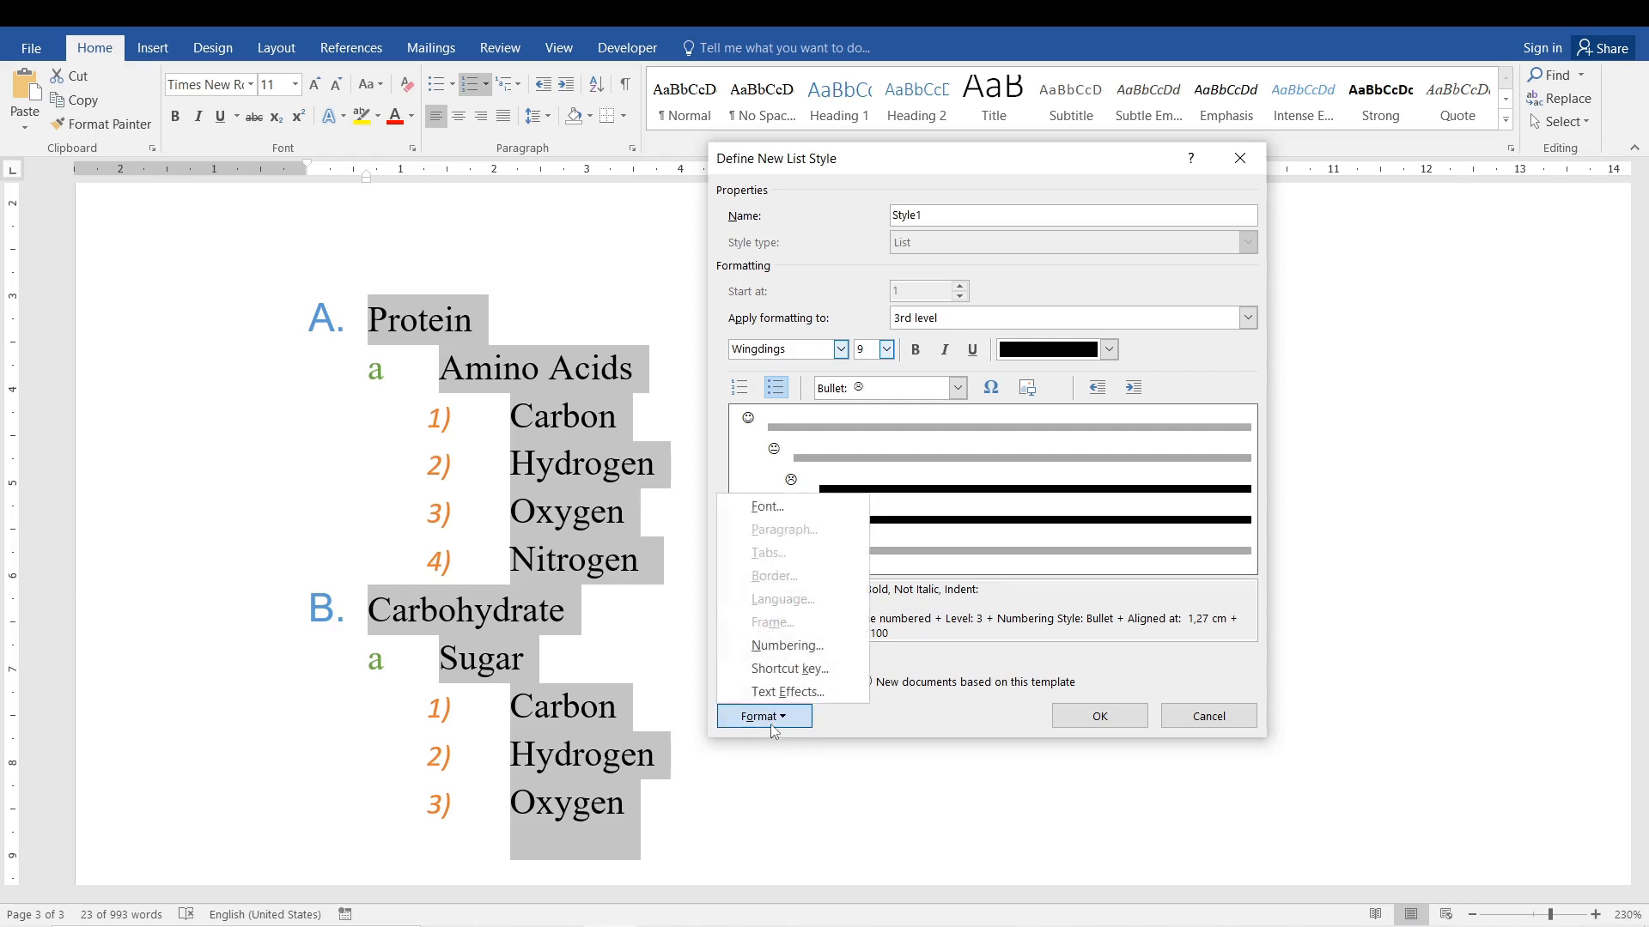
left_click(798, 648)
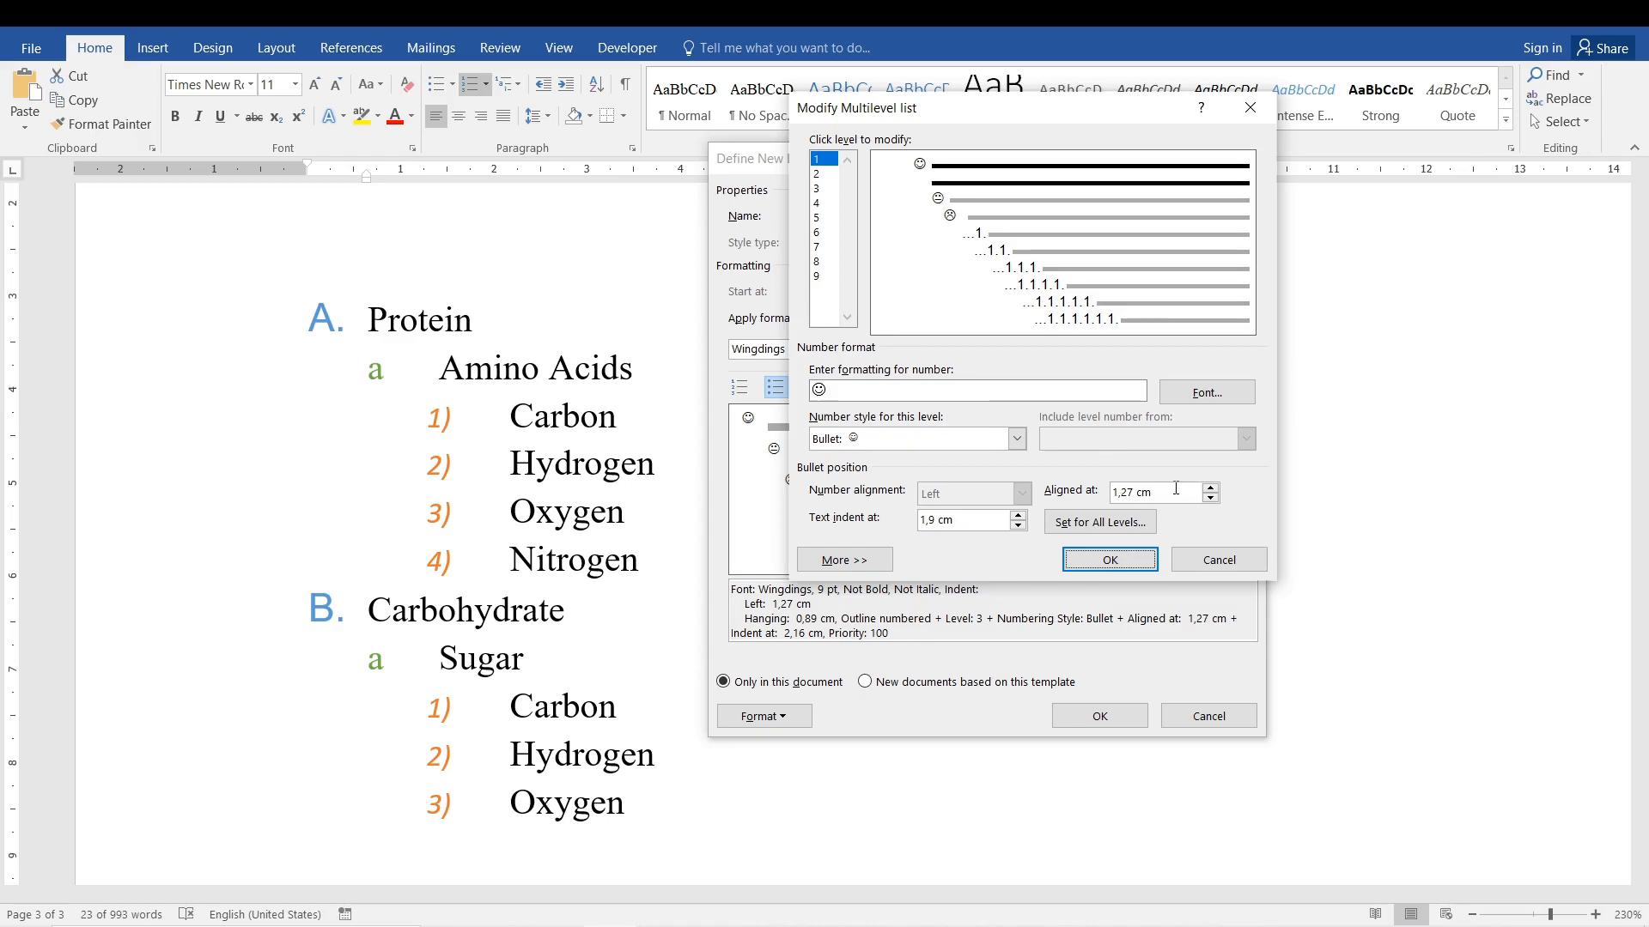
left_click(1219, 560)
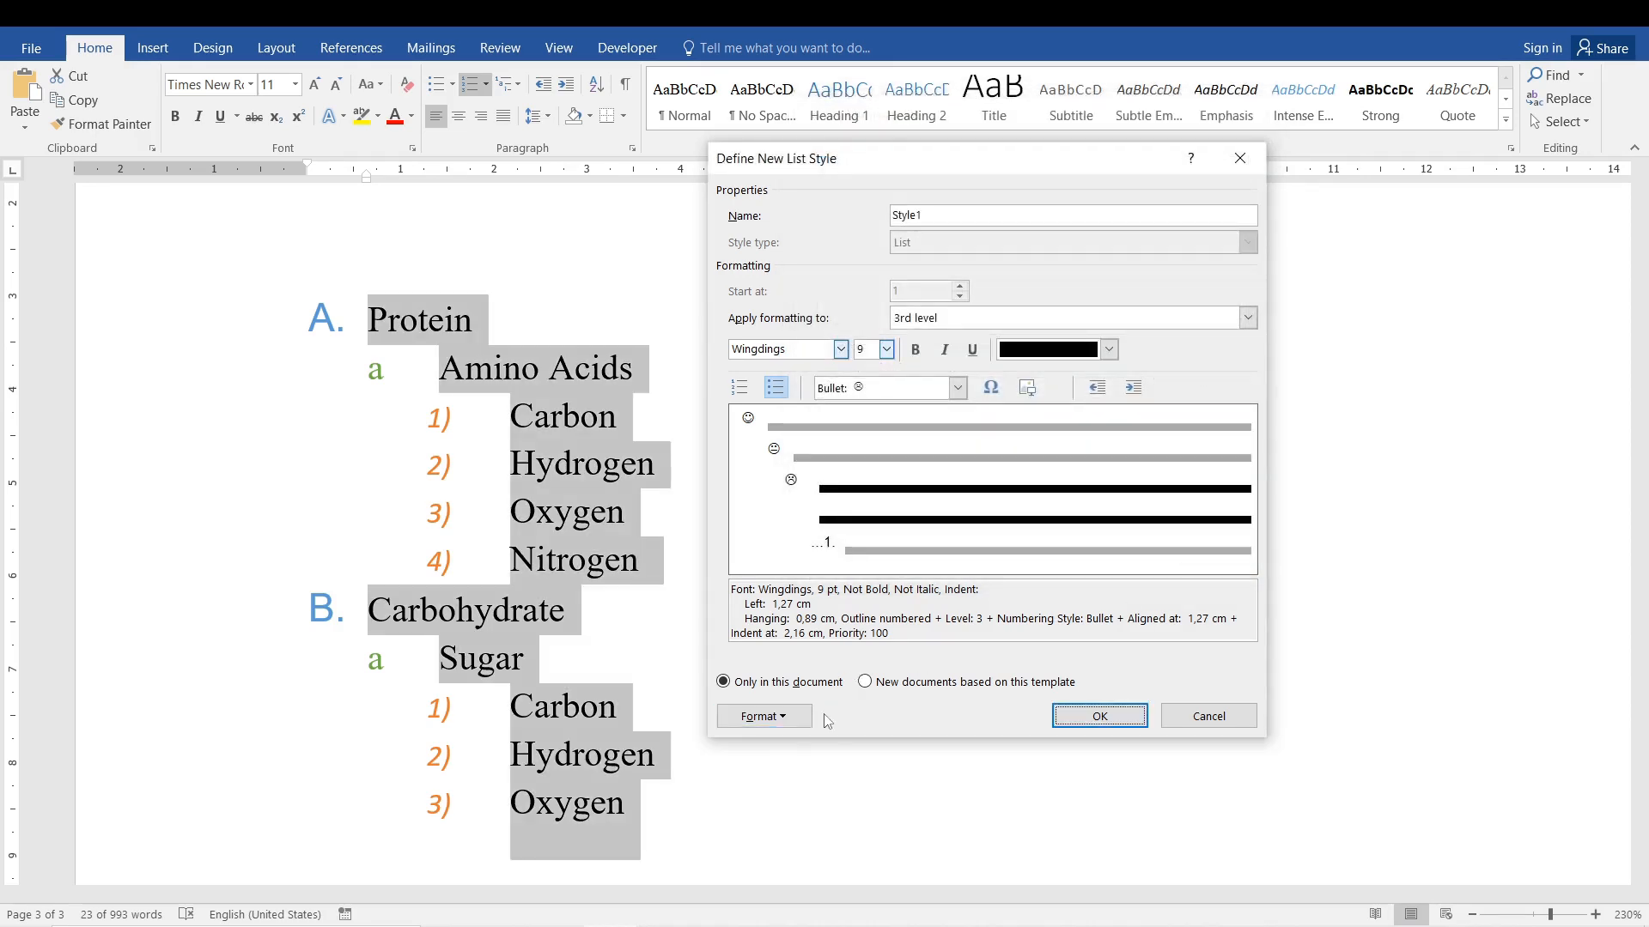
left_click(789, 713)
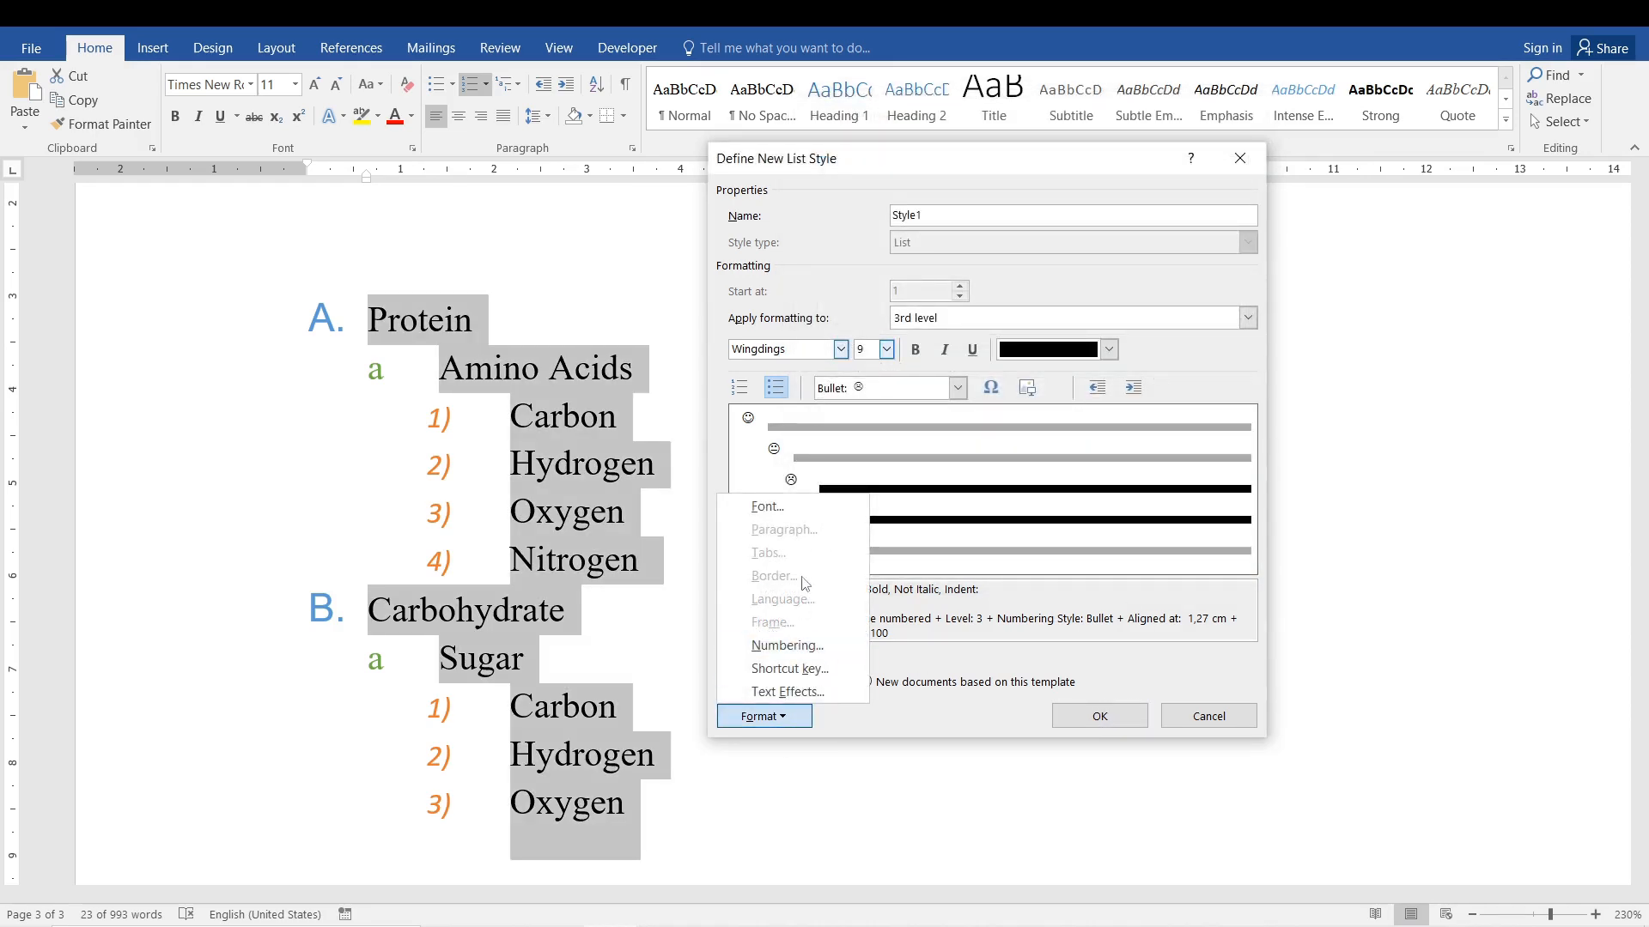
left_click(1043, 612)
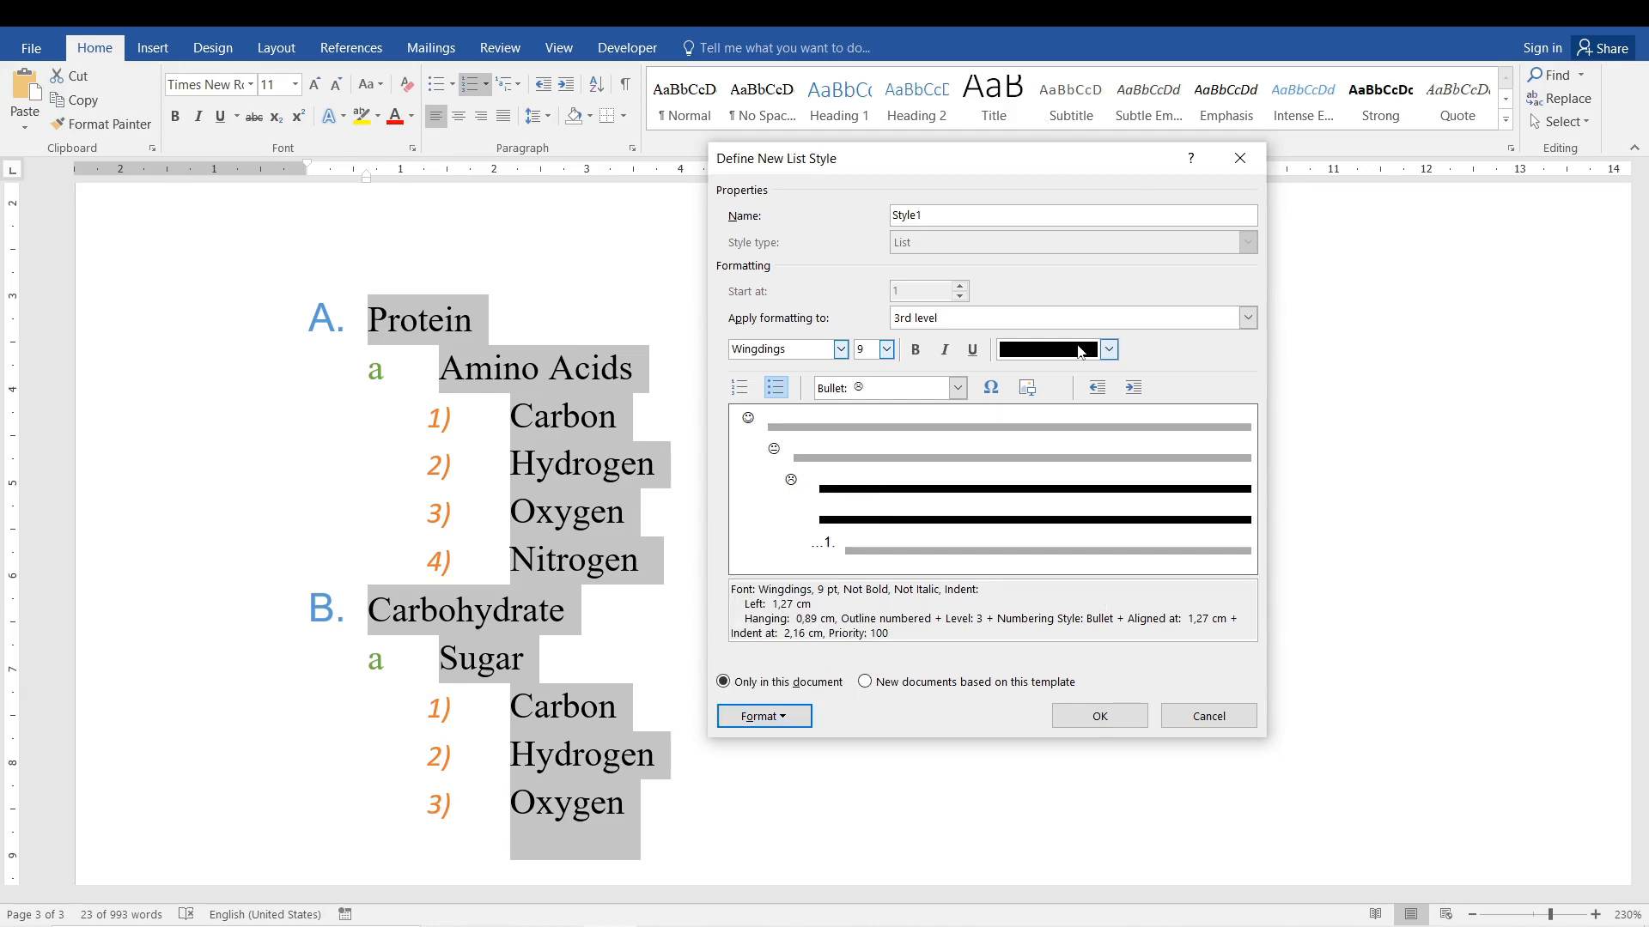
left_click(1100, 718)
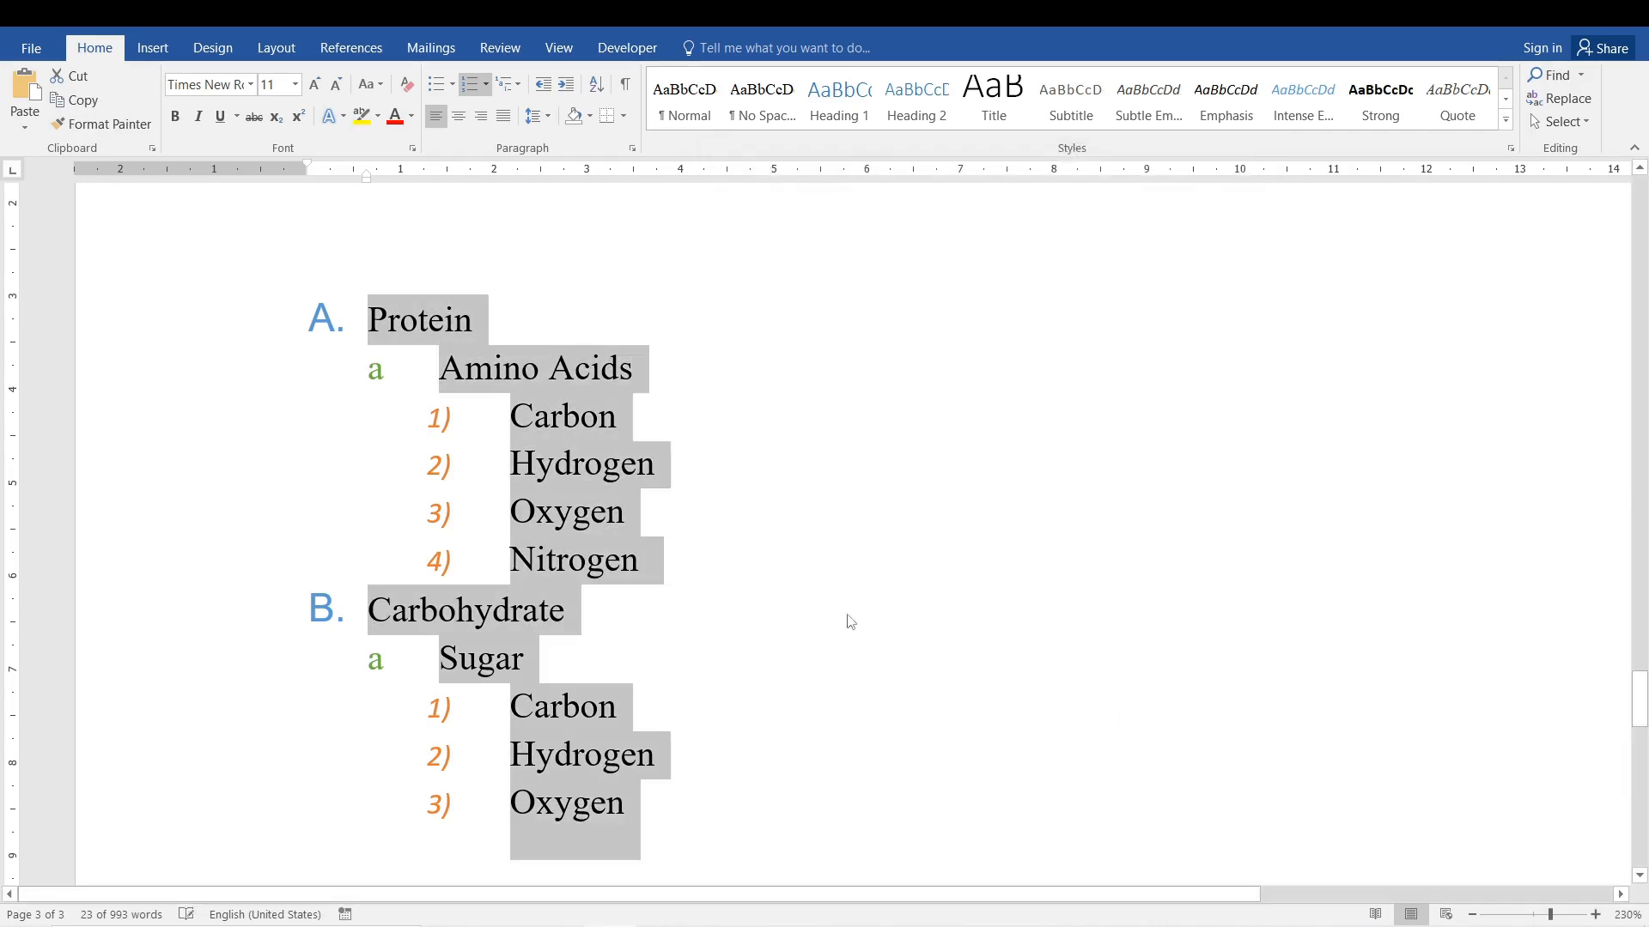
Try to apply the new face-bullet list style to the whole nutrient list, from Protein to the last Oxygen.
left_click(535, 416)
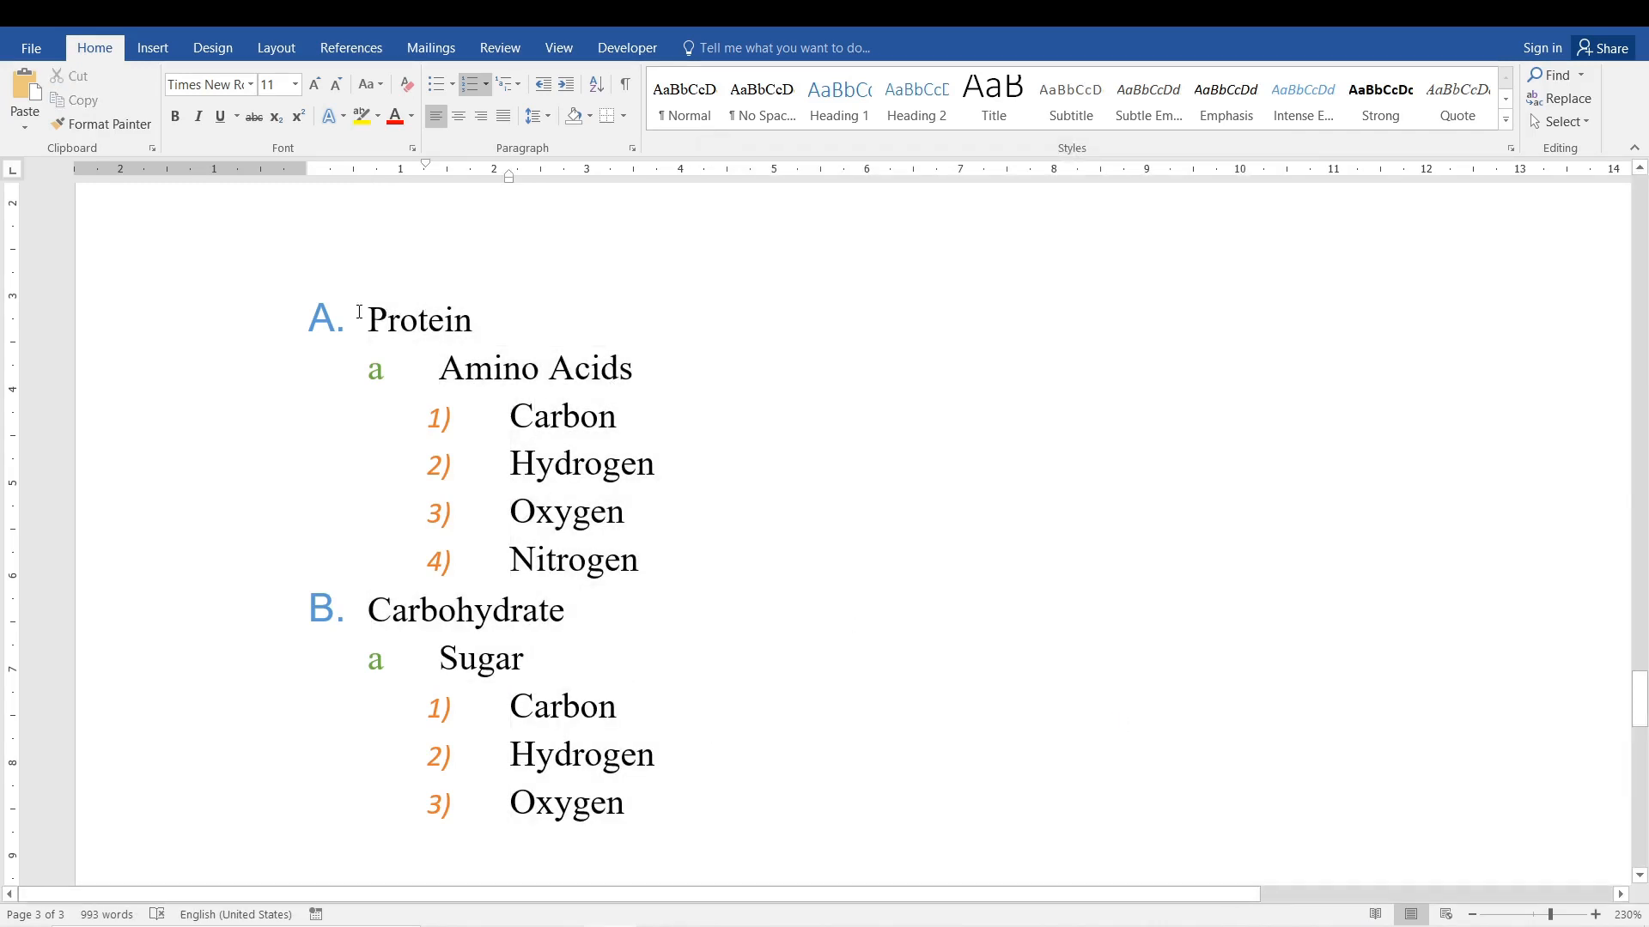
left_click_drag(359, 311, 635, 846)
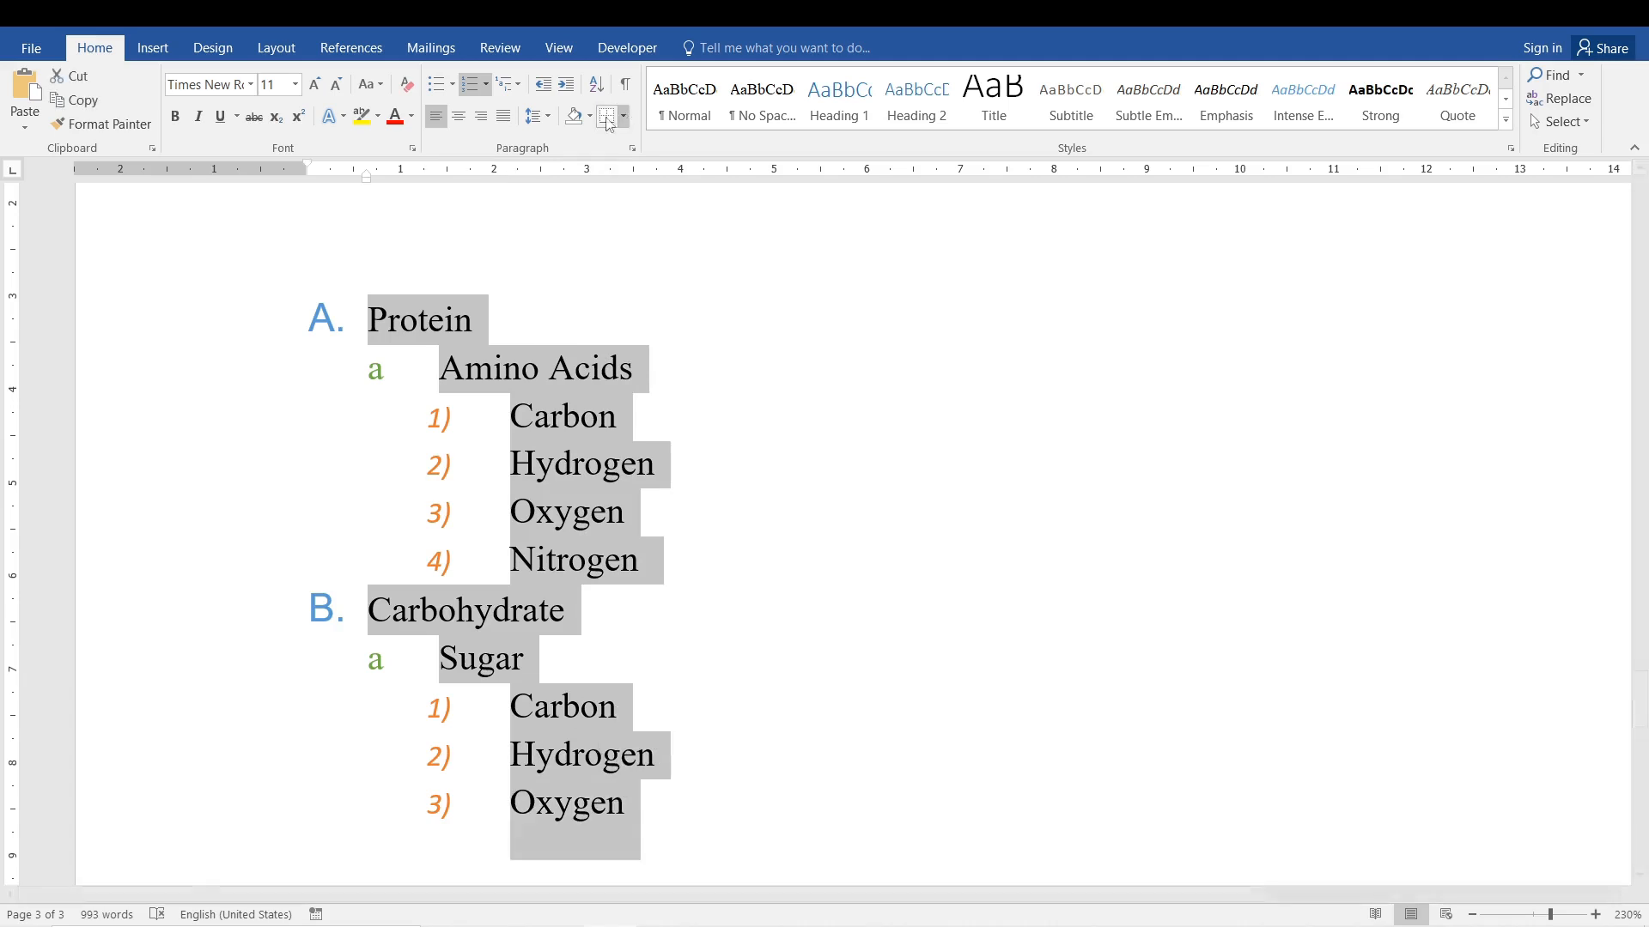
left_click(513, 83)
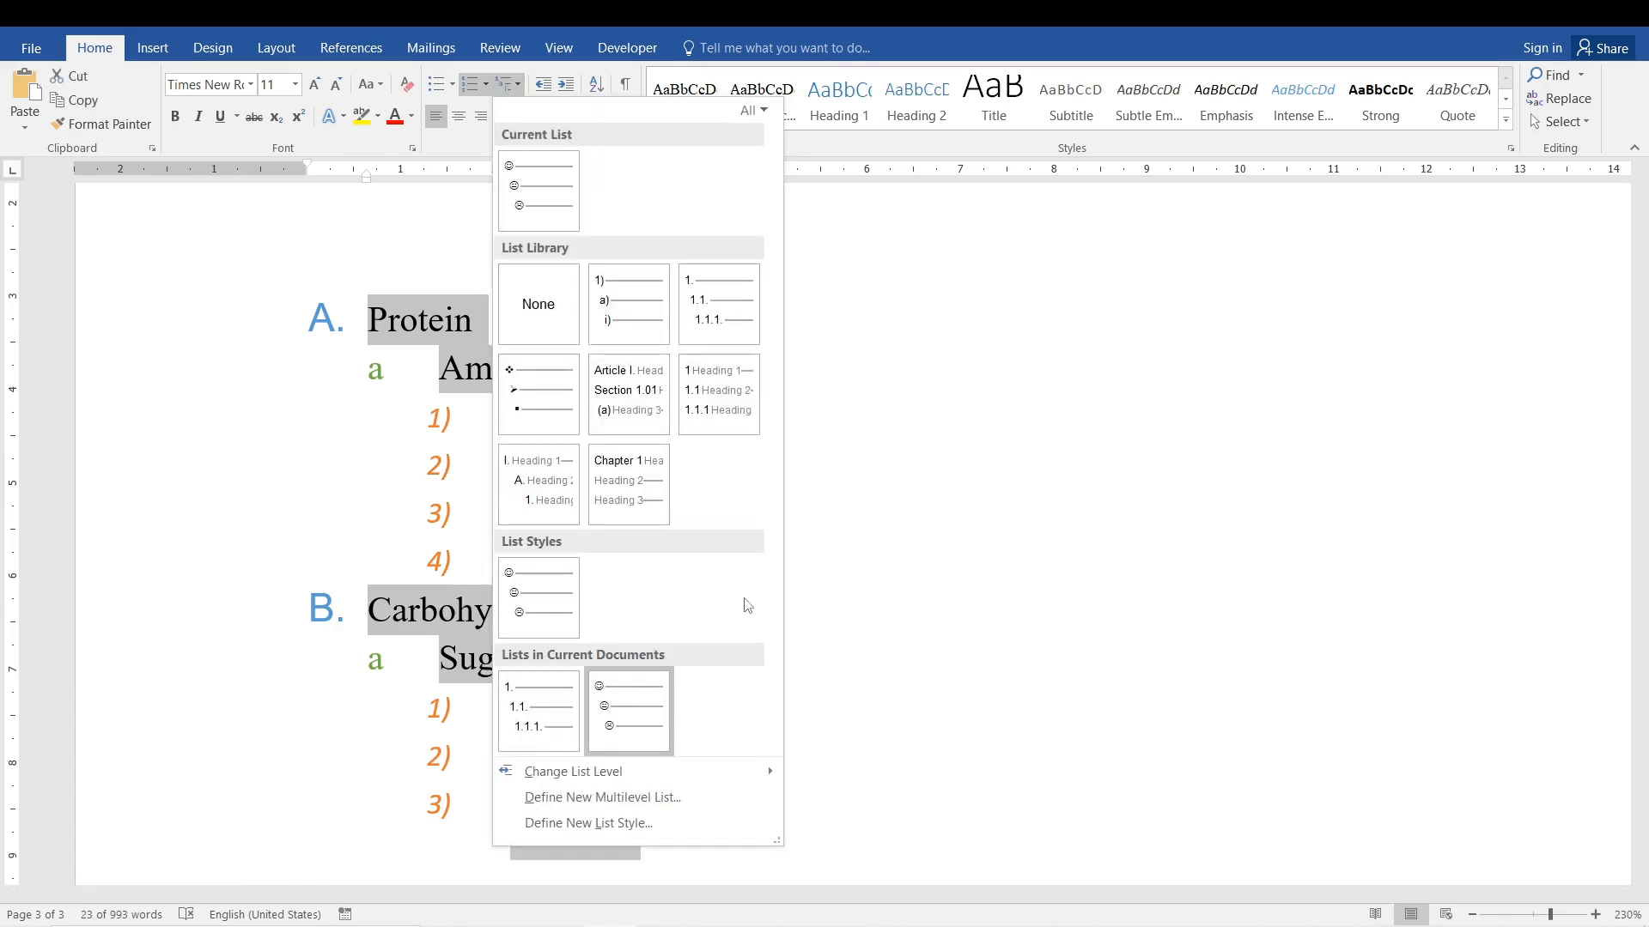
left_click(576, 618)
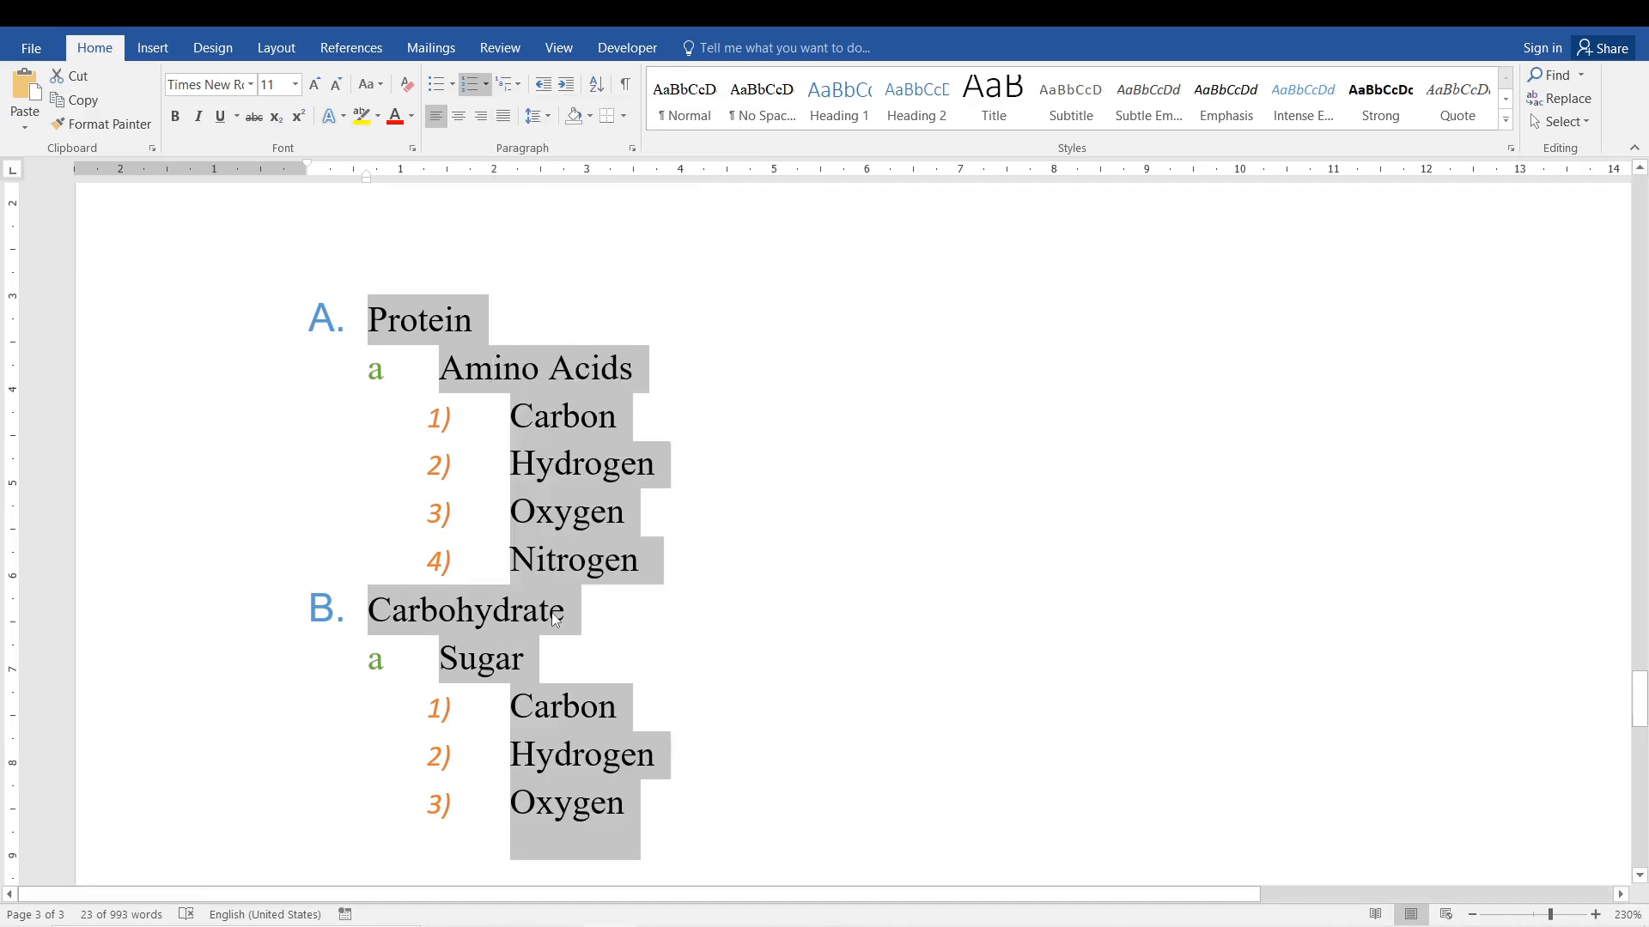
left_click(535, 359)
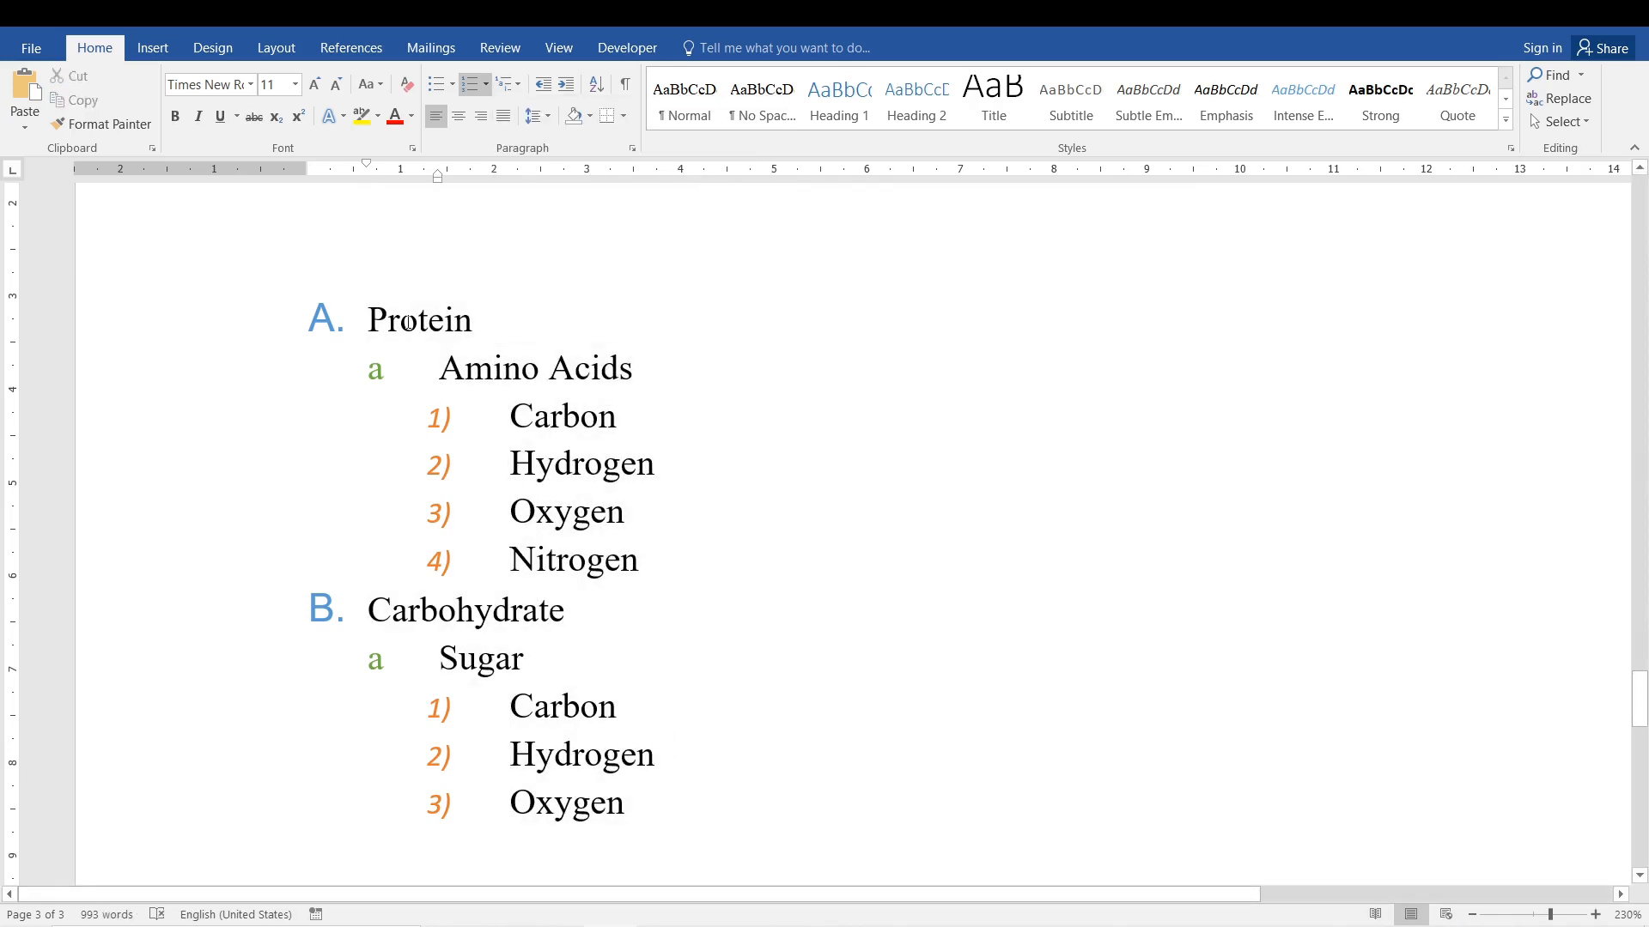
left_click_drag(367, 320, 681, 781)
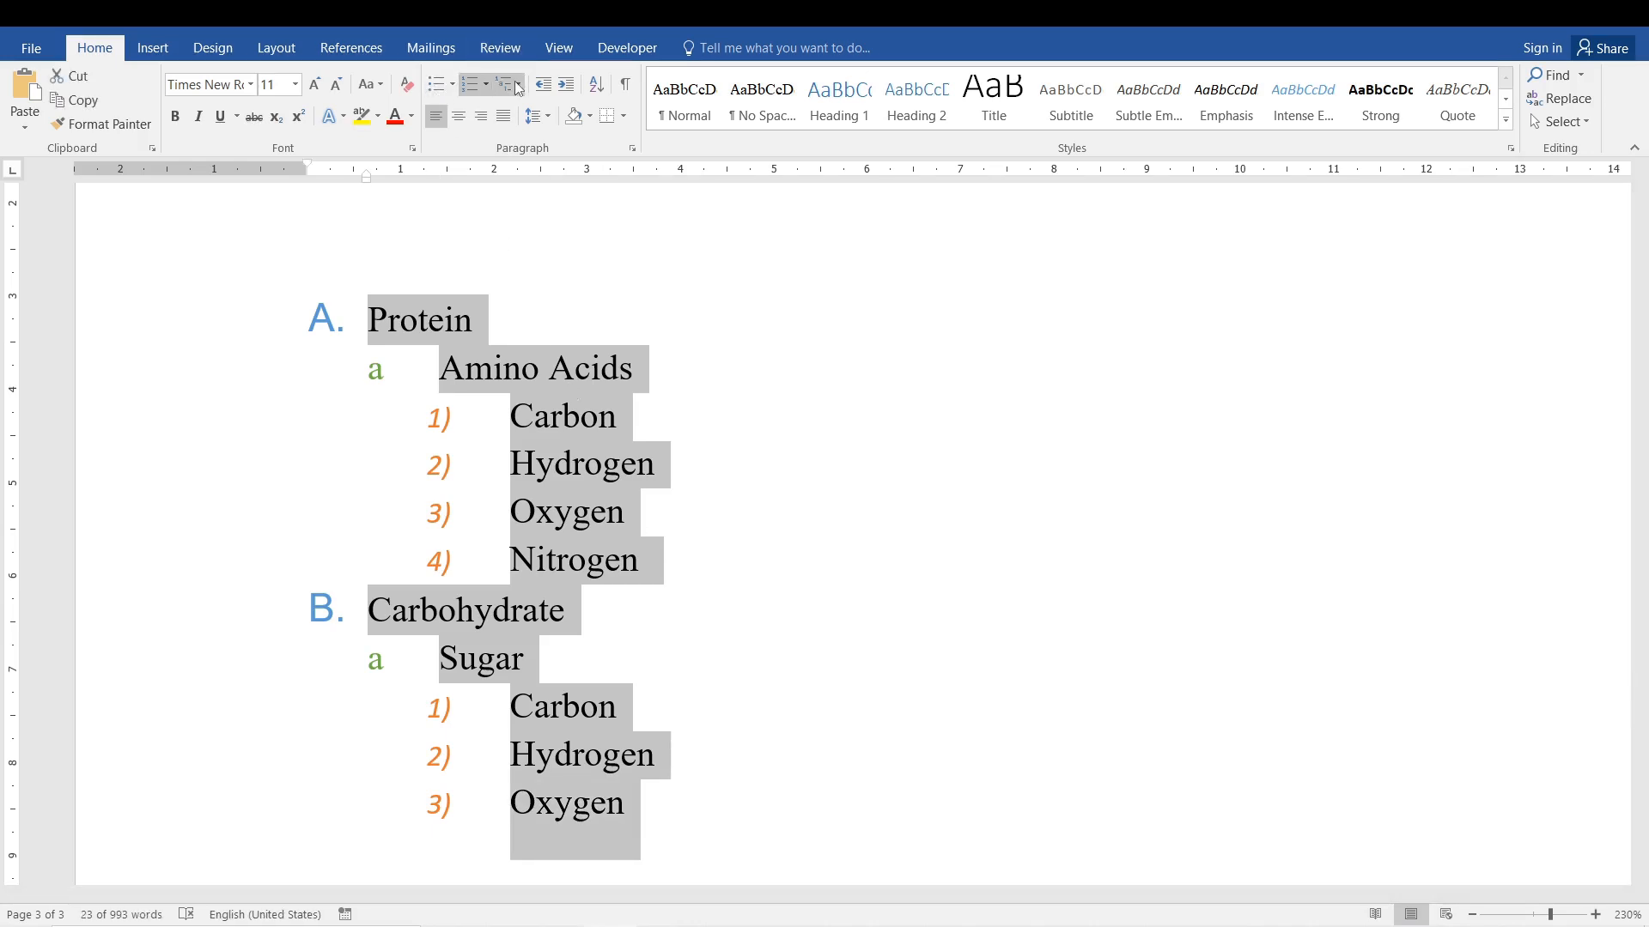
left_click(542, 428)
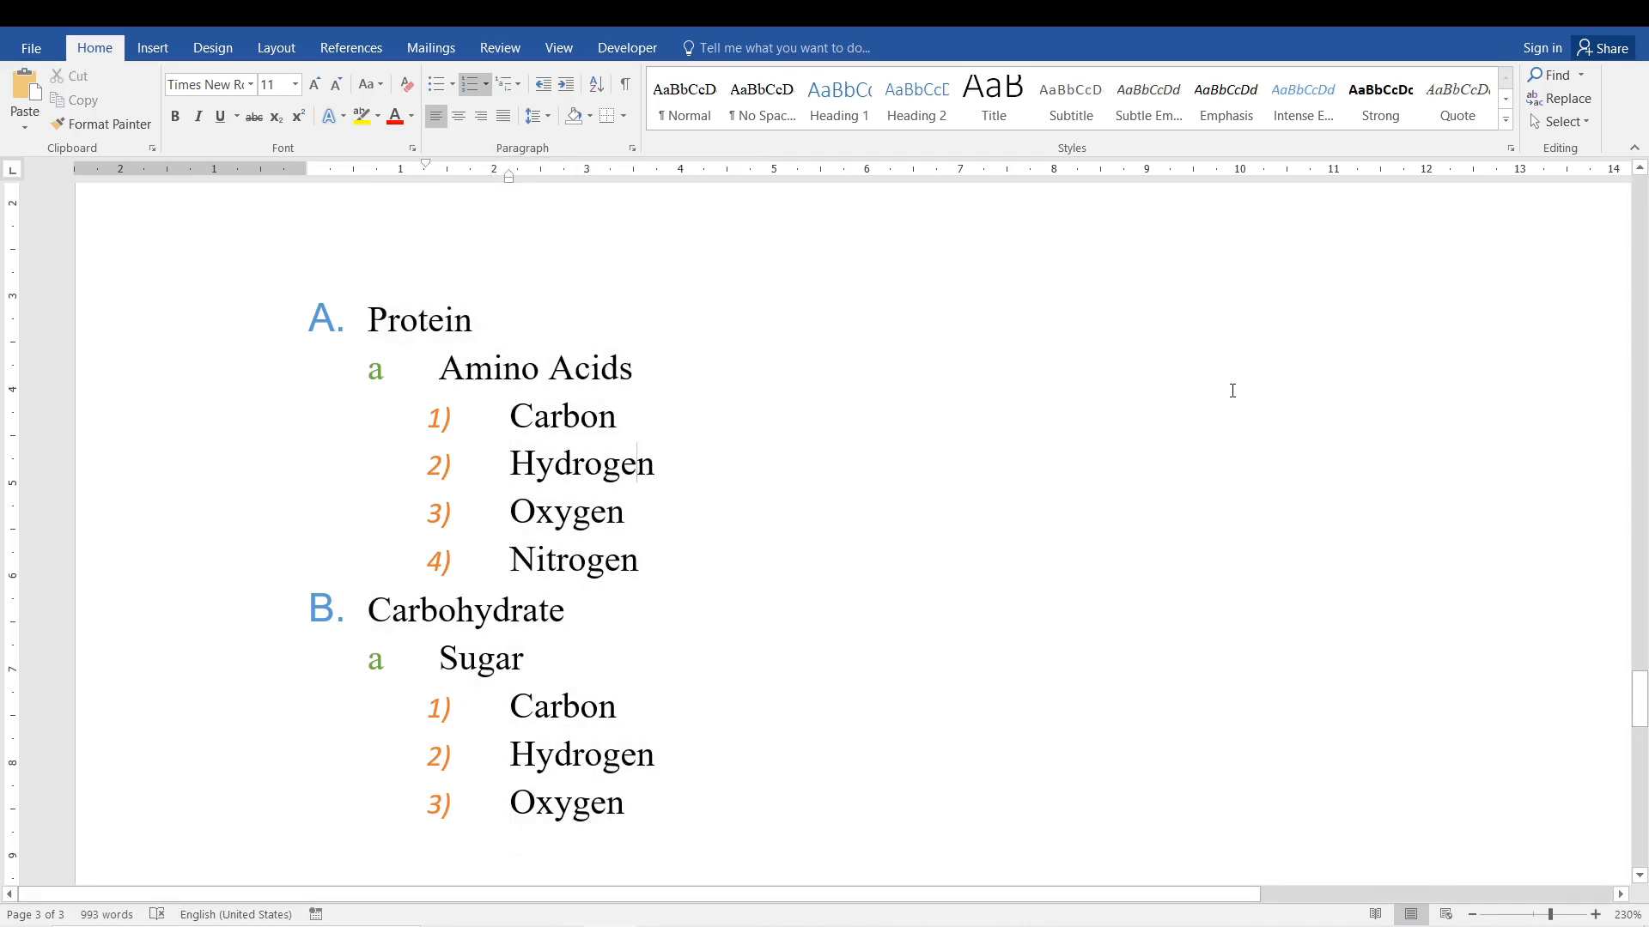
Increase the left indent of the "Sometimes a funny story" paragraph on page 3 by two levels.
left_click_drag(1642, 679, 1640, 557)
scroll(1642, 601, "down", 10, "ctrl")
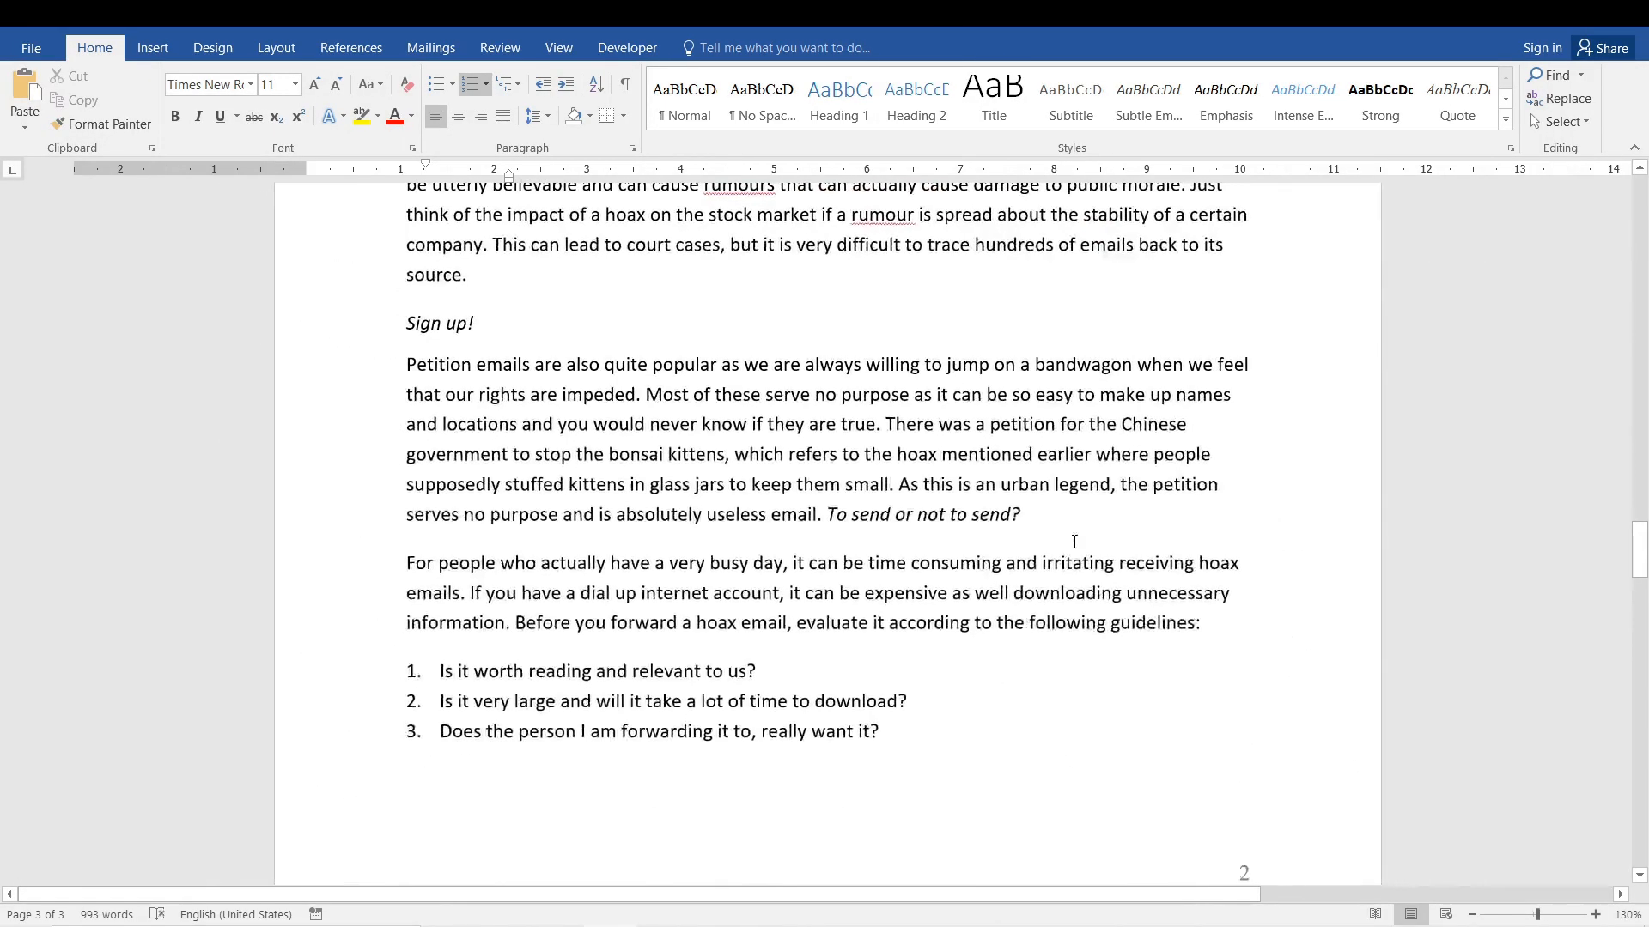
mouse_move(1642, 608)
left_mouse_down()
mouse_move(1642, 382)
mouse_move(1644, 782)
mouse_move(1643, 611)
left_mouse_up()
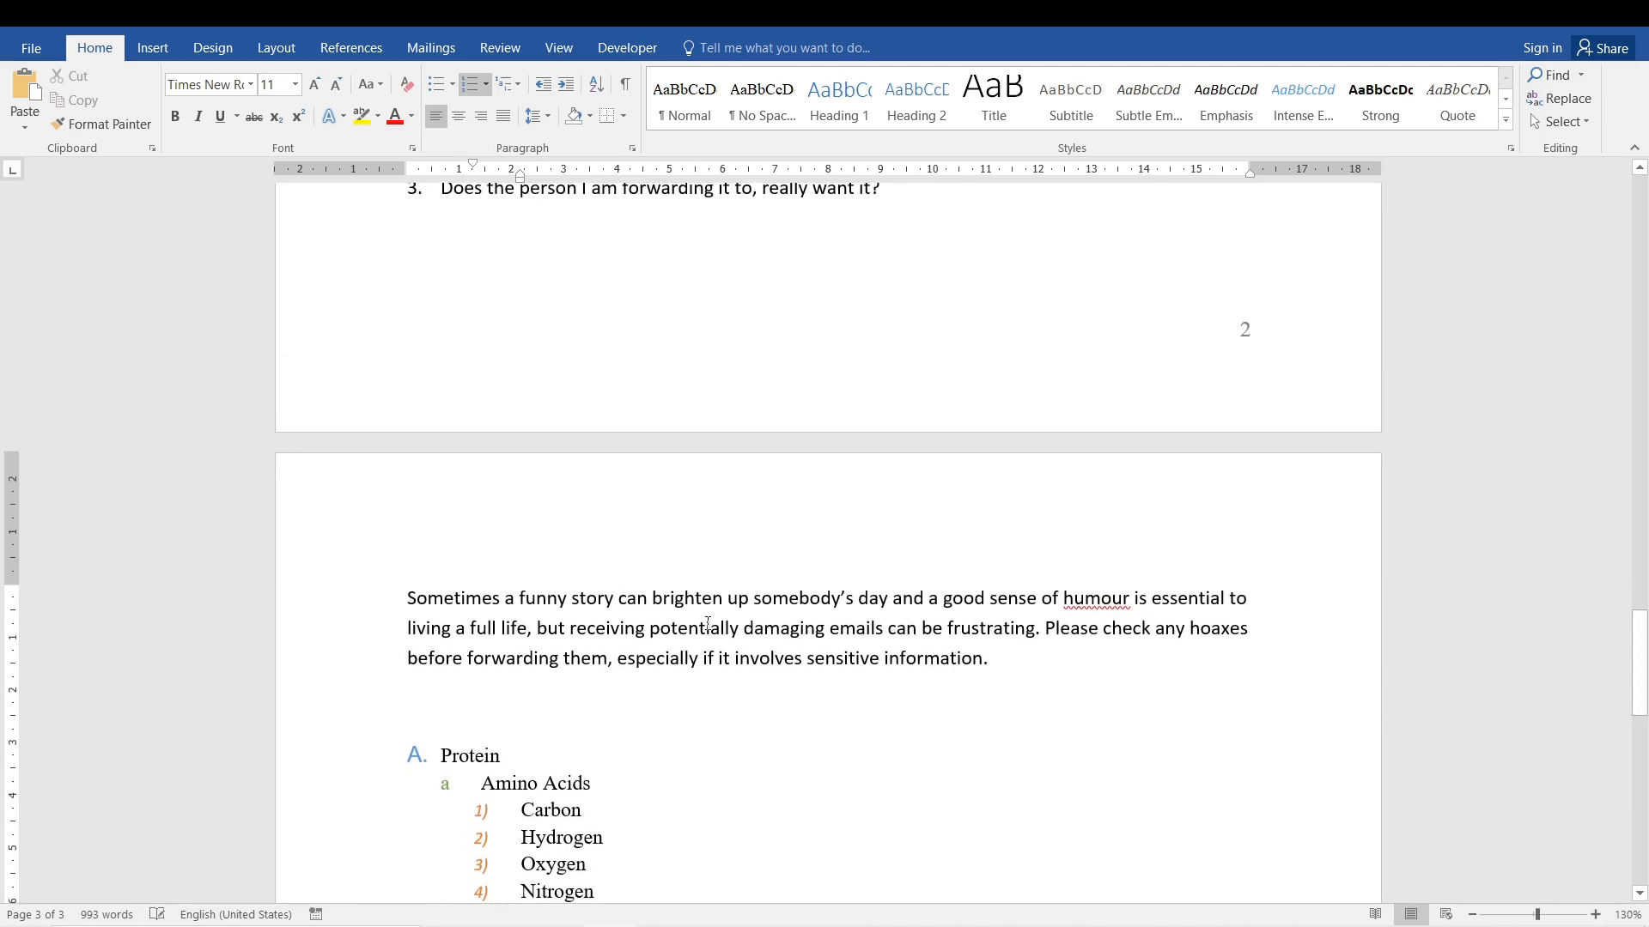
triple_click(756, 628)
scroll(799, 628, "up", 5)
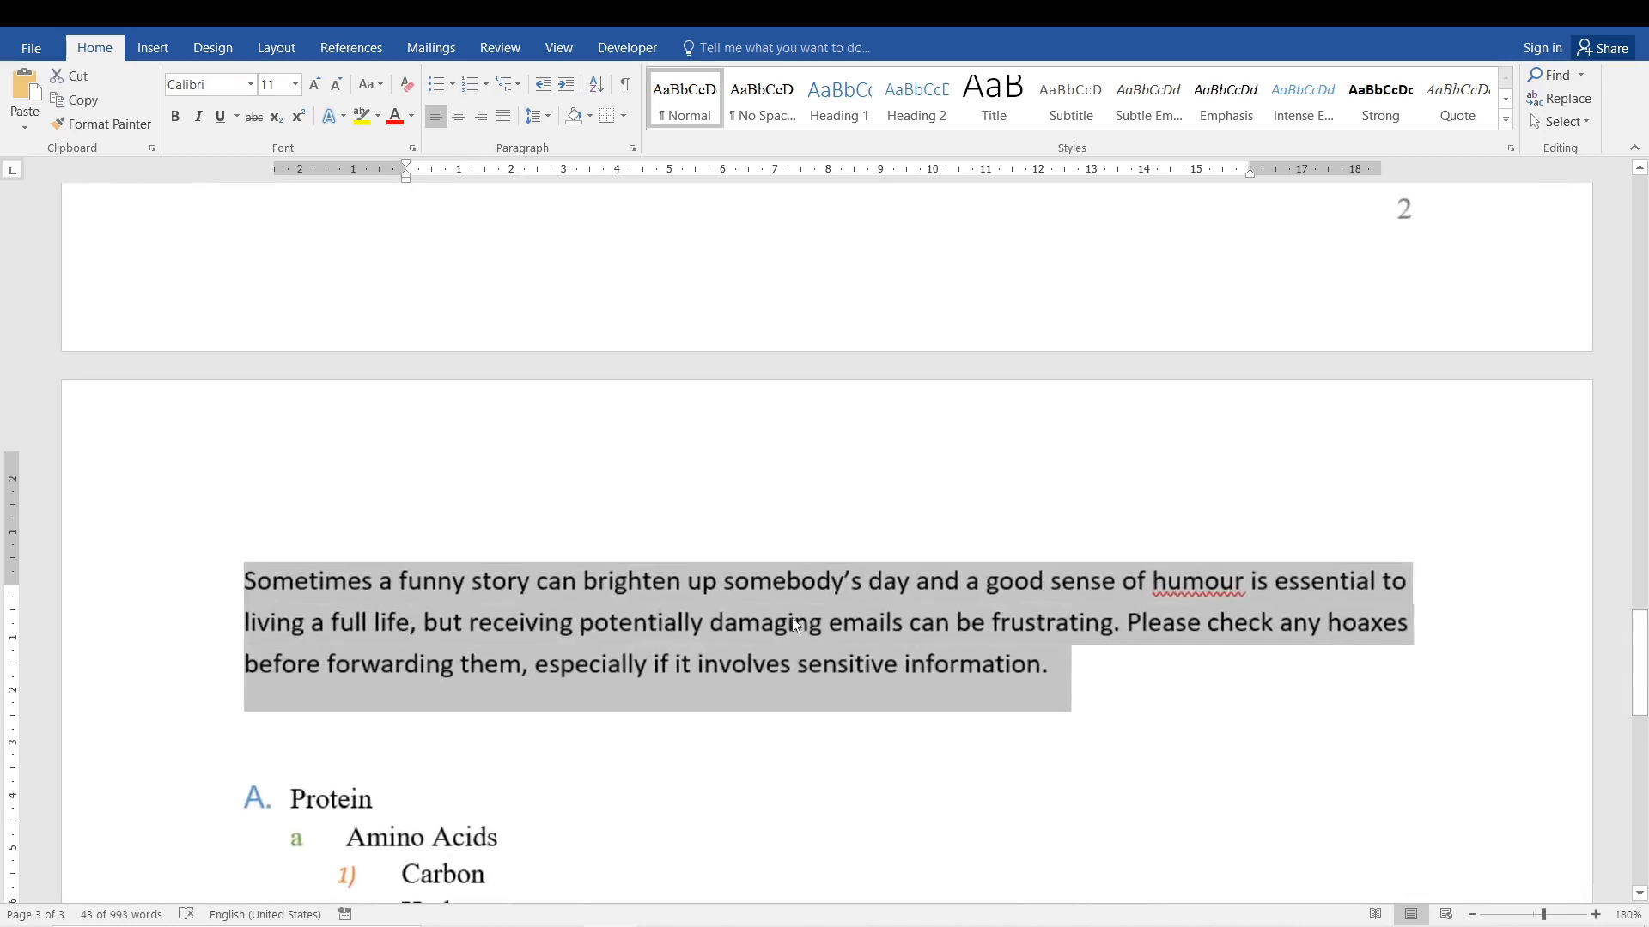
scroll(1534, 626, "down", 1)
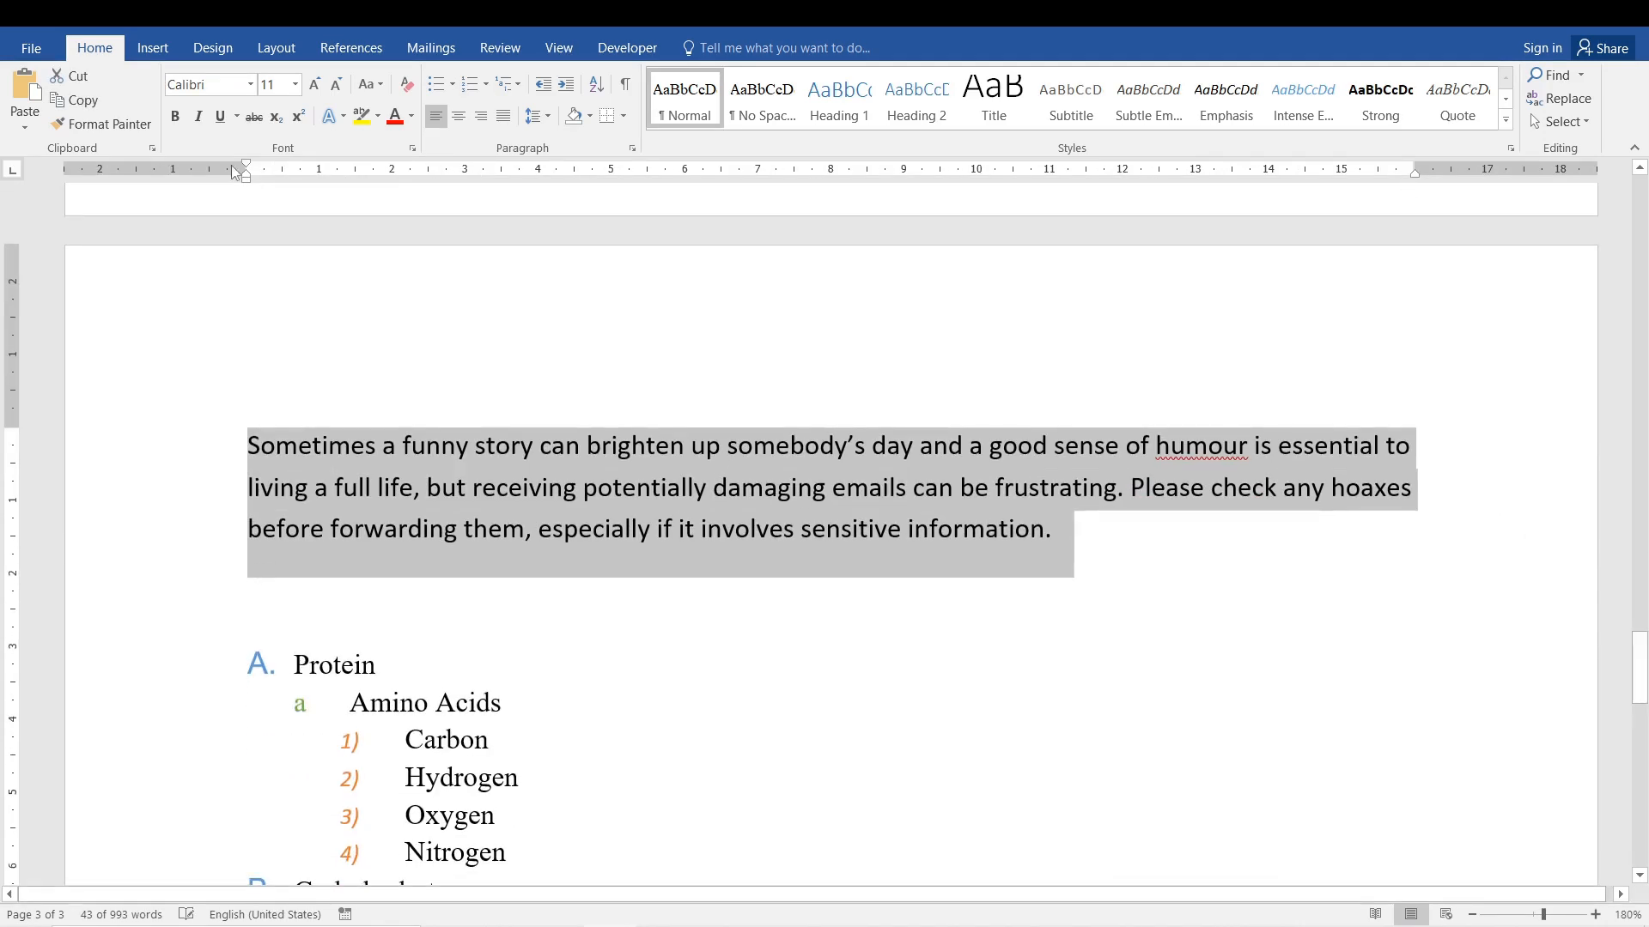
left_click_drag(245, 168, 249, 168)
left_click(567, 84)
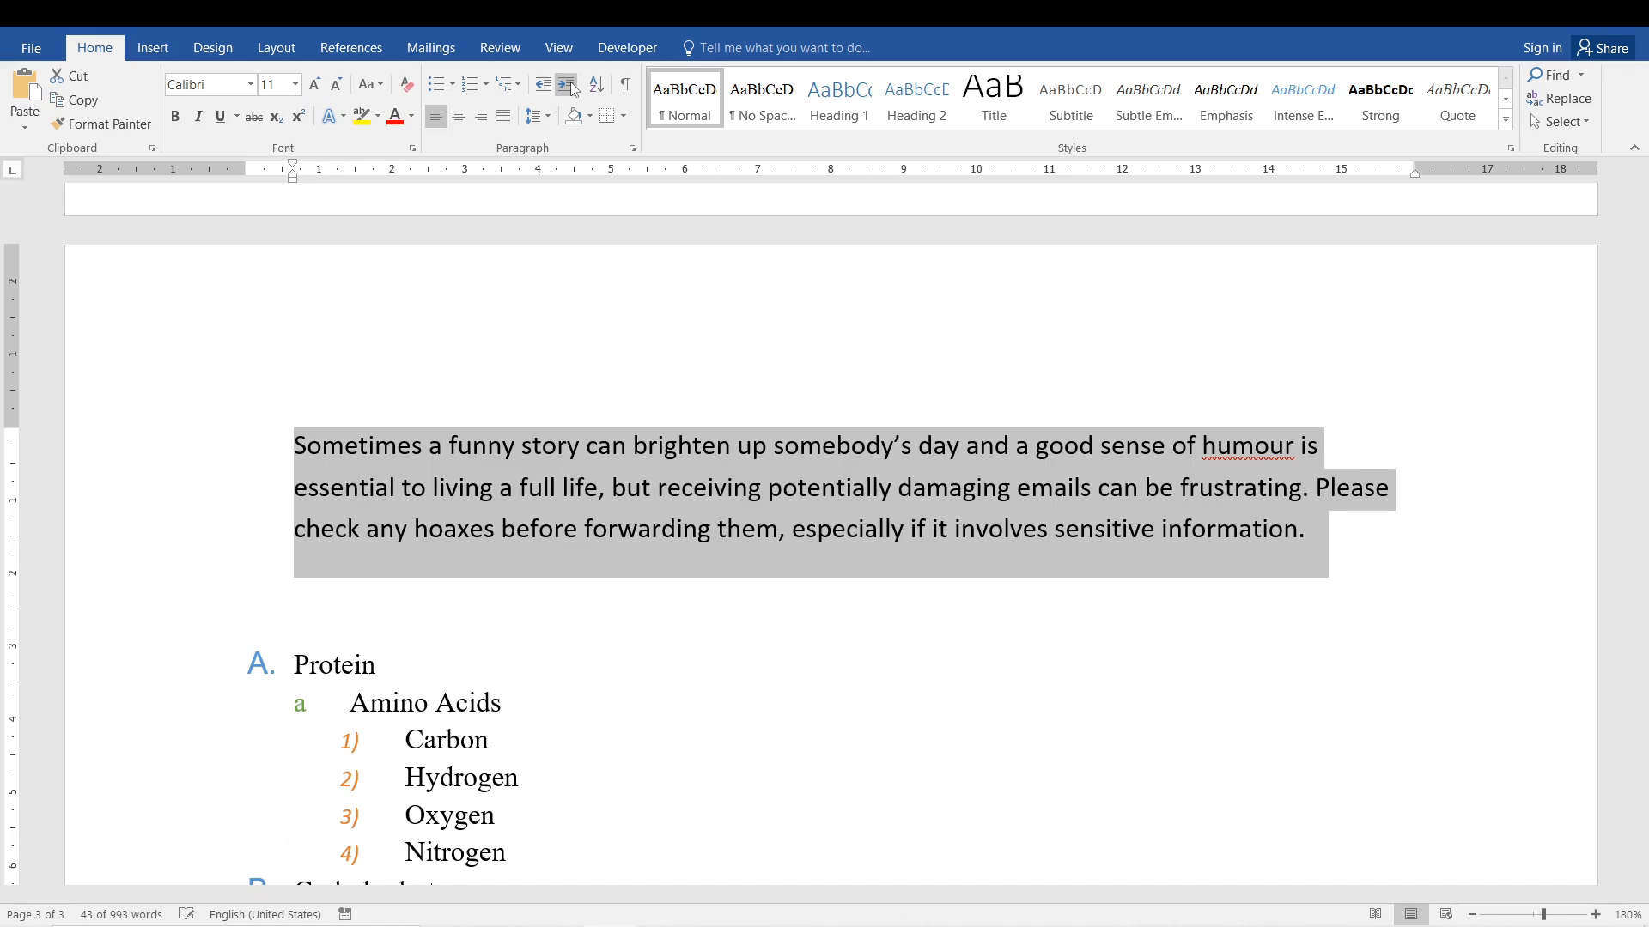
left_click(571, 84)
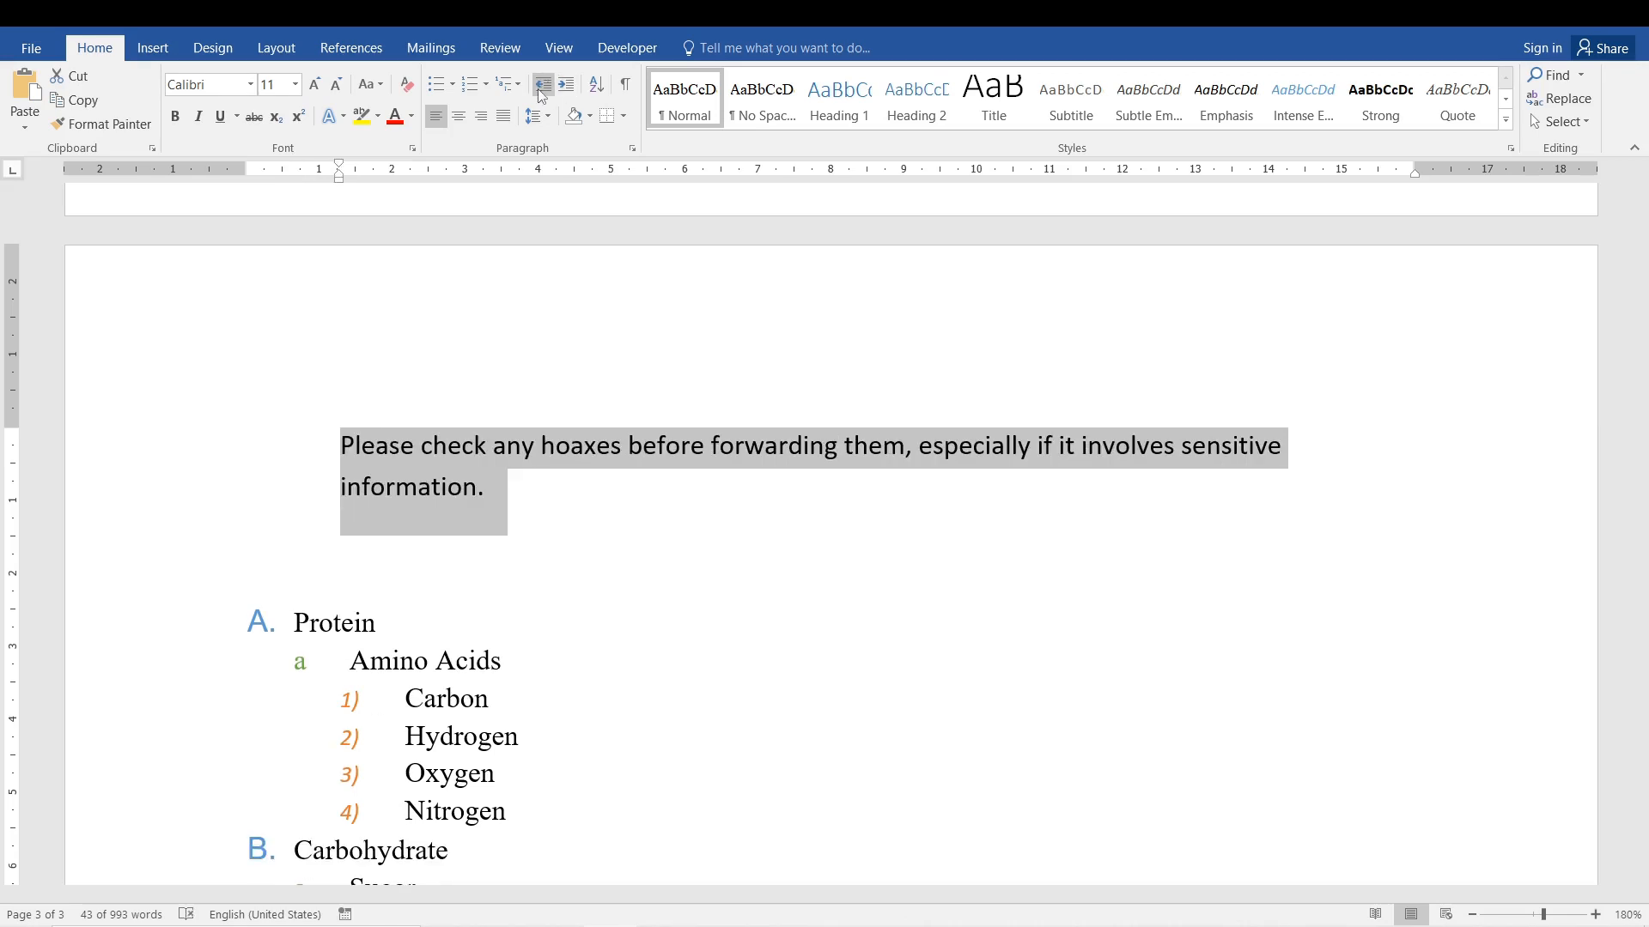
Decrease the "Sometimes a funny story" paragraph's indent by two levels and increase it again by one level.
left_click(537, 90)
left_click(538, 90)
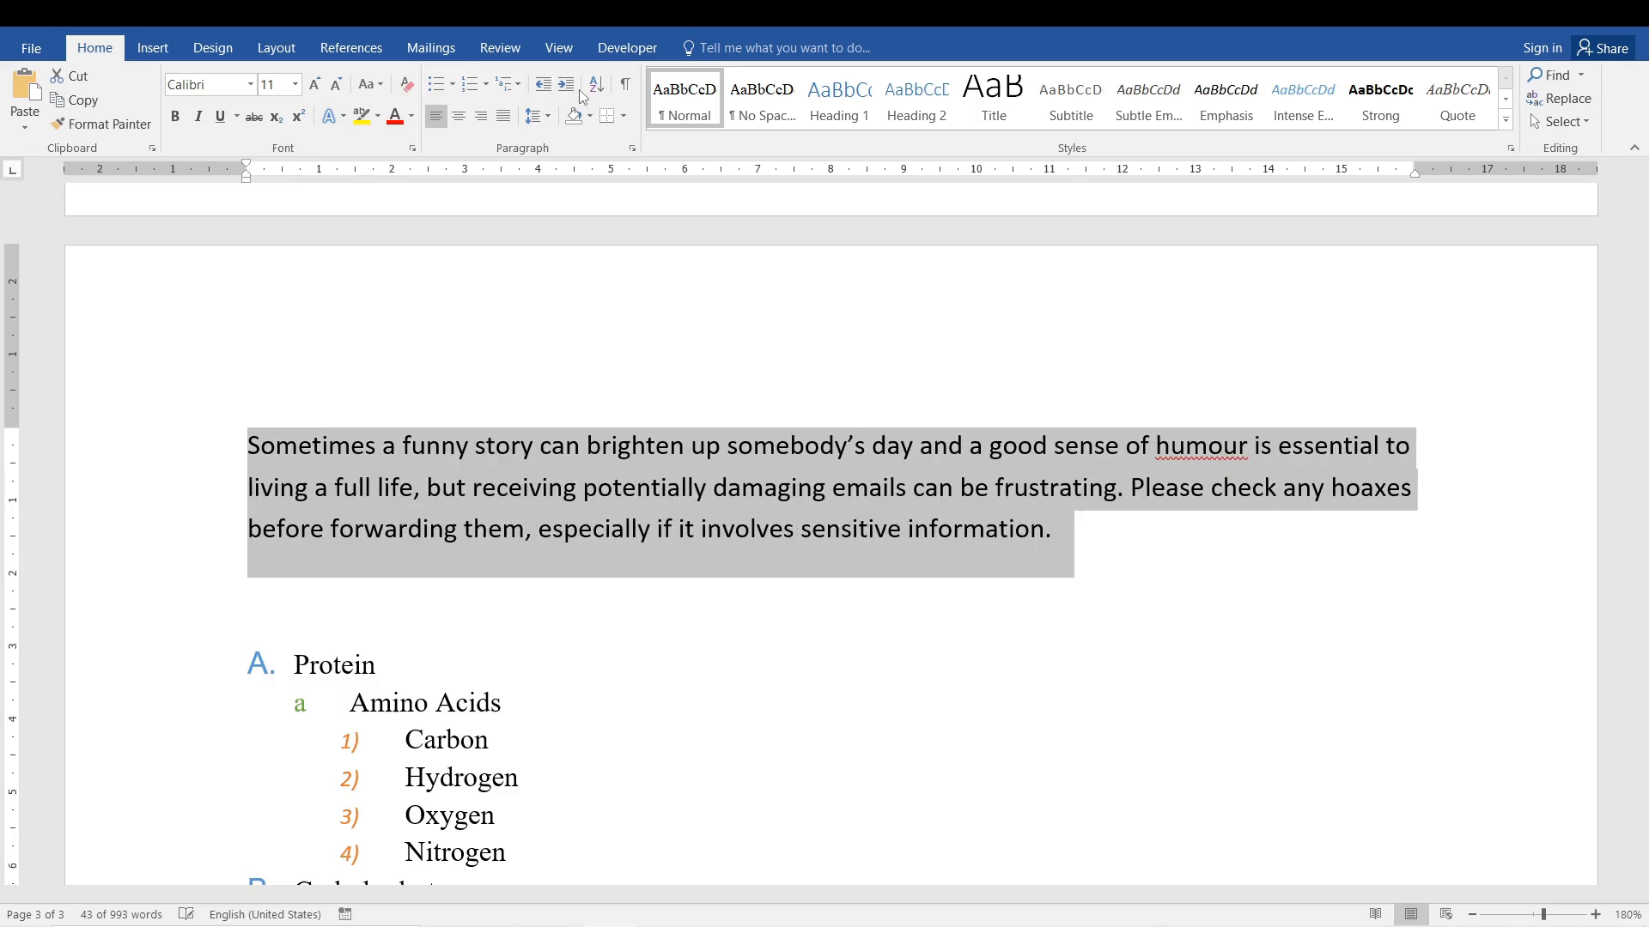
left_click(571, 87)
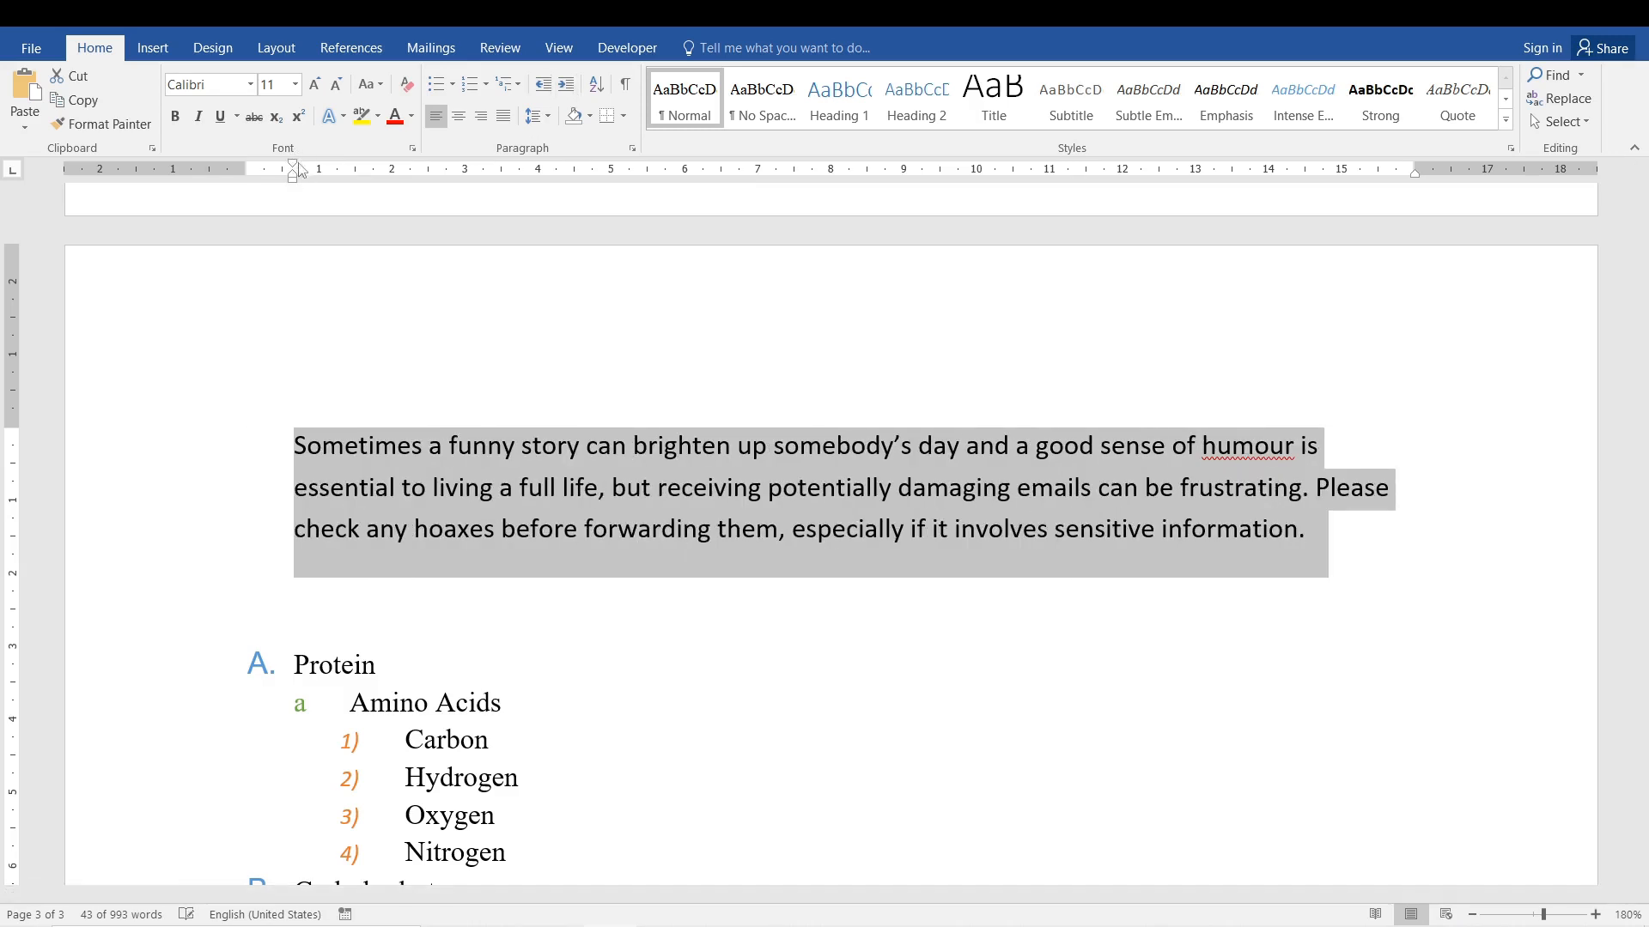
scroll(591, 352, "down", 3)
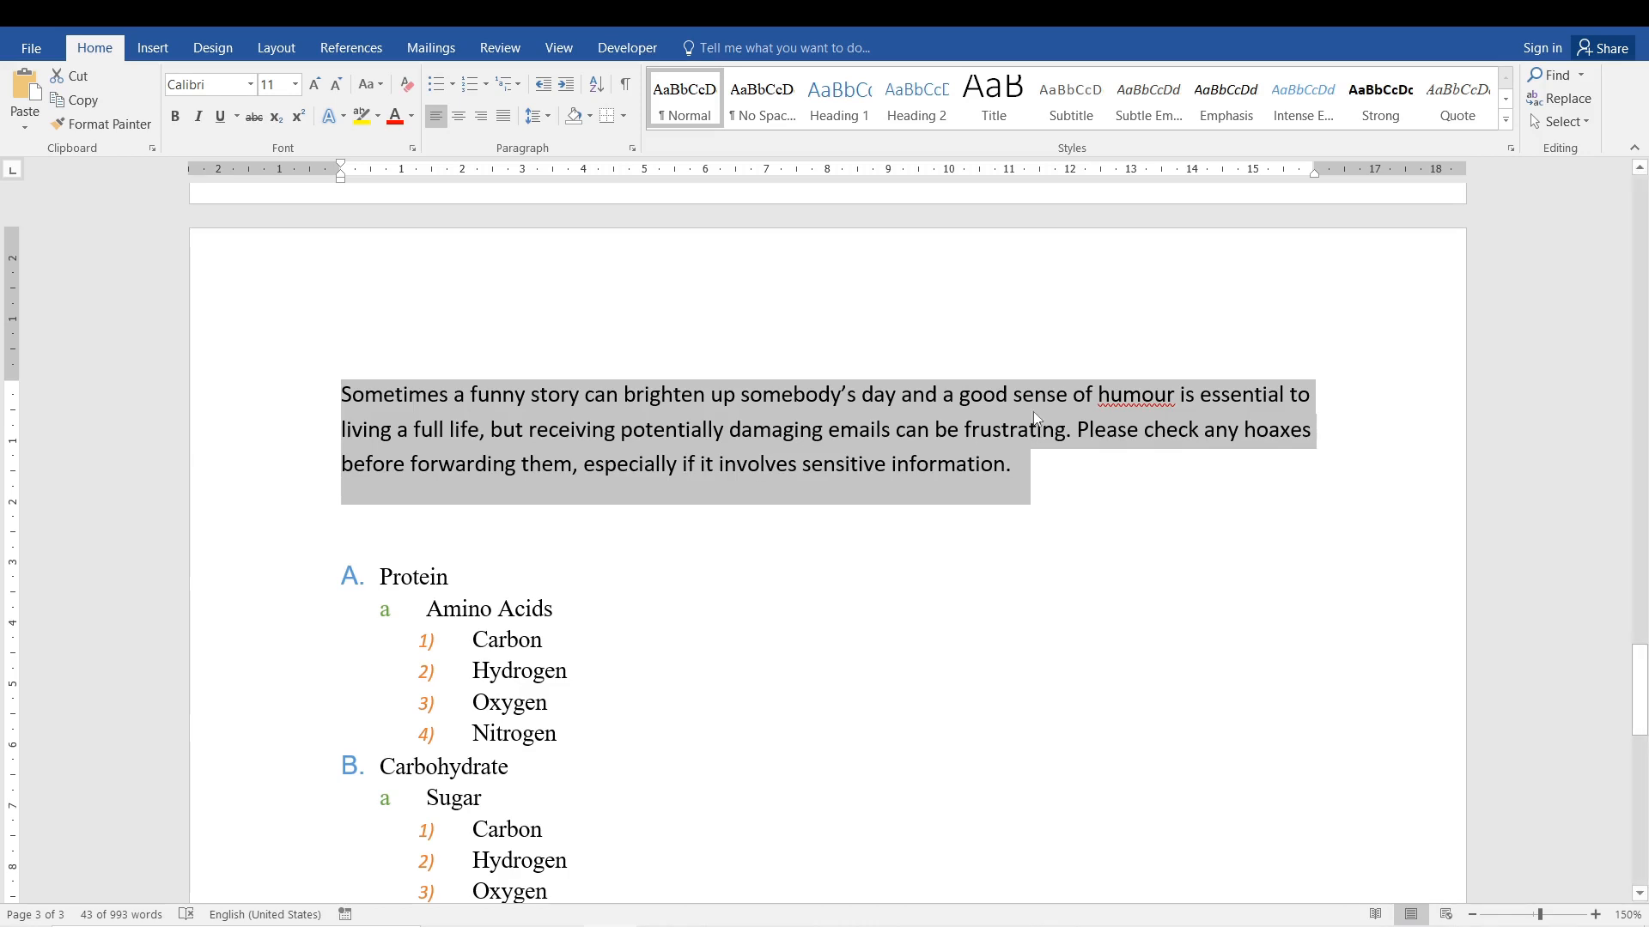
Try out a left indent of 2,3 cm for the "Sometimes a funny story" paragraph in its paragraph settings.
left_click(631, 147)
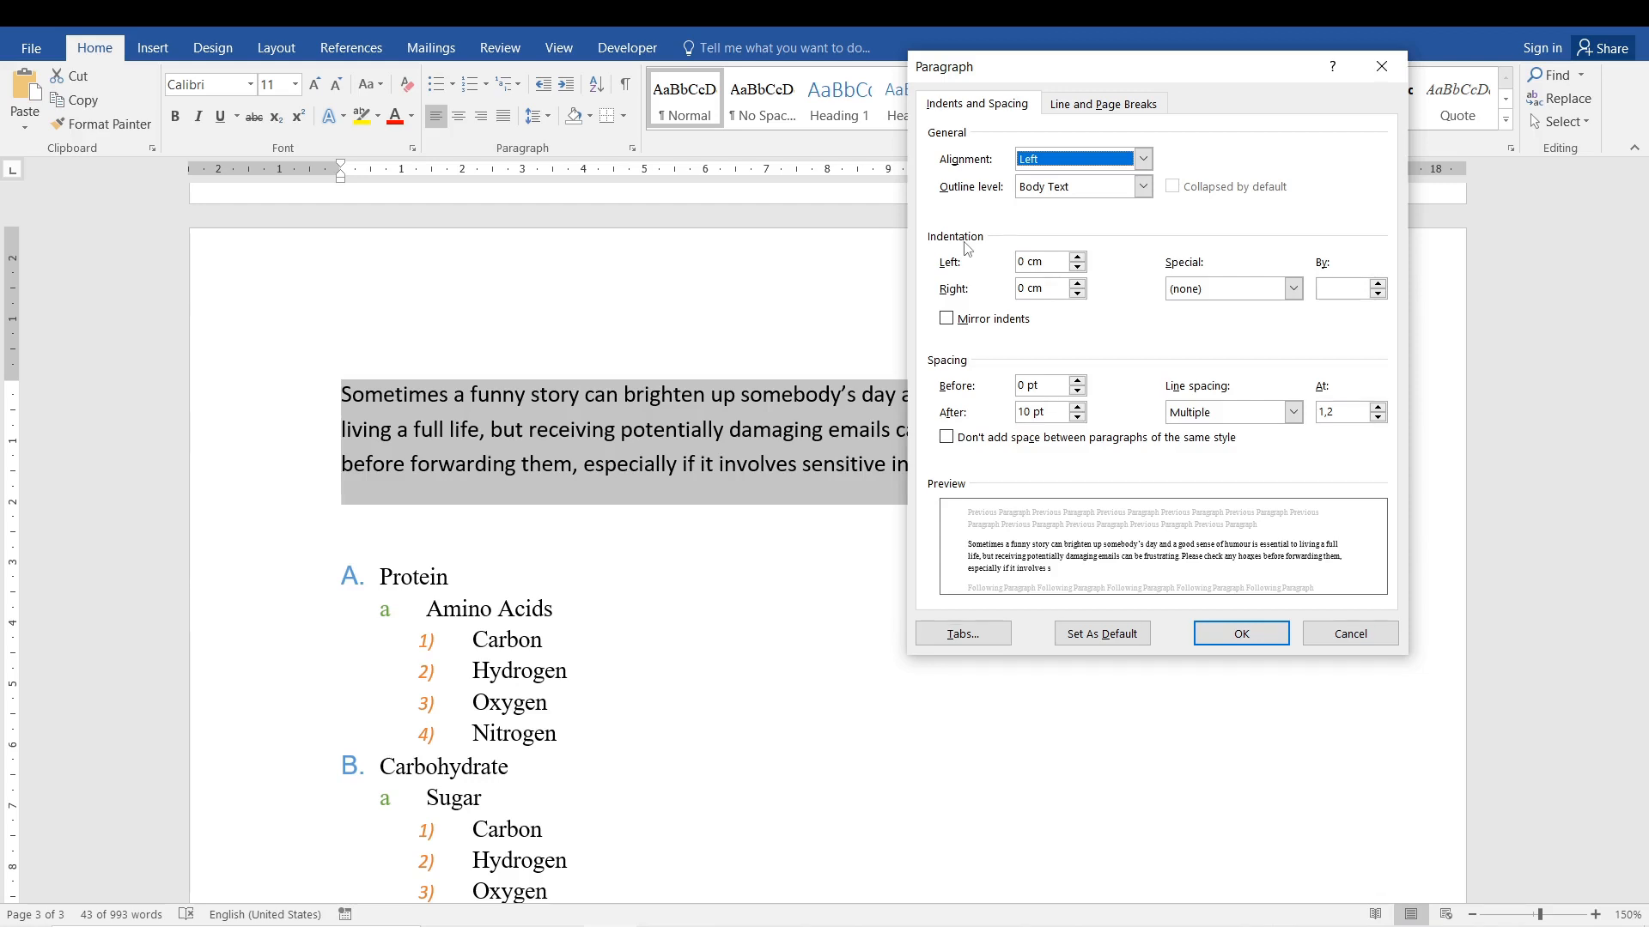
left_click(1040, 260)
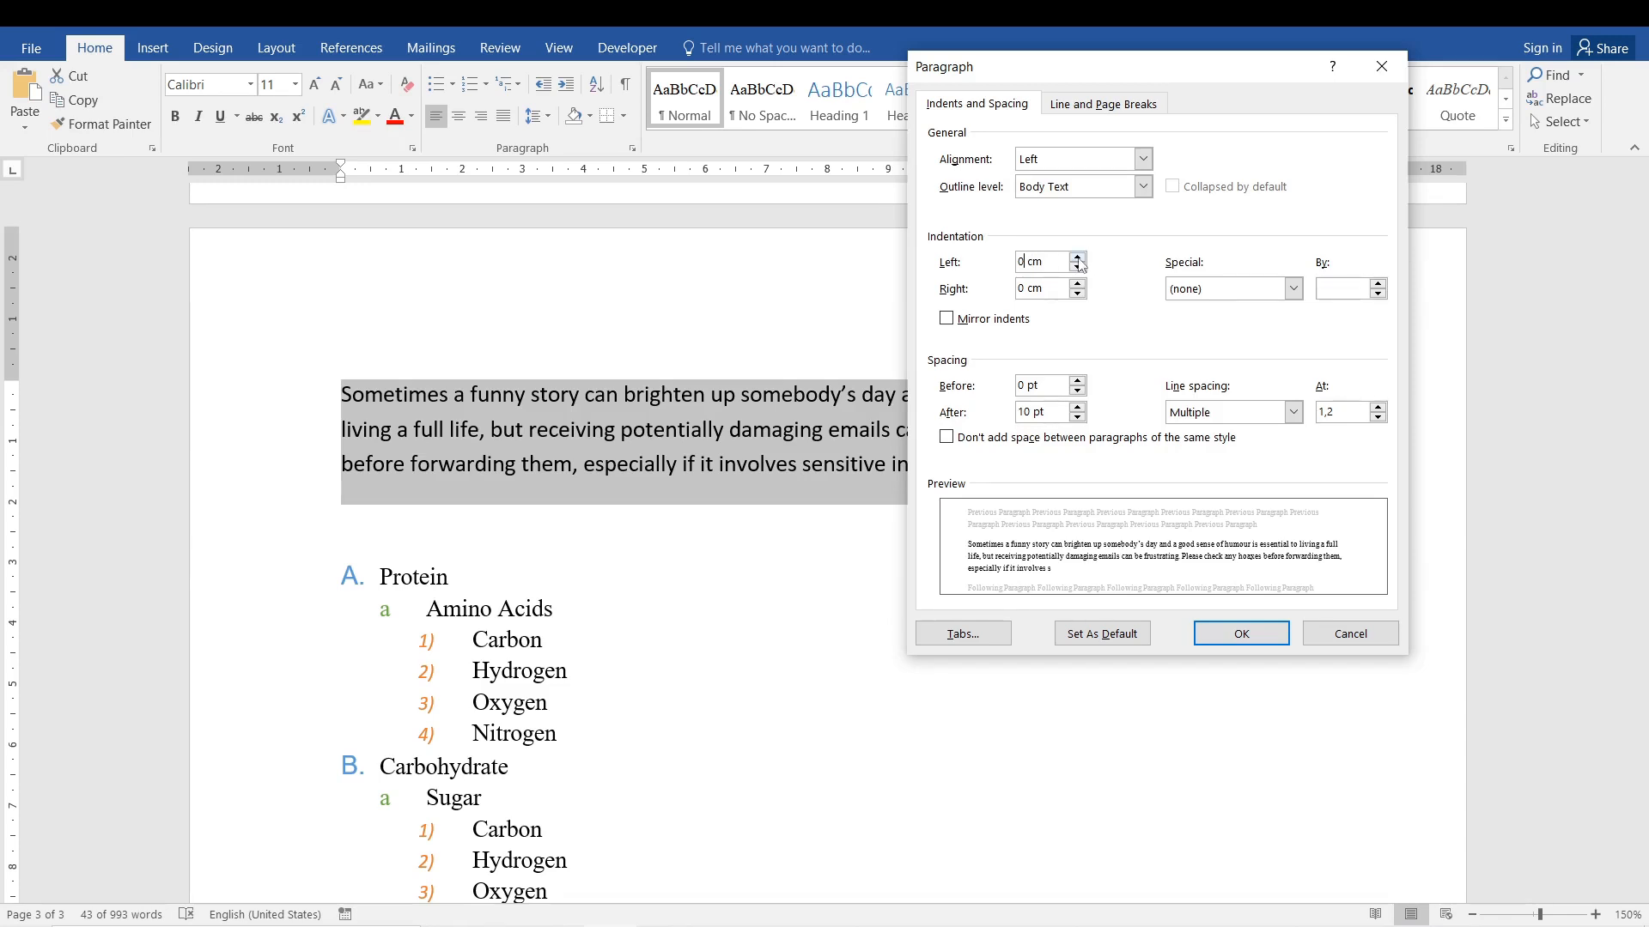
left_click(1078, 259)
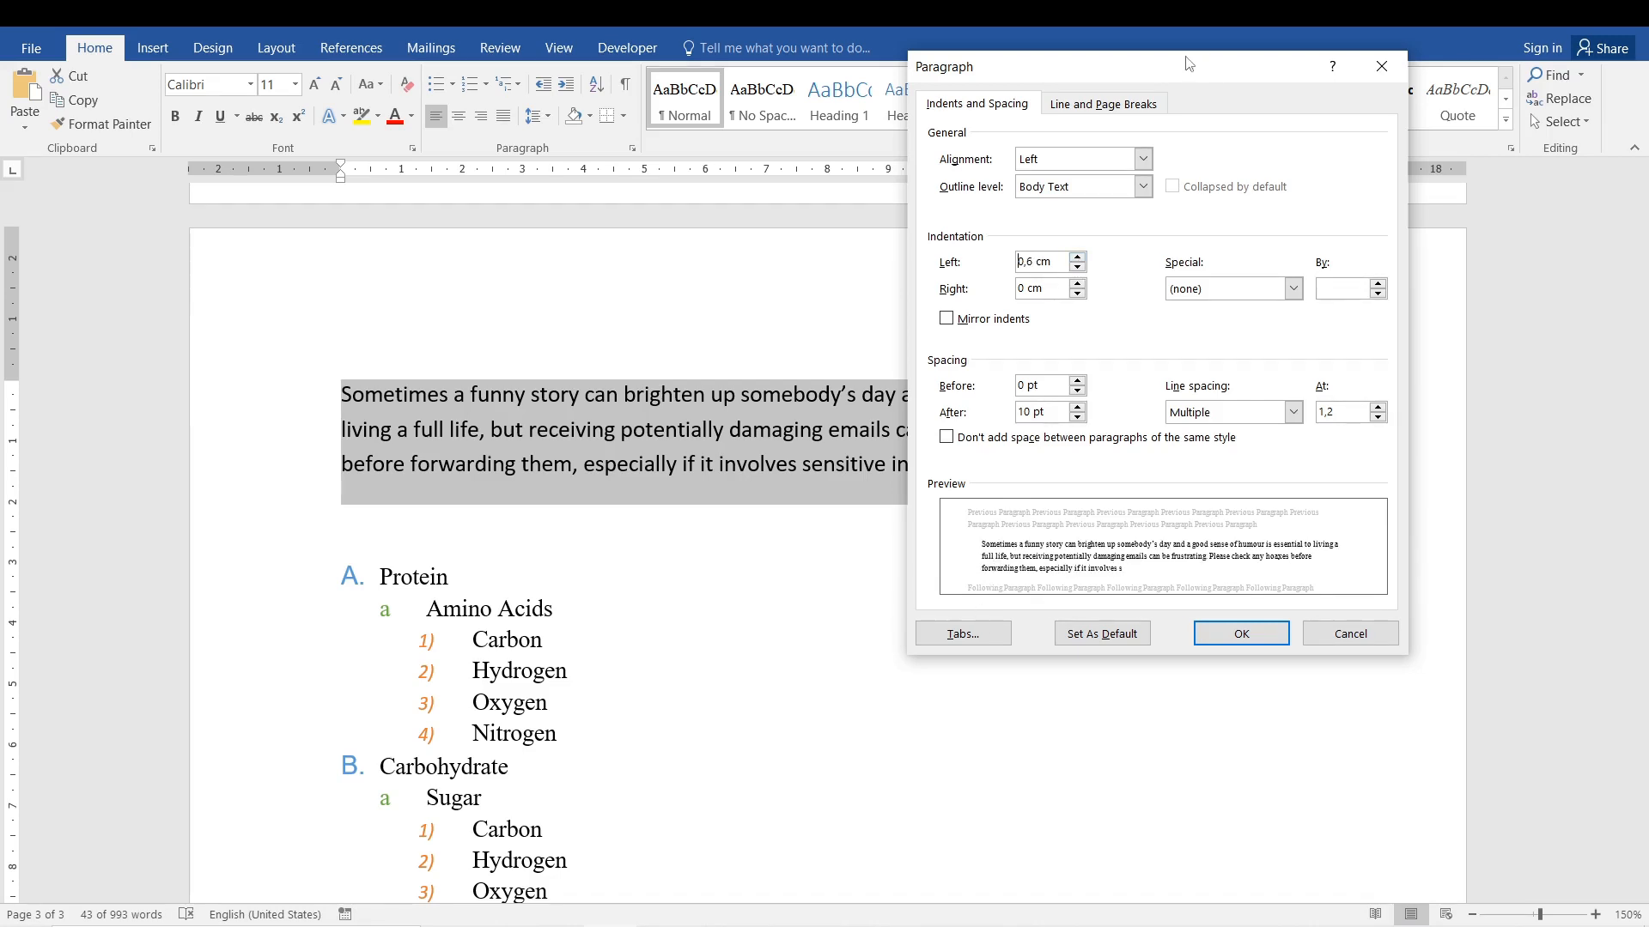
left_click(1079, 259)
left_click(1080, 259)
left_click(1079, 258)
left_click(1079, 258)
left_click(1080, 259)
left_click(1079, 258)
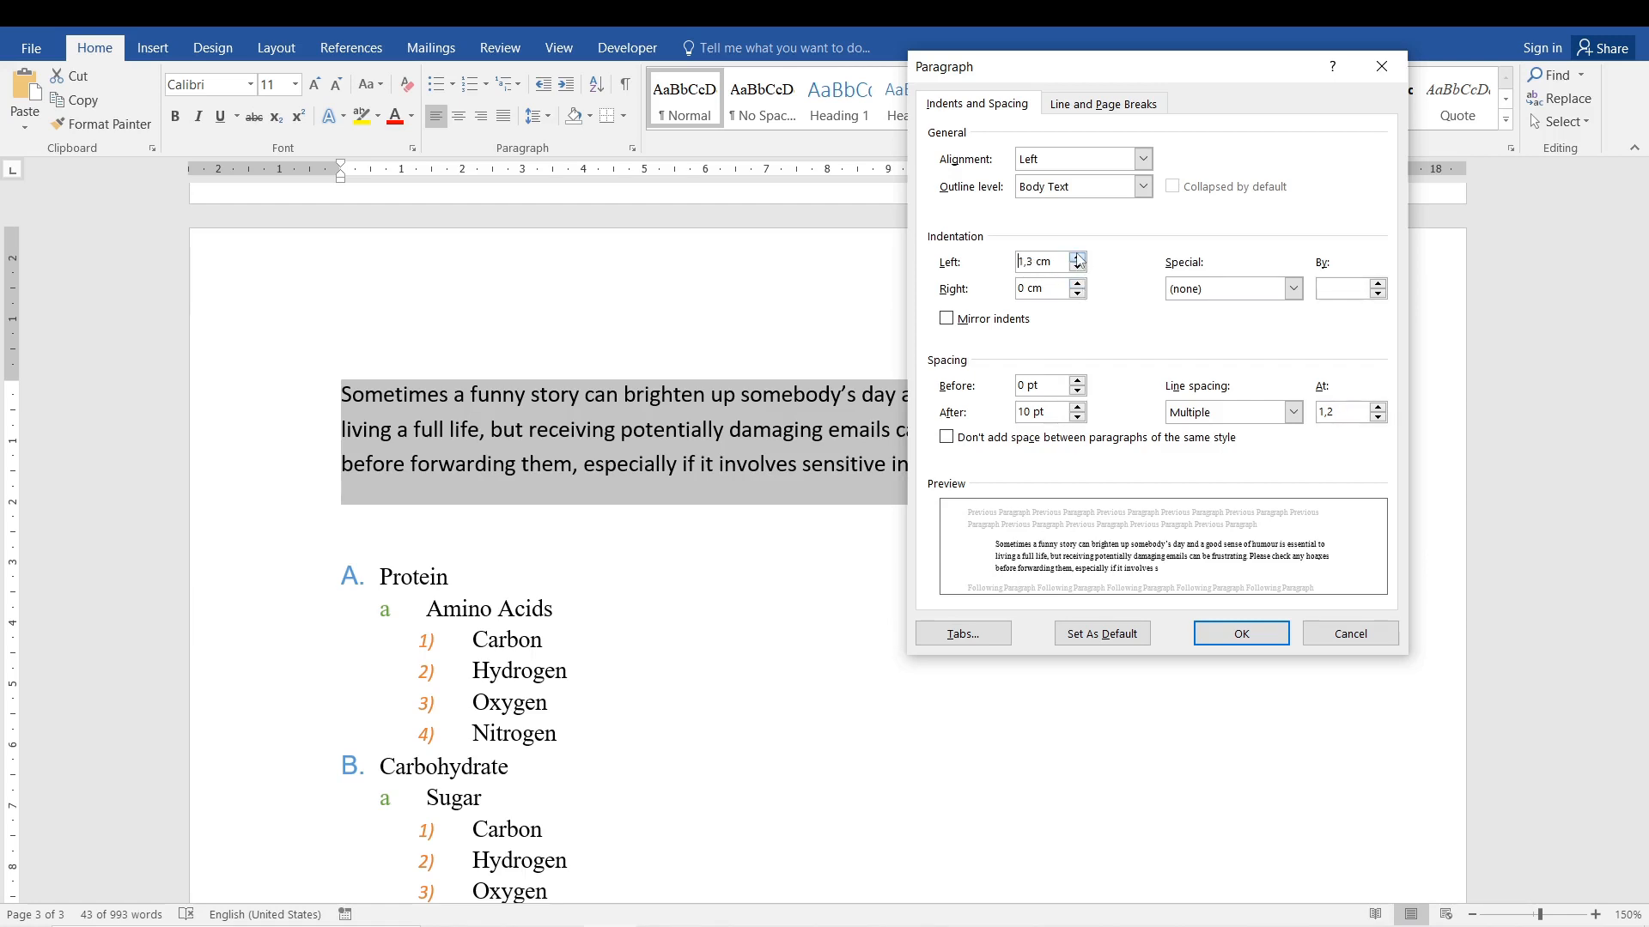
left_click(1079, 258)
left_click(1080, 259)
left_click(1080, 258)
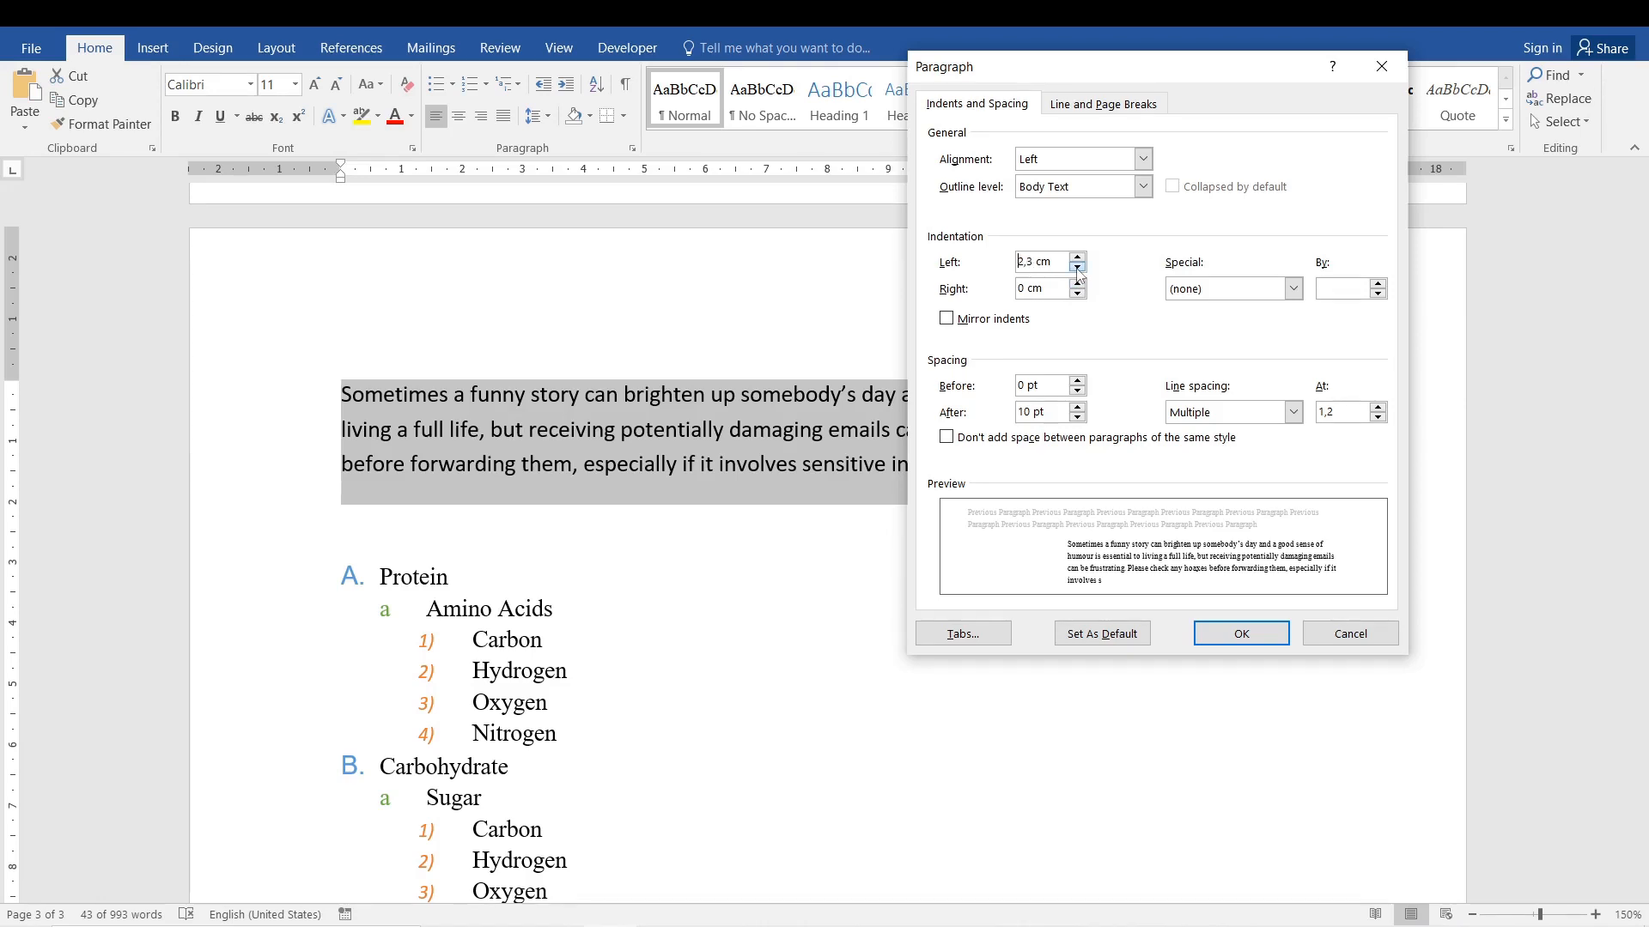
left_click(1079, 272)
left_click_drag(1031, 257, 1017, 263)
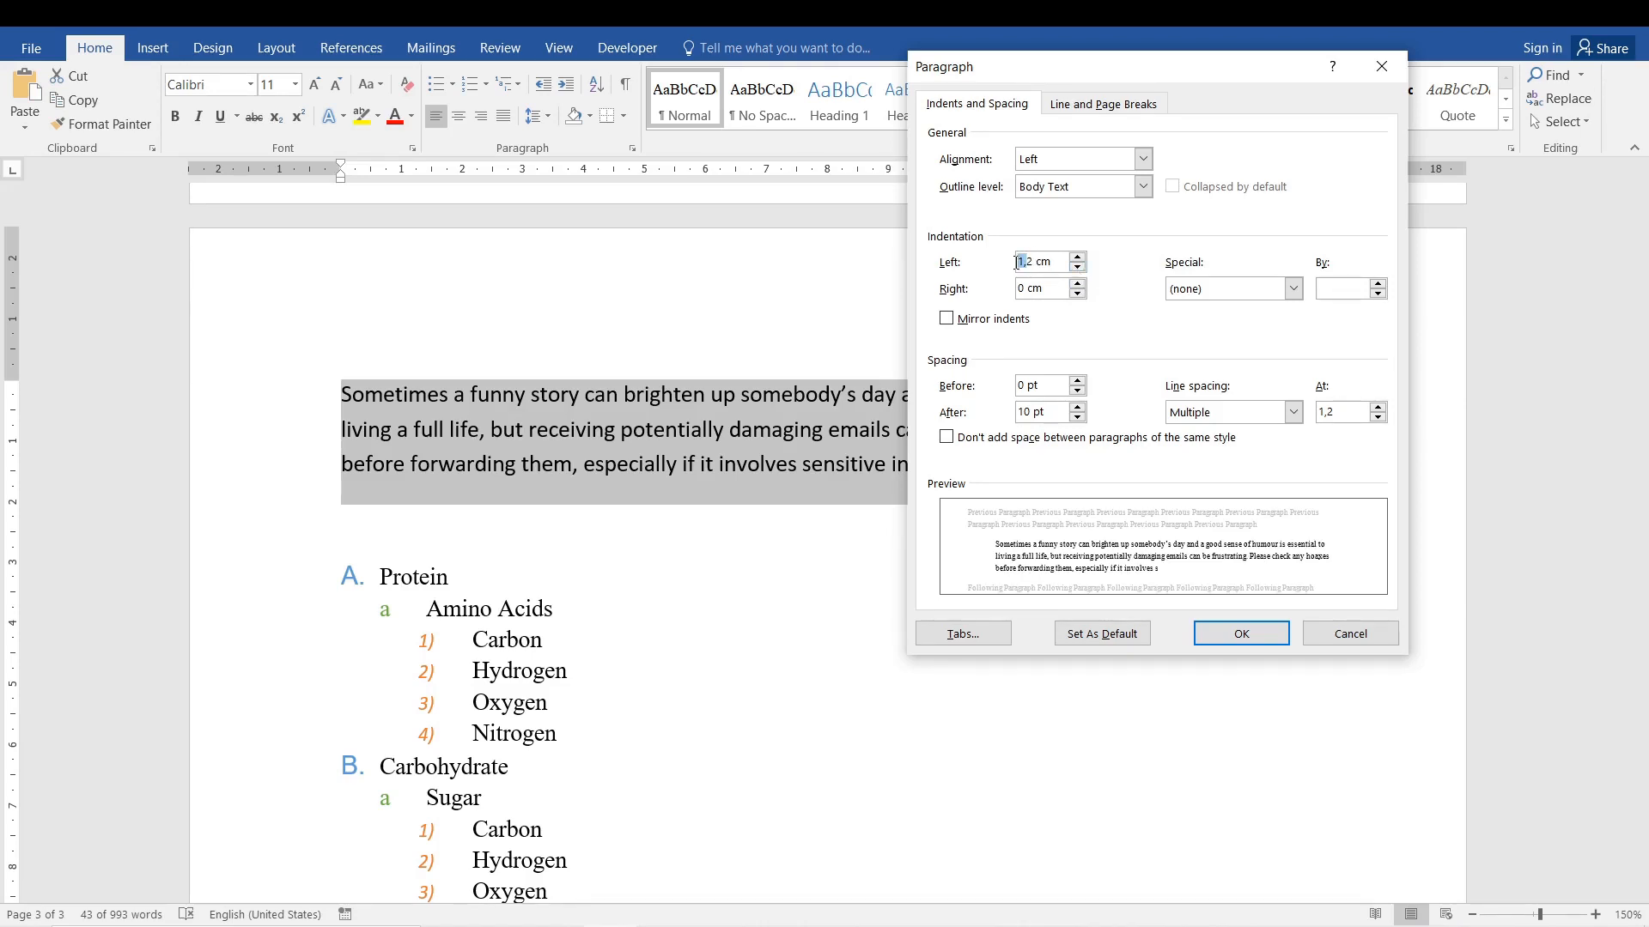
key("BackSpace")
key("Return")
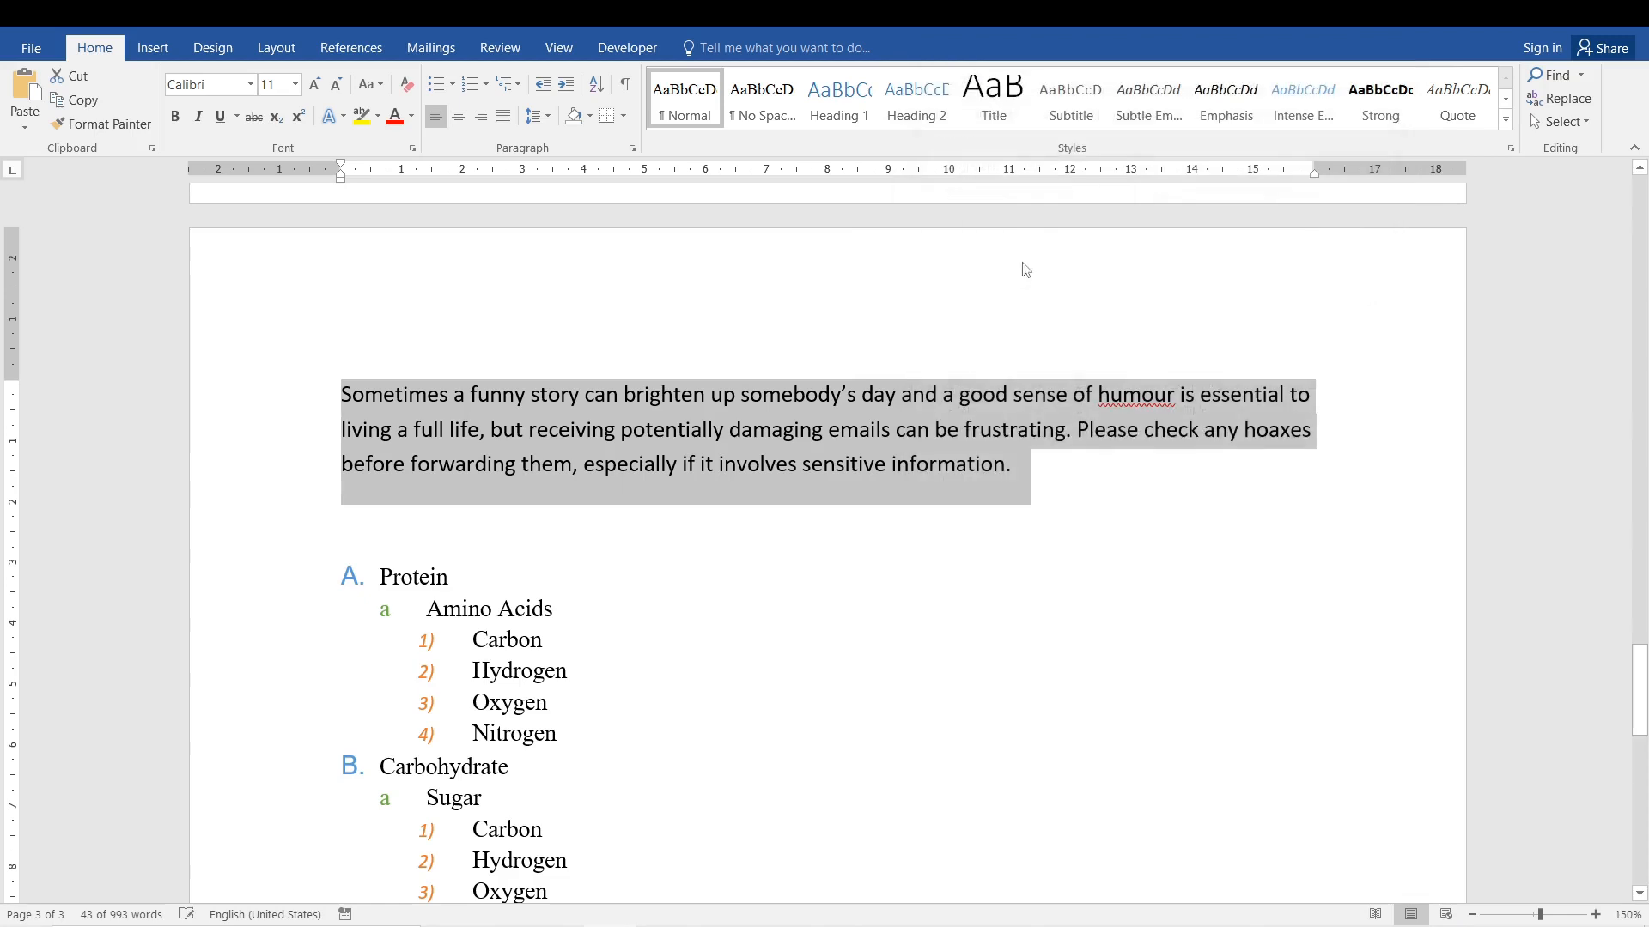
left_click(632, 148)
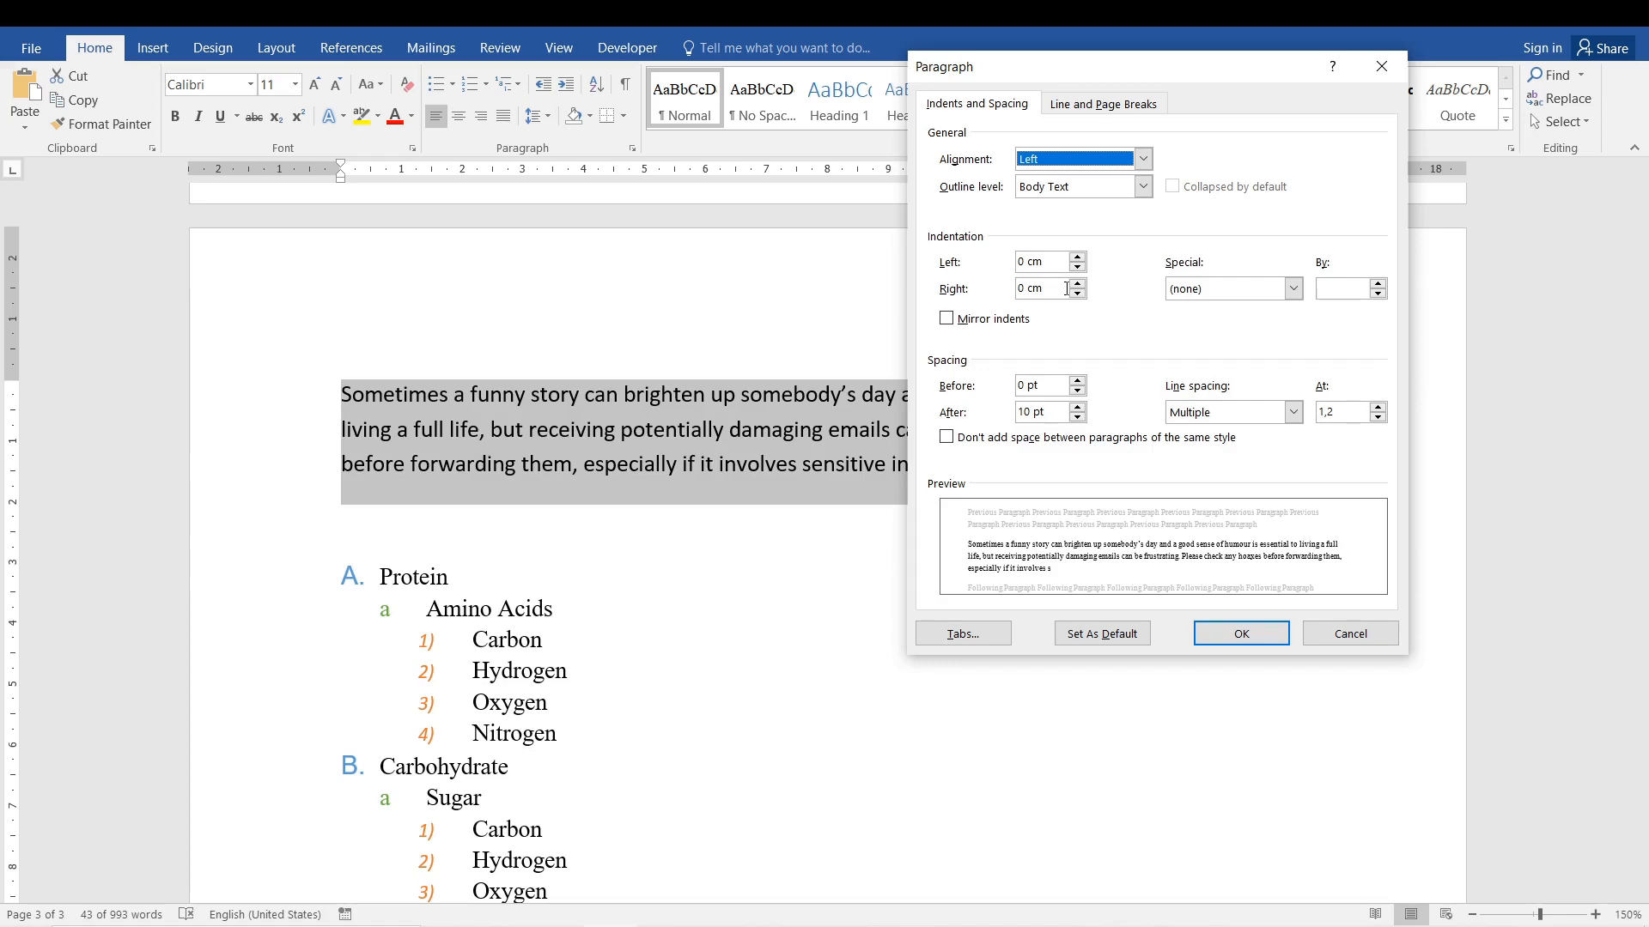
left_click_drag(1180, 72, 806, 96)
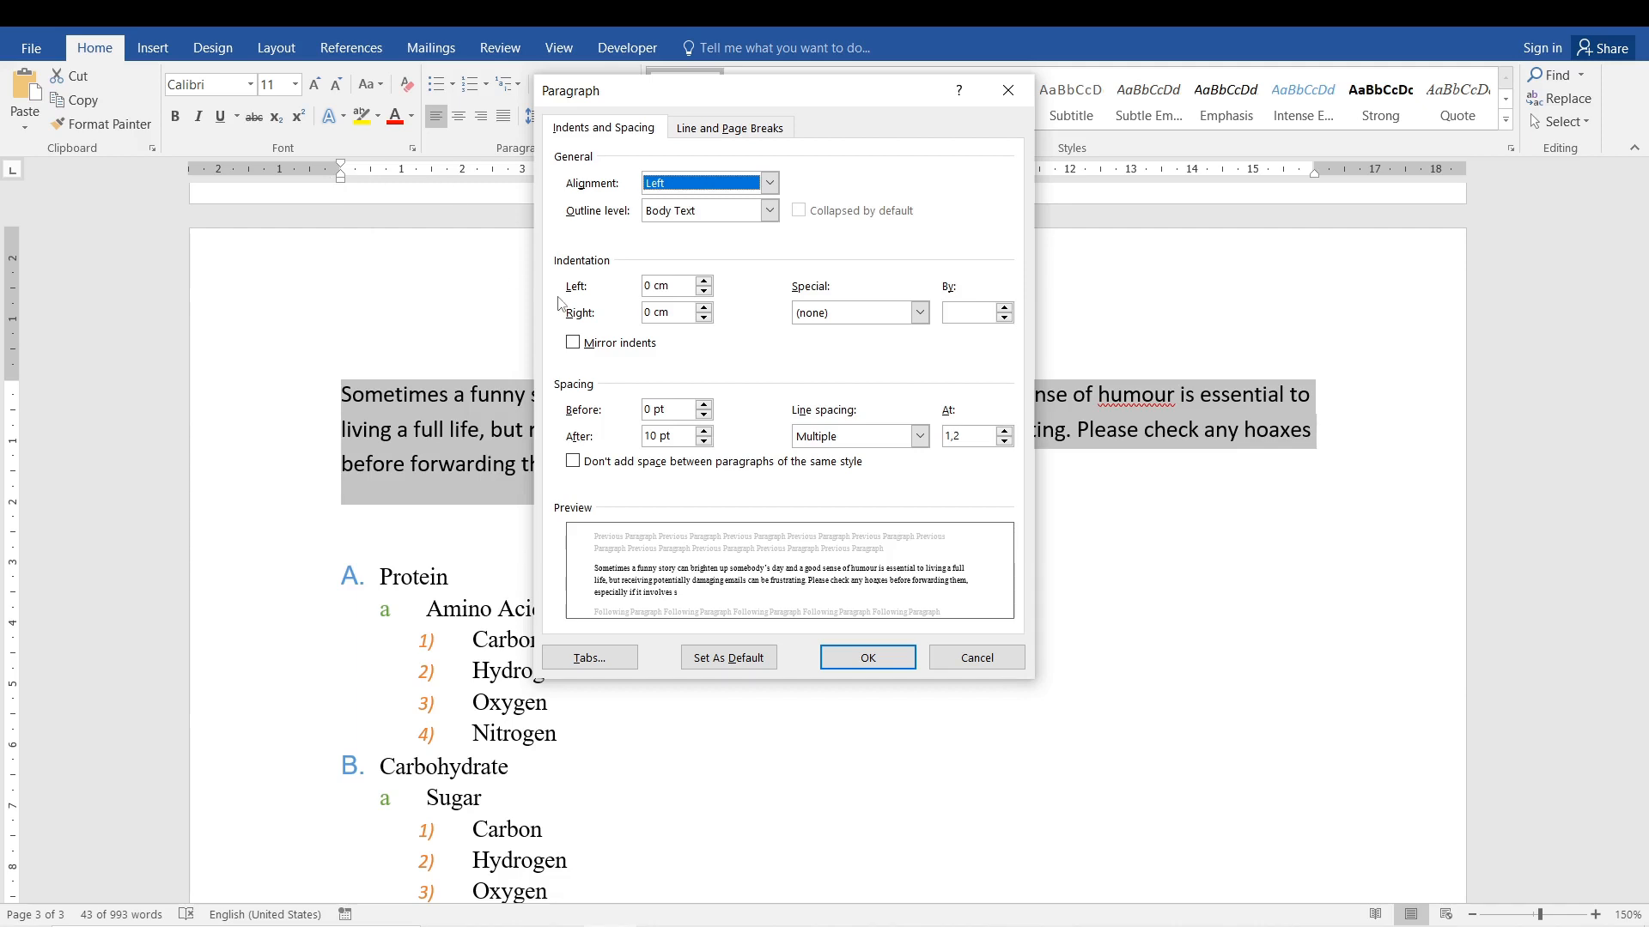
left_click(977, 658)
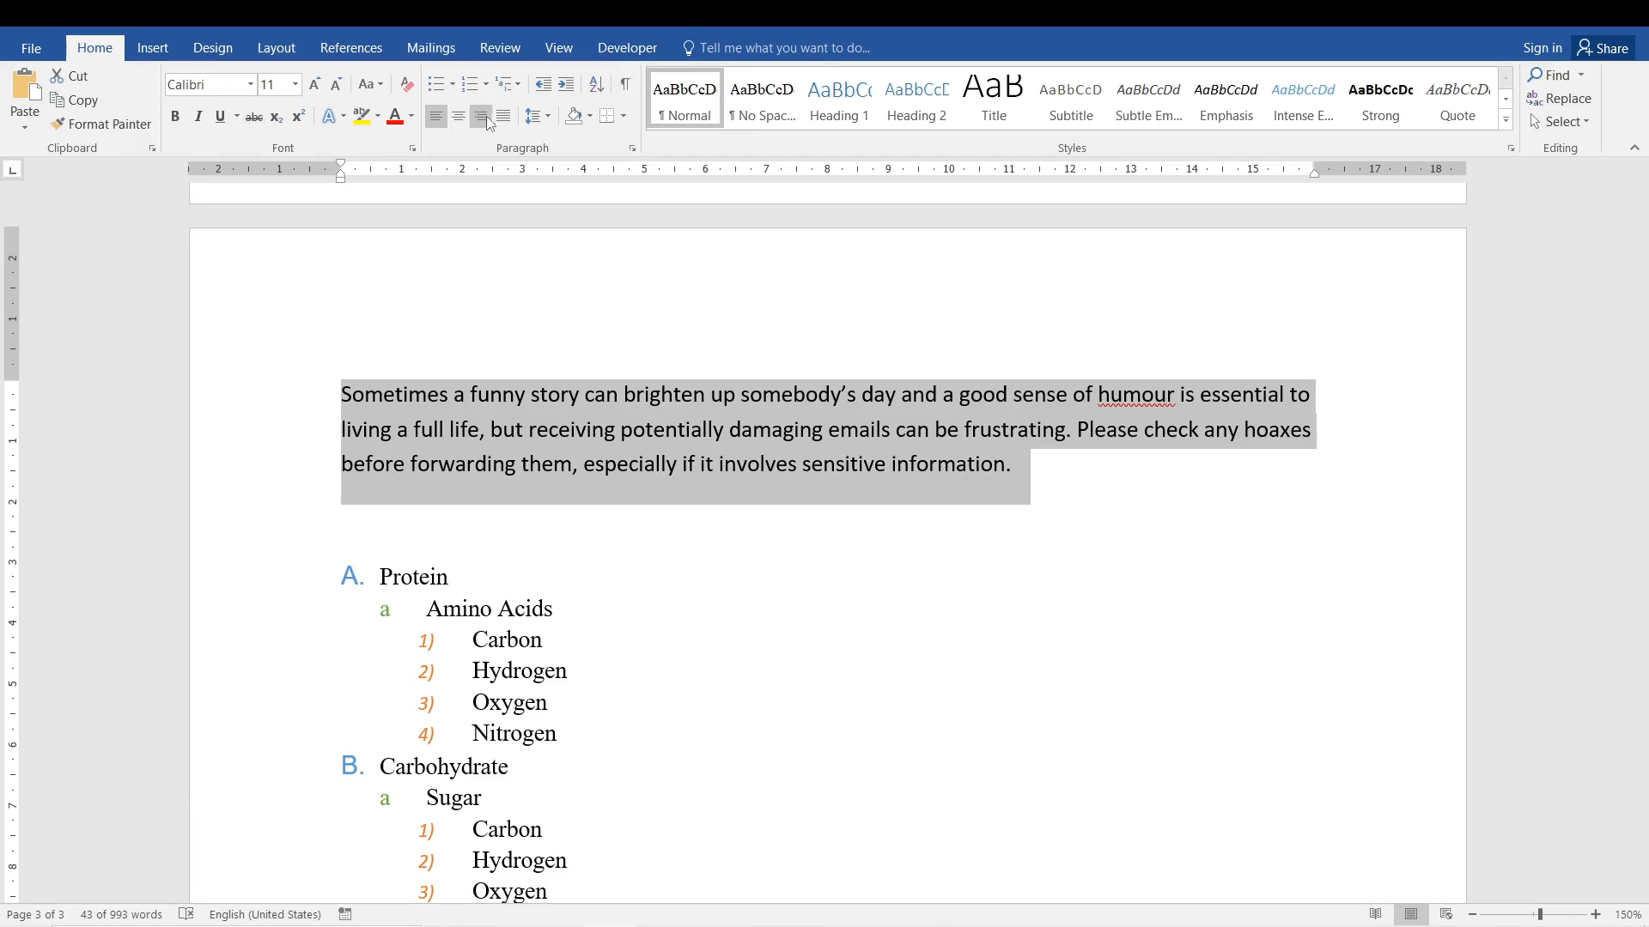
Give the "Sometimes a funny story" paragraph a first line indent of 3 cm.
left_click(632, 147)
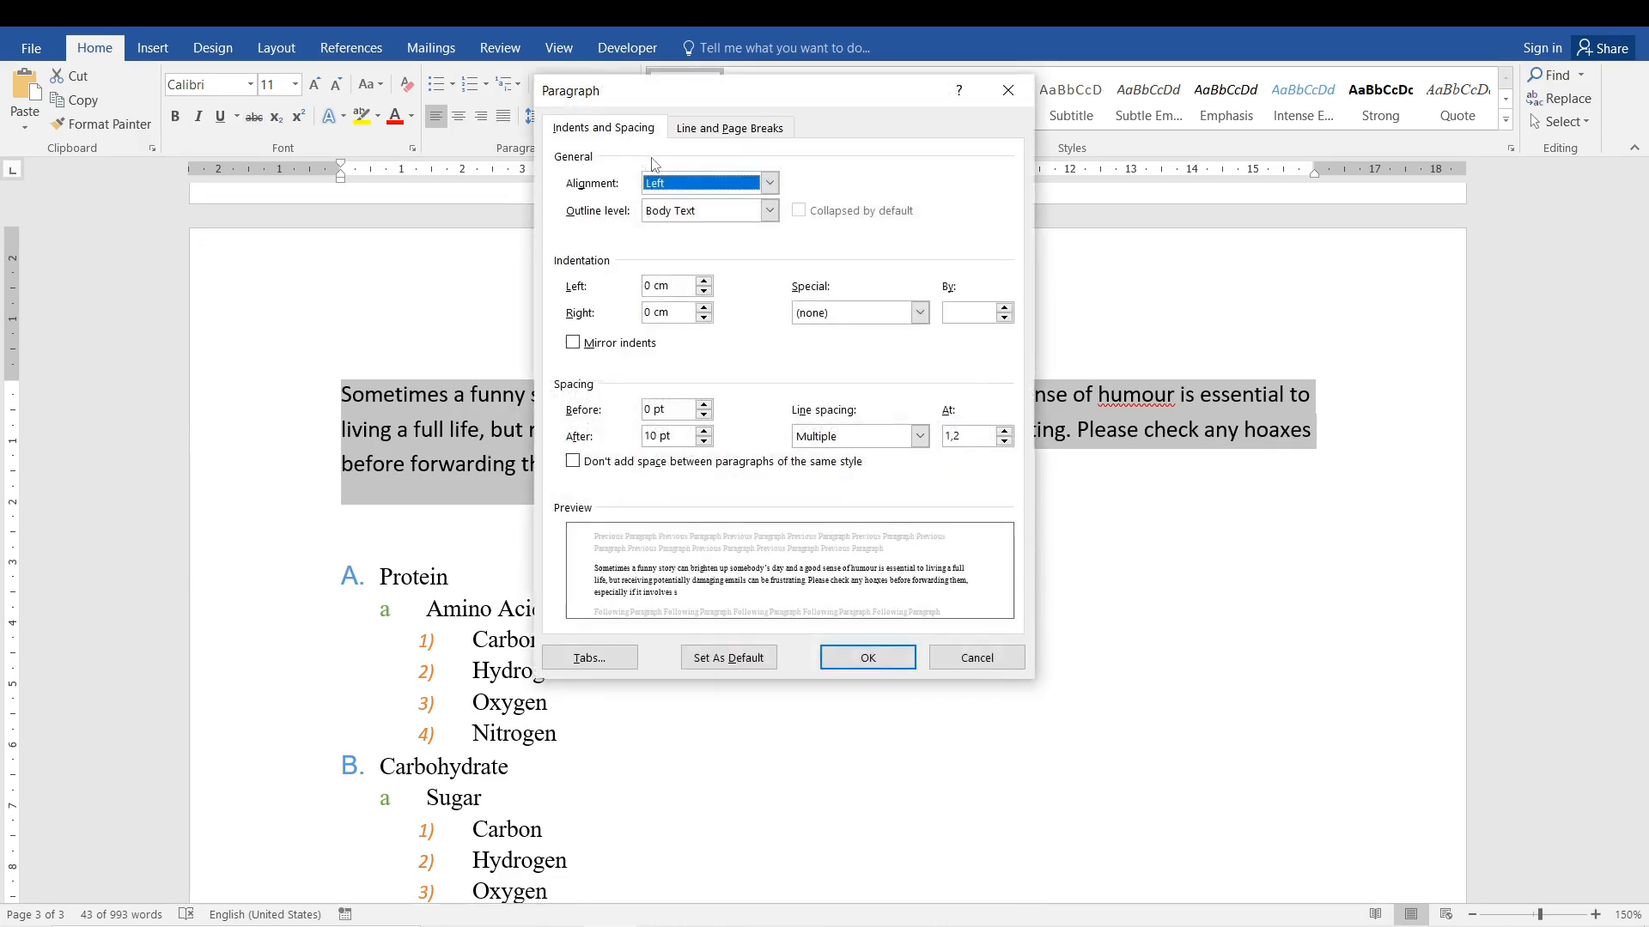
left_click(920, 313)
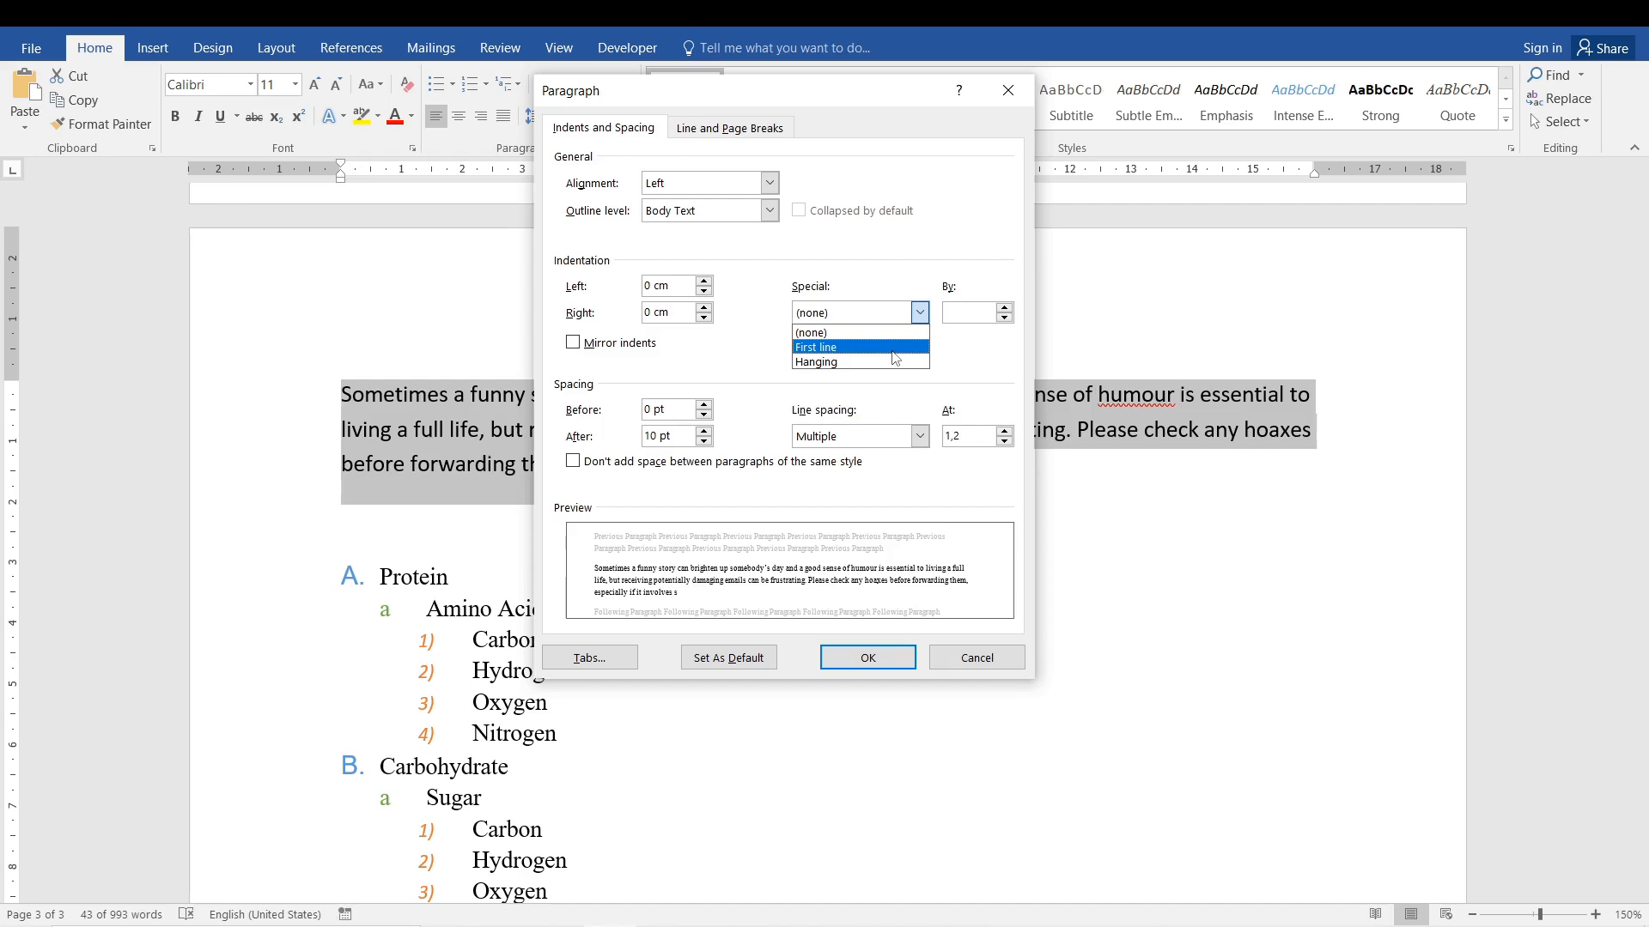
left_click(893, 349)
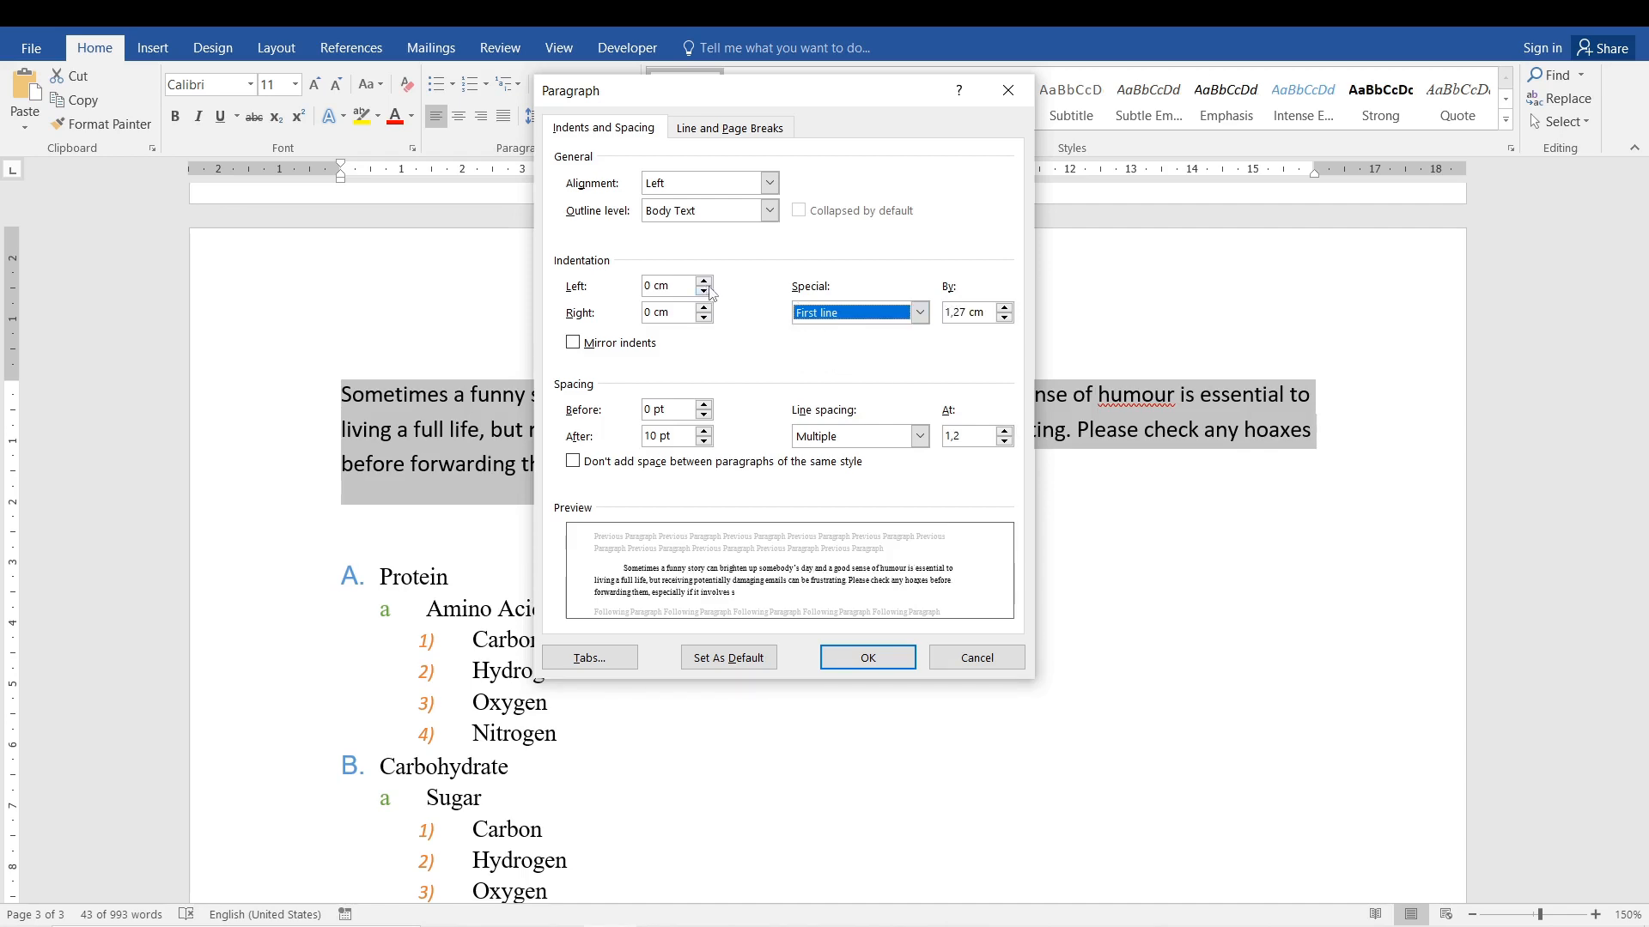
left_click(1004, 307)
left_click(1004, 307)
left_click(1004, 307)
left_click(1004, 308)
left_click(1003, 308)
left_click(1004, 307)
left_click(1004, 307)
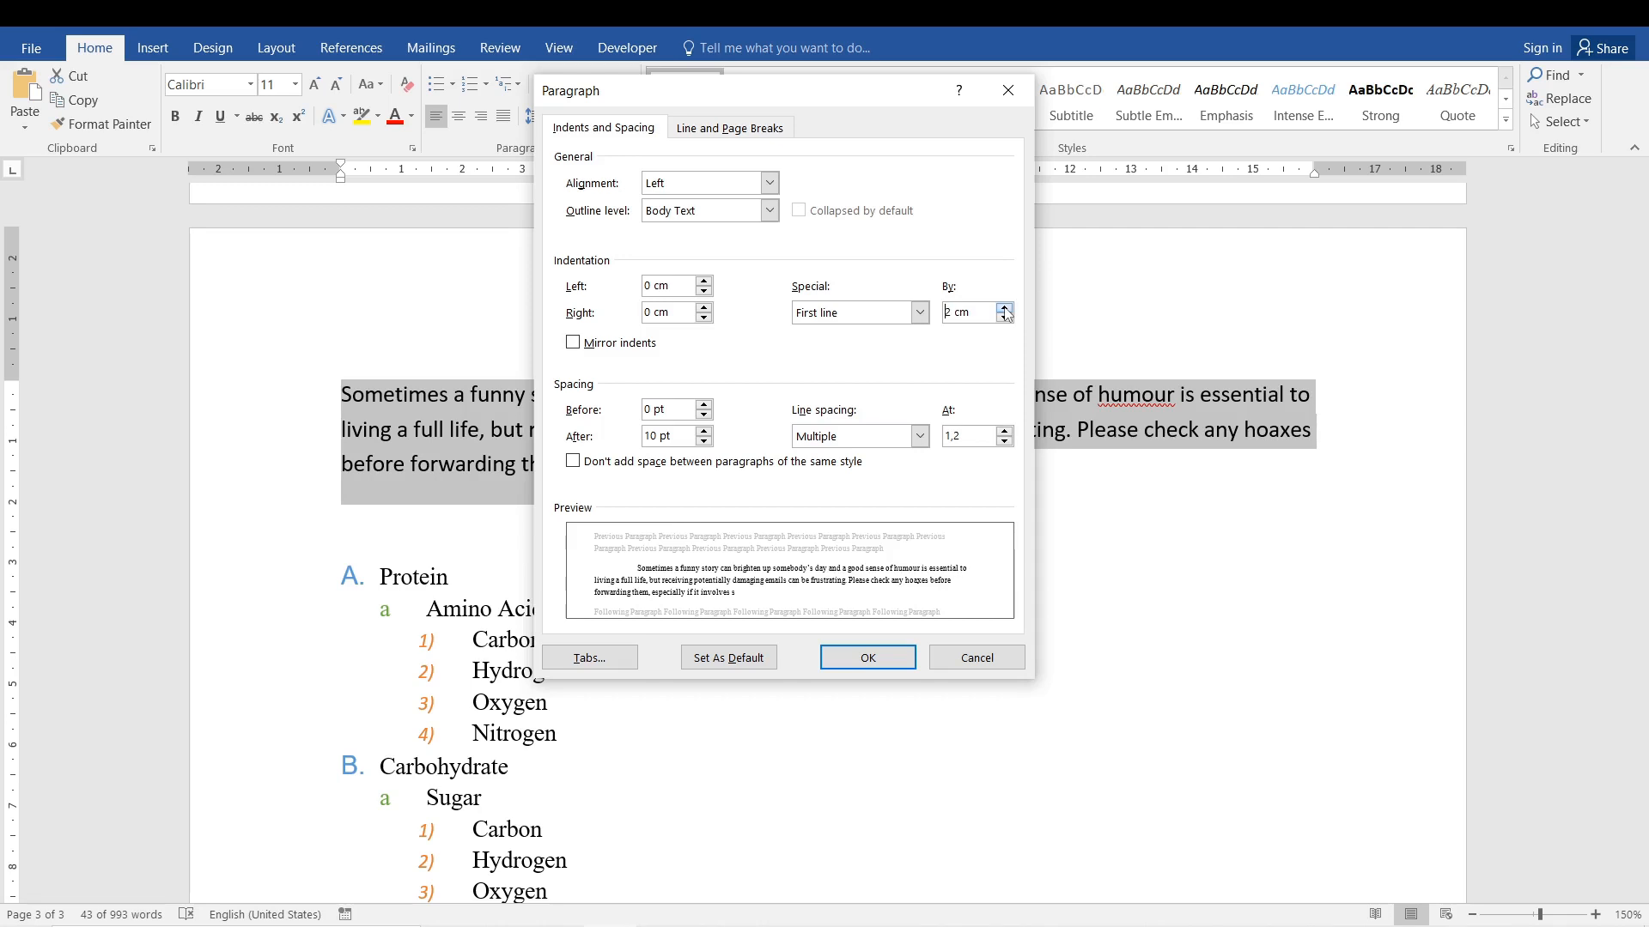
left_click(1003, 308)
left_click(1004, 308)
left_click(1004, 308)
left_click(1004, 307)
left_click(1004, 308)
left_click(1004, 308)
left_click(1005, 308)
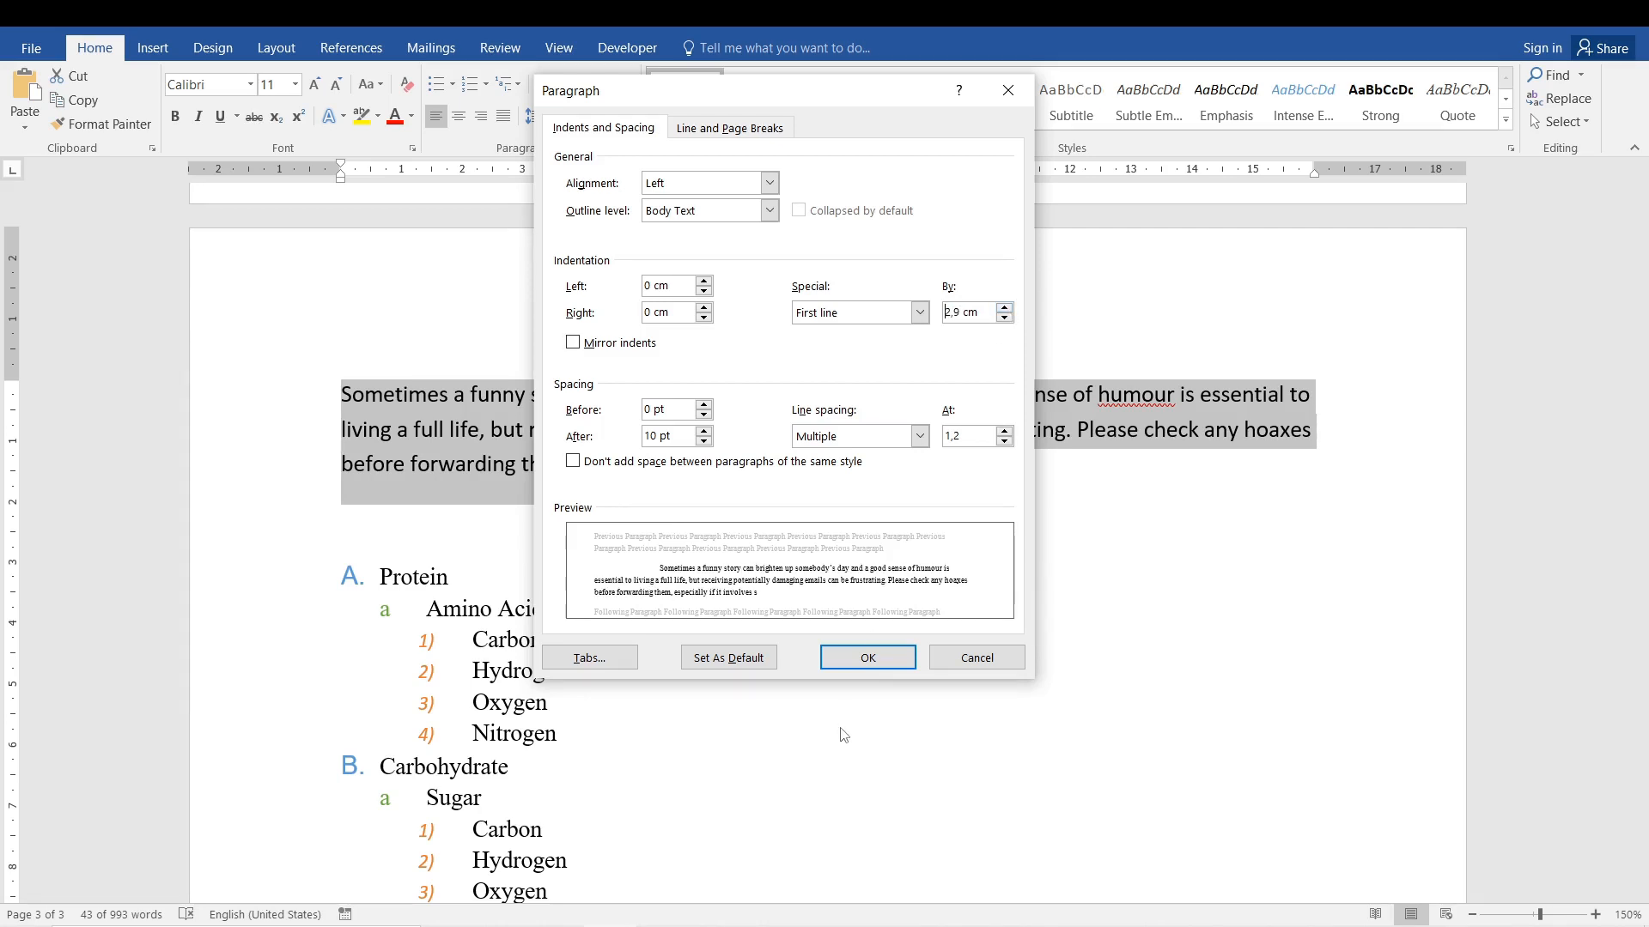
left_click(1004, 307)
left_click(845, 655)
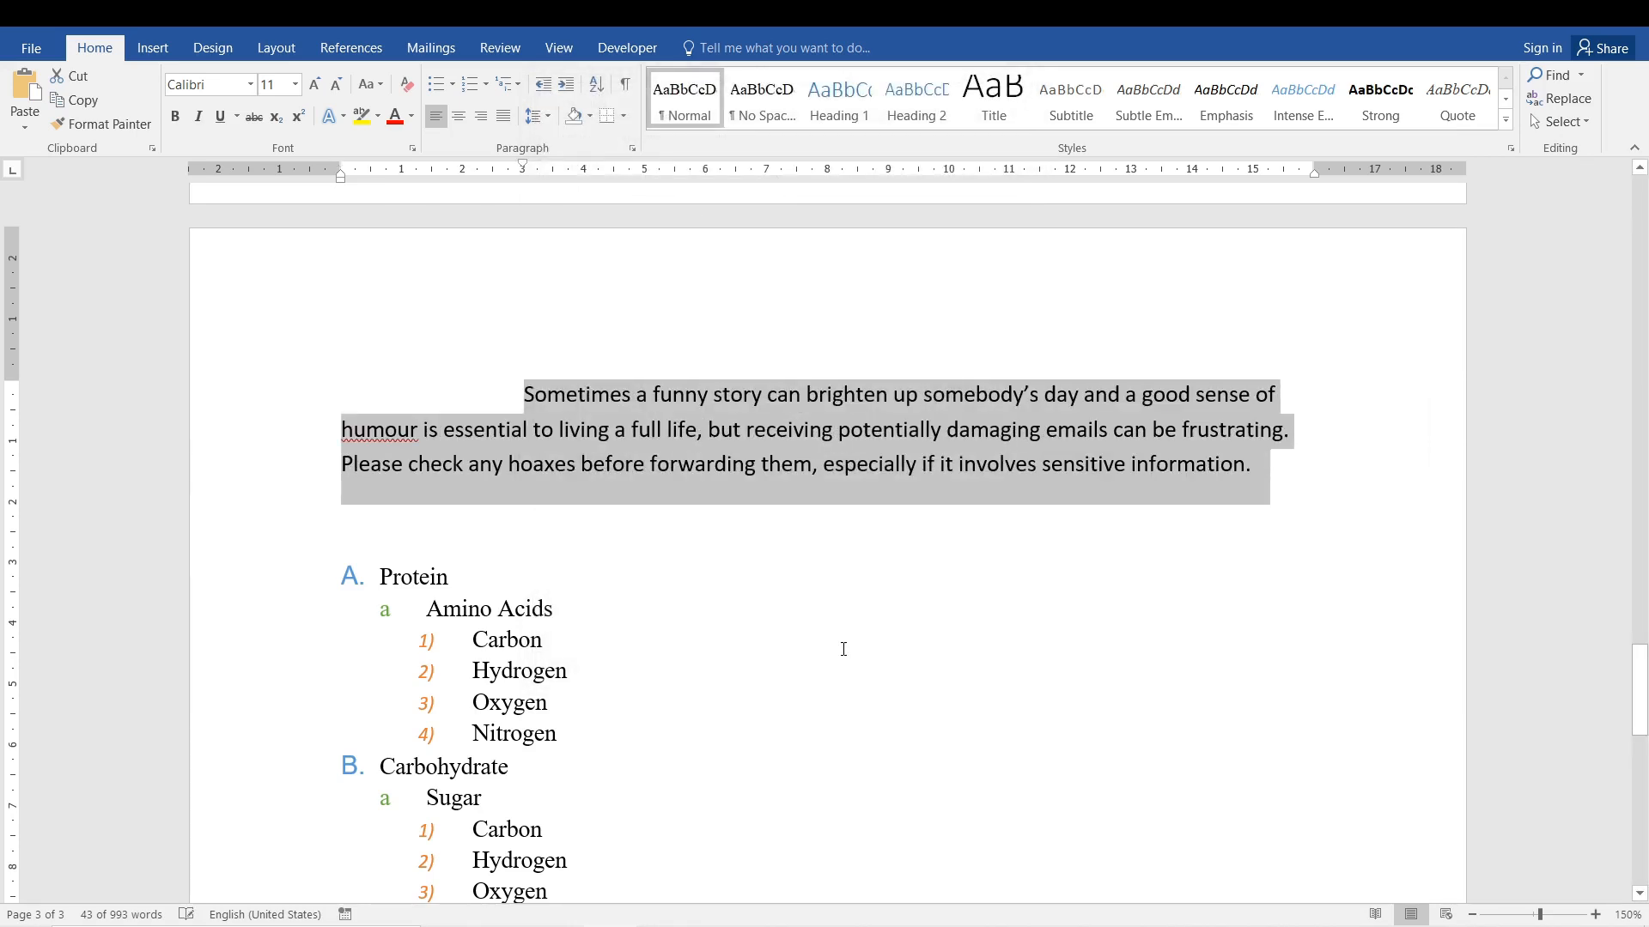
left_click(606, 468)
left_click_drag(526, 399, 784, 466)
left_click(784, 467)
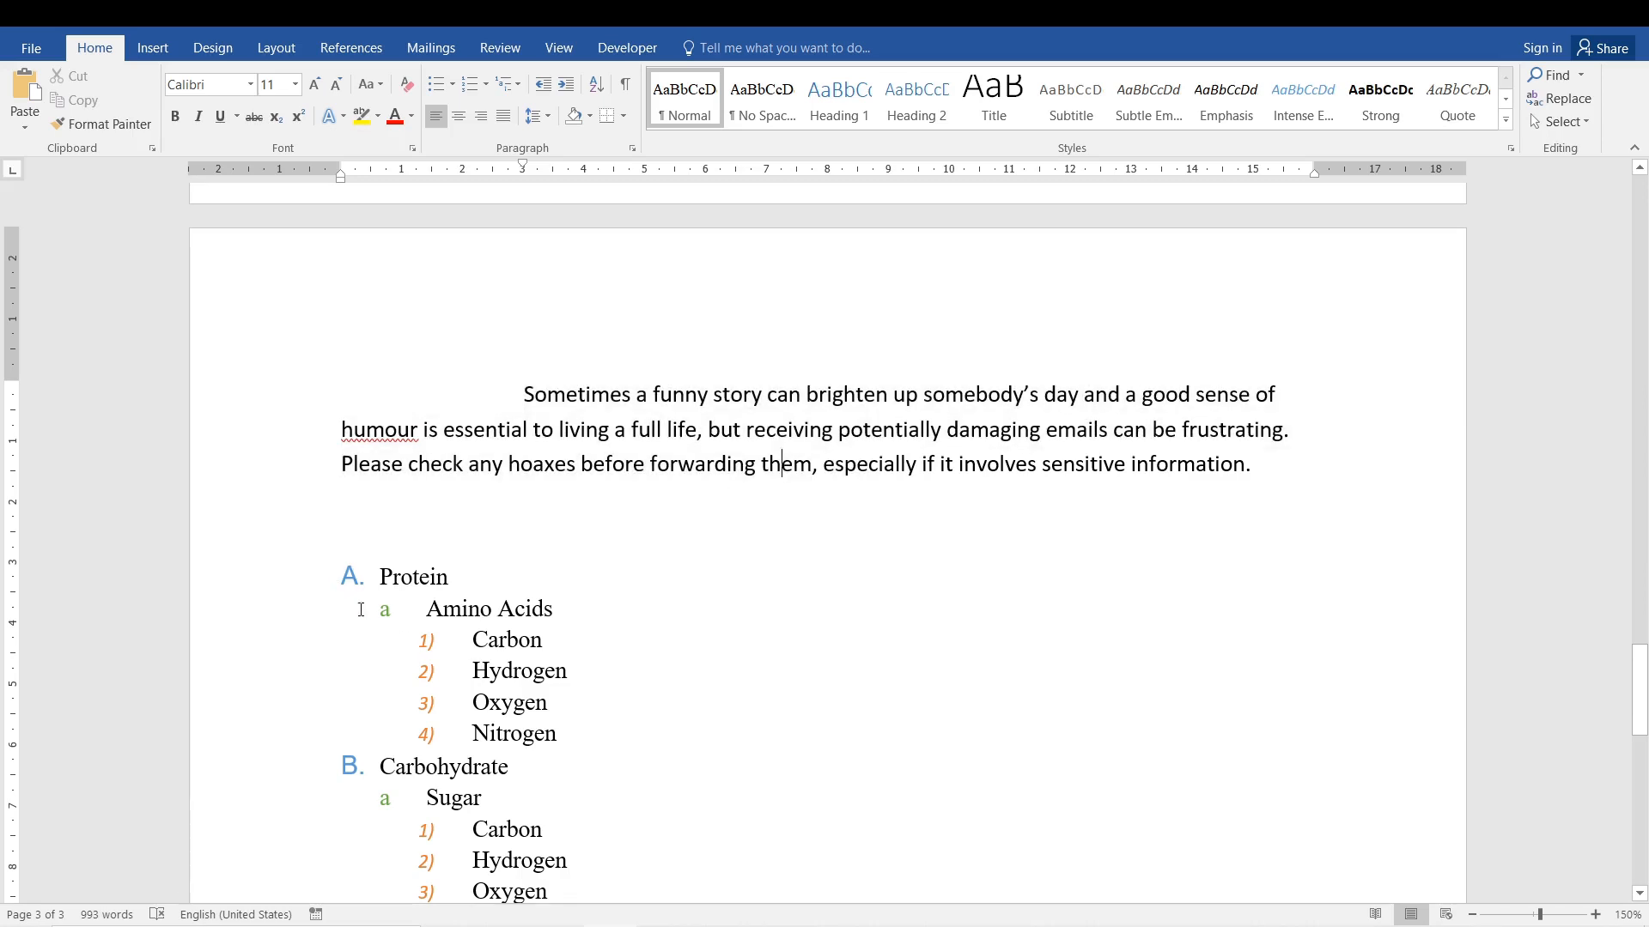
Delete the whole nutrient list, from Protein to the last Oxygen, and add an empty line below the paragraph.
left_click_drag(379, 578, 556, 575)
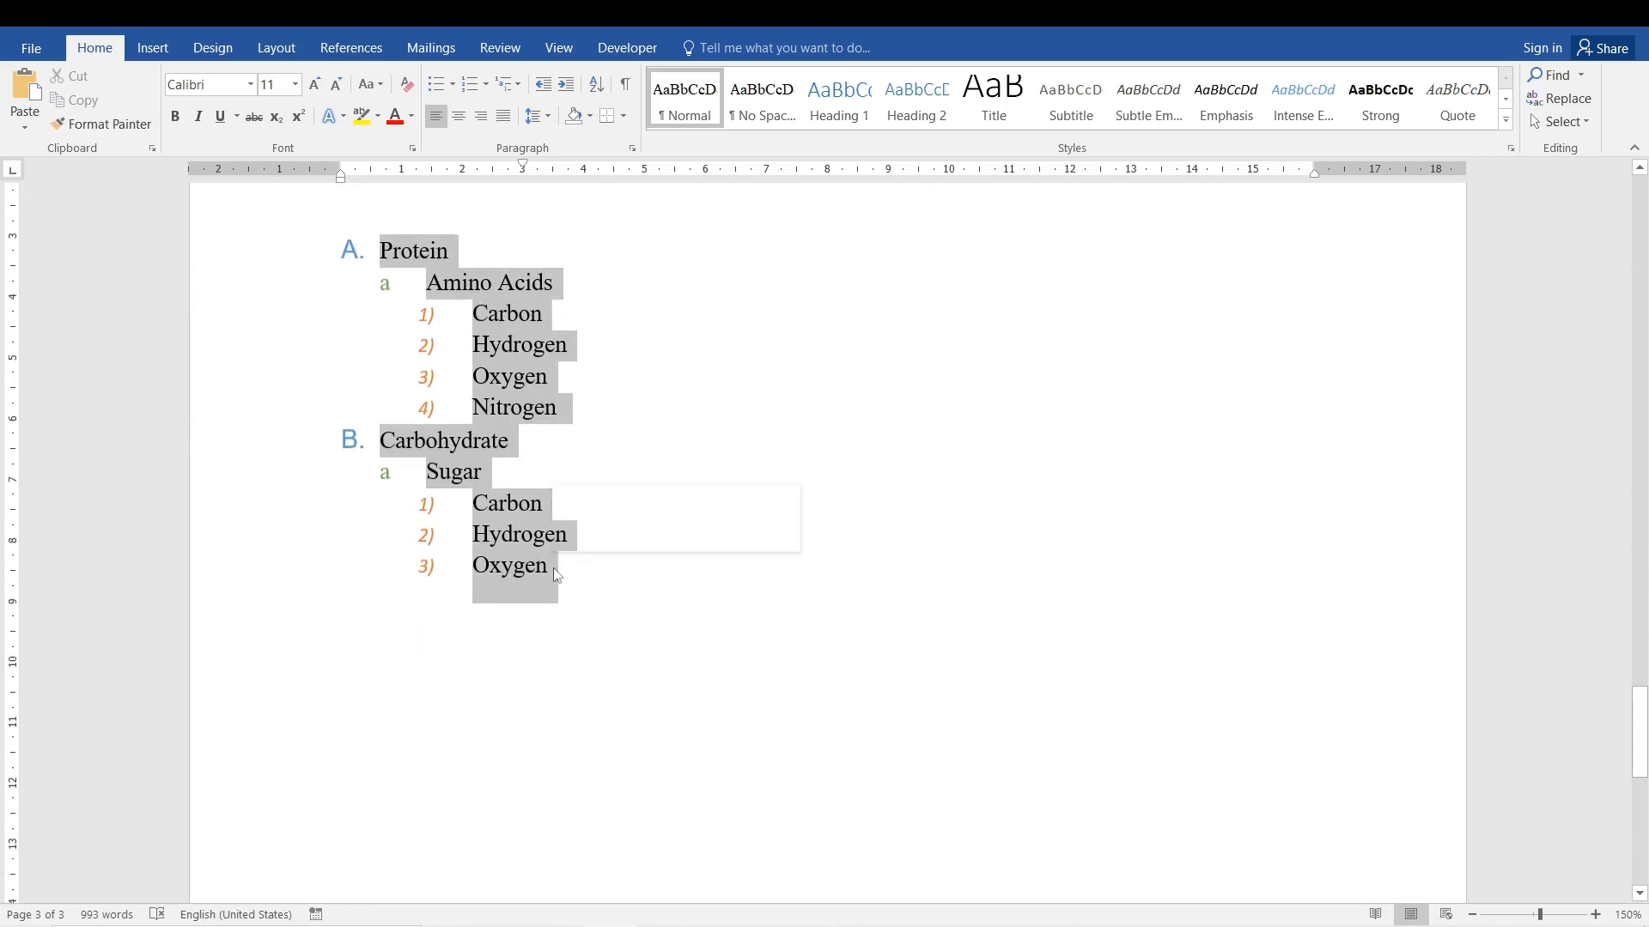
key("Delete")
key("Up")
key("Up")
key("Up")
key("Up")
key("Up")
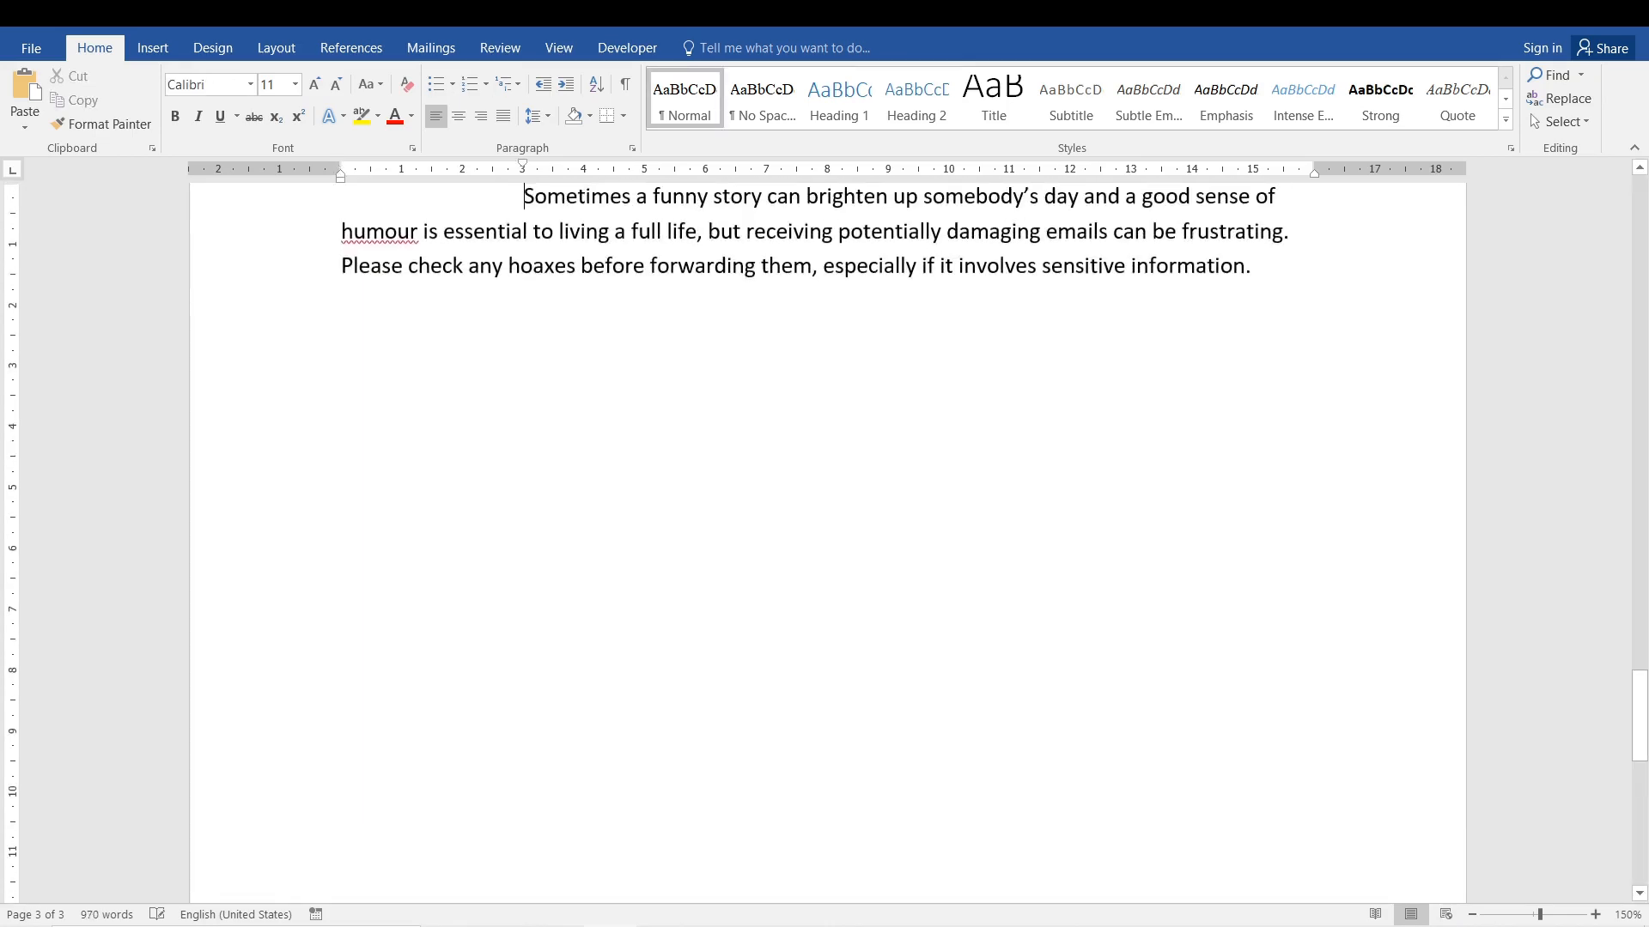
key("Down")
key("Down")
key("Down")
key("Down")
key("Down")
key("Return")
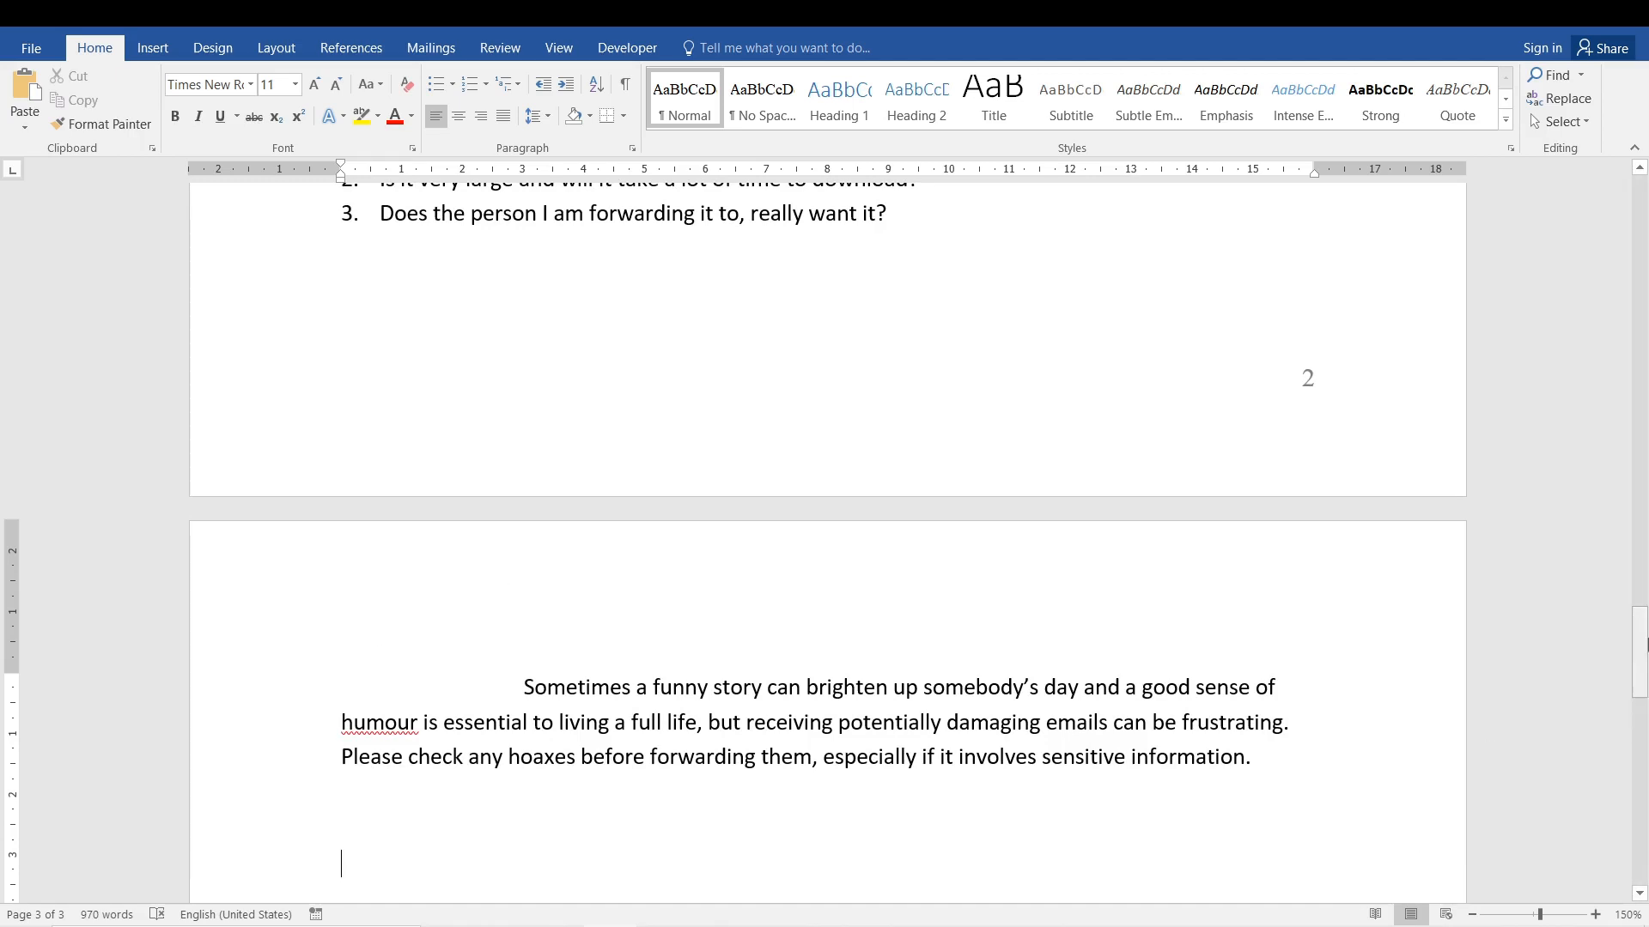
Colour the "Sometimes a funny story" paragraph's text in the theme blue and correct "humour" to "humor" with the suggested spelling.
left_click_drag(1640, 653, 1640, 687)
left_click(1003, 440)
triple_click(1003, 439)
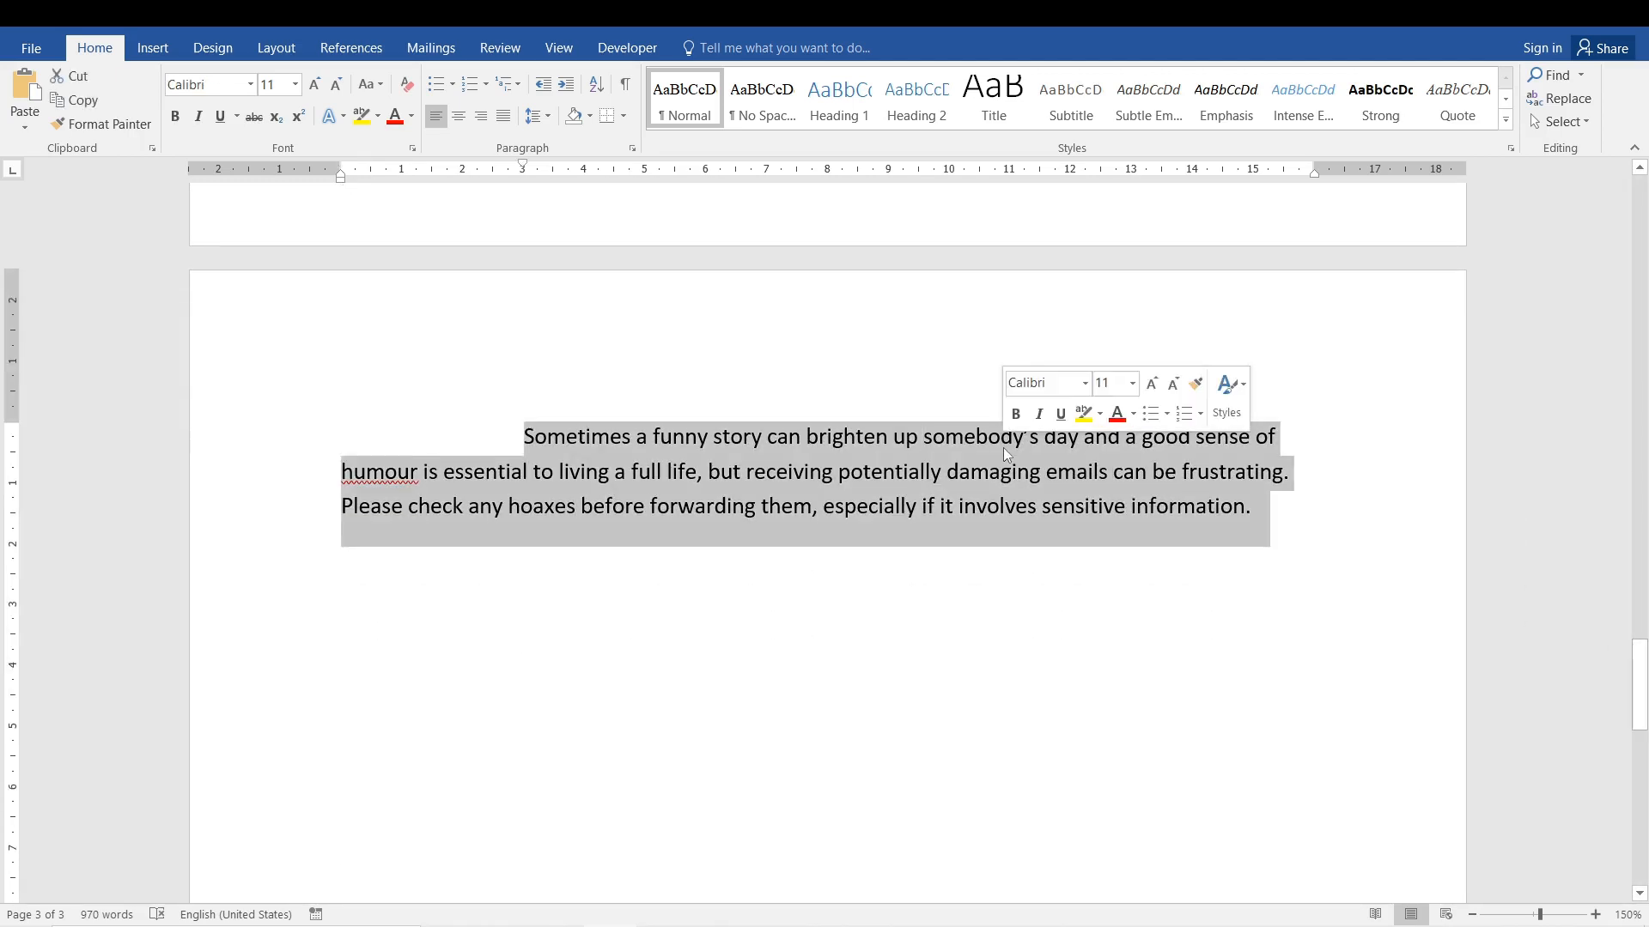
left_click(411, 117)
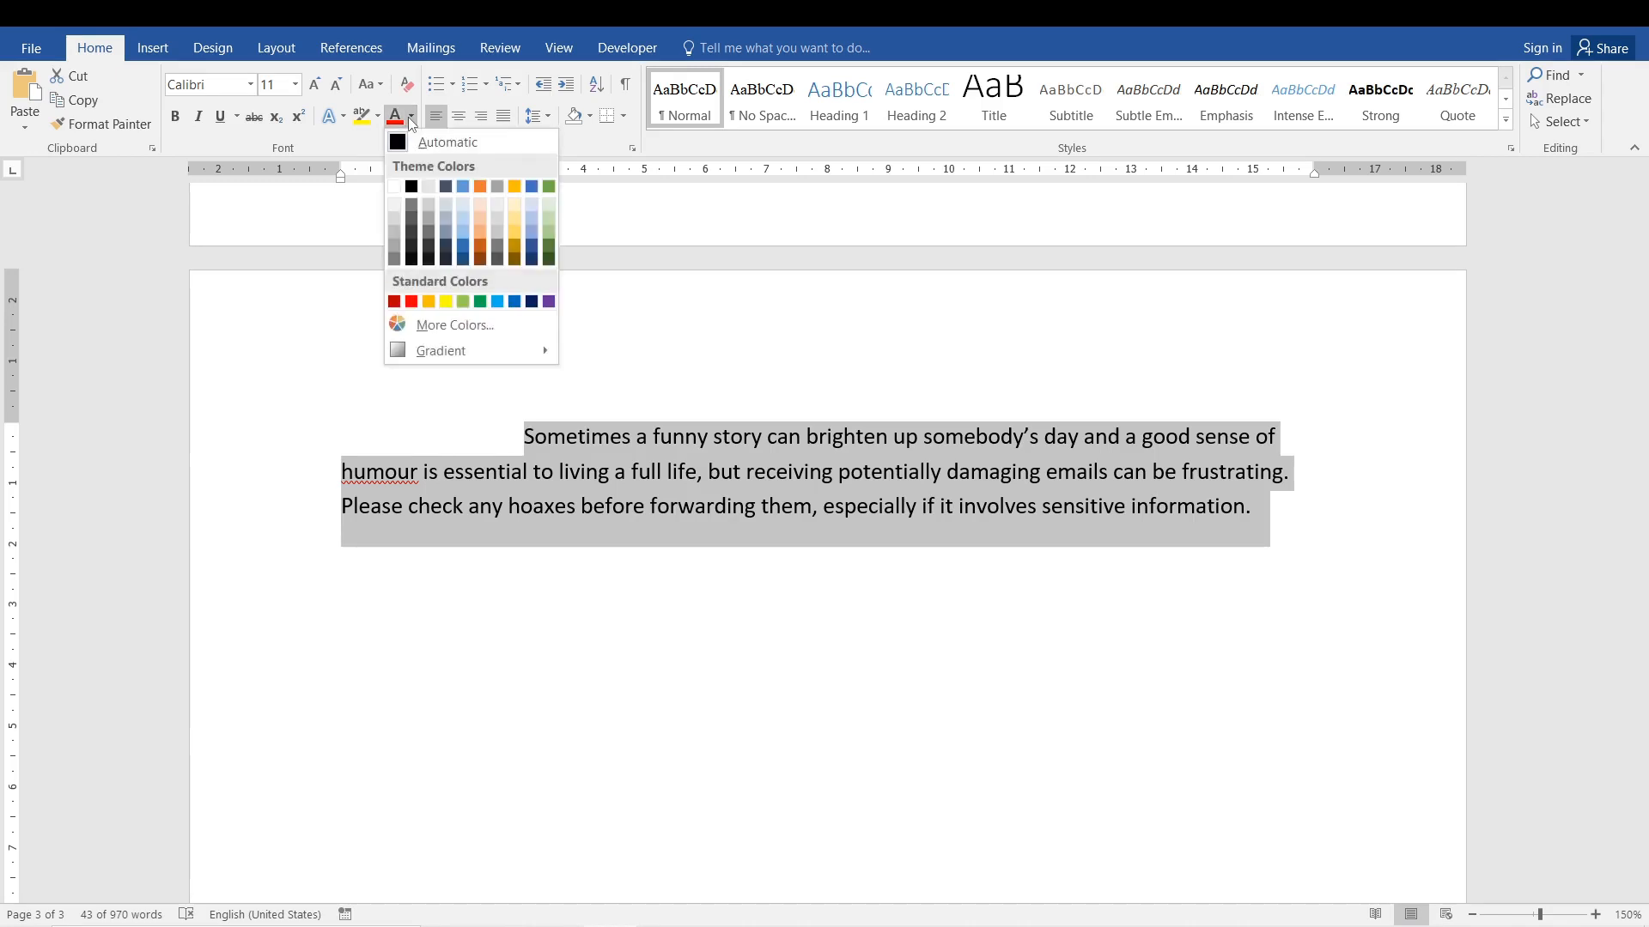
left_click(463, 187)
left_click(720, 472)
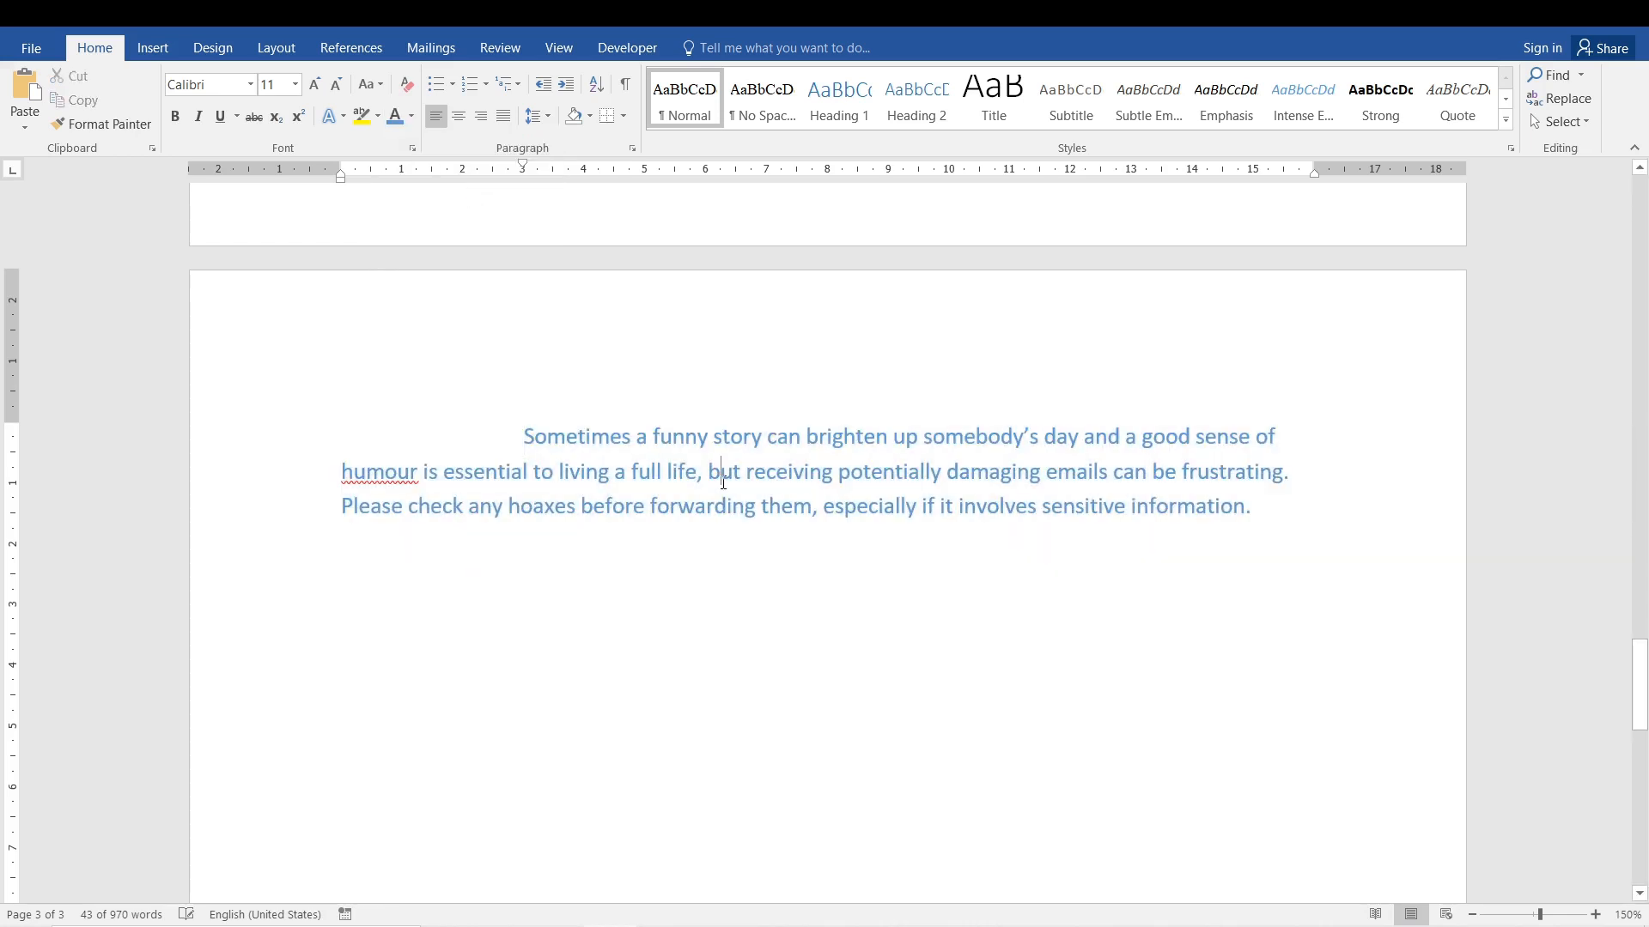
right_click(397, 469)
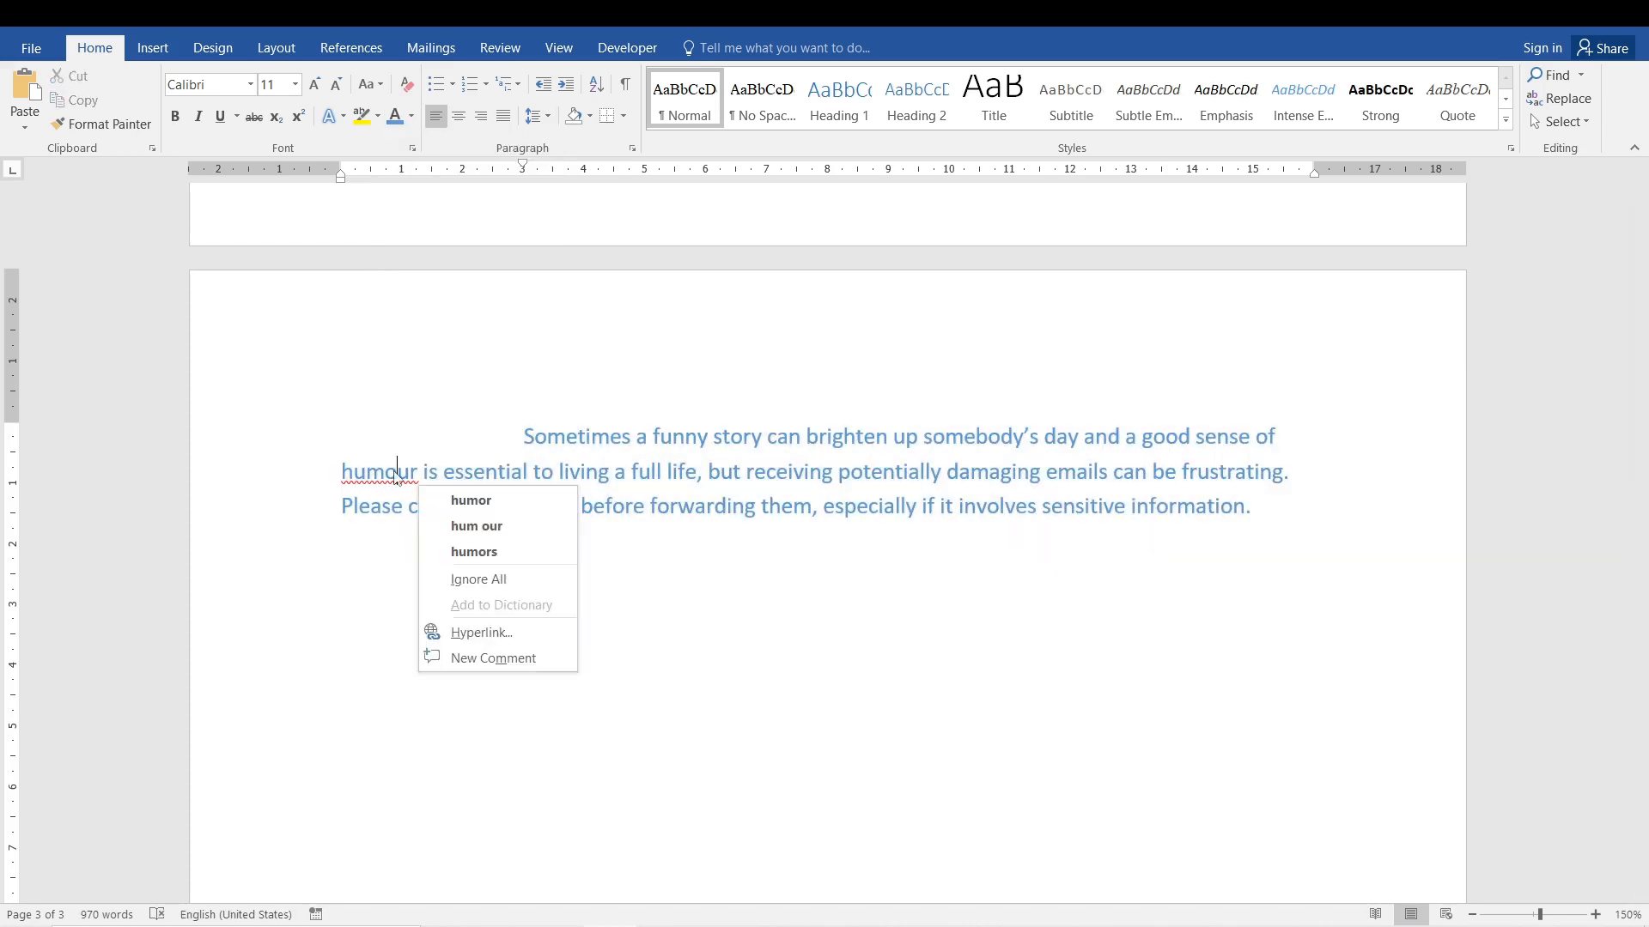
left_click(495, 501)
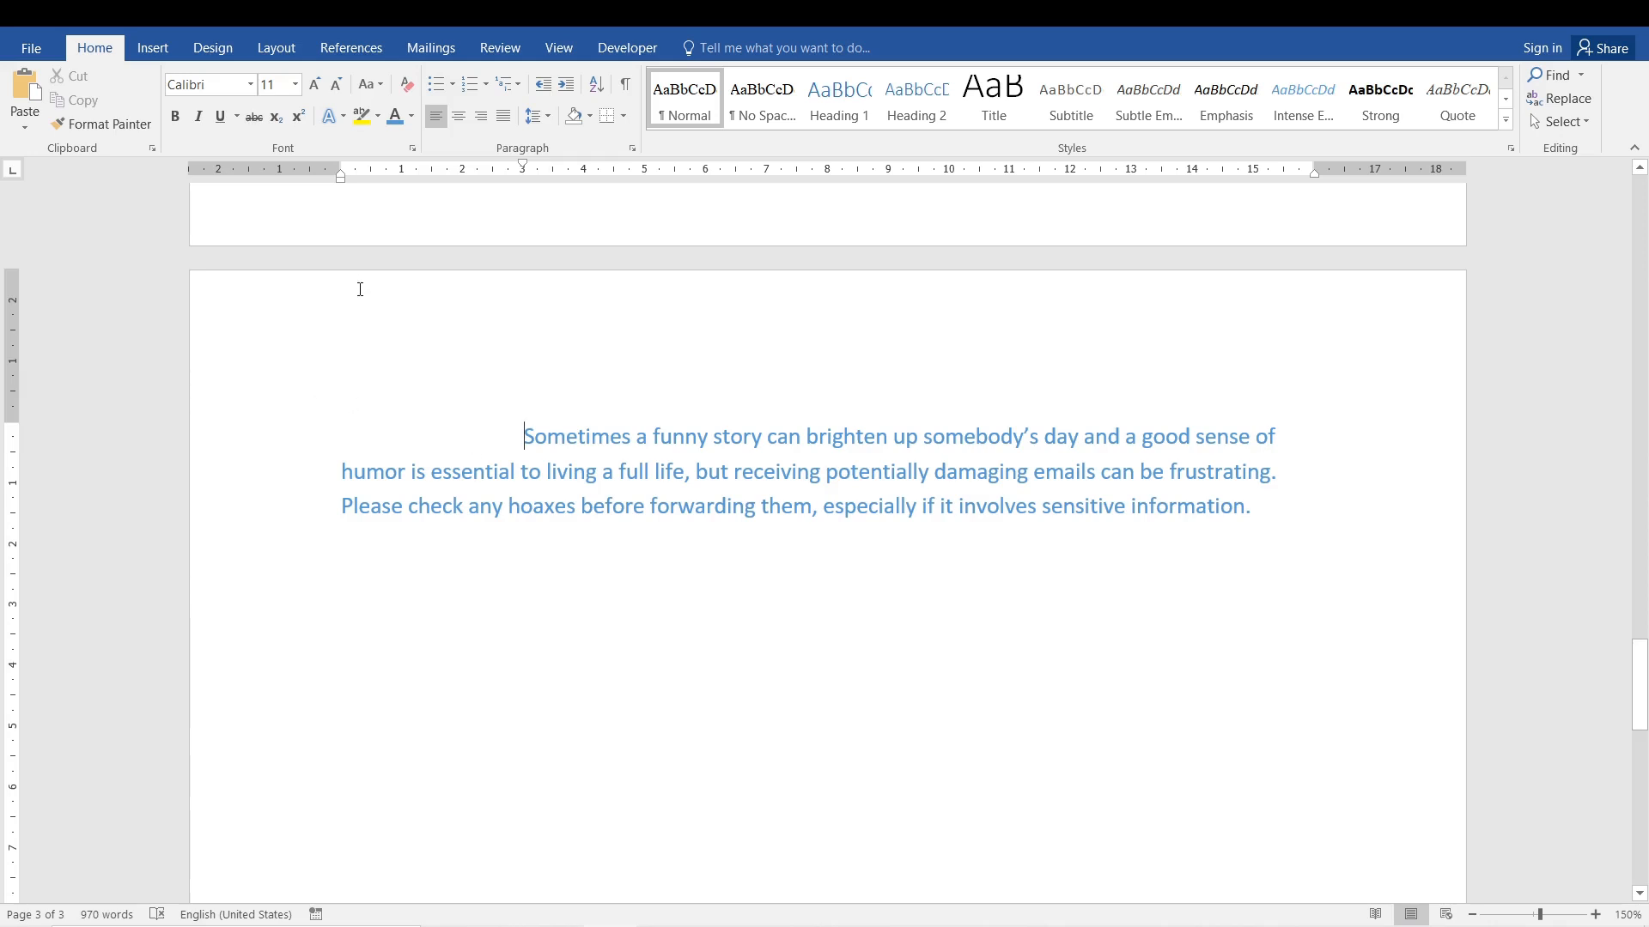
Draw a rectangle about 3 cm wide and 1,7 cm high in the indented space before the paragraph's first line.
left_click(151, 60)
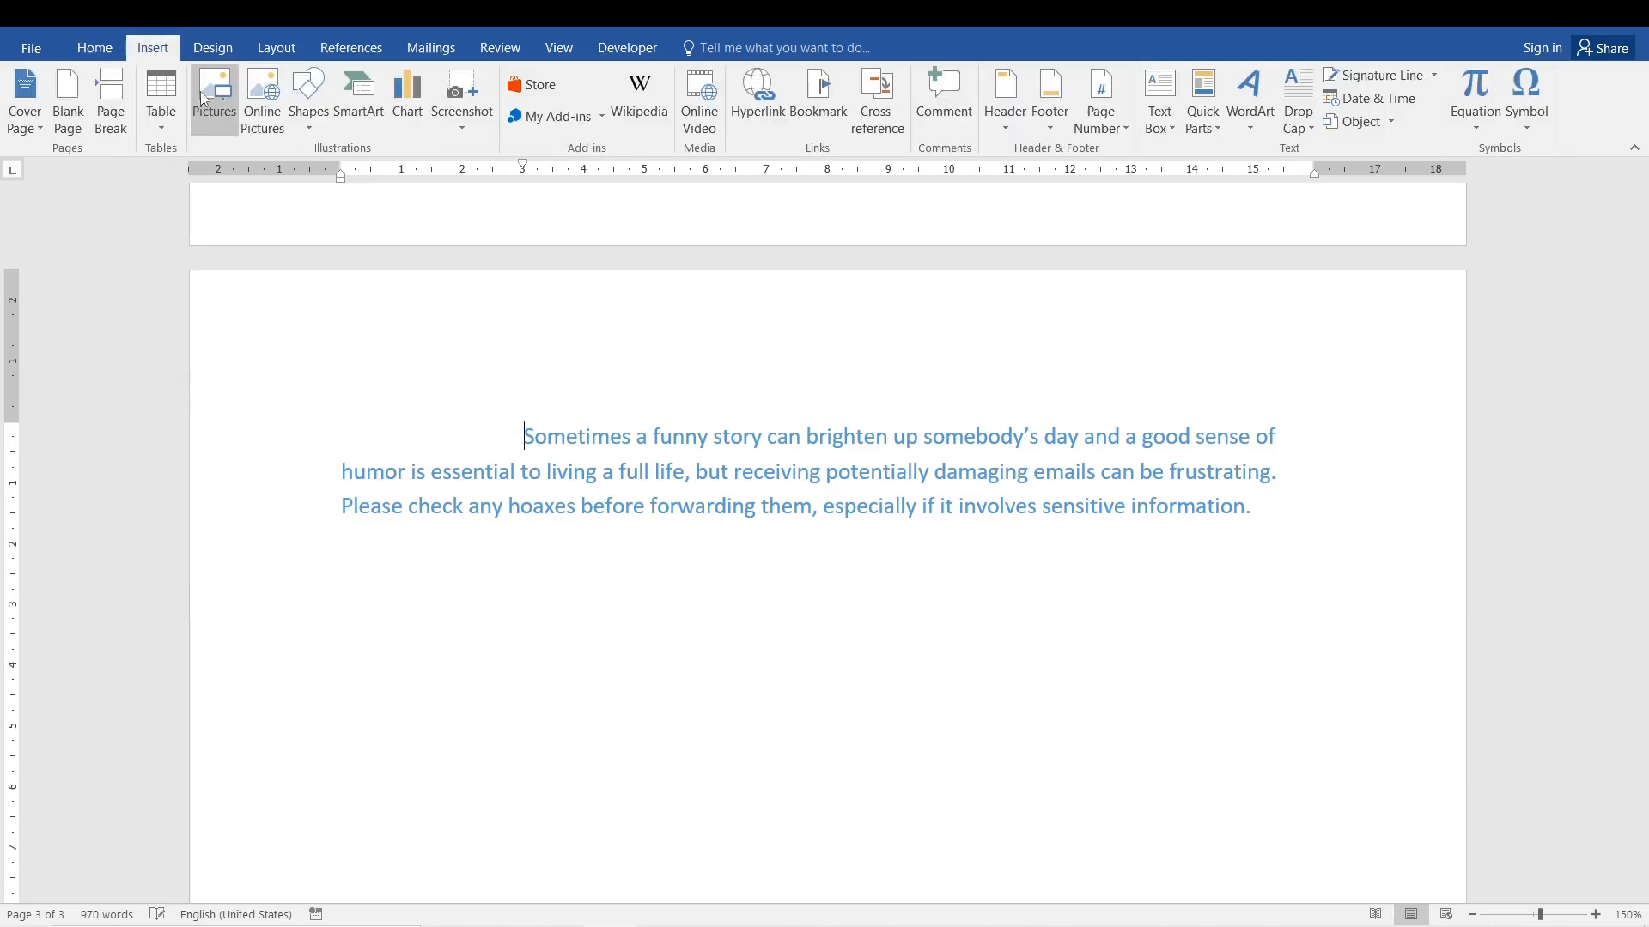
left_click(324, 115)
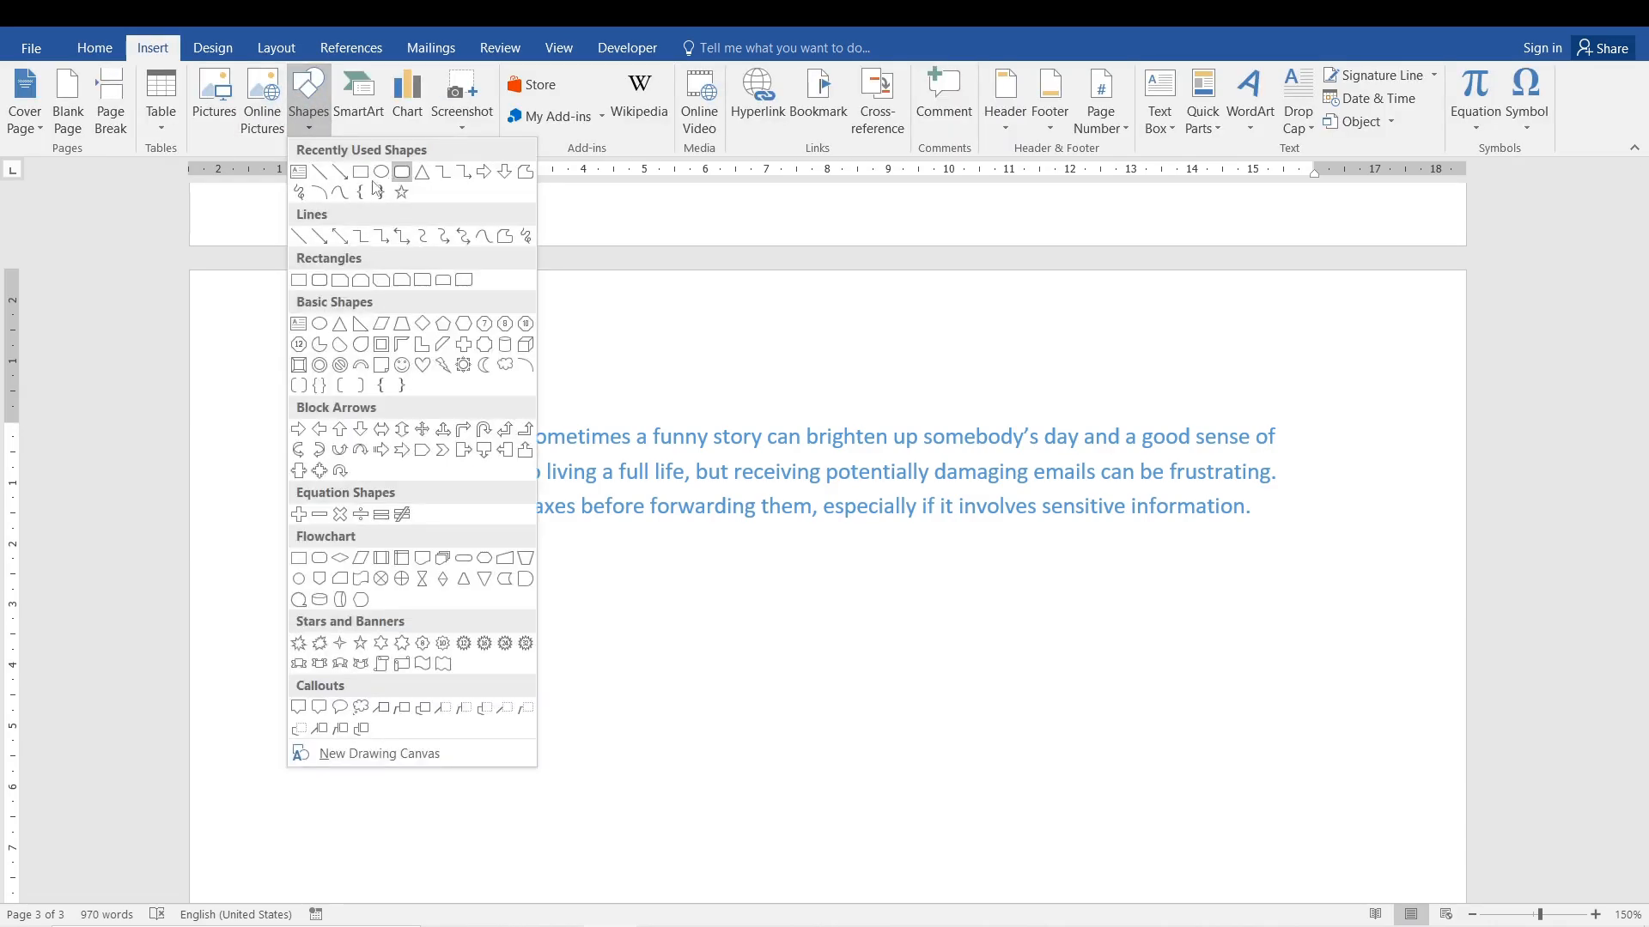
left_click(366, 174)
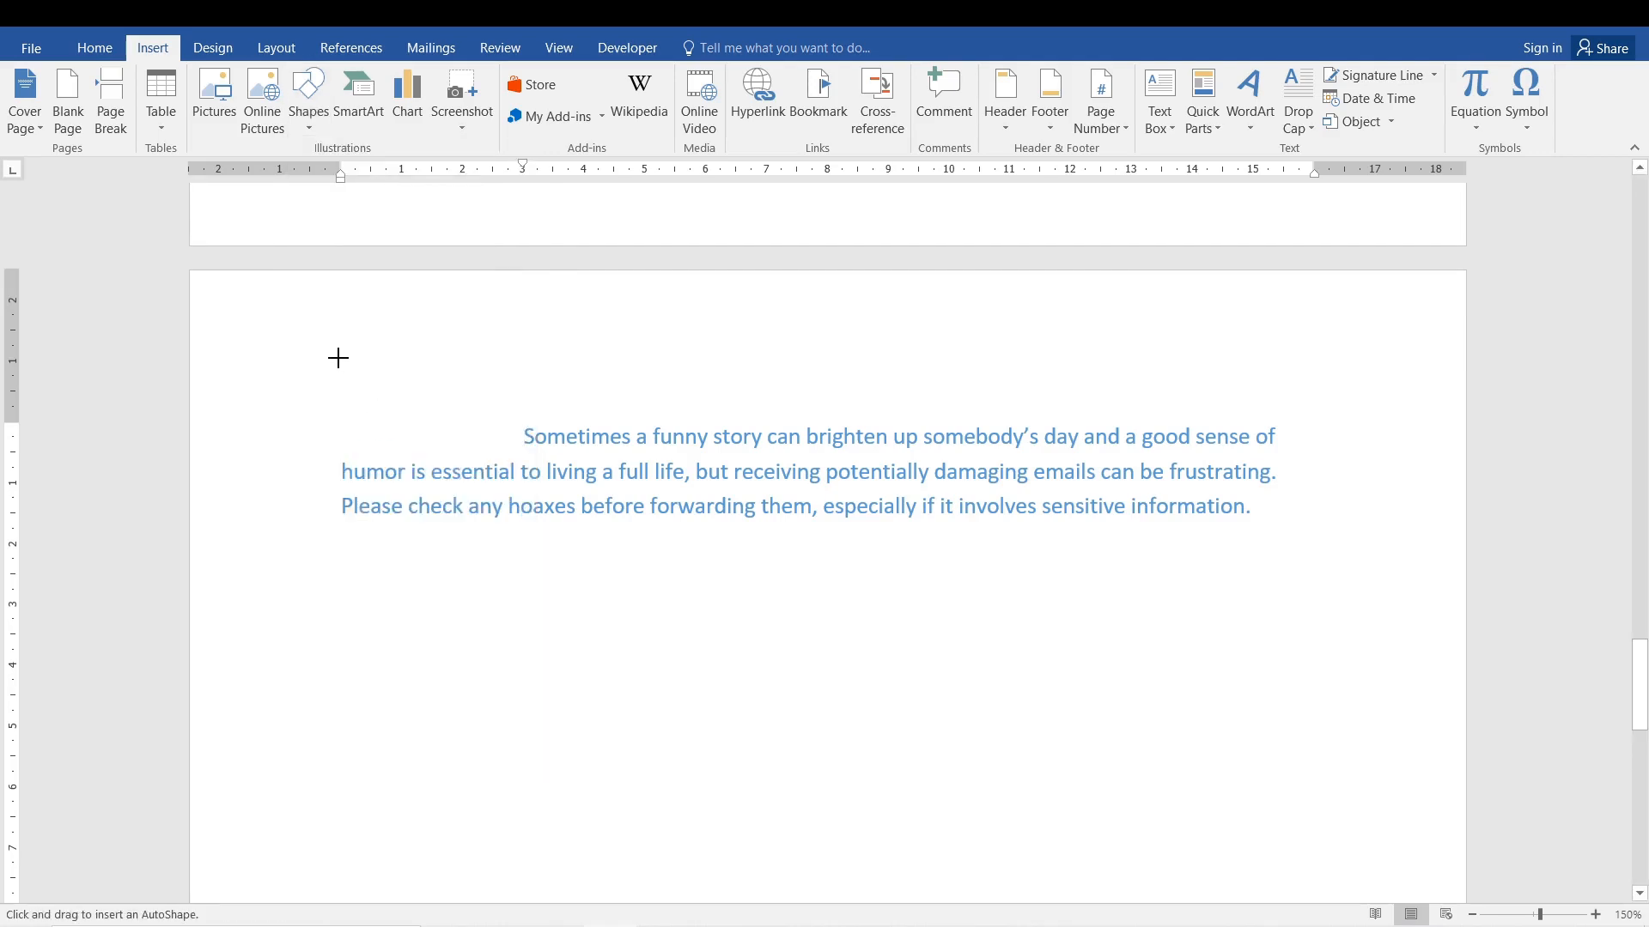
left_click_drag(333, 353, 517, 454)
left_click(633, 421)
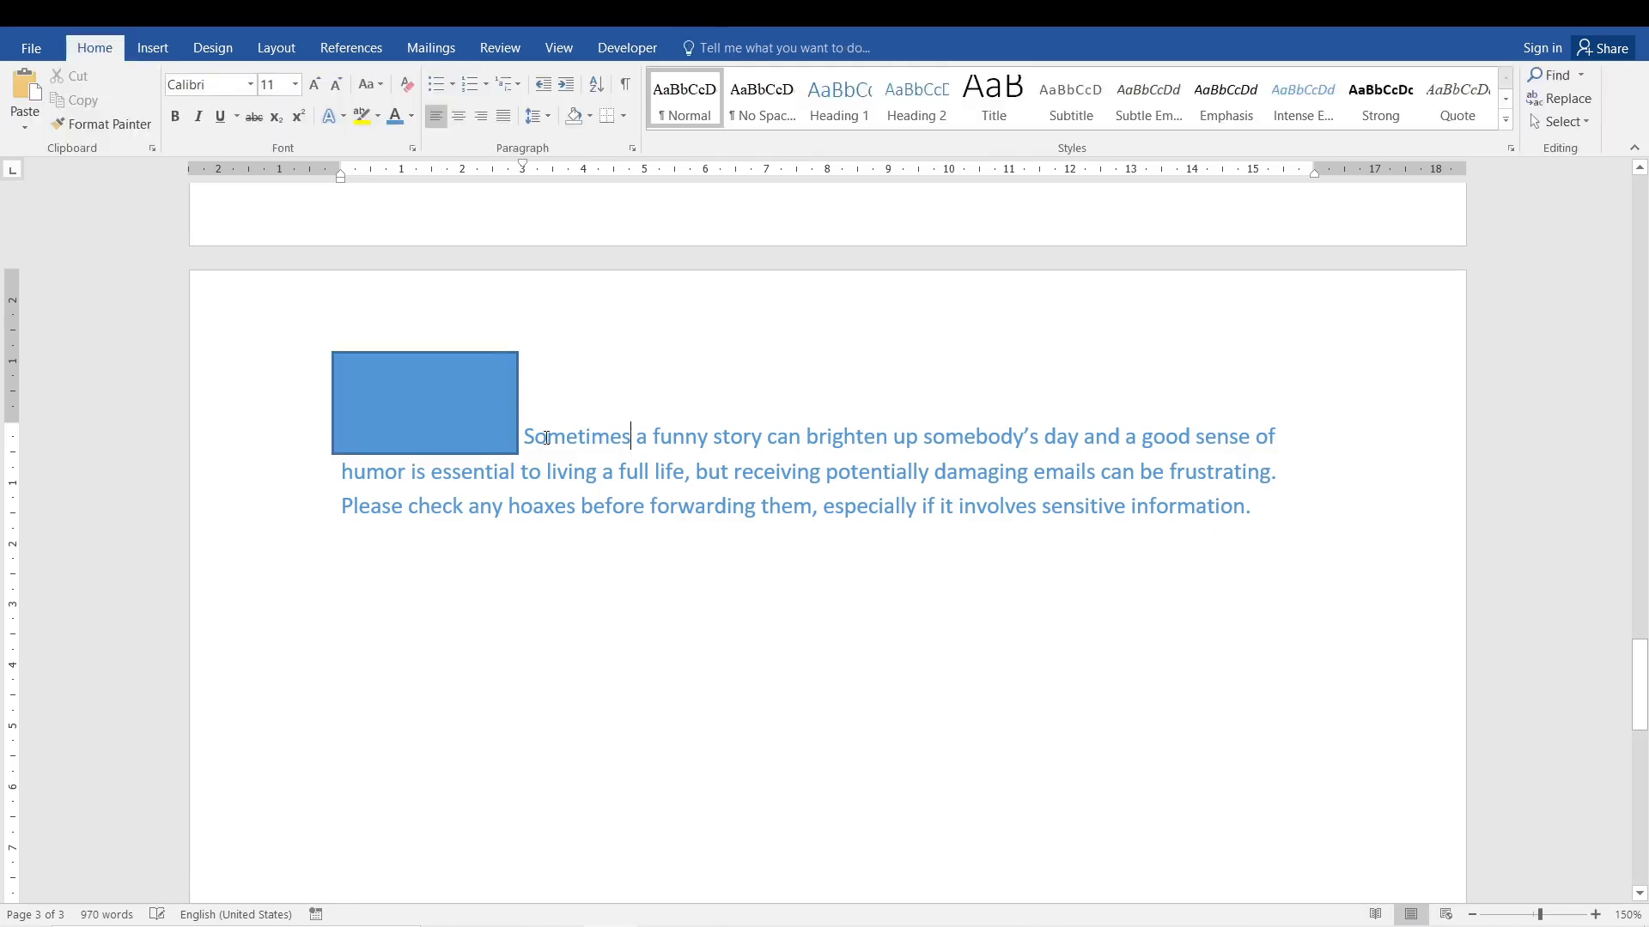
Apply the preset shape style with white fill and green outline to the rectangle.
left_click(481, 435)
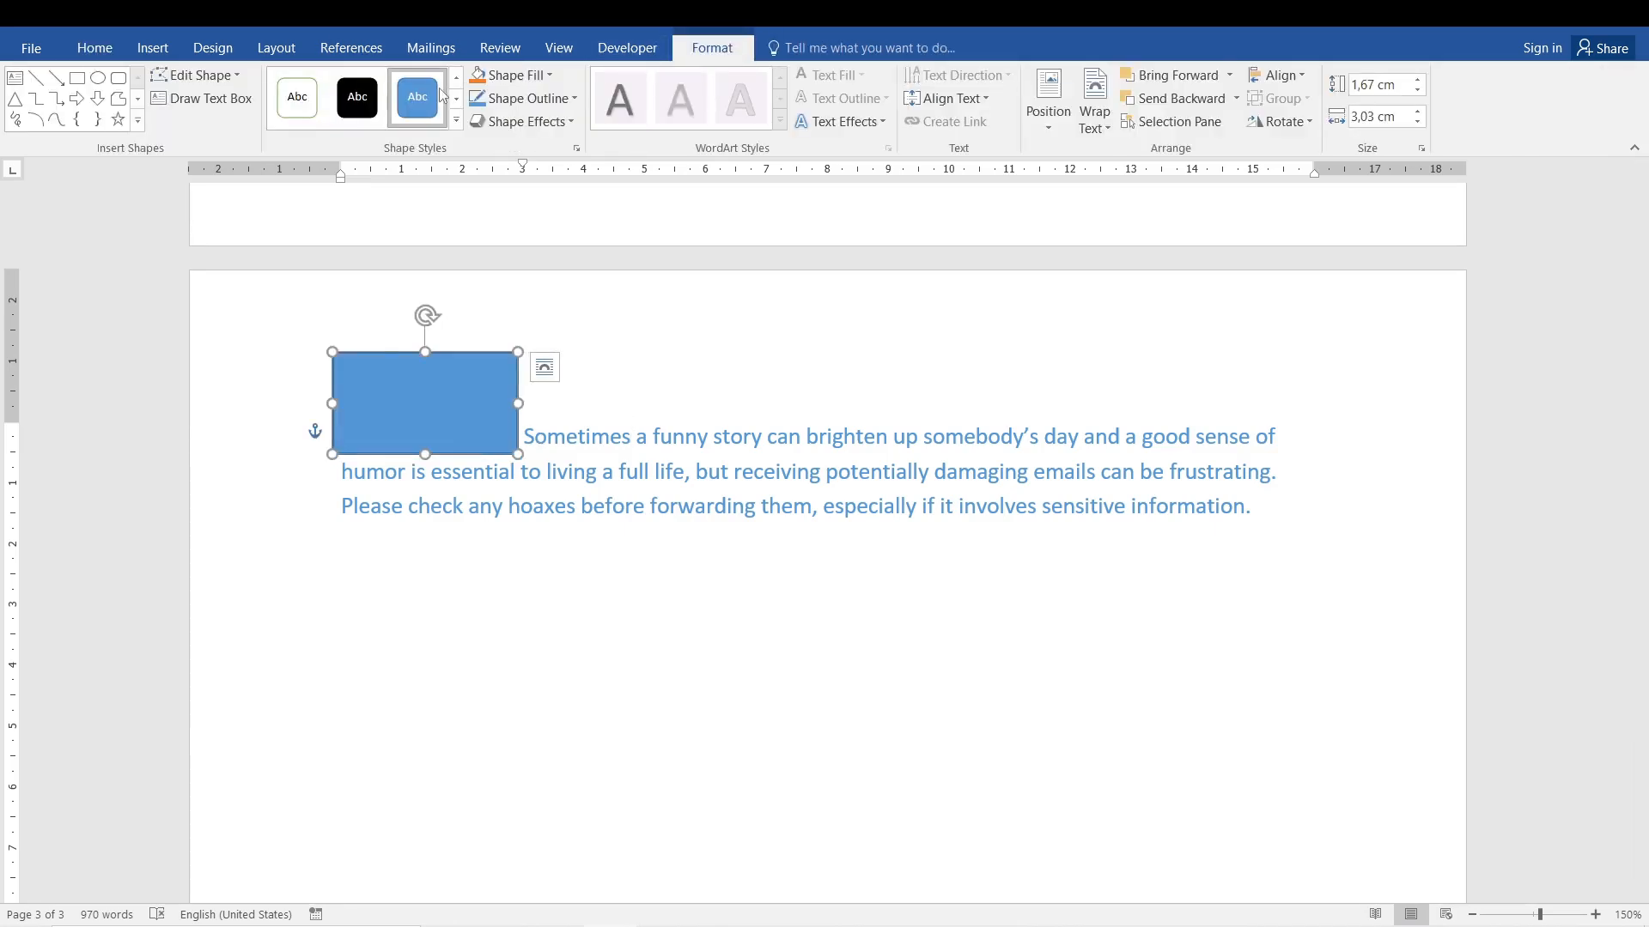
left_click(310, 107)
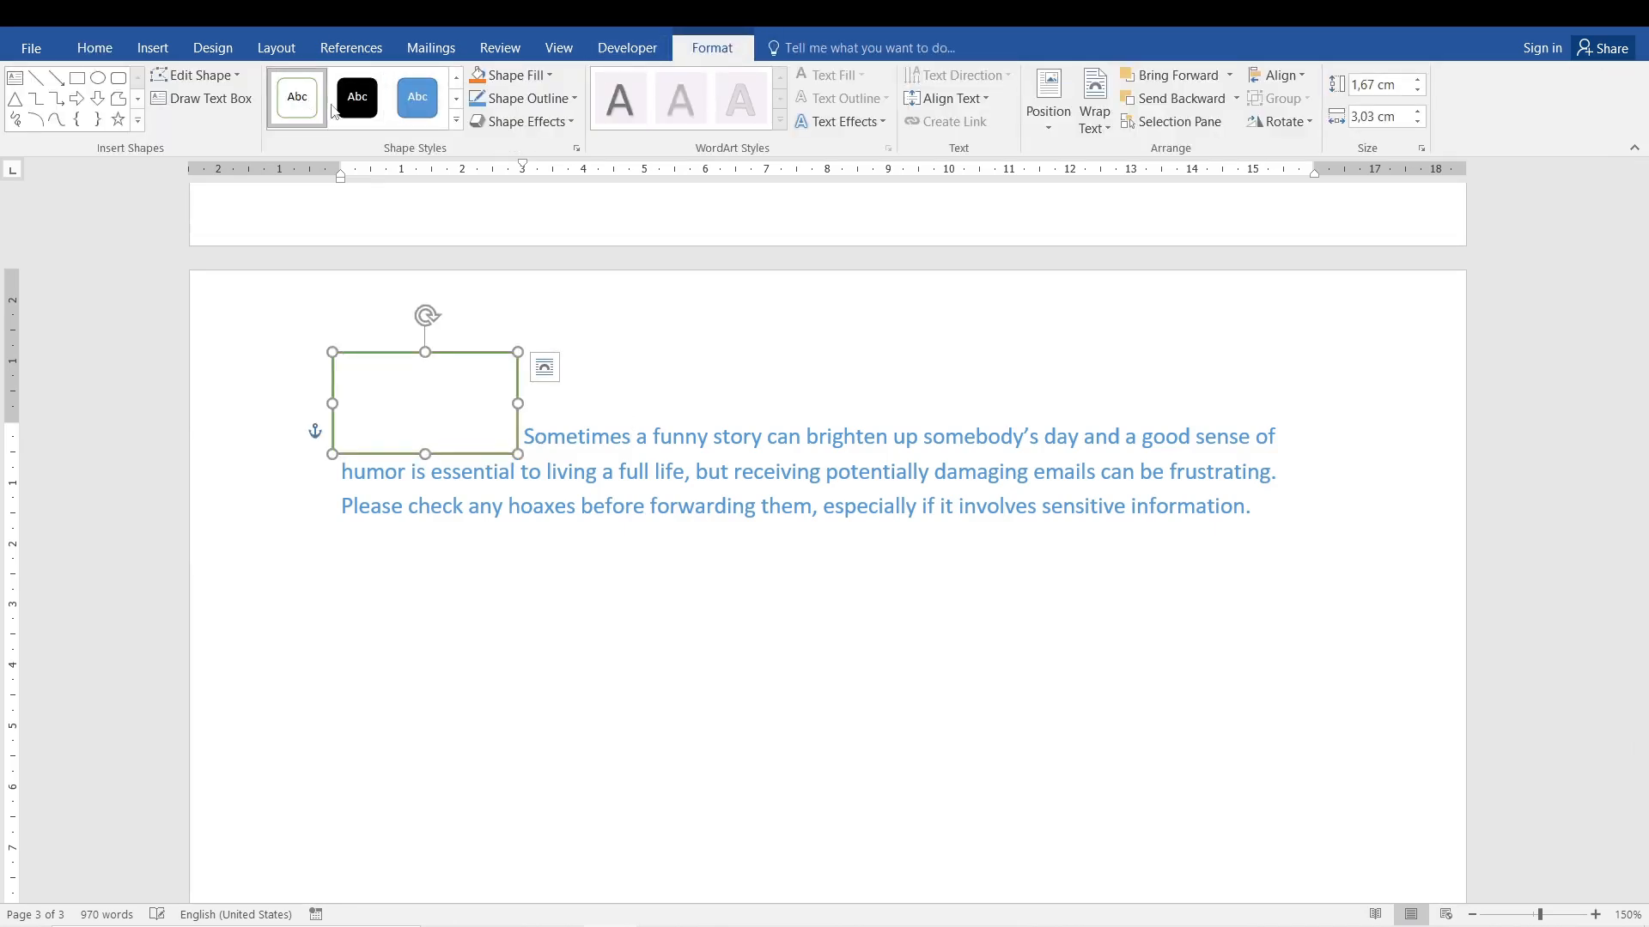
left_click(631, 471)
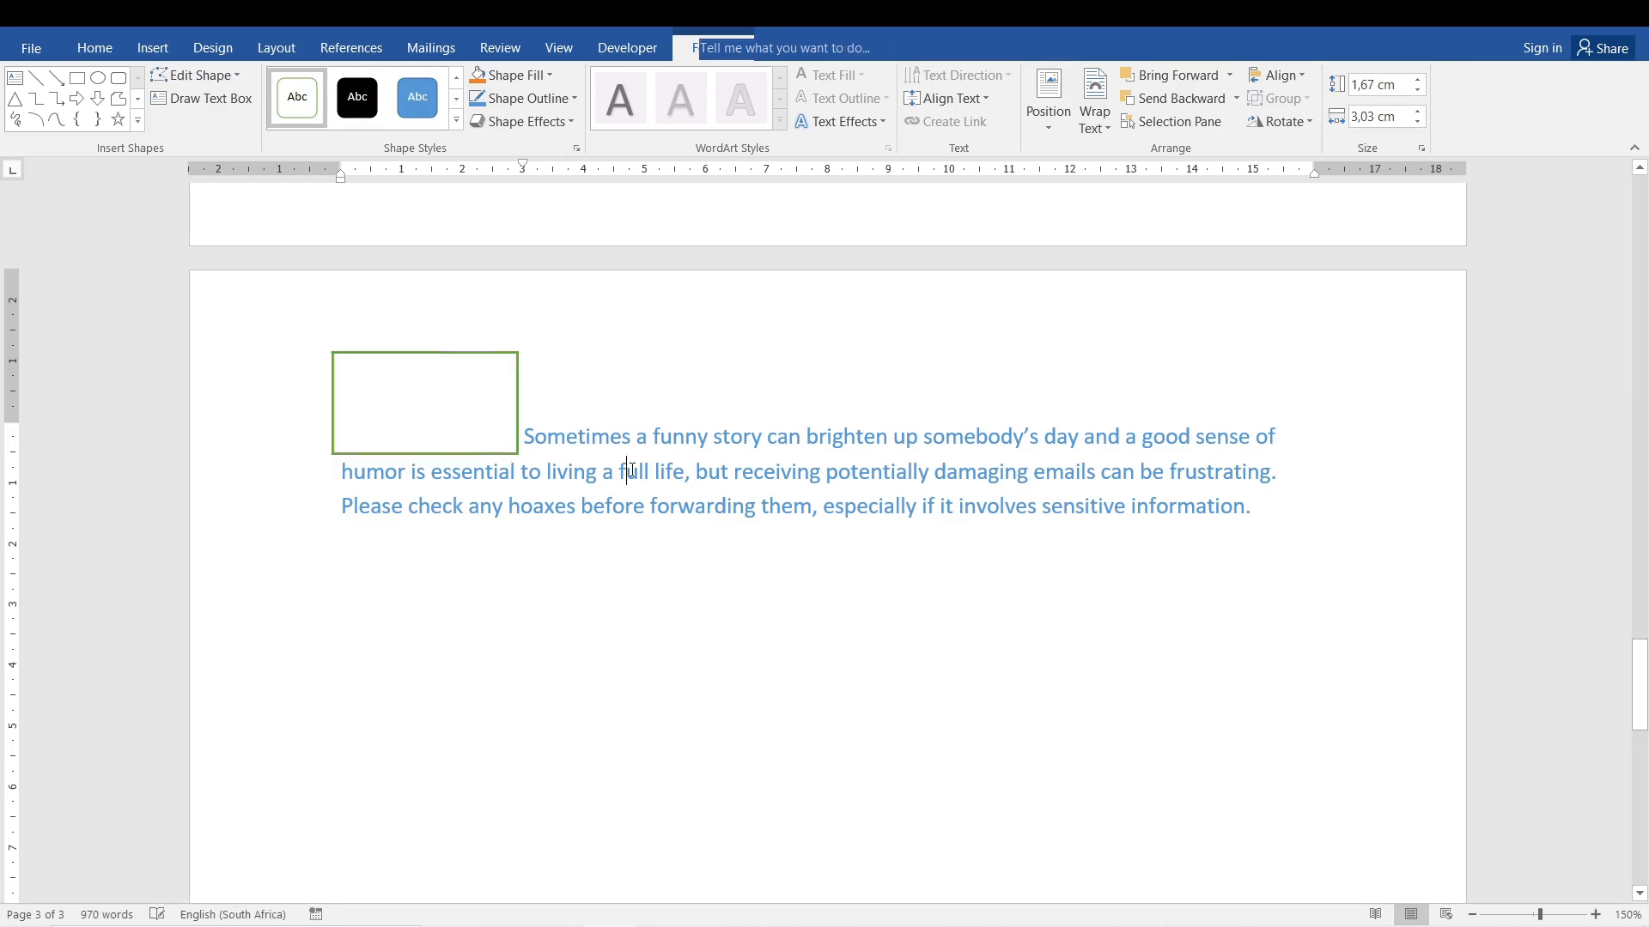
Draw a right block arrow inside the green-outlined rectangle, nearly filling its width and height.
left_click(374, 396)
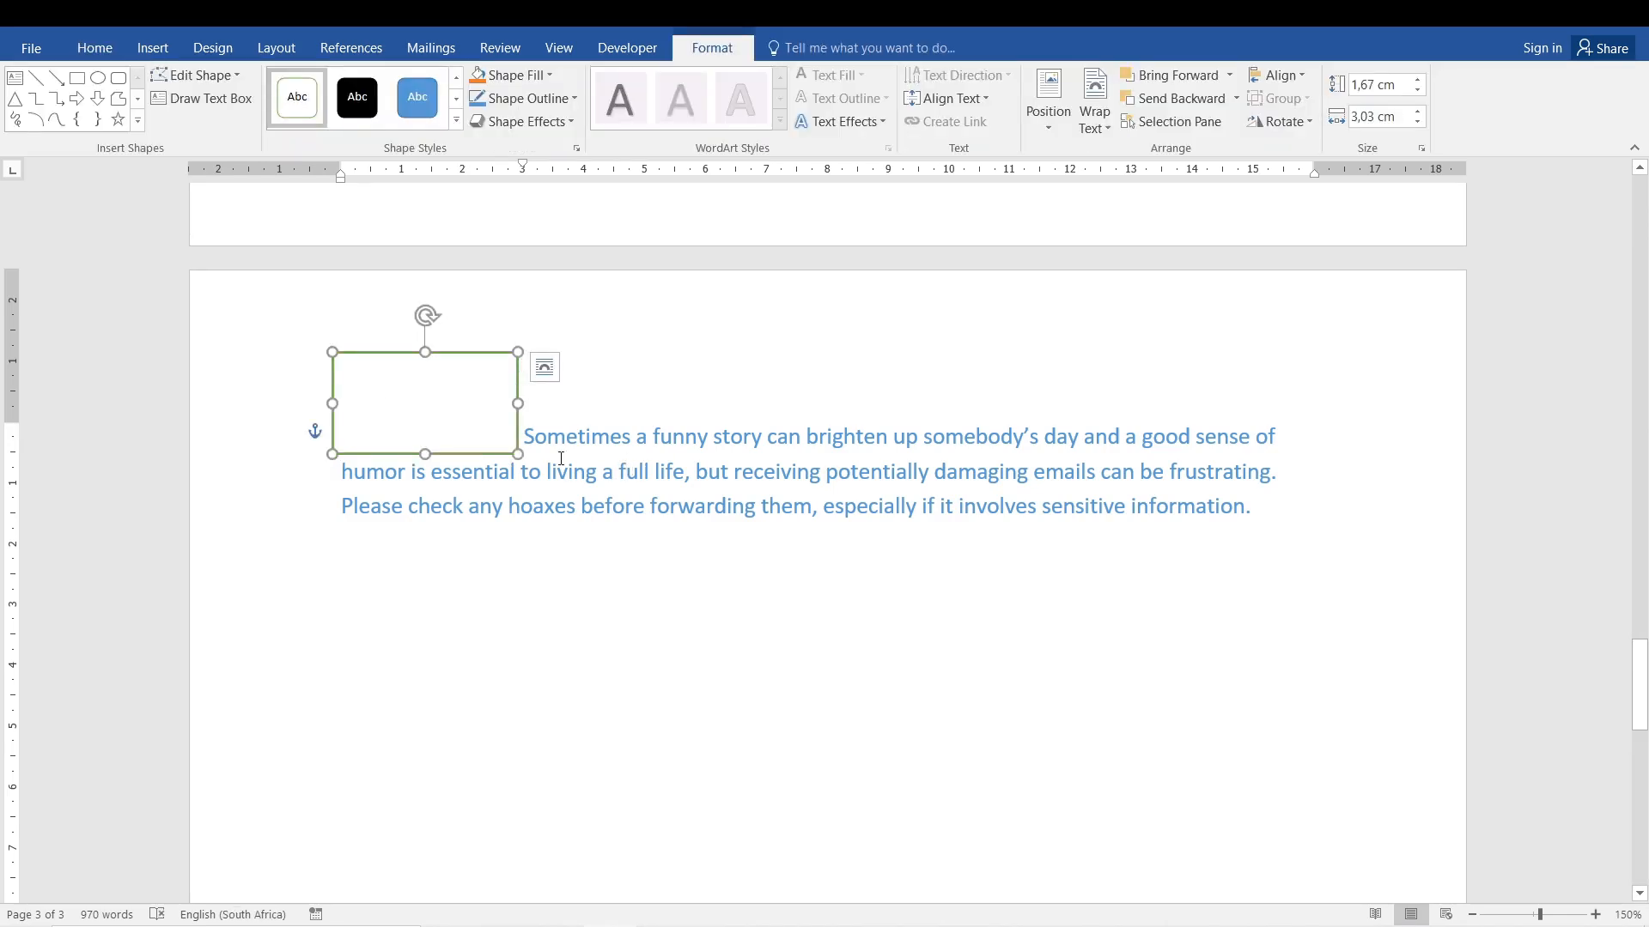
left_click(86, 99)
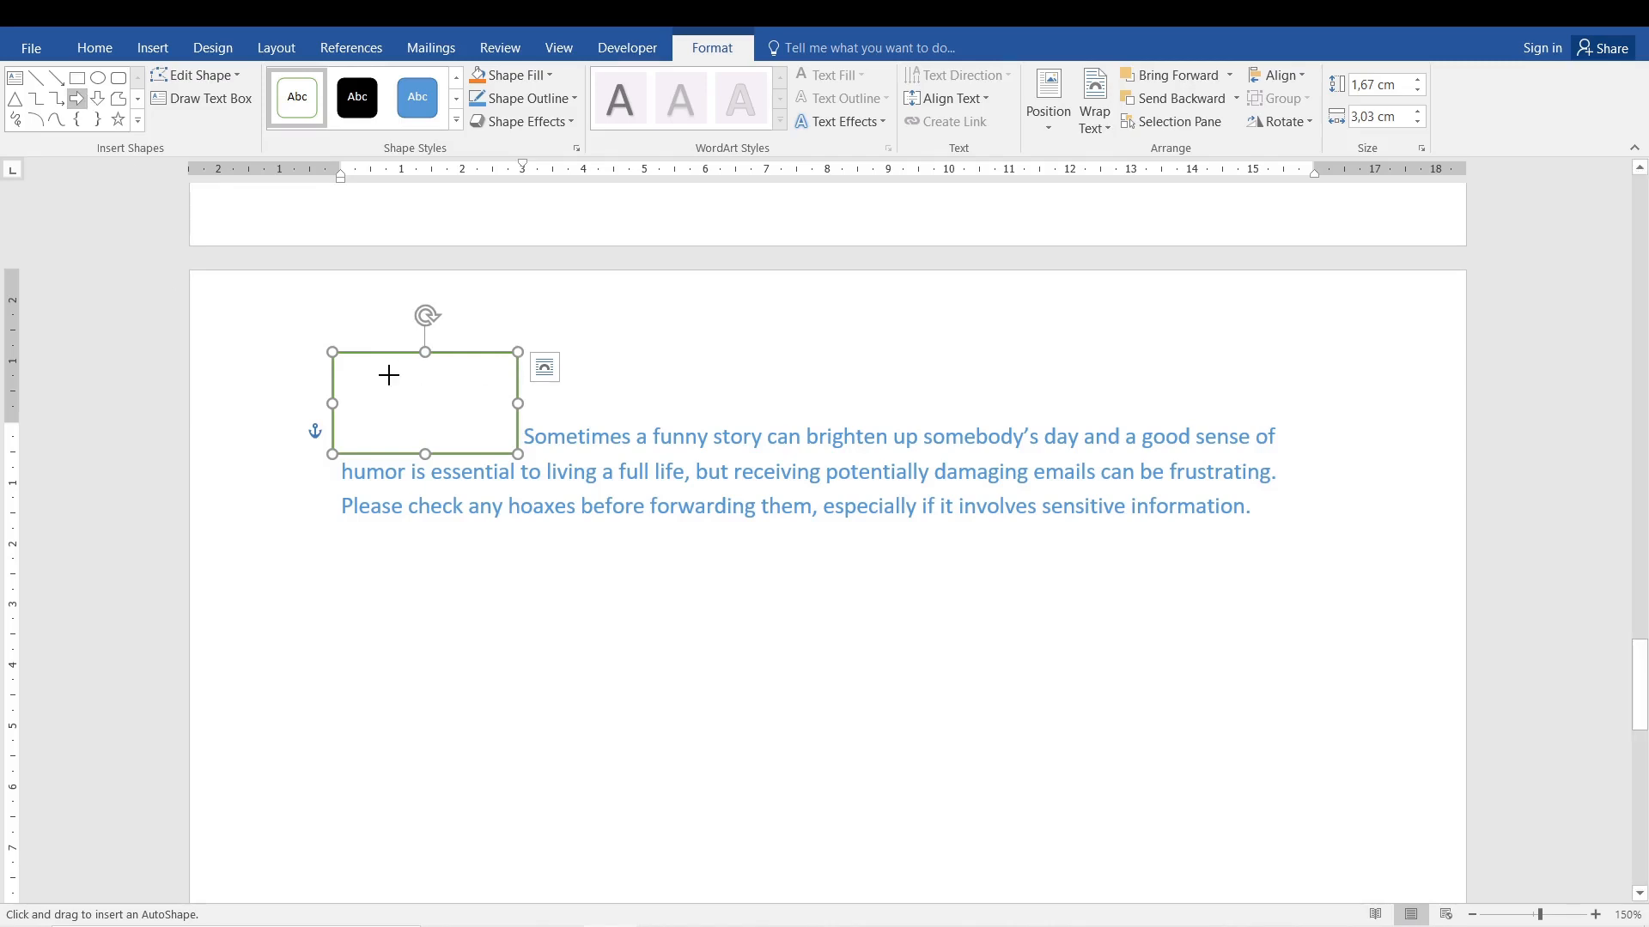
left_click_drag(352, 361, 1331, 458)
left_click(558, 472)
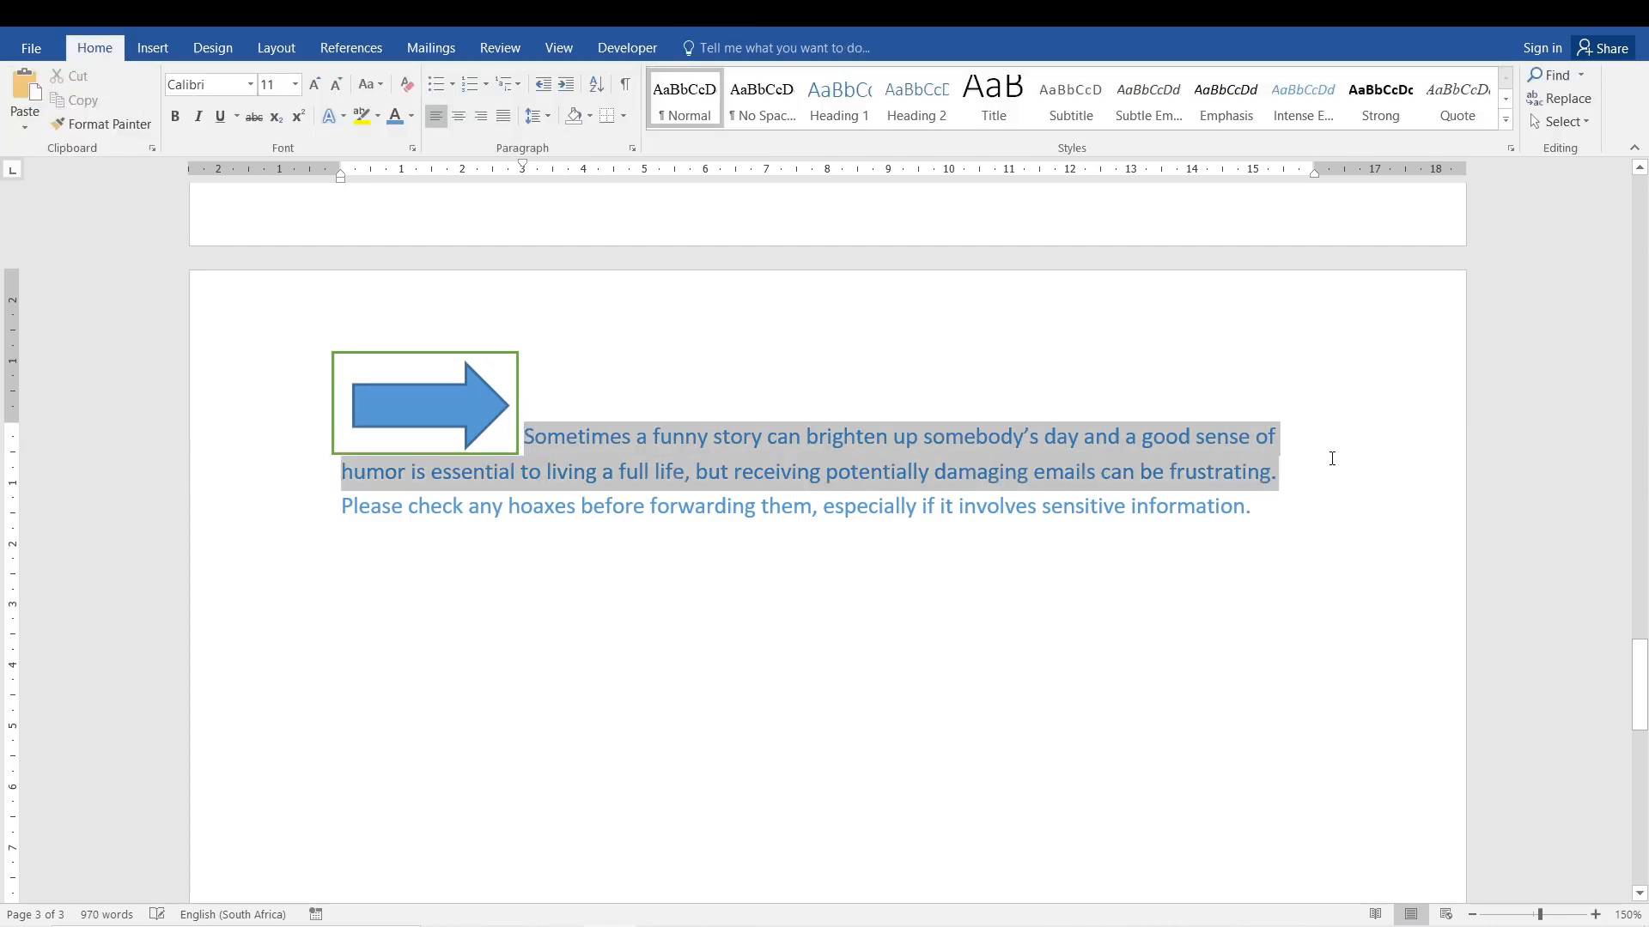
Delete the right block arrow and move the green-outlined rectangle below the "Sometimes a funny story" paragraph.
left_click(447, 405)
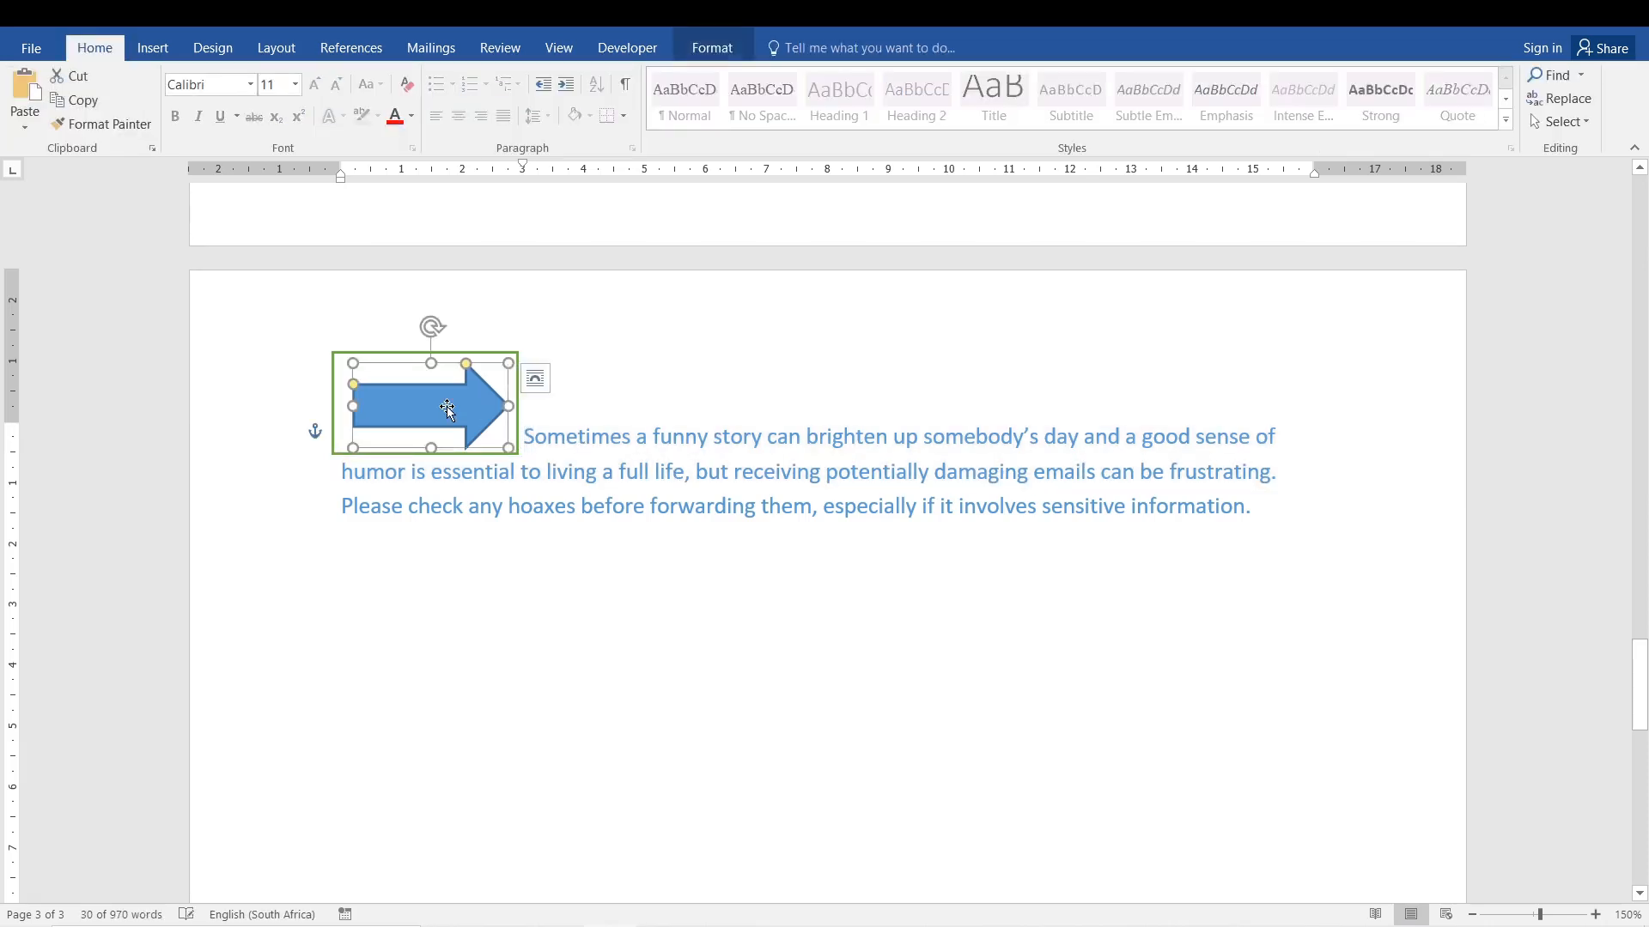
key("Delete")
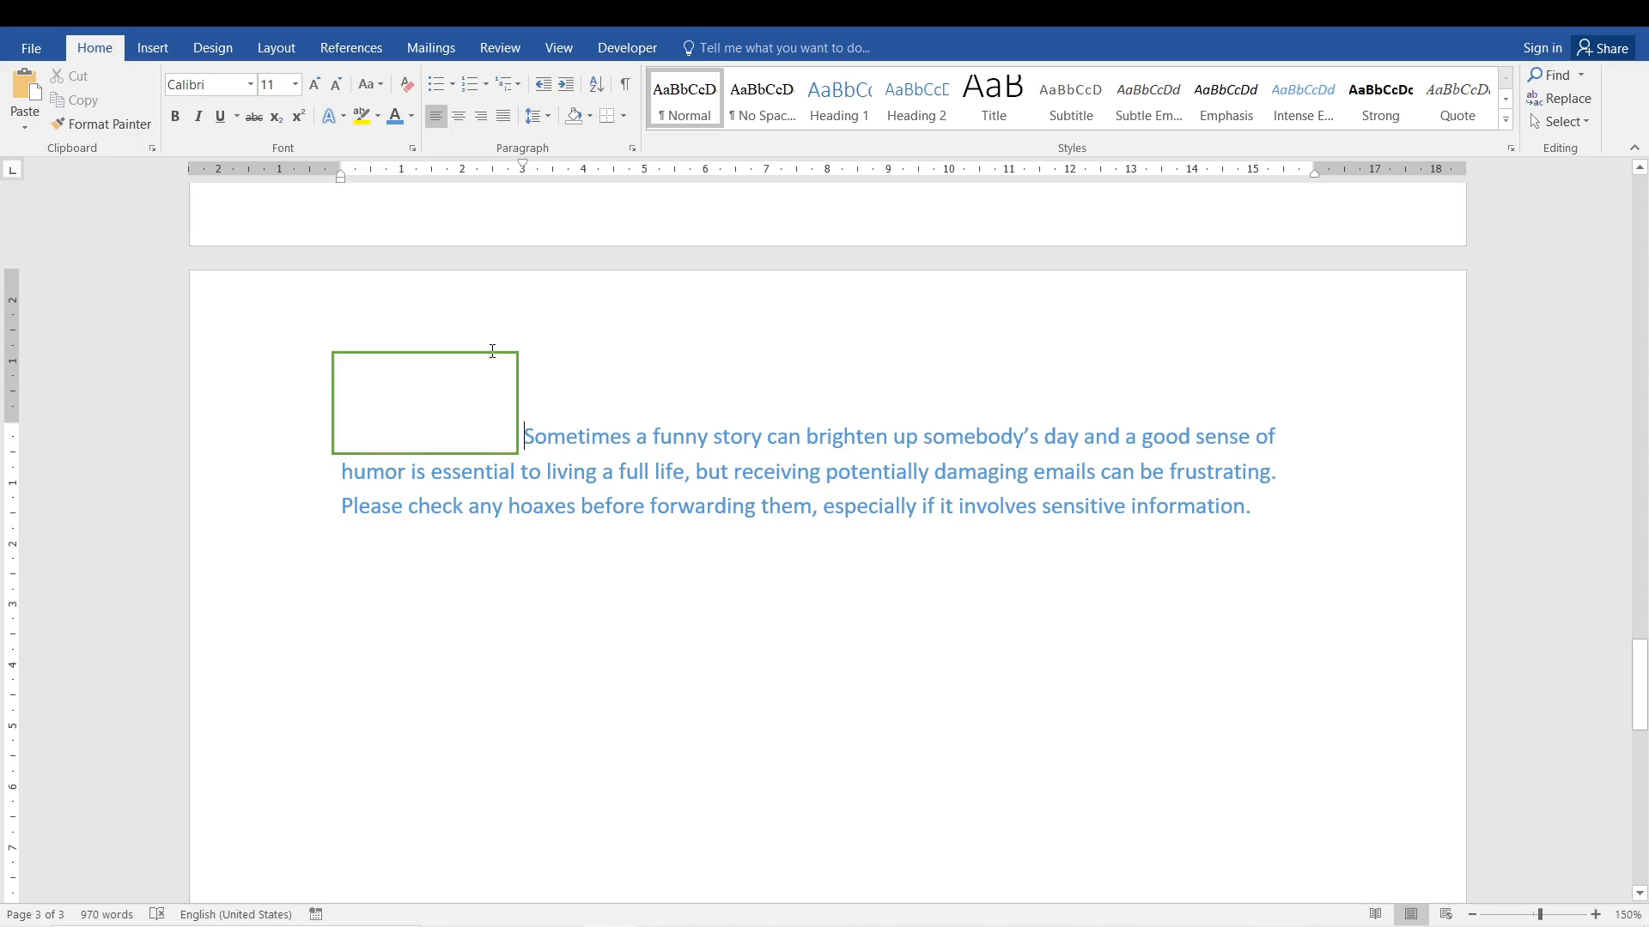
left_click_drag(491, 357, 499, 612)
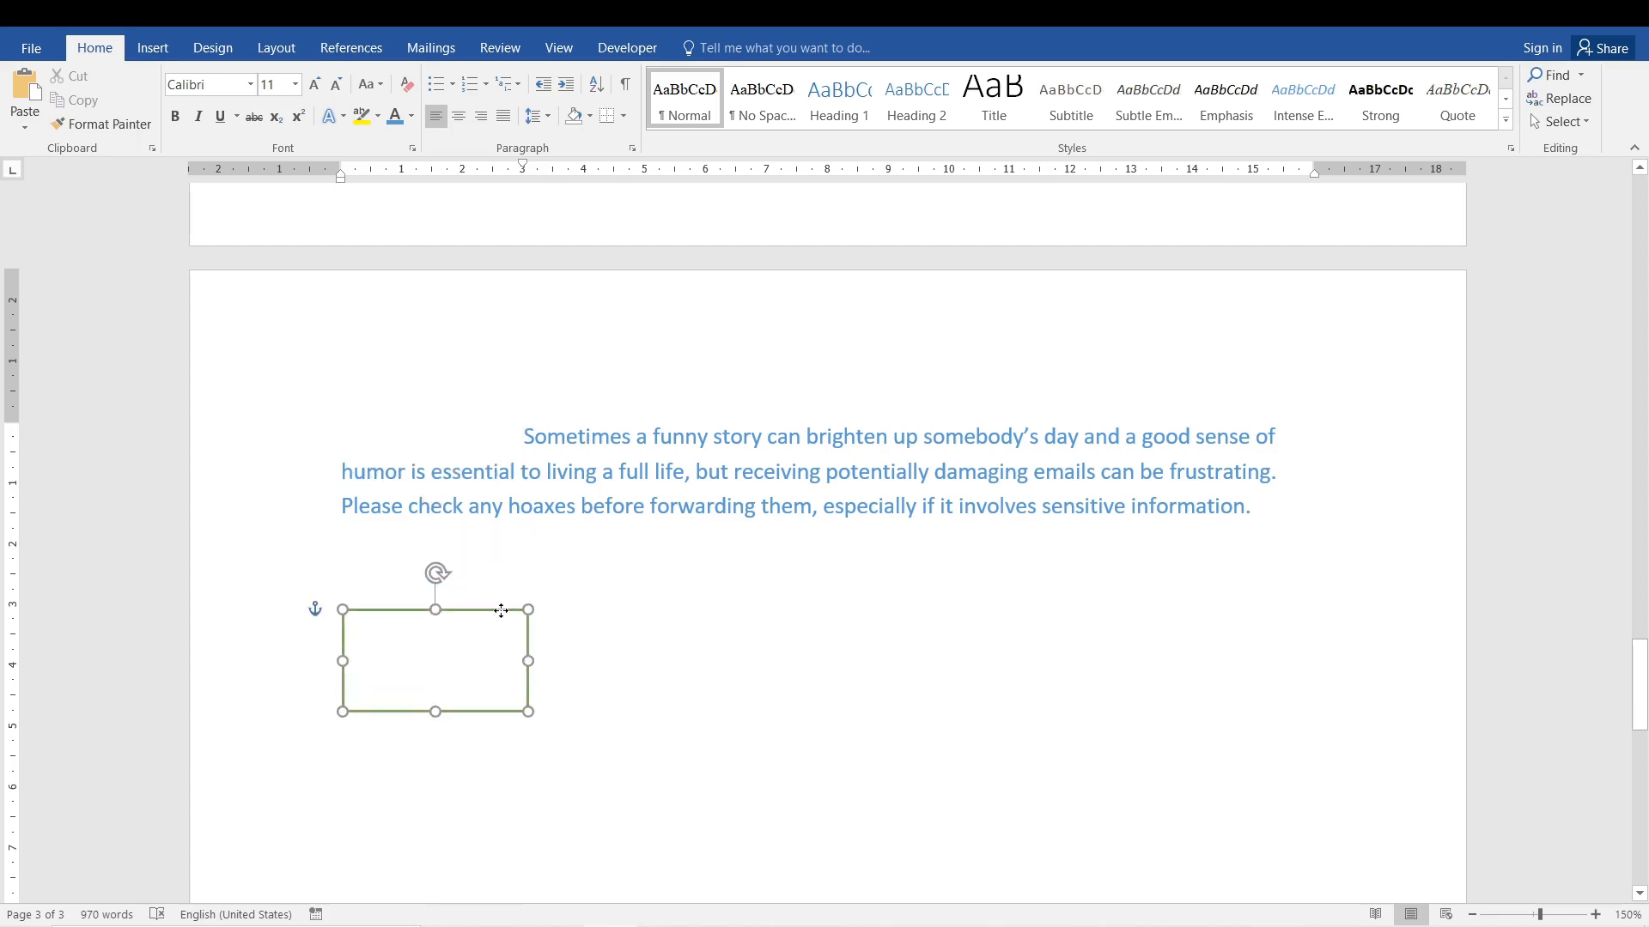
Change the "Sometimes a funny story" paragraph's special indent to Hanging by 3 cm.
left_click(524, 435)
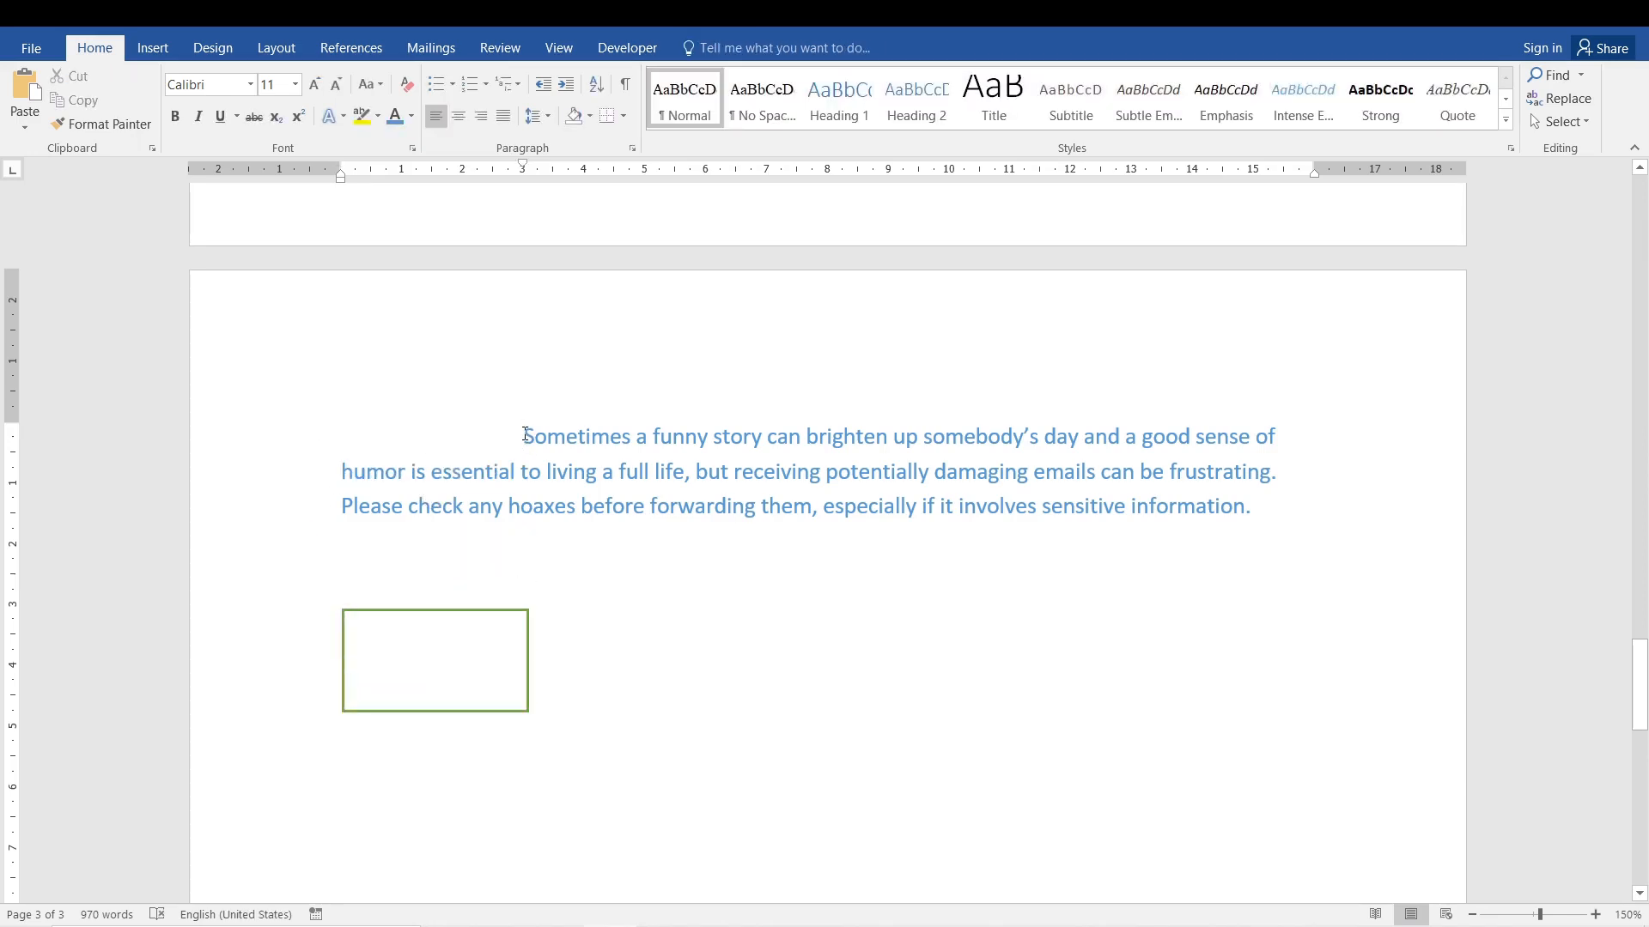
left_click(632, 148)
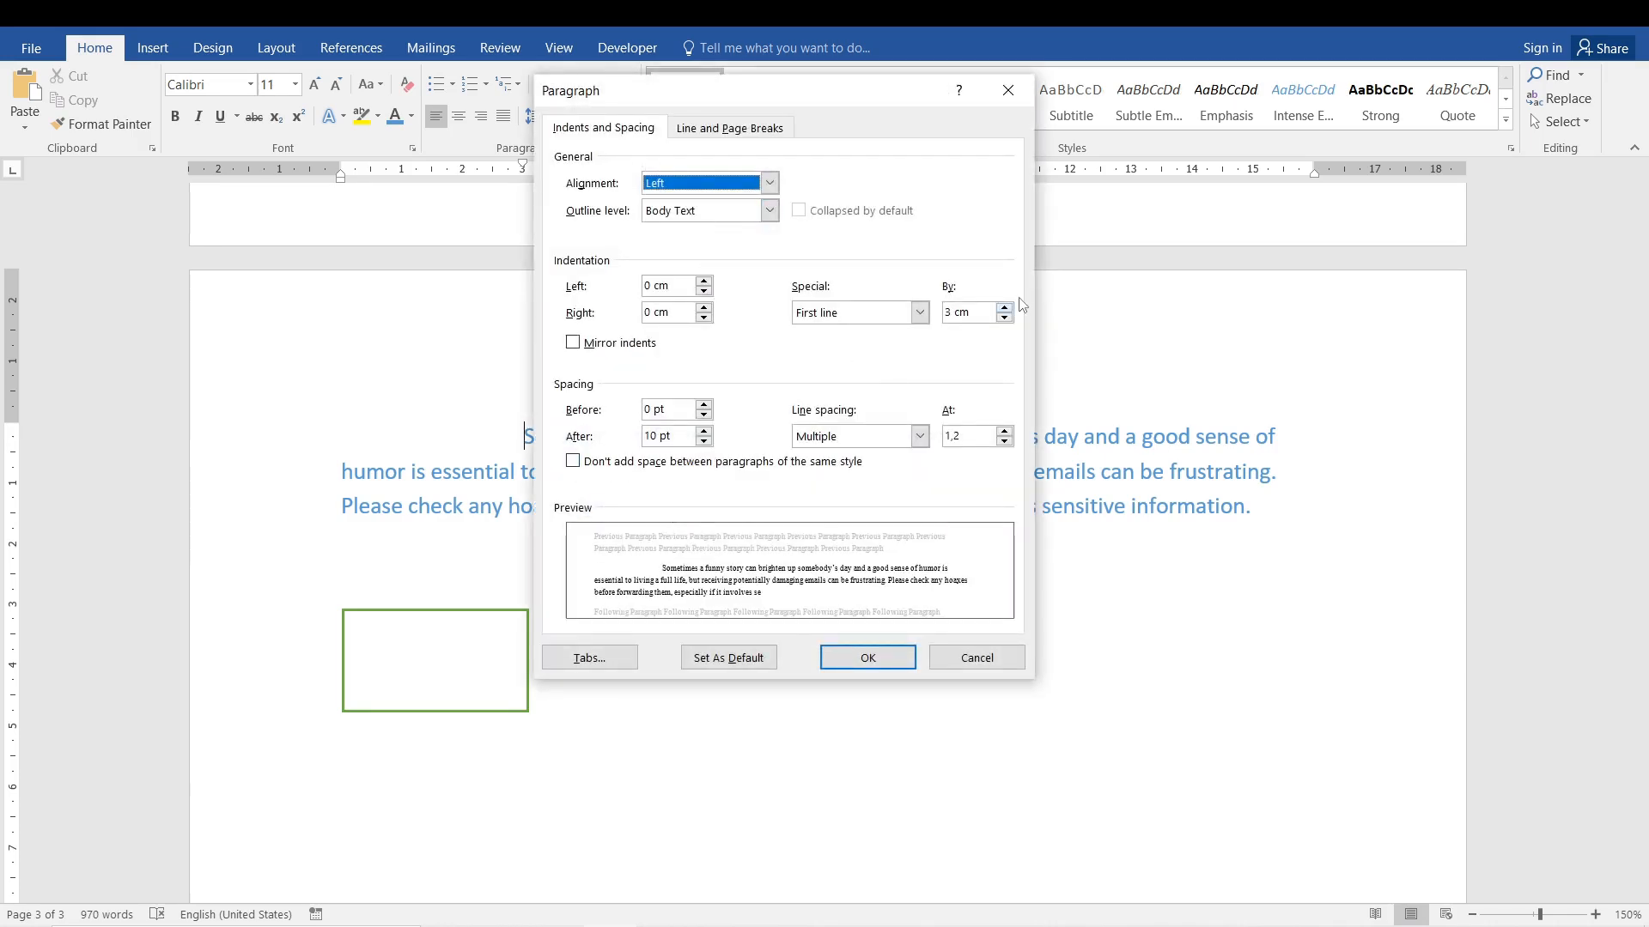
left_click(1003, 318)
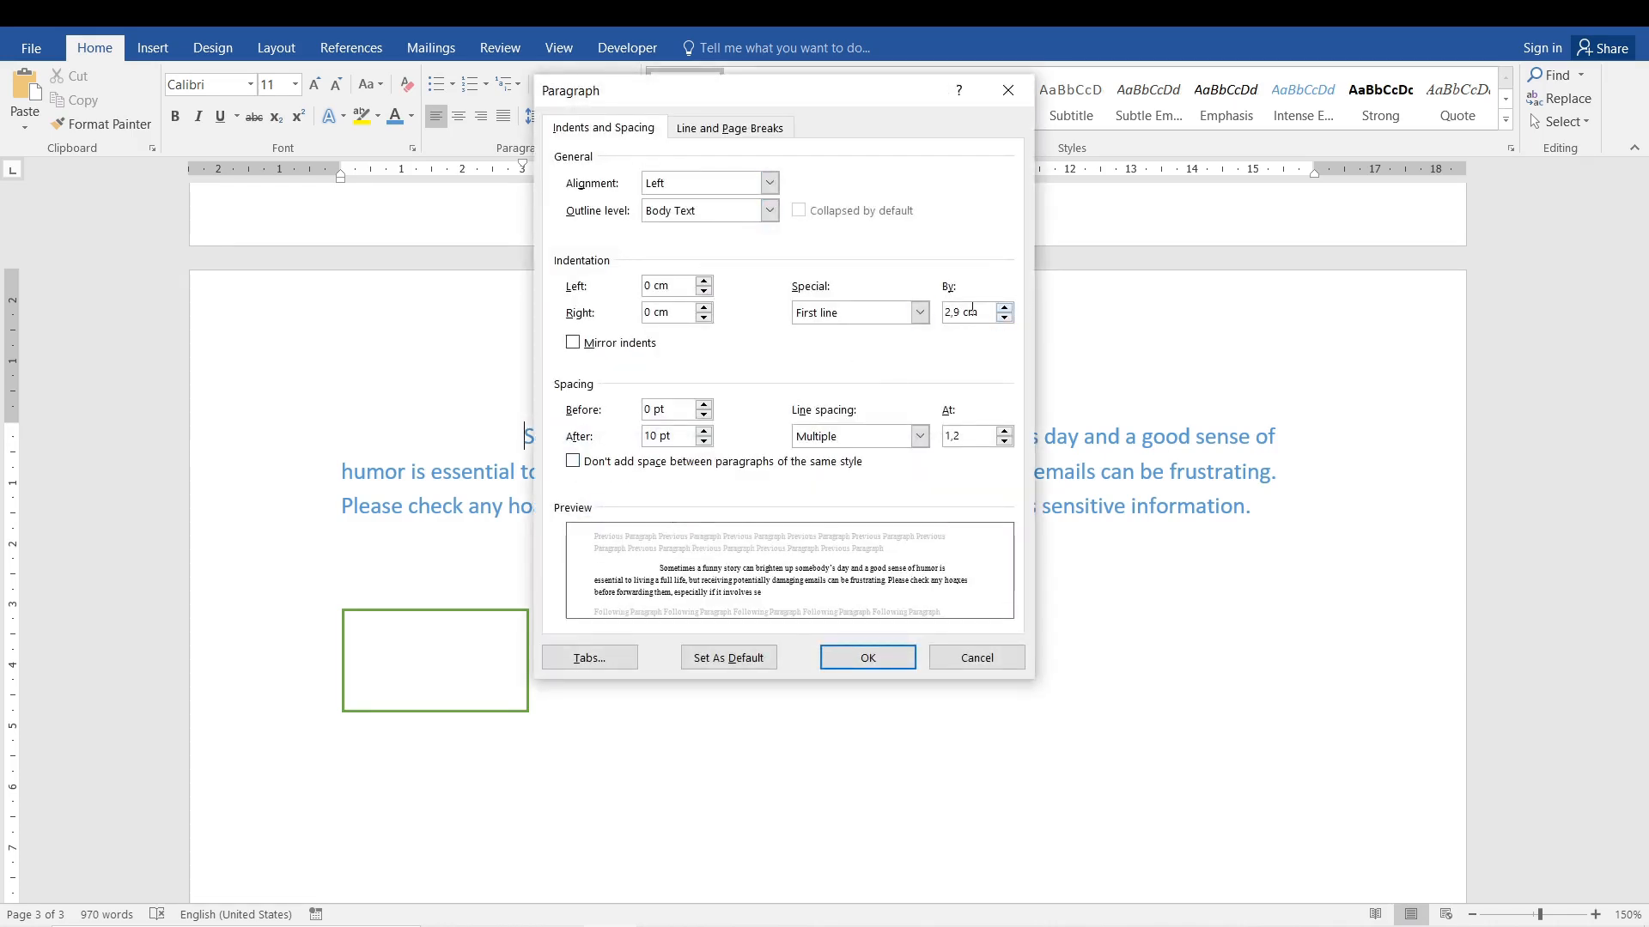
left_click(1004, 306)
left_click(919, 313)
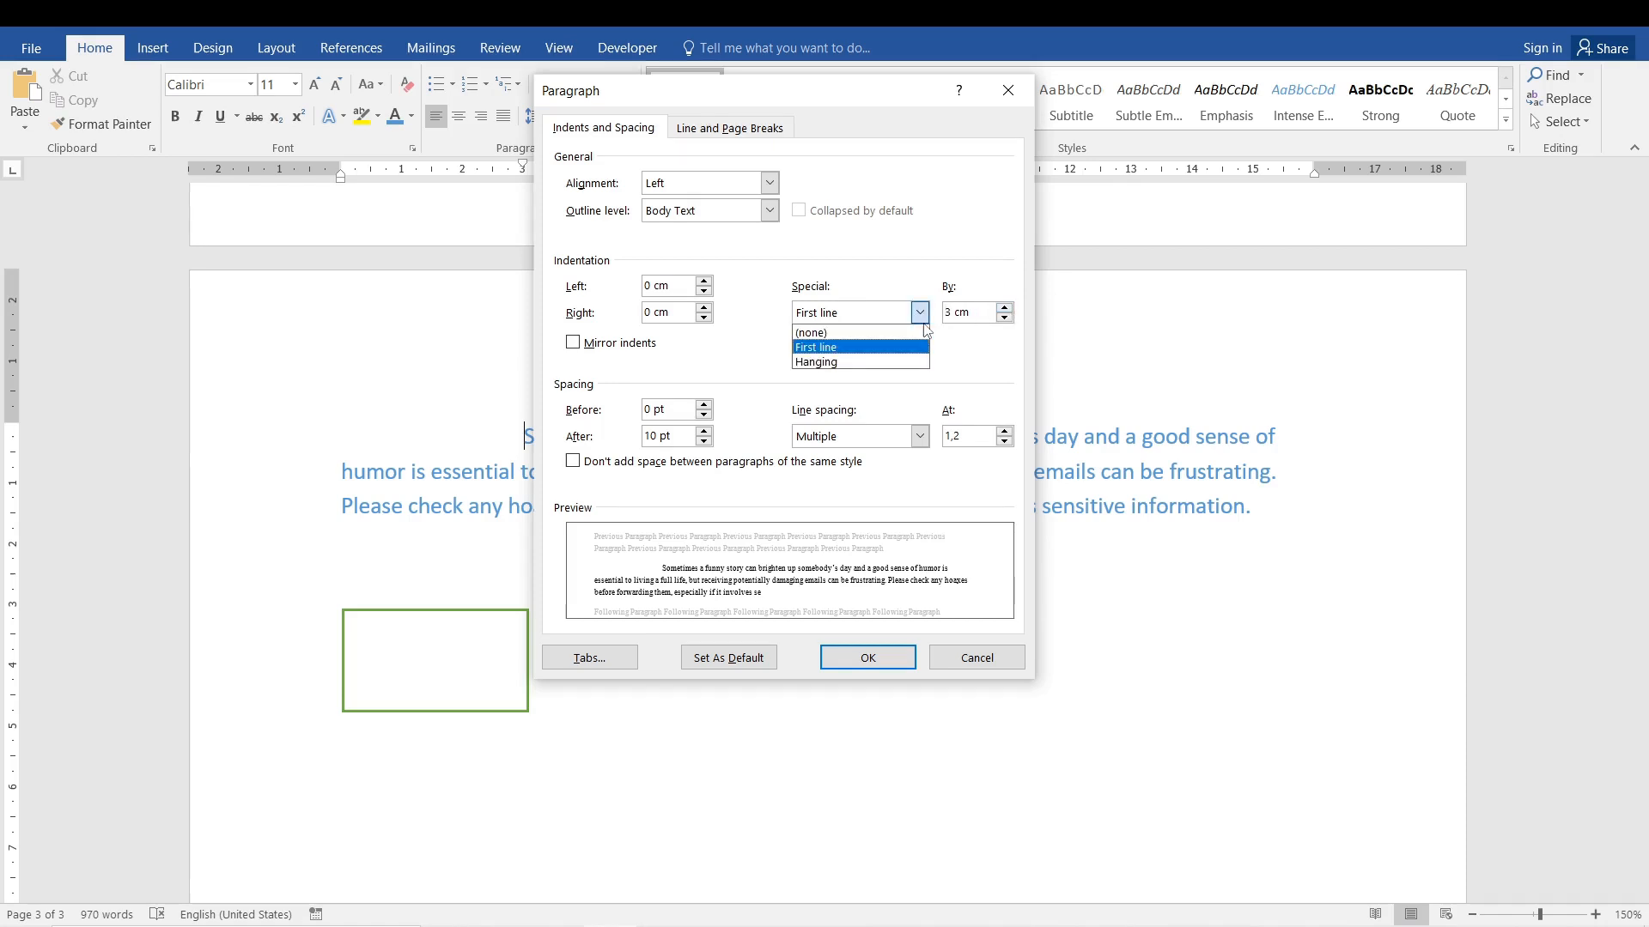
left_click(903, 363)
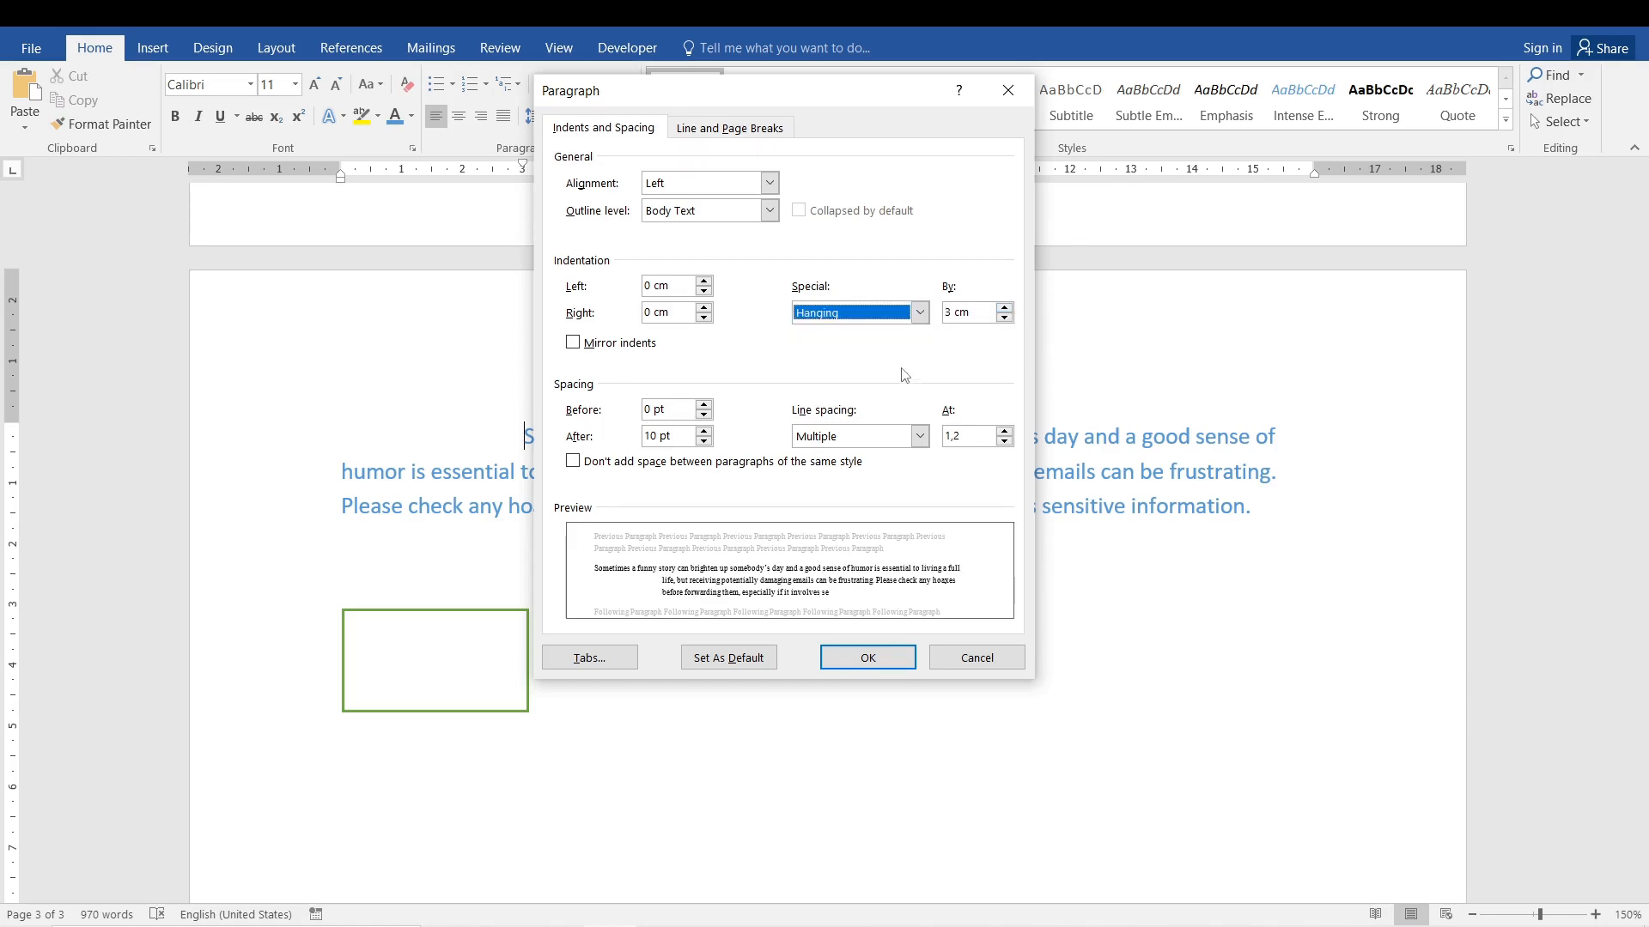
left_click(874, 656)
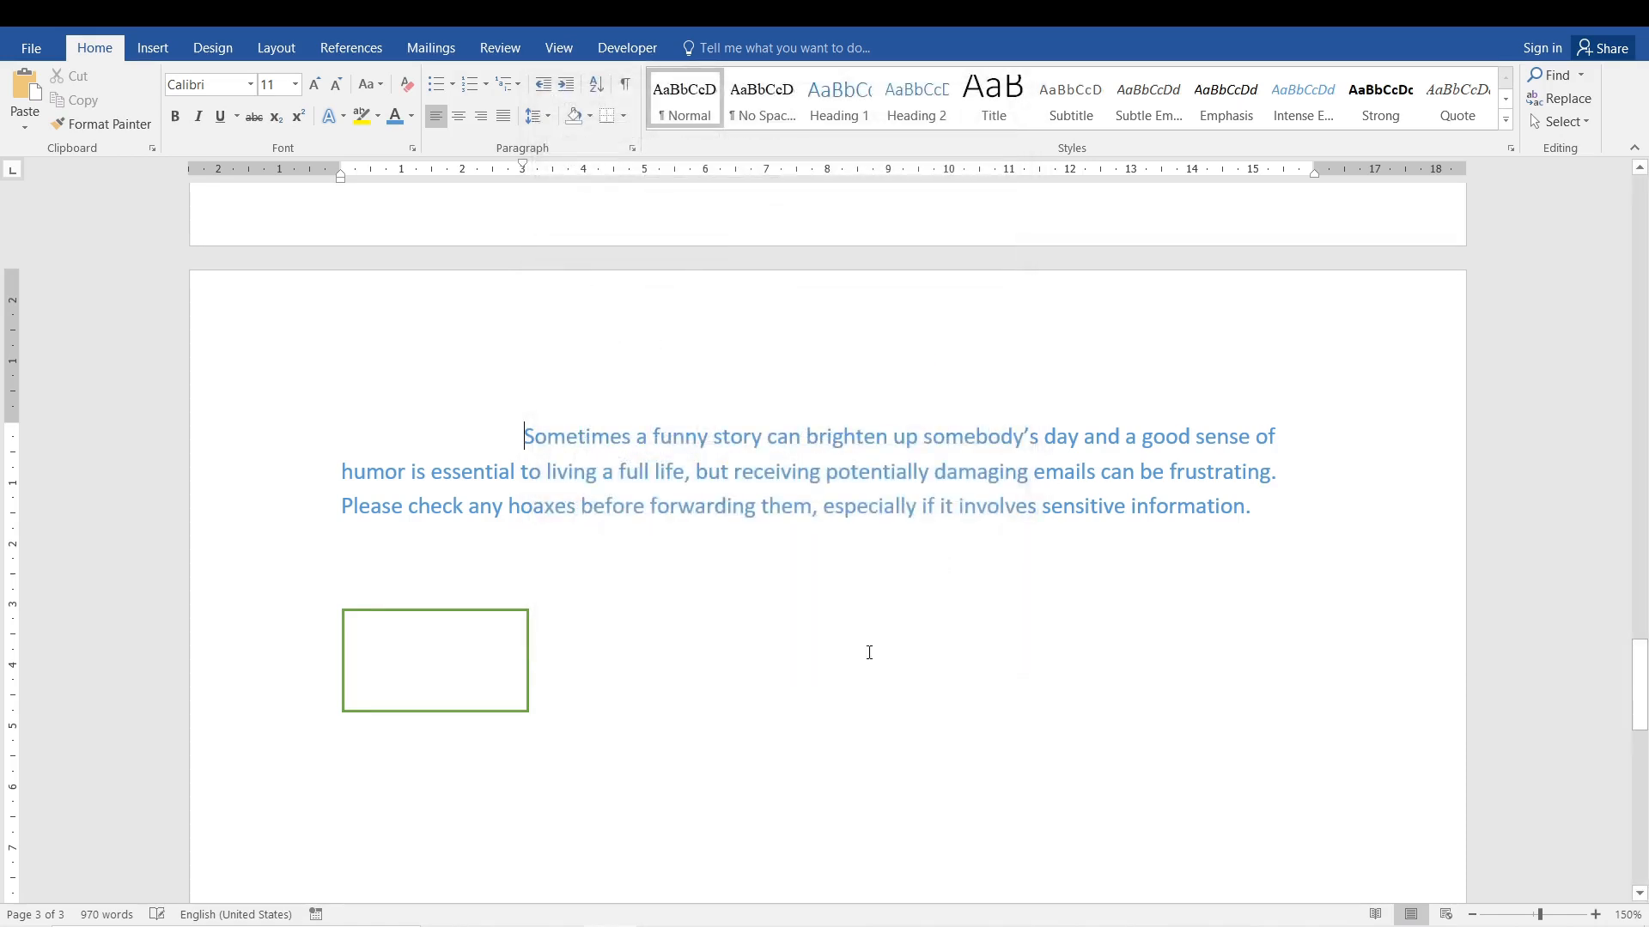
Move the rectangle into the hanging indent space under the paragraph's first line and apply the intense blue gradient shape style.
left_click(475, 645)
left_click_drag(475, 645, 461, 469)
left_click(710, 48)
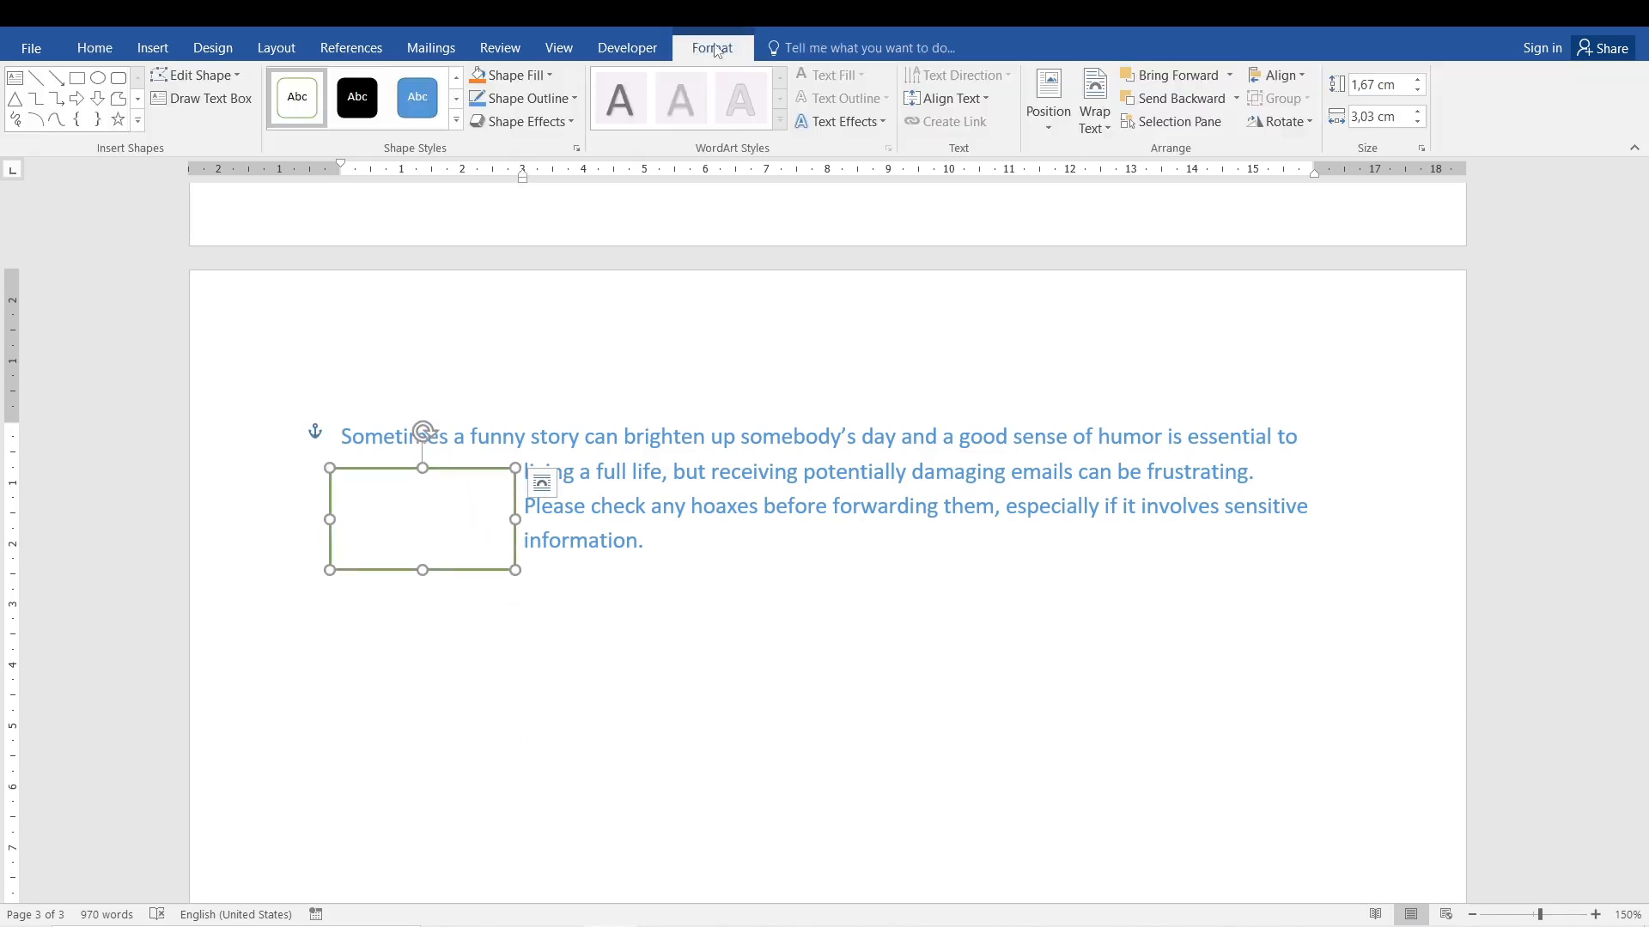
left_click(456, 99)
left_click(456, 99)
left_click(456, 98)
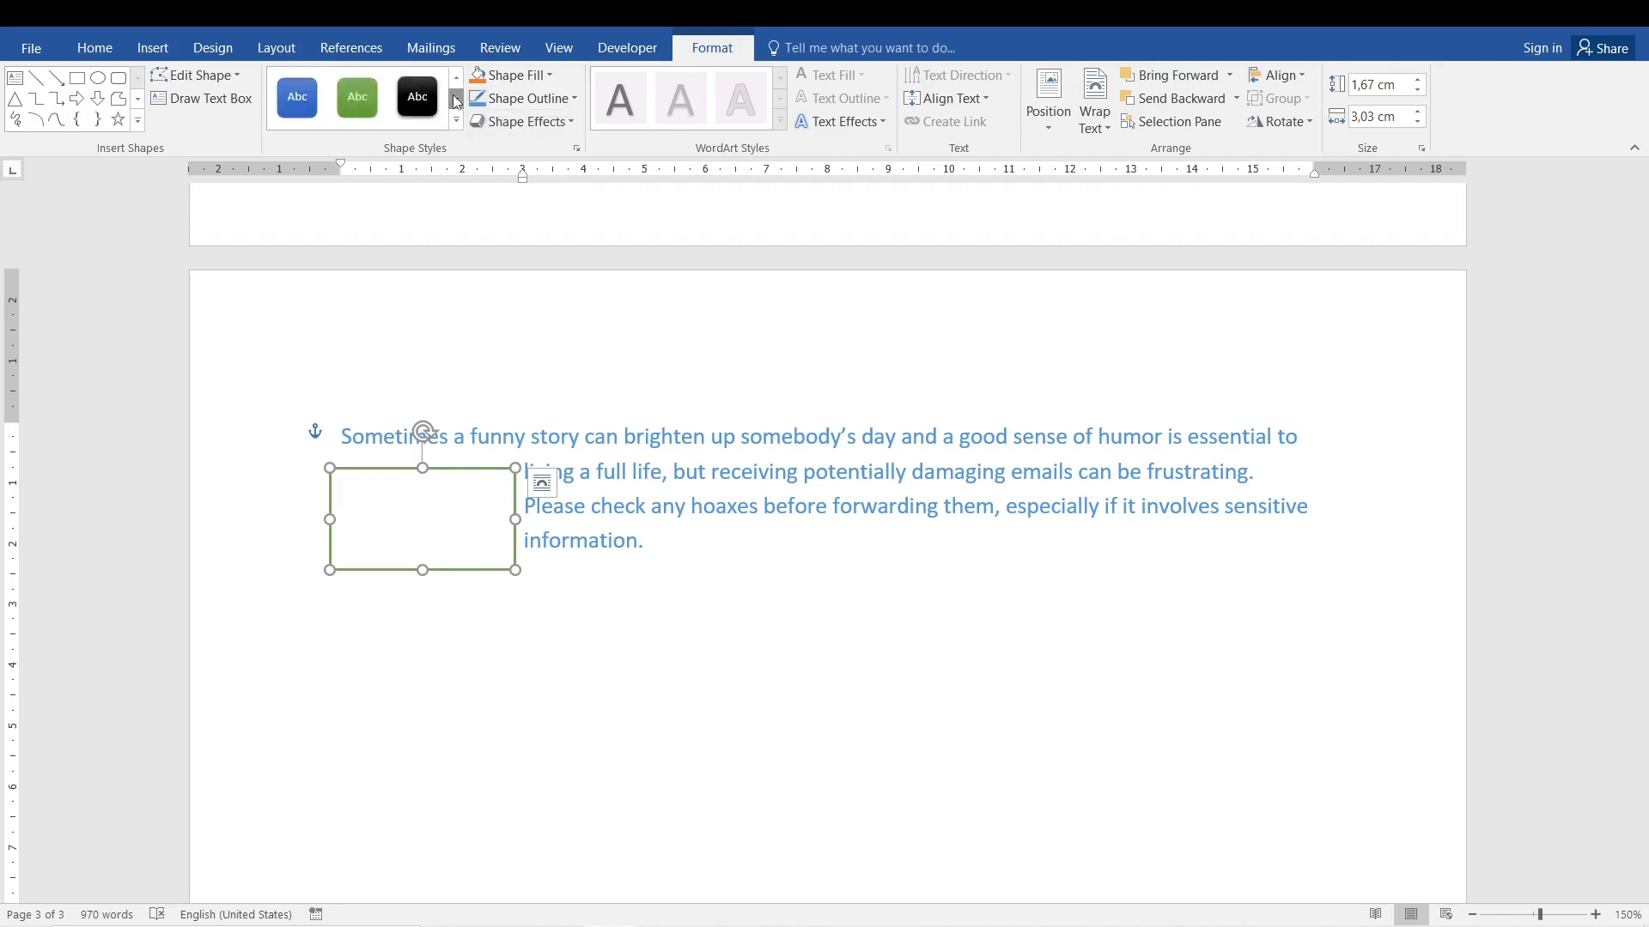
left_click(456, 99)
left_click(456, 99)
left_click(455, 89)
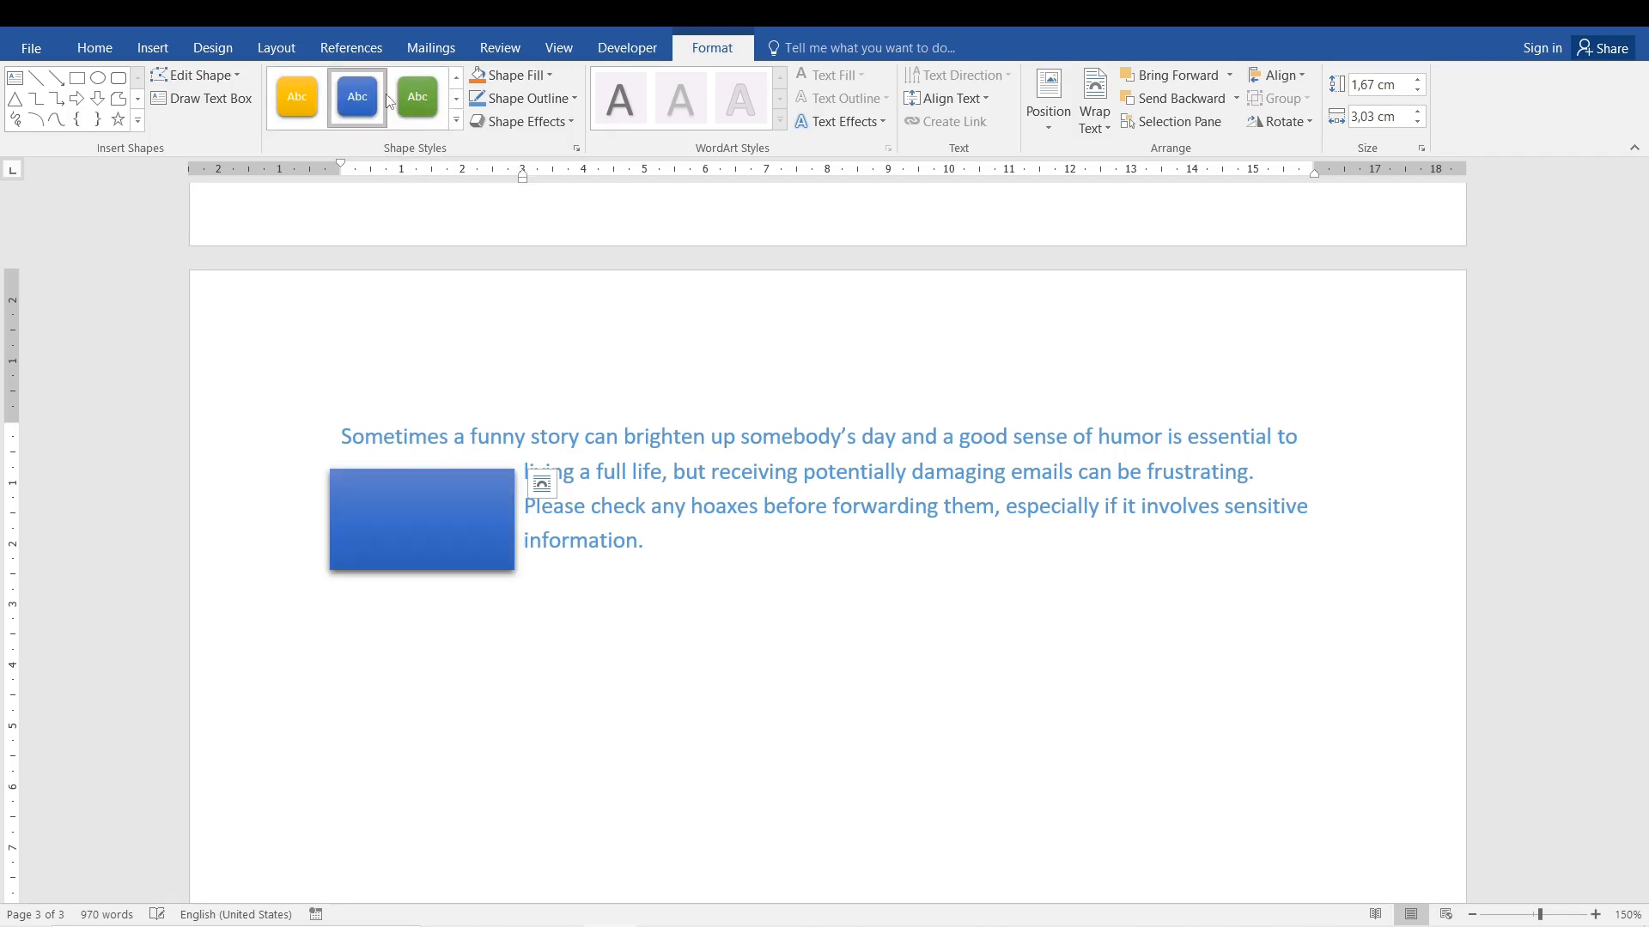
Nudge the blue rectangle up close beneath the first line, beside the indented second to fourth lines.
left_click(455, 507)
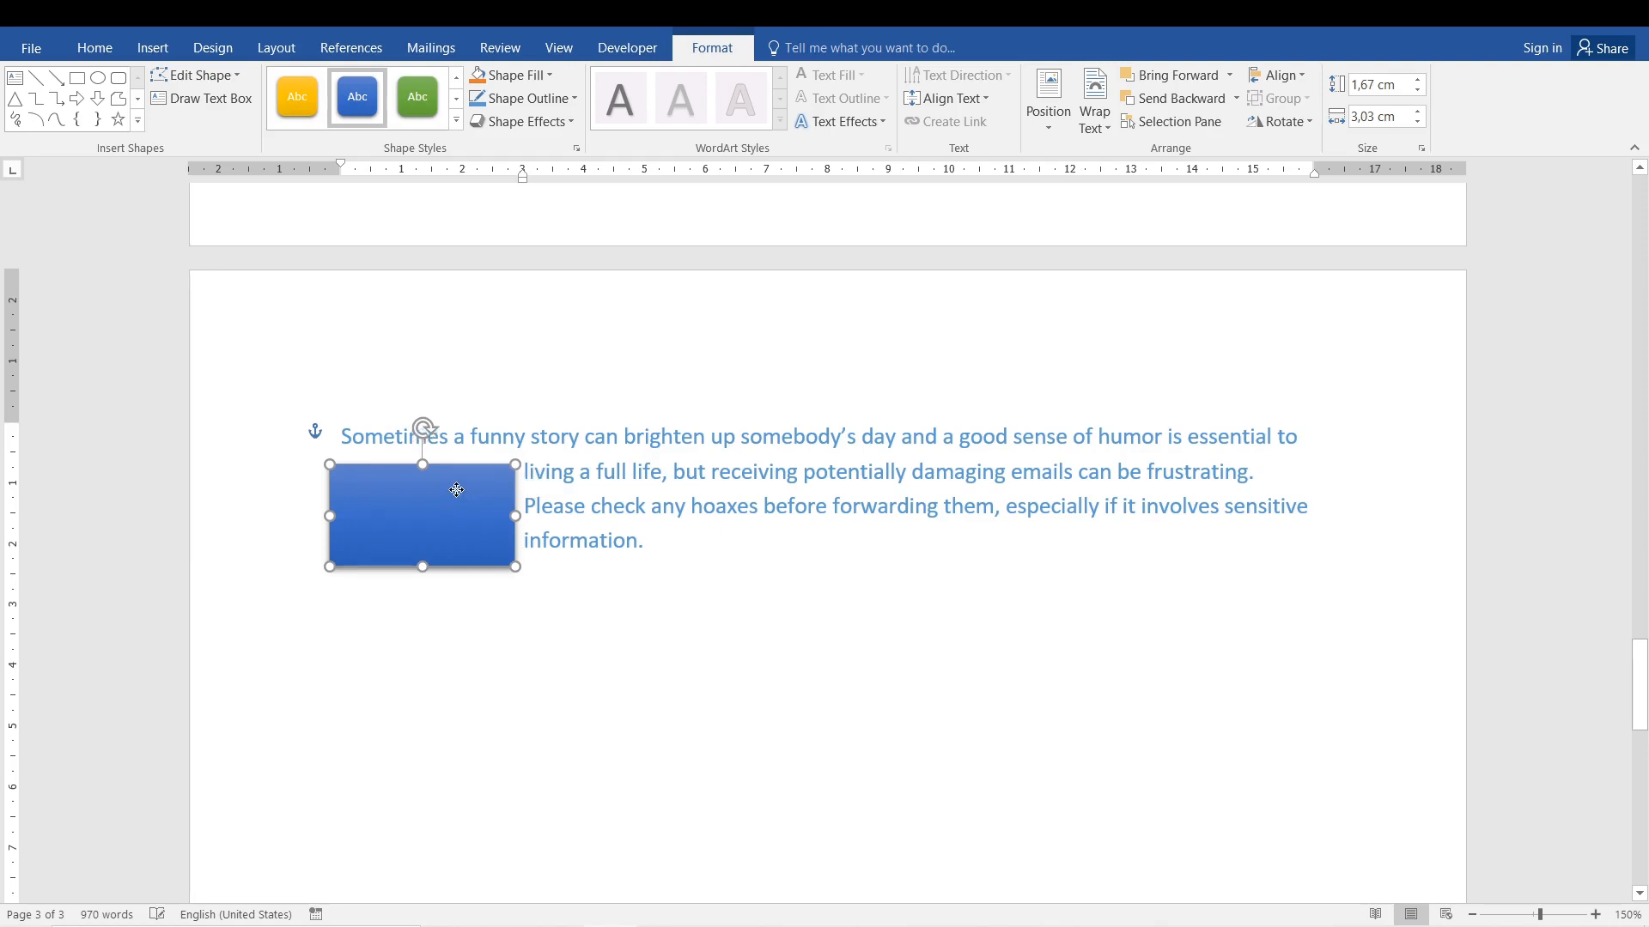
left_click_drag(455, 490, 454, 479)
left_click(746, 620)
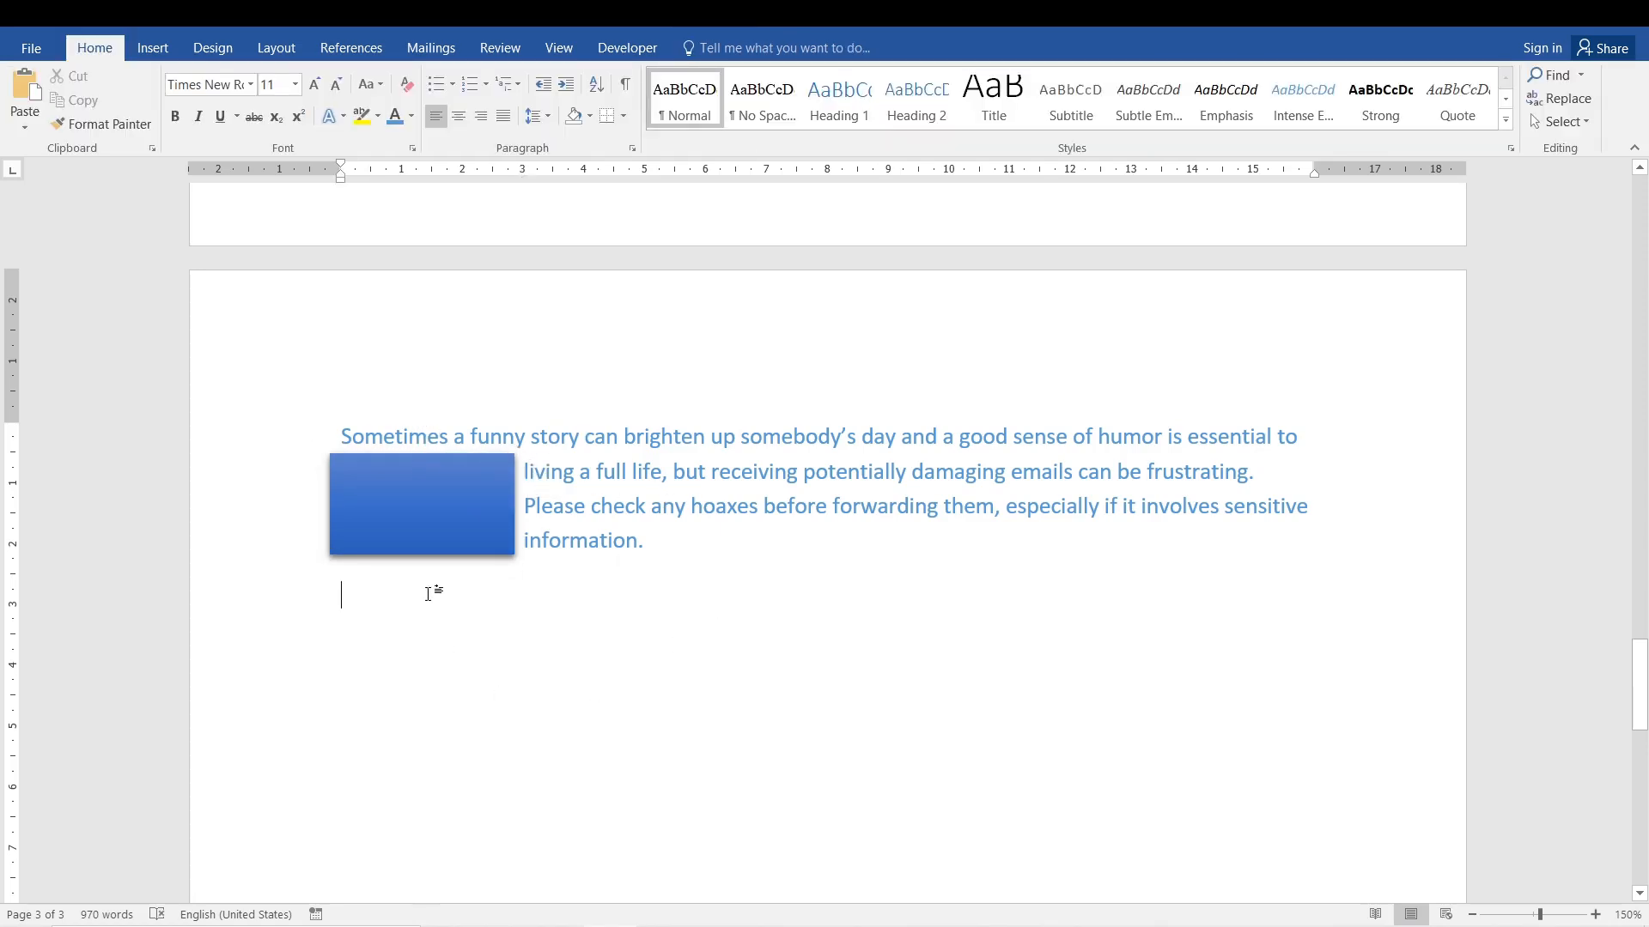
mouse_move(441, 524)
left_mouse_down()
mouse_move(528, 648)
mouse_move(867, 626)
mouse_move(659, 612)
mouse_move(385, 498)
mouse_move(402, 482)
mouse_move(381, 475)
mouse_move(399, 471)
mouse_move(479, 549)
mouse_move(397, 507)
mouse_move(395, 480)
left_mouse_up()
left_click(533, 522)
left_click(814, 584)
Examine the paragraph's hanging indent settings and compare its first line with the indented lines beneath it.
left_click(652, 486)
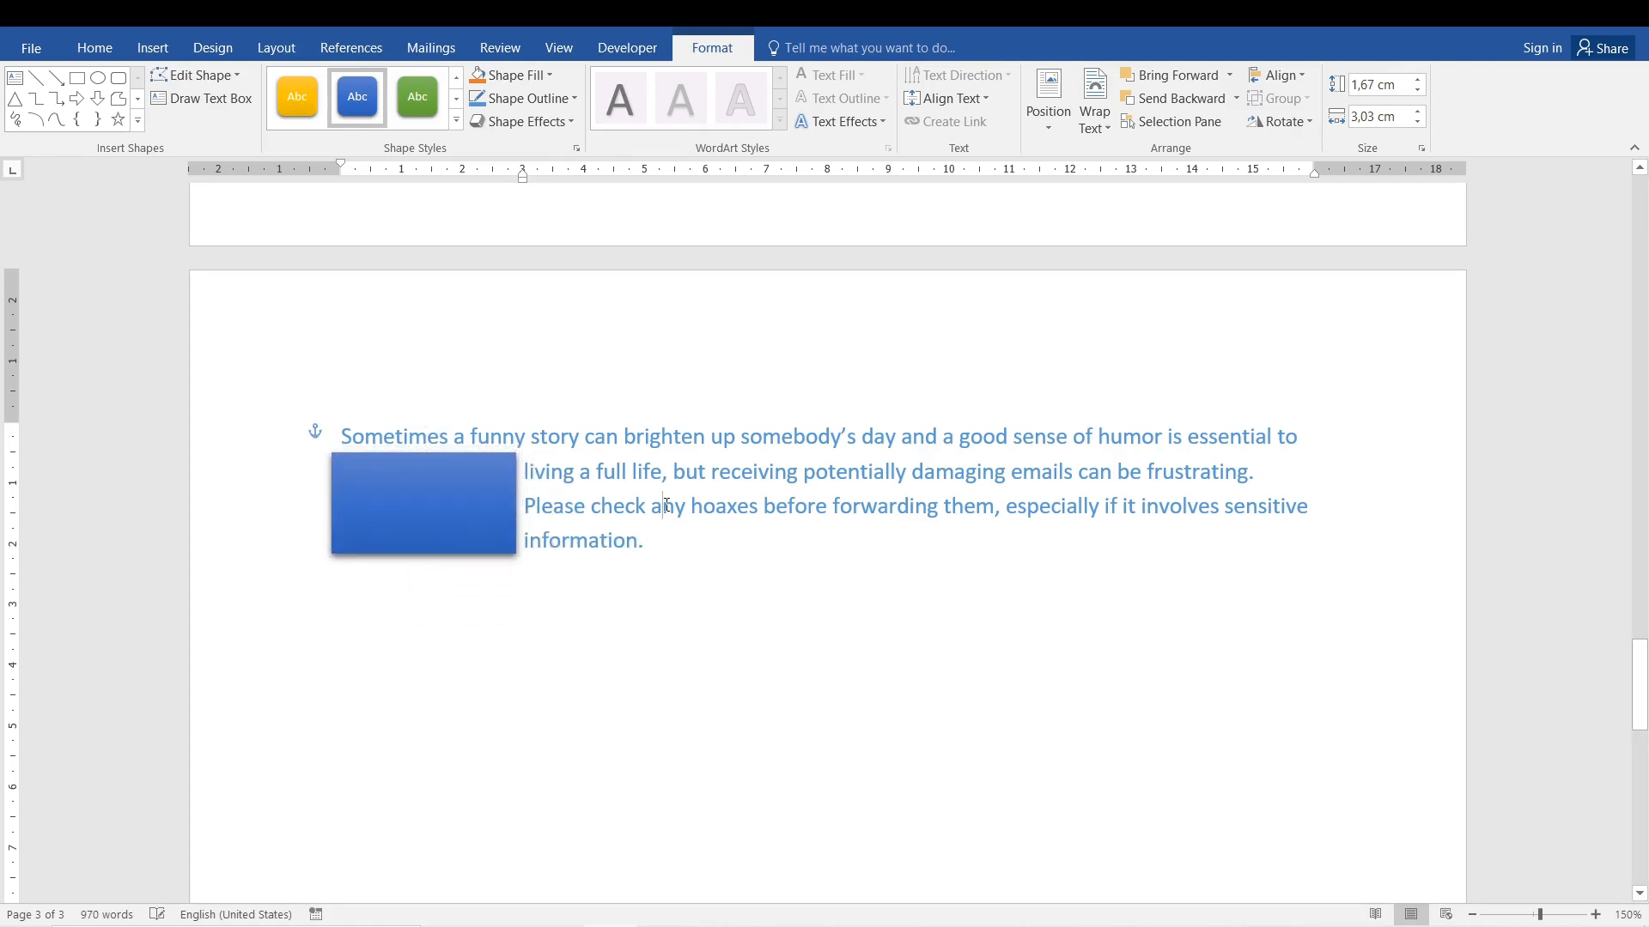
left_click(632, 148)
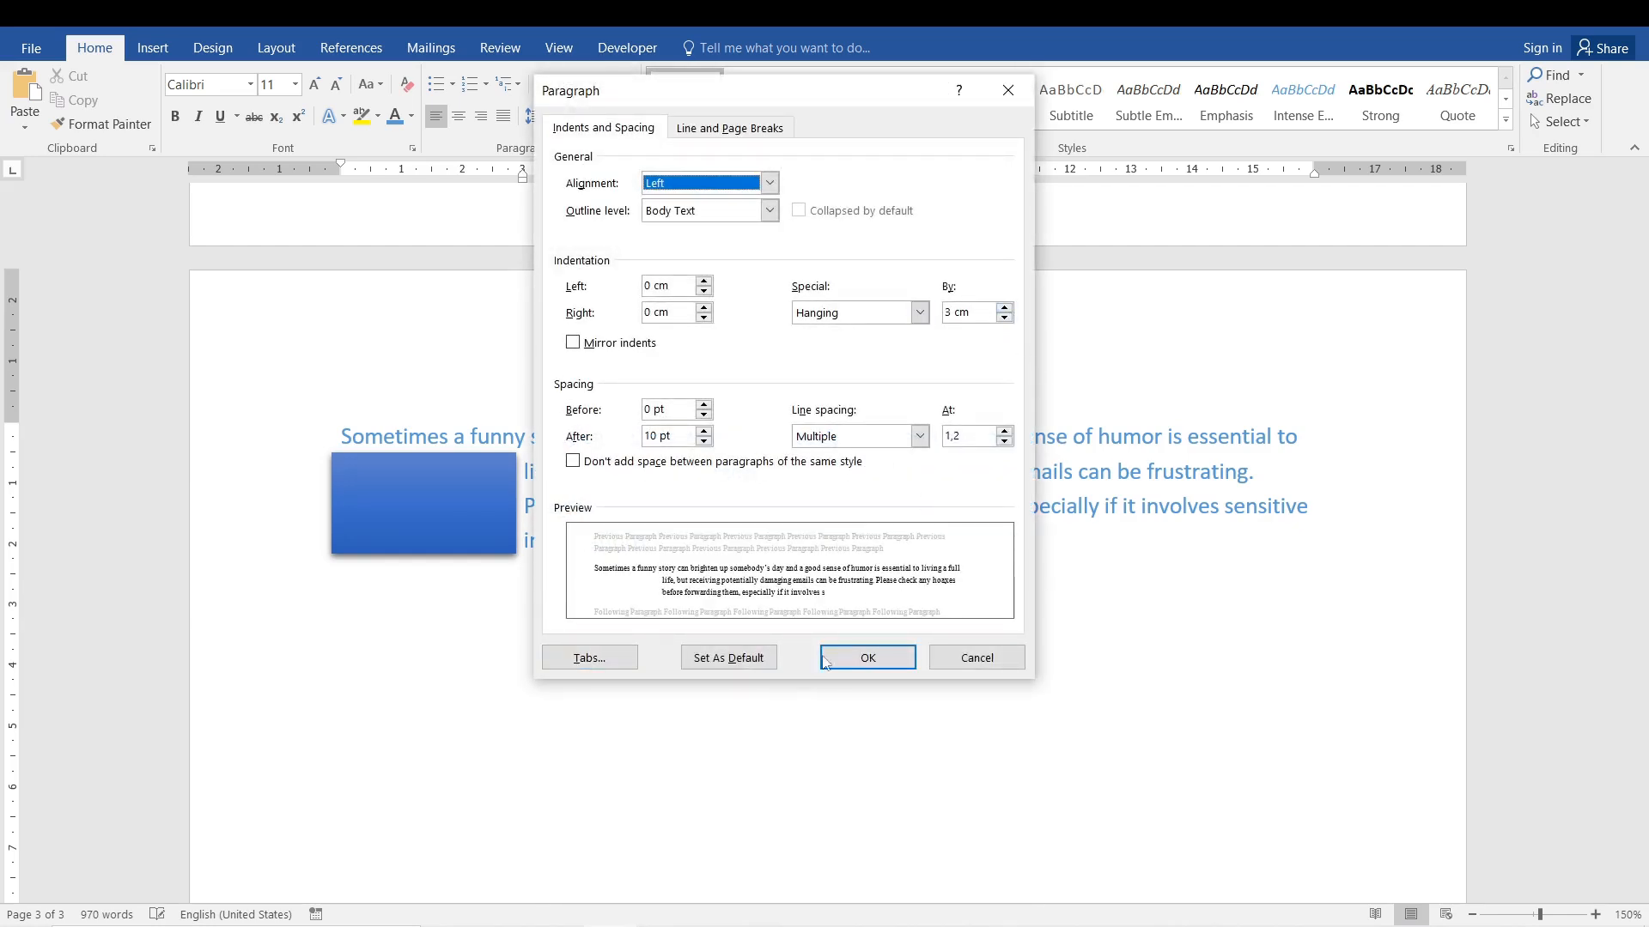
left_click(977, 658)
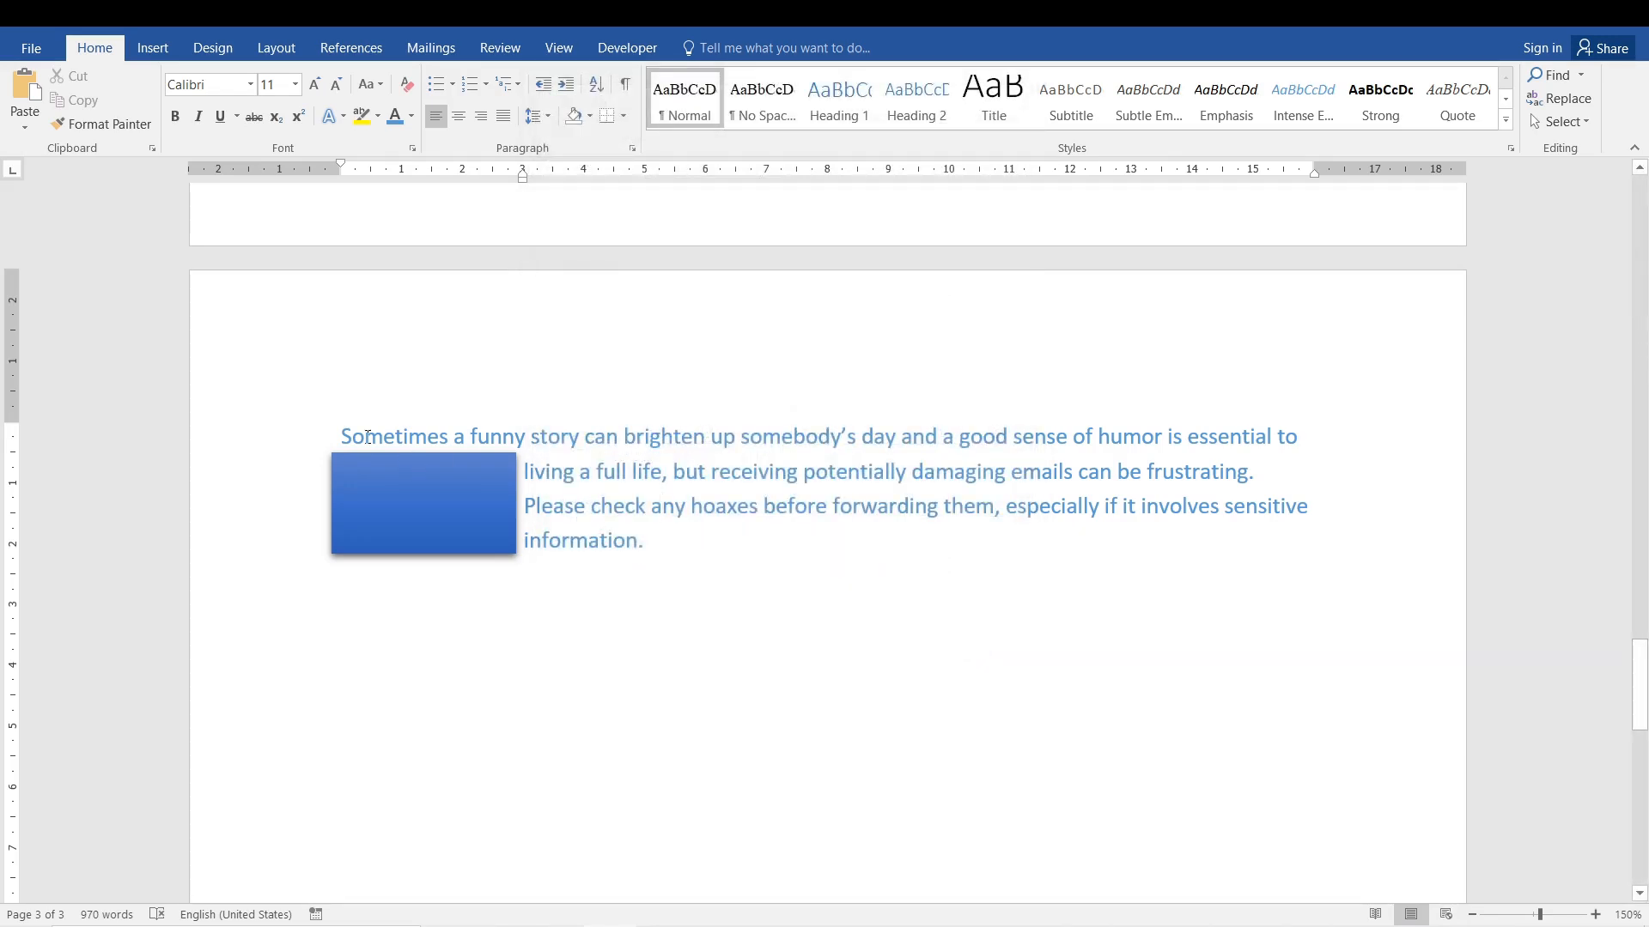
left_click_drag(344, 434, 586, 540)
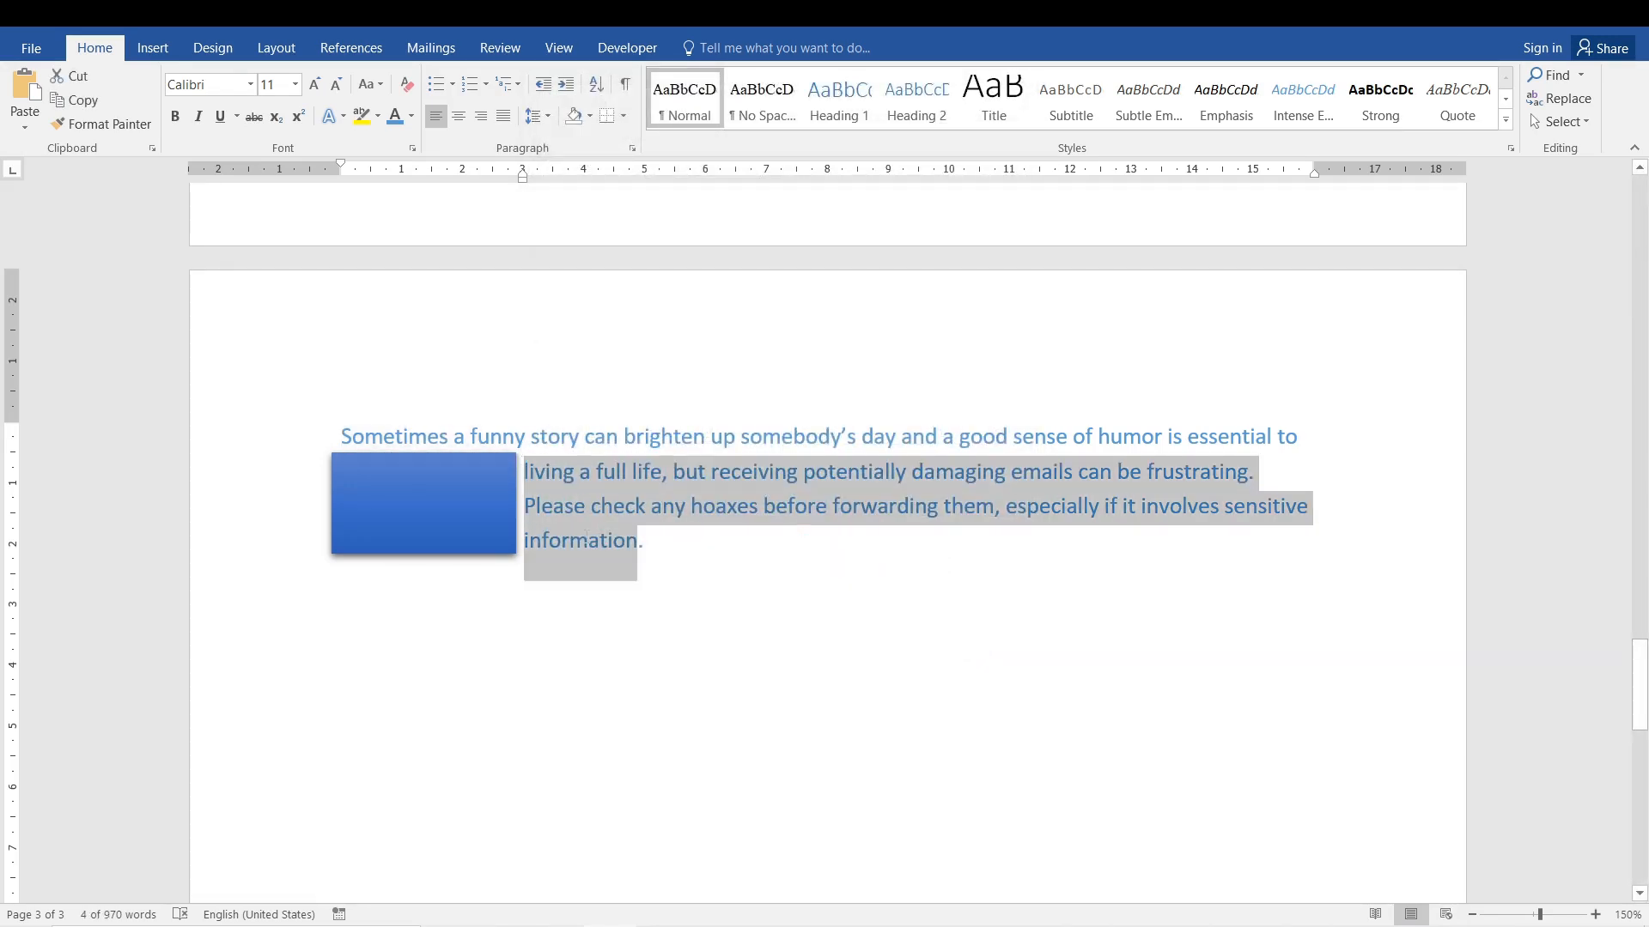
left_click(453, 500)
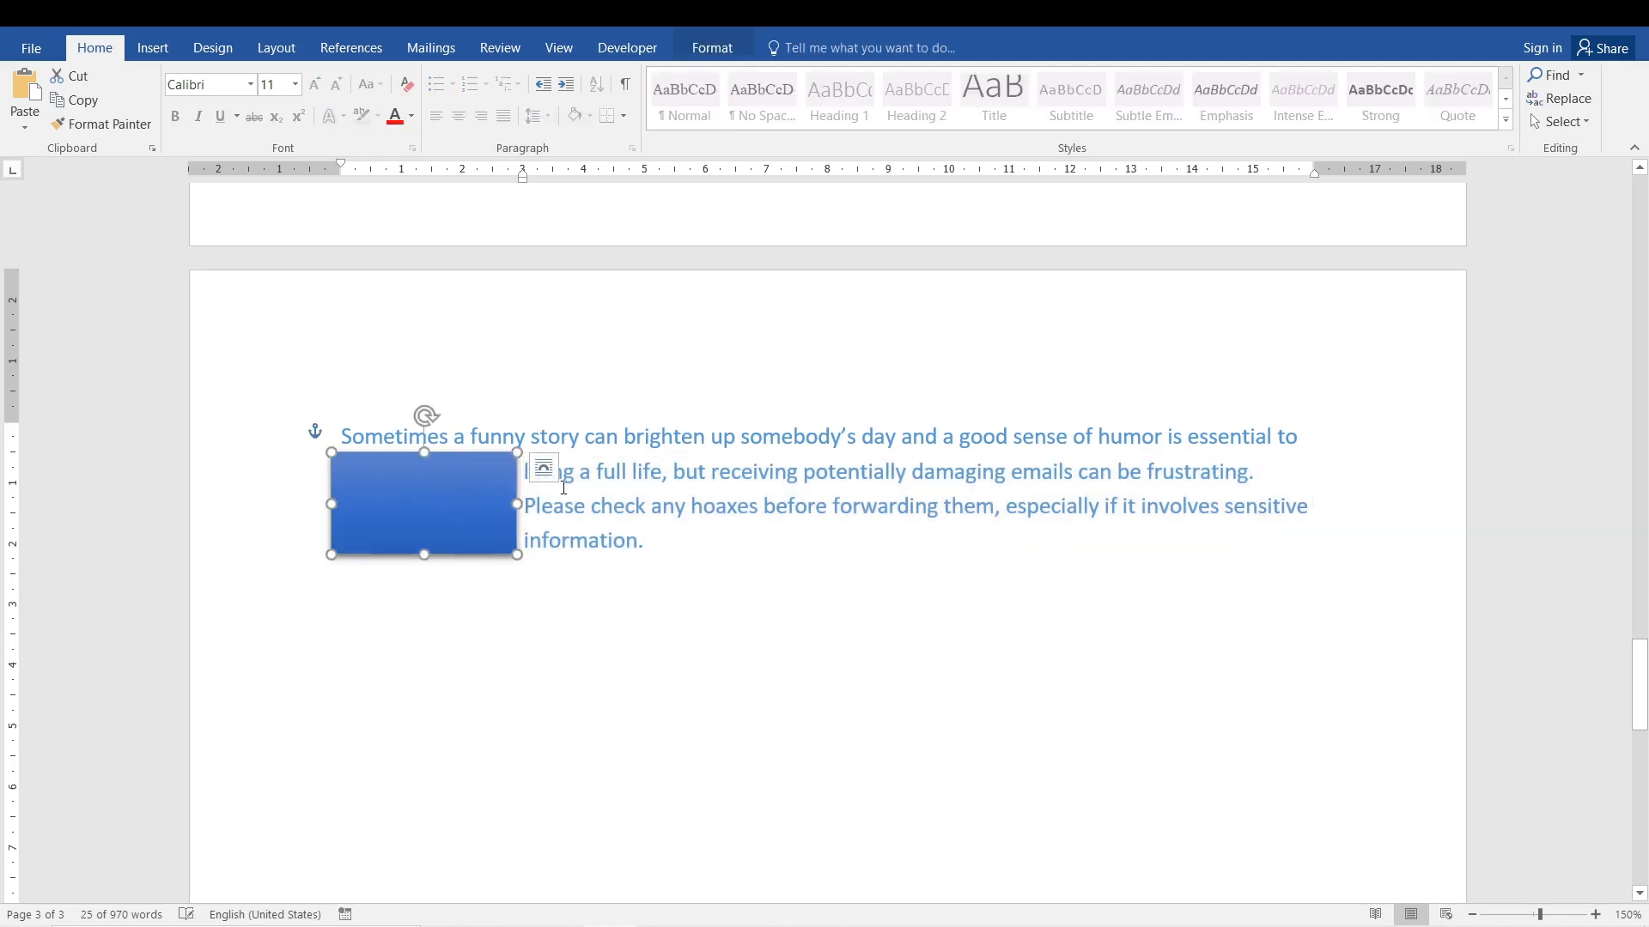
left_click(583, 498)
left_click_drag(341, 435, 623, 438)
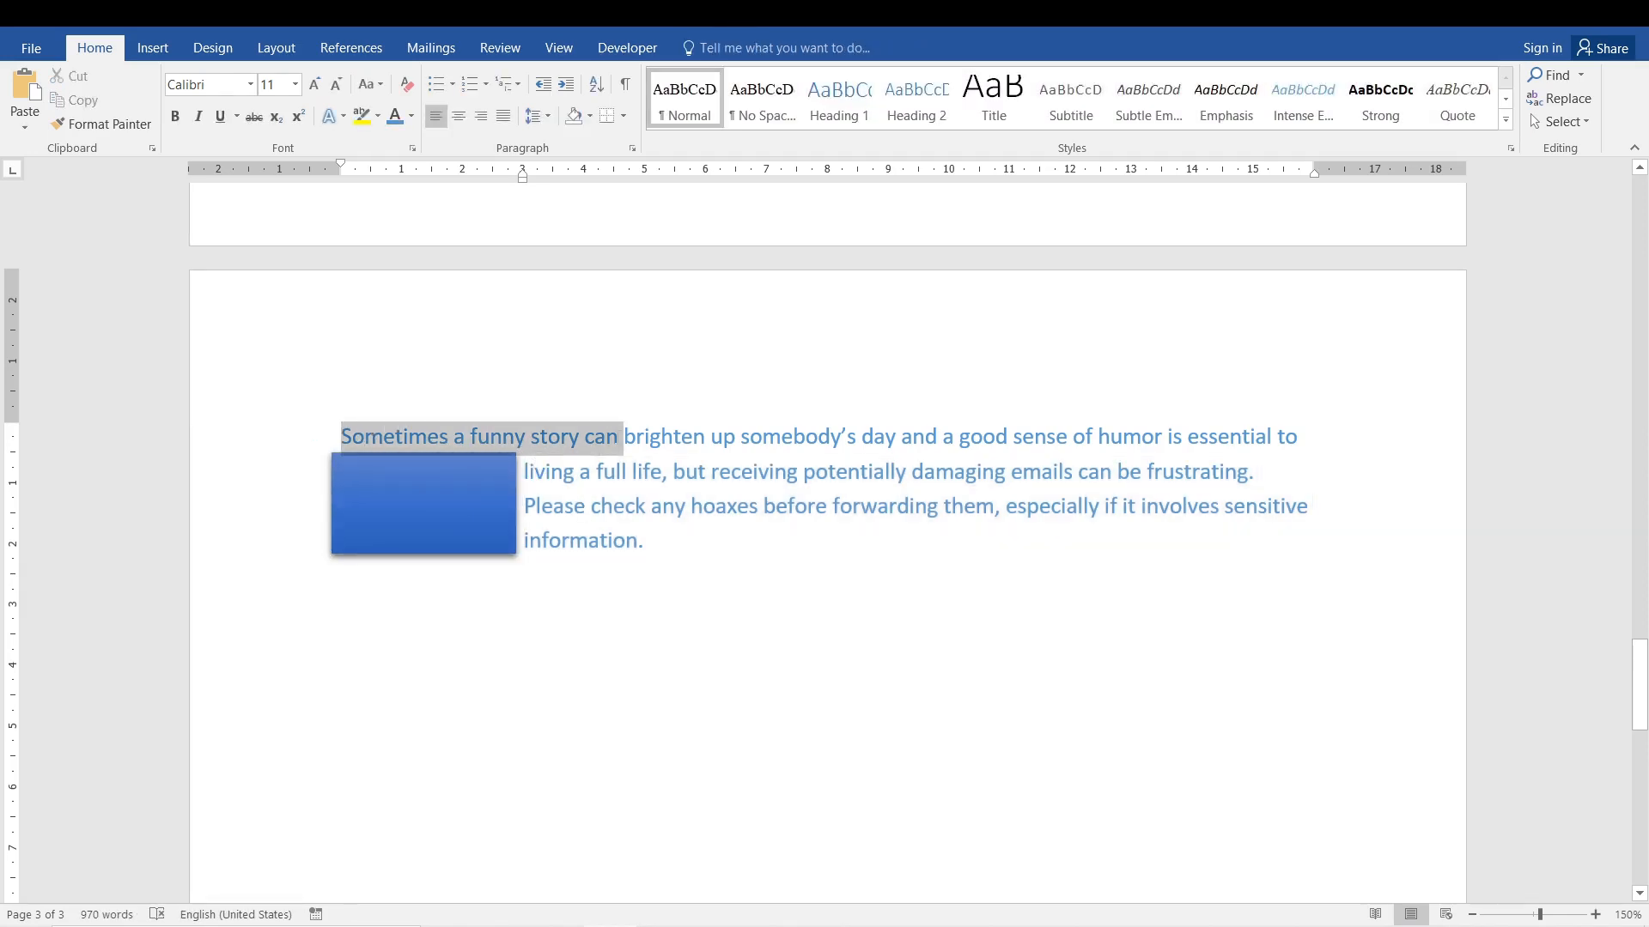
left_click_drag(525, 470, 735, 538)
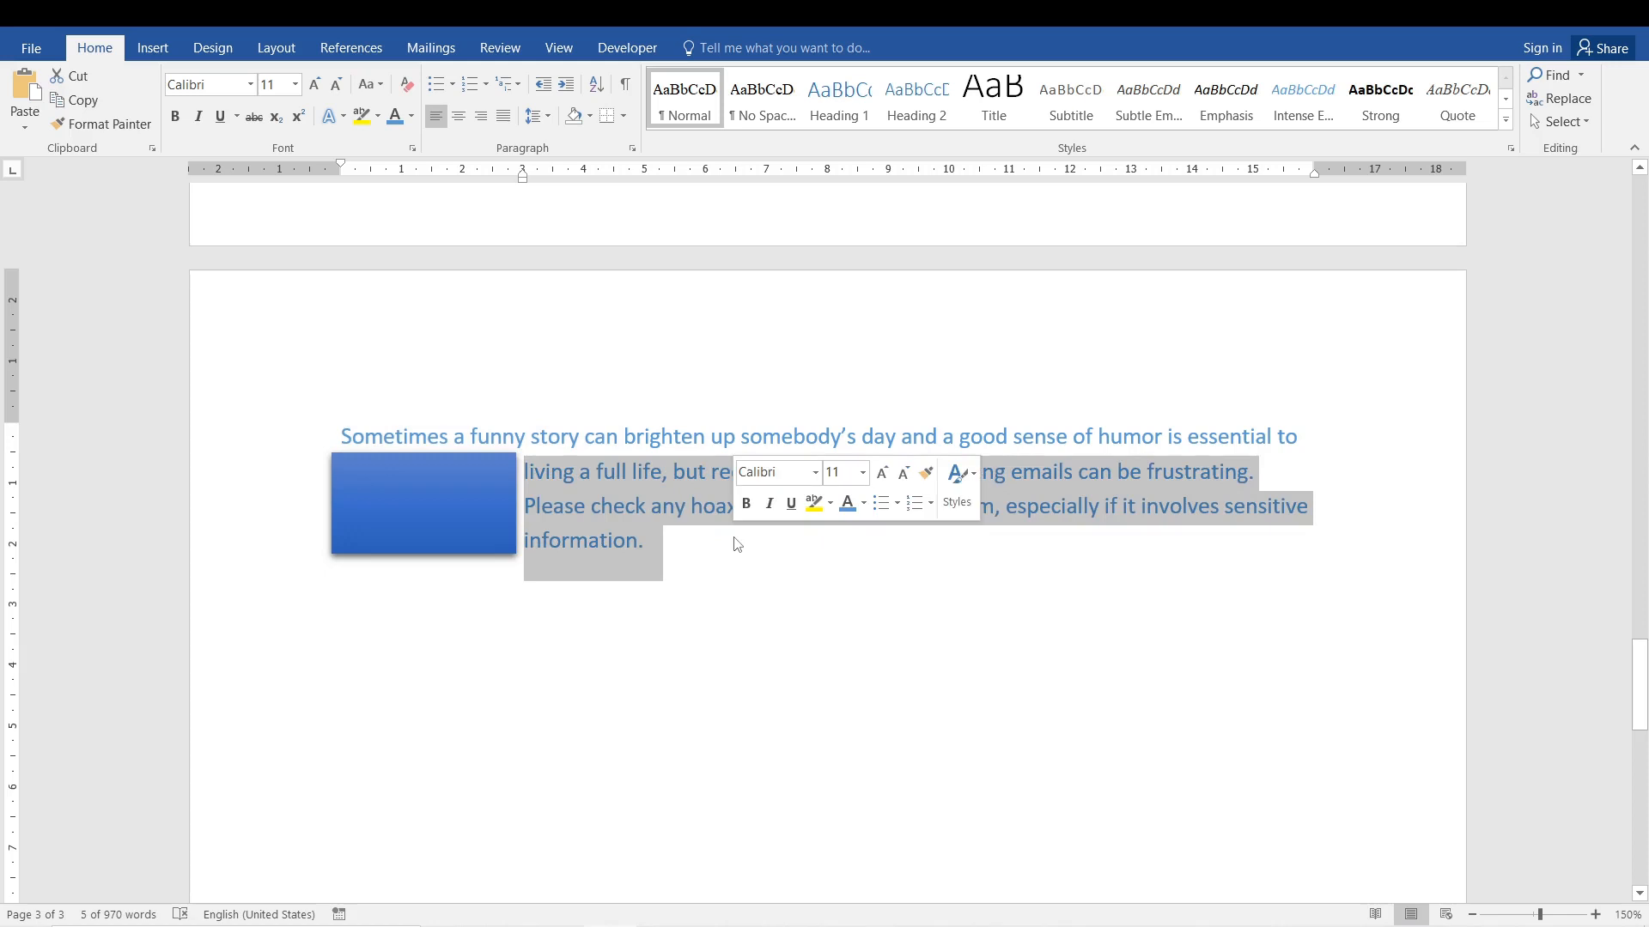
Move the blue rectangle below the paragraph and set the paragraph's special indent to (none).
left_click_drag(426, 519, 431, 717)
left_click(590, 435)
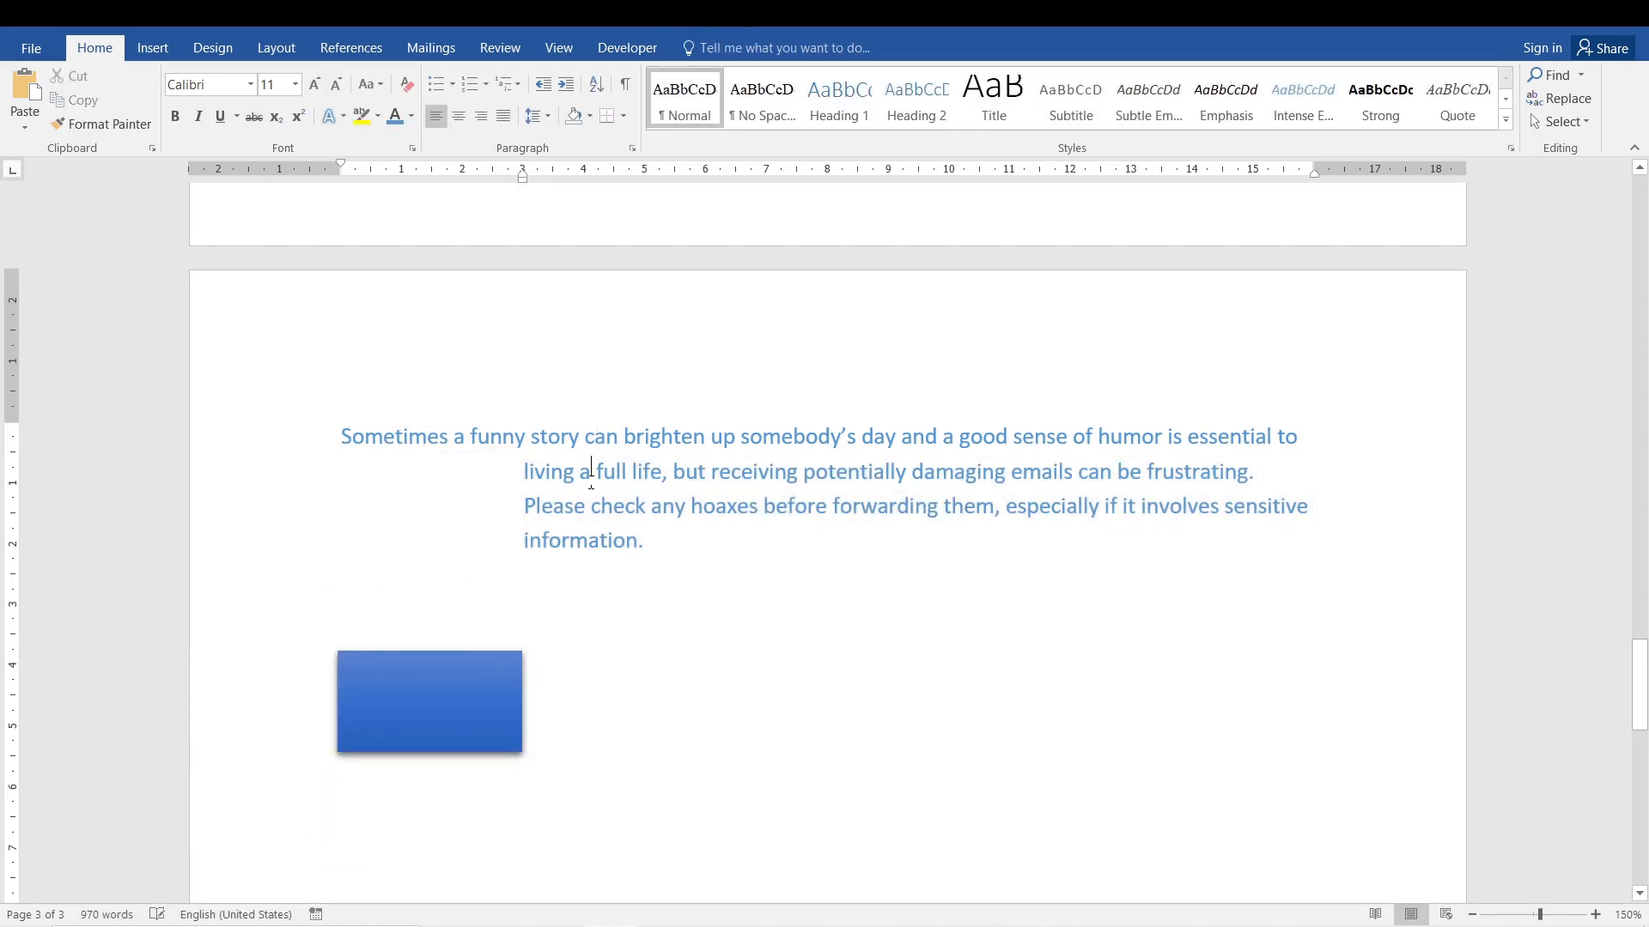
left_click(632, 148)
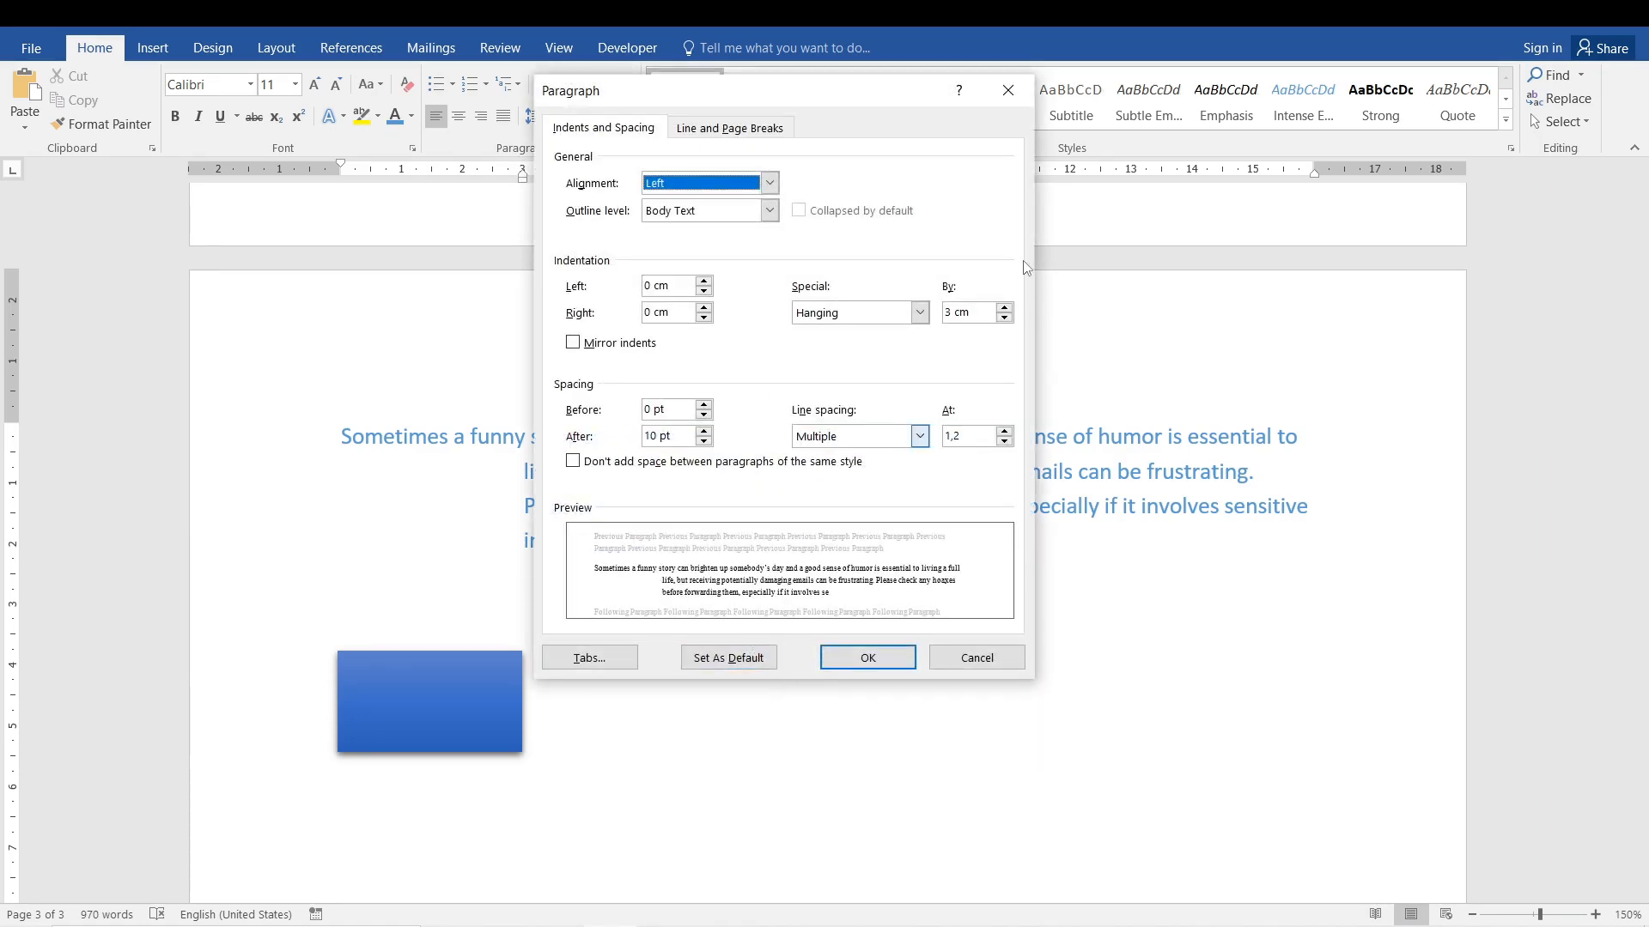
left_click(919, 313)
left_click(896, 332)
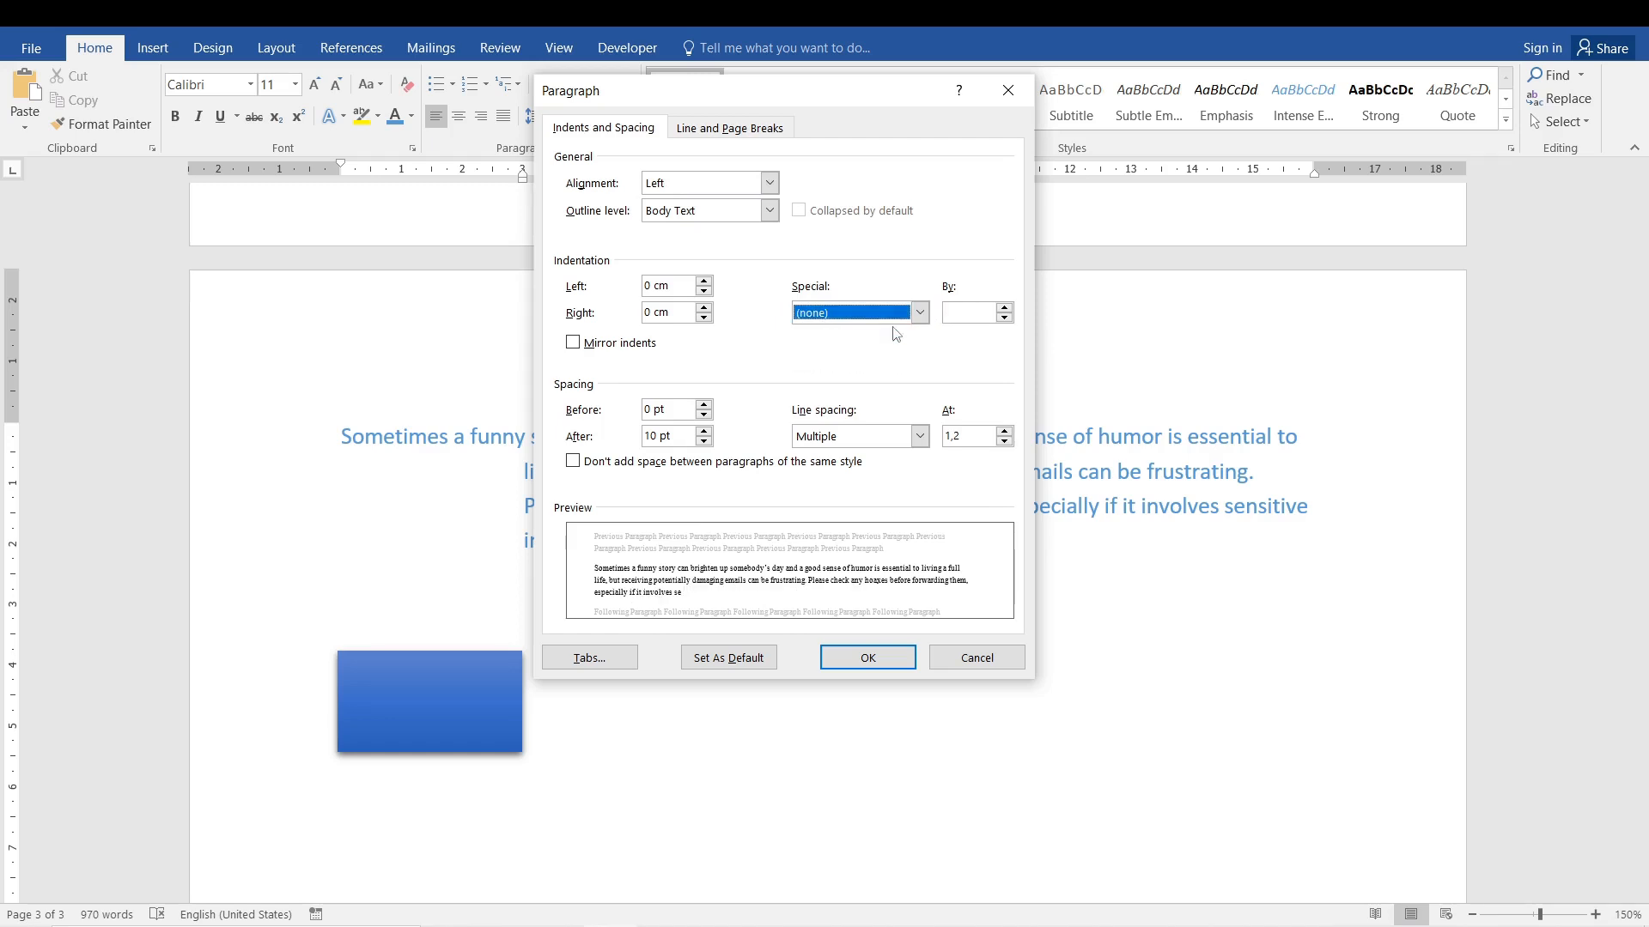
left_click(855, 660)
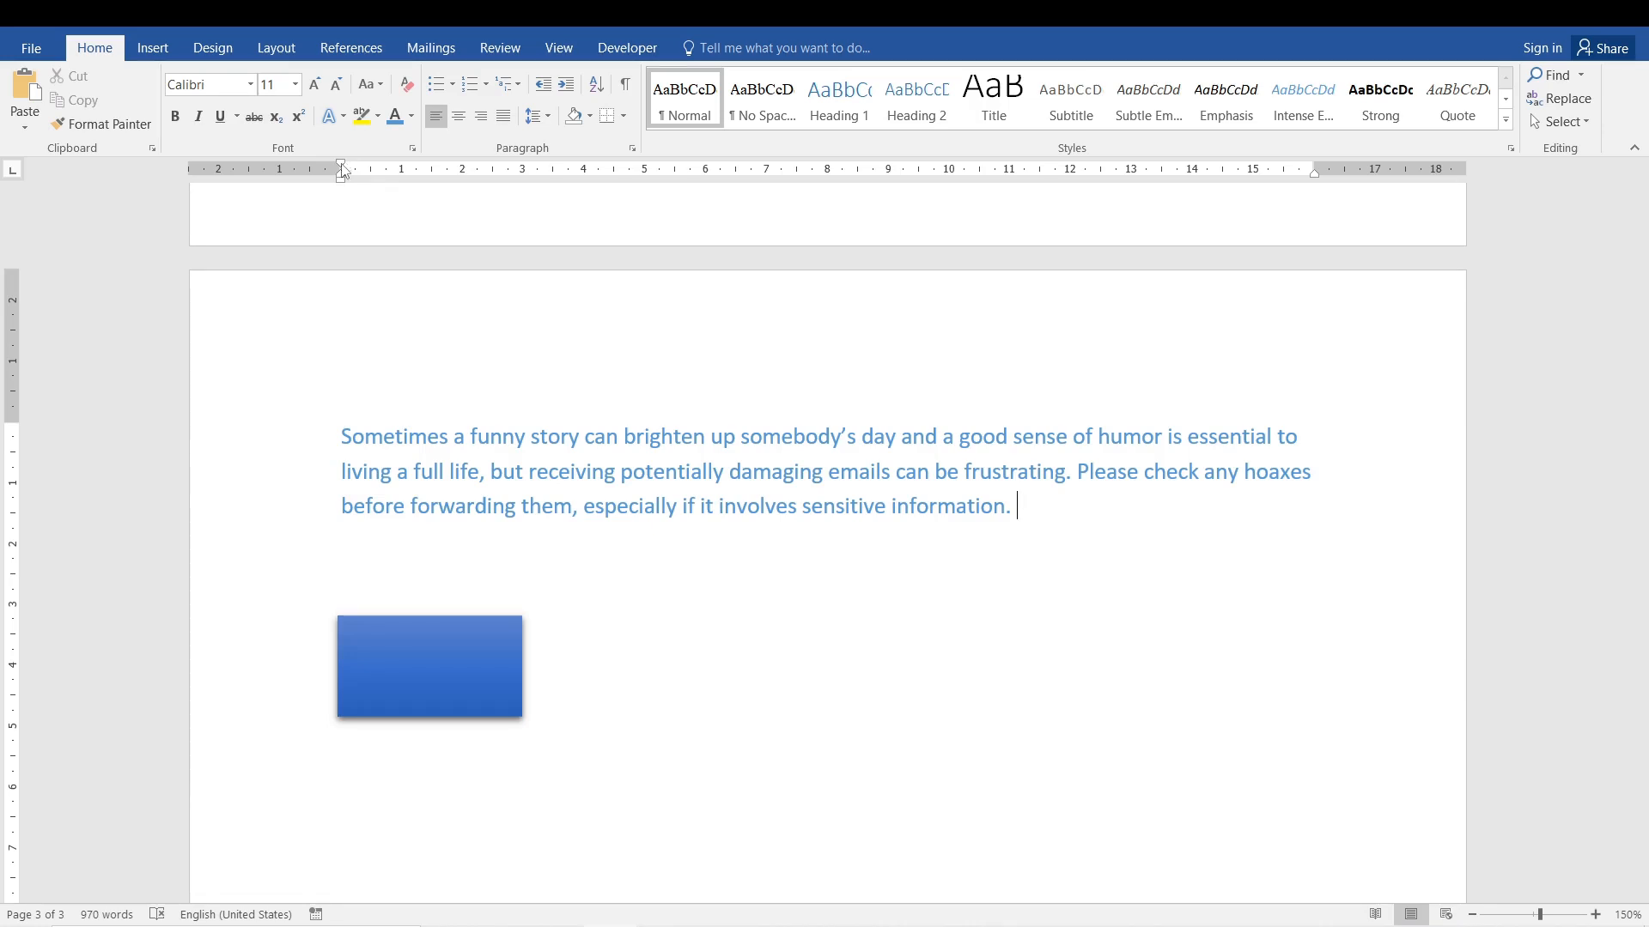
Try a first line indent of about 3,75 cm, and replace it with a 2 cm left indent for the whole paragraph.
mouse_move(341, 169)
left_mouse_down()
mouse_move(488, 170)
mouse_move(541, 180)
mouse_move(372, 184)
mouse_move(626, 202)
mouse_move(567, 217)
left_mouse_up()
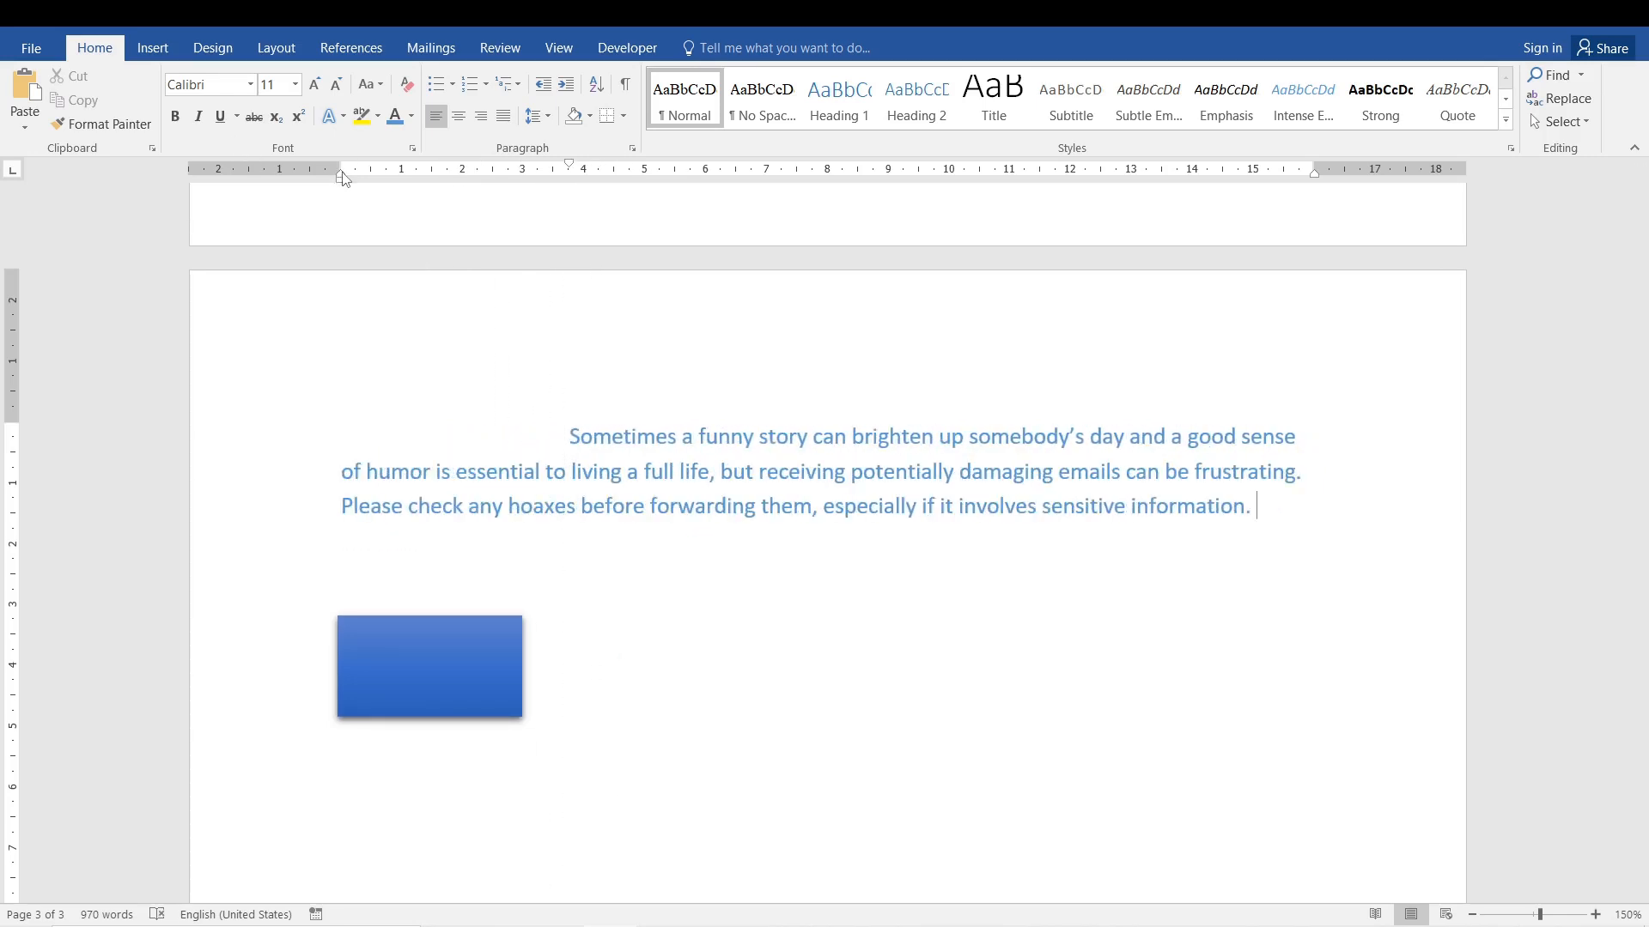
mouse_move(343, 177)
left_mouse_down()
mouse_move(932, 186)
mouse_move(575, 195)
mouse_move(599, 180)
mouse_move(584, 168)
mouse_move(794, 168)
mouse_move(301, 195)
mouse_move(486, 184)
mouse_move(452, 176)
mouse_move(465, 188)
left_mouse_up()
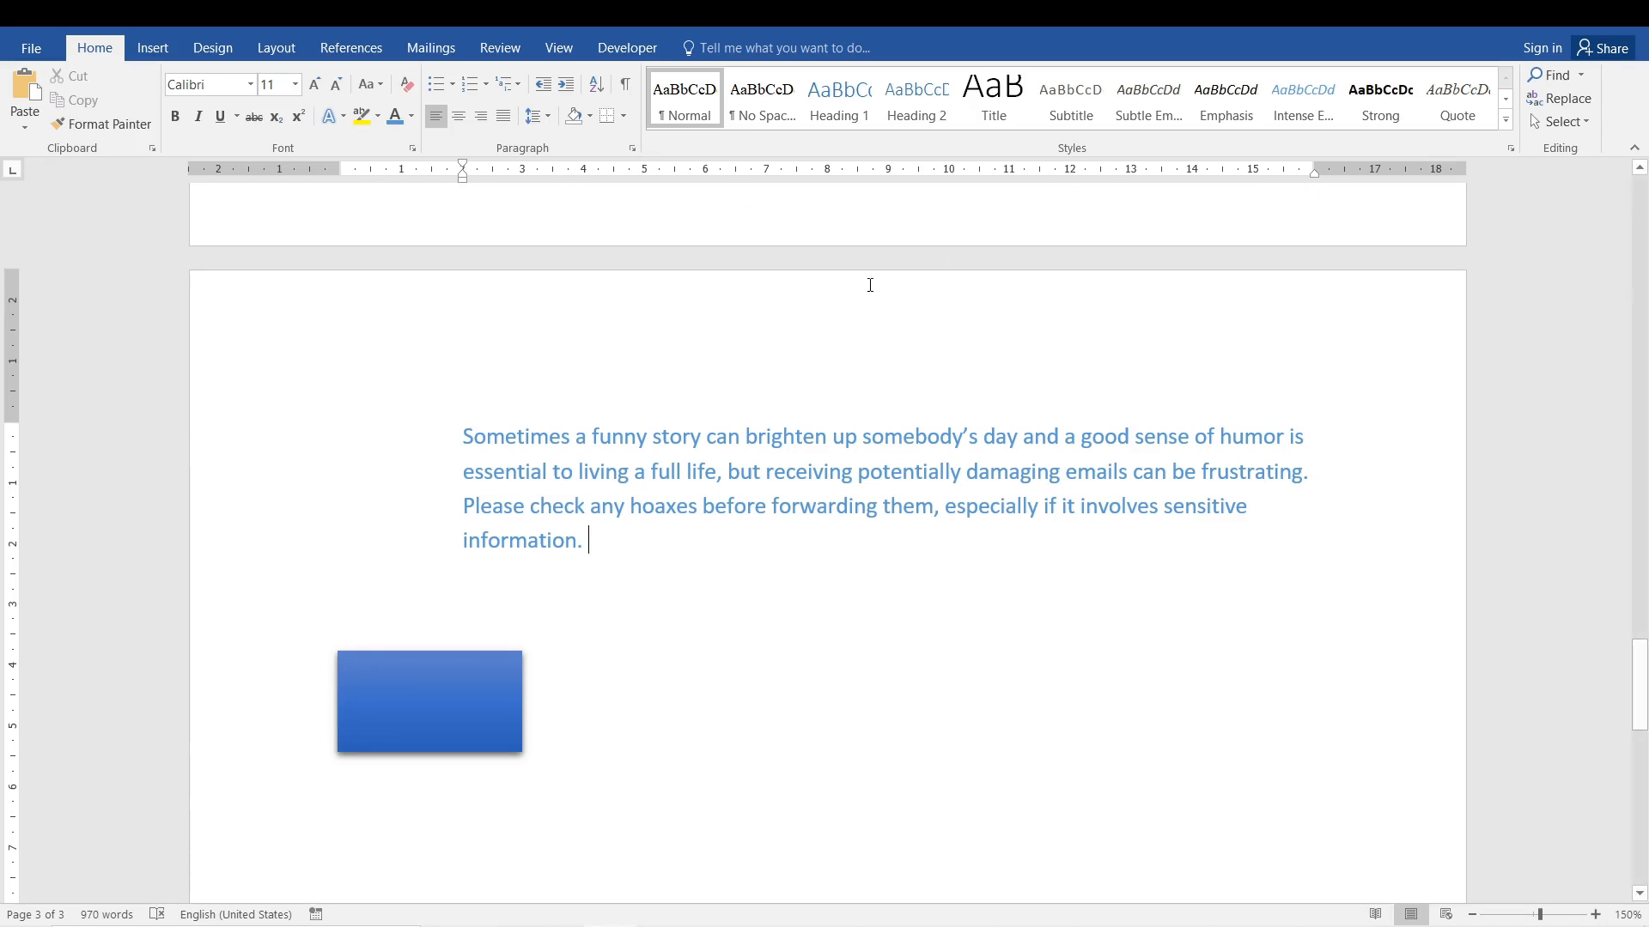
left_click(632, 151)
left_click(919, 313)
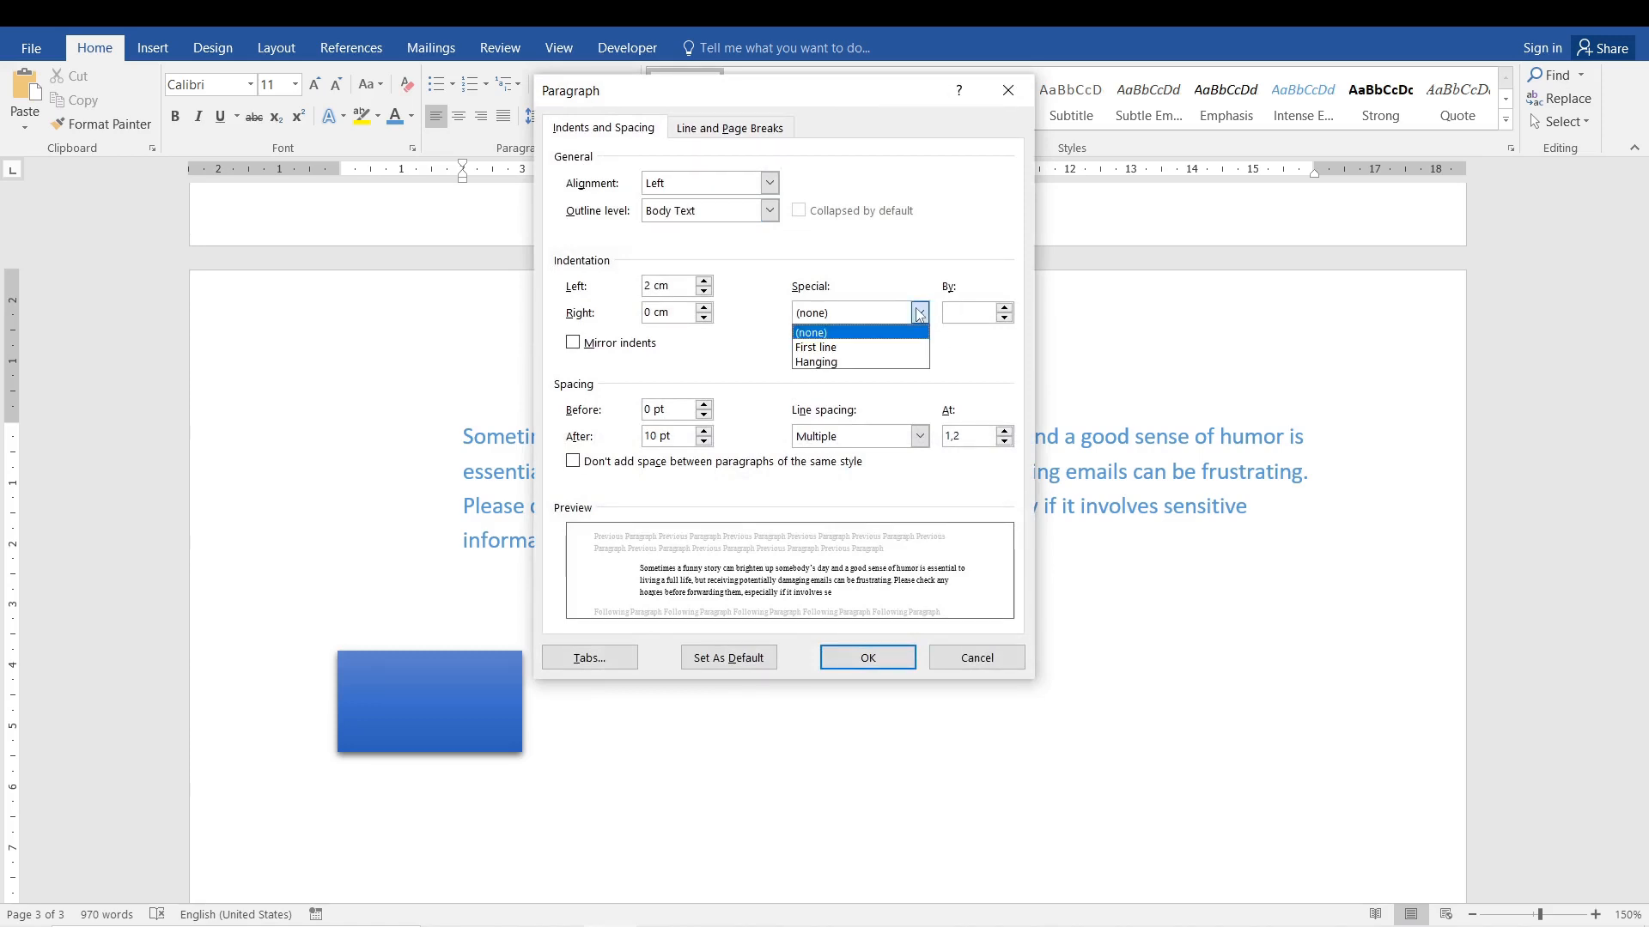
left_click(900, 271)
left_click(1009, 91)
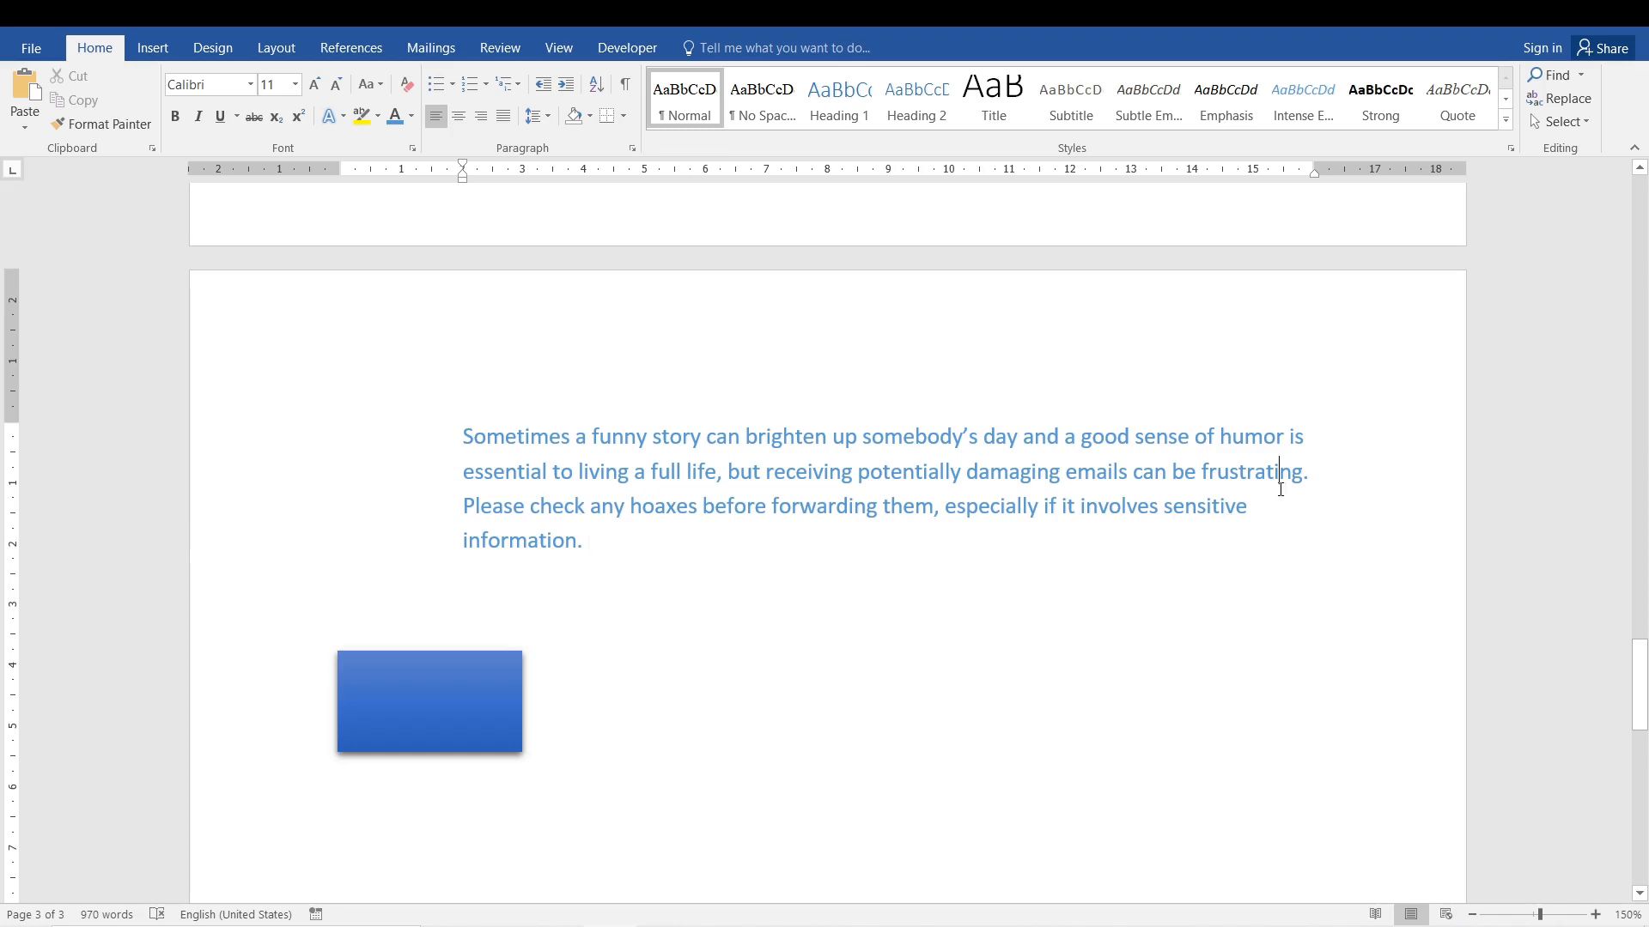
Narrow the paragraph to between the 3 cm and 13 cm ruler marks and place the blue rectangle in the space before its upper lines.
mouse_move(1315, 175)
left_mouse_down()
mouse_move(939, 246)
mouse_move(1010, 235)
left_mouse_up()
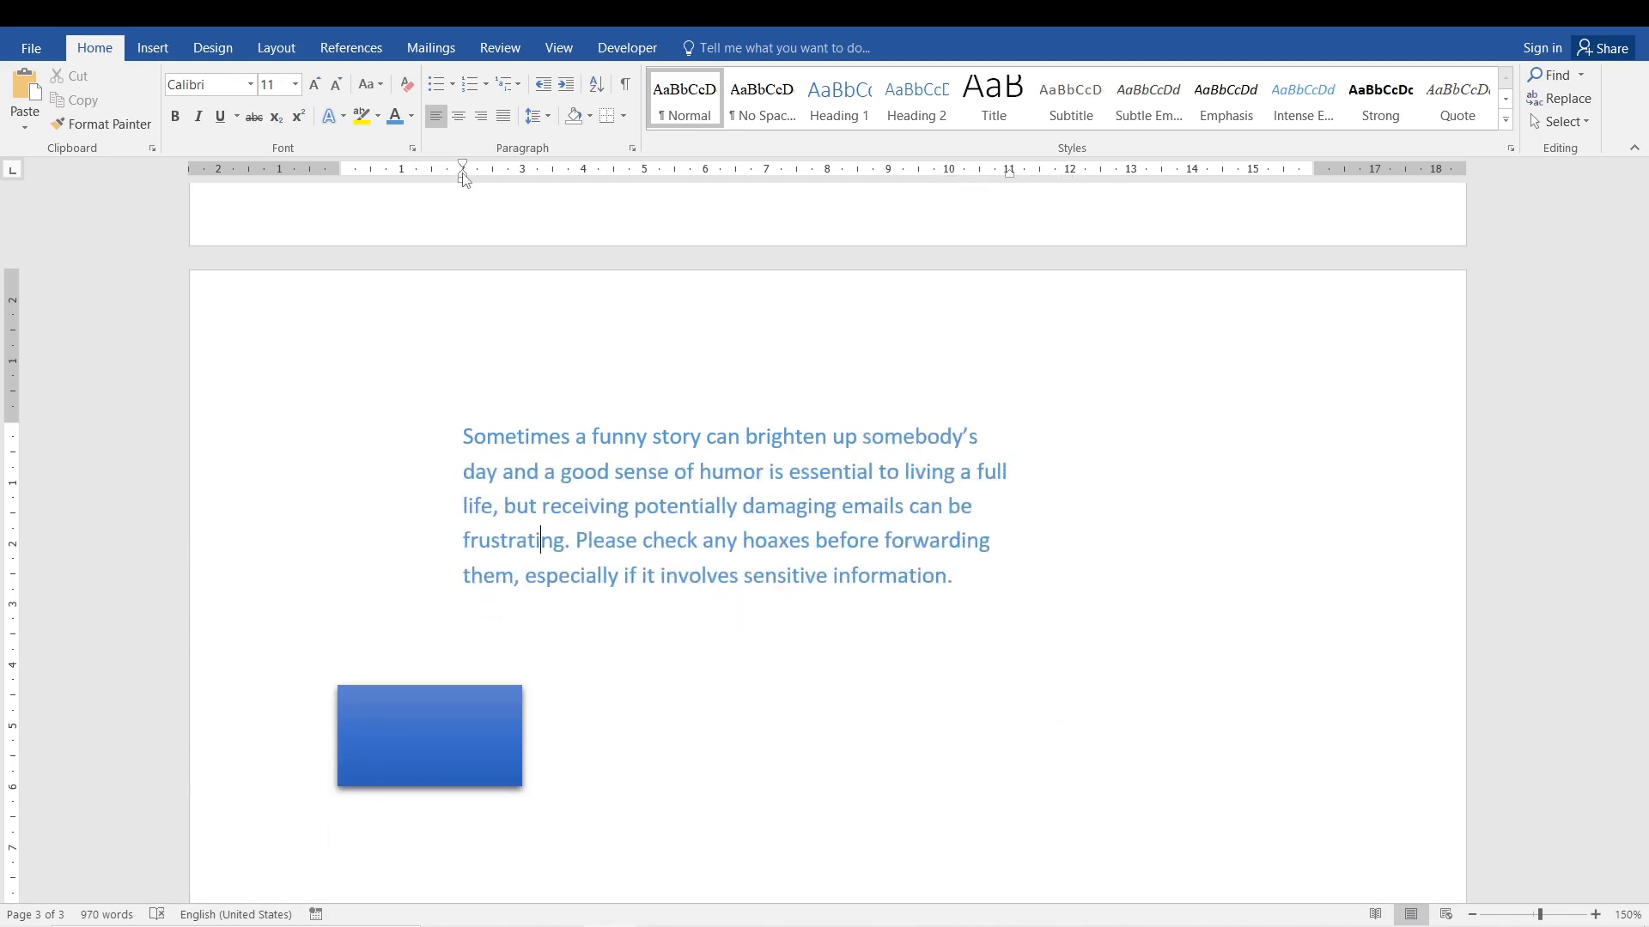
mouse_move(462, 177)
left_mouse_down()
mouse_move(544, 178)
mouse_move(511, 169)
mouse_move(526, 170)
left_mouse_up()
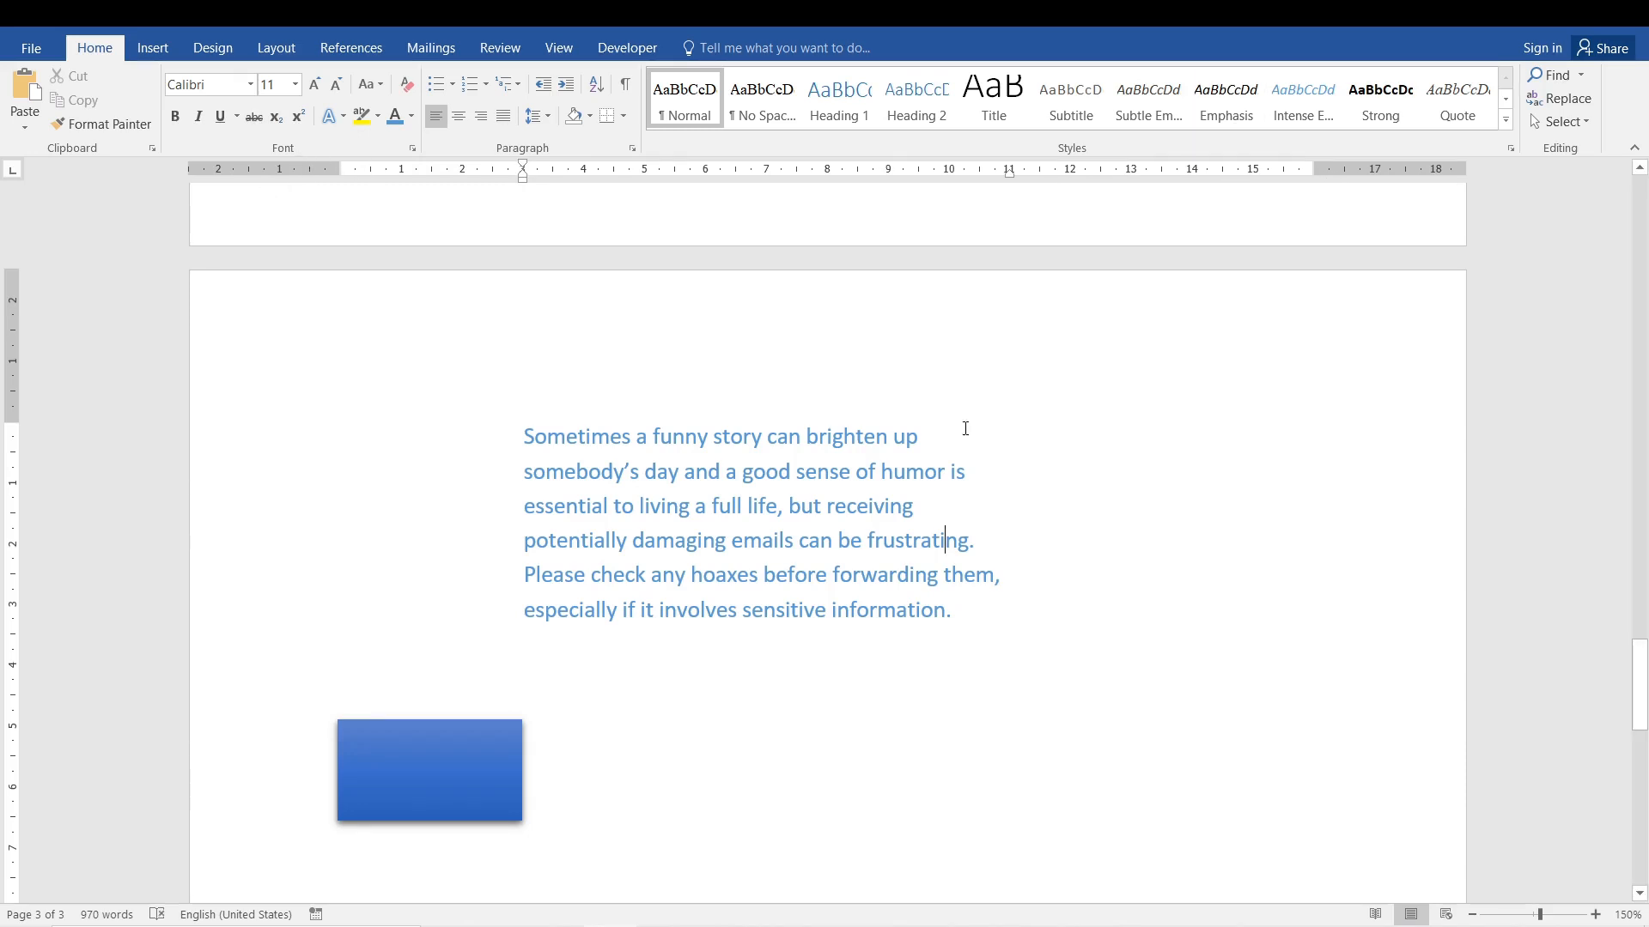
left_click_drag(1010, 176, 1069, 183)
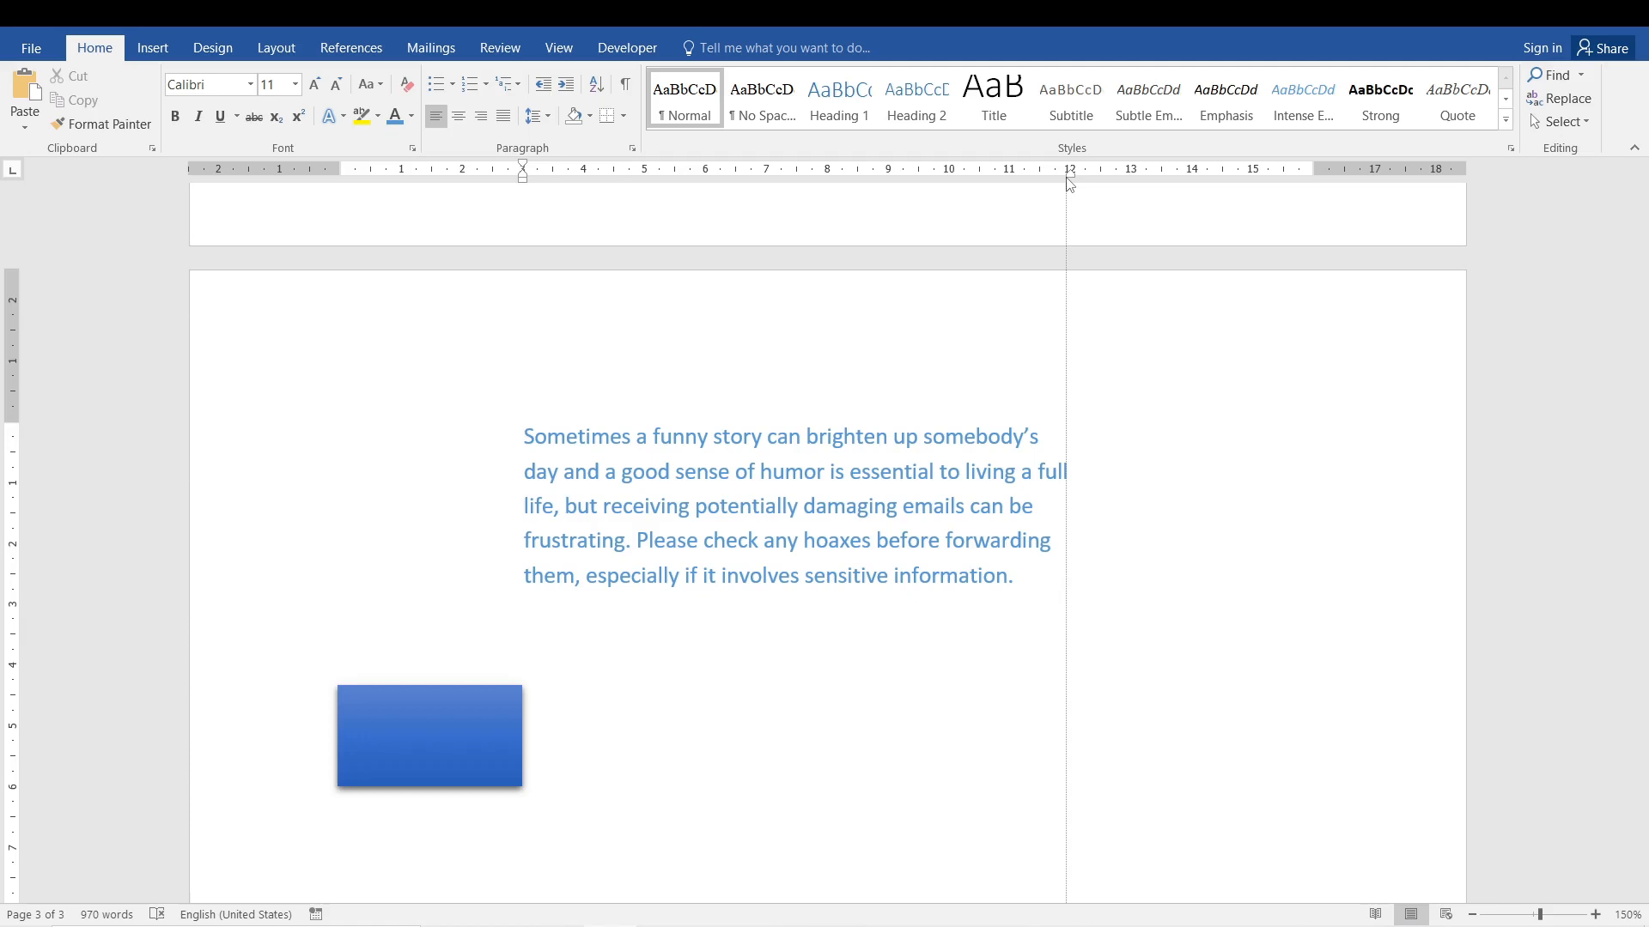
left_click_drag(1069, 183, 1135, 181)
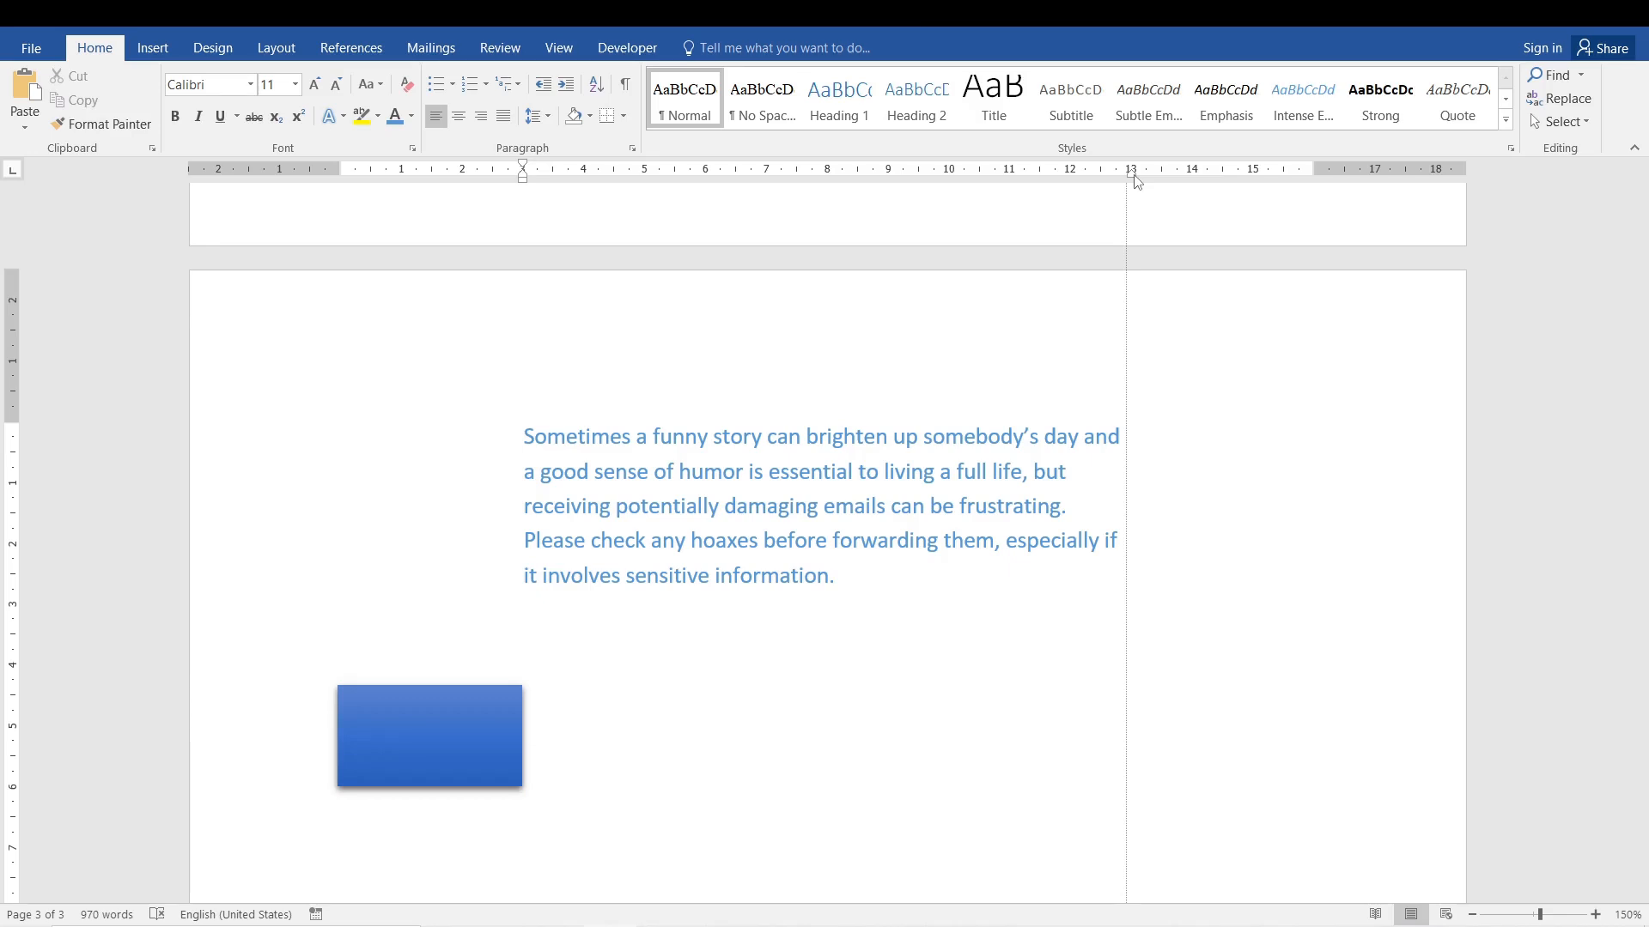
left_click_drag(1135, 180, 1134, 180)
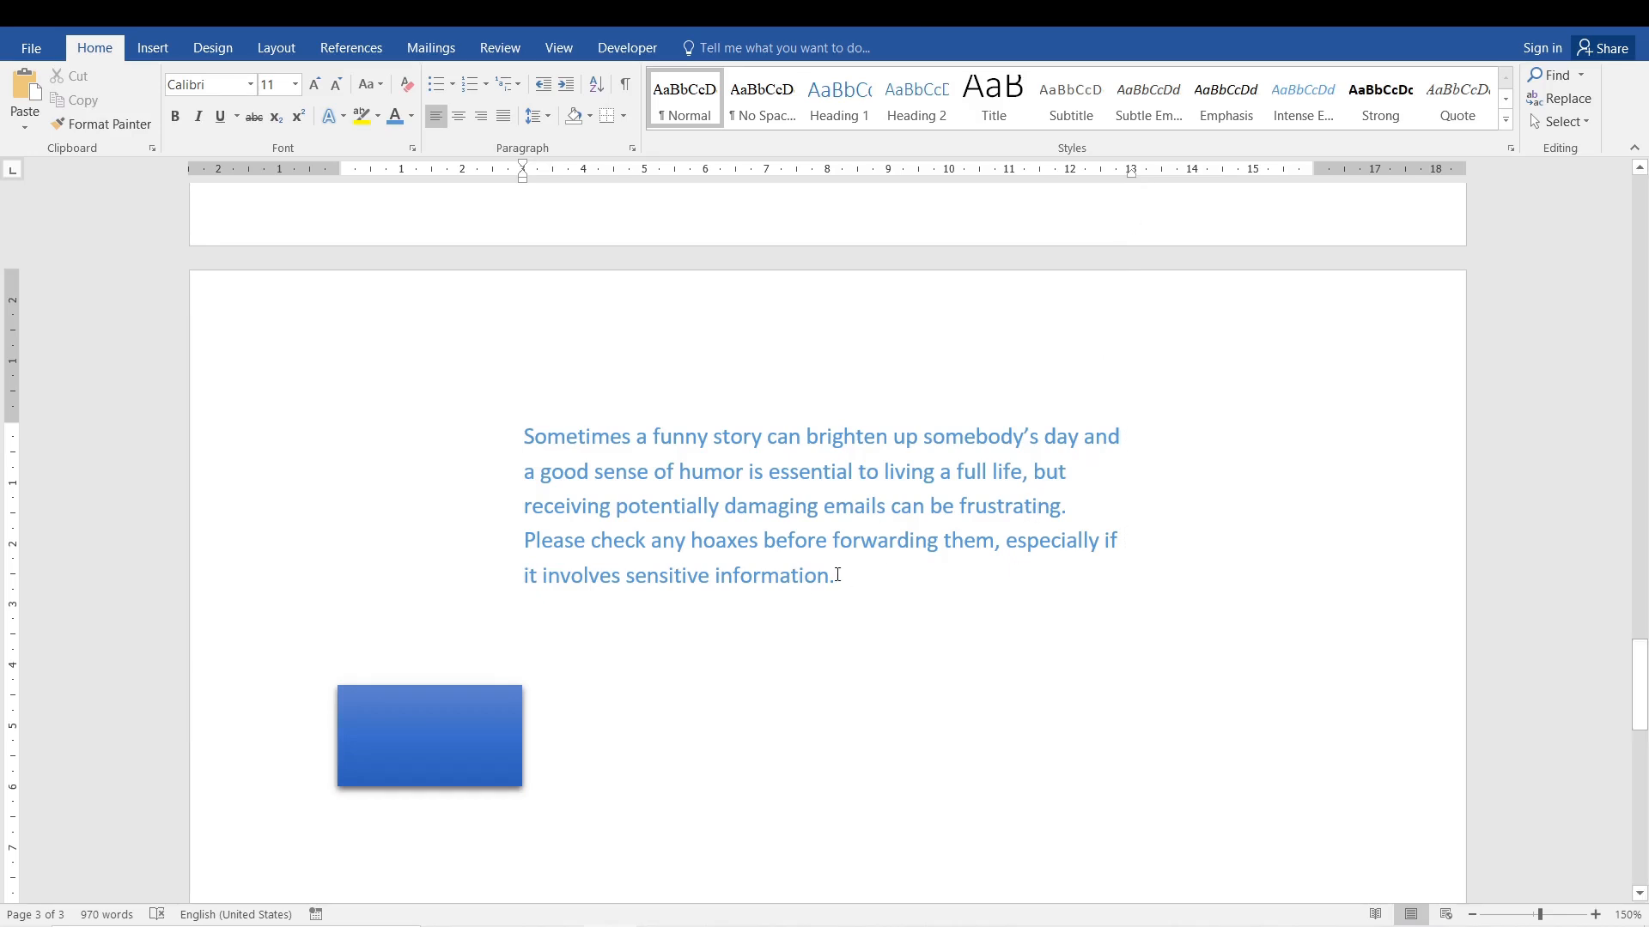
left_click_drag(423, 713, 342, 448)
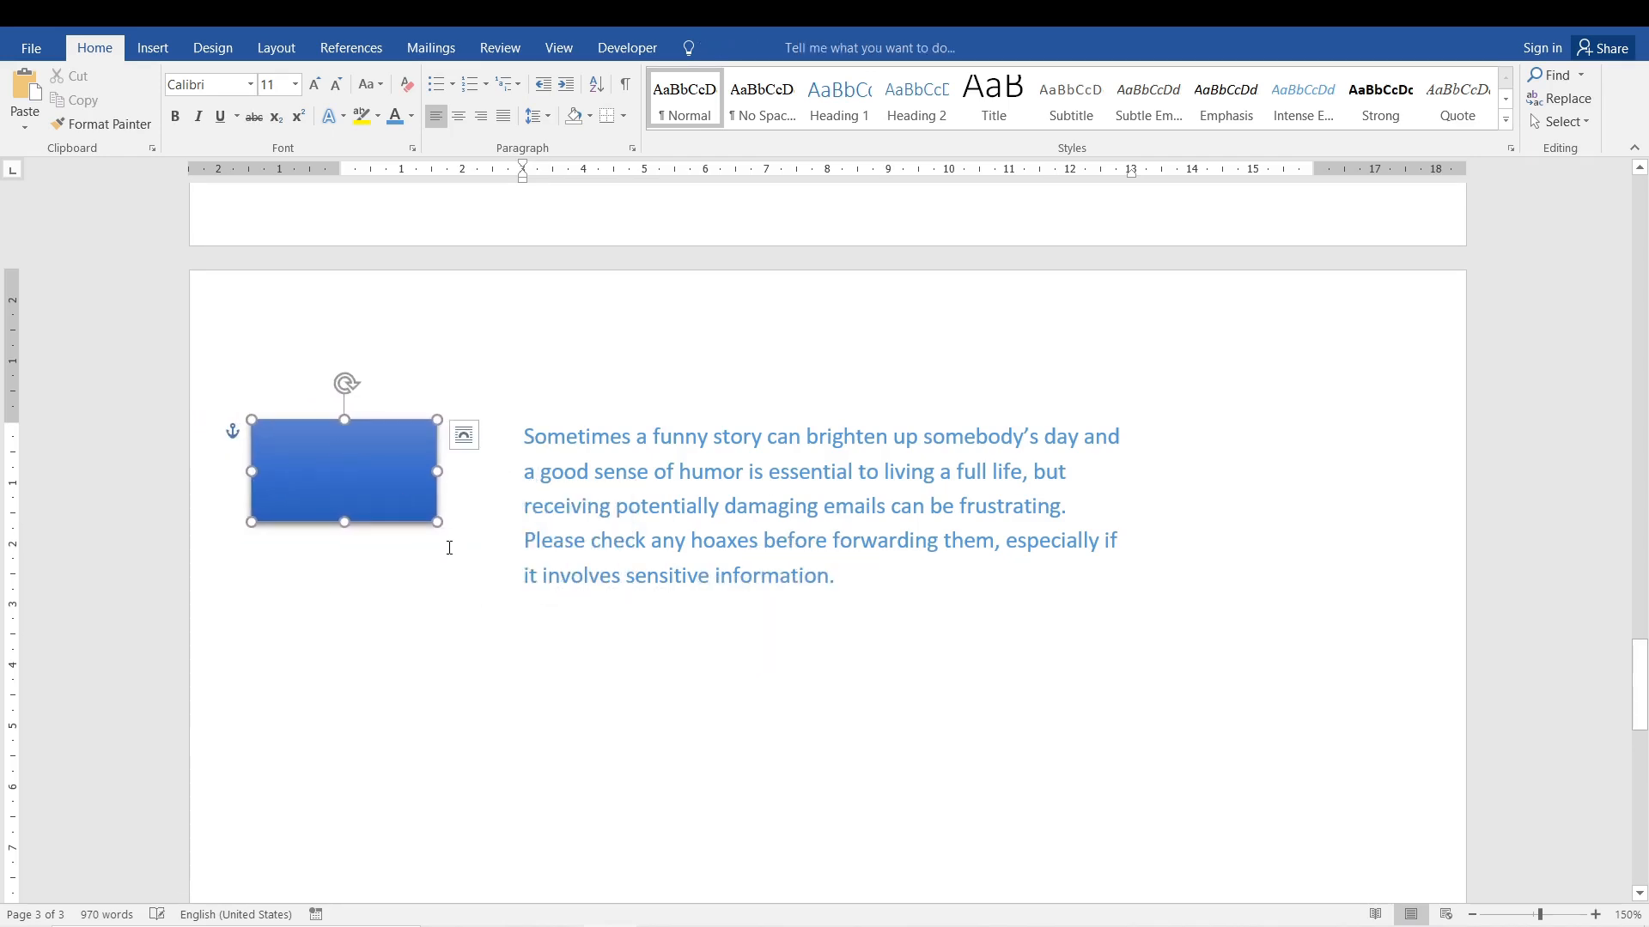
Enlarge the blue rectangle to about 2,72 cm high and 4,23 cm wide, and place a copy of it on the paragraph's other side.
left_click_drag(437, 522, 1315, 516)
key("ctrl+c")
key("ctrl+v")
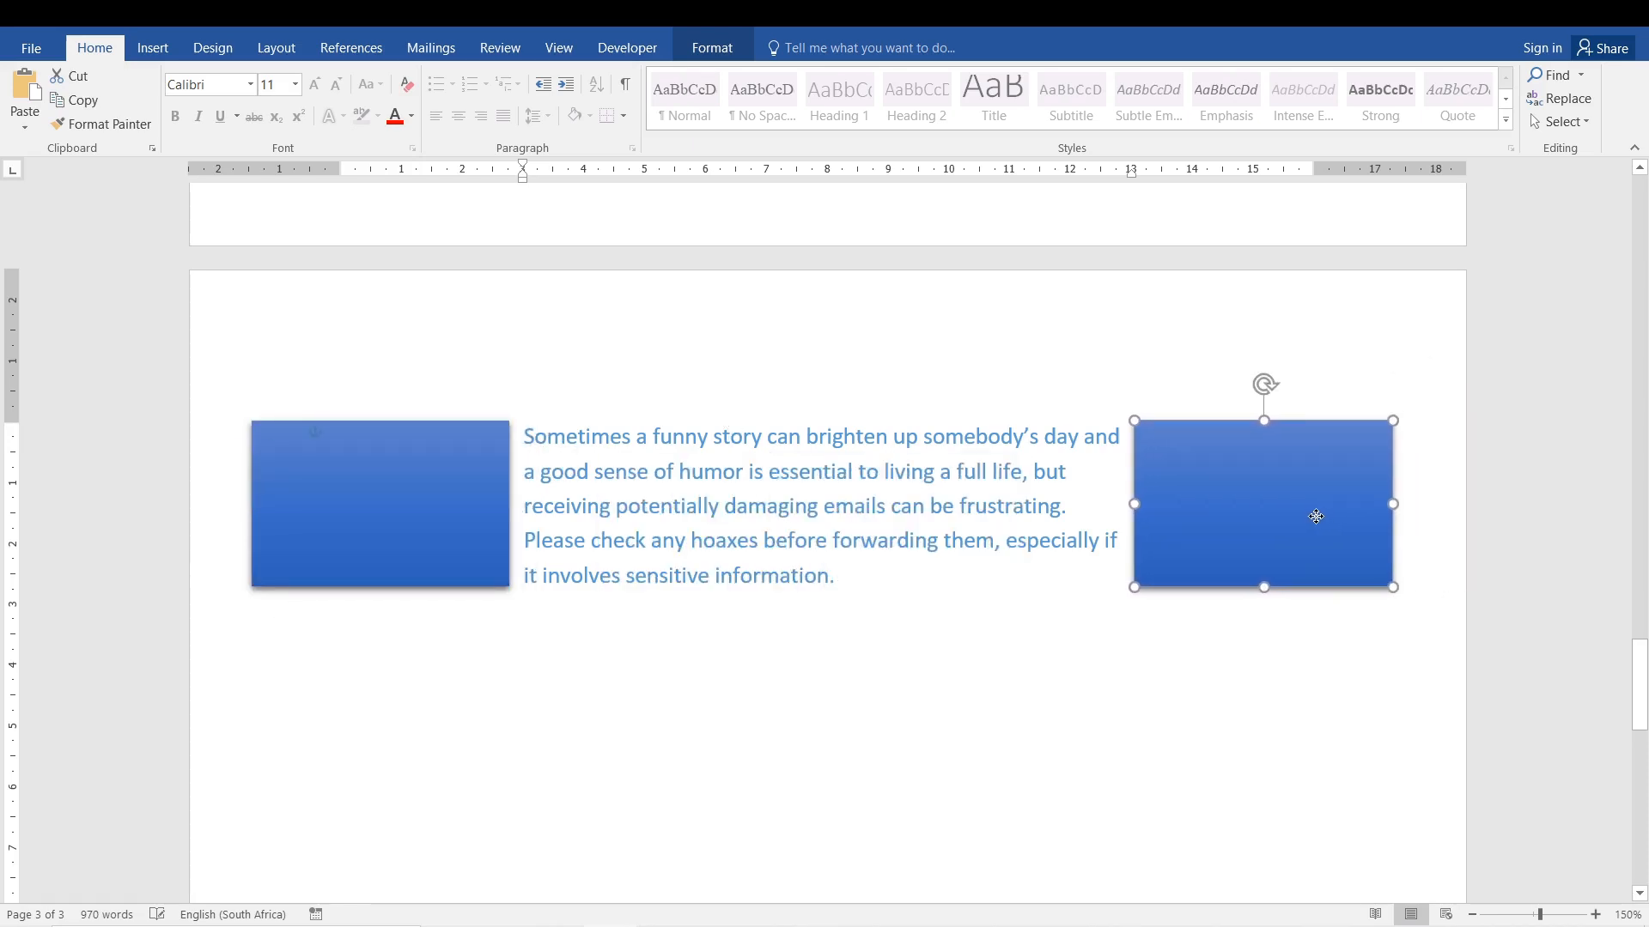
left_click(945, 688)
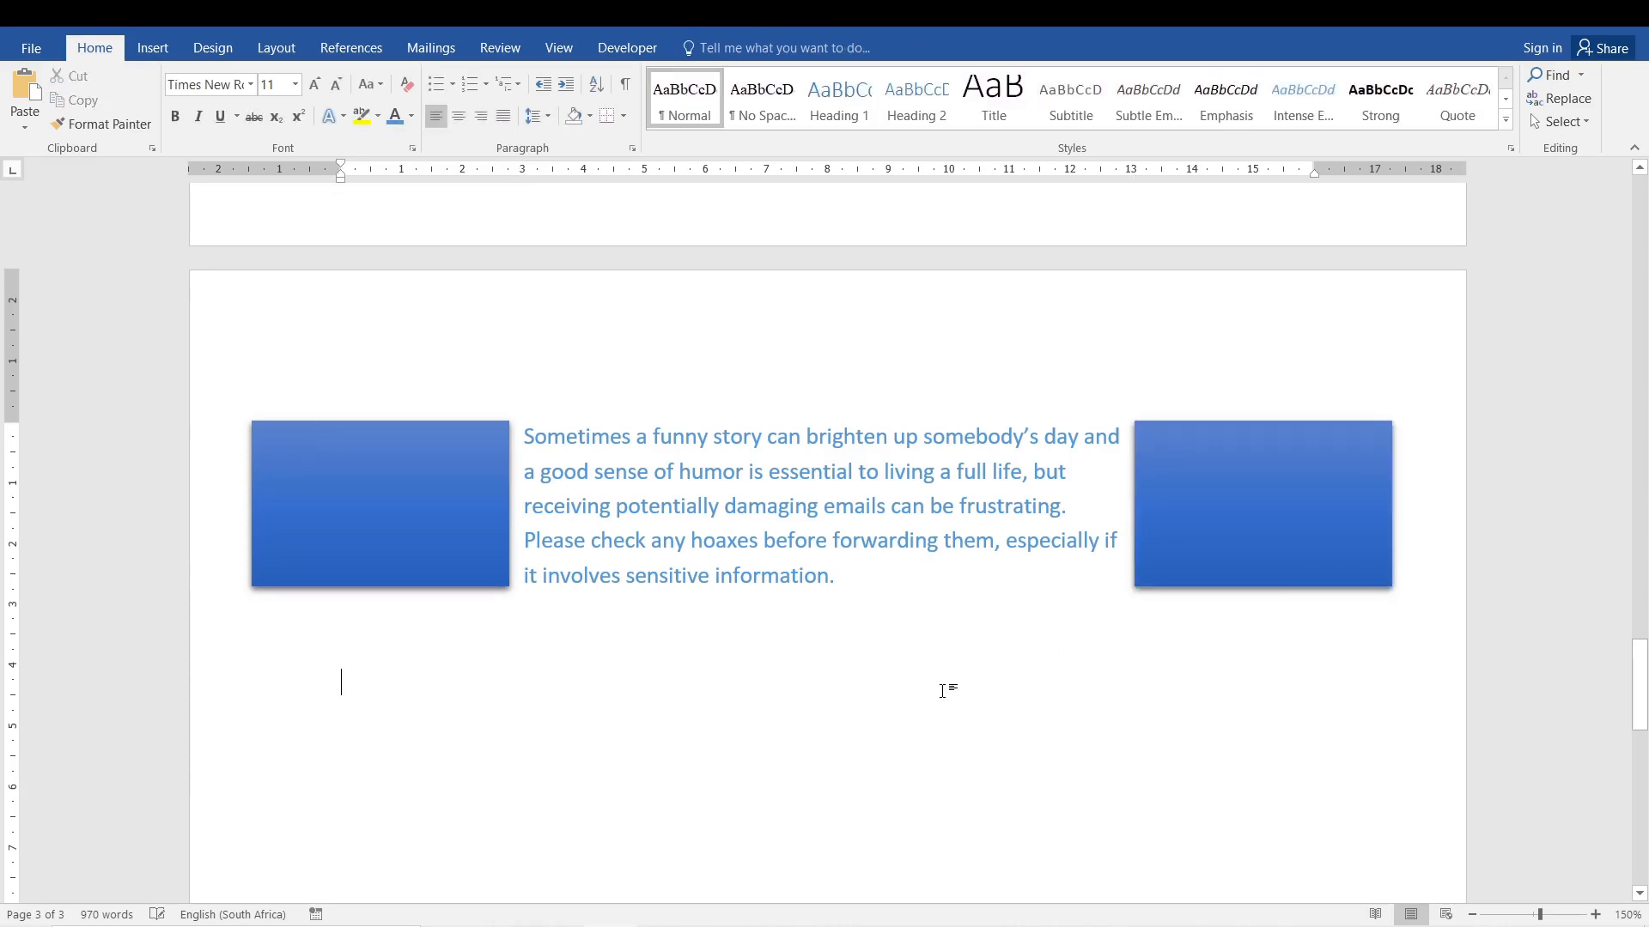
Try centred and right alignment on the whole paragraph between the rectangles, and set it back to left alignment.
left_click(742, 515)
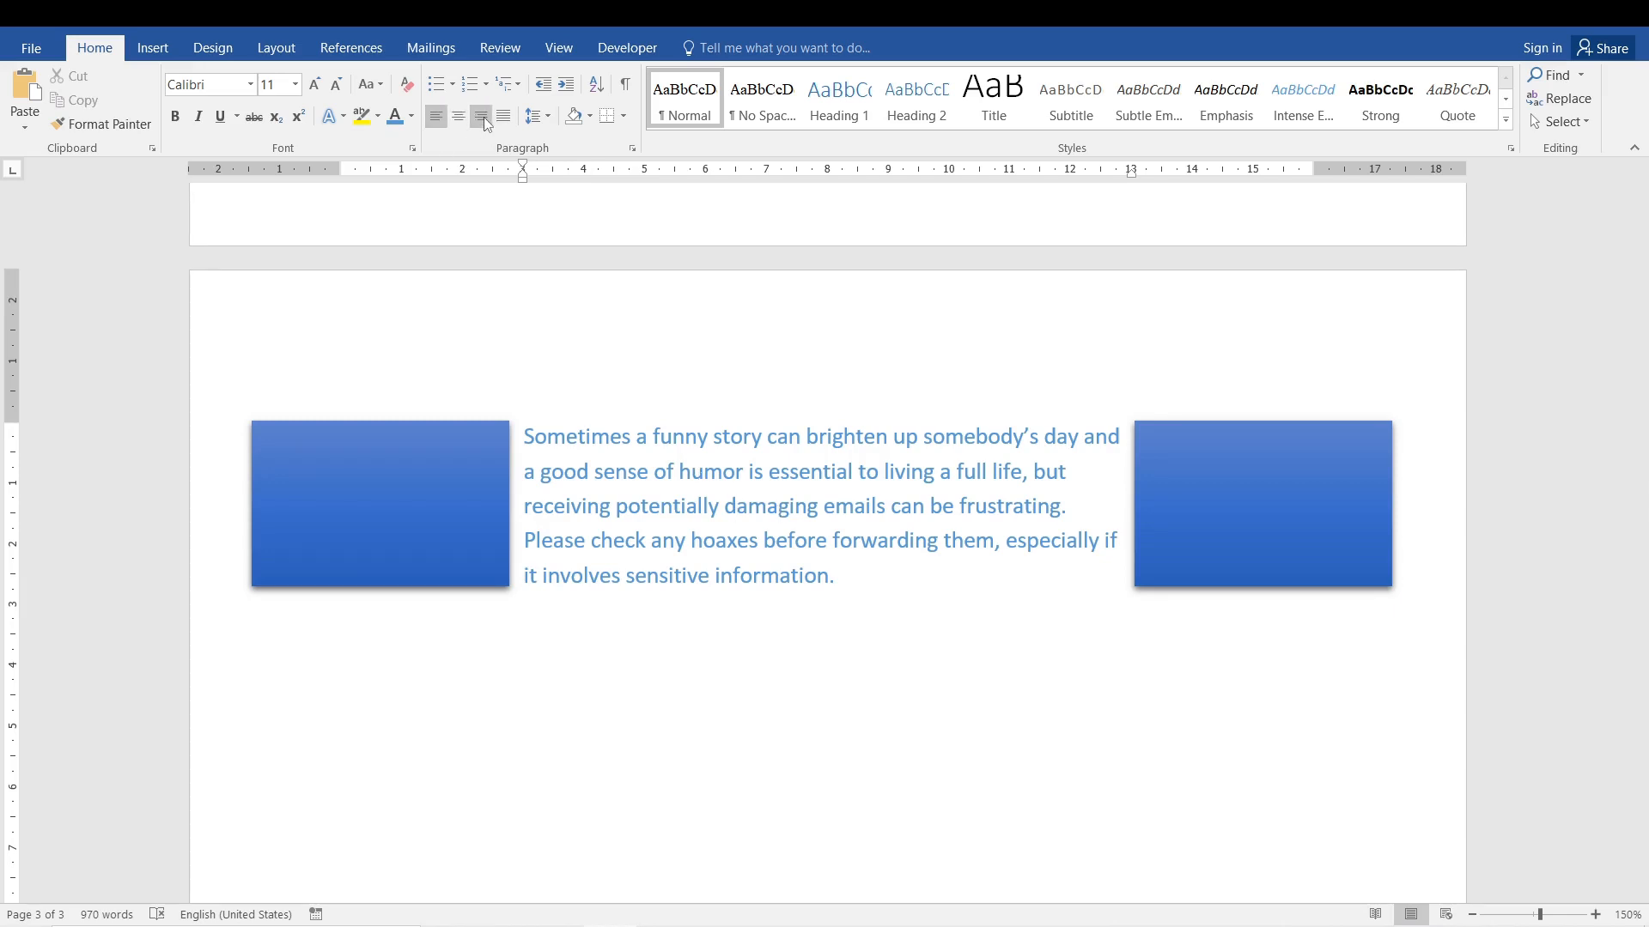
triple_click(795, 540)
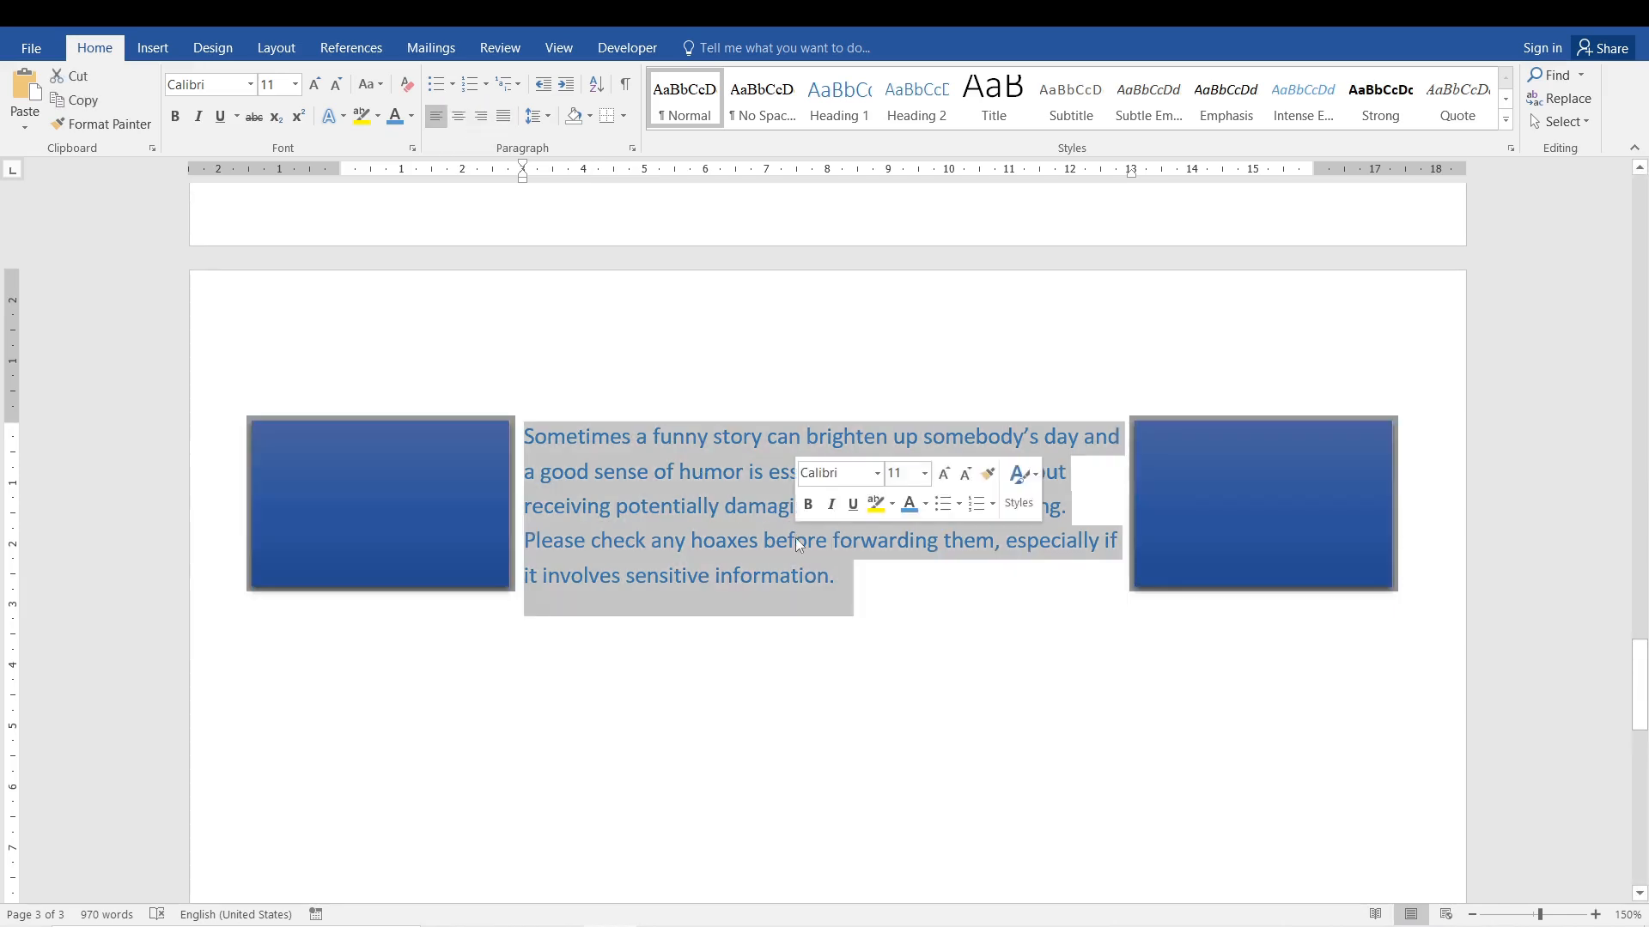
left_click(956, 616)
double_click(759, 536)
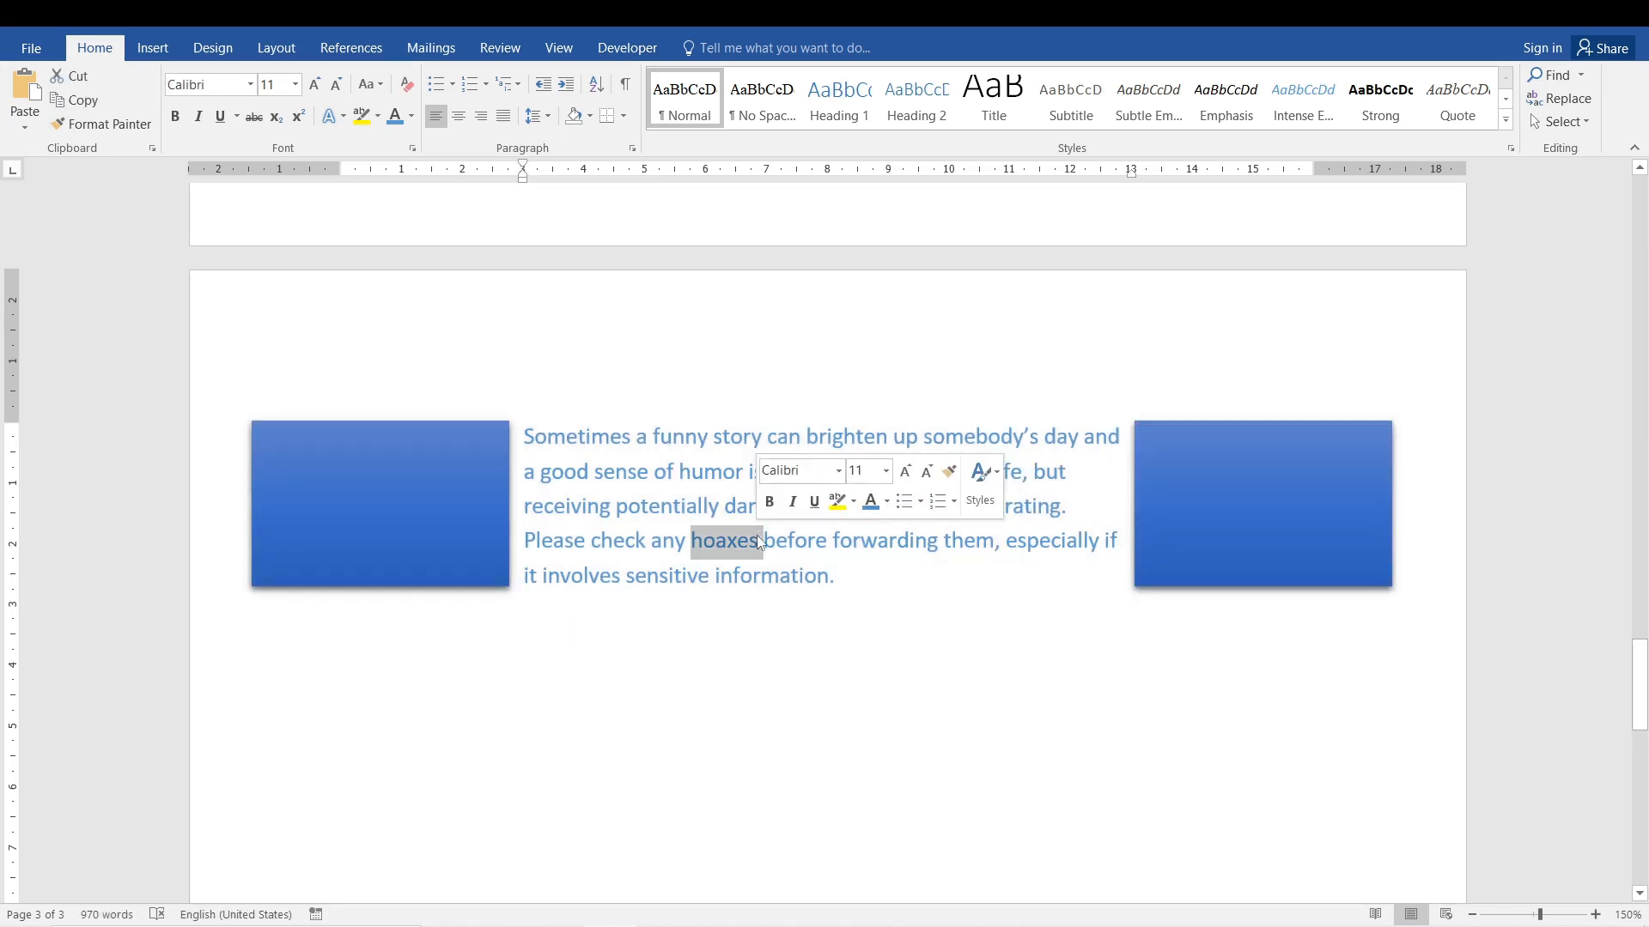
triple_click(759, 536)
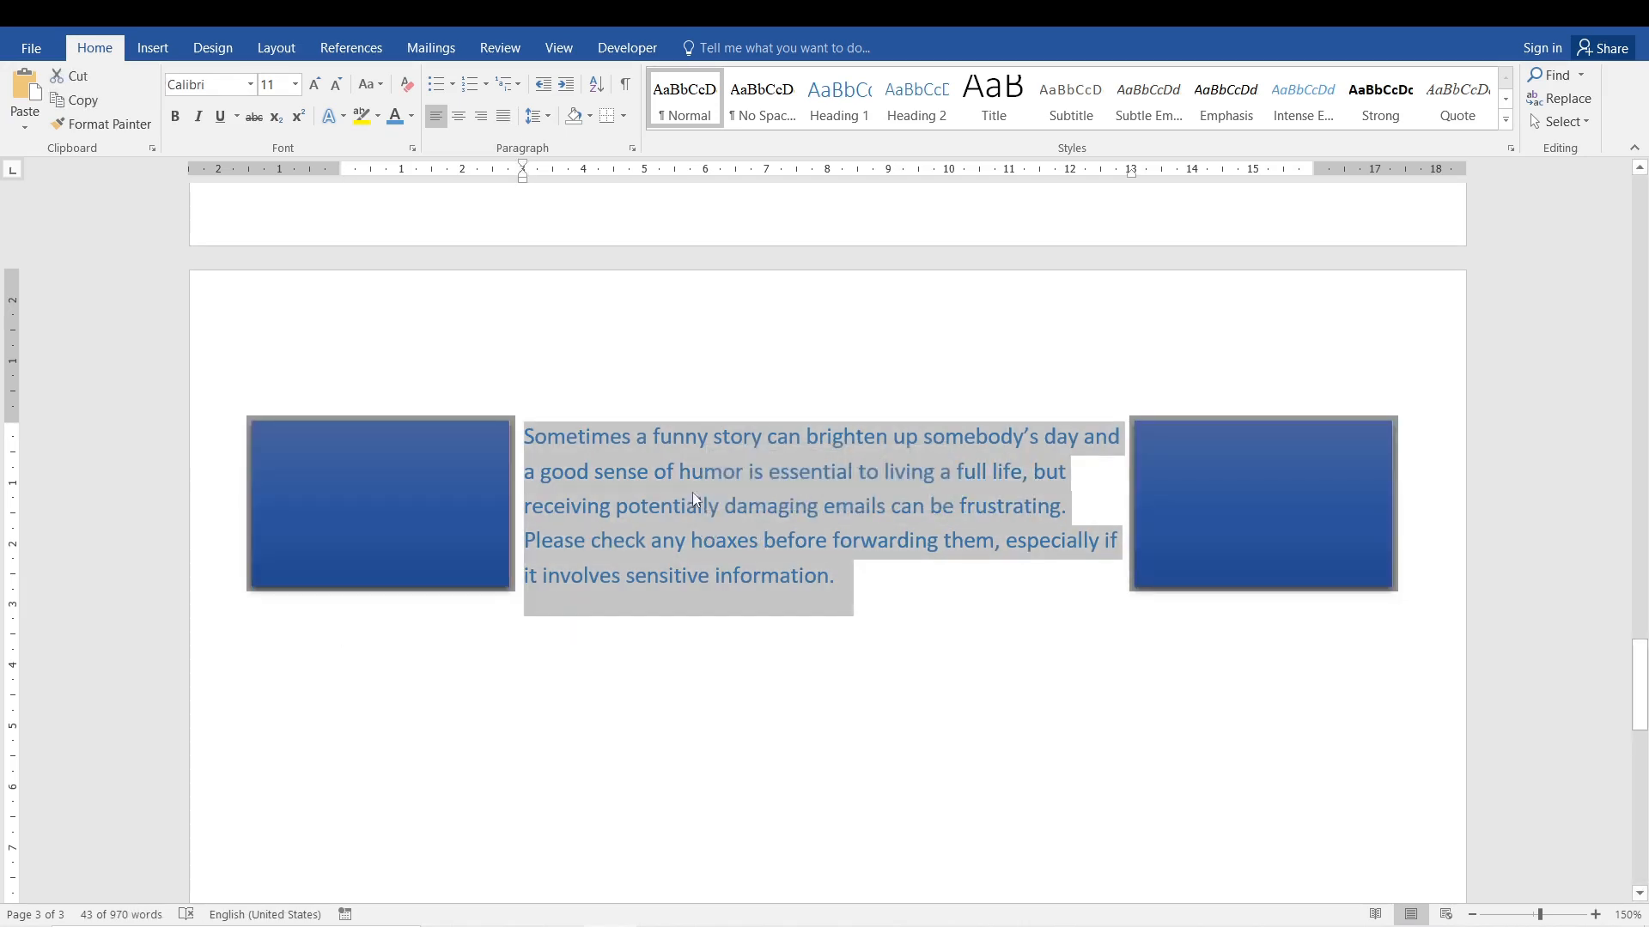
left_click_drag(876, 582, 540, 433)
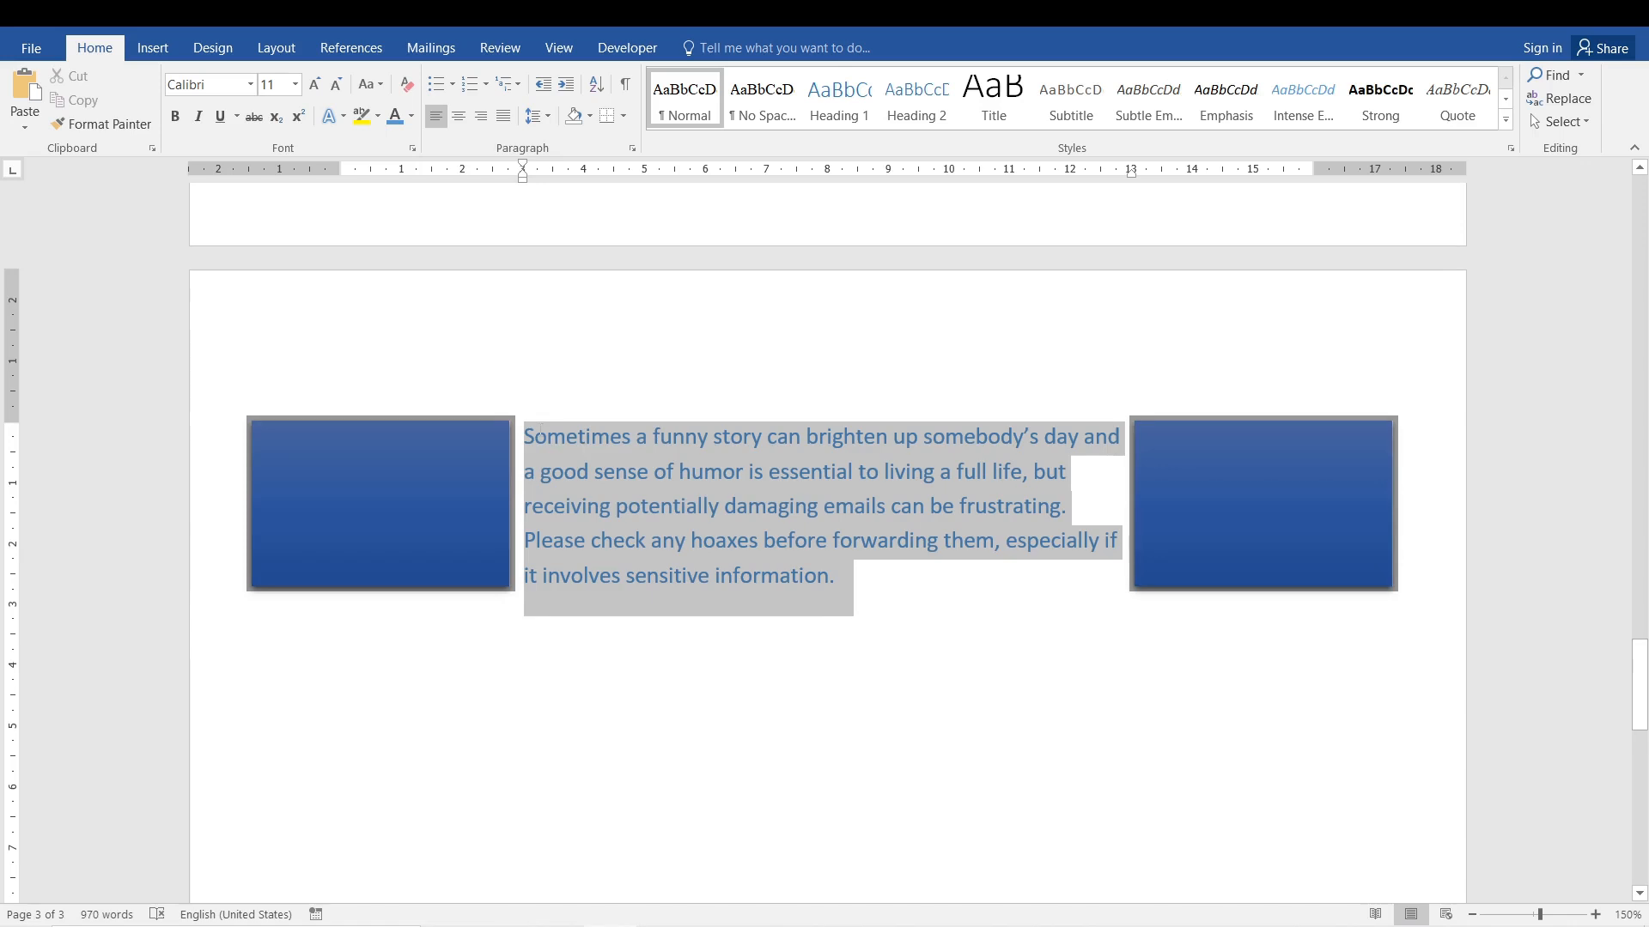
left_click(459, 118)
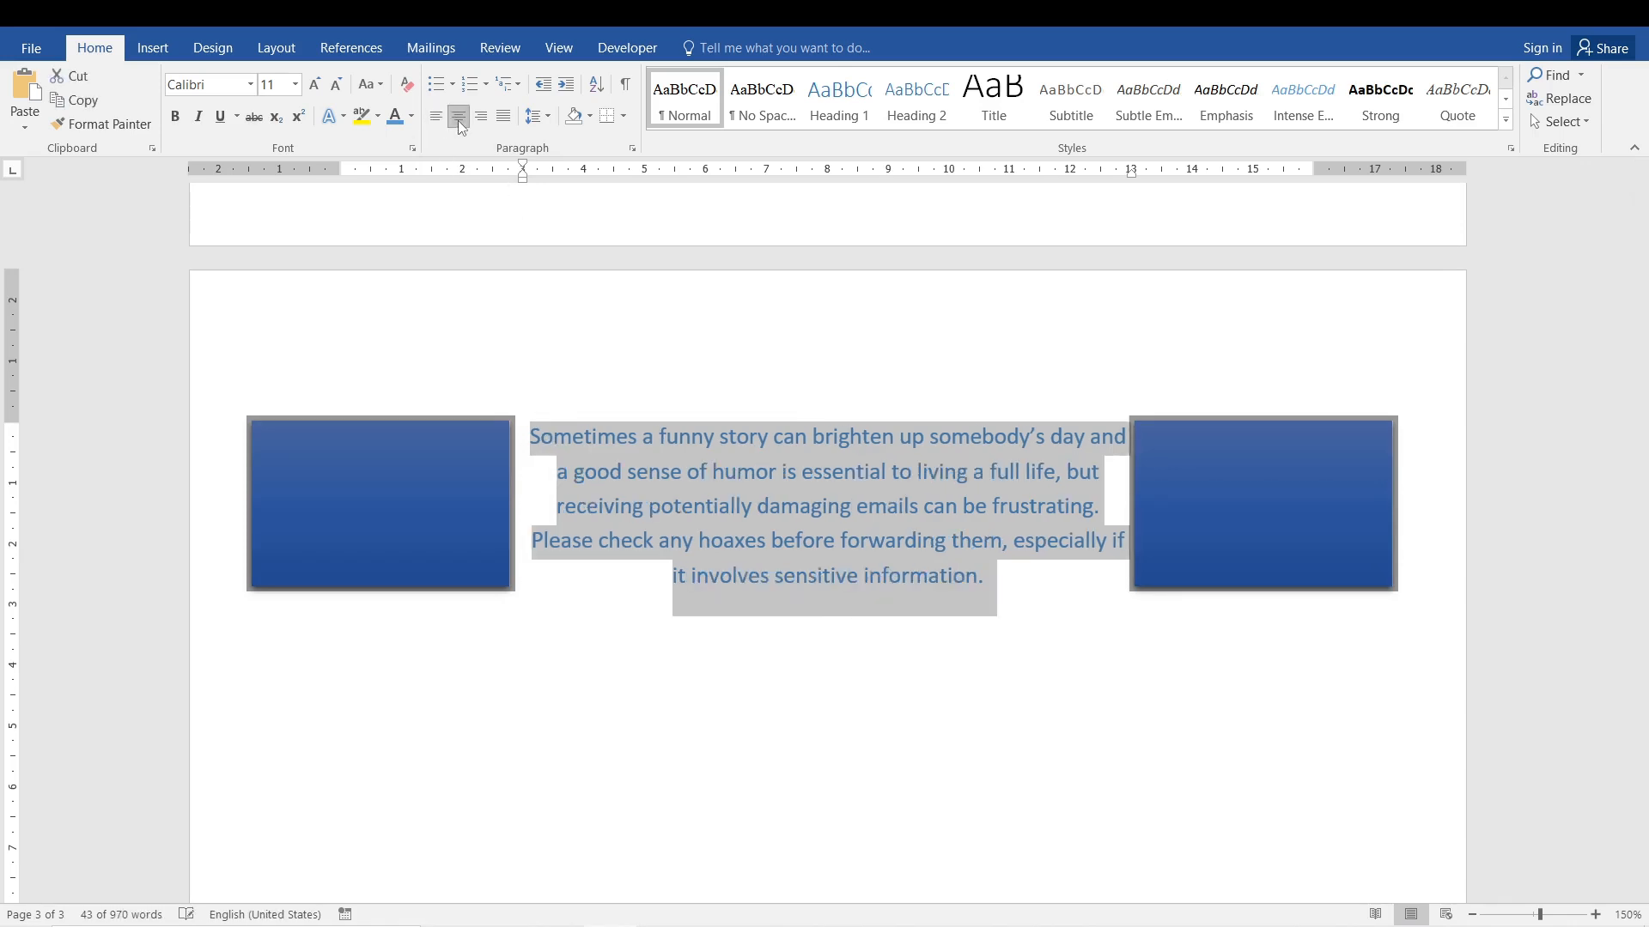
left_click(481, 119)
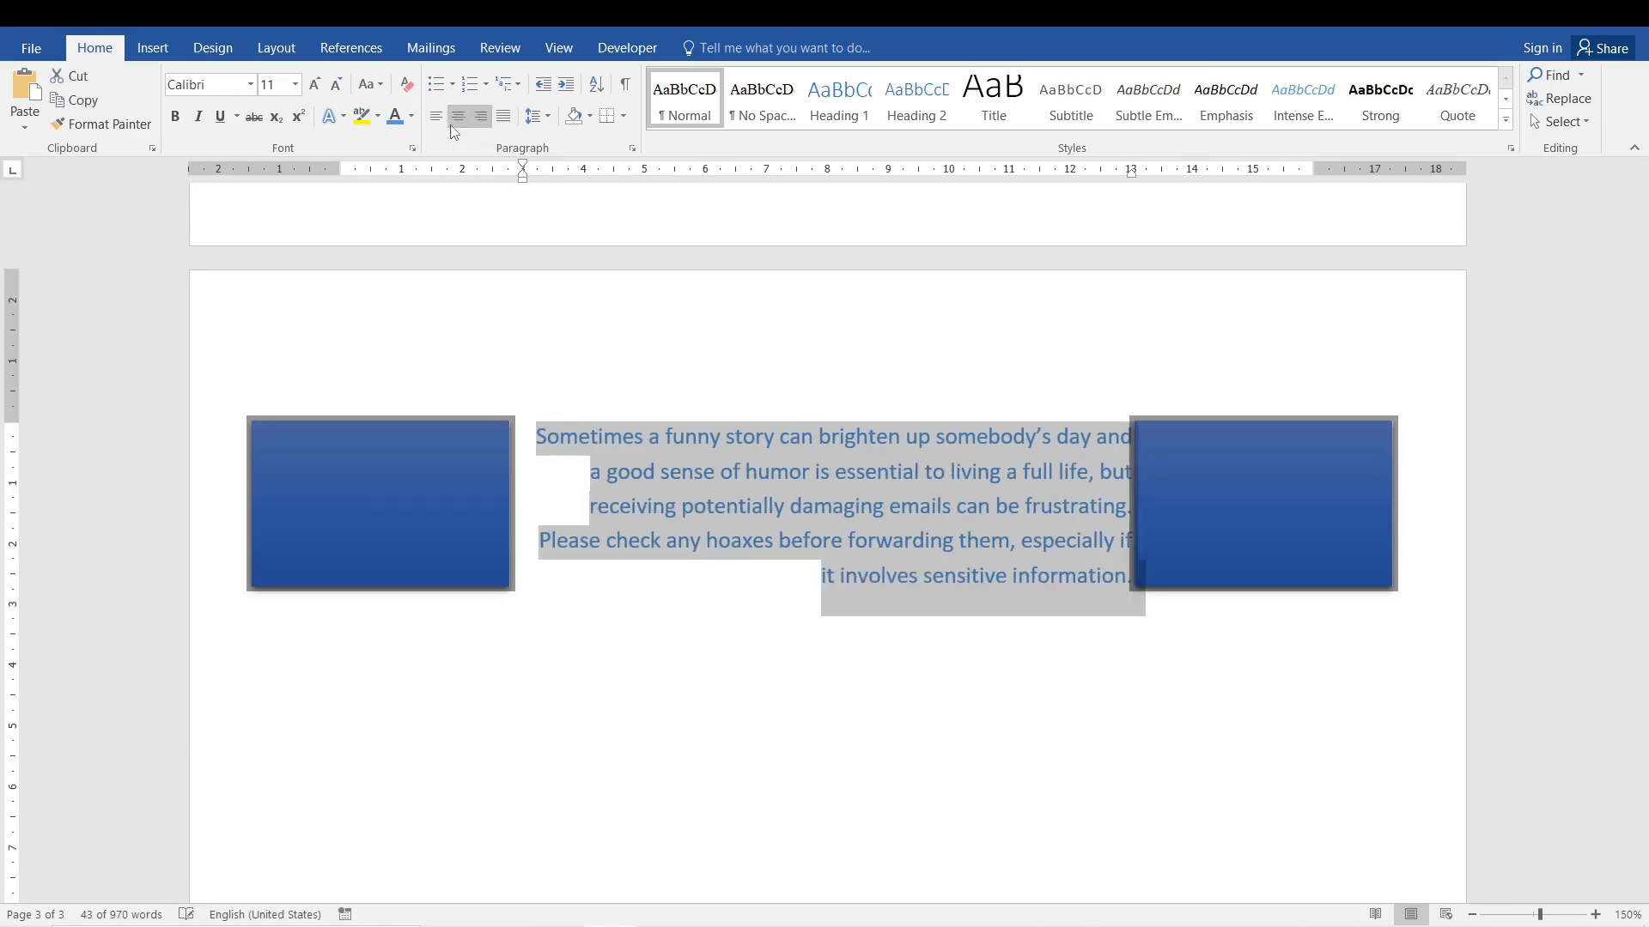
left_click(439, 120)
Group the two blue rectangles and move the group into the empty space below the paragraph.
left_click(390, 536)
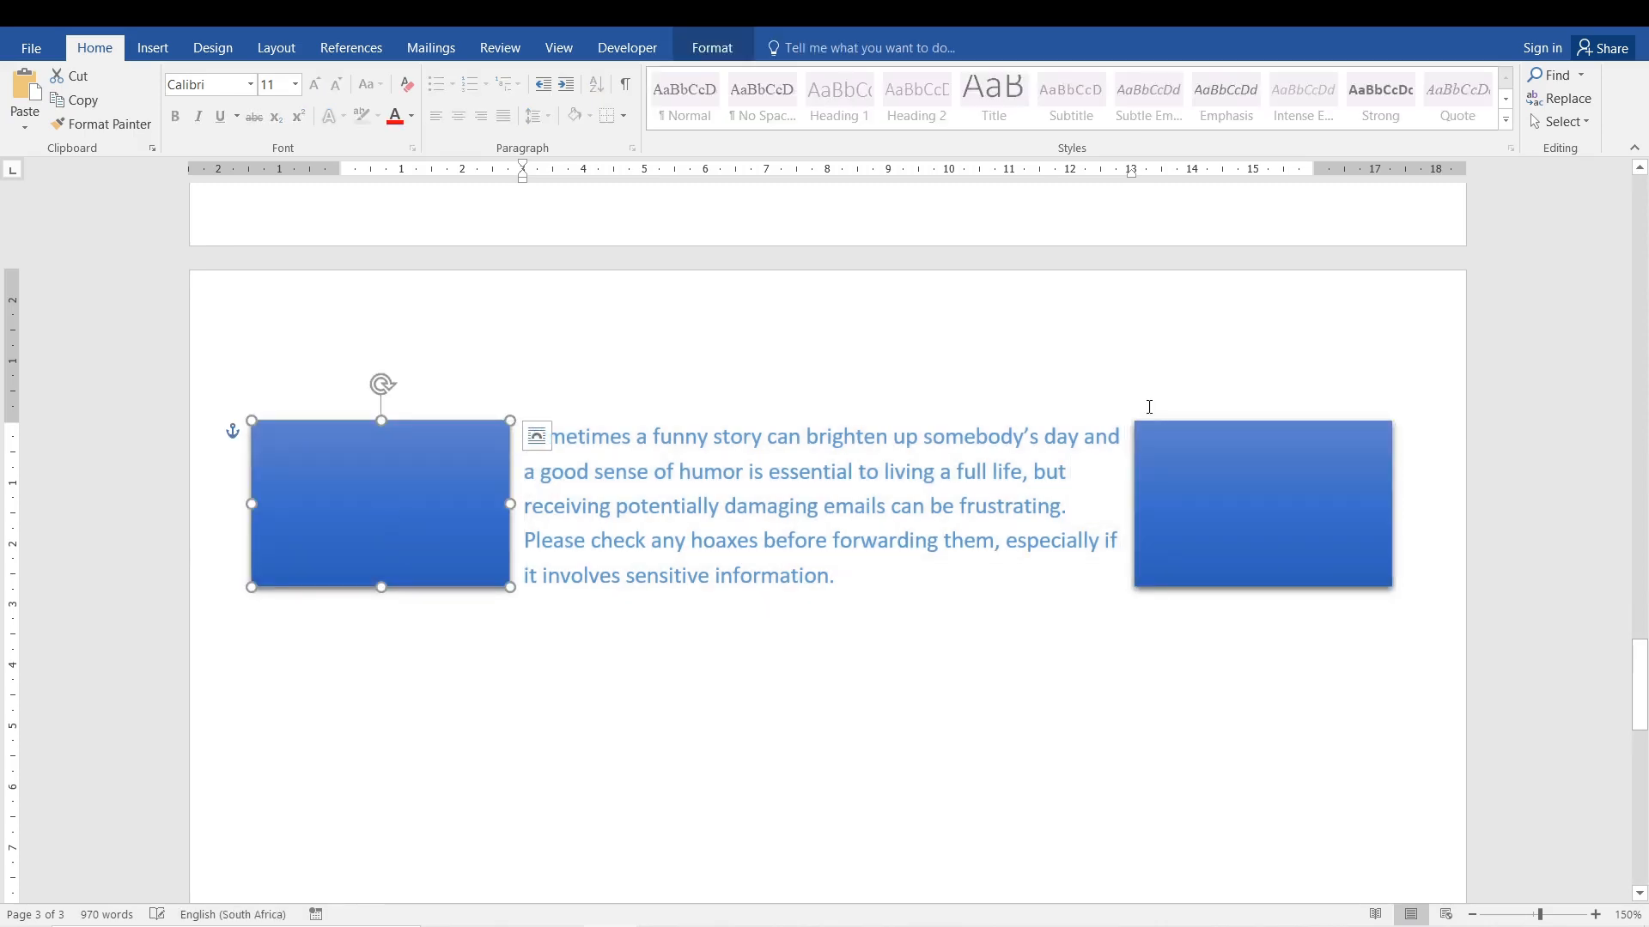
left_click(1243, 442, "shift")
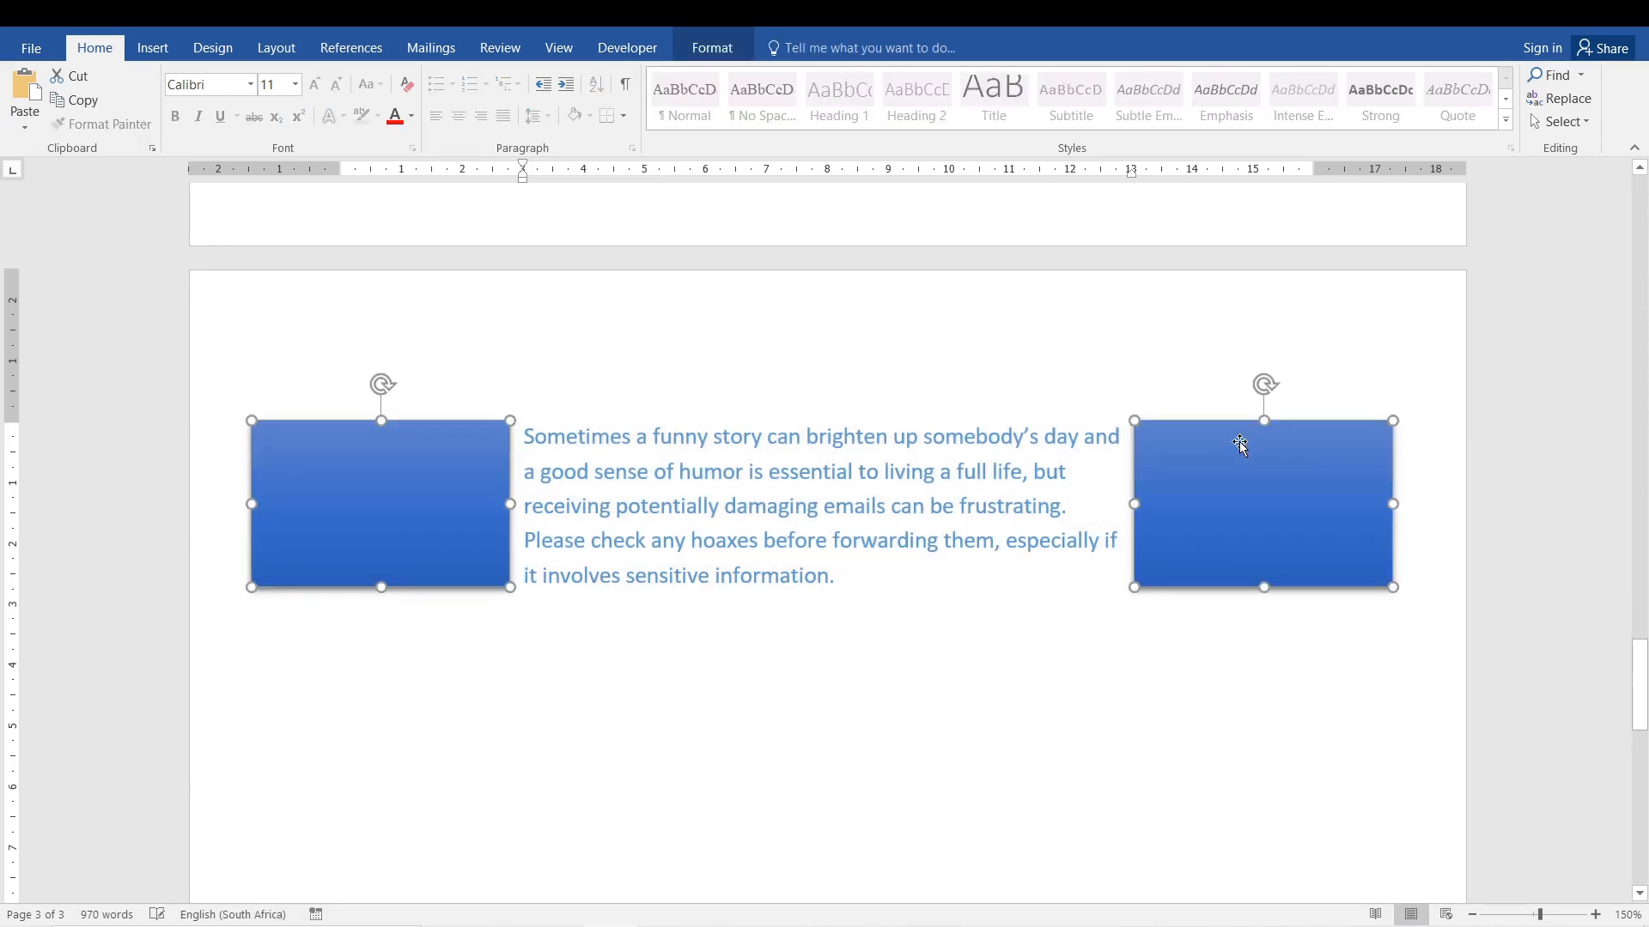
left_click(712, 47)
left_click(1277, 100)
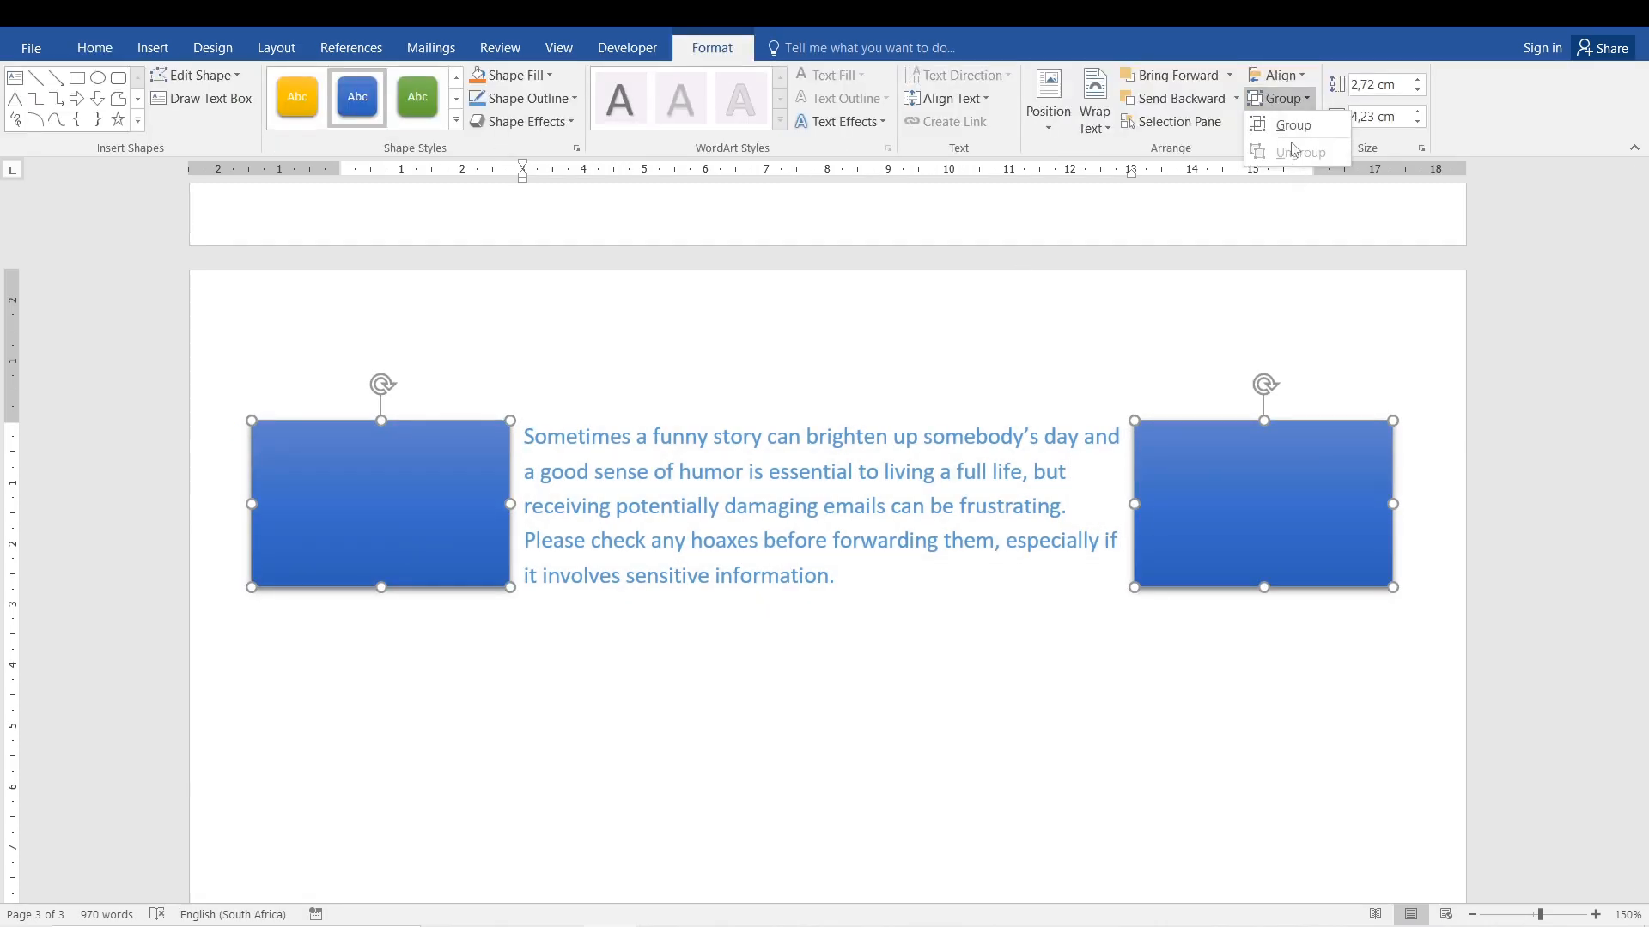
left_click(1280, 120)
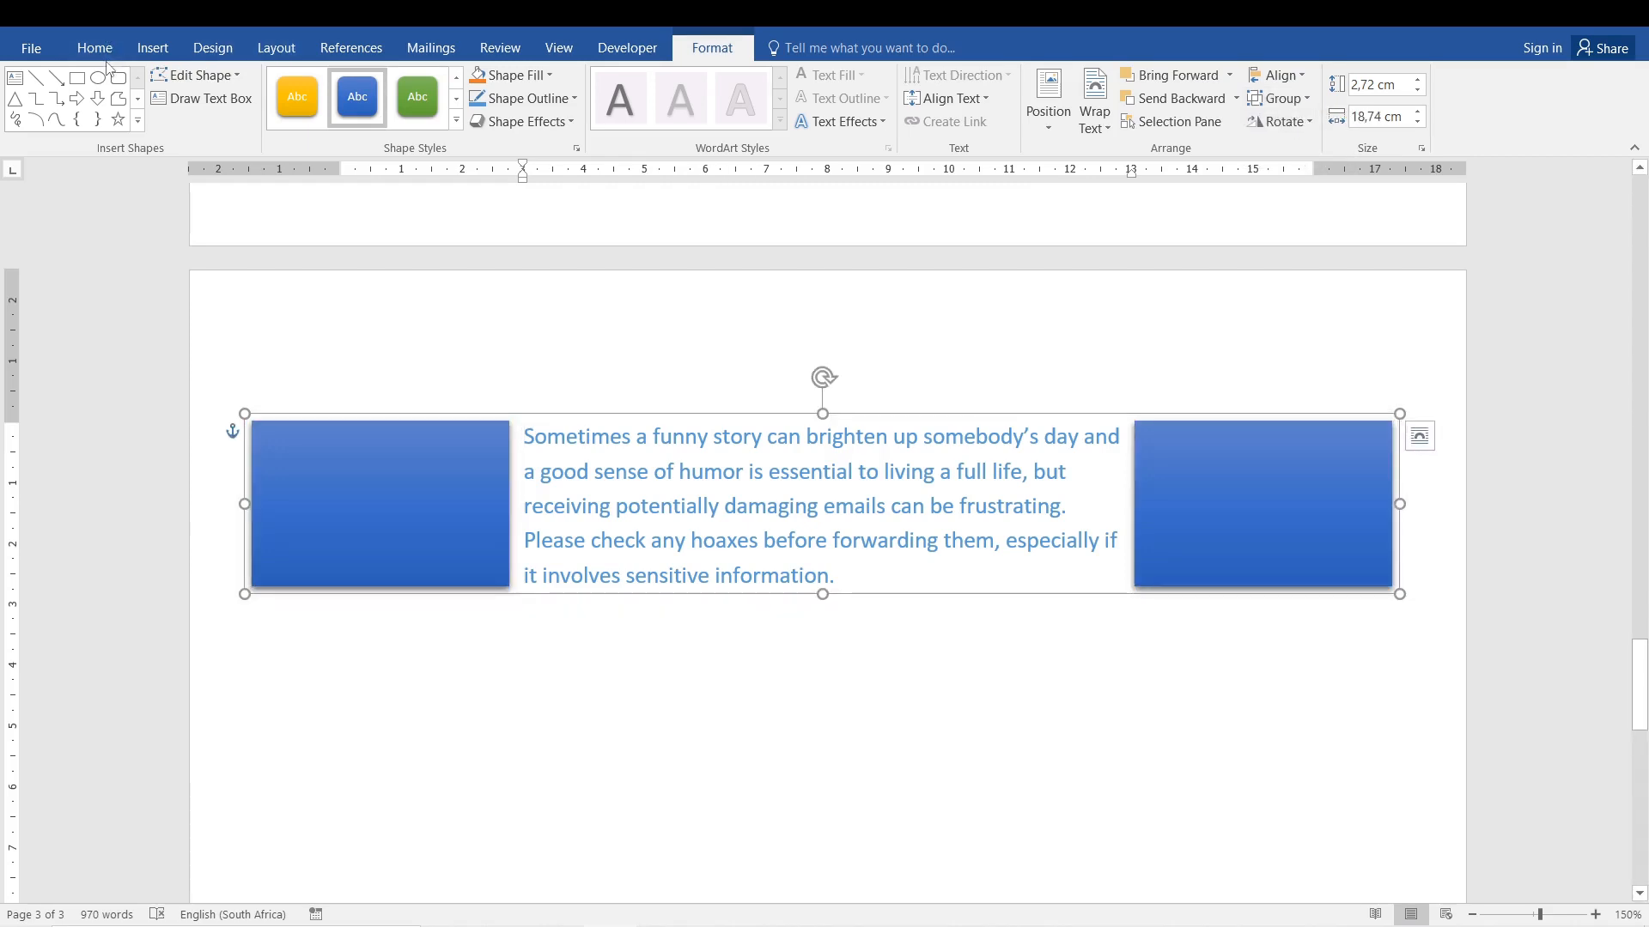
left_click(109, 51)
left_click_drag(1297, 508, 1318, 744)
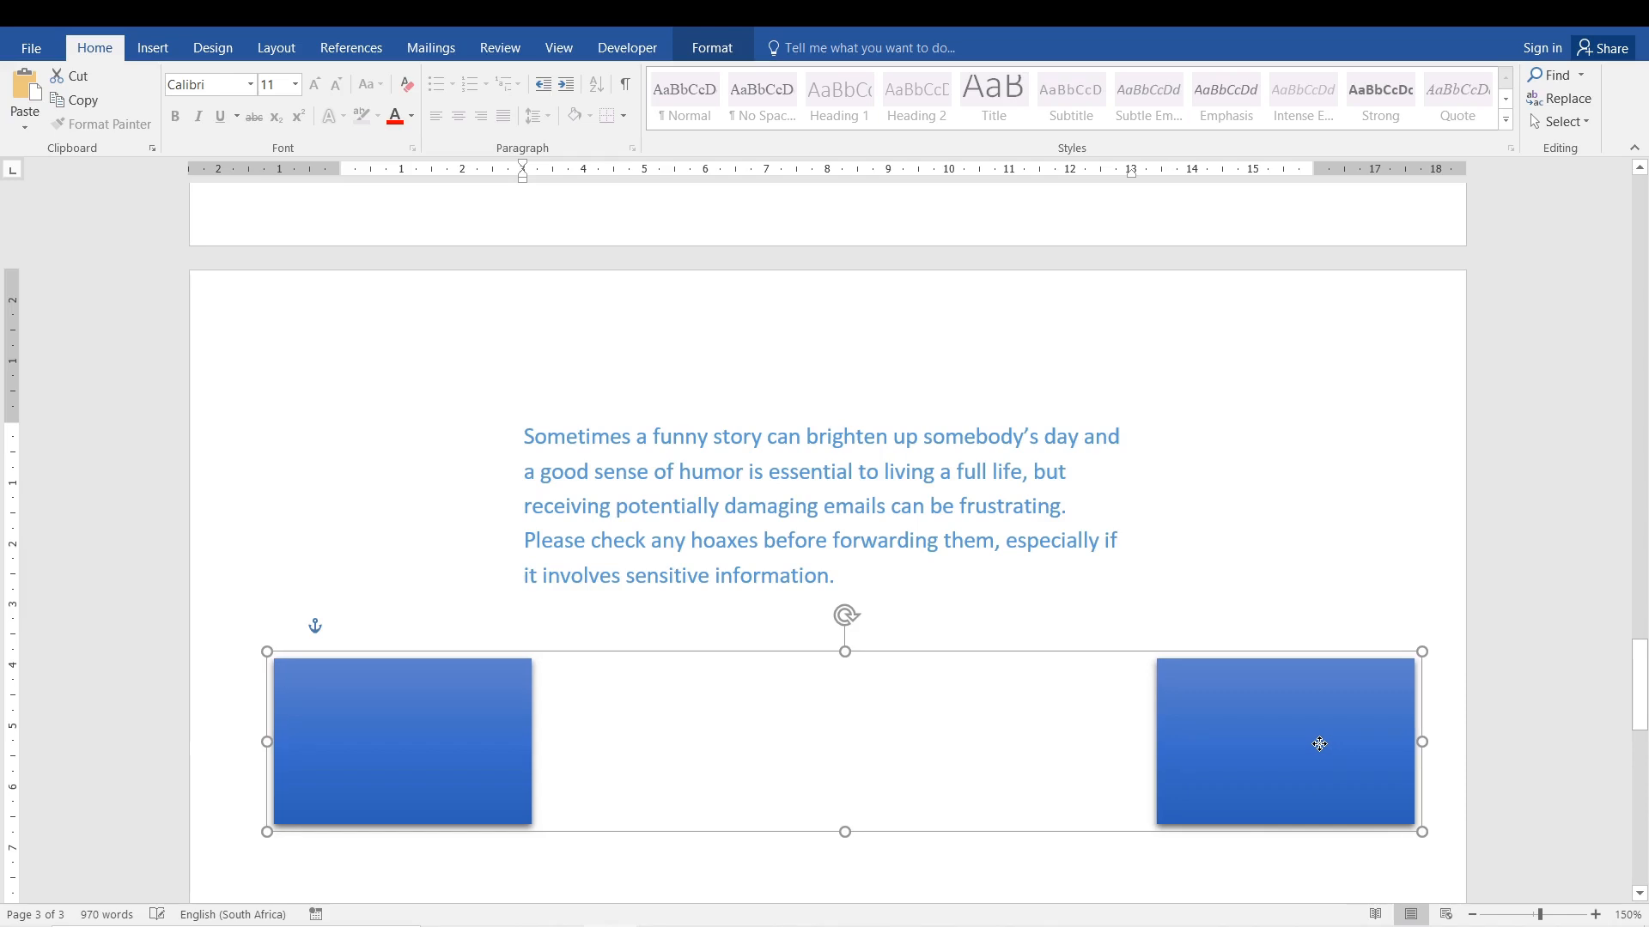
left_click(908, 489)
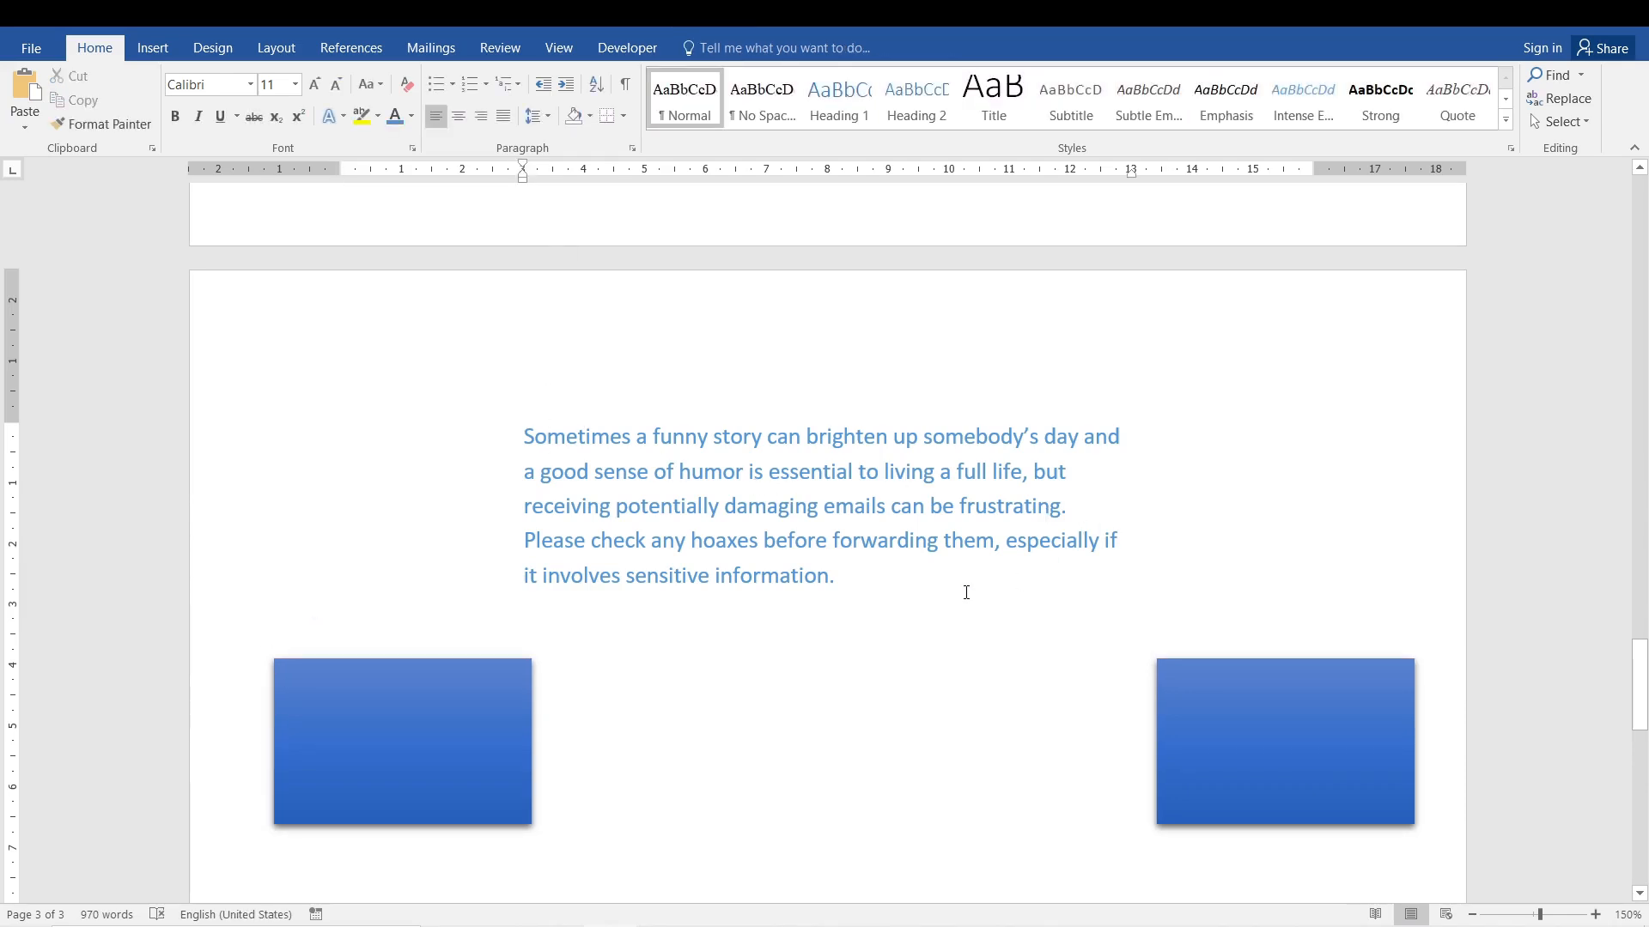
Centre the whole paragraph between its left and right indents.
triple_click(547, 436)
scroll(585, 426, "down", 14)
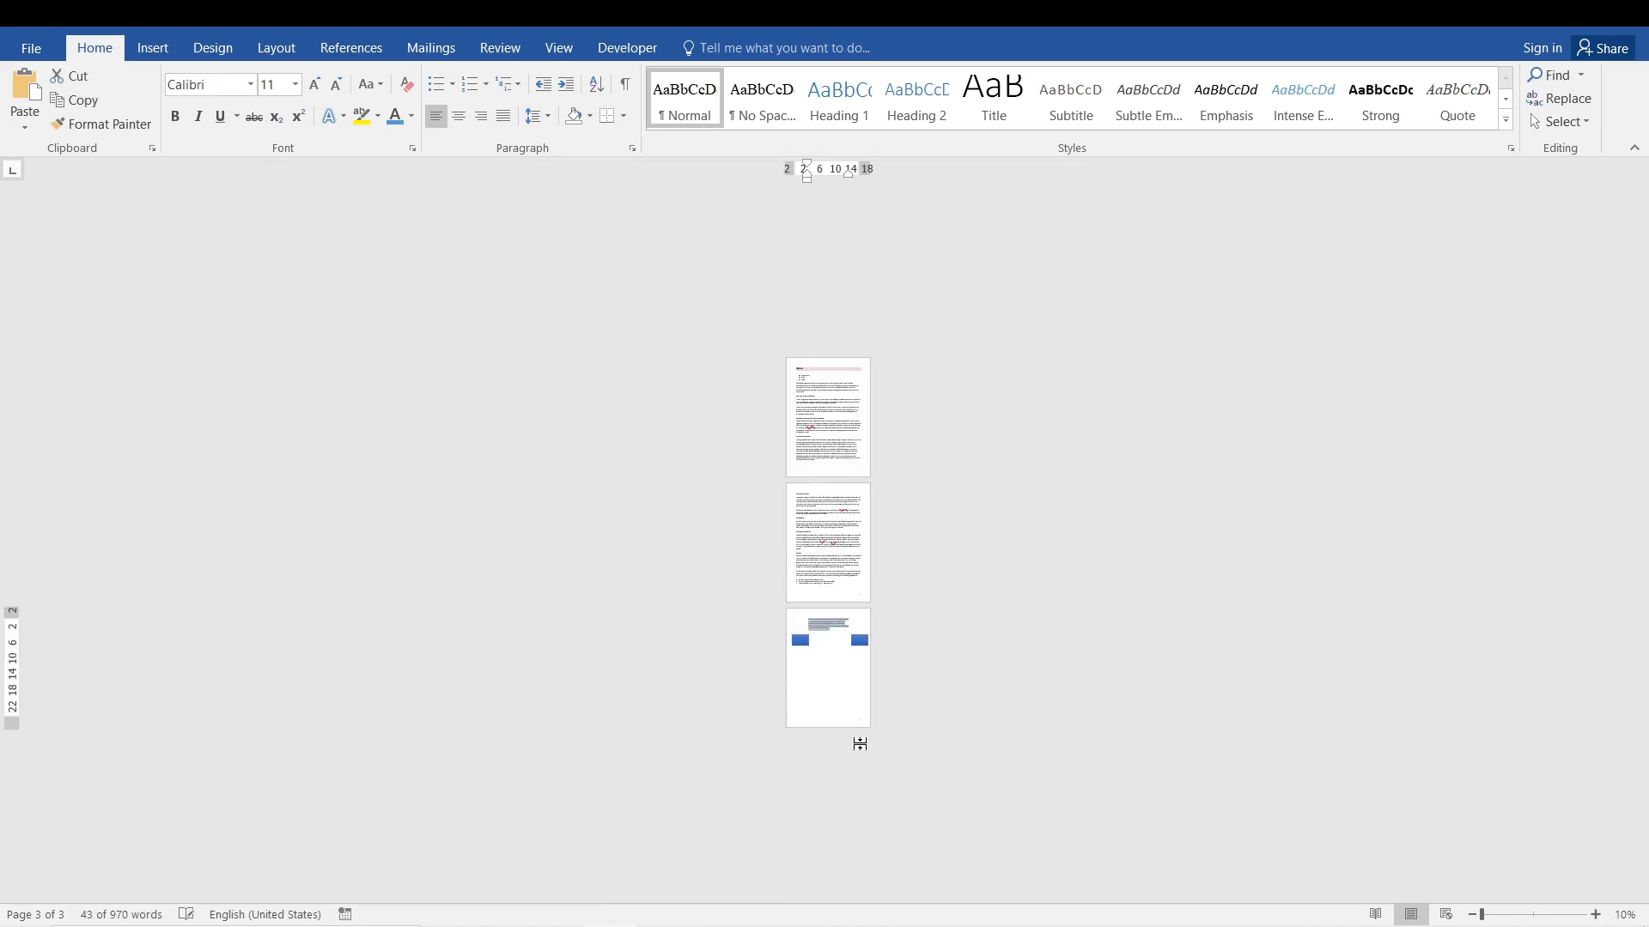
scroll(860, 744, "up", 11)
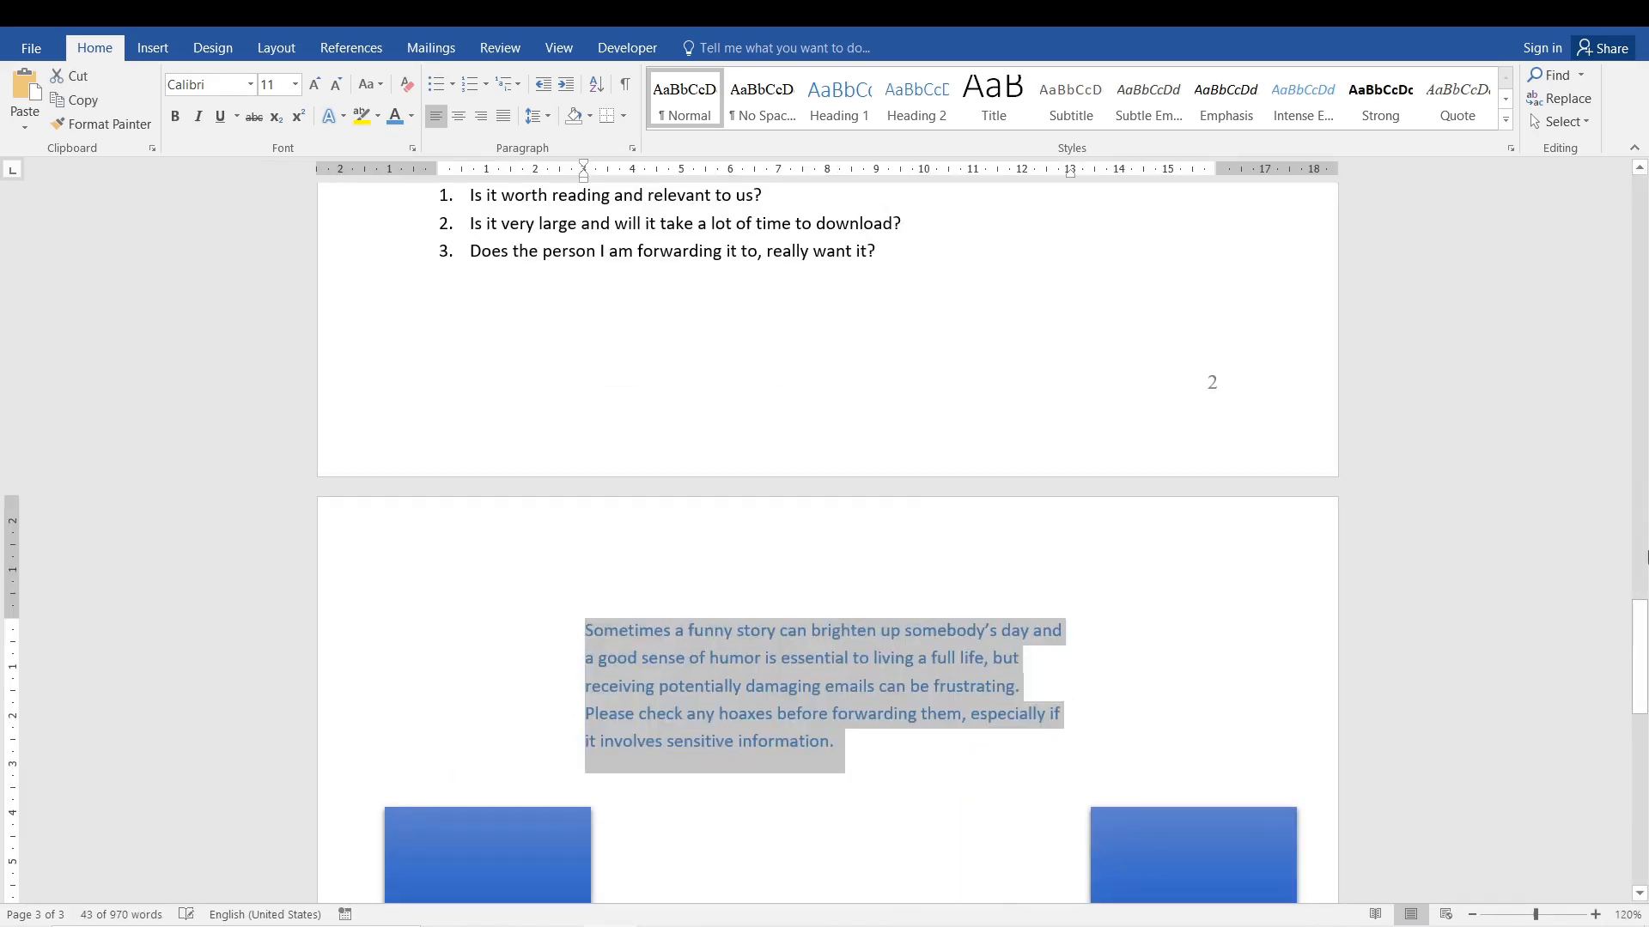
mouse_move(1640, 607)
left_mouse_down()
mouse_move(1640, 761)
mouse_move(1644, 635)
left_mouse_up()
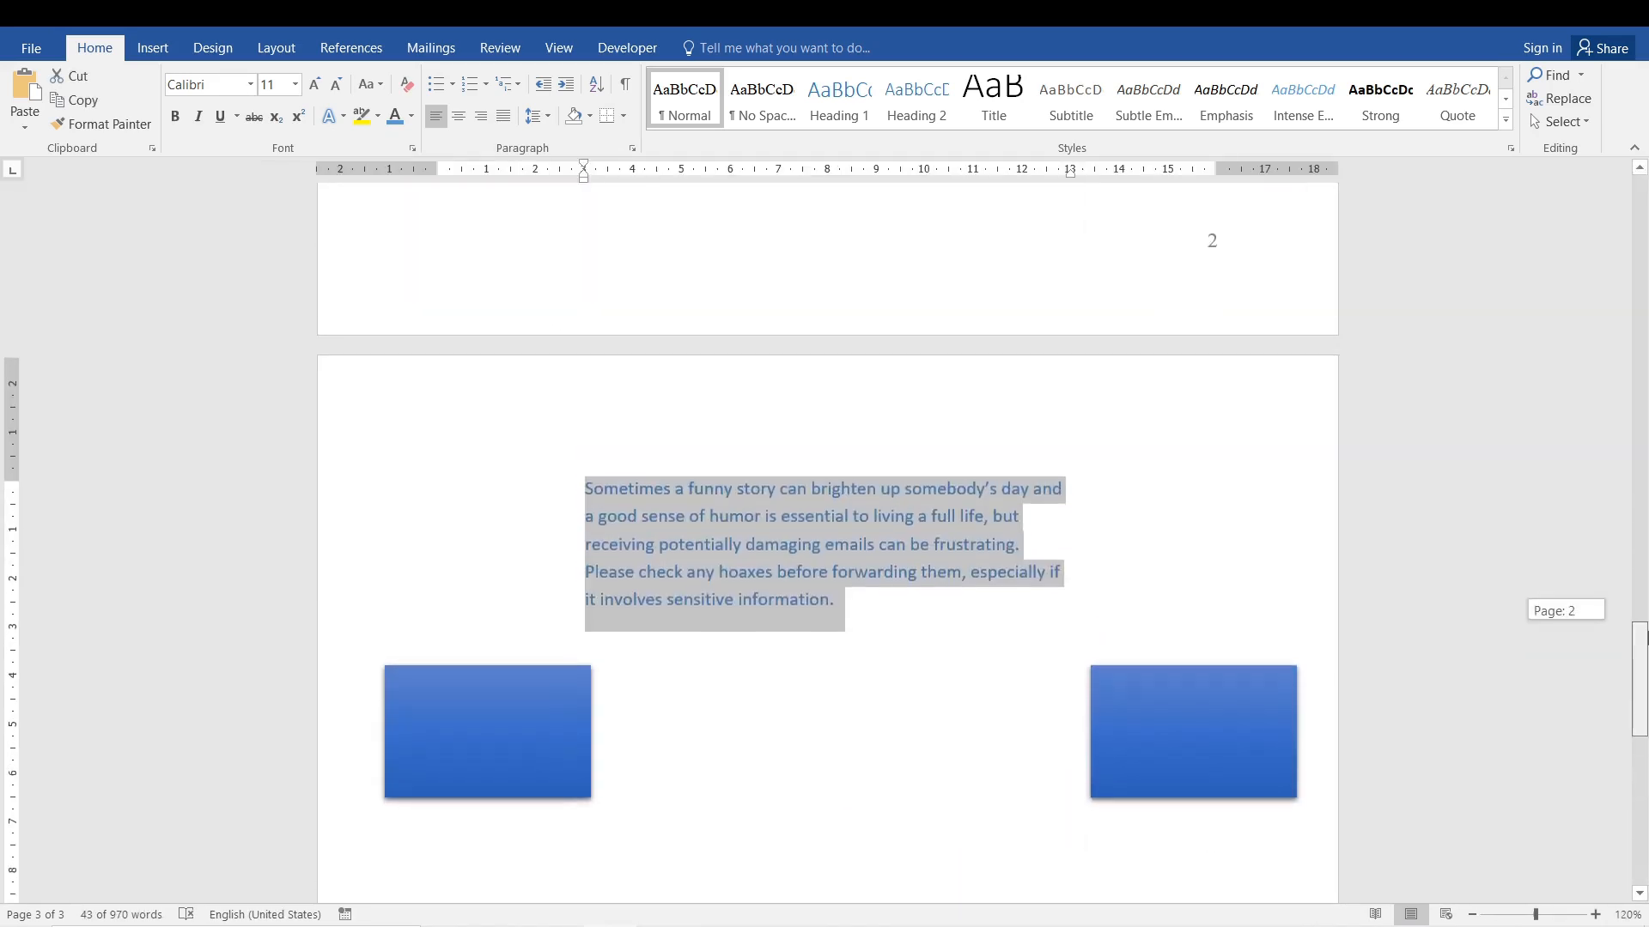
scroll(899, 622, "up", 8)
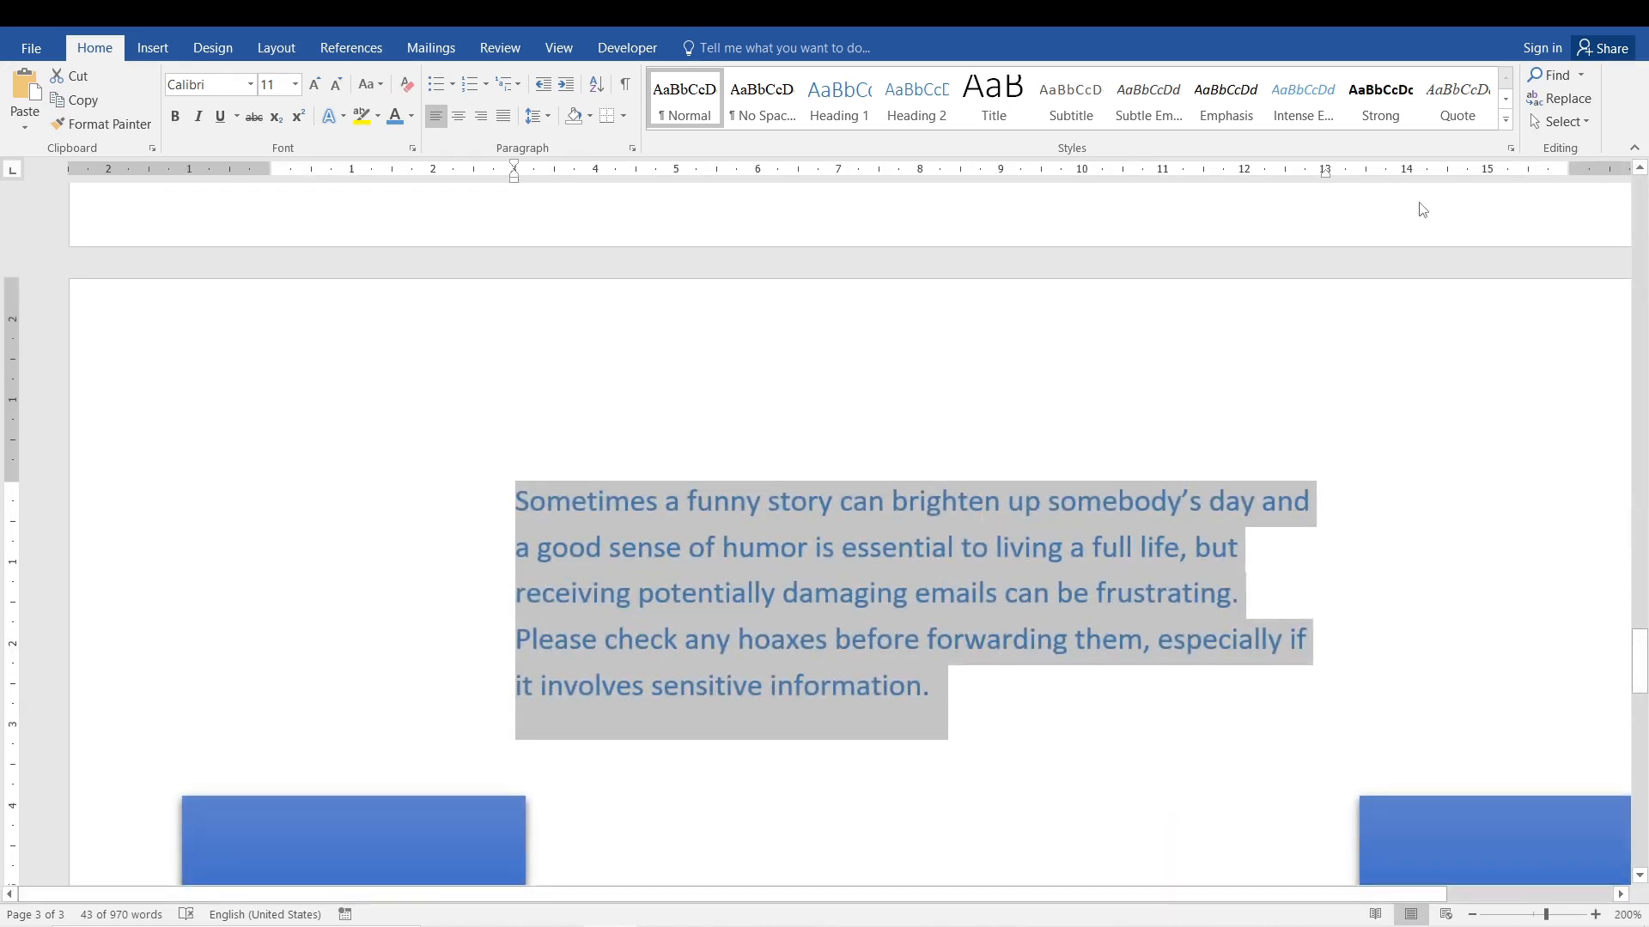
left_click(1156, 592)
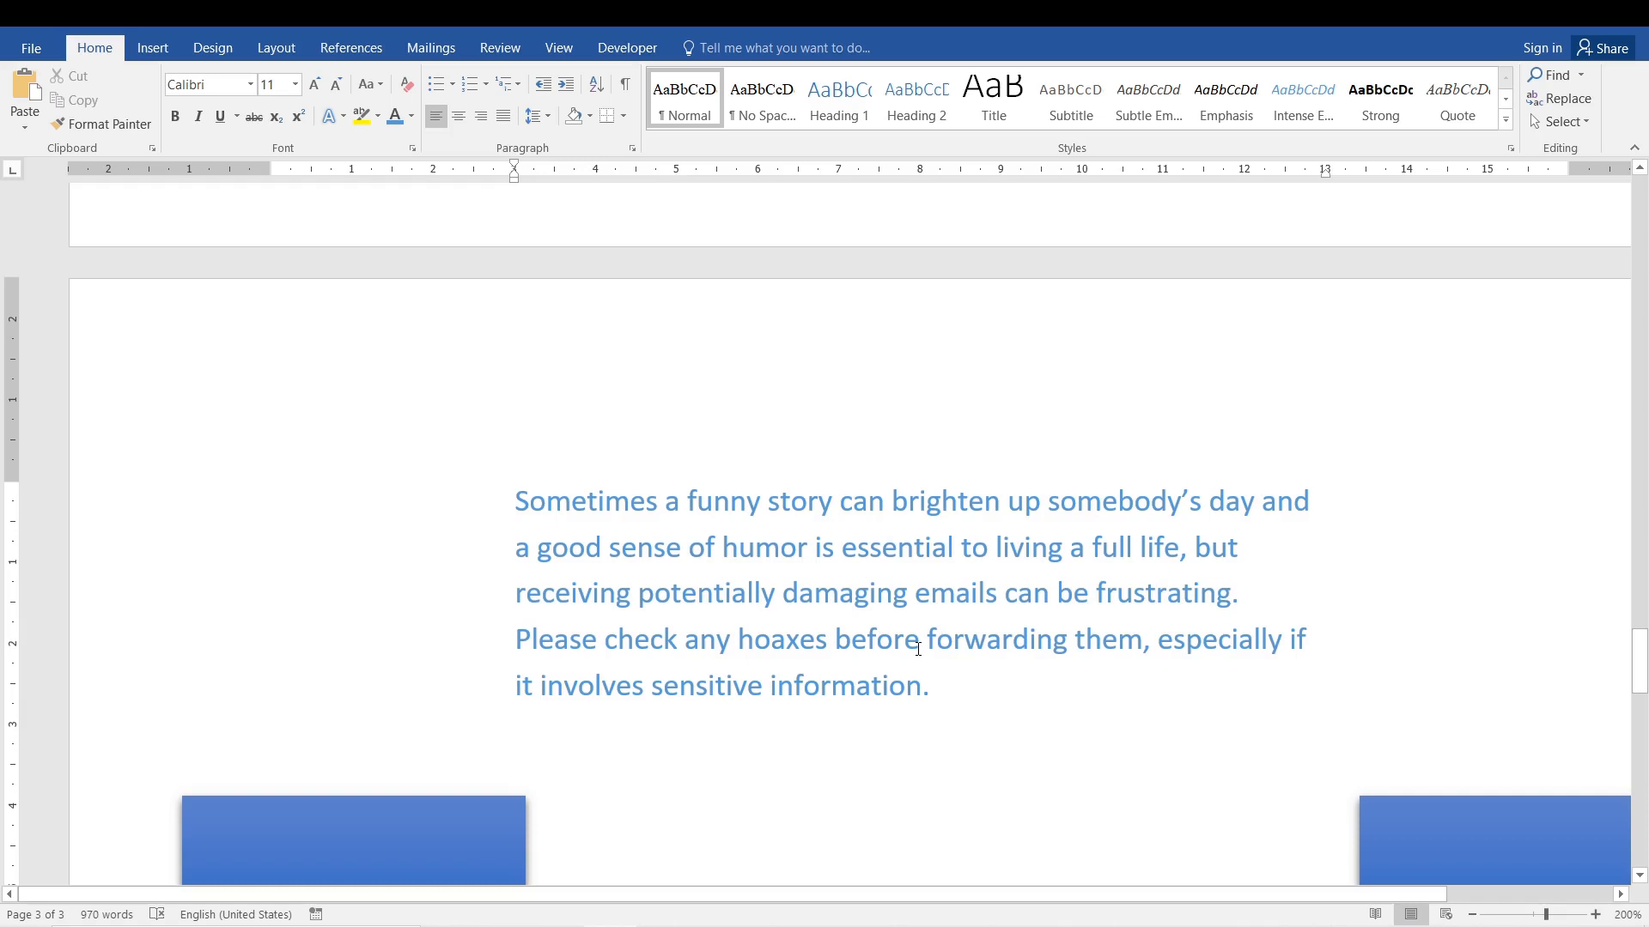
scroll(918, 648, "down", 3)
triple_click(748, 626)
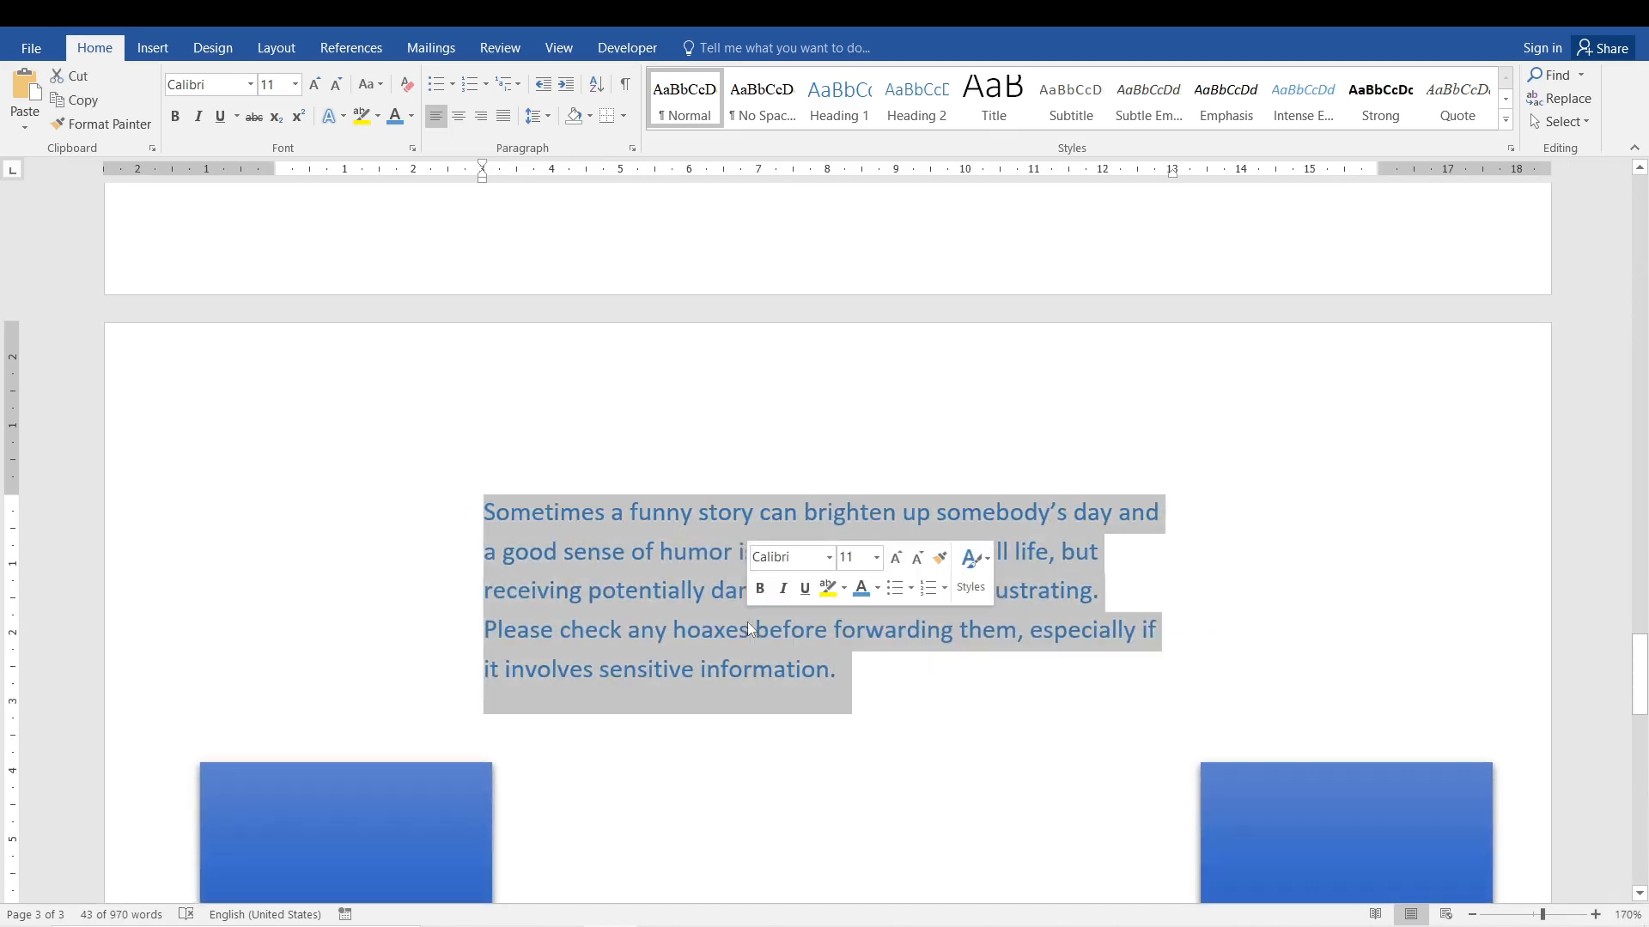
left_click(462, 116)
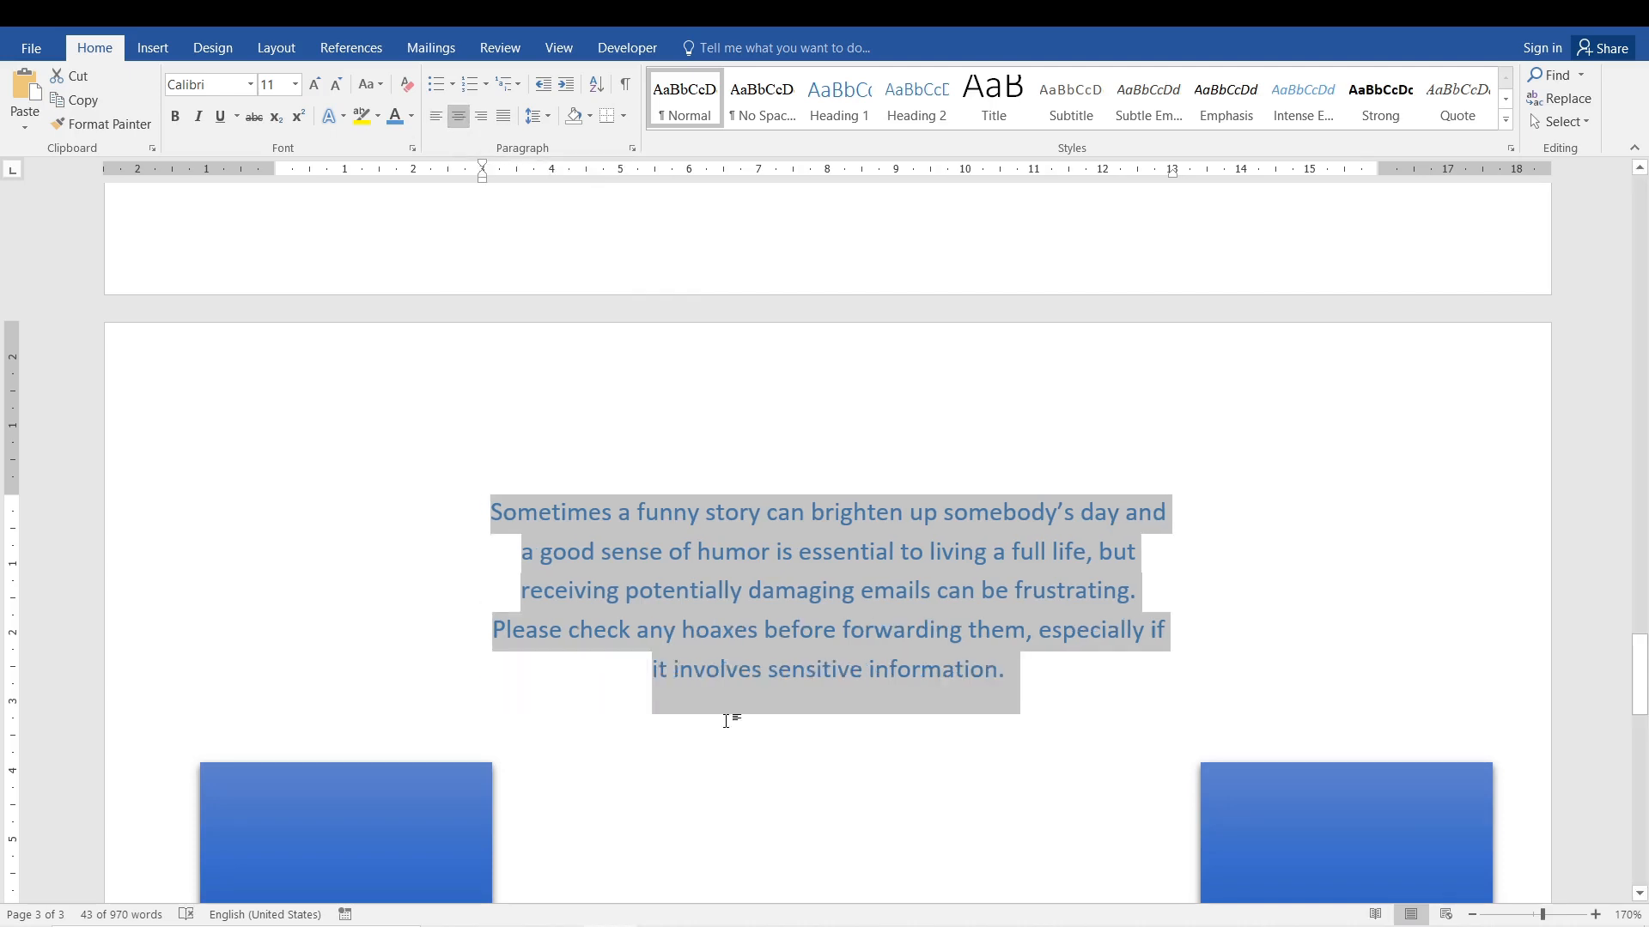
Align the whole paragraph to the right and check how its lines meet the right indent.
left_click(481, 118)
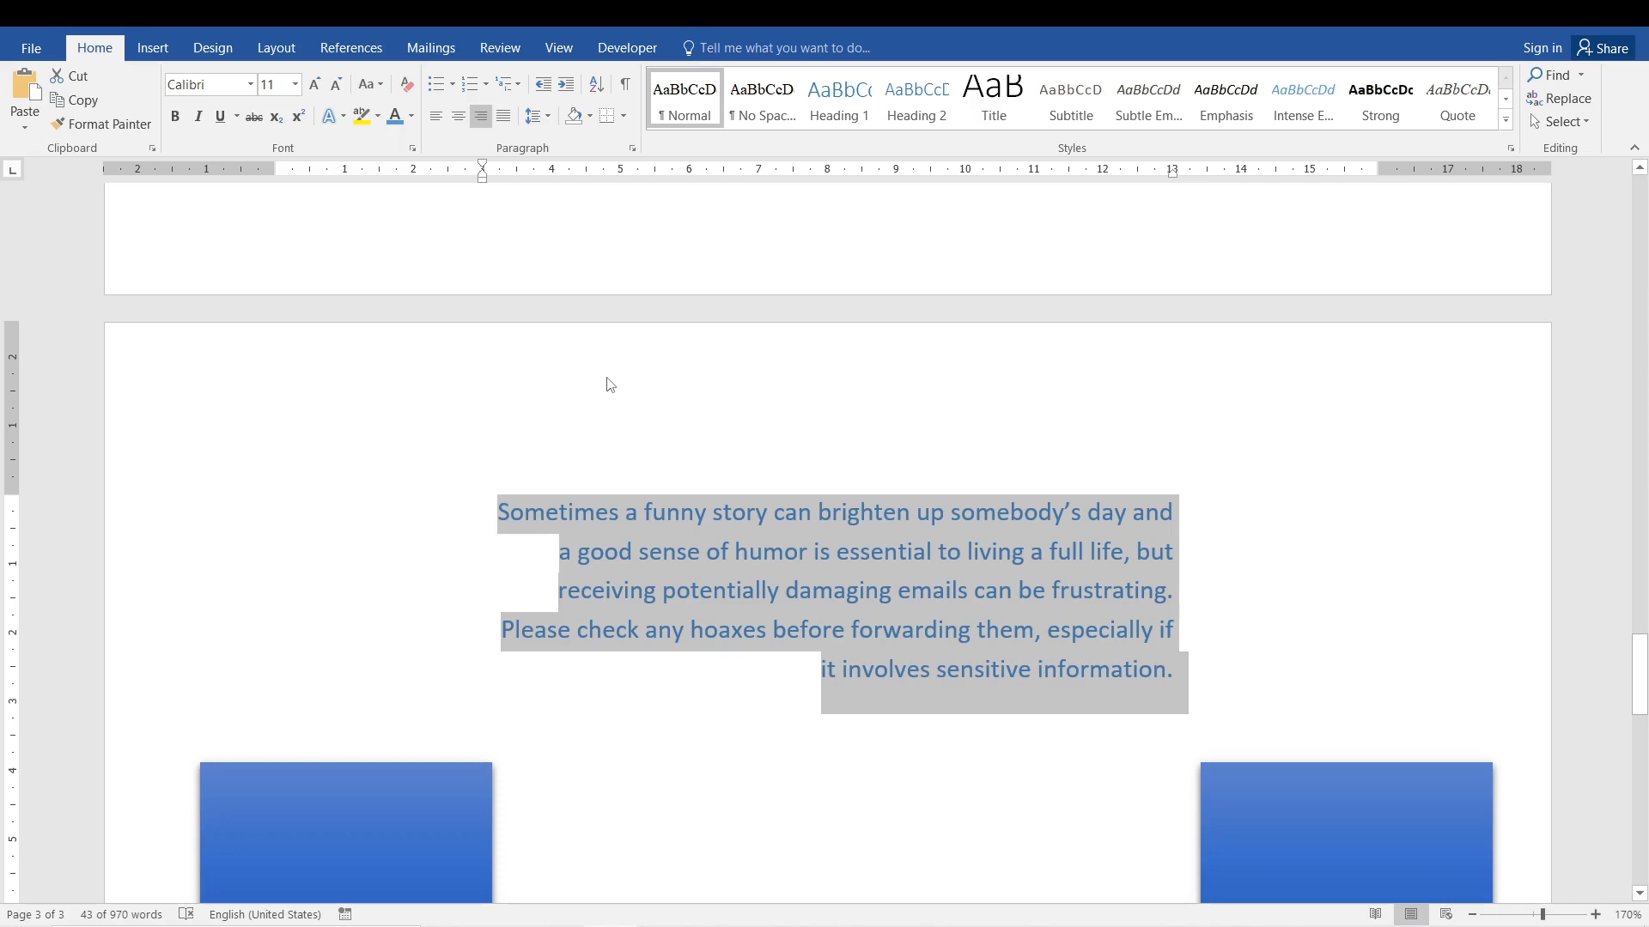
left_click(1173, 548)
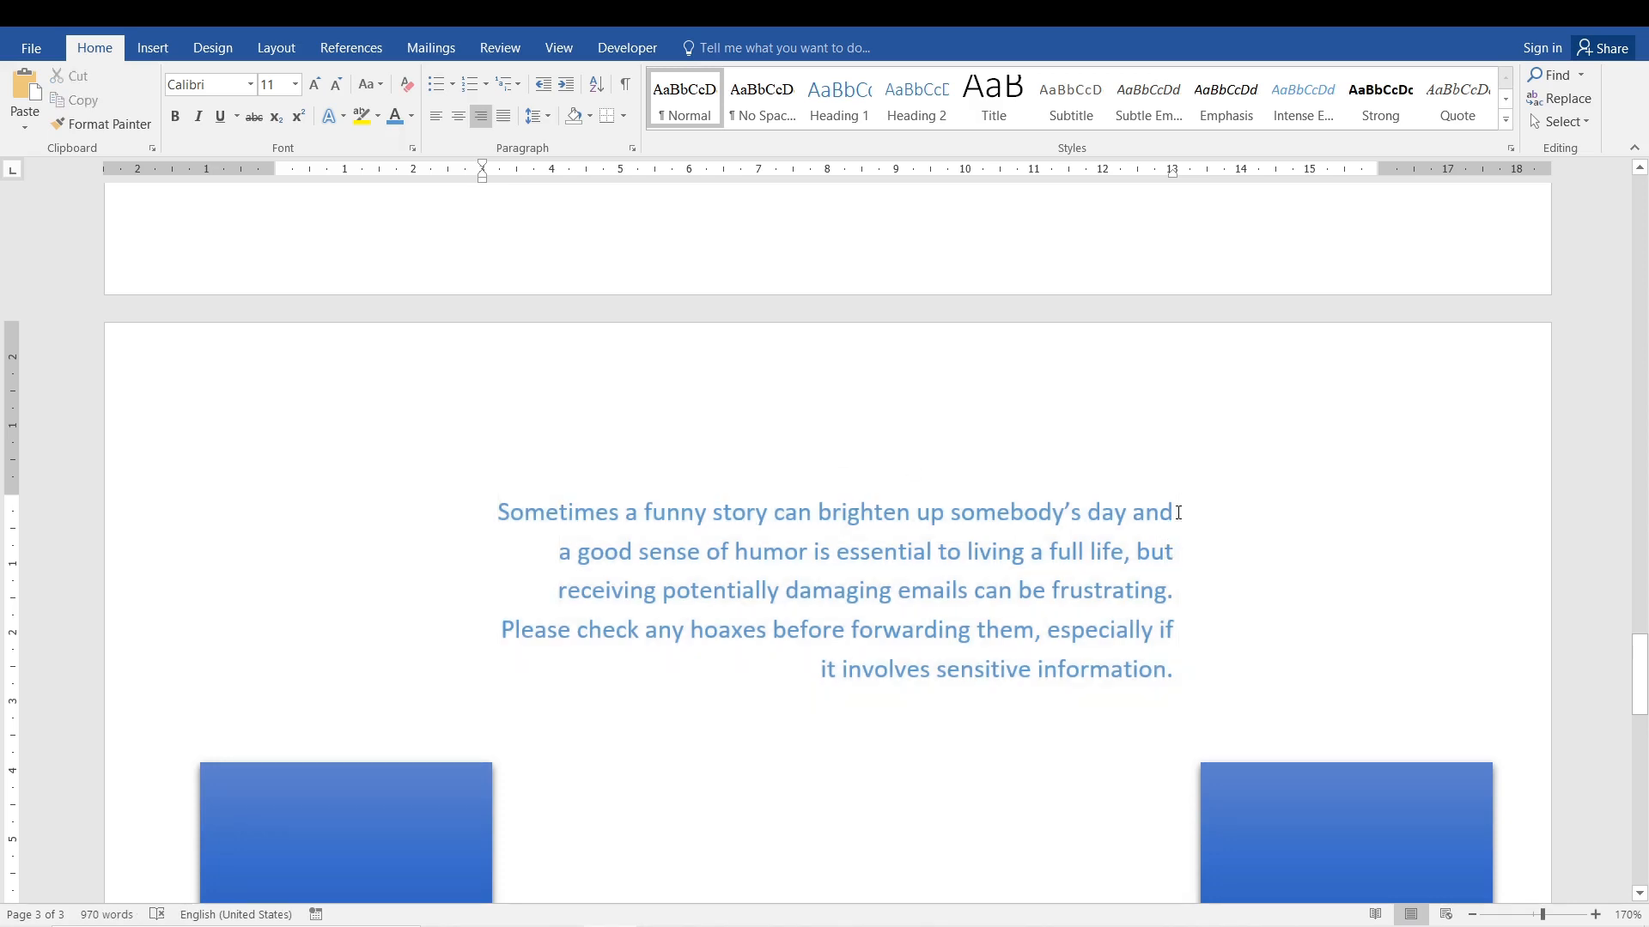
left_click_drag(1178, 513, 512, 506)
left_click(652, 694)
left_click(912, 600)
Justify the whole paragraph and check its last line and the spacing between words in the lines above.
left_click_drag(1186, 673, 497, 509)
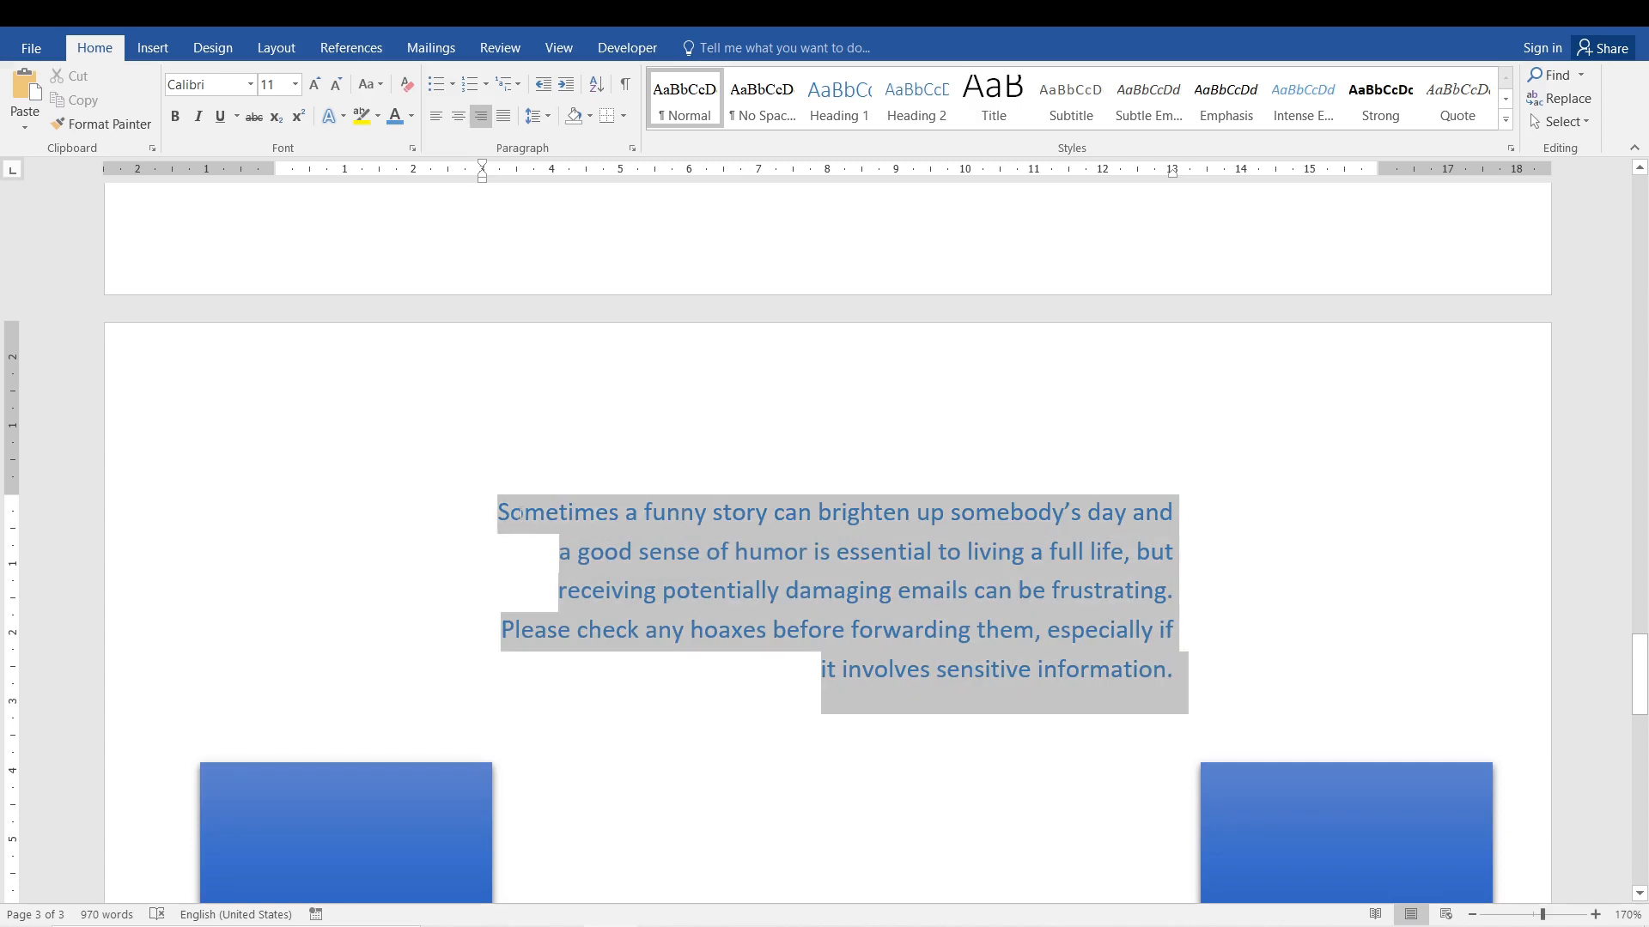
left_click(503, 117)
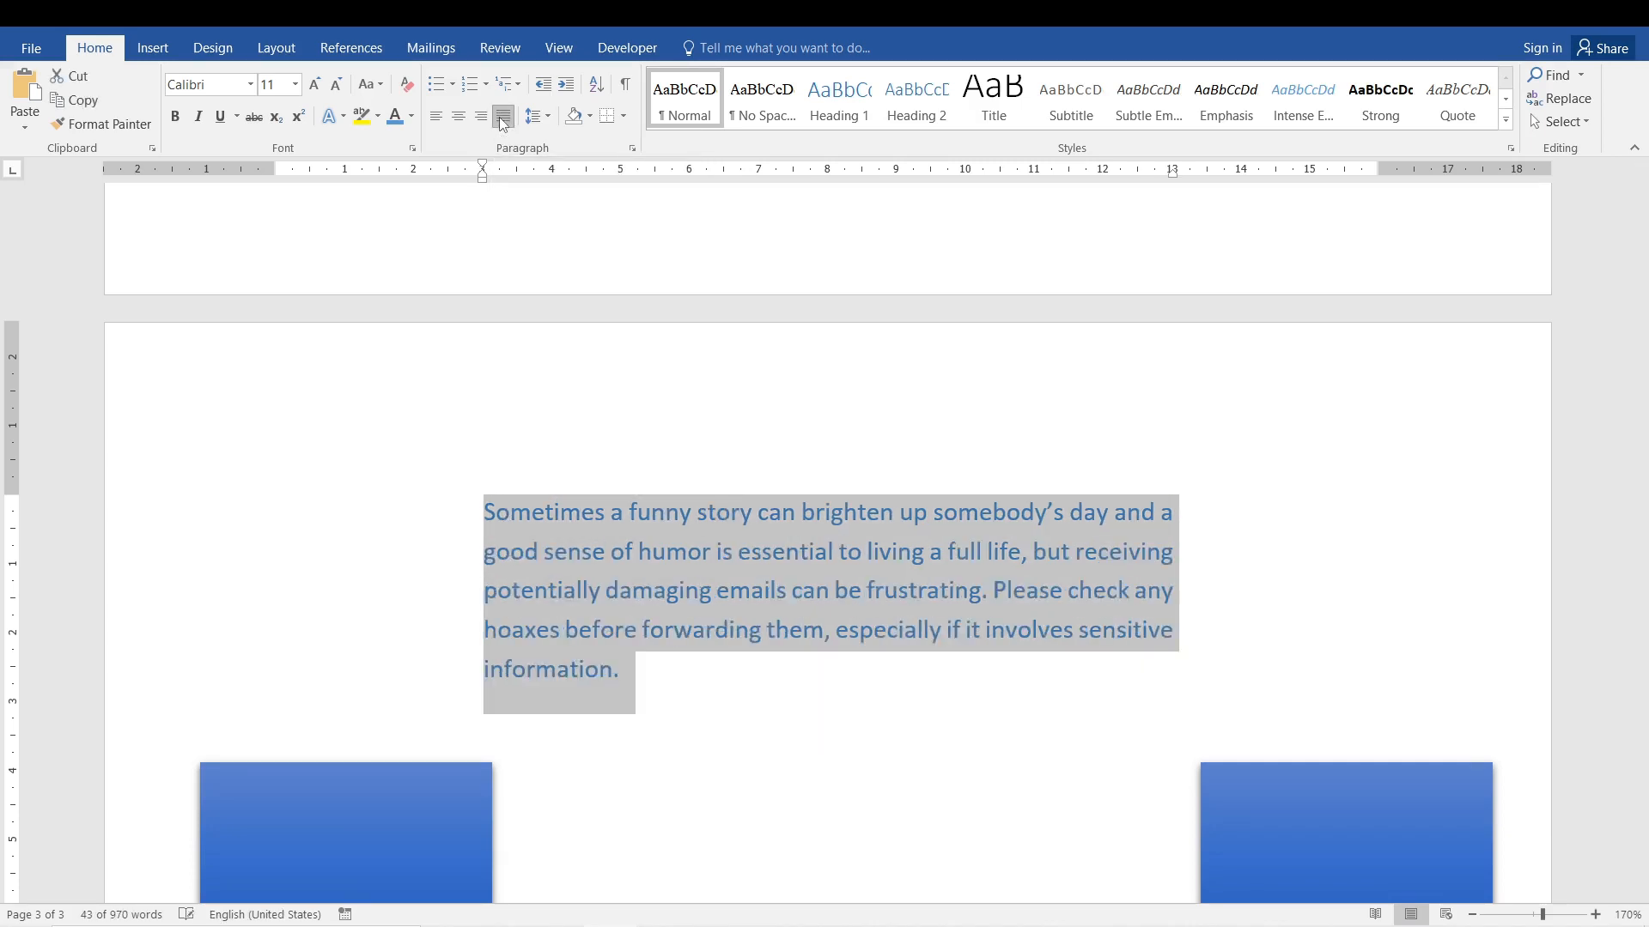
left_click(541, 692)
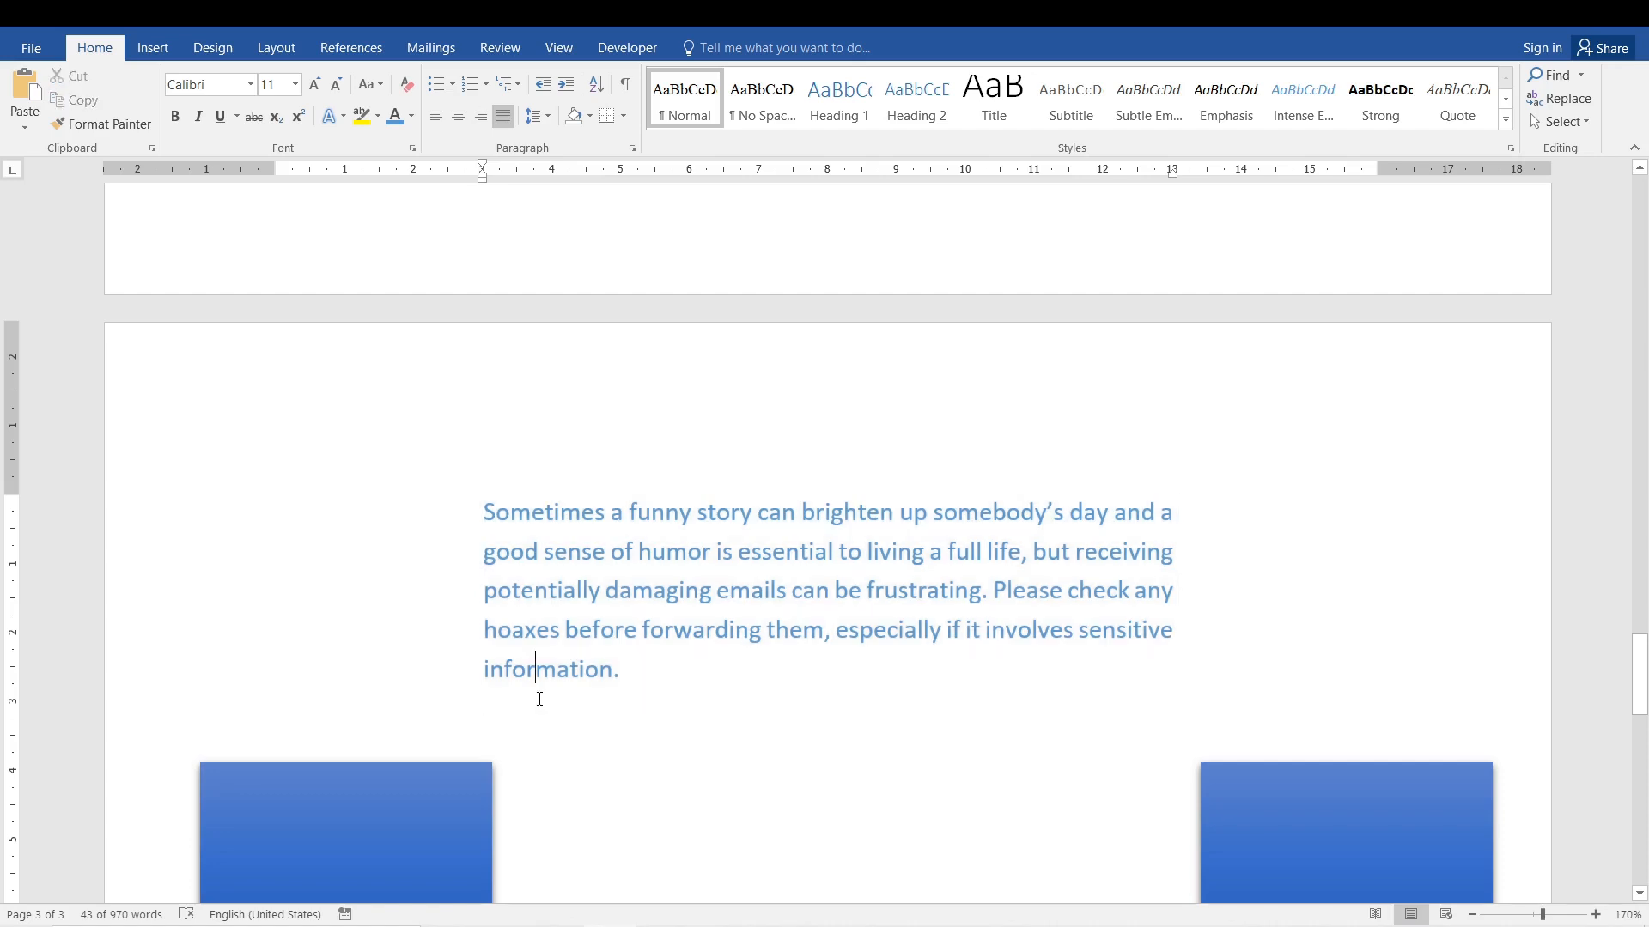
left_click(602, 513)
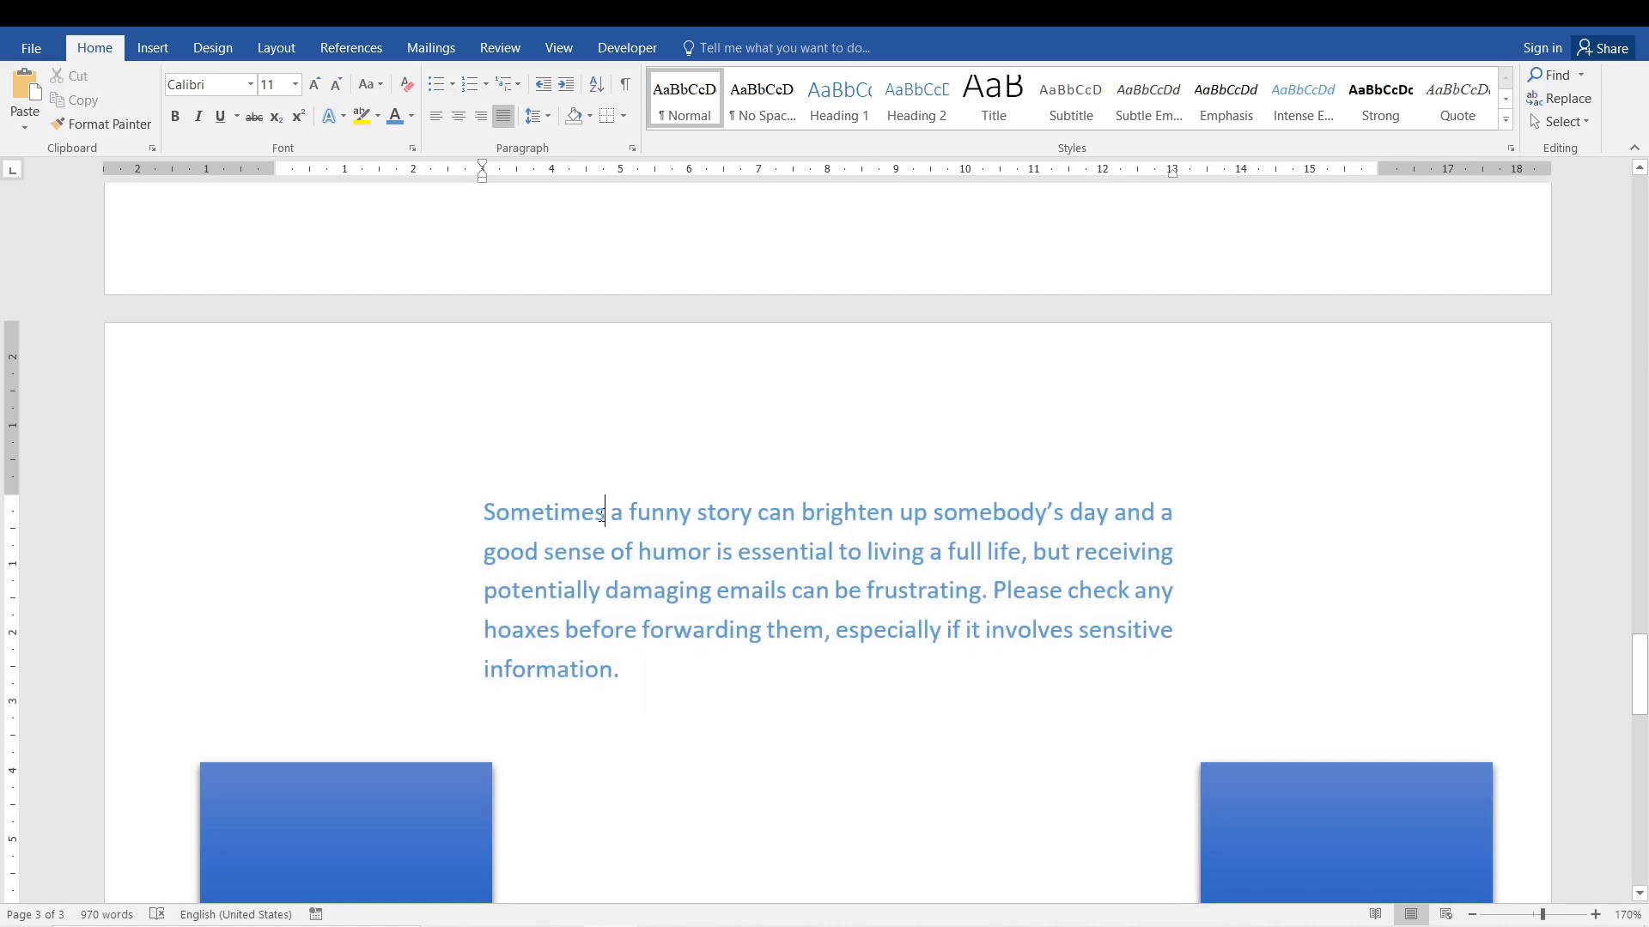
left_click_drag(623, 513, 628, 513)
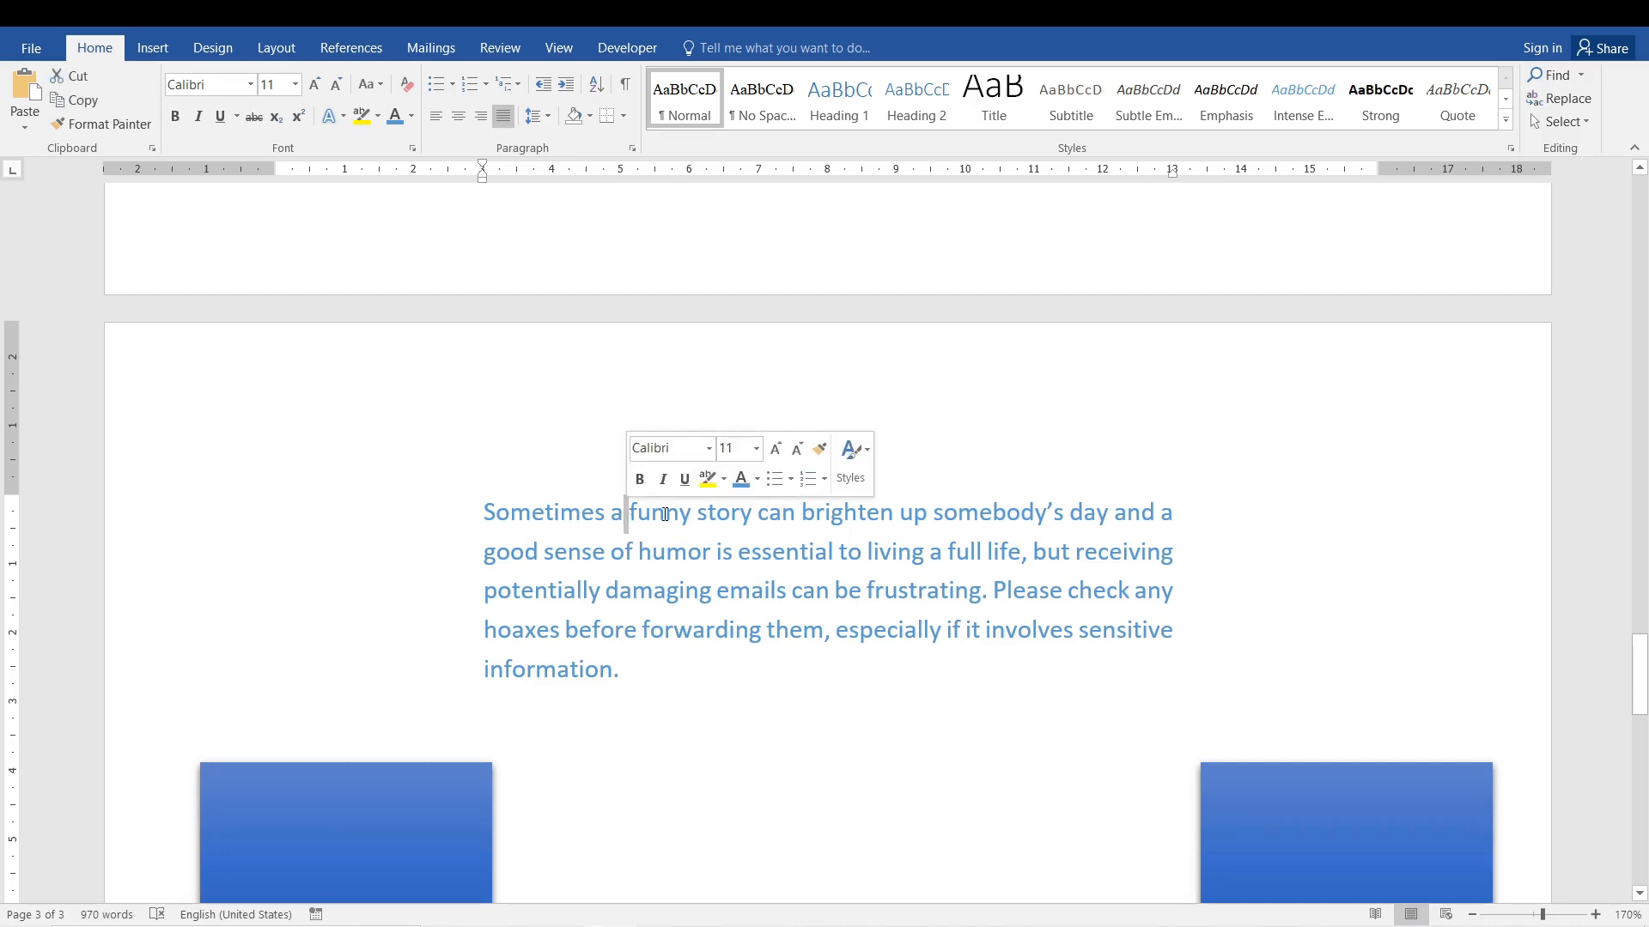
left_click(732, 591)
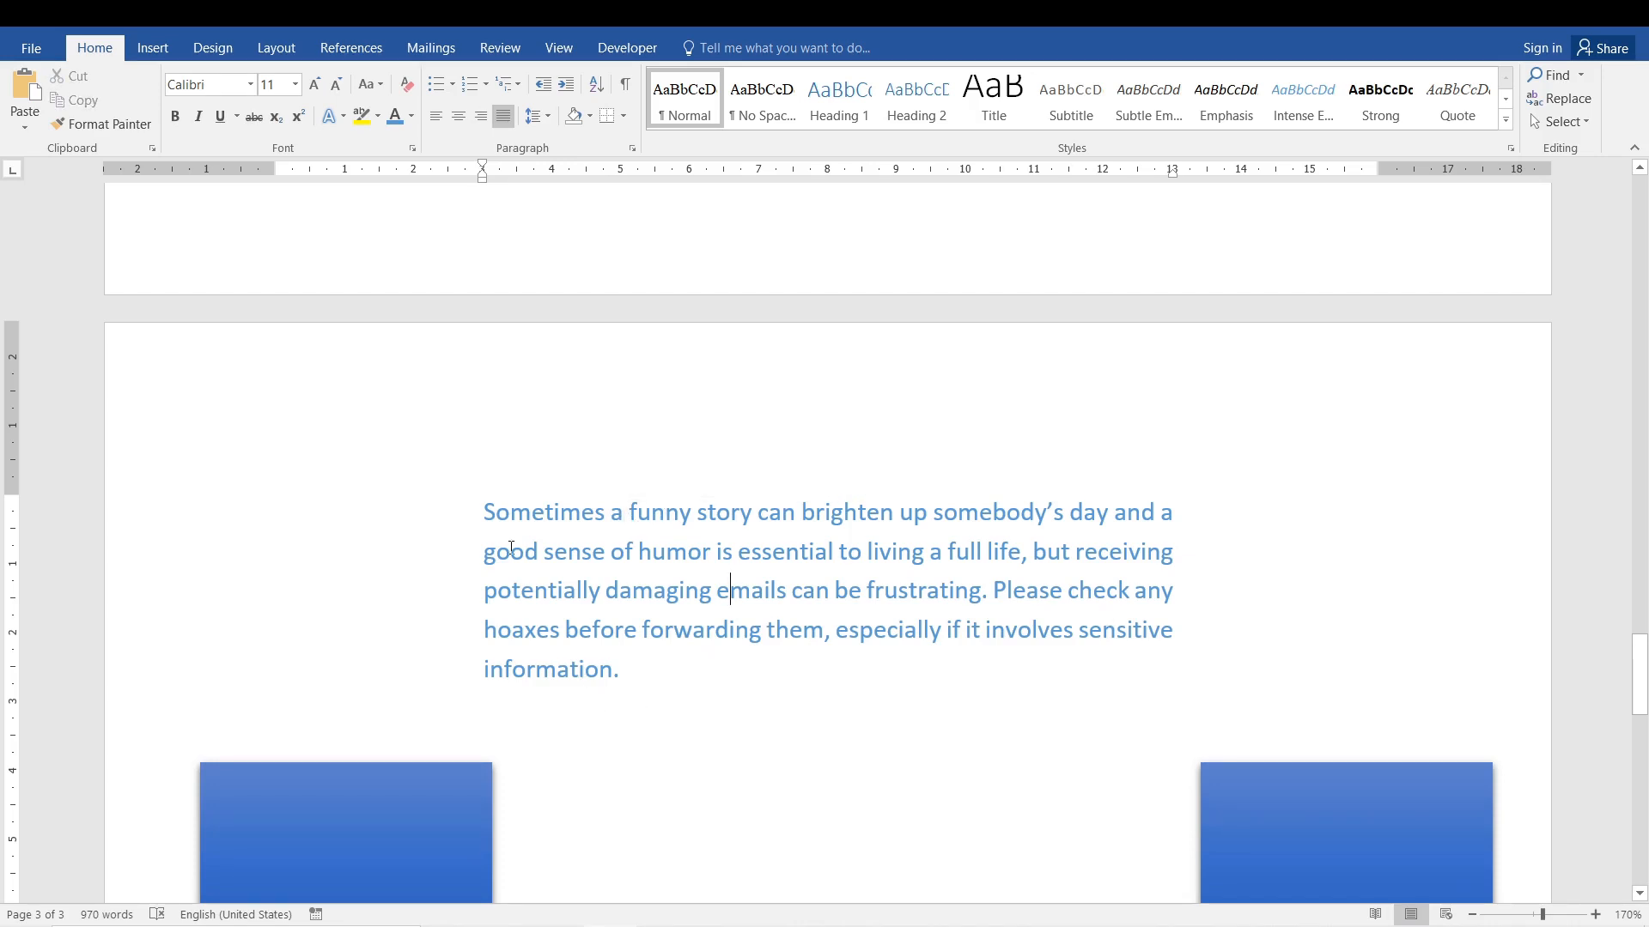
Delete the closing word "information." from the justified paragraph and set the whole paragraph to left alignment.
left_click_drag(483, 500, 514, 660)
key("Delete")
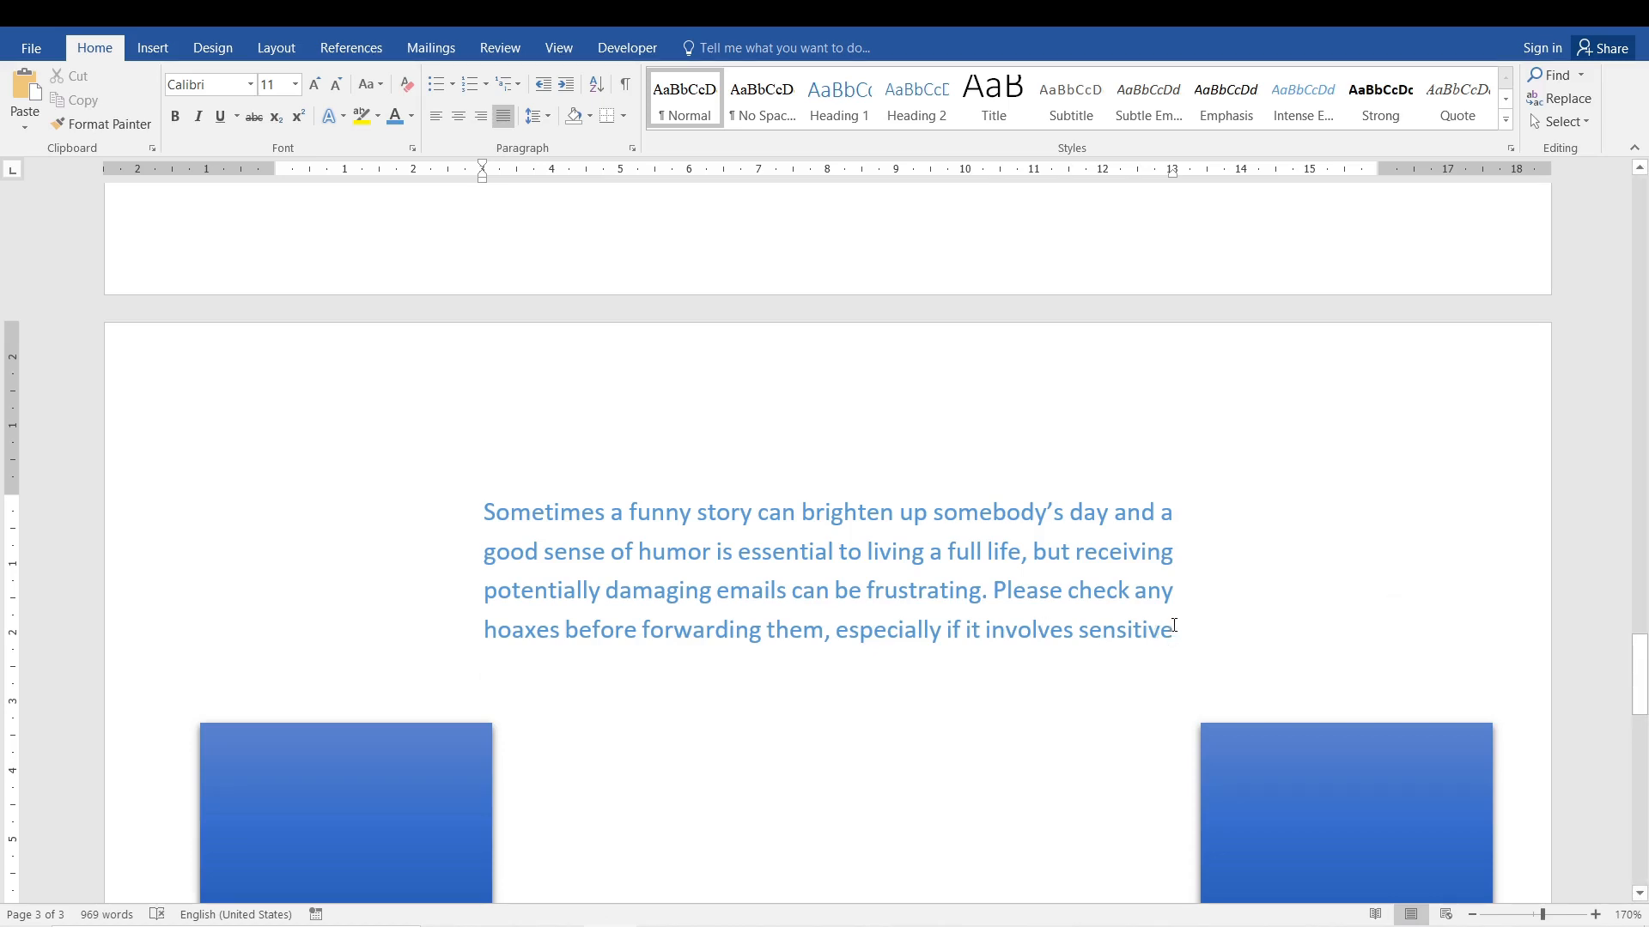
left_click_drag(1174, 625, 436, 476)
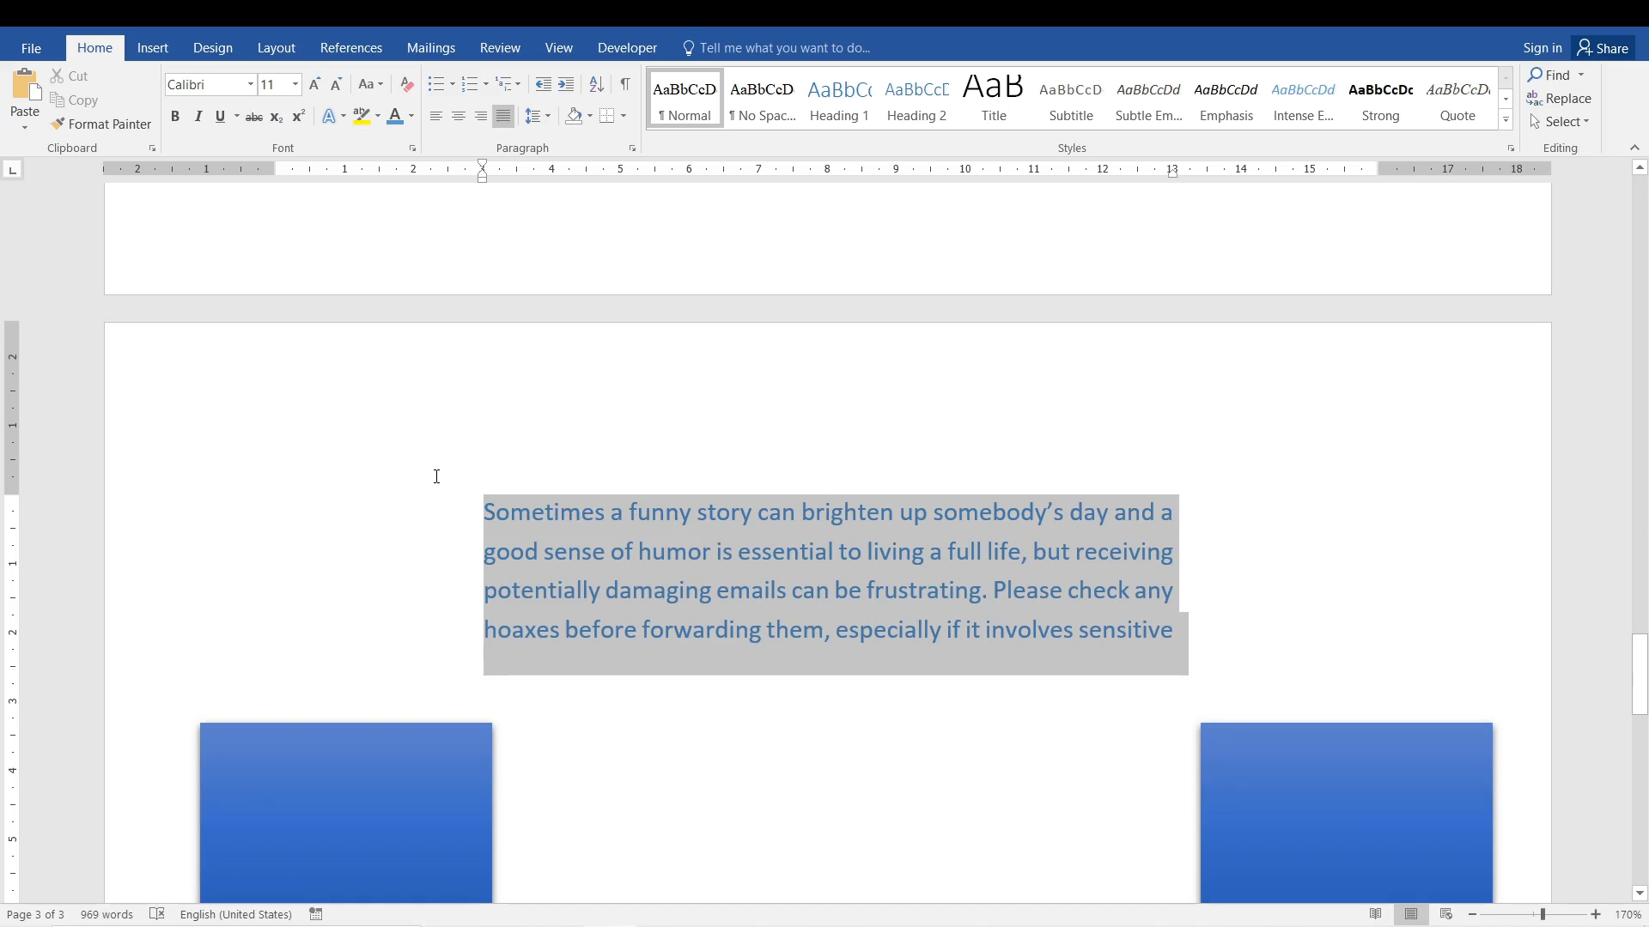
left_click(840, 673)
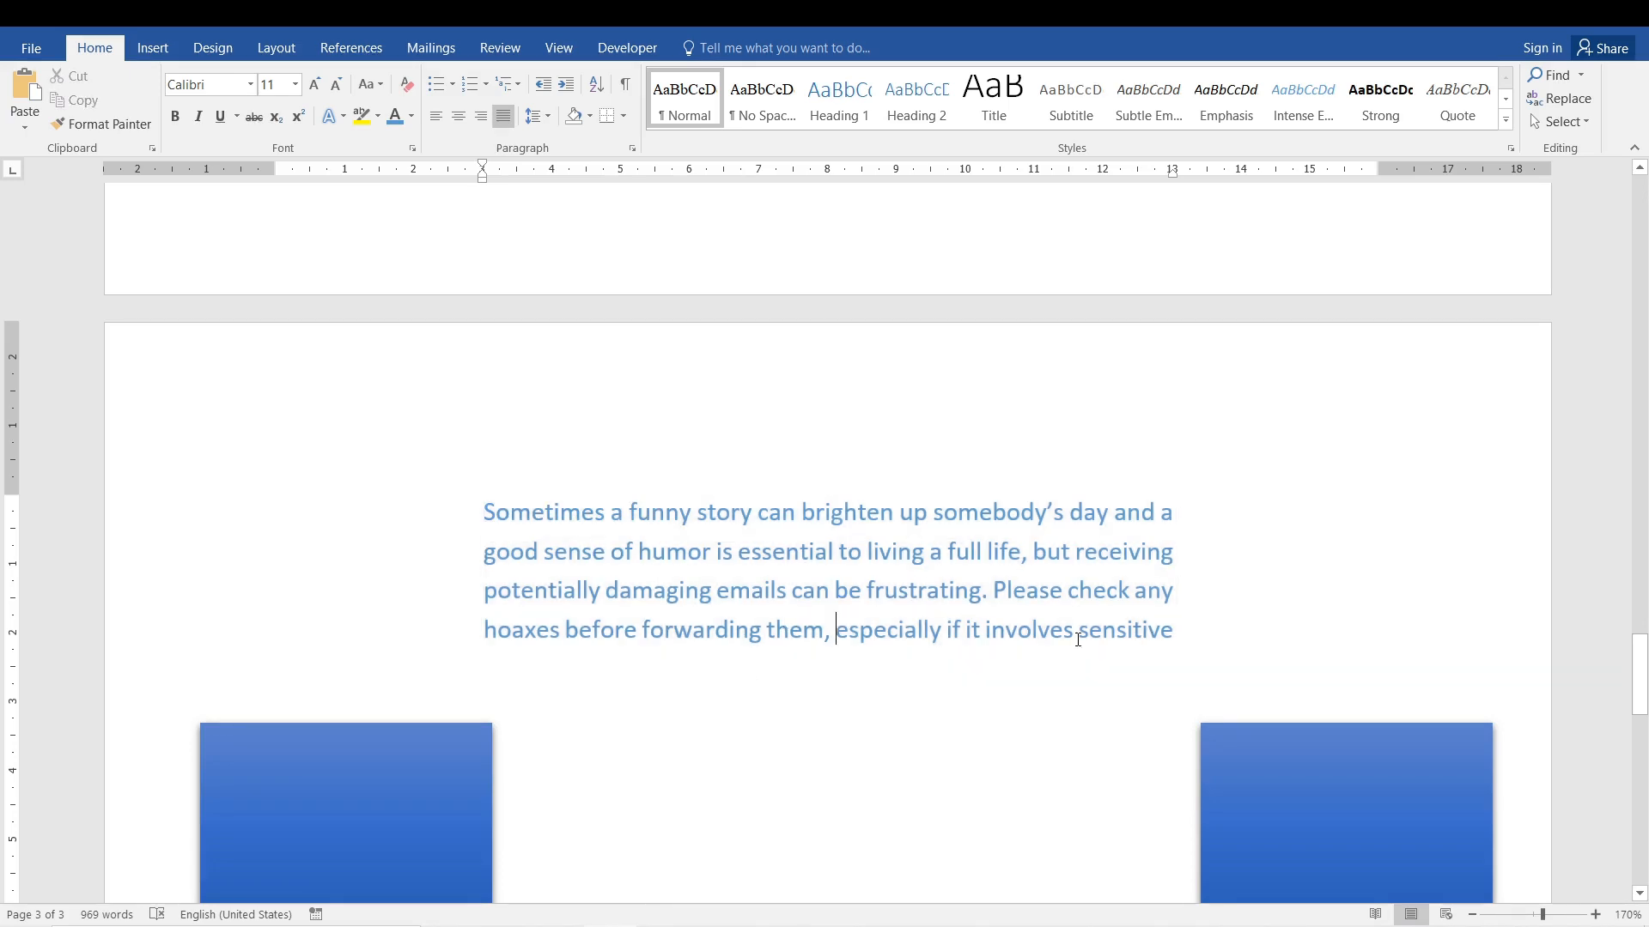
triple_click(981, 637)
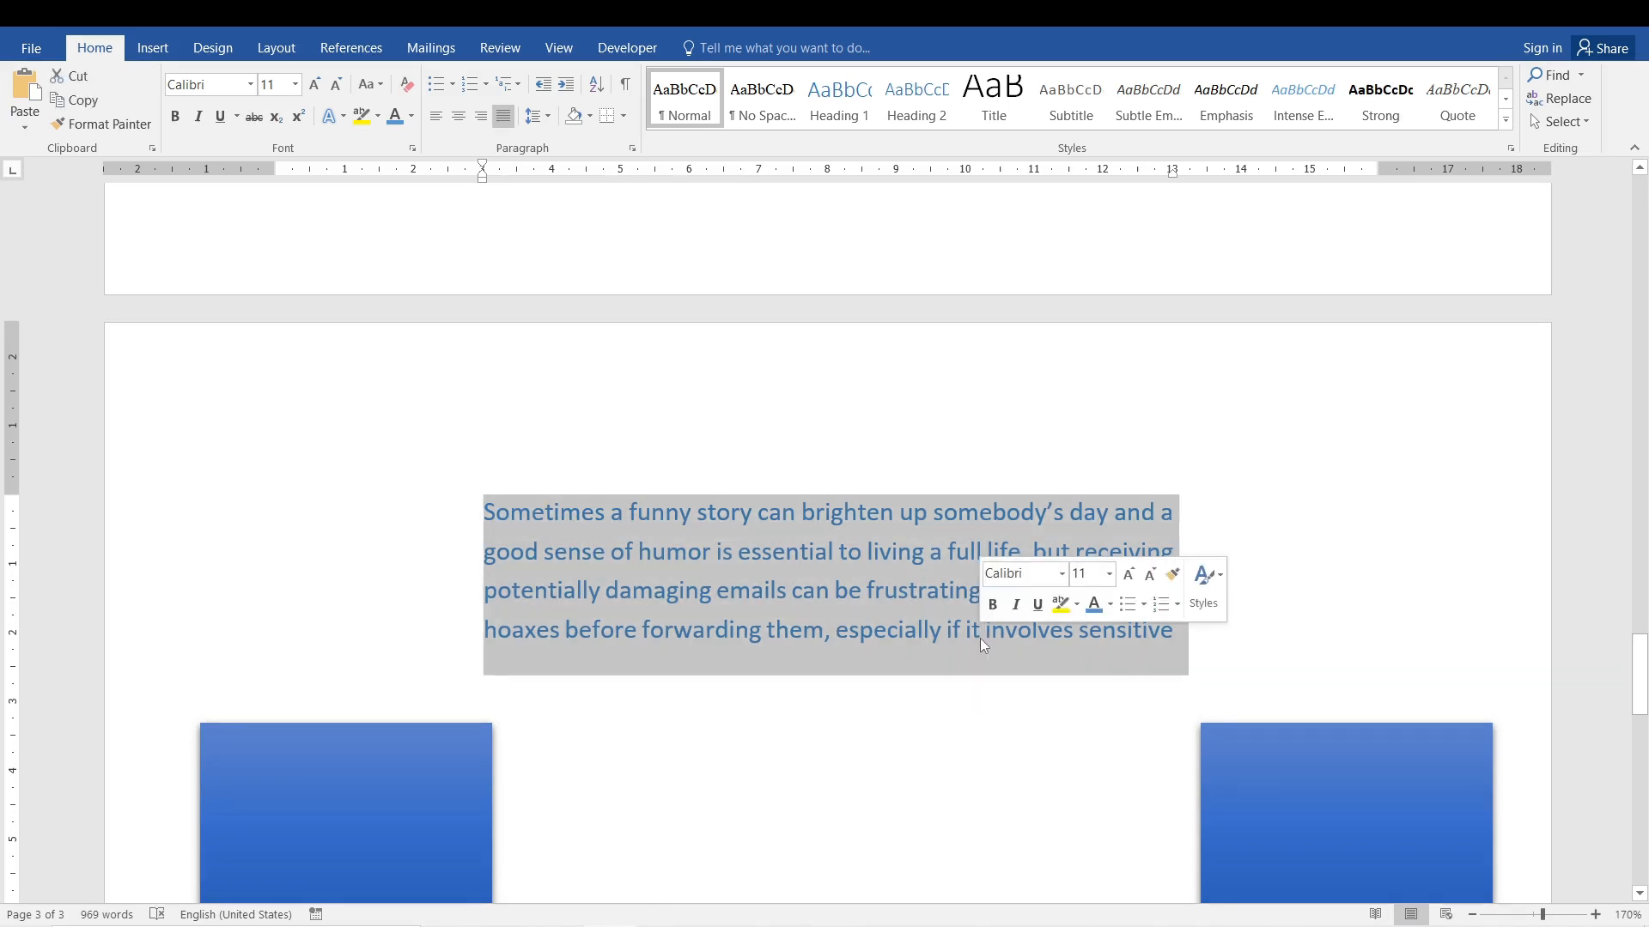
left_click(435, 117)
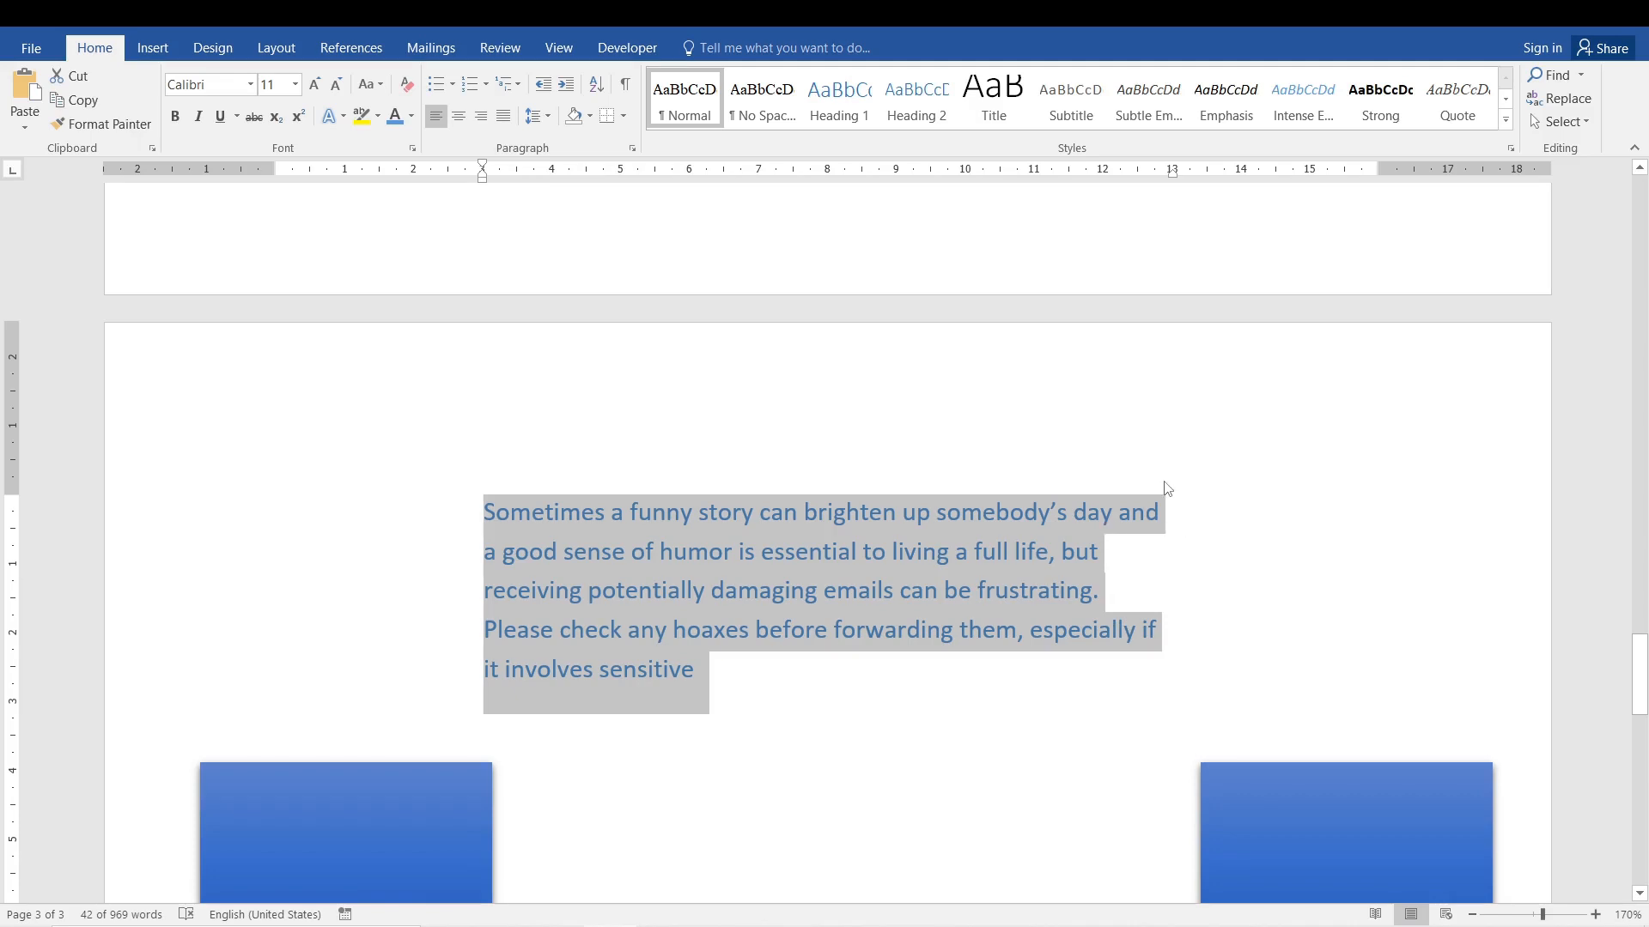
Try centre and right alignment on the whole indented paragraph, and finish with it justified between its indents.
left_click(460, 122)
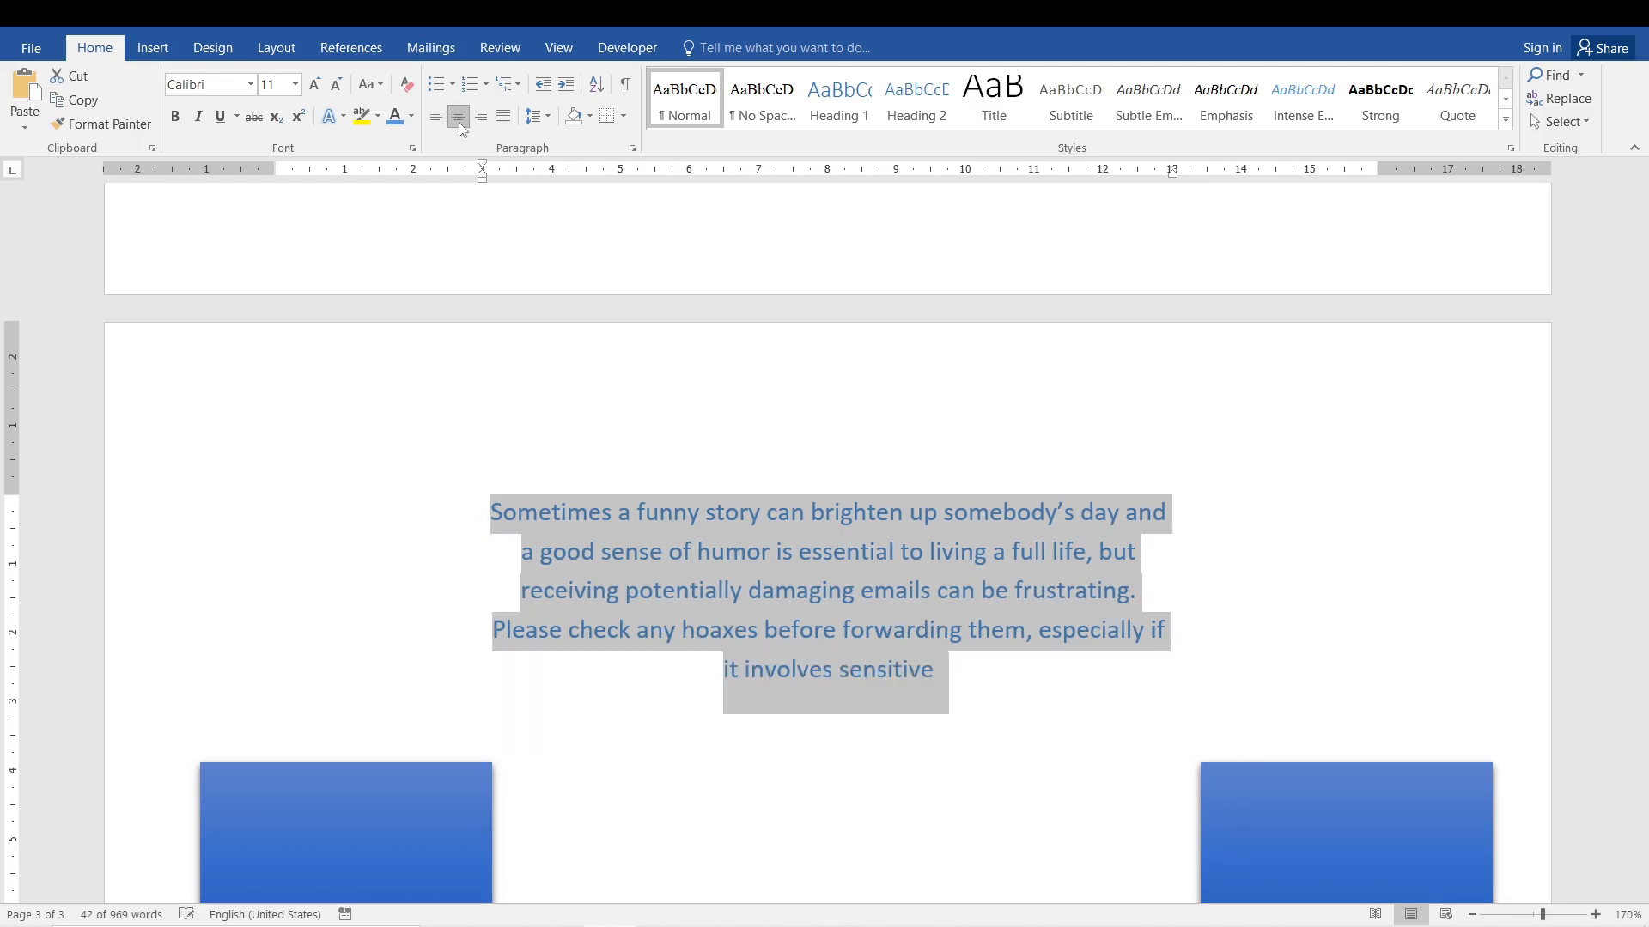
left_click(481, 118)
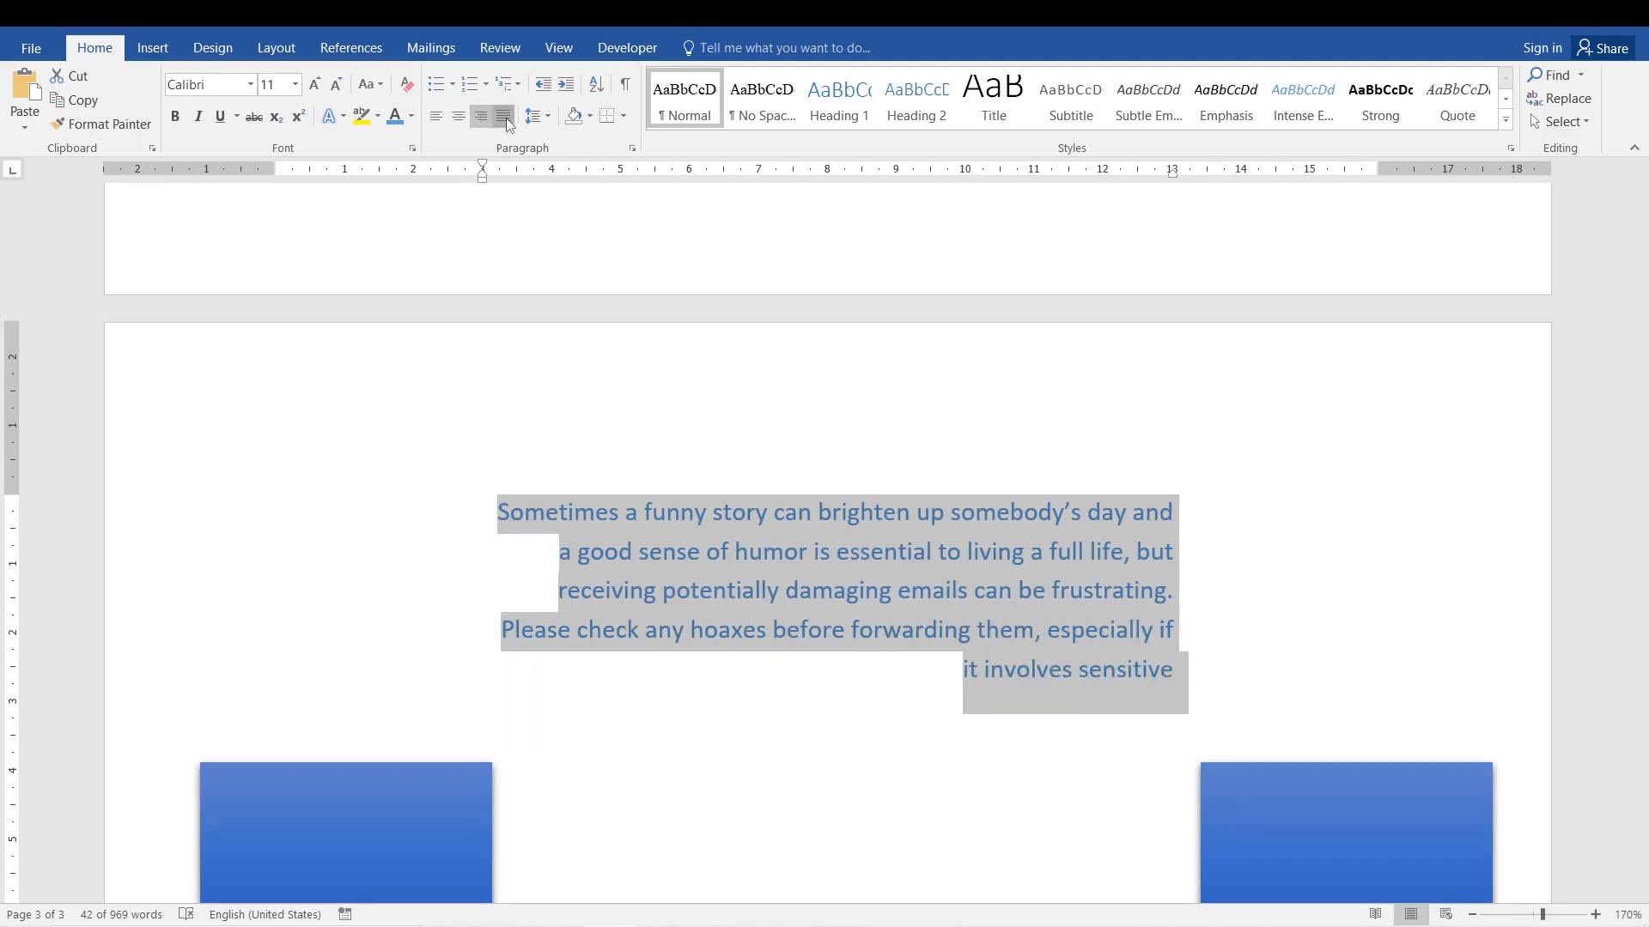
left_click(505, 117)
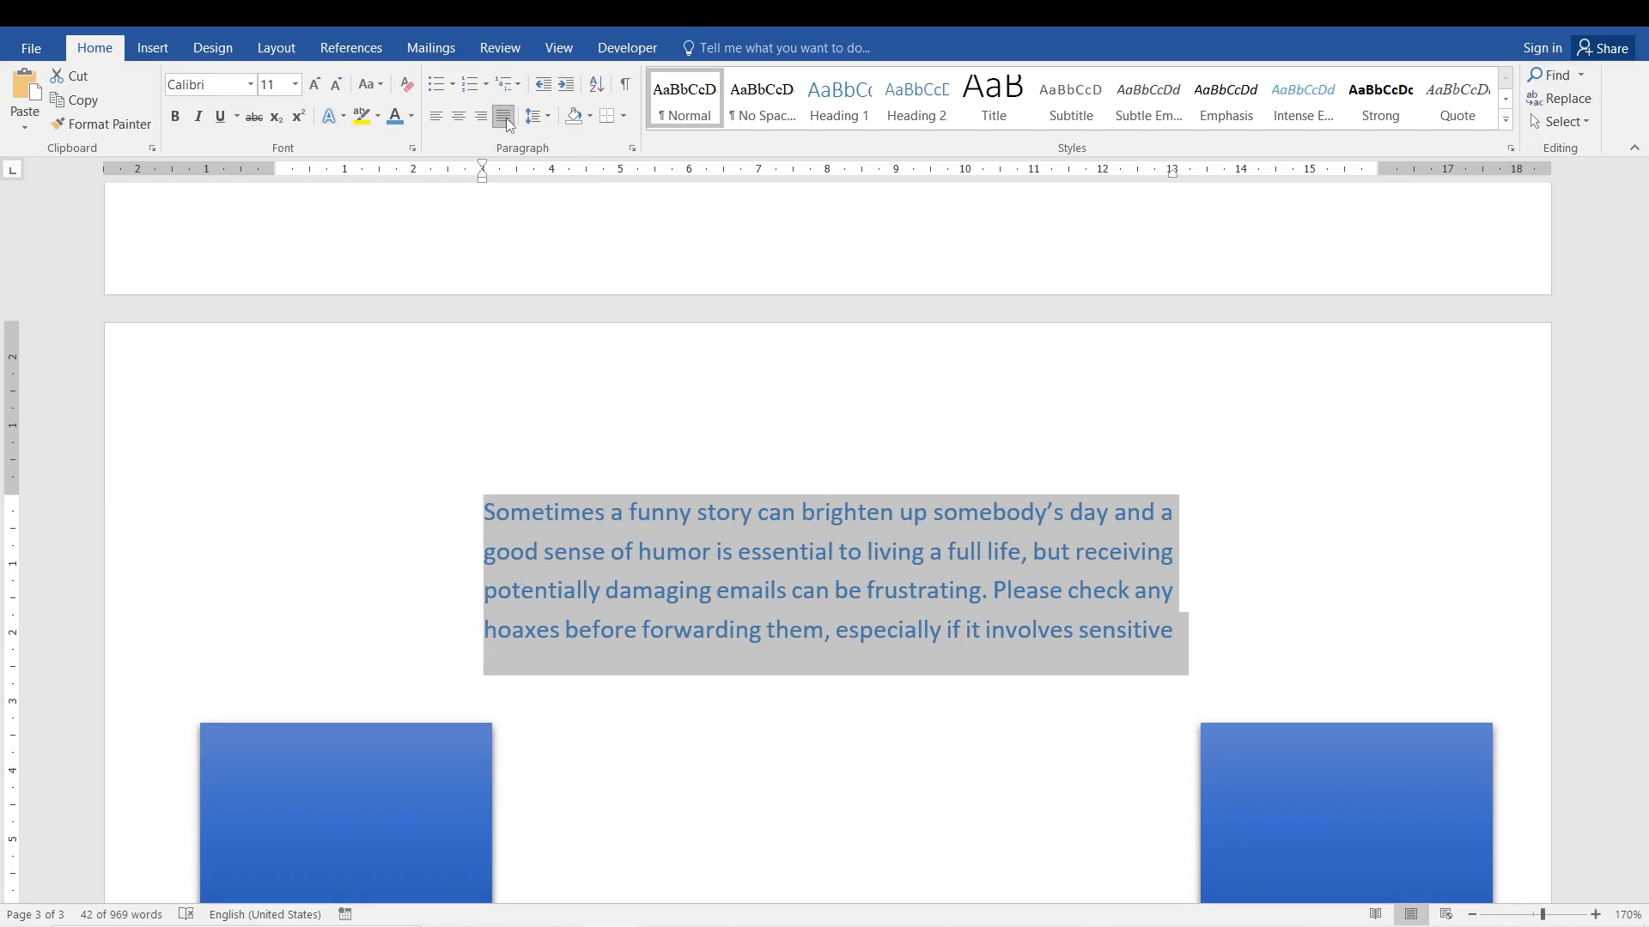
left_click(651, 538)
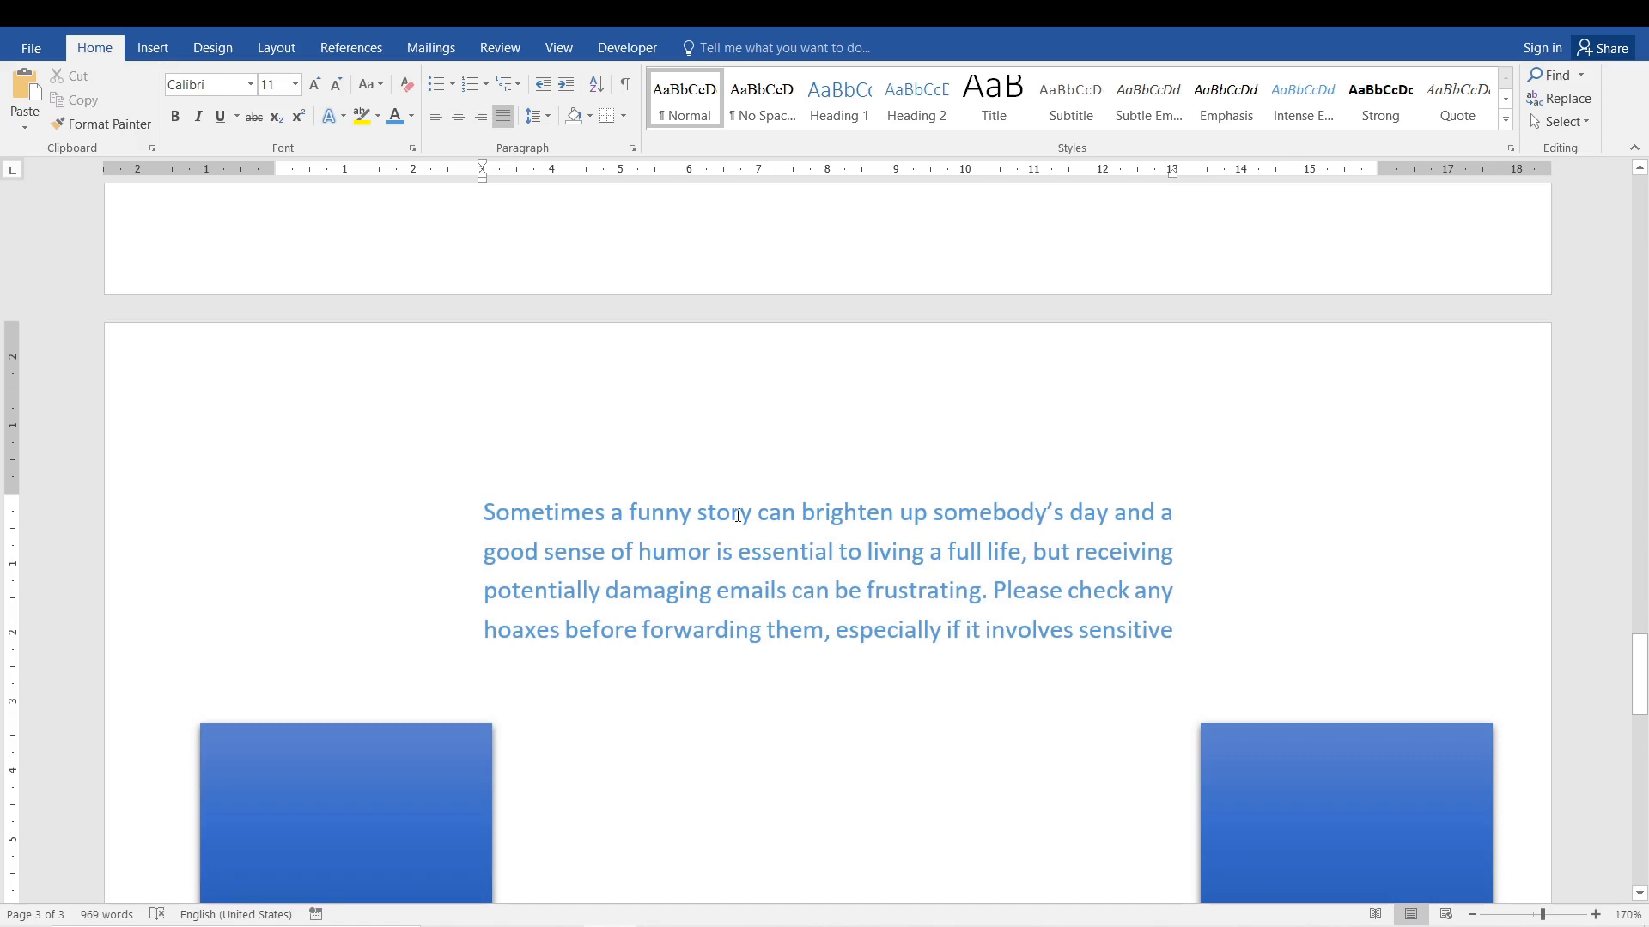
Select the whole paragraph again and cycle it through right, centre and left alignment back to justified.
triple_click(661, 593)
key("ctrl+r")
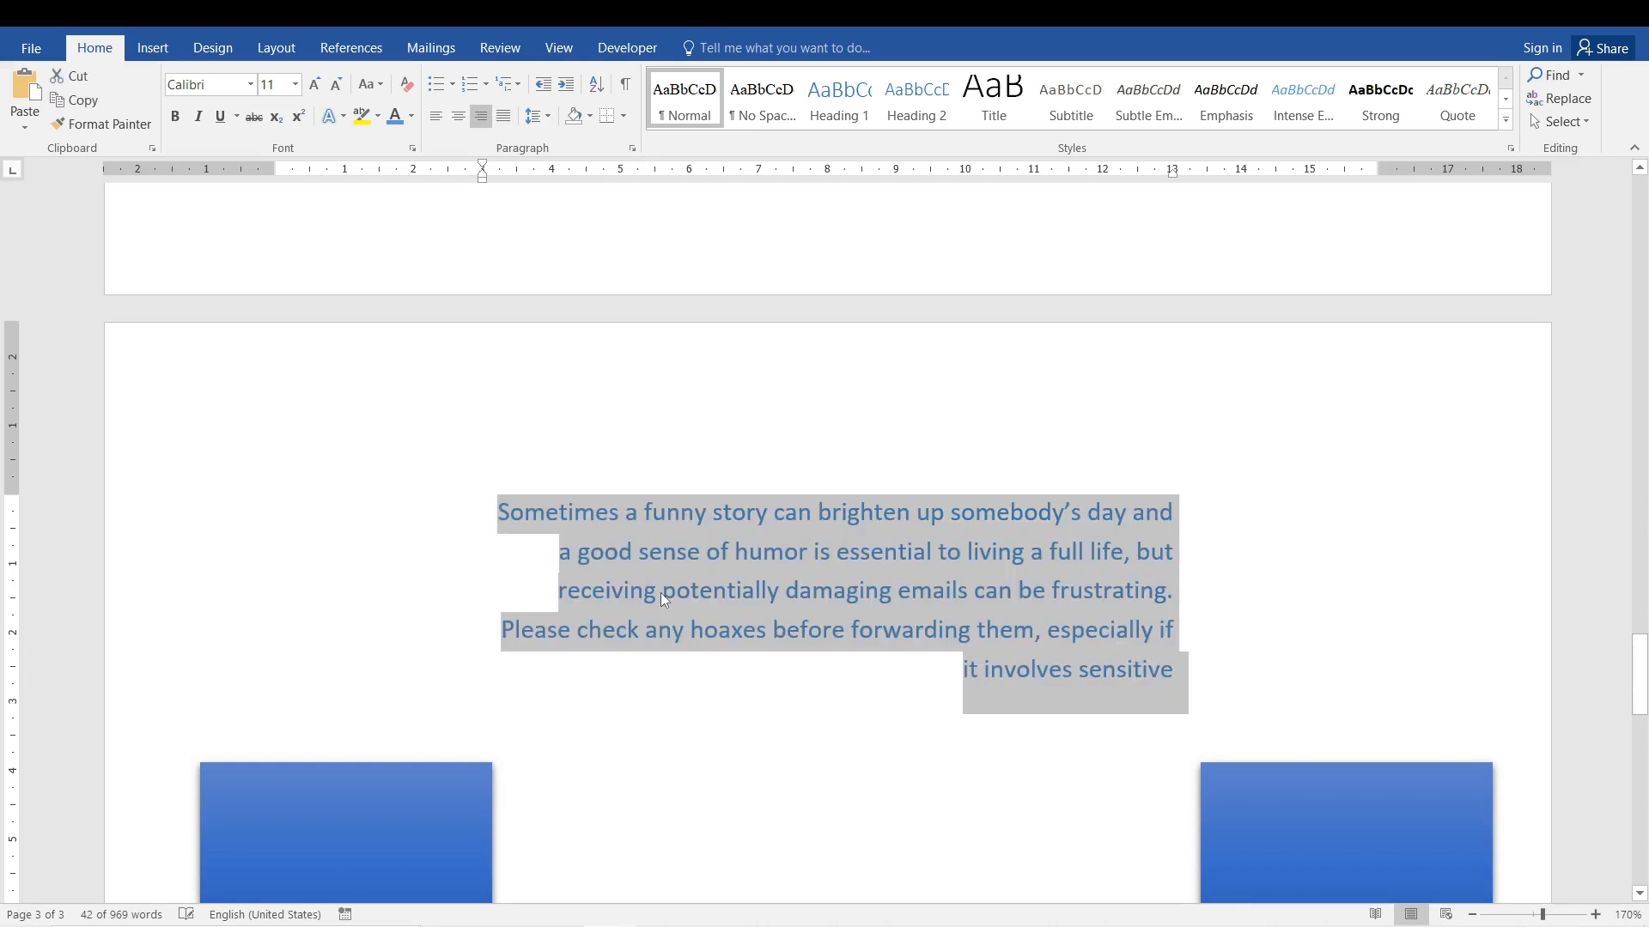
key("ctrl+e")
key("ctrl+l")
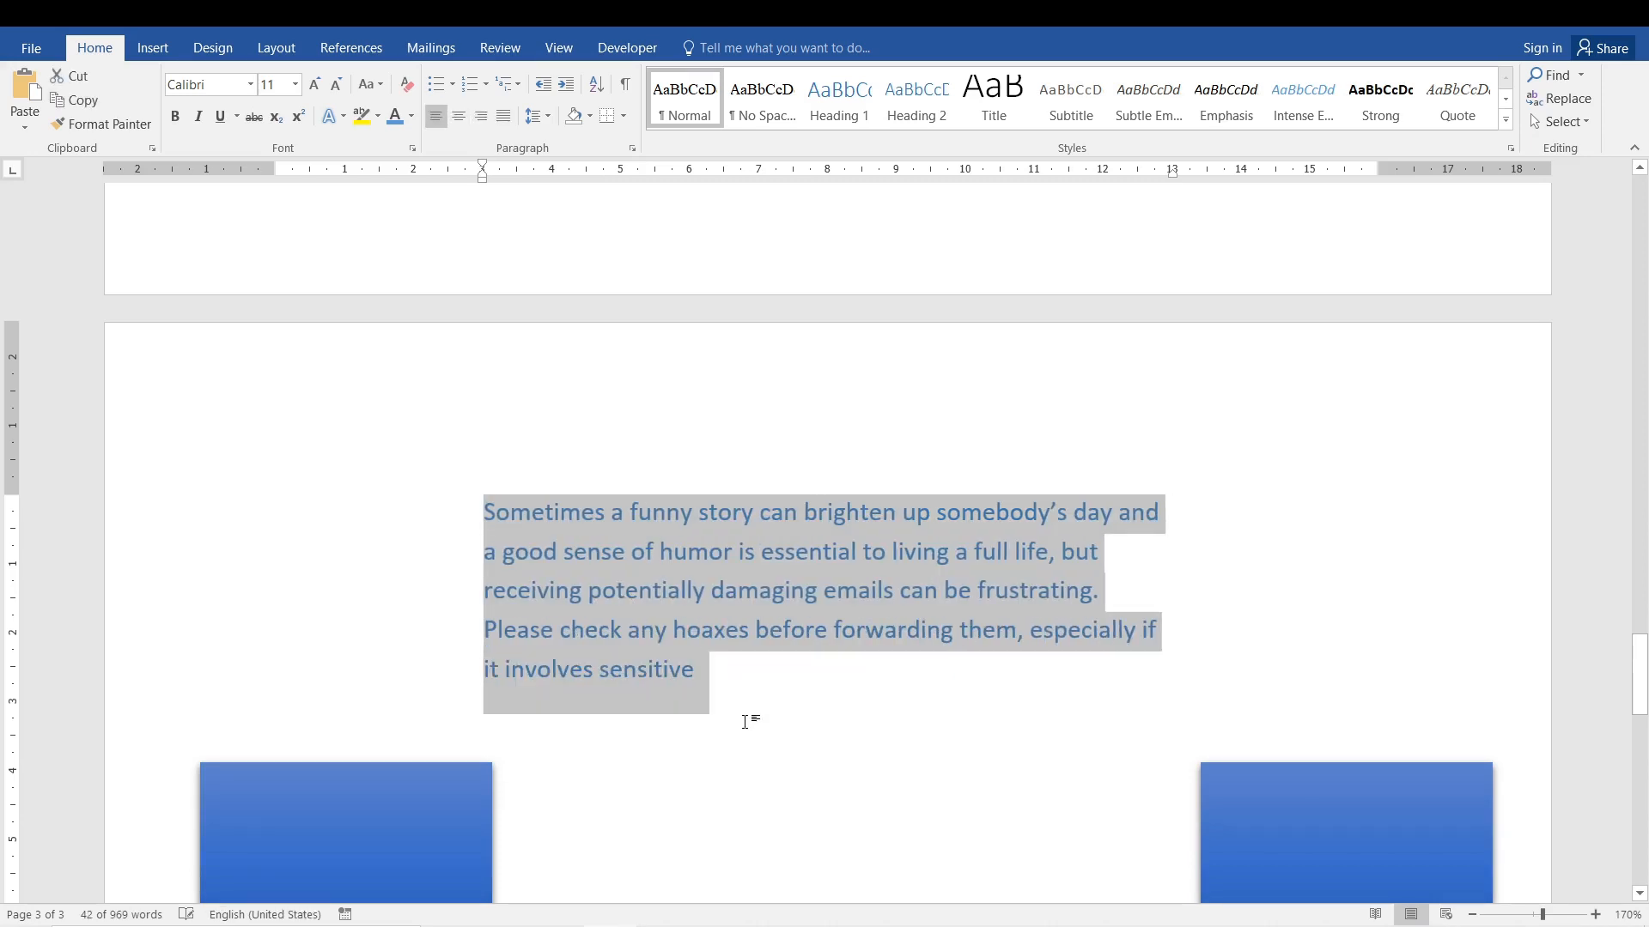
key("ctrl+j")
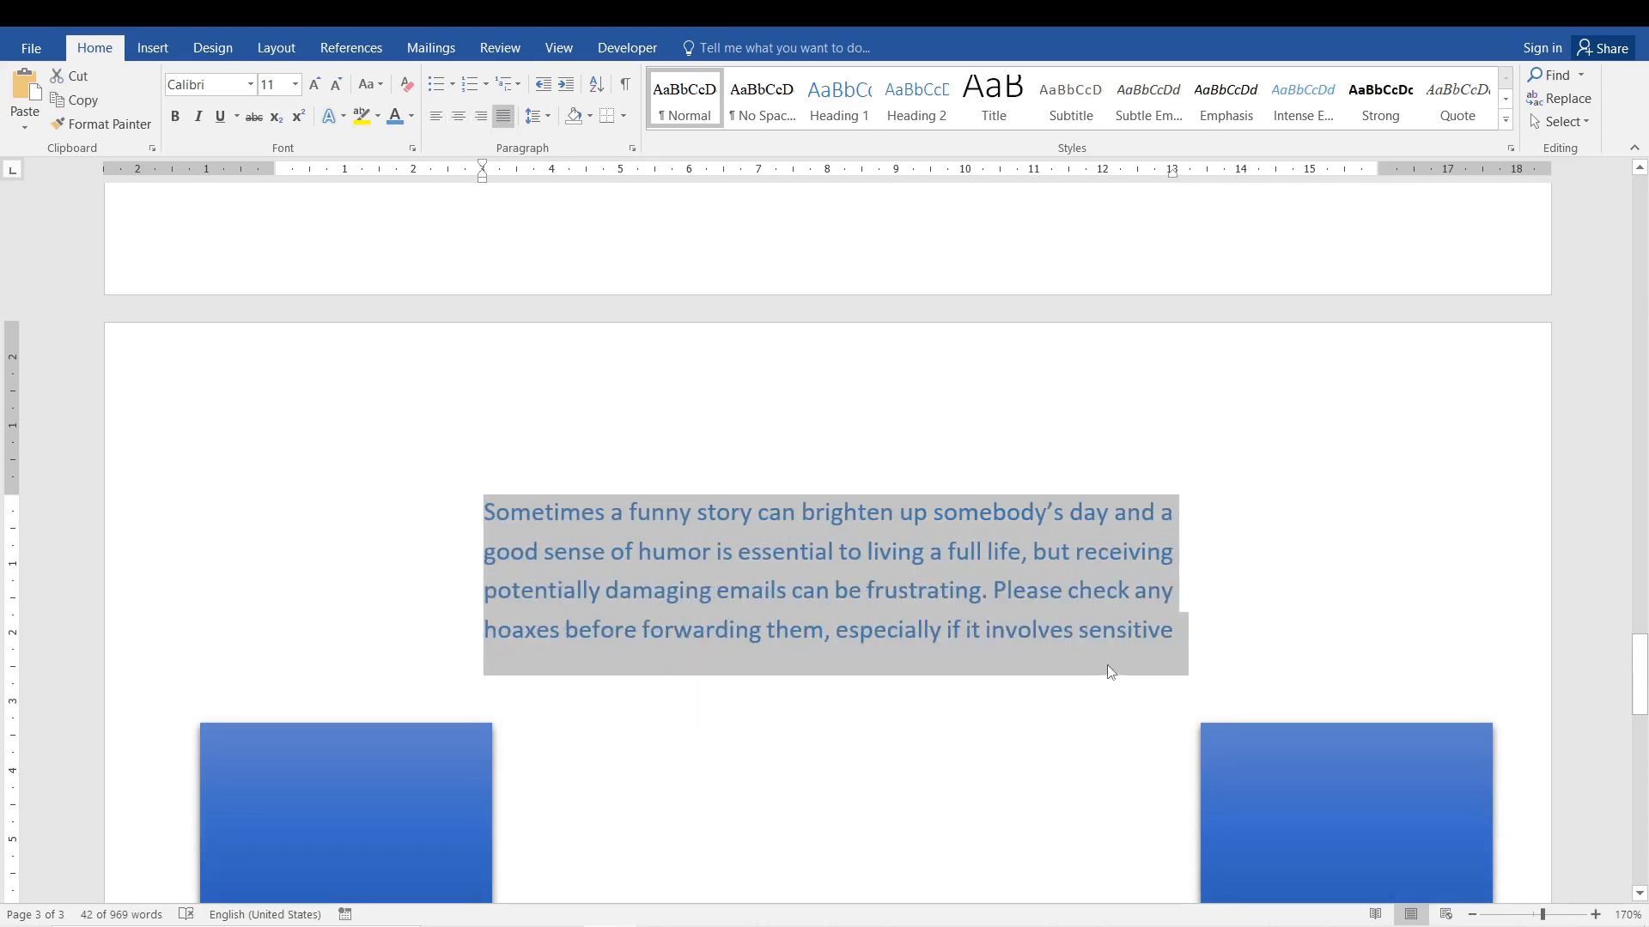
Add the closing word "information." back to the end of the justified paragraph.
left_click(1112, 672)
type("information.")
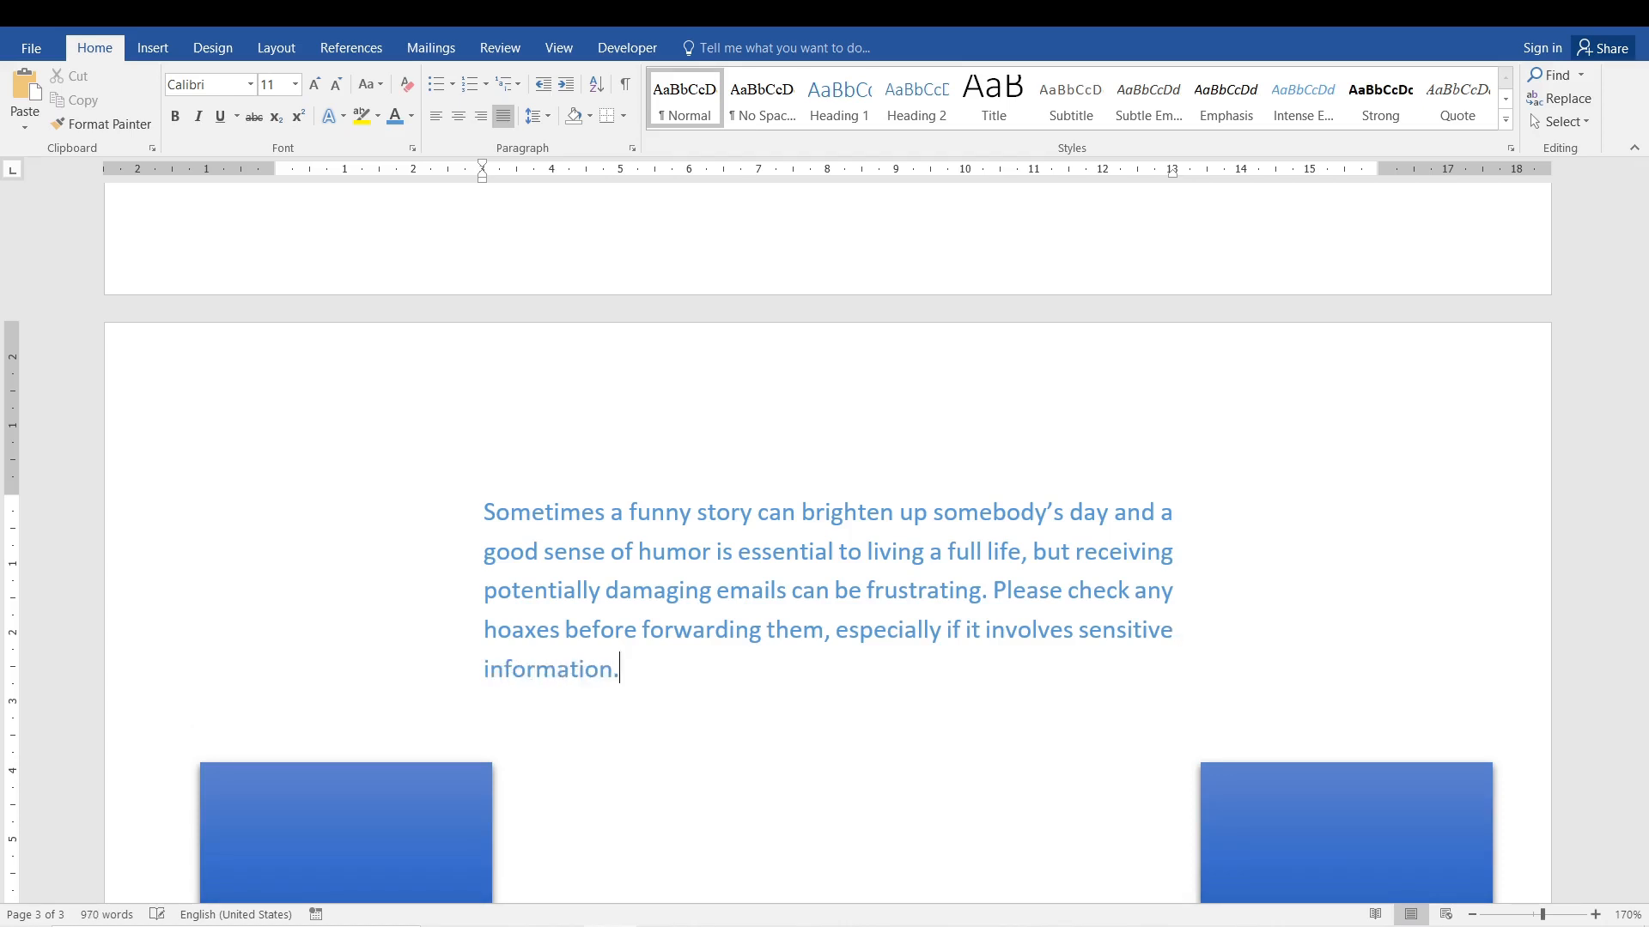
left_click(1124, 736)
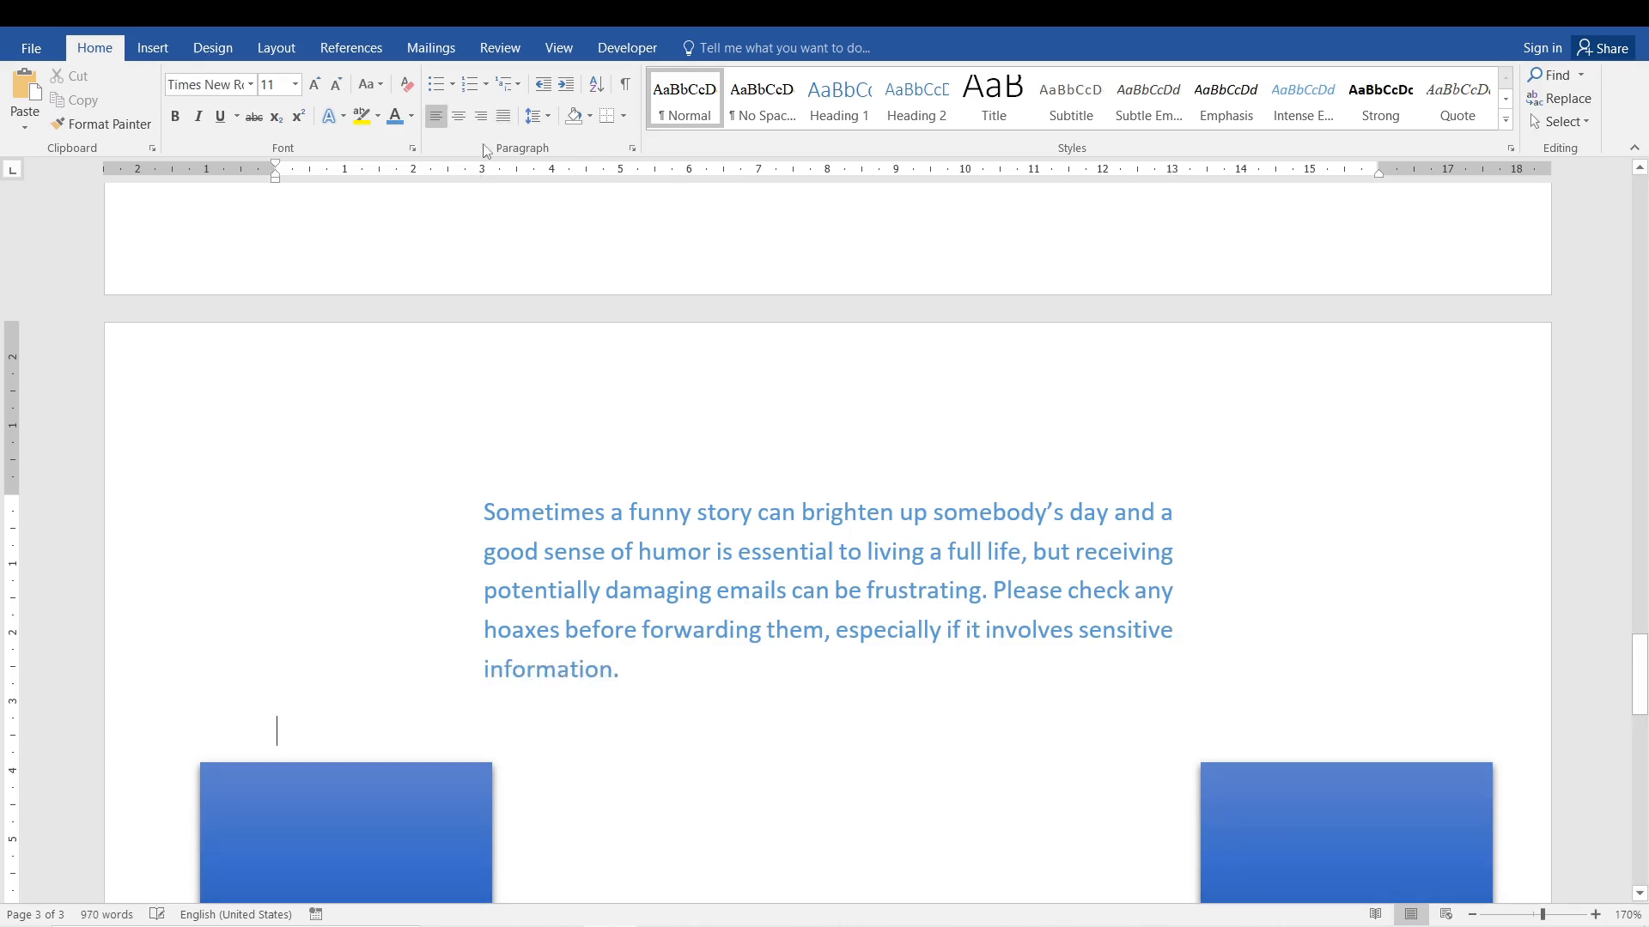
Move the pair of blue rectangles up so they flank the justified paragraph, and view the page at 140% zoom.
left_click(1332, 852)
left_click_drag(1326, 845, 1307, 571)
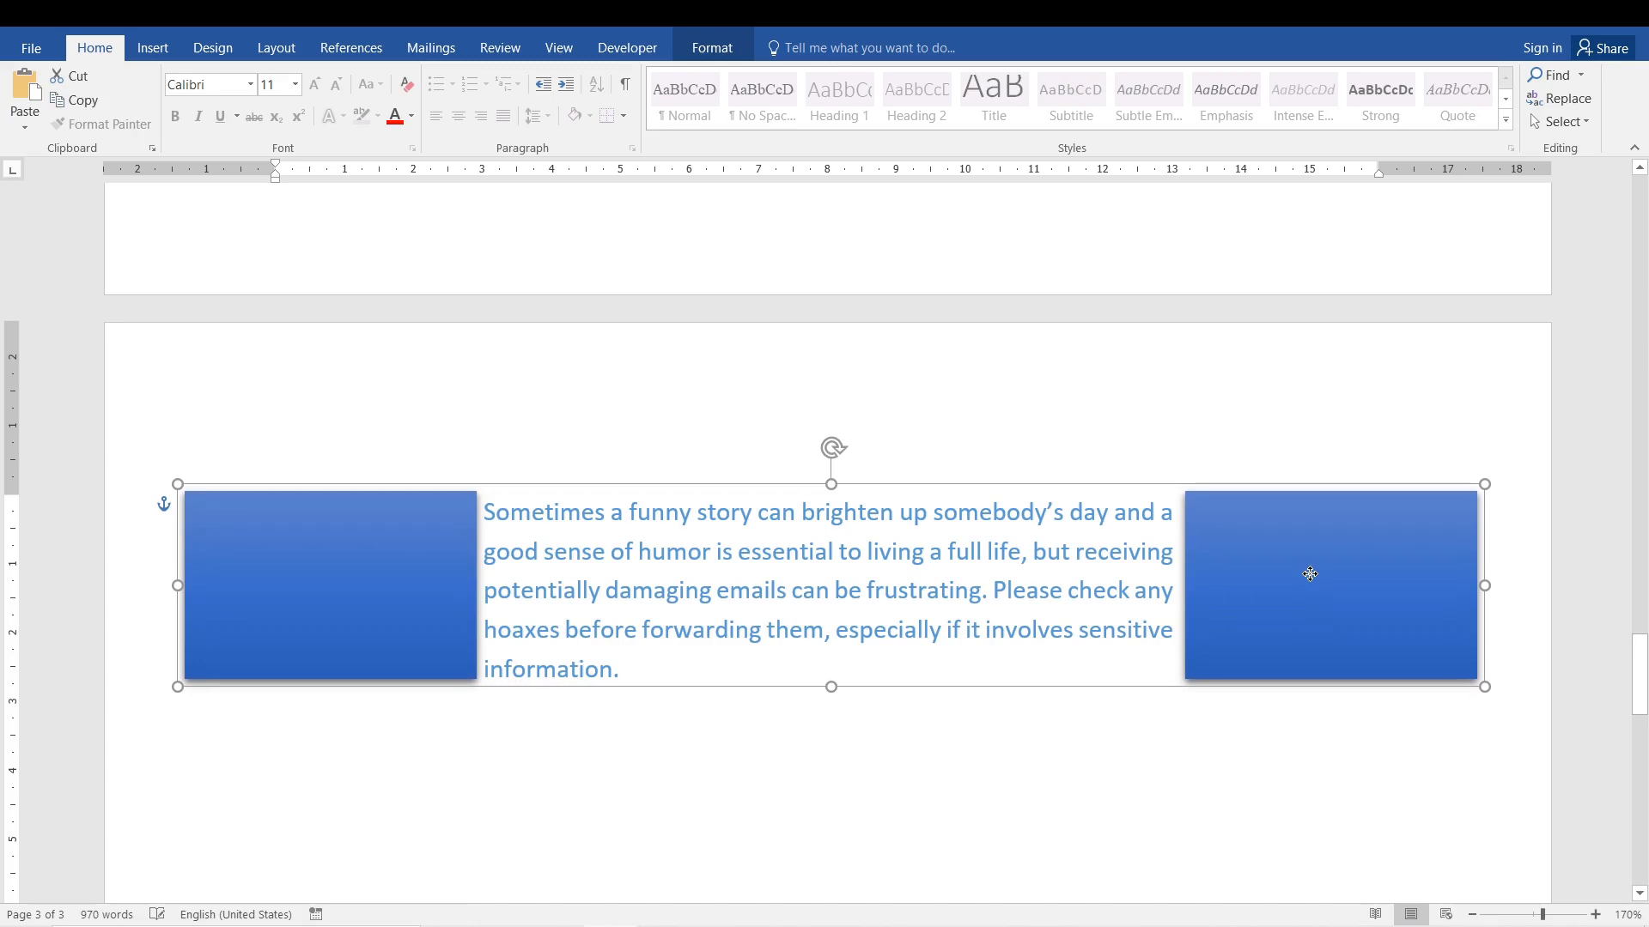
left_click(1141, 817)
scroll(1438, 694, "down", 3, "ctrl")
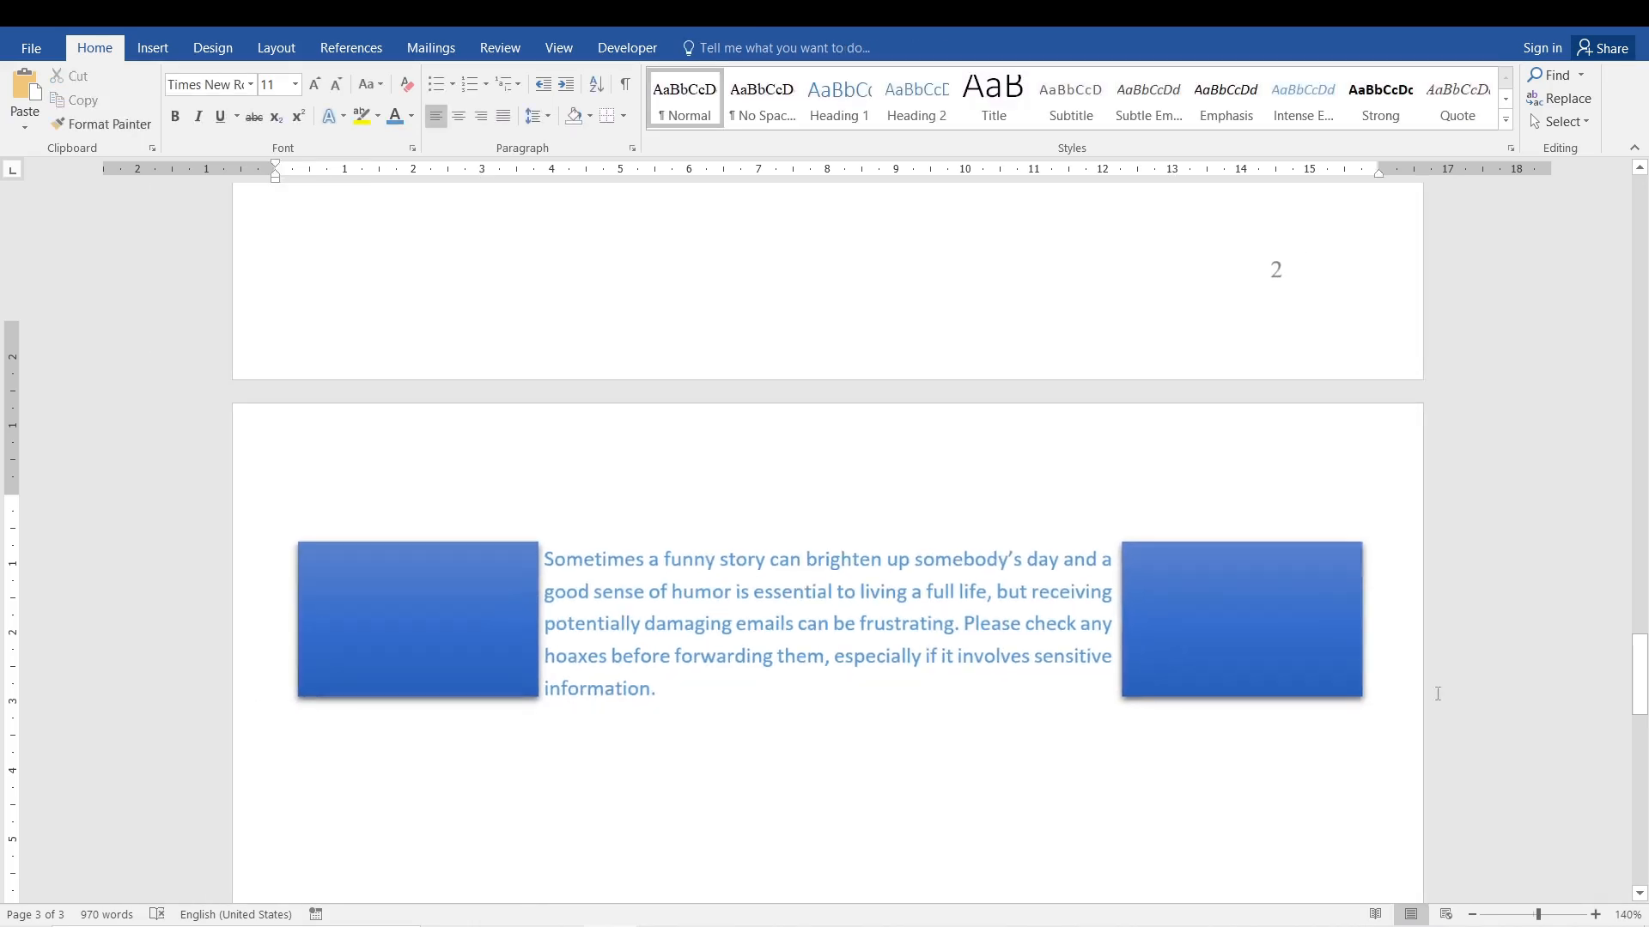
mouse_move(1645, 678)
left_mouse_down()
mouse_move(1645, 709)
mouse_move(1644, 688)
left_mouse_up()
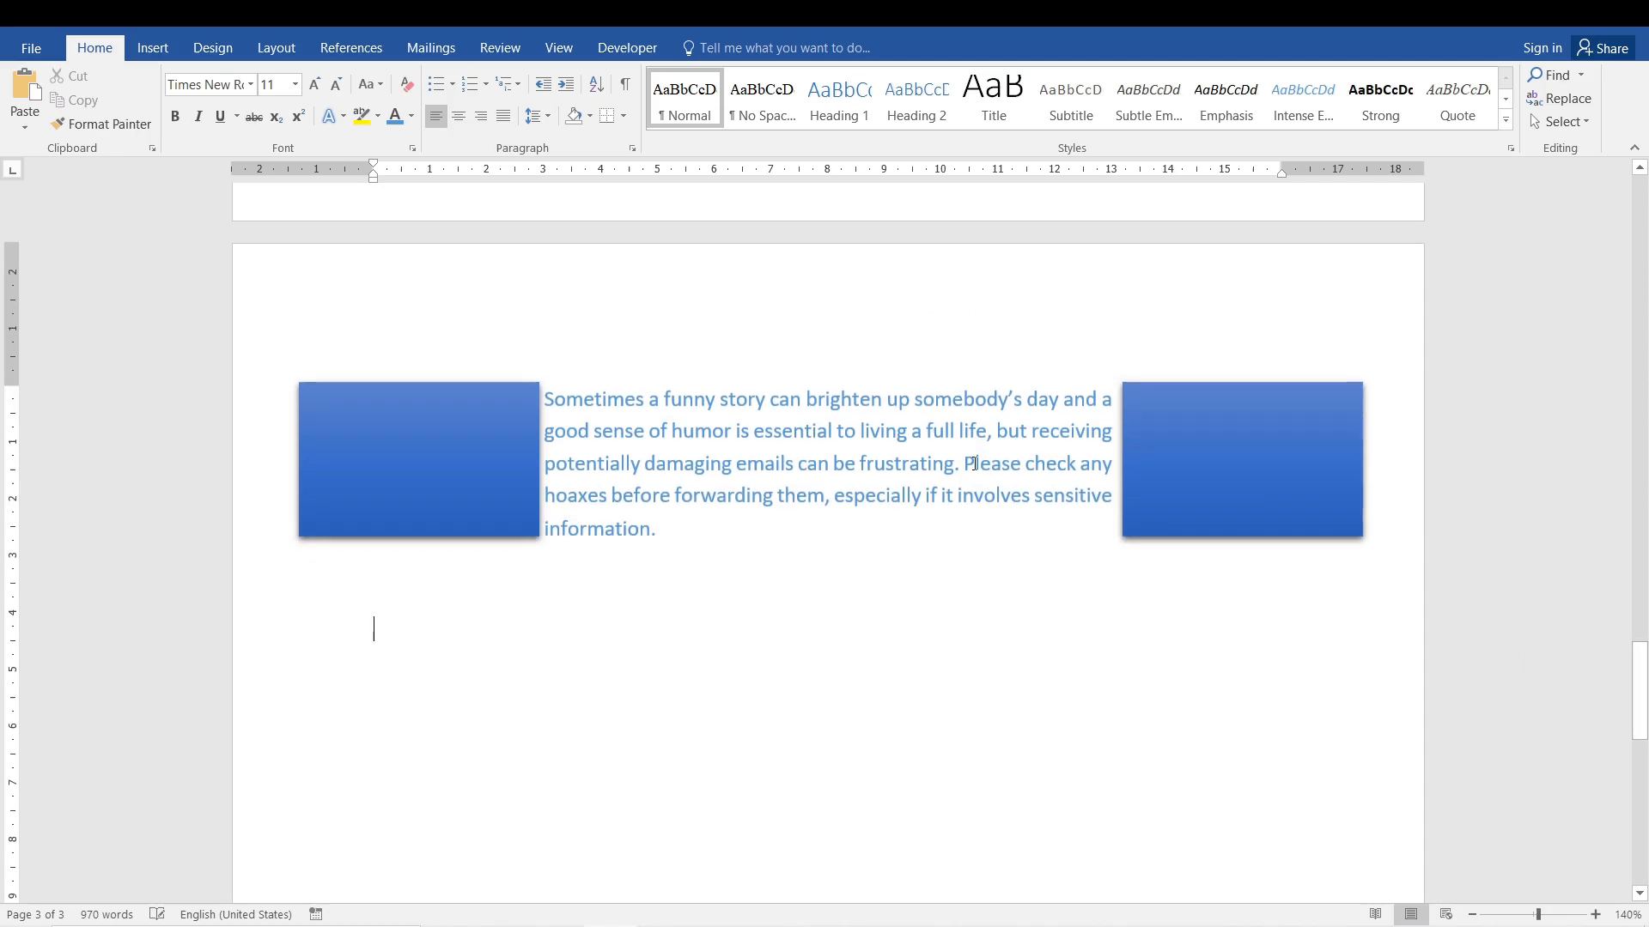
Place the cursor inside the justified paragraph between the two blue rectangles.
left_click(845, 493)
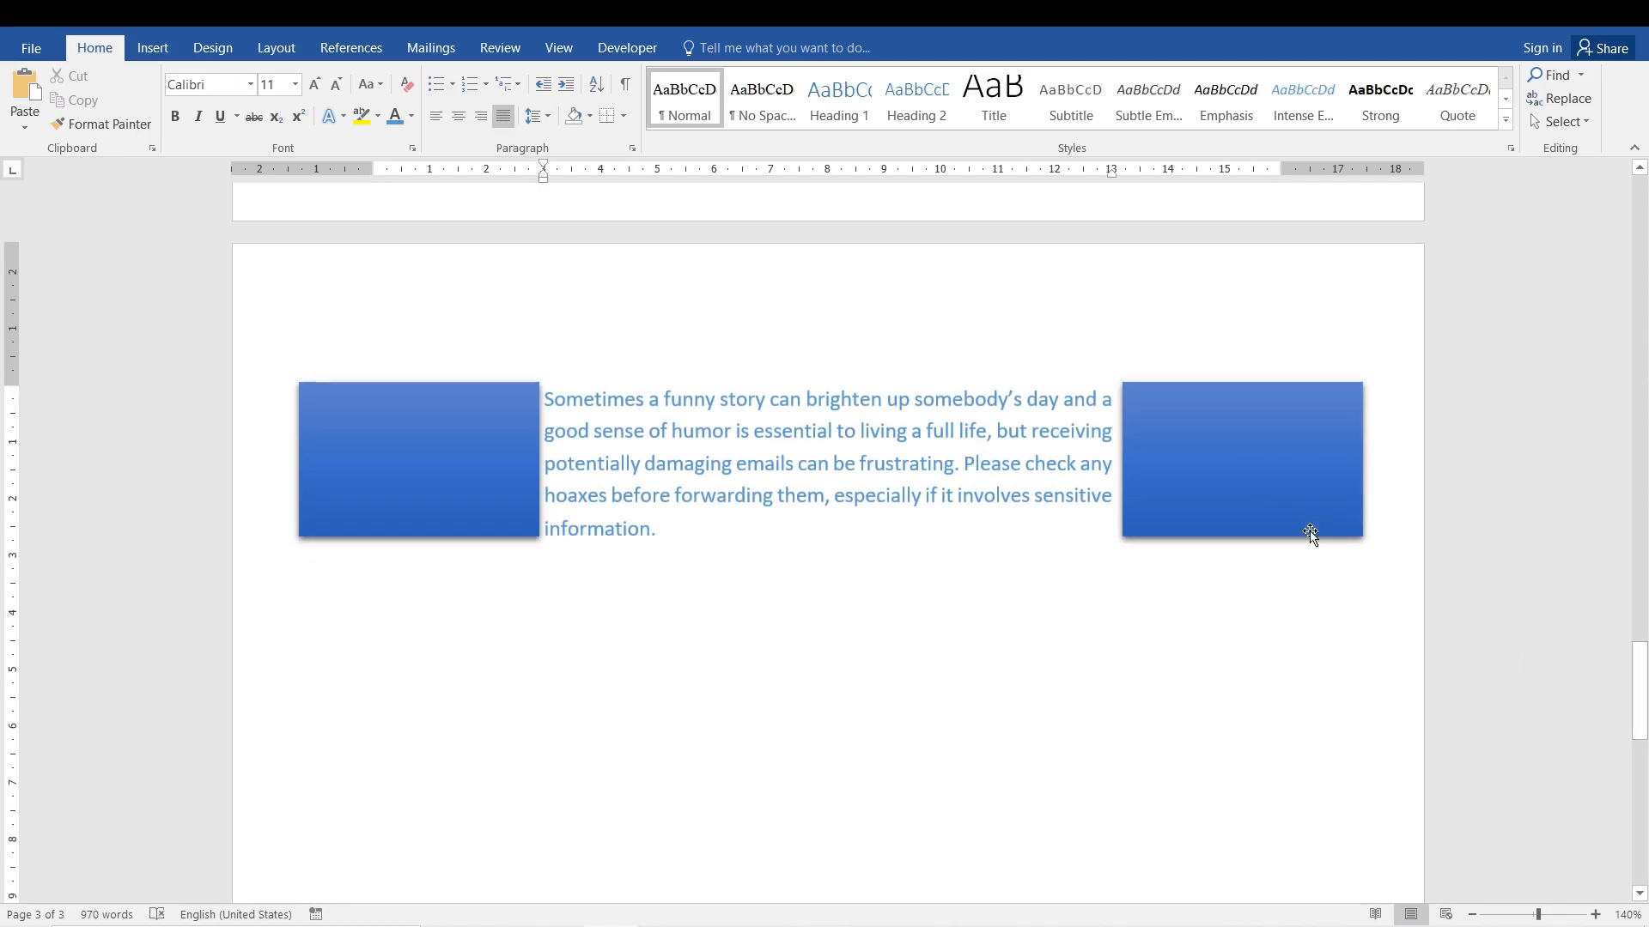
left_click(1111, 792)
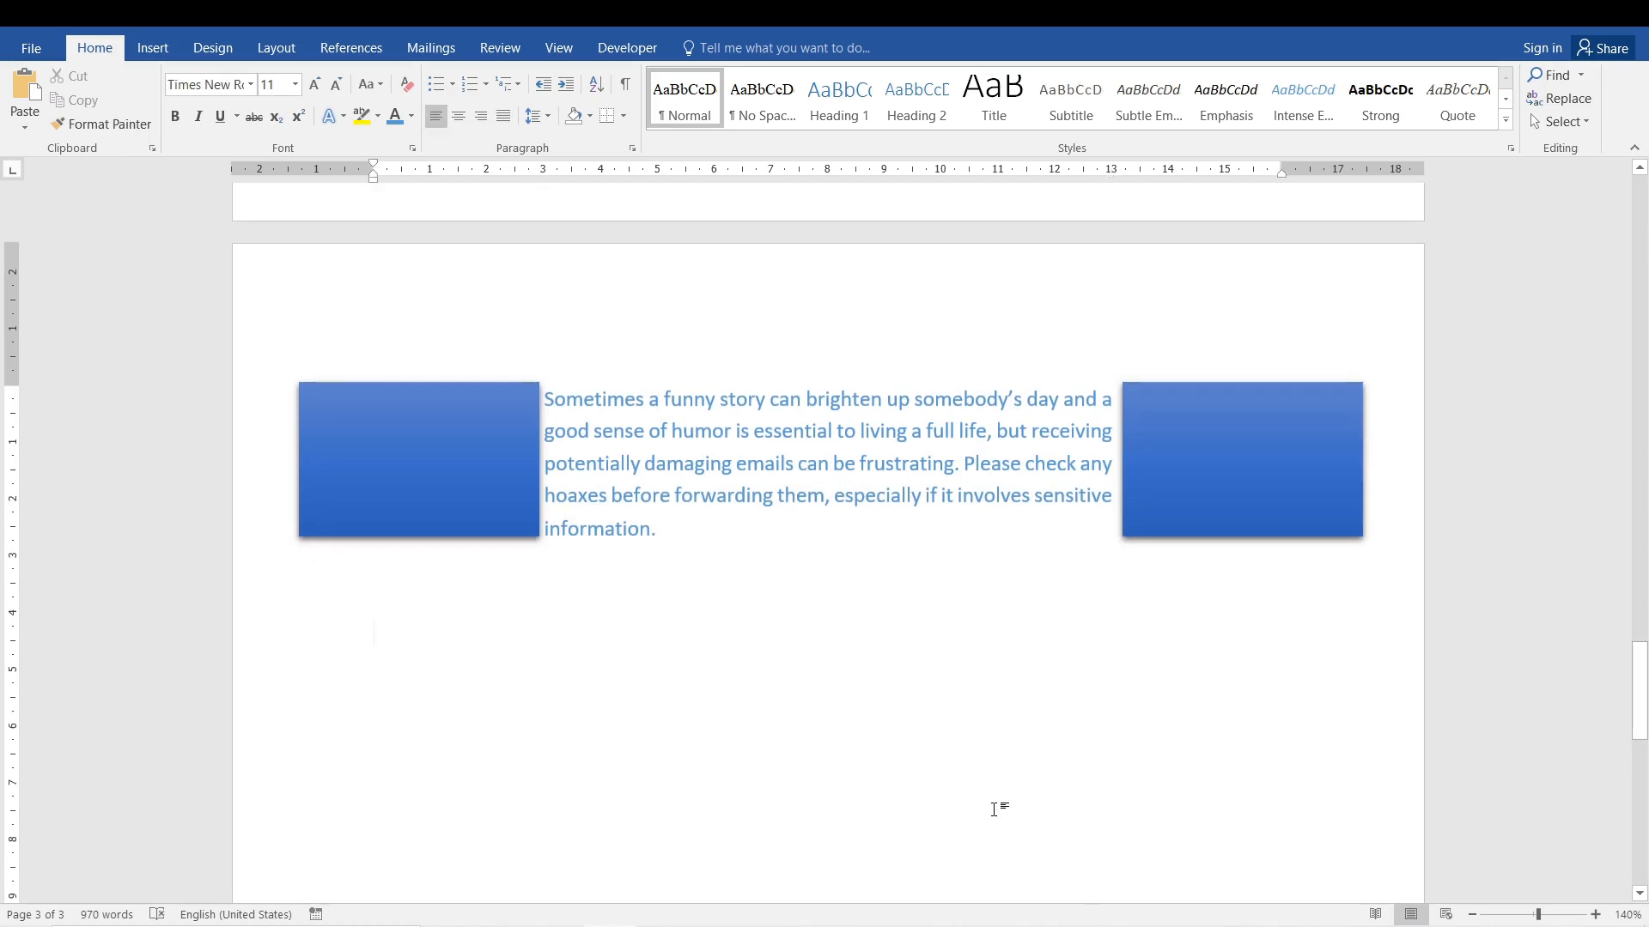
left_click(741, 457)
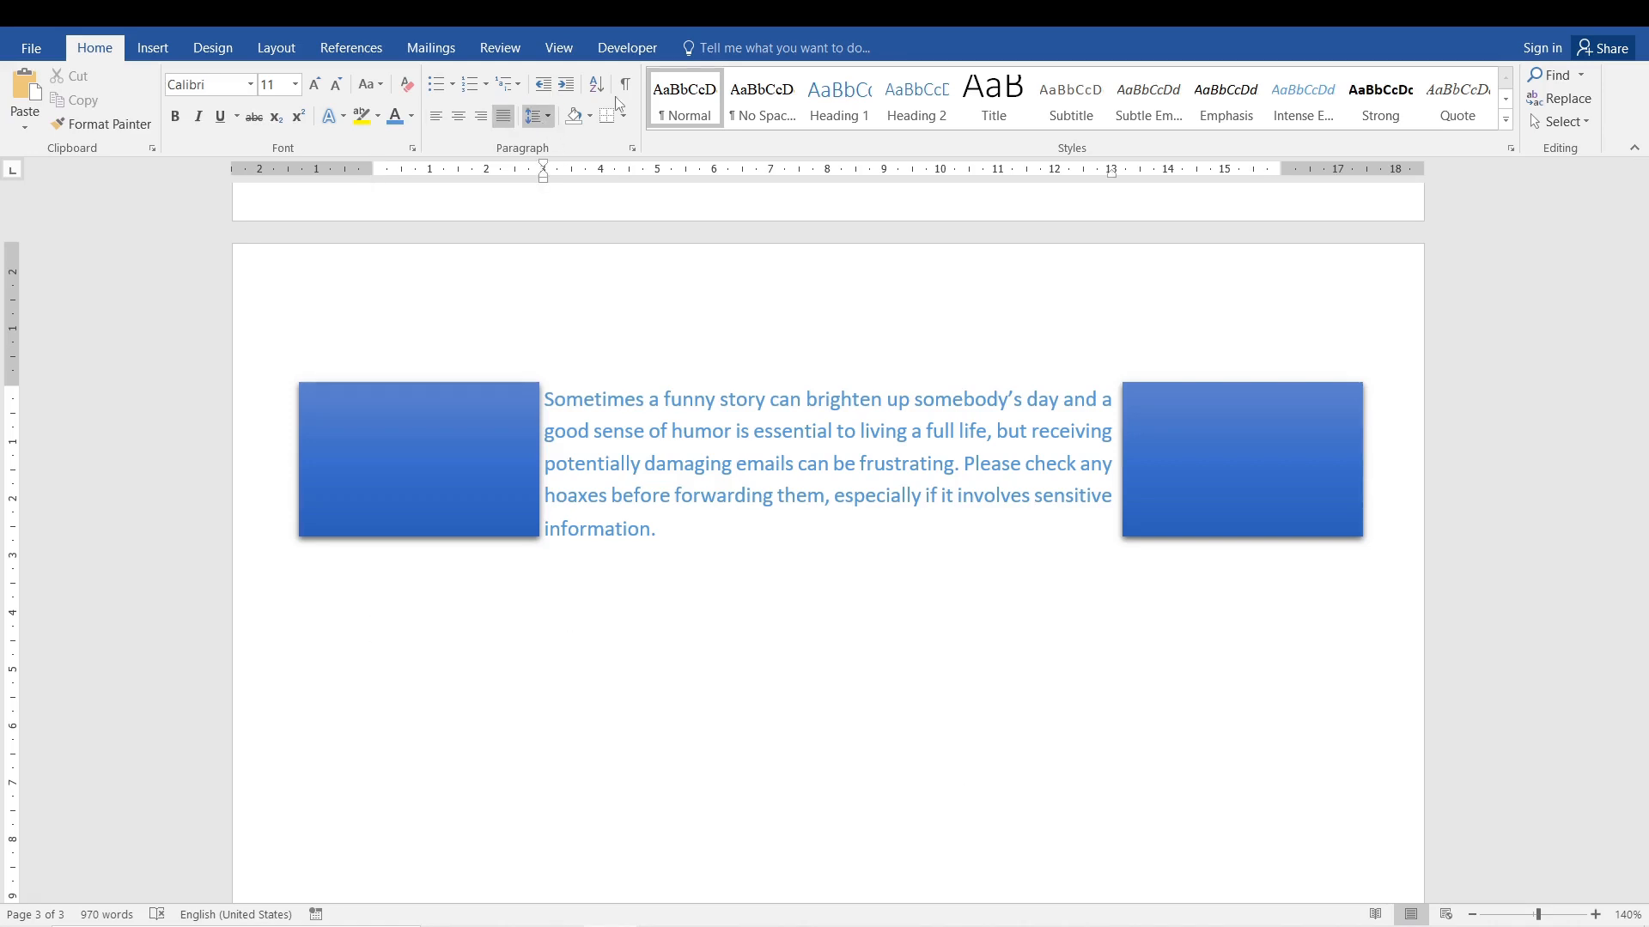
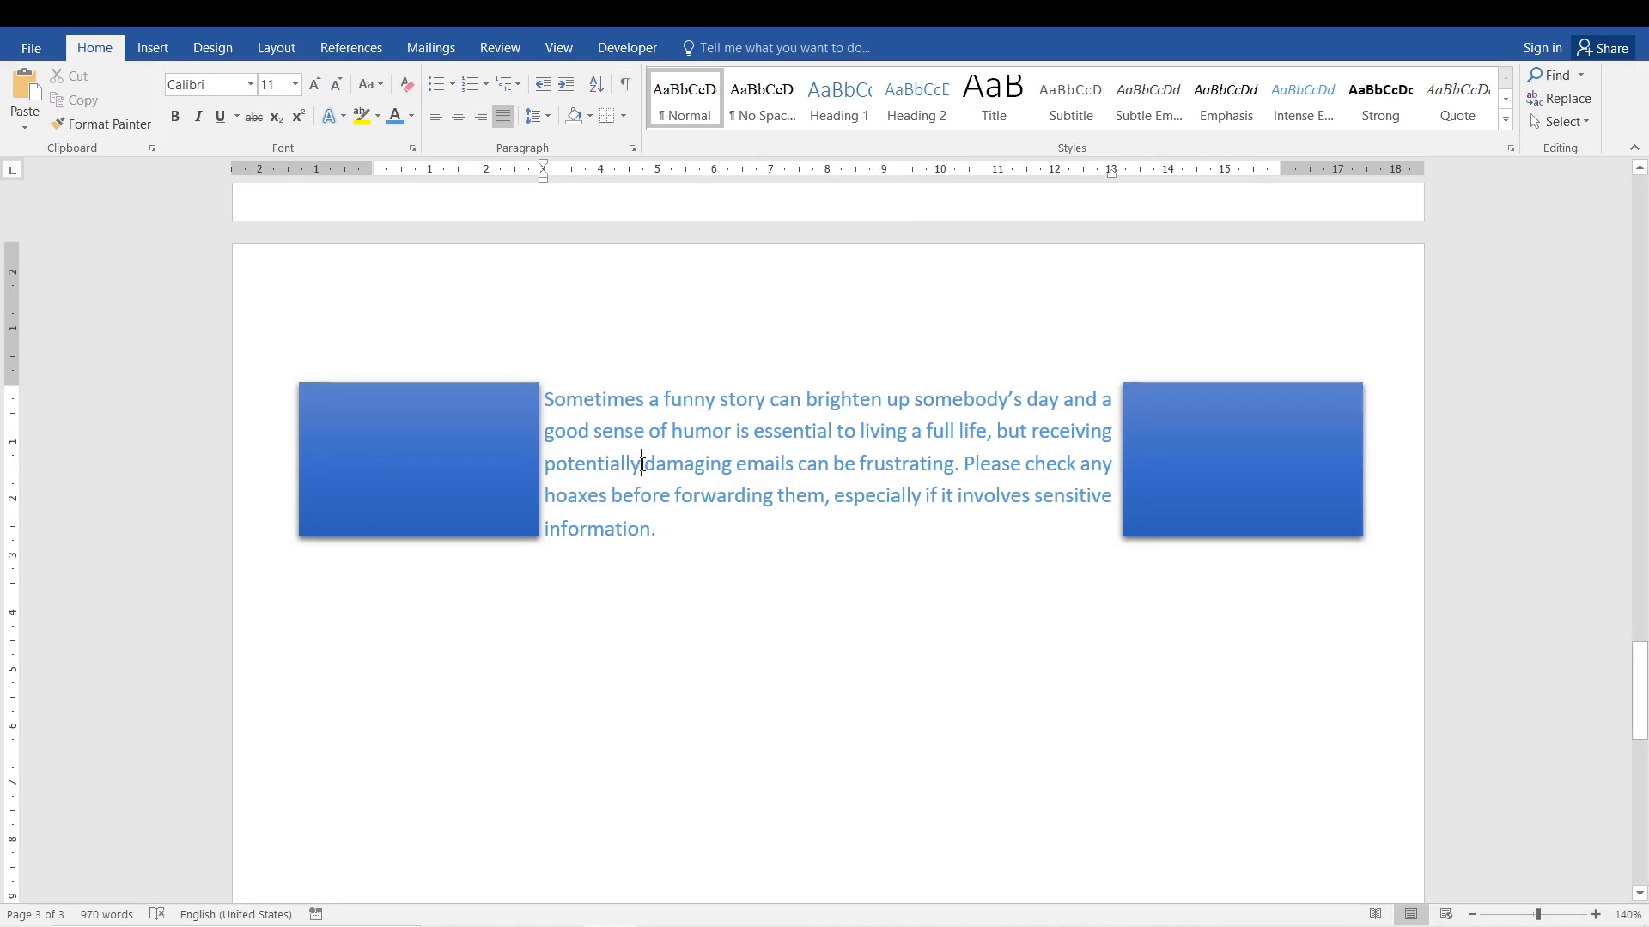
Show the formatting marks, left-align the paragraph between the blue rectangles, and toggle the marks until they are shown again.
left_click(618, 91)
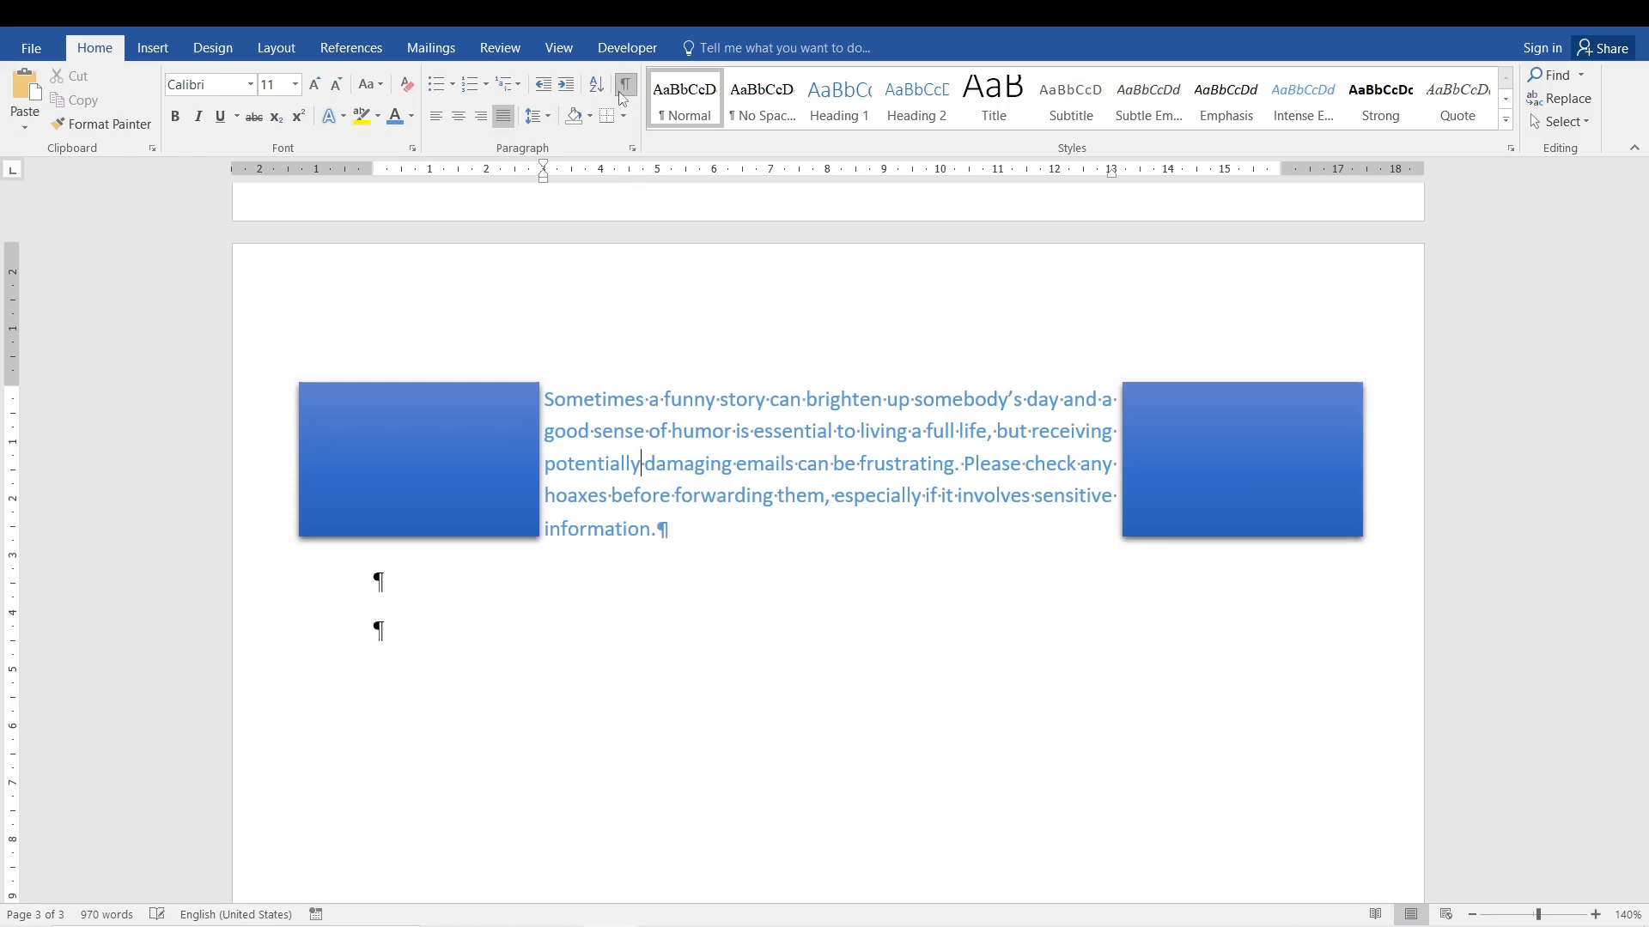
left_click(441, 115)
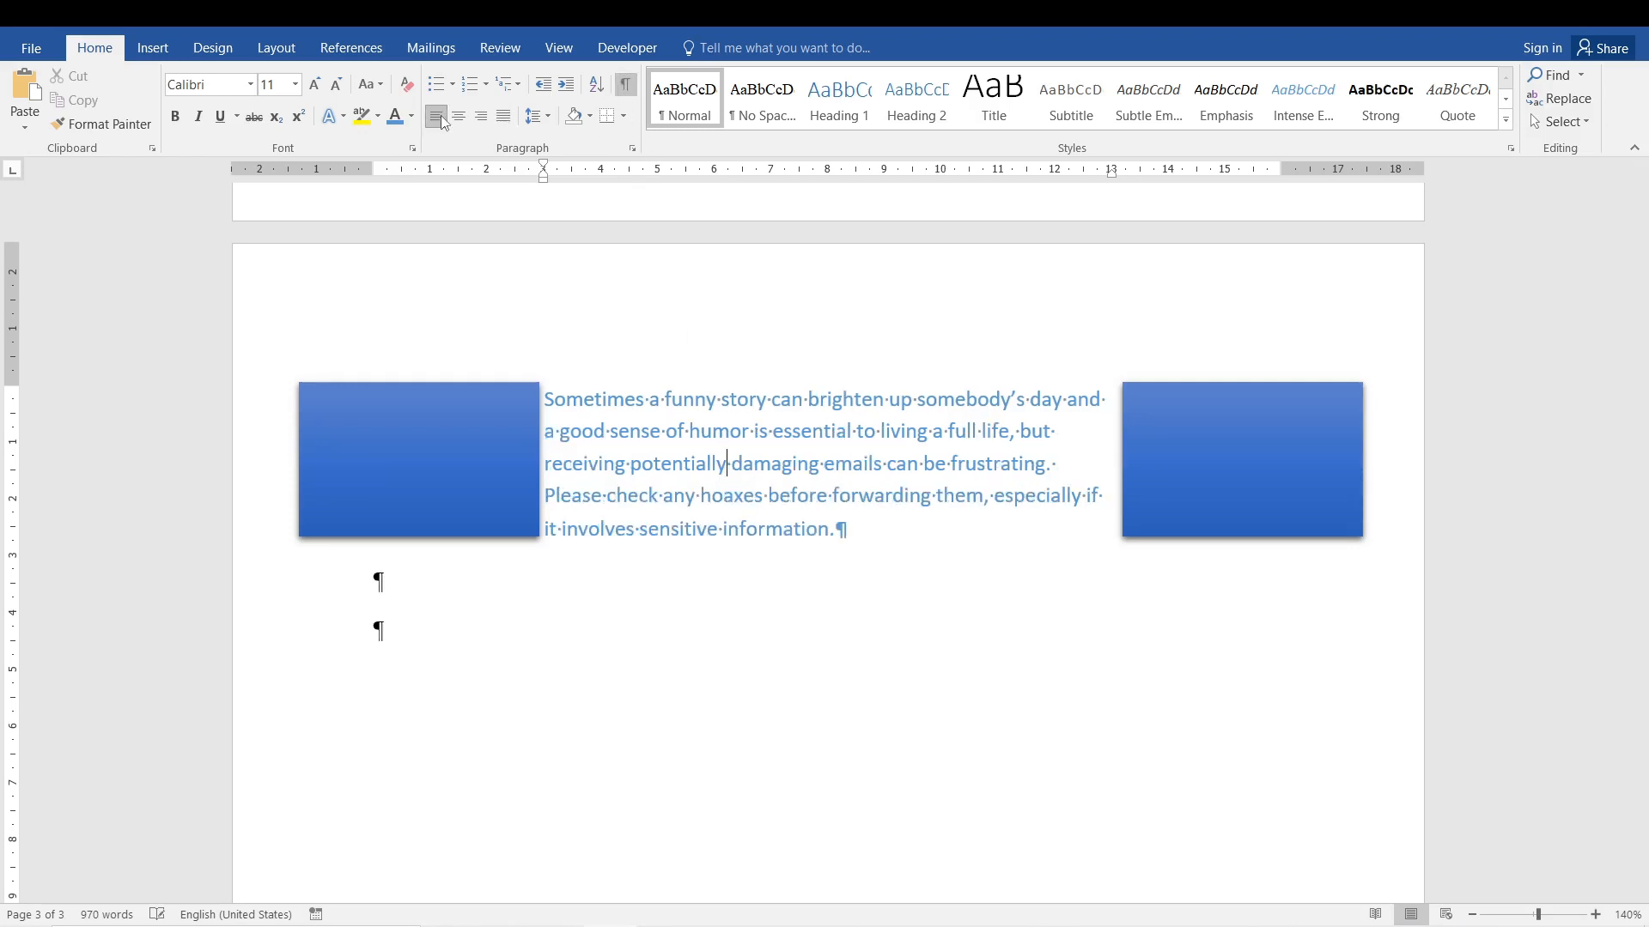
left_click(621, 86)
left_click(621, 86)
left_click(622, 86)
left_click(622, 86)
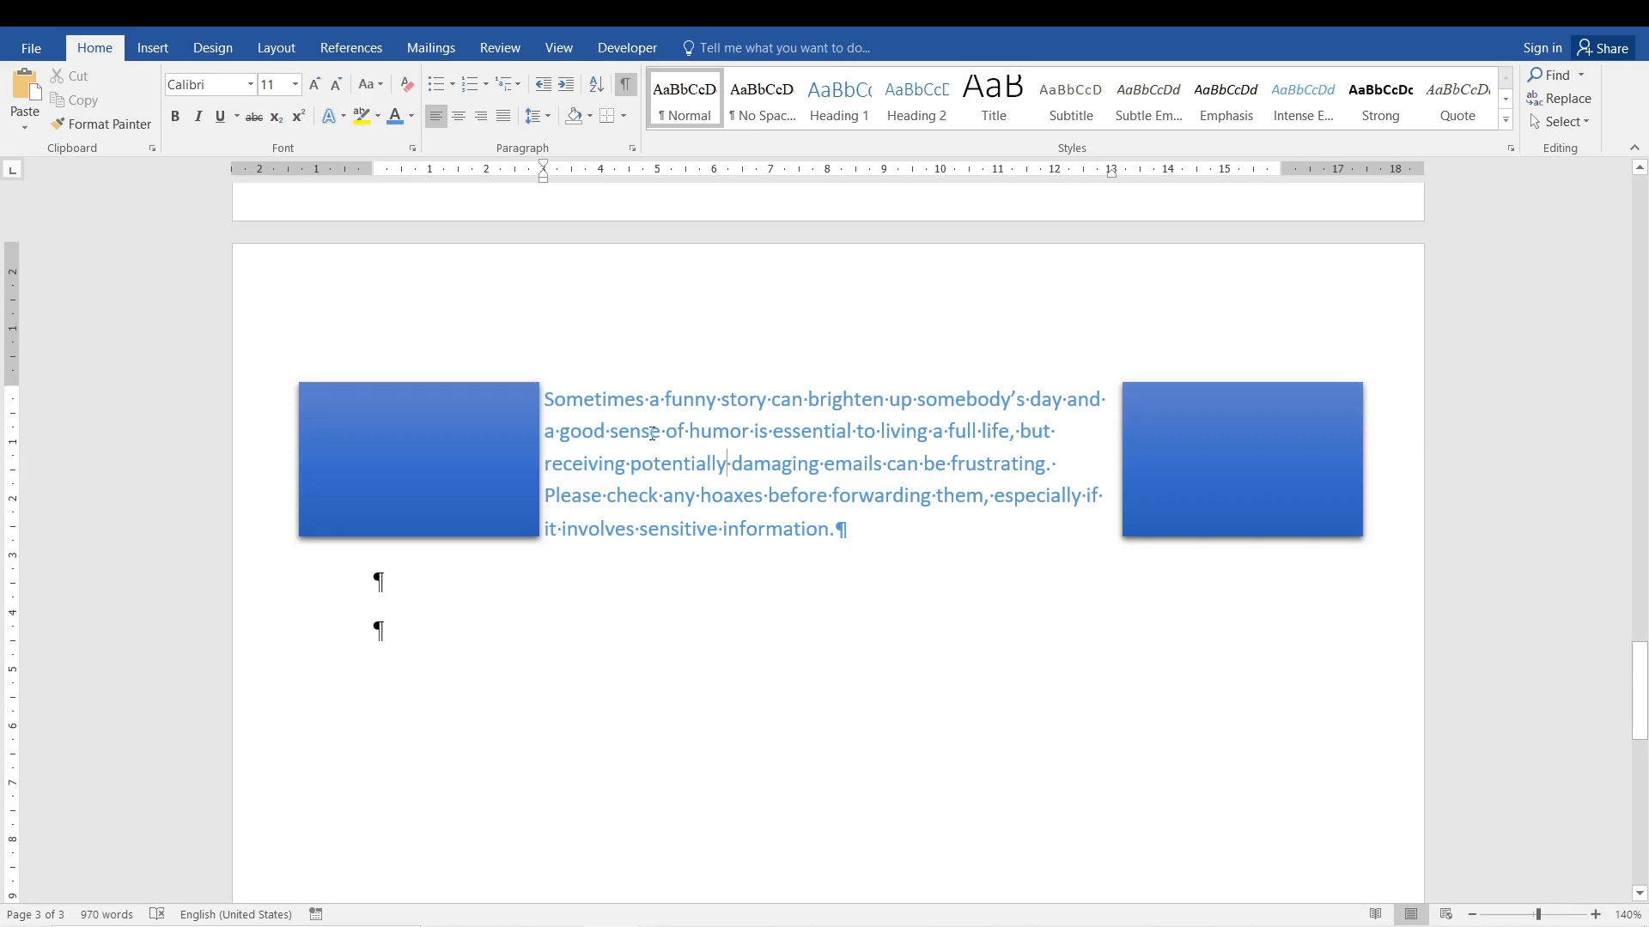
Insert a run of extra spaces before "funny" in the first line and delete them again, keeping a single space.
scroll(625, 413, "up", 14)
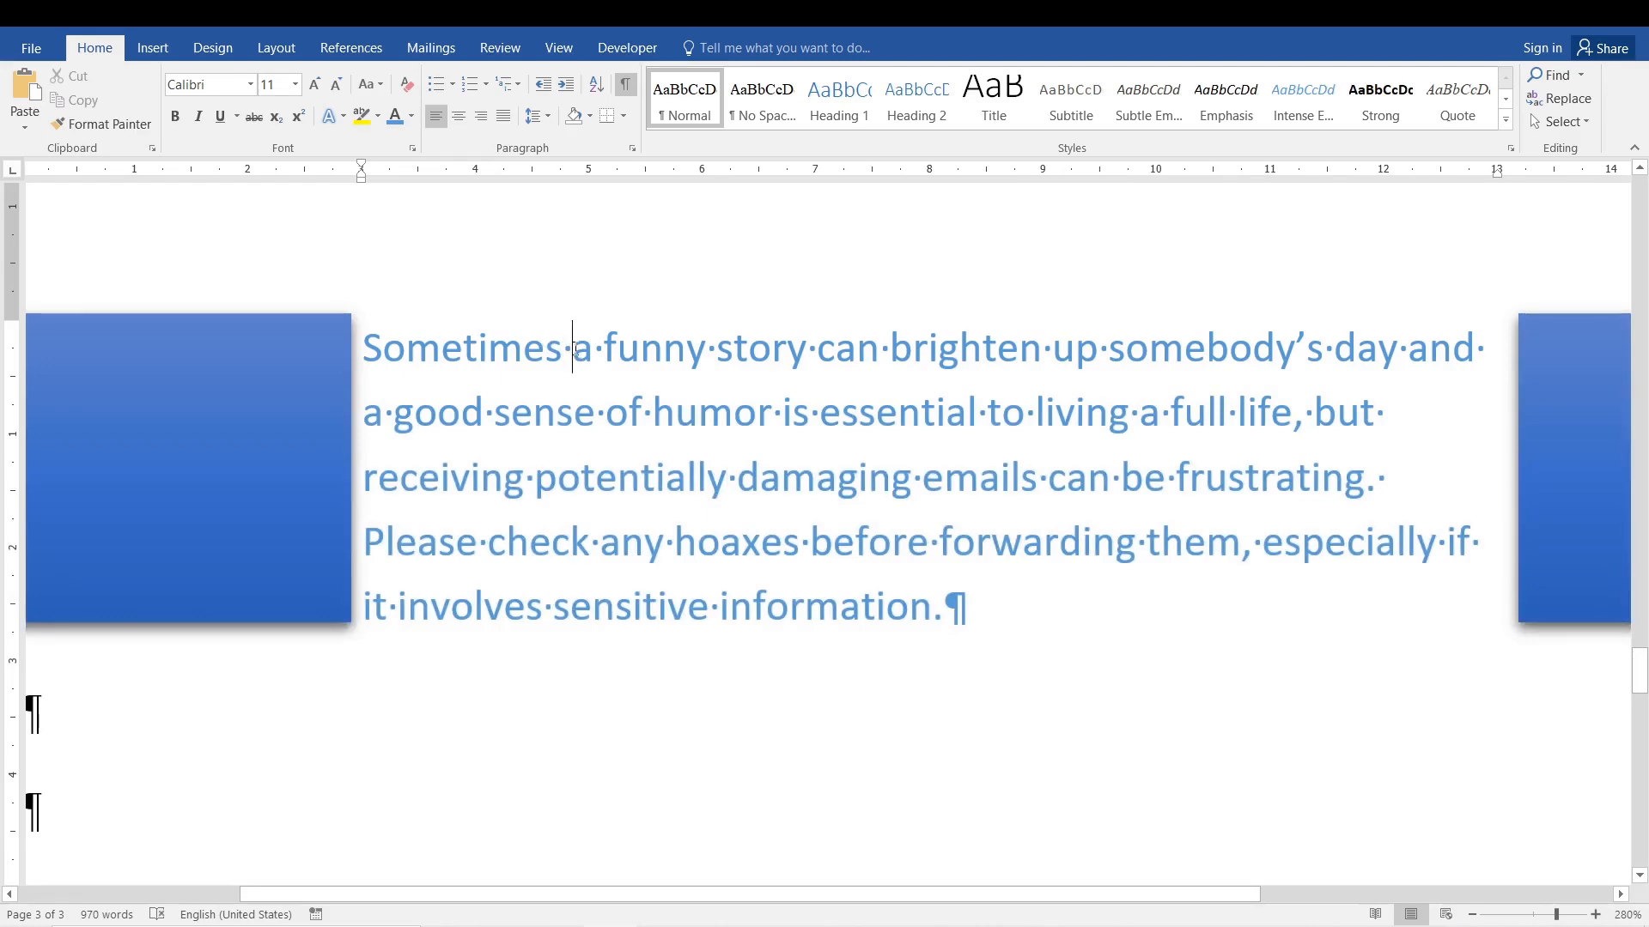
scroll(571, 350, "up", 11)
scroll(565, 352, "up", 11)
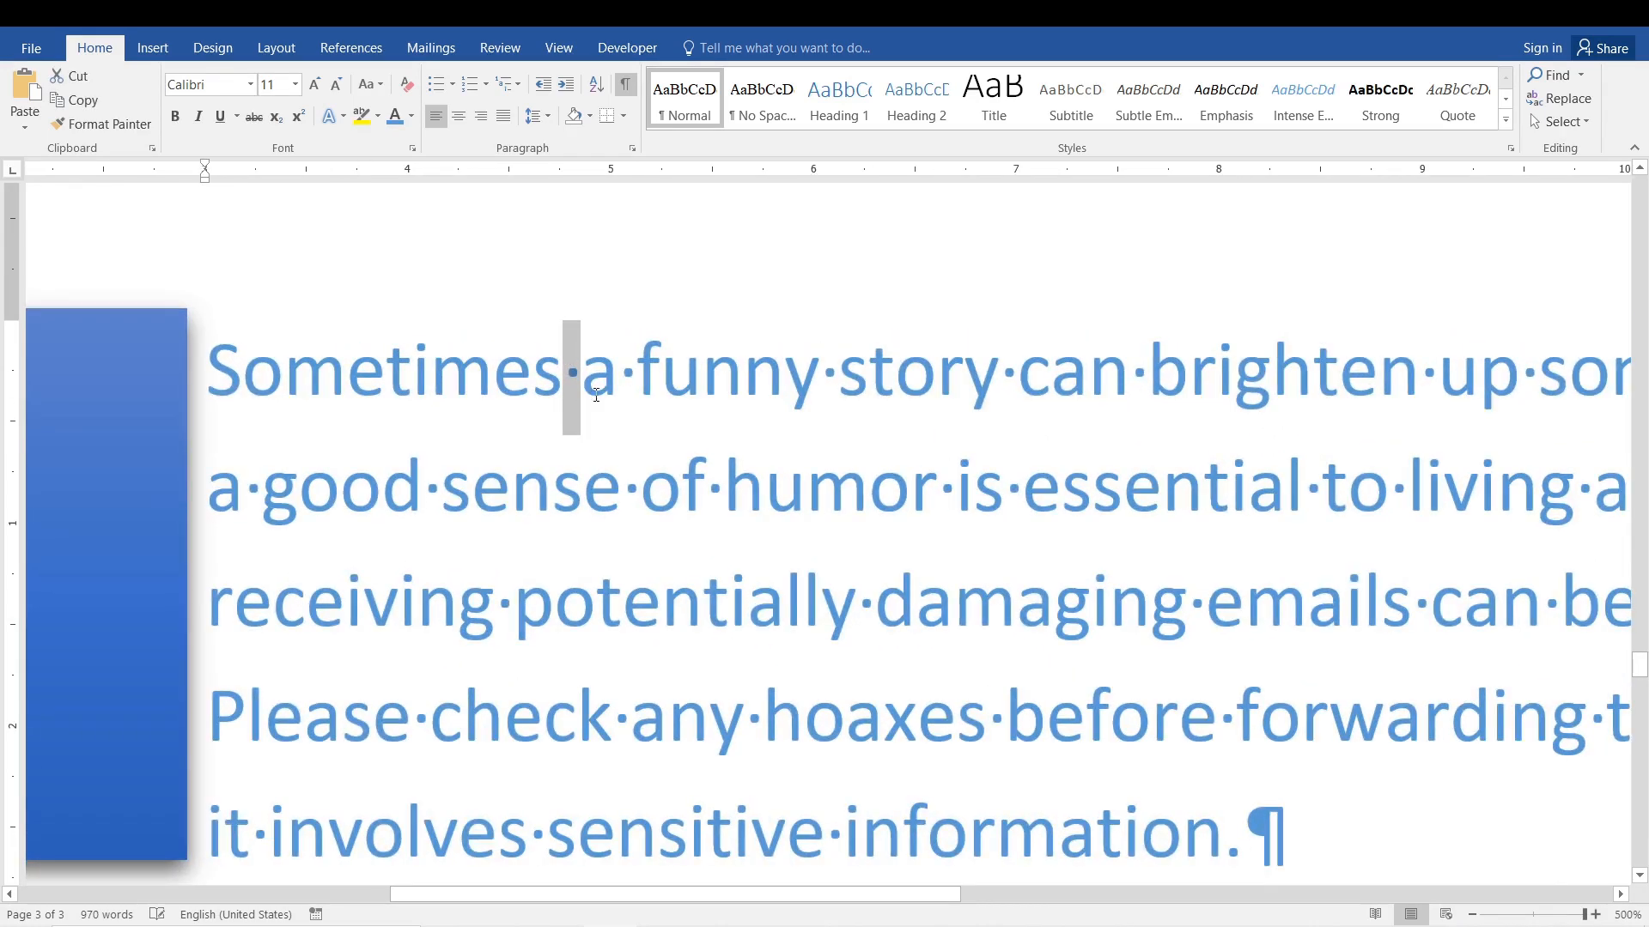
double_click(679, 397)
key("Left")
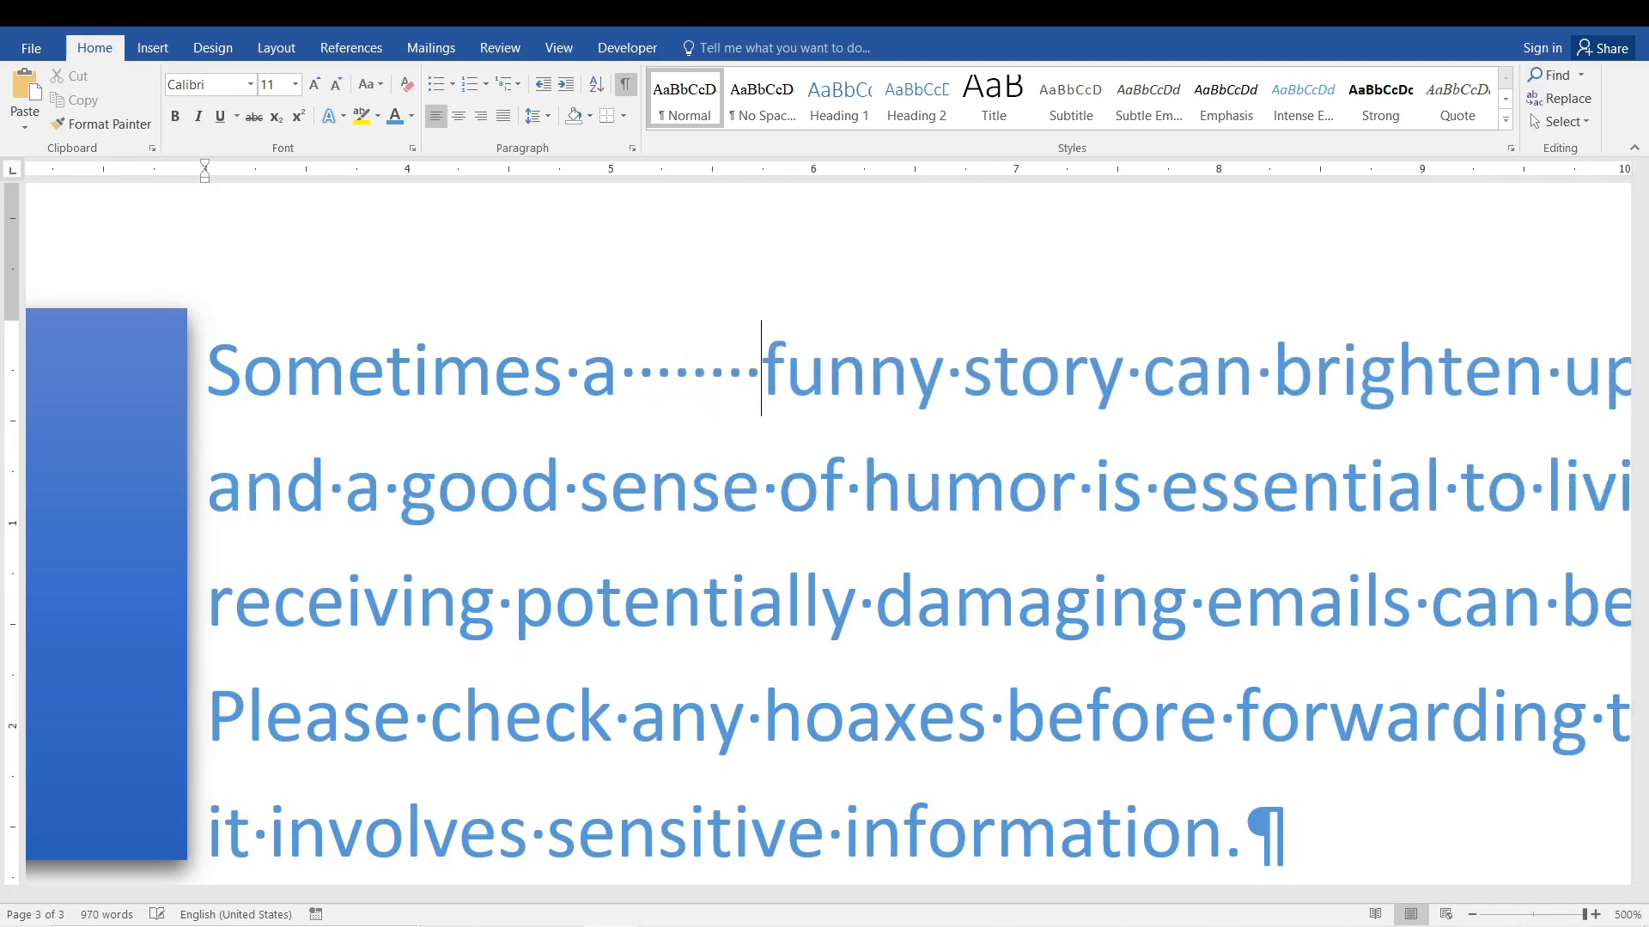
left_click_drag(763, 368, 613, 373)
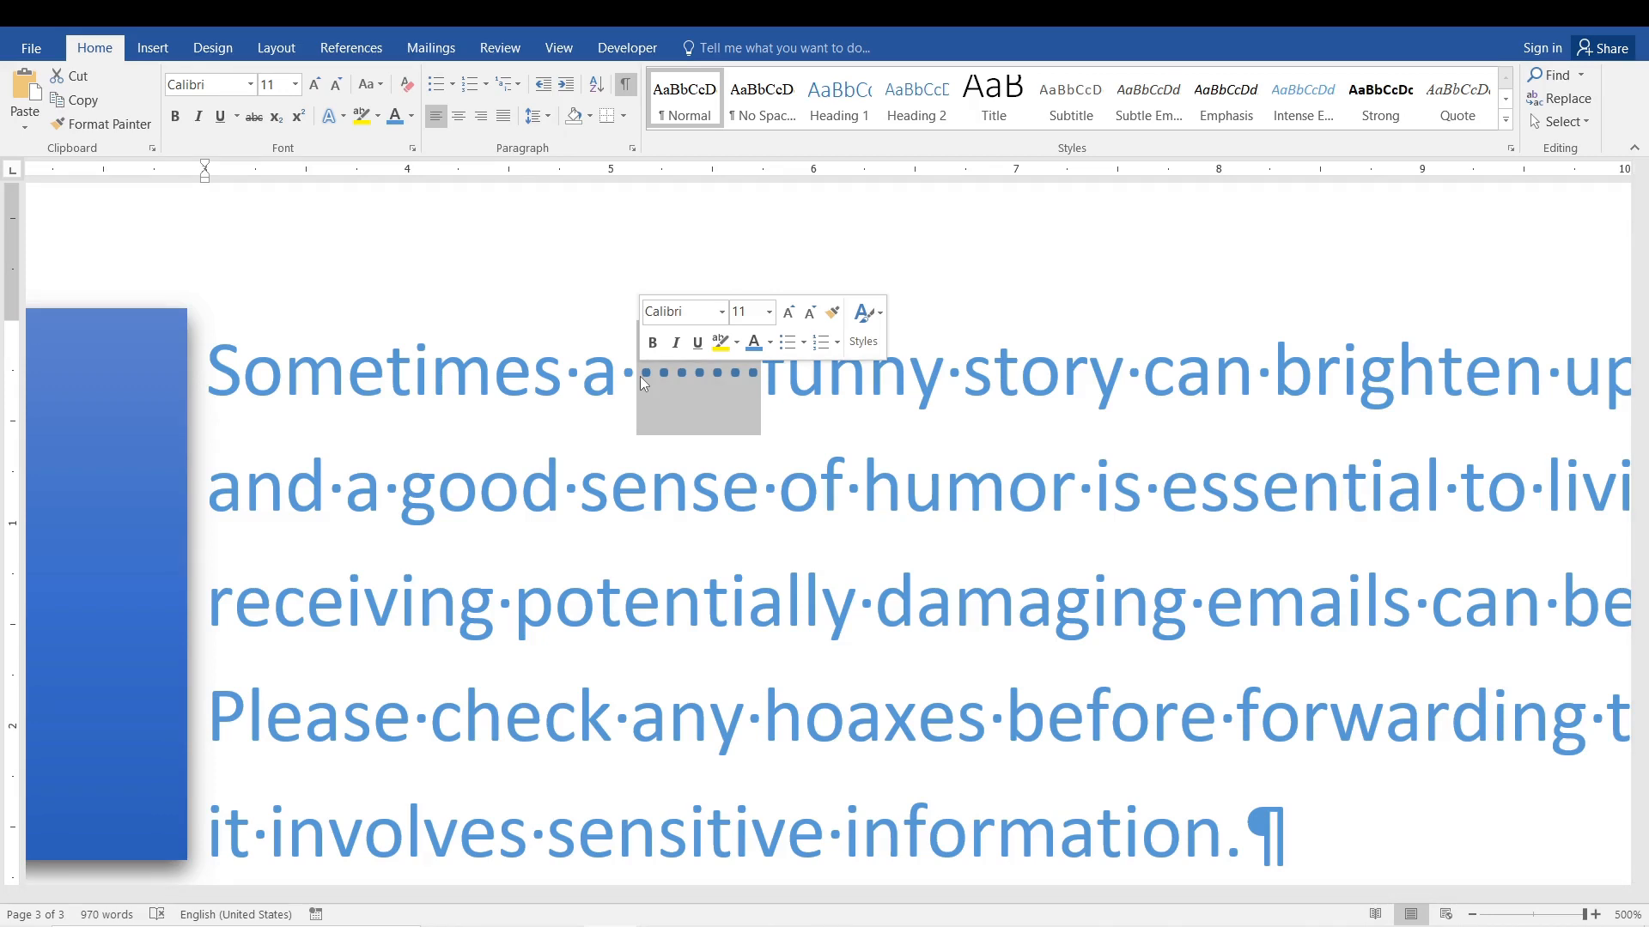
key("Delete")
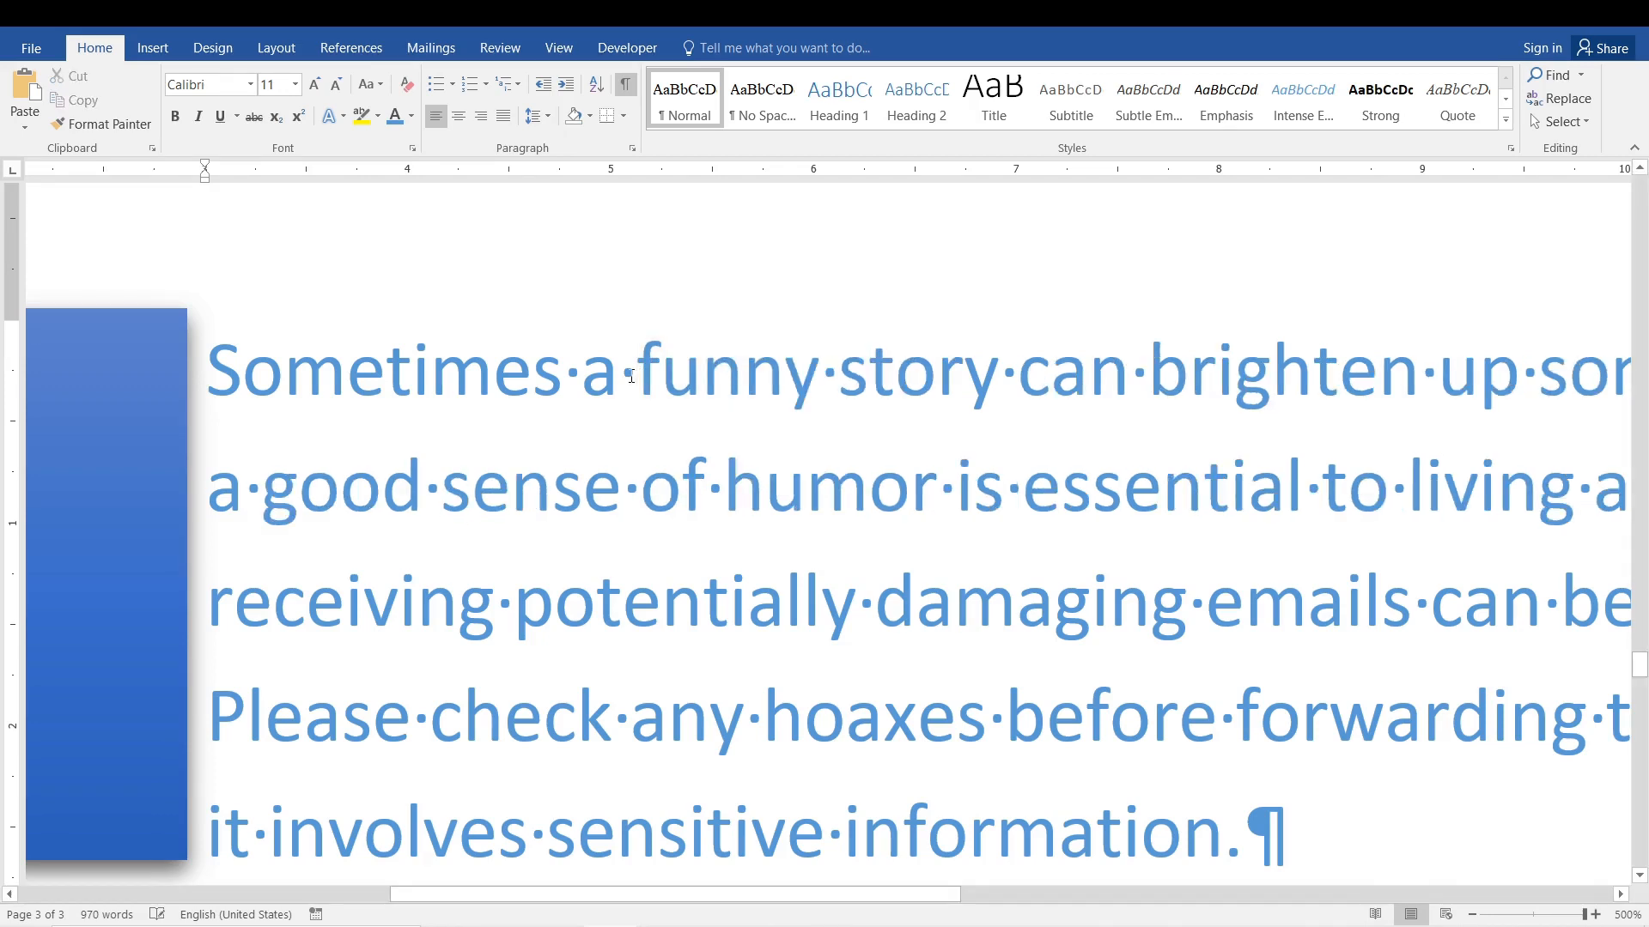
Highlight the space dot after "Sometimes a" and the paragraph mark after "information." to examine both formatting symbols.
double_click(629, 374)
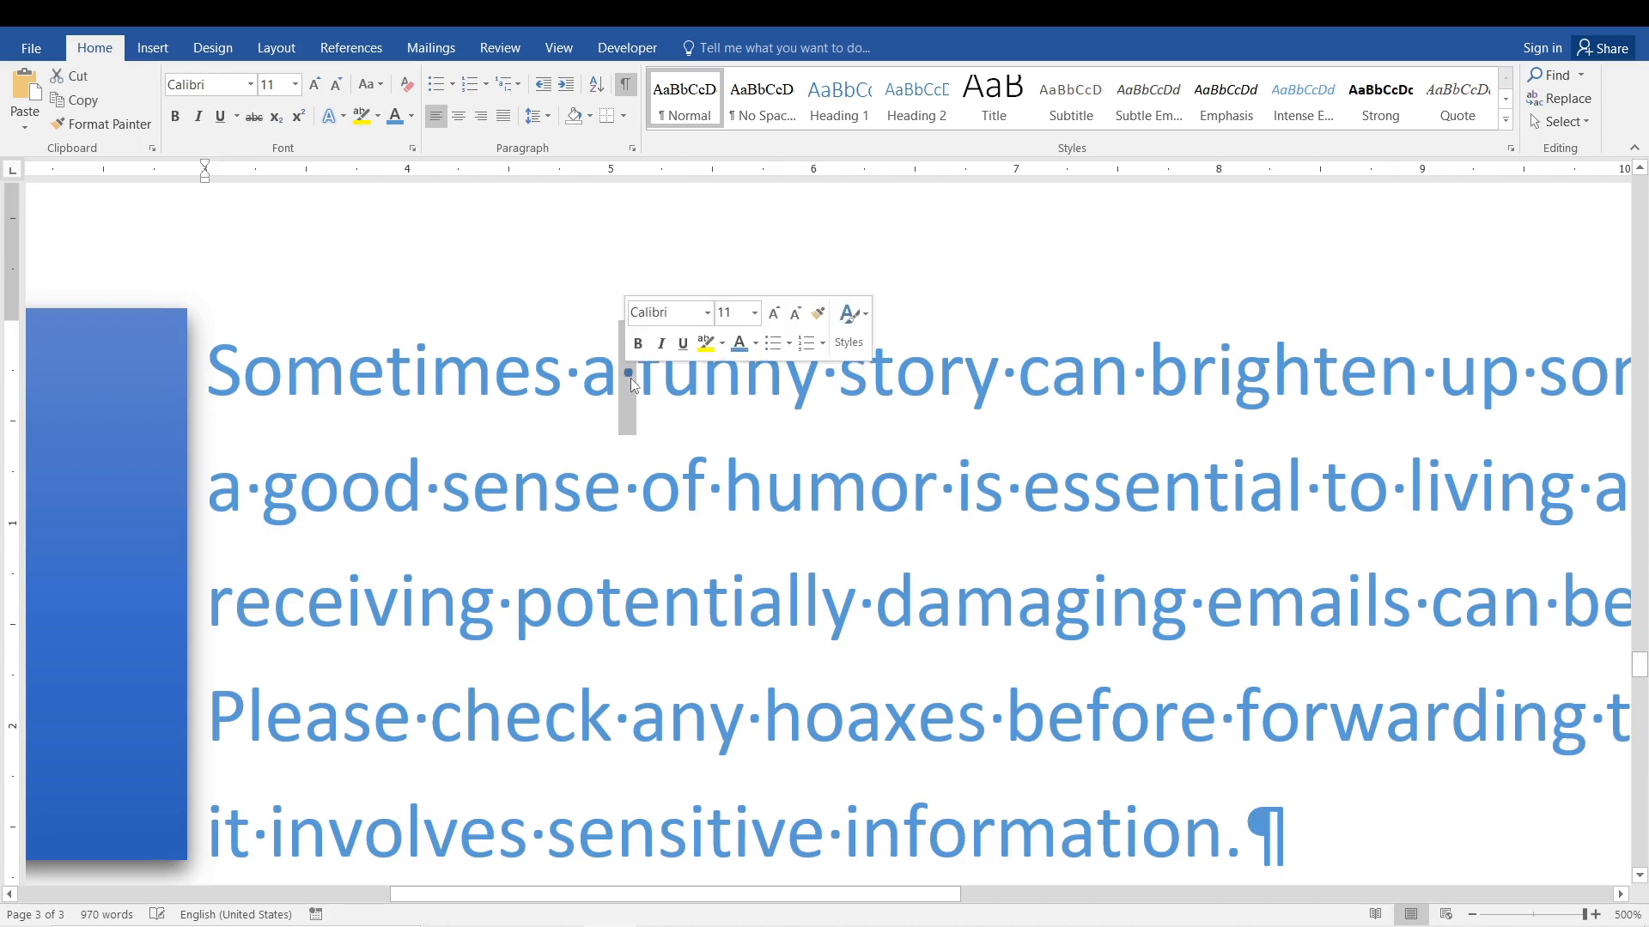
left_click(628, 376)
double_click(628, 378)
left_click(705, 423)
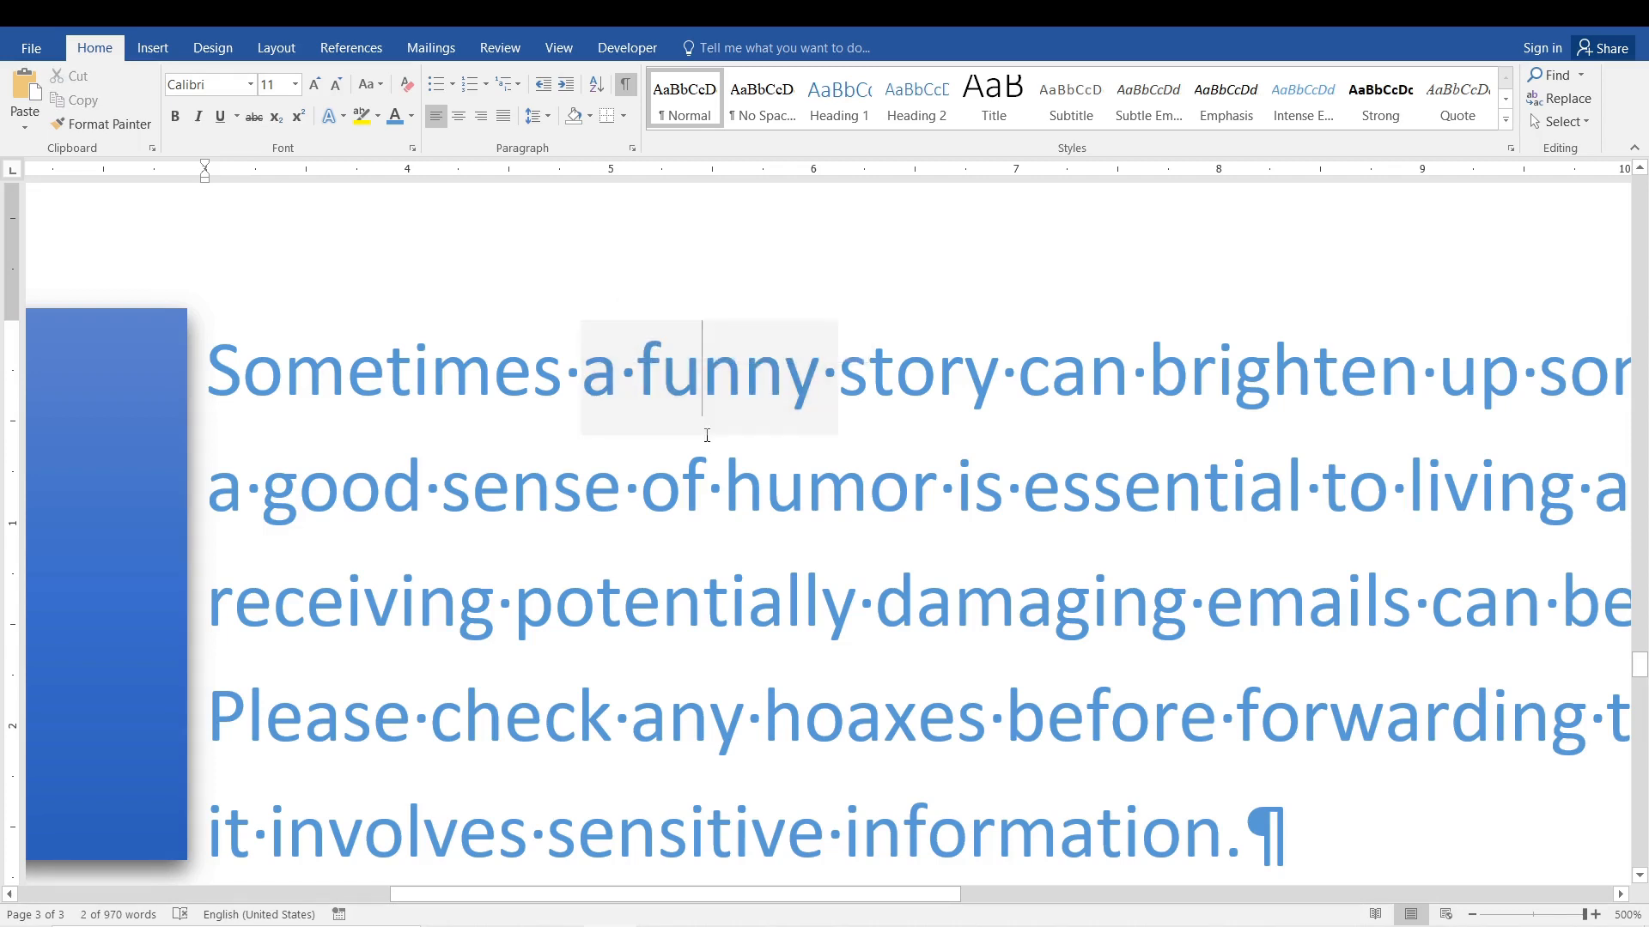
left_click(1303, 834)
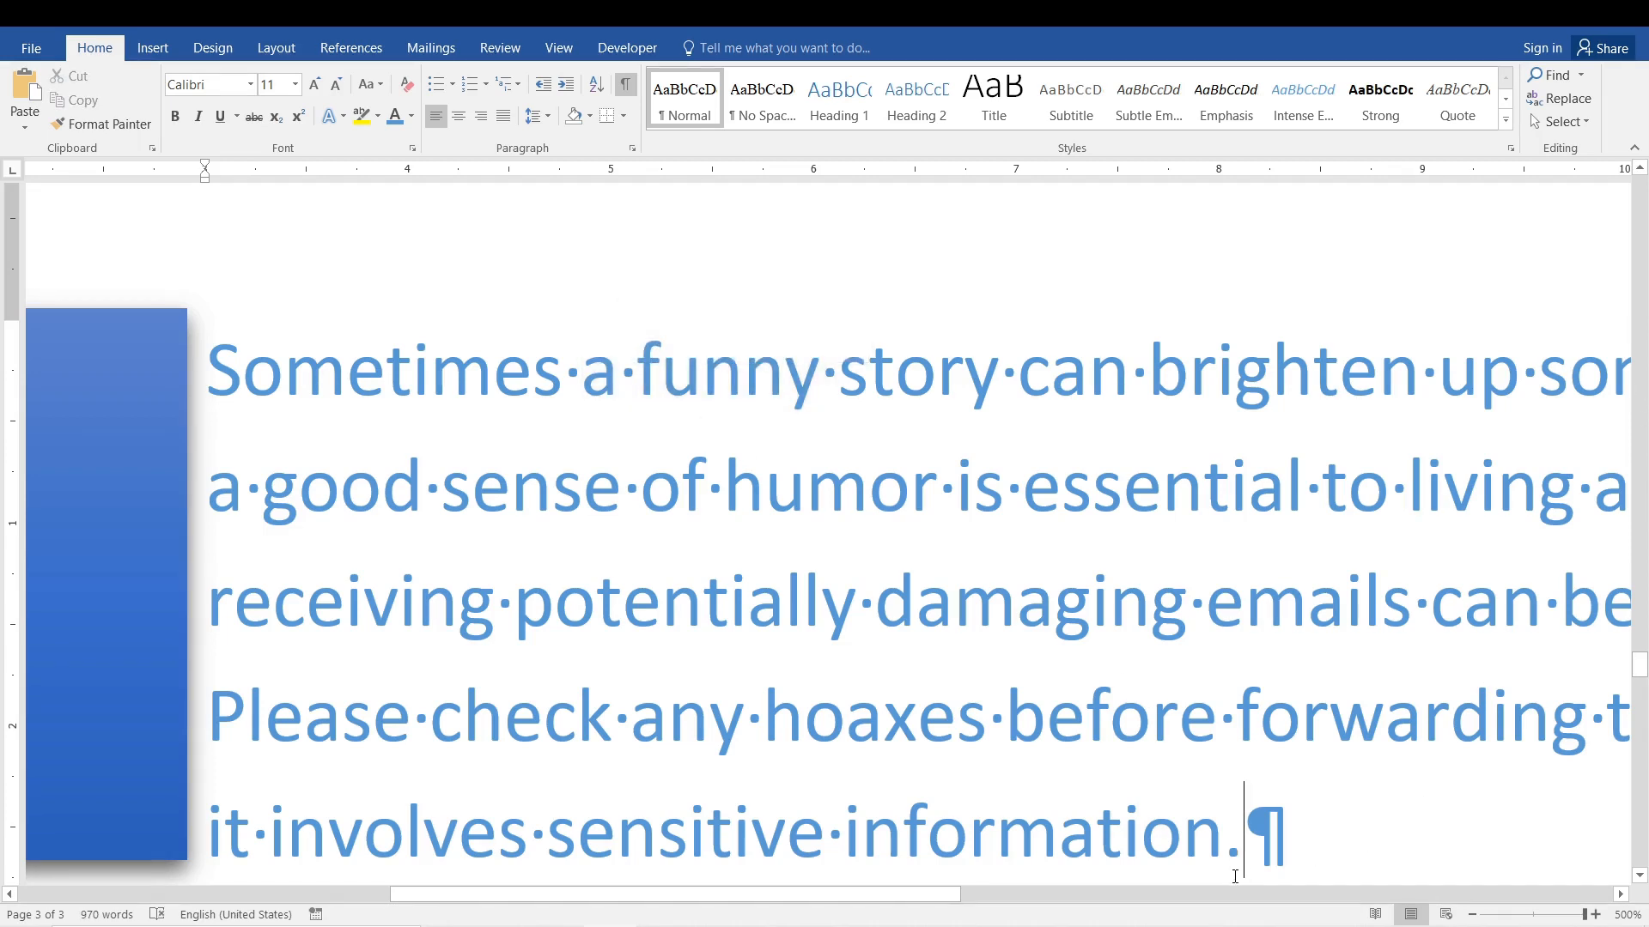
double_click(1269, 824)
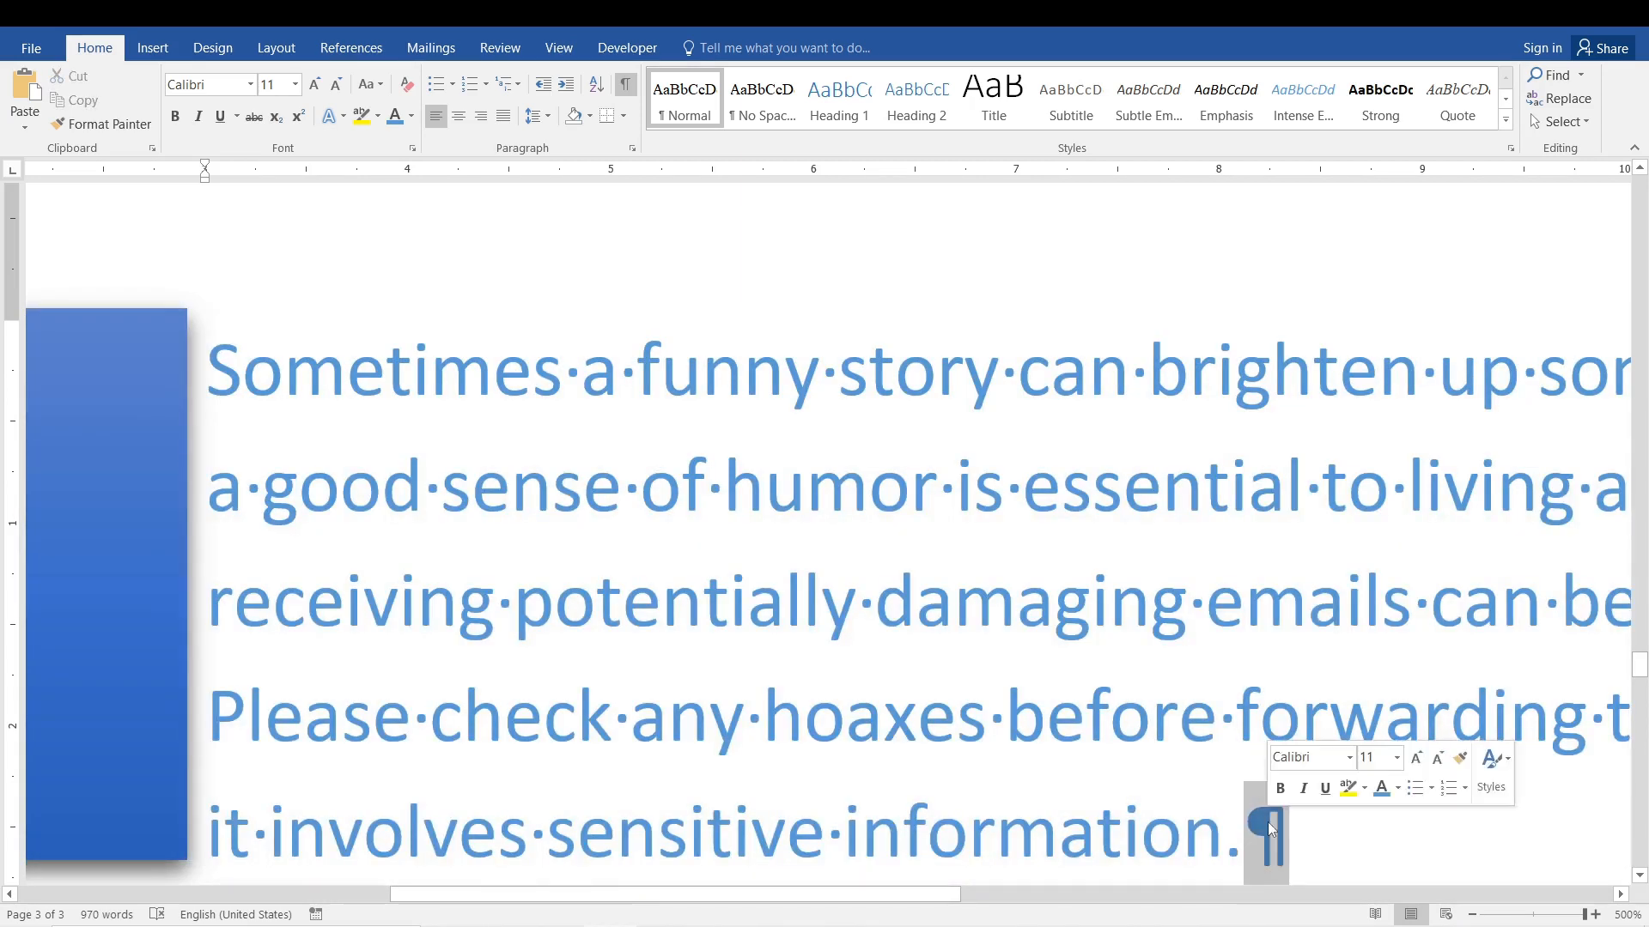
triple_click(1269, 825)
double_click(1269, 824)
left_click(1276, 833)
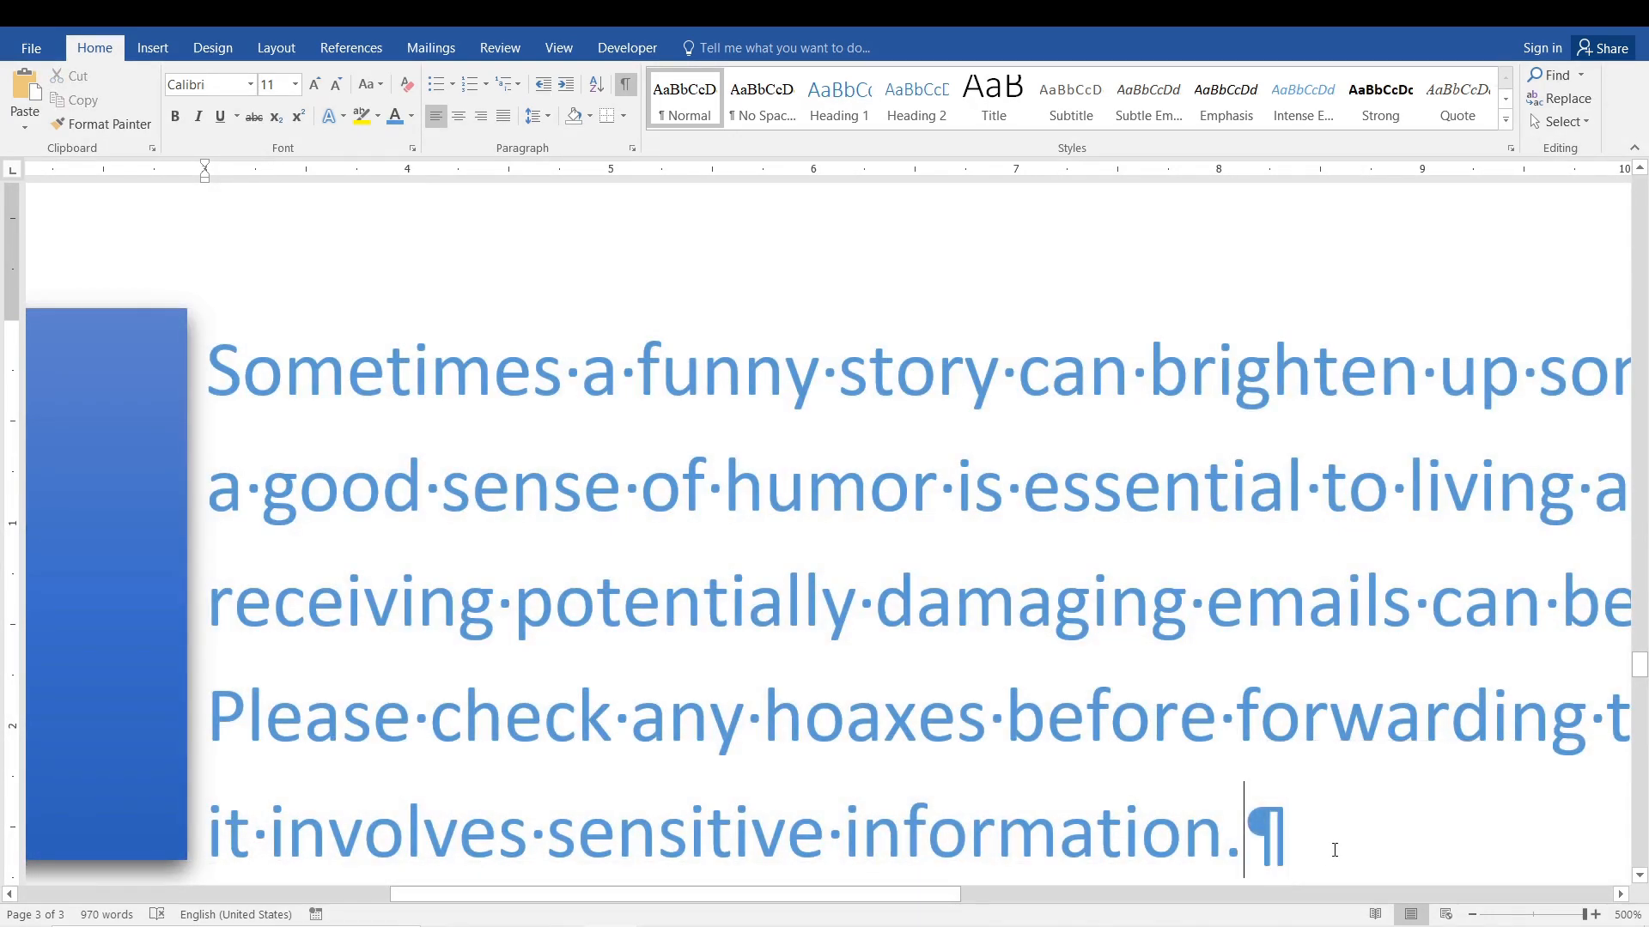
Toggle the formatting marks off and on several times to compare the two views, leaving them shown.
scroll(1348, 687, "down", 3)
scroll(1348, 687, "down", 10)
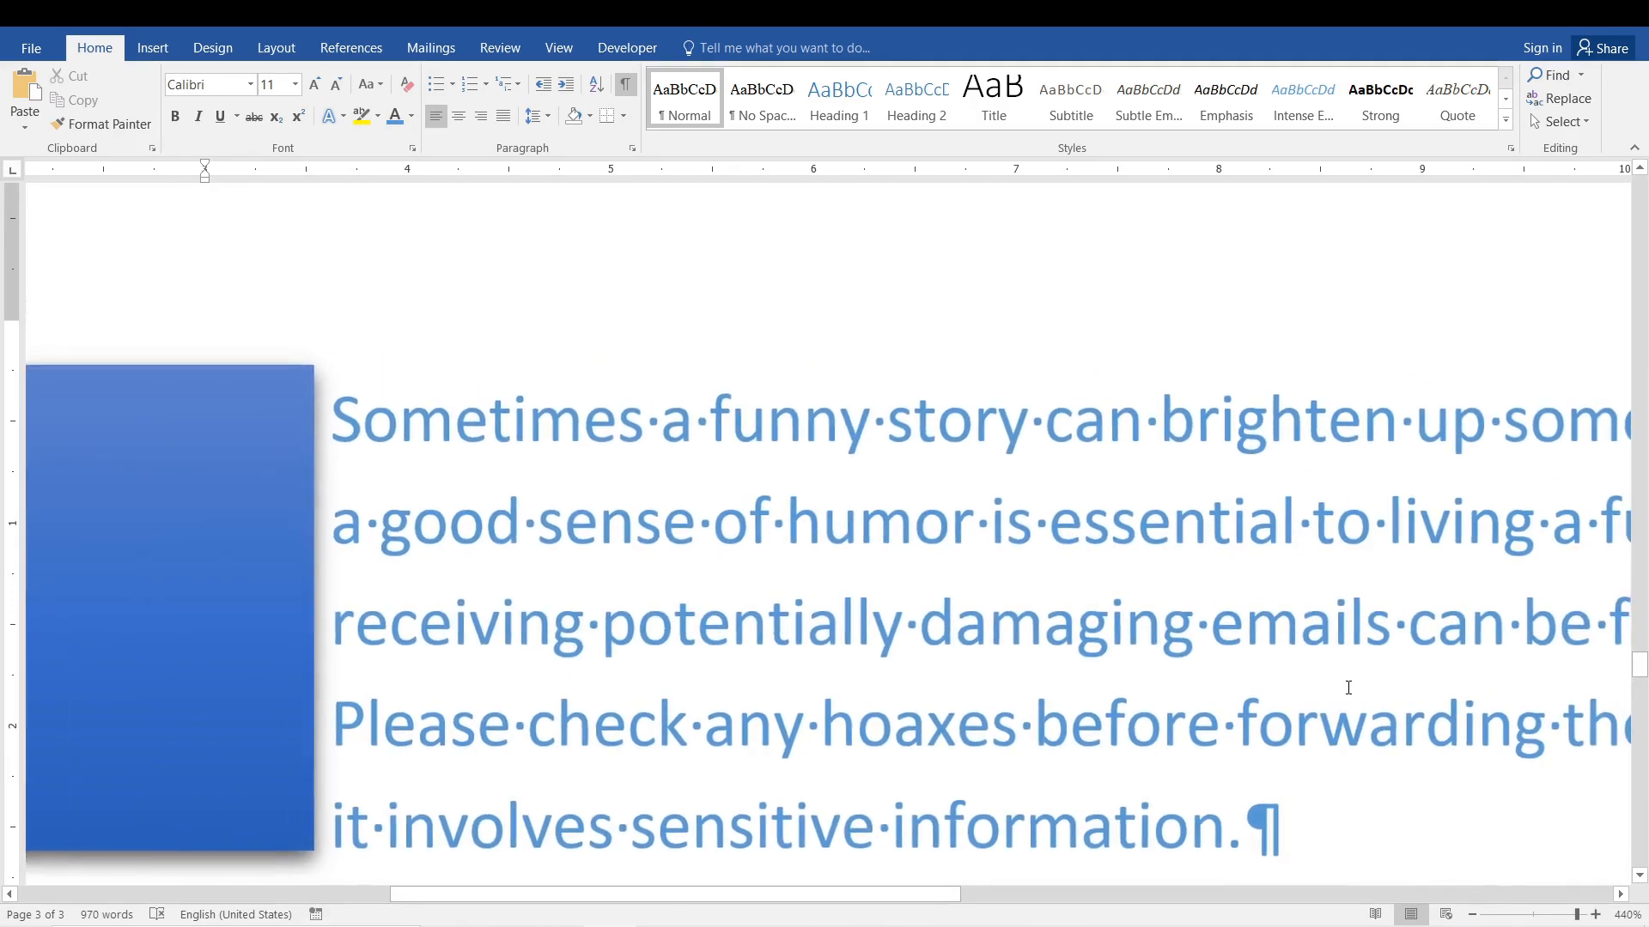
left_click(630, 91)
left_click(631, 91)
left_click(630, 91)
left_click(630, 91)
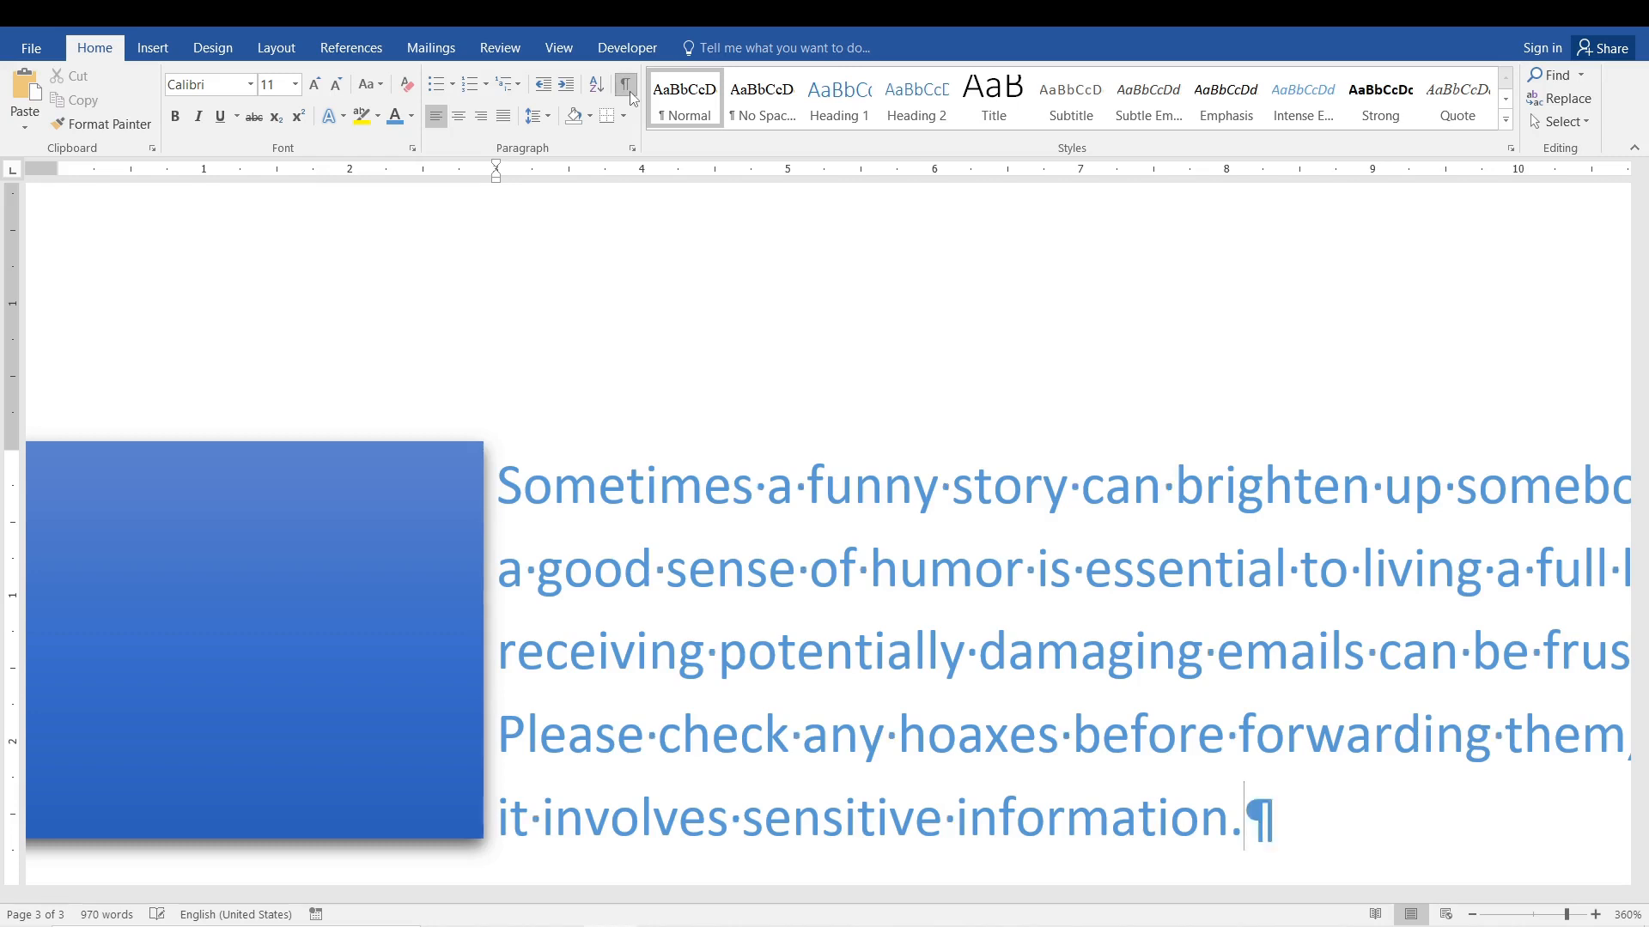
left_click(630, 91)
left_click(631, 91)
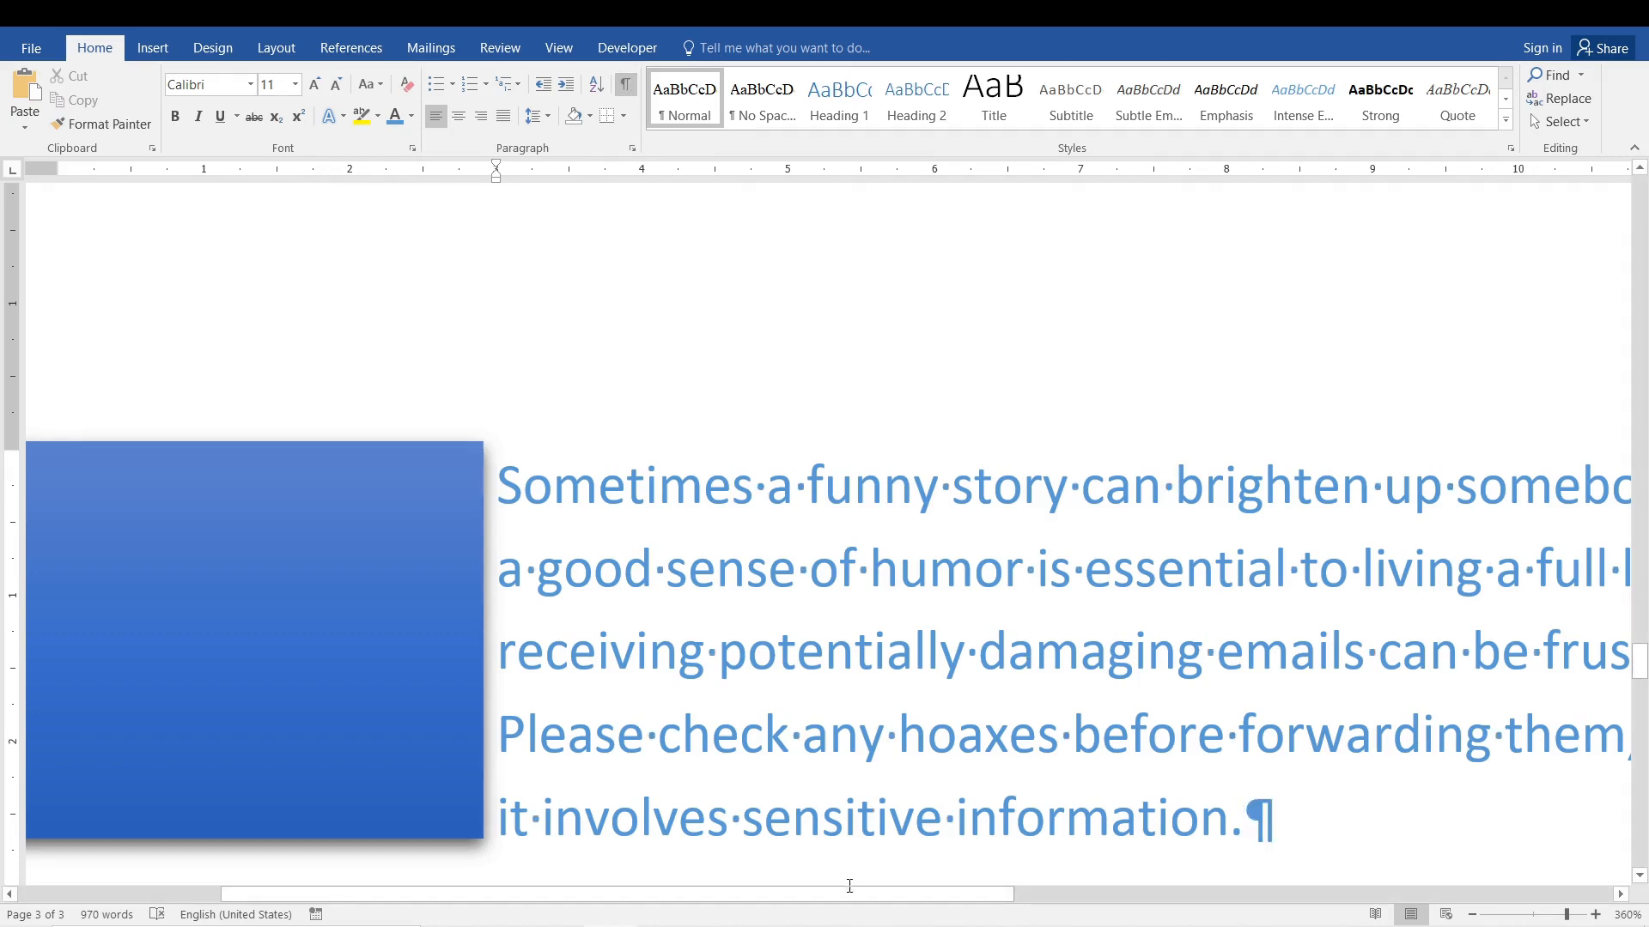
Highlight the paragraph mark after "information." and add a second space between "hoaxes" and "before".
left_click_drag(849, 894, 962, 894)
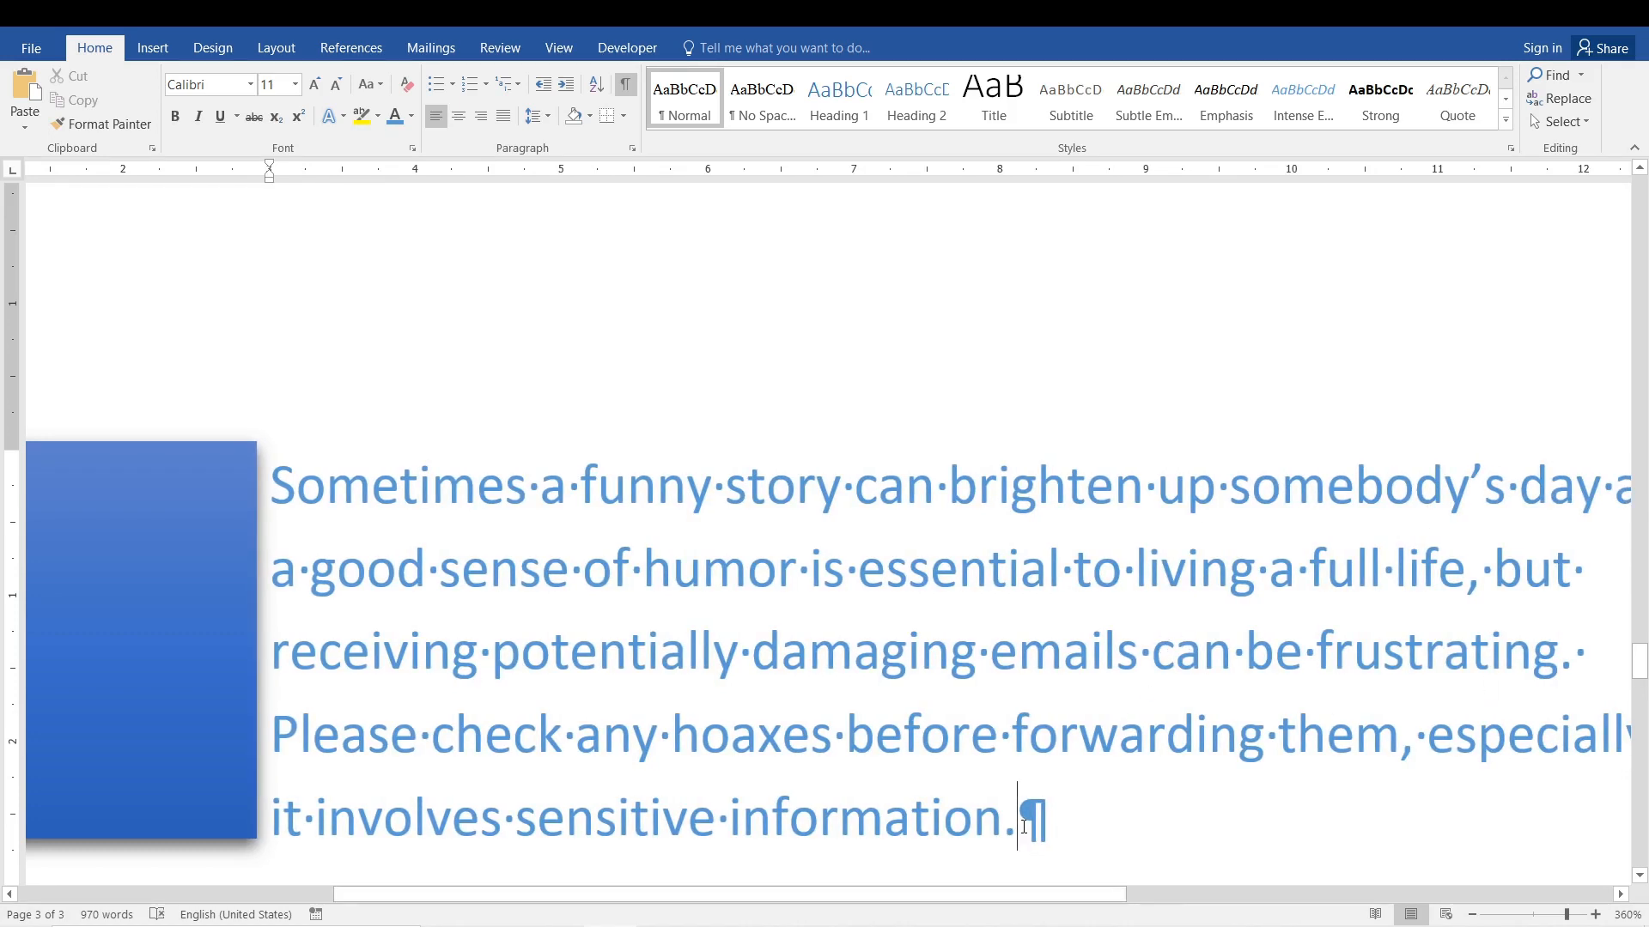
left_click_drag(1018, 820, 1050, 823)
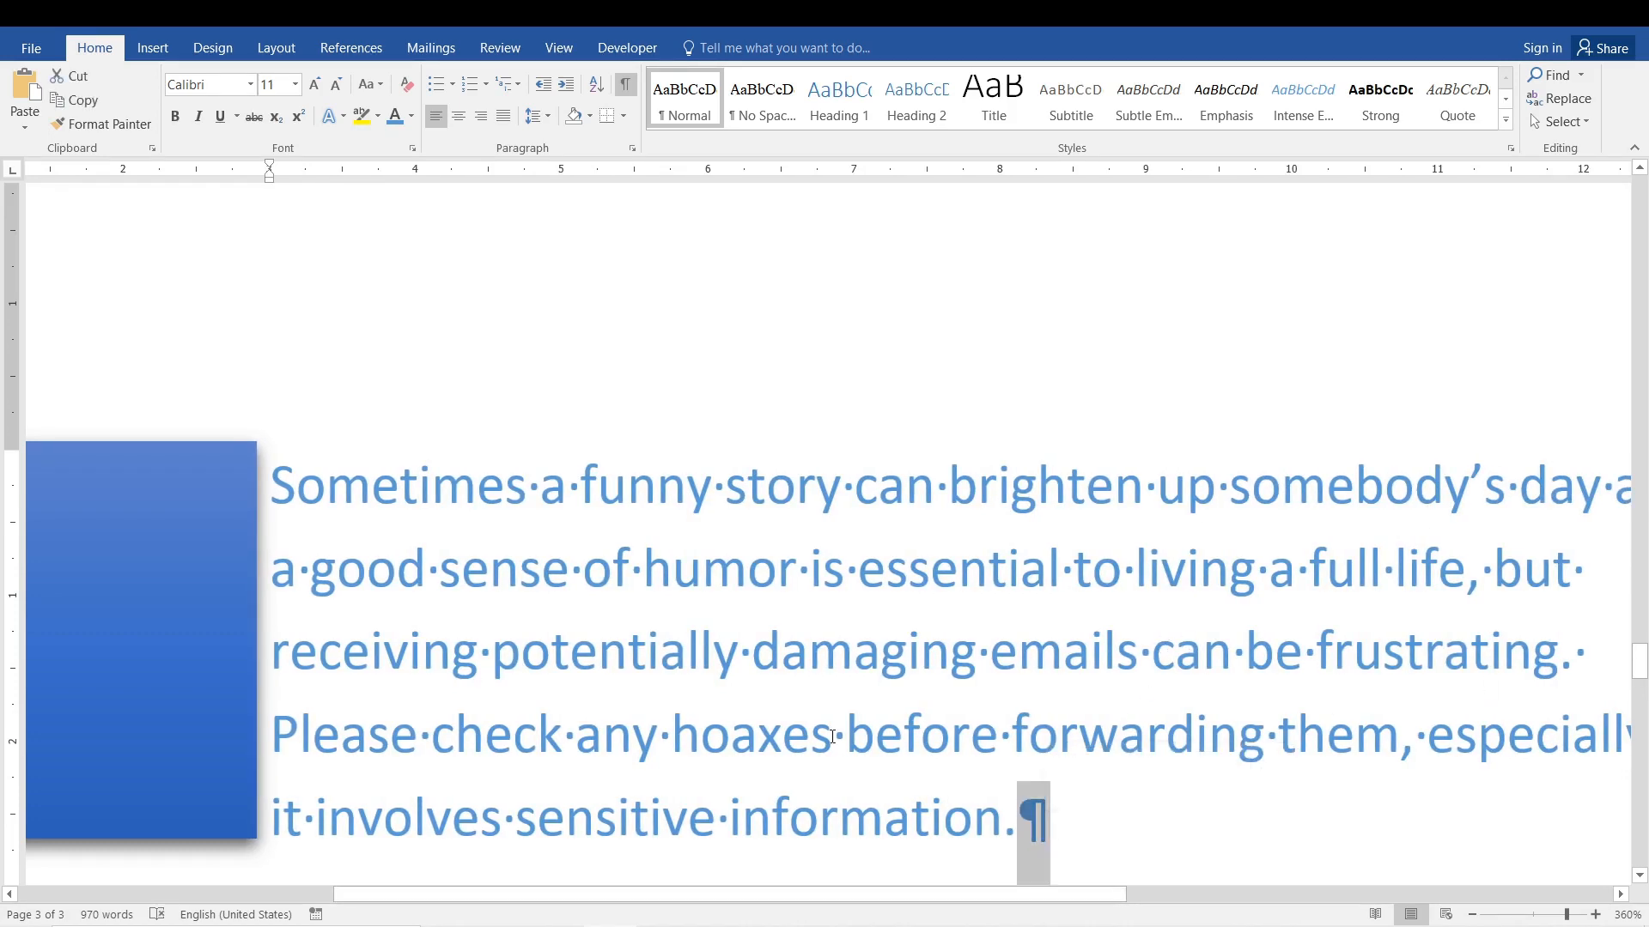
left_click_drag(842, 736, 824, 737)
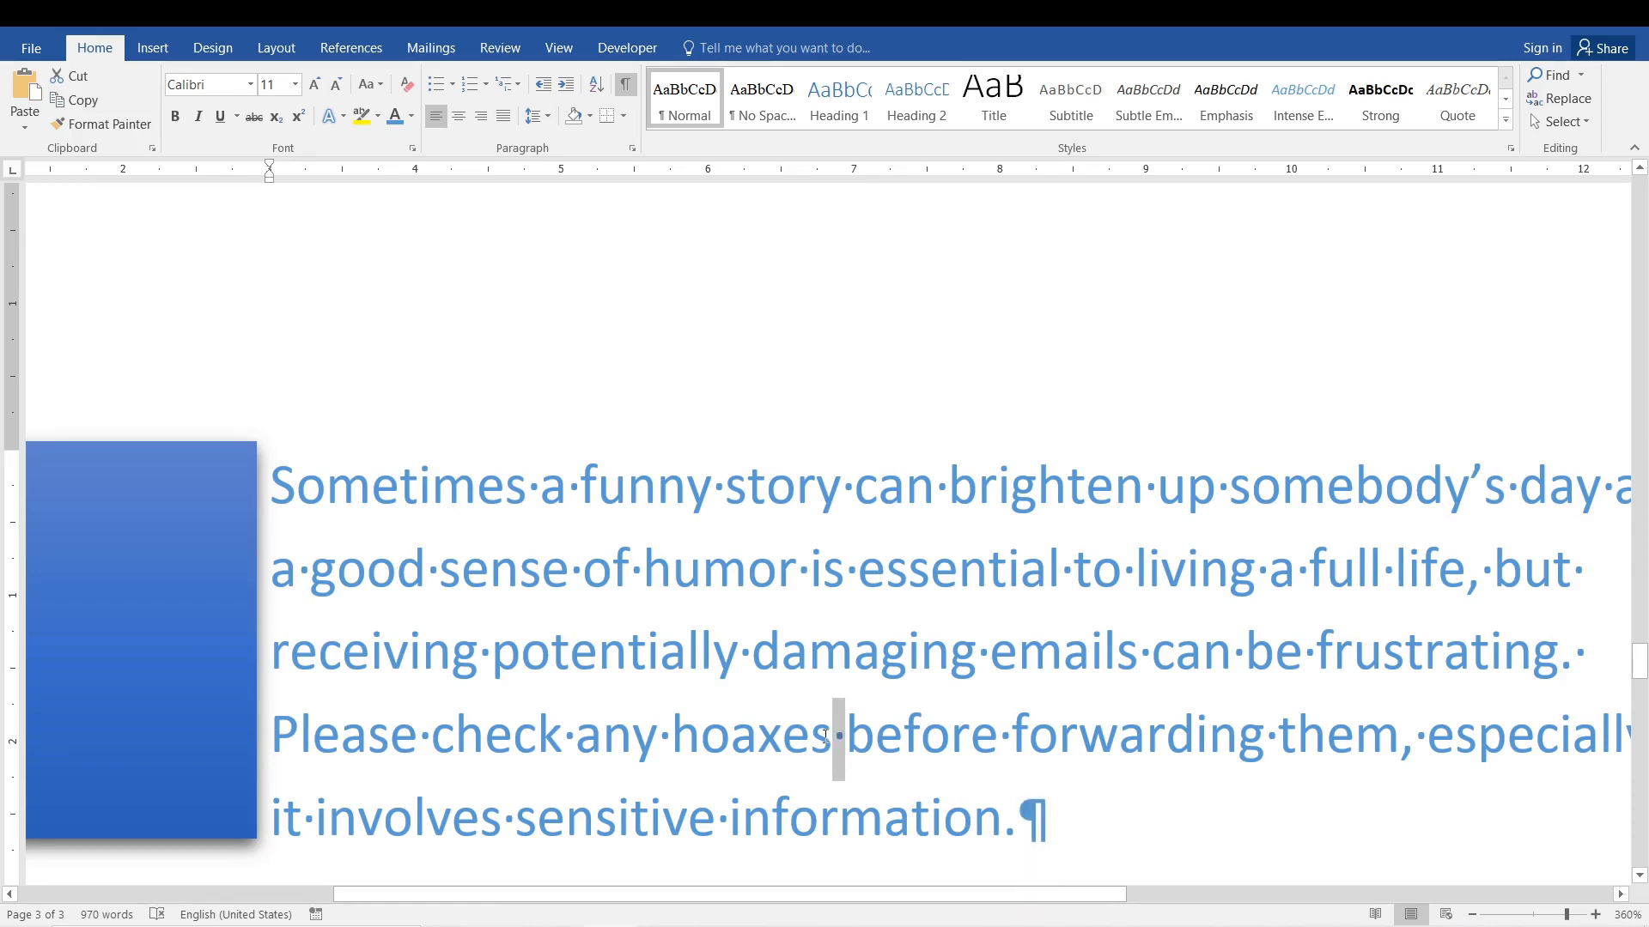
left_click_drag(834, 737, 835, 737)
left_click(848, 737)
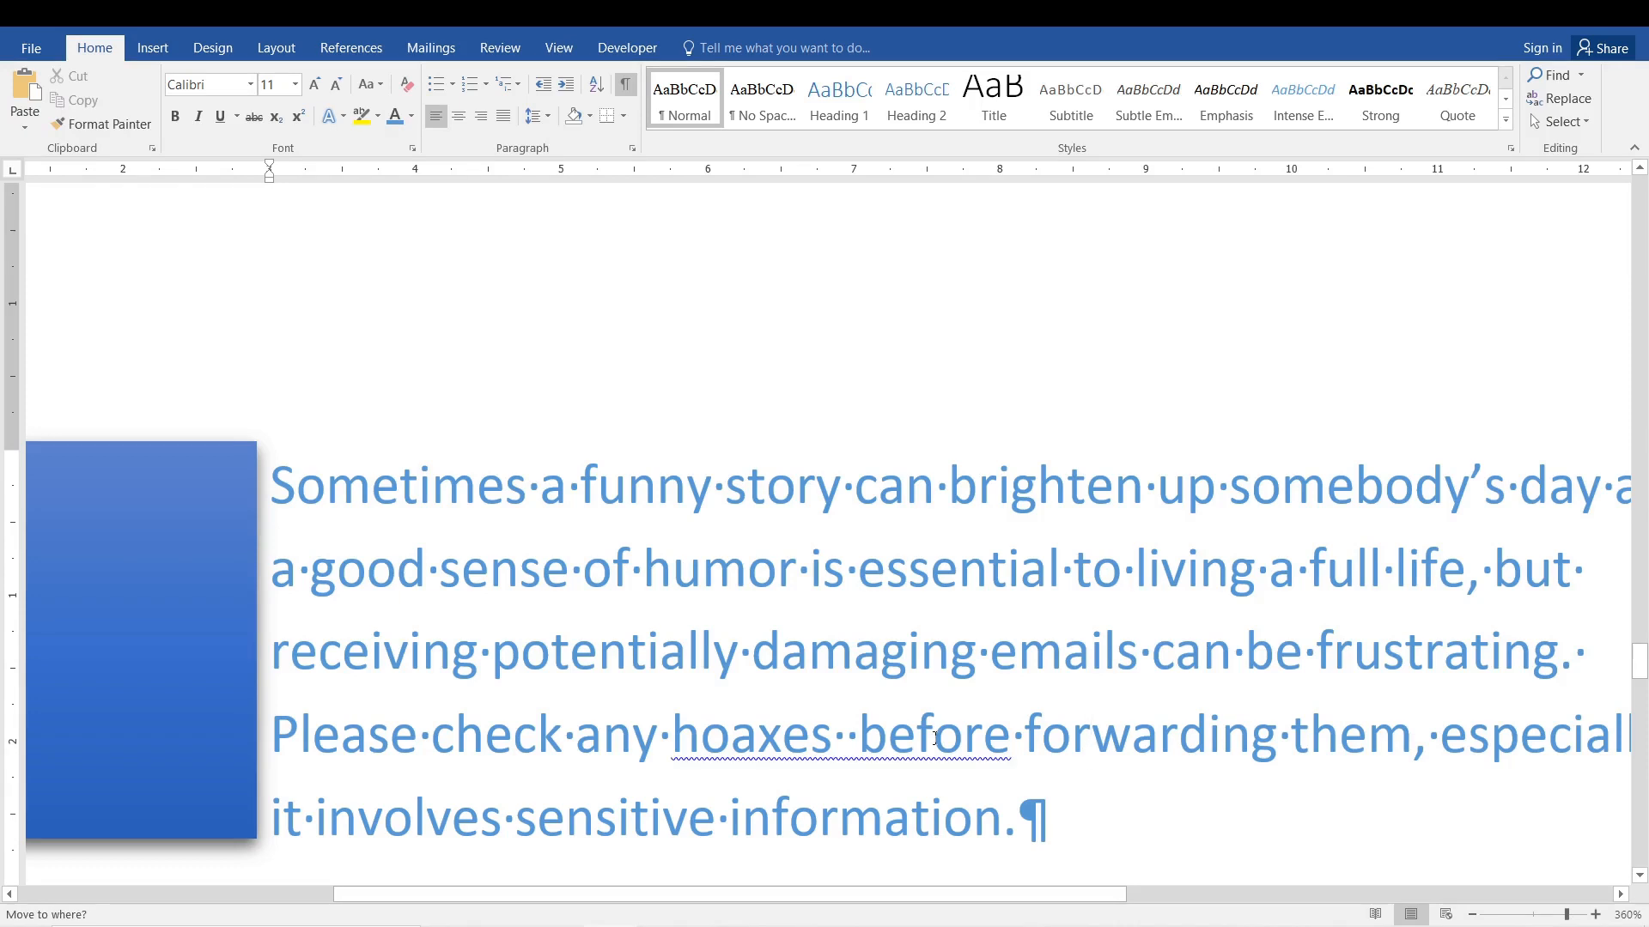
Hide the formatting marks and remove the extra space between "hoaxes" and "before".
left_click(626, 85)
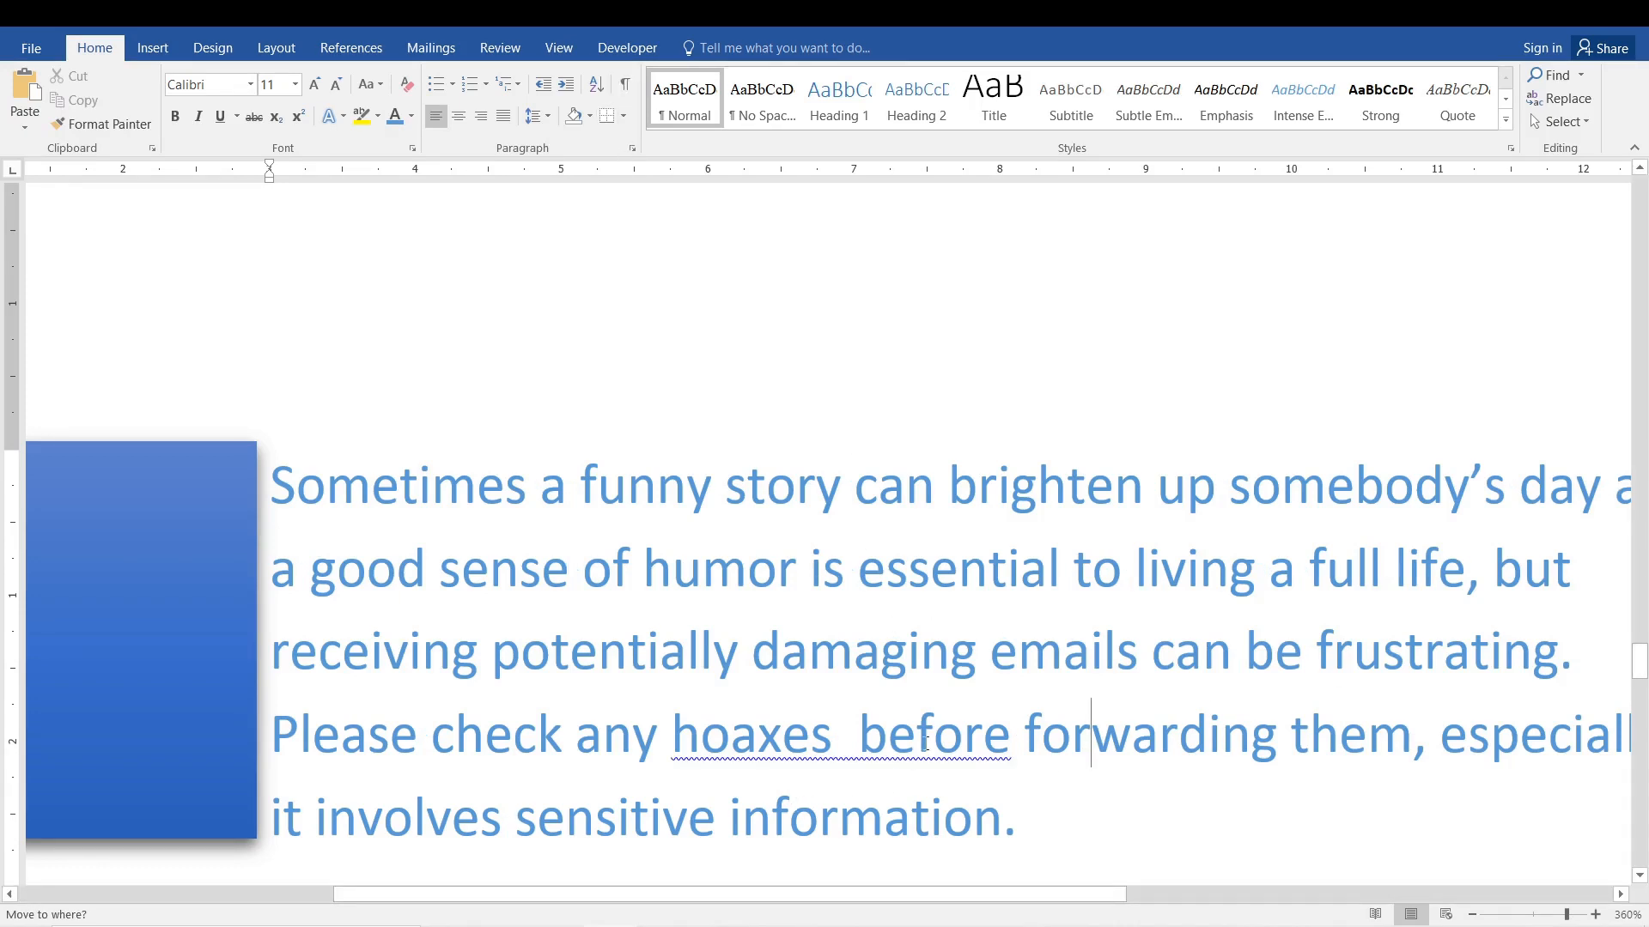
scroll(919, 553, "down", 3)
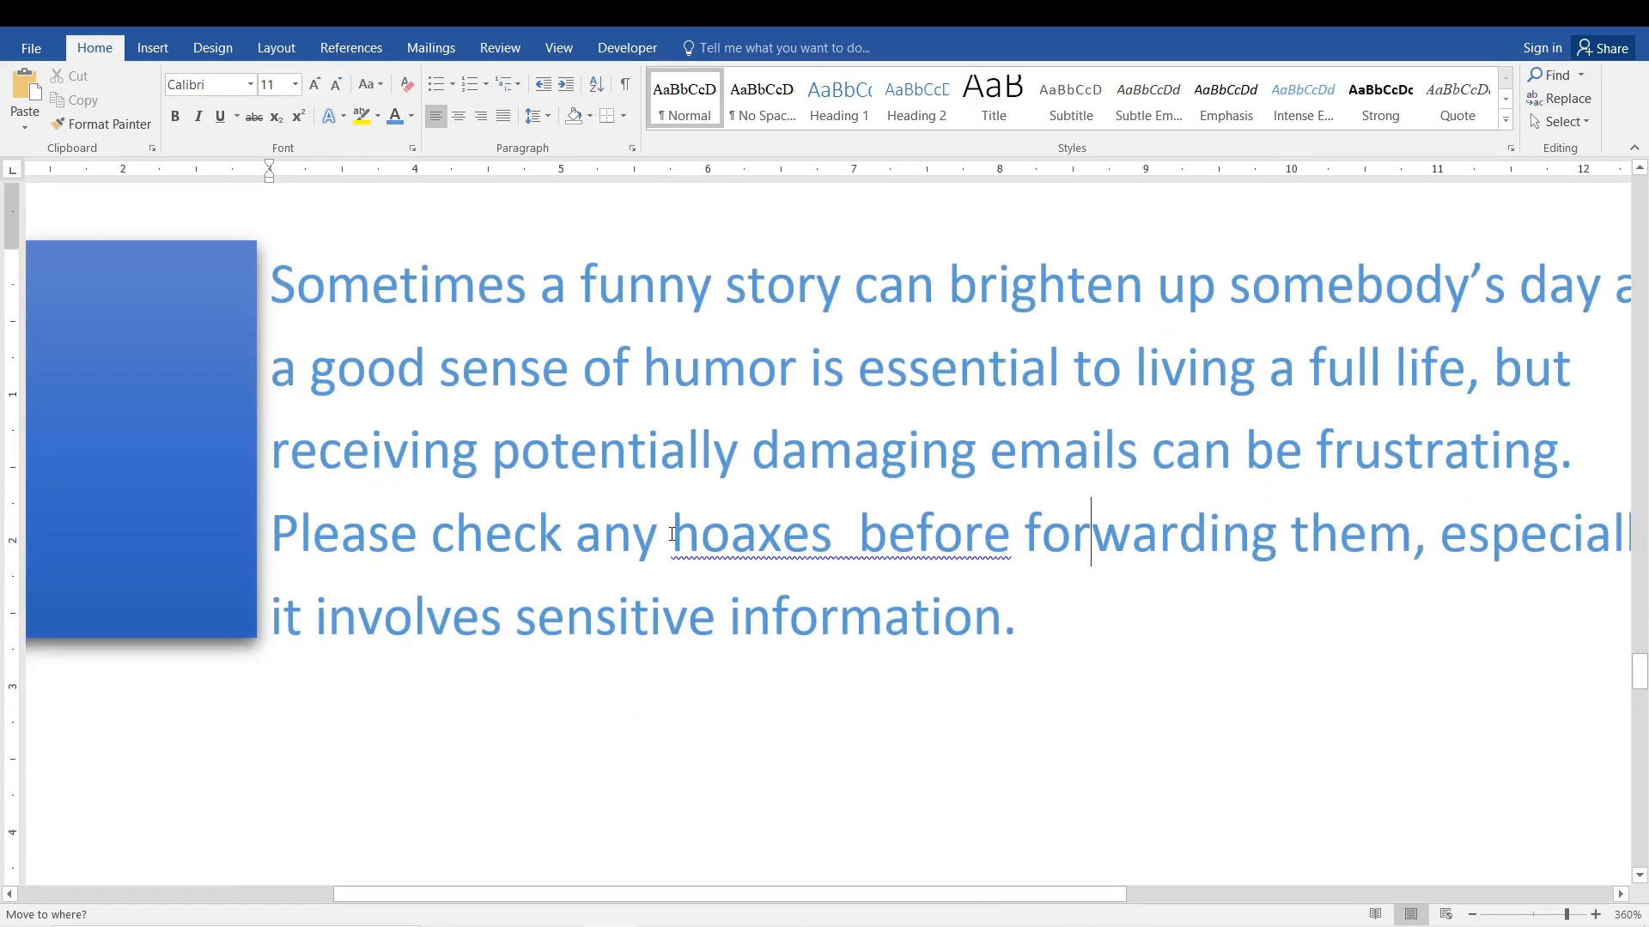
left_click(668, 534)
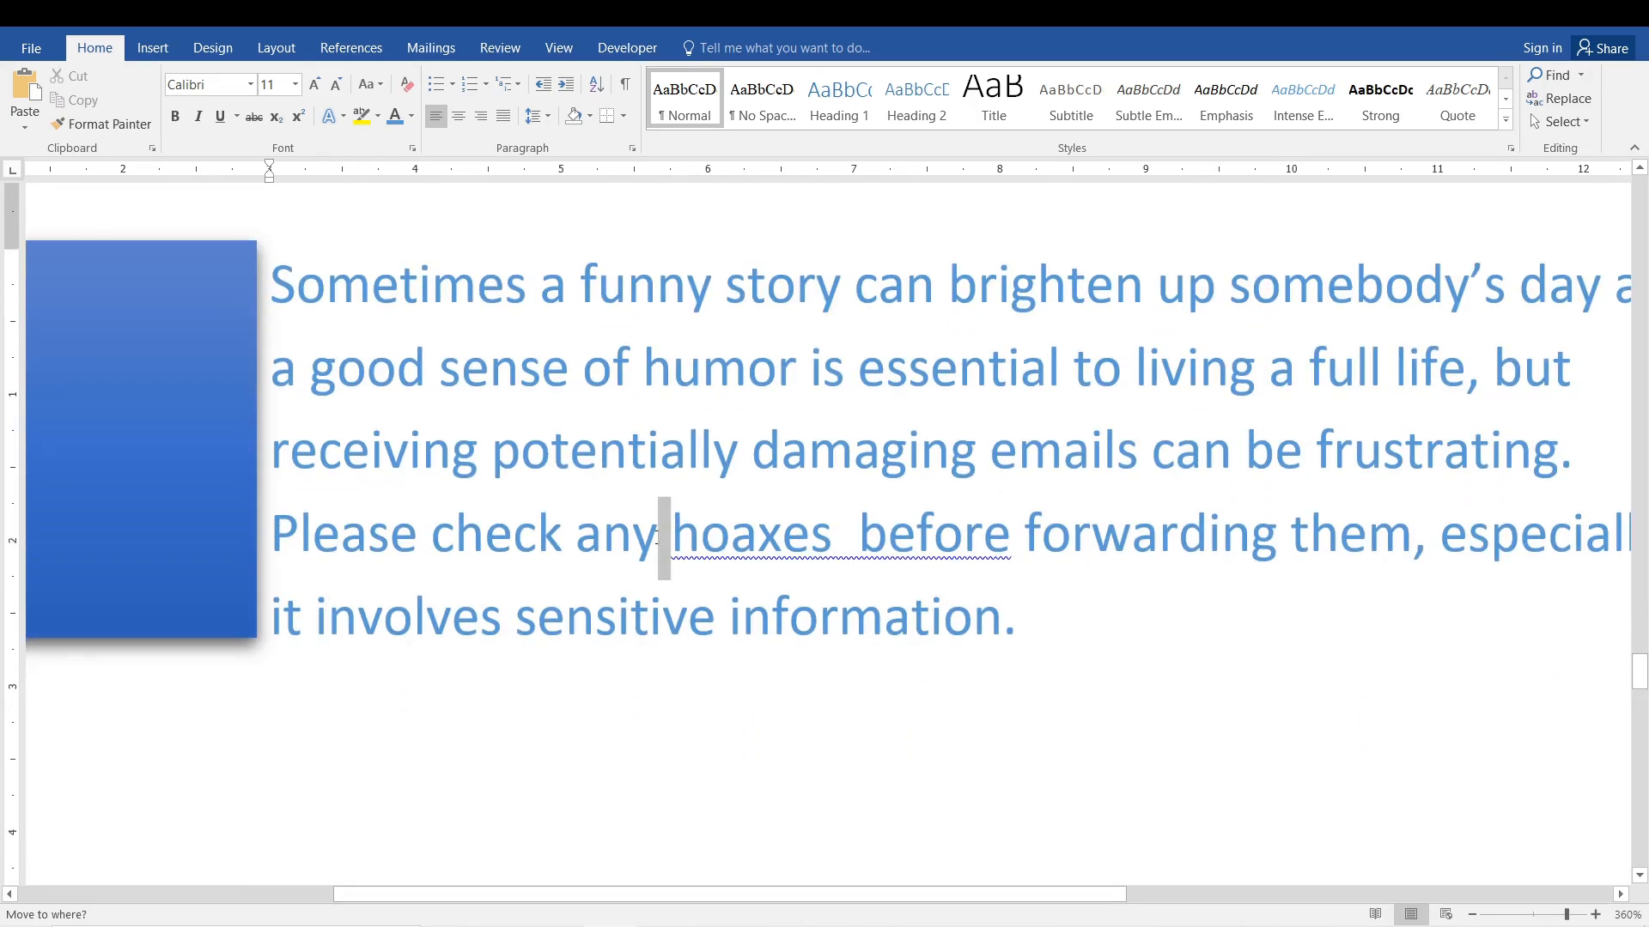
left_click(840, 538)
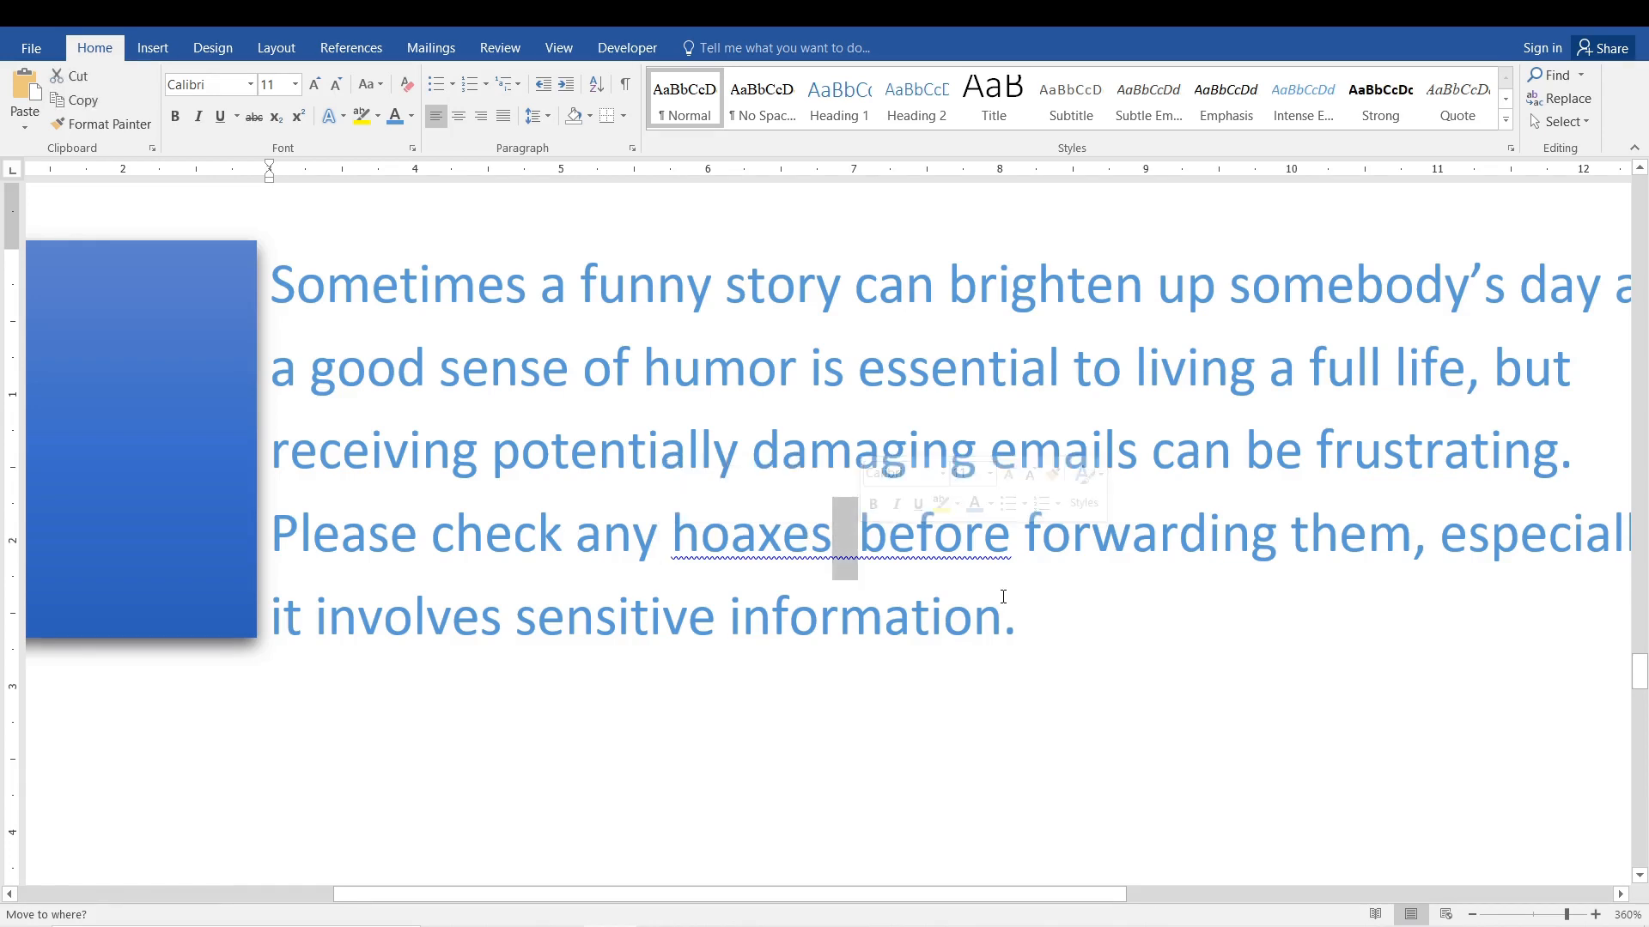
left_click(858, 543)
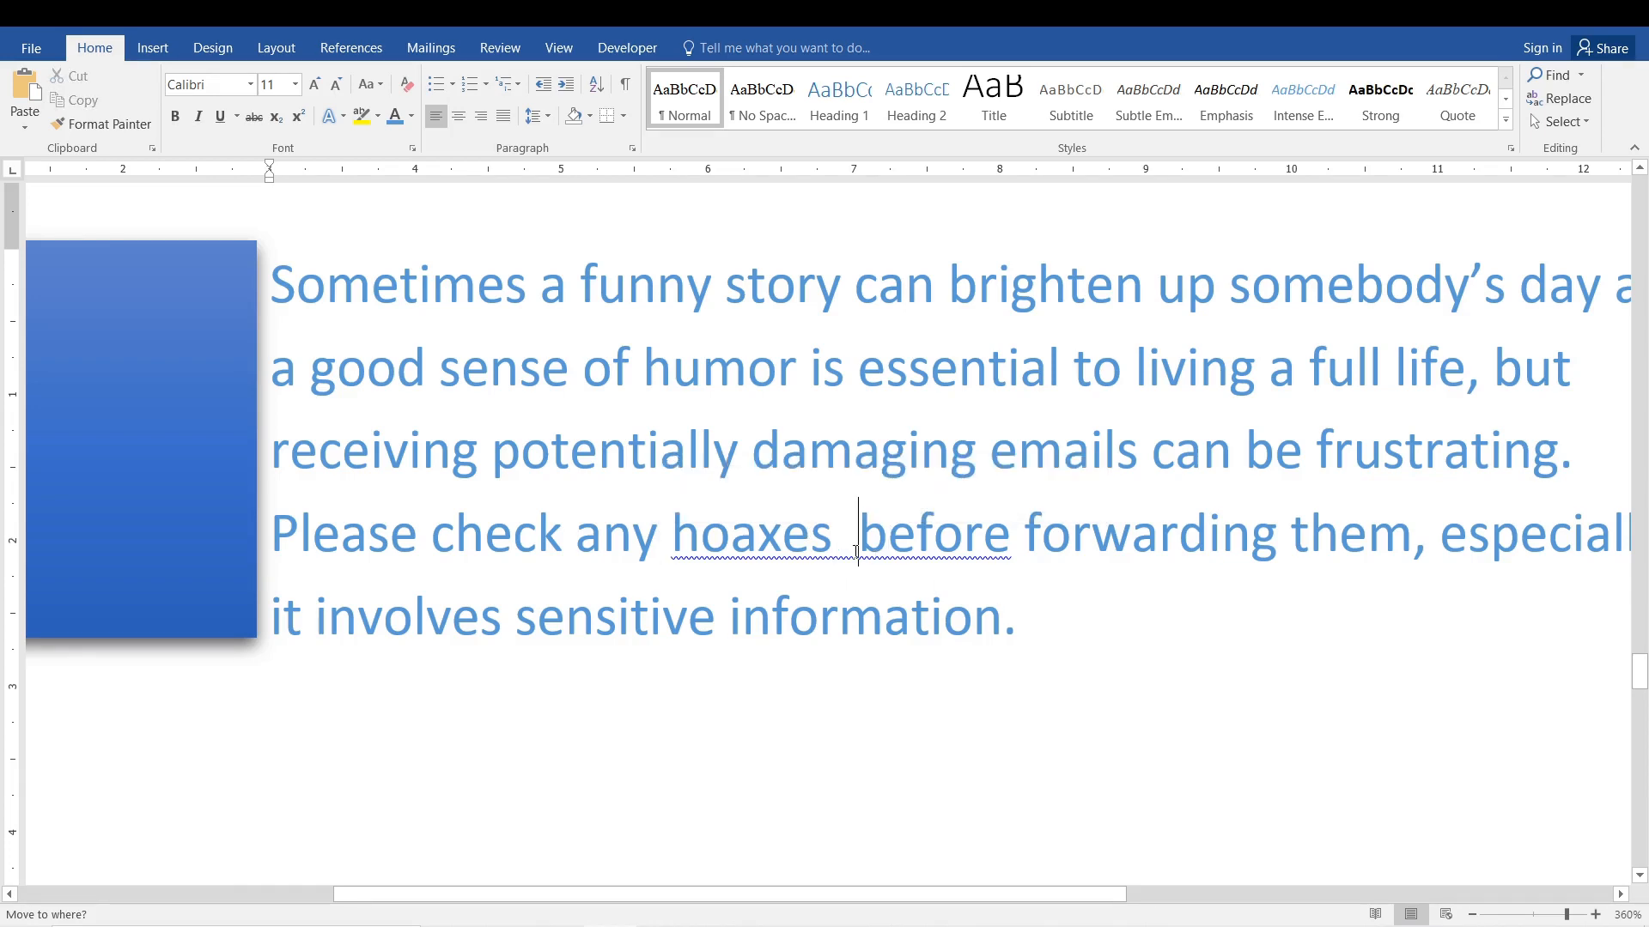
key("BackSpace")
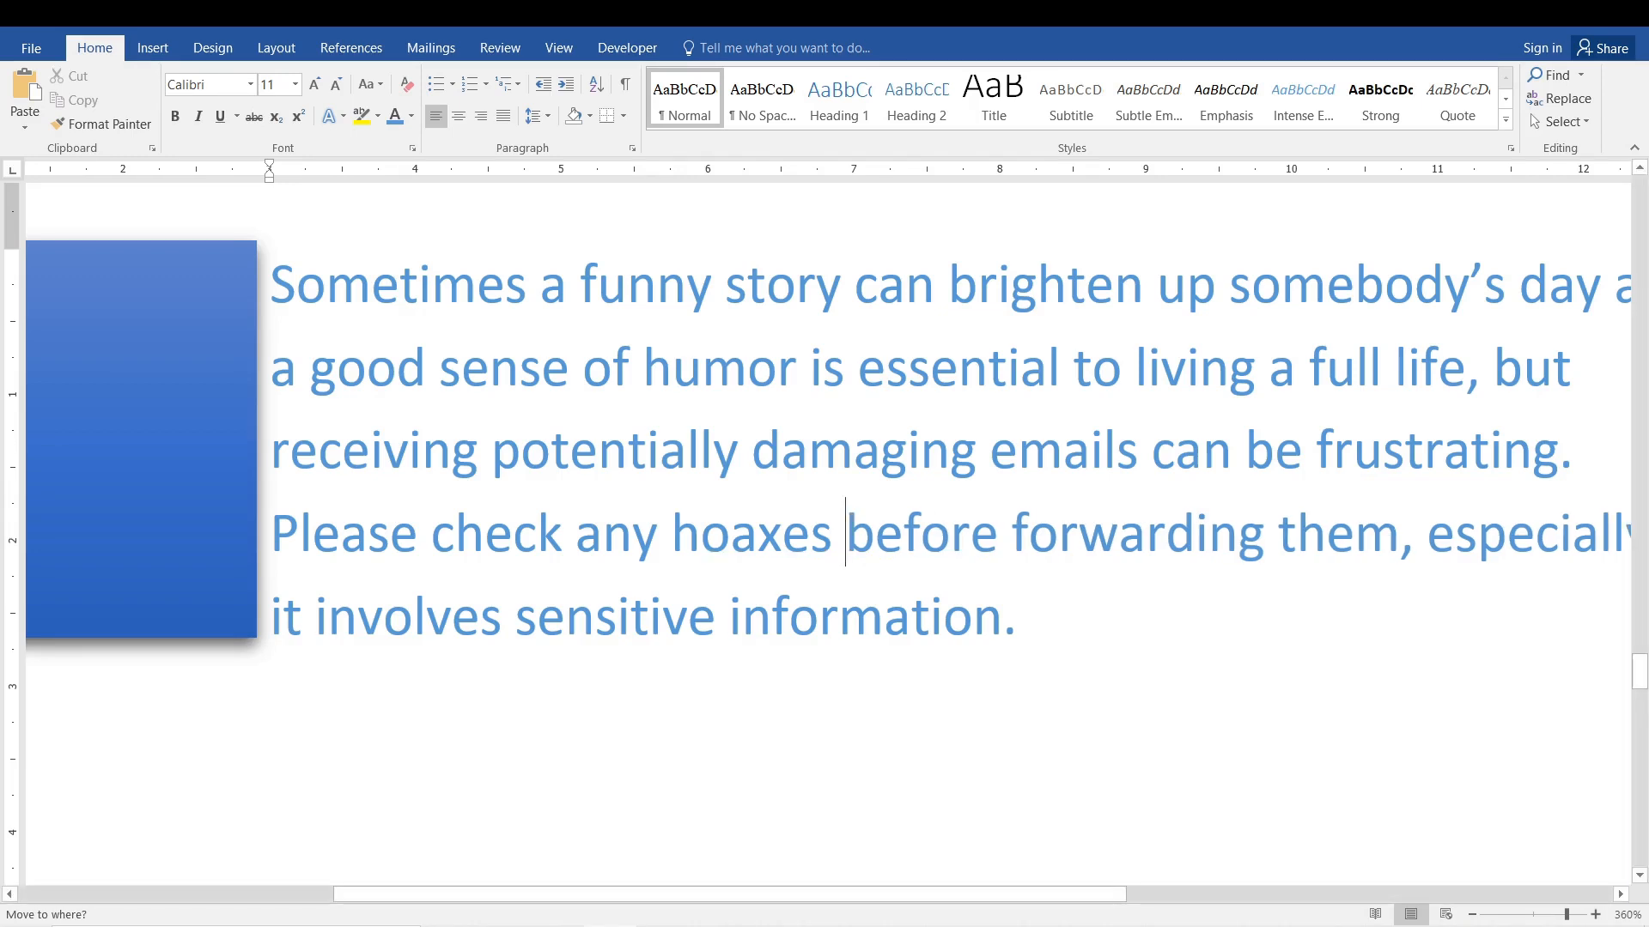
Show the formatting marks and try out the words "Hello" and "SUbscribe" after a space at the paragraph's end.
left_click(622, 89)
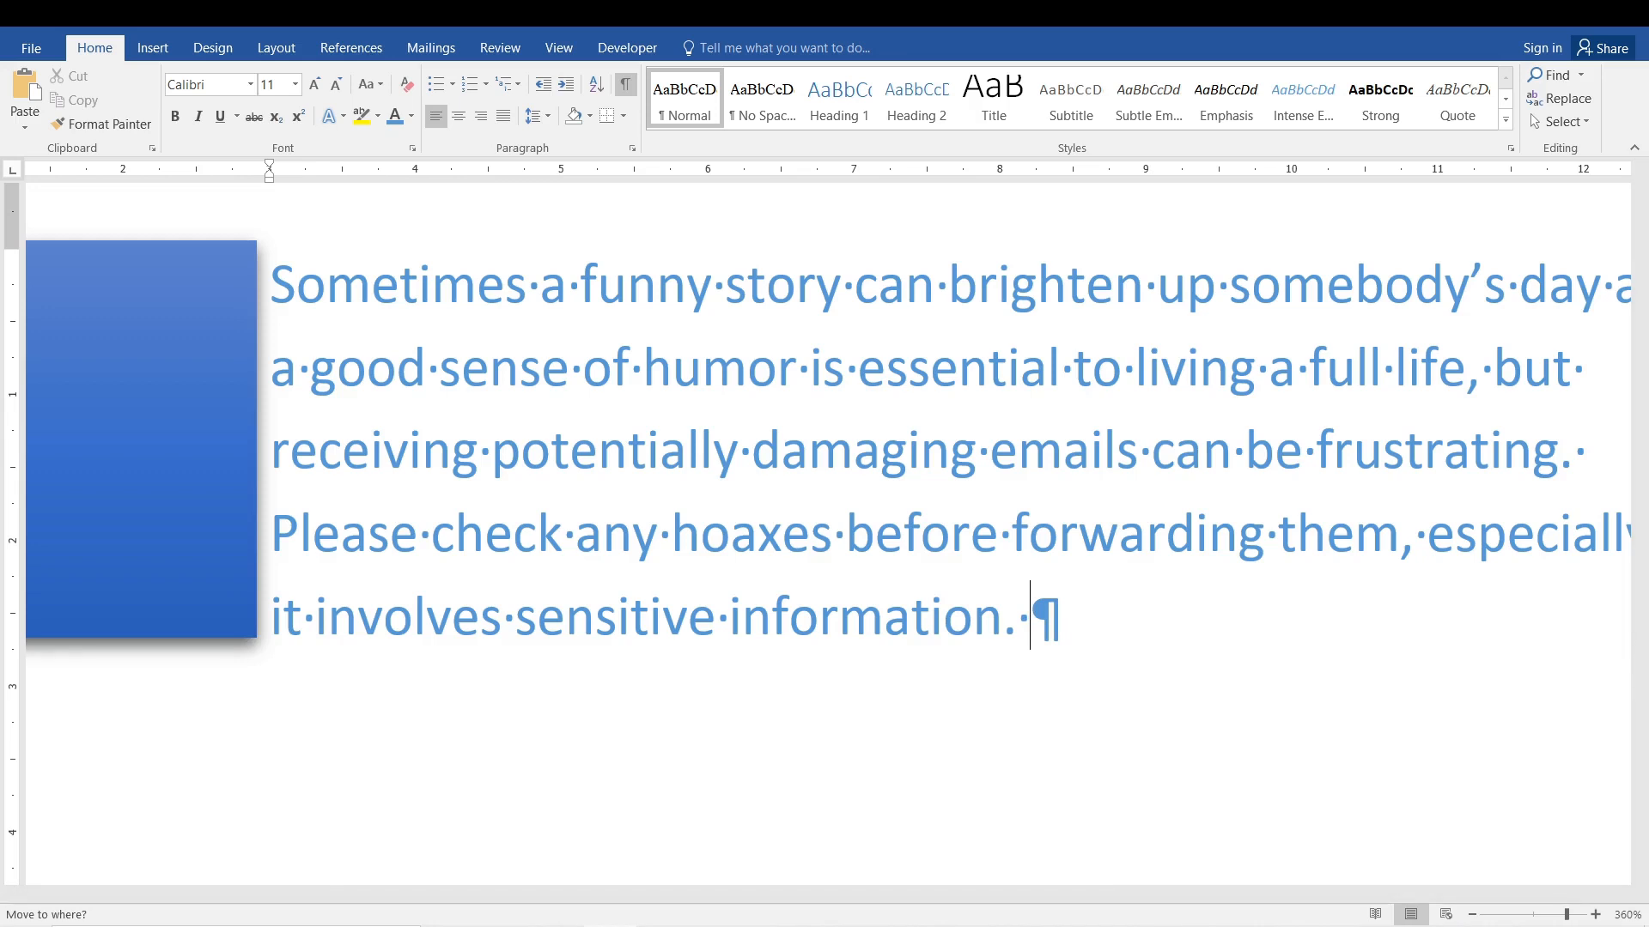
key("BackSpace")
key("BackSpace")
type("SJ")
key("BackSpace")
key("BackSpace")
type("Hell")
type("o")
key("BackSpace")
key("BackSpace")
key("BackSpace")
key("BackSpace")
key("BackSpace")
type("SUbscribe")
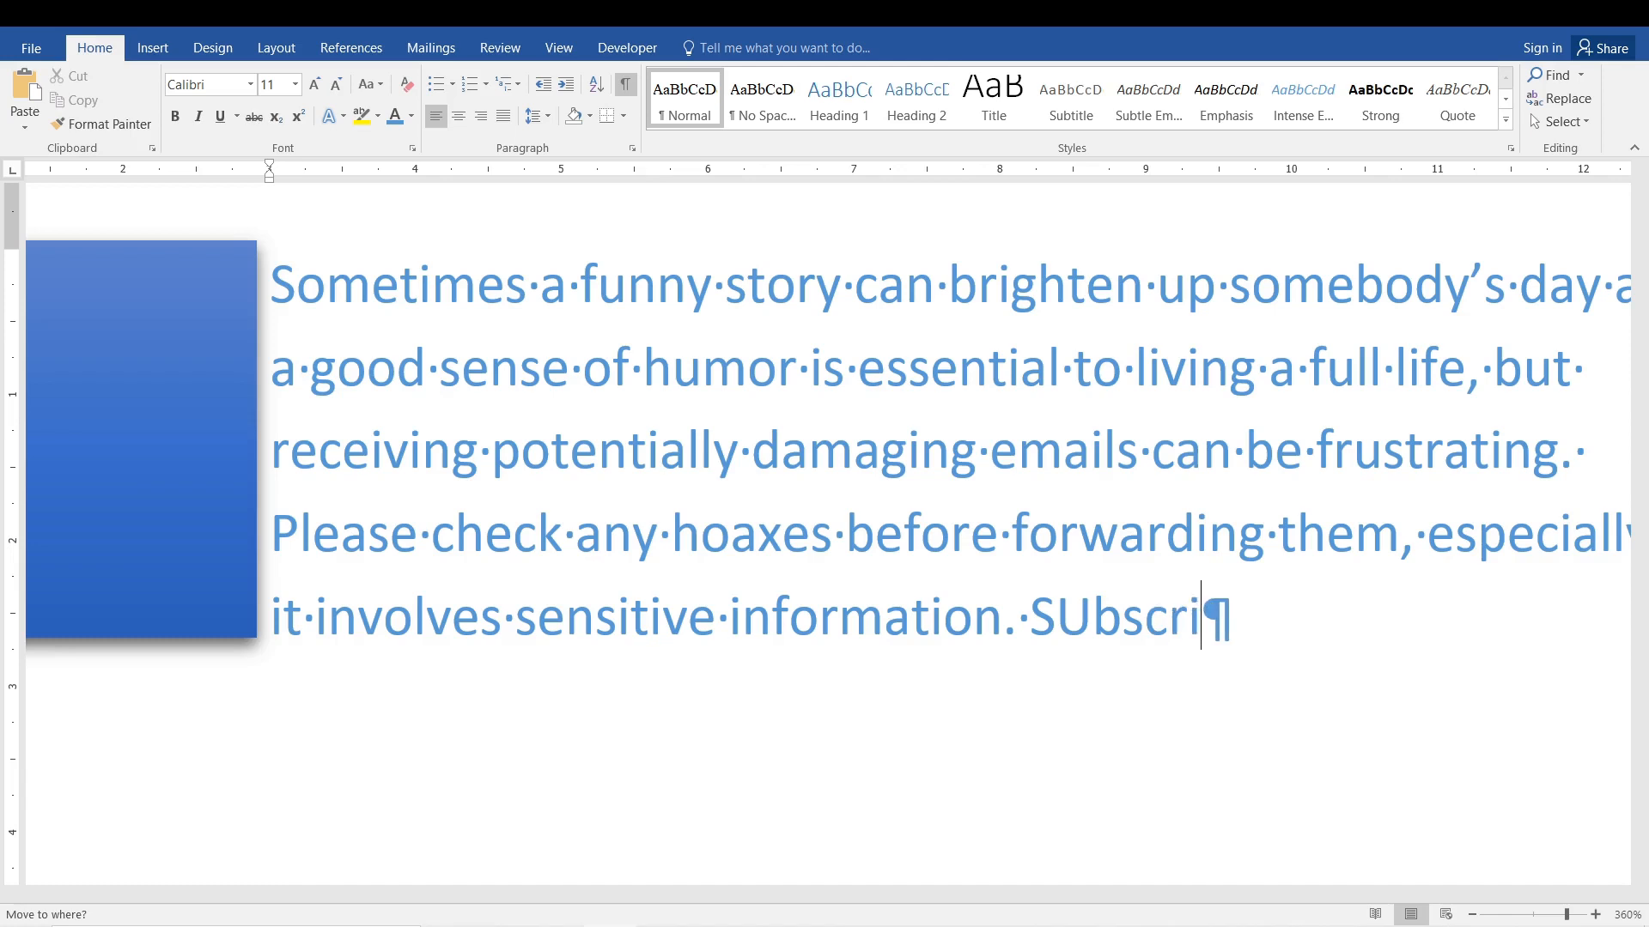
Correct the trial word to "Subscri" and delete it together with the space after "information.".
key("BackSpace")
key("BackSpace")
key("BackSpace")
key("BackSpace")
key("BackSpace")
key("BackSpace")
key("BackSpace")
key("BackSpace")
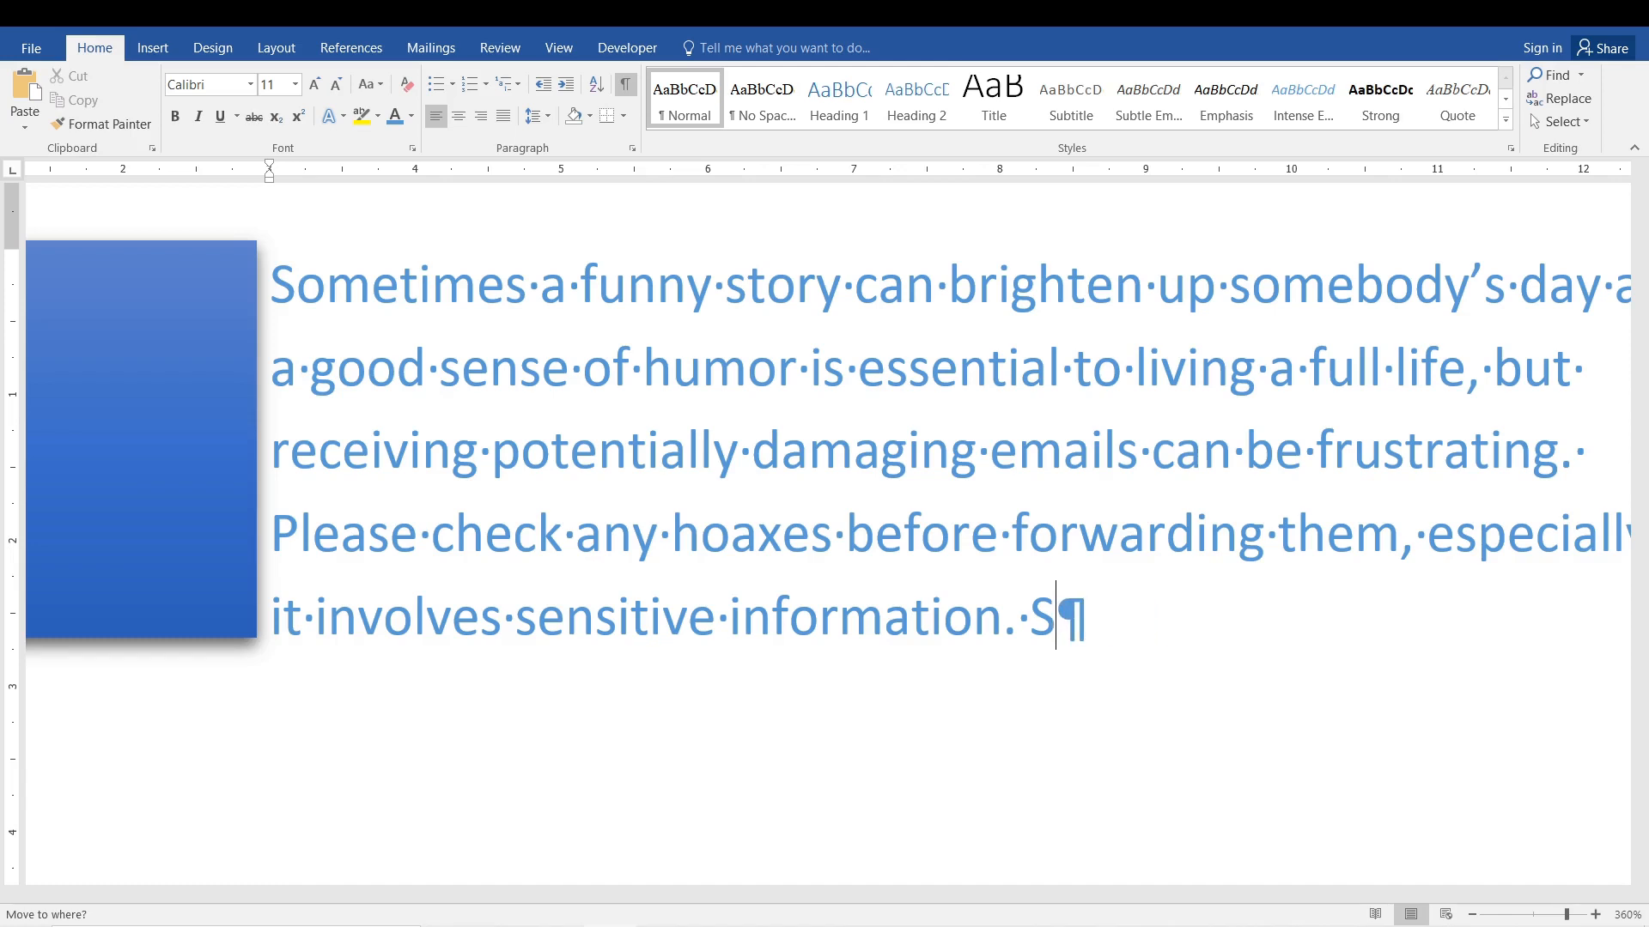
type("ubscri")
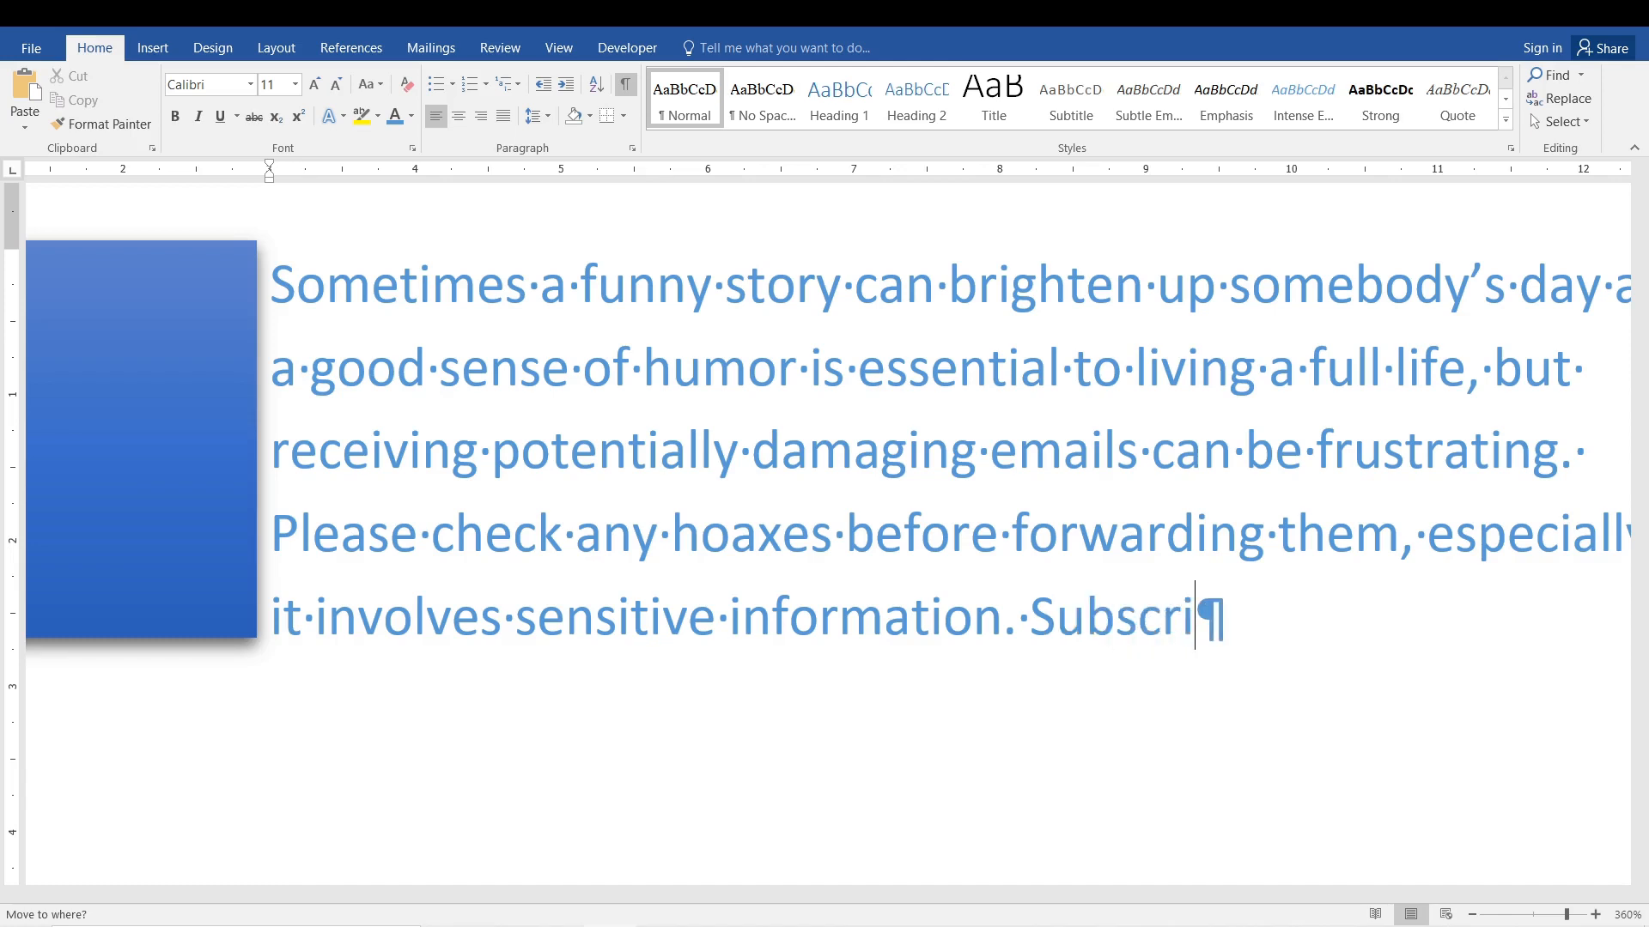
type("b")
key("BackSpace")
key("BackSpace")
key("BackSpace")
key("BackSpace")
key("BackSpace")
key("BackSpace")
key("BackSpace")
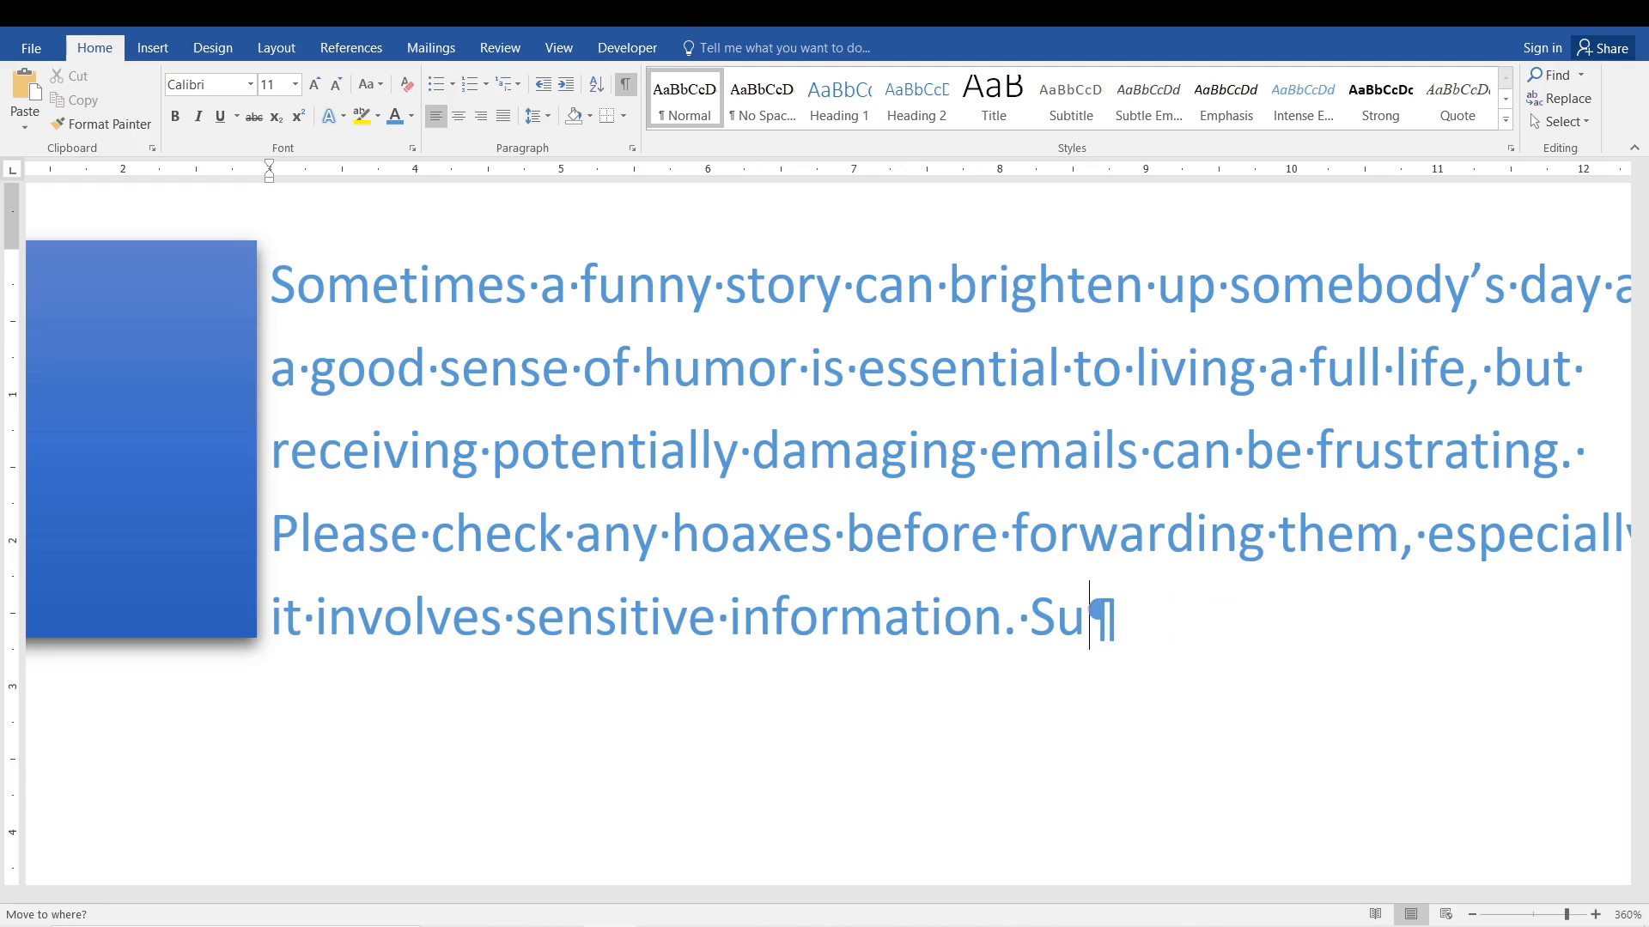
key("BackSpace")
Add a single space between "information." and the paragraph mark.
key("BackSpace")
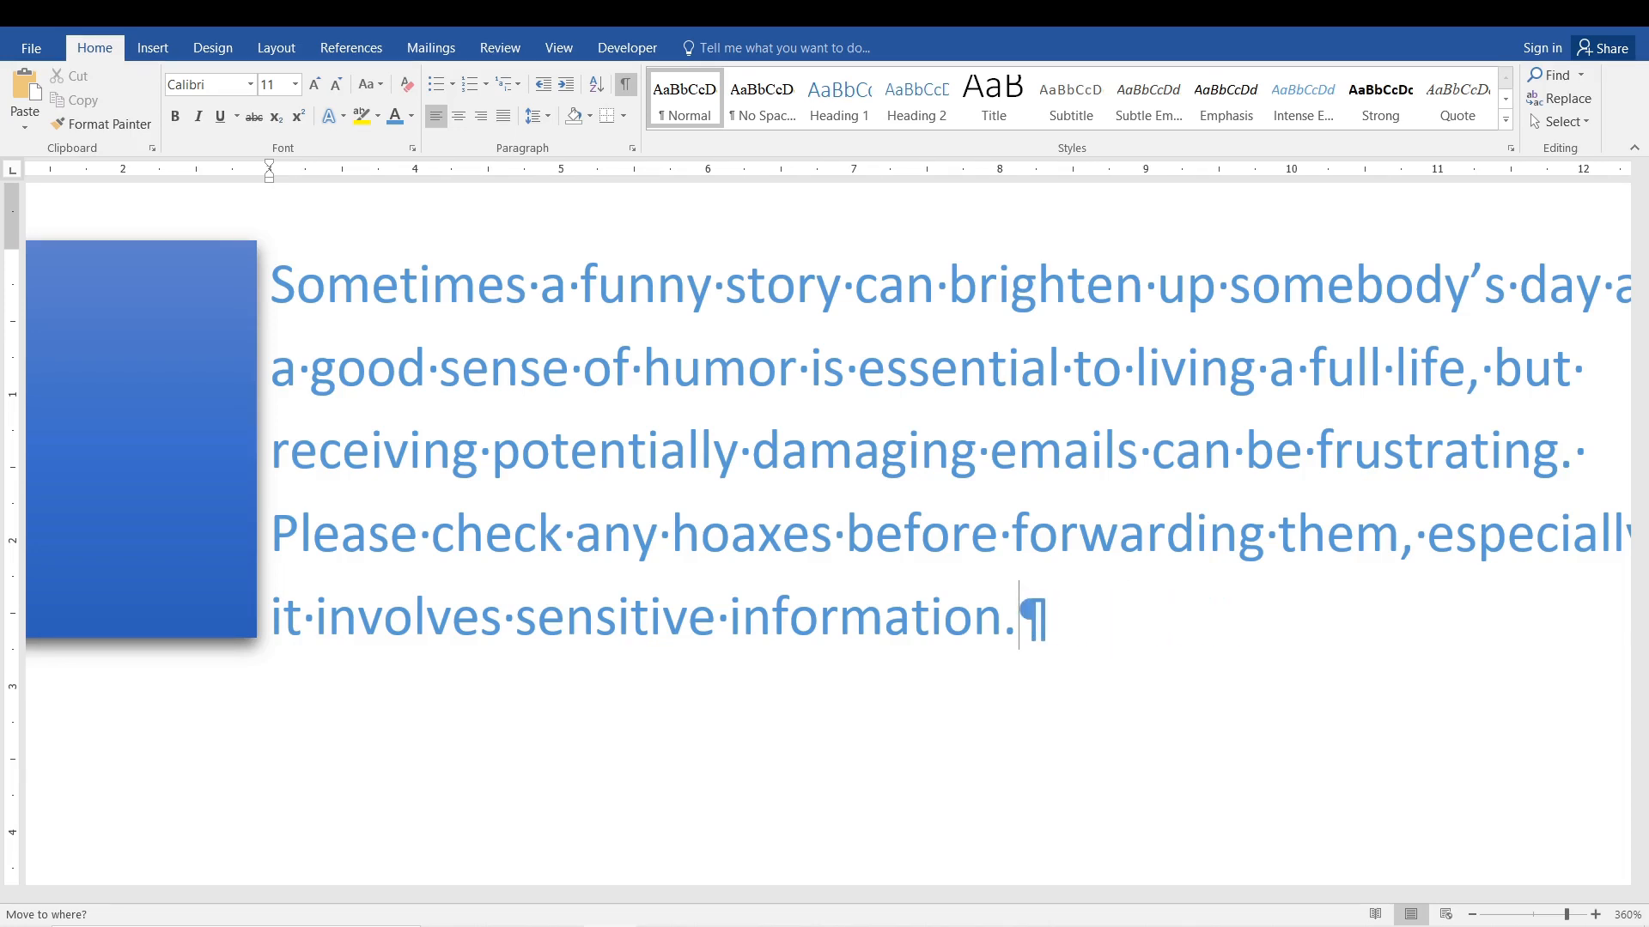
key("Left")
key("shift+Right")
key("Left")
key("BackSpace")
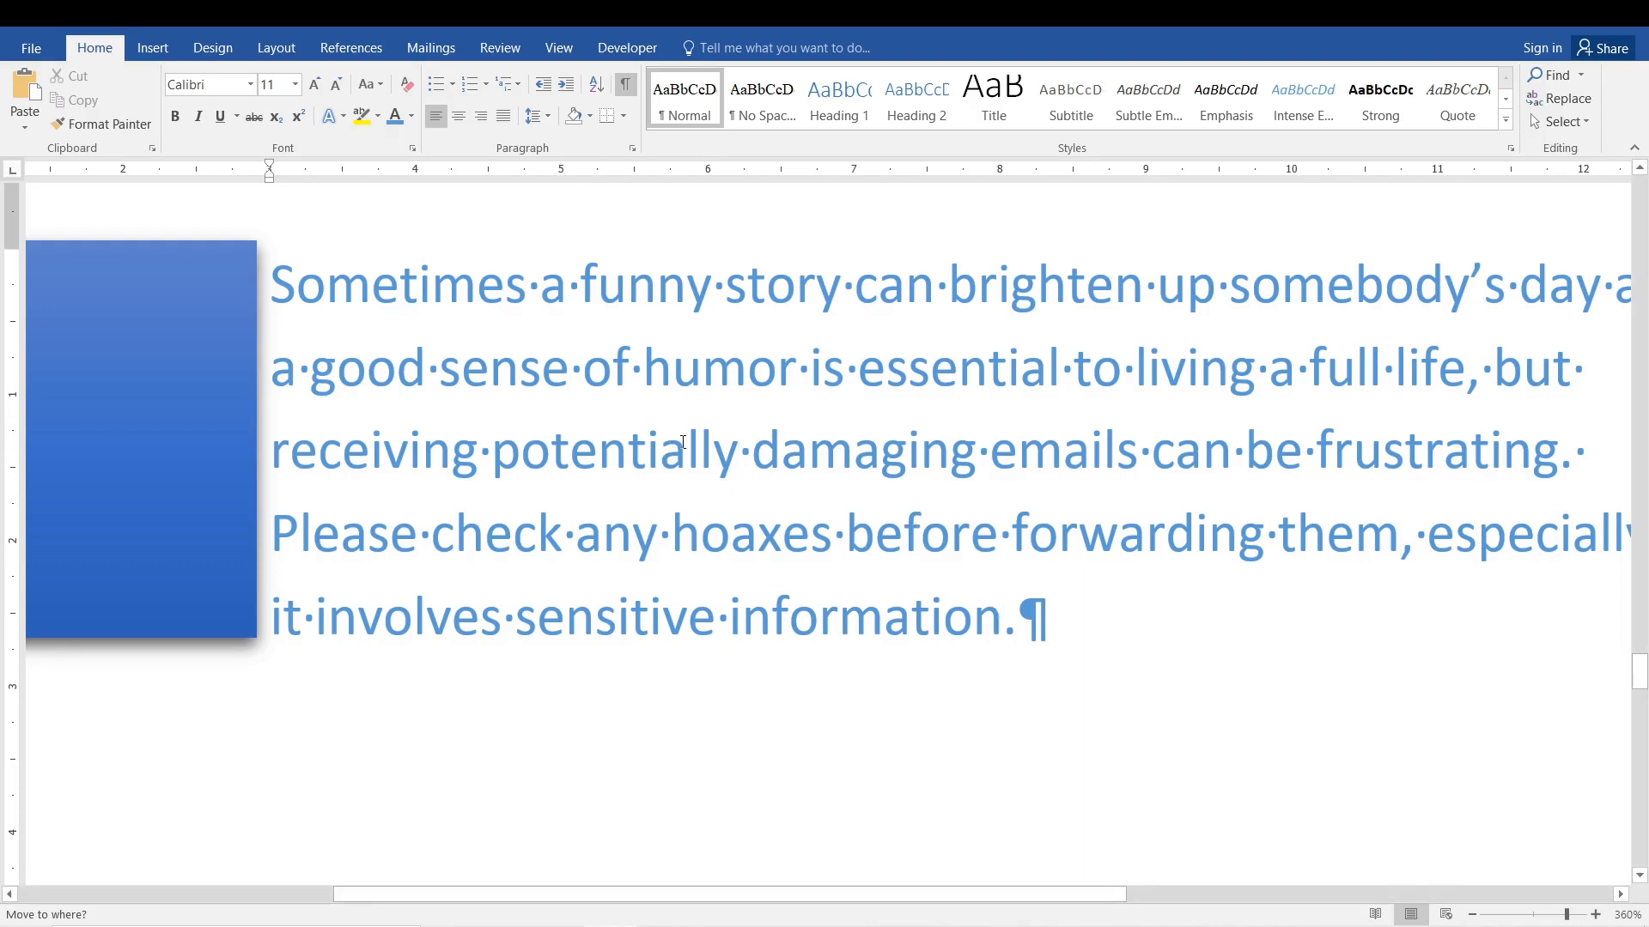
left_click(1047, 618)
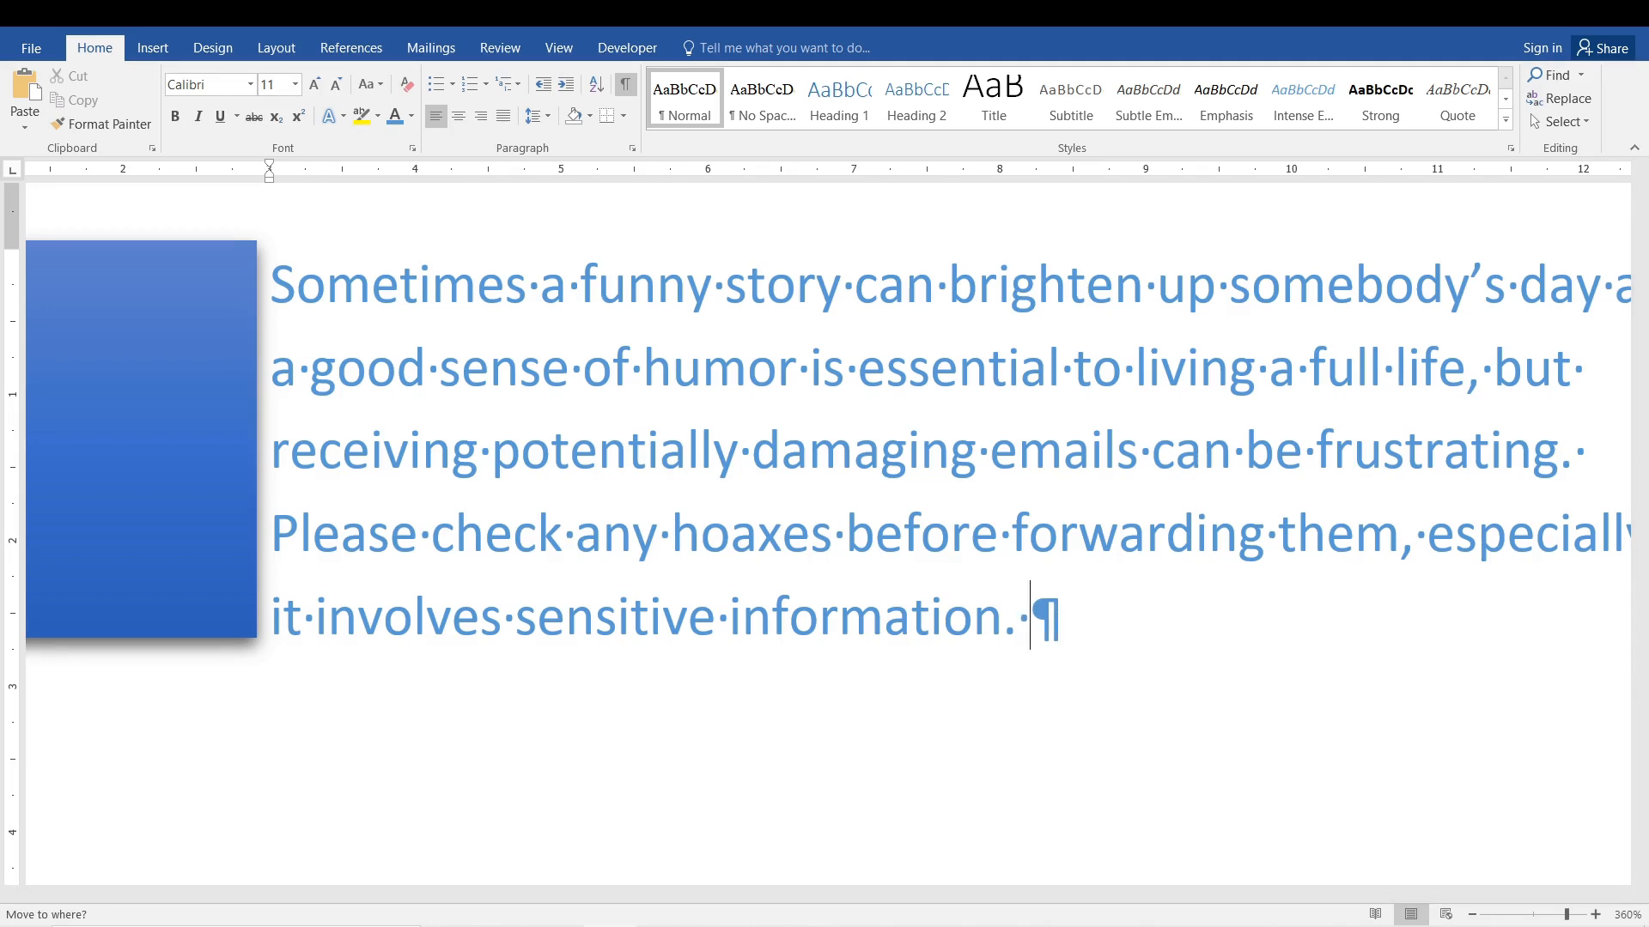
Hide the formatting marks and insert two tabs at the end of the paragraph.
key("ctrl+shift+8")
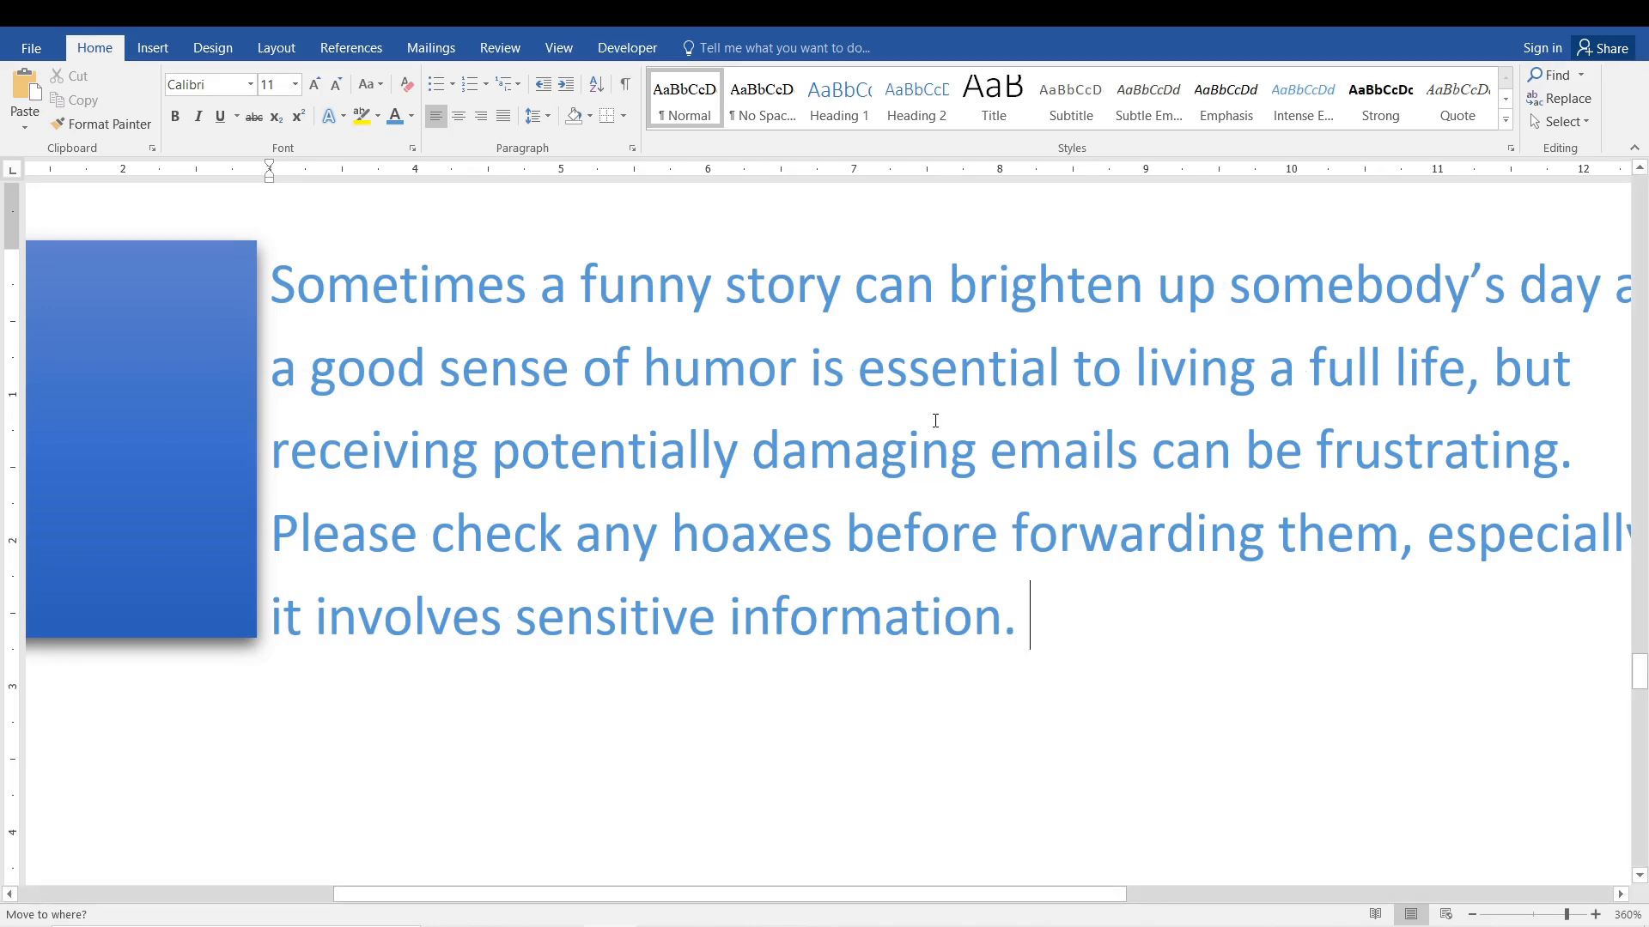
key("Tab")
key("Tab")
key("Tab")
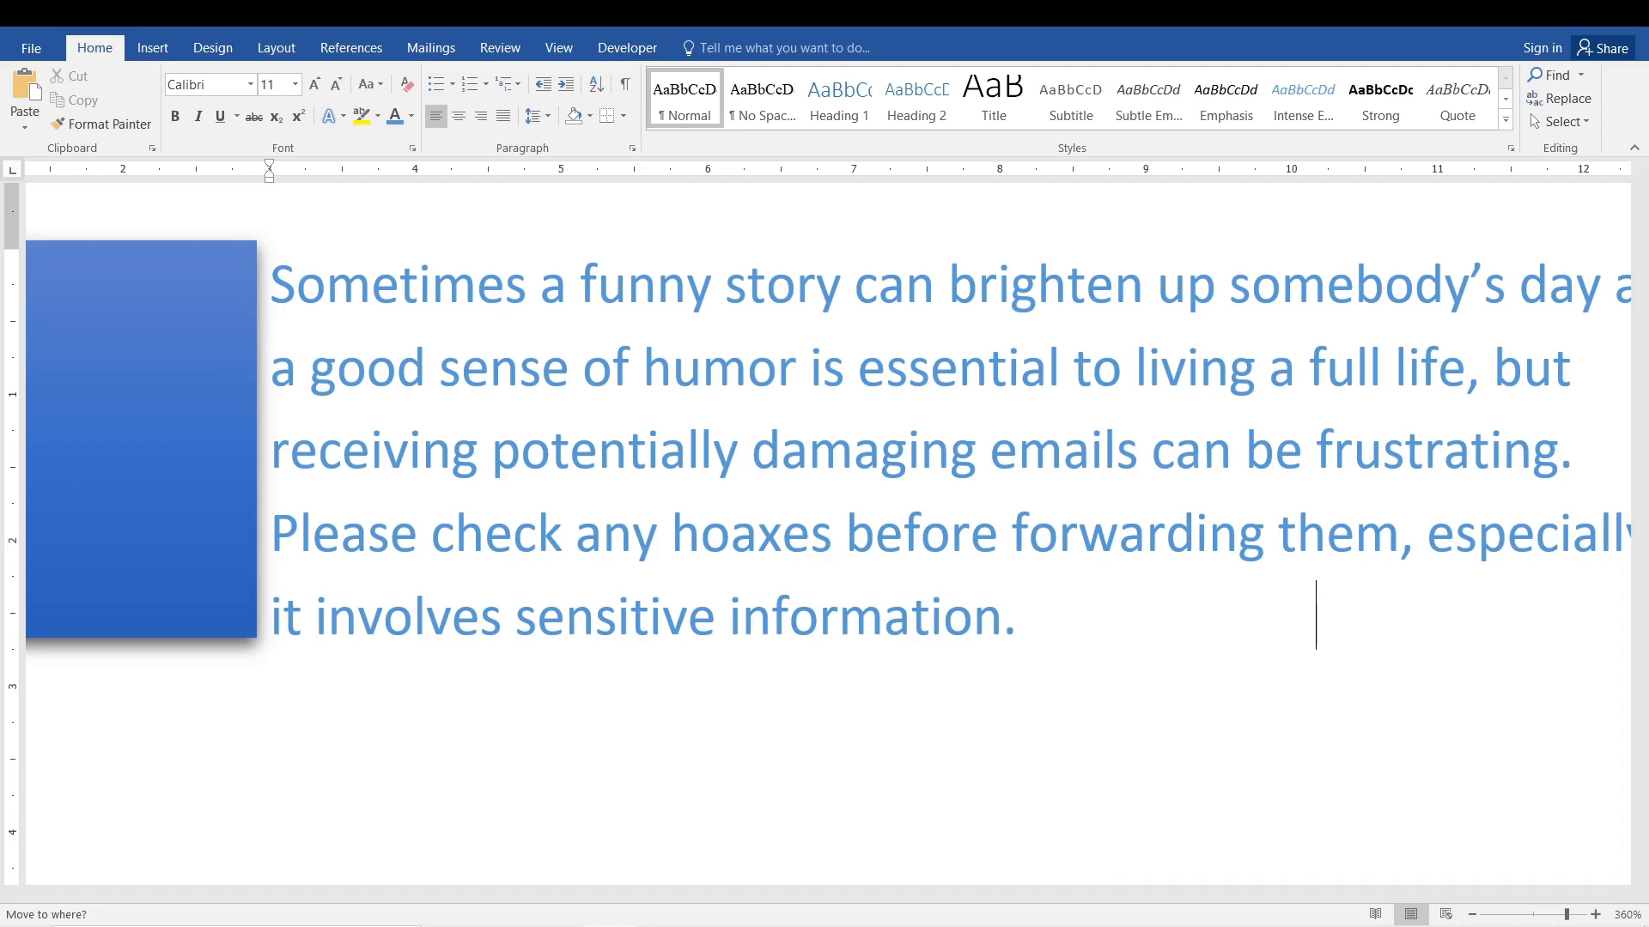
Show the formatting marks and highlight the tab arrows after "information.".
left_click(626, 85)
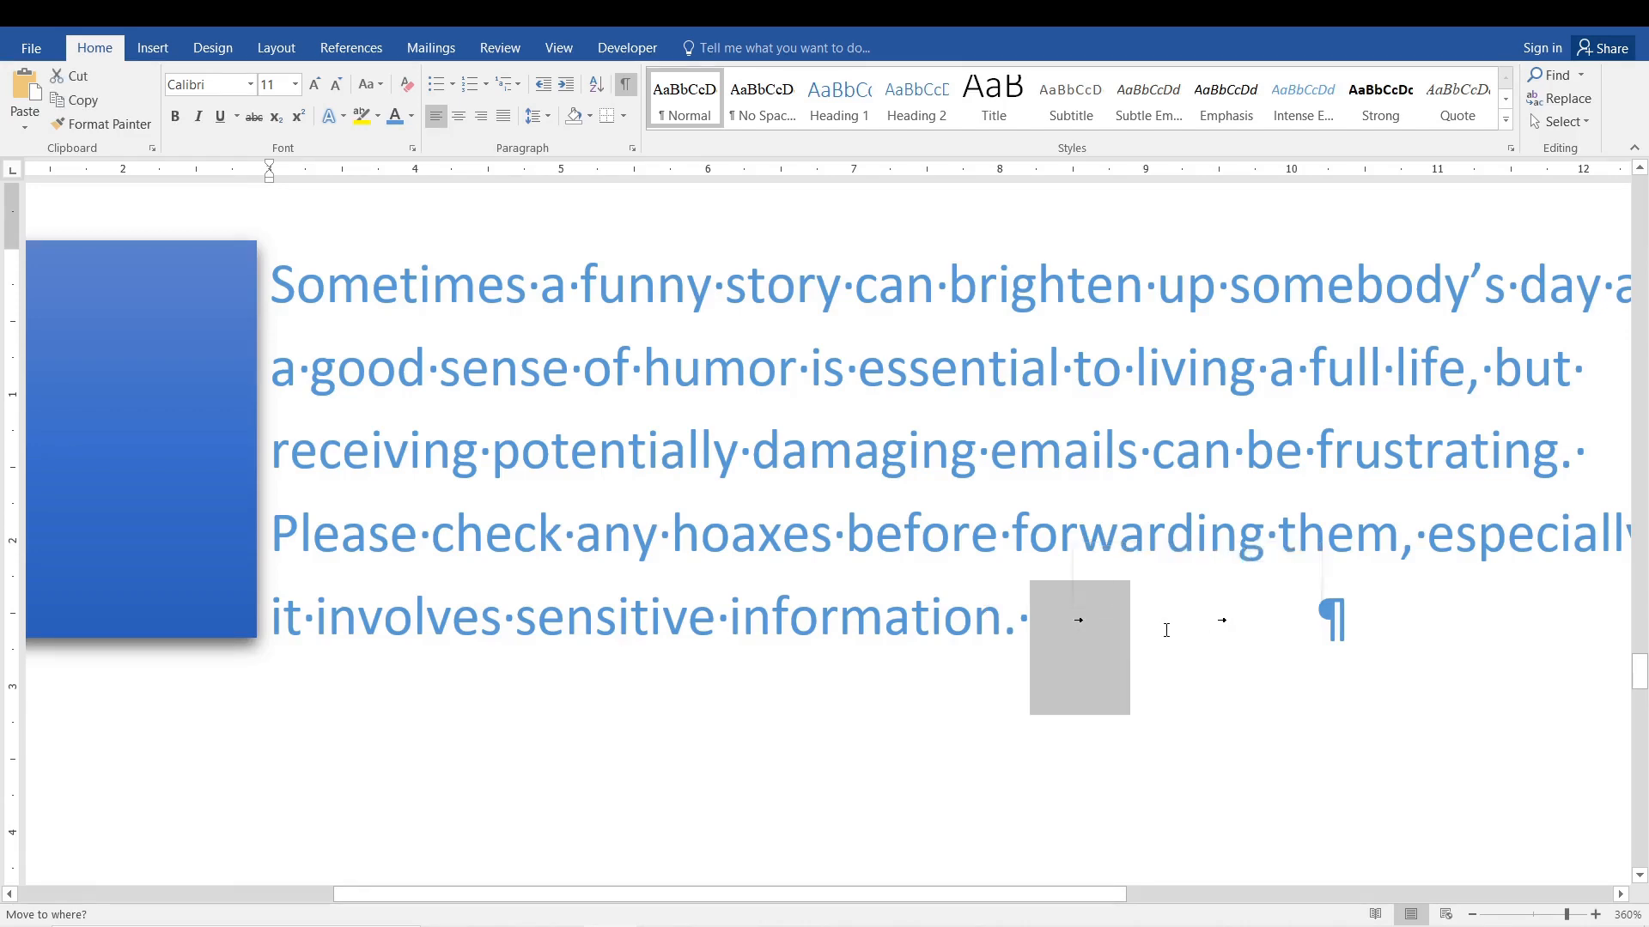
scroll(1084, 624, "up", 14)
left_click_drag(1176, 668, 1337, 631)
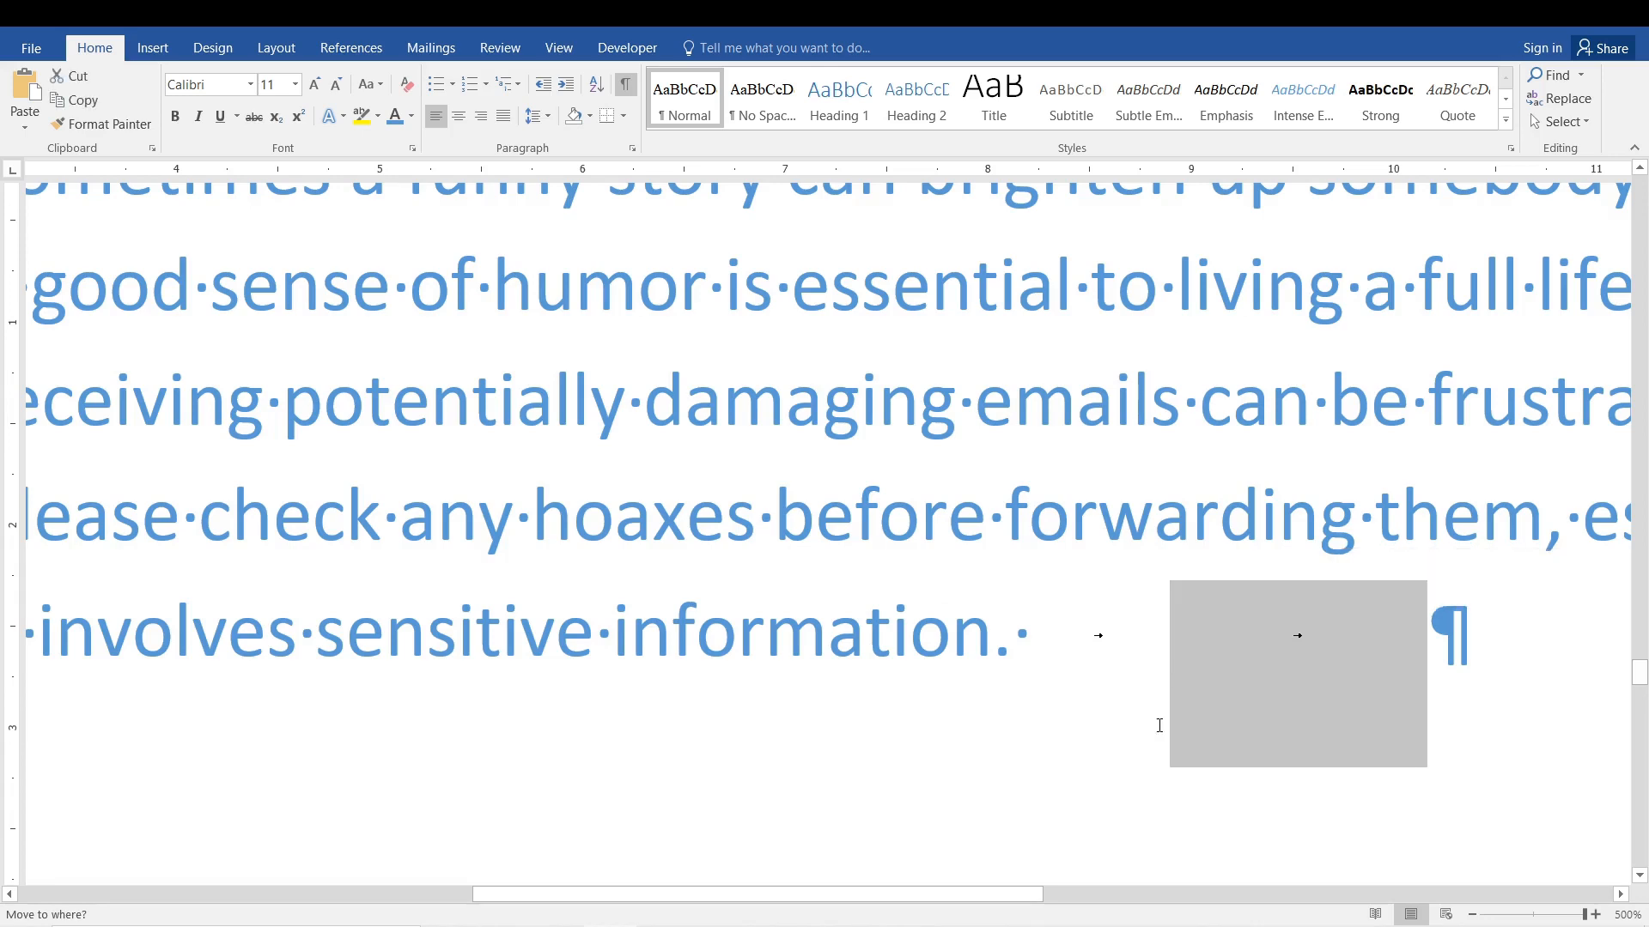
Delete both tabs and the trailing space after "information." at the end of the indented paragraph.
key("BackSpace")
key("BackSpace")
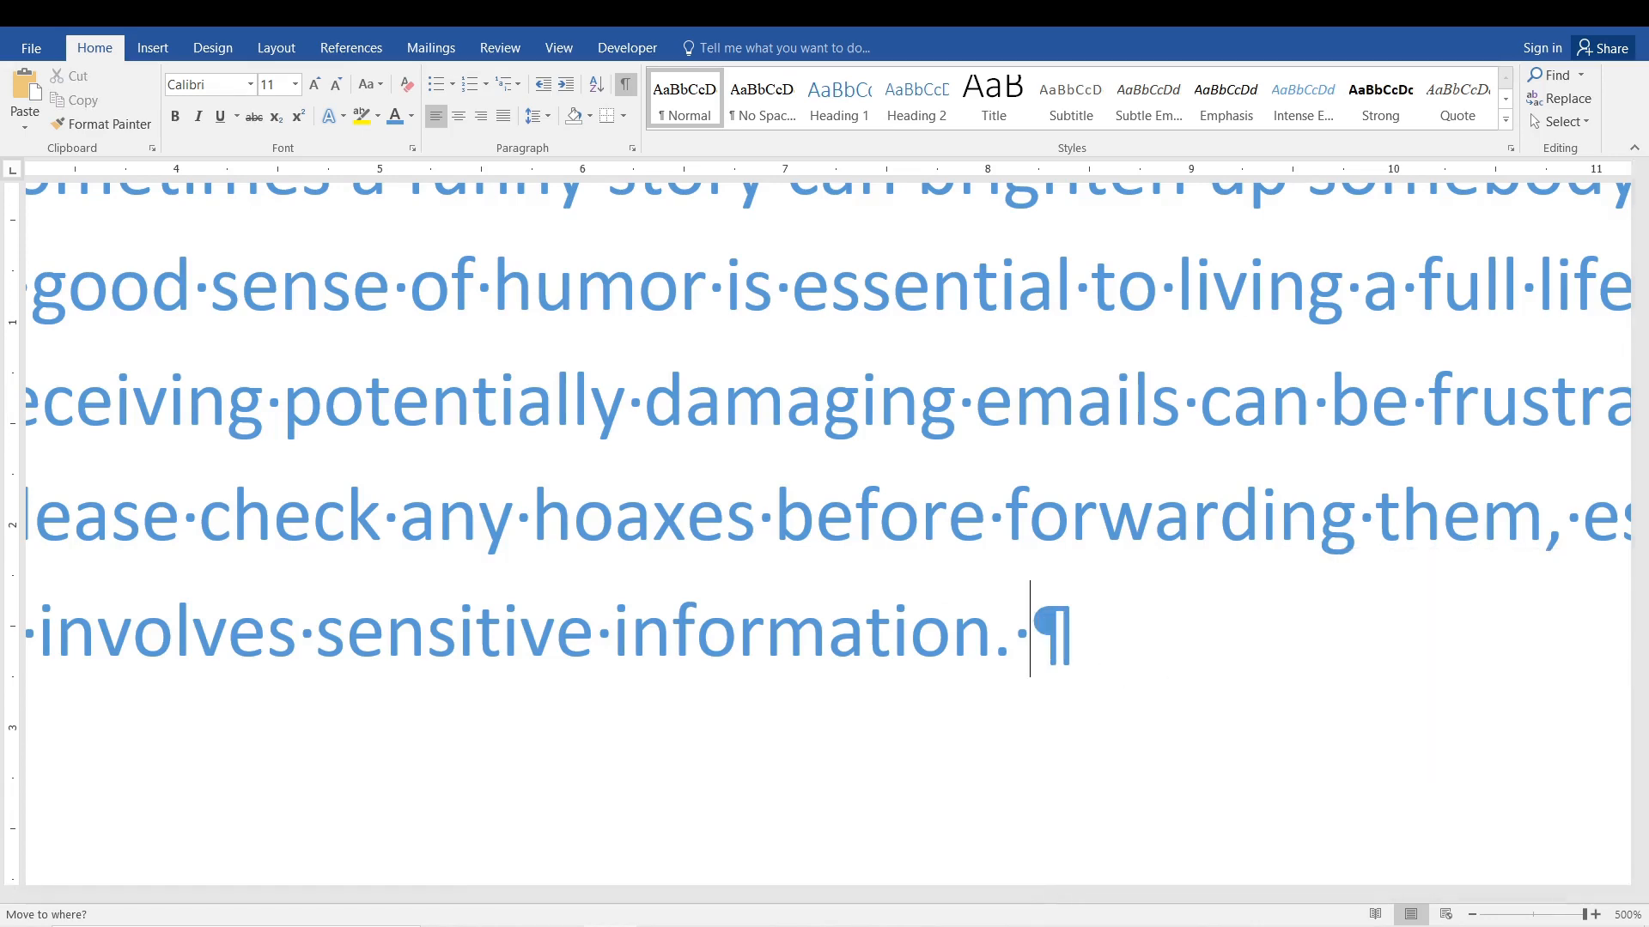
scroll(1095, 659, "down", 10)
scroll(1095, 659, "down", 20)
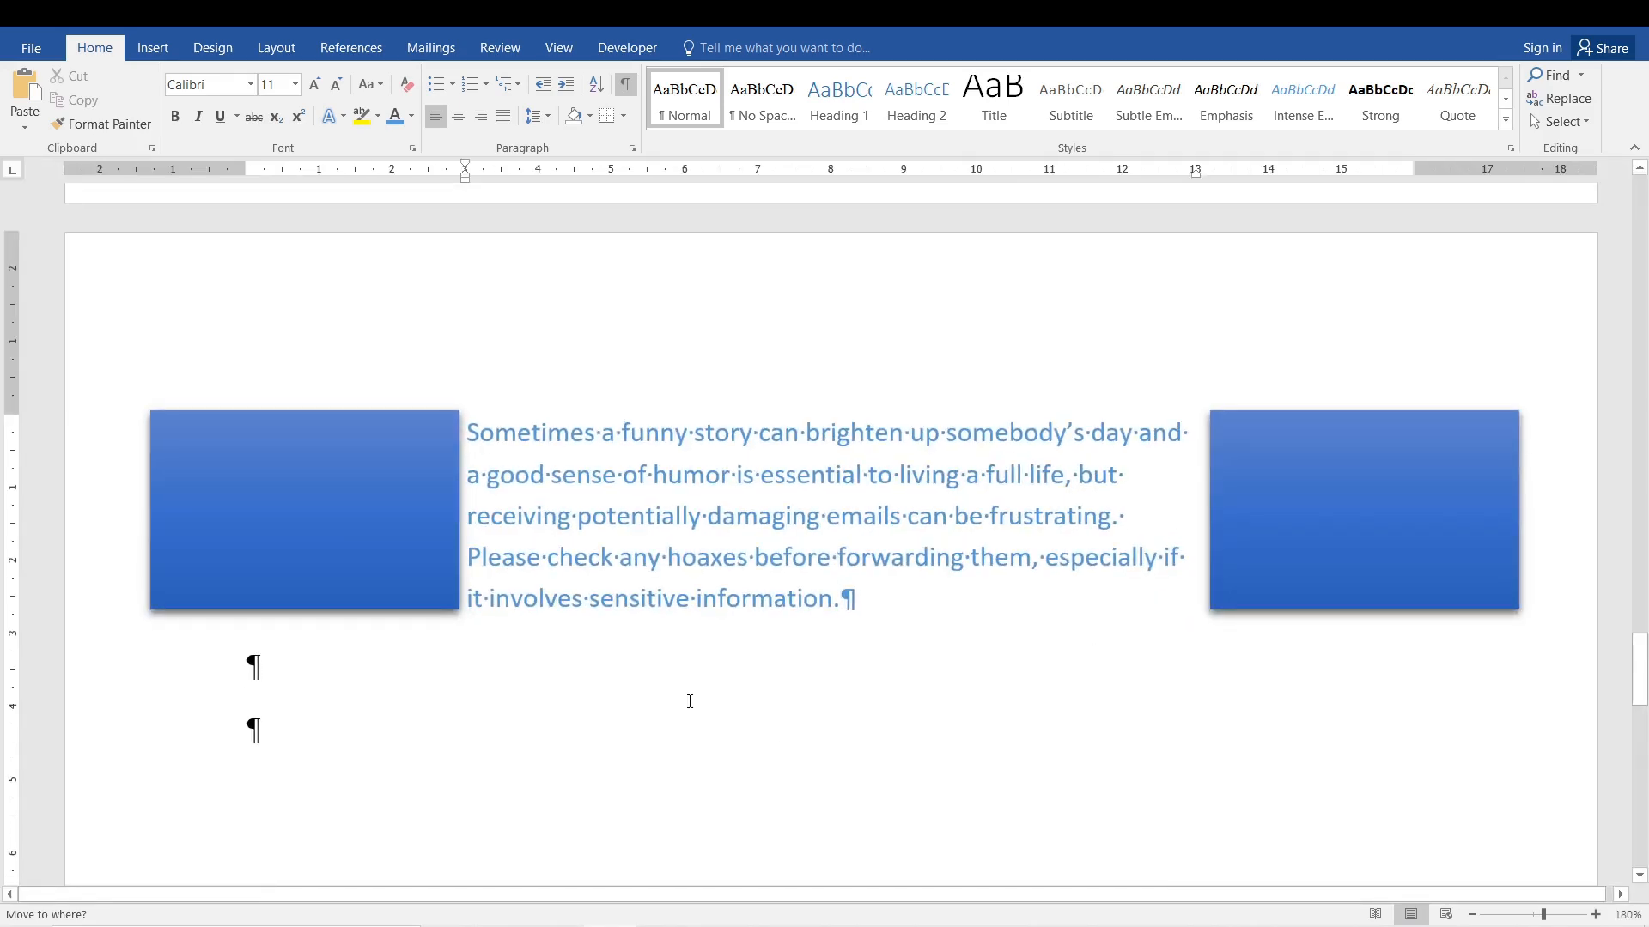
Add two more empty paragraphs below the indented paragraph.
left_click(278, 669)
key("Return")
key("Return")
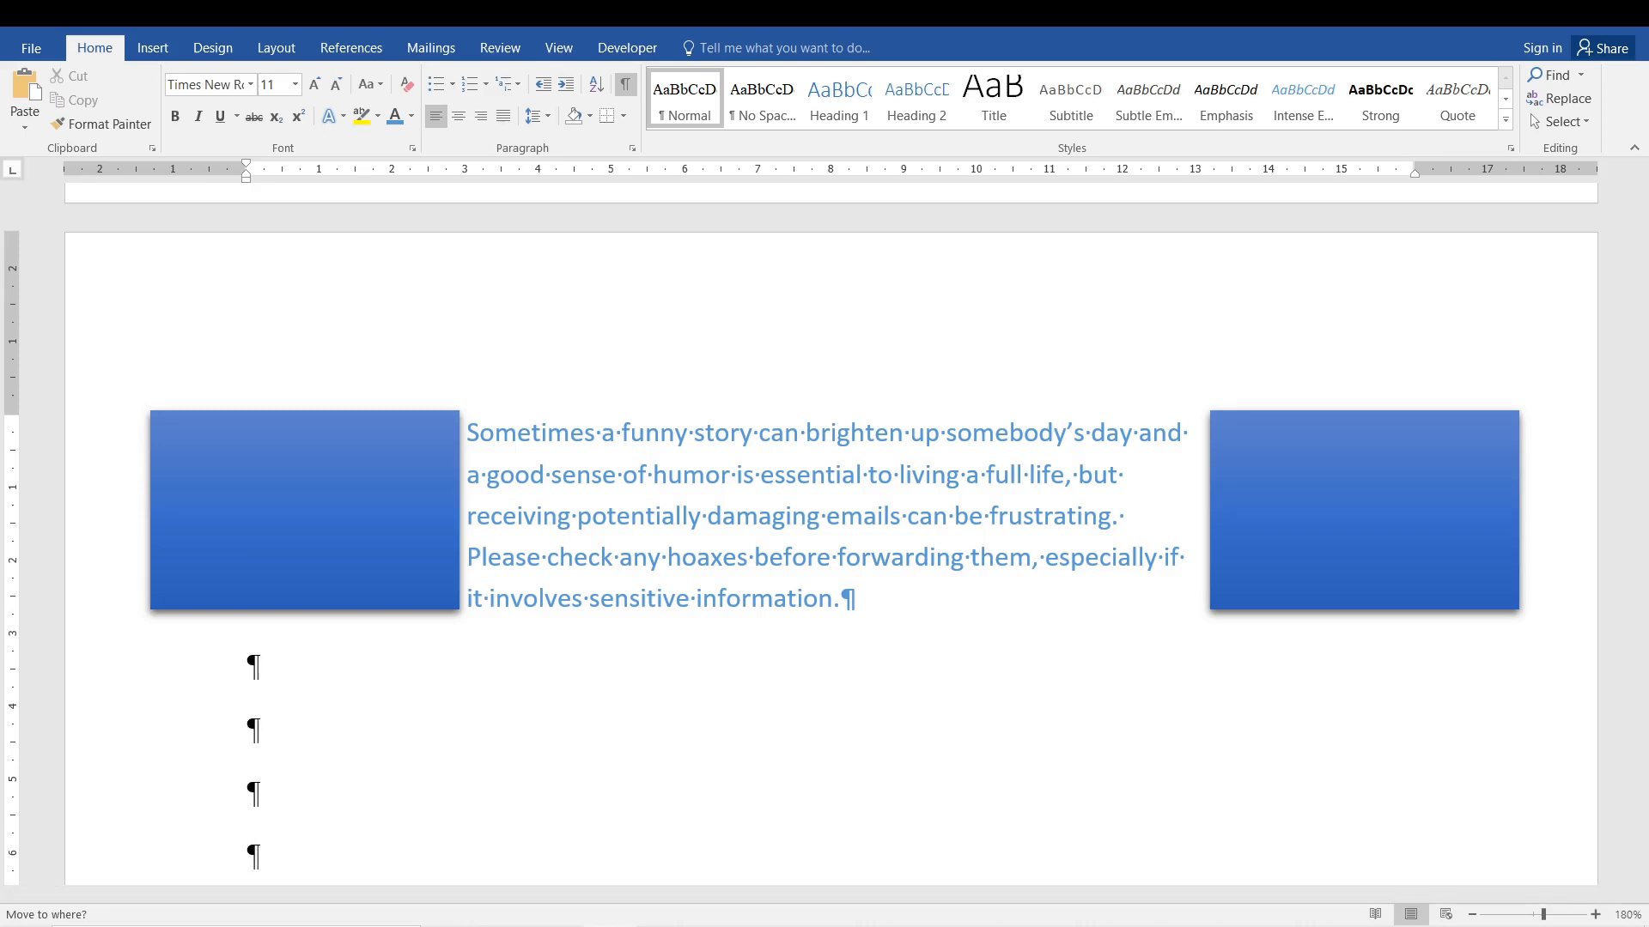
Delete all the empty paragraphs below the indented paragraph, and toggle the formatting marks off and on again.
key("BackSpace")
key("BackSpace")
key("BackSpace")
key("BackSpace")
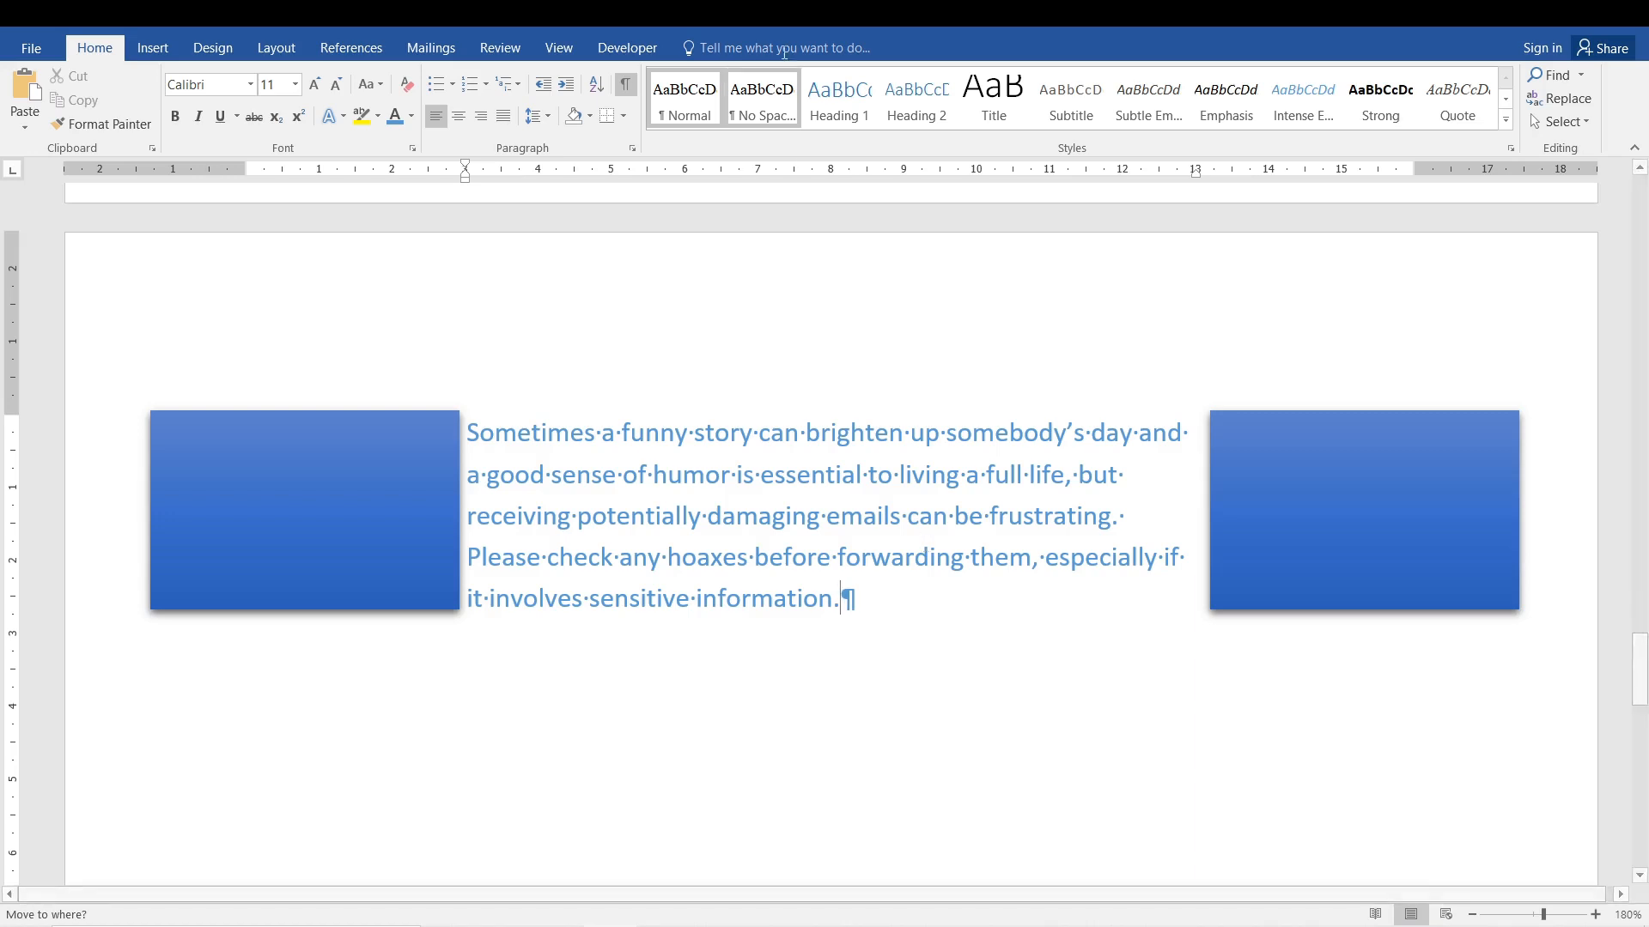
left_click(616, 90)
left_click(615, 89)
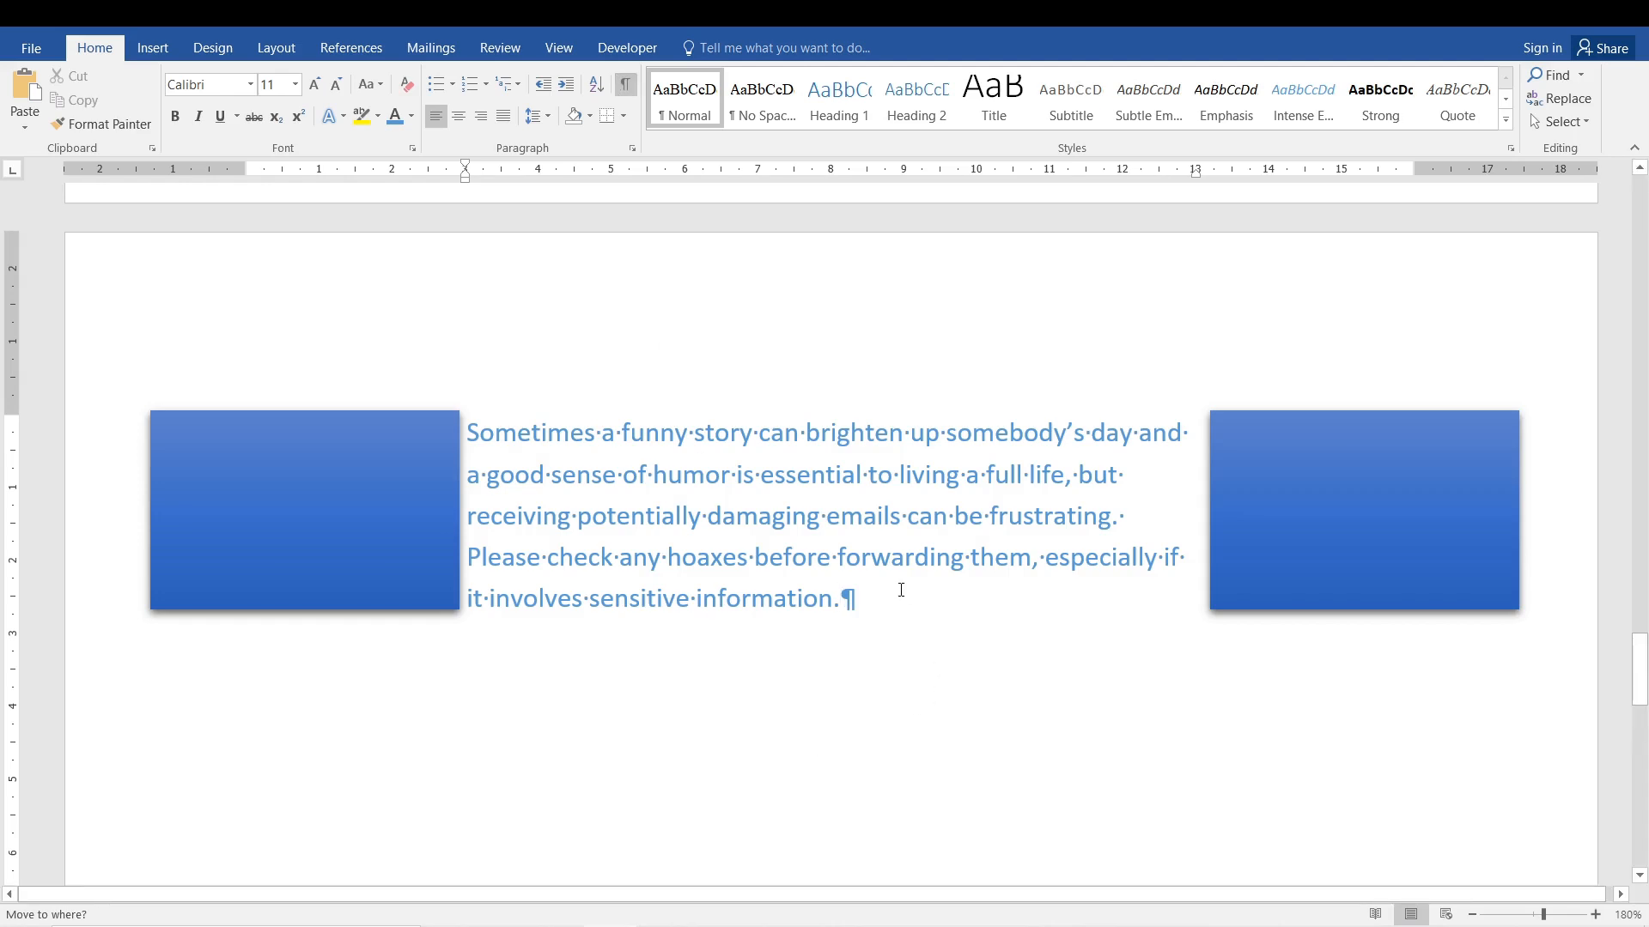
Insert a blank page after the indented paragraph and highlight the page break line below the text.
left_click(153, 47)
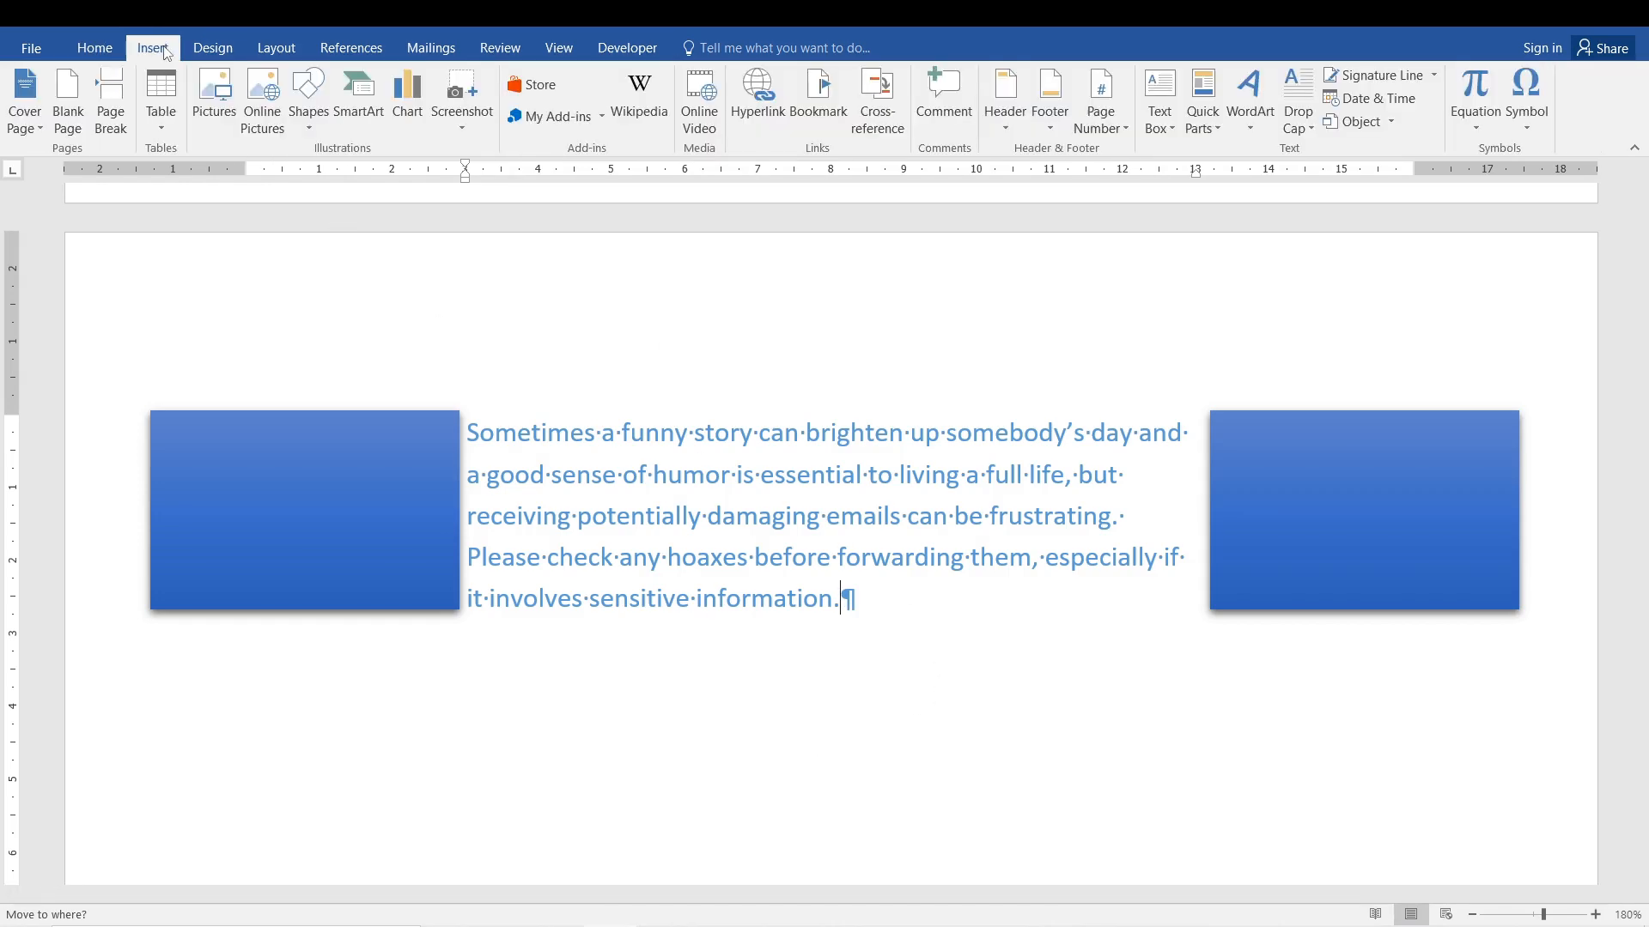
left_click(79, 129)
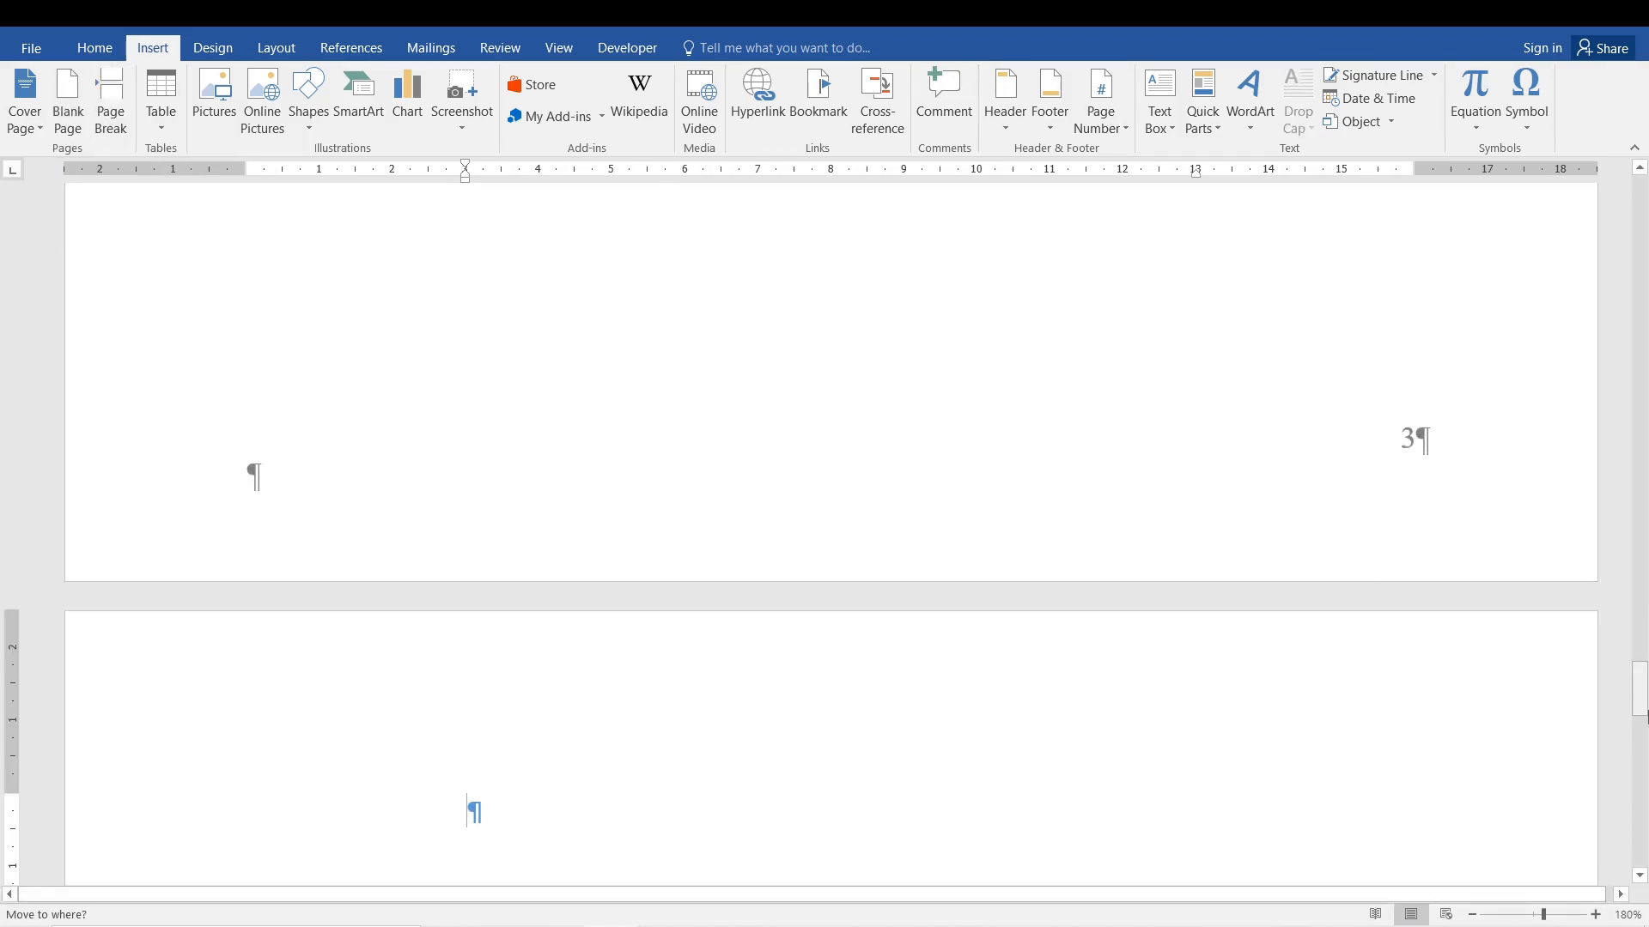
left_click_drag(1640, 689, 1640, 546)
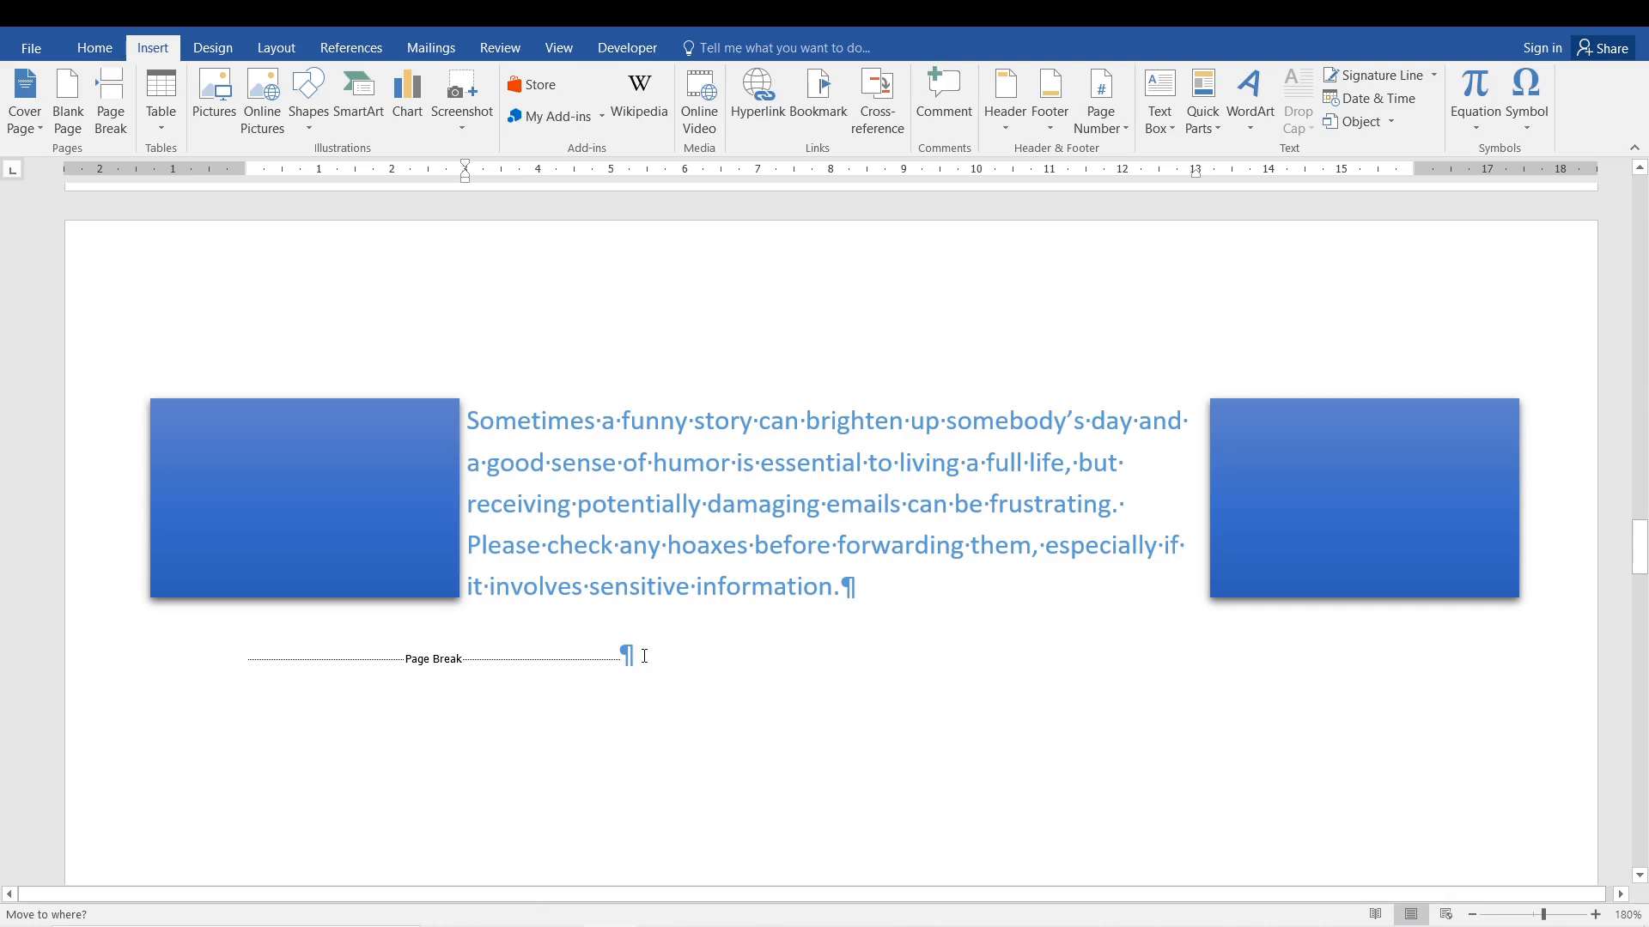
left_click_drag(644, 656, 310, 653)
left_click(891, 685)
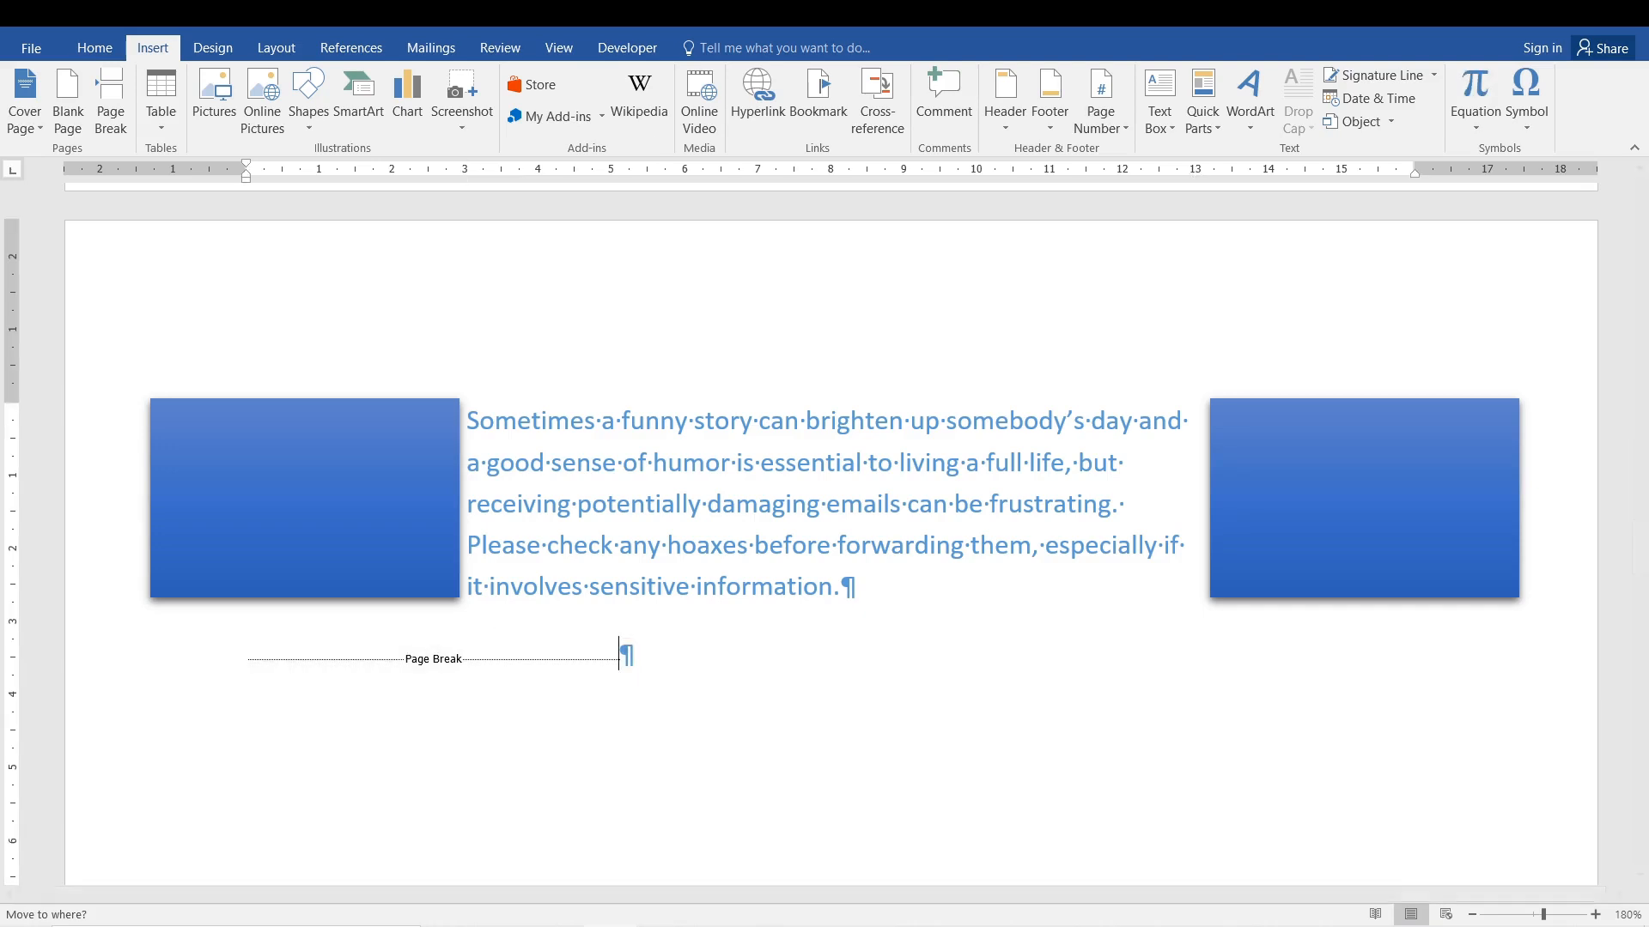
Hide the formatting marks and try to place the cursor in the empty area below the indented paragraph.
left_click(94, 48)
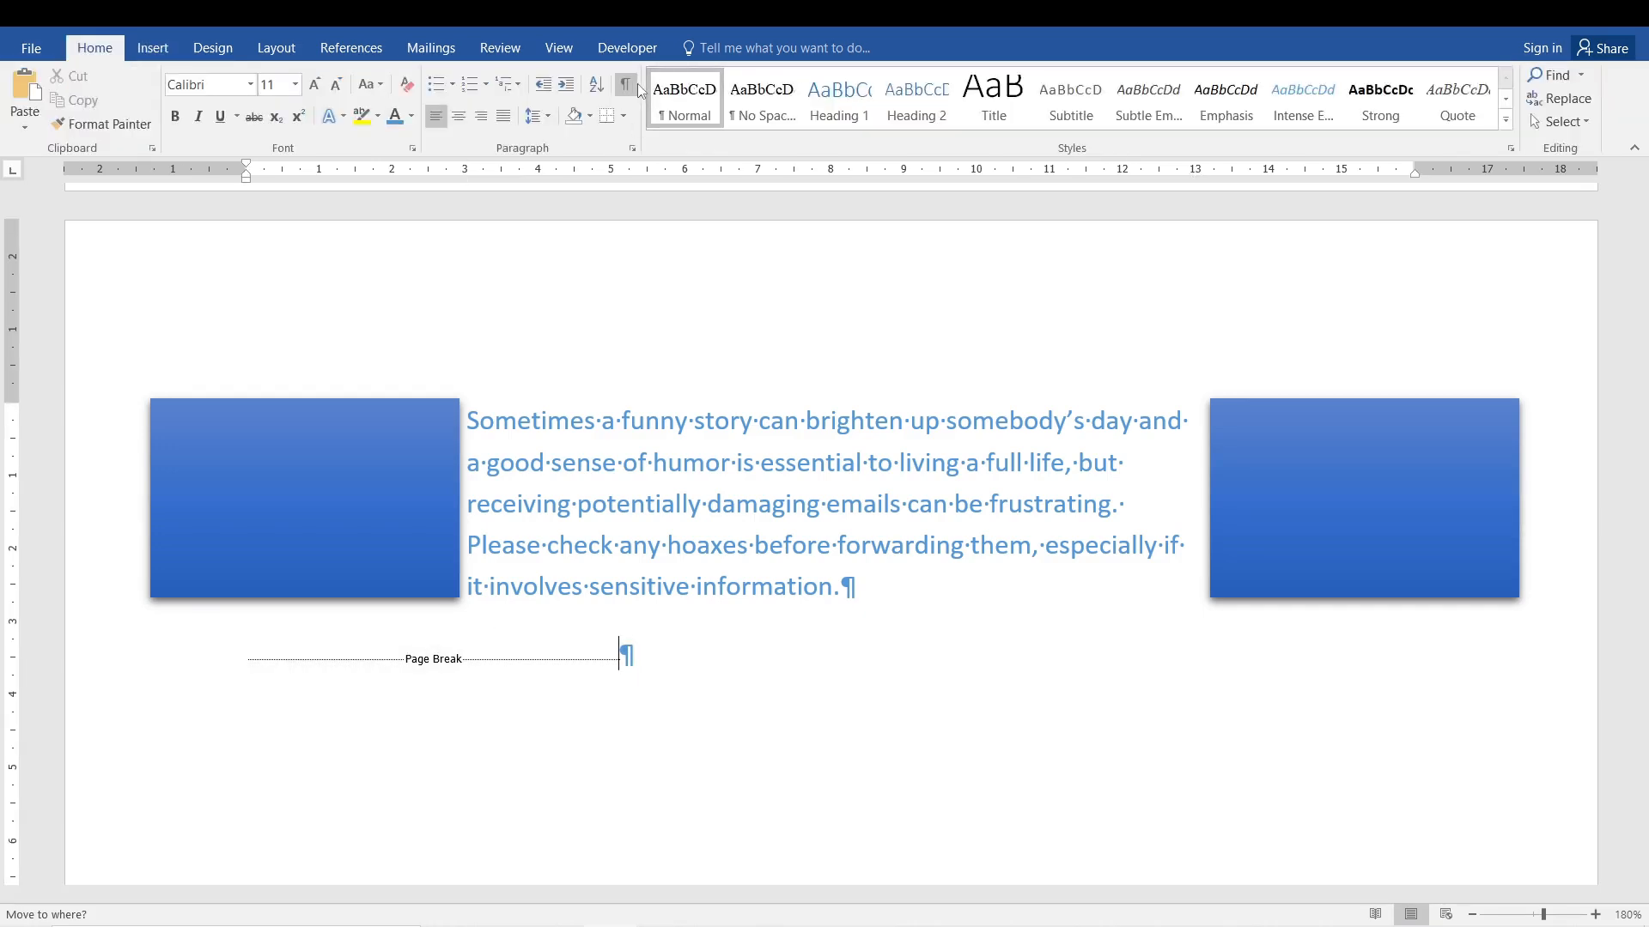
left_click(625, 84)
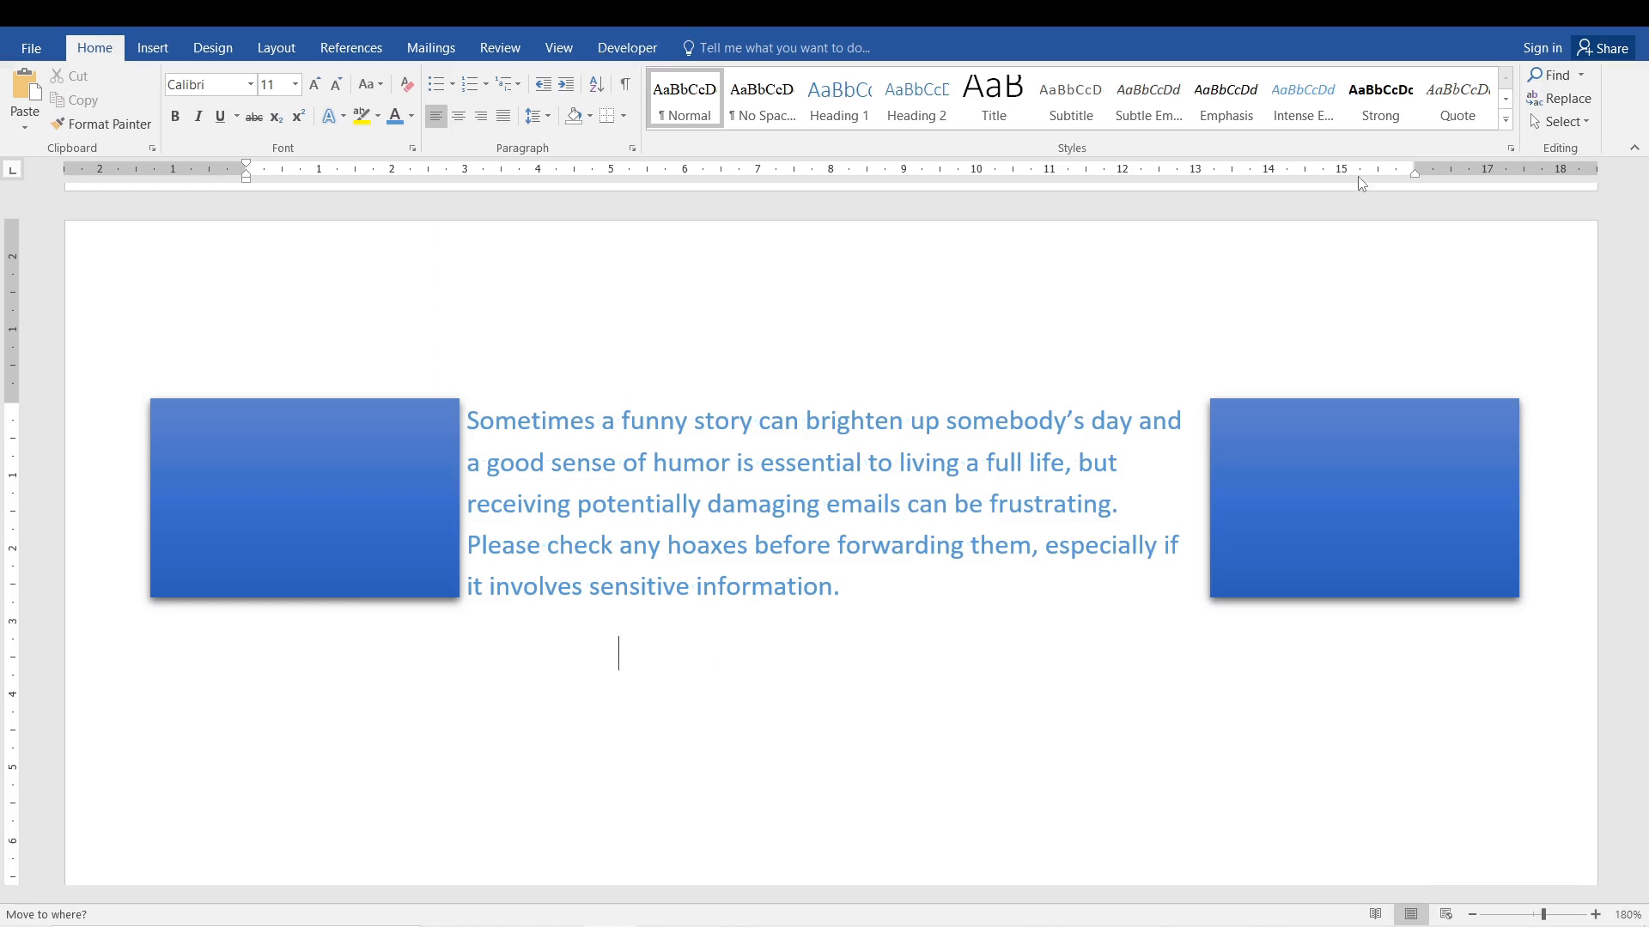
left_click_drag(1644, 541, 1644, 631)
scroll(1121, 623, "down", 10)
left_click(534, 566)
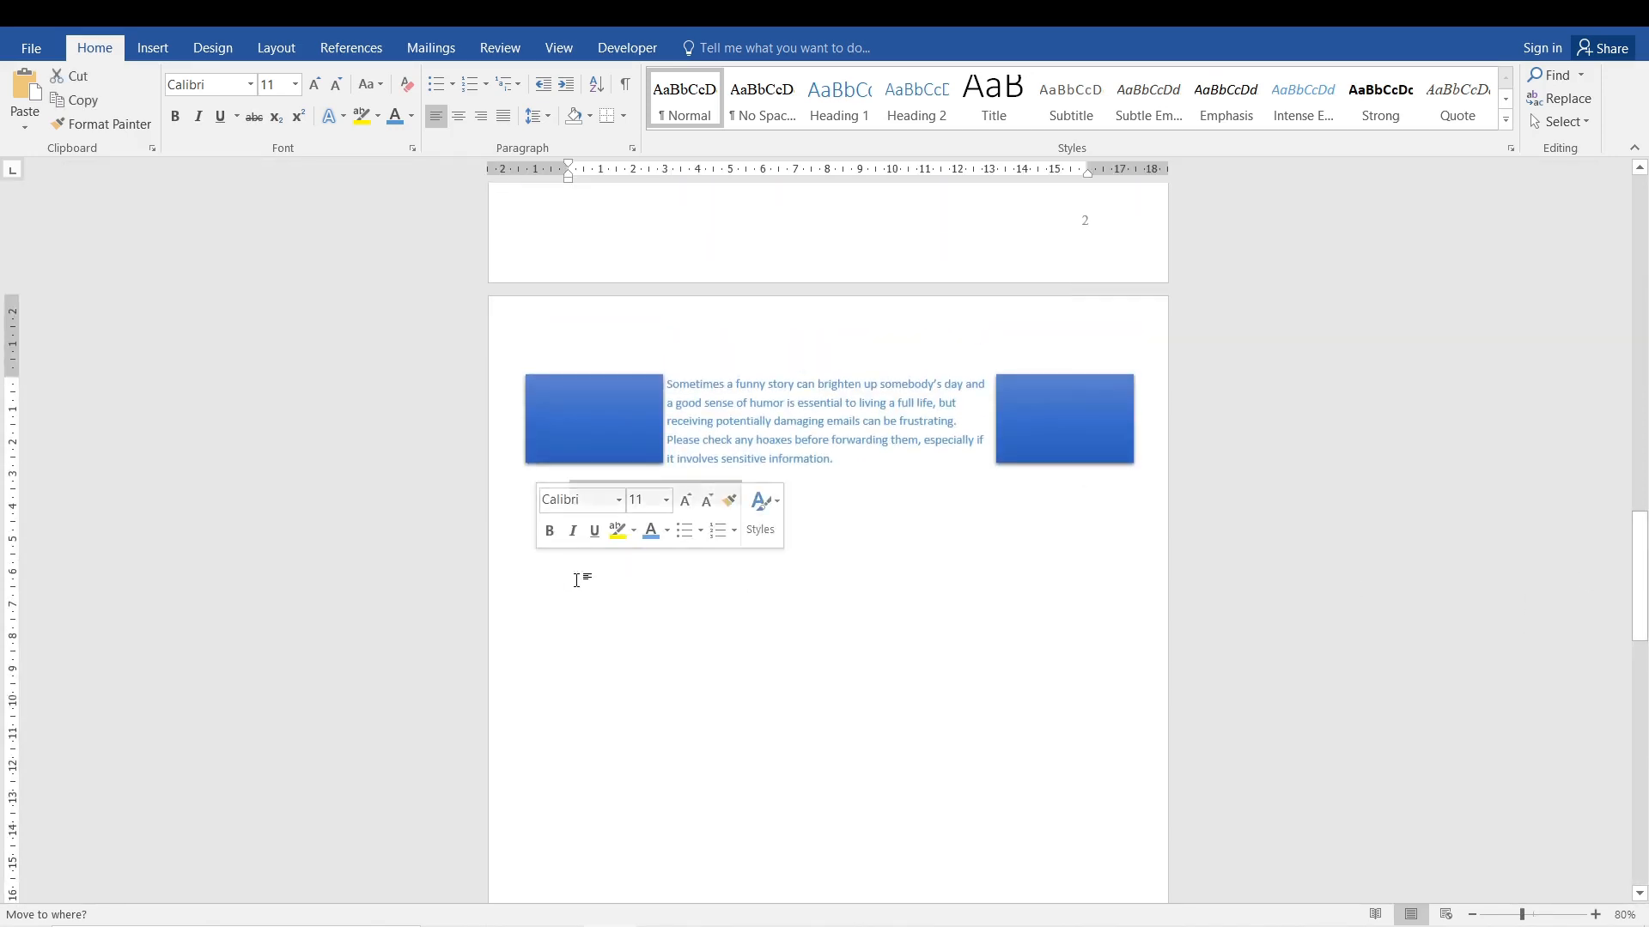
left_click(576, 580)
double_click(576, 581)
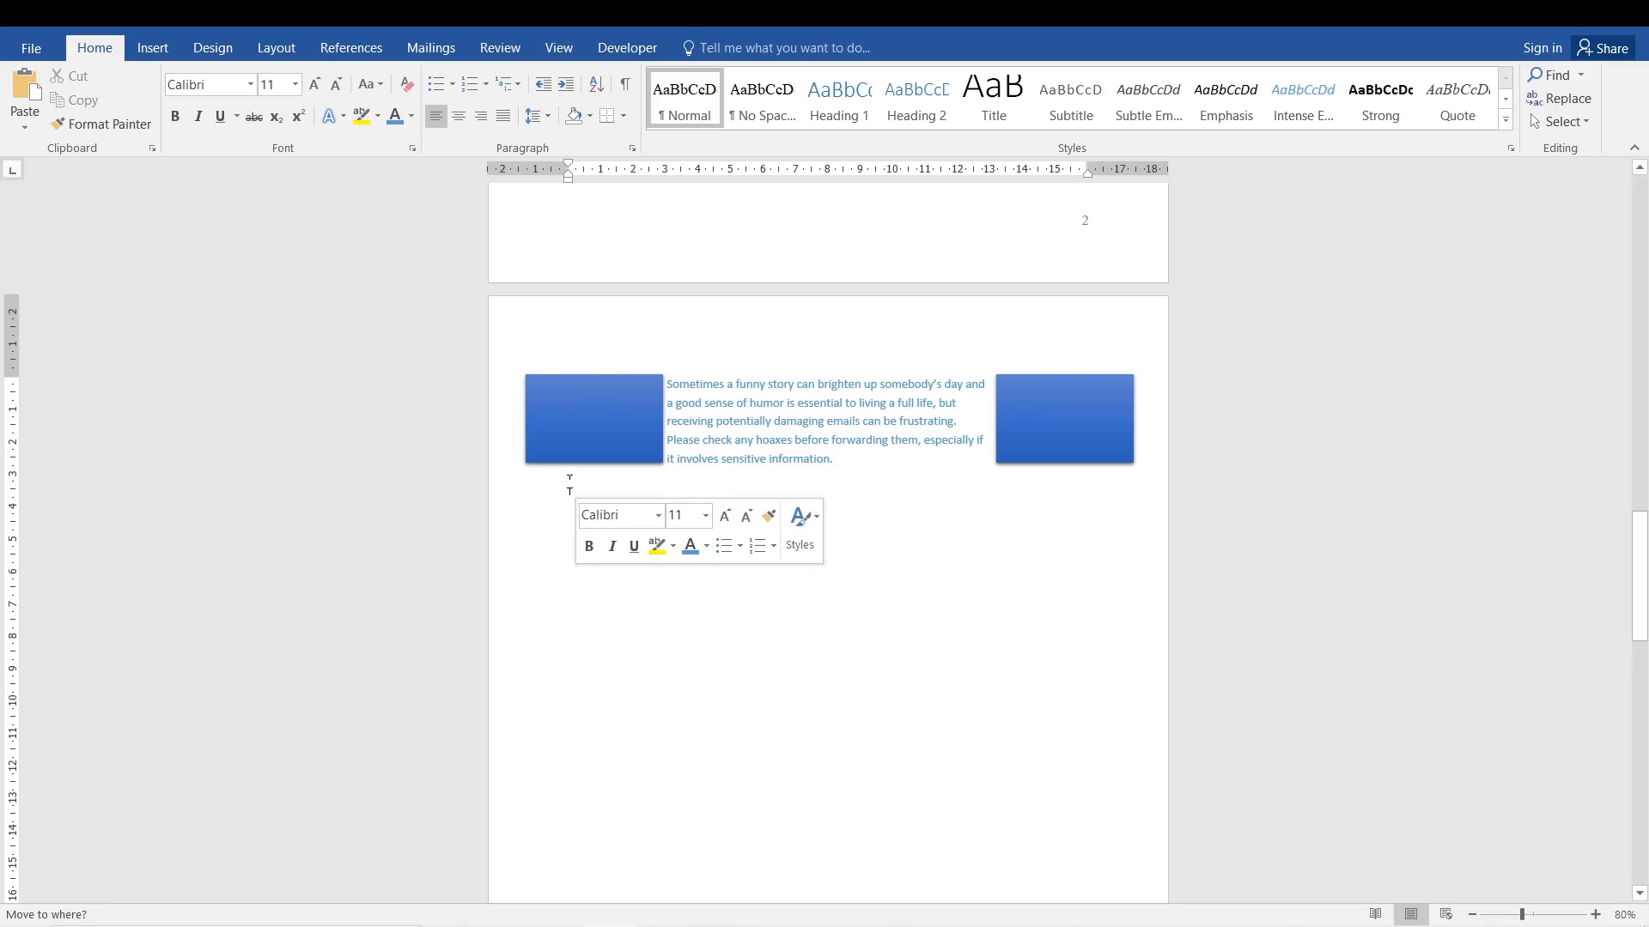
Try to enter the trial text "kjskjdfklj" on a new line below the indented paragraph, and remove it.
scroll(567, 478, "up", 5)
scroll(570, 481, "up", 3, "ctrl")
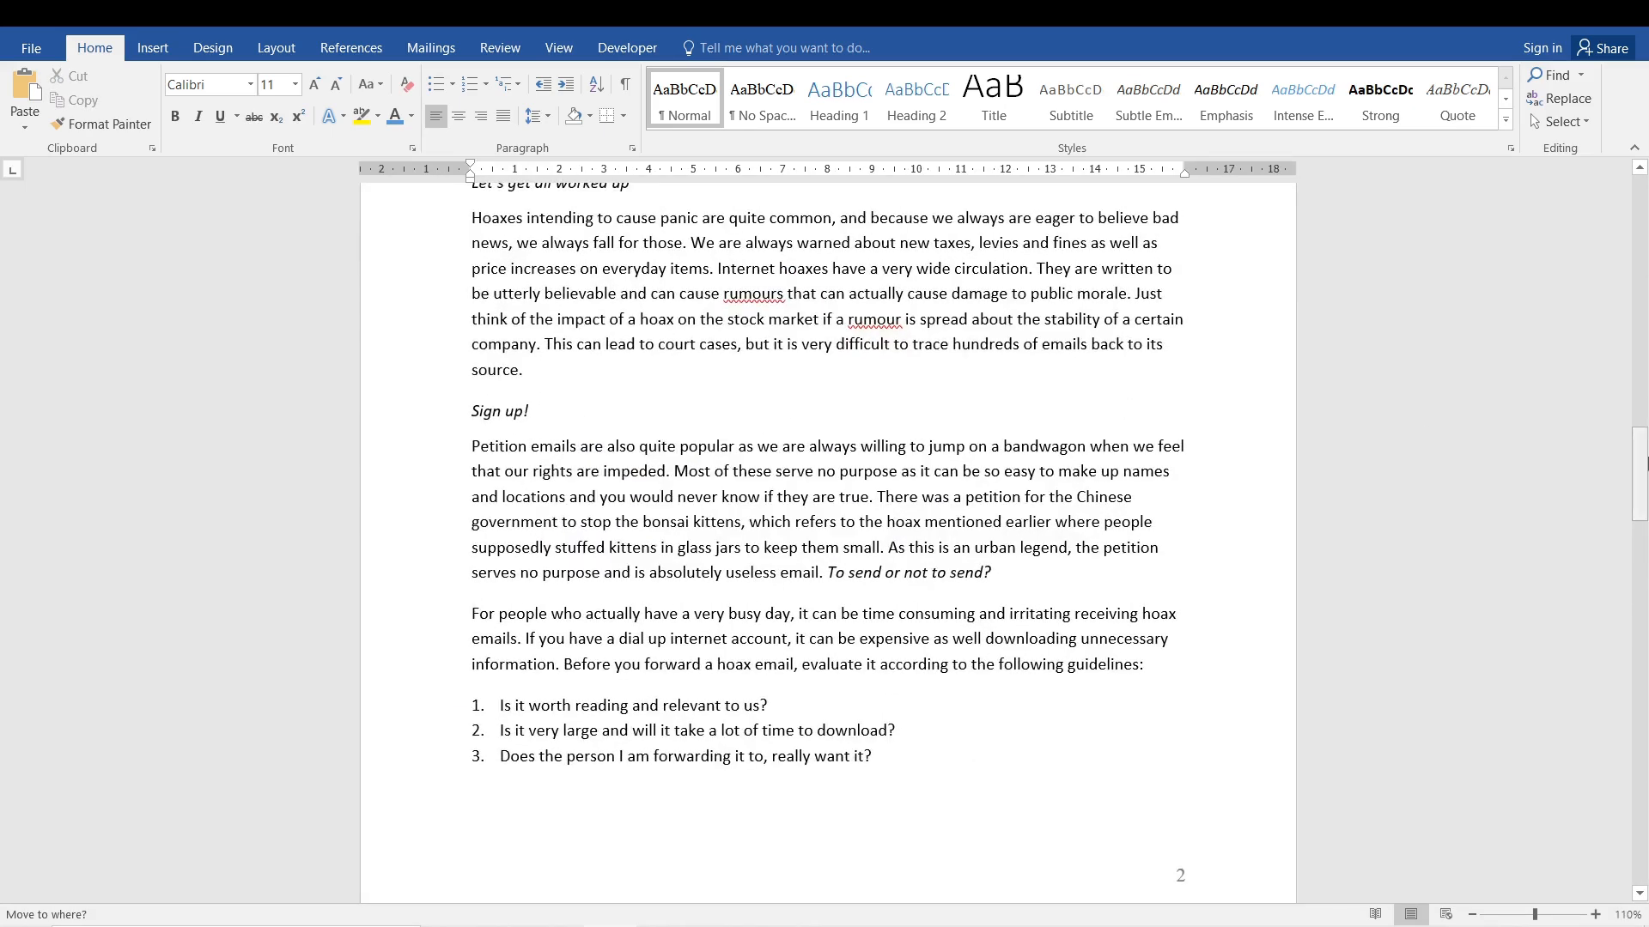
left_click_drag(1640, 472, 1646, 582)
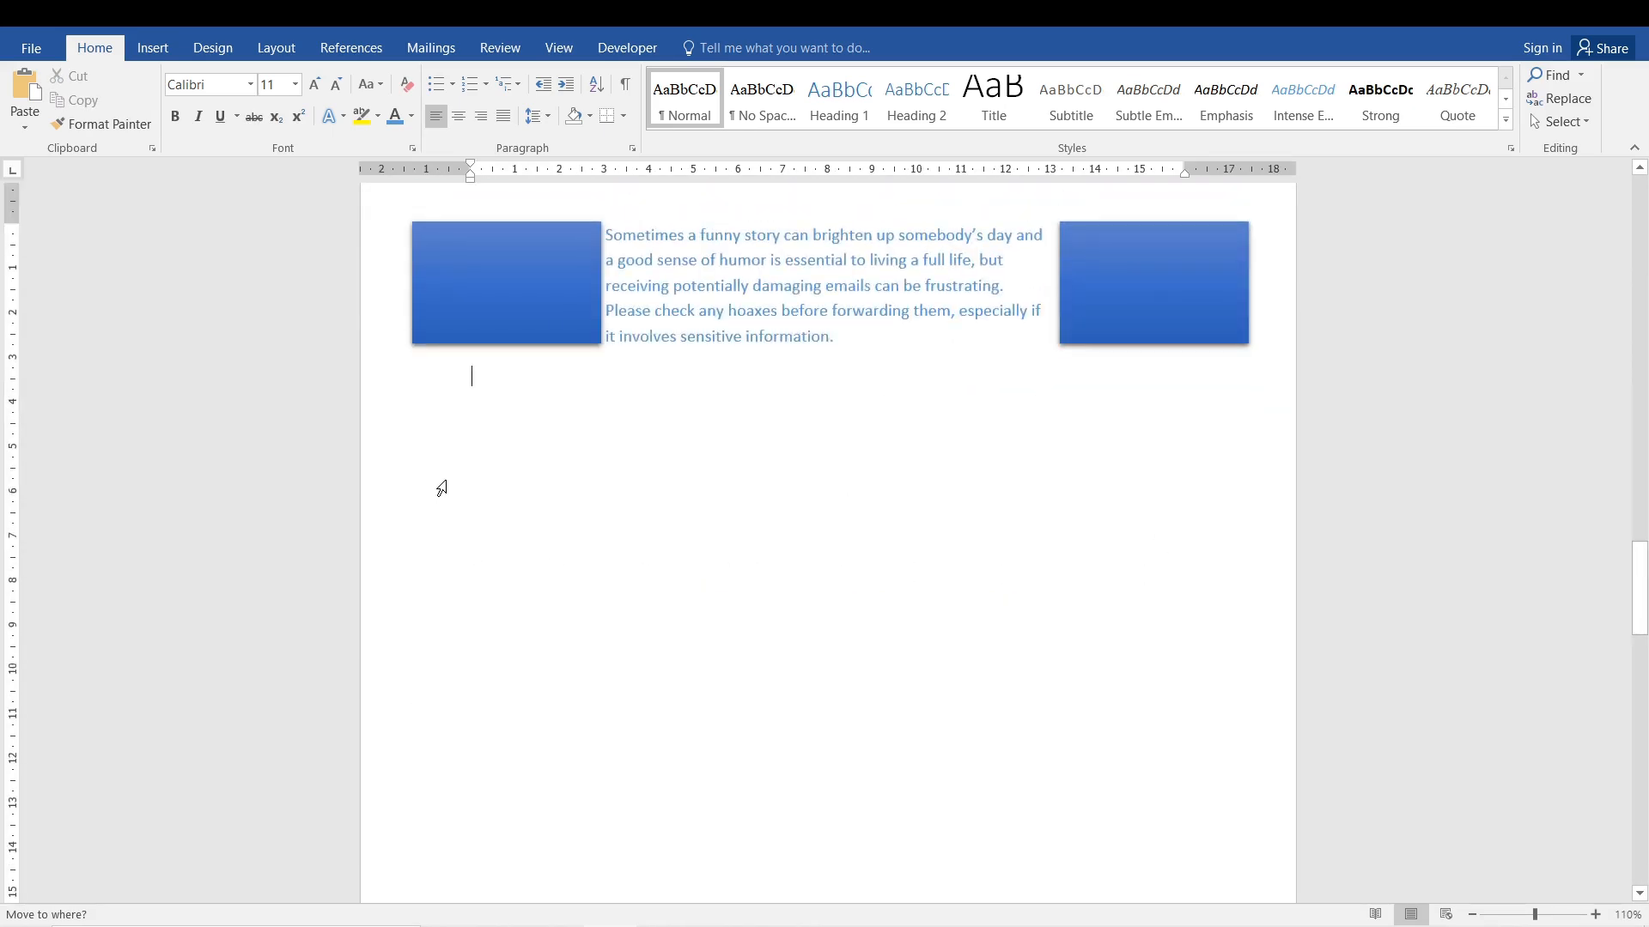
key("Return")
left_click(475, 511)
type("kjskjdfklj")
key("BackSpace")
key("BackSpace")
key("BackSpace")
key("BackSpace")
key("BackSpace")
key("BackSpace")
key("BackSpace")
key("BackSpace")
key("BackSpace")
key("BackSpace")
Show the formatting marks and highlight the page break line below the indented paragraph.
left_click(632, 74)
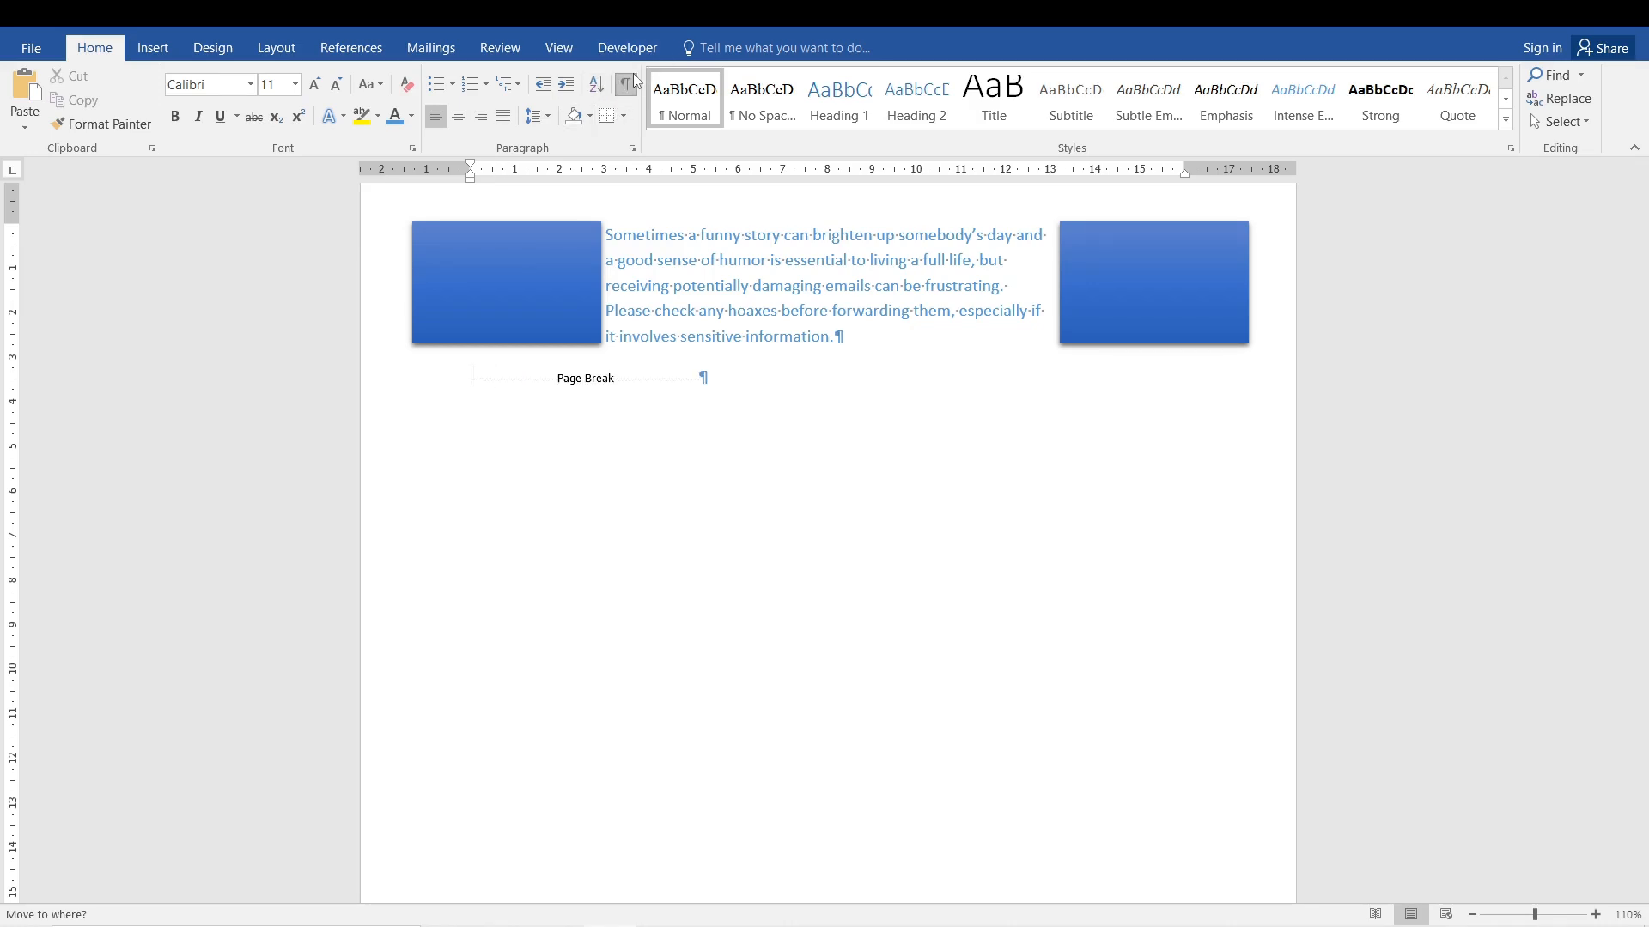
scroll(563, 435, "up", 14, "ctrl")
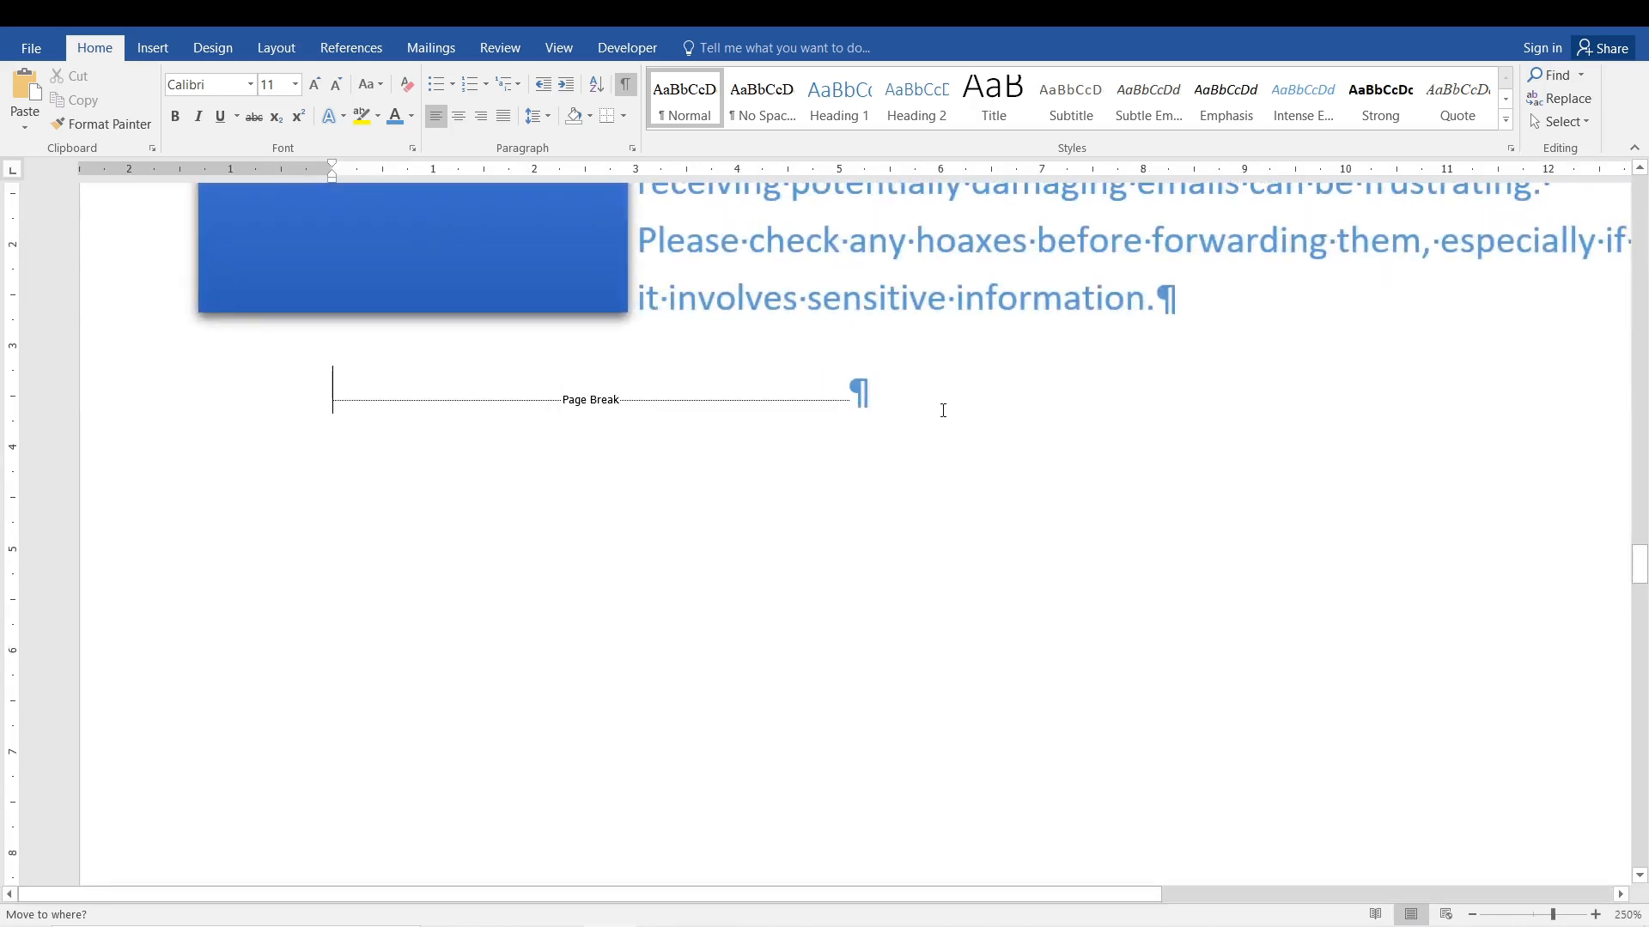
left_click(515, 401)
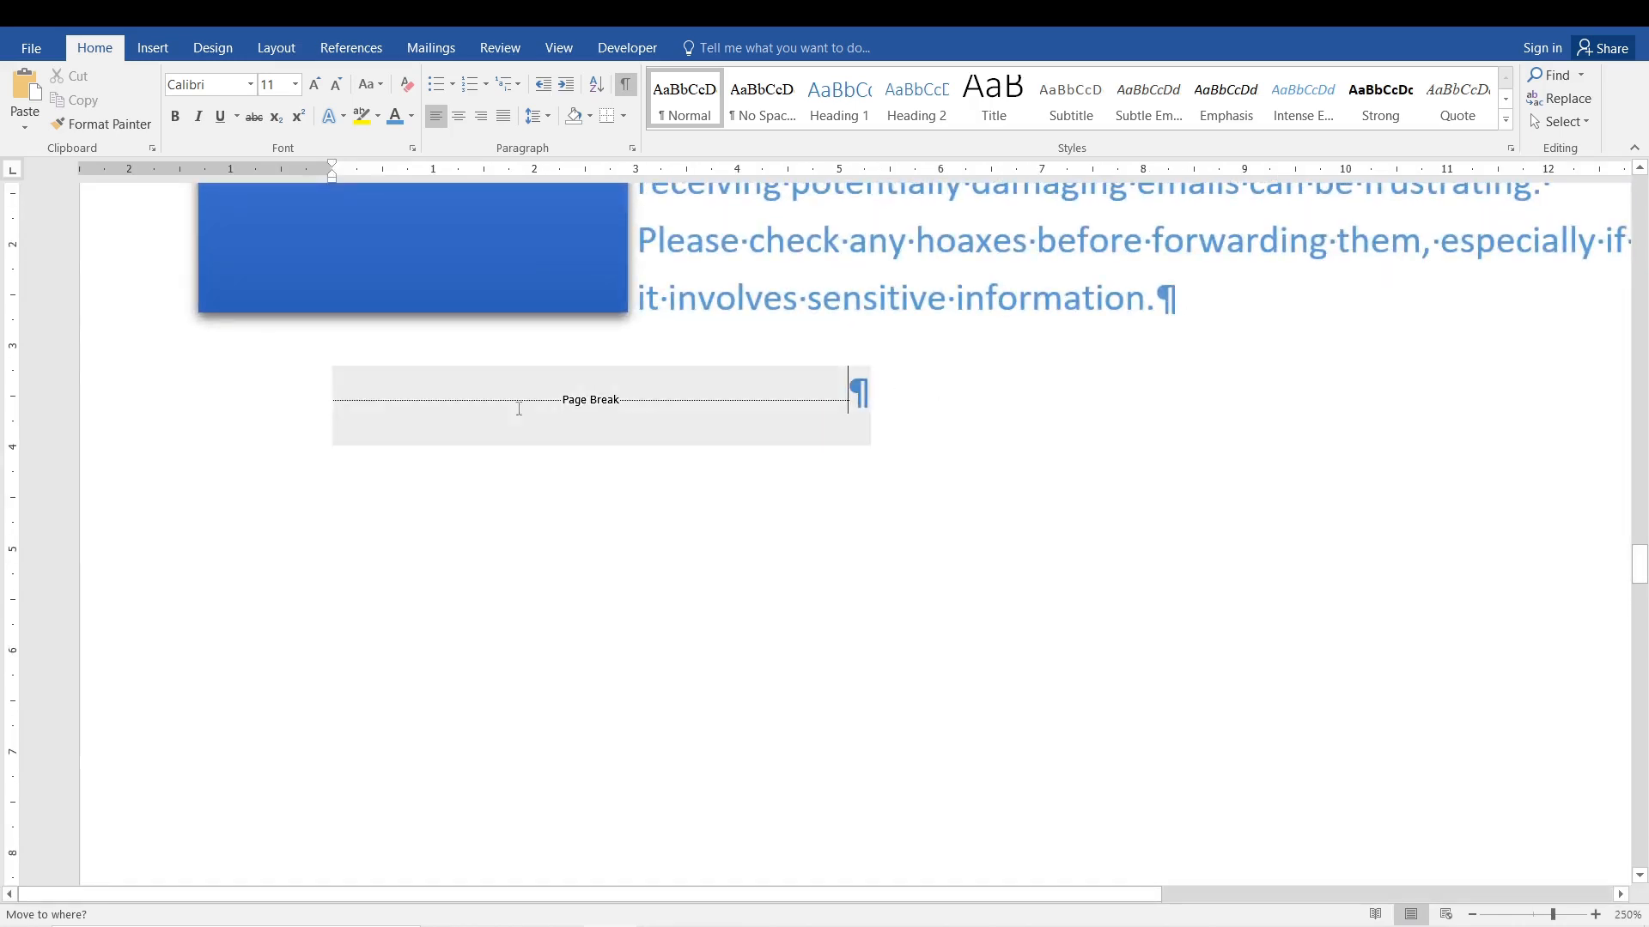
left_click(880, 421)
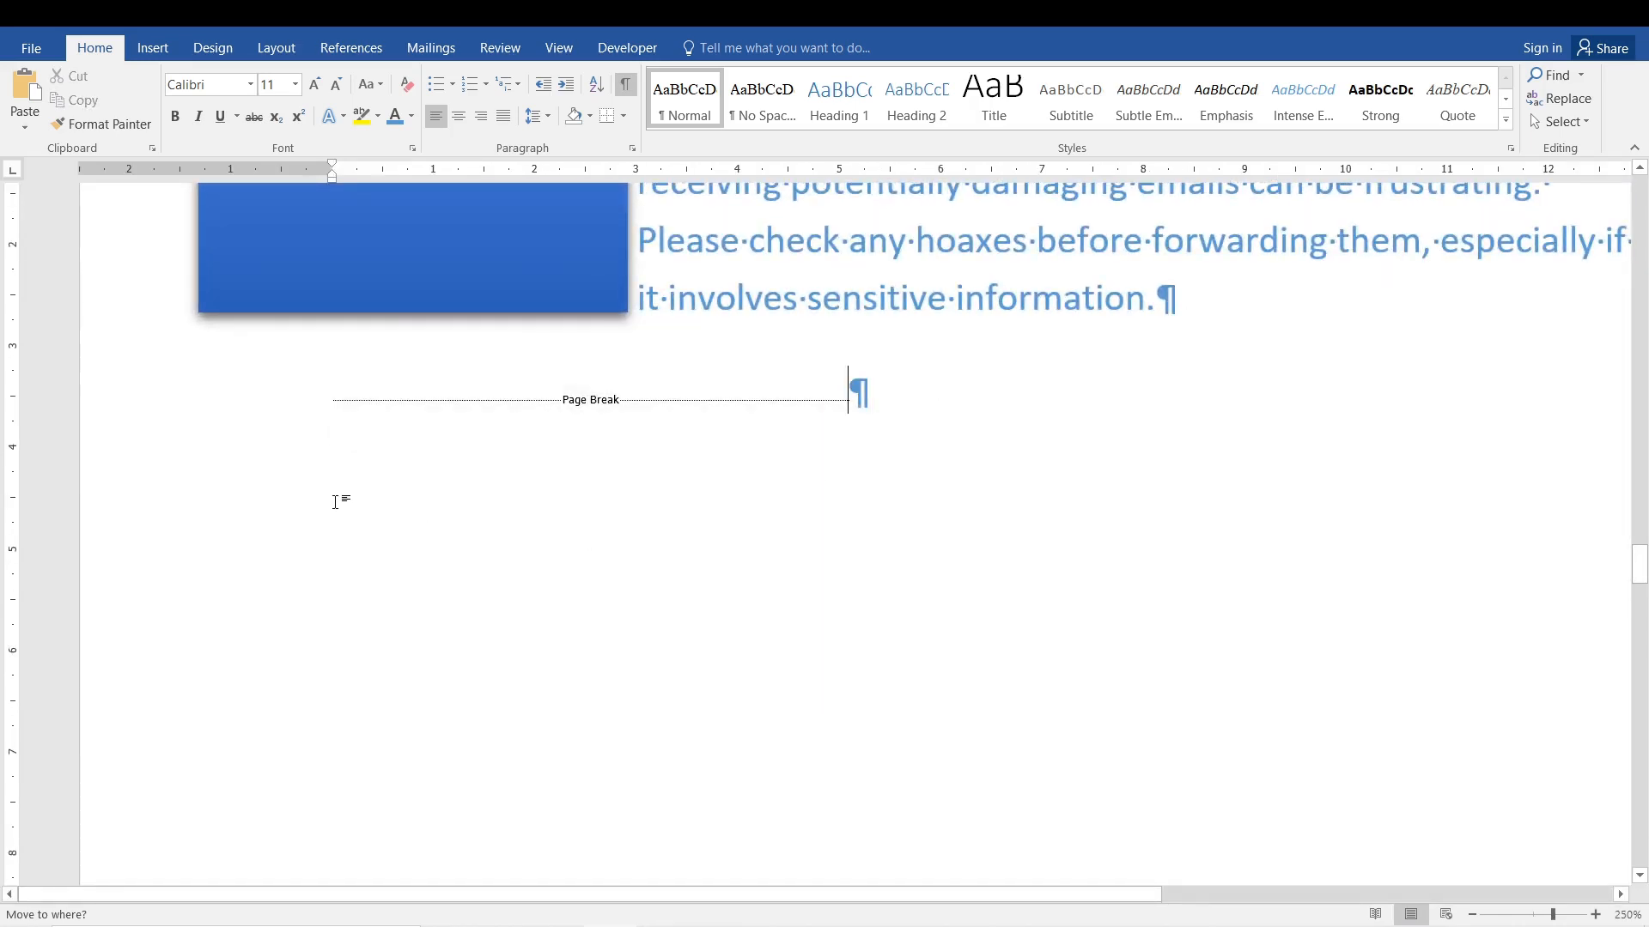
Enter the trial letter "a" after the page break and delete it.
left_click_drag(335, 502, 928, 416)
left_click(885, 404)
type("a")
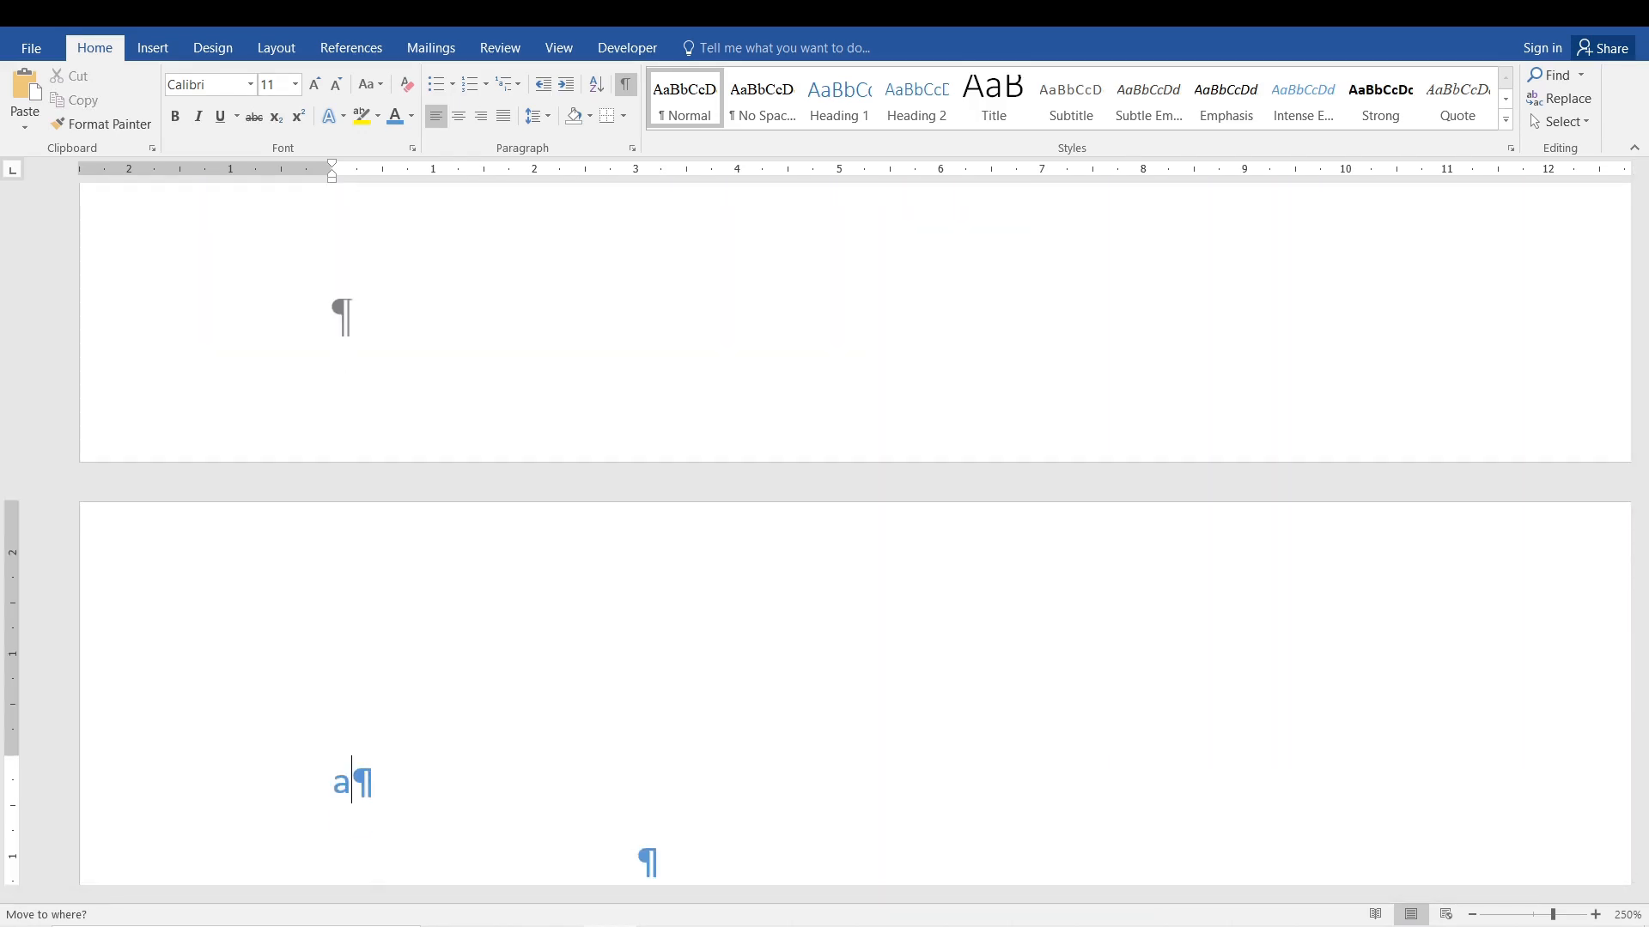
key("BackSpace")
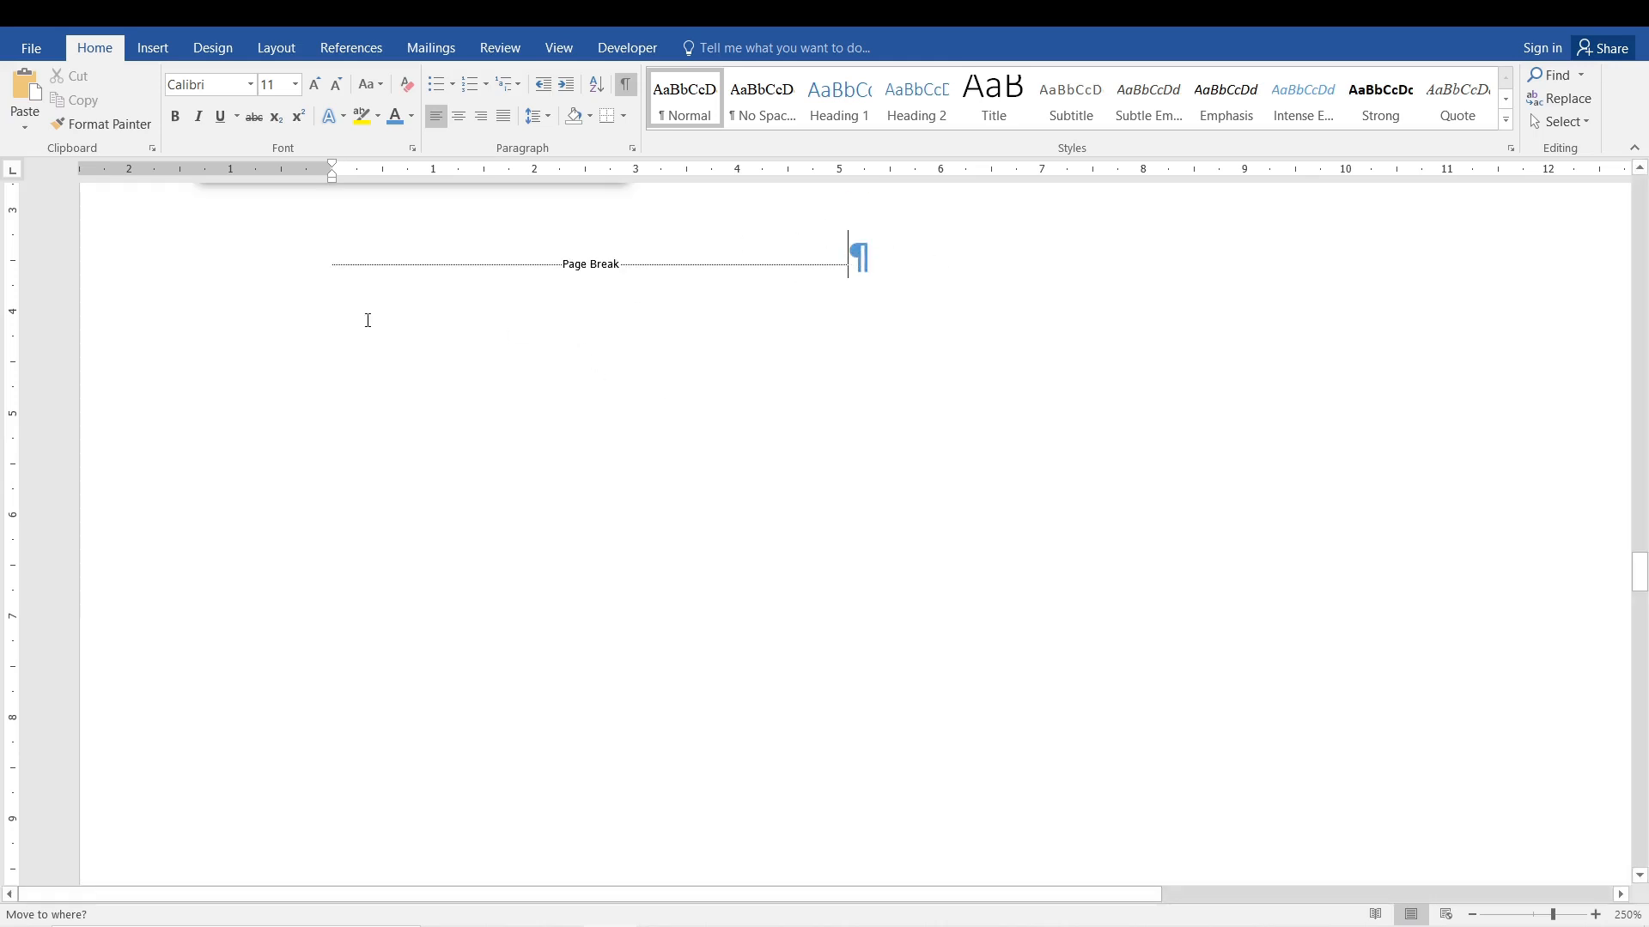
Try to place the cursor in the blank area below the page break line.
triple_click(329, 367)
left_click(401, 590)
left_click_drag(1640, 591, 1640, 575)
triple_click(691, 505)
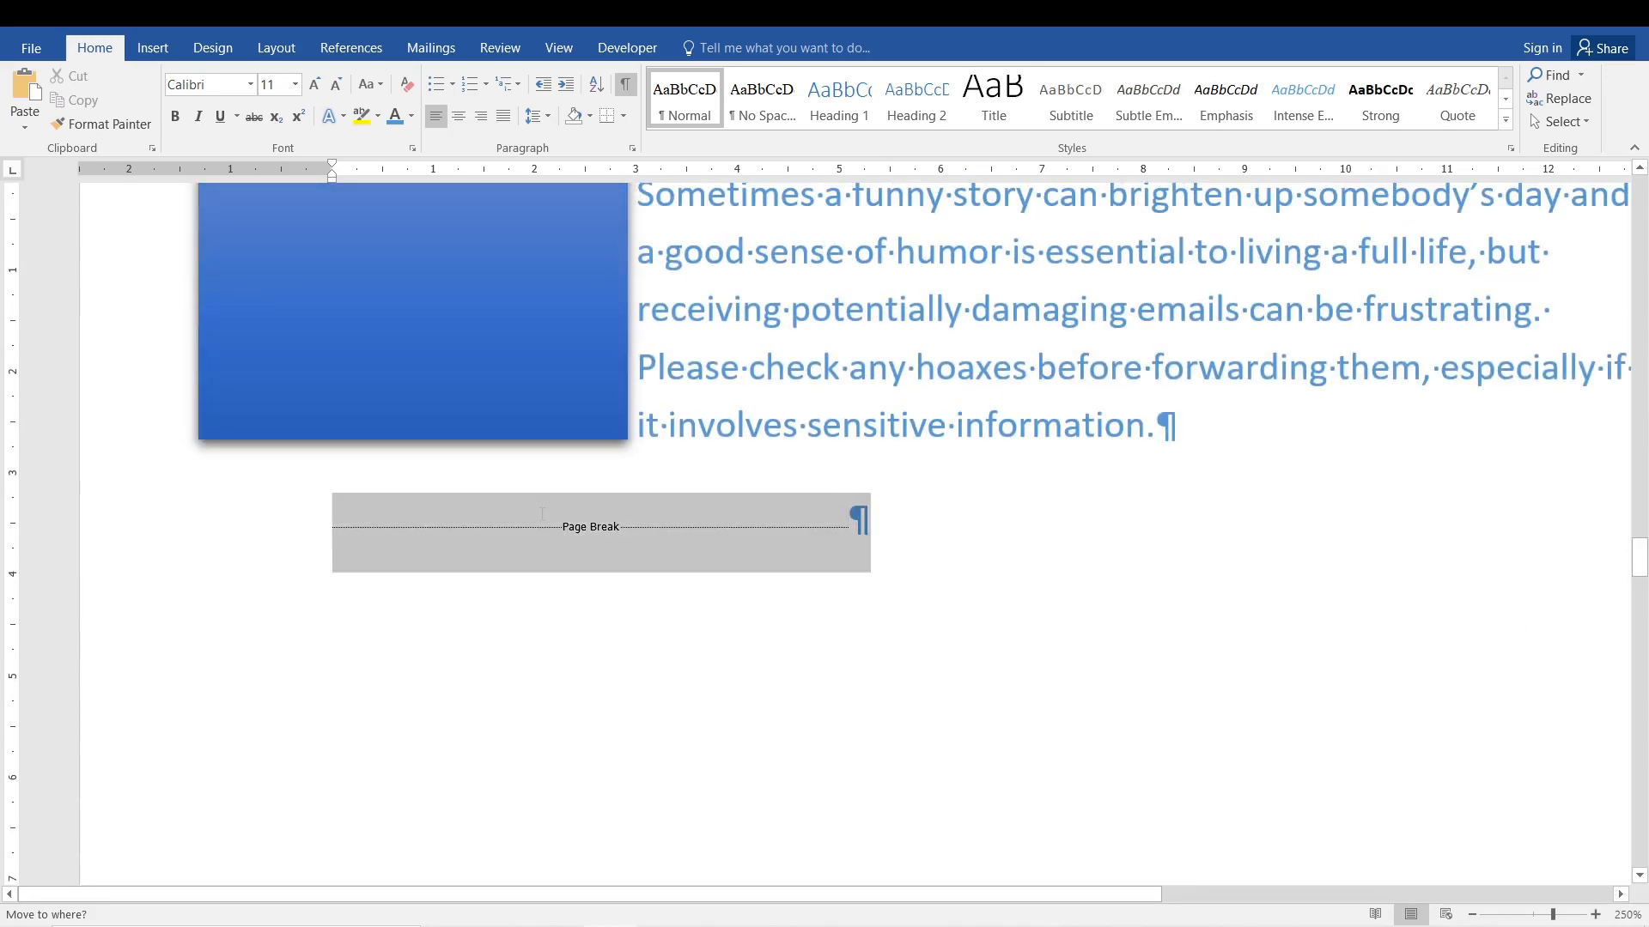
left_click(342, 627)
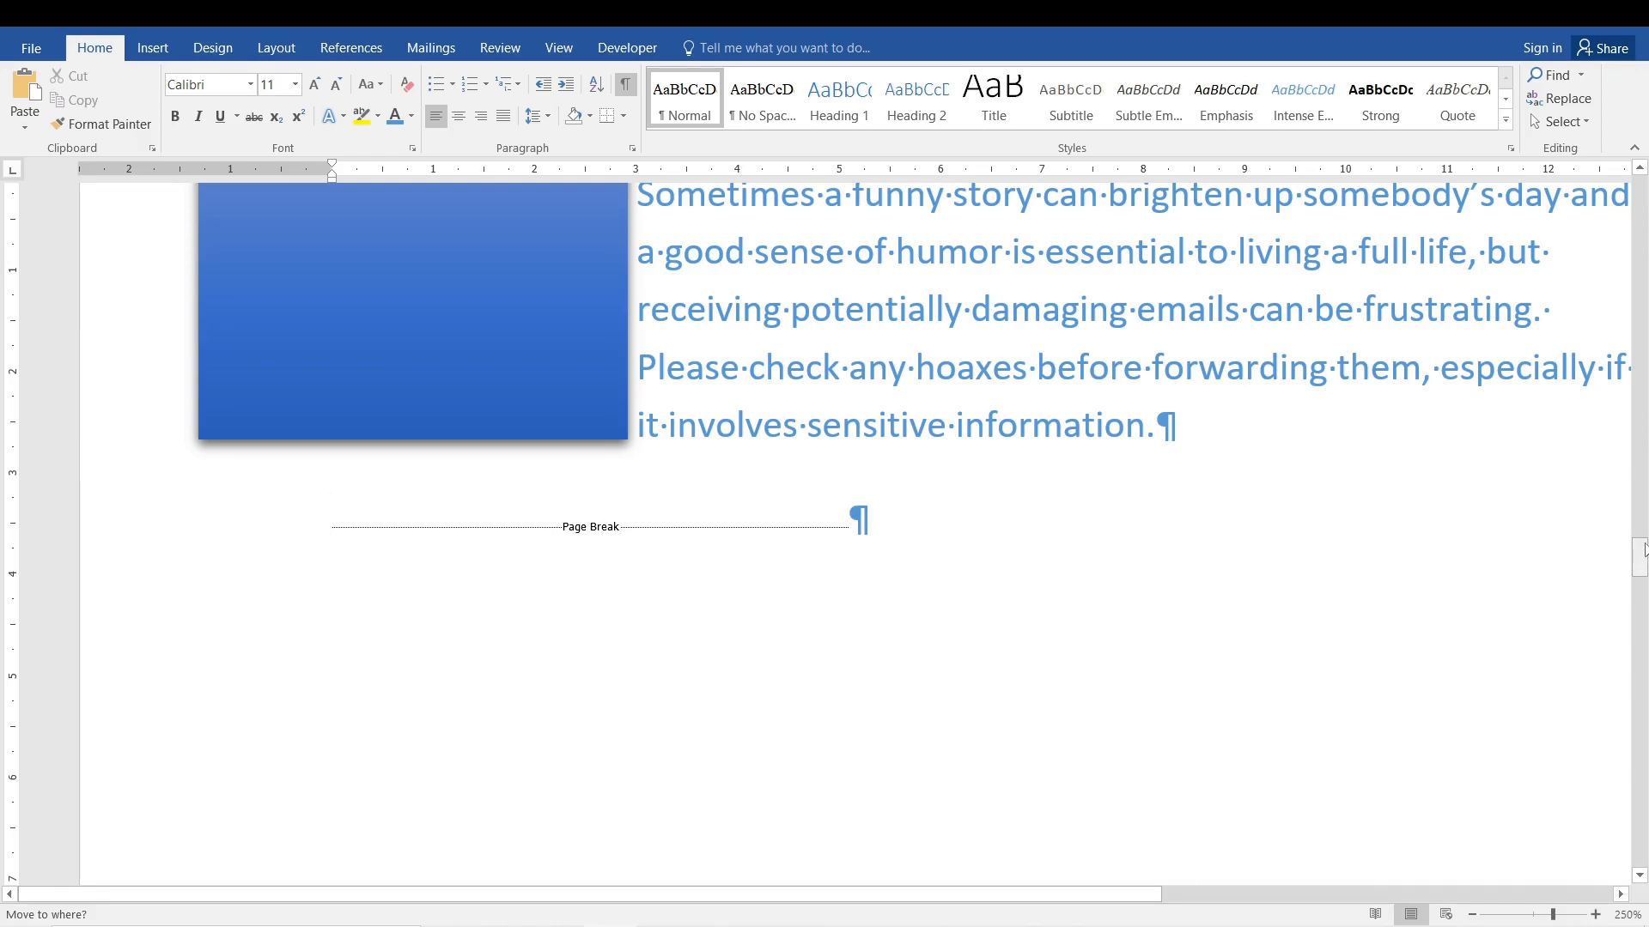
Delete the page break line and the empty paragraph left below the indented text.
triple_click(356, 521)
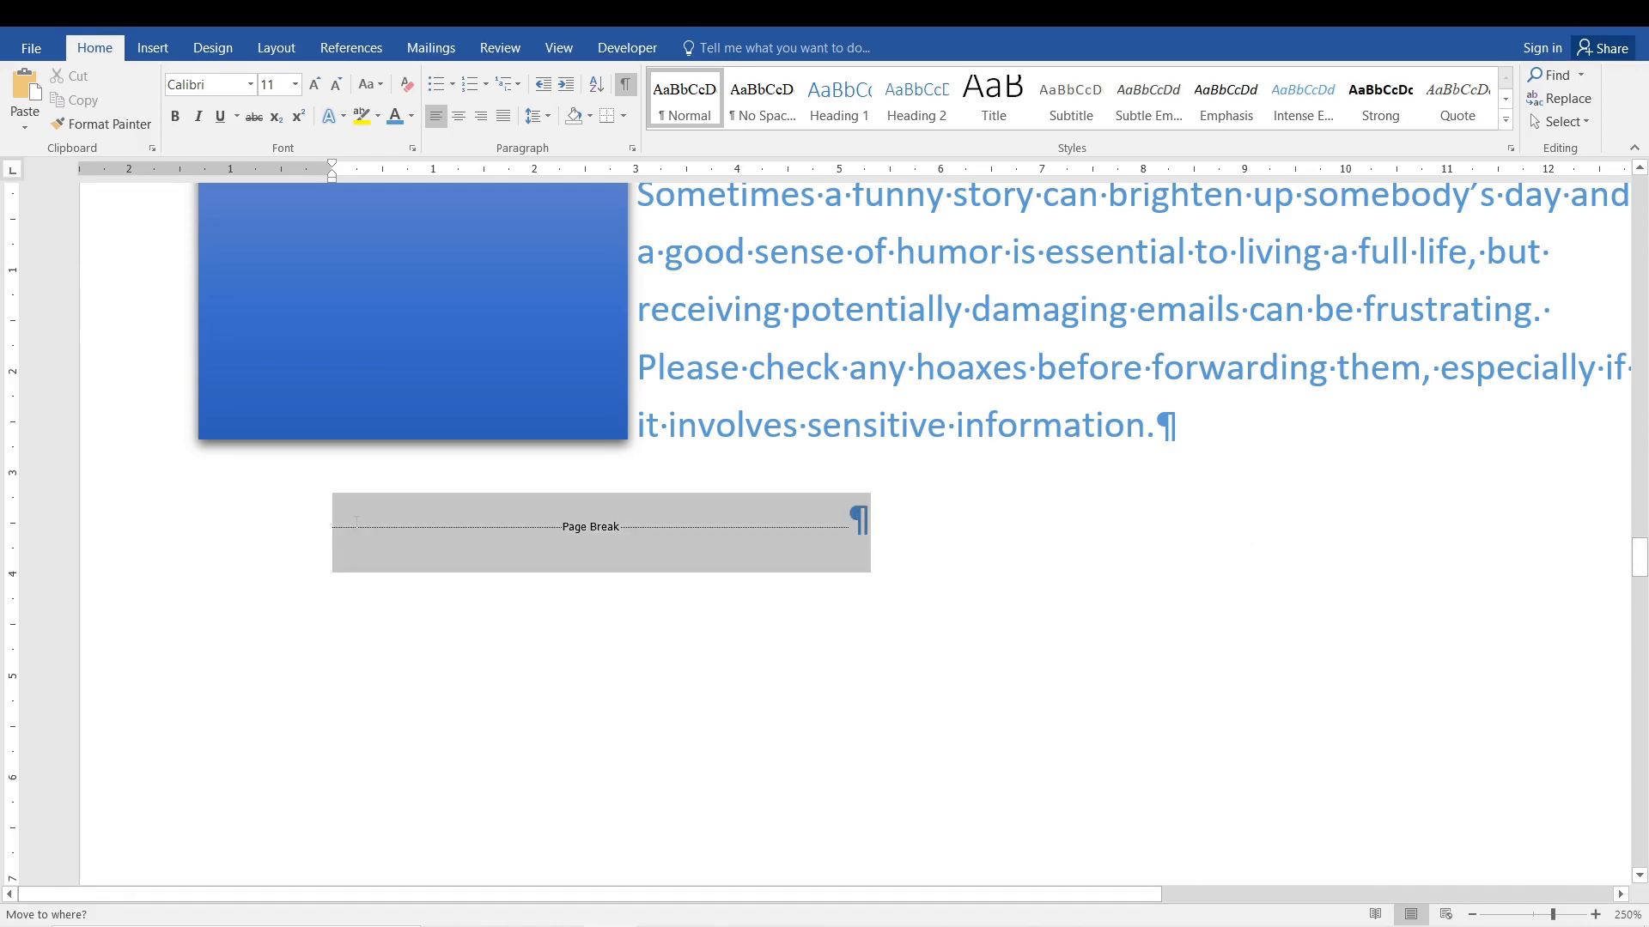
key("Delete")
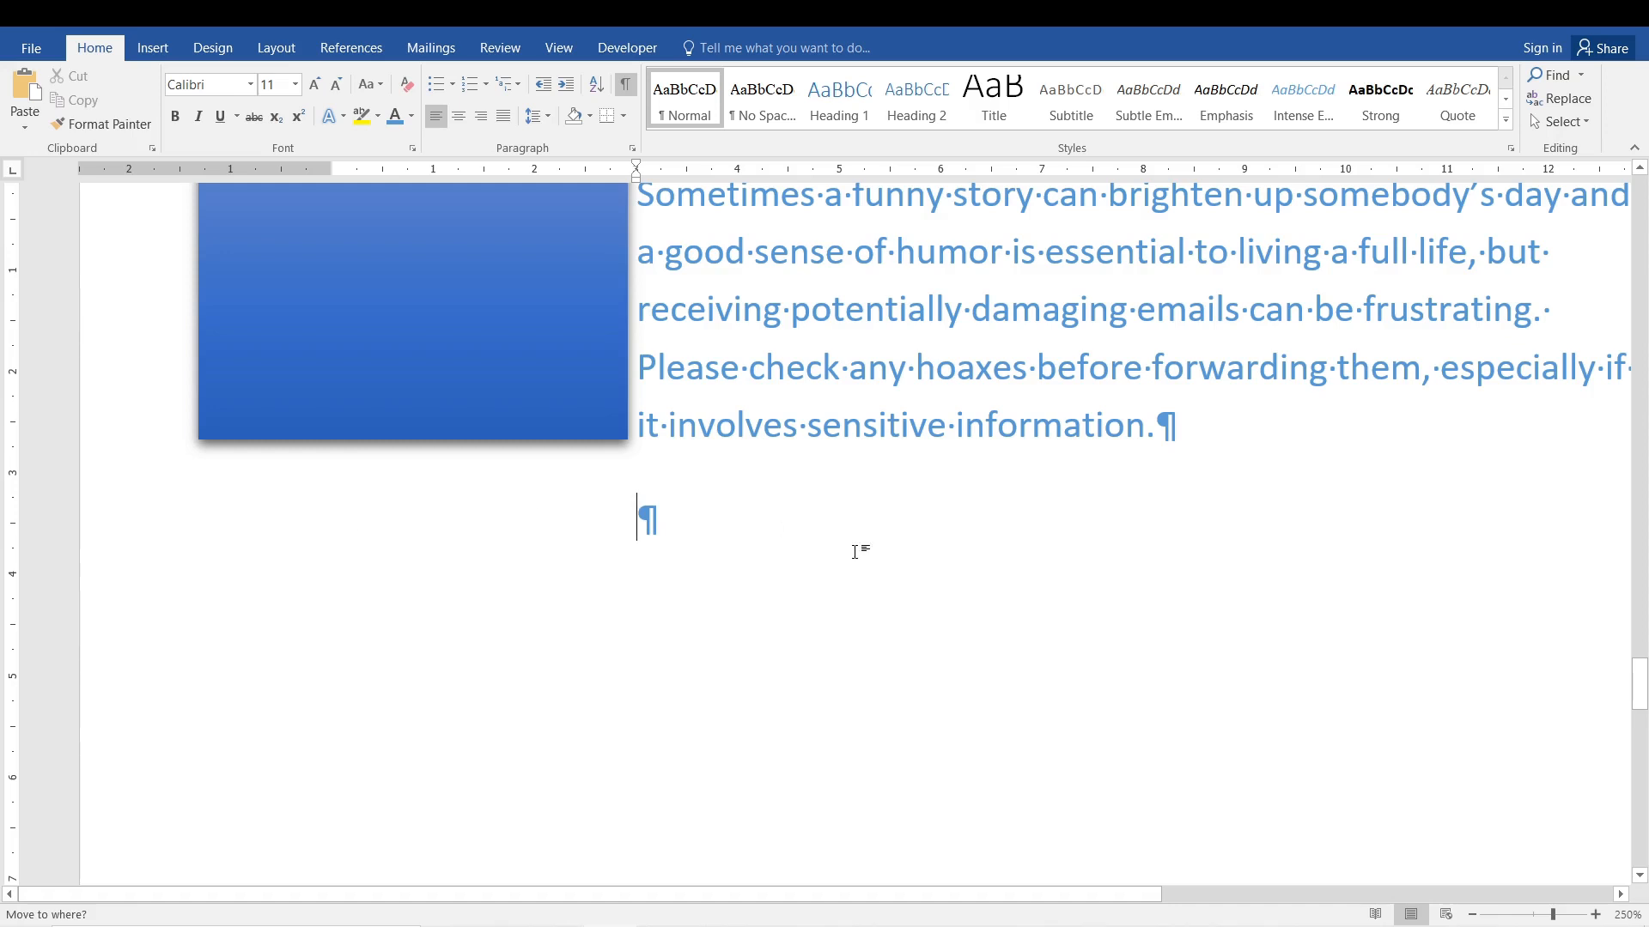
key("BackSpace")
Place the cursor lower on the page to add empty paragraphs, and enter and delete the trial text "KLJ;" there.
left_click(332, 787, "shift")
double_click(332, 808)
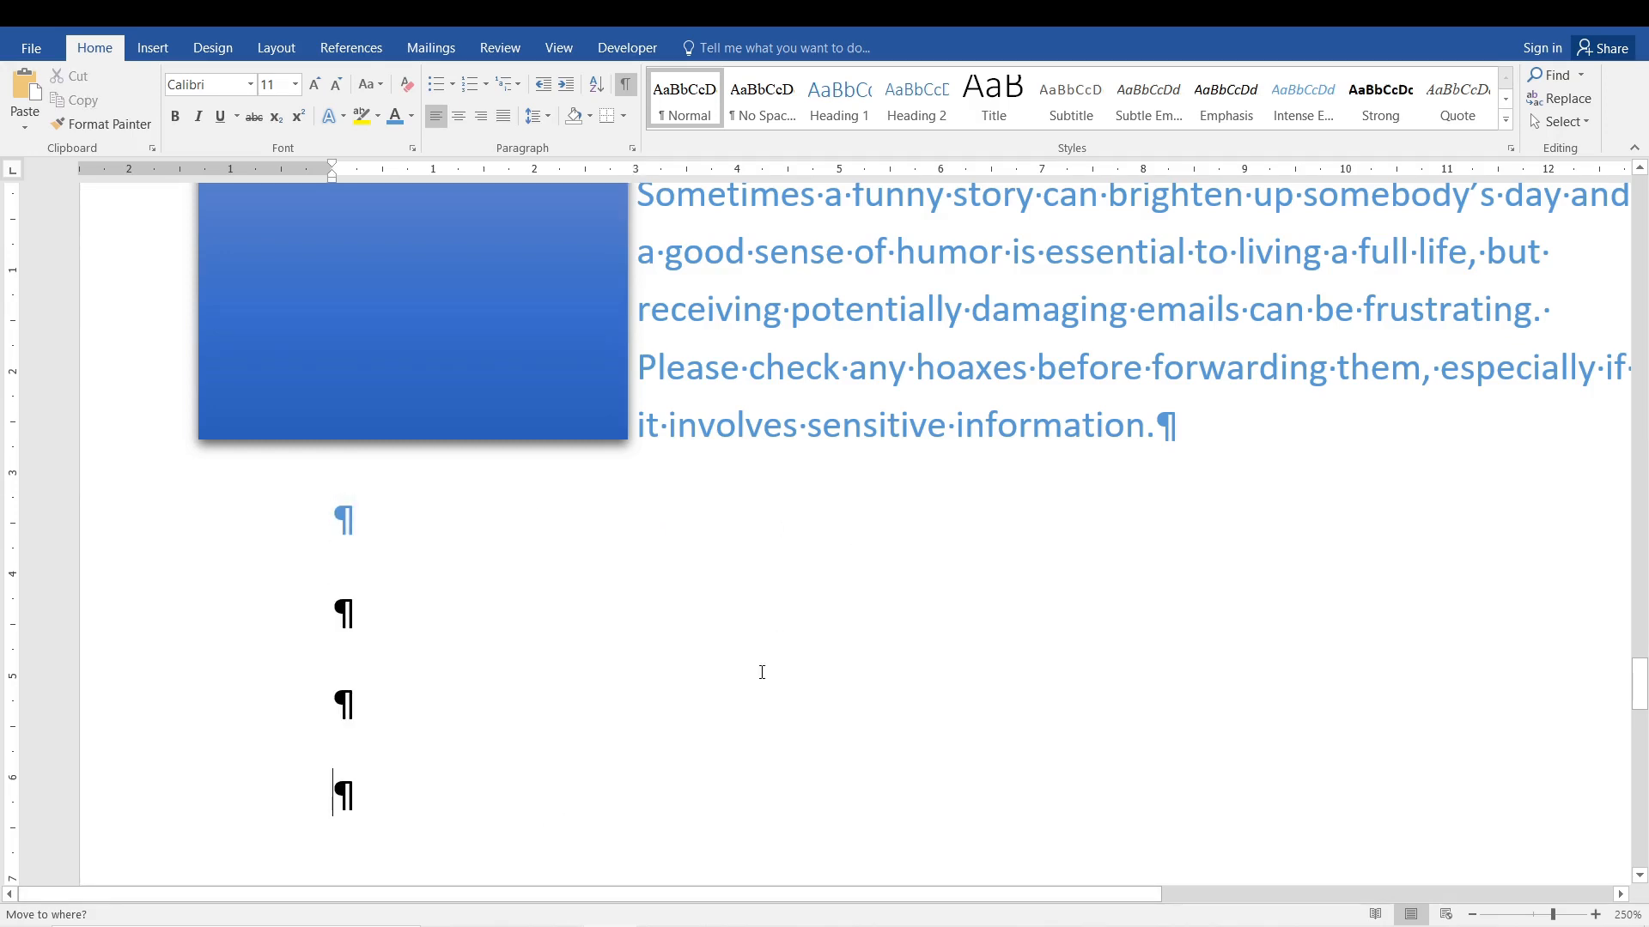
left_click_drag(1640, 660, 1640, 681)
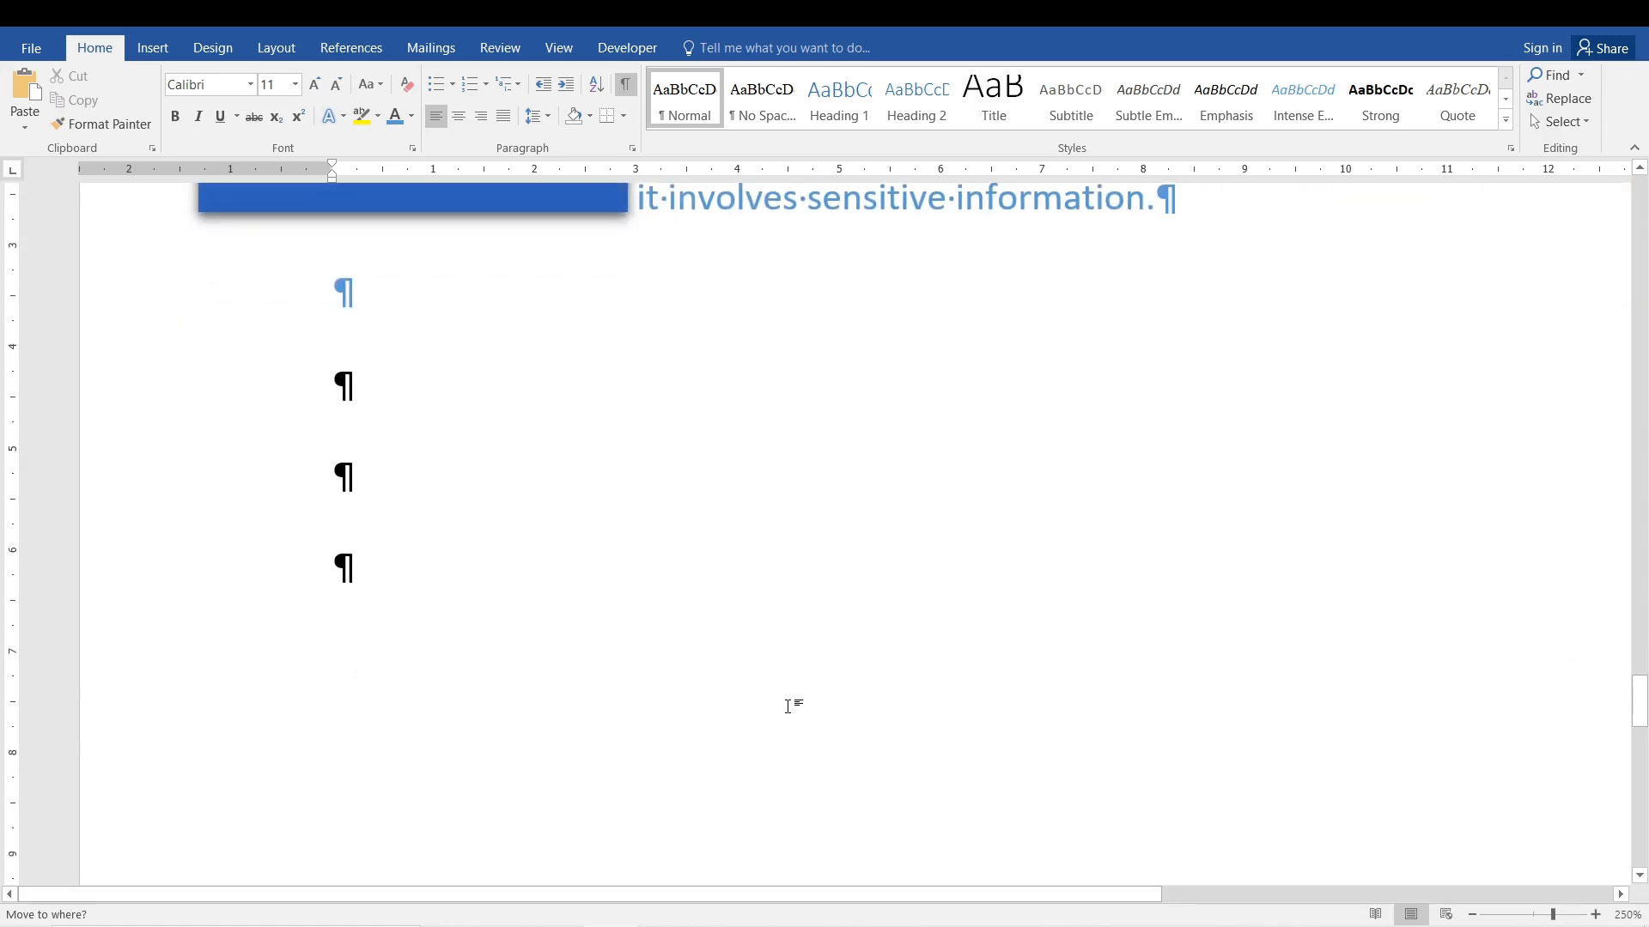
type("KLJ;j")
key("BackSpace")
key("BackSpace")
key("BackSpace")
key("BackSpace")
key("BackSpace")
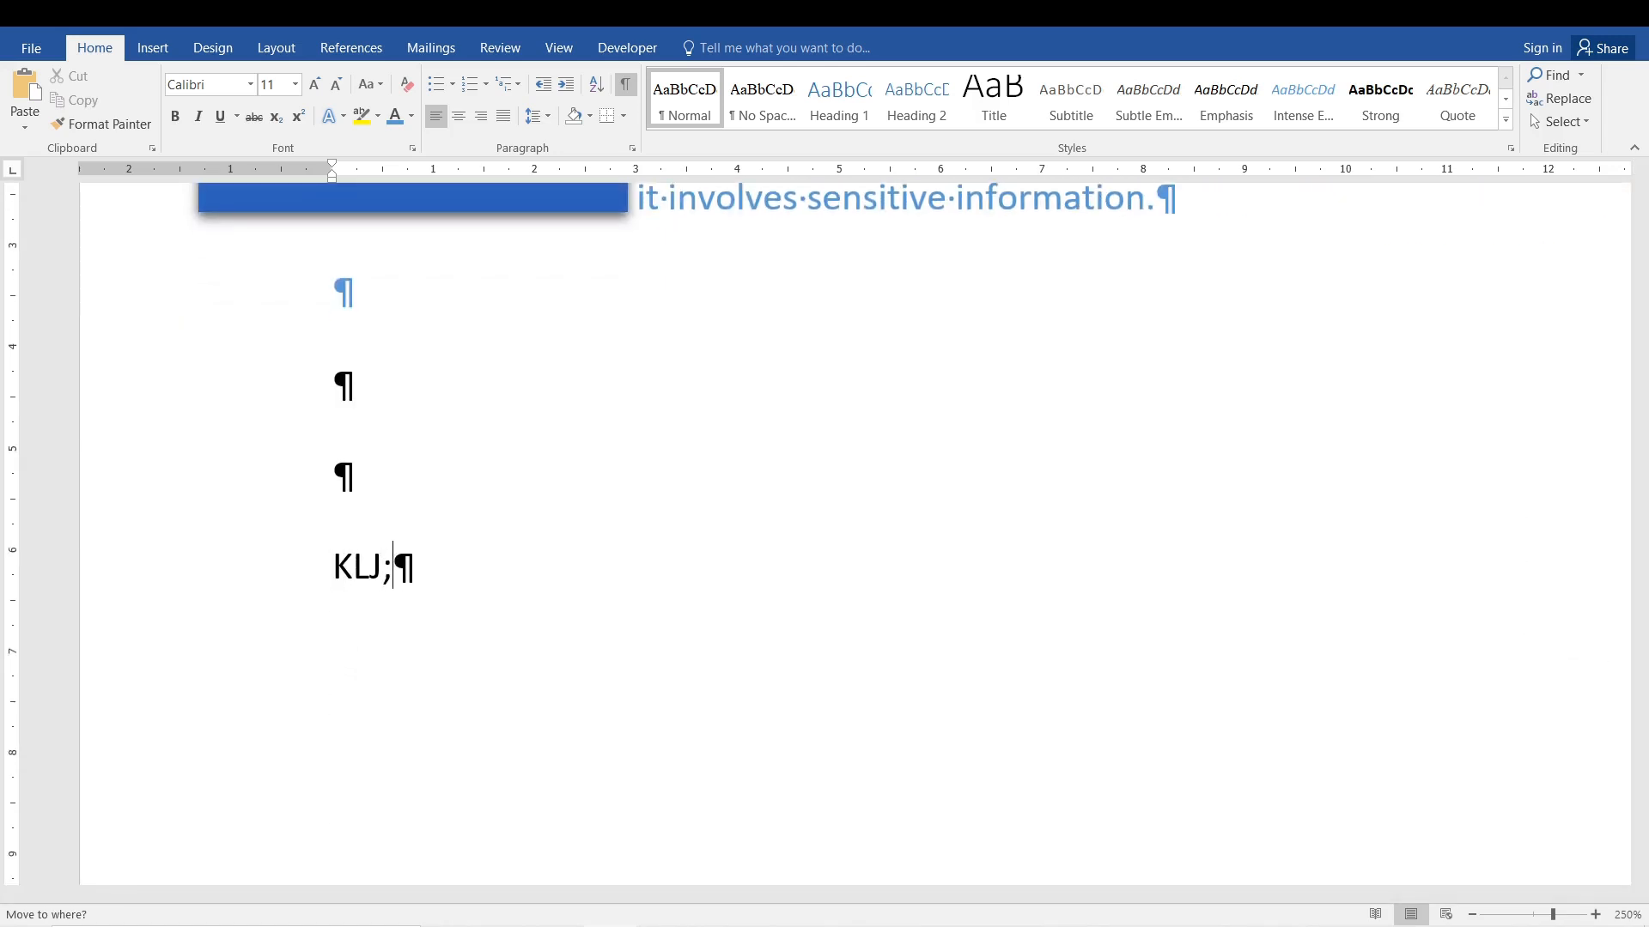
Place the cursor even further down the page to fill in more empty paragraphs, and hide the formatting marks.
scroll(677, 673, "down", 9, "ctrl")
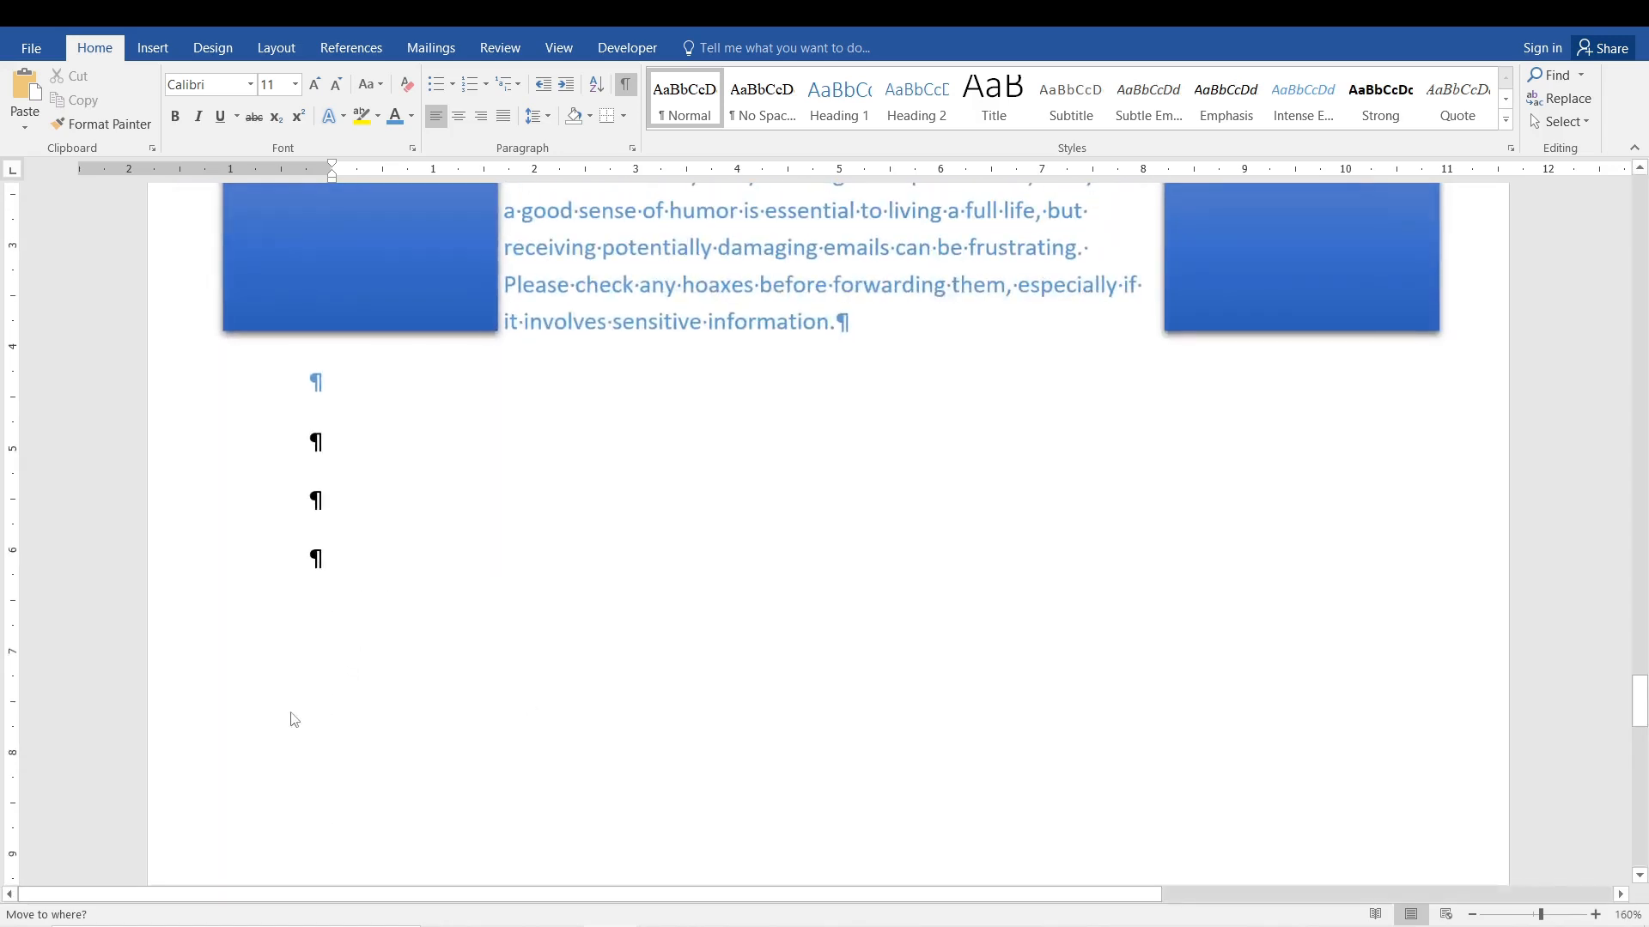
left_click_drag(1643, 736, 1643, 788)
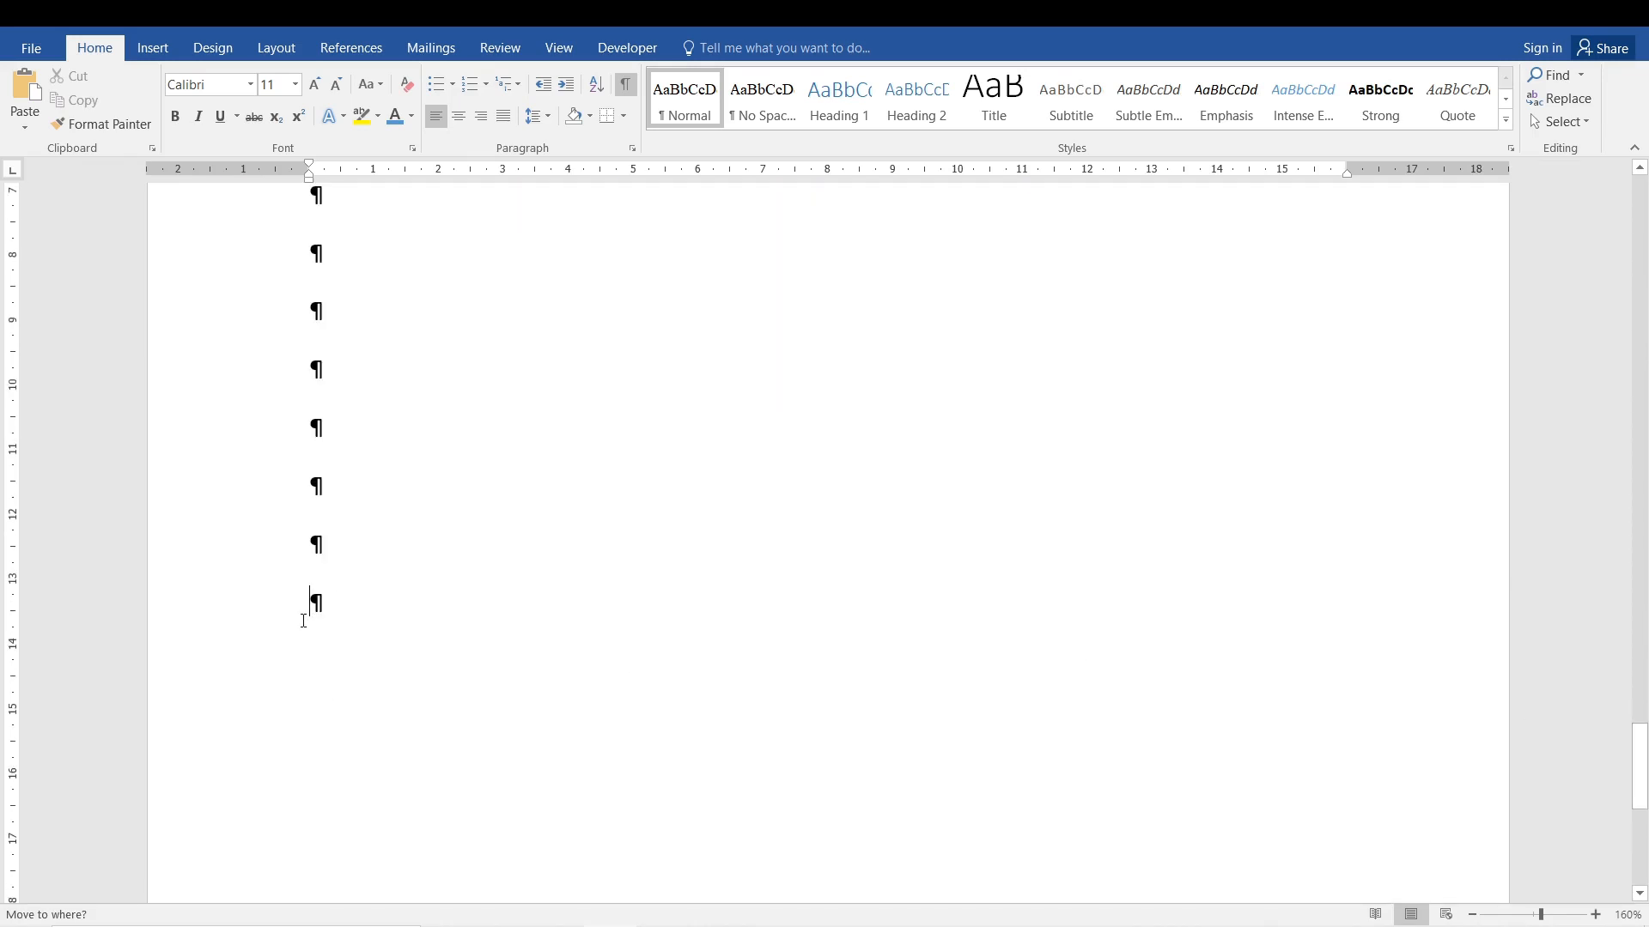
left_click(627, 84)
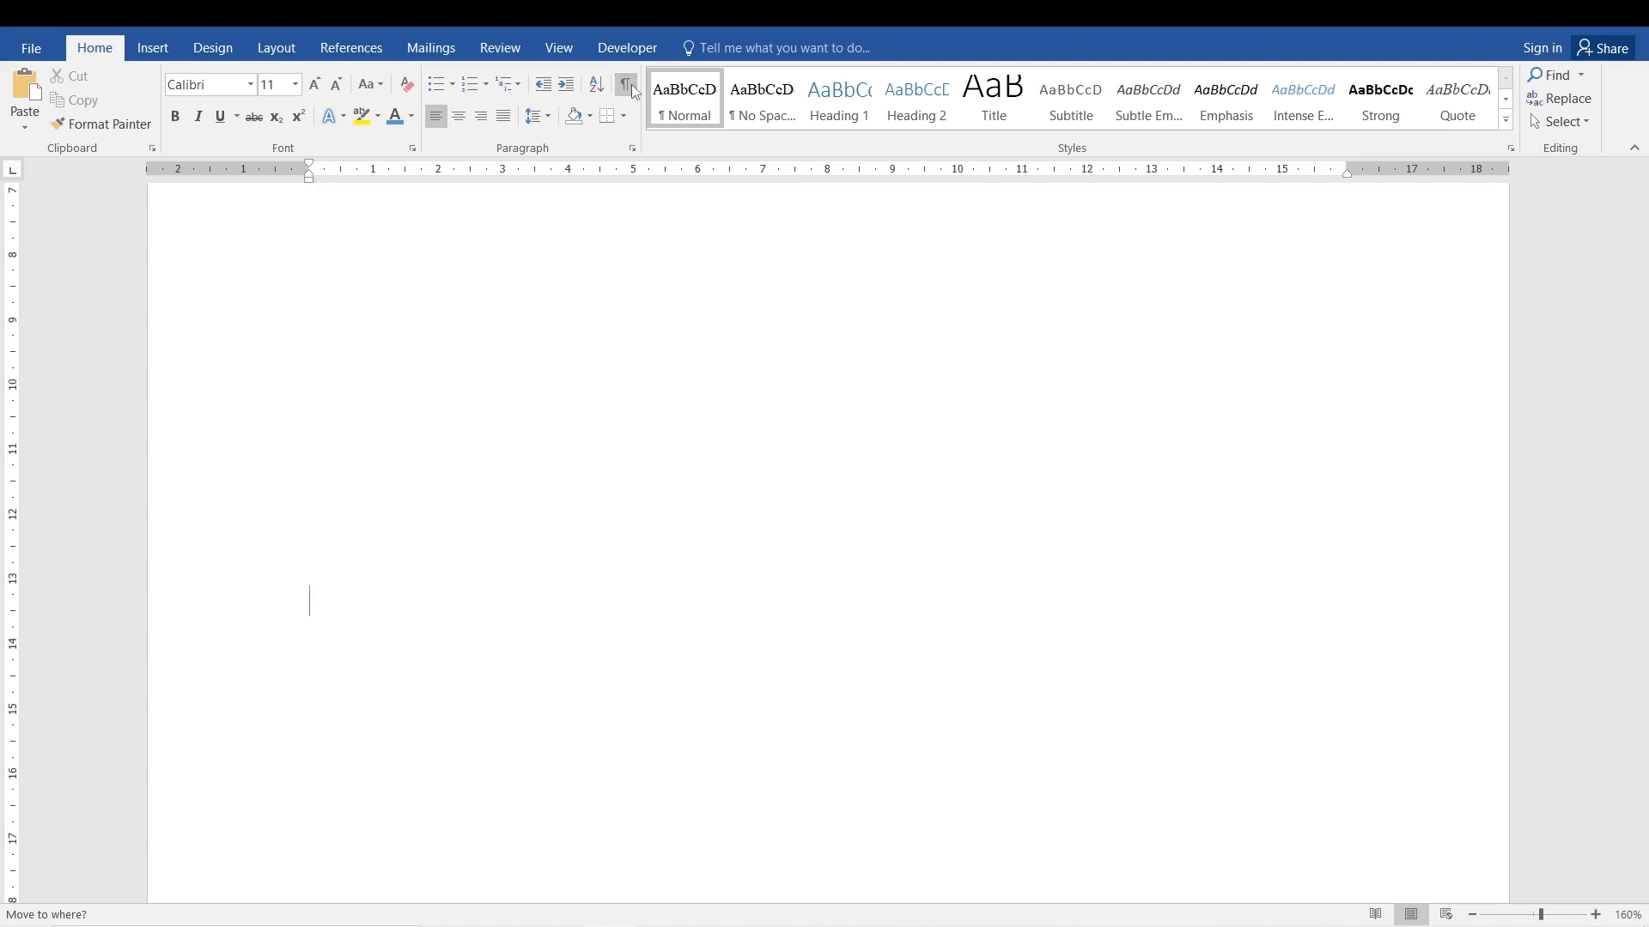
Select a blank line below the indented paragraph, and show the formatting marks to examine the empty paragraphs.
scroll(1204, 571, "down", 9, "ctrl")
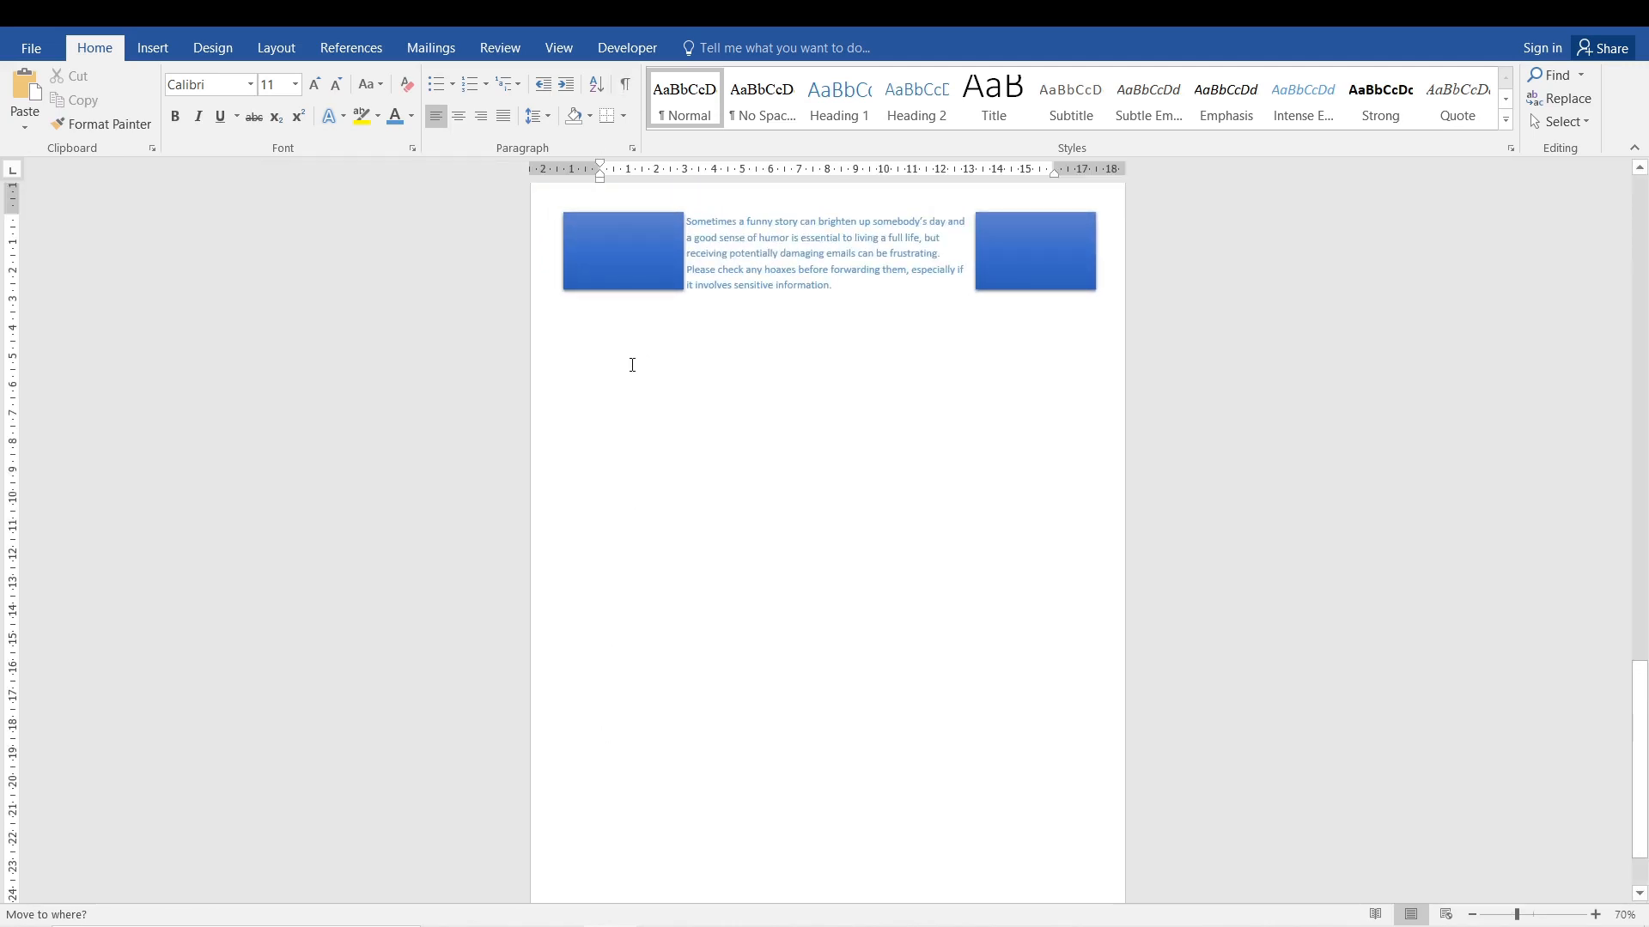
left_click(607, 663)
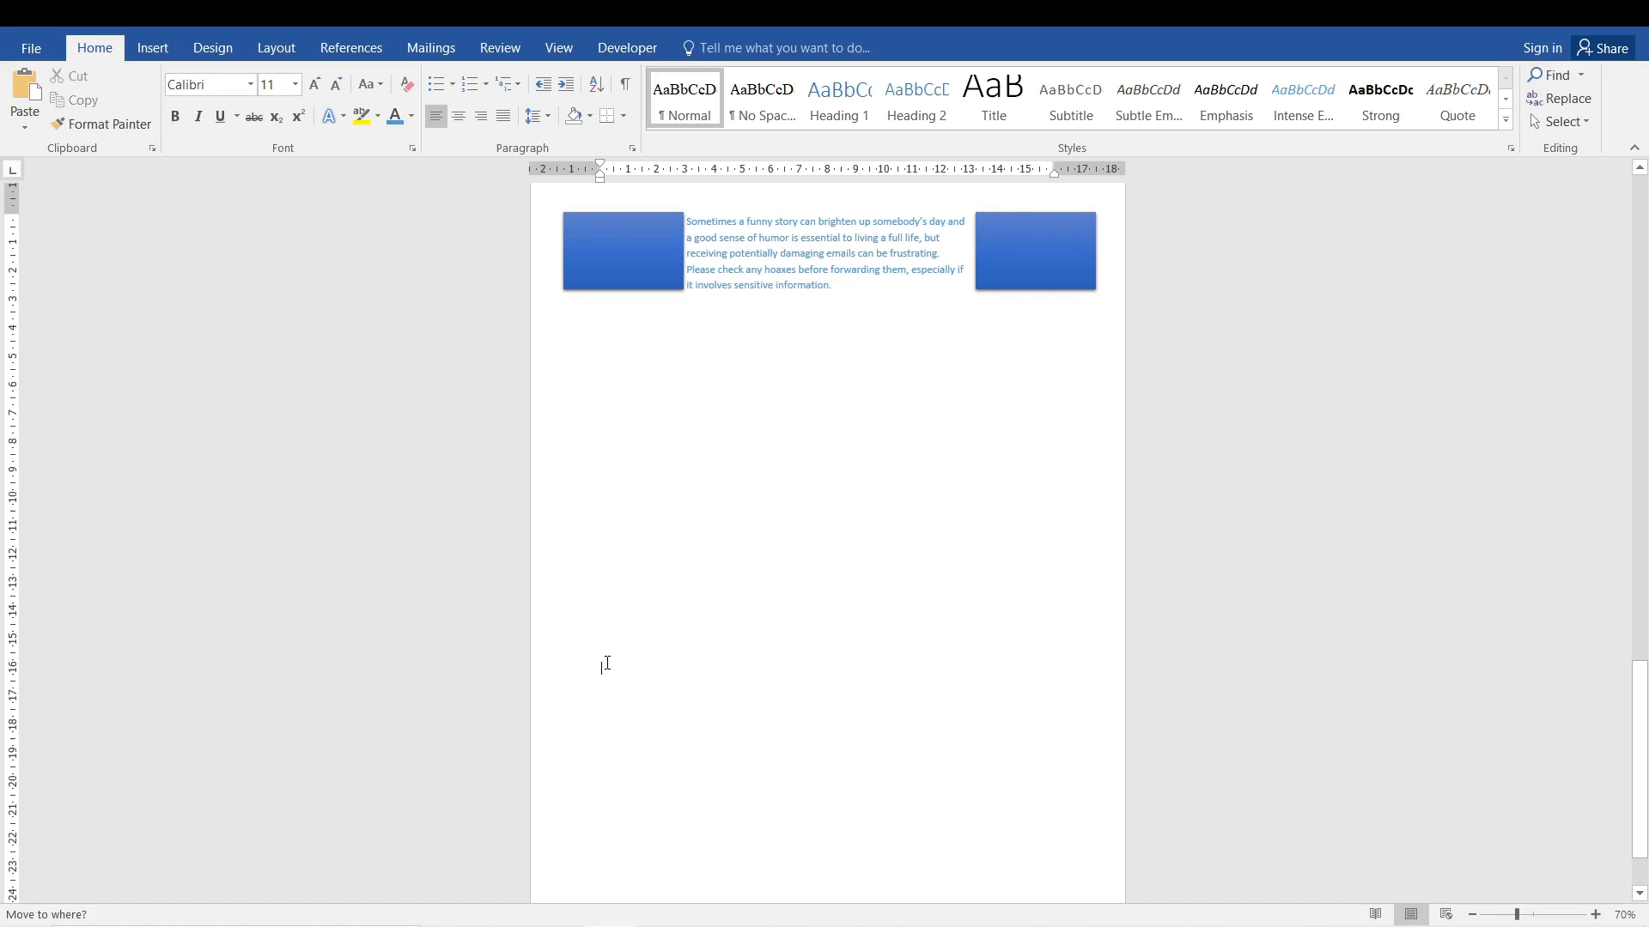
double_click(609, 423)
left_click(626, 84)
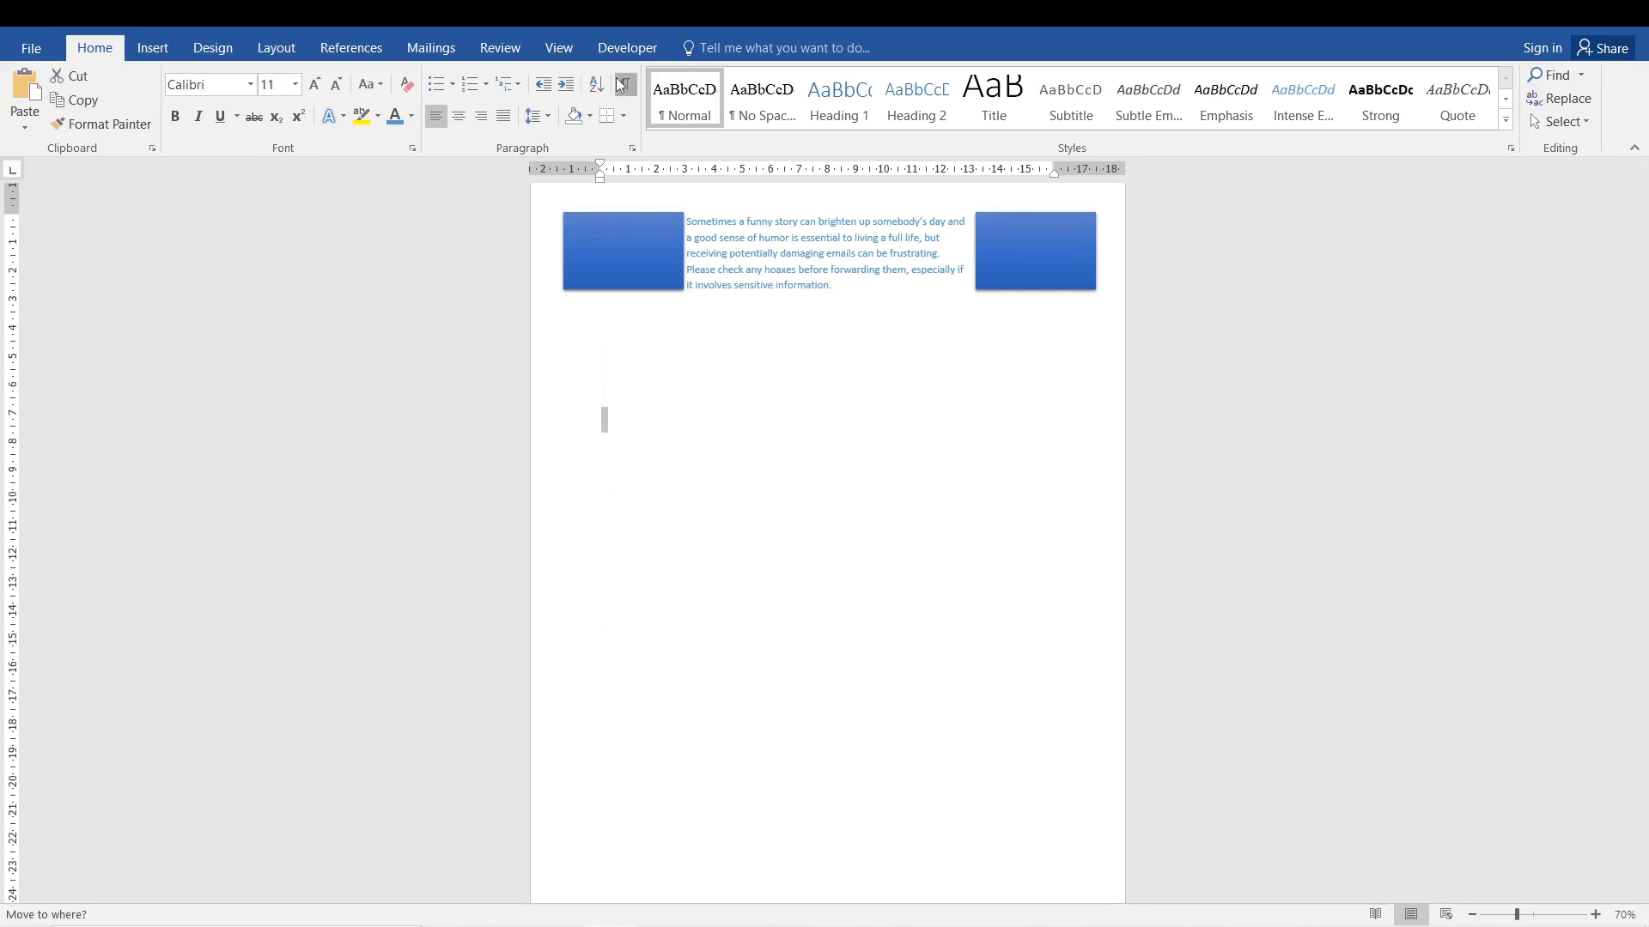
left_click(622, 428)
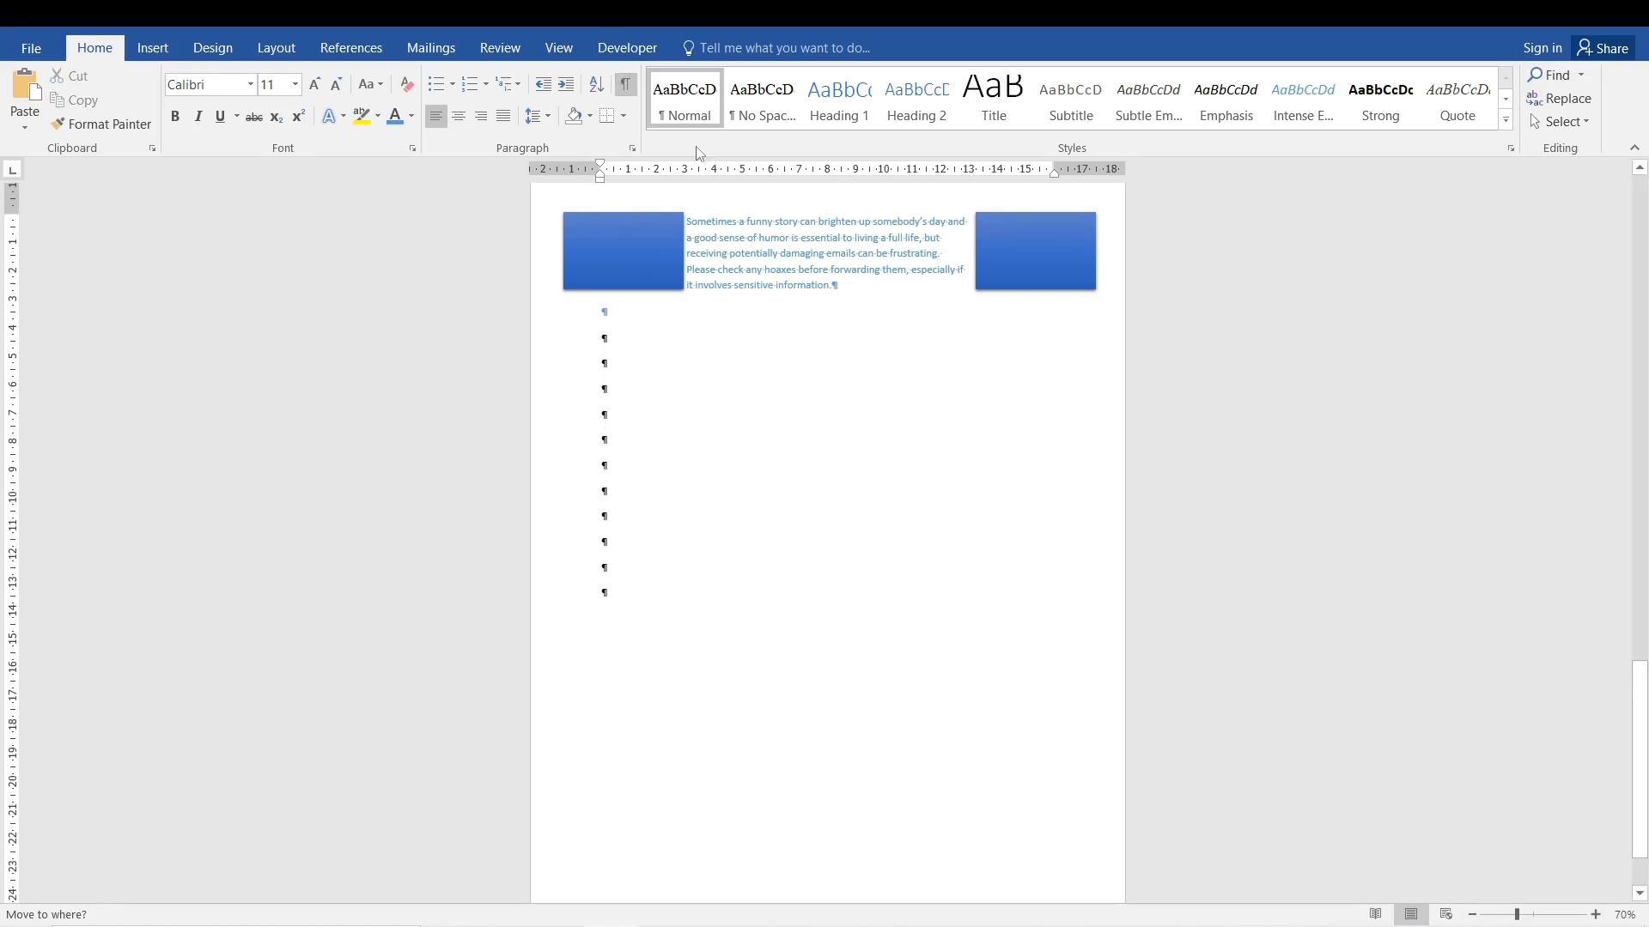
Hide the formatting marks and enter "Hello" in the last empty paragraph.
left_click(626, 84)
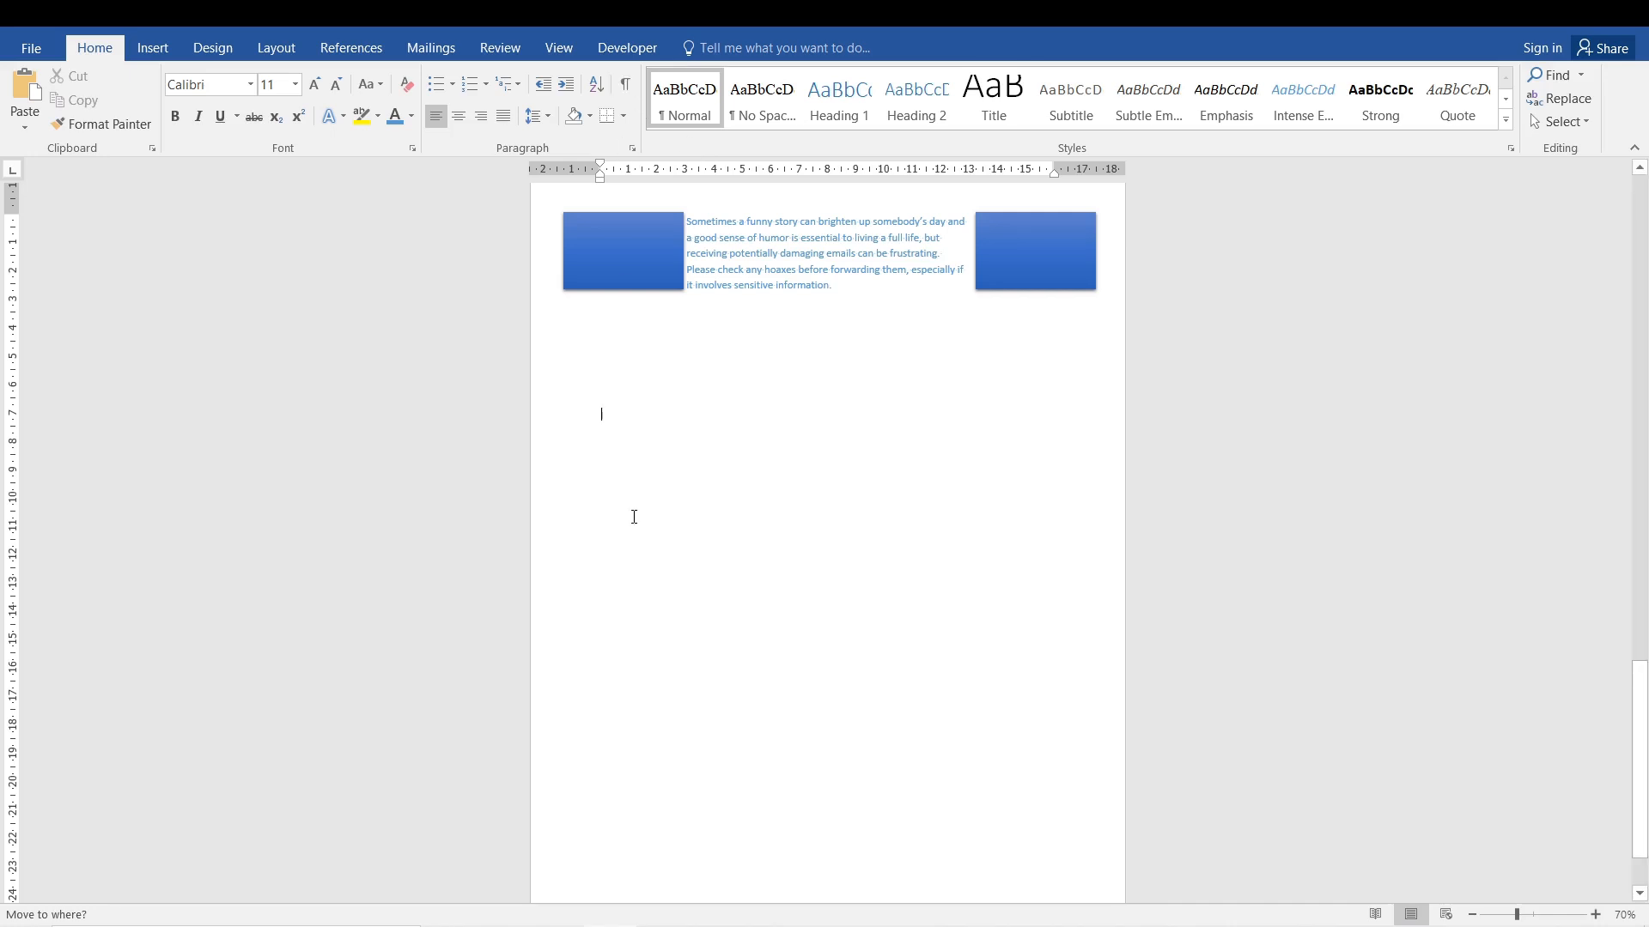
double_click(615, 592)
type("Hello")
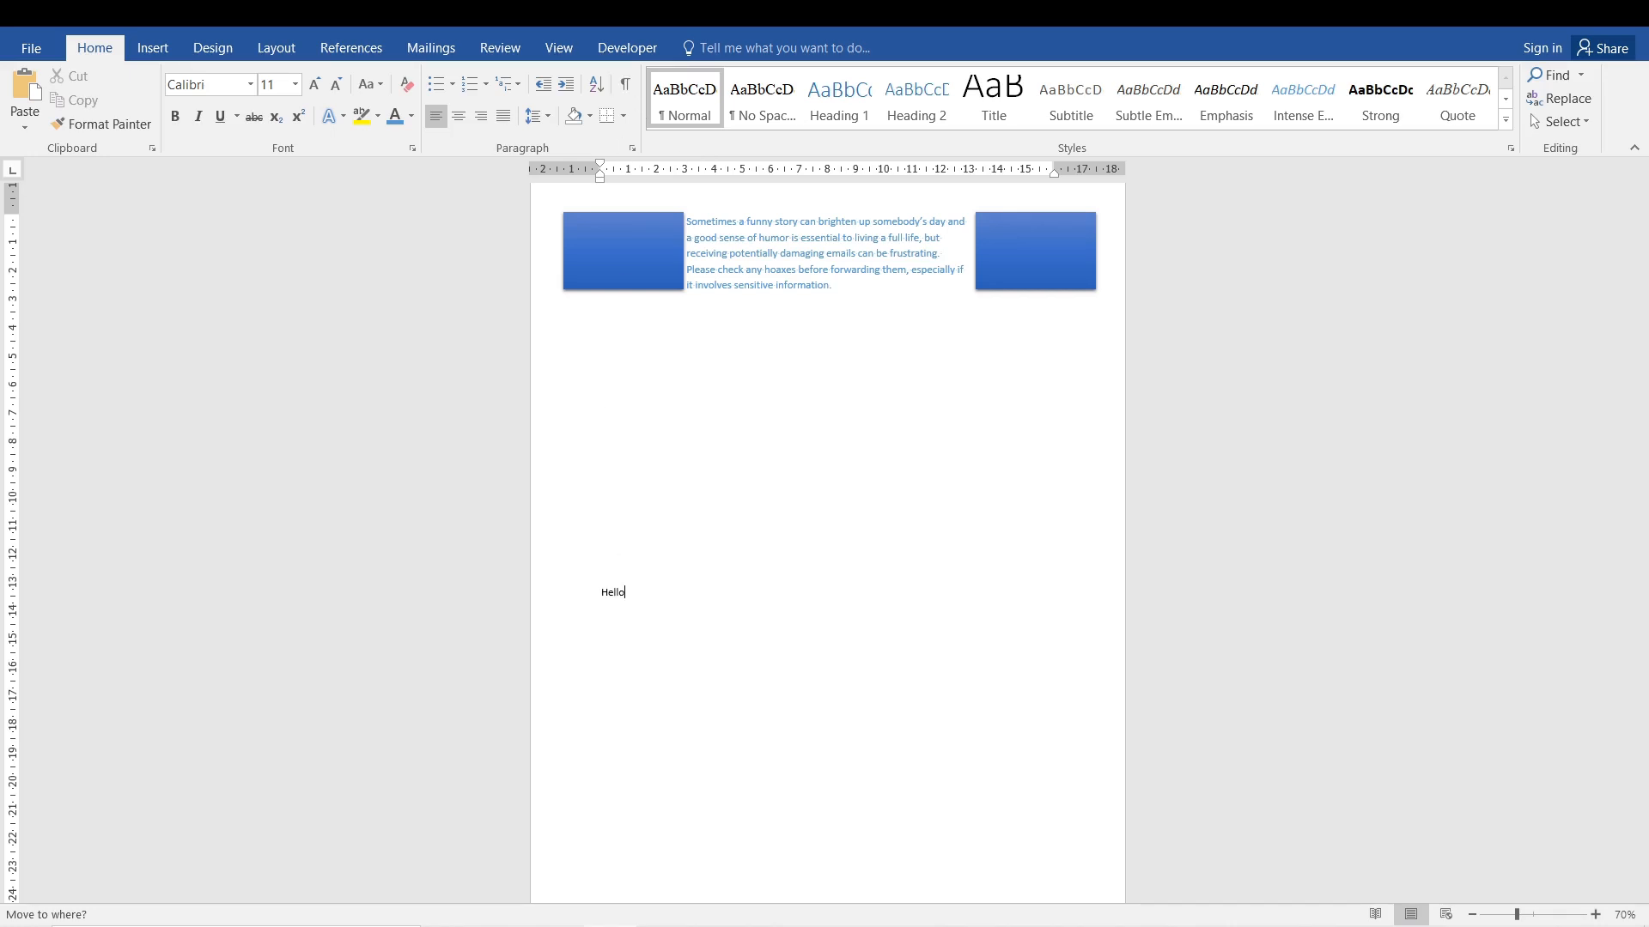
Enter "Please Subscribe" on the first blank line below the indented paragraph, and add two empty paragraphs after it.
left_click(605, 312)
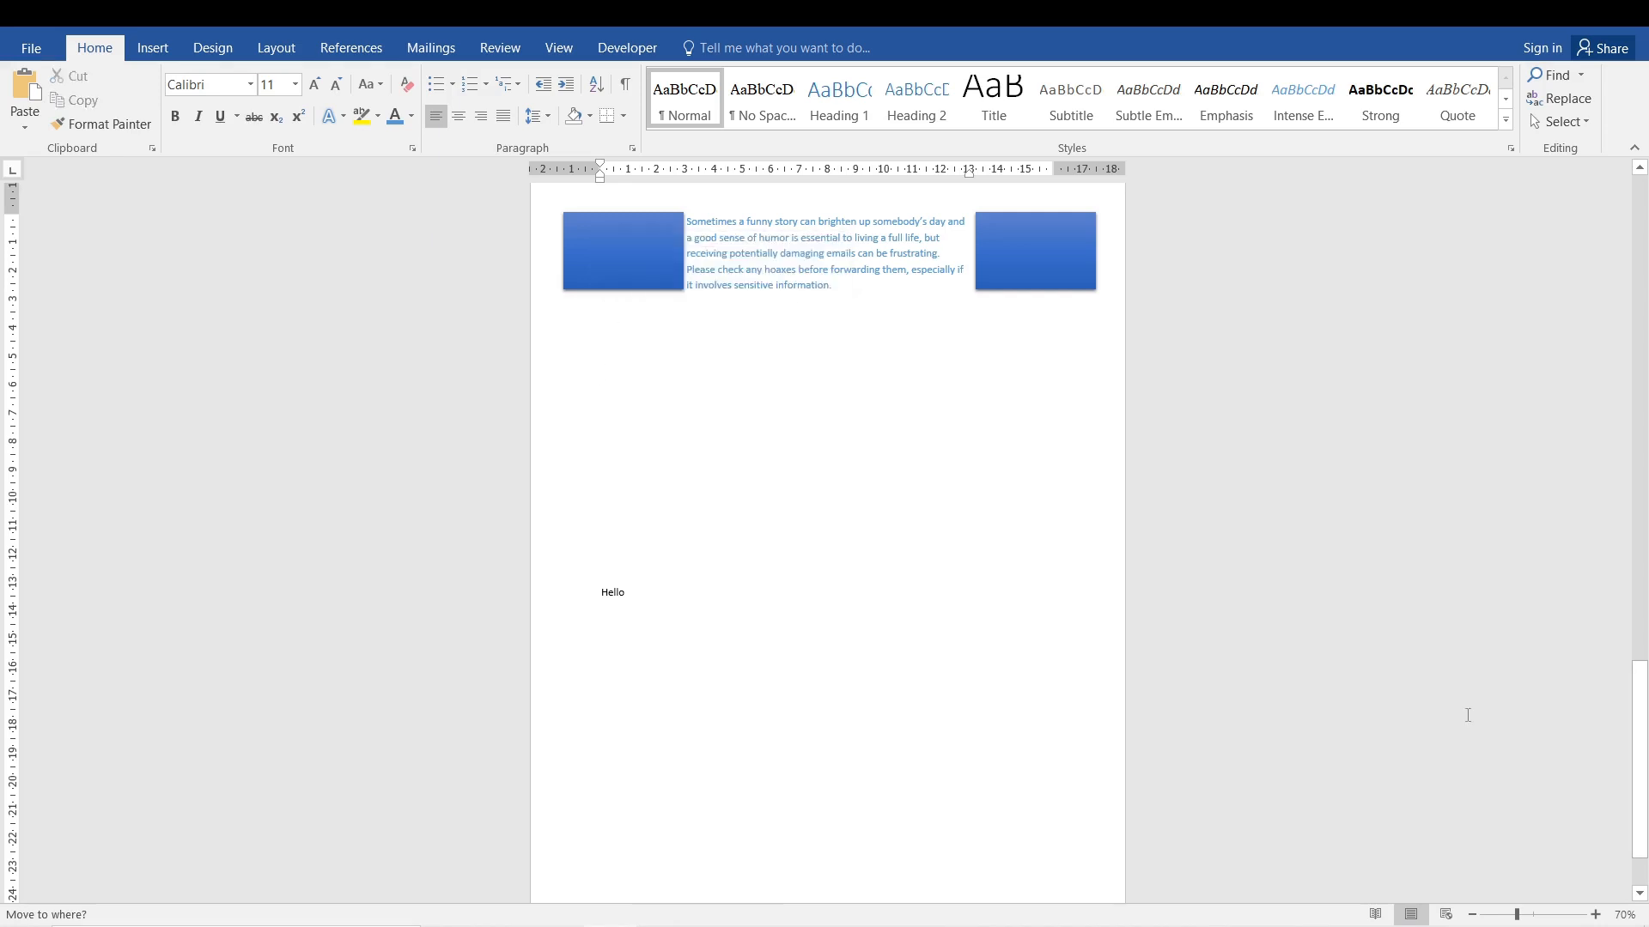
scroll(882, 568, "up", 4, "ctrl")
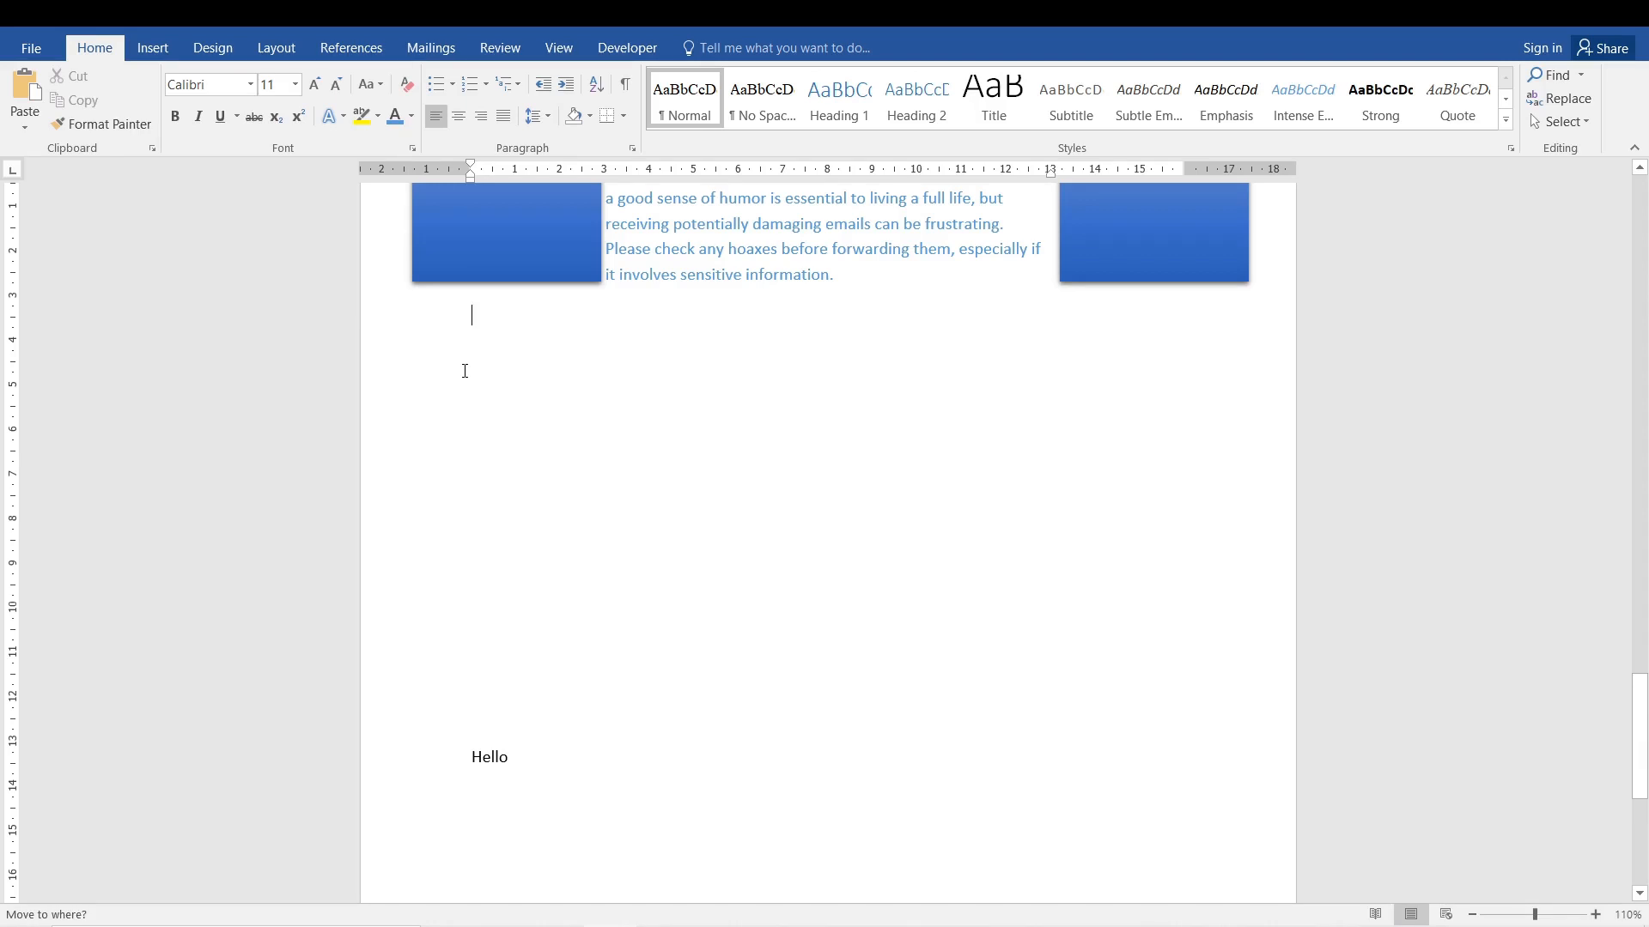
type("Please")
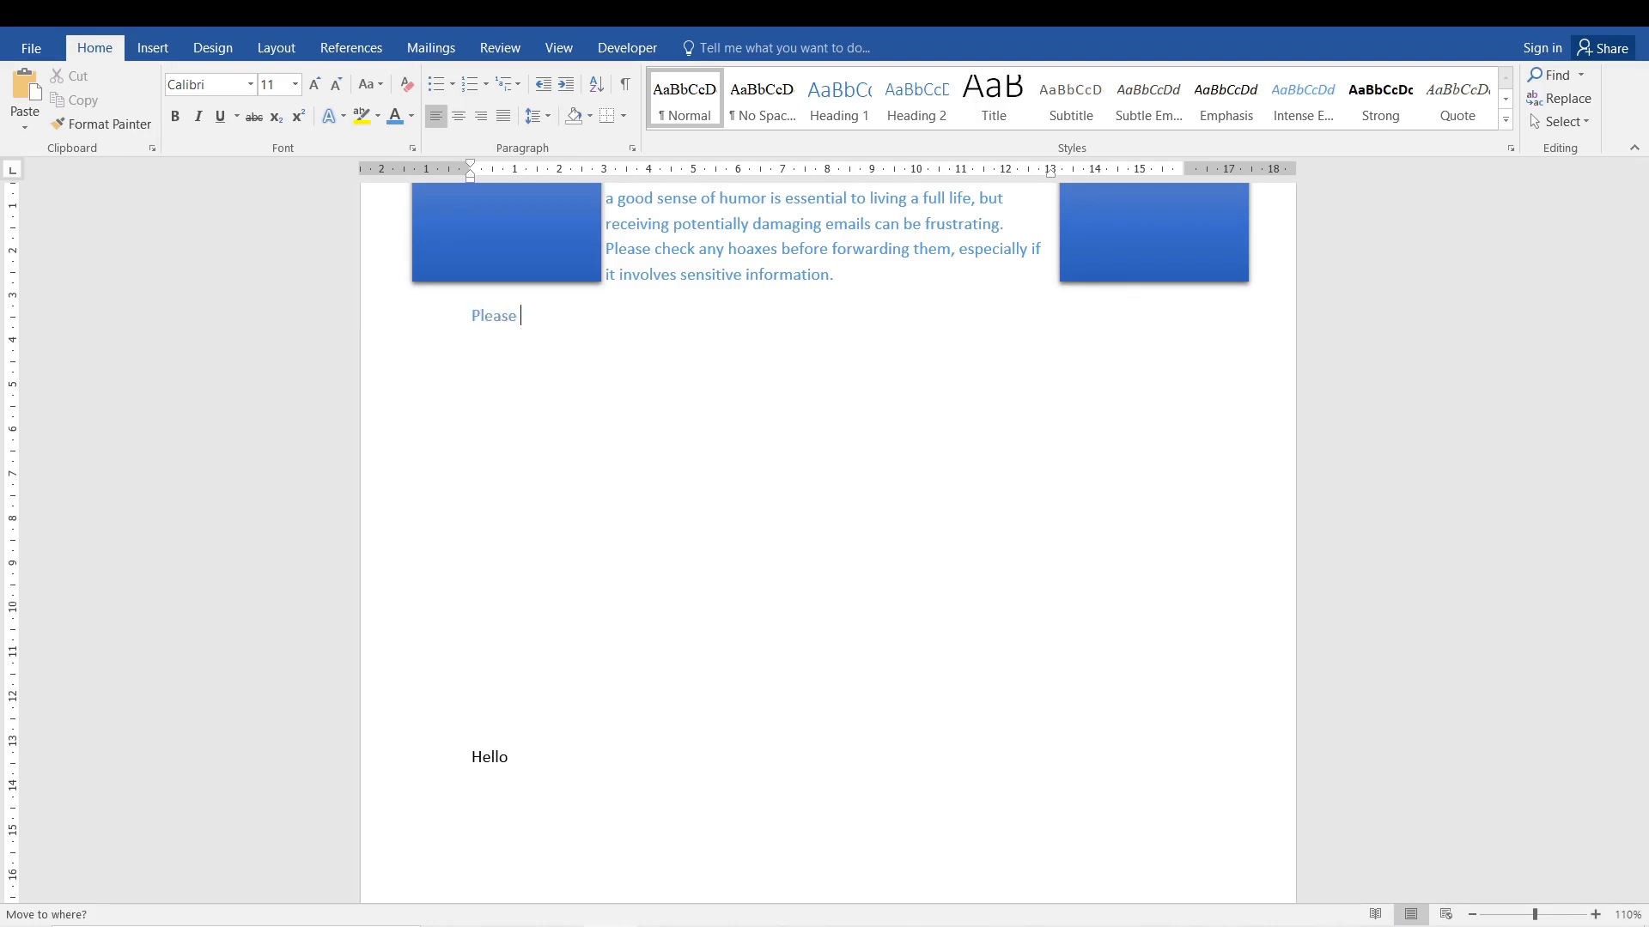
type(" Subscribe")
key("Return")
key("Return")
Highlight the "Hello" and "Please Subscribe" lines in turn to compare the two texts and the gap between them.
double_click(485, 846)
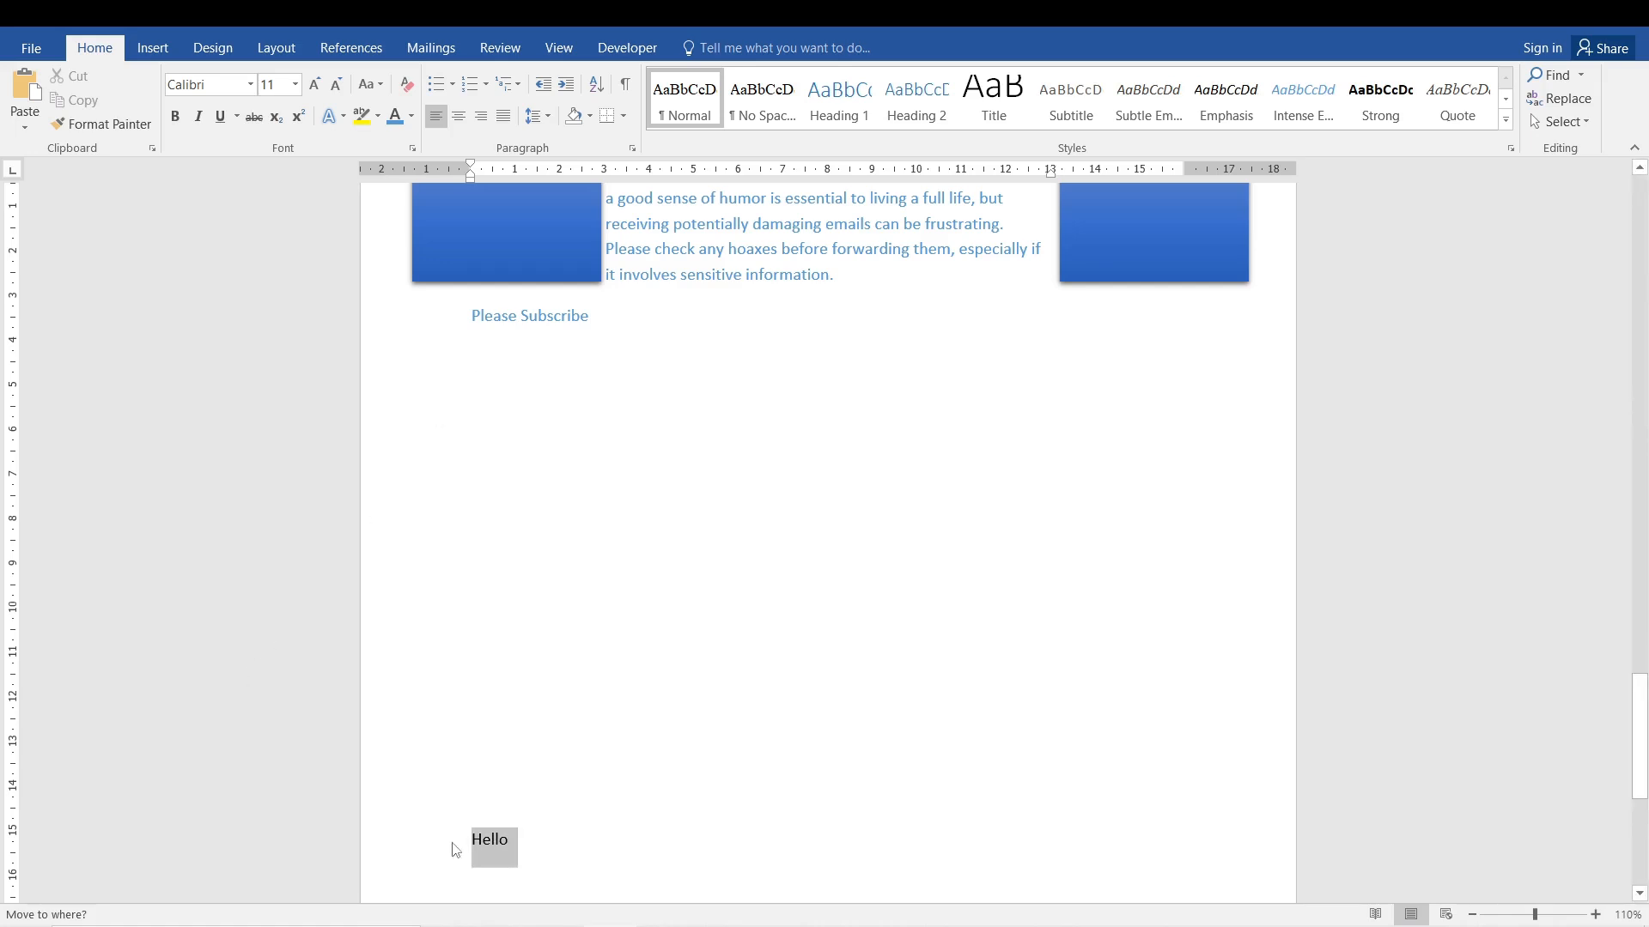
left_click(508, 839)
left_click_drag(598, 317, 475, 320)
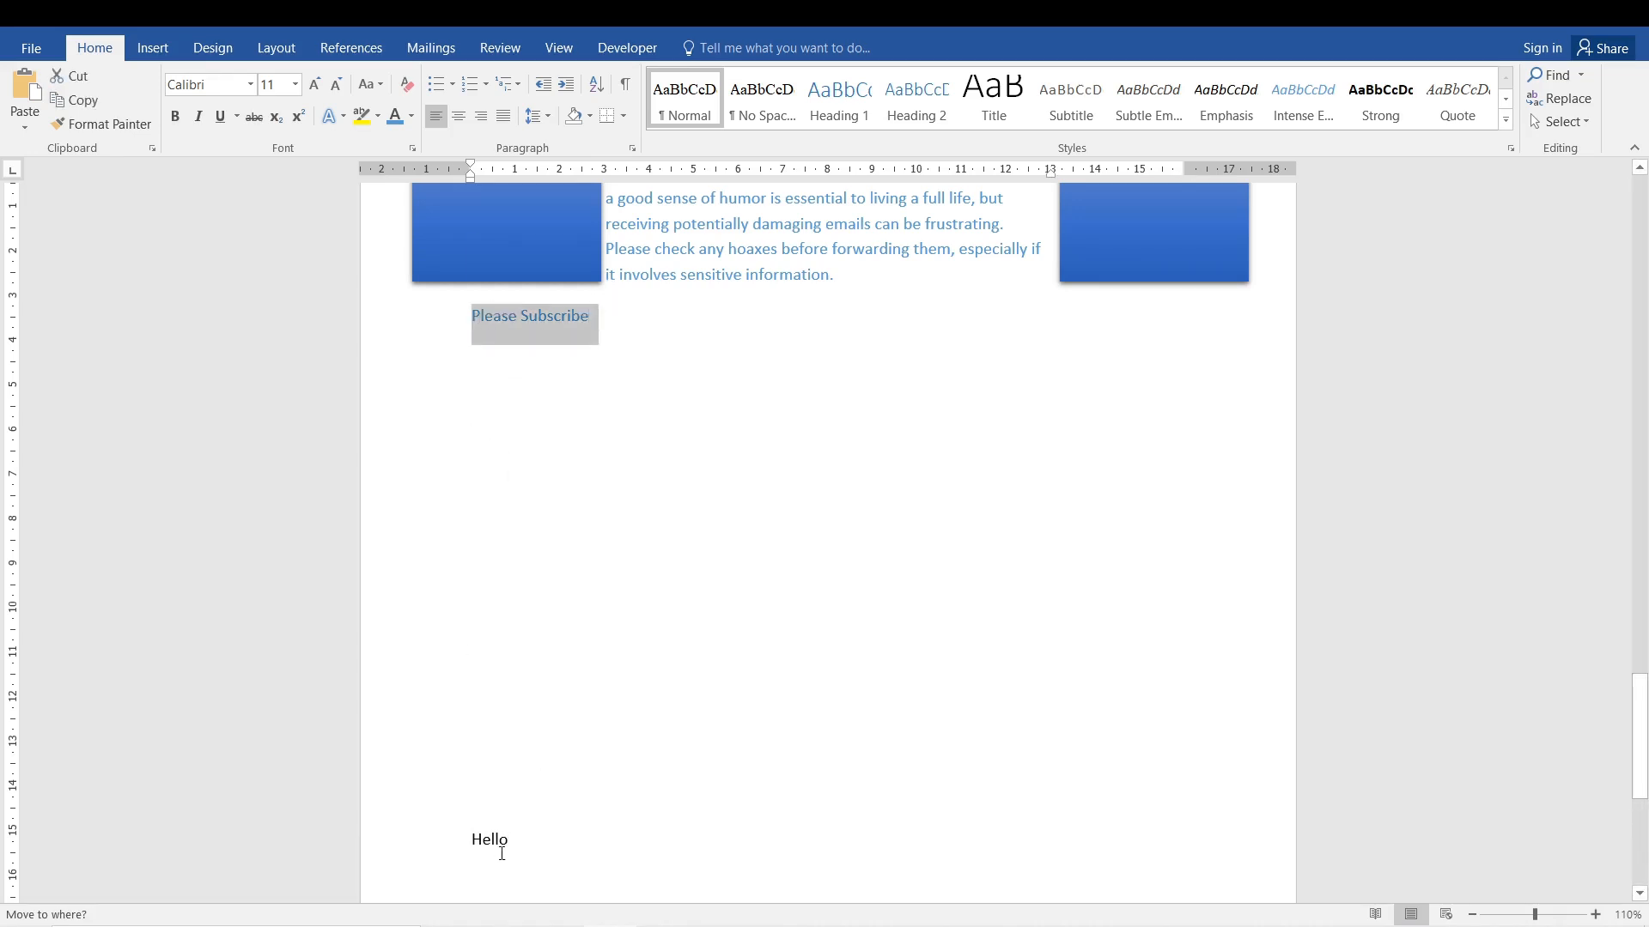
left_click_drag(501, 849, 472, 848)
left_click(559, 851)
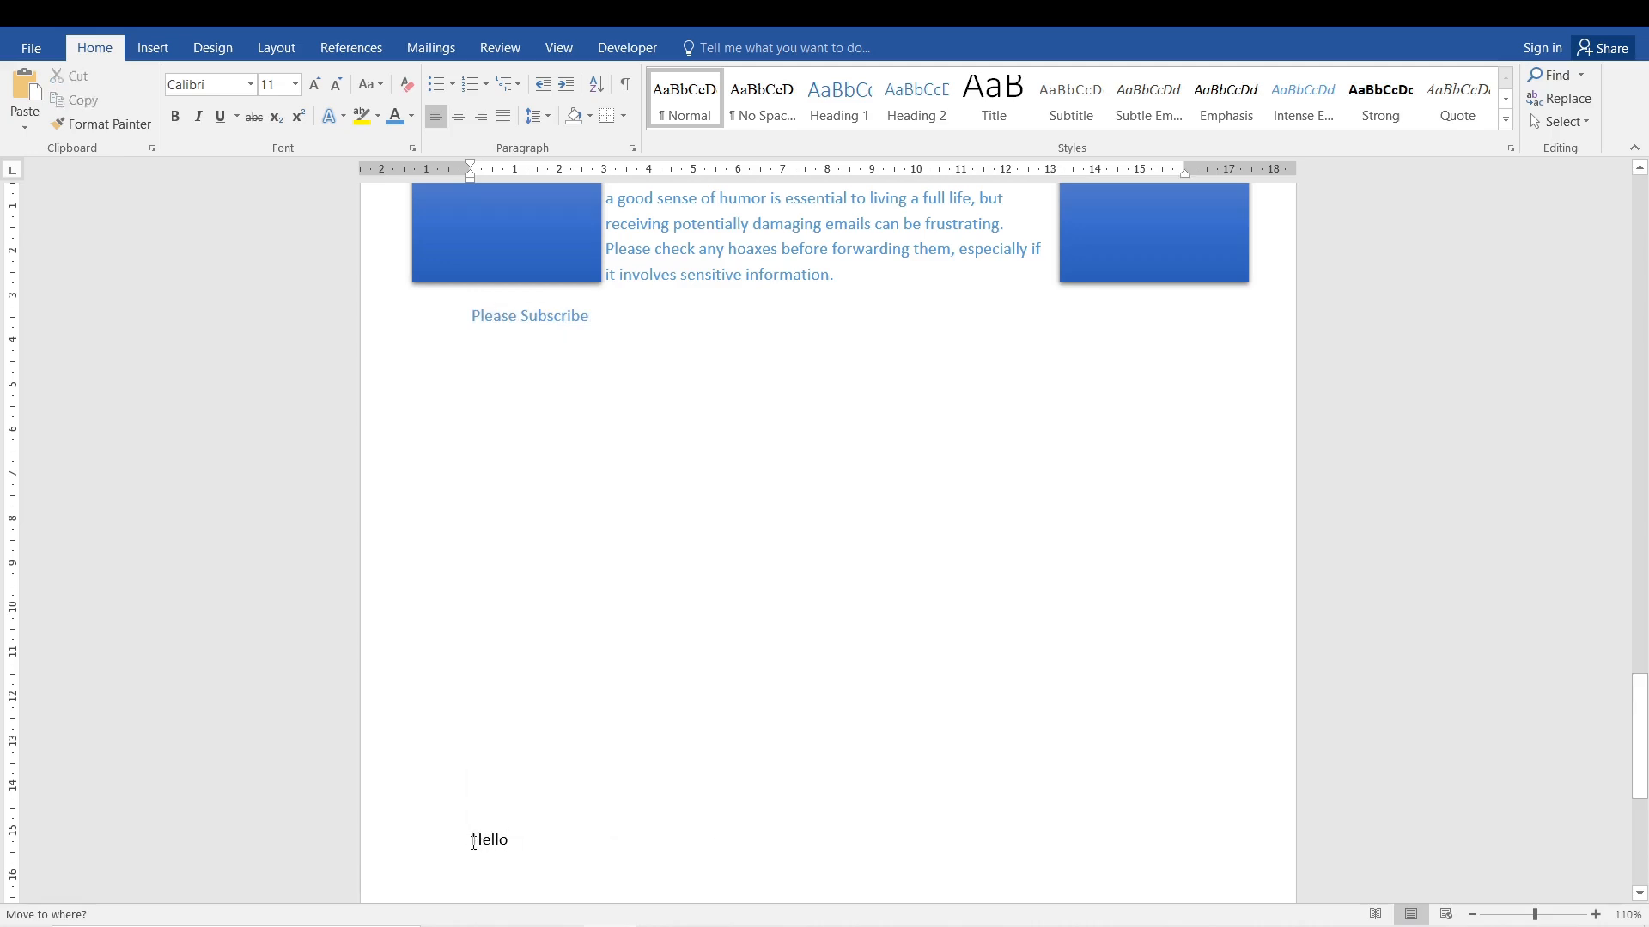
Add two empty paragraphs directly above "Hello" and delete three from the same place.
left_click(473, 844)
key("Return")
key("Return")
key("BackSpace")
key("BackSpace")
key("BackSpace")
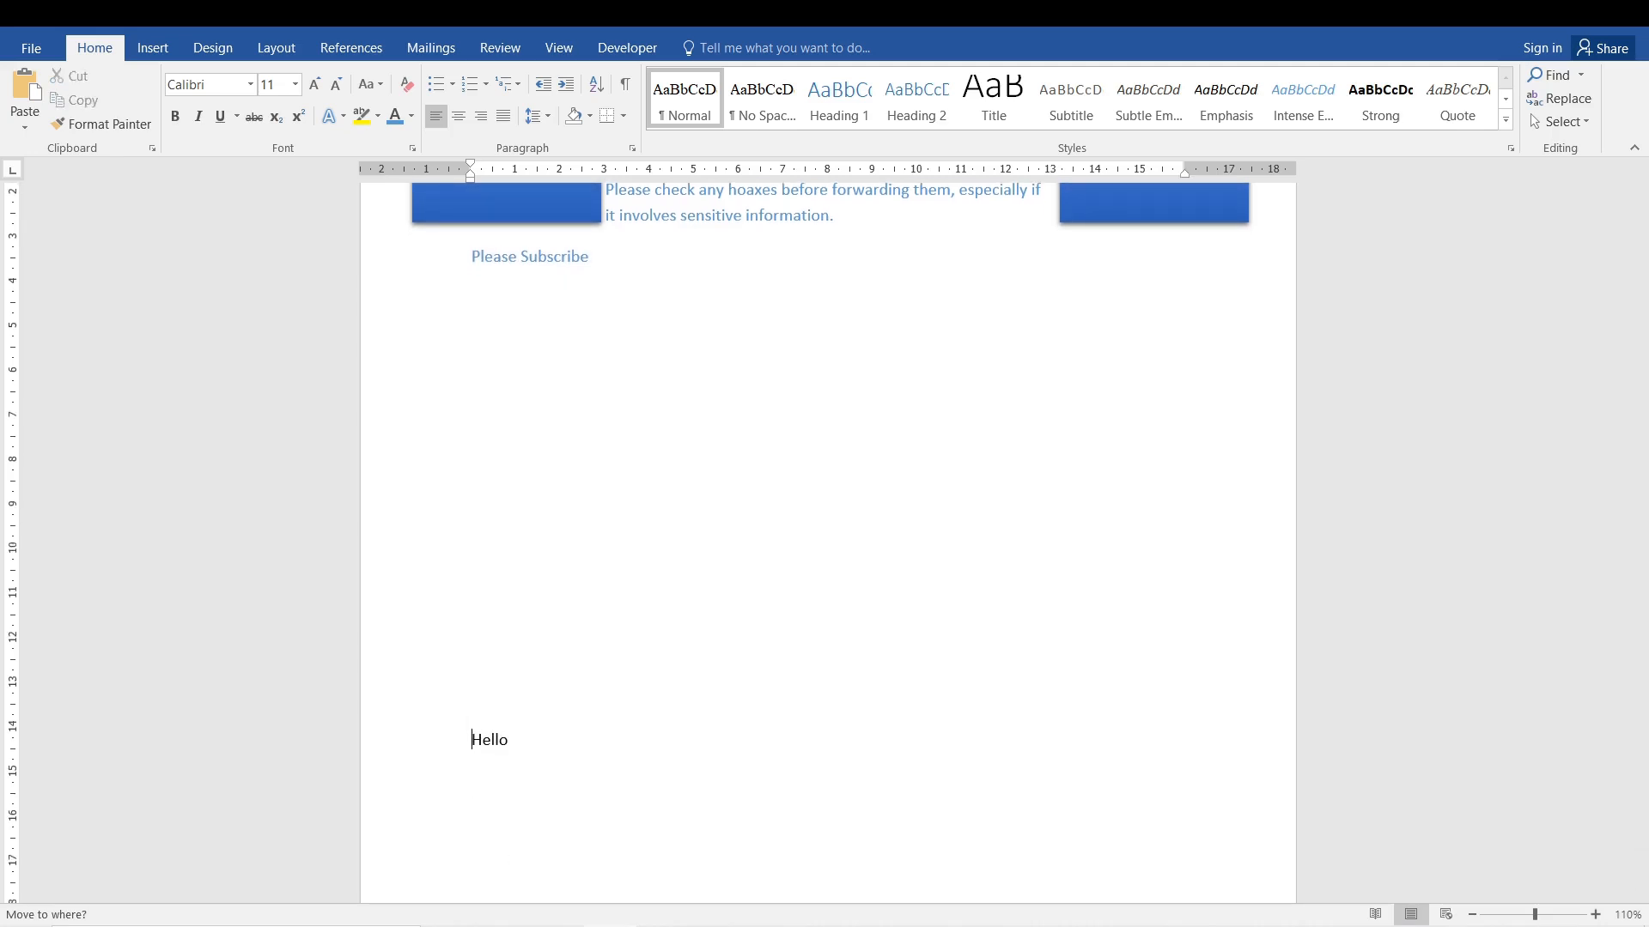
Add three empty paragraphs below "Please Subscribe", and insert and remove one empty paragraph above it.
left_click(592, 257)
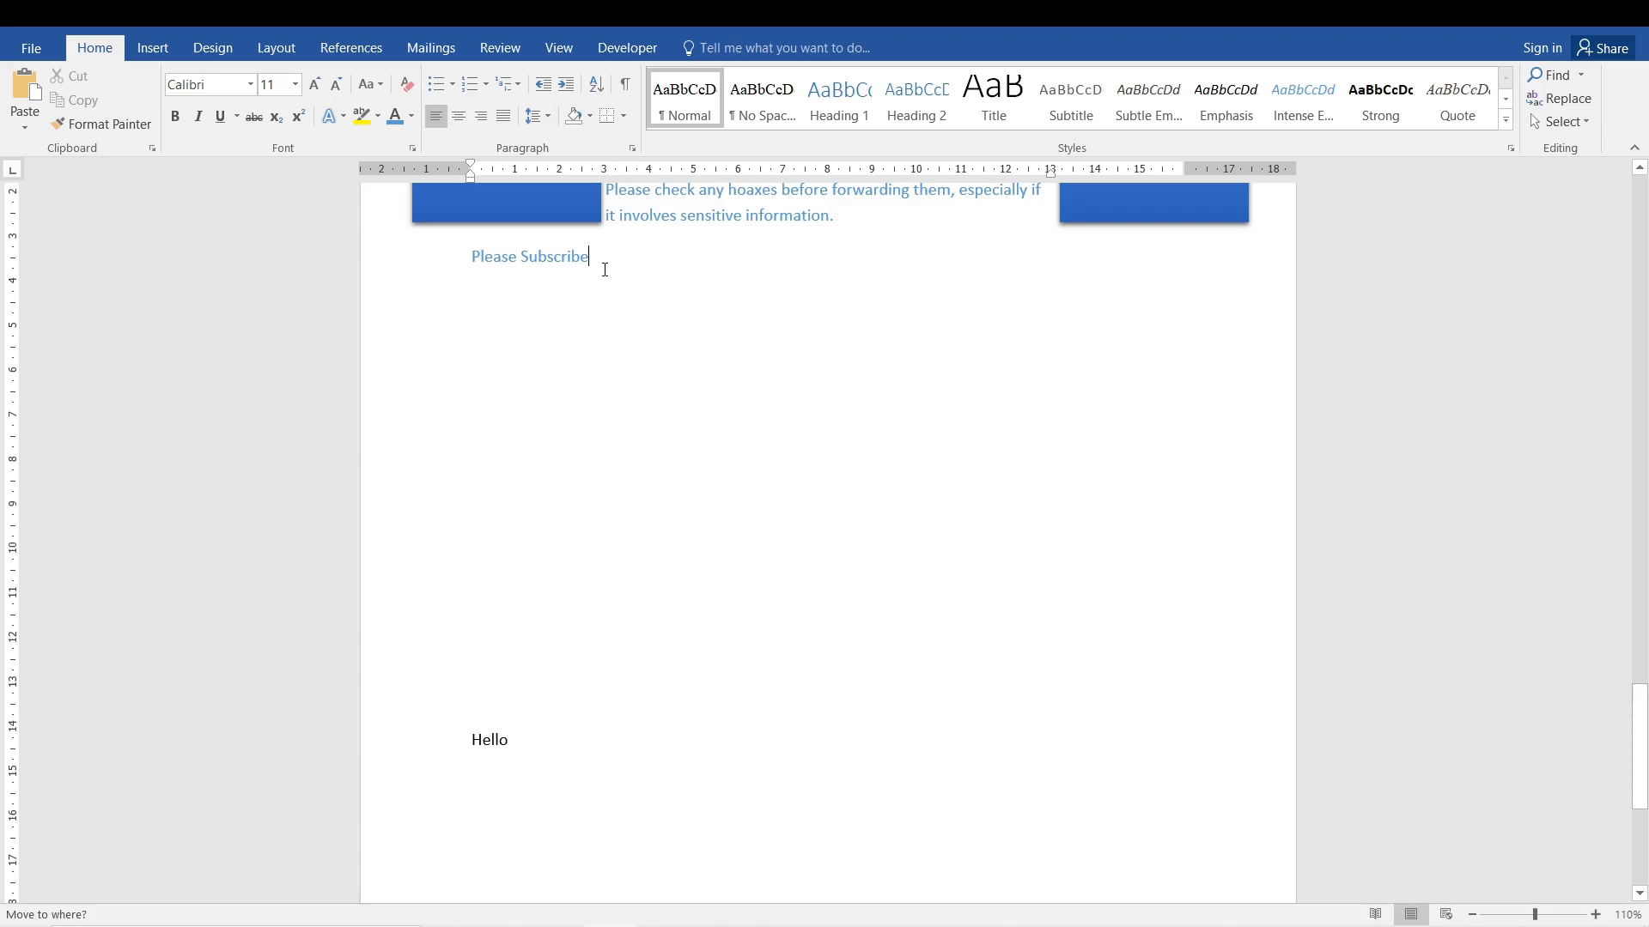
key("Return")
key("Return")
key("Return")
left_click(876, 224)
key("Return")
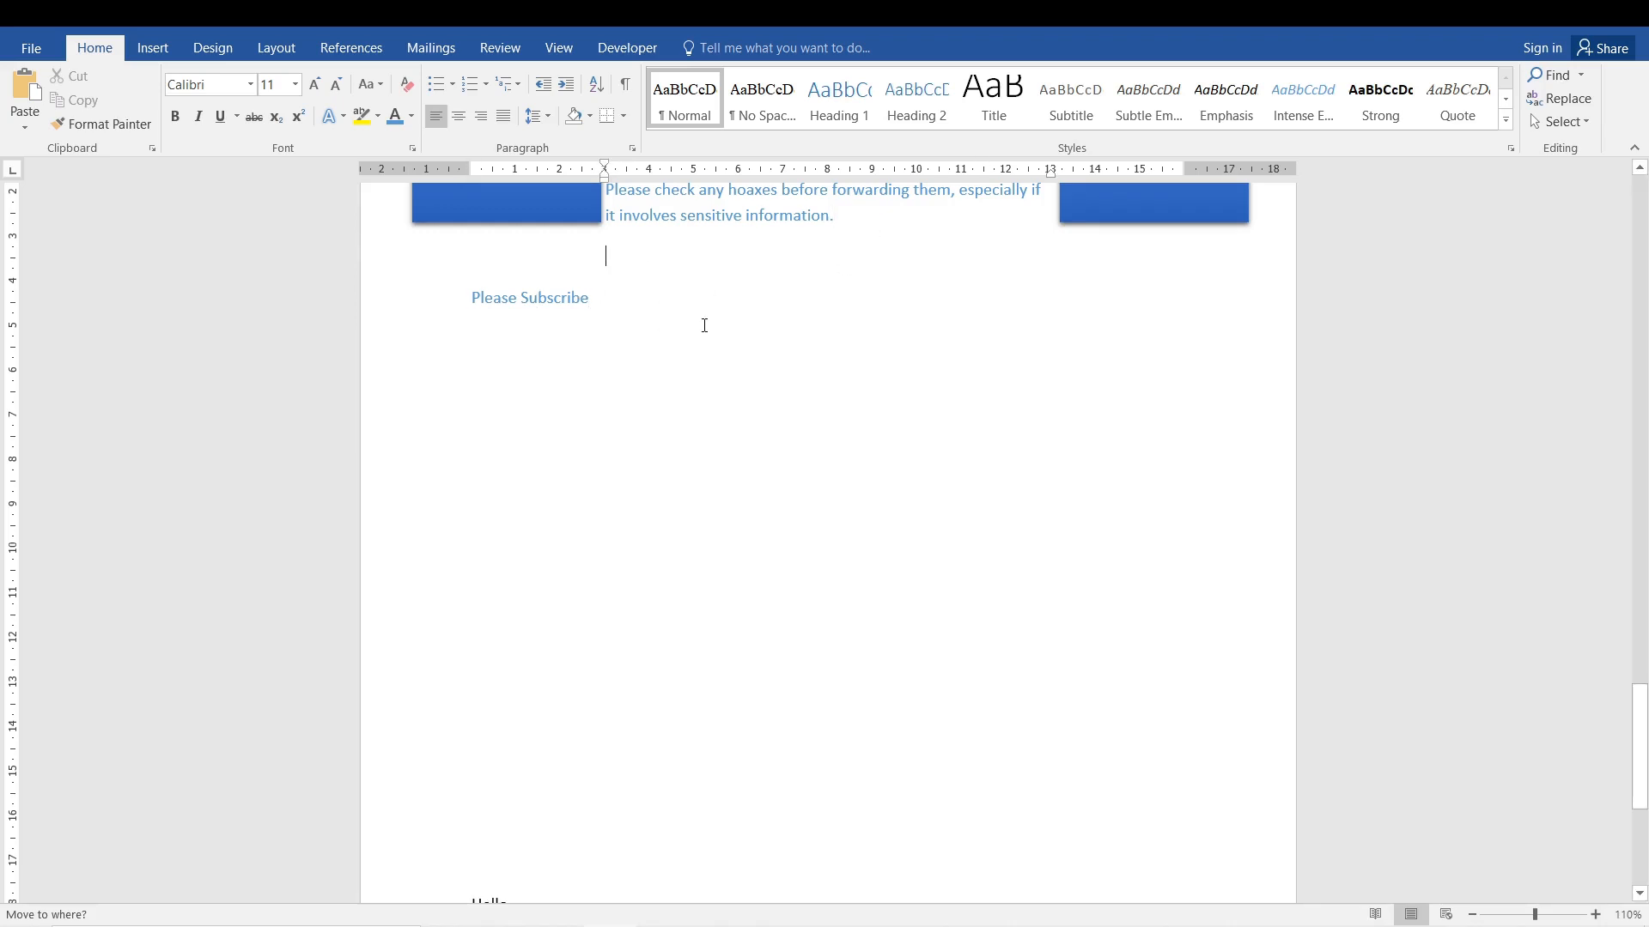
key("BackSpace")
Remove three empty paragraphs from the middle of the gap between "Please Subscribe" and "Hello", after trial deletions and insertions there.
left_click(473, 614)
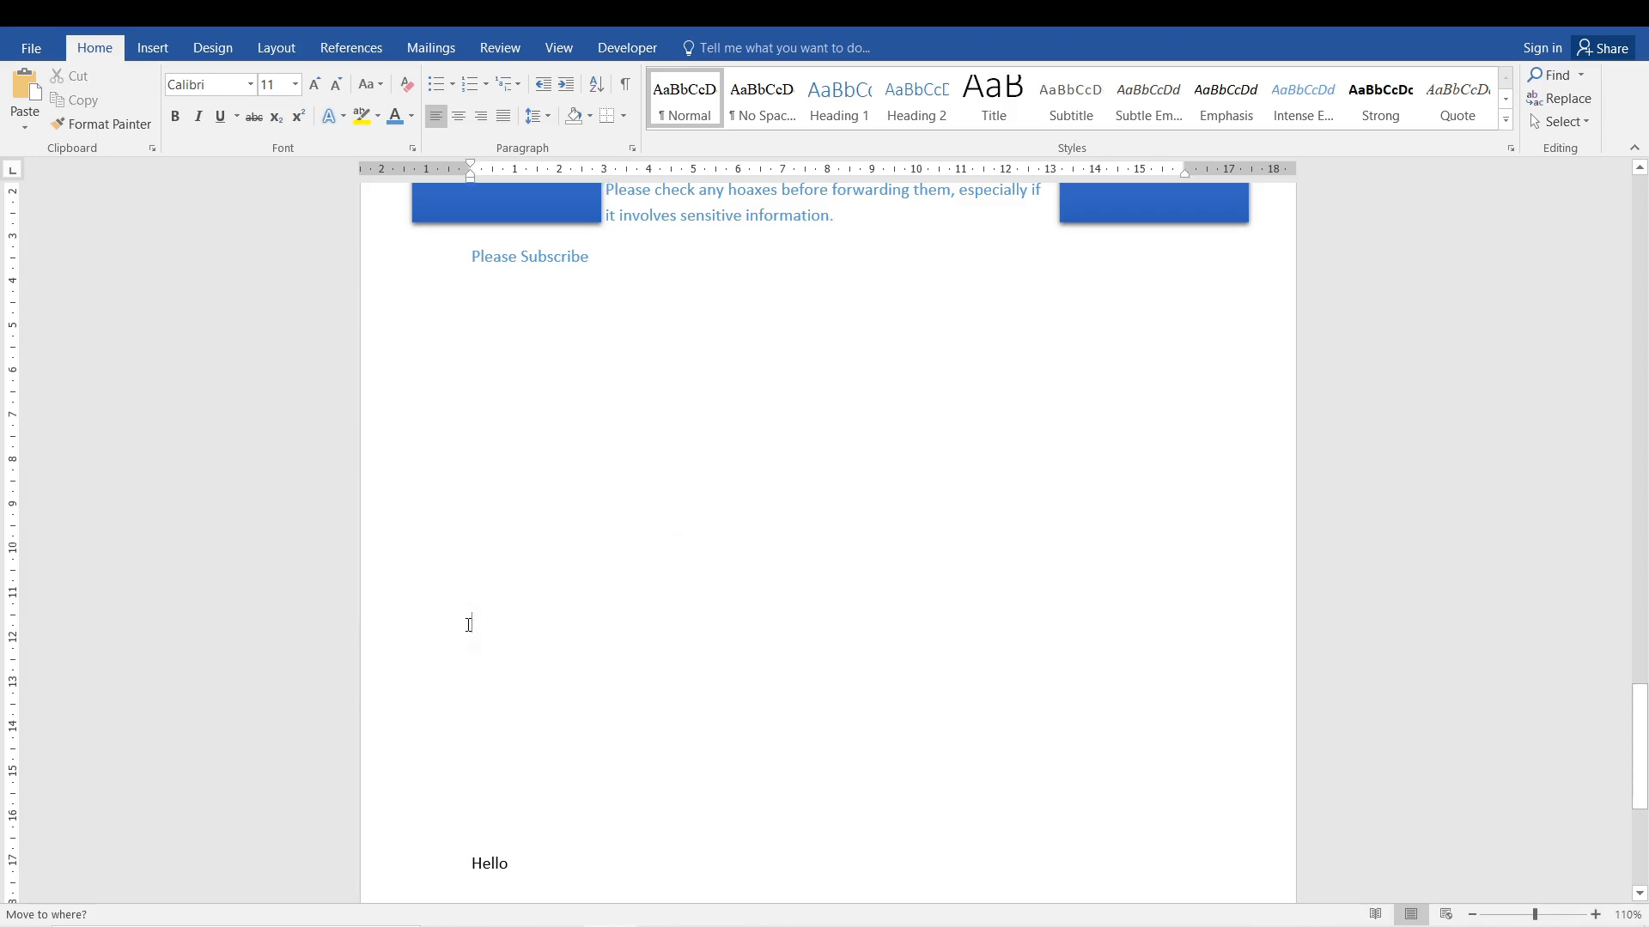
key("BackSpace")
key("BackSpace")
key("BackSpace")
key("Return")
key("Return")
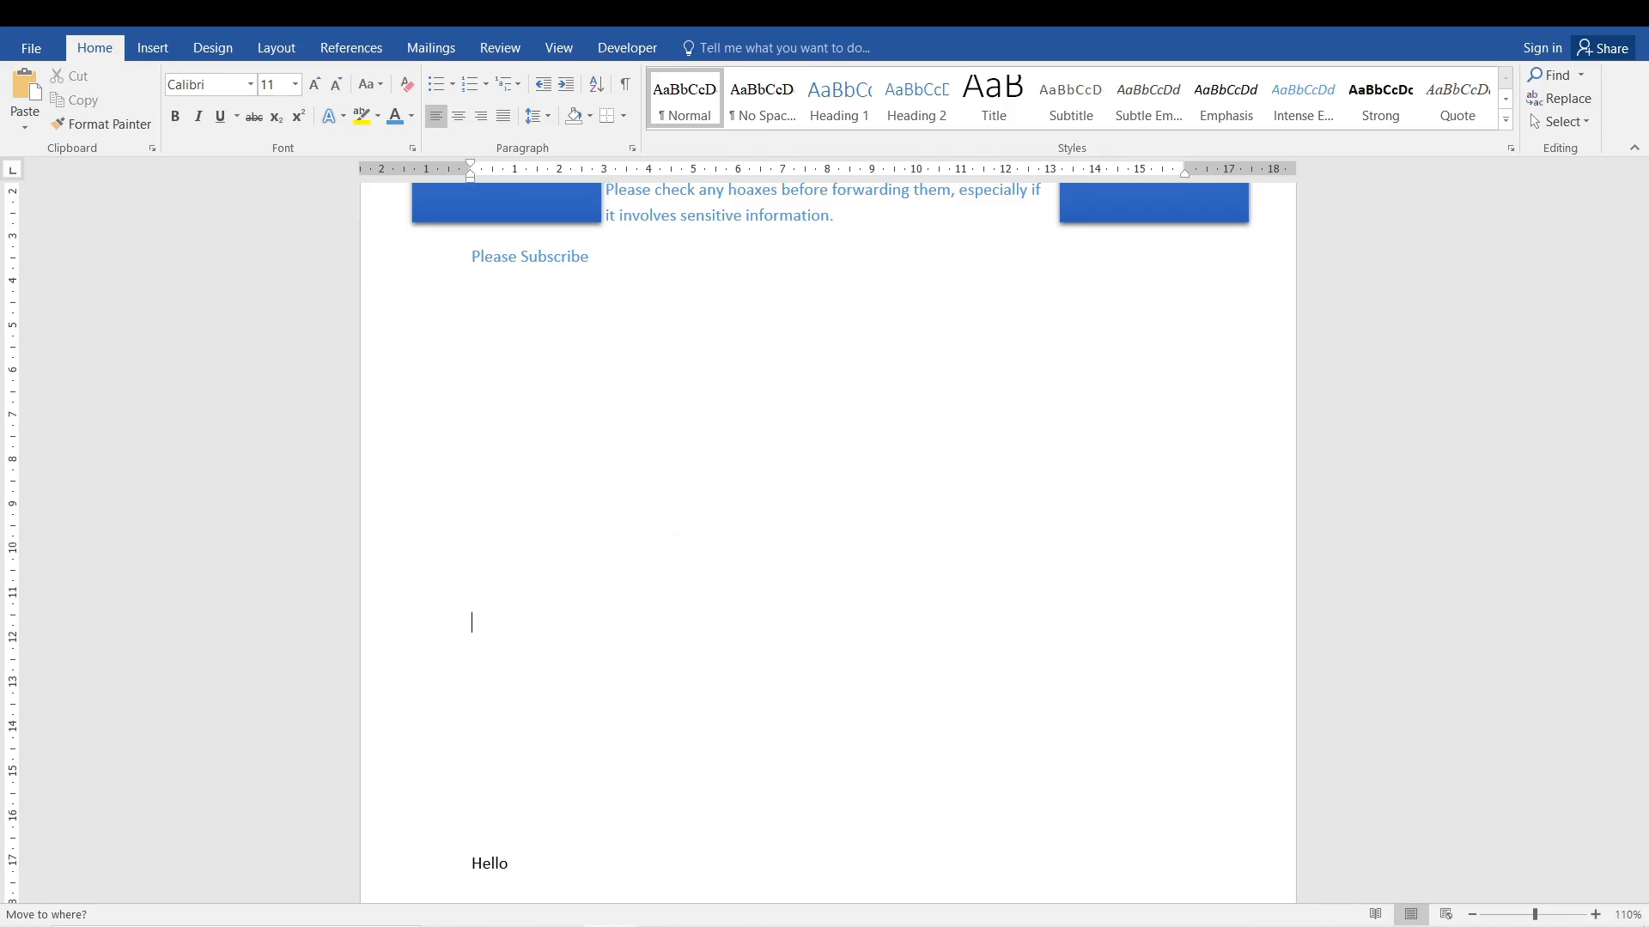
key("BackSpace")
key("BackSpace")
key("BackSpace")
Show the formatting marks and highlight the paragraph marks between "Please Subscribe" and "Hello" to examine the empty paragraphs.
left_click(626, 94)
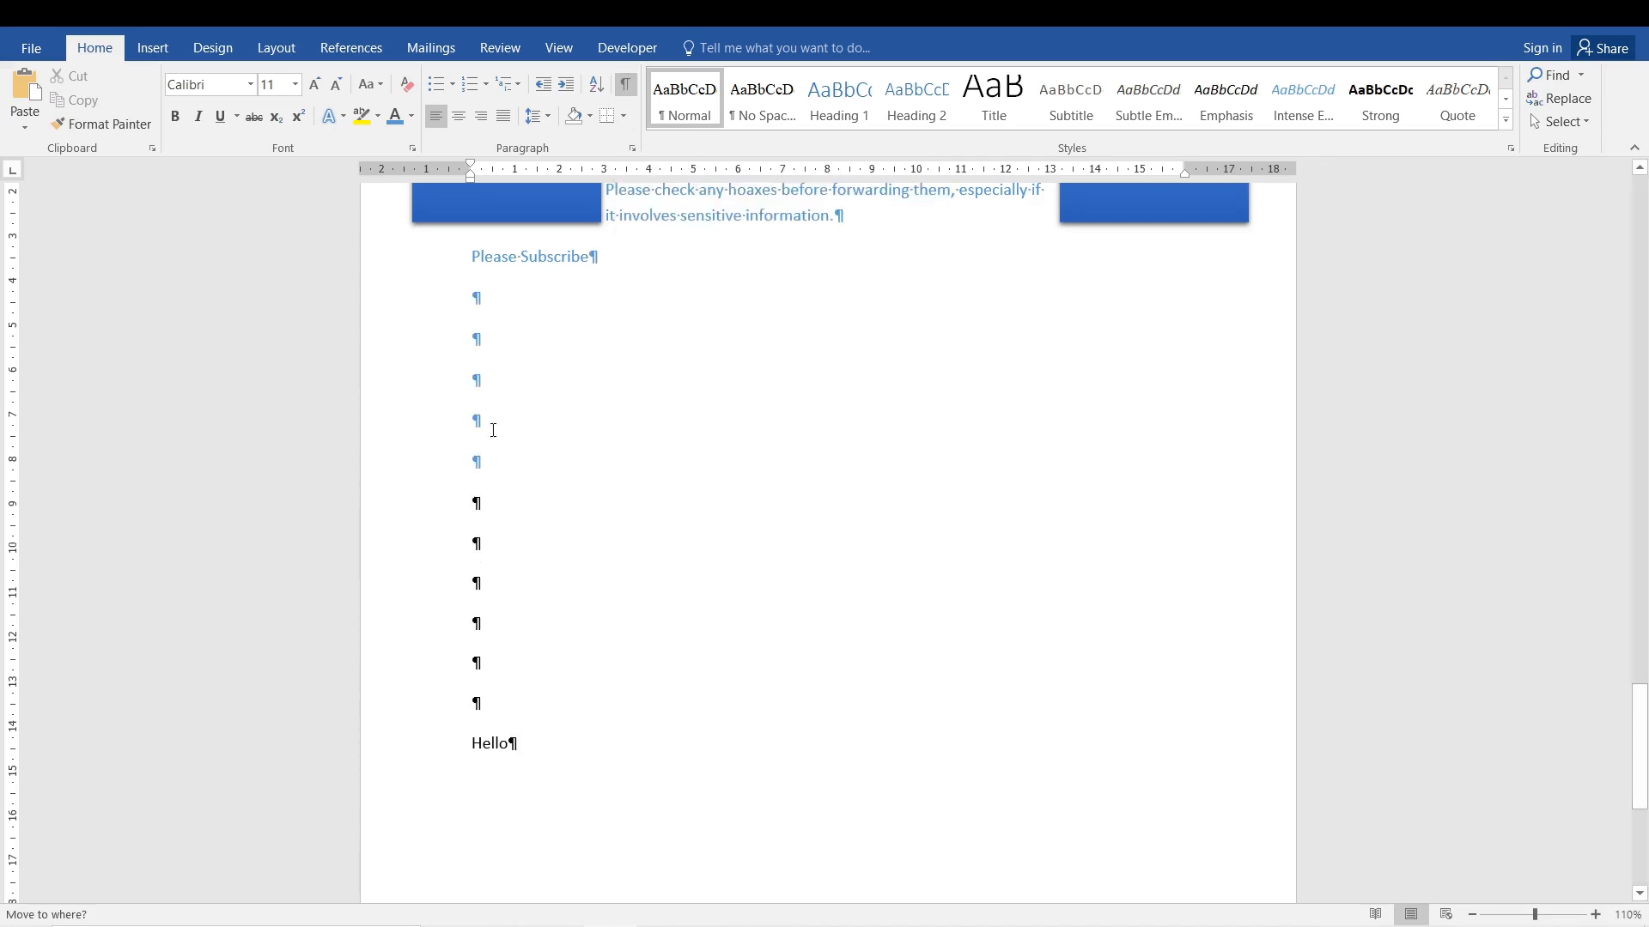
left_click(482, 303)
left_click_drag(482, 302, 521, 693)
left_click_drag(479, 297, 483, 706)
left_click(519, 706)
Add three empty paragraphs below "Please Subscribe", and delete all the empty paragraphs between that line and "Hello".
key("Return")
key("Return")
key("Return")
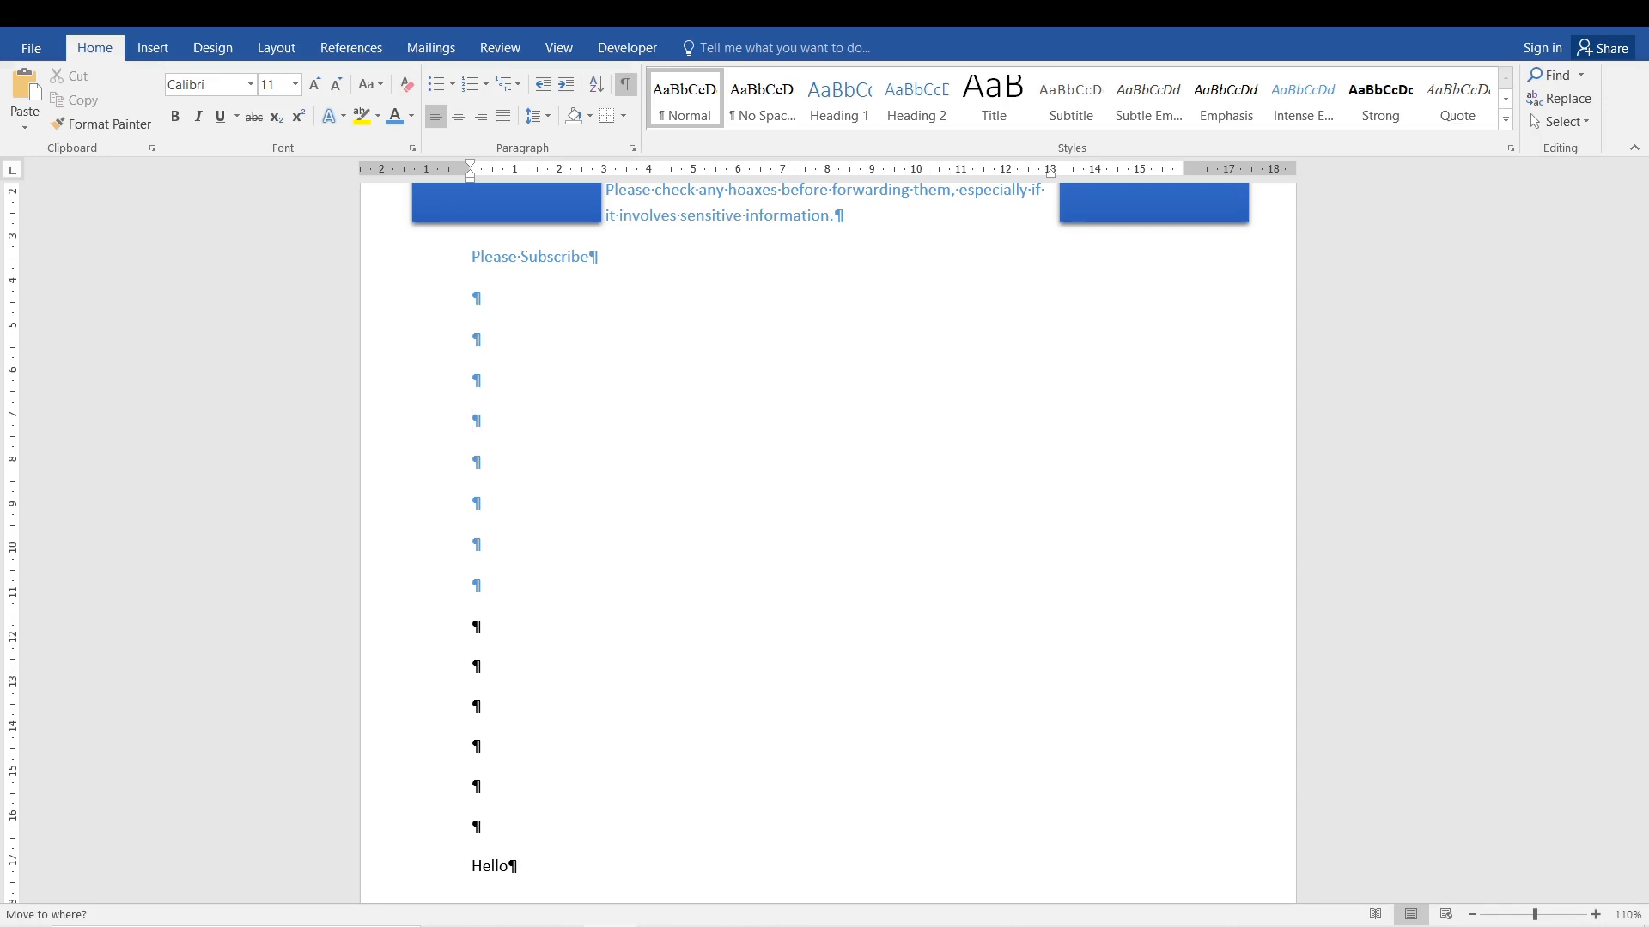
key("BackSpace")
key("BackSpace")
key("BackSpace")
key("Delete")
key("Delete")
key("Delete")
key("Delete")
key("Delete")
key("Delete")
key("Delete")
key("Delete")
key("Delete")
key("Delete")
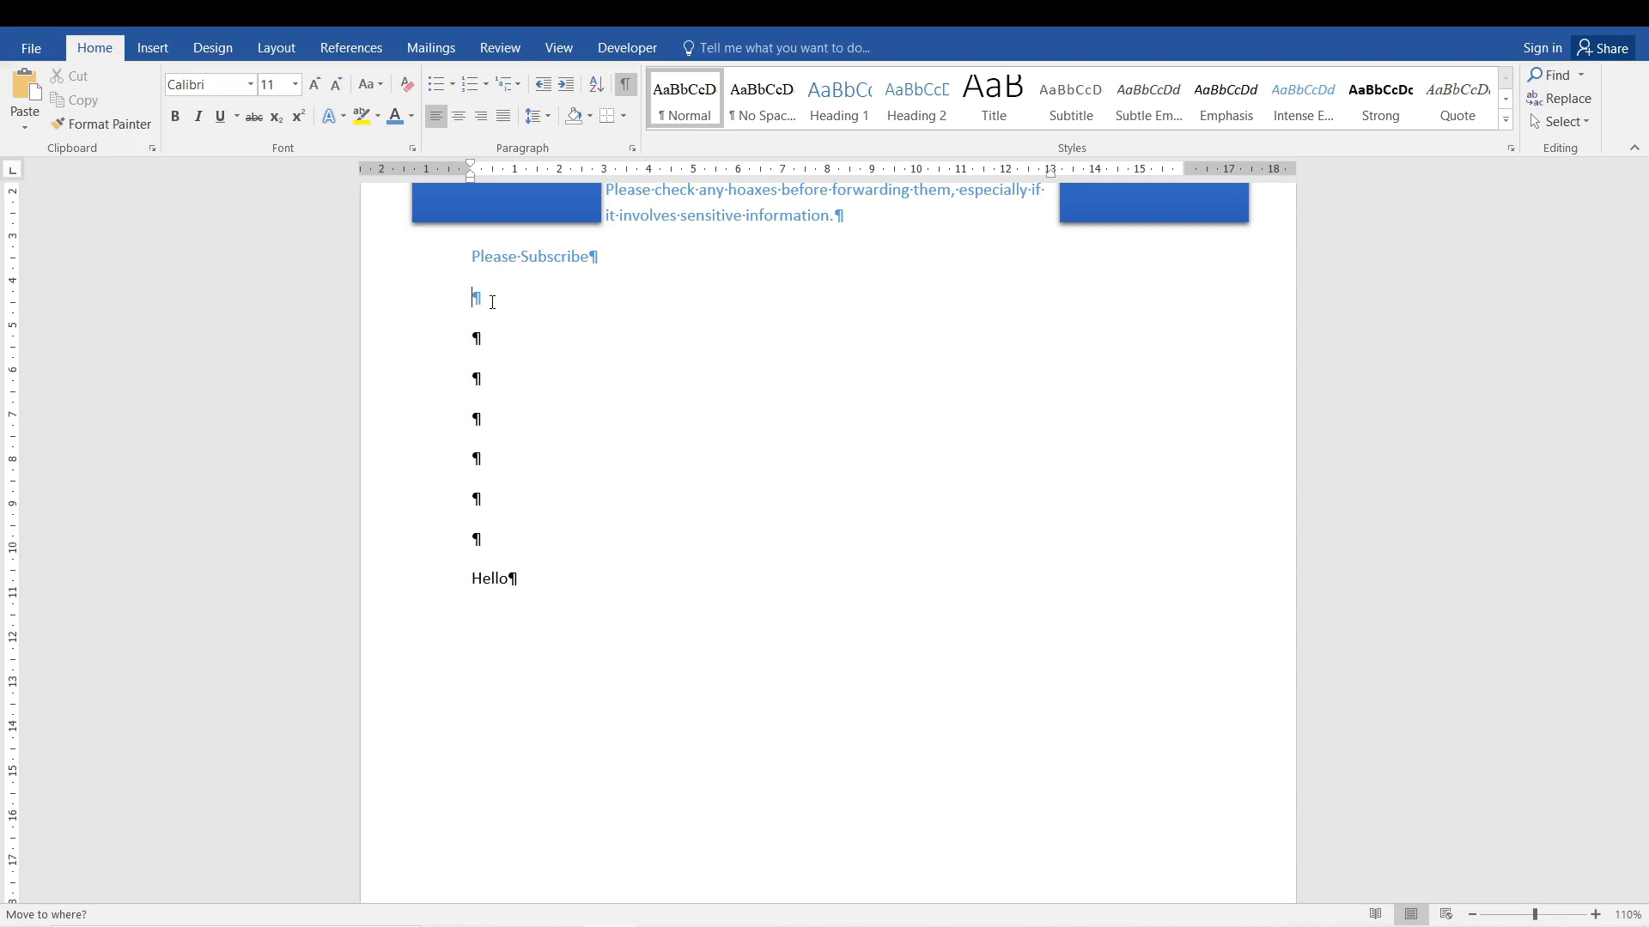
key("Delete")
Hide the formatting marks and delete the "Please Subscribe" and "Hello" lines below the indented paragraph.
left_click(633, 83)
left_click_drag(1641, 761, 1646, 703)
left_click(369, 601)
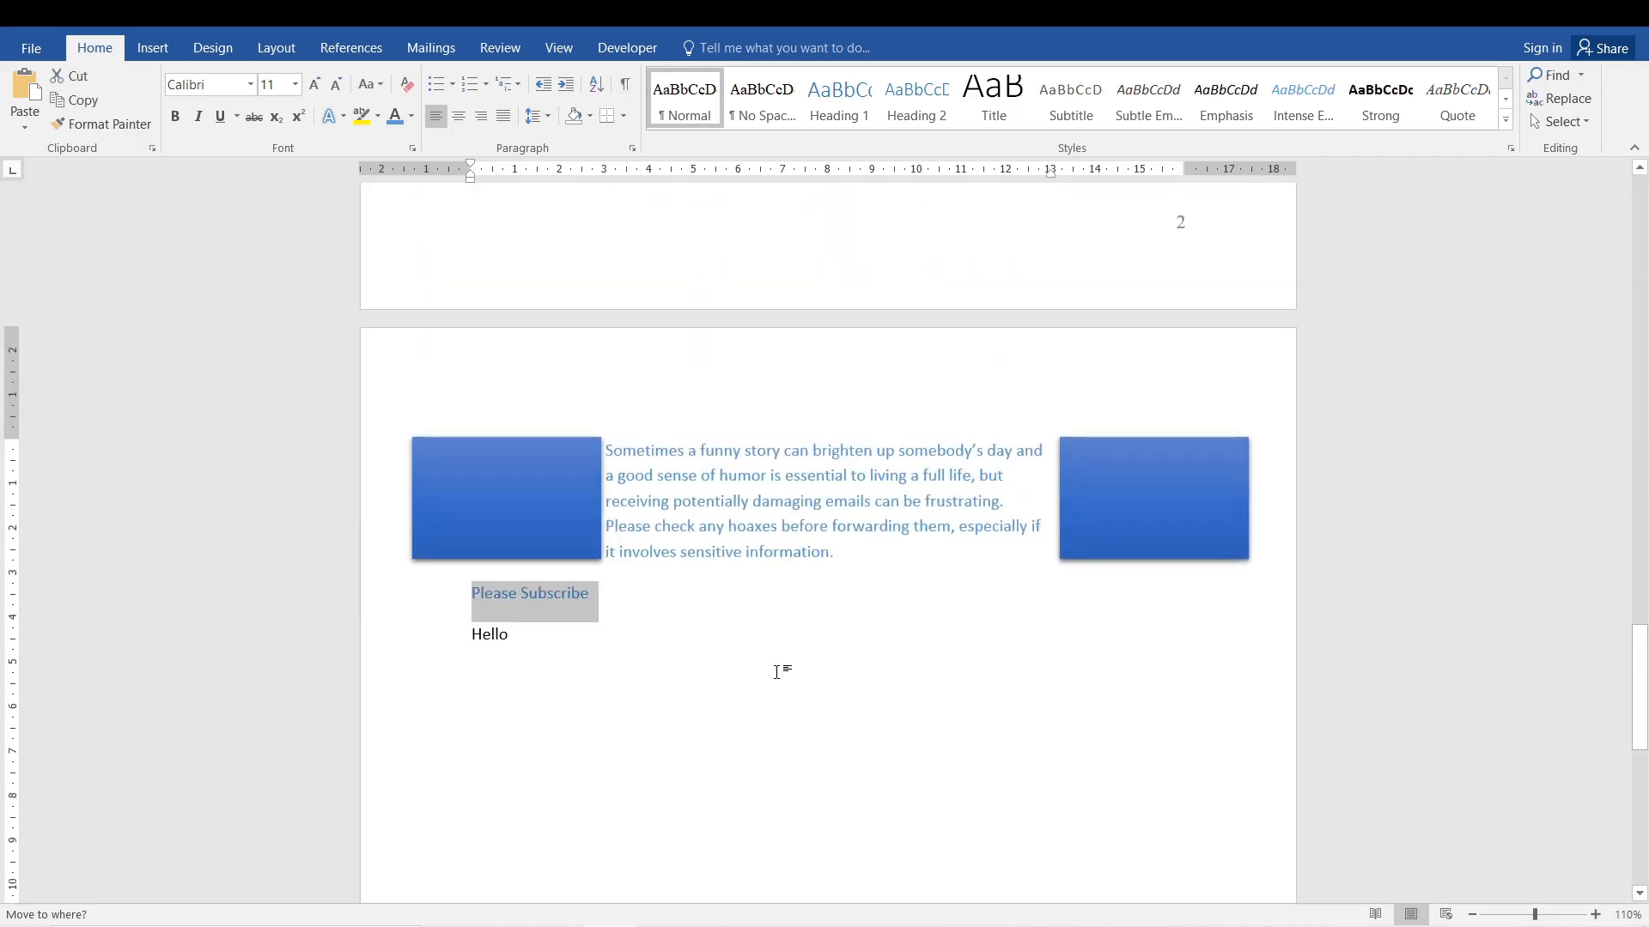
scroll(780, 669, "up", 16)
left_click(777, 672)
left_click_drag(463, 714, 347, 644)
key("Delete")
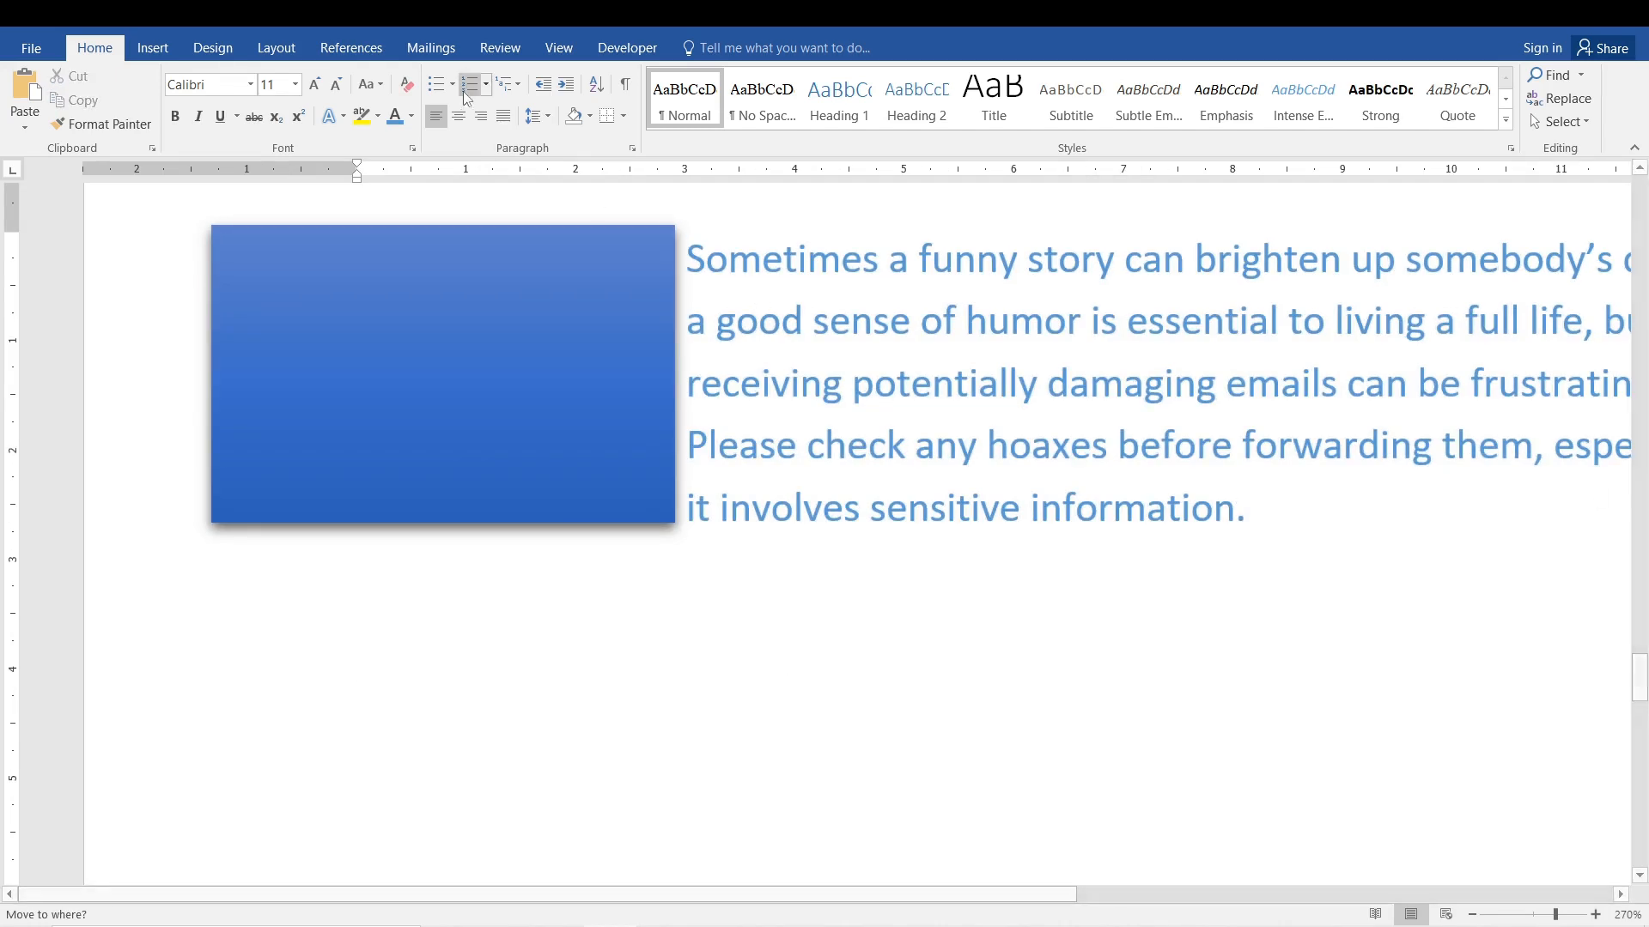
Examine the line and paragraph spacing choices for the empty paragraph without applying one.
left_click(541, 121)
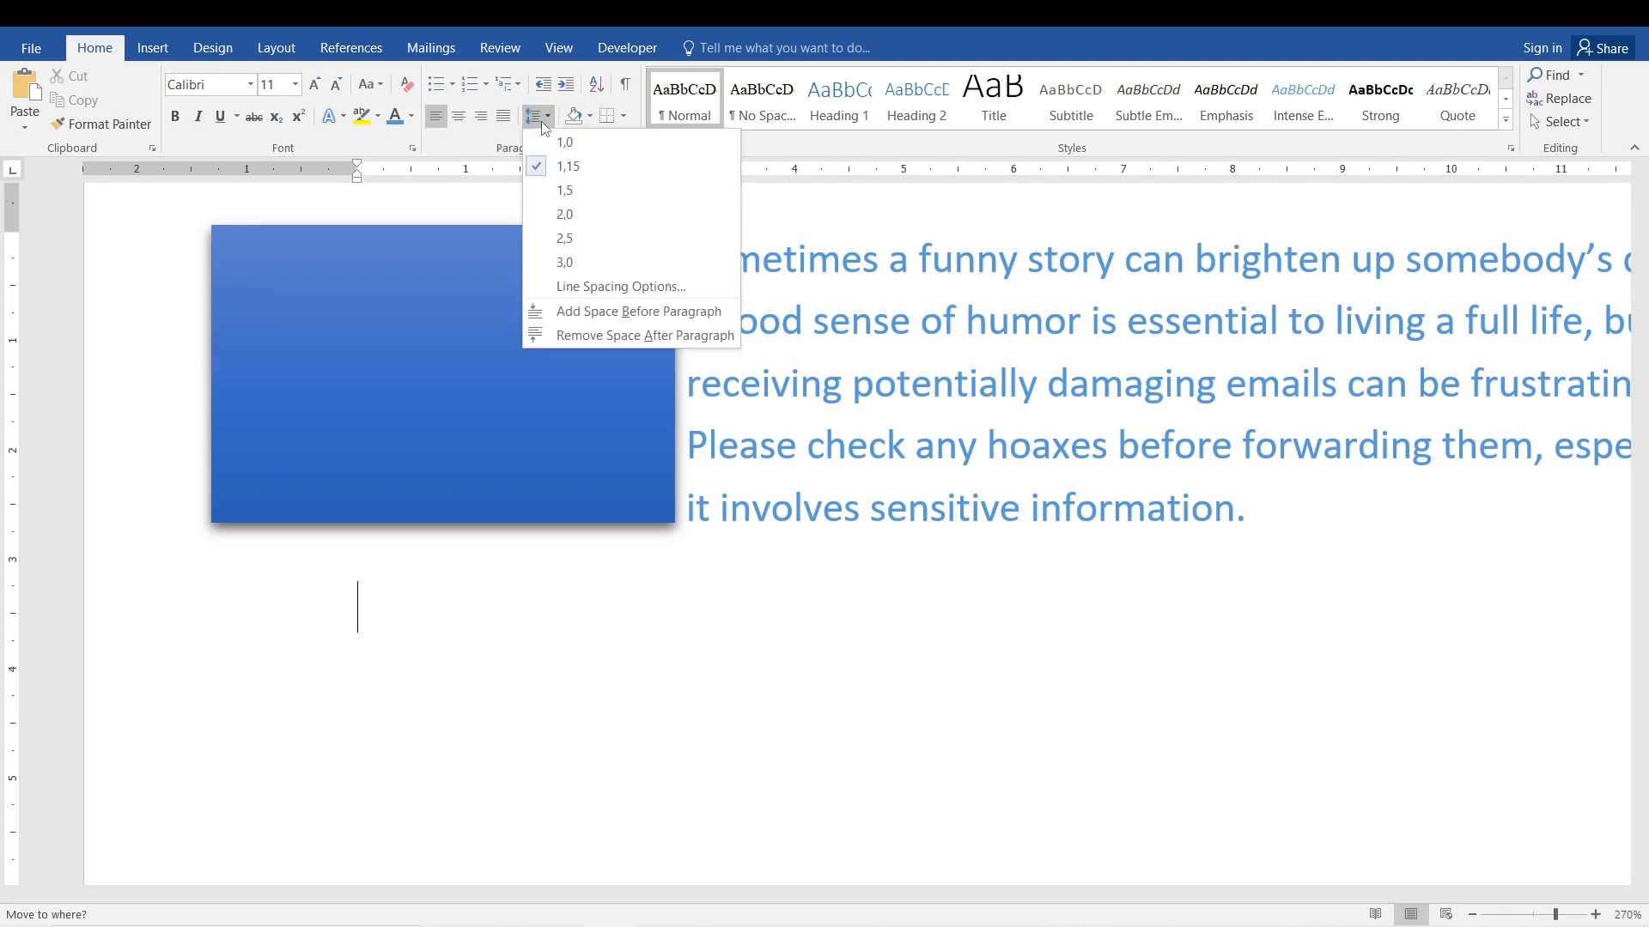
left_click(1241, 721)
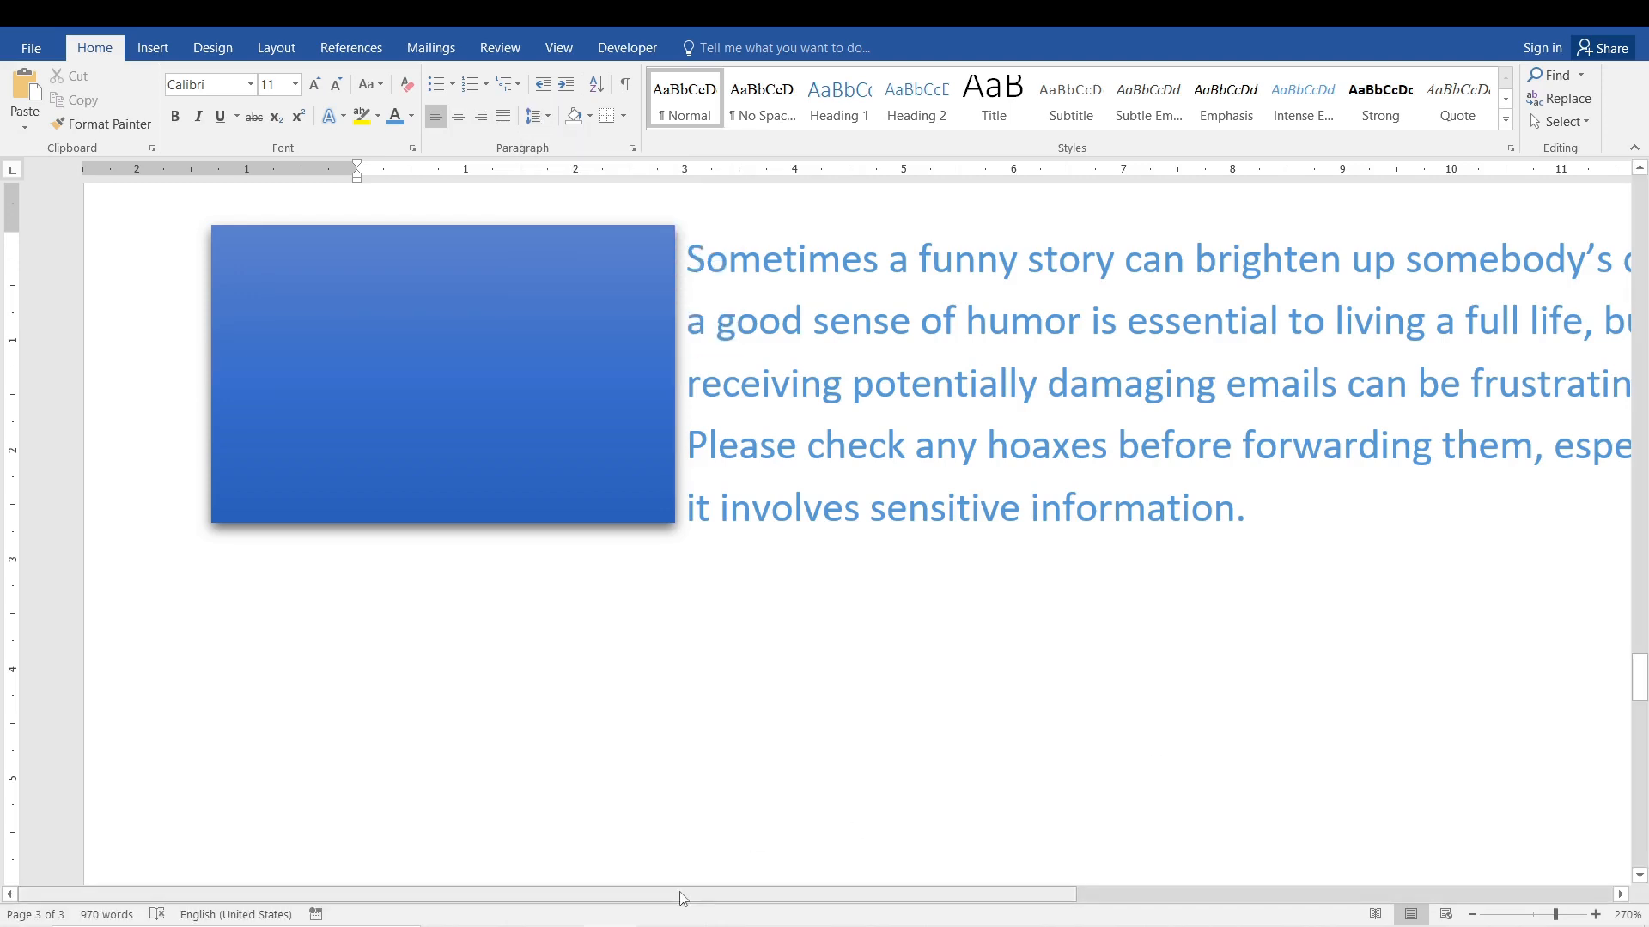
scroll(683, 898, "down", 6)
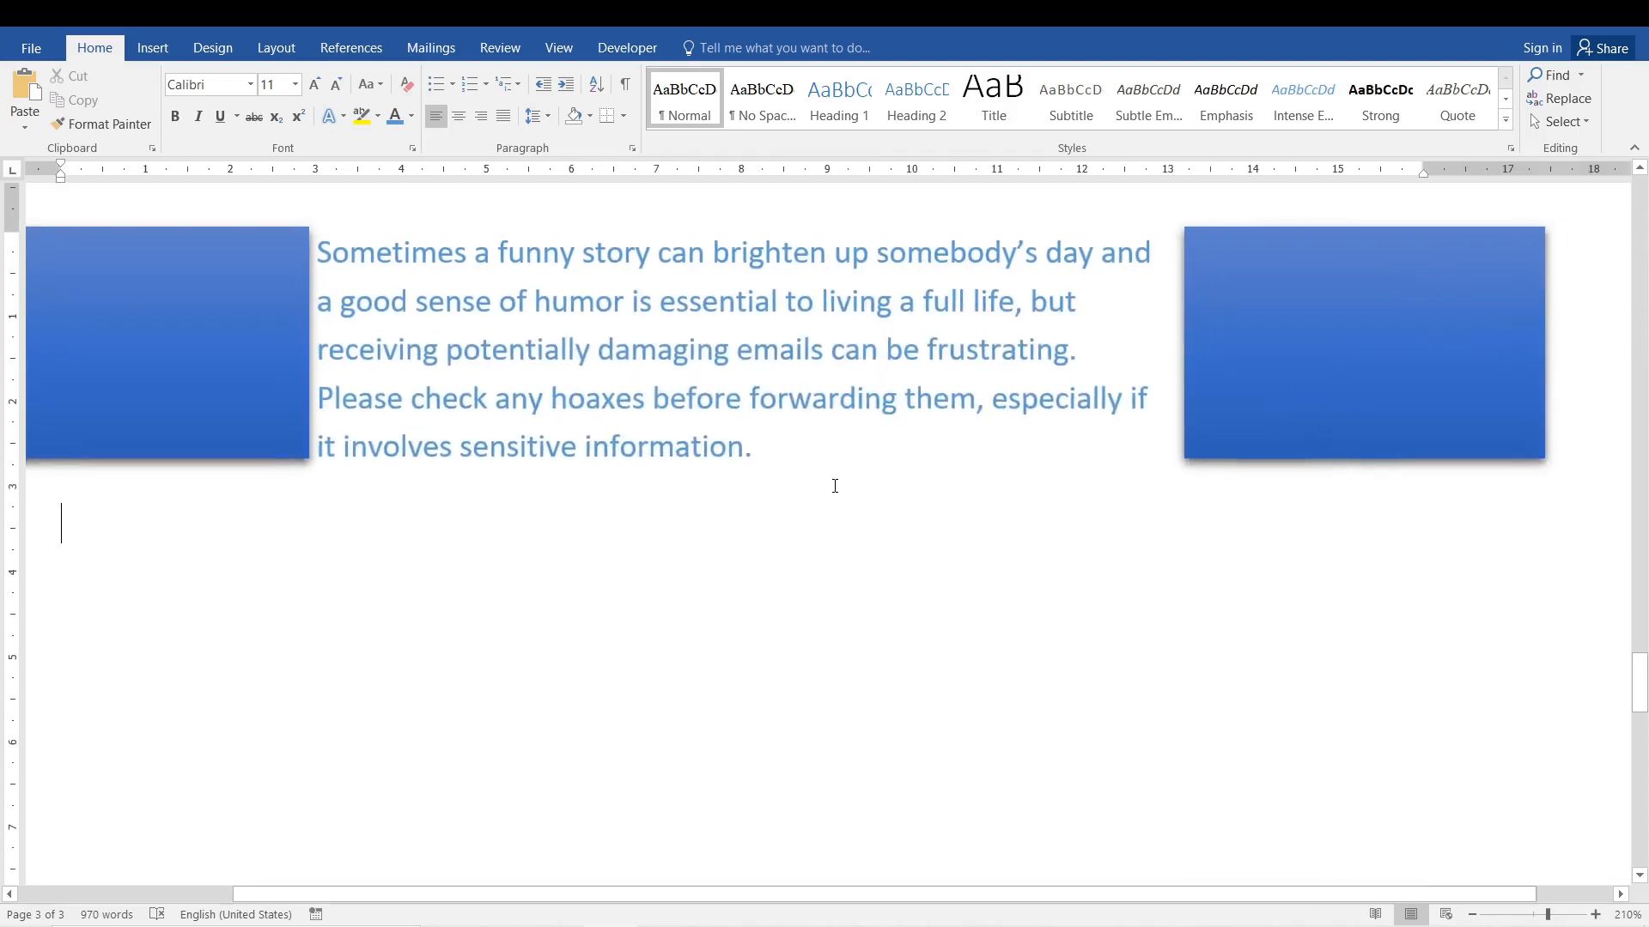
scroll(834, 486, "down", 4)
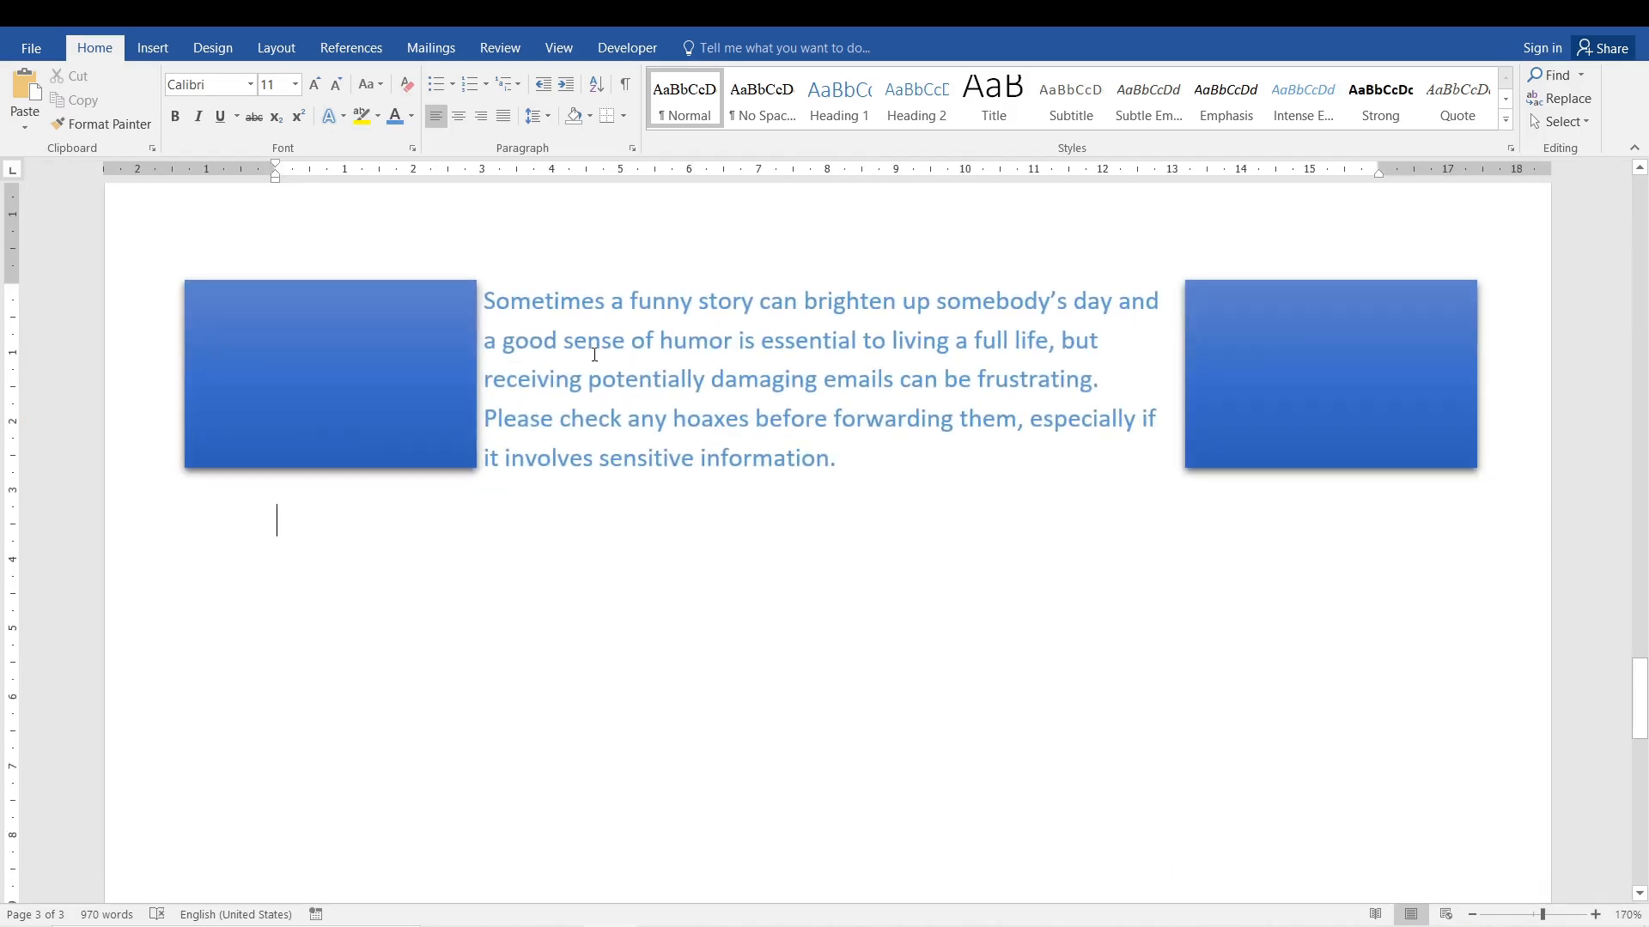
Move the group of two blue rectangles from beside the indented paragraph to the blank area below it.
key("ctrl+a")
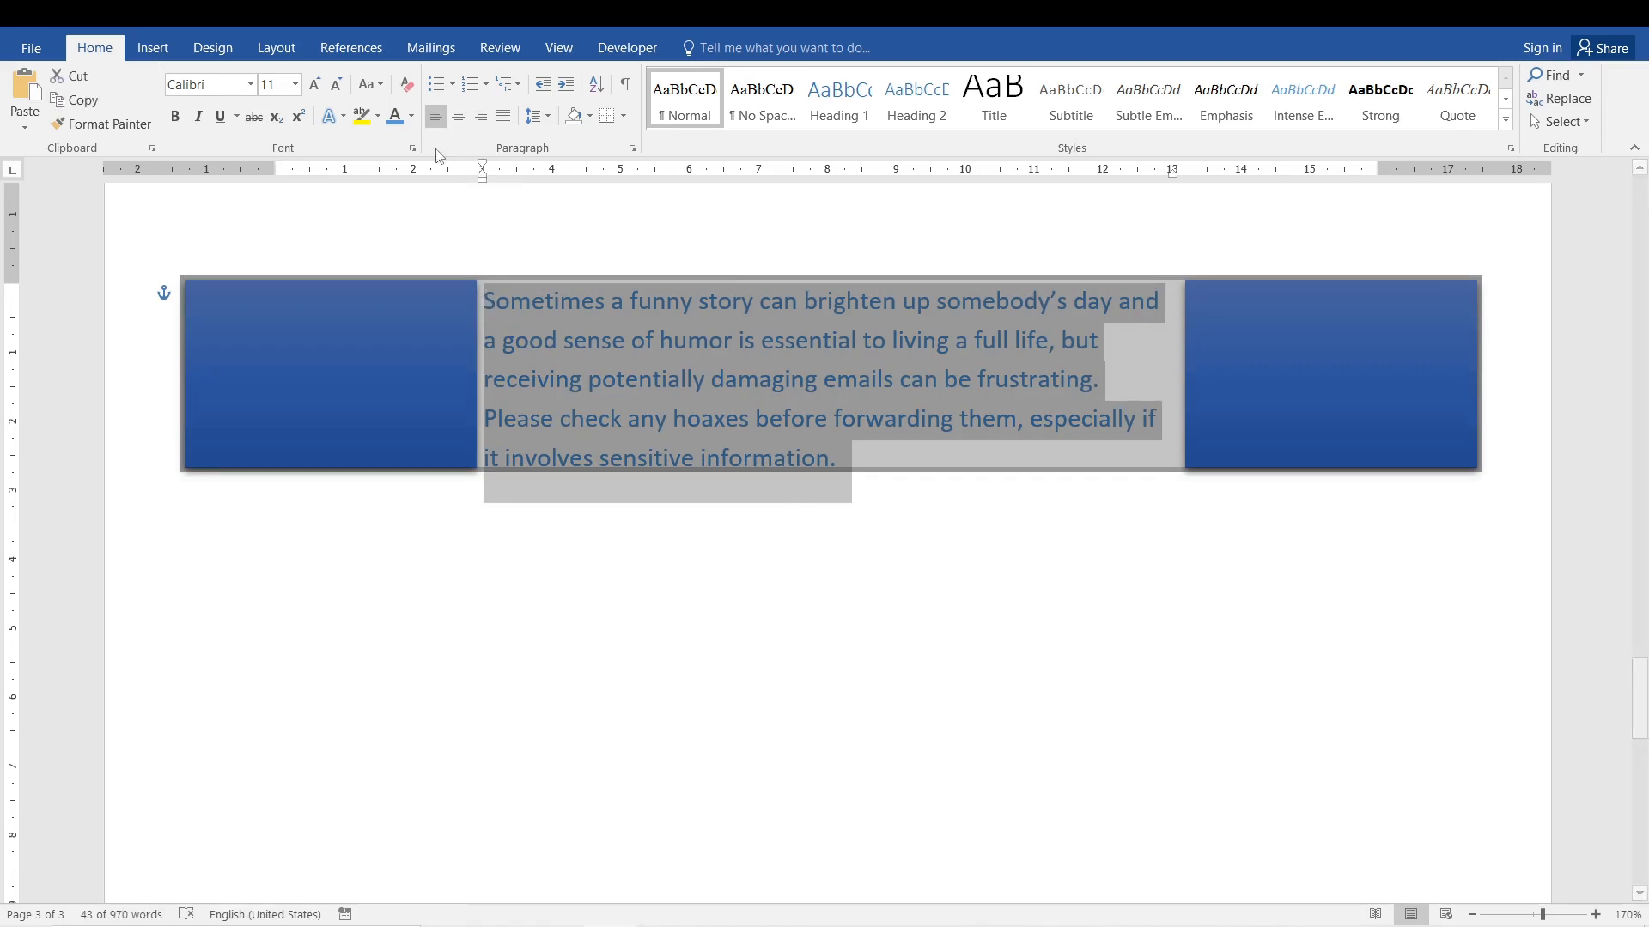
left_click(702, 378)
left_click_drag(291, 374, 292, 804)
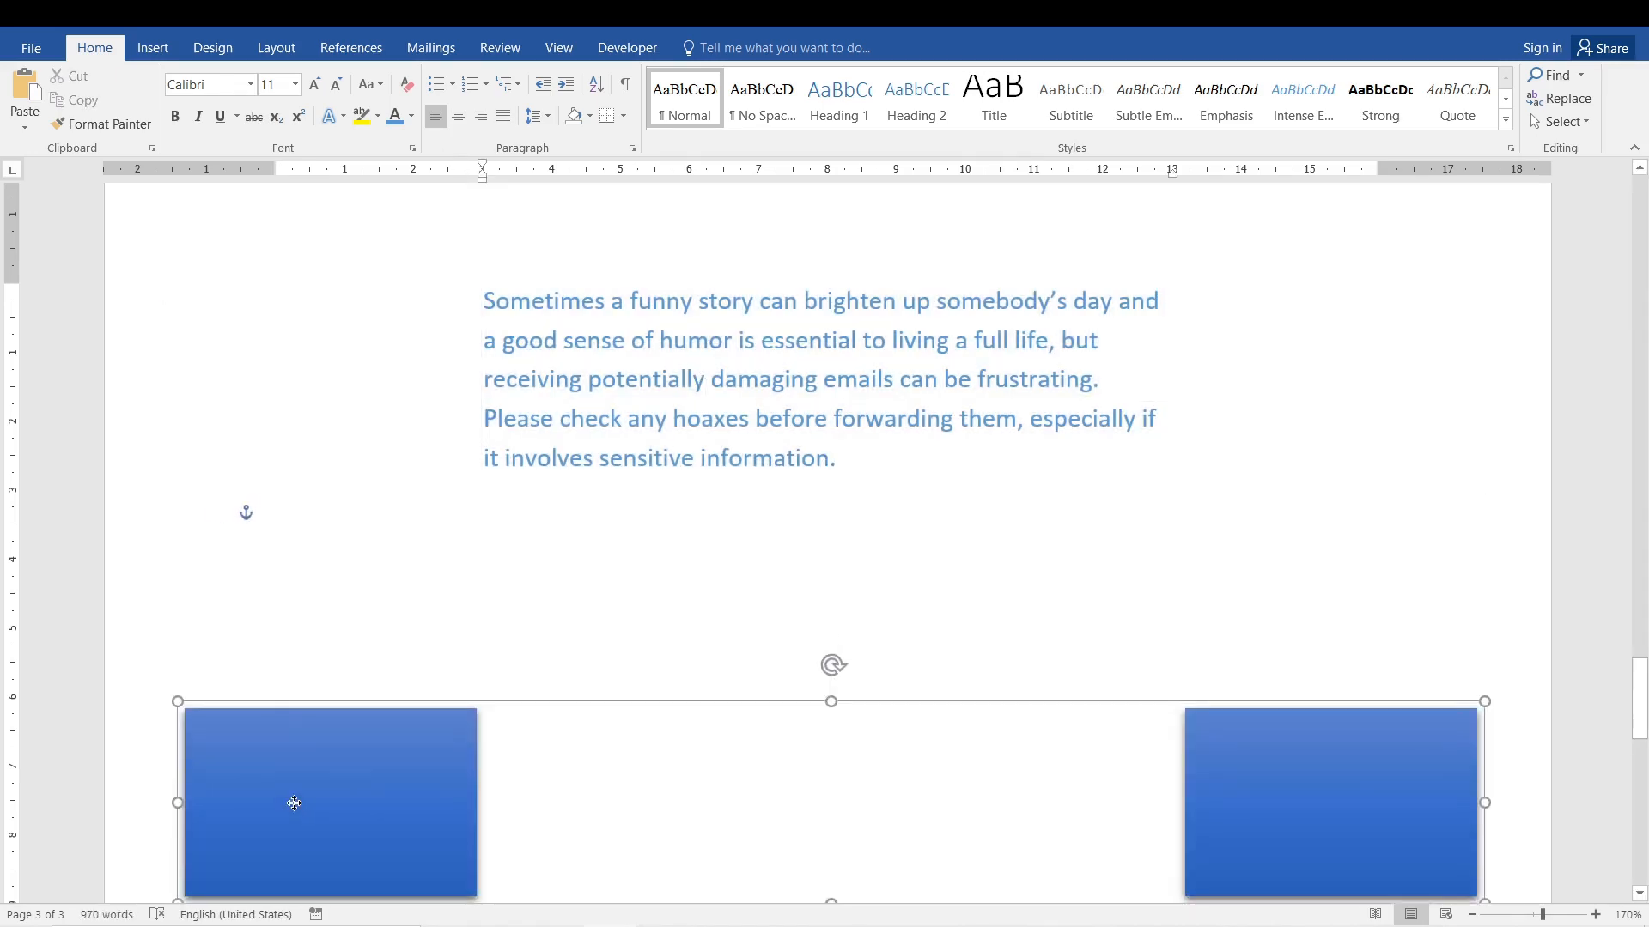
Select the whole blue indented paragraph and set its line spacing to 1,15.
left_click(919, 466)
left_click_drag(919, 467, 502, 342)
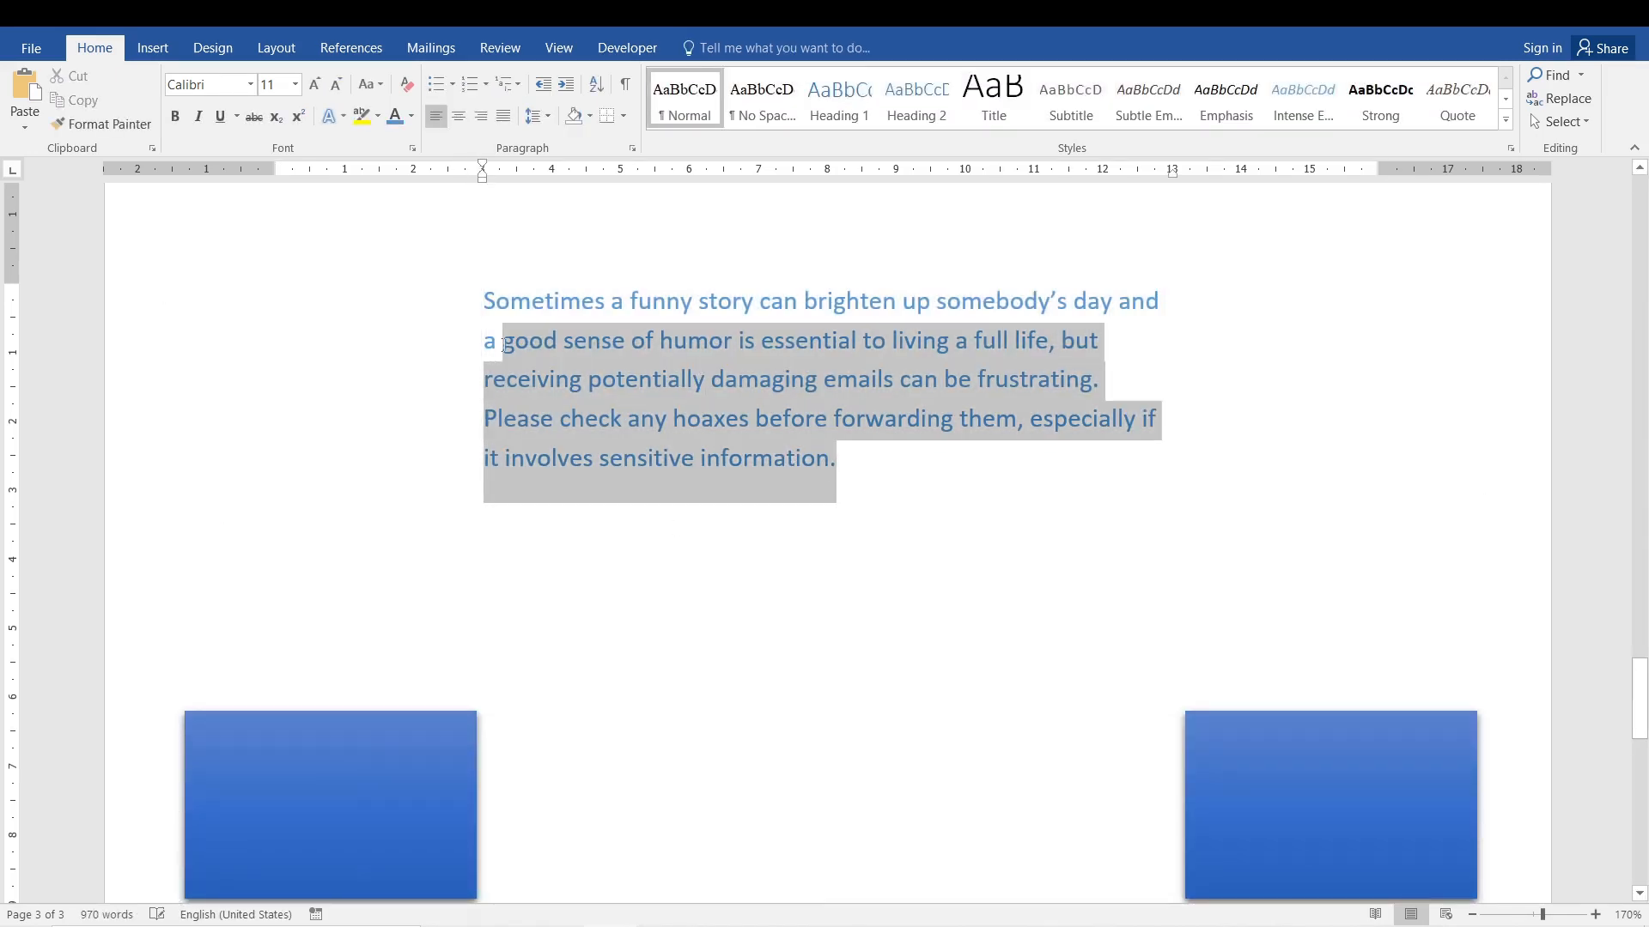
left_click(637, 384)
left_click(996, 513)
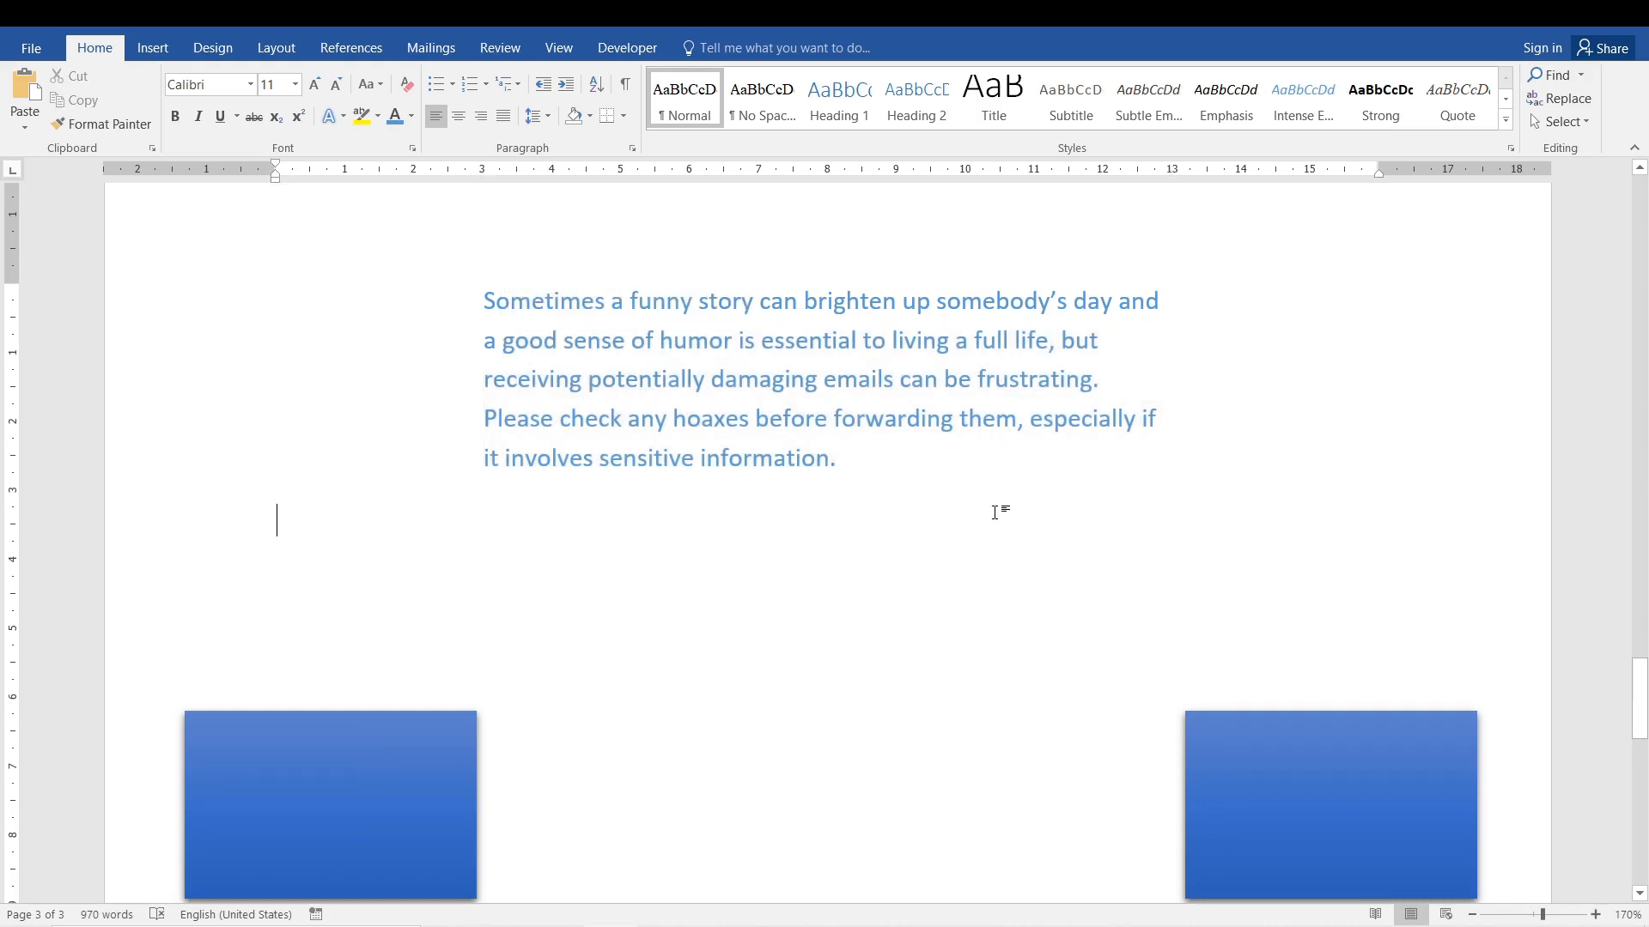
triple_click(563, 369)
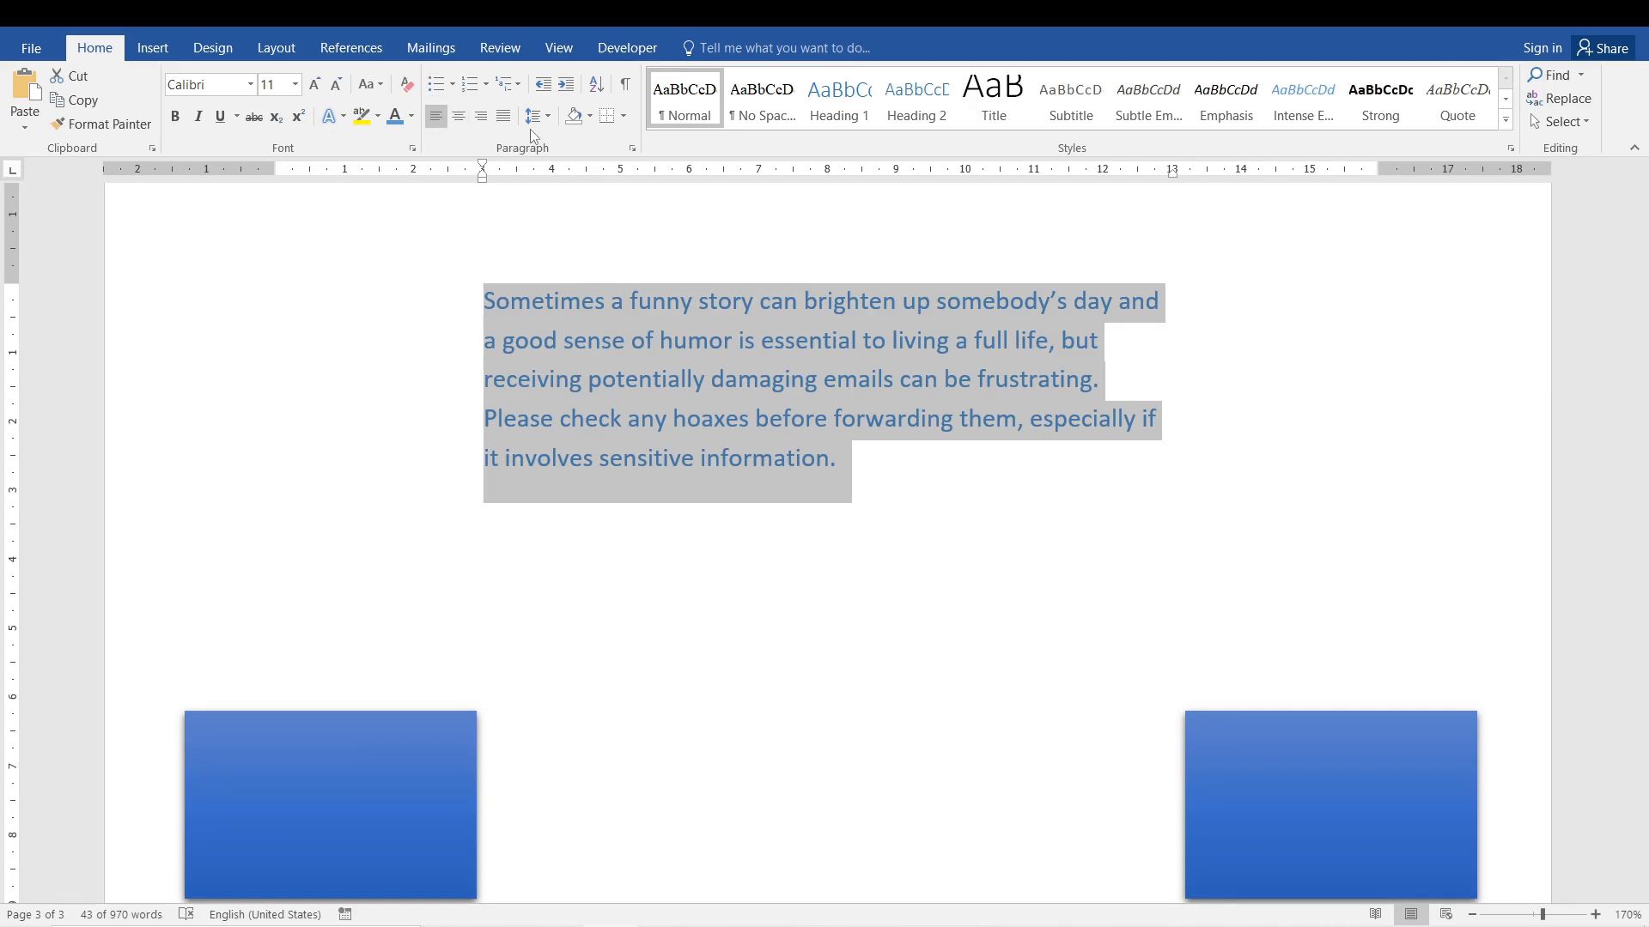
left_click(627, 341)
triple_click(628, 345)
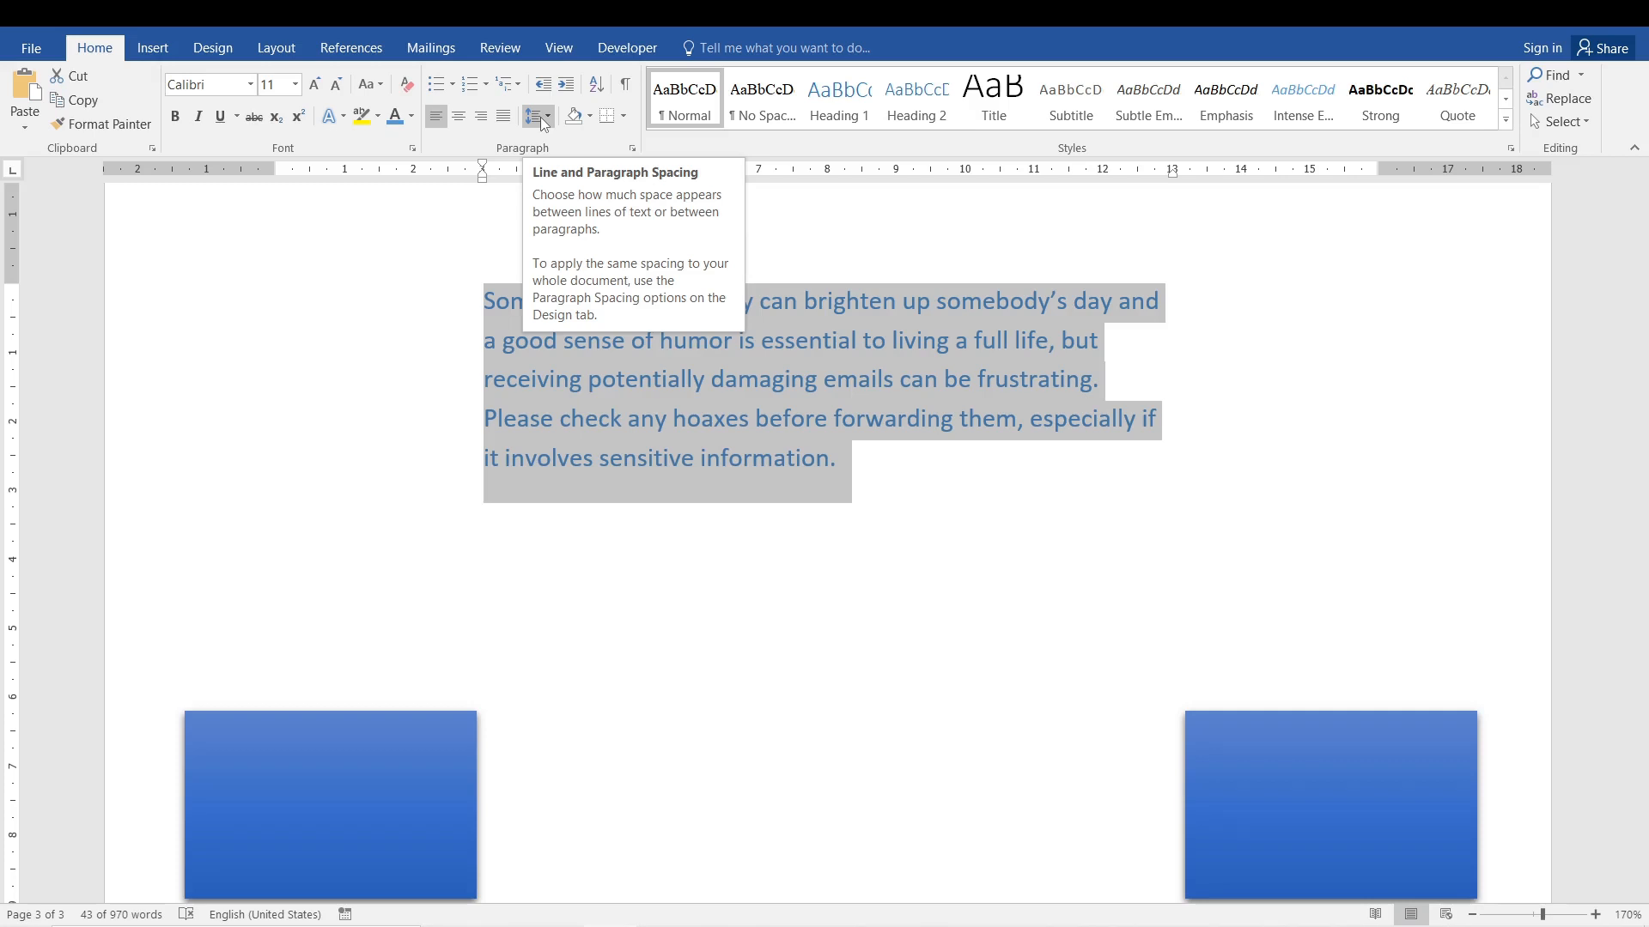
left_click(539, 117)
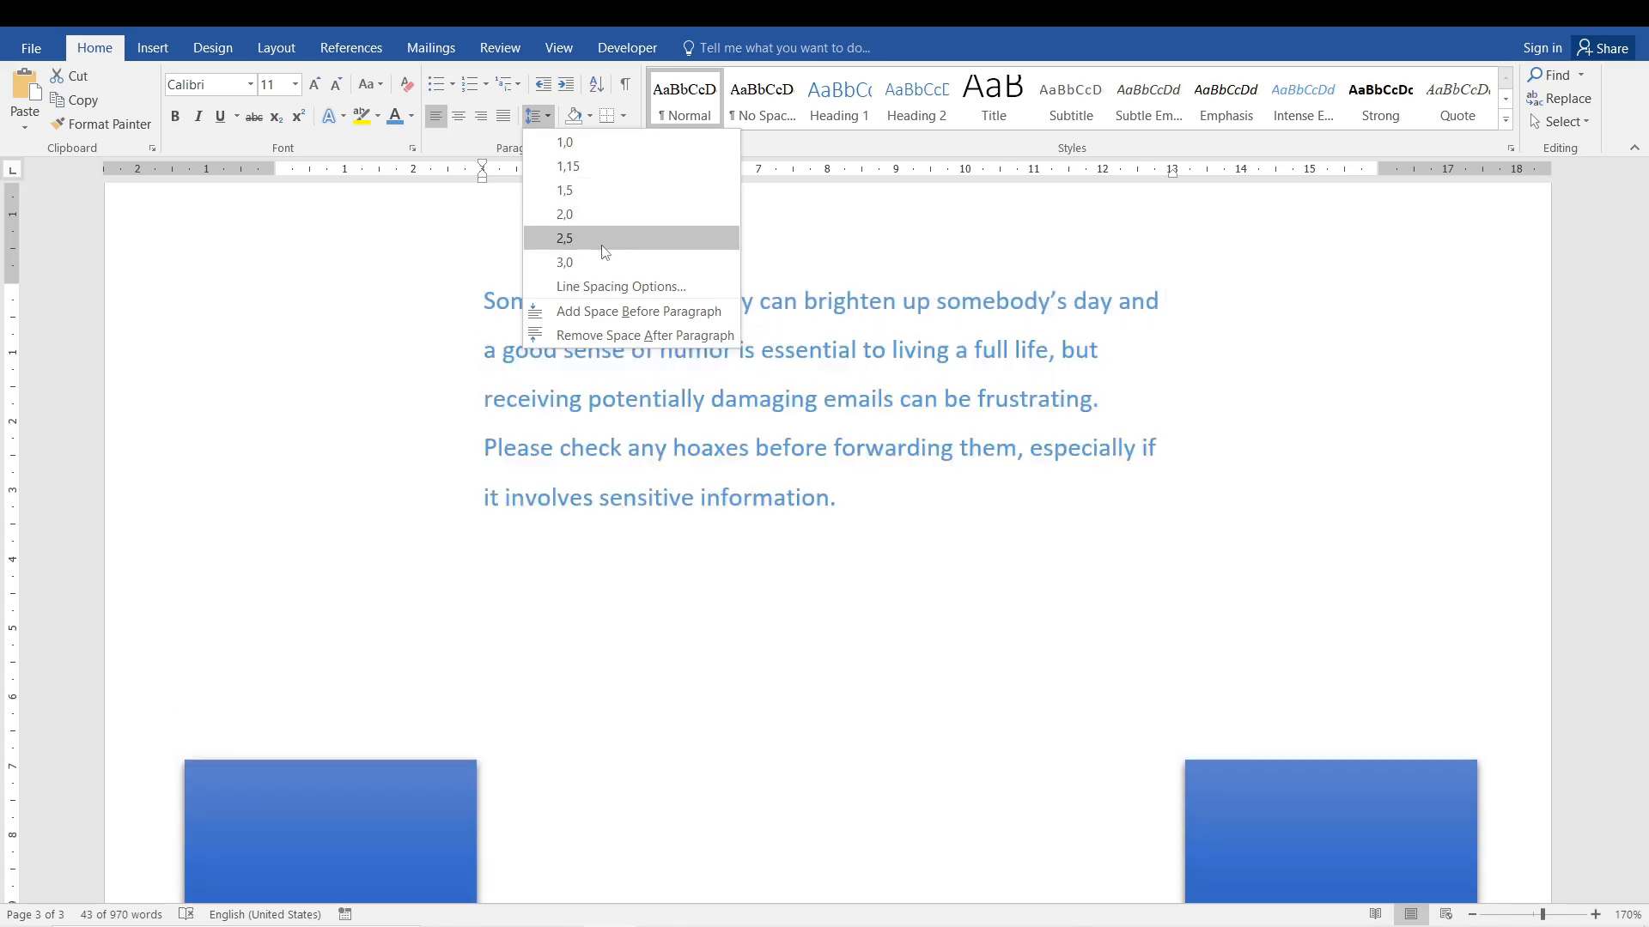
left_click(589, 171)
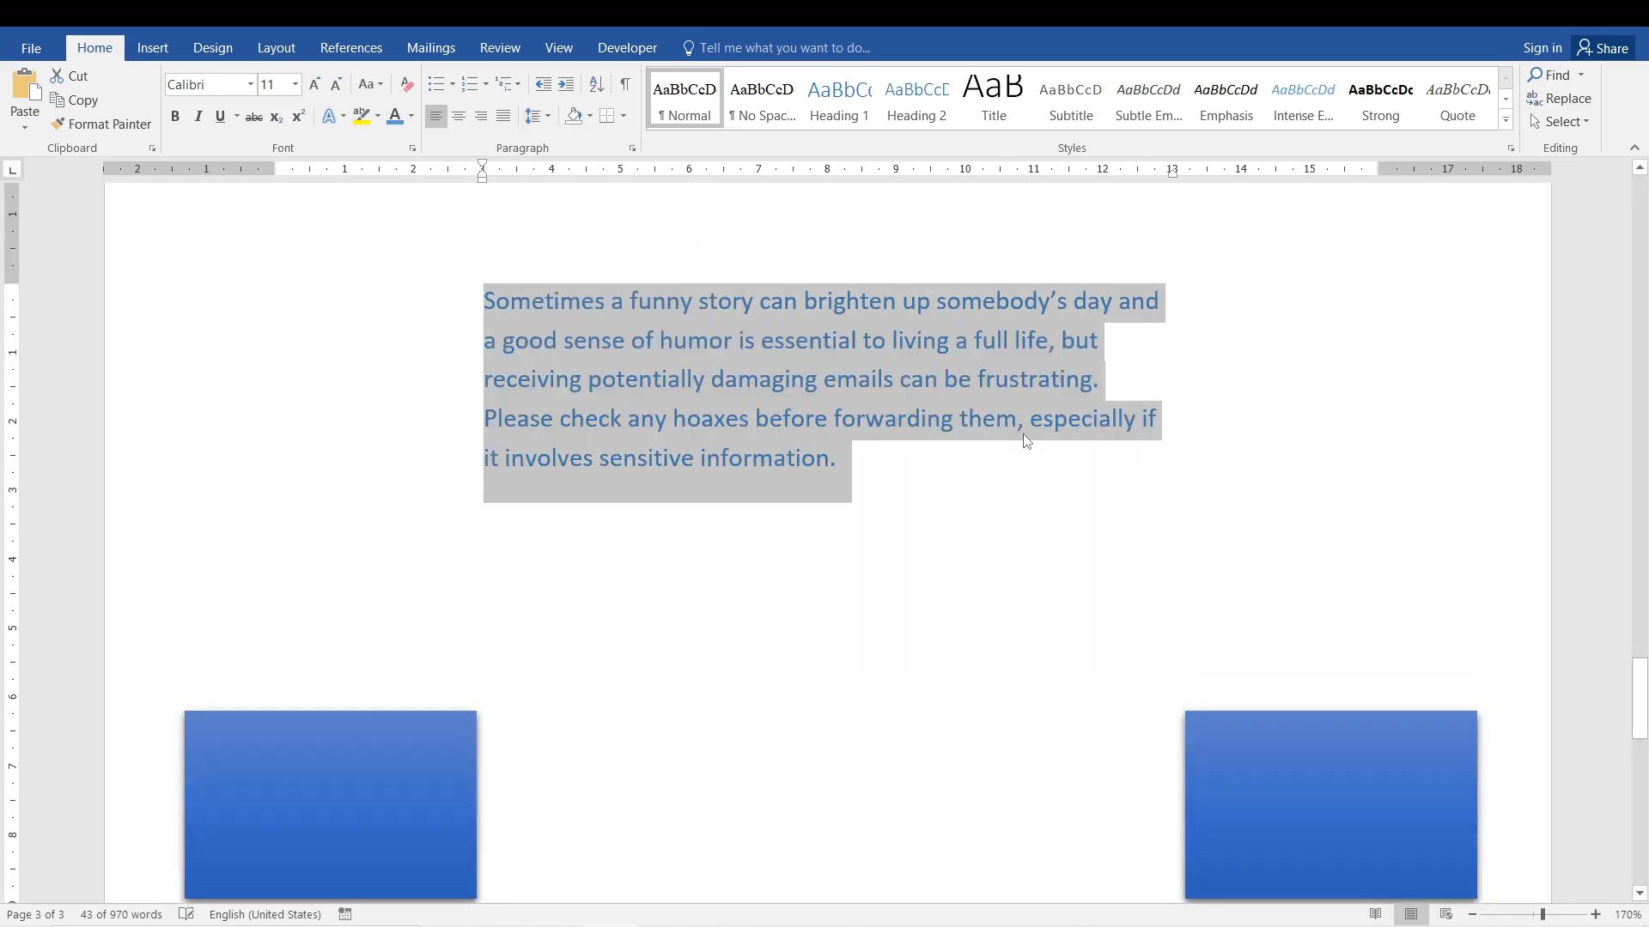
Copy the page 2 paragraph beginning "Petition emails are also quite popular" and paste it directly after the blue indented paragraph.
left_click(830, 458)
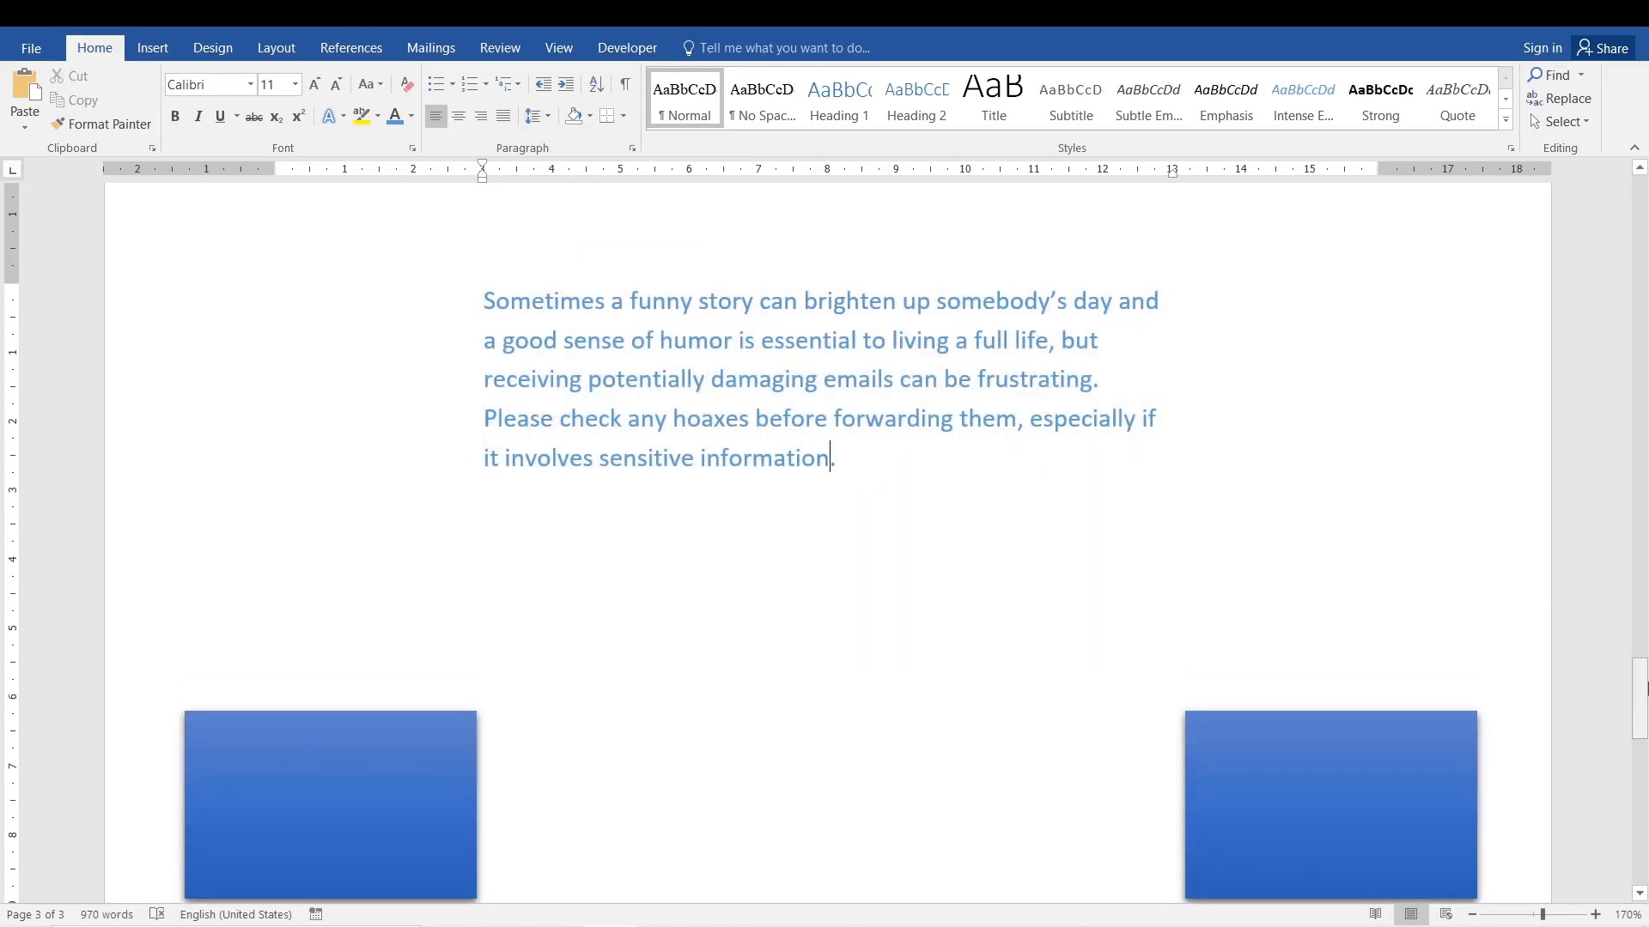
left_click_drag(1641, 702, 1645, 614)
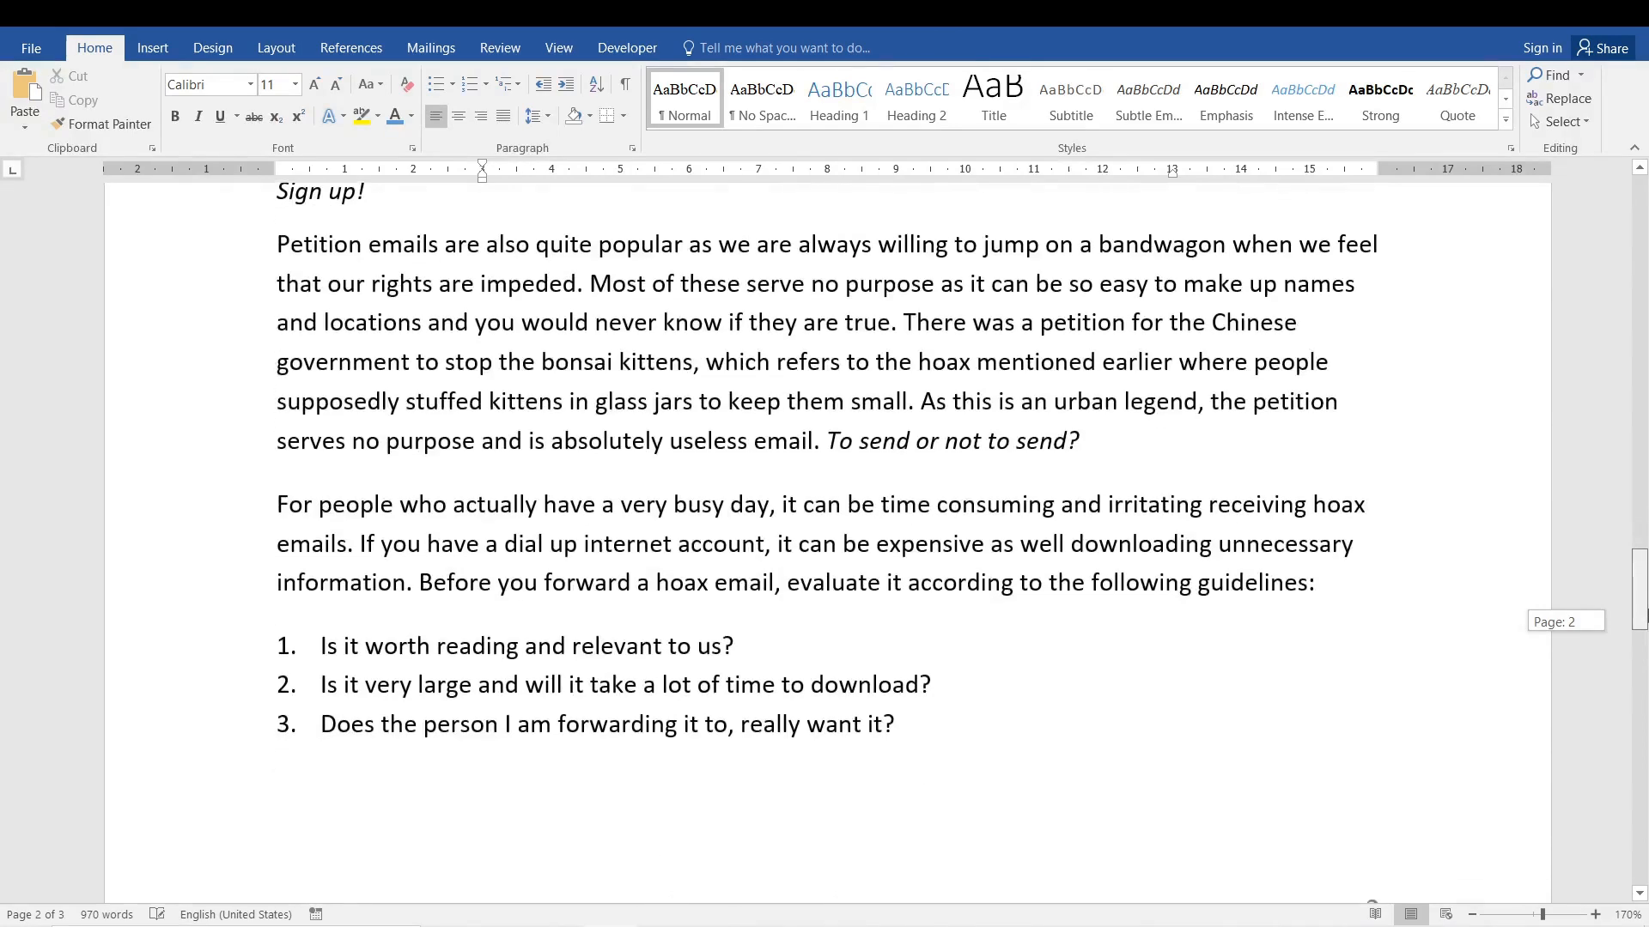
left_click_drag(1096, 429, 277, 245)
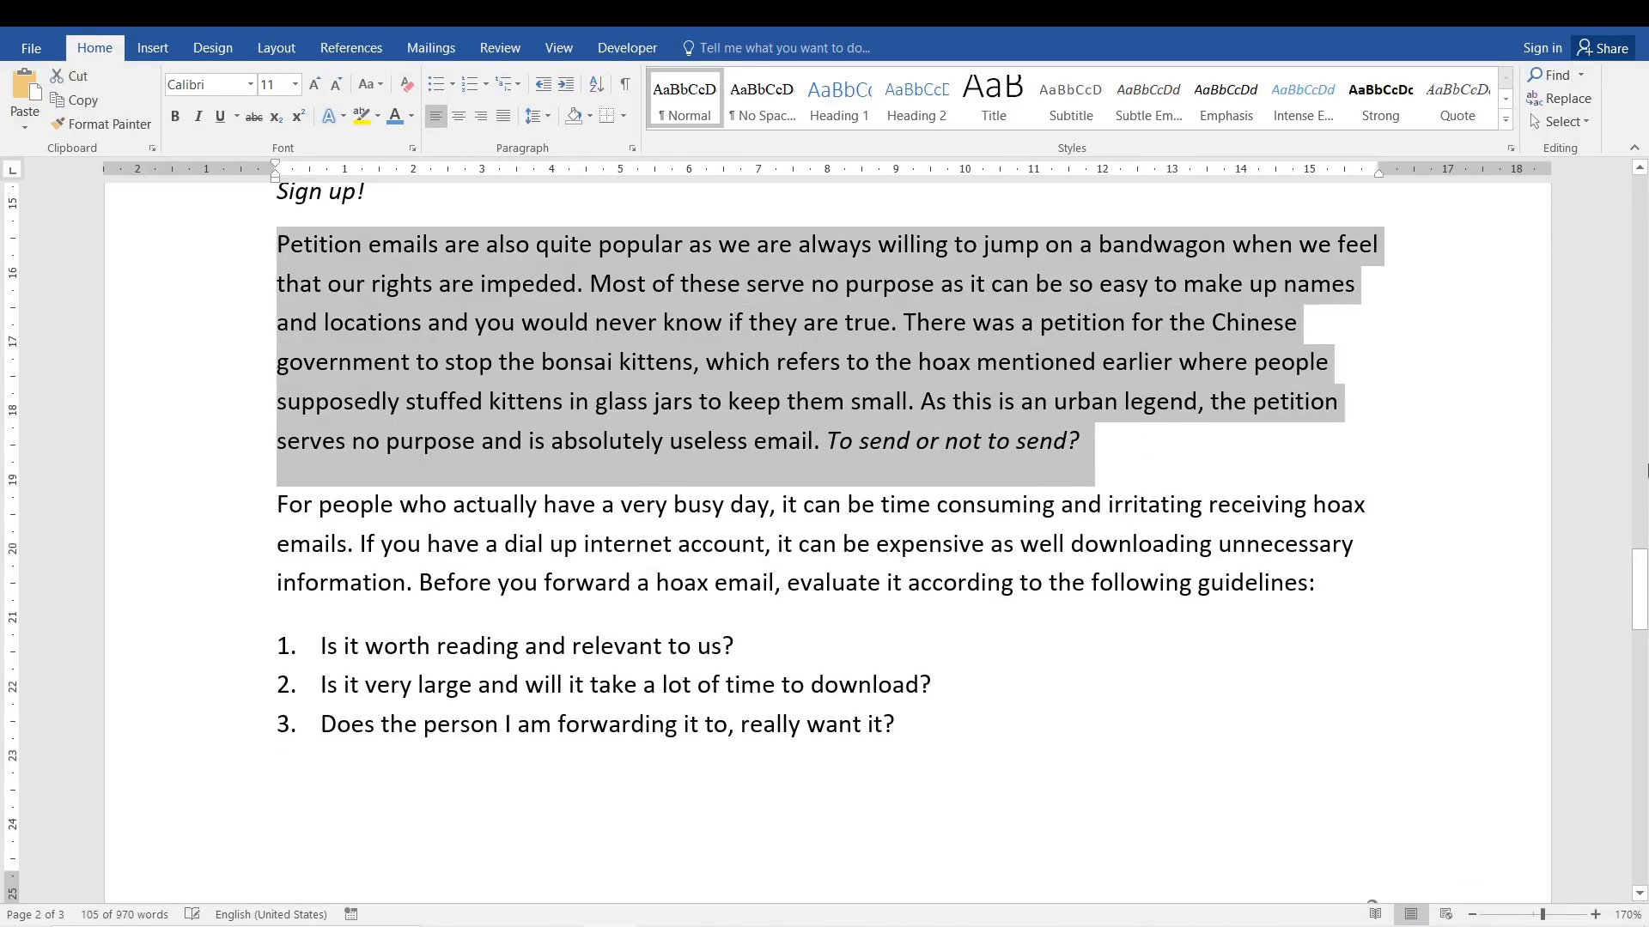
left_click_drag(1640, 589, 1640, 702)
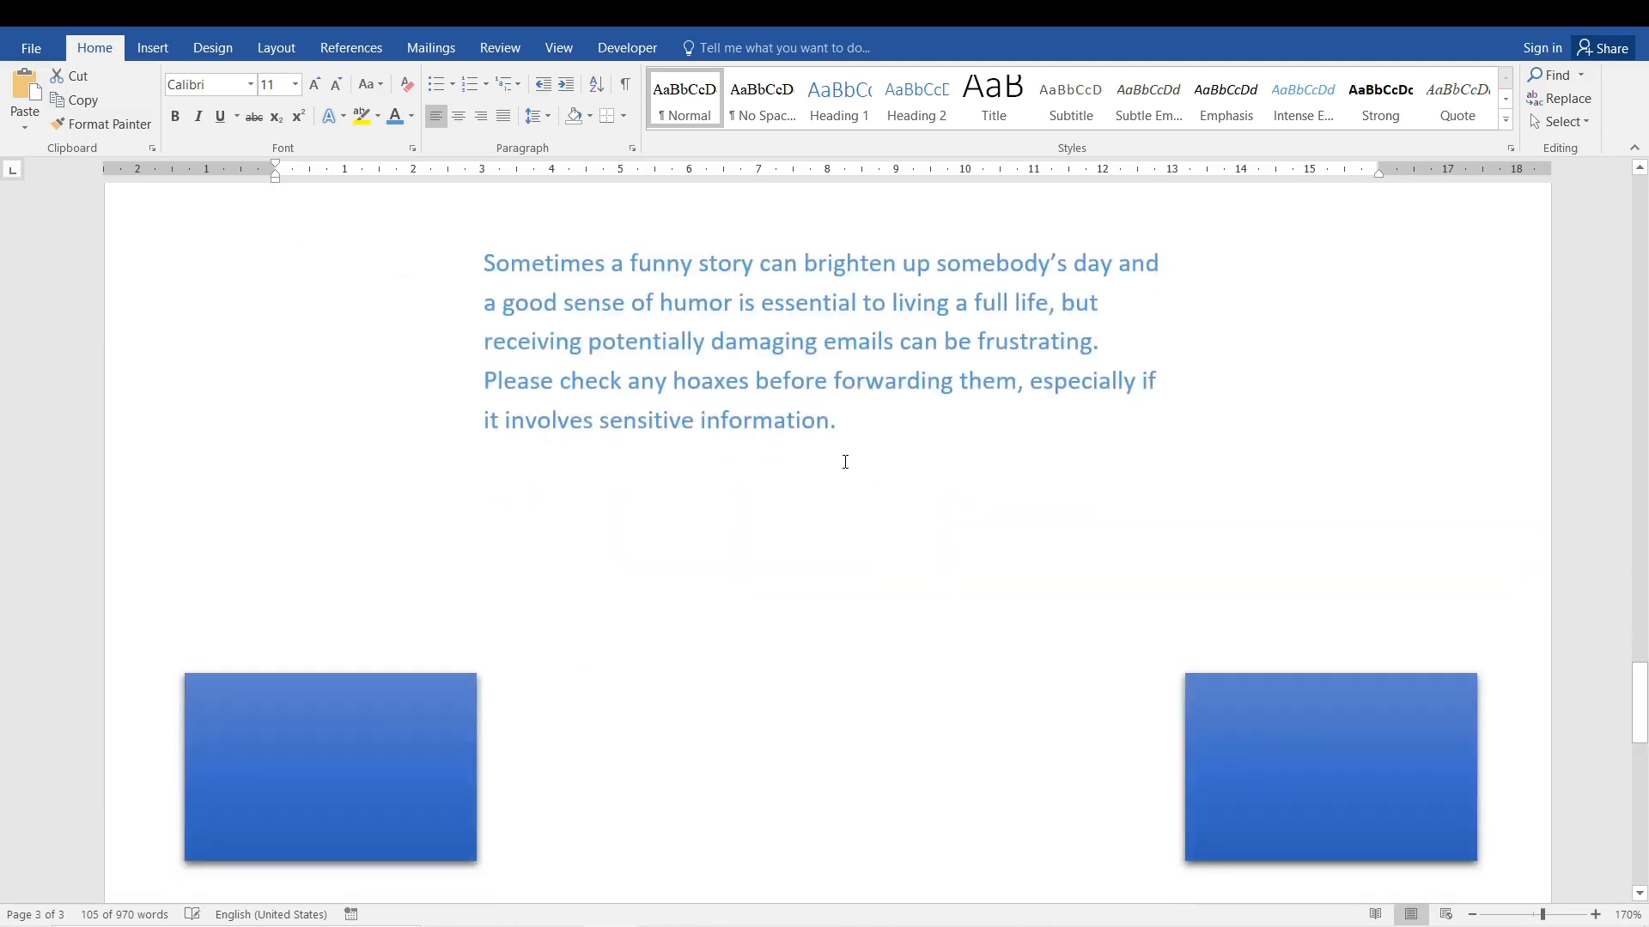
left_click(840, 422)
key("ctrl+v")
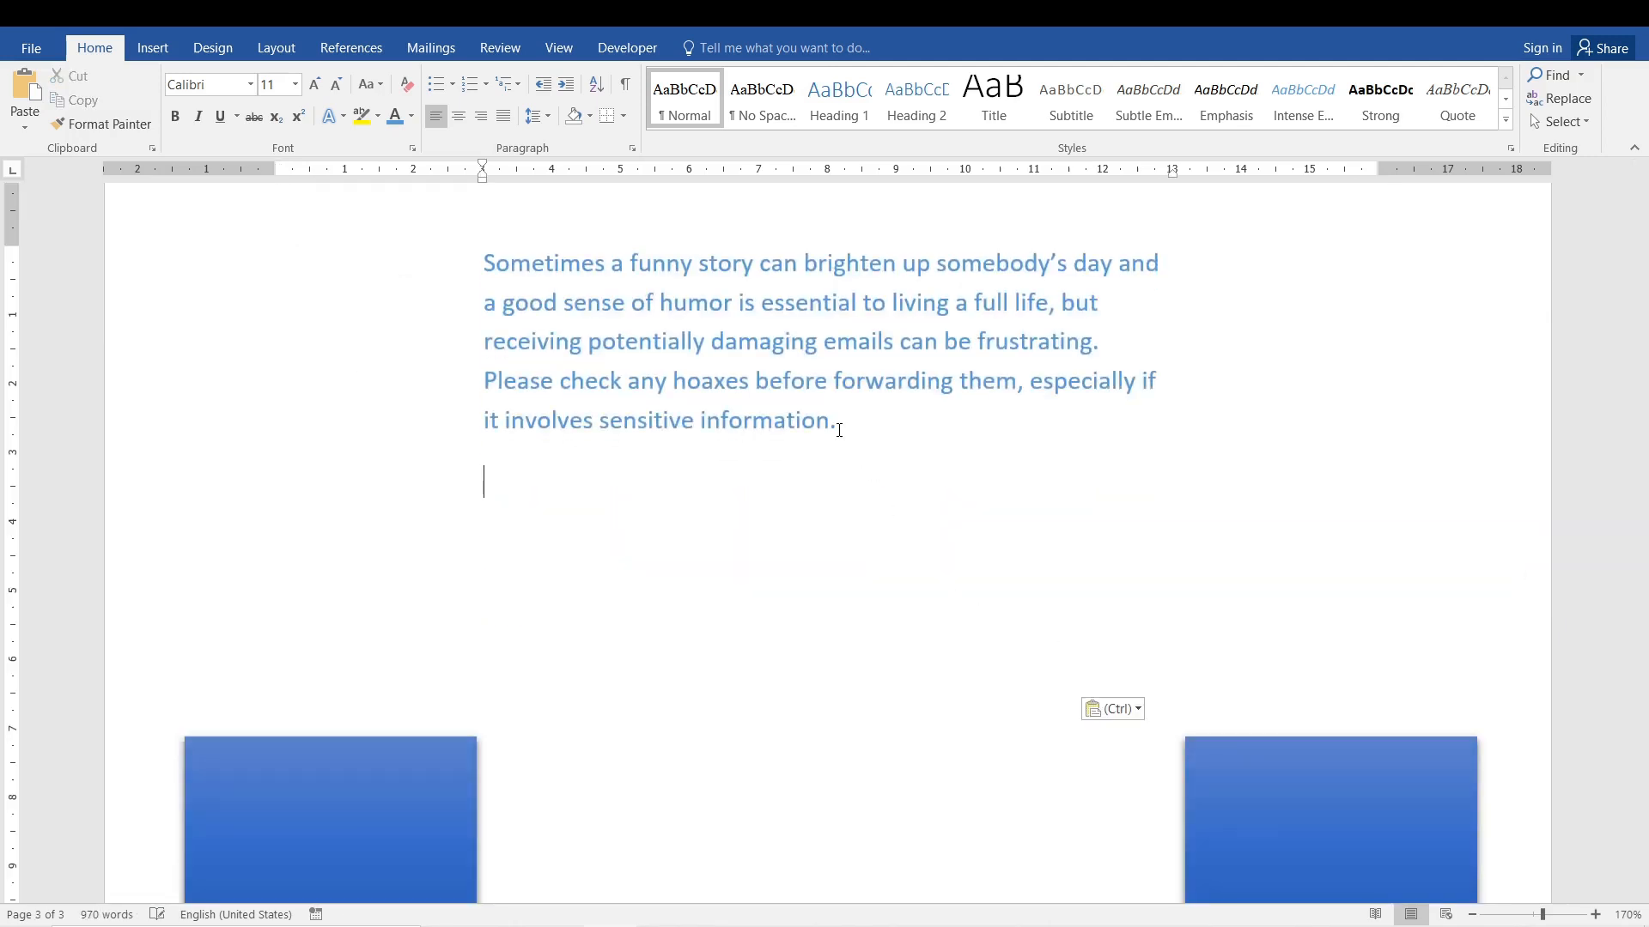
triple_click(510, 277)
double_click(365, 509)
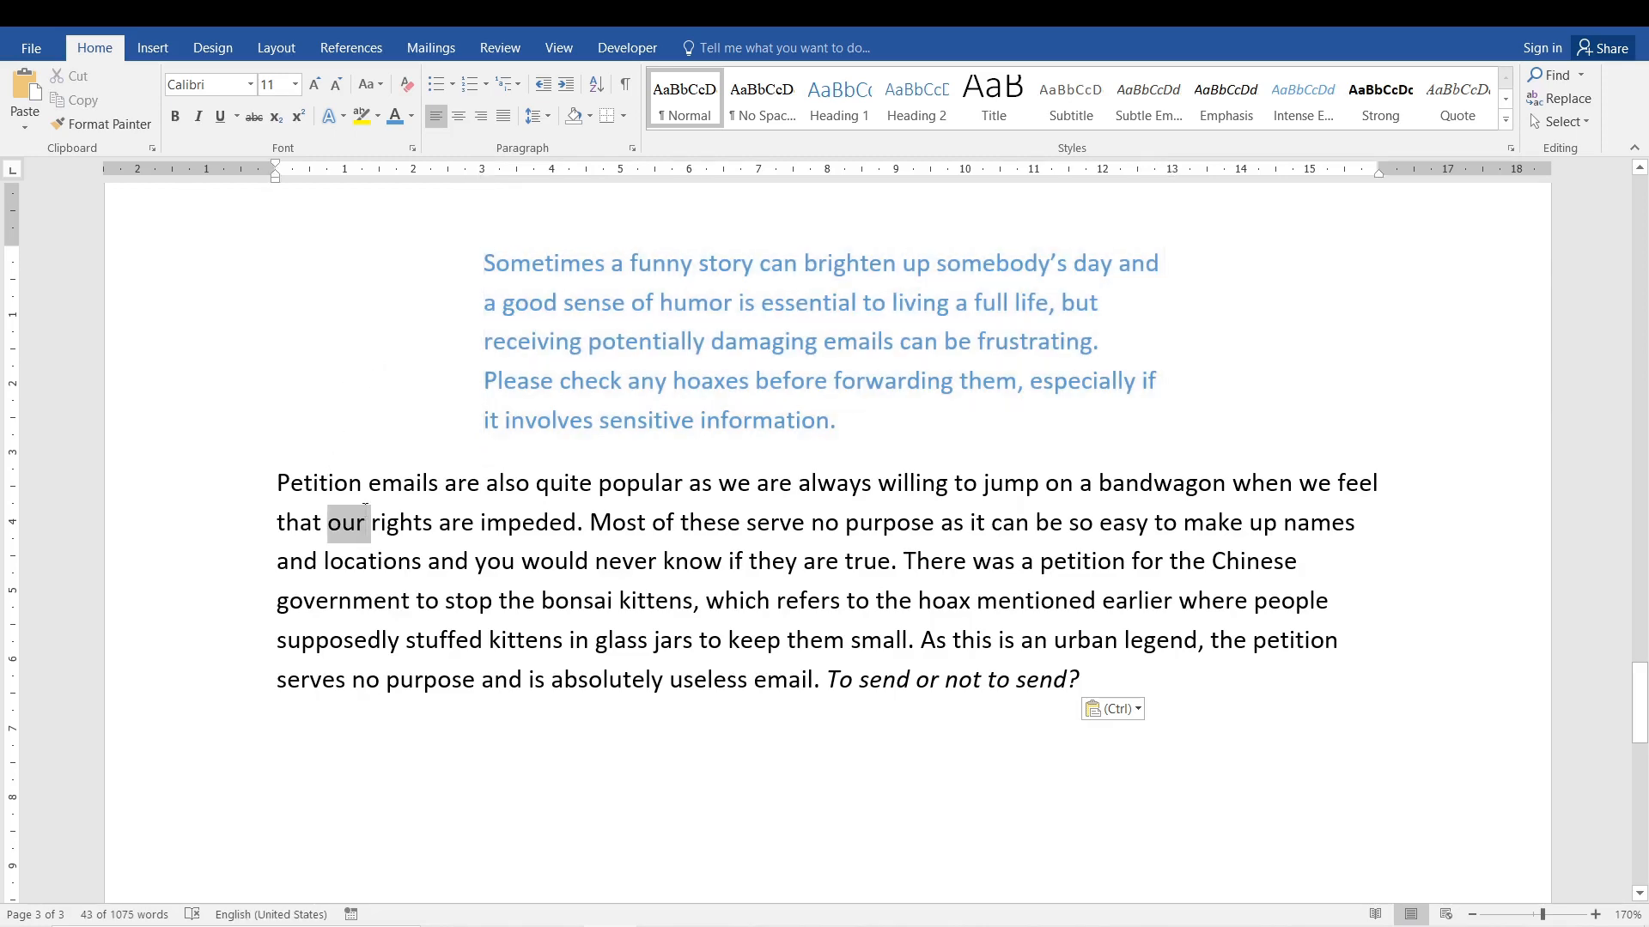
Indent the entire pasted "Petition emails" paragraph 3 cm from both the left and right margins to line up with the blue paragraph.
triple_click(363, 508)
left_click_drag(275, 168, 483, 172)
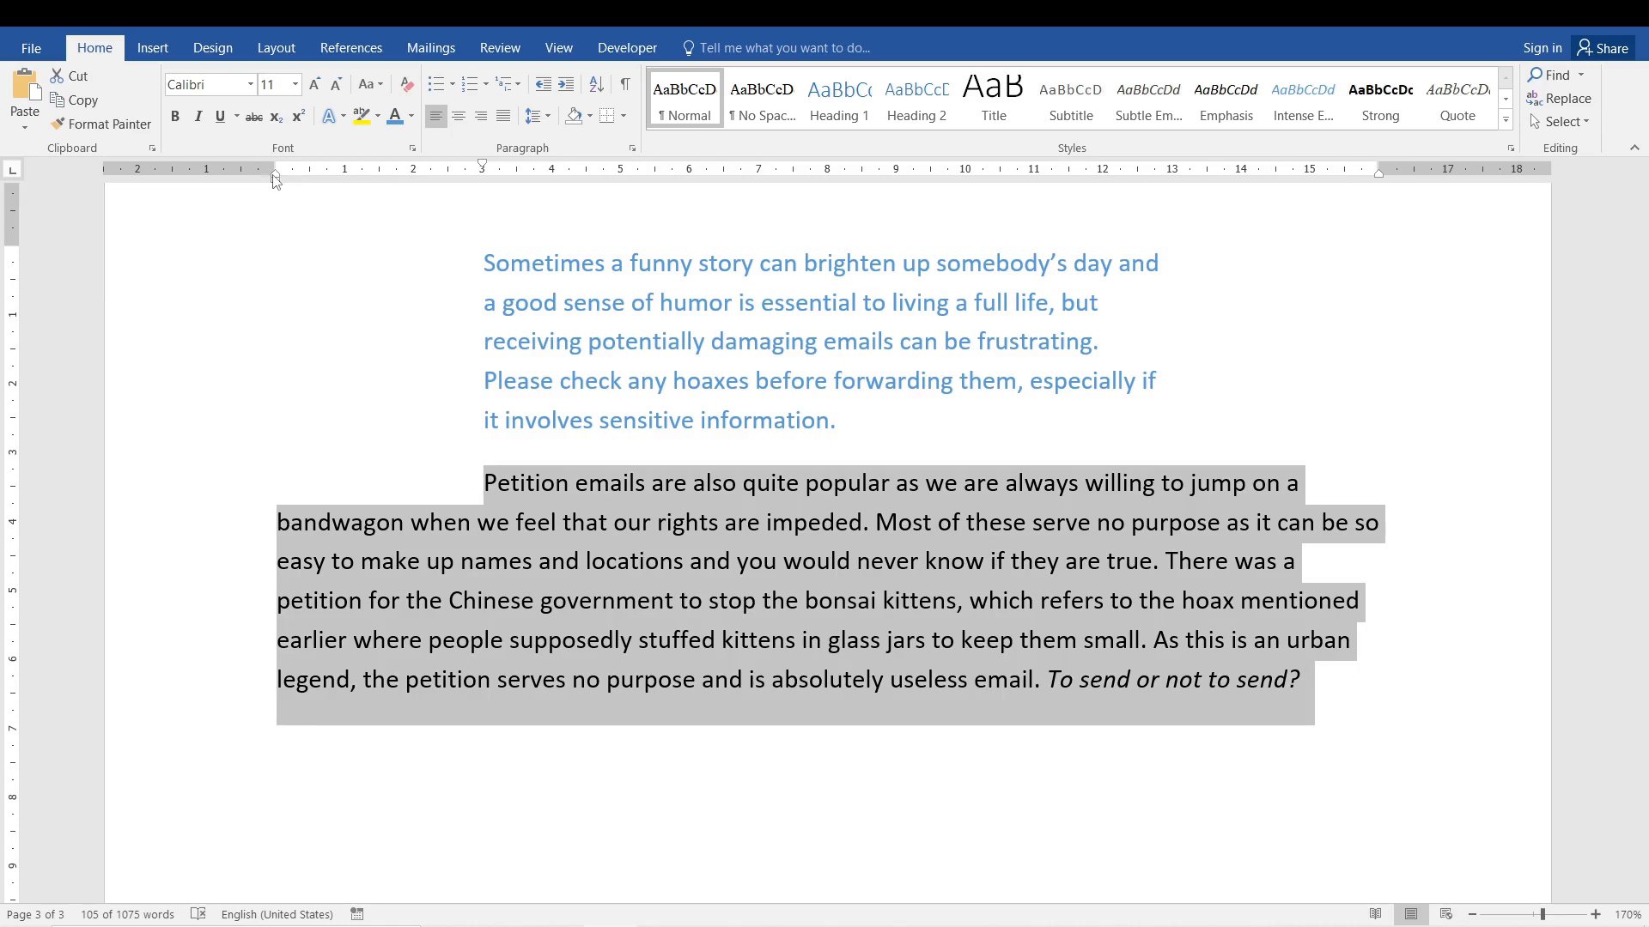
mouse_move(276, 179)
left_mouse_down()
mouse_move(558, 199)
mouse_move(462, 213)
mouse_move(483, 214)
left_mouse_up()
left_click_drag(688, 164, 483, 178)
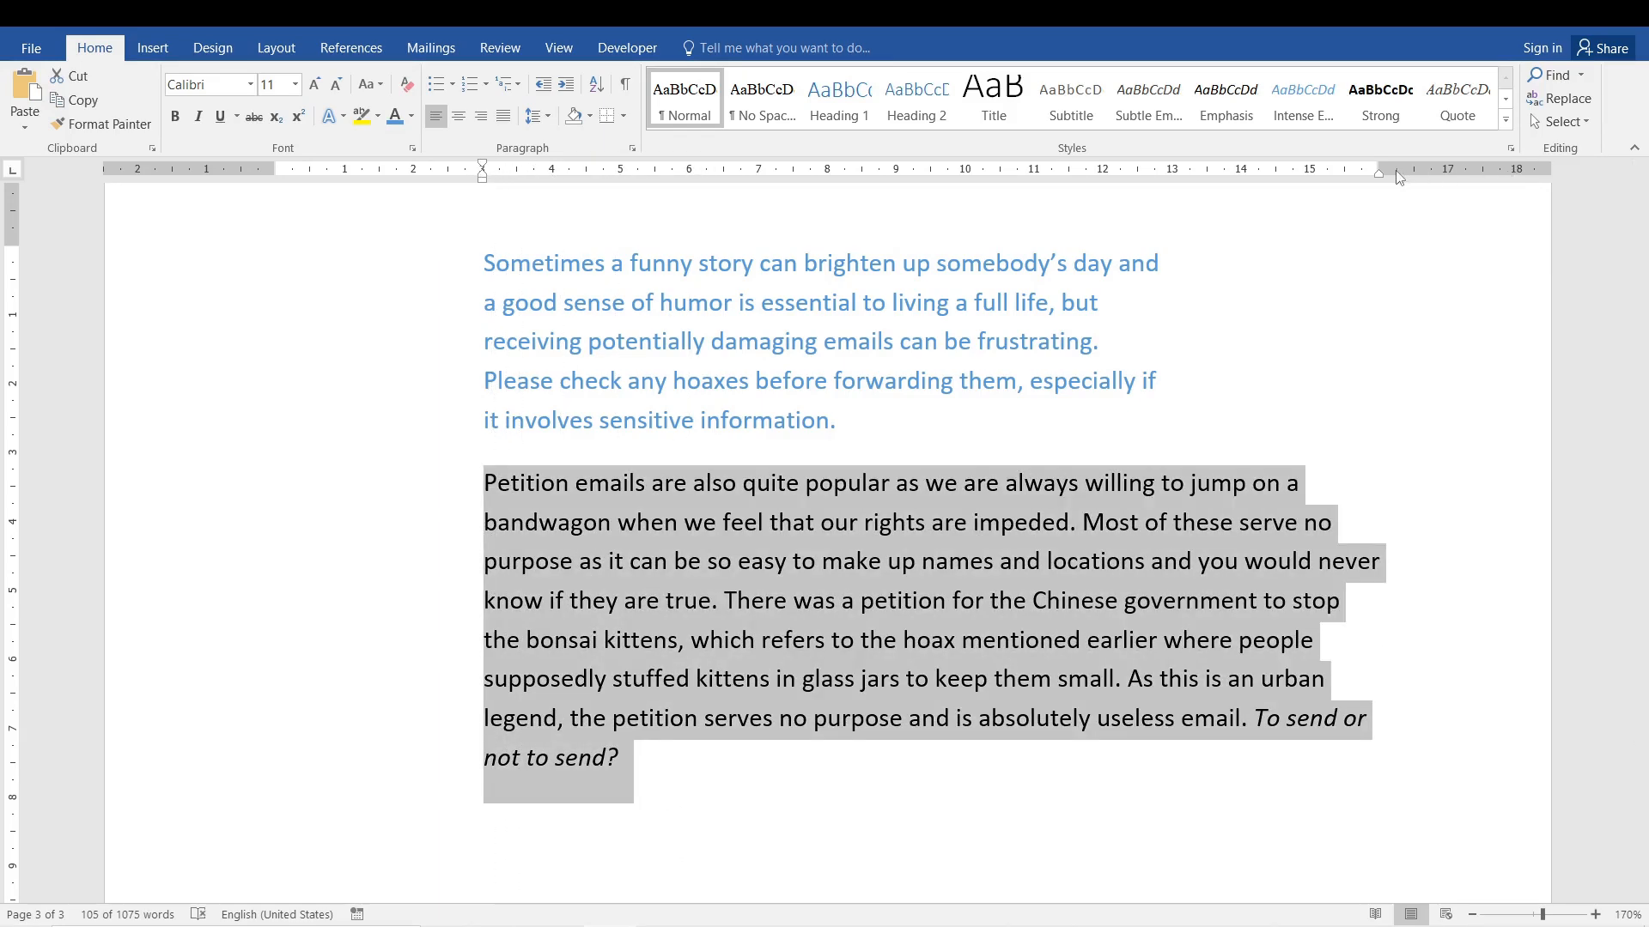
left_click_drag(1381, 178, 1171, 177)
left_click(1040, 305)
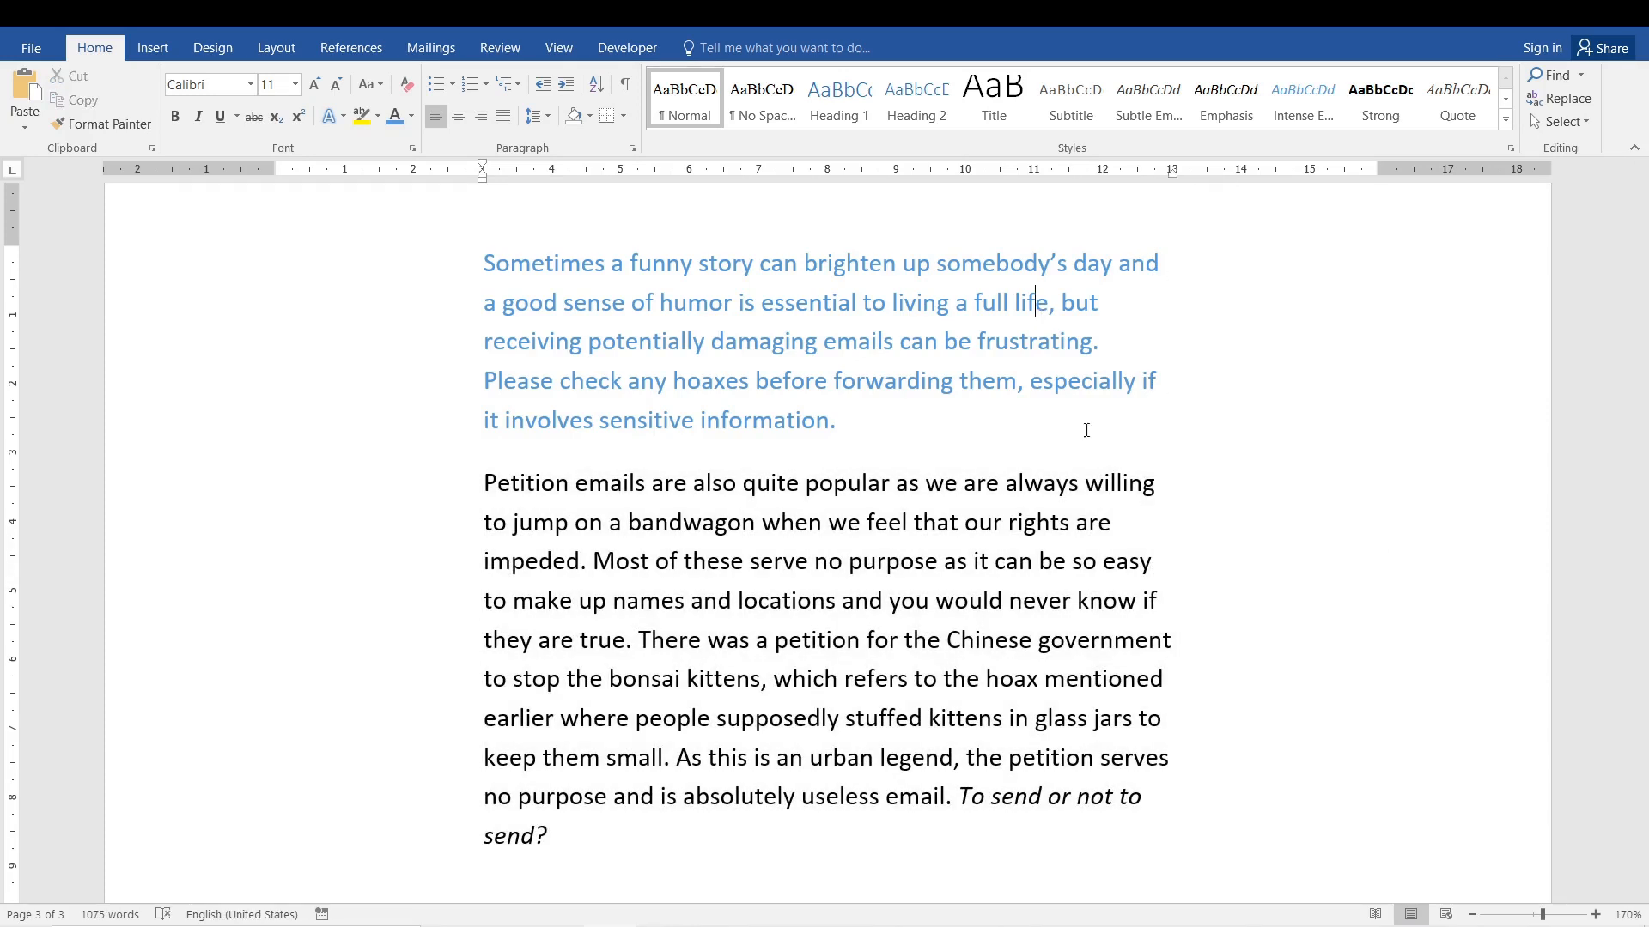
Color the text of the pasted "Petition emails" paragraph standard green.
triple_click(1012, 577)
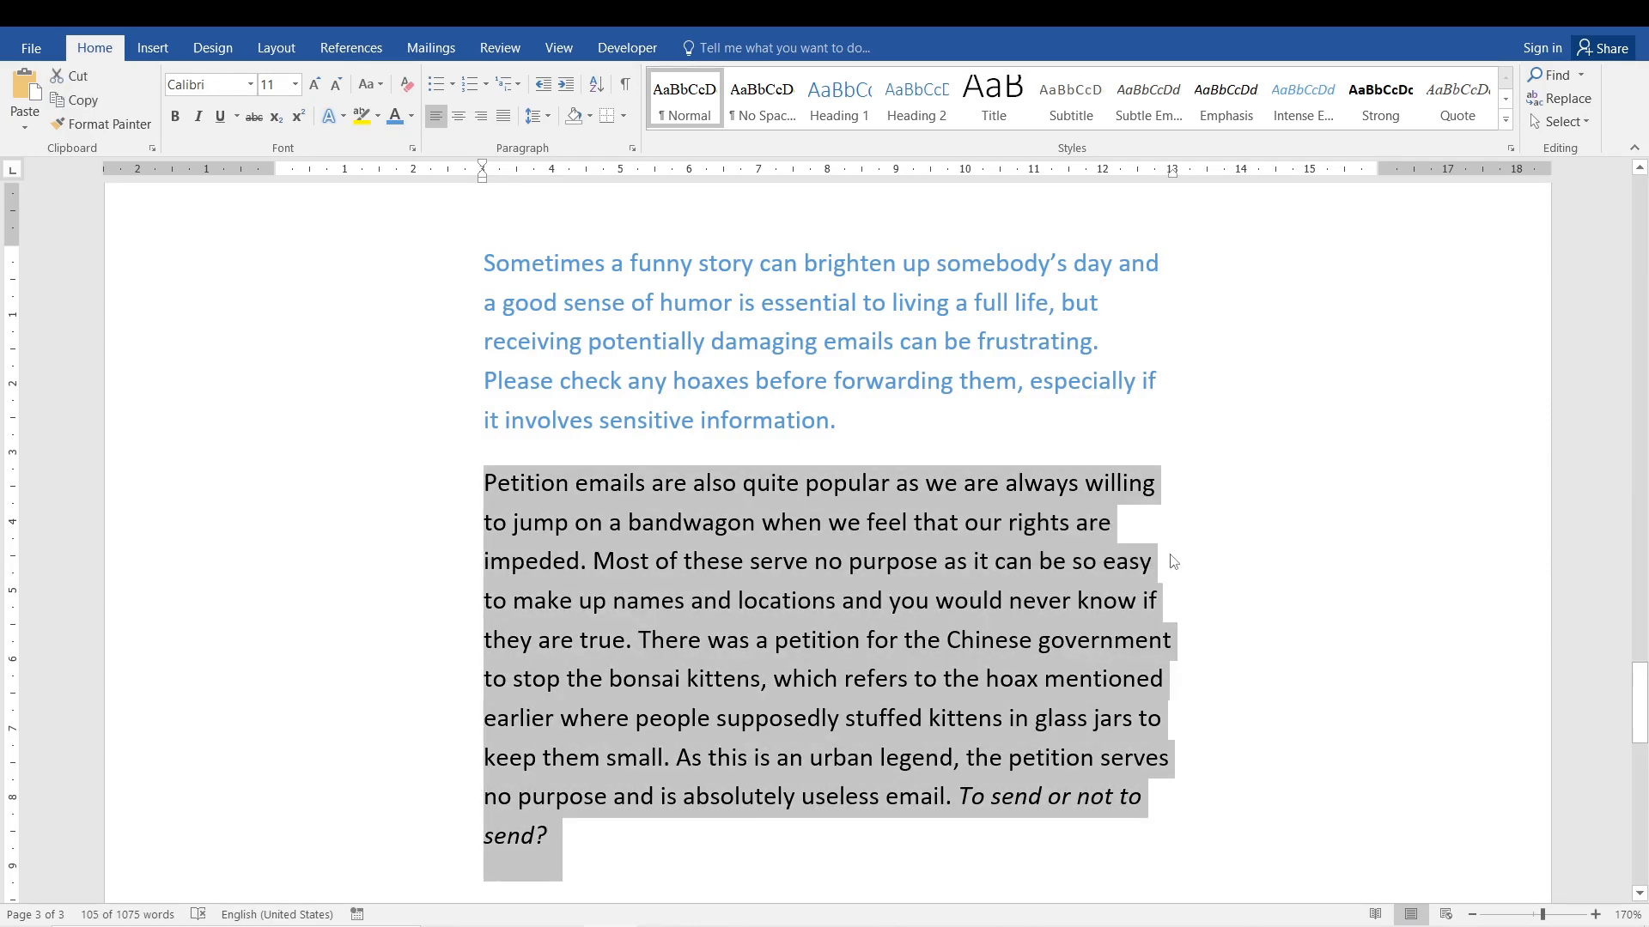
left_click(410, 117)
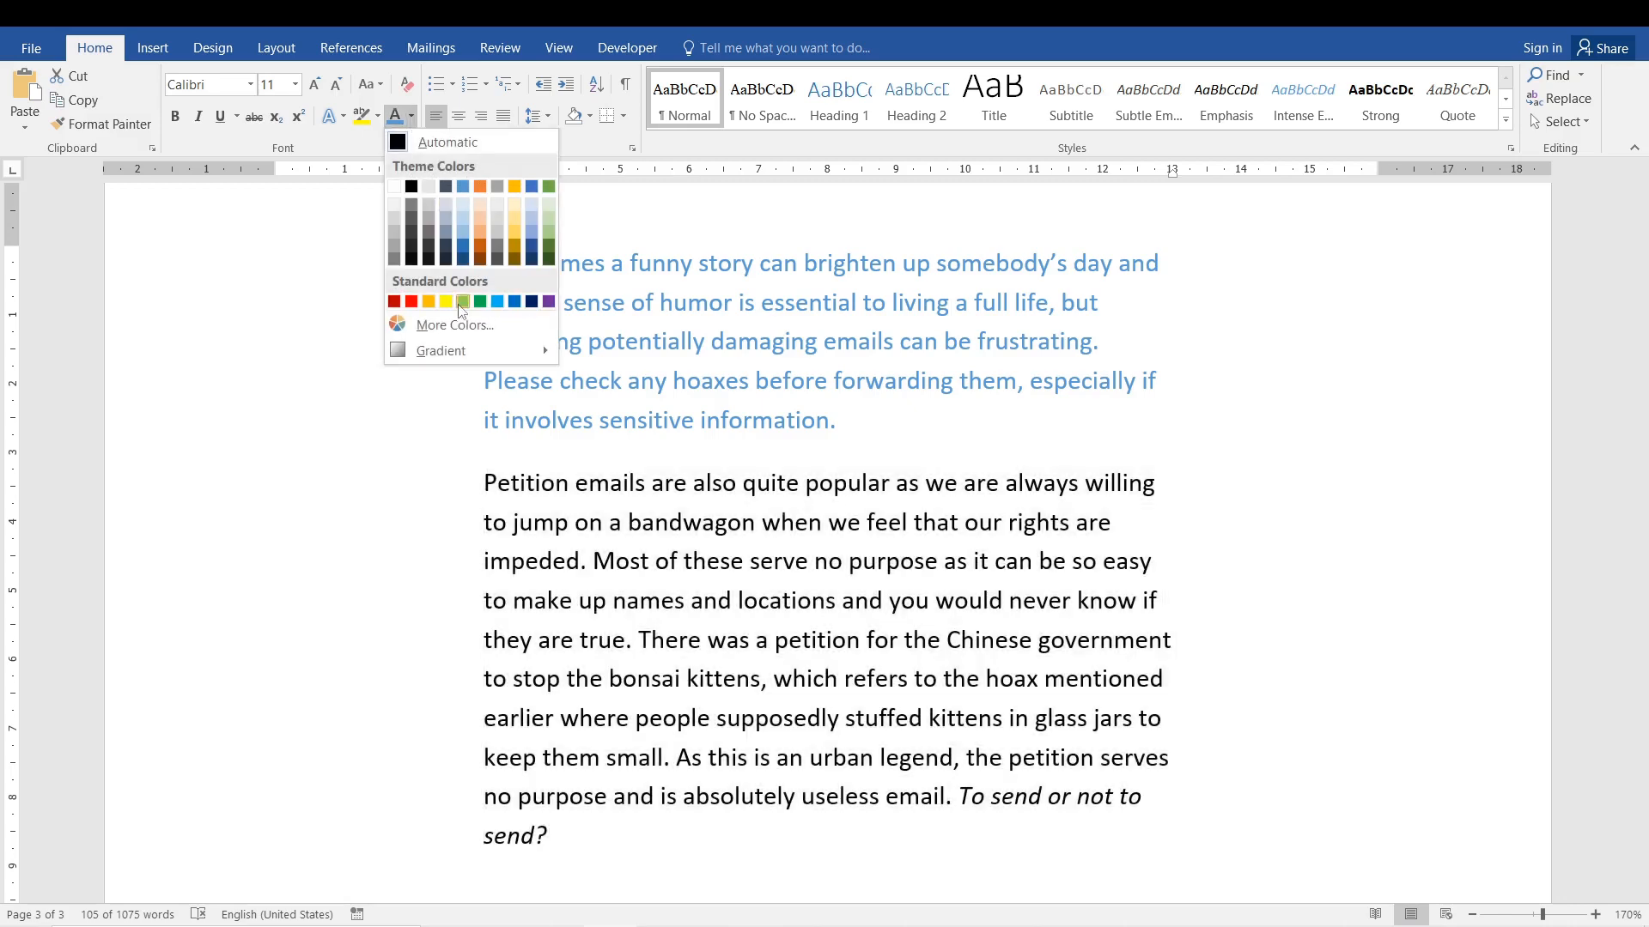
left_click(479, 302)
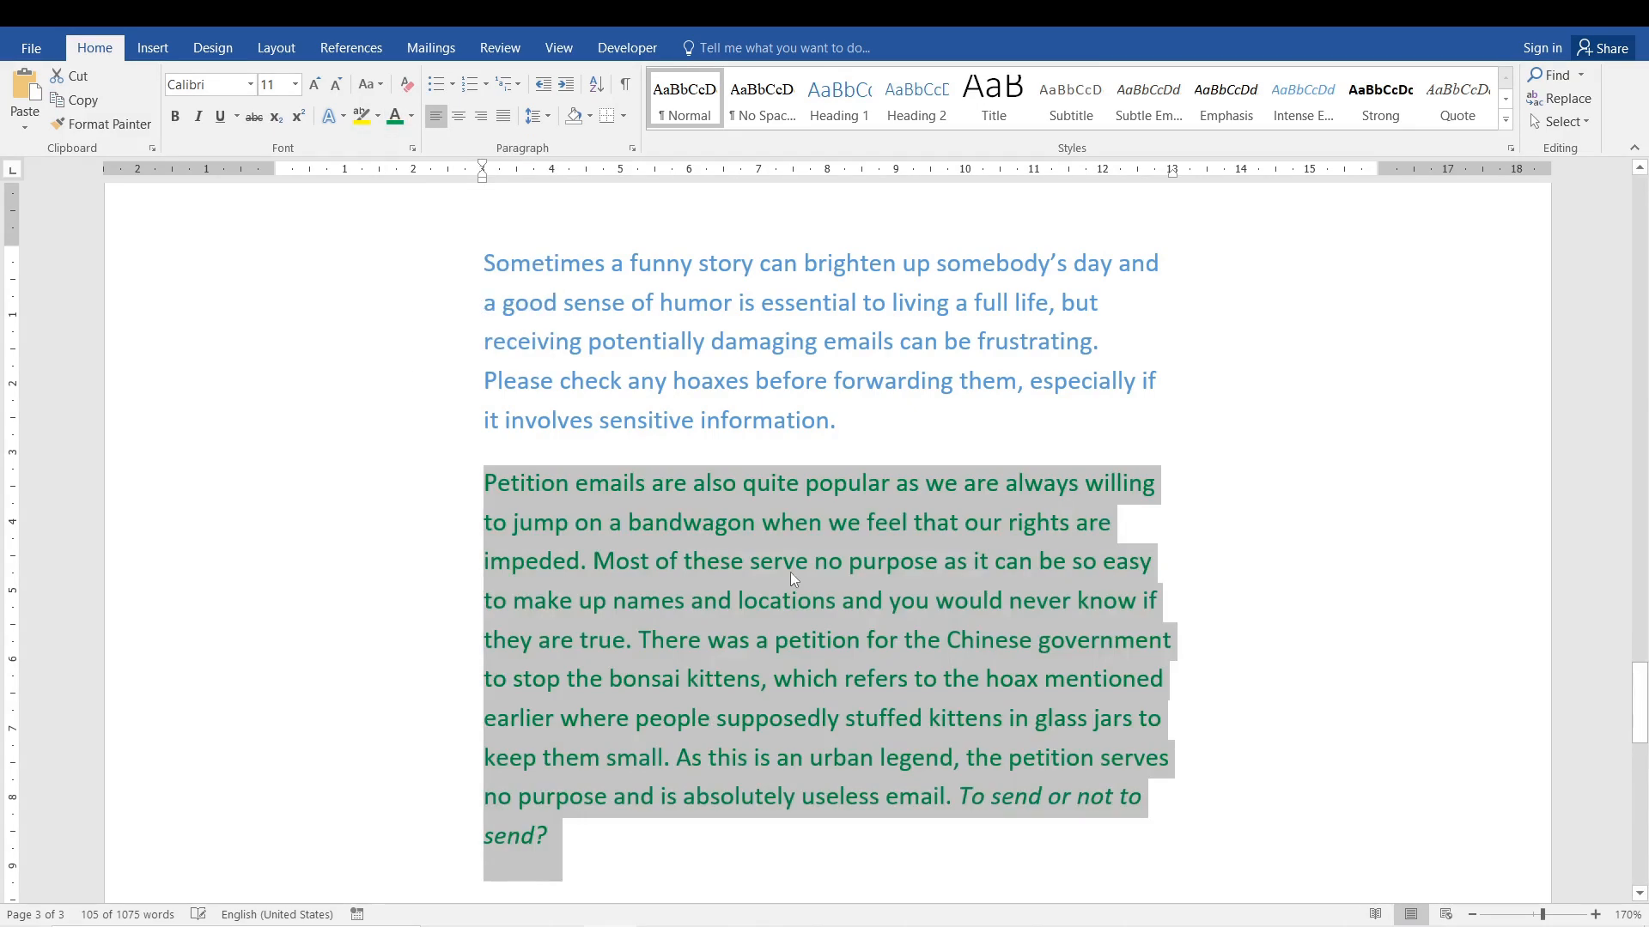
left_click(794, 564)
Examine up close the distance between the last two lines of the blue paragraph, moving the cursor between them.
left_click_drag(1640, 702, 1643, 722)
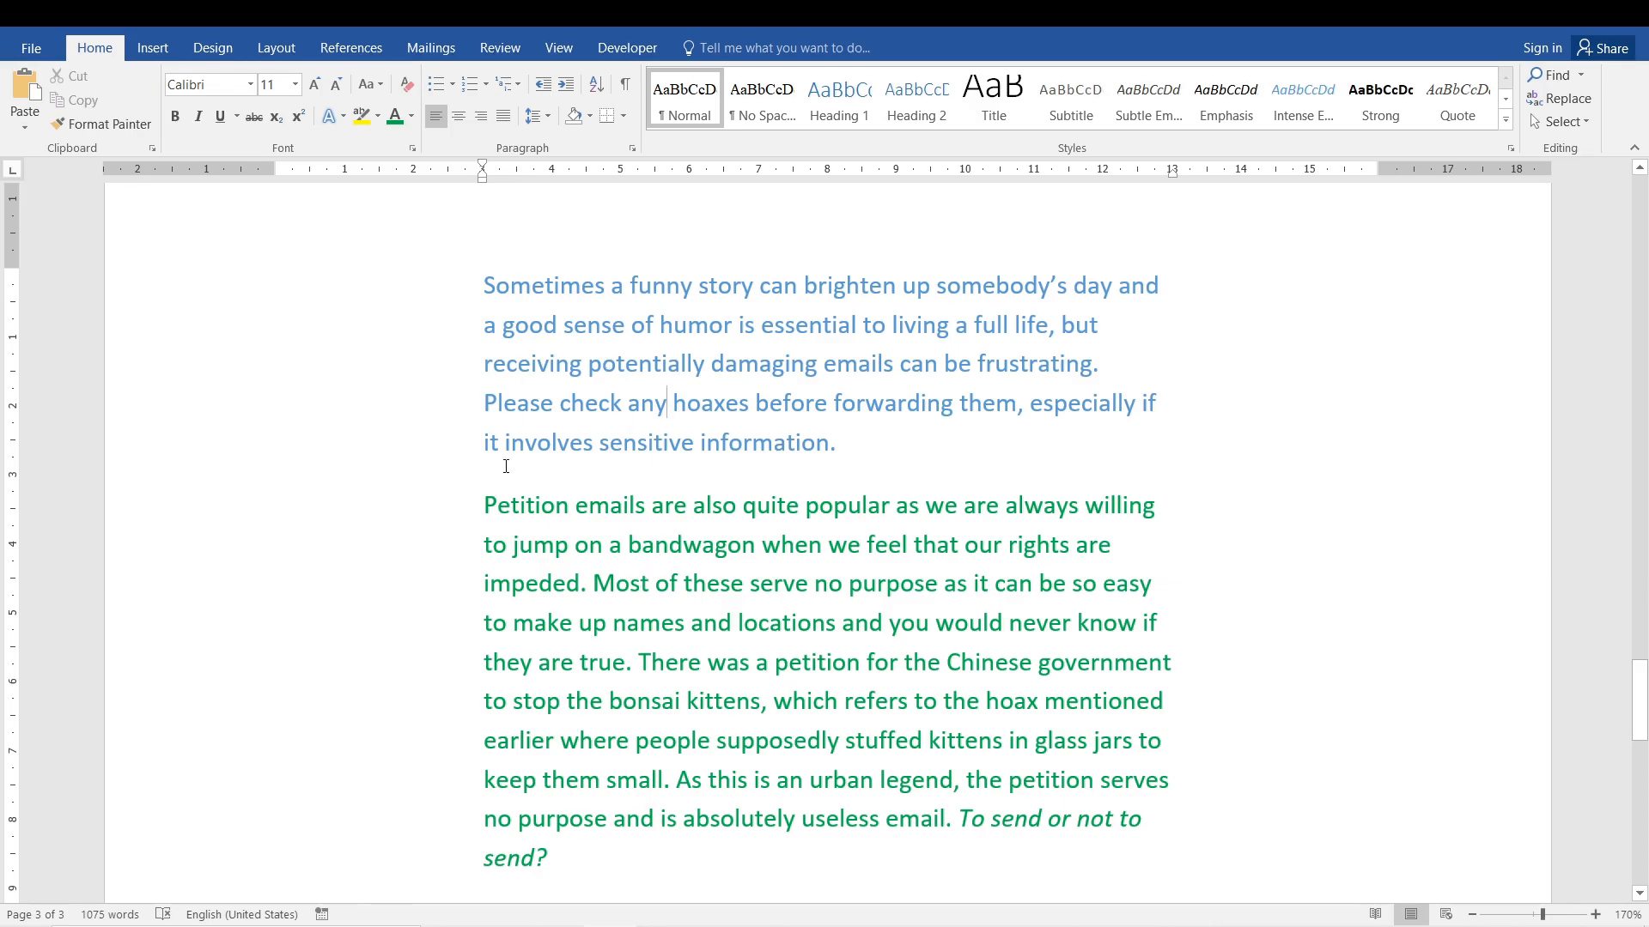
scroll(496, 423, "up", 10, "ctrl")
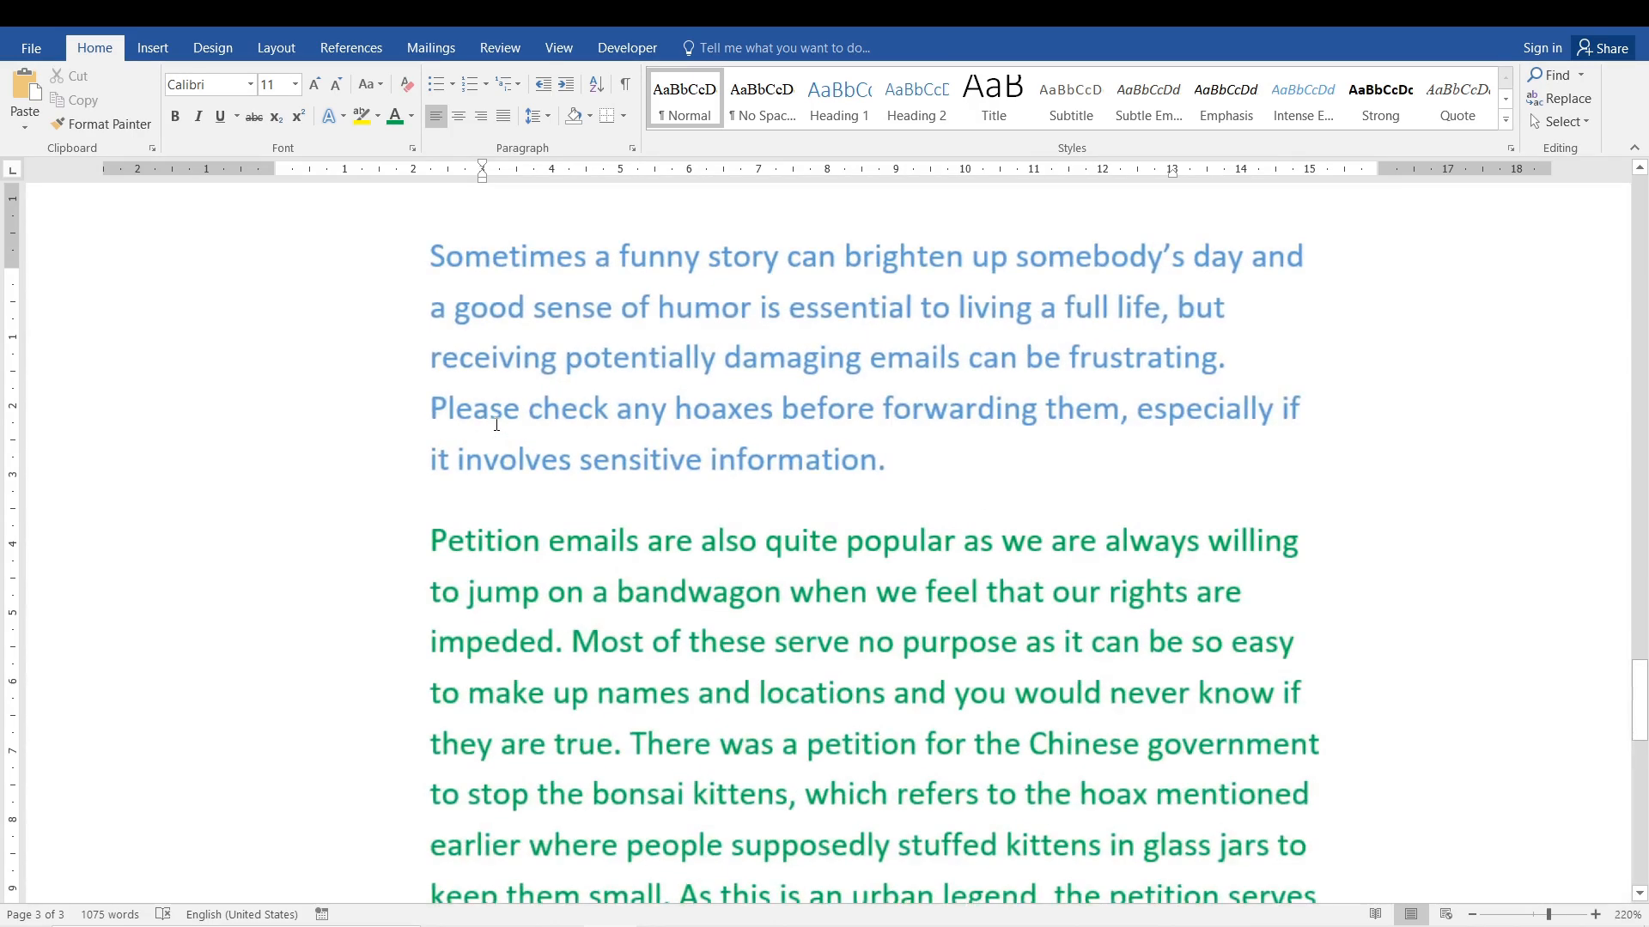
left_click(385, 424)
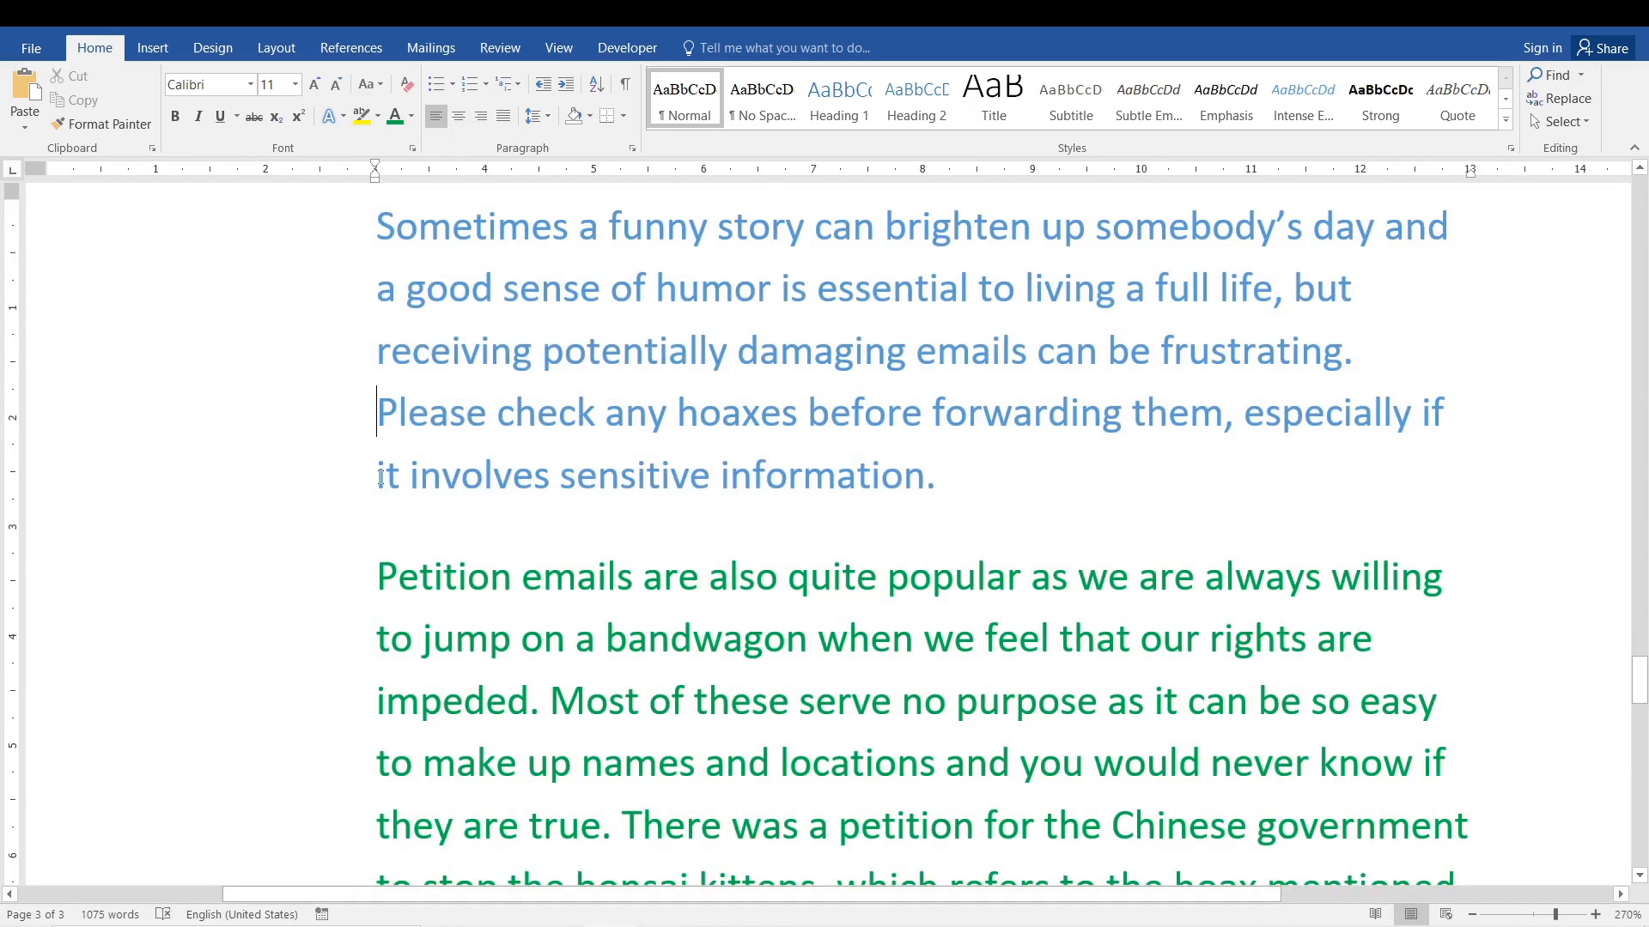
left_click(381, 478)
scroll(384, 478, "up", 20, "ctrl")
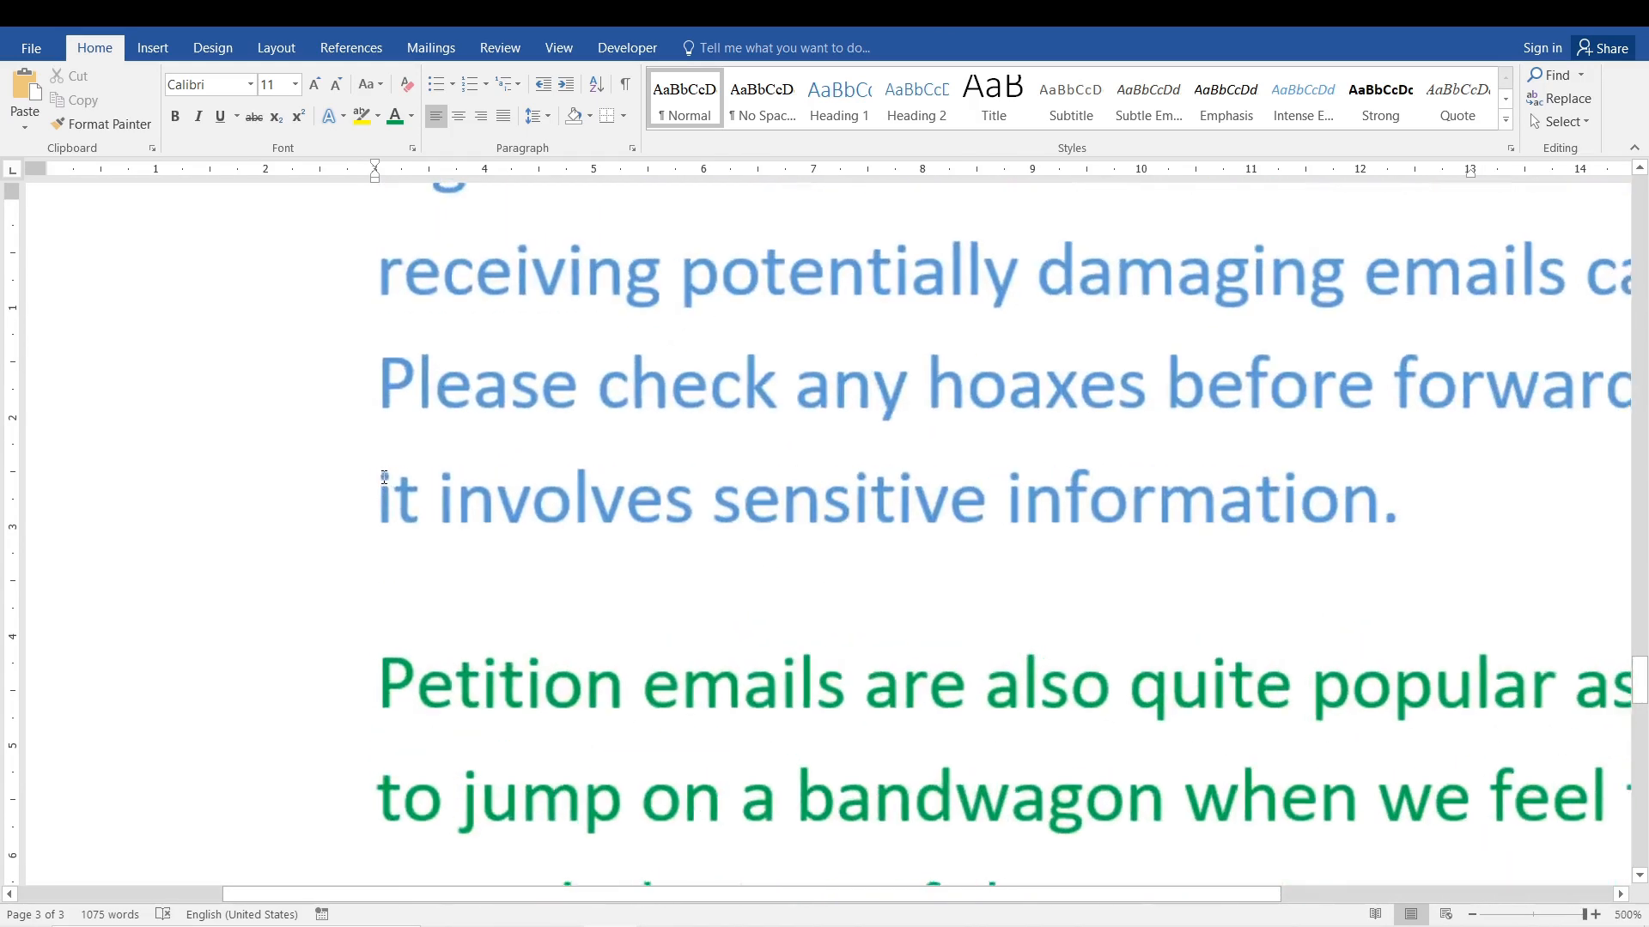
key("Up")
key("Down")
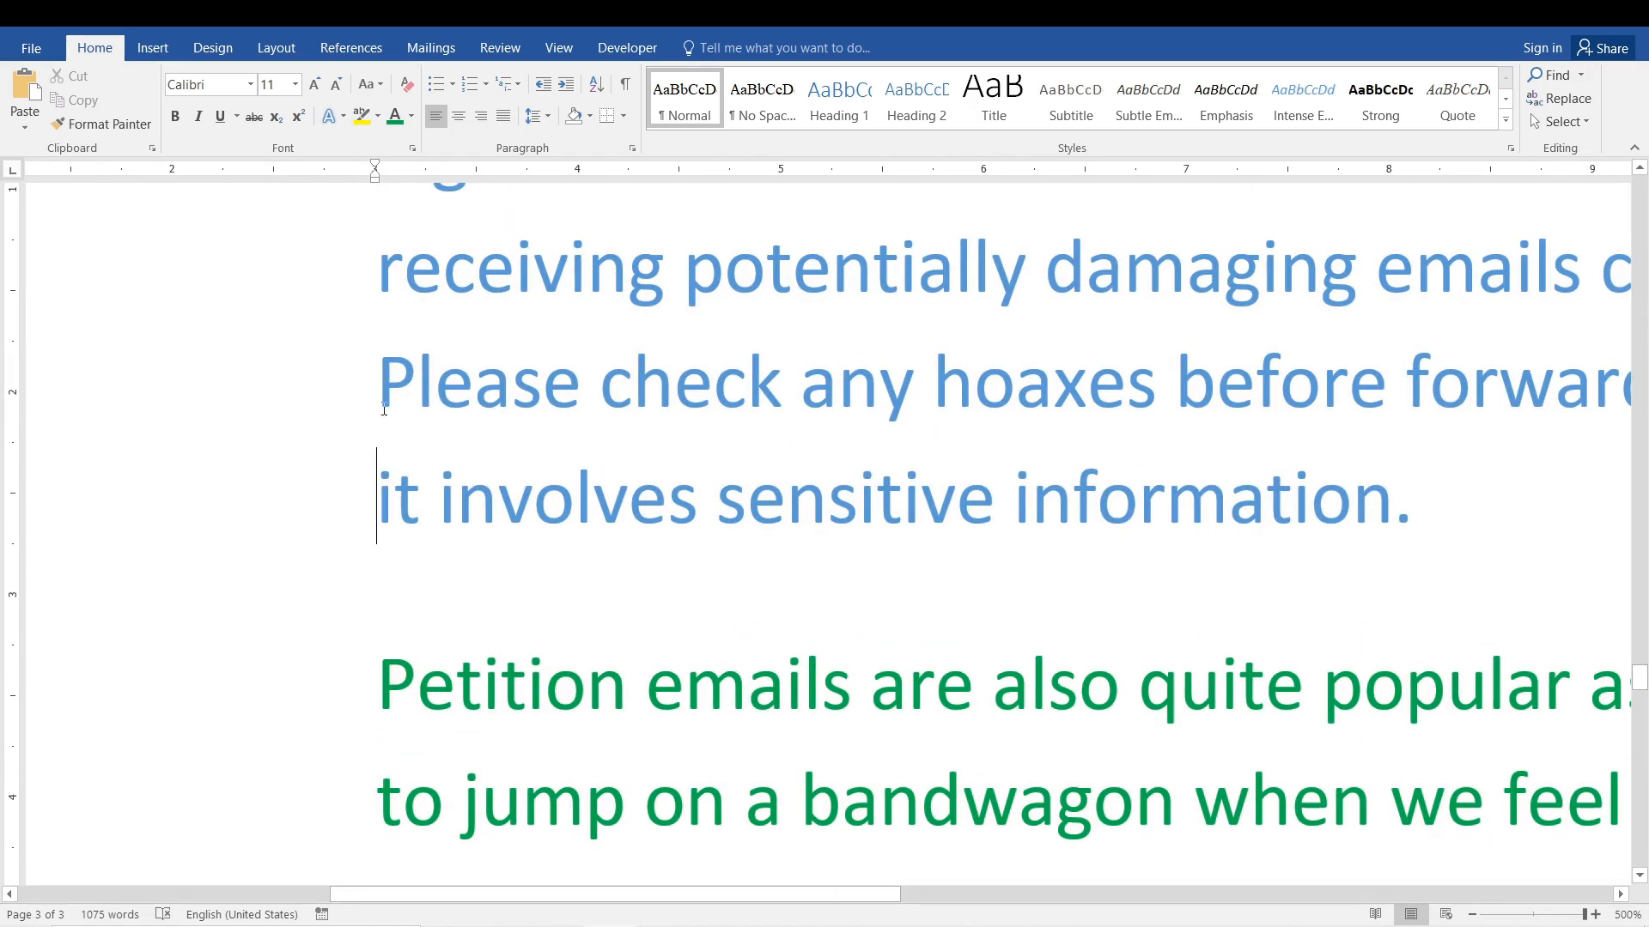
key("Up")
left_click_drag(1402, 497, 968, 413)
left_click(668, 481)
key("Up")
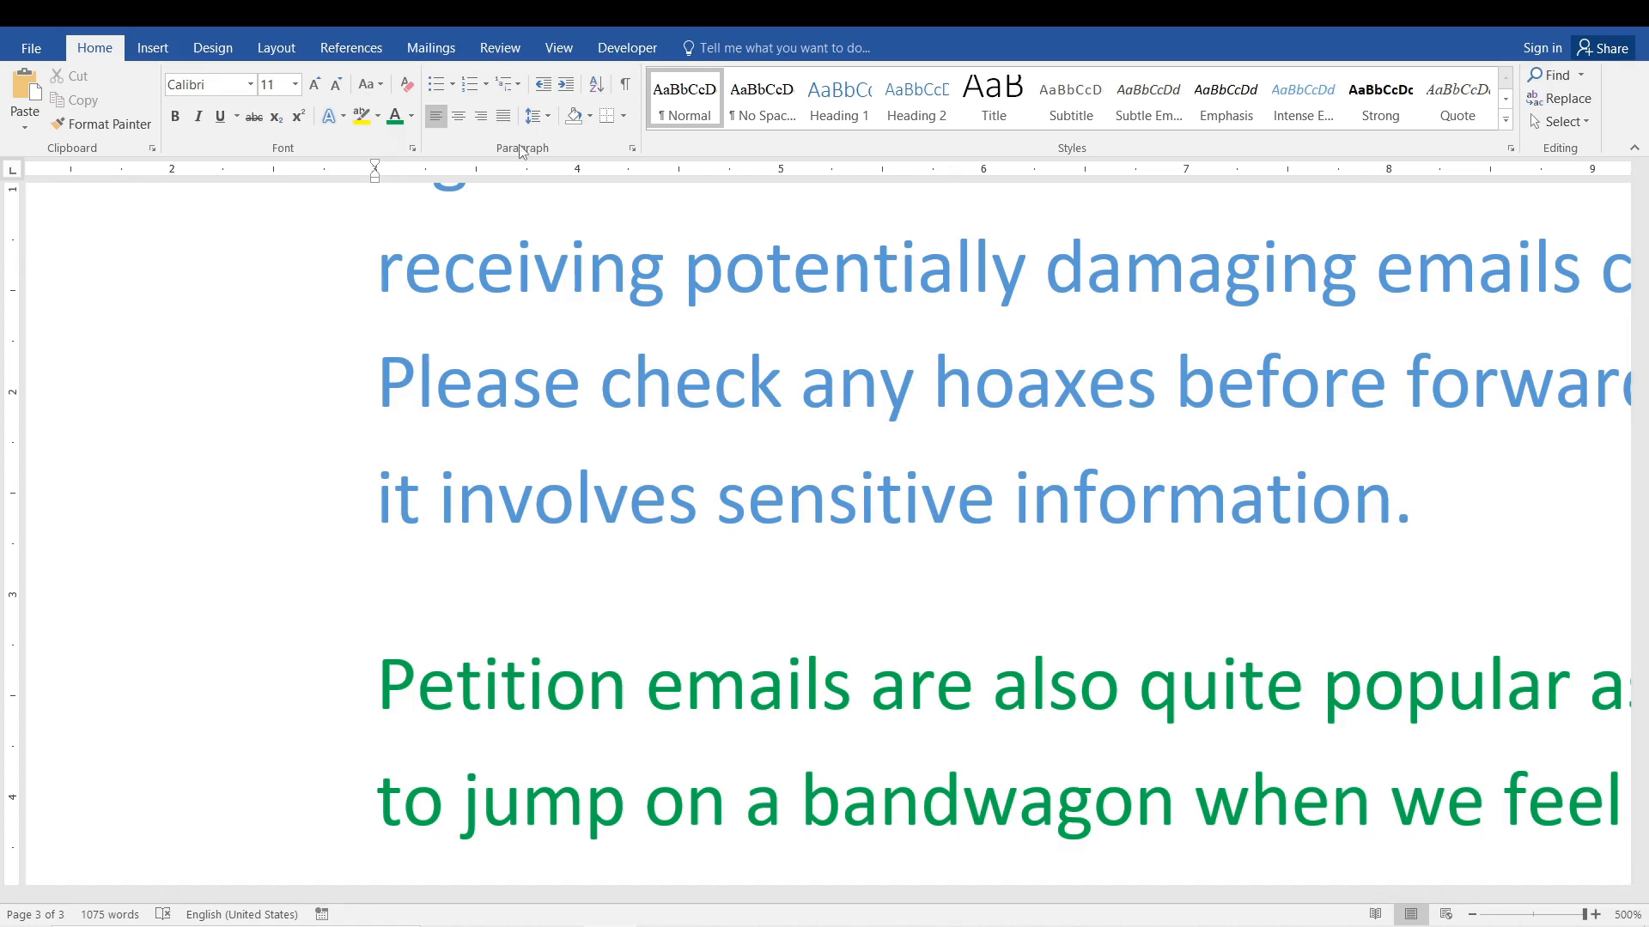
Set the blue paragraph's line spacing to 3,0 and view it together with the green paragraph.
left_click(539, 120)
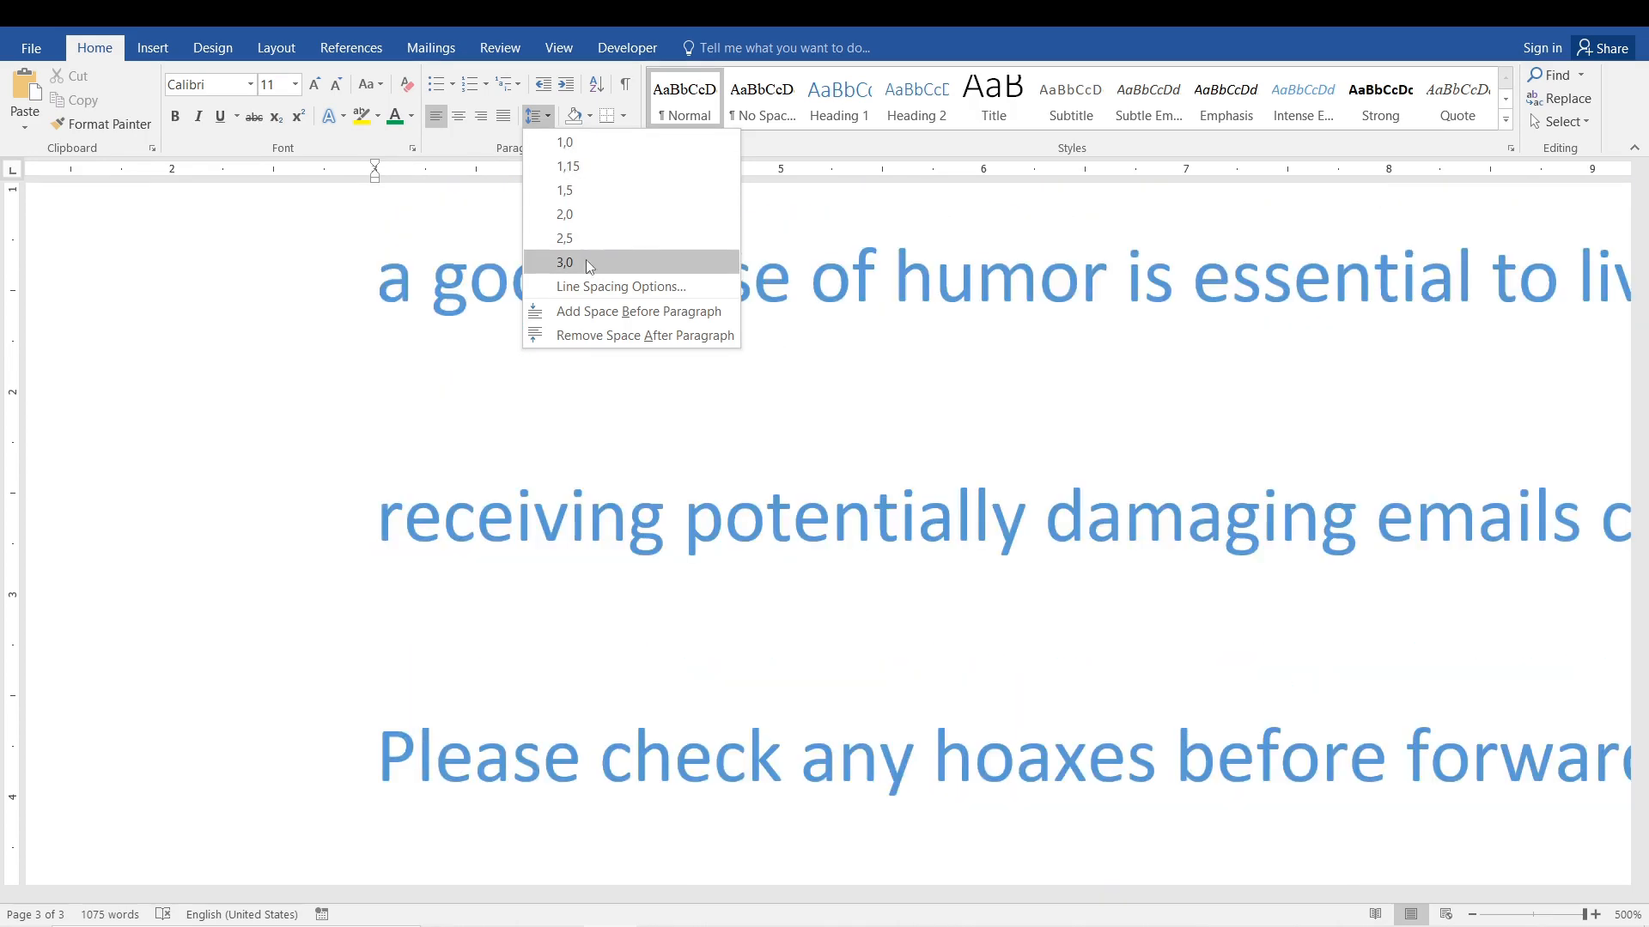
left_click(589, 263)
scroll(644, 382, "down", 1)
scroll(644, 382, "down", 20, "ctrl")
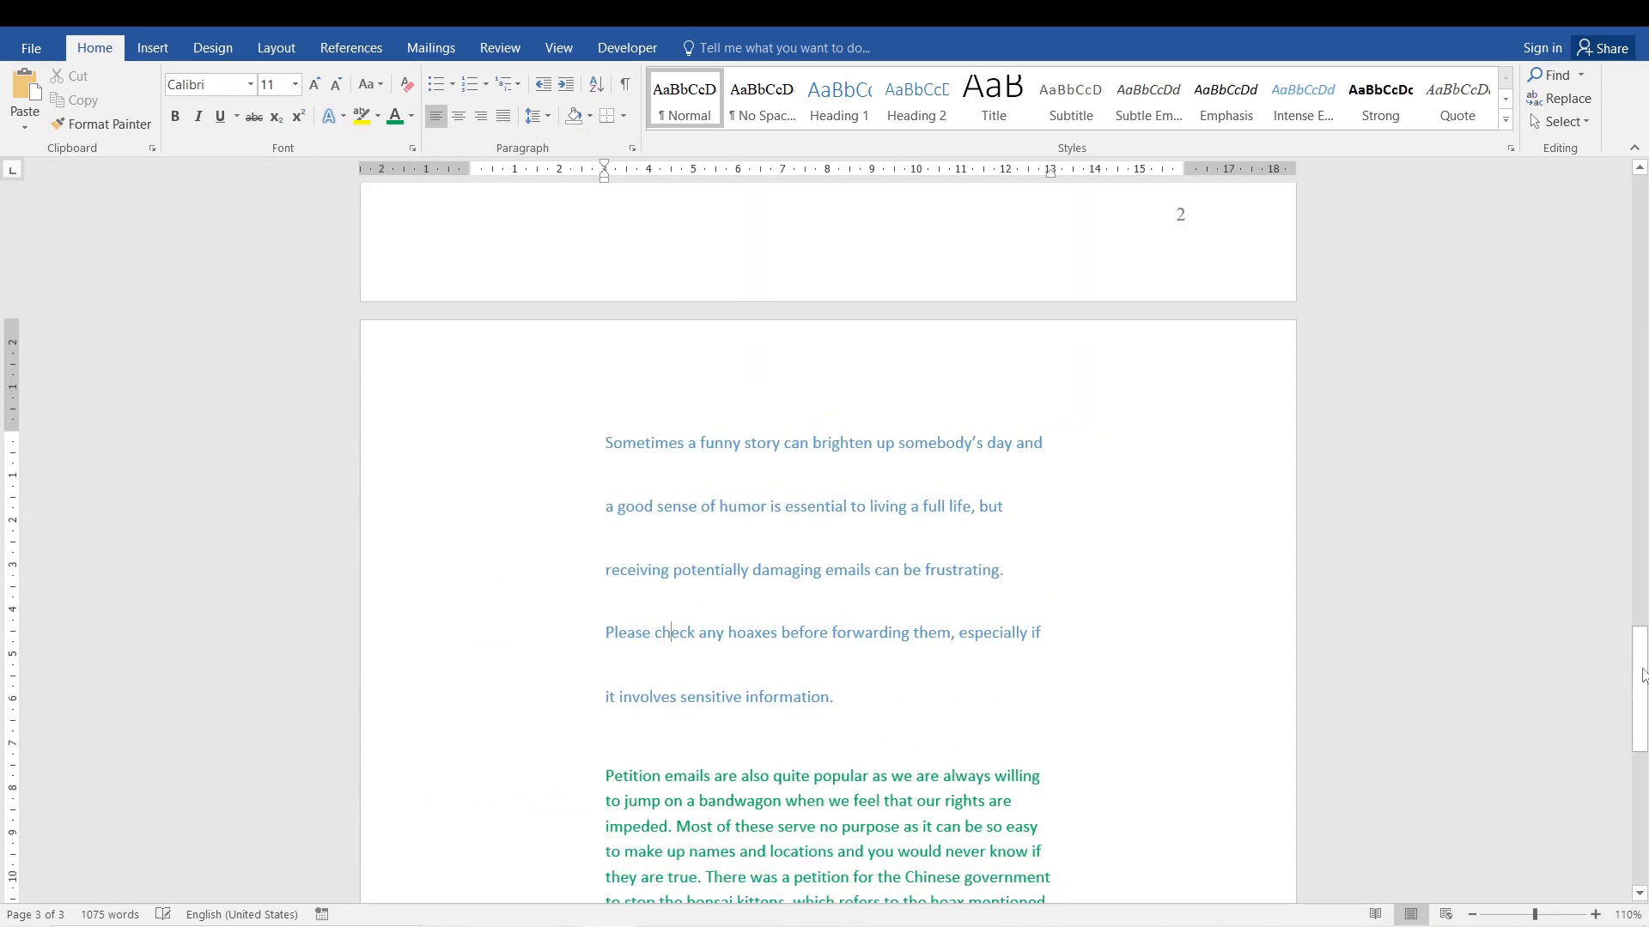
left_click_drag(1642, 676, 770, 618)
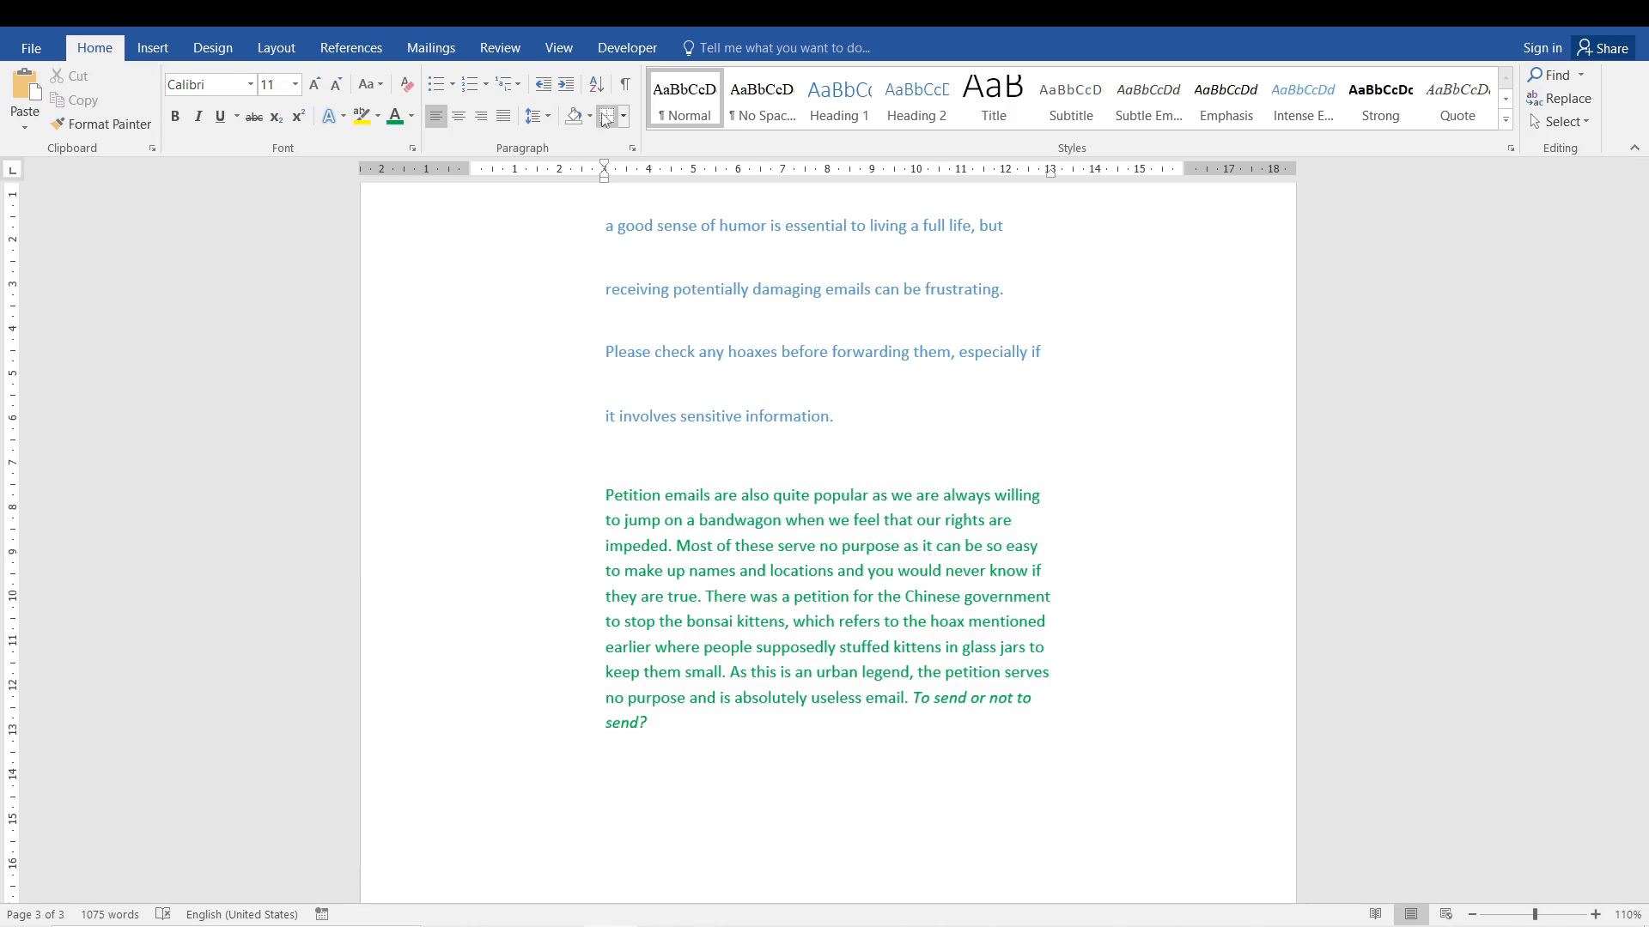
Check the green paragraph's before and after spacing in the Paragraph settings without changing anything.
left_click(632, 148)
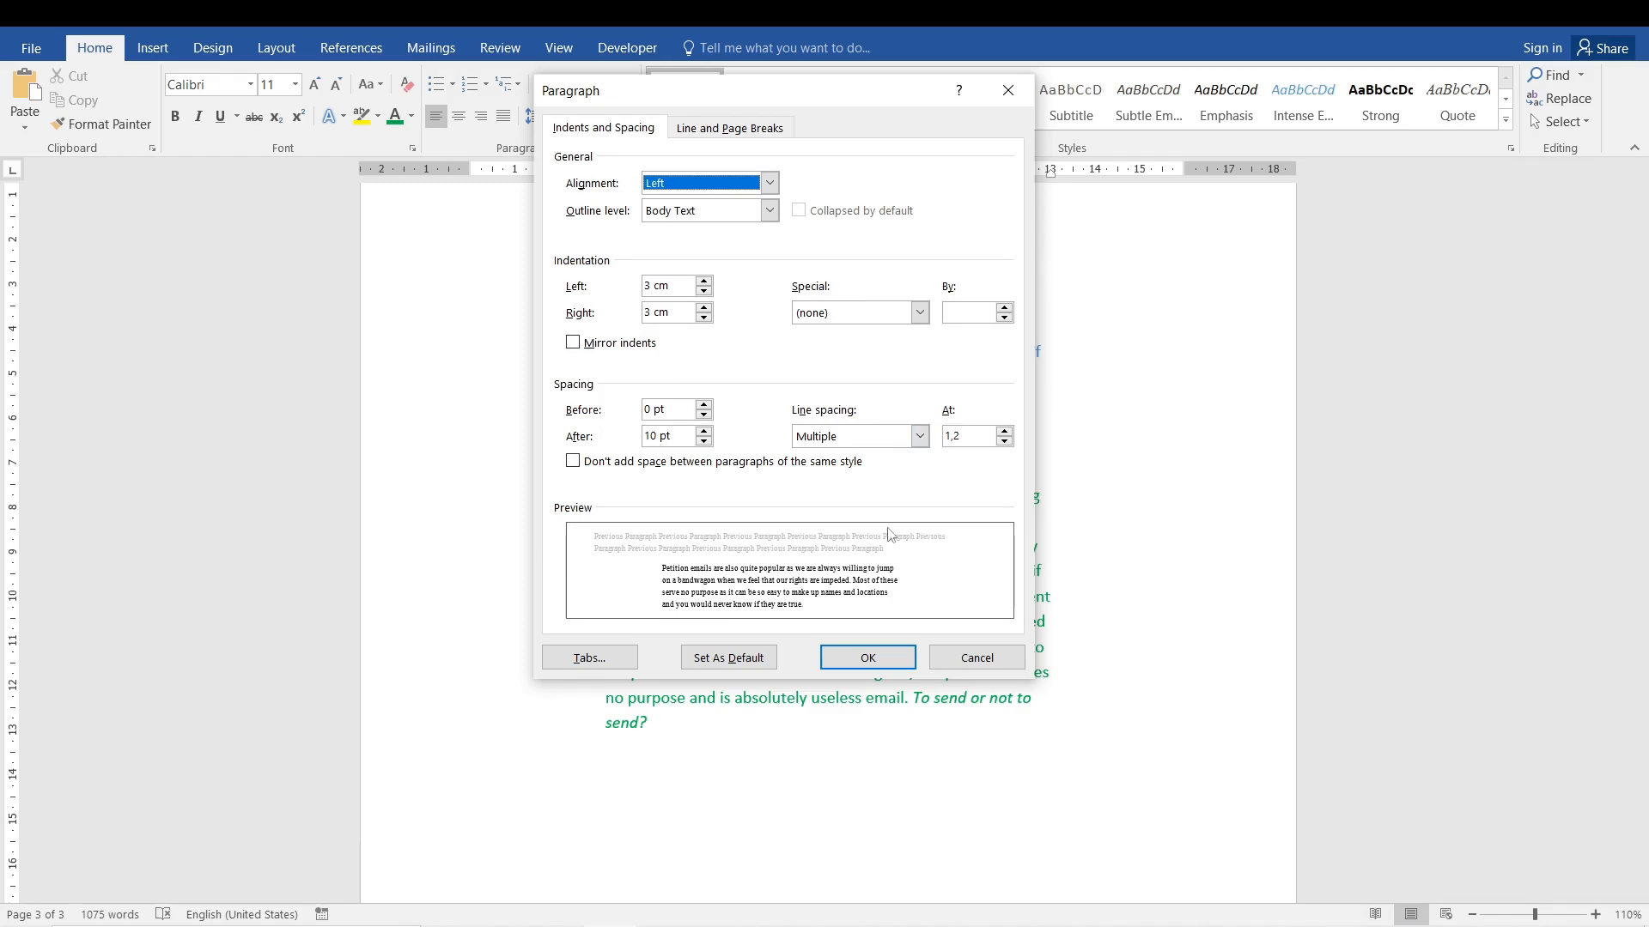
left_click(652, 412)
double_click(656, 438)
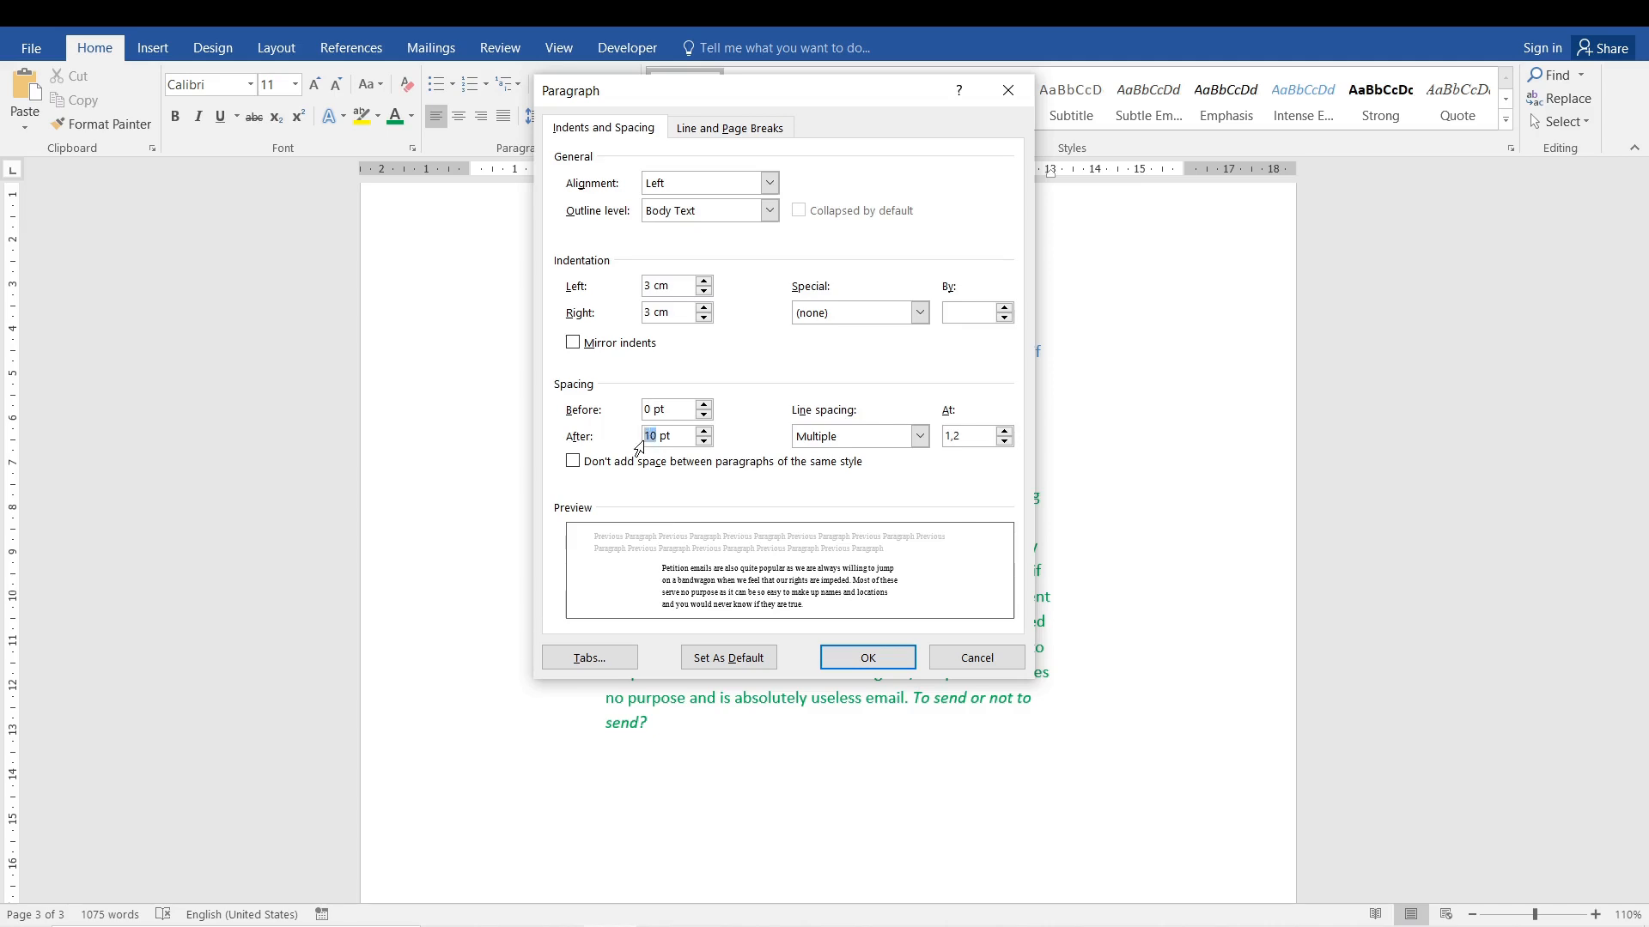
left_click(977, 658)
Select the blue paragraph and examine its line spacing choices and Paragraph settings without applying a change.
left_click_drag(852, 415, 605, 353)
mouse_move(1642, 699)
left_mouse_down()
mouse_move(1640, 640)
mouse_move(1640, 671)
left_mouse_up()
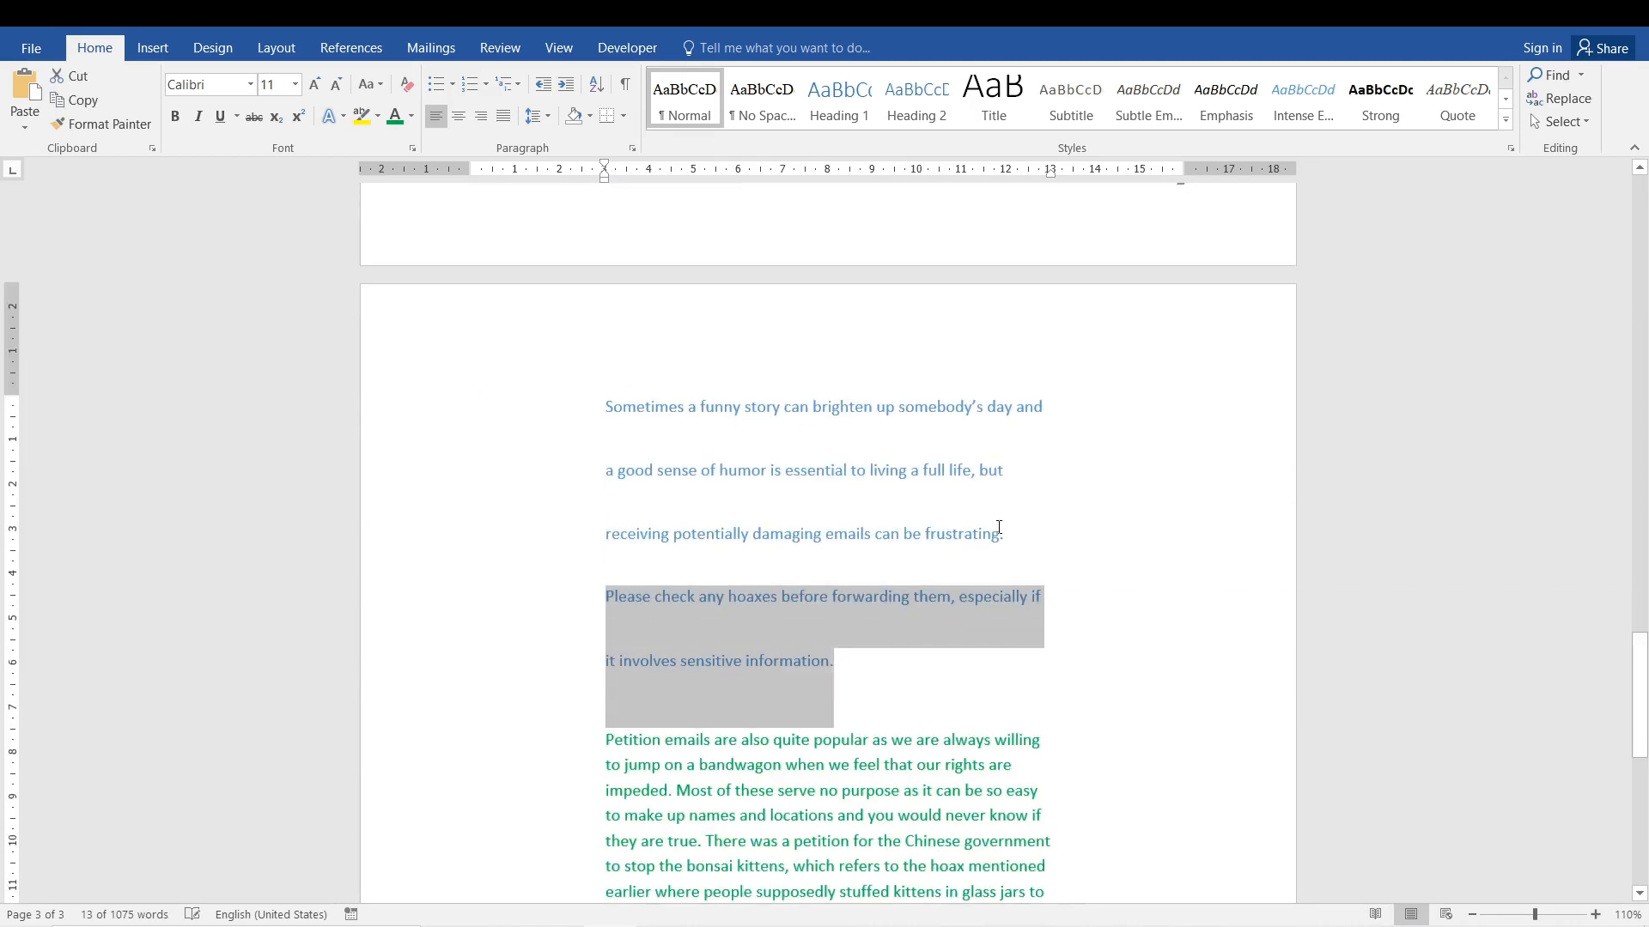
left_click(898, 470)
left_click_drag(855, 673, 622, 436)
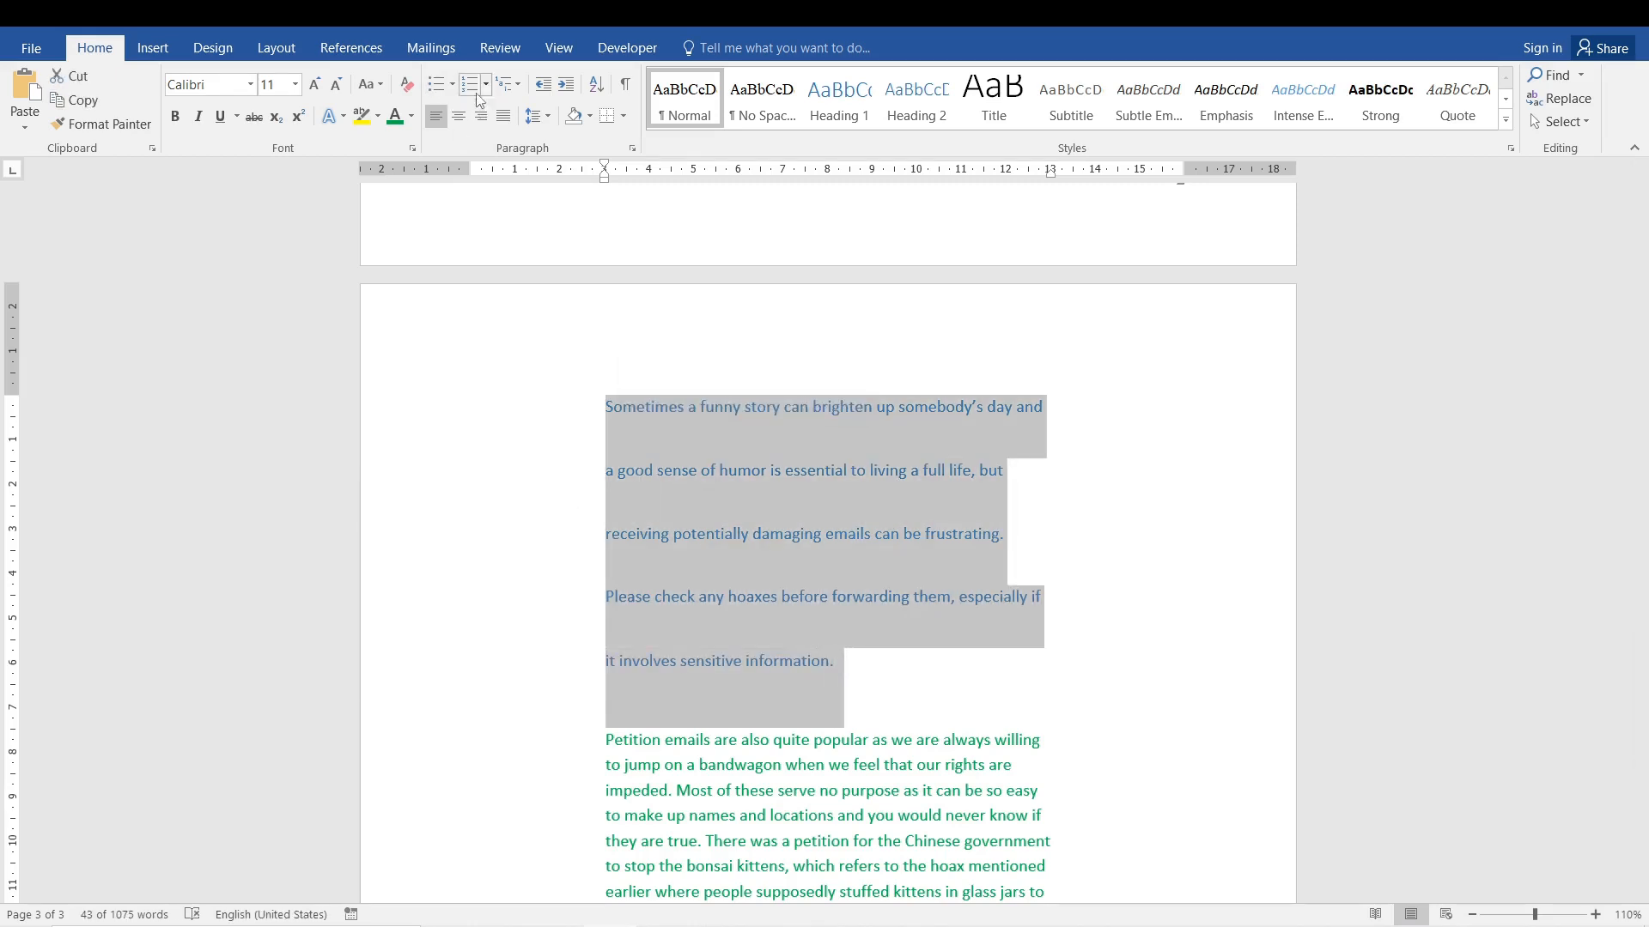
left_click(537, 116)
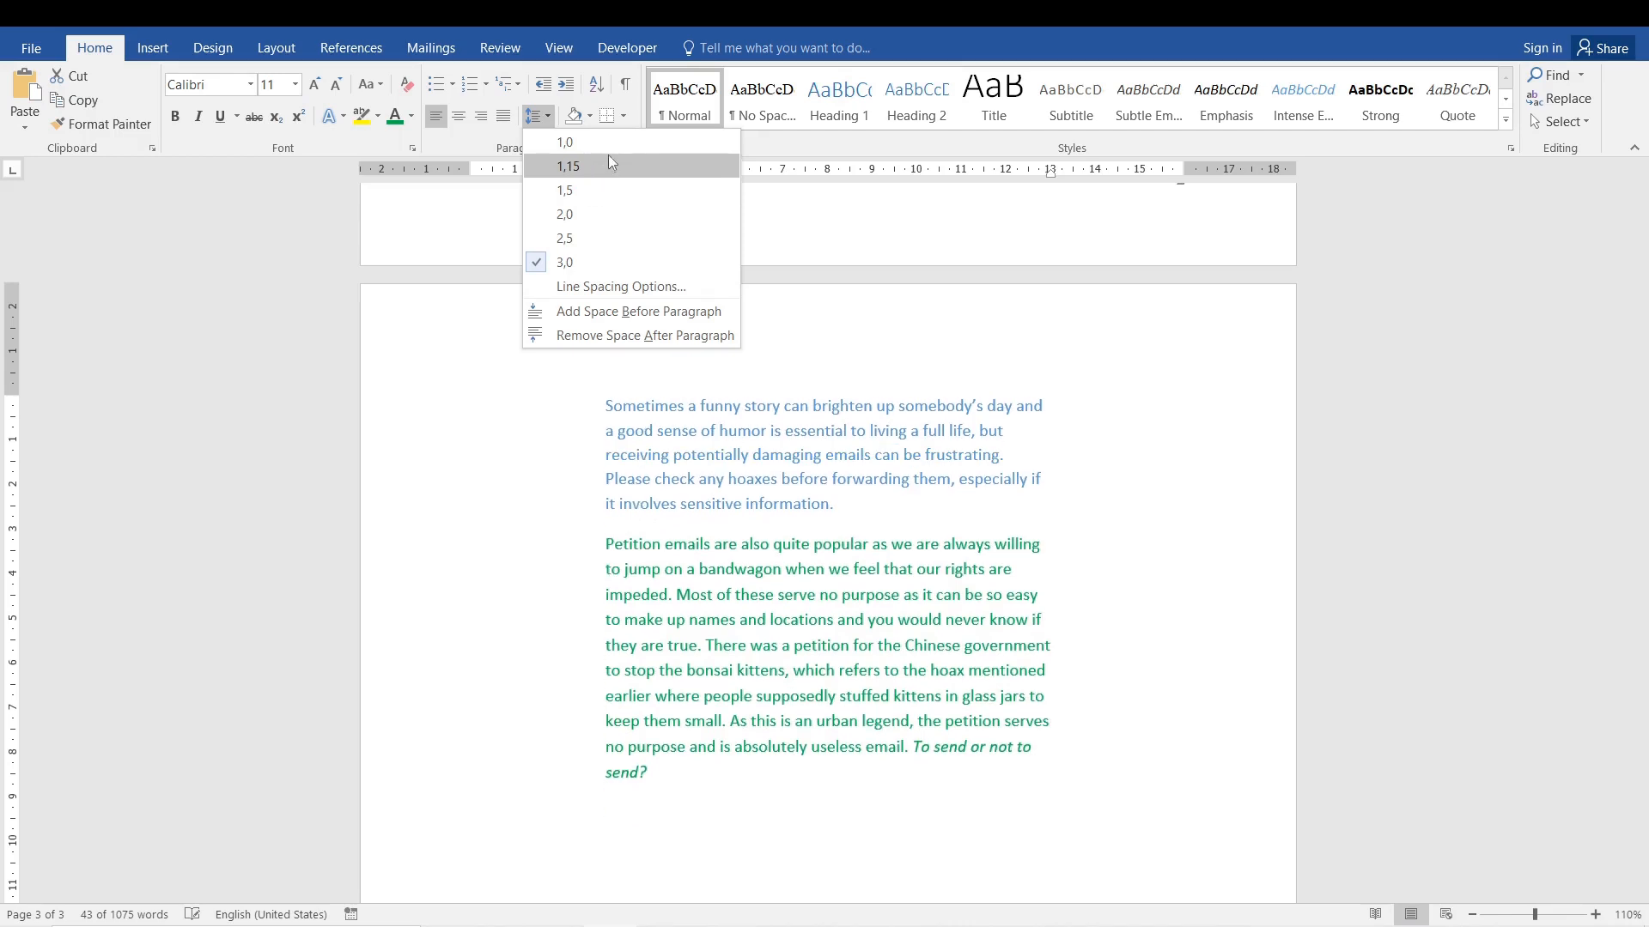
left_click(637, 122)
left_click(634, 150)
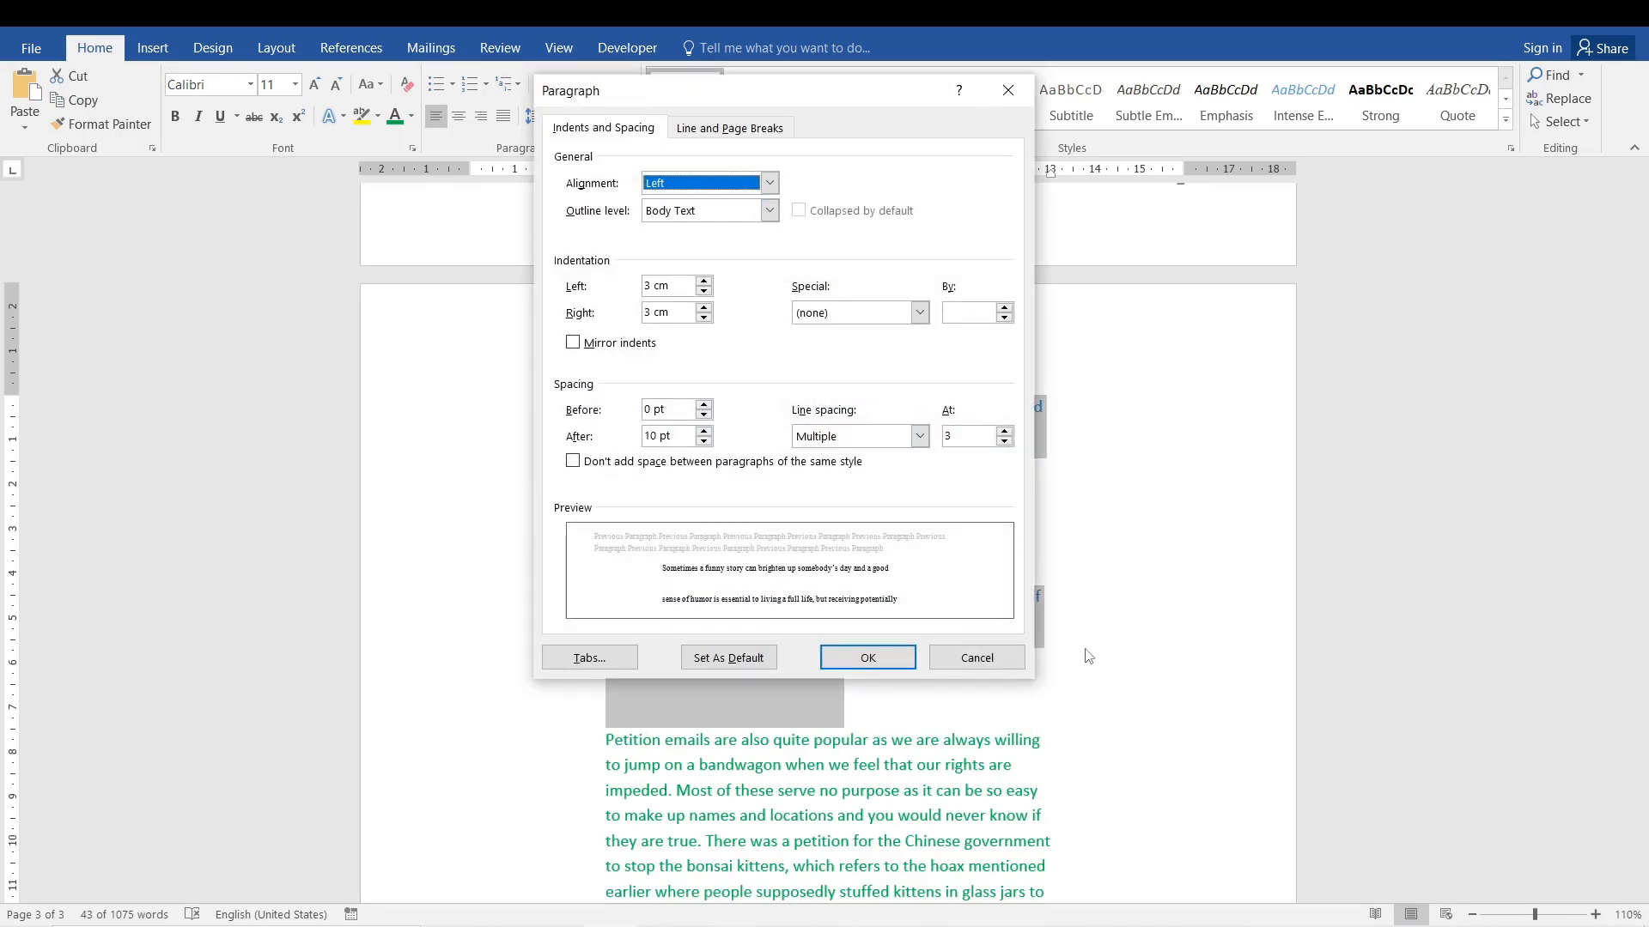
left_click(989, 654)
Check the green paragraph's line spacing in the Paragraph settings and leave it as is.
left_click(917, 767)
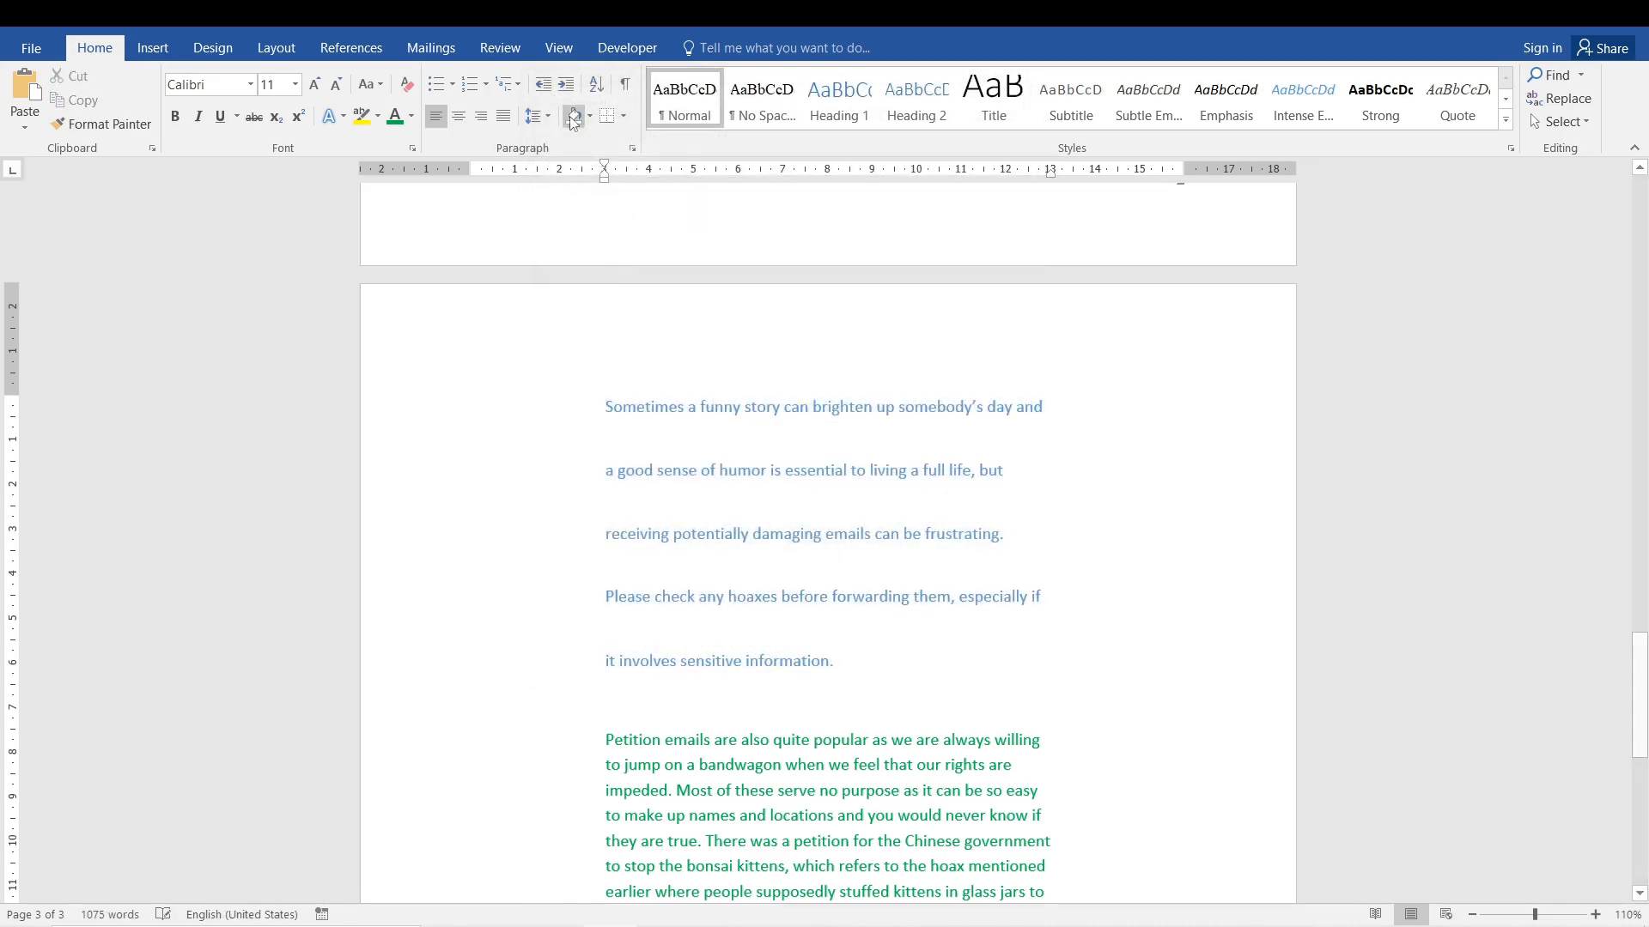
left_click(633, 149)
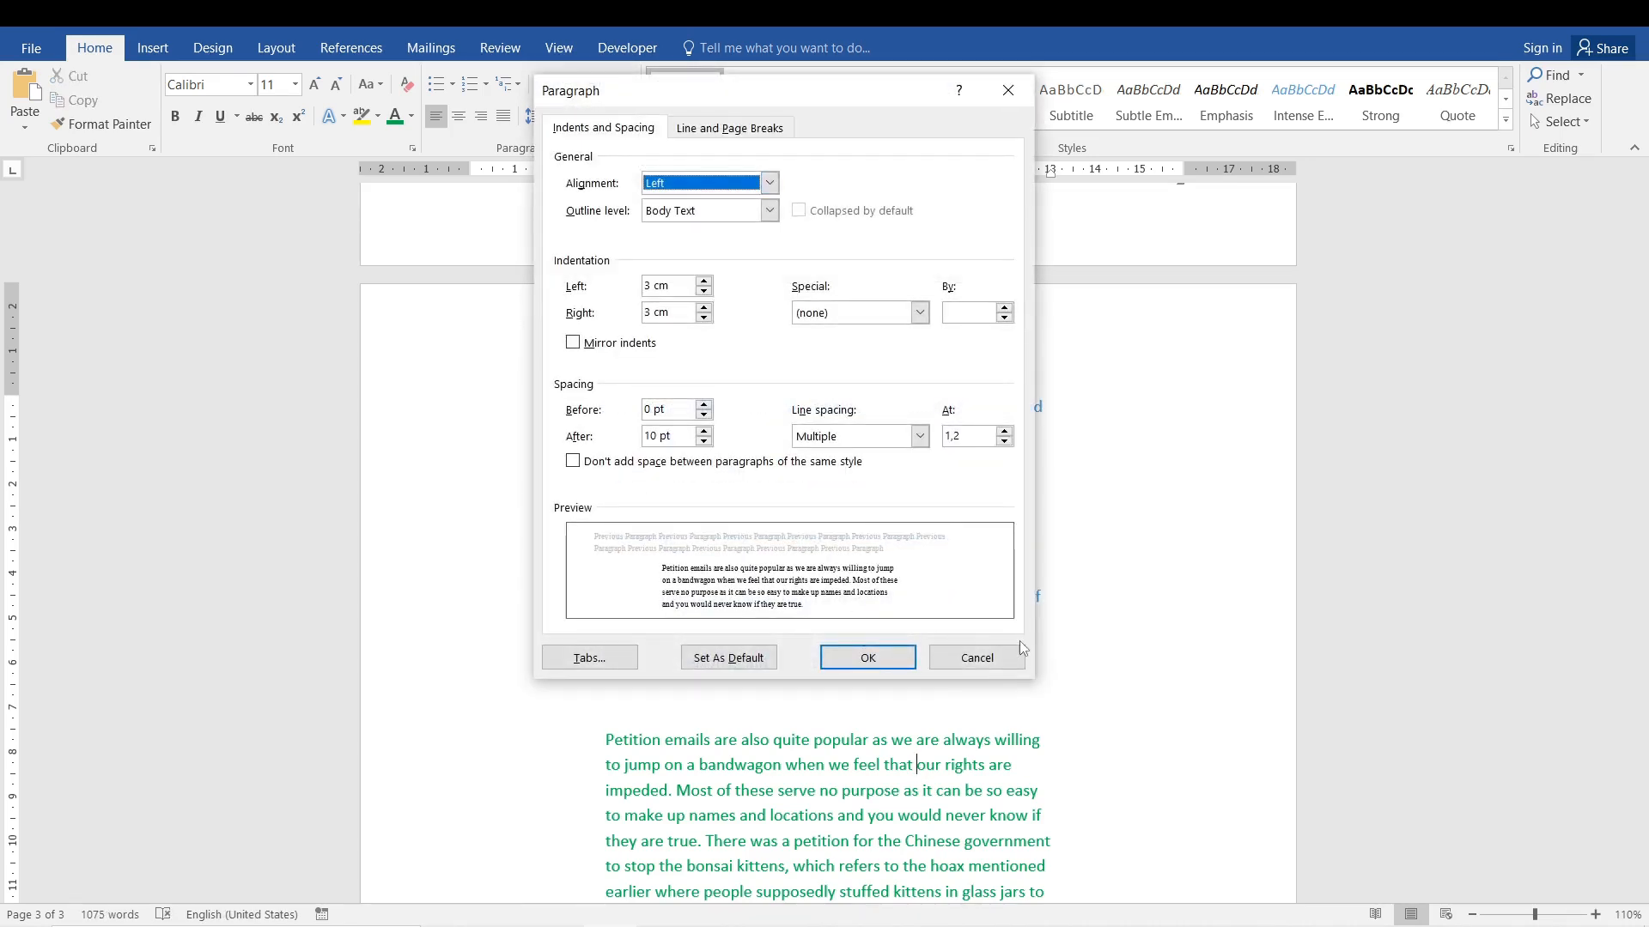
left_click(978, 660)
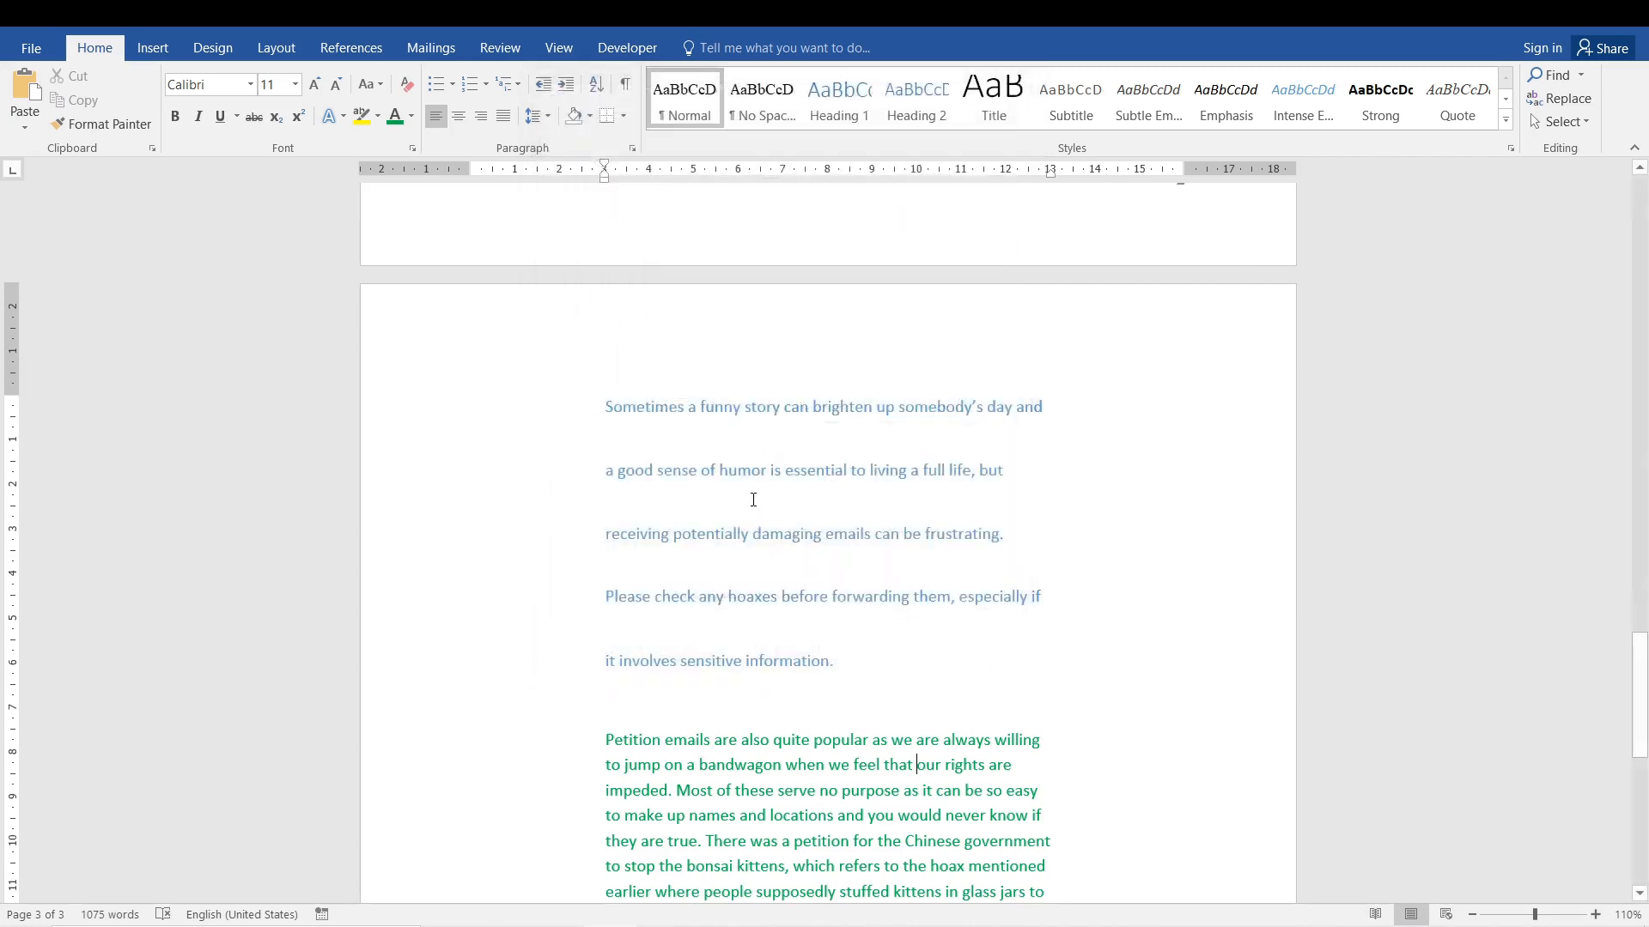
Review the Paragraph settings of the whole blue paragraph and set its line spacing to 1,15.
left_click_drag(836, 659, 632, 353)
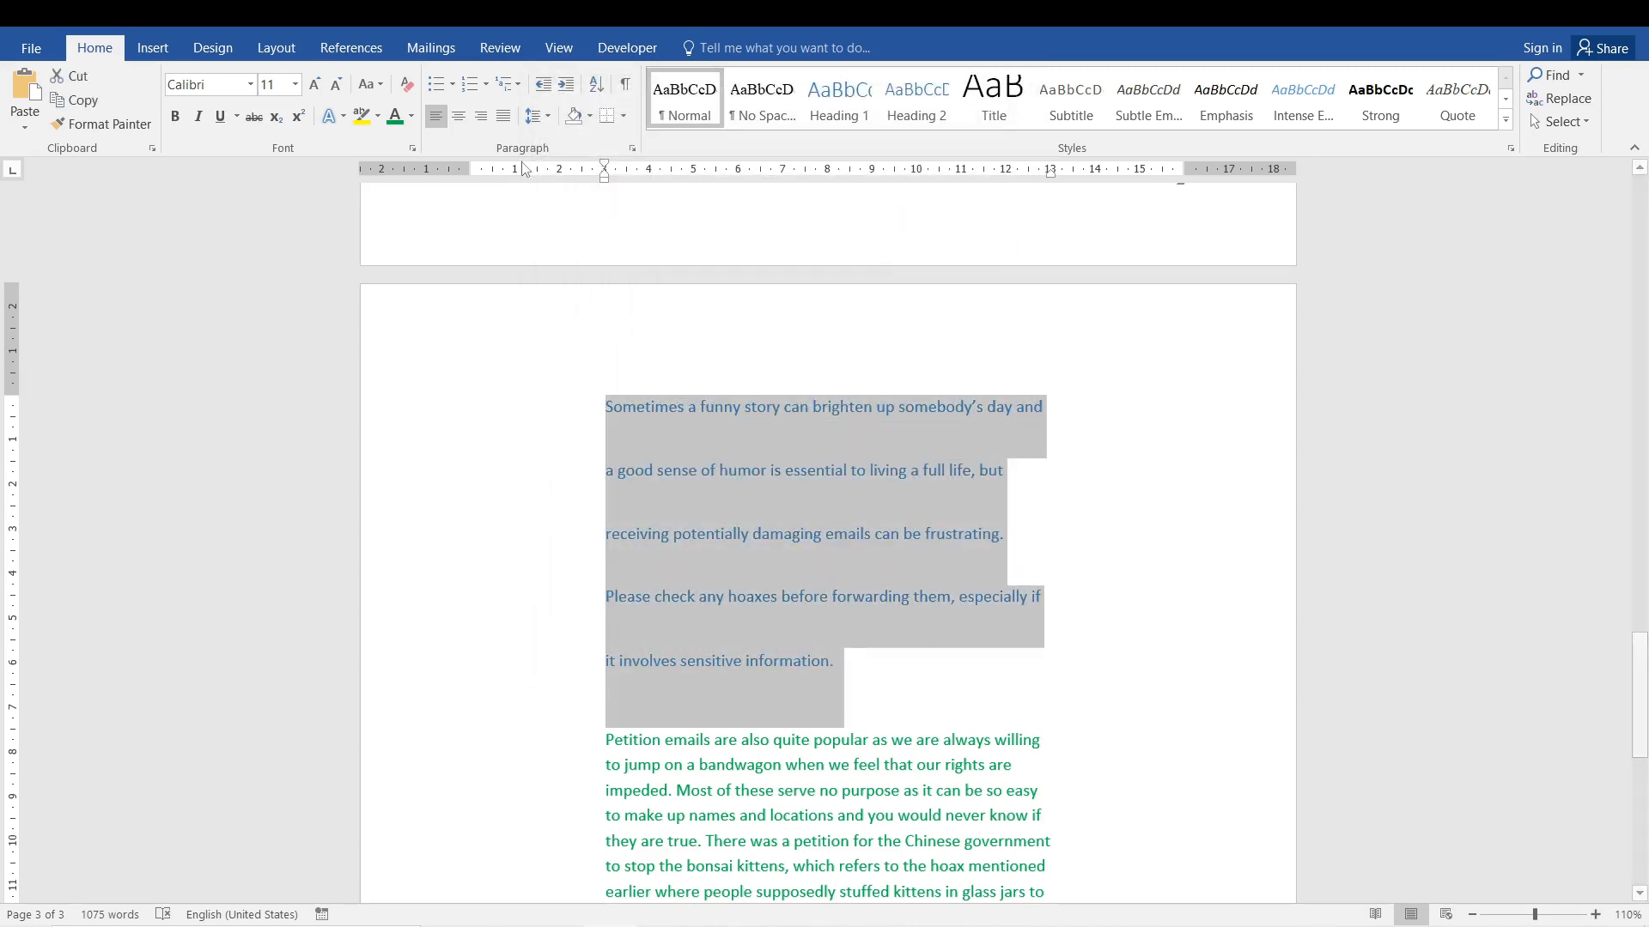
left_click(631, 150)
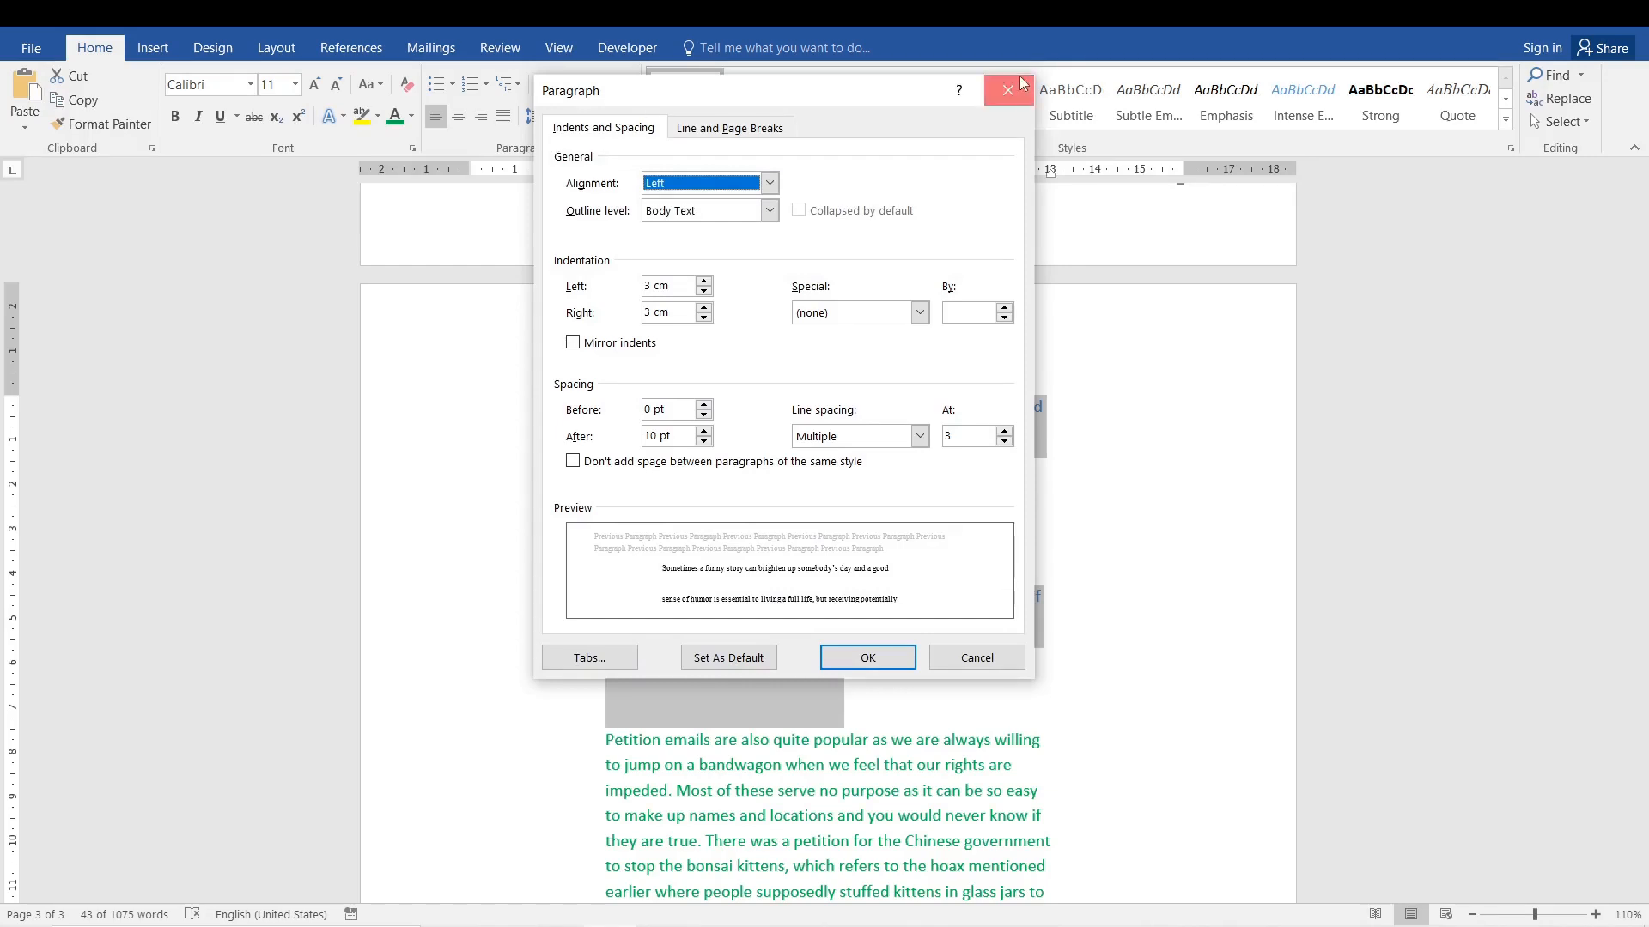
left_click(1021, 84)
left_click(545, 117)
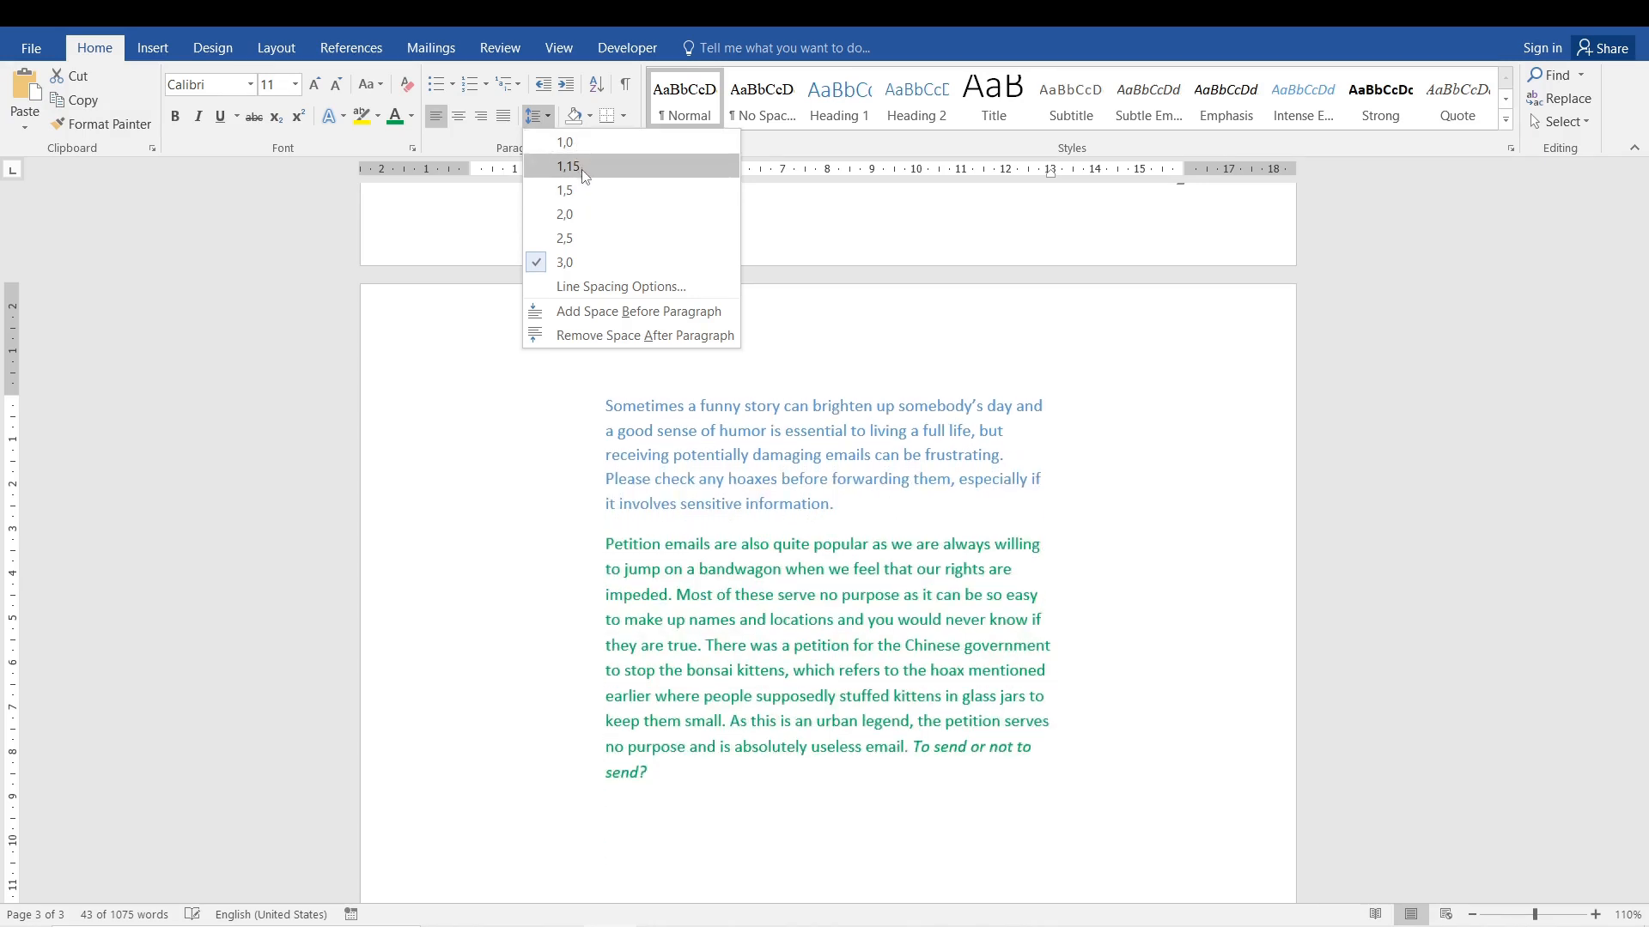
left_click(580, 169)
left_click(770, 620)
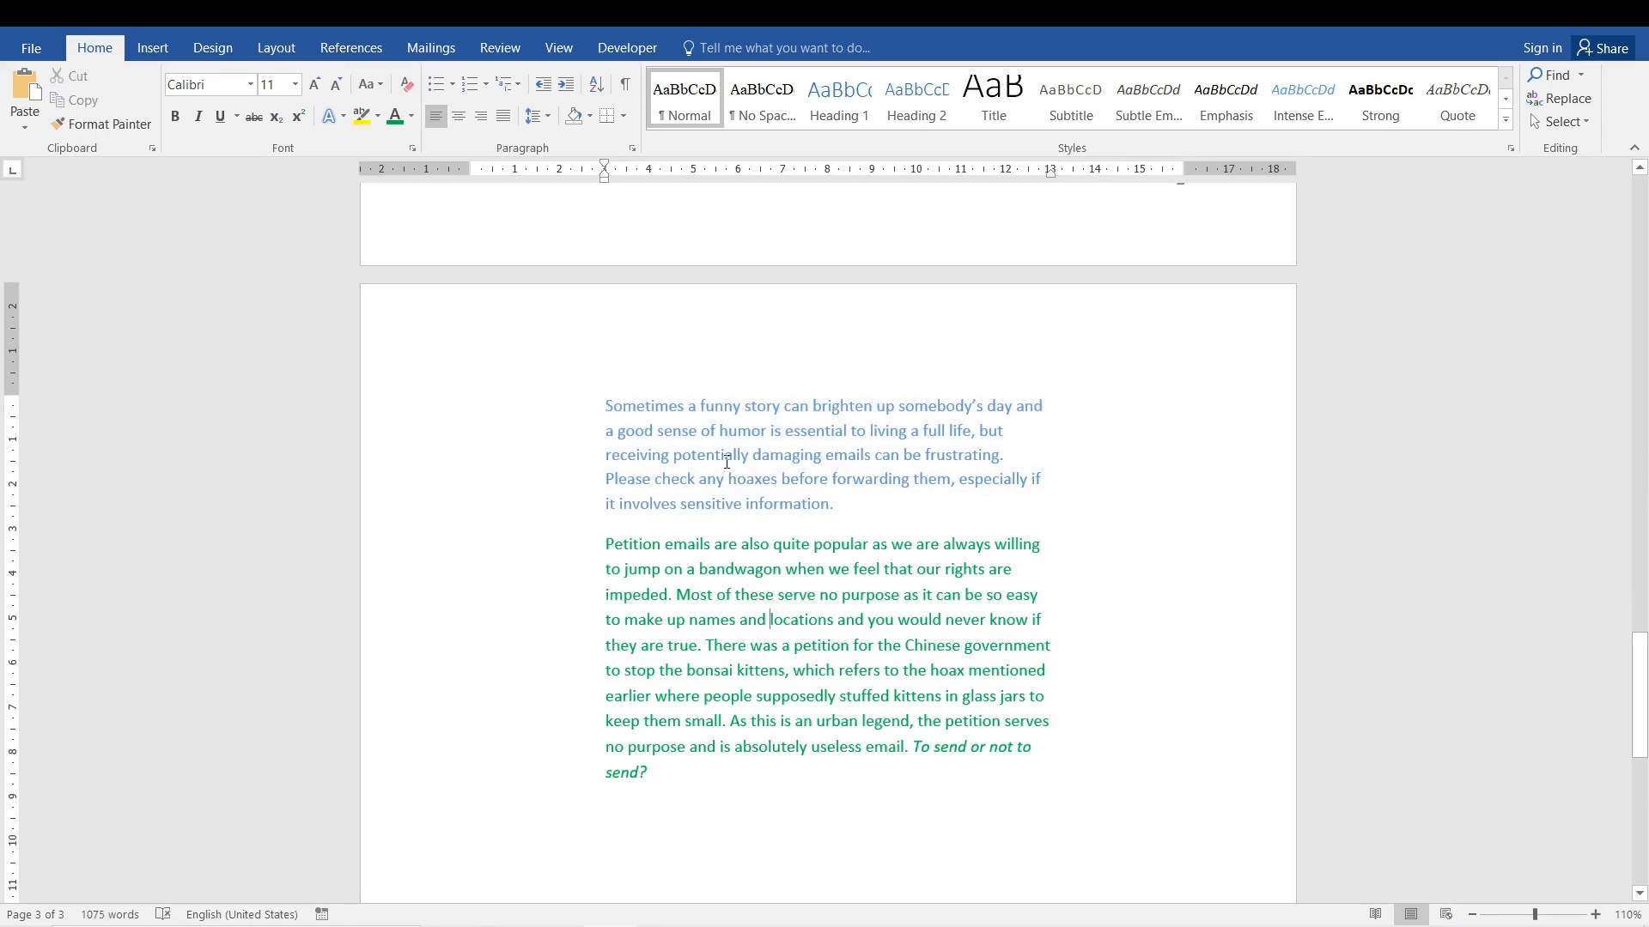
Compare the blue and green paragraphs up close and show the formatting marks.
scroll(726, 462, "up", 11, "ctrl")
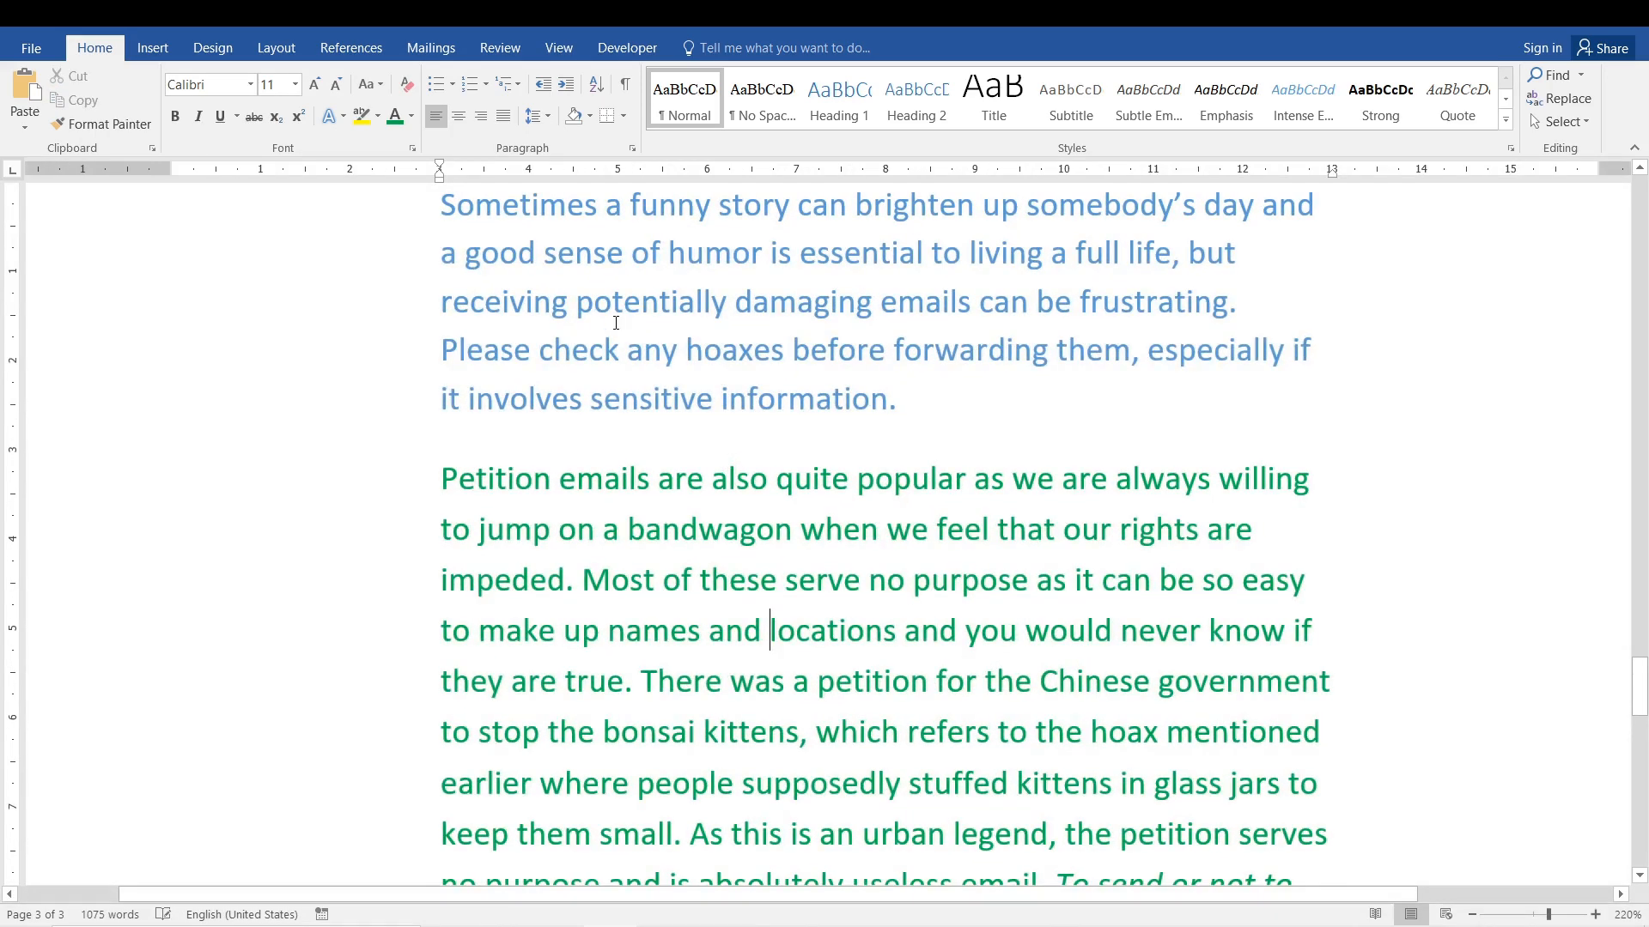
scroll(616, 322, "down", 3, "ctrl")
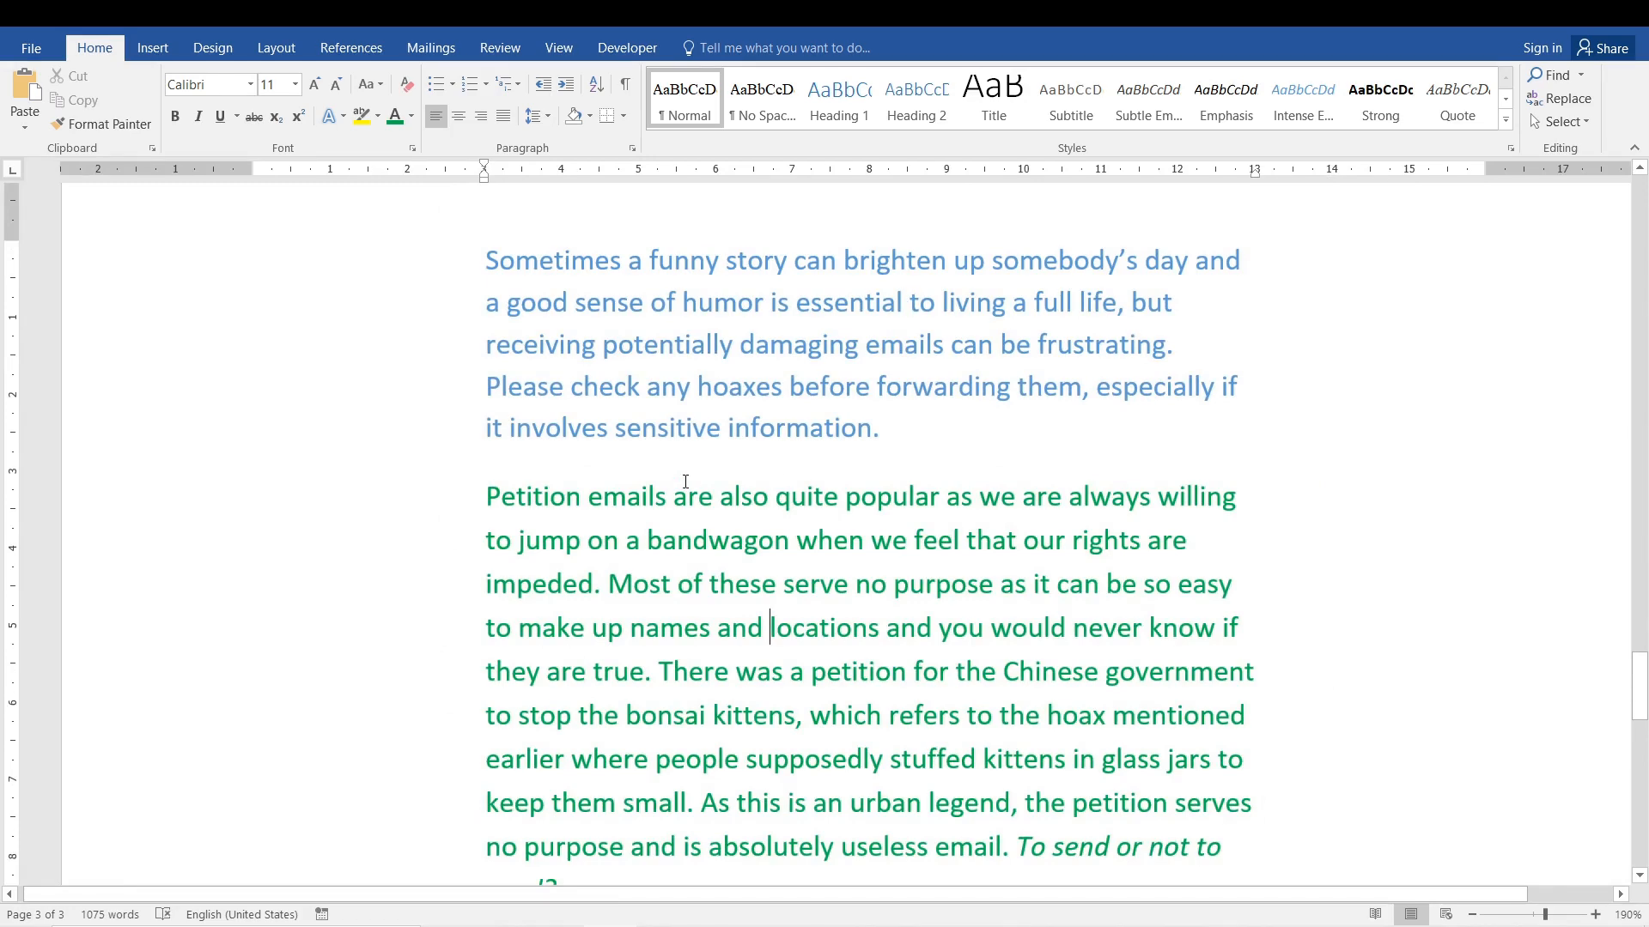
left_click_drag(486, 256, 838, 850)
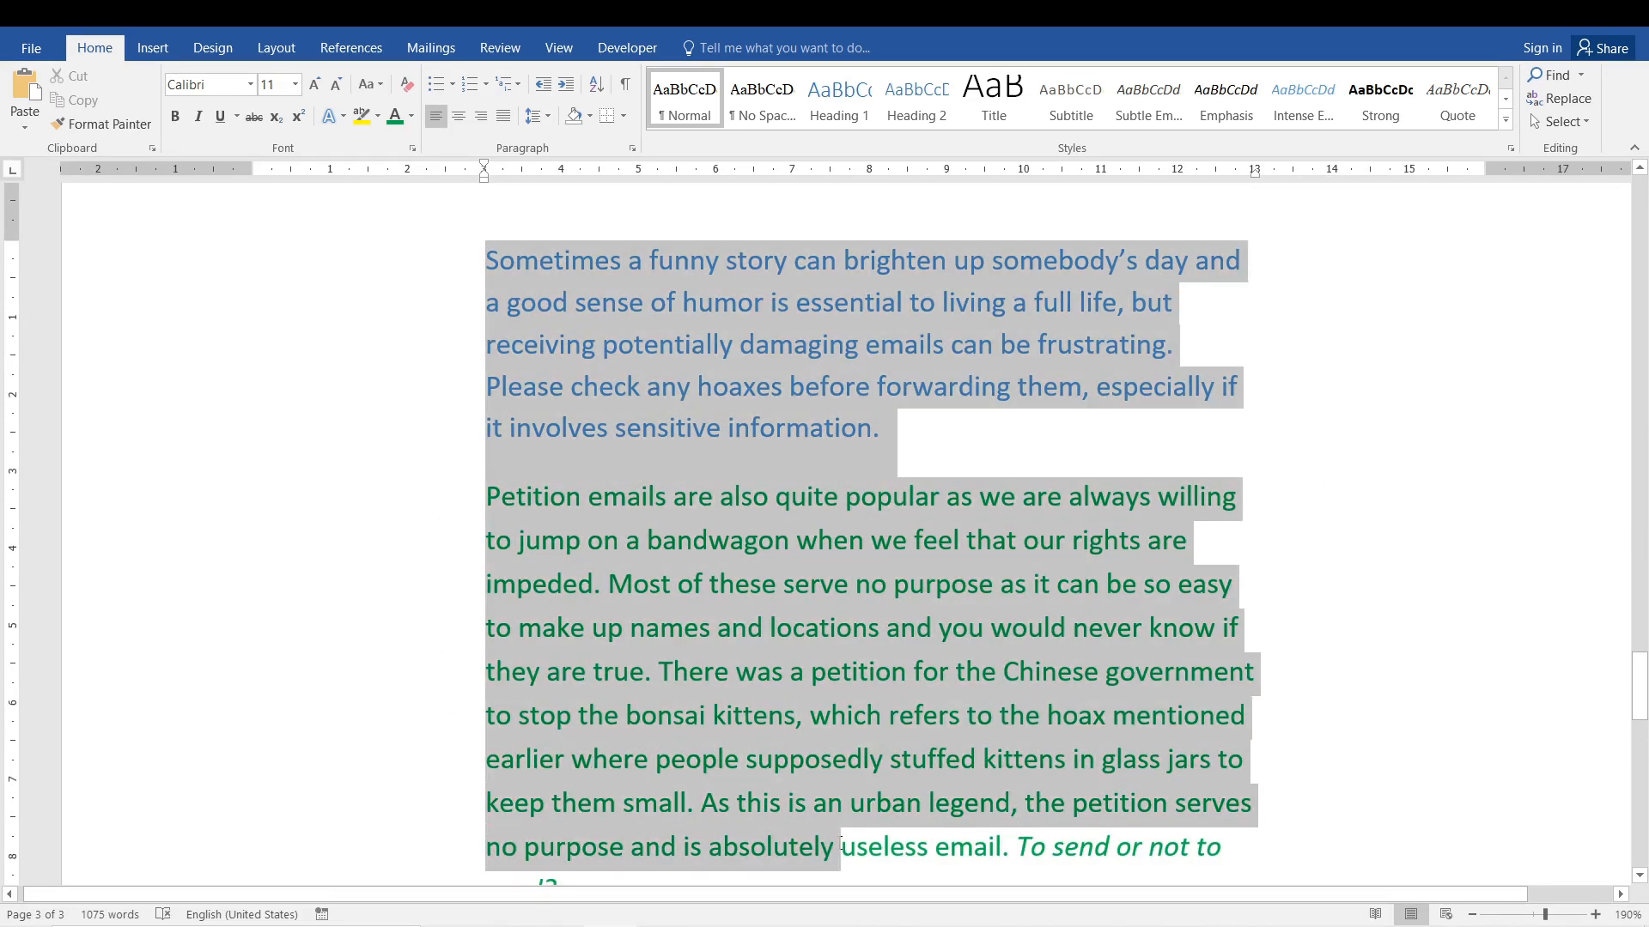
left_click(730, 540)
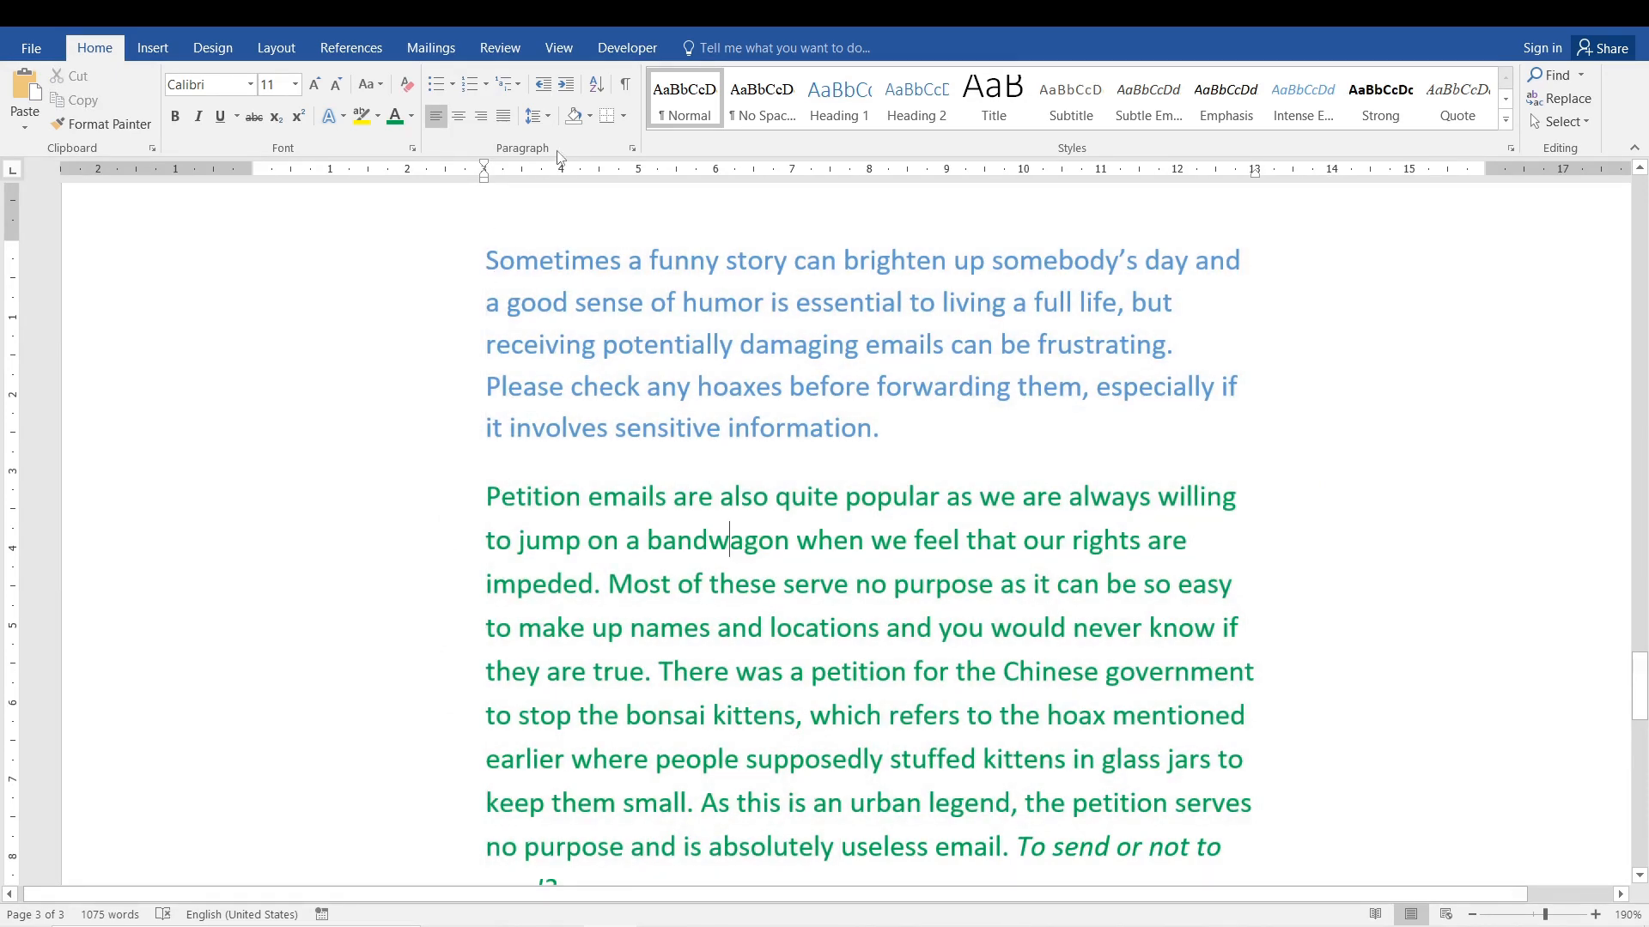
left_click(624, 83)
scroll(1517, 615, "down", 4)
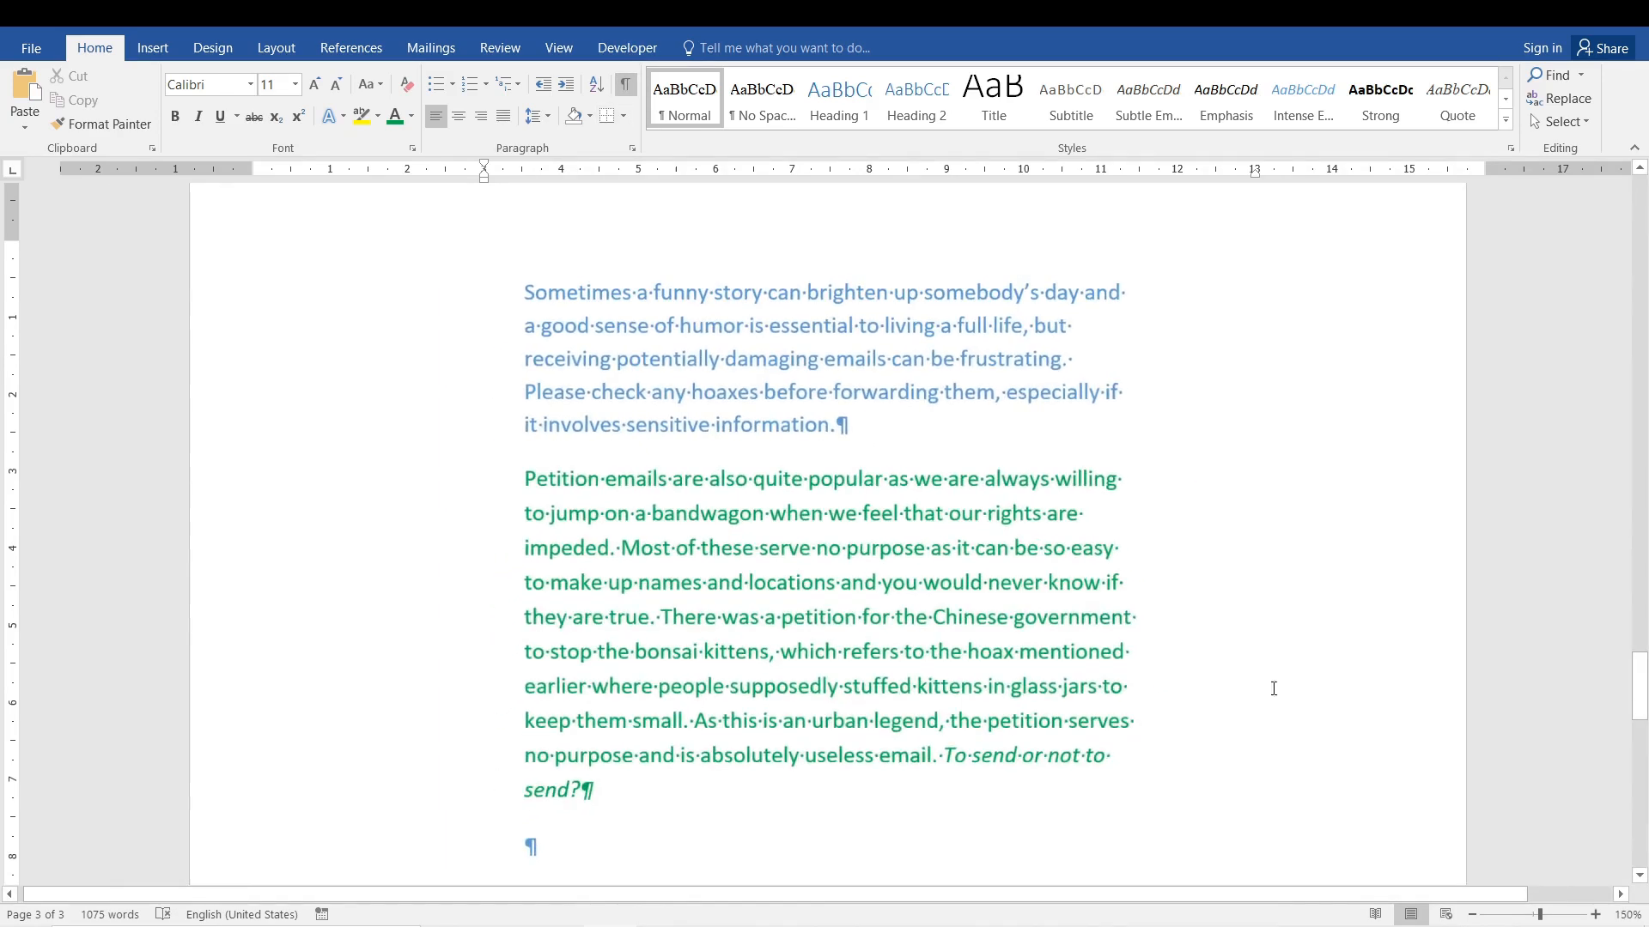
Examine the paragraph marks ending the green and blue paragraphs and the gap between the two paragraphs.
left_click(596, 802)
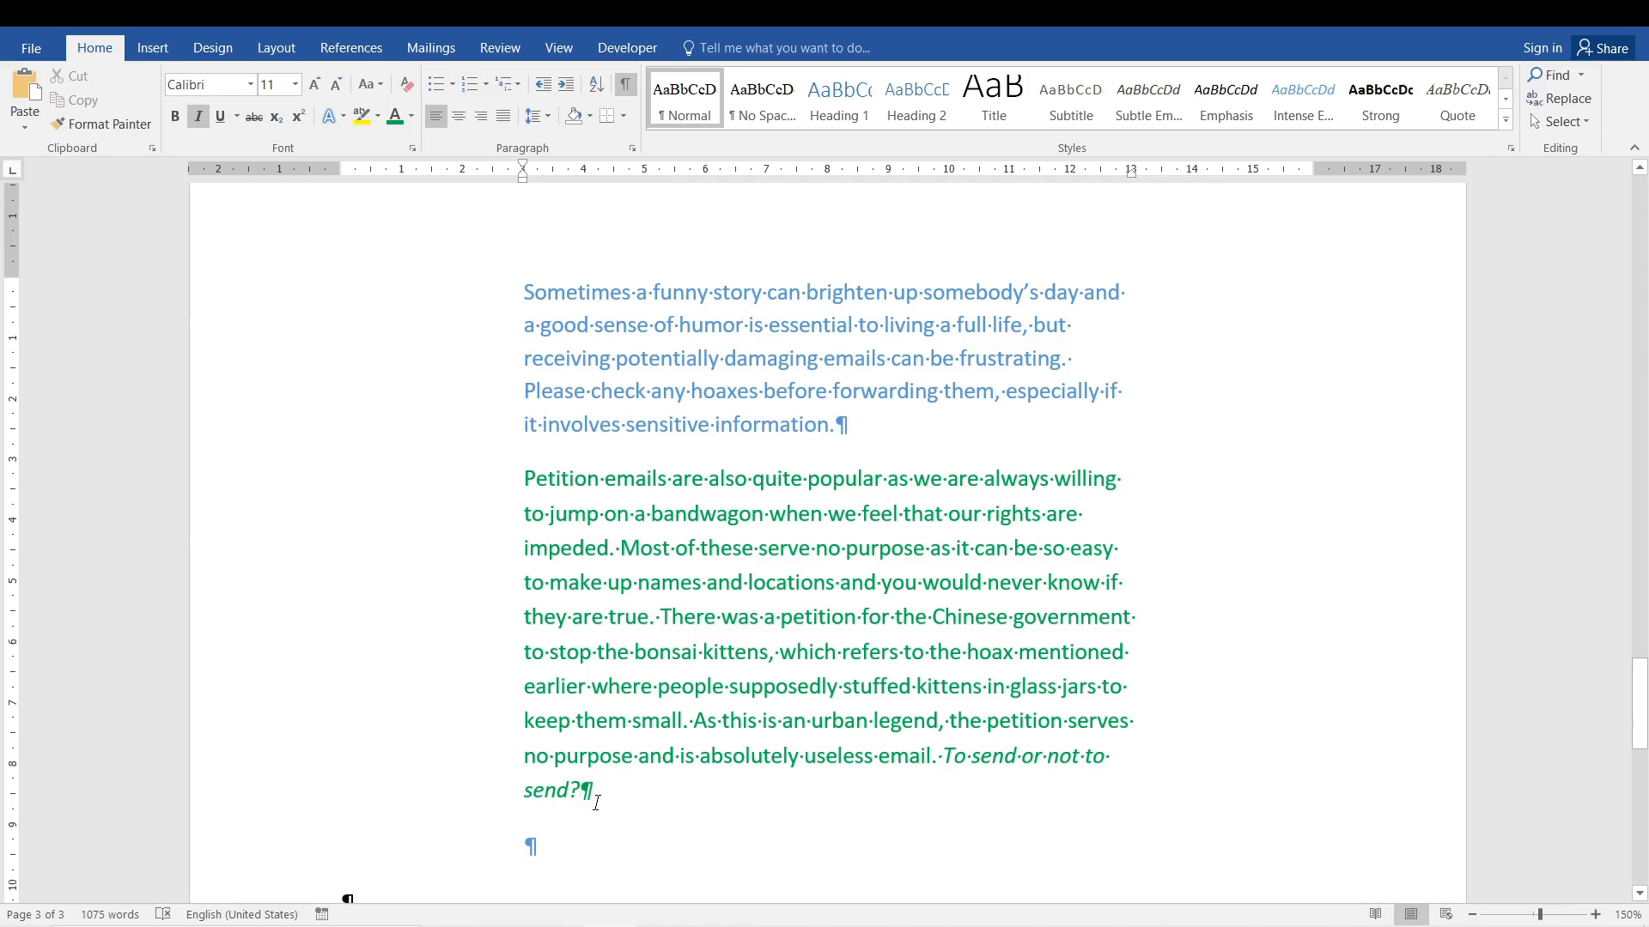
left_click(849, 424)
left_click(598, 518)
left_click(534, 449)
Review the blue paragraph's indent and spacing settings, leaving them as they are, and highlight the paragraph.
left_click(632, 150)
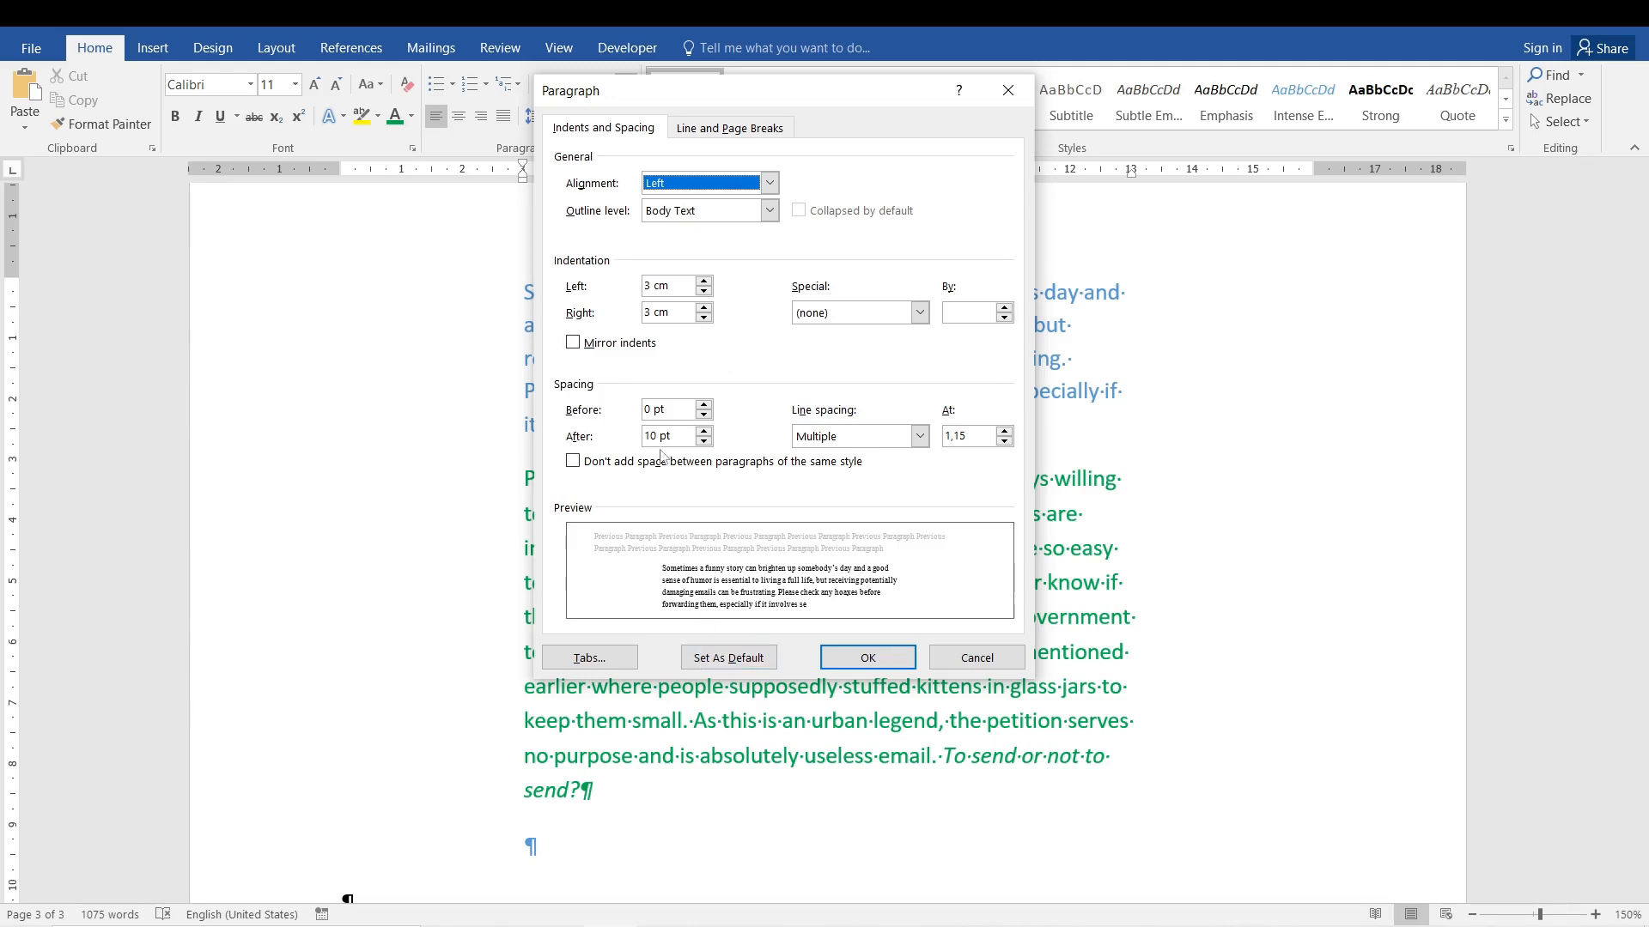
left_click(976, 662)
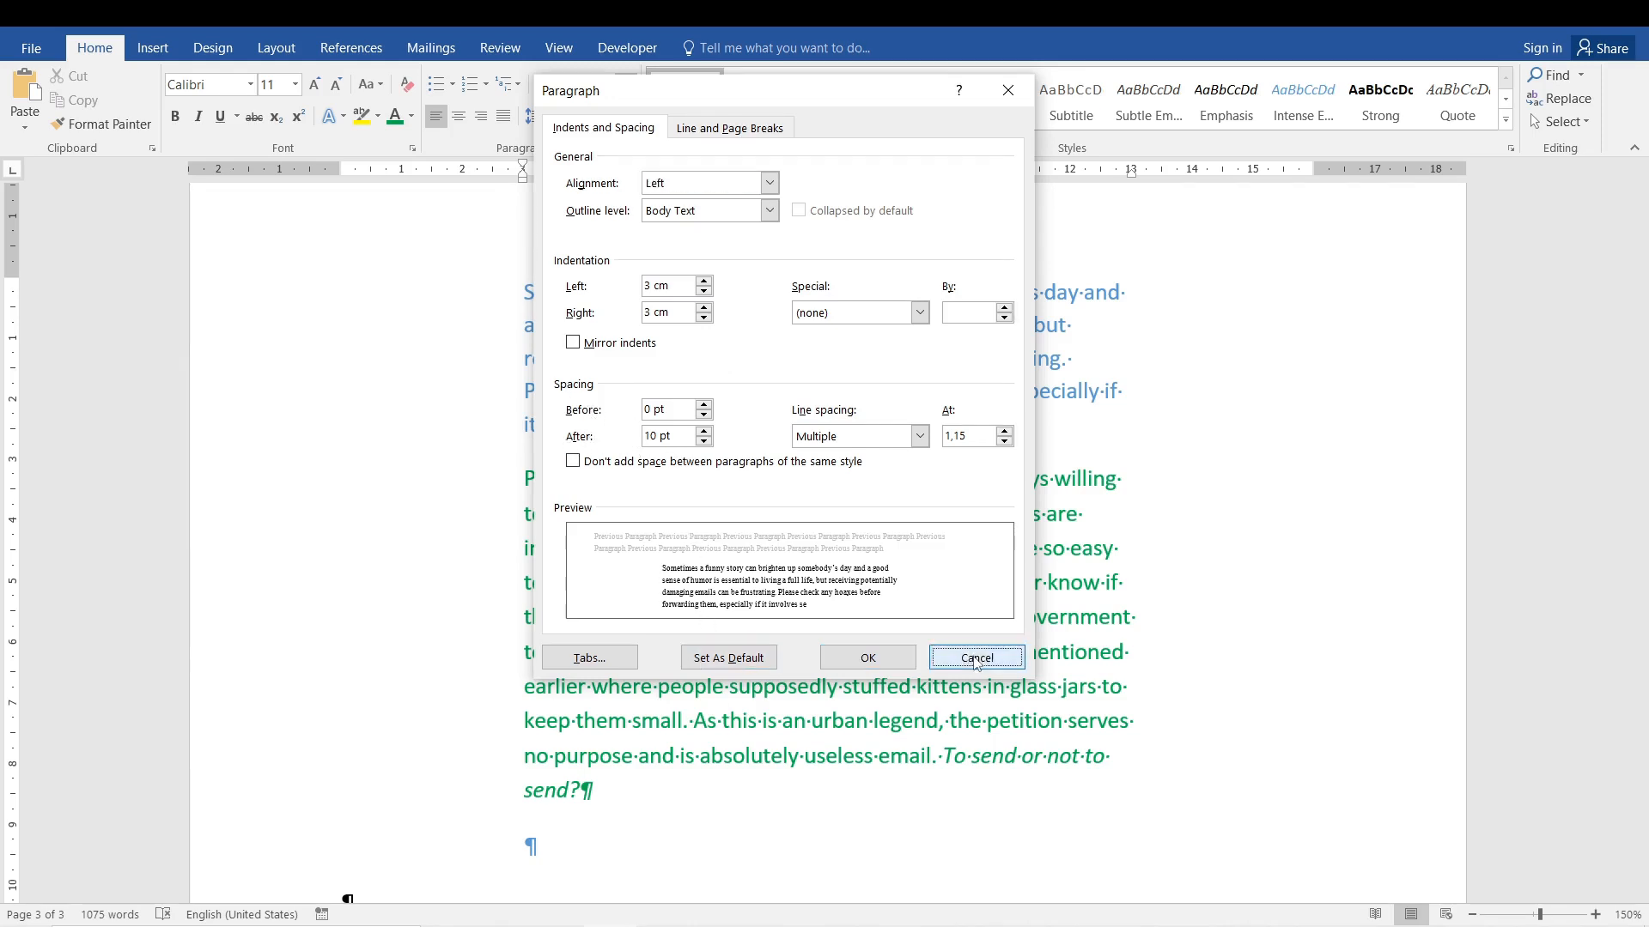
left_click_drag(825, 438, 515, 435)
triple_click(882, 352)
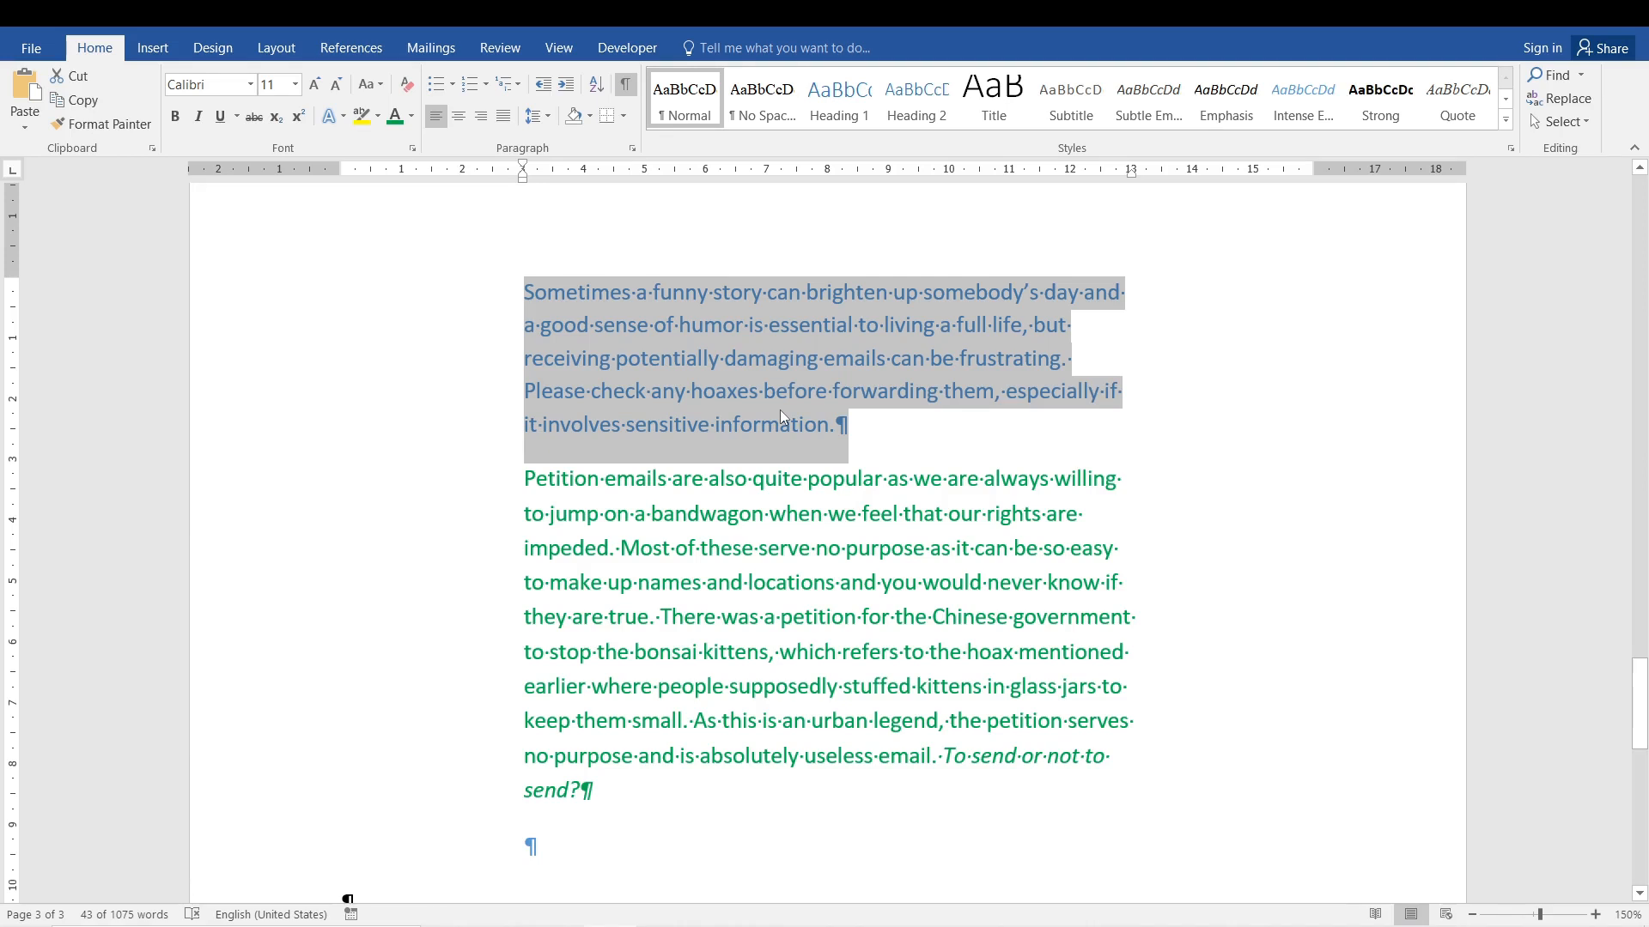
triple_click(606, 347)
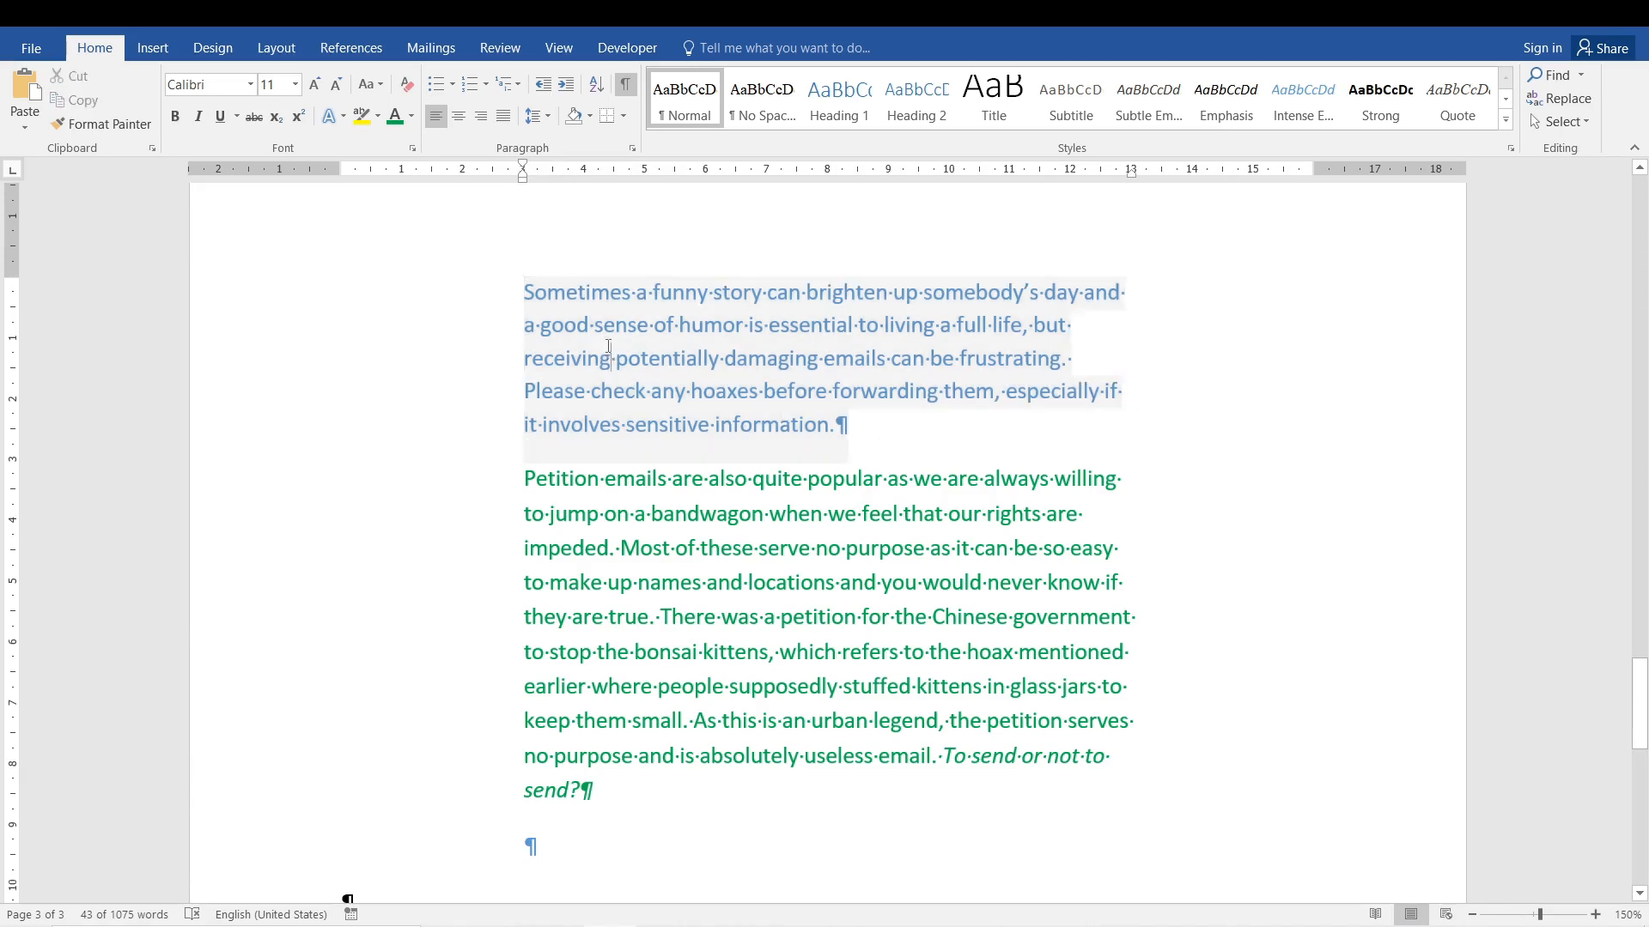
Set the spacing after the whole blue paragraph to 0 pt.
left_click_drag(841, 430, 521, 292)
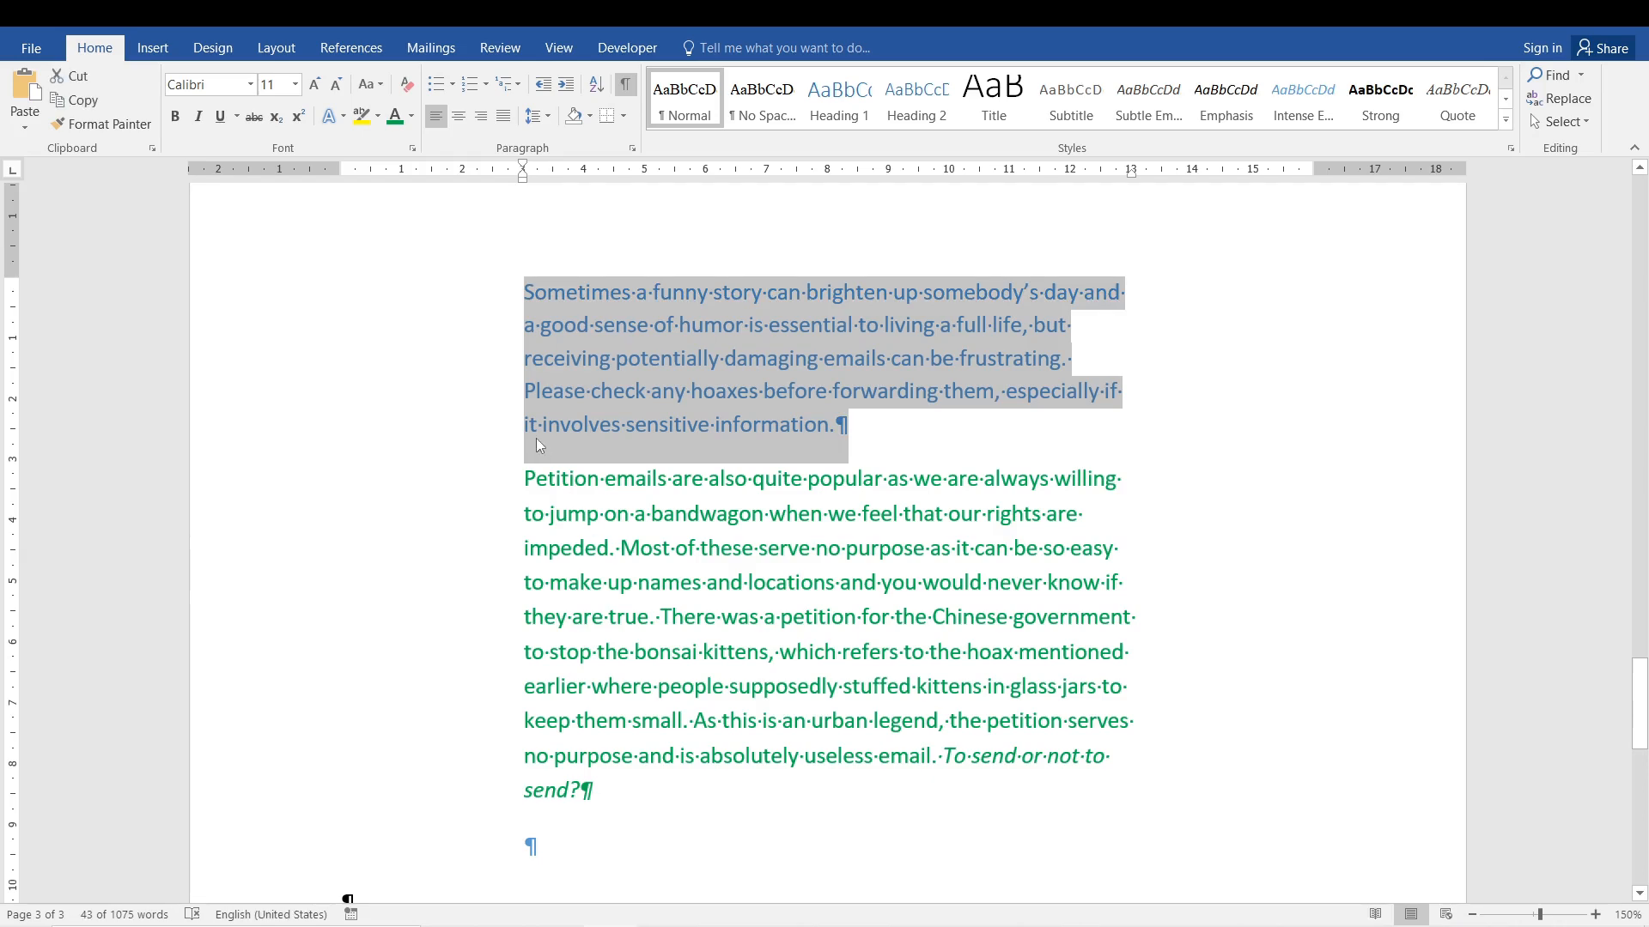
scroll(536, 438, "up", 13, "ctrl")
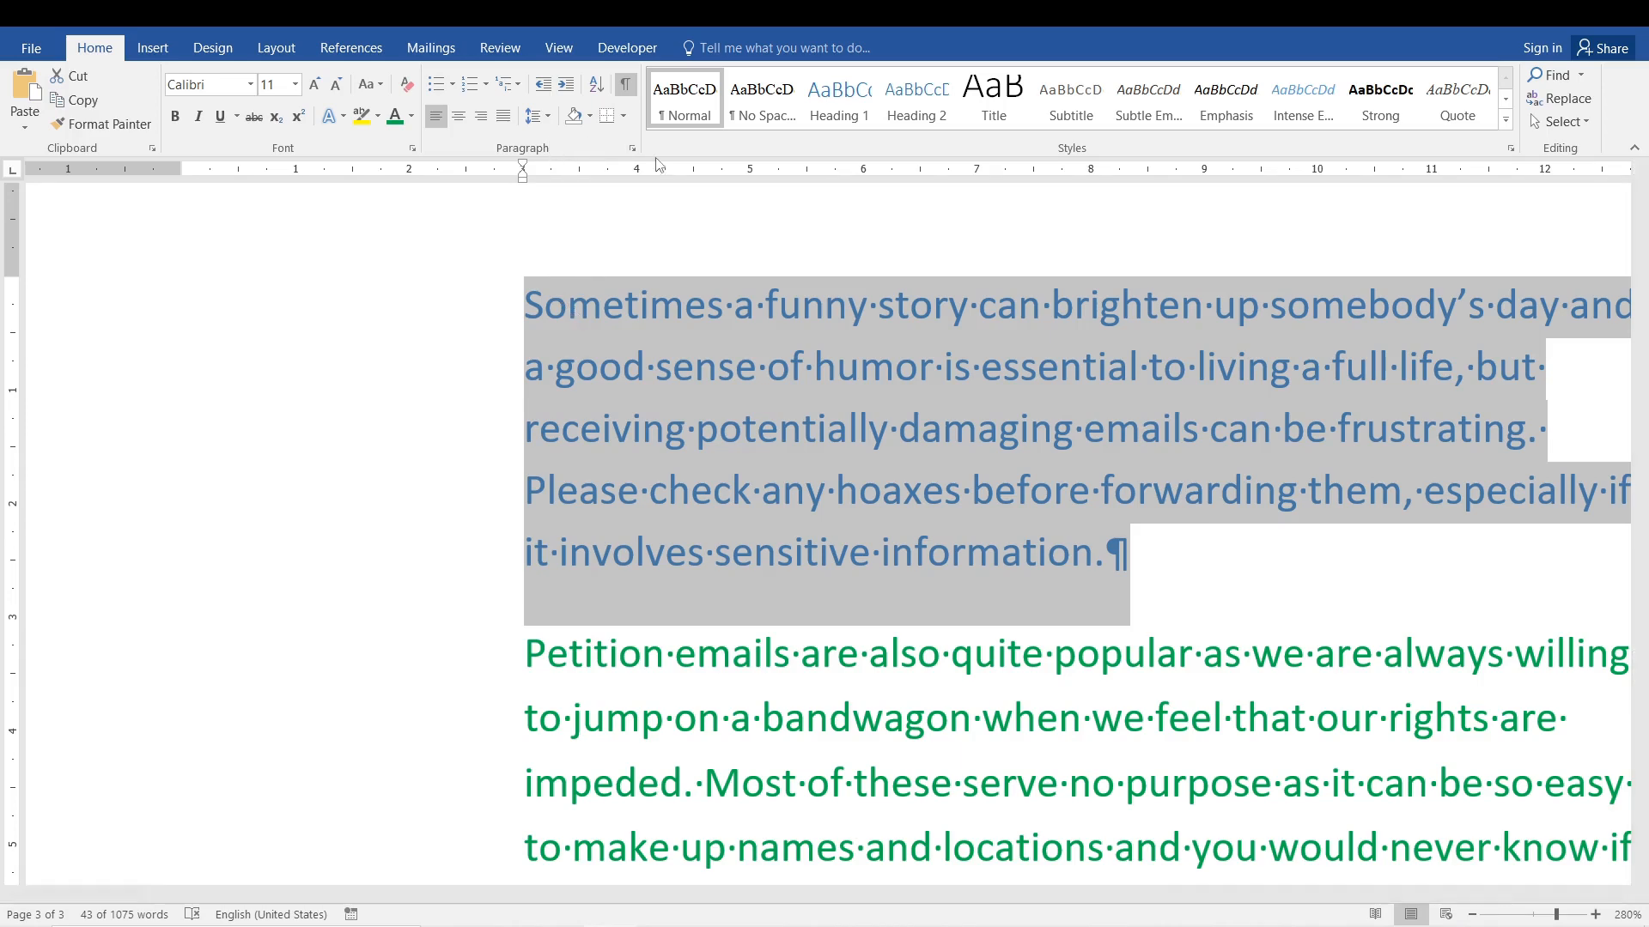
left_click(632, 148)
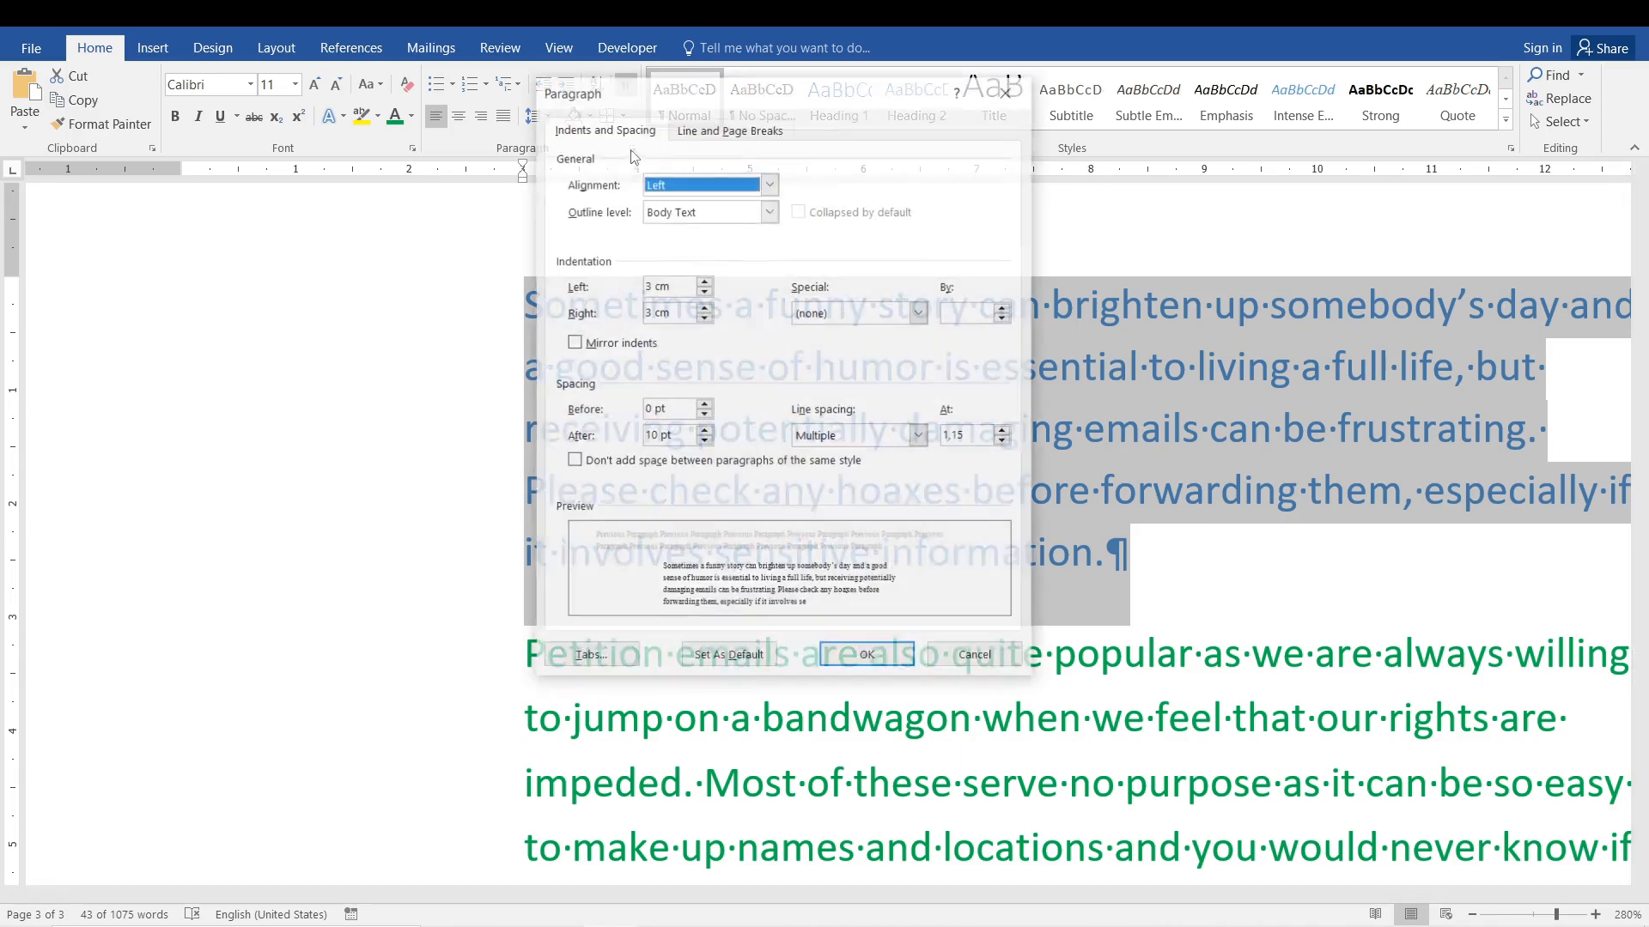
left_click(704, 442)
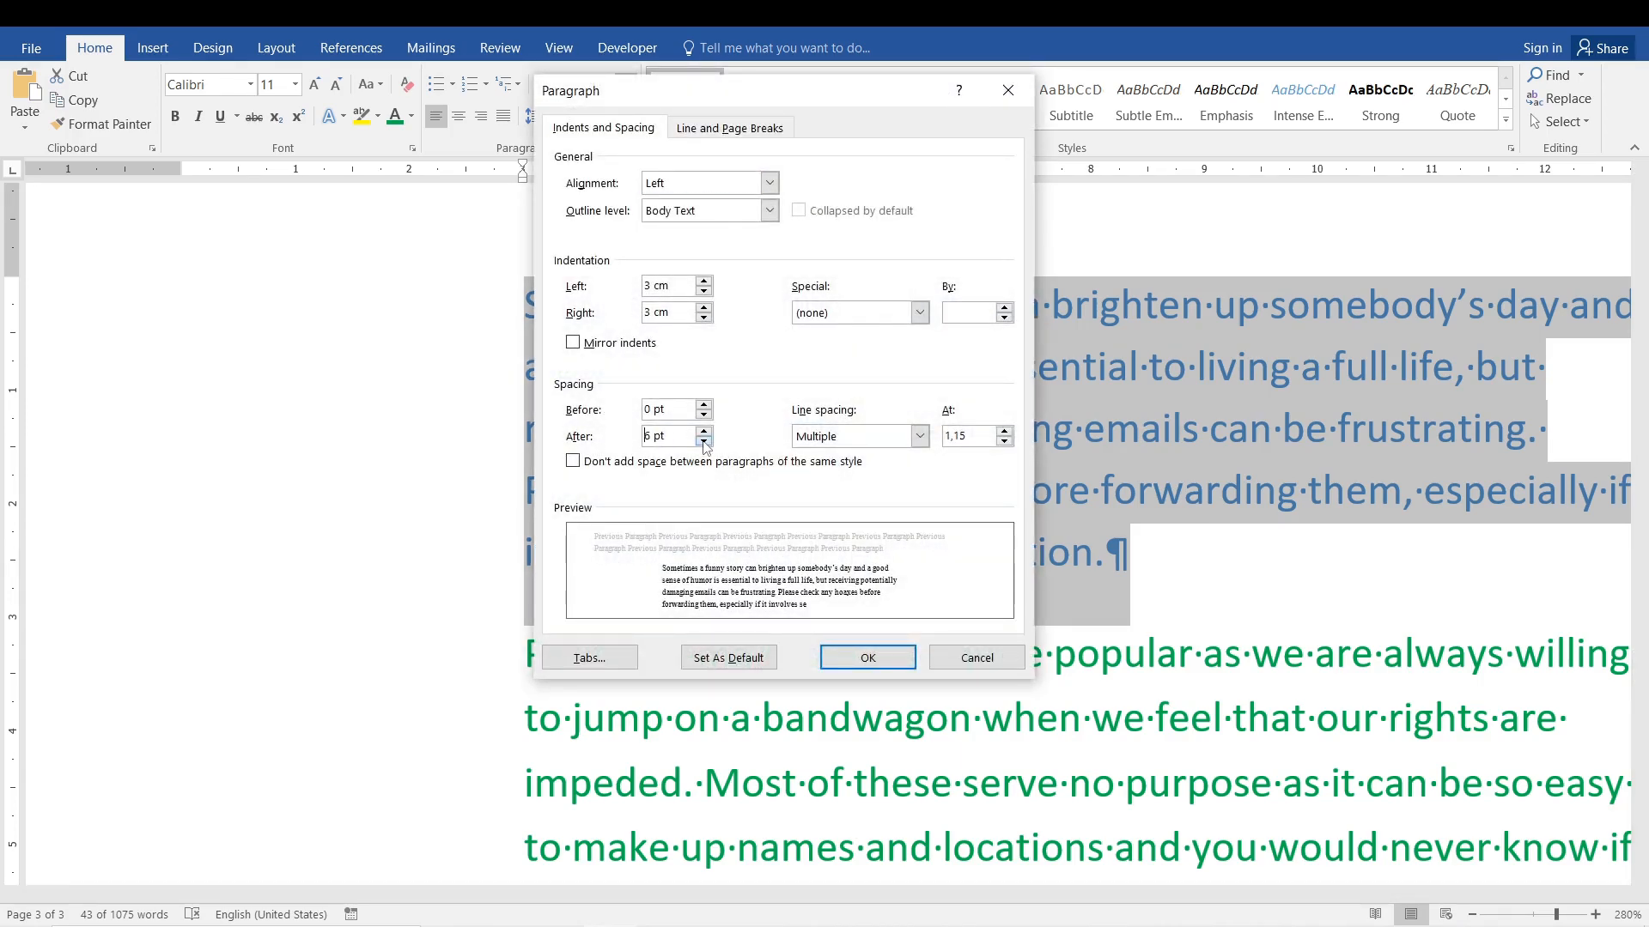
left_click(867, 657)
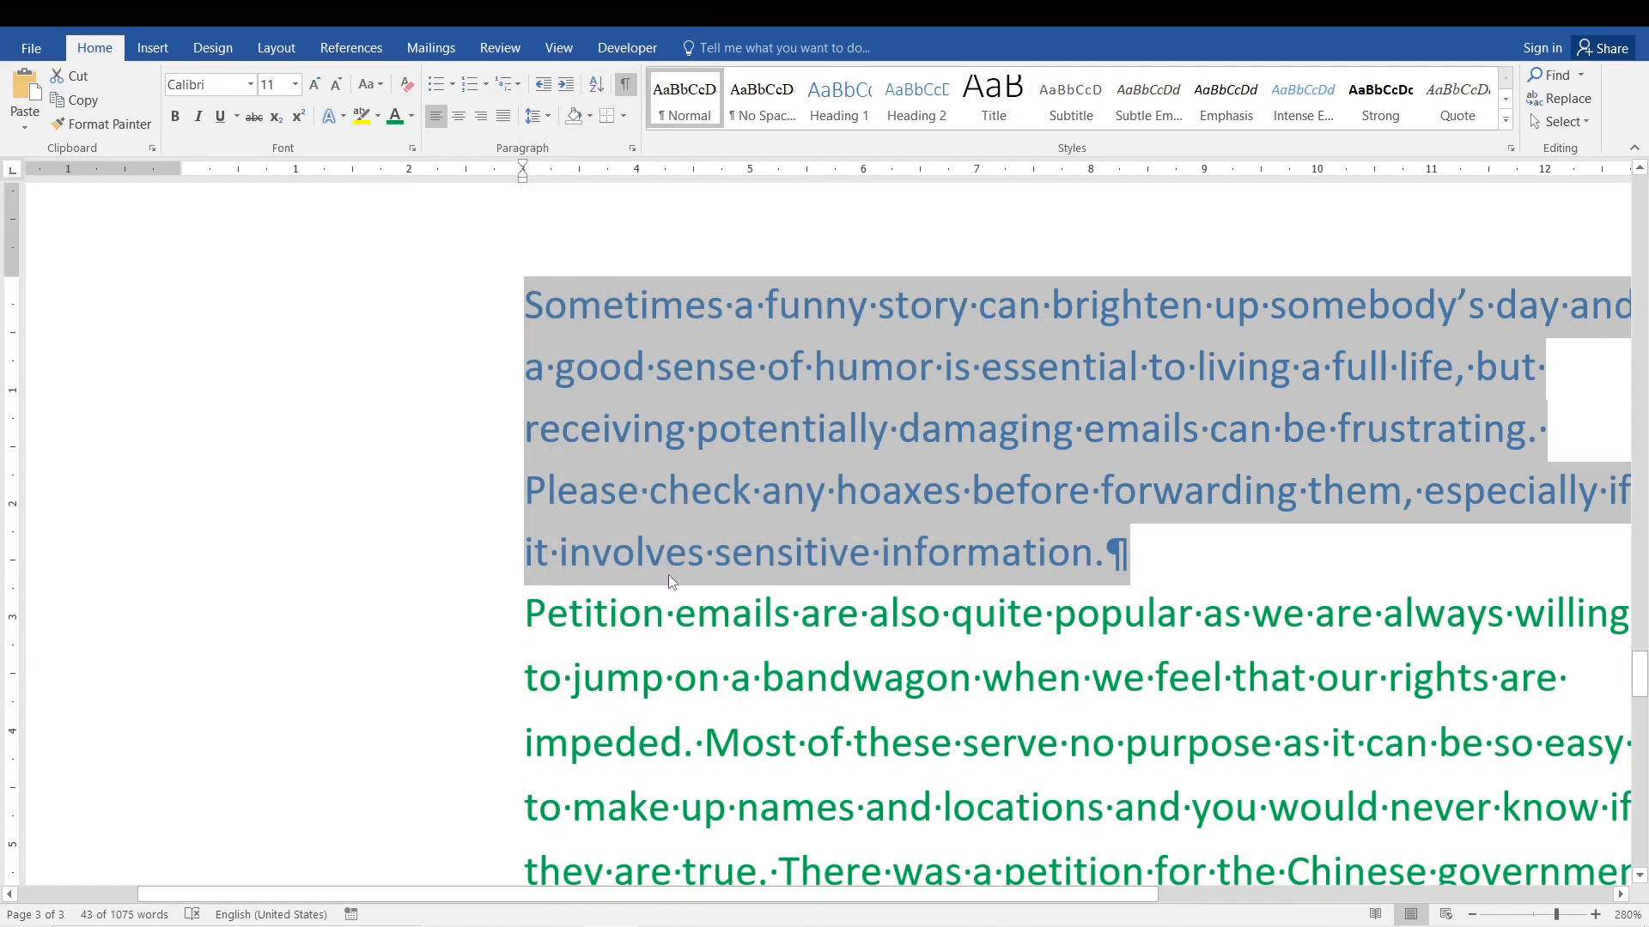
scroll(668, 577, "down", 8, "ctrl")
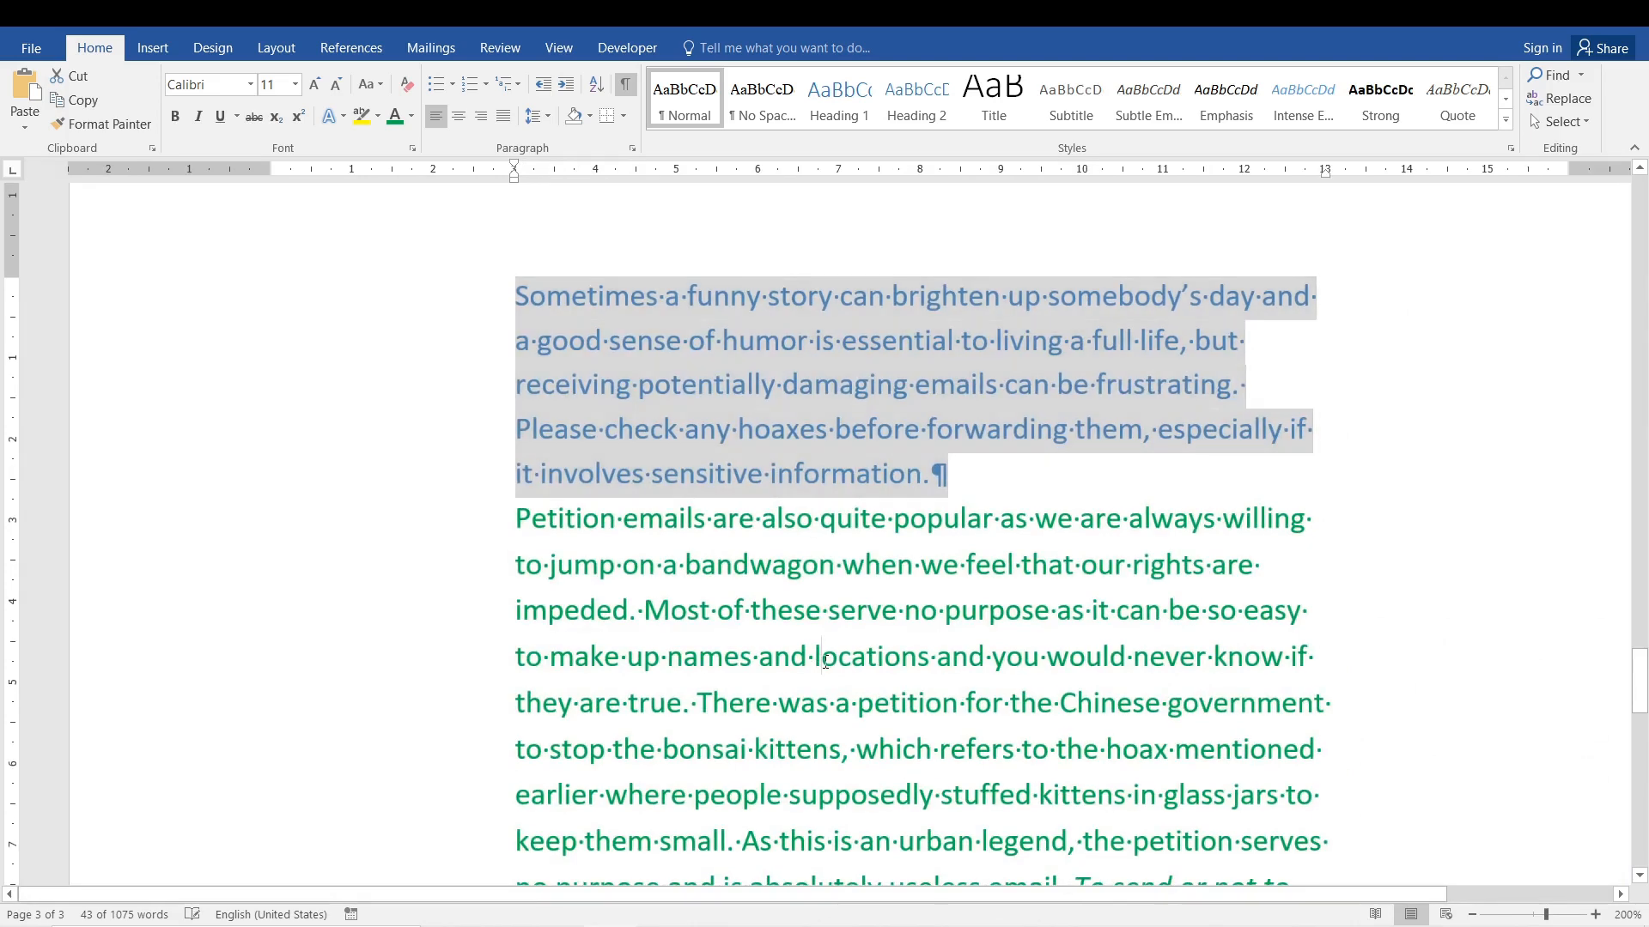
Color the first line of the green paragraph Blue, Accent 1, and hide the formatting marks.
left_click(822, 658)
left_click(862, 601)
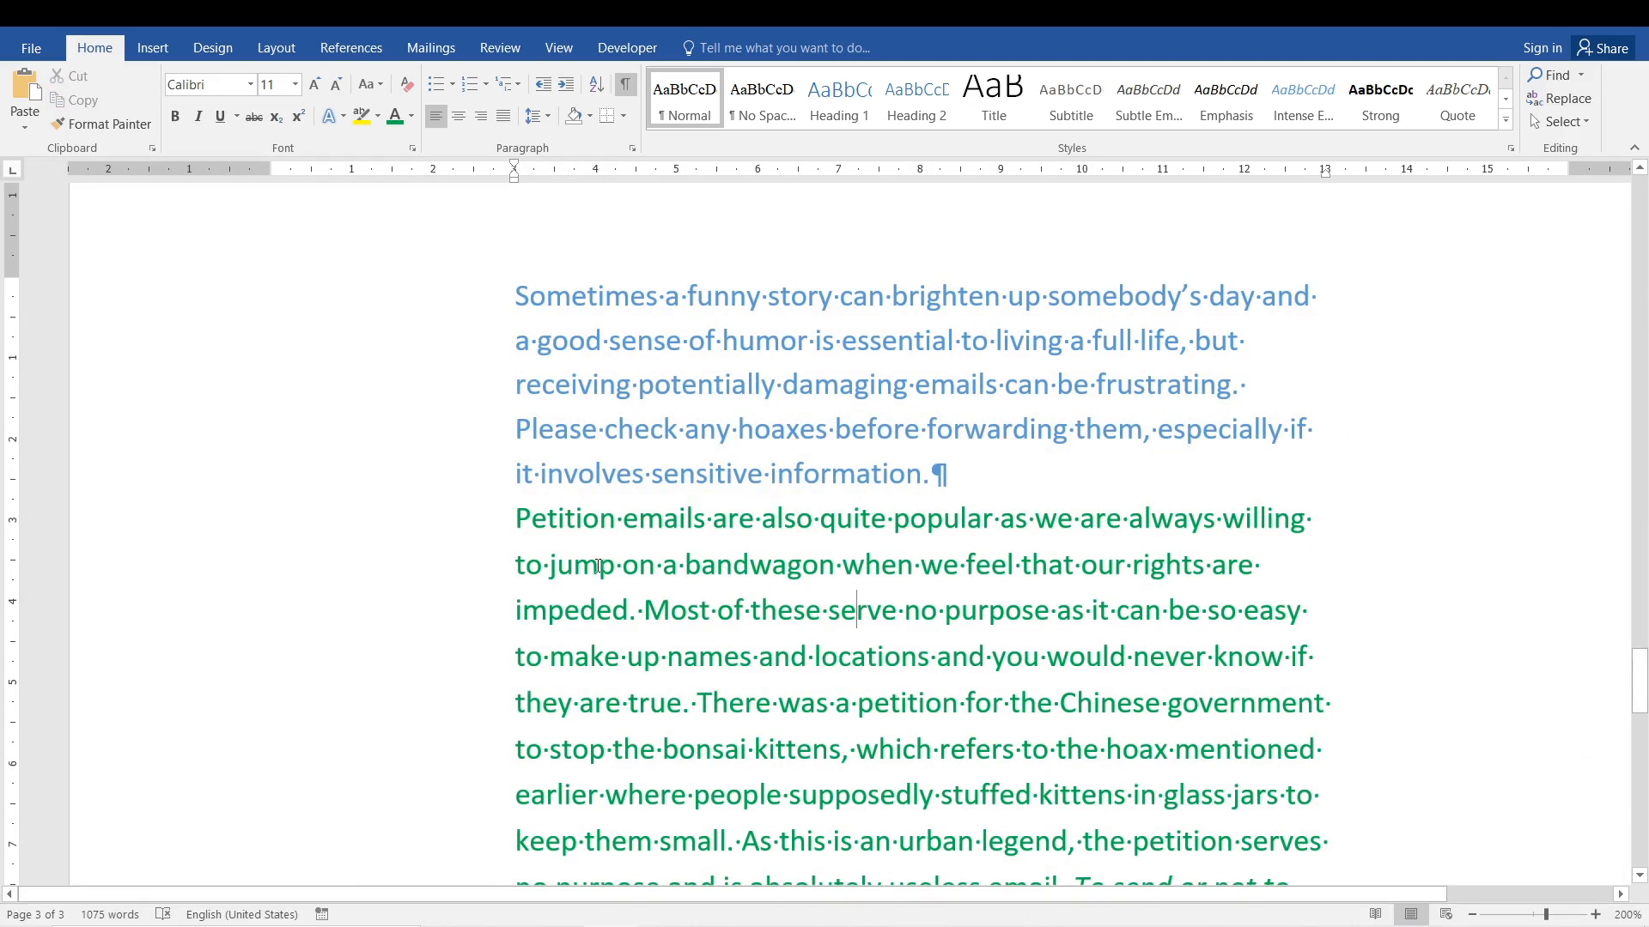
left_click_drag(516, 508, 1312, 520)
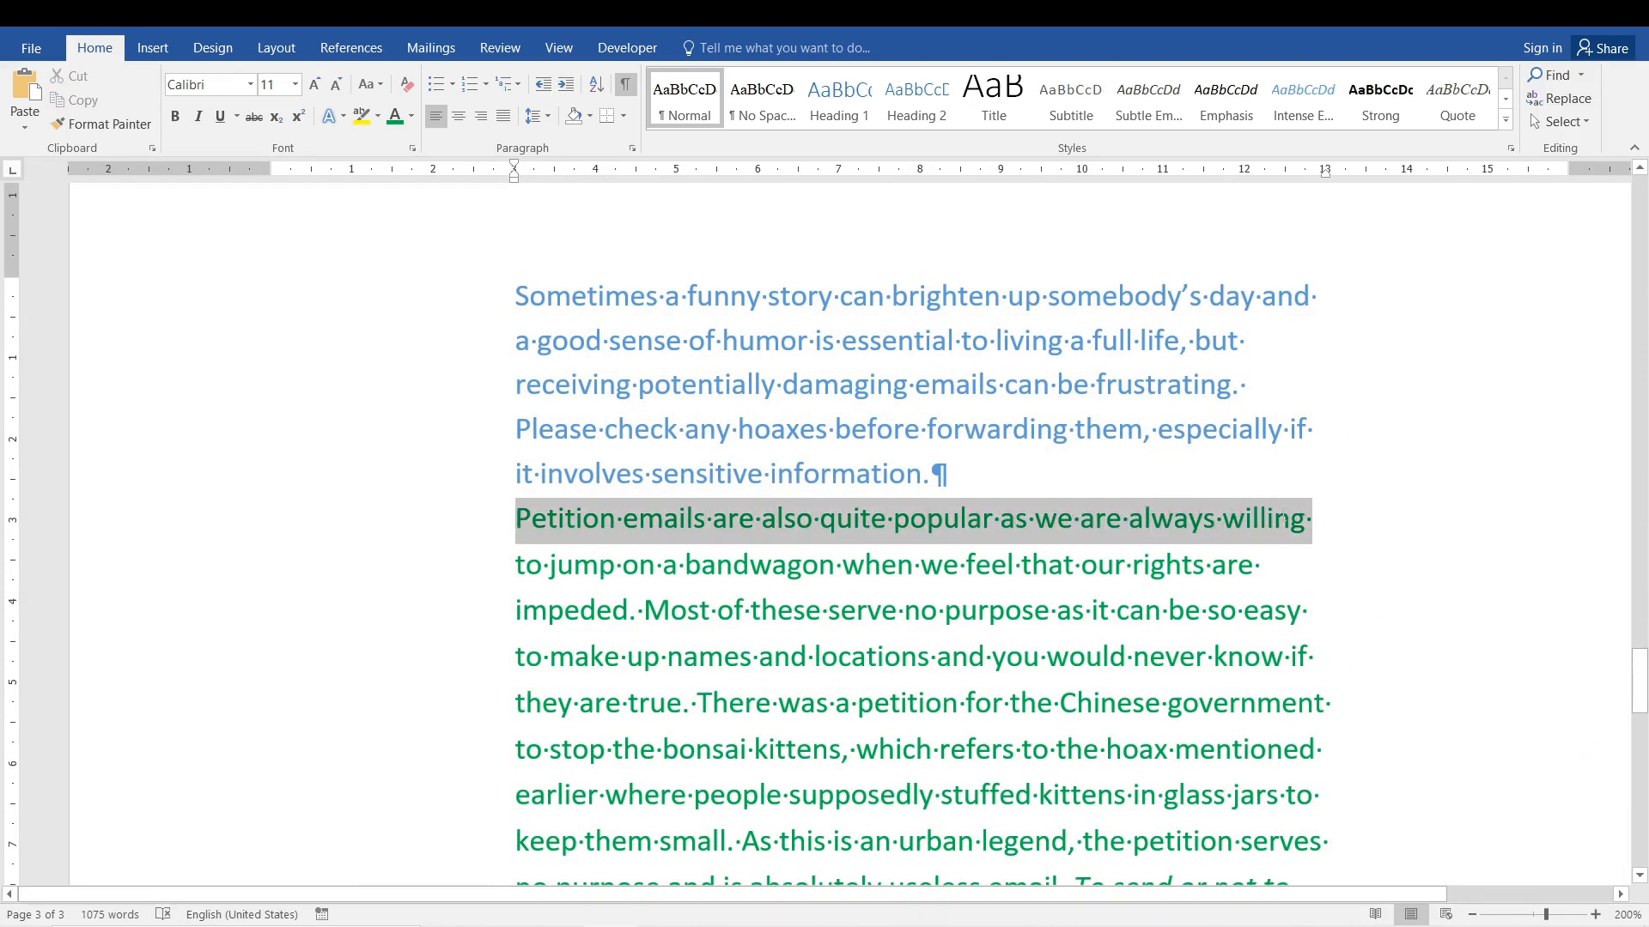
left_click(410, 116)
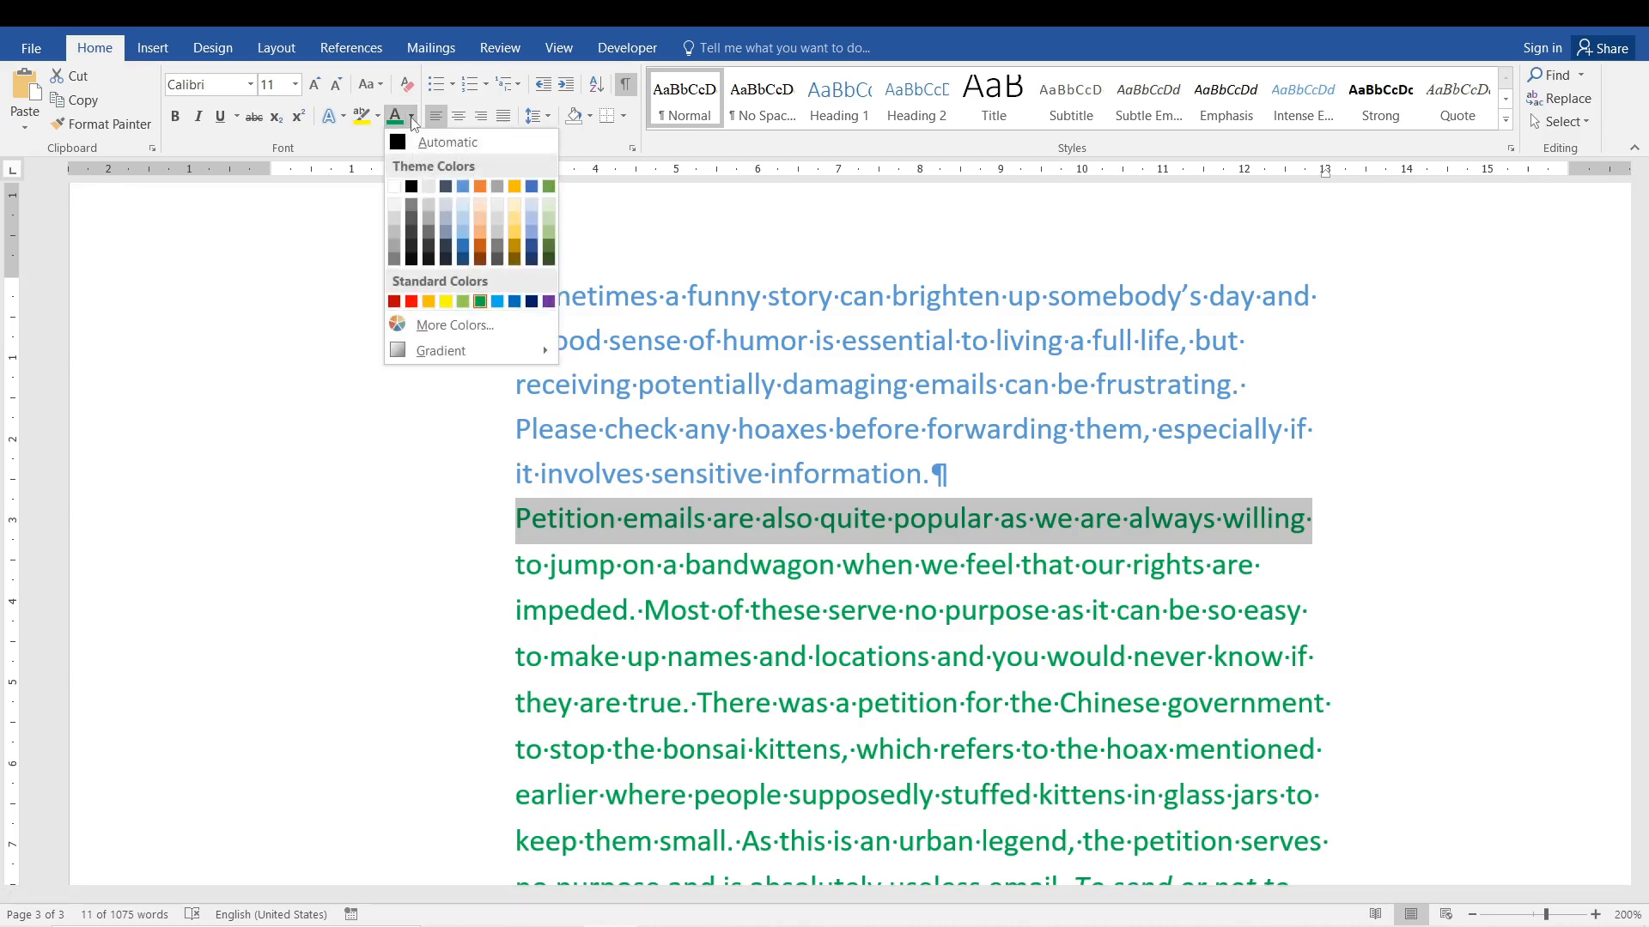
left_click(463, 187)
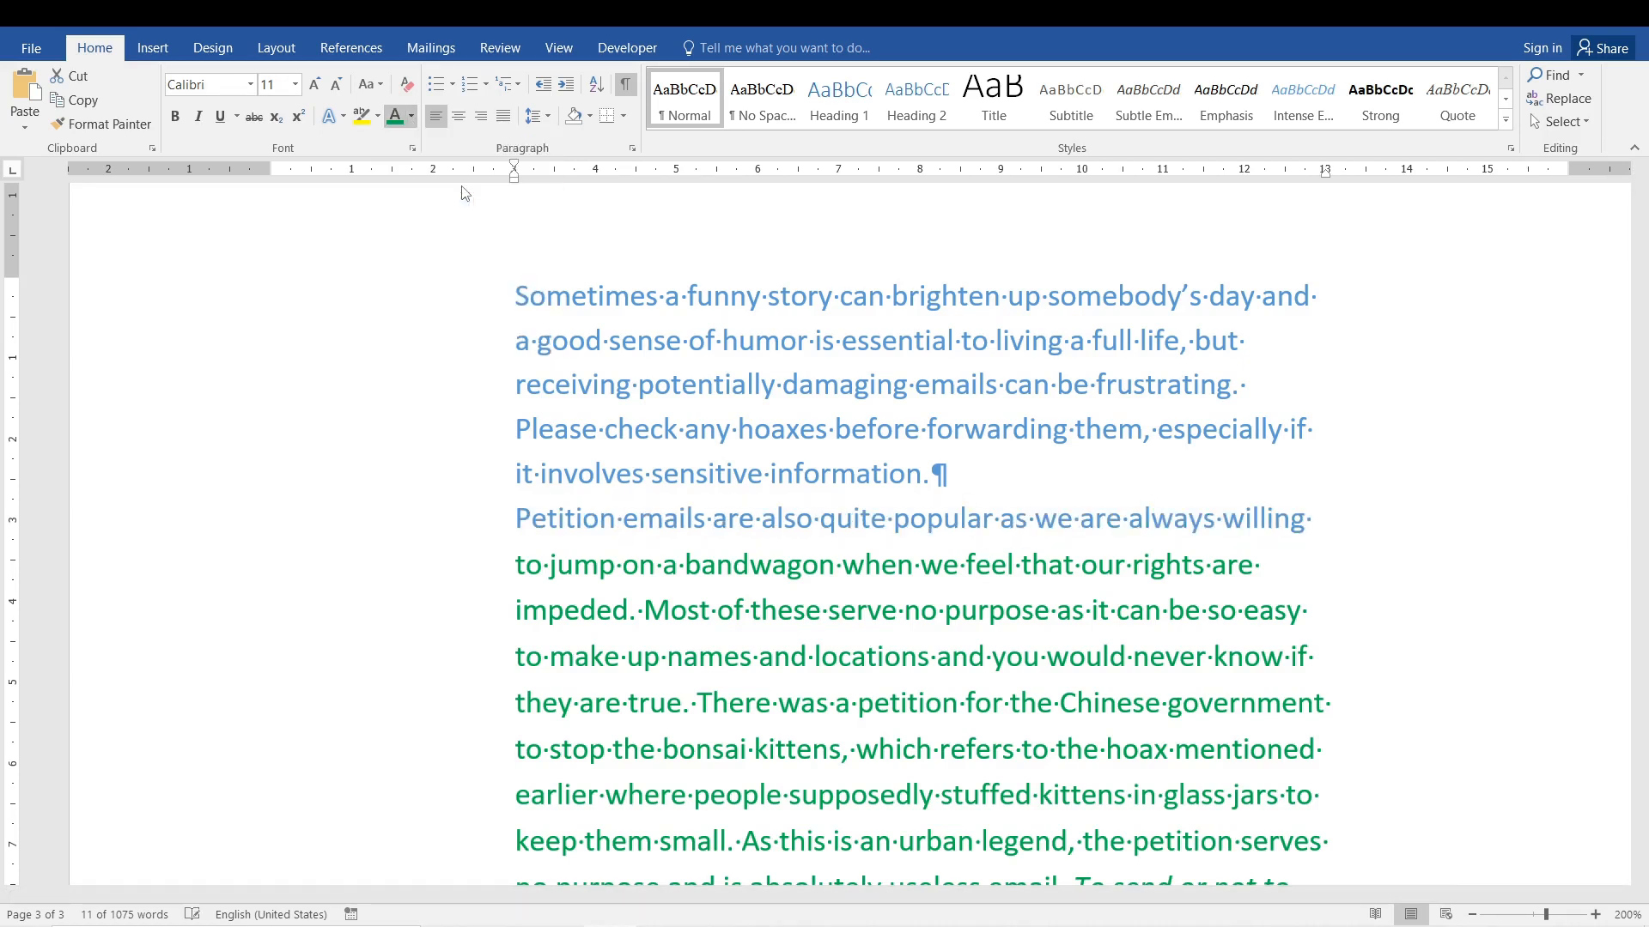
left_click(625, 85)
left_click(898, 609)
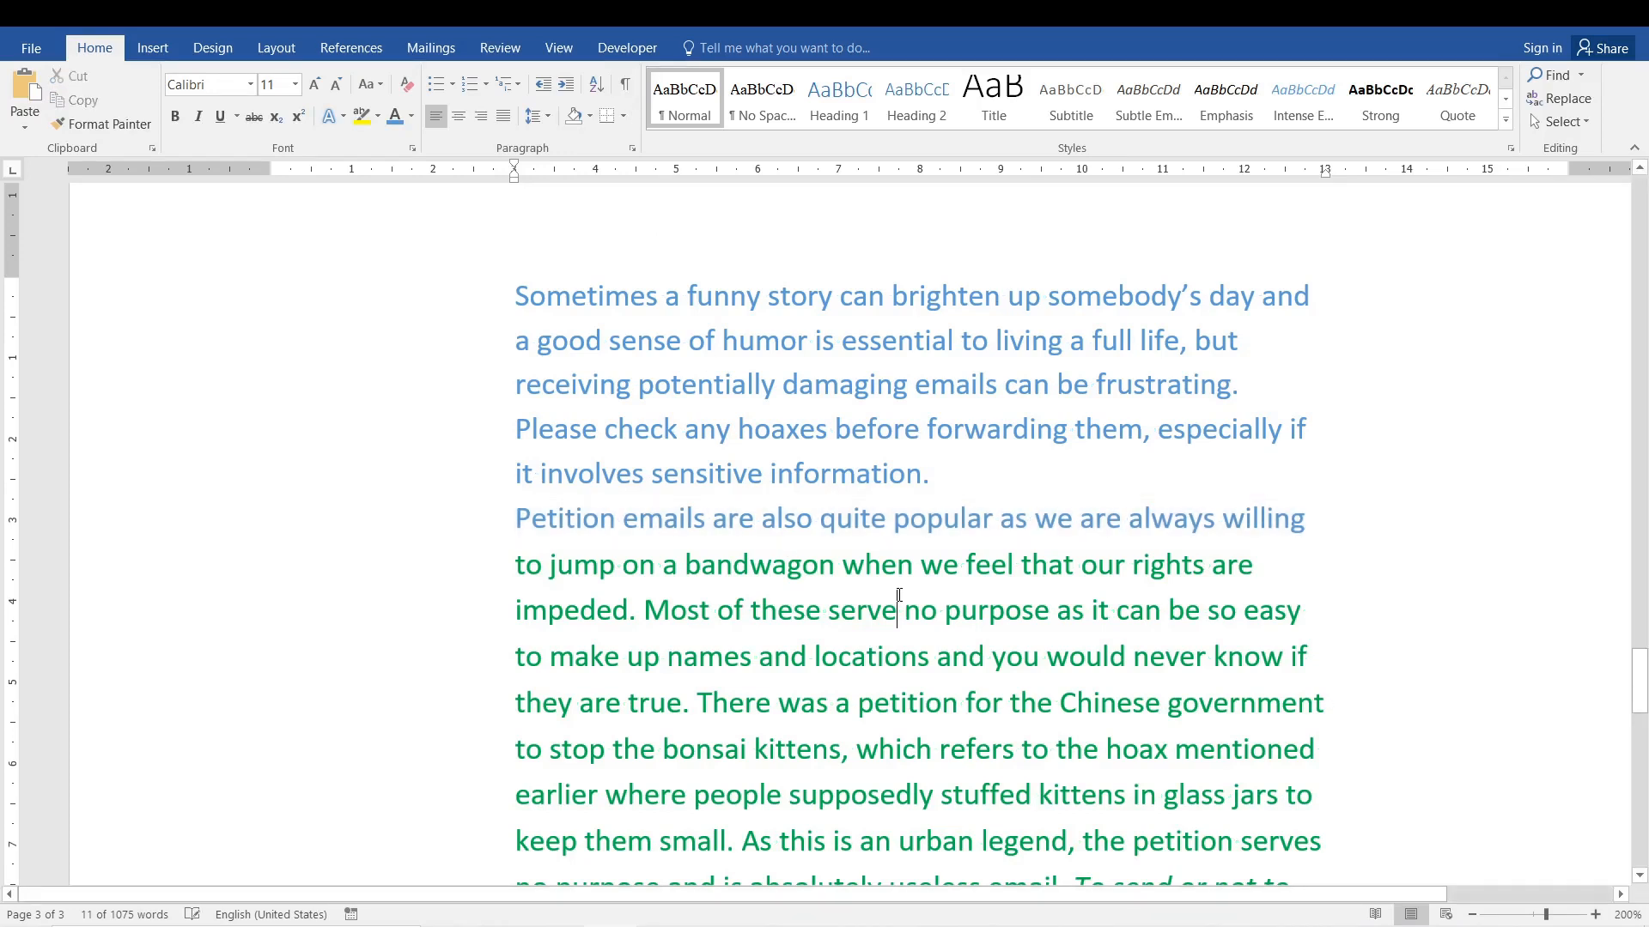
Insert the filler text "hjsahdfjjjdfhjahjfahjdfjlhalhflk" before "it involves sensitive information" in the blue paragraph.
left_click(922, 475)
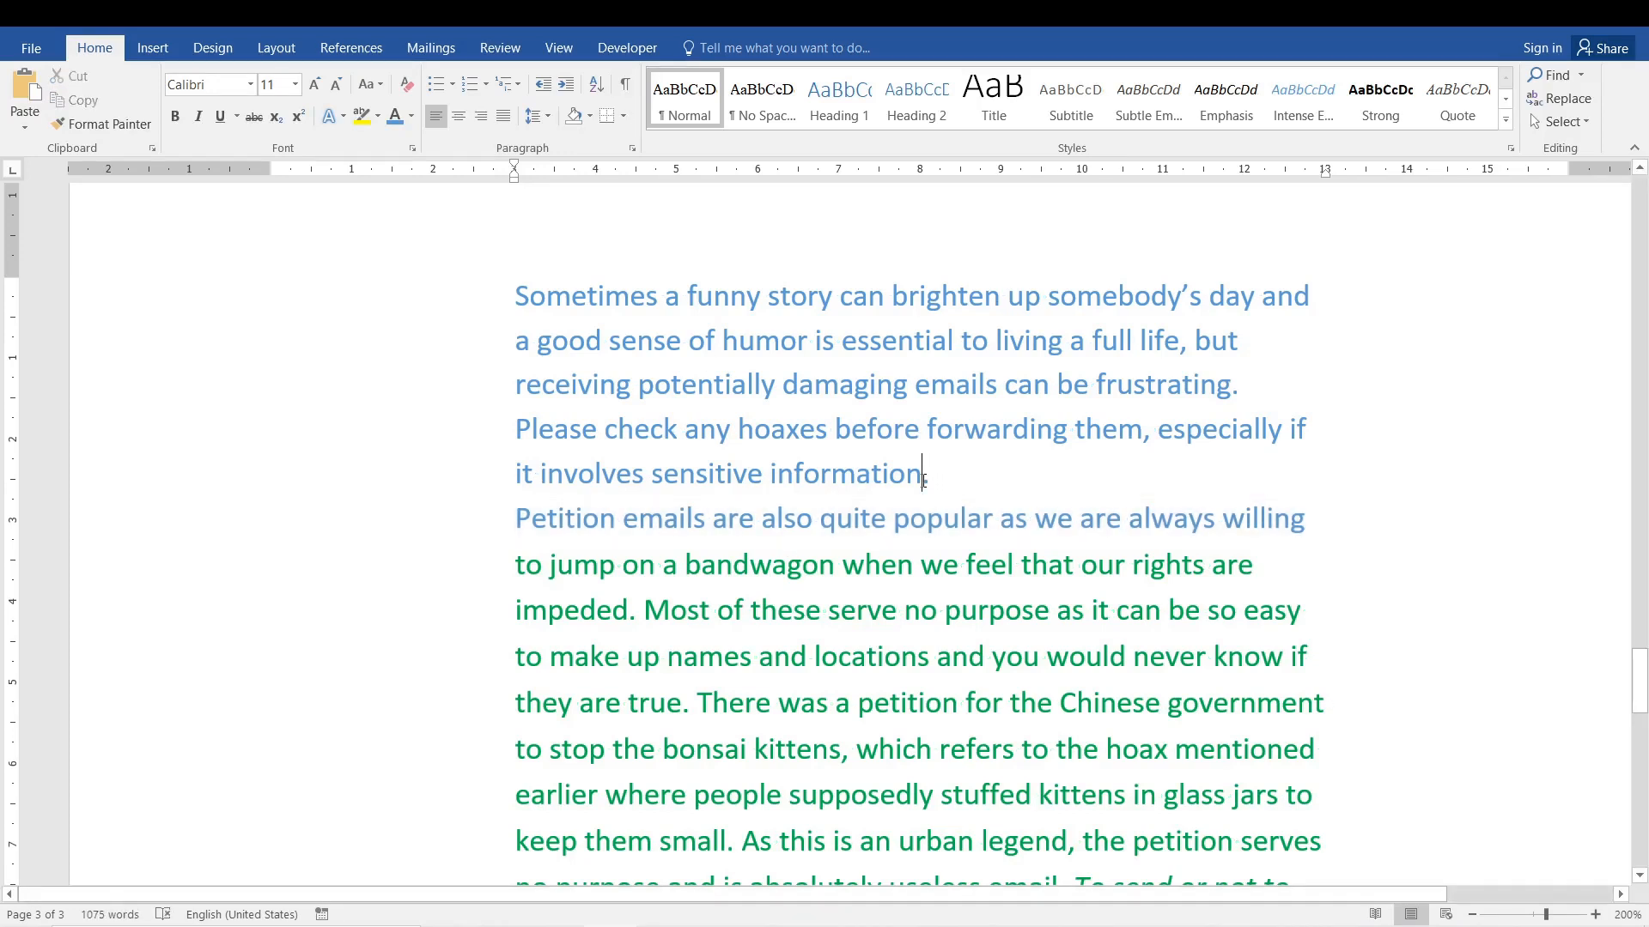
left_click(513, 474)
type("hjsahdfjjjdfhjahjfahjdfjlhalhflkit involves sensitive inform")
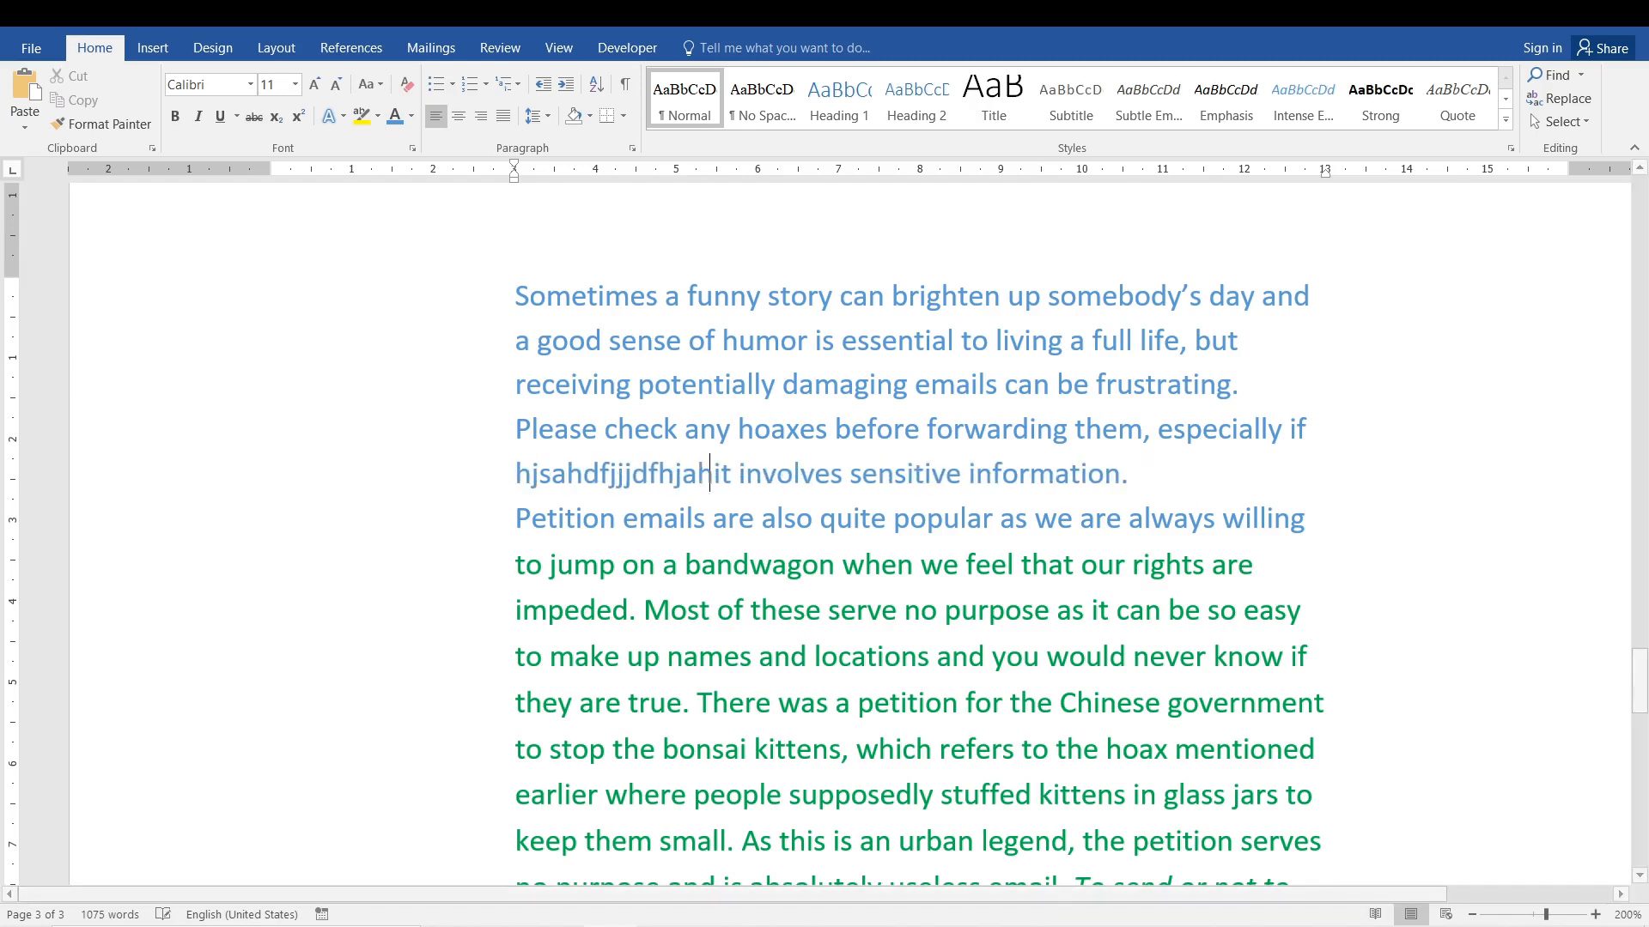
type("a")
key("BackSpace")
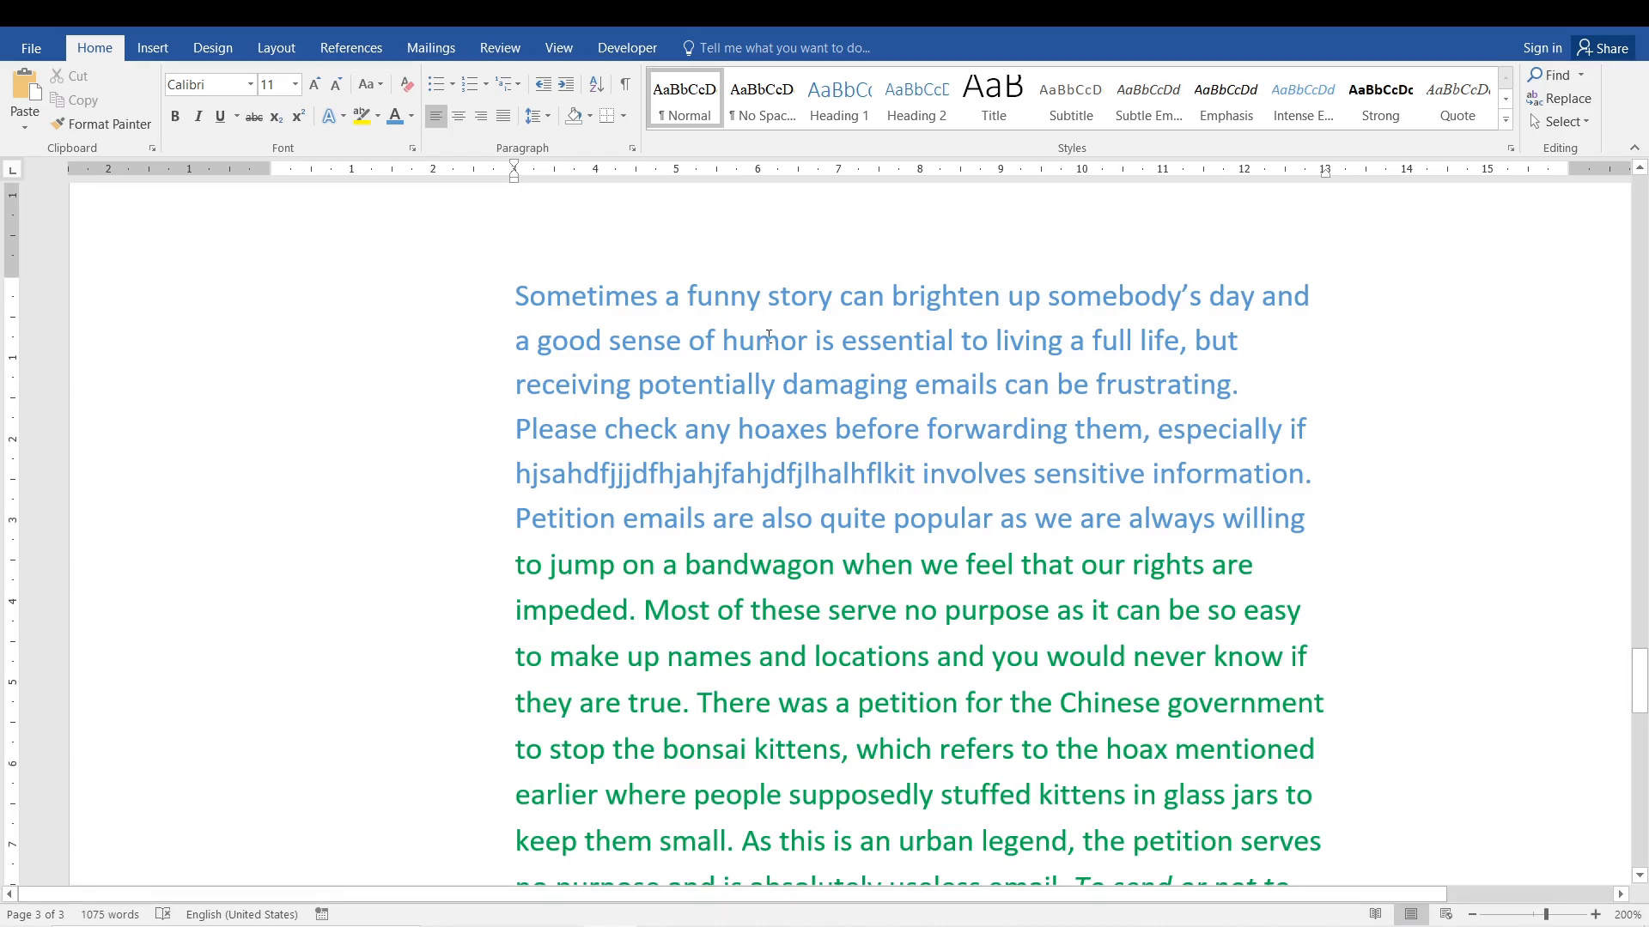
Show the formatting marks and undo both the filler text and the blue coloring of the green paragraph's first line.
left_click(624, 83)
key("ctrl+BackSpace")
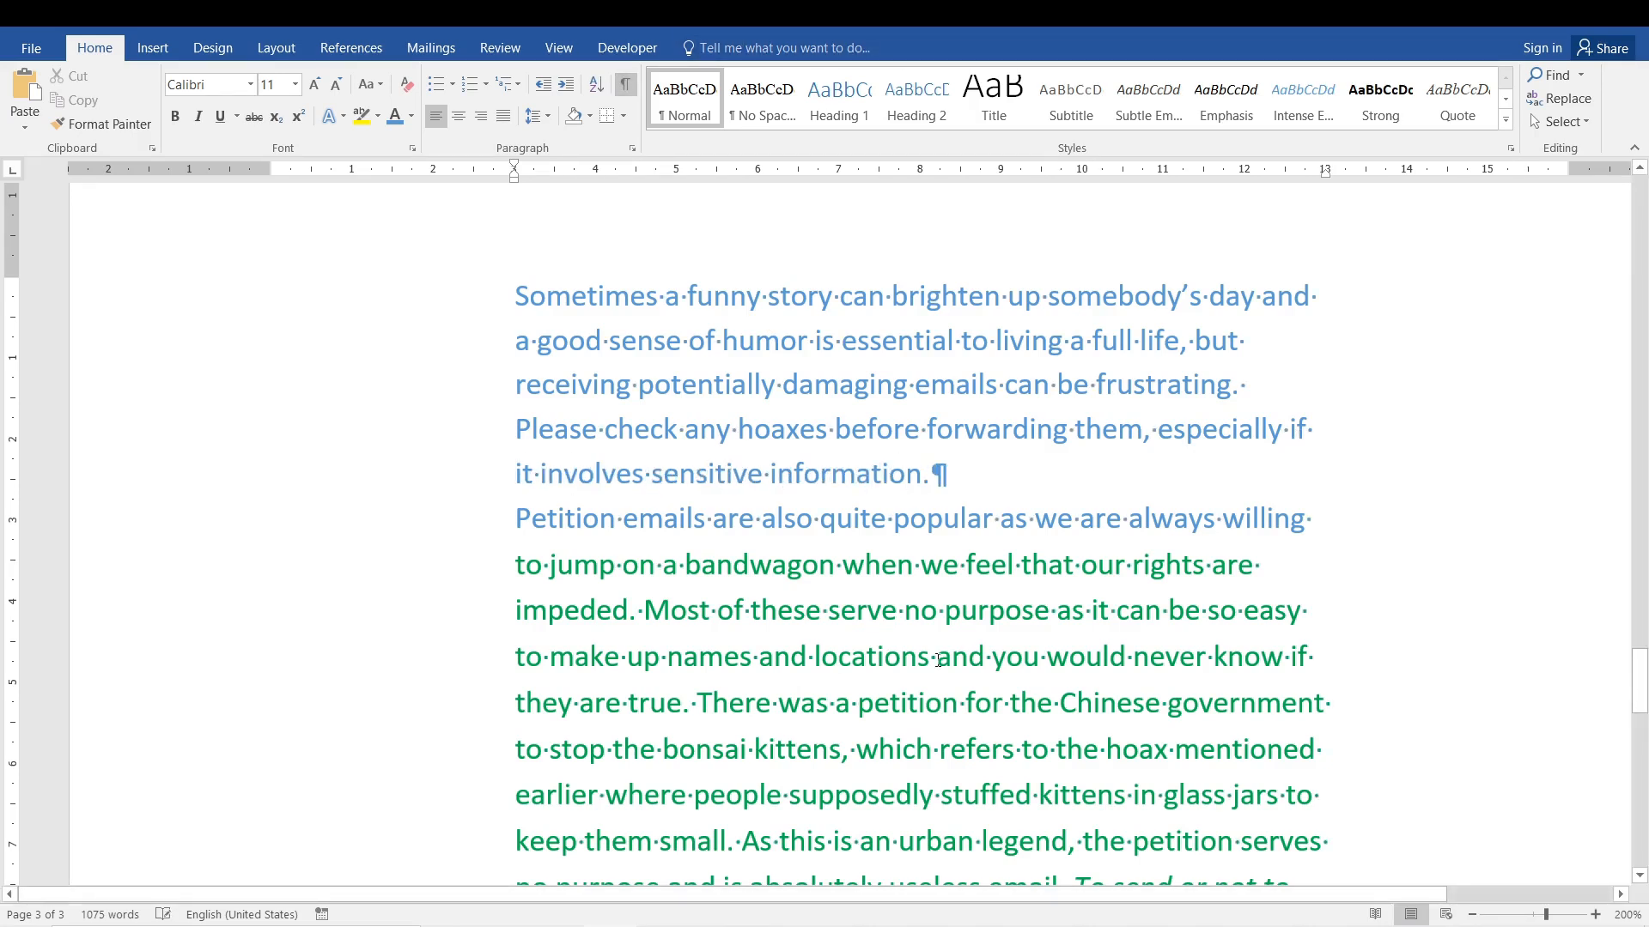
key("ctrl+z")
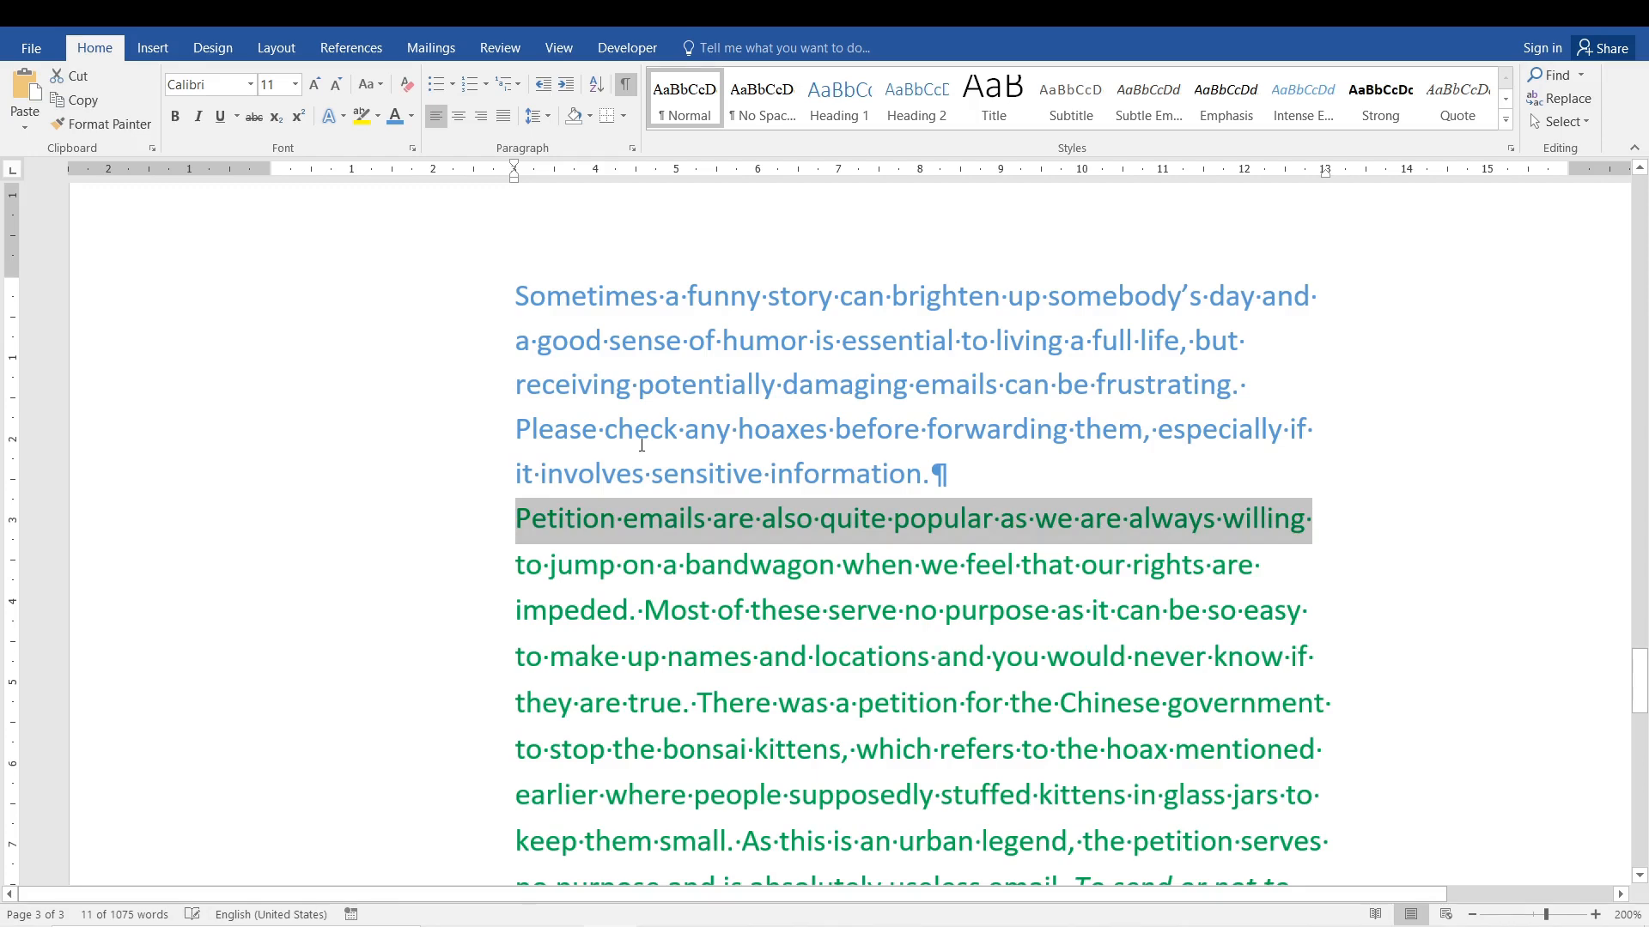
Set the spacing after the whole blue paragraph to 10 pt.
left_click(815, 427)
triple_click(565, 297)
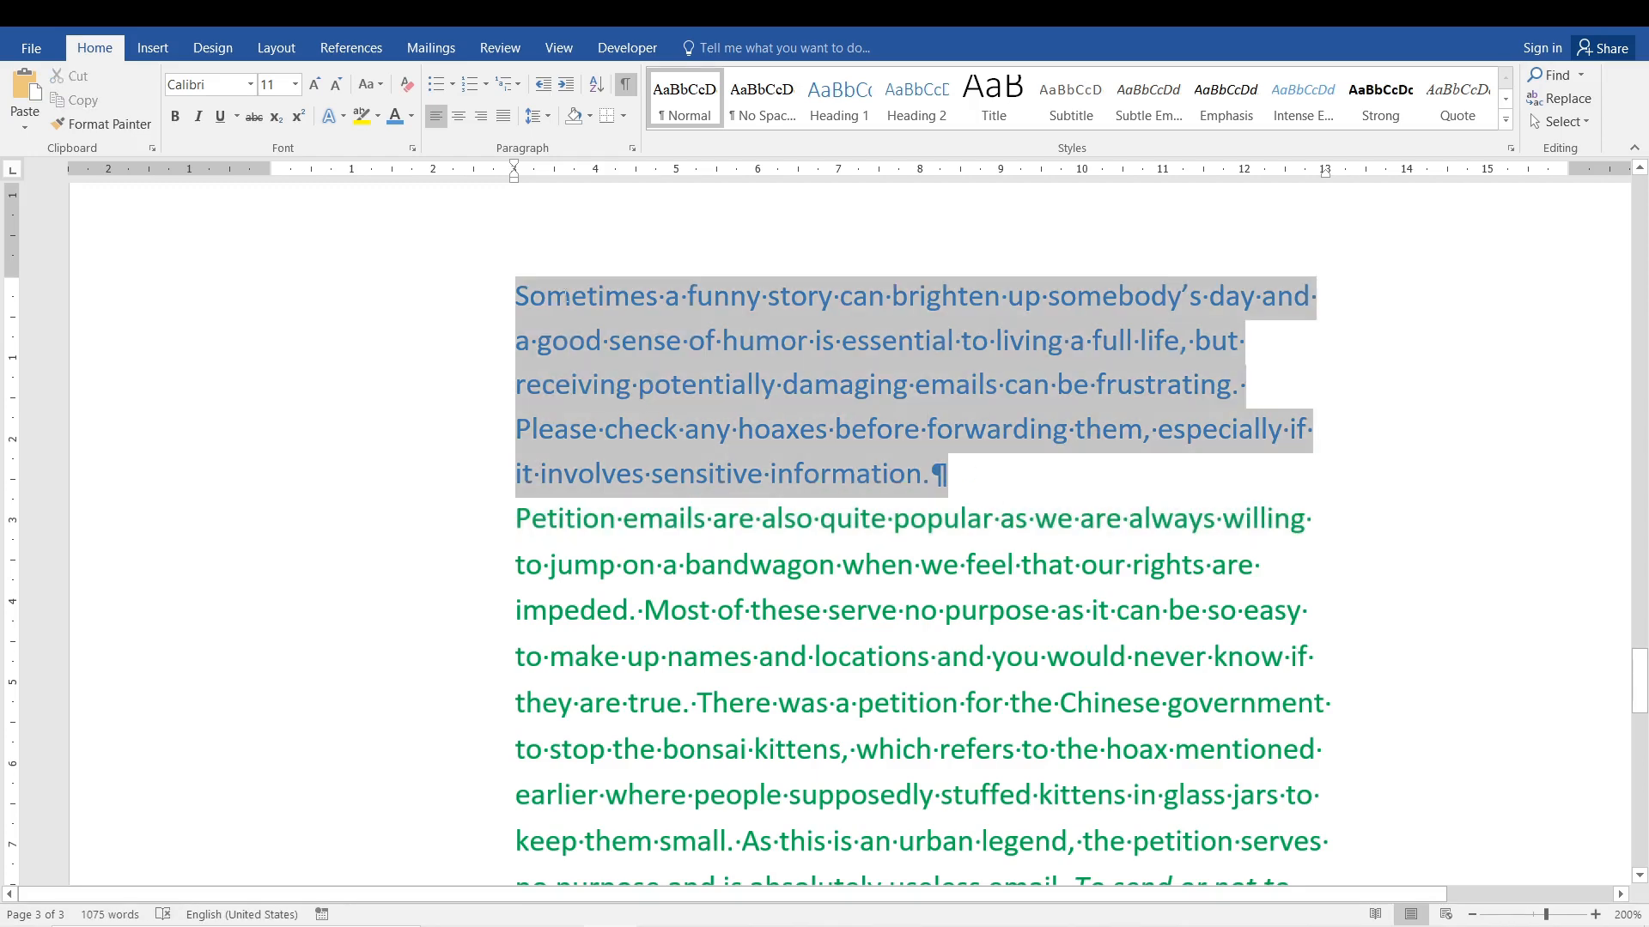
left_click(1011, 667)
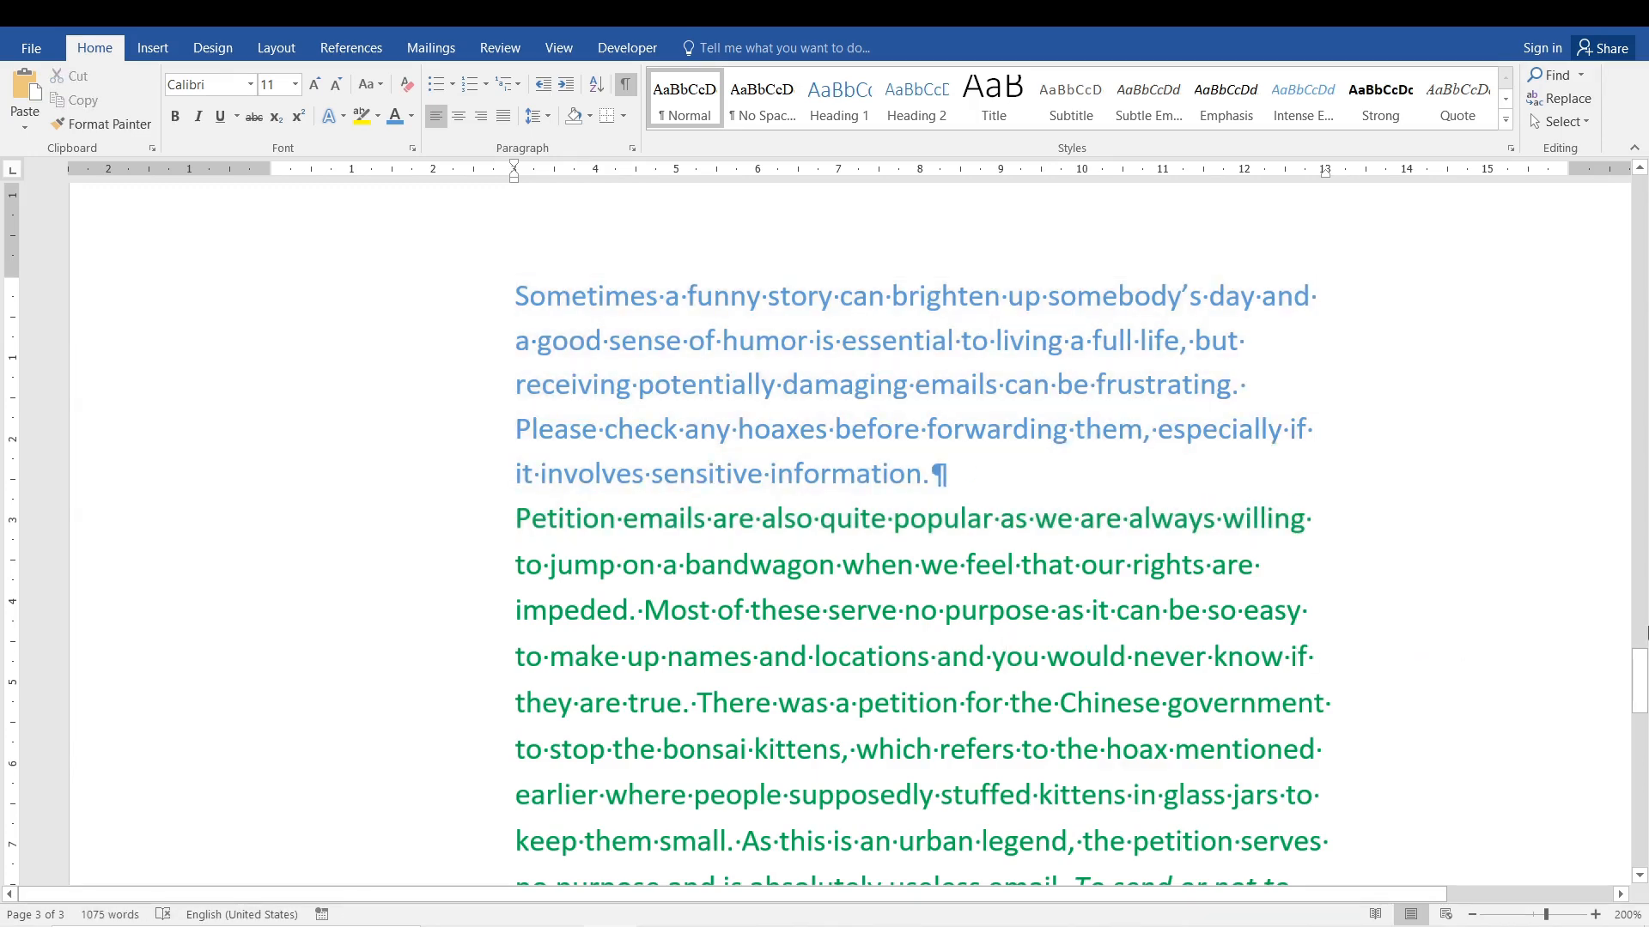
left_click_drag(1641, 666, 1640, 667)
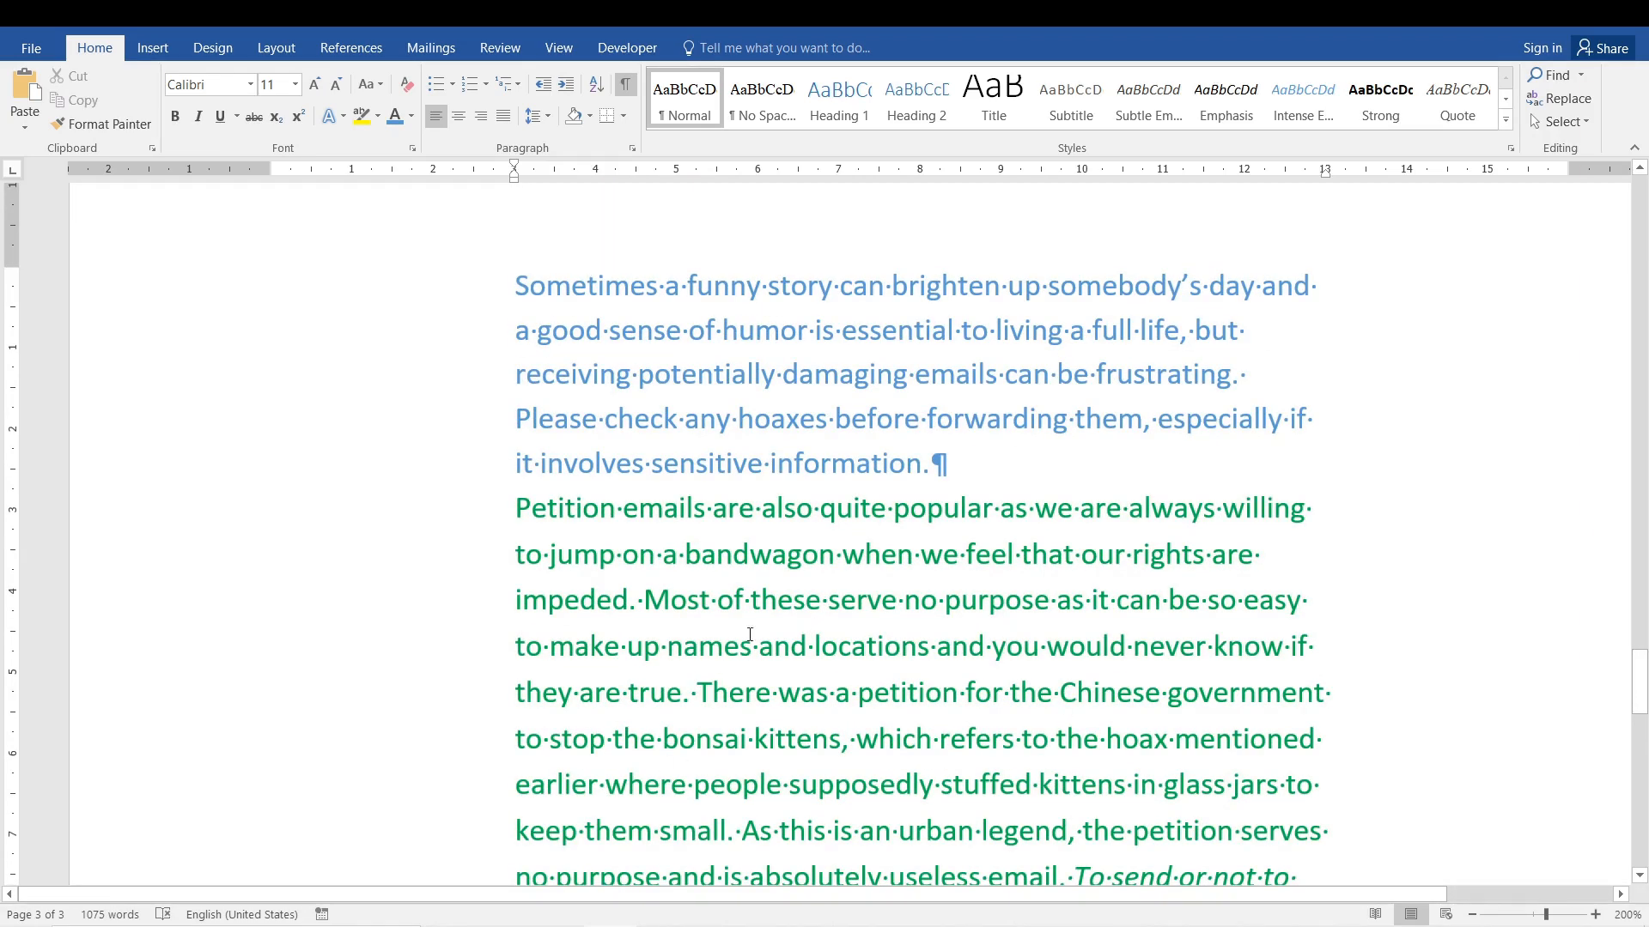
left_click_drag(983, 475, 505, 211)
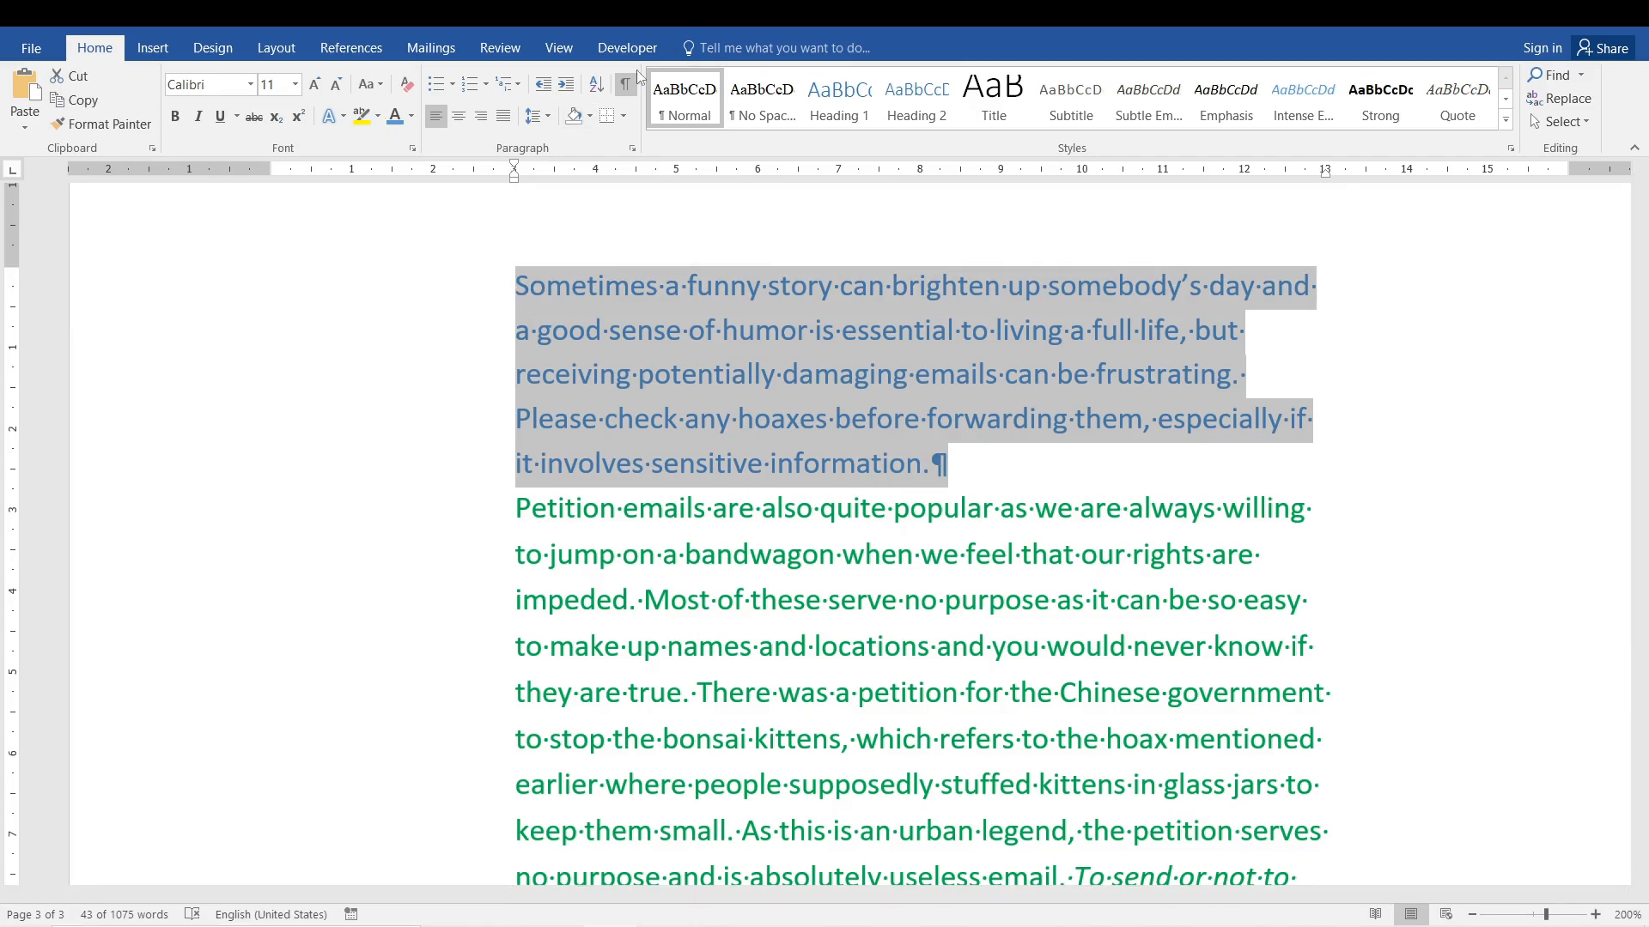
left_click(632, 151)
left_click(647, 437)
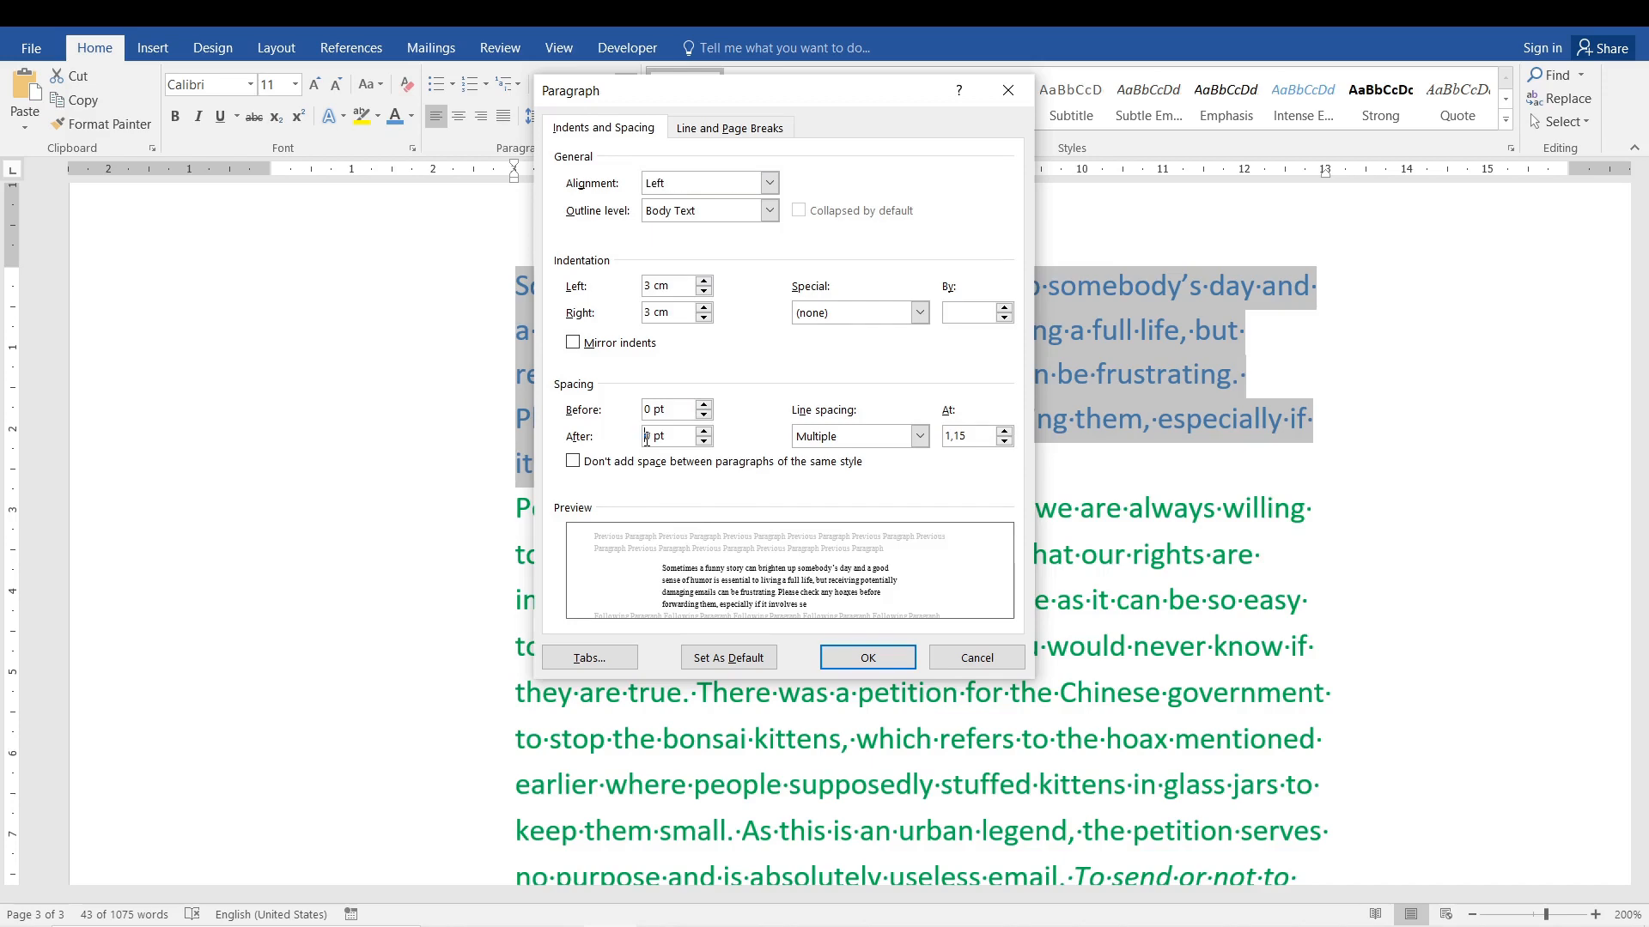
type("1")
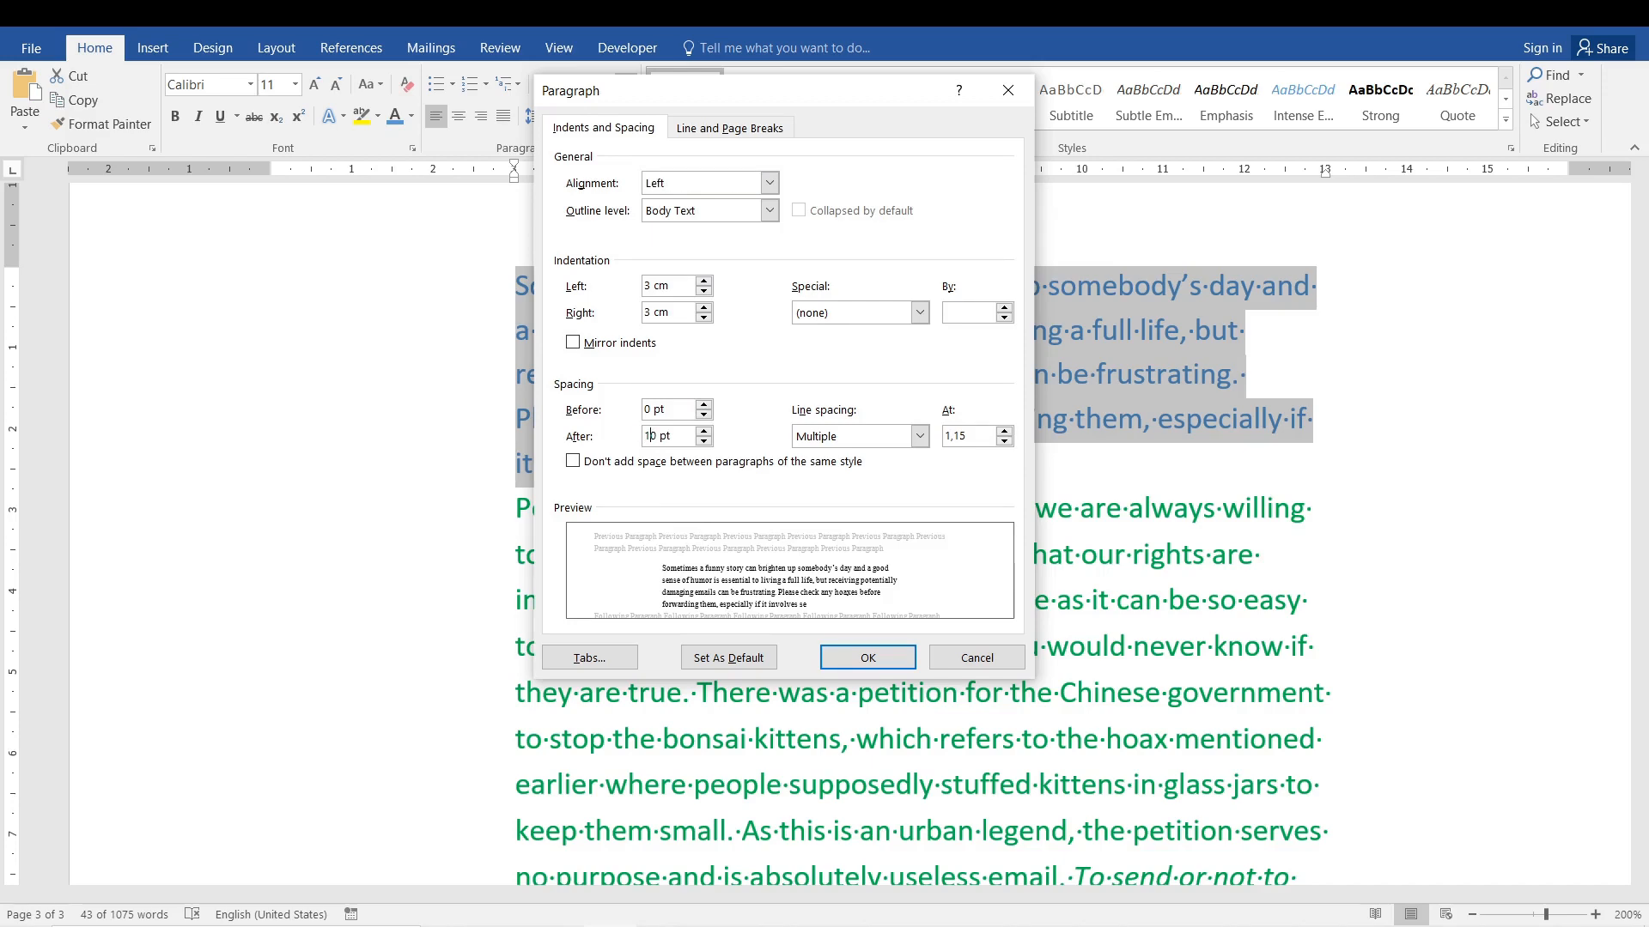
left_click(852, 664)
left_click(923, 585)
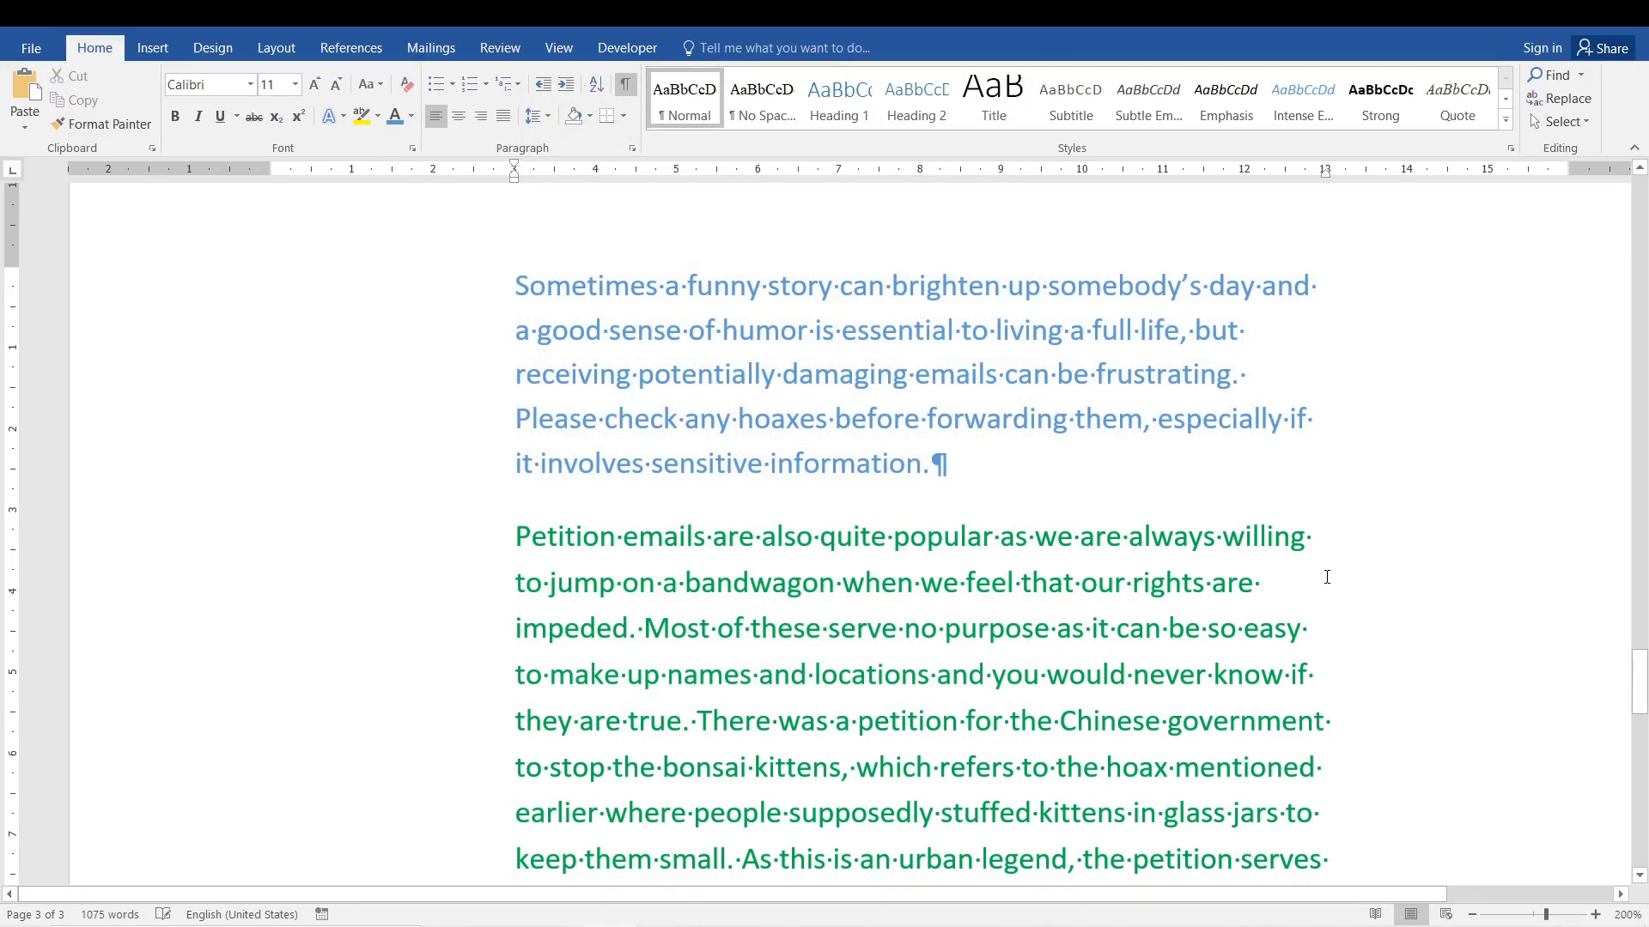
Split the green paragraph before "There was a petition" and delete the trailing space after "they are true.".
left_click_drag(1641, 661, 1640, 684)
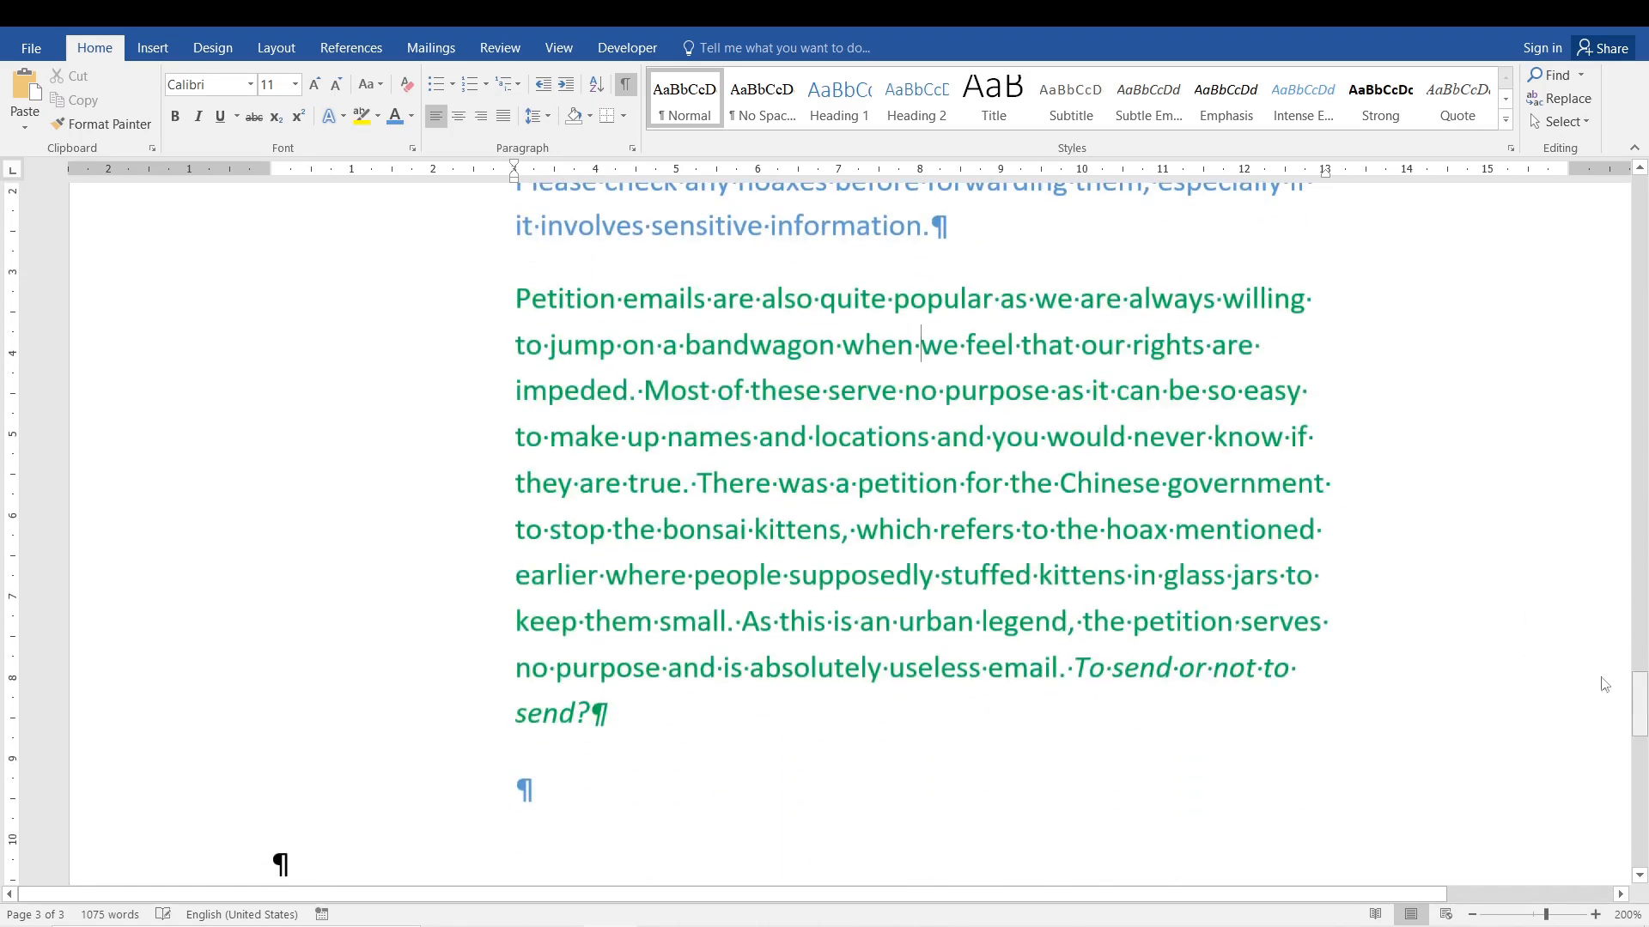
left_click(698, 482)
key("Return")
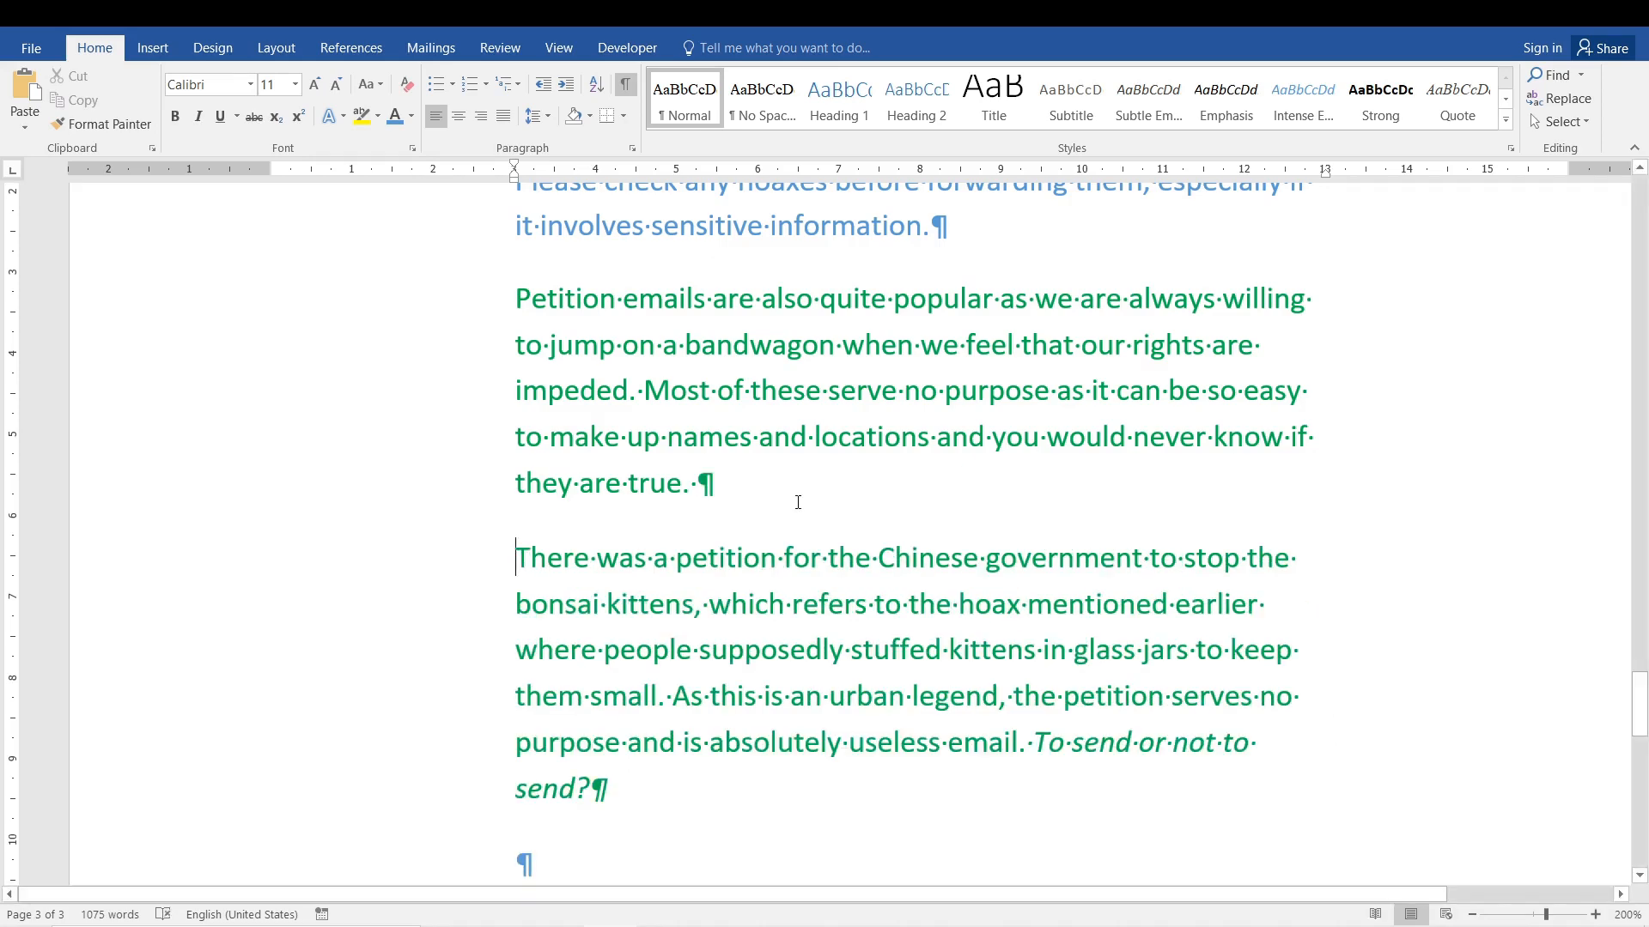
key("Left")
key("BackSpace")
Examine the upper green paragraph with the gap below it and review its Paragraph spacing settings without changing them.
left_click_drag(1639, 706, 1639, 698)
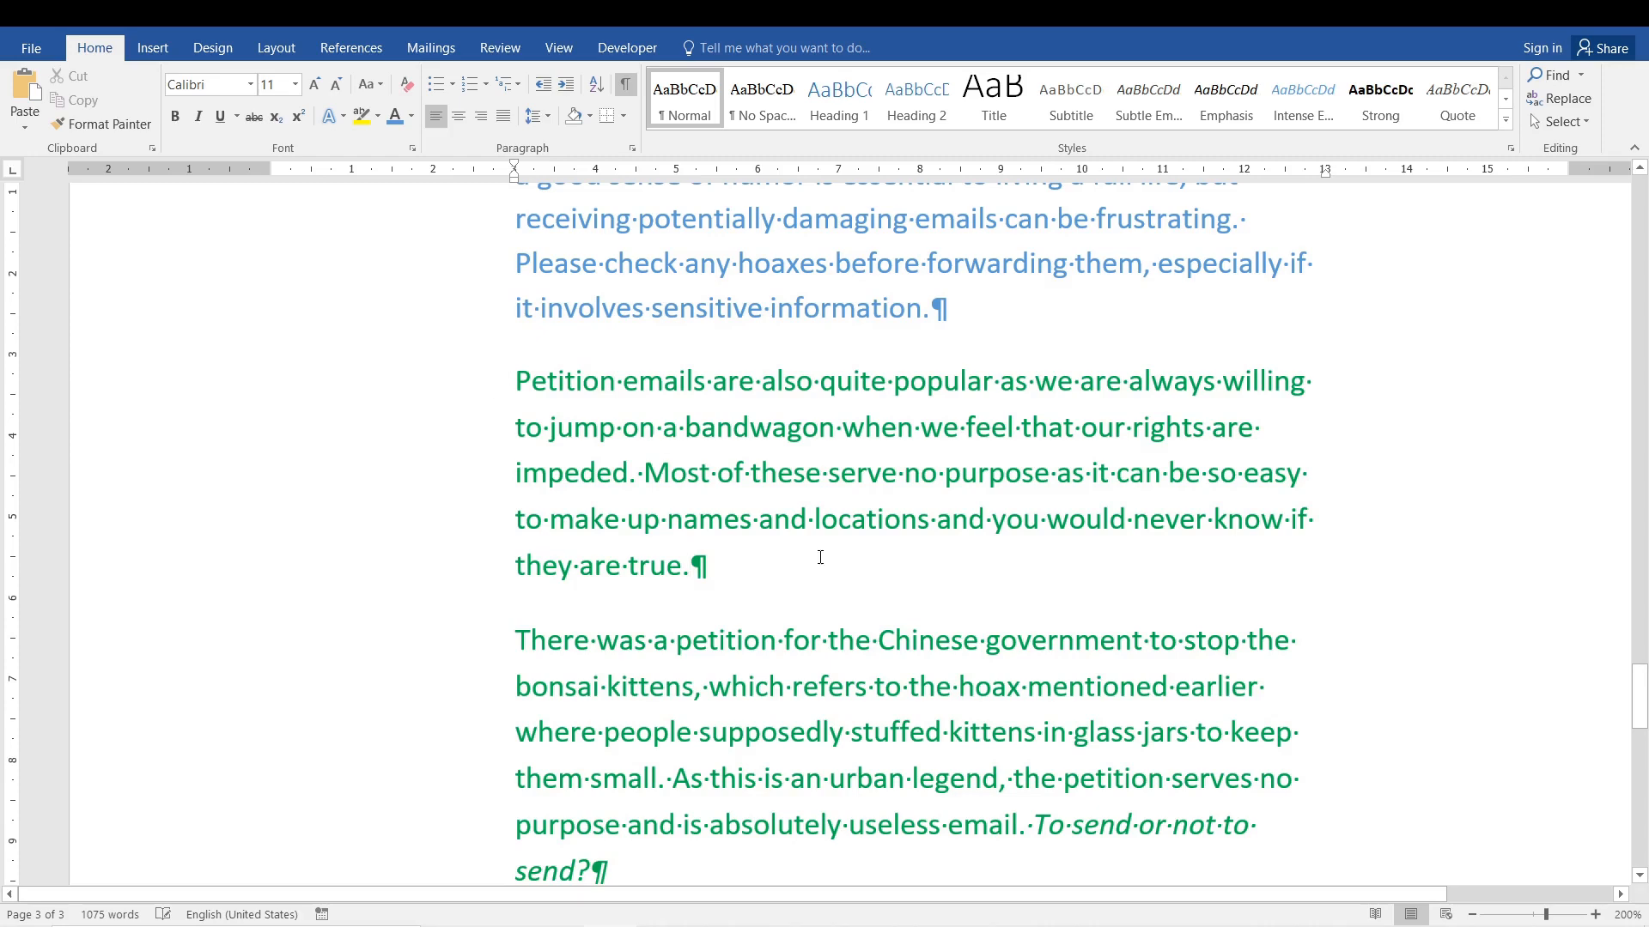
left_click_drag(515, 381, 968, 609)
left_click(725, 582)
left_click_drag(725, 581, 491, 350)
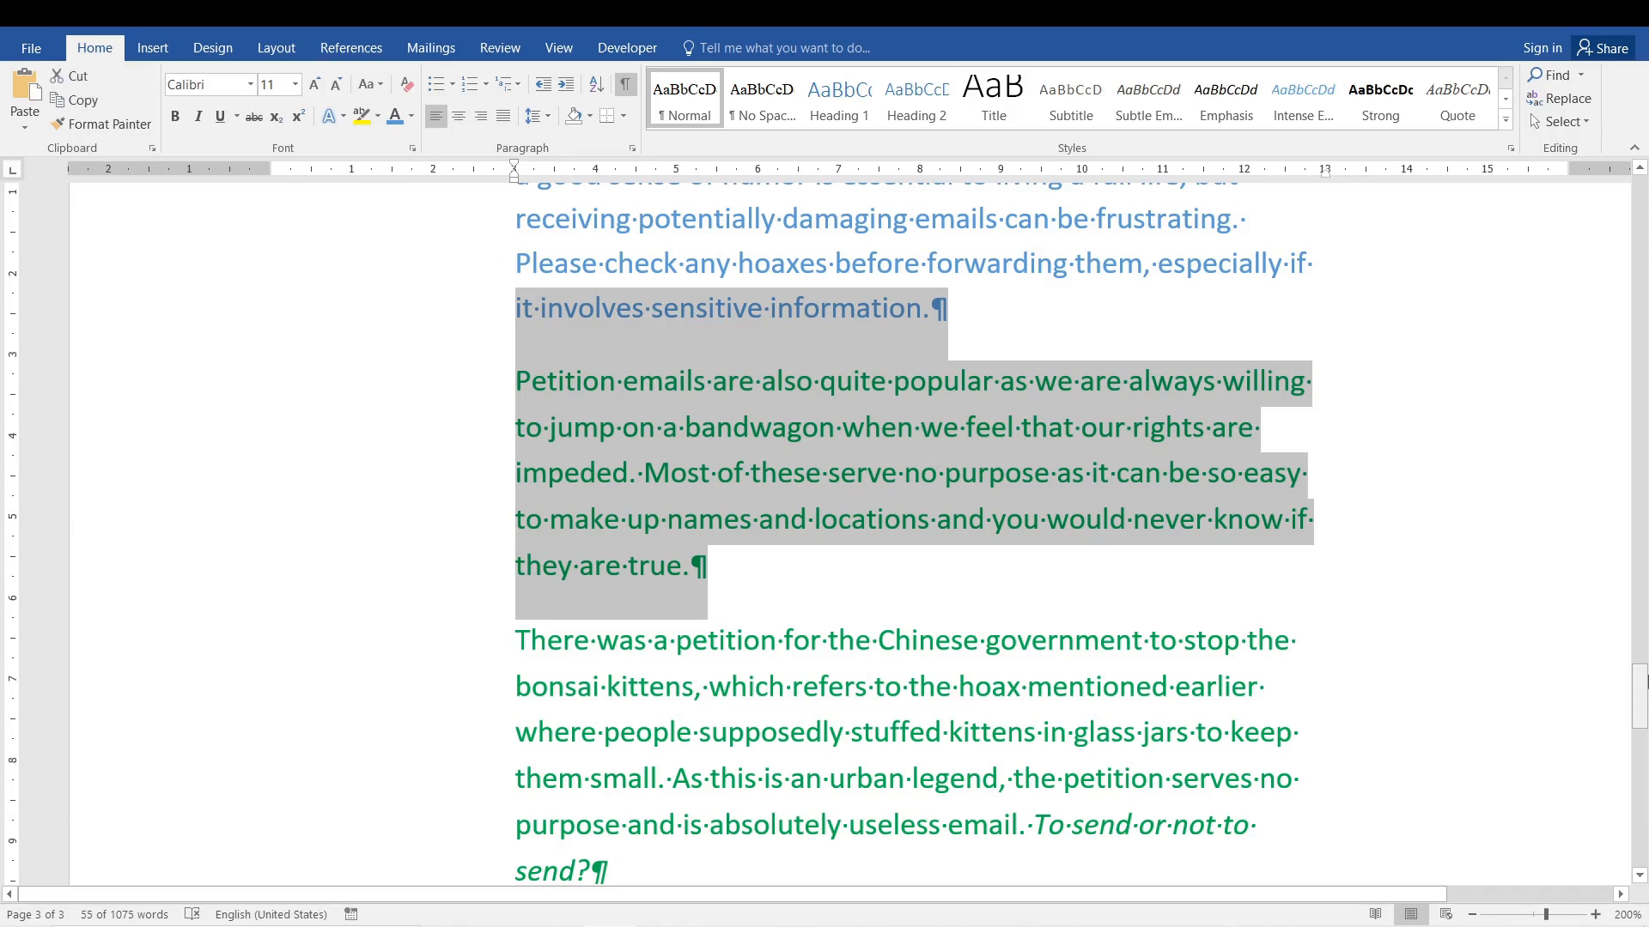
mouse_move(1641, 686)
left_mouse_down()
mouse_move(1642, 661)
mouse_move(1641, 690)
left_mouse_up()
scroll(1086, 593, "down", 5)
left_click(542, 307)
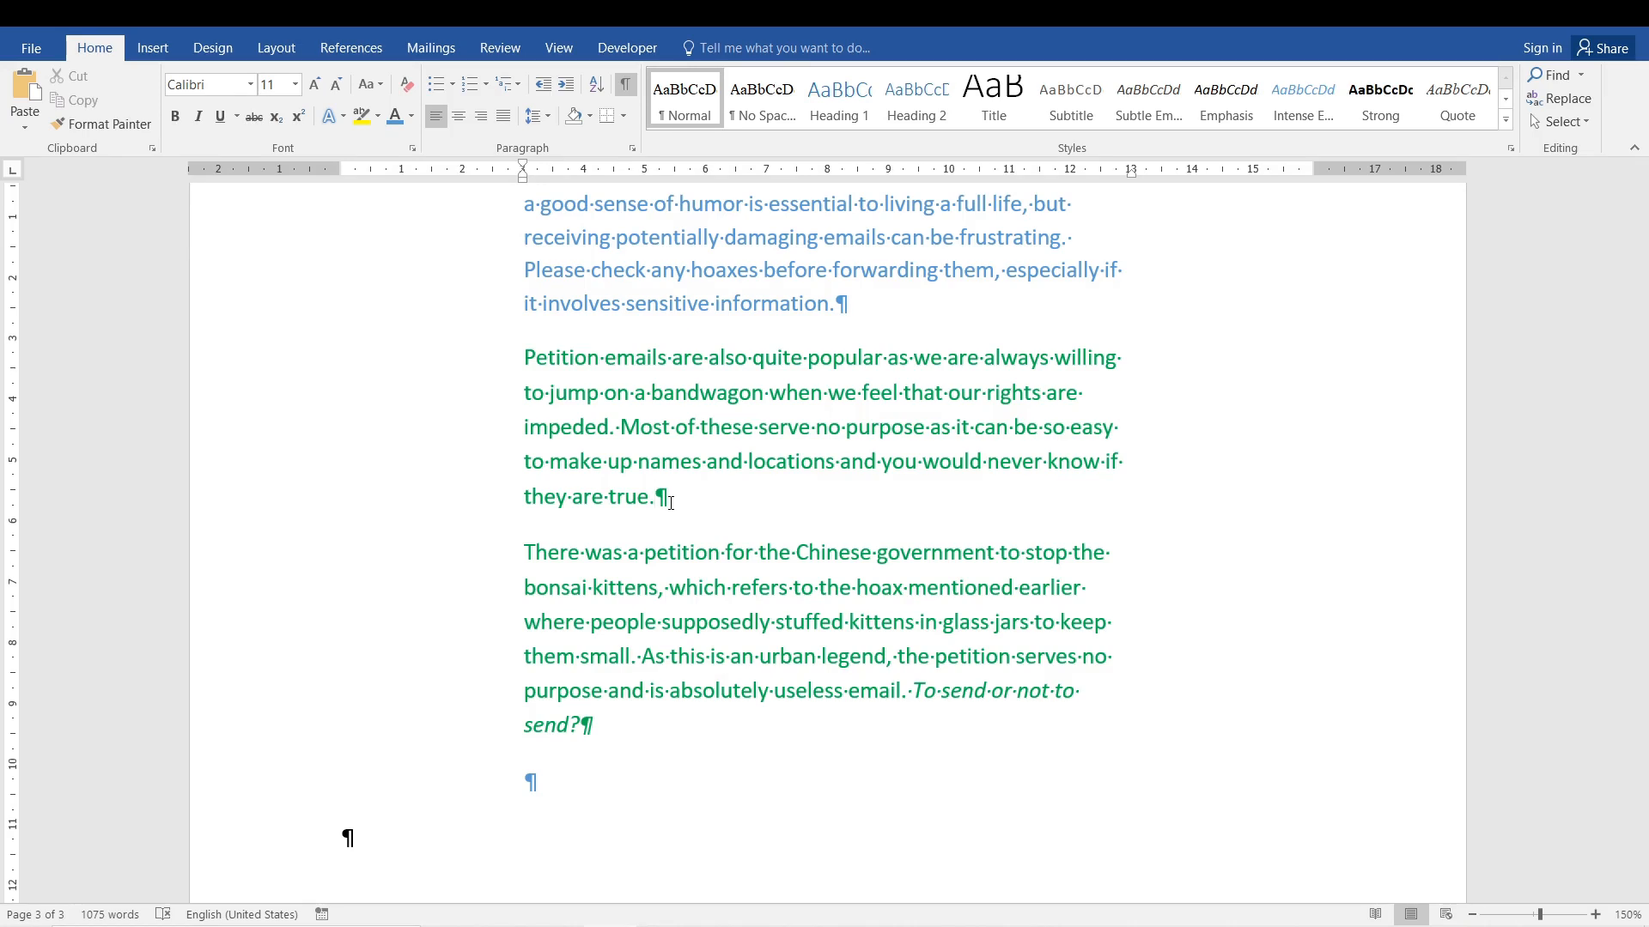
left_click_drag(708, 495, 497, 358)
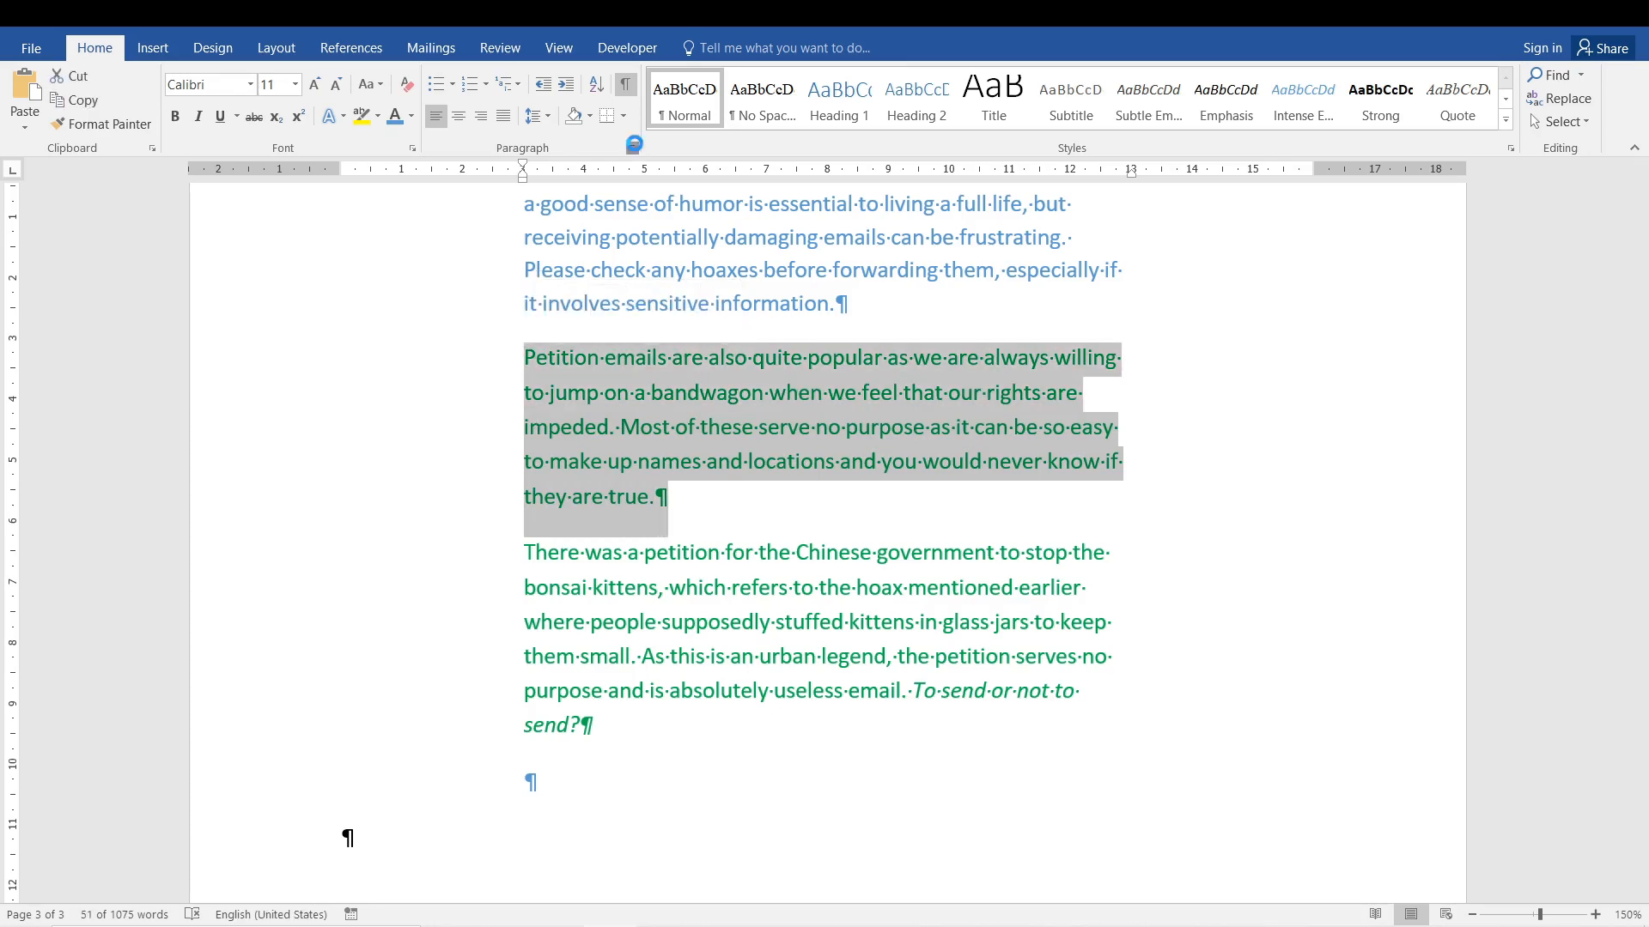
left_click(633, 149)
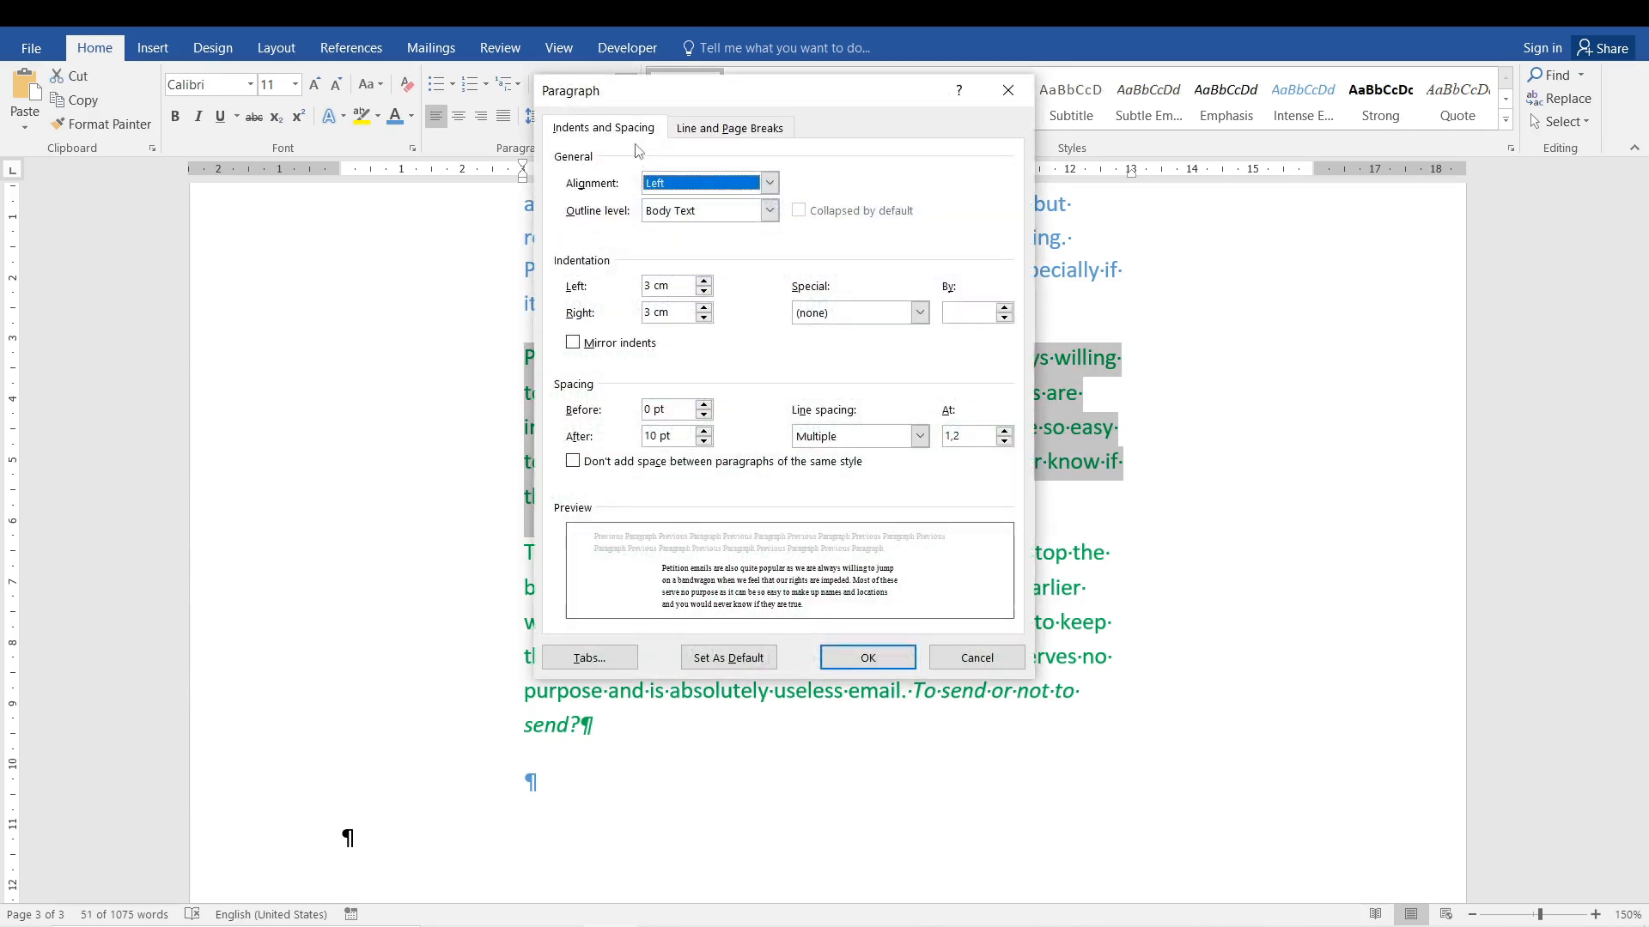
left_click(1000, 650)
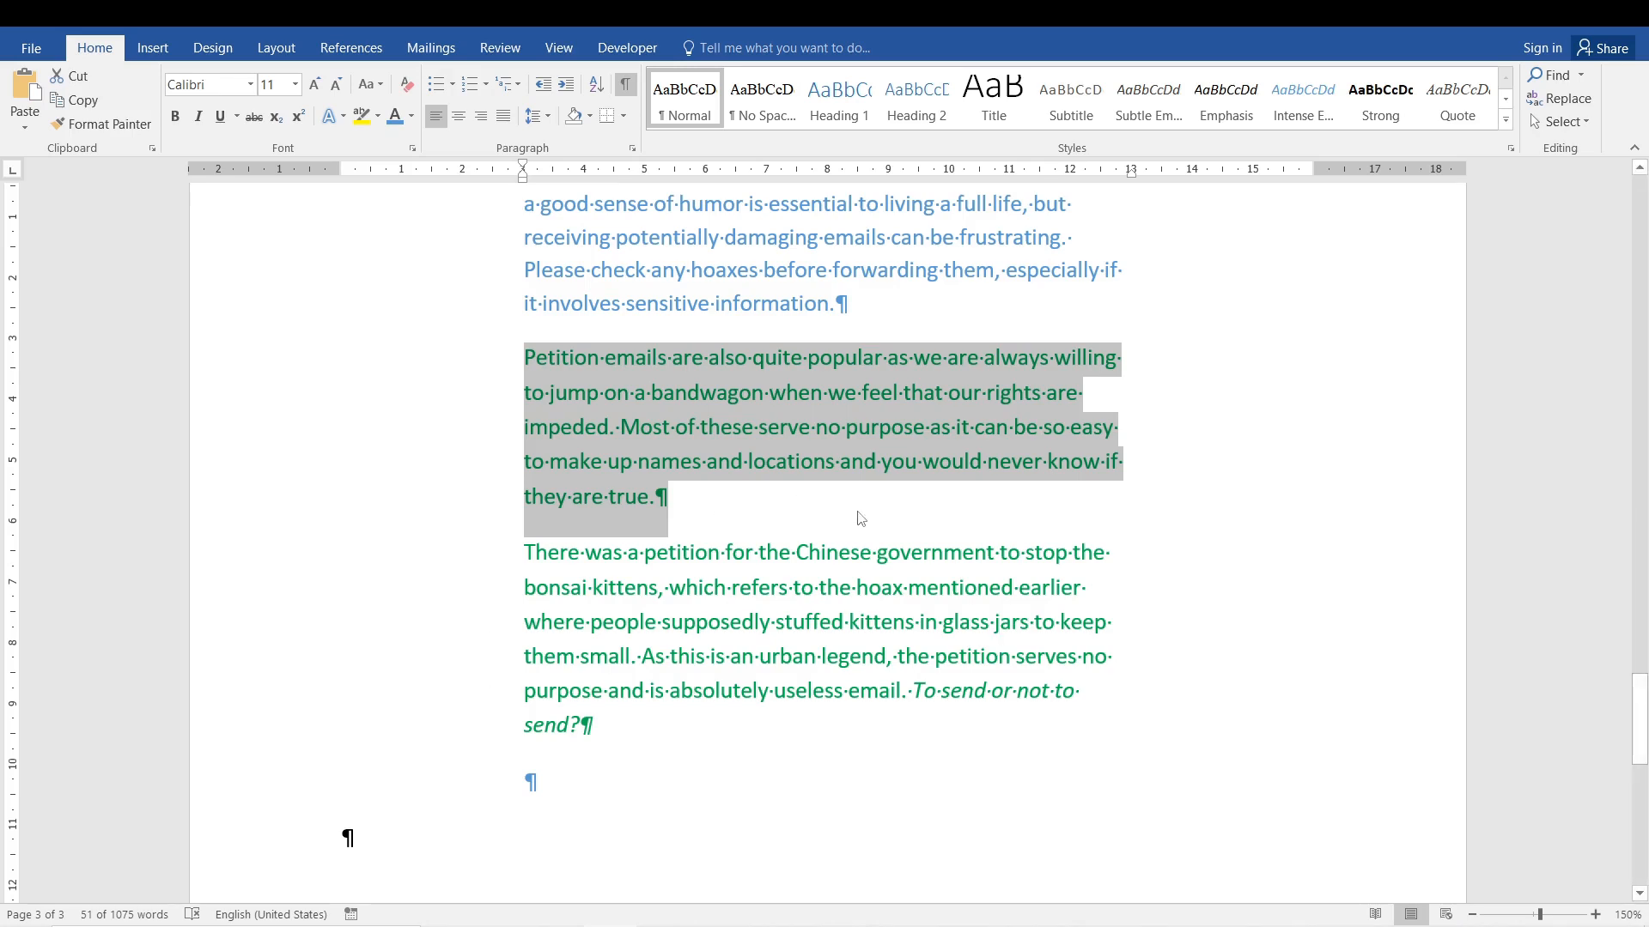
left_click(621, 435)
scroll(620, 432, "up", 6)
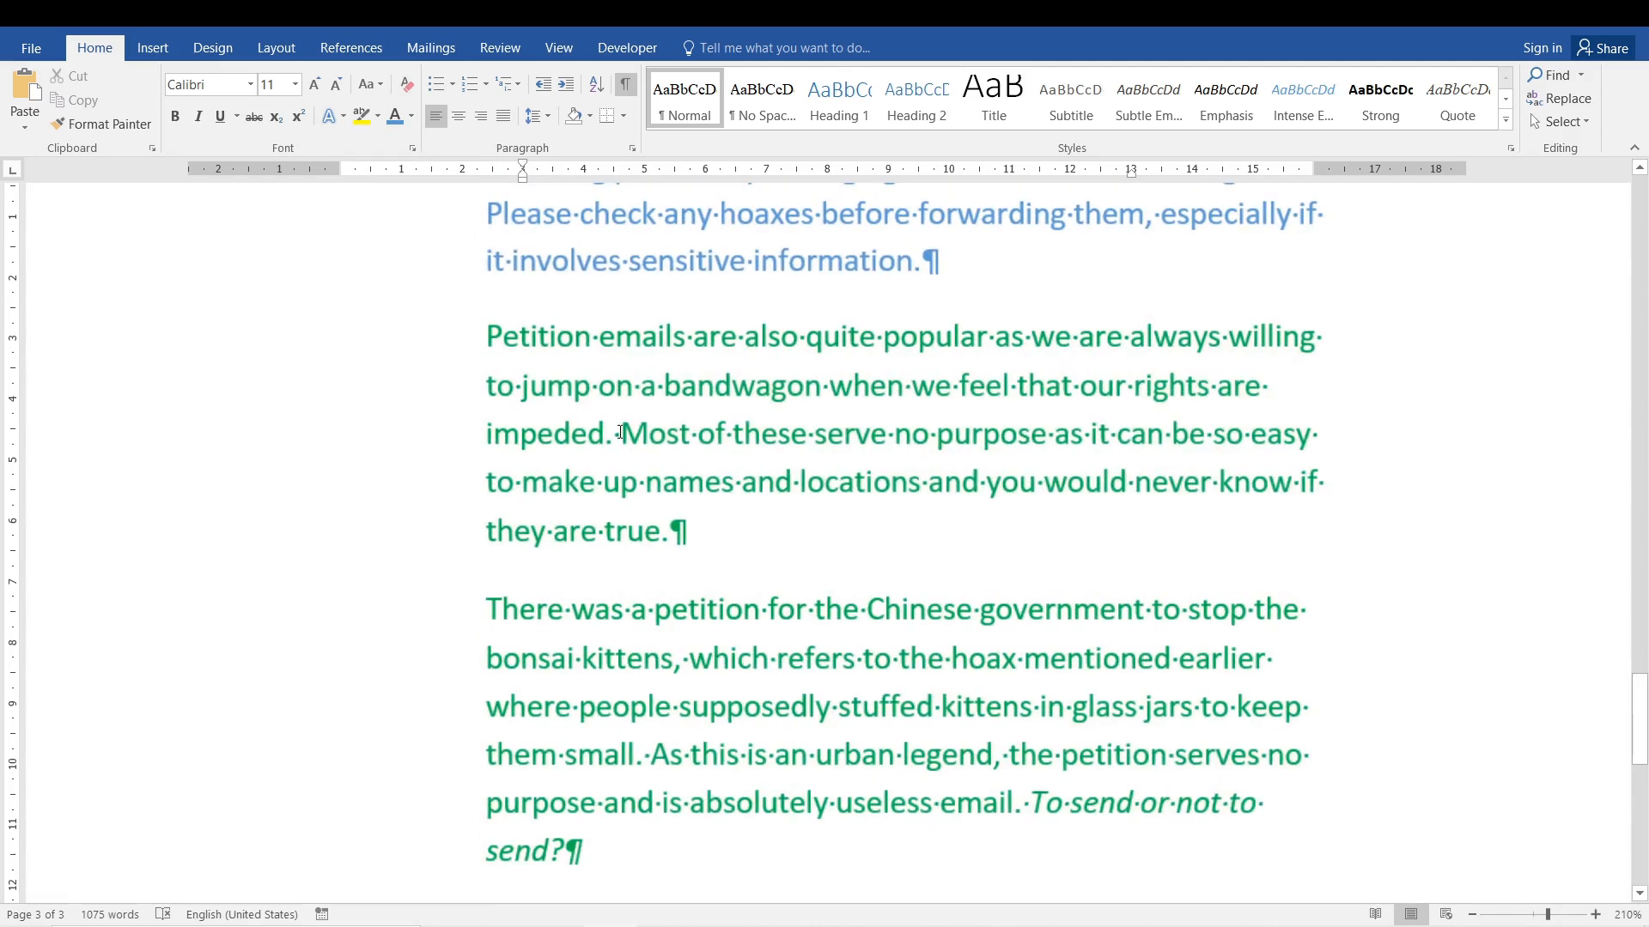